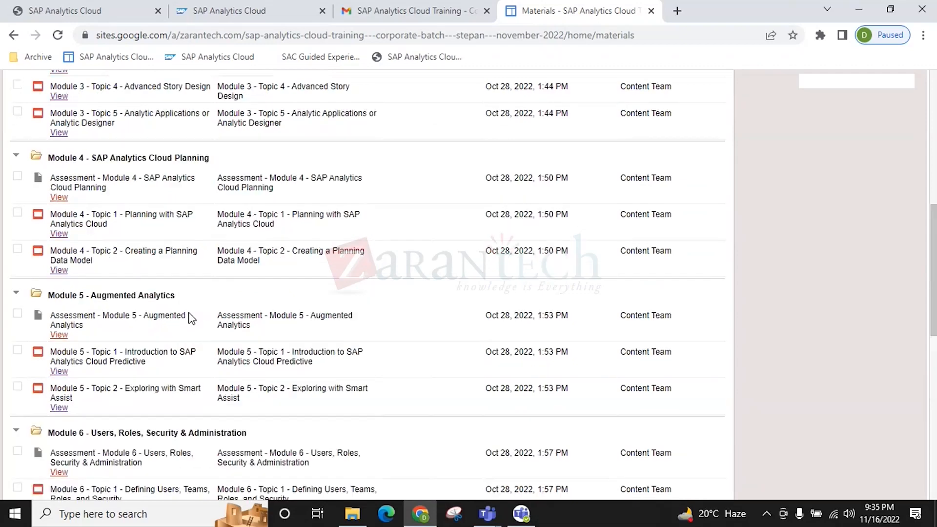
scroll(637, 207, "up", 2)
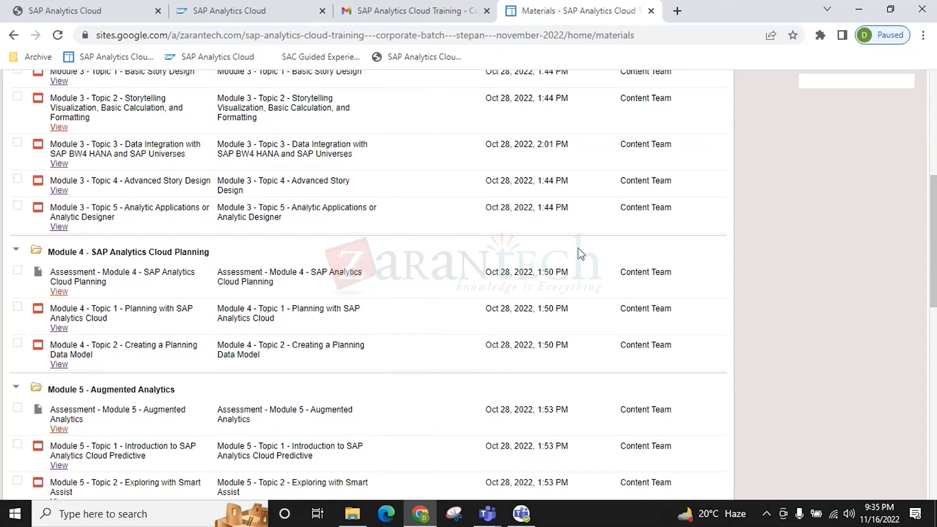
Expand the Module 2 – Connections and Data Models folder to reveal its assessment and three topics
scroll(578, 298, "up", 4)
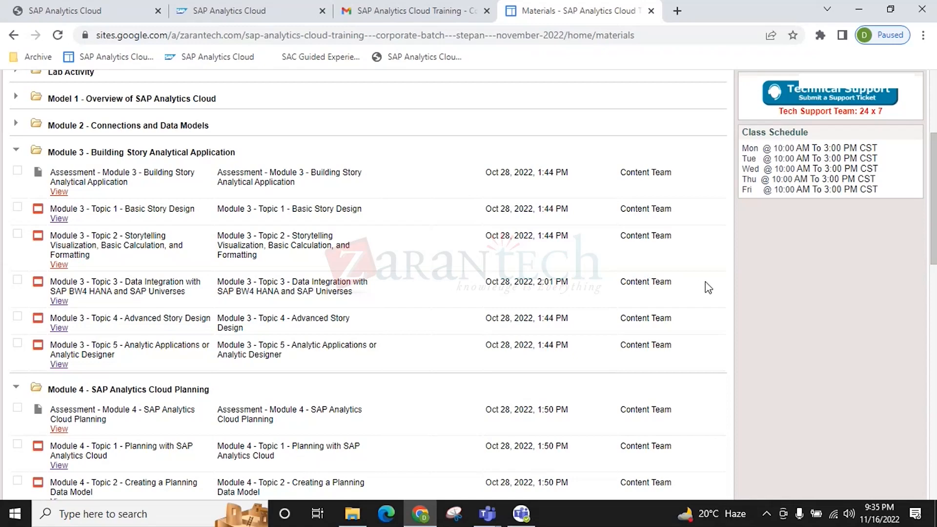
scroll(708, 288, "up", 3)
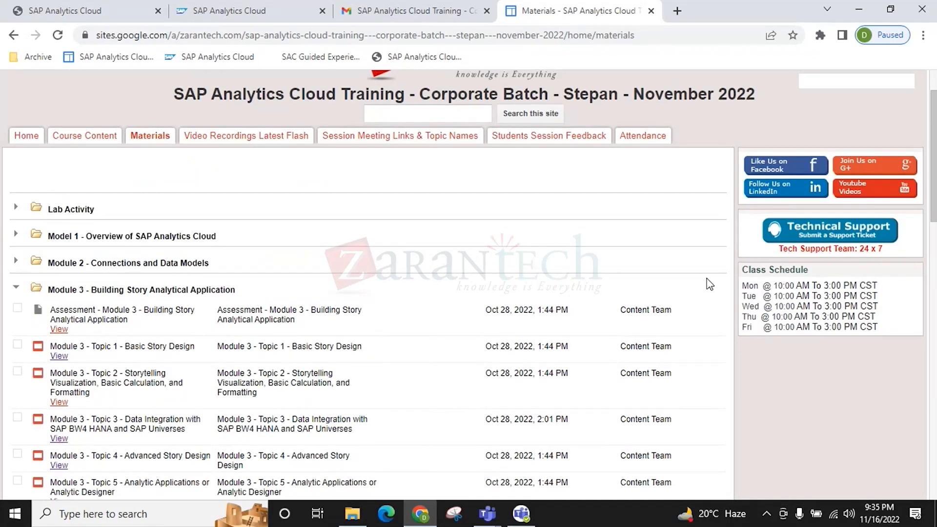
left_click(15, 262)
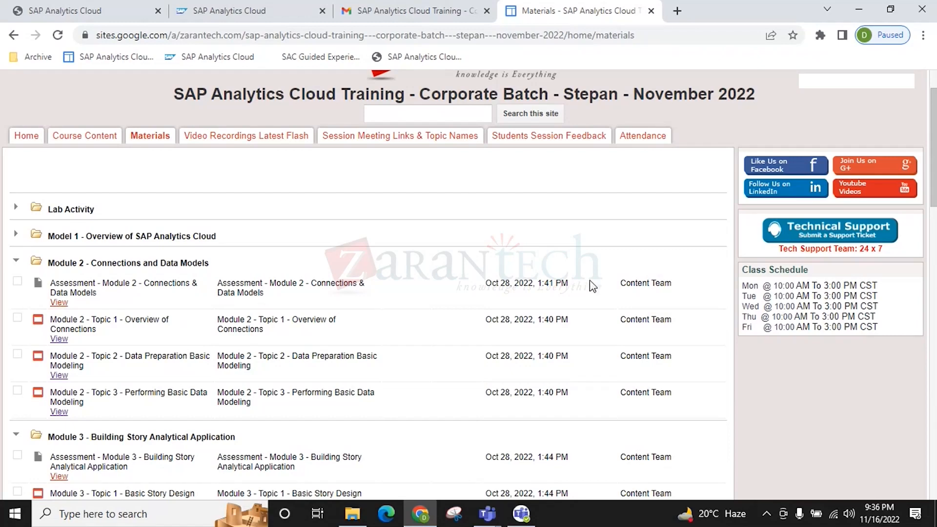
scroll(590, 283, "down", 2)
scroll(159, 247, "up", 3)
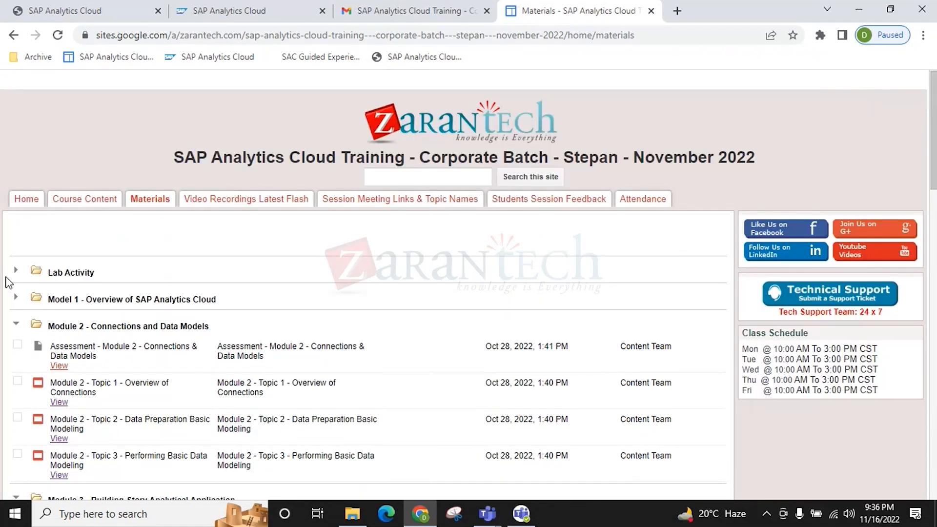
Expand the Lab Activity folder and look through its listed exercises
left_click(15, 272)
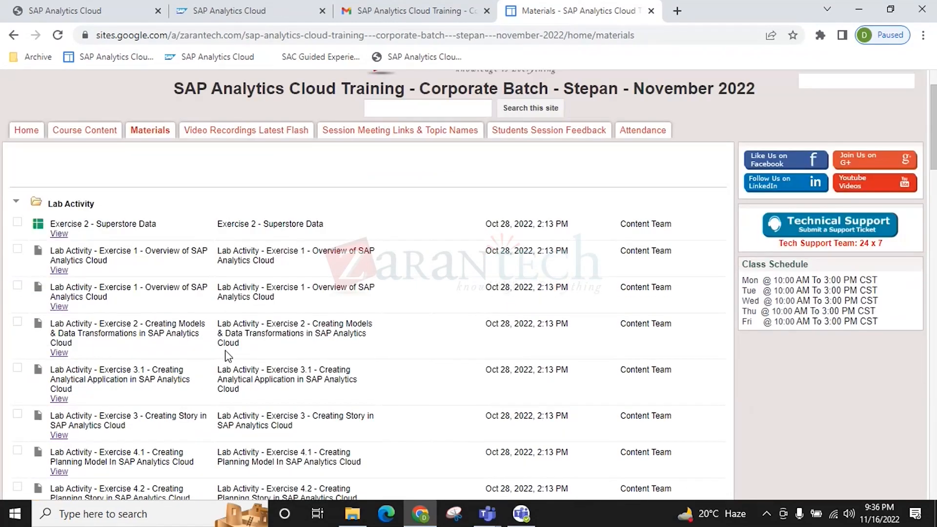
scroll(226, 351, "down", 4)
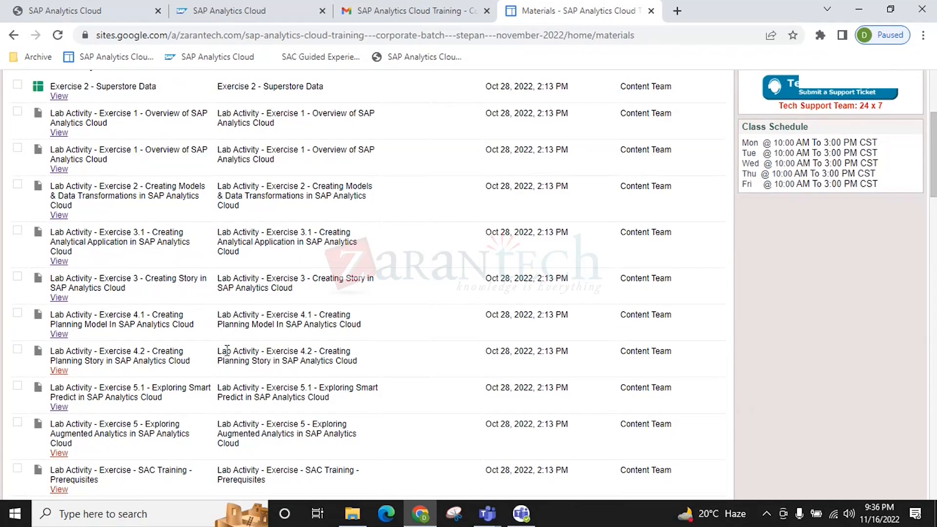
scroll(227, 348, "up", 1)
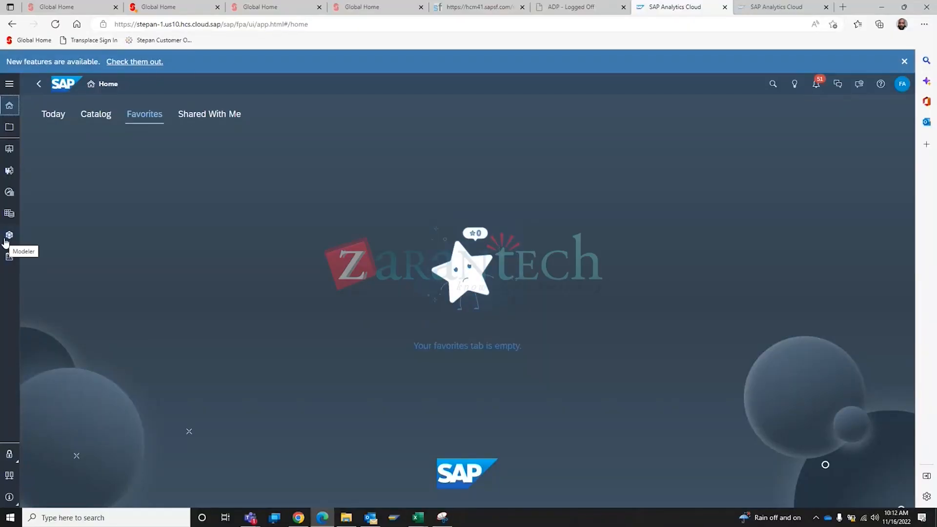
Start a Live Data Model in the Modeler with SAP BW as the system type
left_click(6, 241)
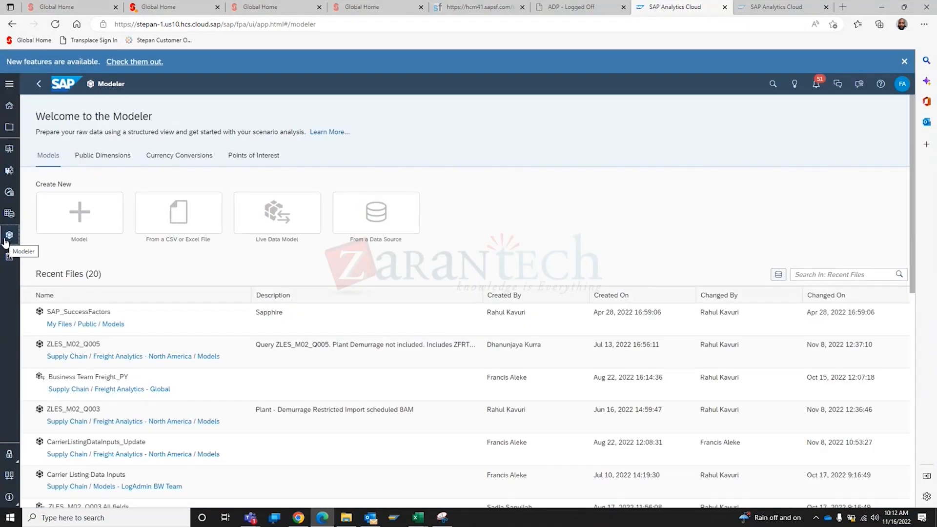
left_click(276, 213)
left_click(582, 267)
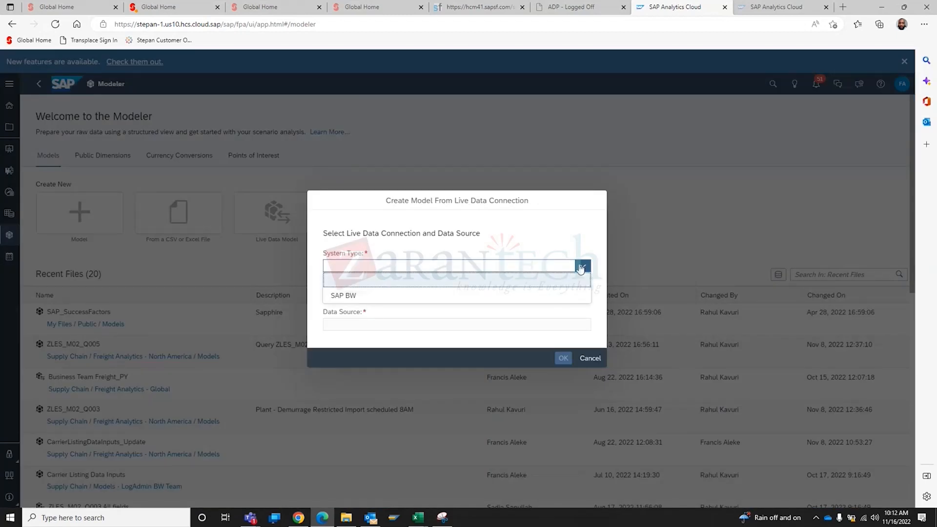
left_click(557, 295)
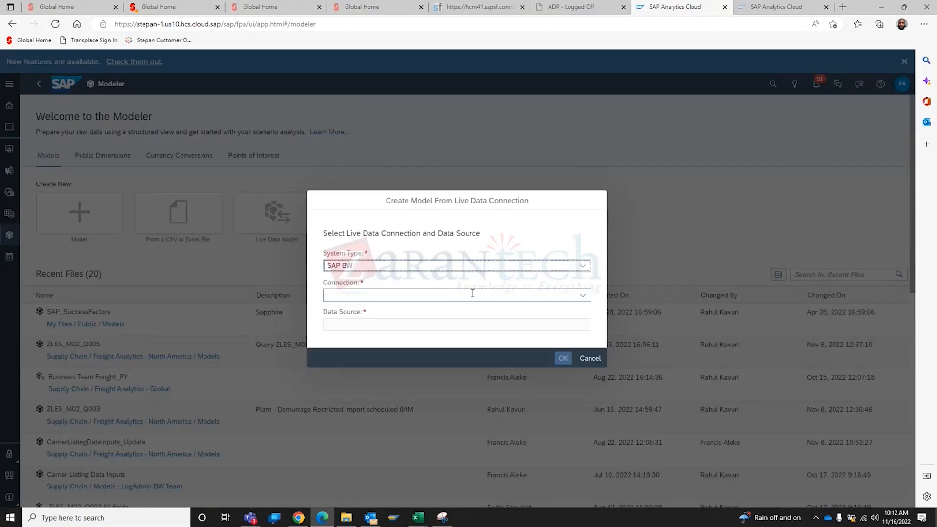
left_click(581, 295)
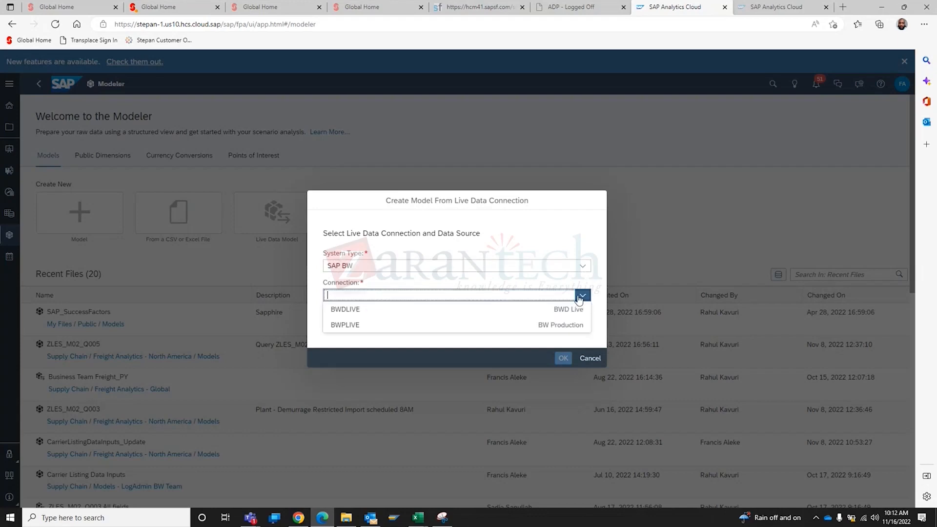
Select BWDLIVE as the BW connection for the live model
left_click(495, 312)
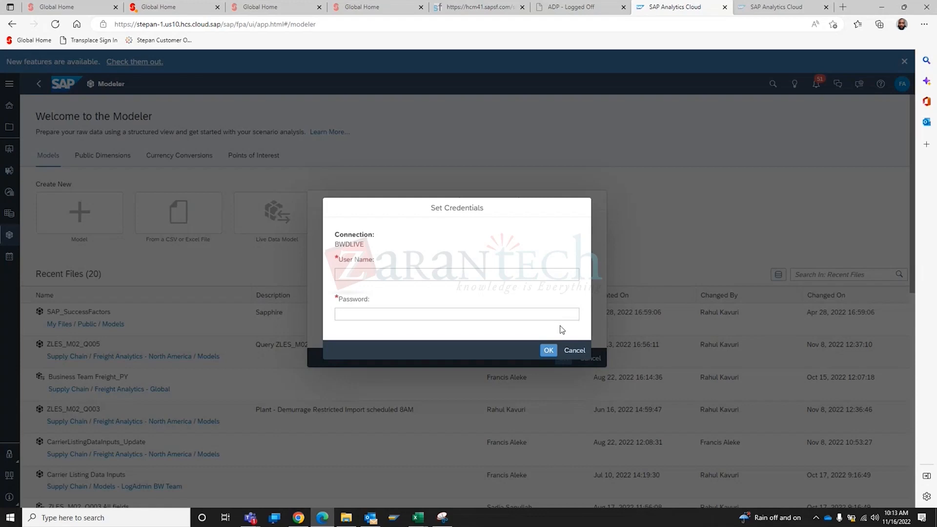
Submit the BWDLIVE user name and password, then cancel the failed sign-in
type("faleke••••••••••")
key("Return")
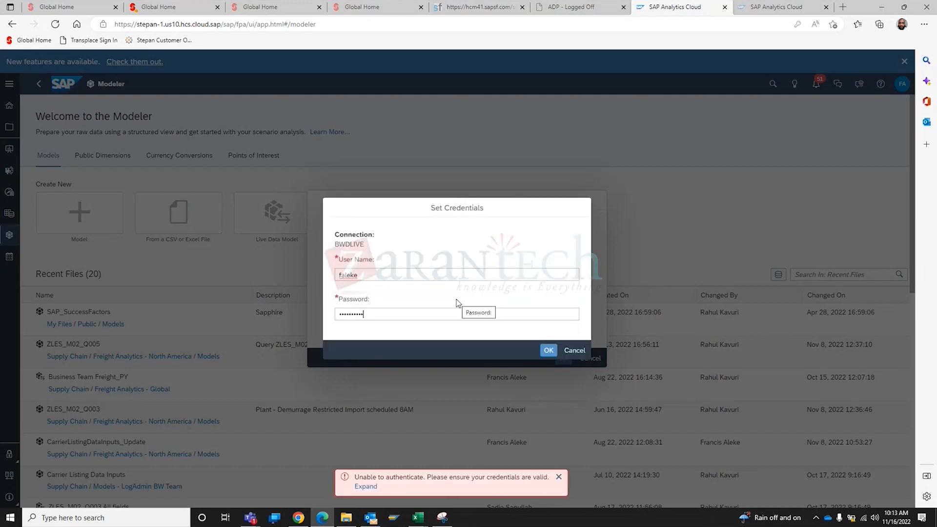
left_click(574, 355)
Switch the connection to BWPLIVE and sign in with the user name and password
left_click(582, 295)
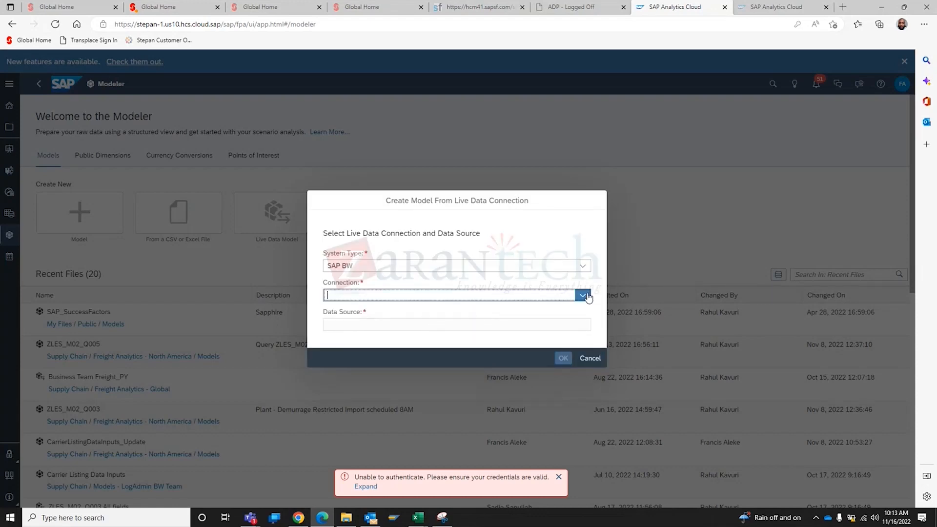
left_click(445, 326)
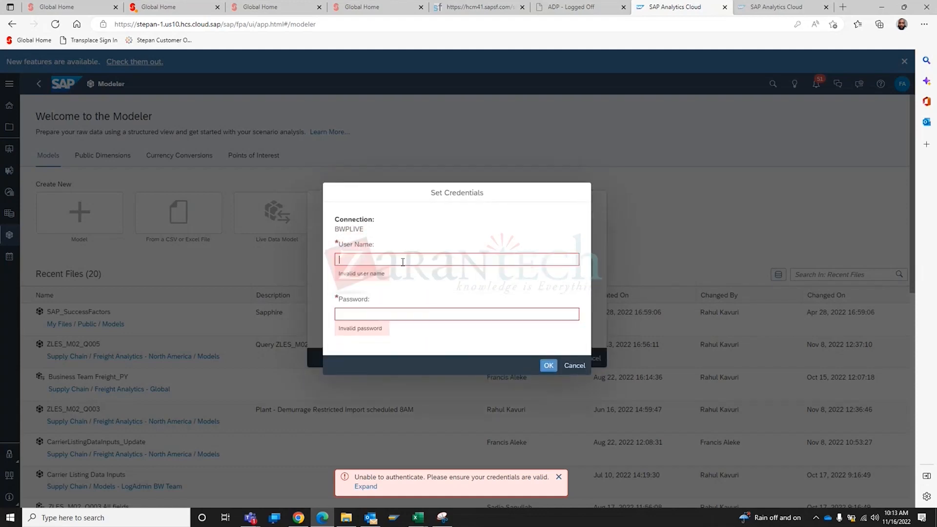
type("faleke")
key("Tab")
type("••••••••••")
key("Return")
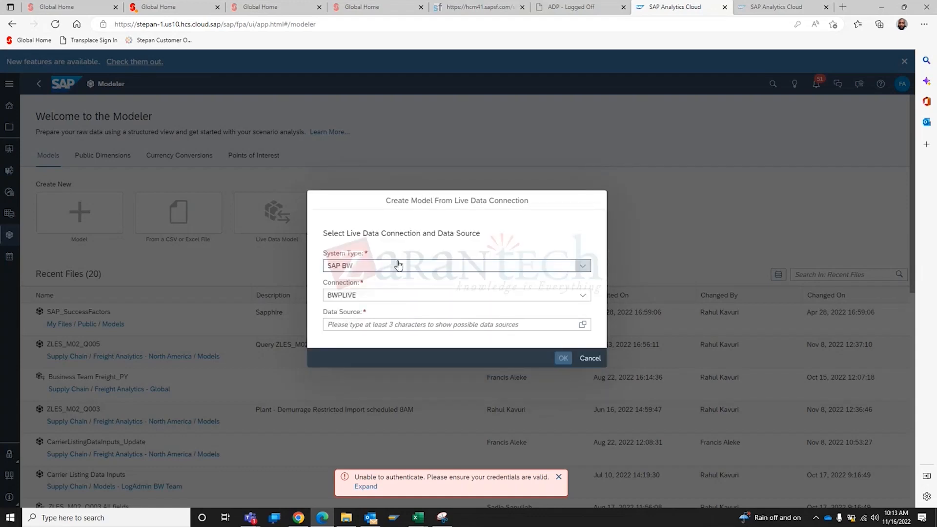
Browse the BWPLIVE queries available as data sources
left_click(582, 326)
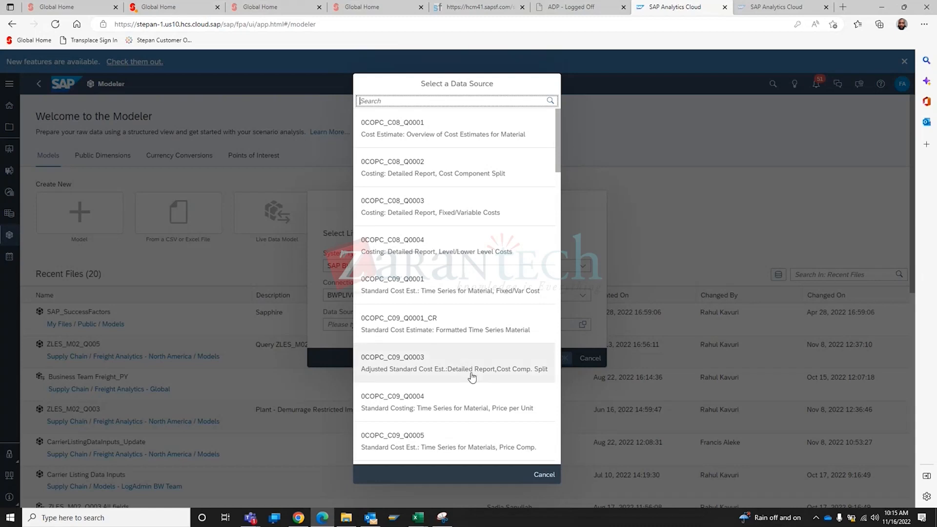
Search the data source list for 'zles_m02' and select query ZLES_M02_Q003
scroll(461, 371, "down", 9)
scroll(462, 371, "down", 10)
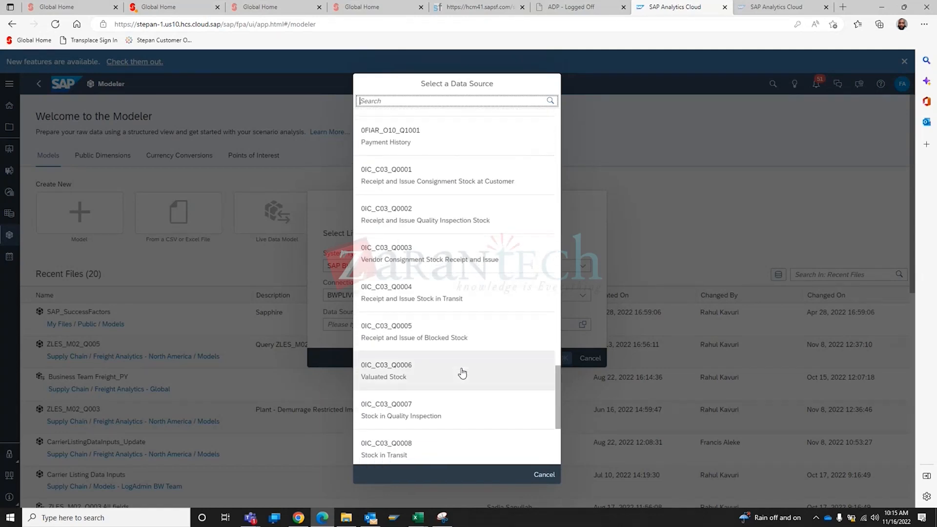
scroll(461, 372, "down", 4)
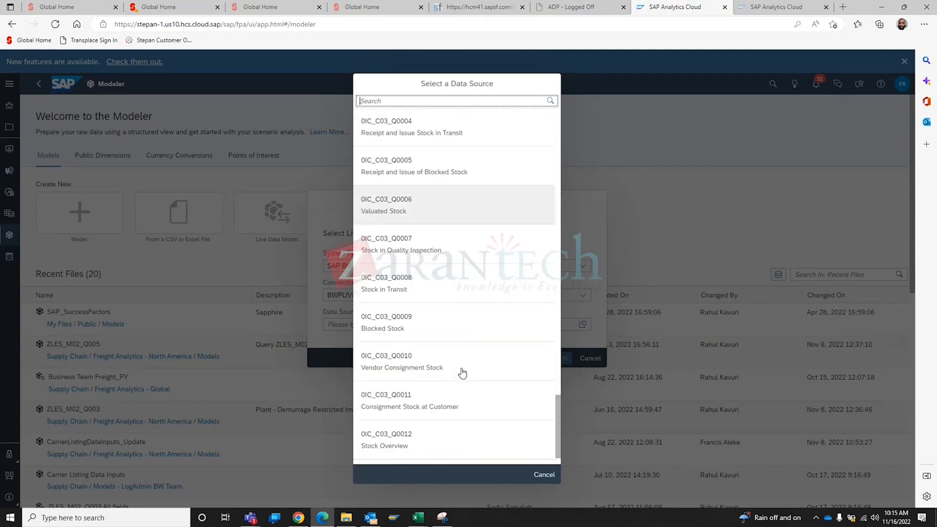
left_click(410, 101)
type("zles")
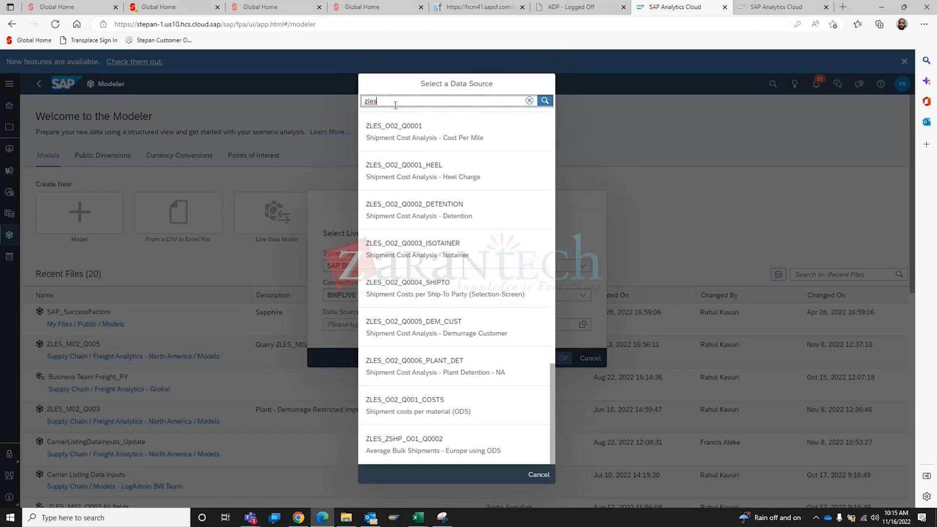
type("_m02")
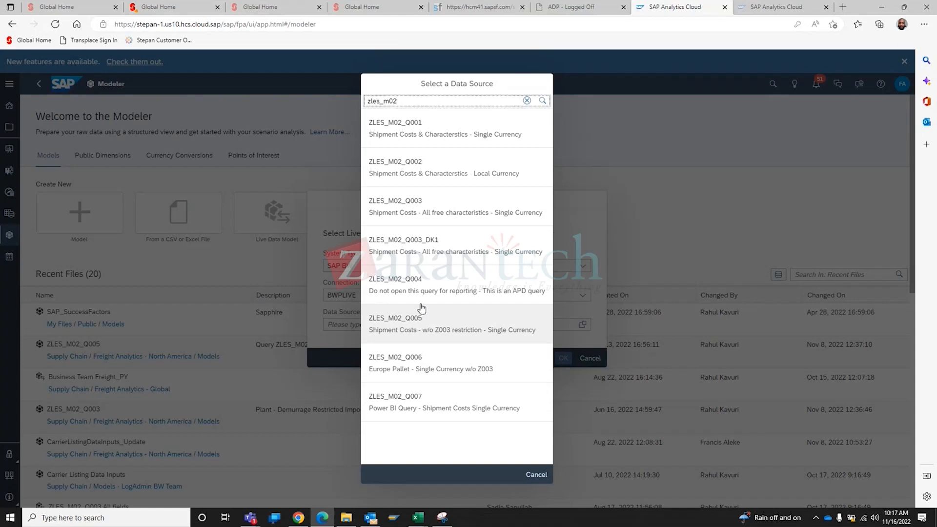
left_click(423, 213)
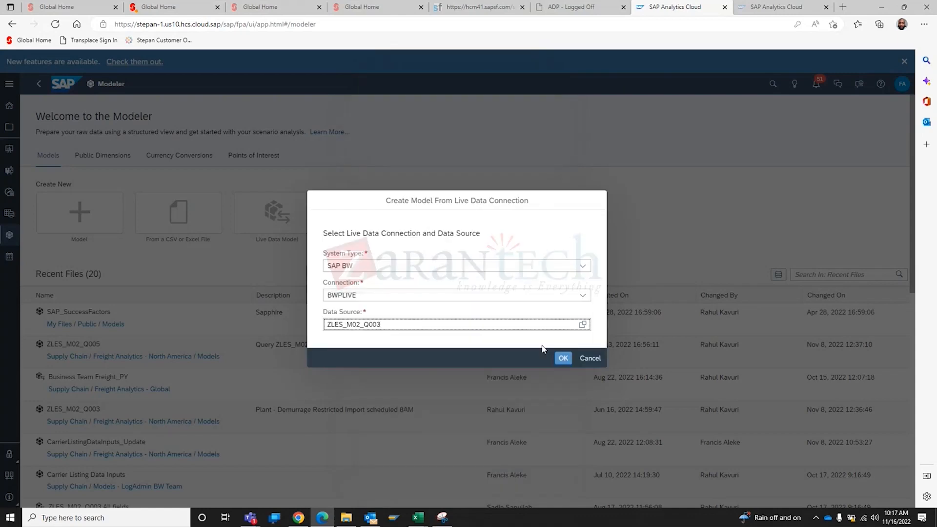
Create the model from ZLES_M02_Q003, then inspect the Corr.Net measure and the Scale column
left_click(563, 359)
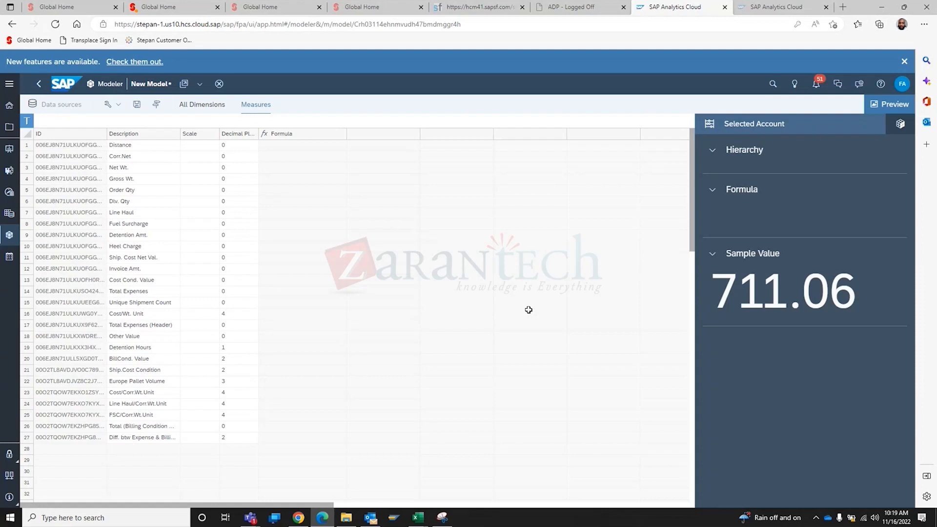
left_click(132, 156)
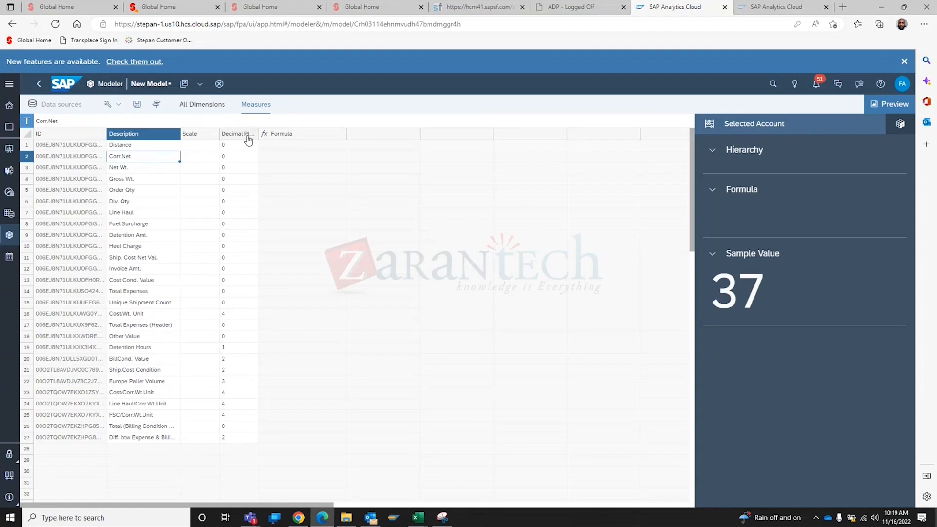
left_click(202, 135)
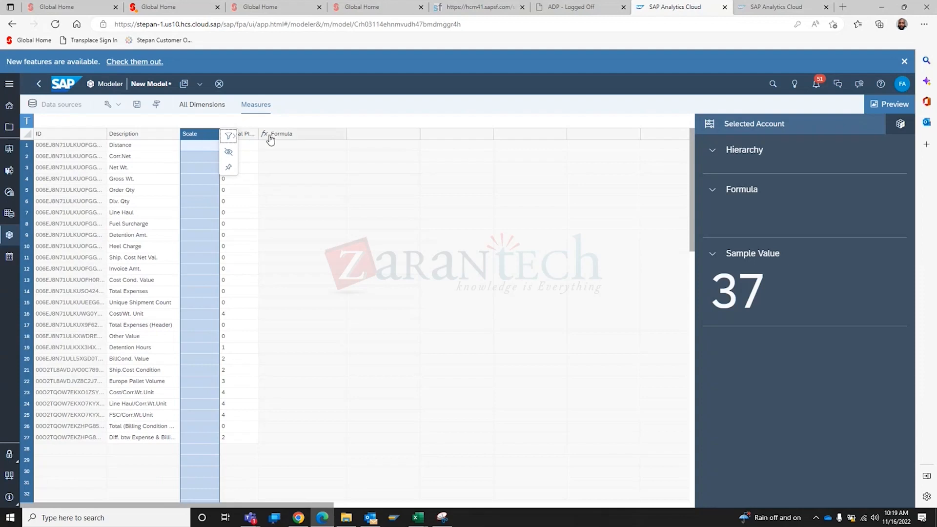
Review the Net Wt. decimal place choices without changing them, then show All Dimensions
left_click(201, 165)
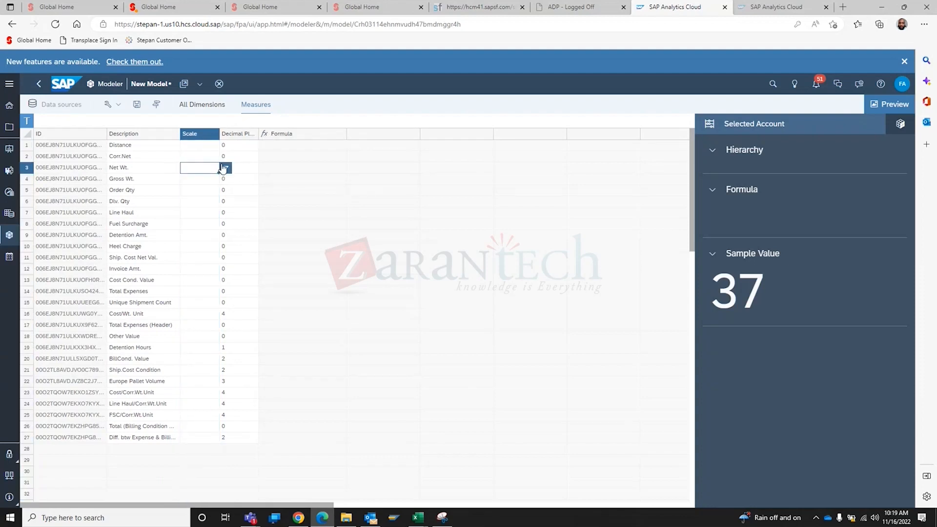
left_click(239, 134)
left_click(243, 166)
left_click(265, 170)
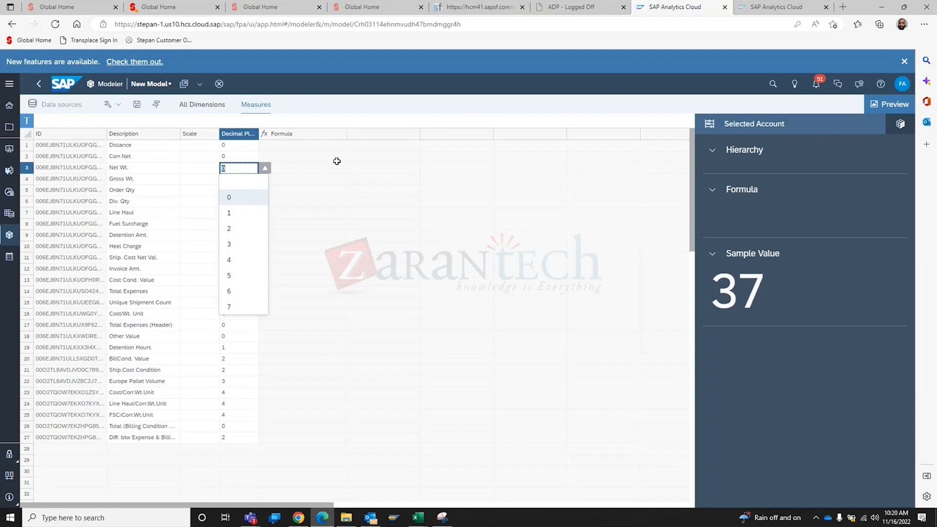
left_click(312, 56)
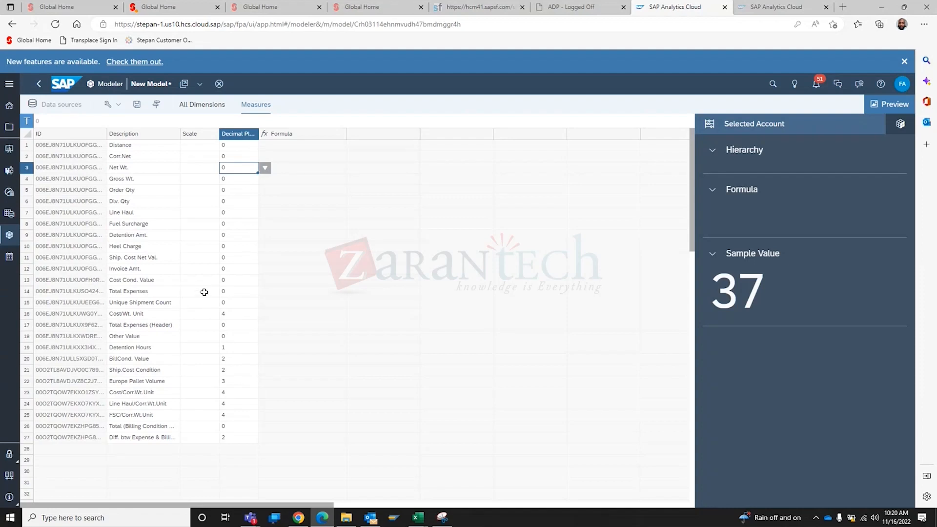
left_click(208, 109)
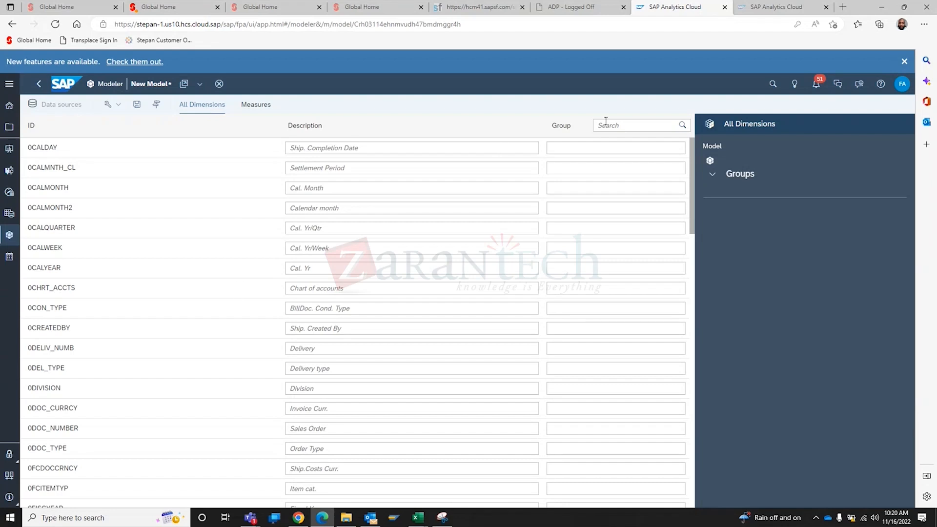
Assign 0CALDAY Ship. Completion Date to a new group named 'Time'
left_click(578, 148)
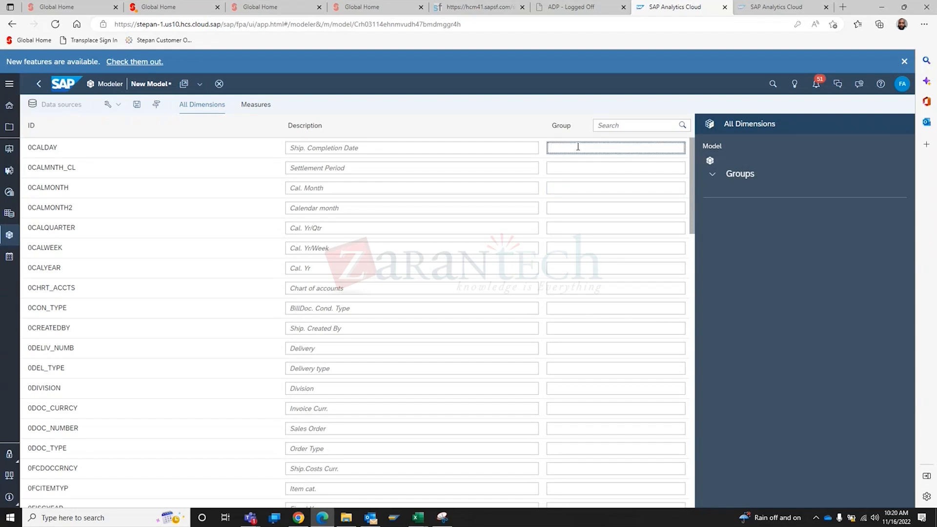
left_click(571, 169)
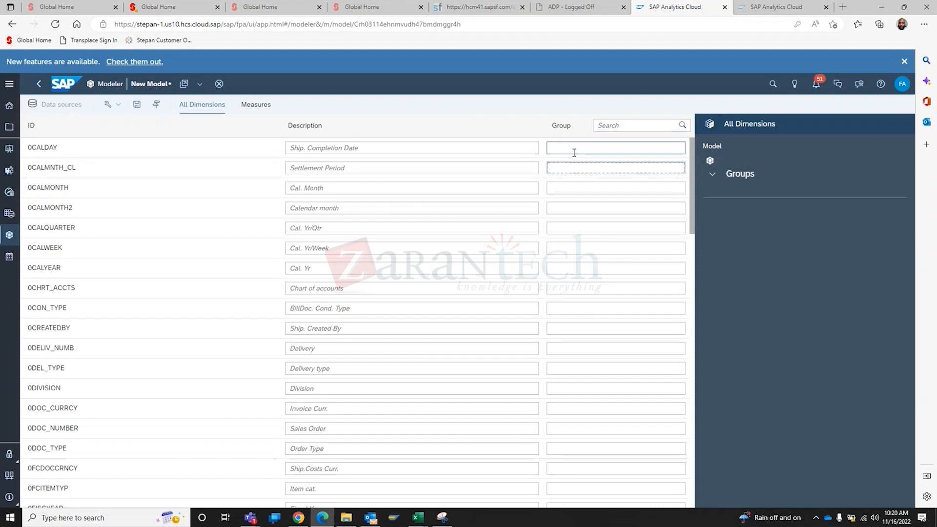
left_click(575, 149)
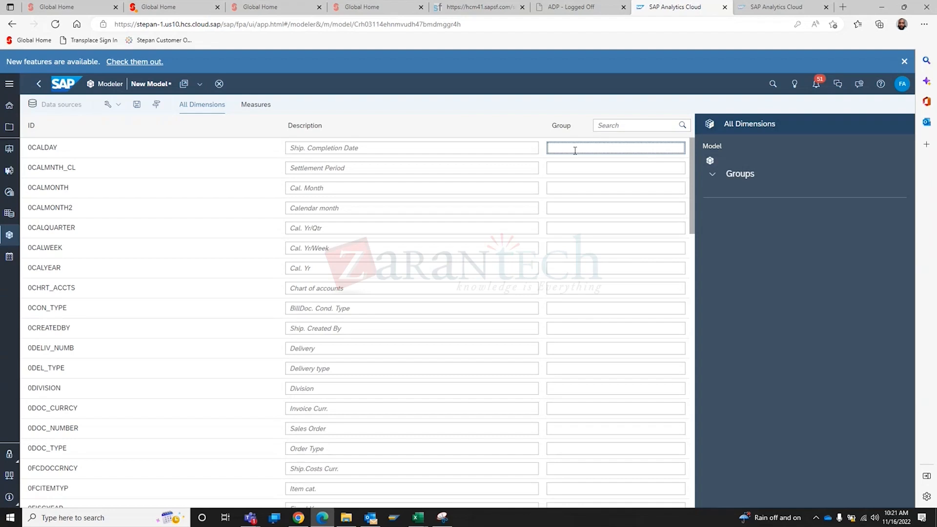
type("Time")
left_click(577, 168)
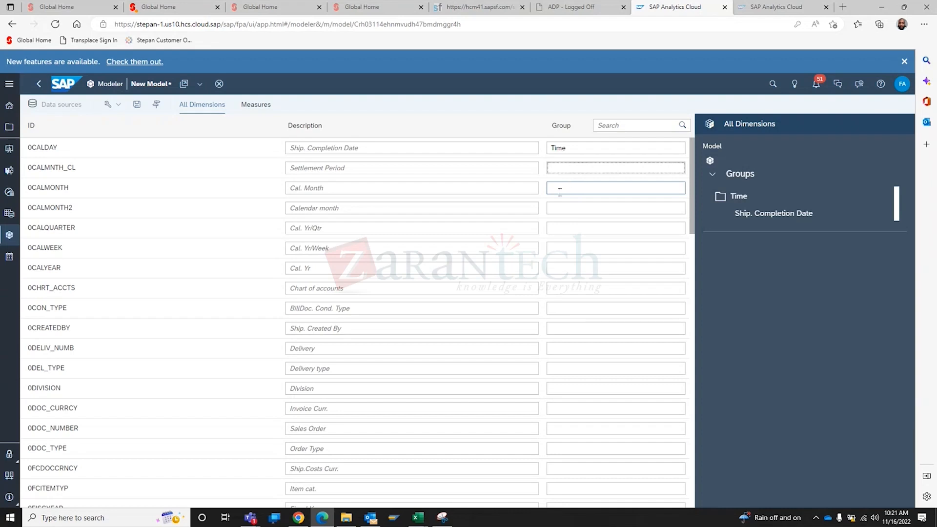
left_click(560, 191)
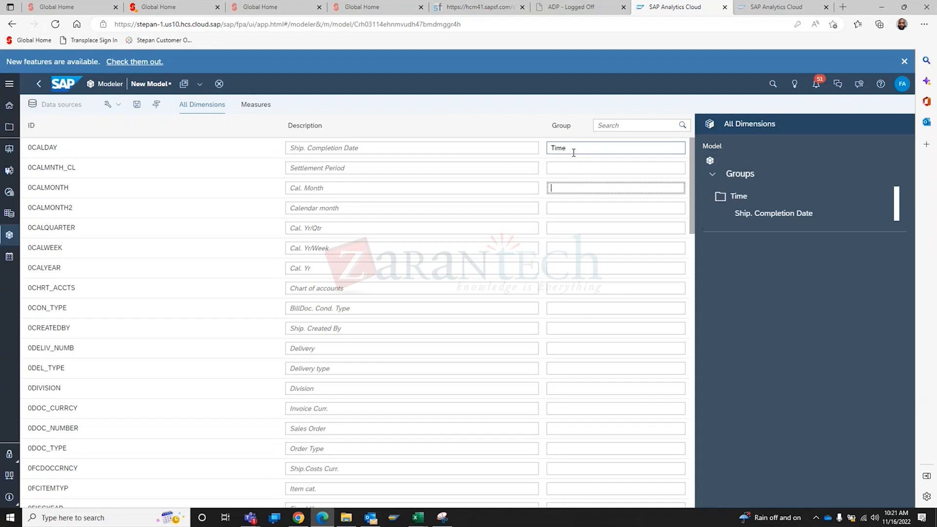
Copy 'Time' from 0CALDAY's group and paste it into 0CALMONTH, 0CALMONTH2, 0CALQUARTER, 0CALWEEK and 0CALYEAR
left_click_drag(574, 152, 509, 147)
key("ctrl+c")
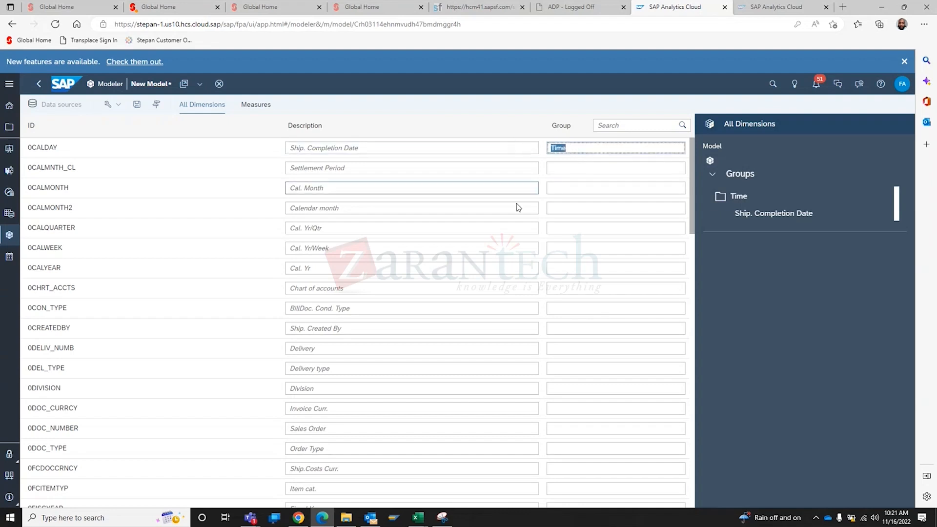
left_click(573, 188)
key("ctrl+v")
left_click(563, 206)
key("ctrl+v")
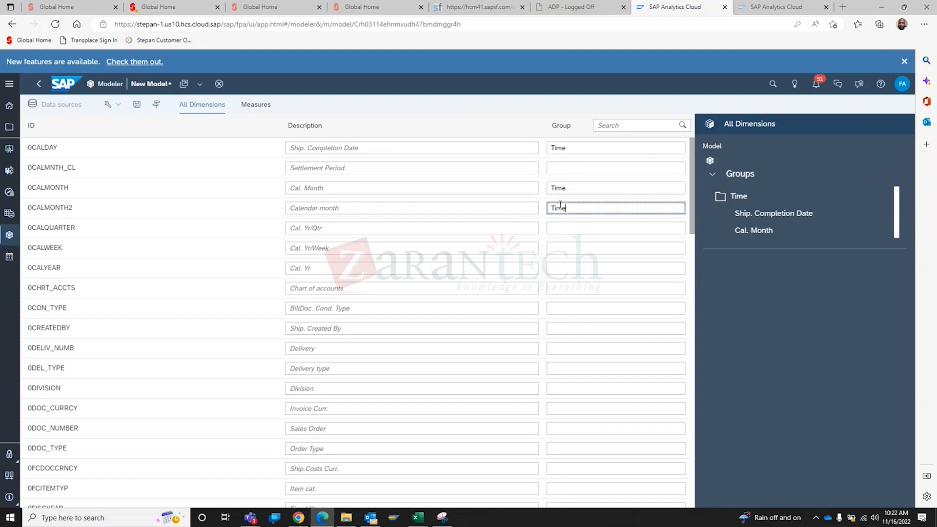
left_click(561, 228)
key("ctrl+v")
left_click(561, 247)
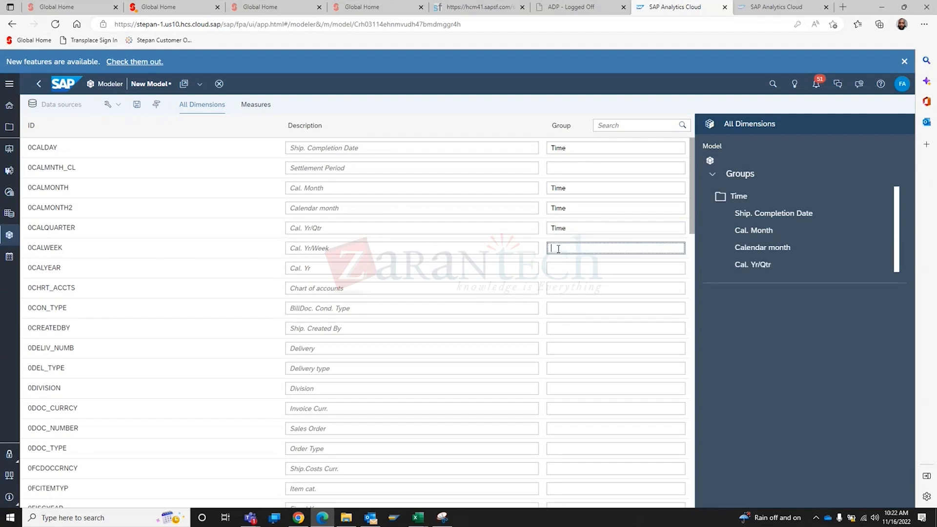
key("ctrl+v")
left_click(560, 268)
key("ctrl+v")
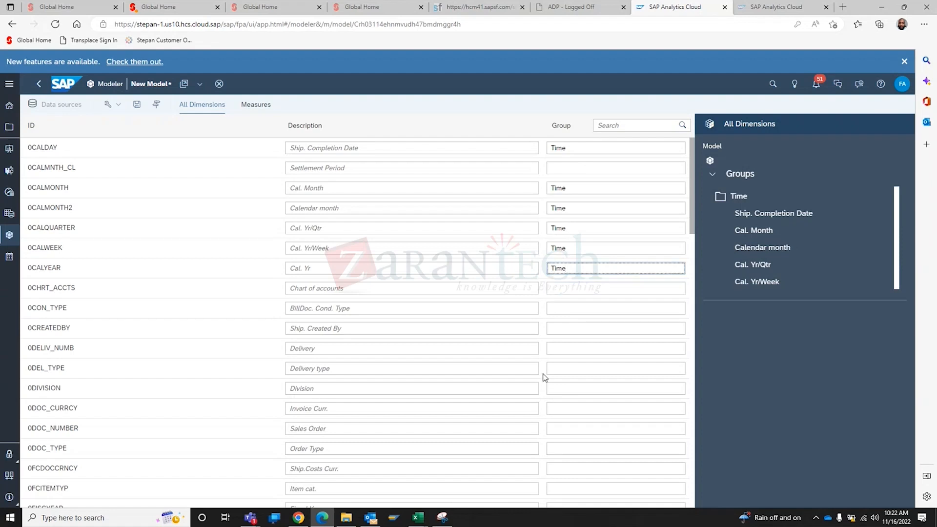
Paste 'Time' as the group of the 0CALMNTH_CL dimension
scroll(545, 377, "down", 3)
scroll(554, 373, "up", 3)
left_click(562, 169)
key("ctrl+v")
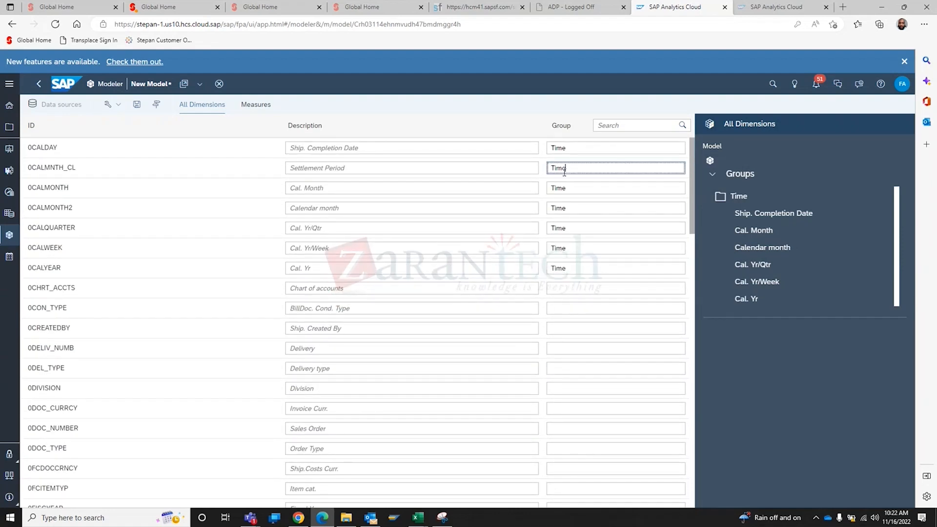
Assign the settlement date dimension ZSETMNTDT to the Time group
scroll(519, 268, "down", 5)
left_click(587, 336)
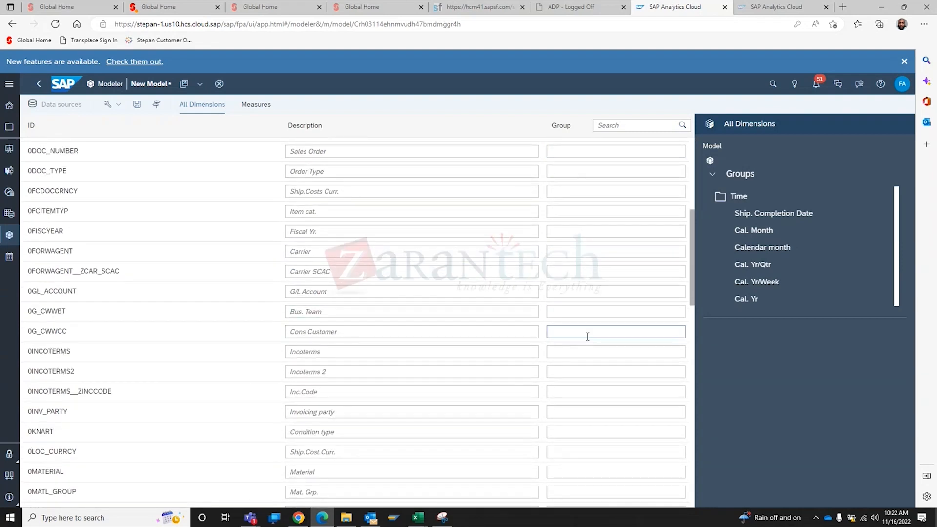
scroll(635, 341, "down", 6)
left_click(636, 342)
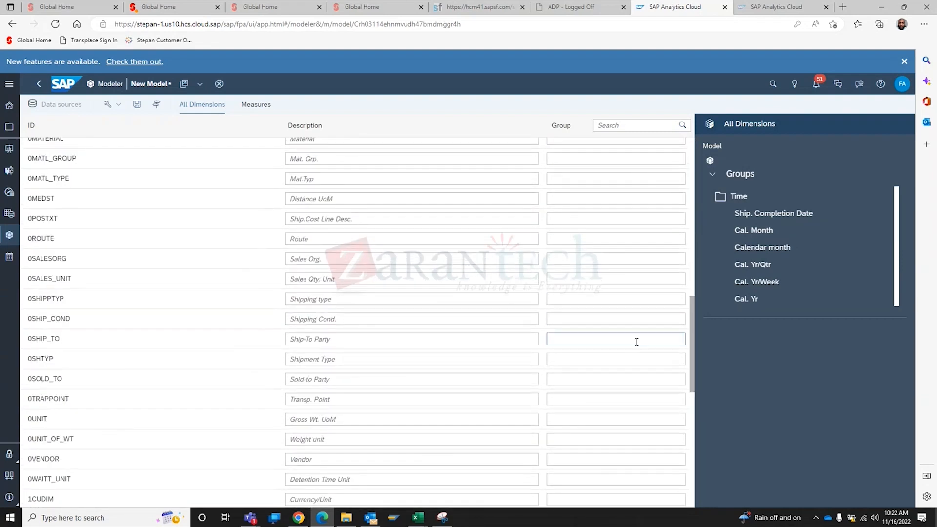
scroll(636, 342, "down", 5)
left_click(636, 342)
scroll(637, 341, "down", 3)
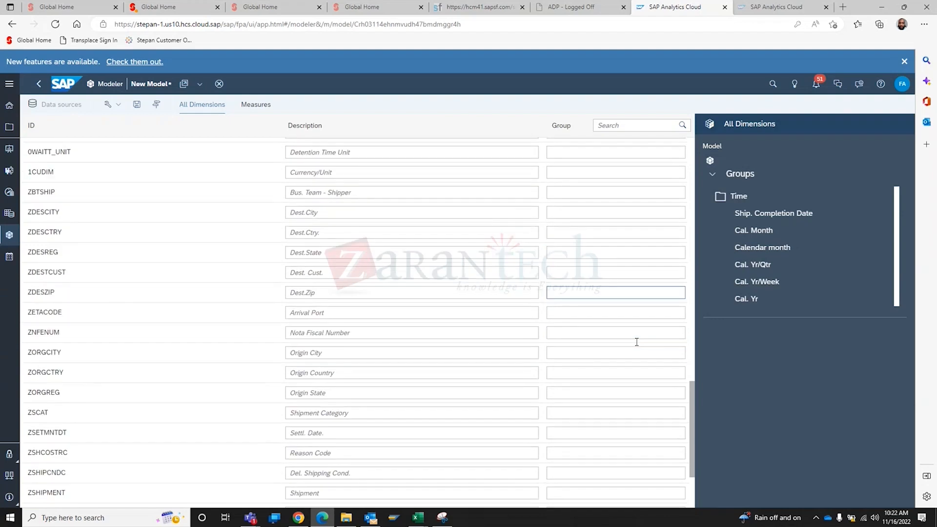
left_click(636, 342)
left_click(596, 317)
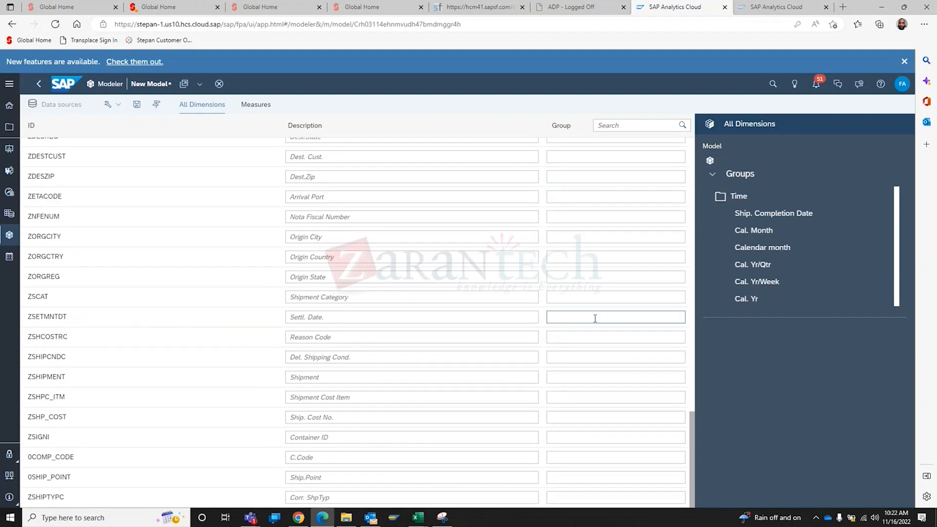
key("ctrl+v")
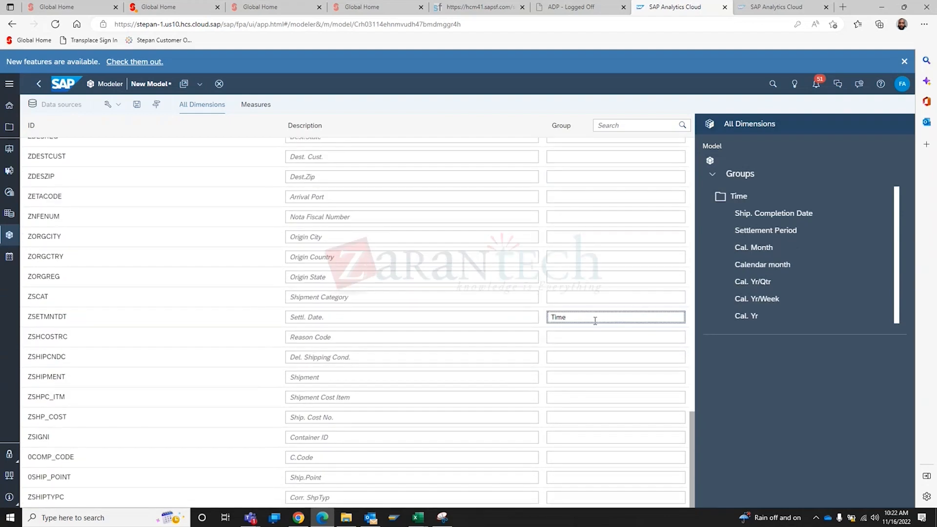
Enter 'Time' as the group for the 0FISCYEAR dimension
scroll(595, 322, "up", 10)
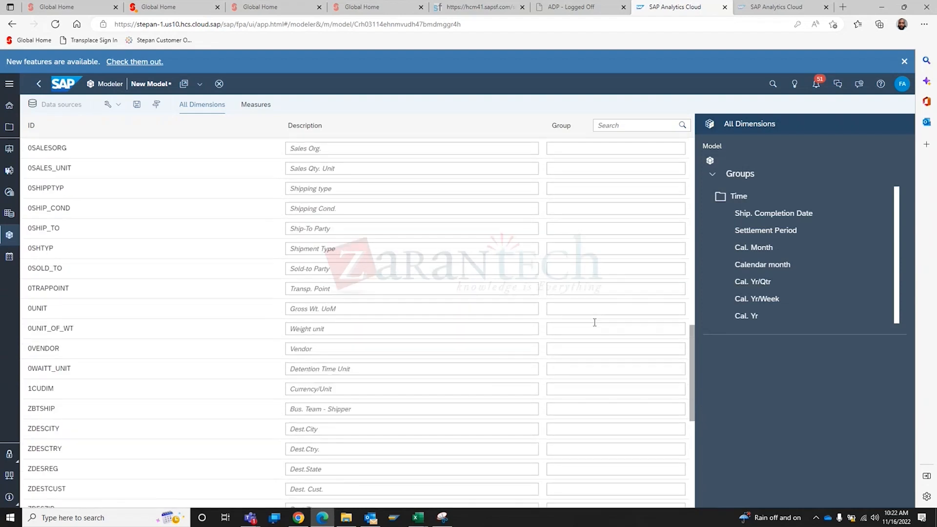
scroll(596, 326, "up", 5)
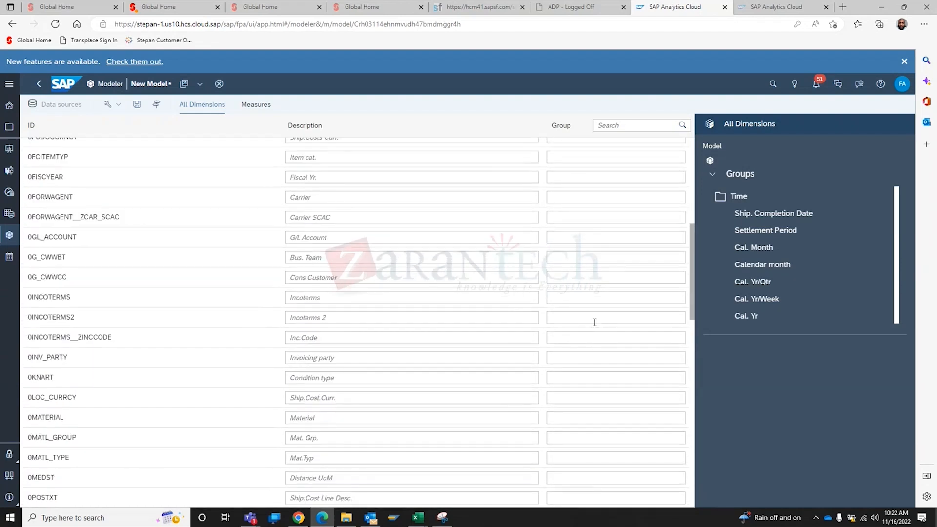
scroll(610, 283, "up", 5)
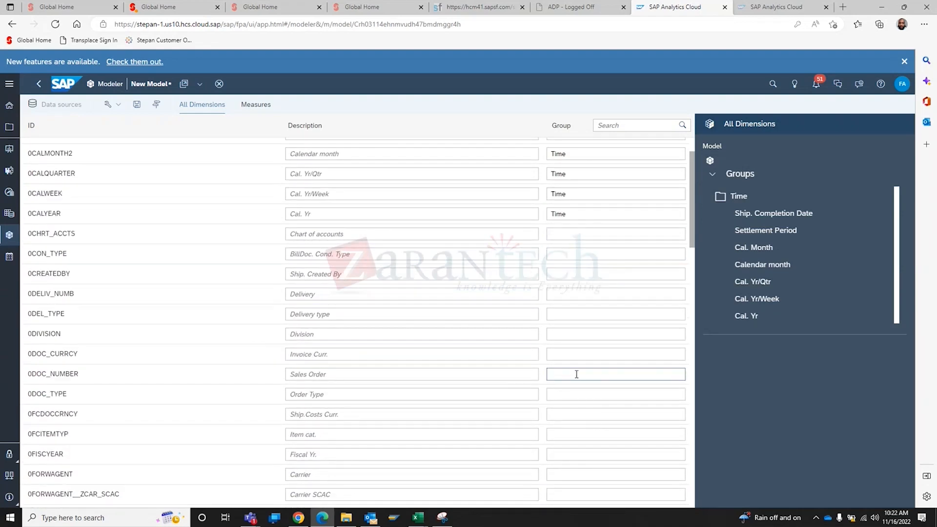
scroll(576, 373, "down", 2)
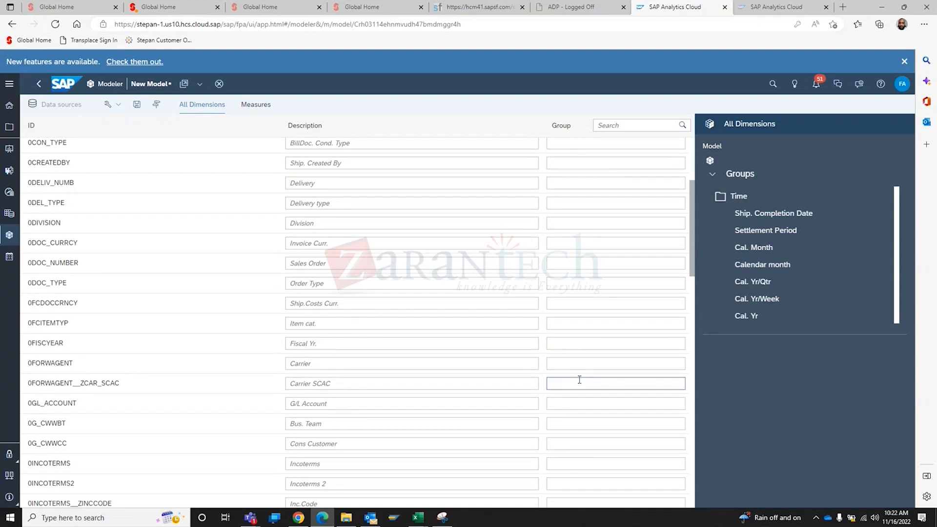
scroll(580, 379, "down", 2)
left_click(575, 292)
type("Time")
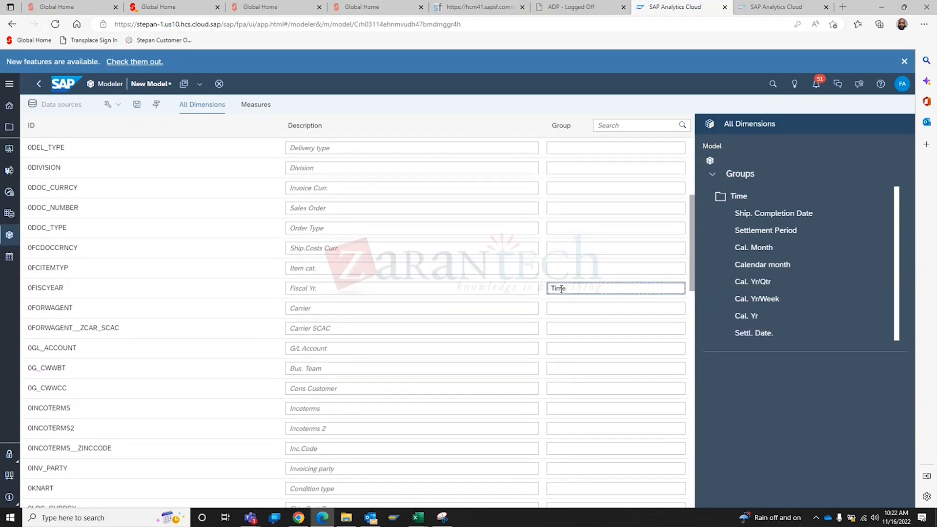
scroll(554, 343, "down", 1)
scroll(555, 344, "down", 3)
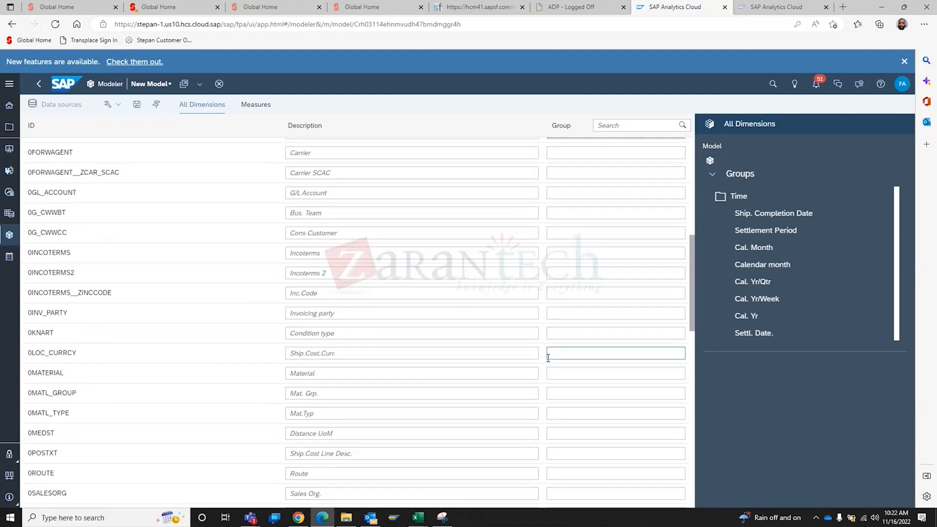
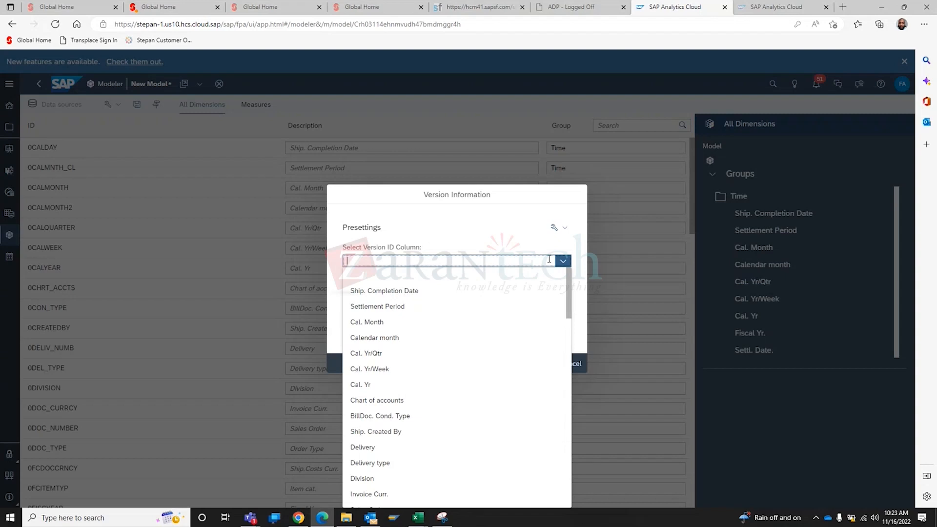
Dismiss the Version Information dialog without choosing a version ID column
left_click(587, 351)
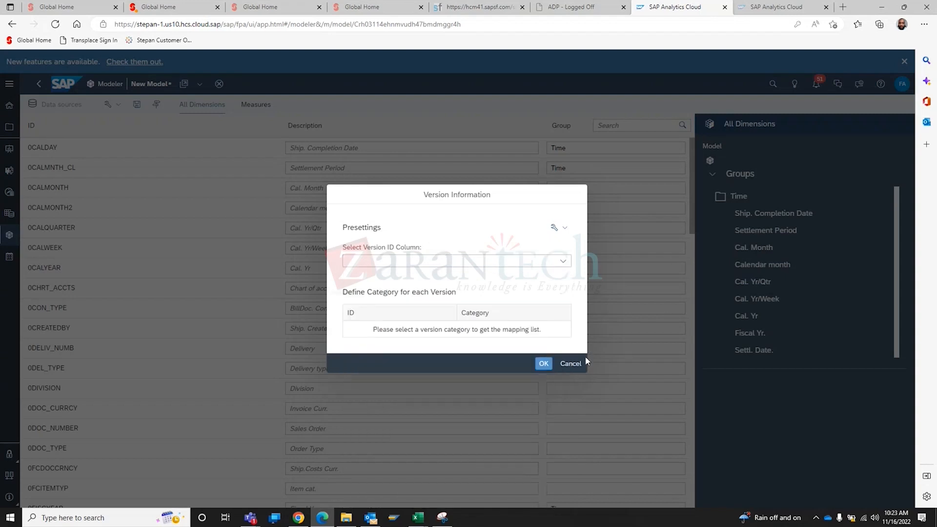
left_click(580, 364)
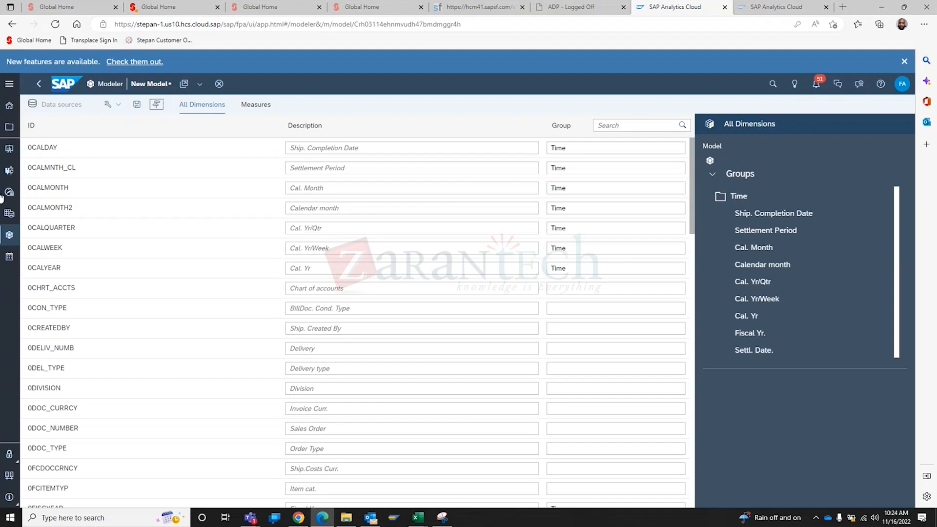
left_click(120, 107)
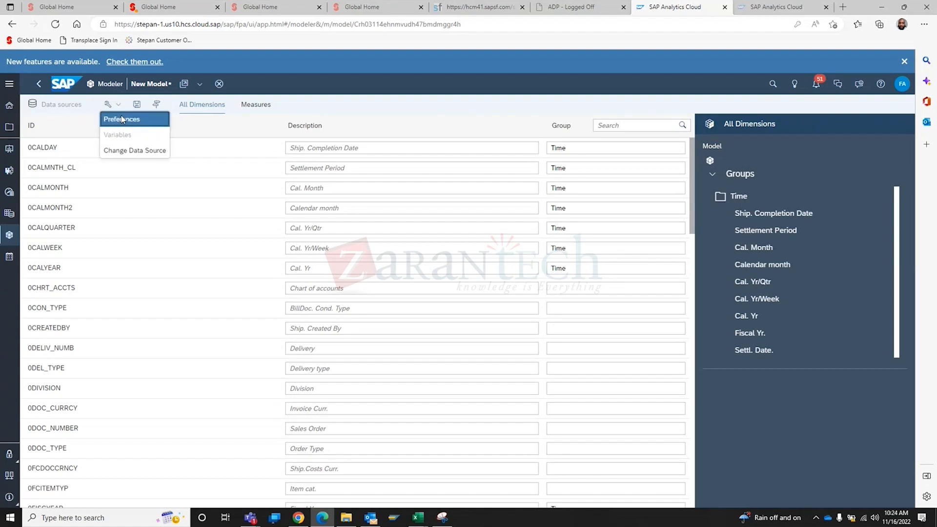
Open the model Preferences, leave the description empty, and expand the Language settings
left_click(122, 120)
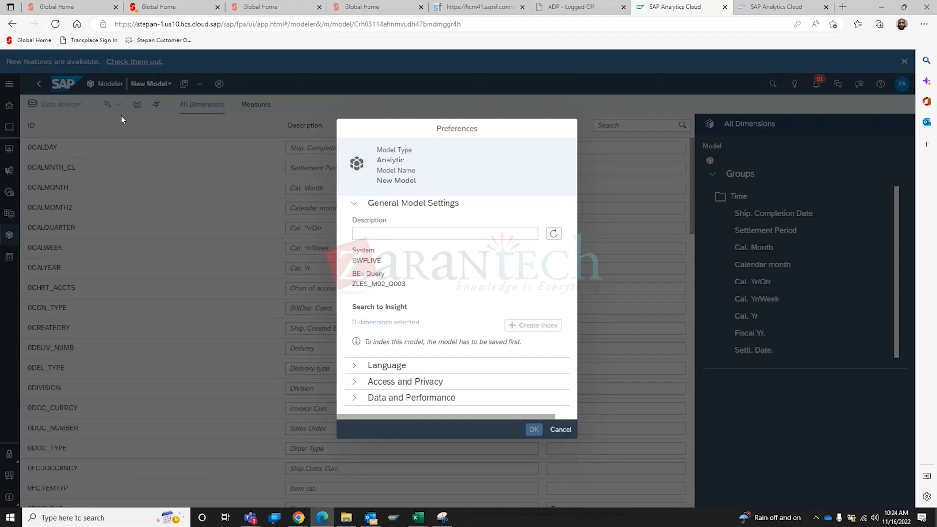
left_click(446, 234)
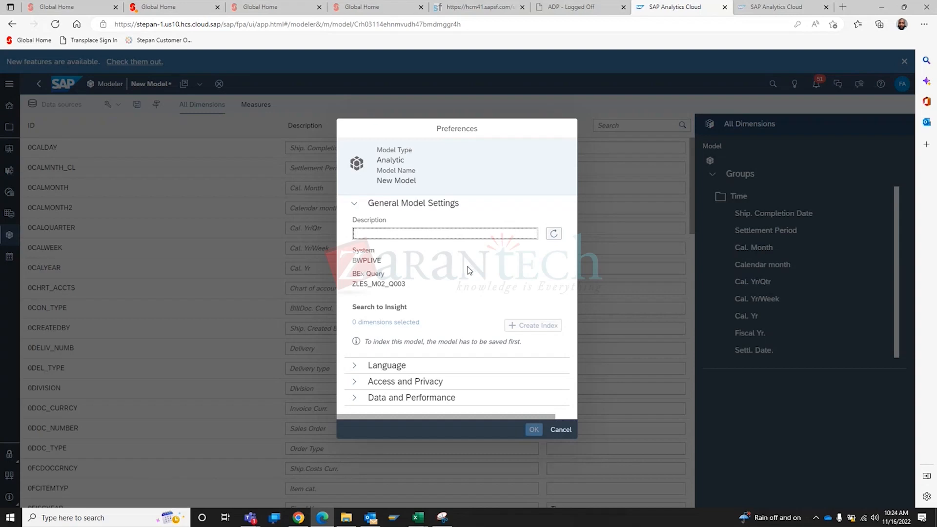
left_click(487, 283)
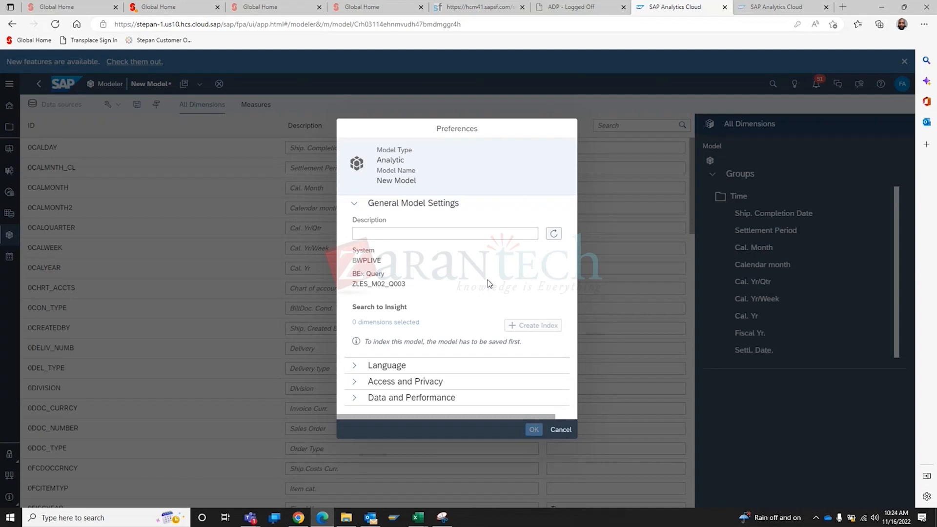
left_click(355, 367)
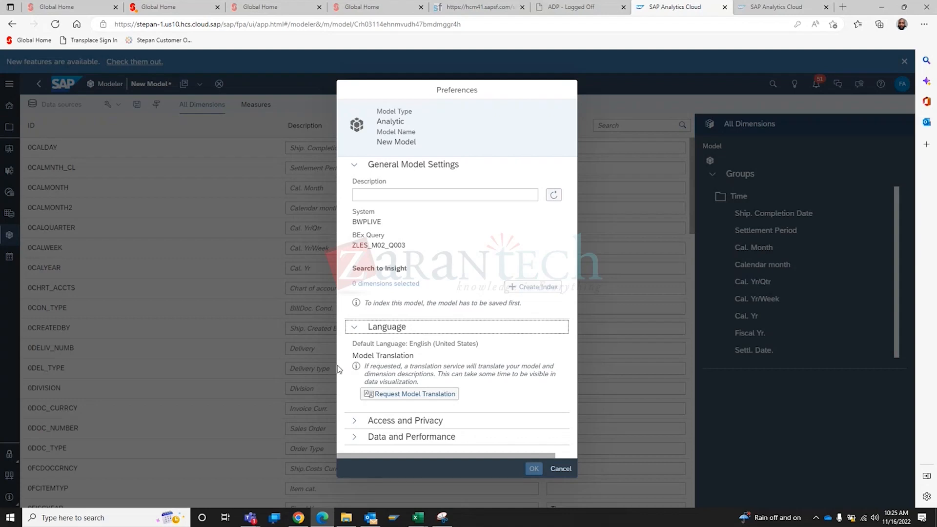
Expand the Access and Privacy and the Data and Performance sections of the model preferences
left_click(422, 420)
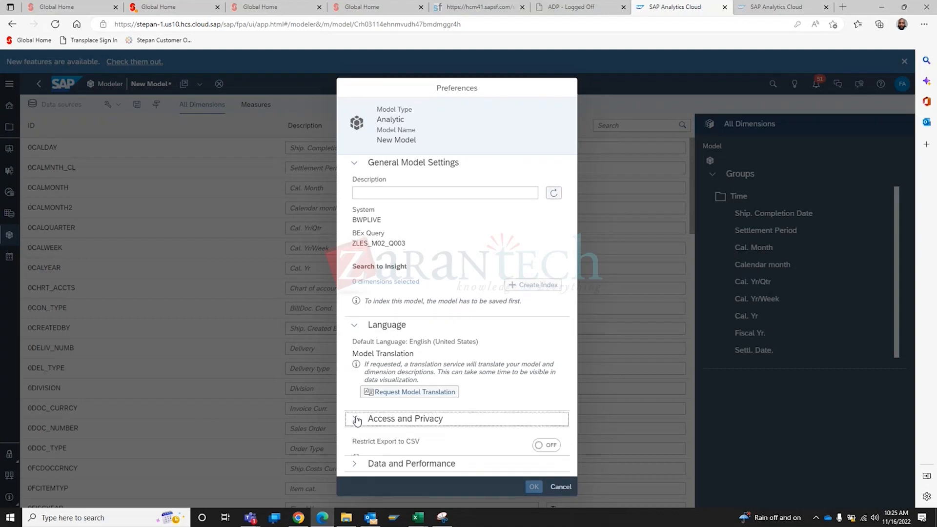
scroll(448, 400, "down", 1)
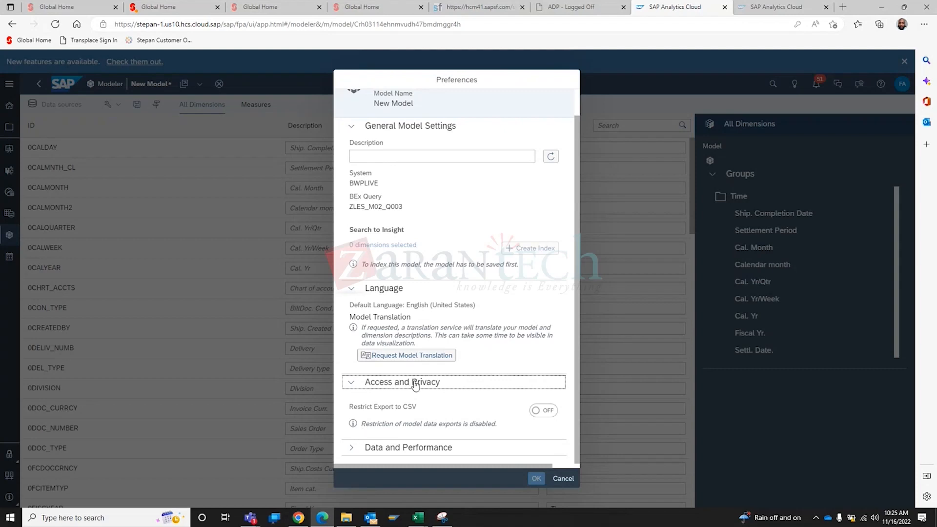
left_click(357, 449)
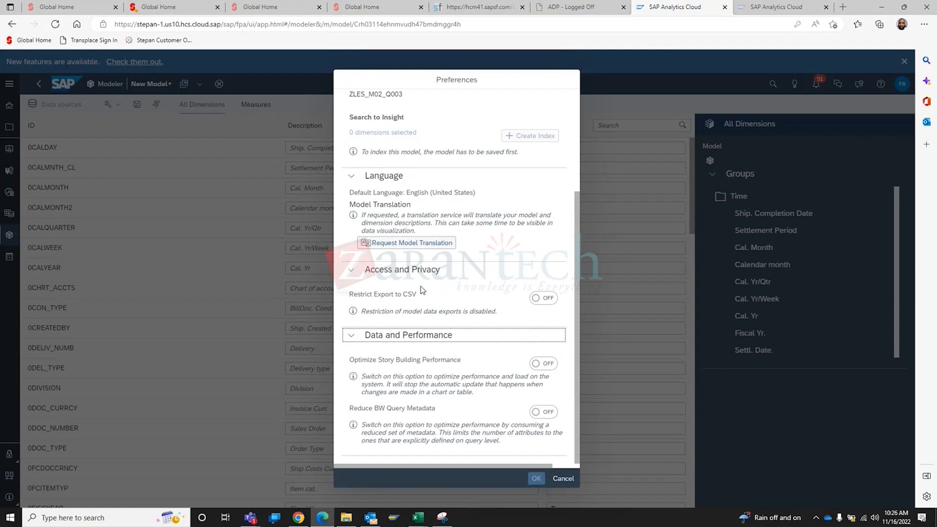
Switch Optimize Story Building Performance on, then back off
left_click(541, 365)
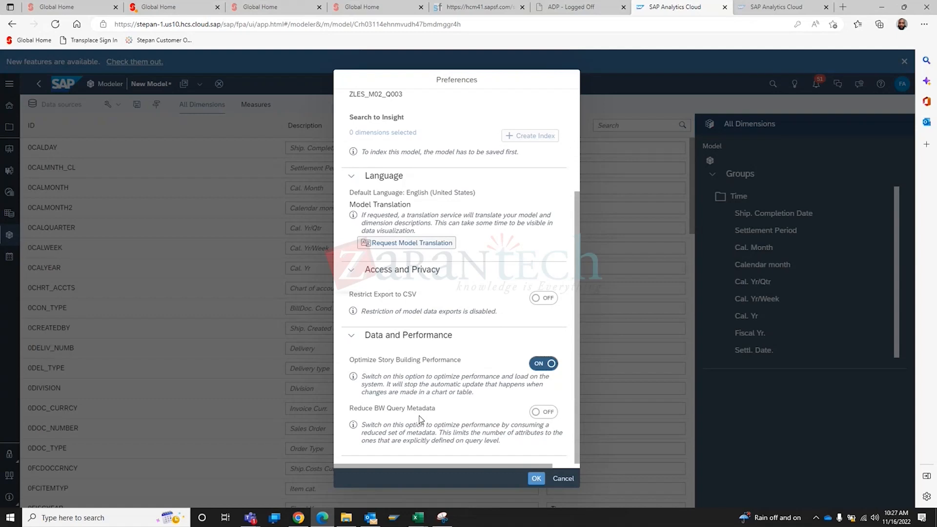
left_click(536, 365)
Leave Optimize Story Building Performance off, dismiss the chat notification, and confirm the preferences
left_click(544, 364)
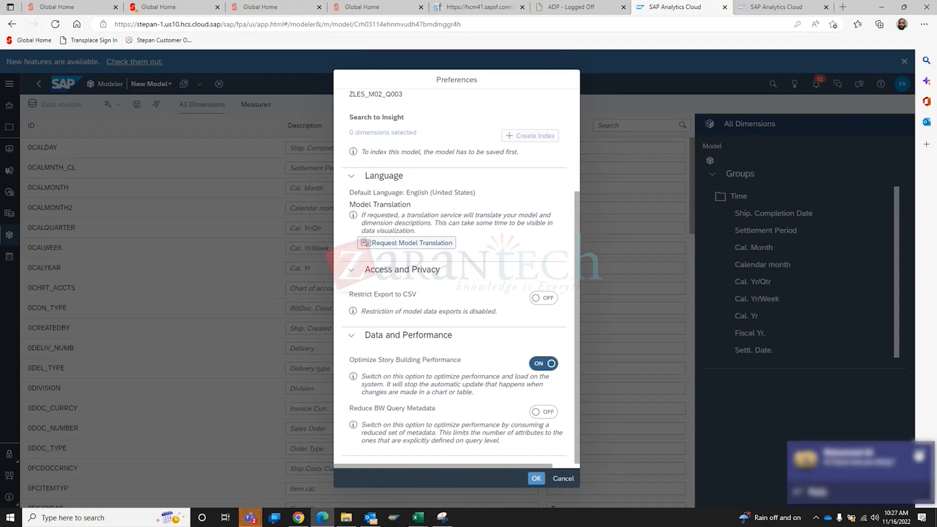
left_click(923, 452)
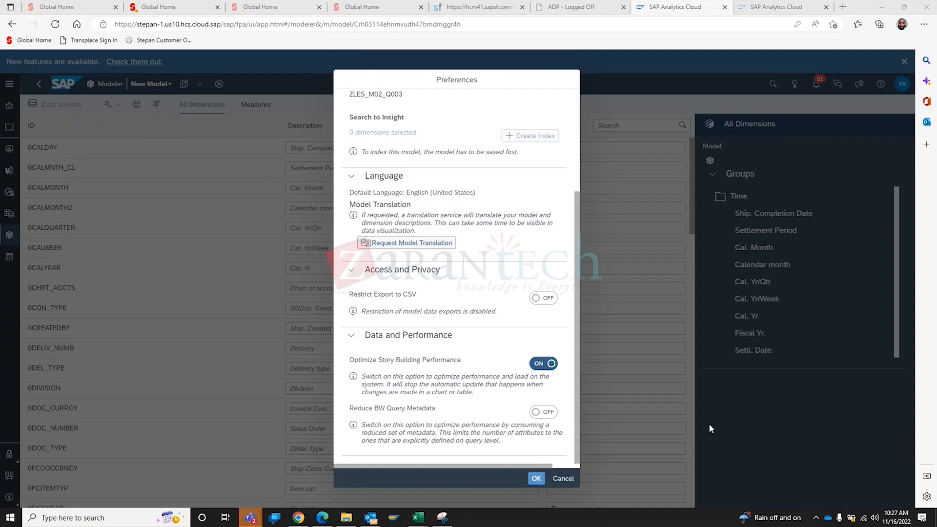
left_click(538, 364)
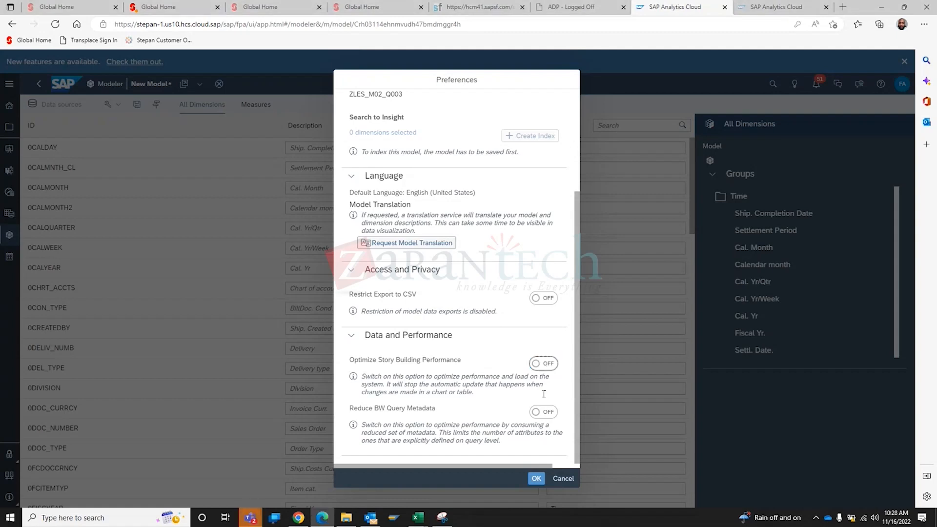
left_click(536, 479)
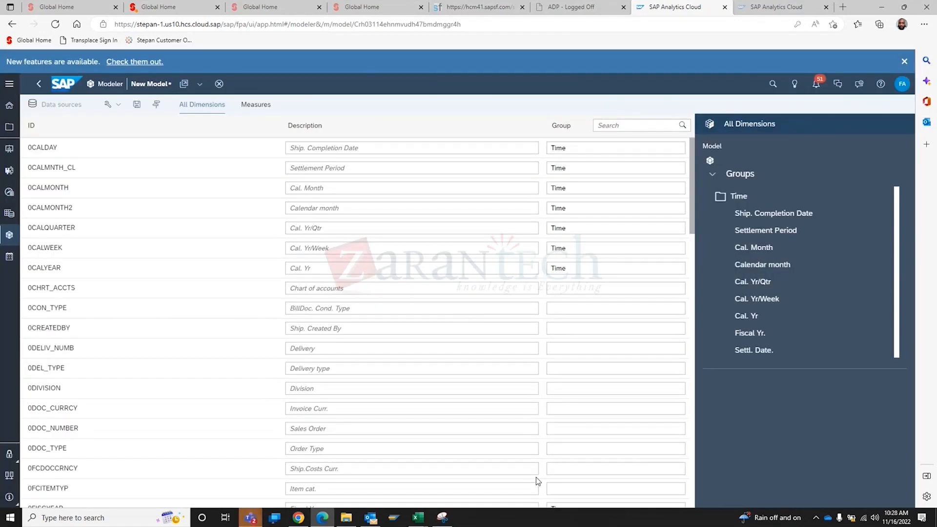
Reopen and cancel Preferences, then choose Change Data Source to reach the Search to Insight warning
left_click(108, 105)
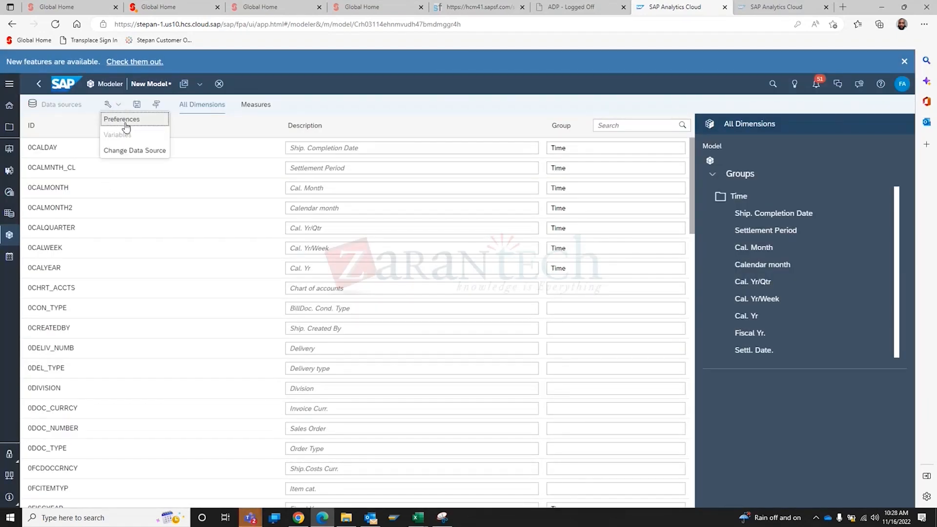
left_click(126, 121)
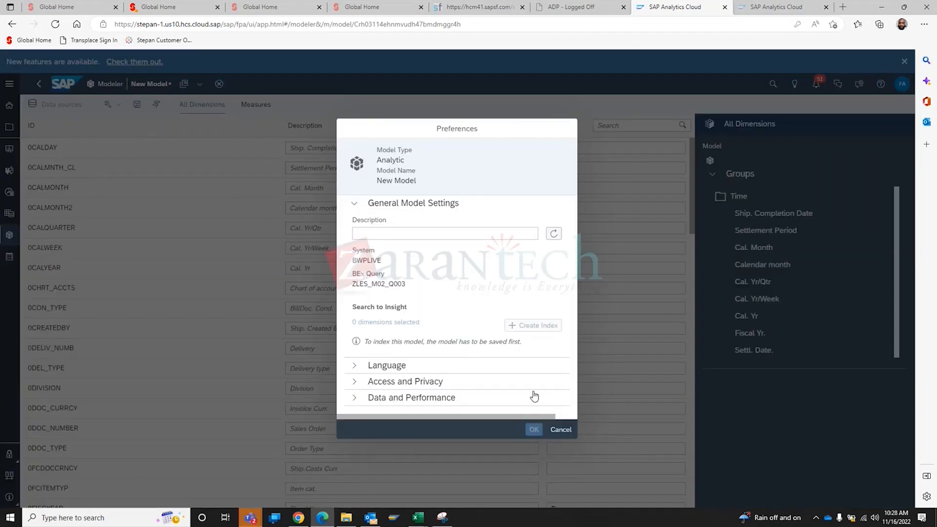
left_click(561, 429)
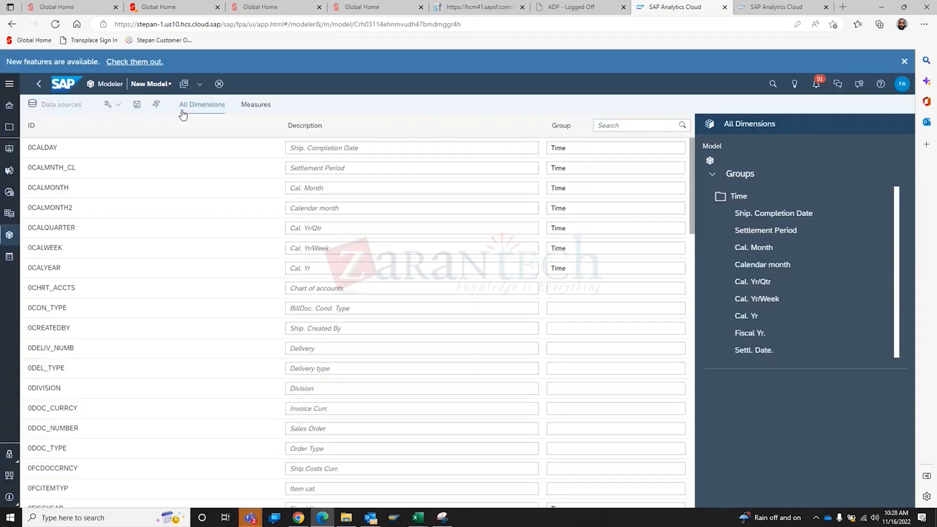
left_click(119, 112)
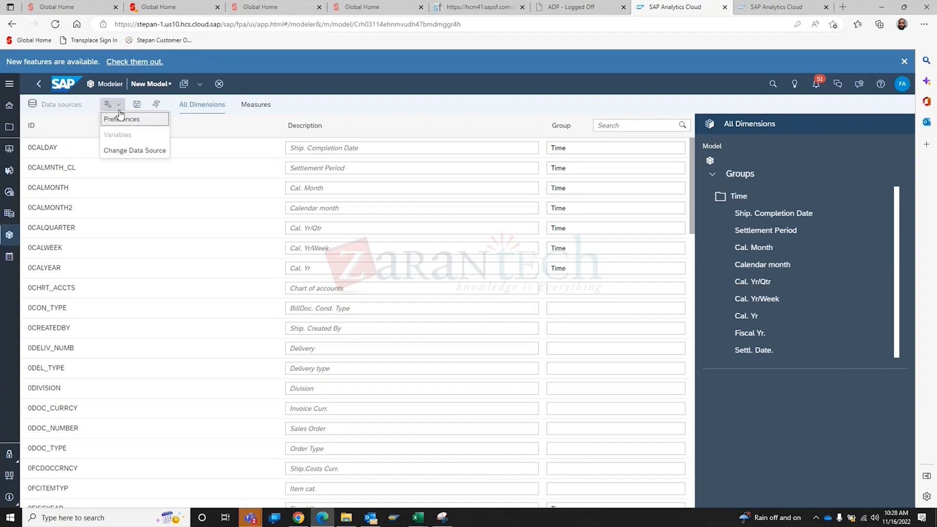
left_click(131, 153)
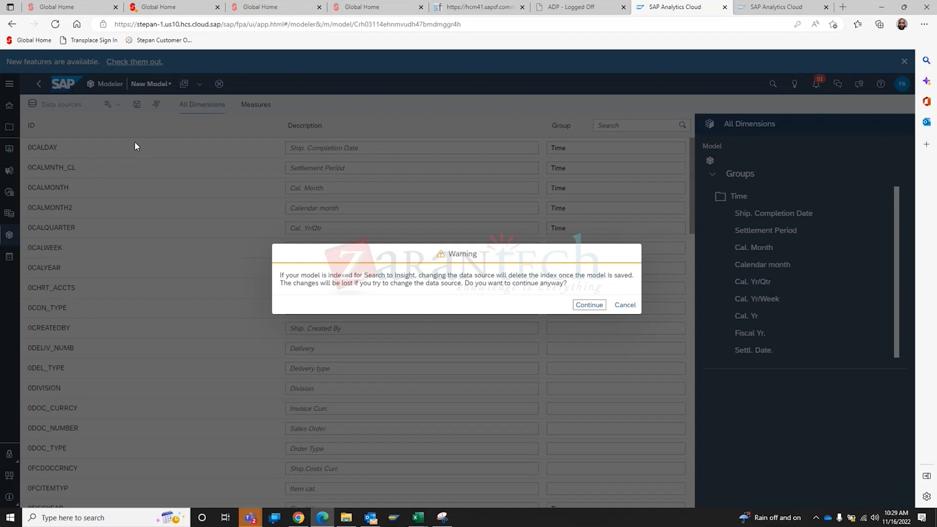
Accept the data-source warning, then cancel the BWPLIVE data source selection
left_click(591, 306)
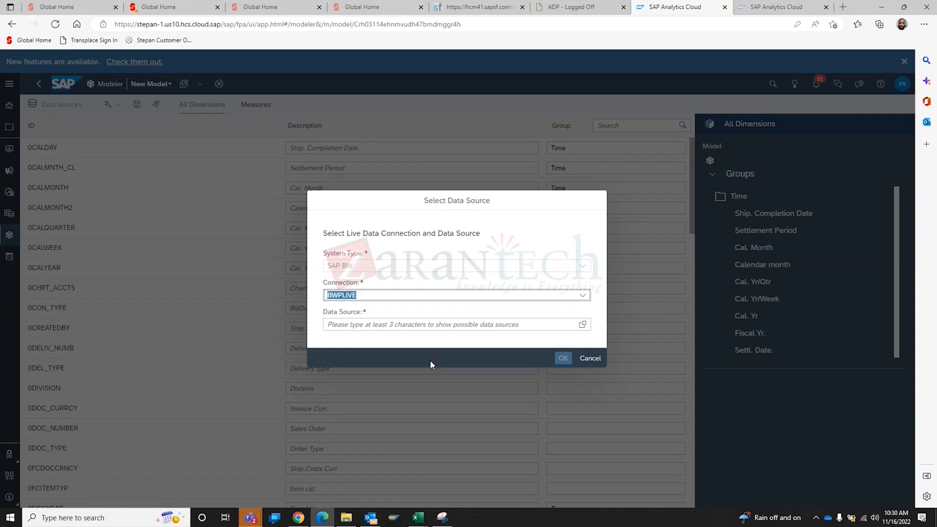
left_click(590, 357)
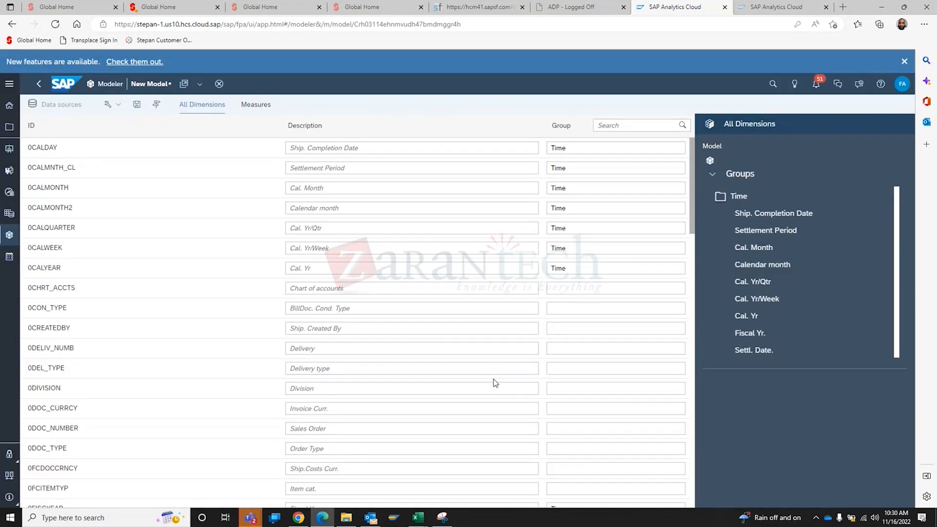
Save the model as 'Exercise Model Q003' and view its live-connection Data sources page
left_click(135, 108)
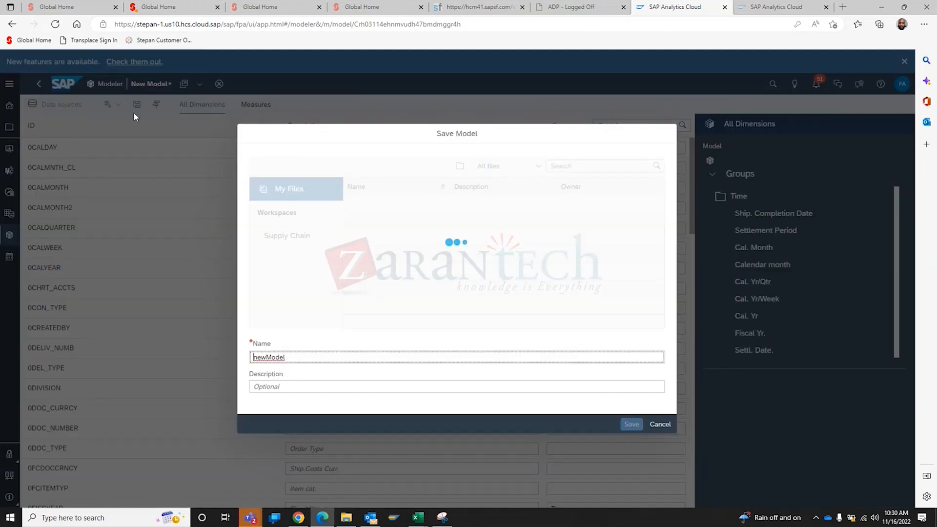
left_click_drag(308, 360, 223, 361)
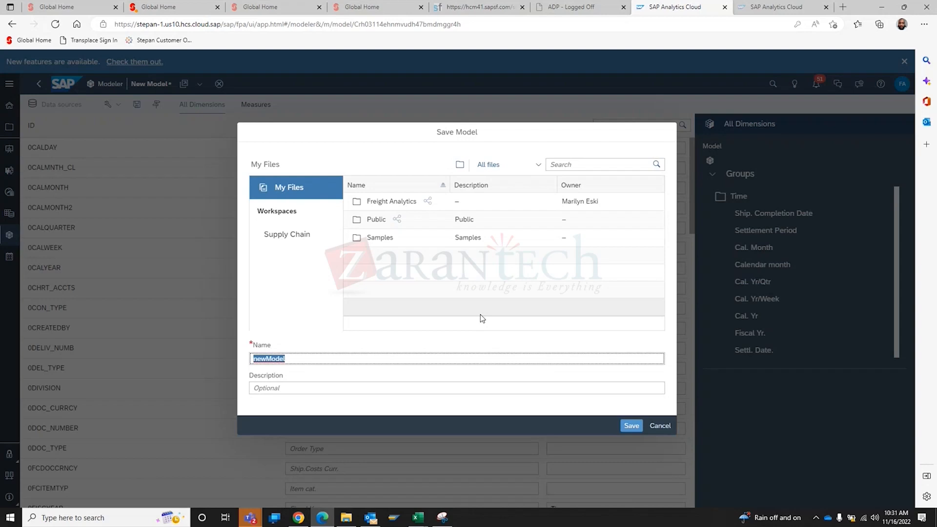
type("E")
type("xercise")
type(" Model")
type(" O")
type("003")
left_click(627, 426)
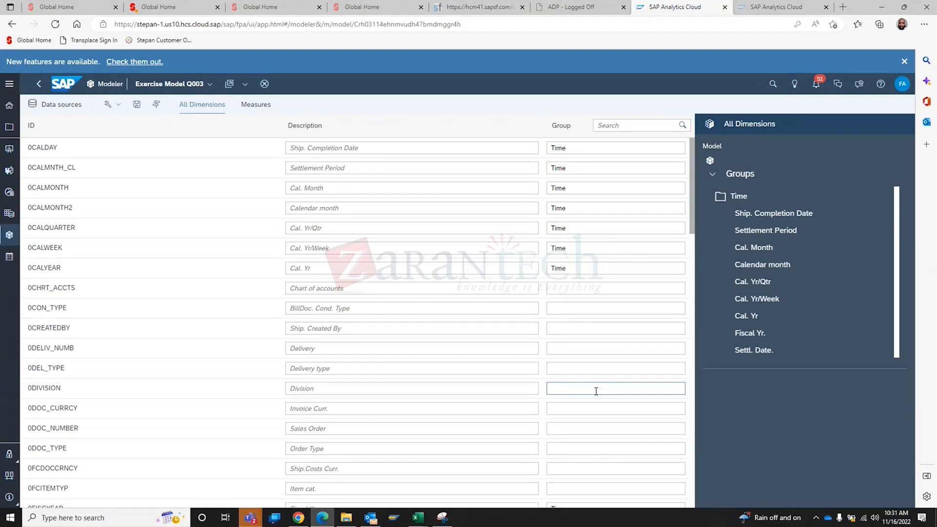
left_click(118, 108)
left_click(58, 108)
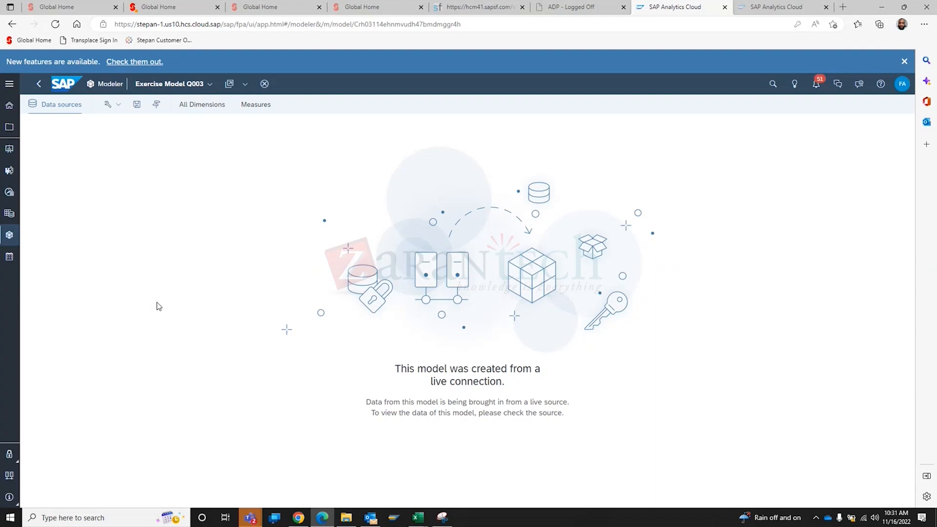
Create a new responsive story in classic design mode and insert a chart
left_click(15, 154)
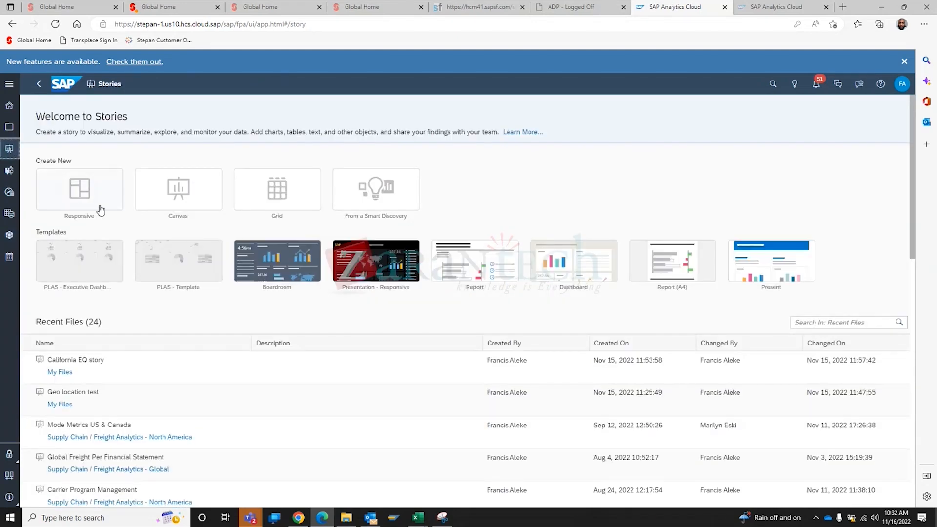
left_click(87, 209)
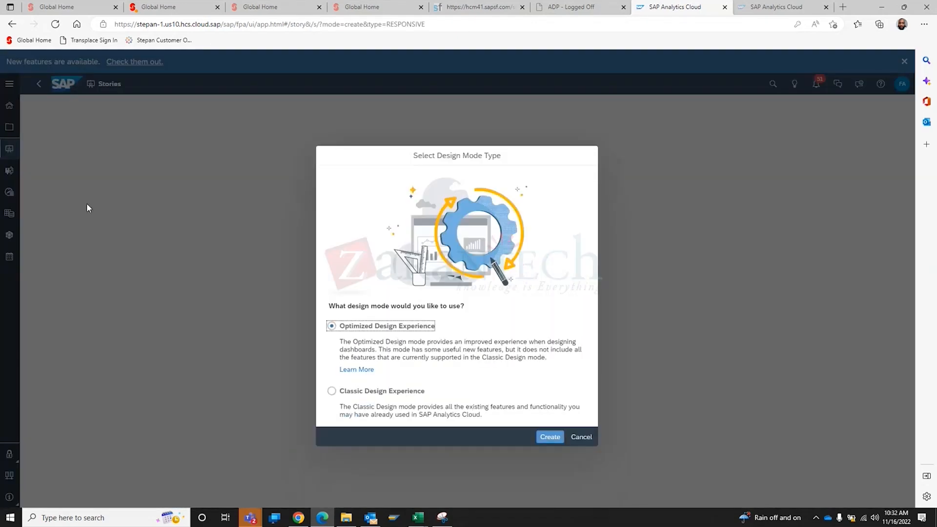
left_click(407, 376)
left_click(550, 419)
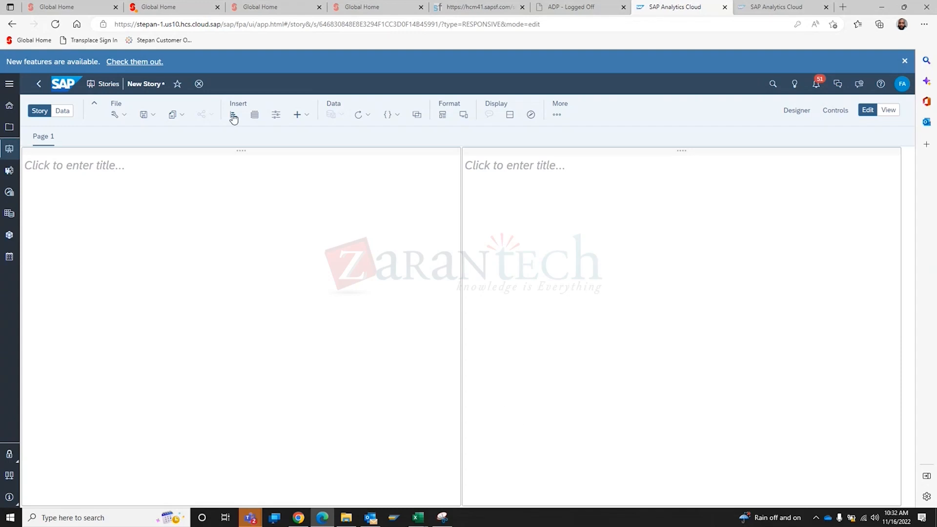
left_click(305, 114)
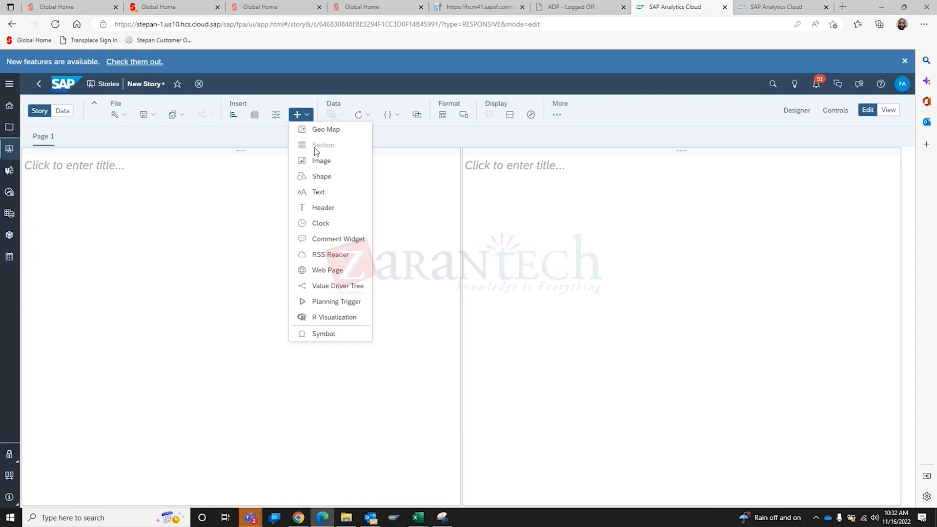
left_click(234, 119)
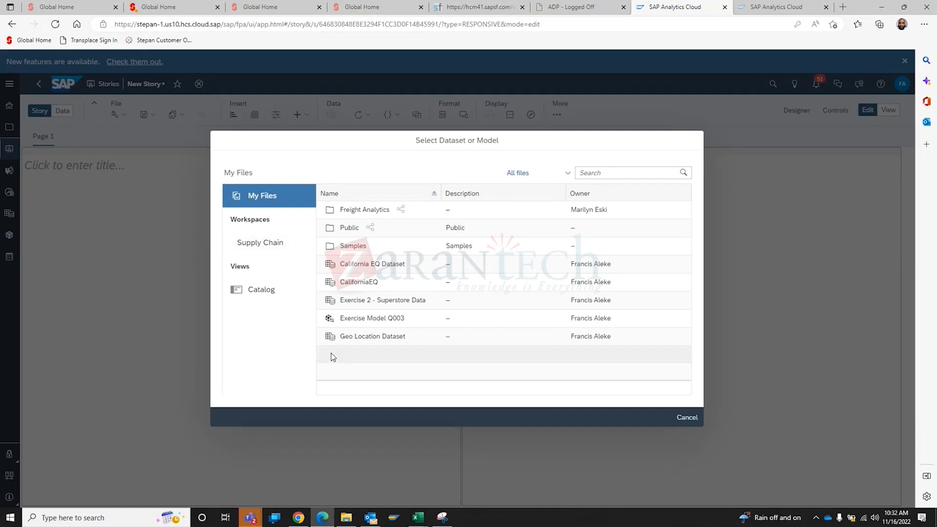
Base the chart on Exercise Model Q003 and have its variable prompt open automatically with the story
left_click(380, 320)
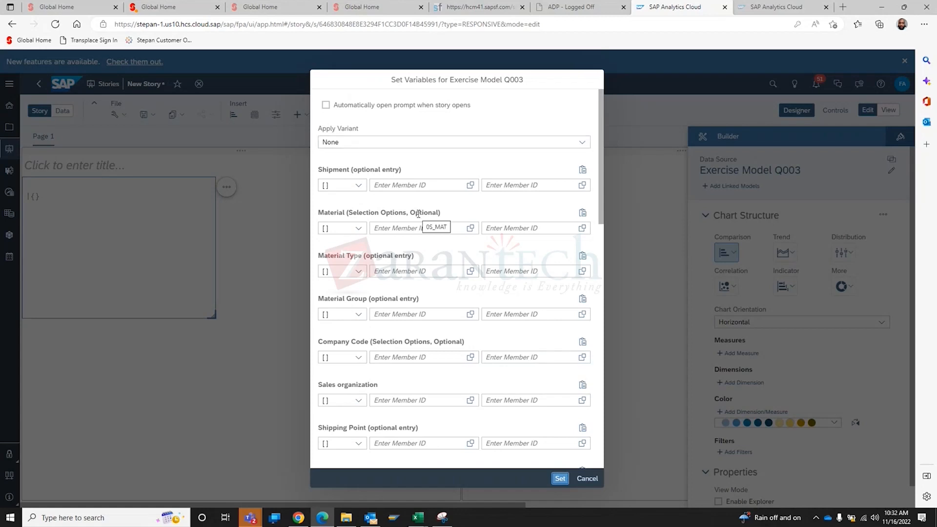
left_click(325, 106)
scroll(424, 395, "down", 3)
scroll(429, 399, "up", 3)
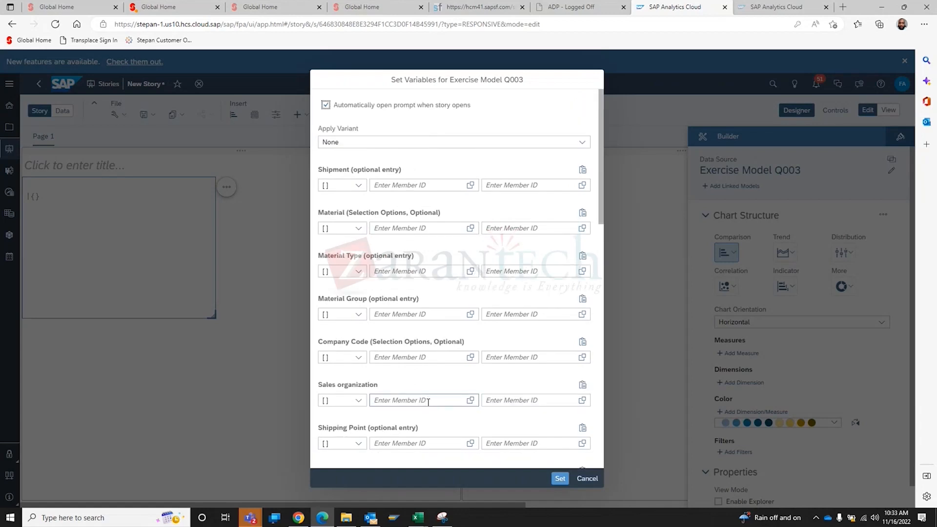
Select Stepan USA from the Sales organization member list and confirm it
left_click(470, 402)
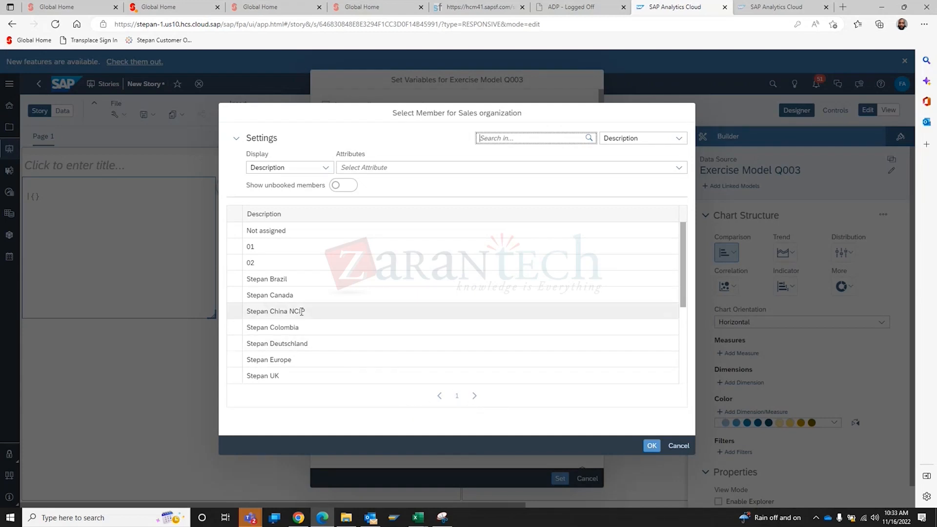
scroll(307, 323, "down", 3)
left_click(294, 382)
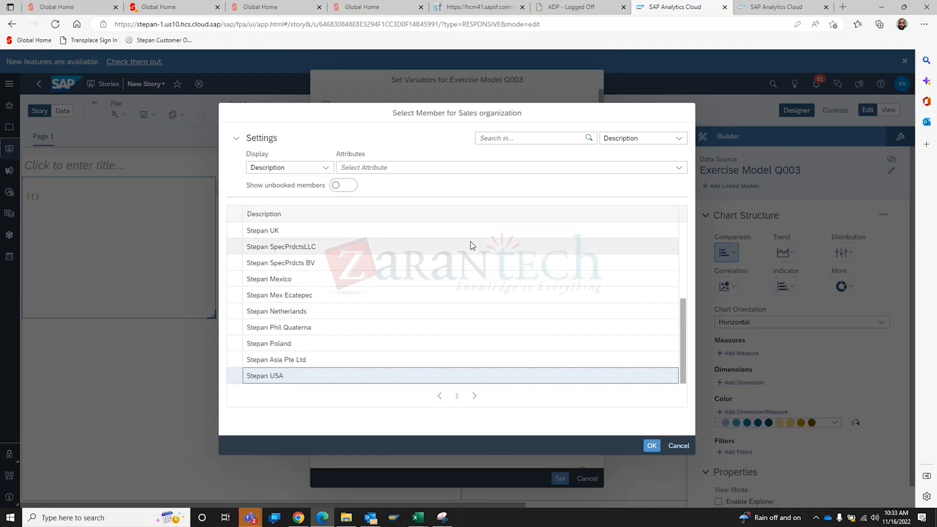
scroll(381, 293, "up", 2)
scroll(380, 294, "down", 1)
scroll(379, 293, "up", 2)
scroll(380, 294, "down", 3)
scroll(379, 294, "up", 3)
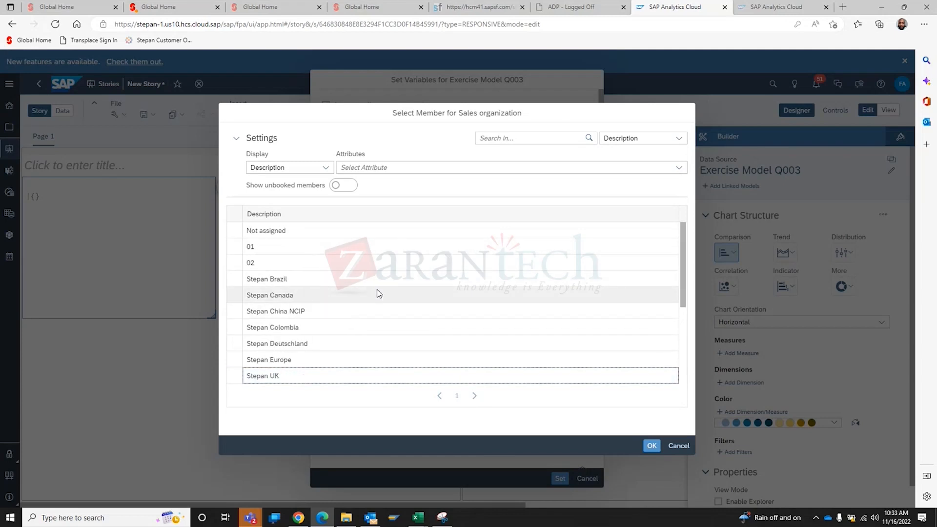
scroll(376, 300, "down", 3)
left_click(338, 375)
left_click(651, 446)
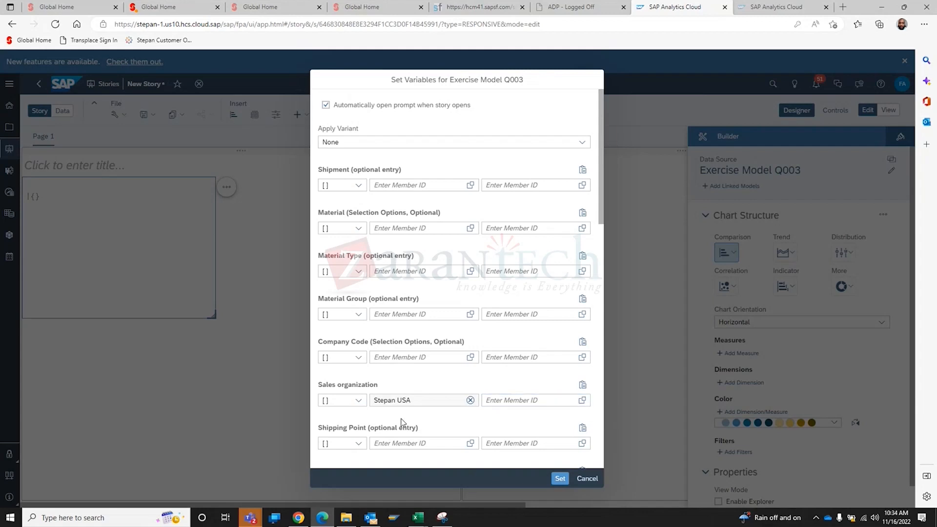
left_click(363, 402)
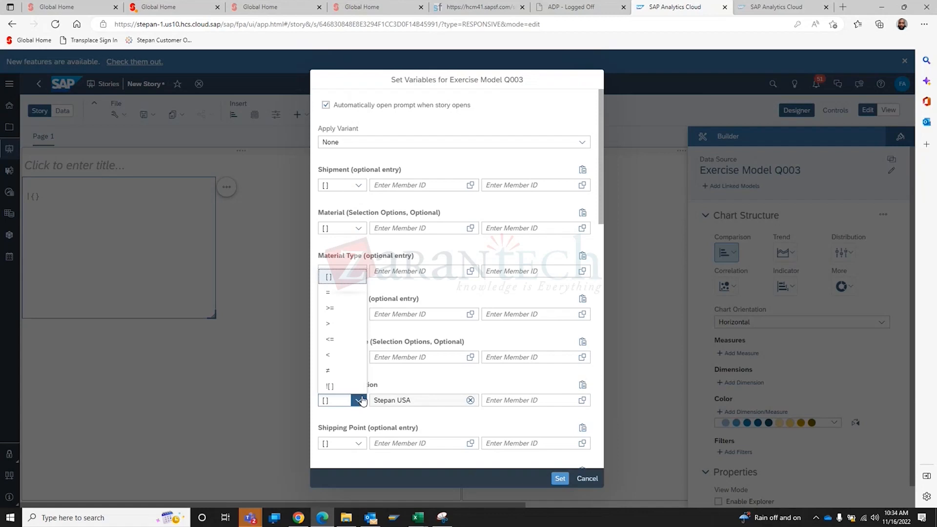
Set the Sales organization operator to '=' so it equals exactly Stepan USA
left_click(338, 294)
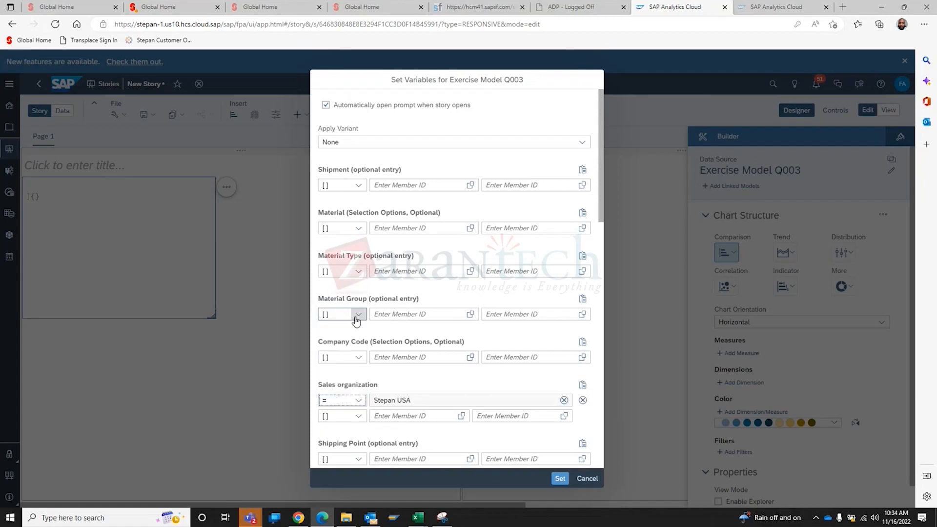
scroll(388, 374, "down", 4)
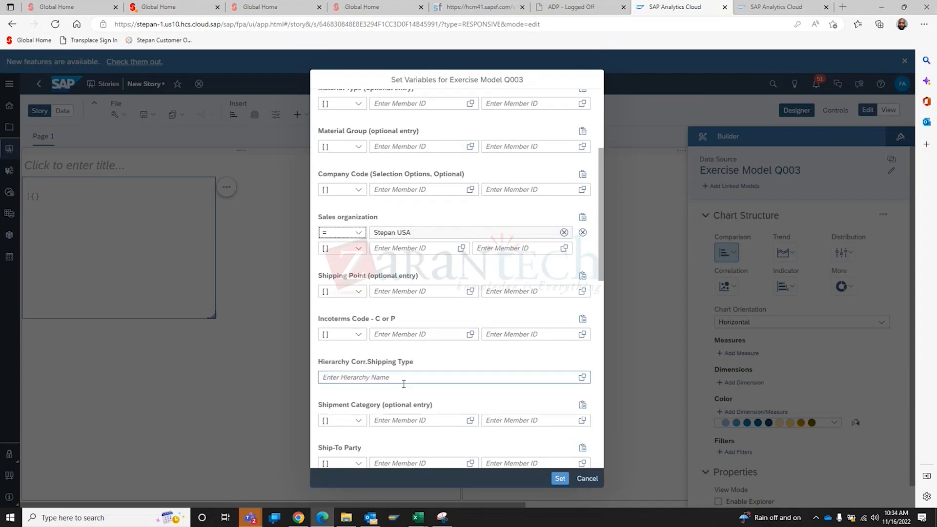
left_click(564, 480)
Enter USD for Currency Conversion and apply the variables to the chart
scroll(559, 439, "down", 15)
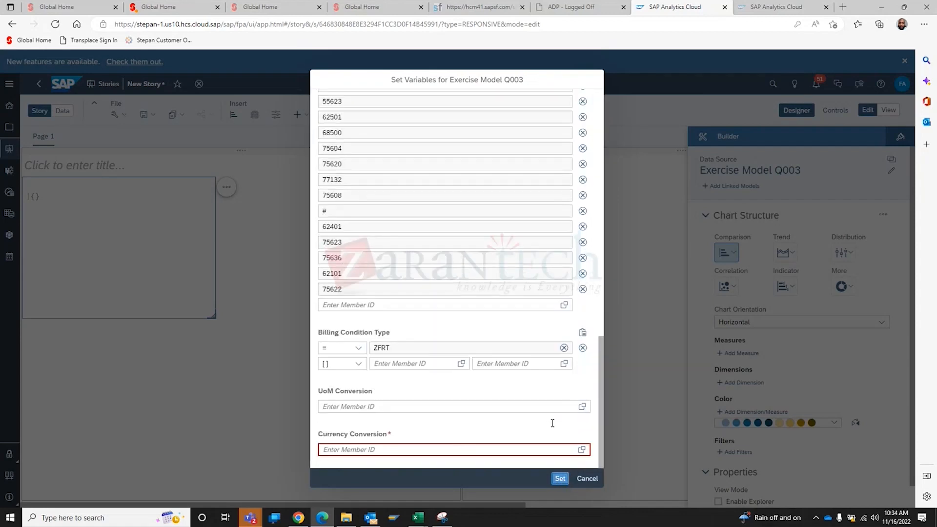
left_click(480, 452)
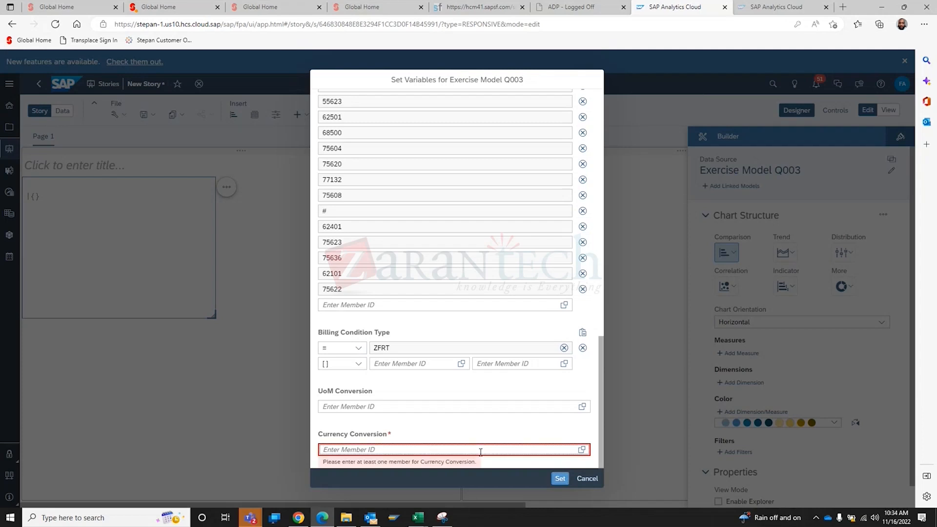
type("USD")
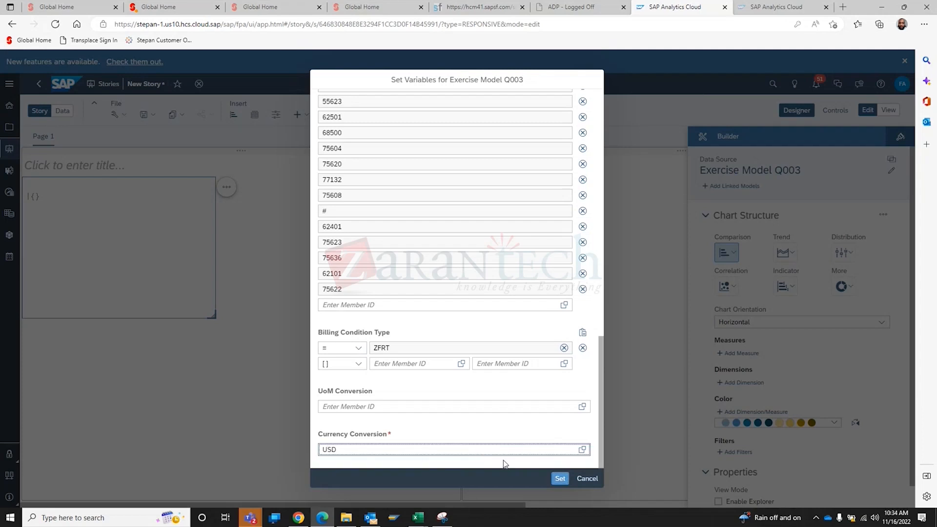
left_click(558, 478)
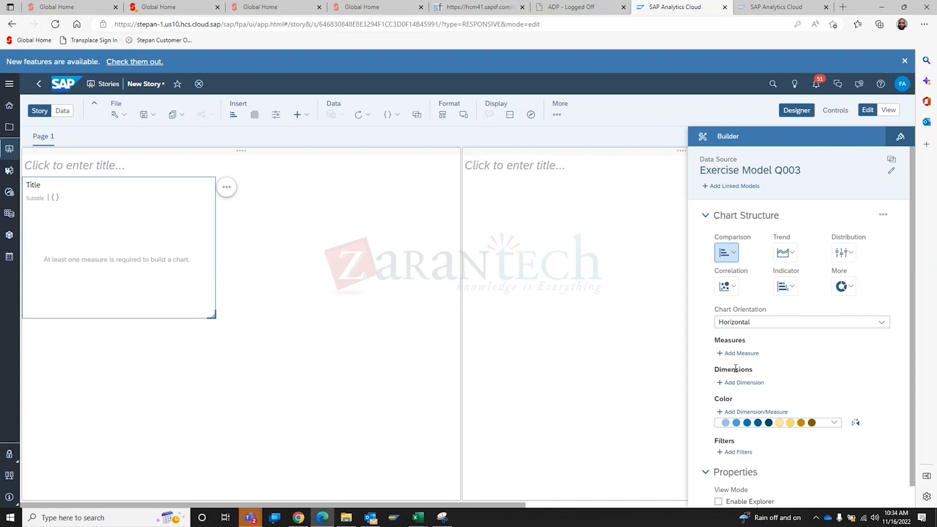
left_click(749, 359)
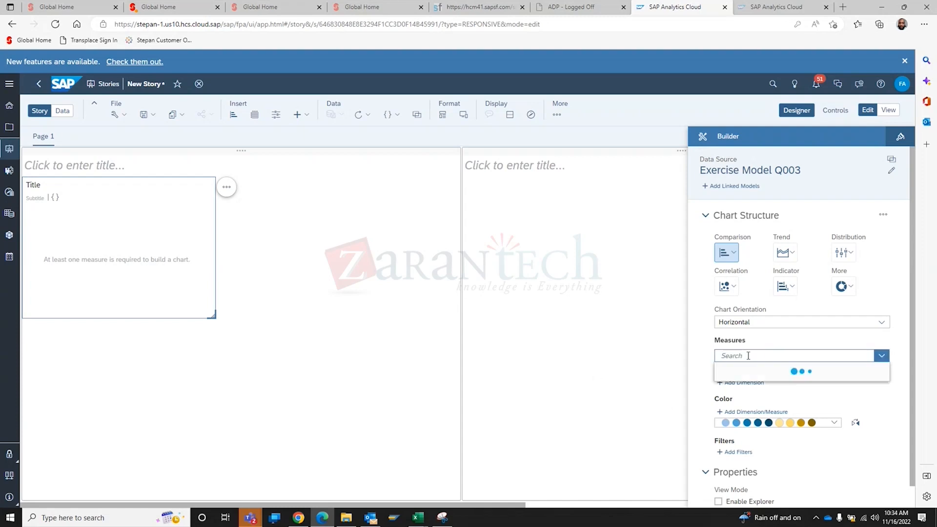
scroll(780, 422, "down", 5)
scroll(800, 444, "down", 5)
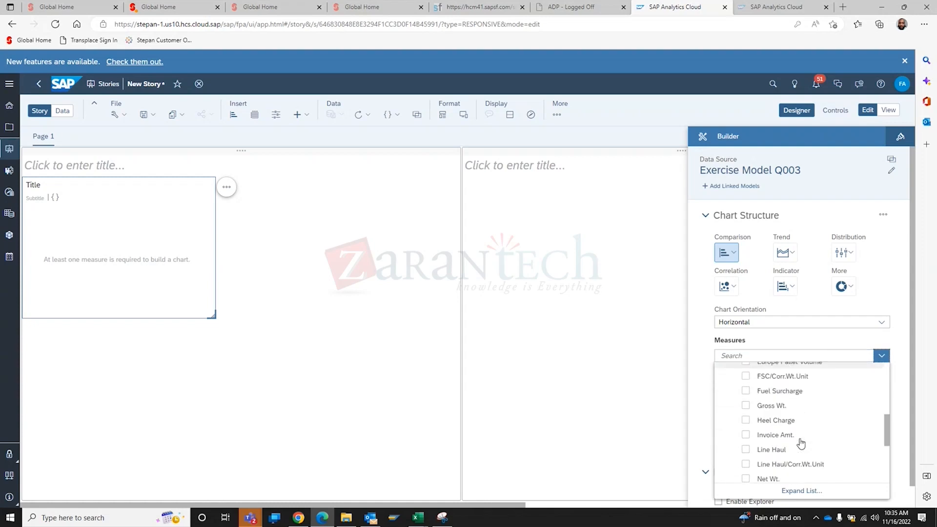
left_click(757, 459)
scroll(776, 443, "up", 1)
scroll(777, 445, "up", 2)
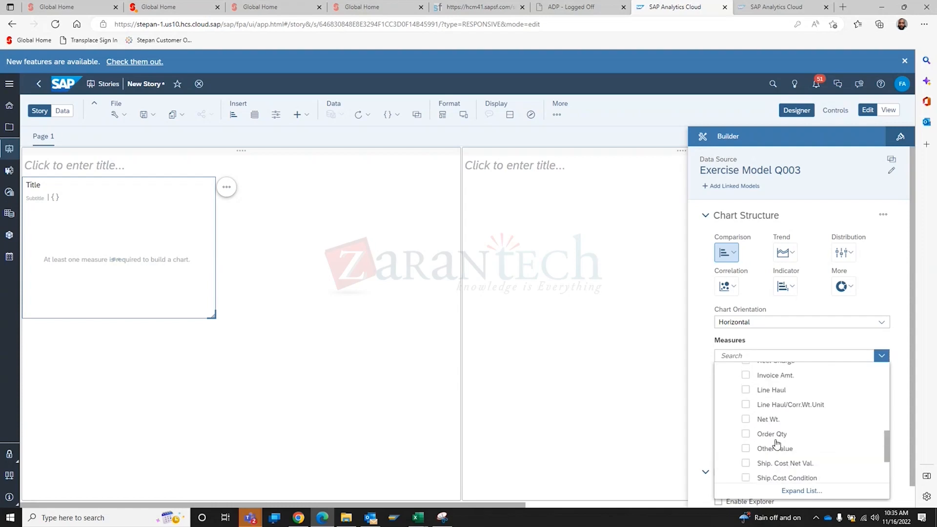
left_click(746, 424)
left_click(708, 423)
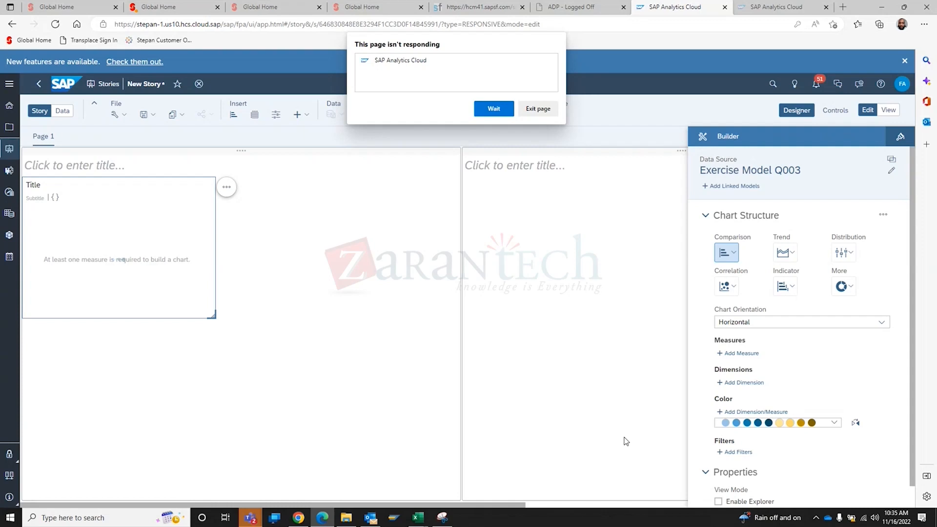
left_click(494, 112)
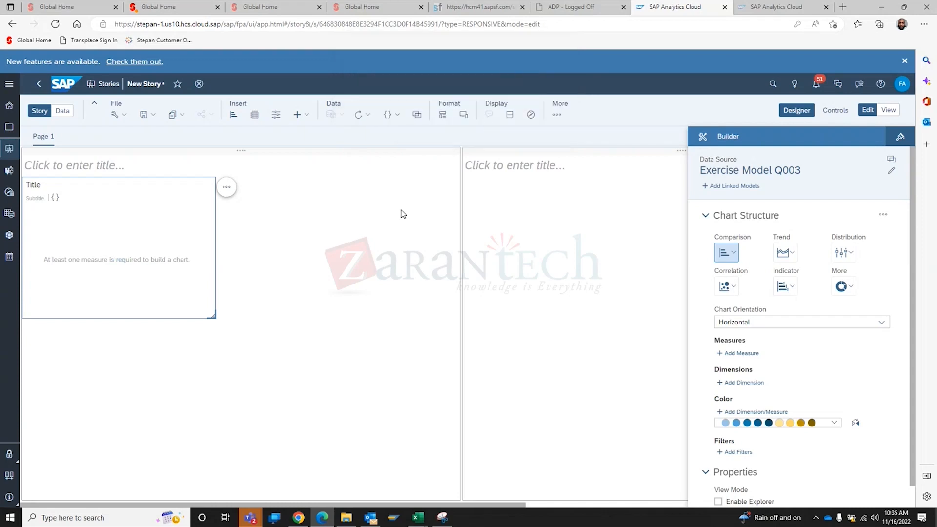
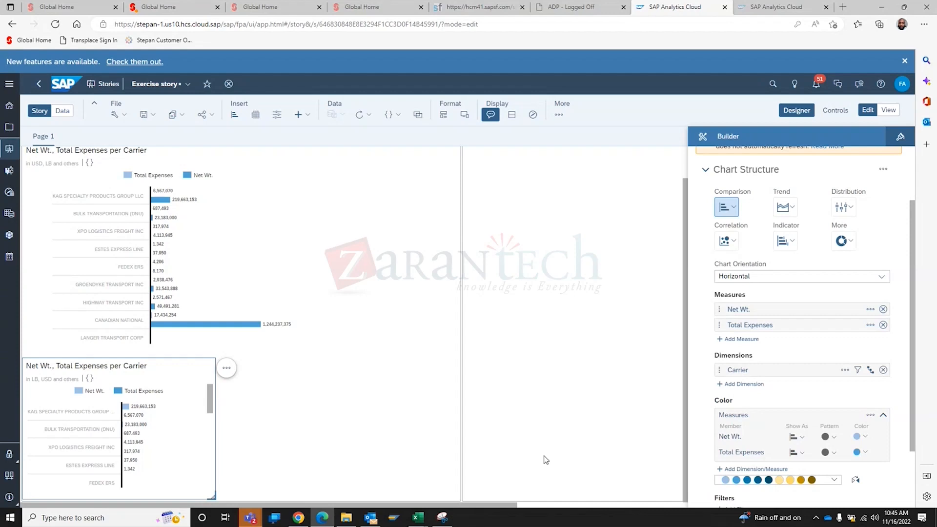
Leave the Exercise story for the Modeler, discarding the story's unsaved changes
left_click(9, 235)
left_click(519, 304)
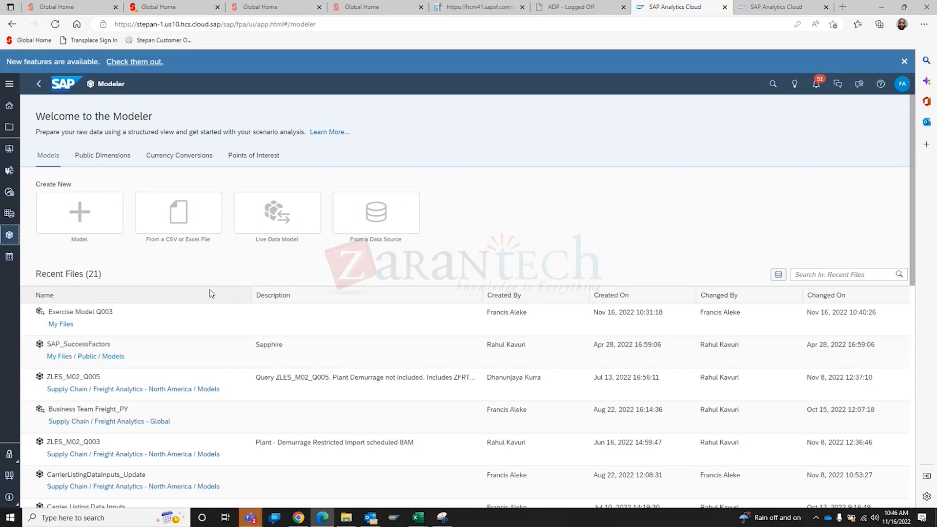
left_click(400, 208)
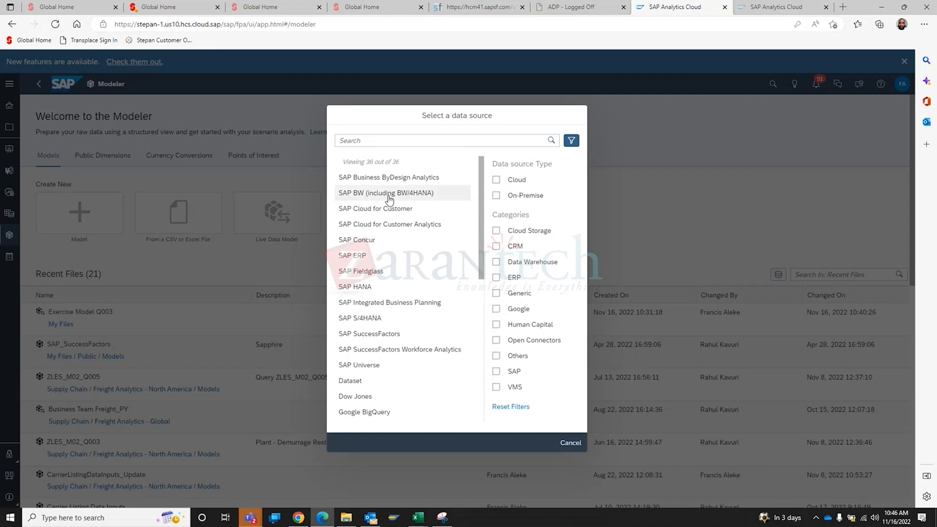
left_click(389, 196)
left_click(398, 272)
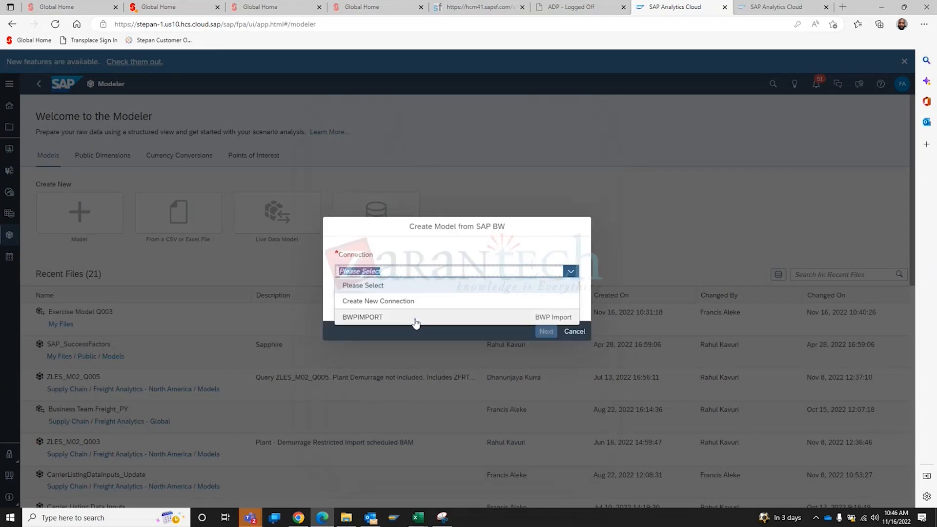
left_click(372, 318)
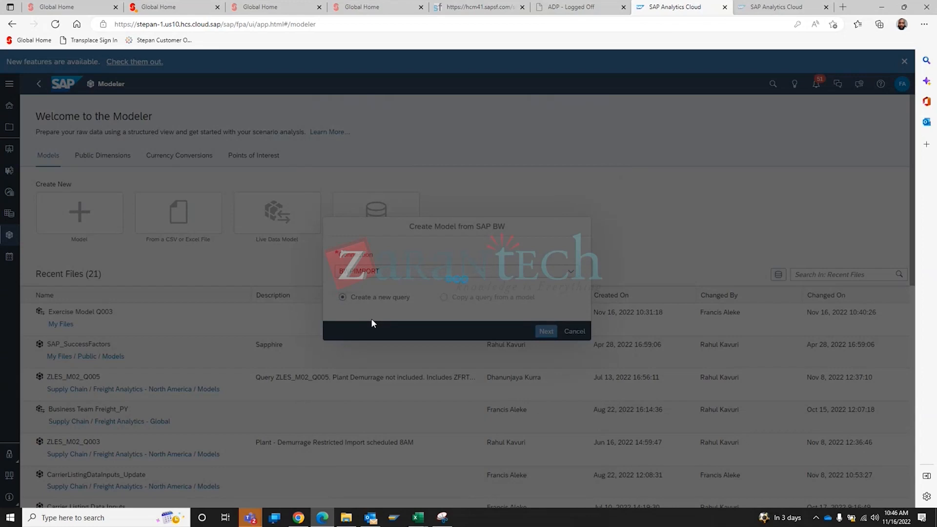
left_click(544, 331)
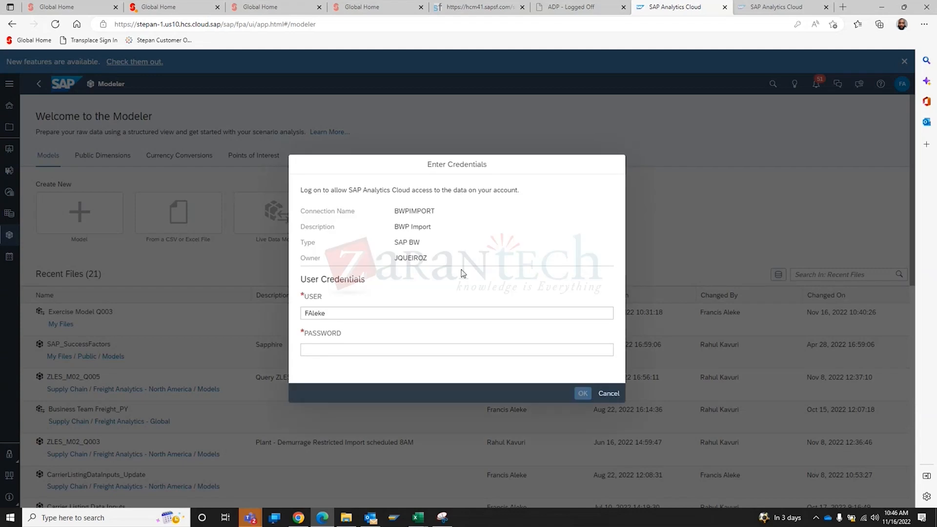
left_click(329, 349)
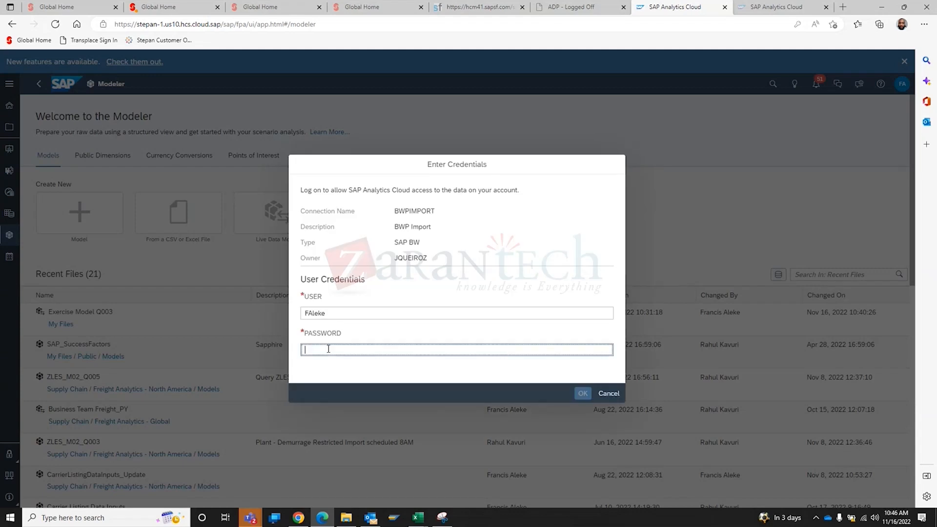
type("*********")
left_click(582, 394)
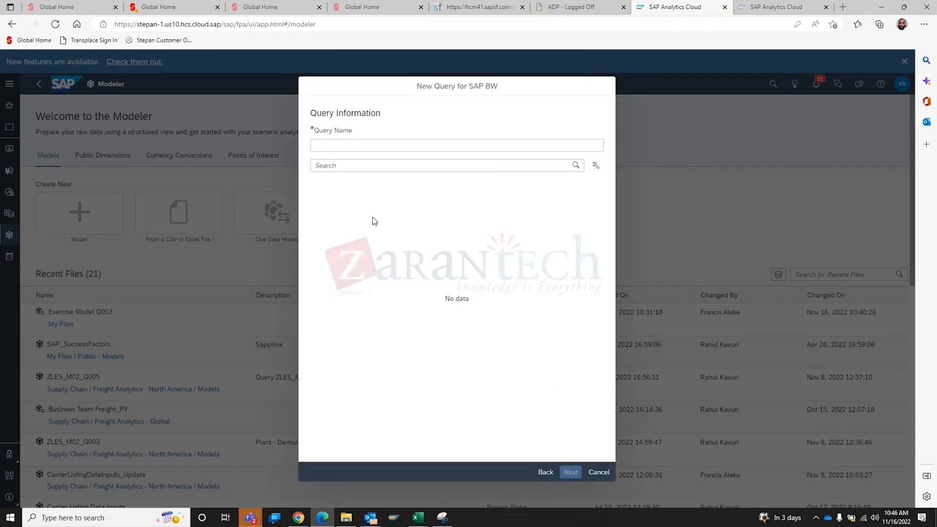
left_click(399, 146)
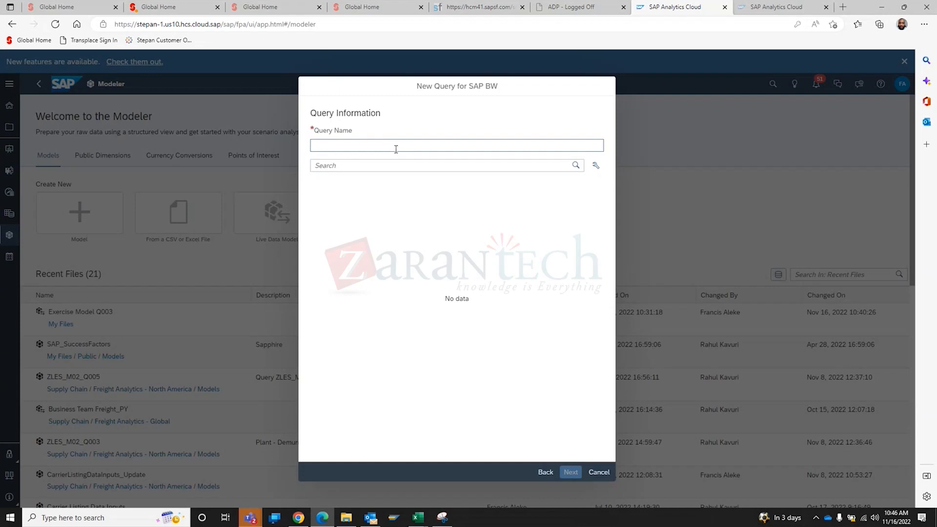
left_click(391, 164)
left_click(480, 294)
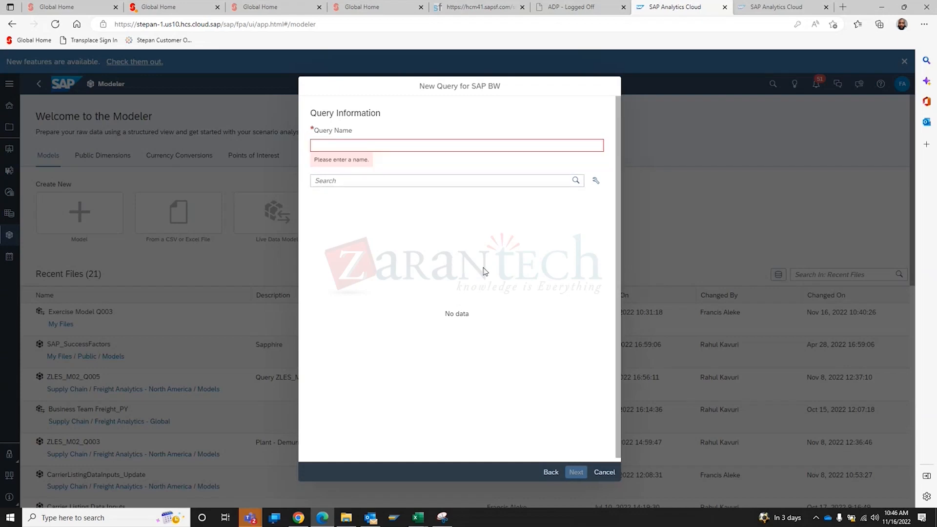
left_click(605, 472)
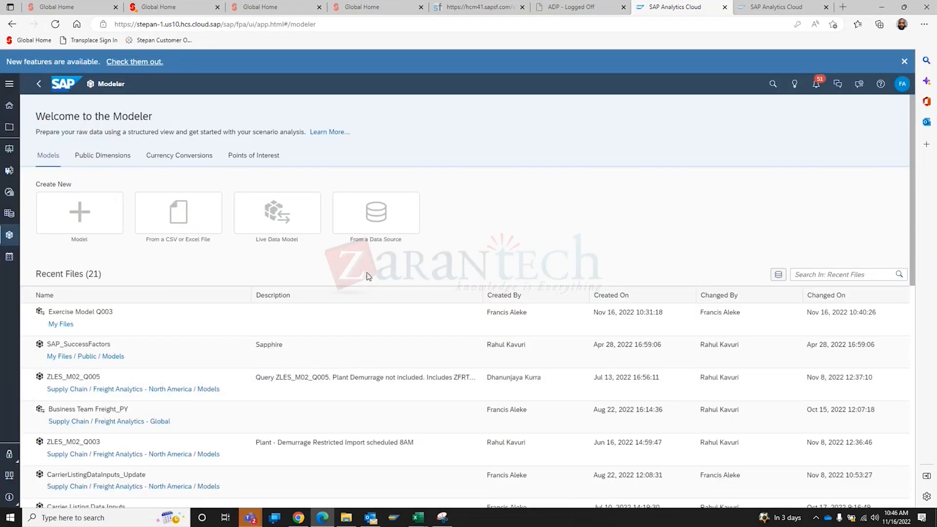
Start an SAP BW model on connection BWPIMPORT that copies the query from model ZLES_M02_Q003
left_click(380, 227)
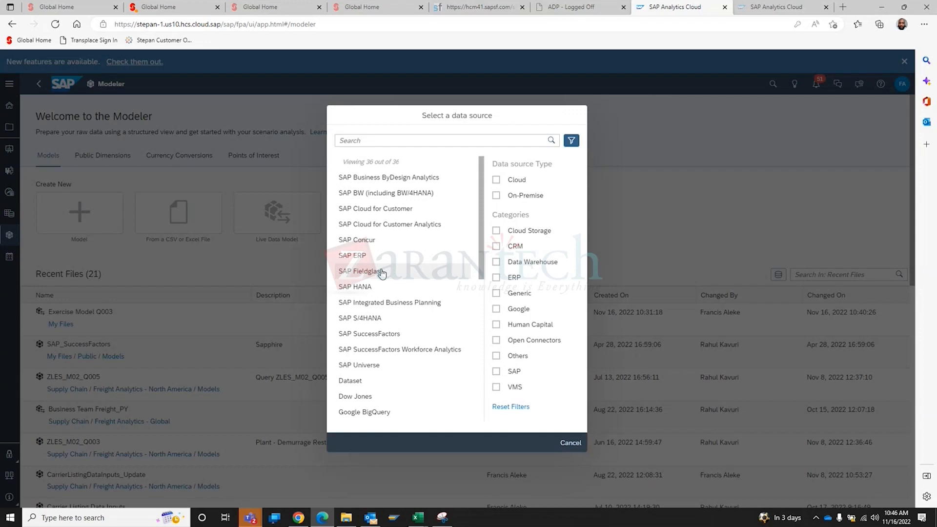
left_click(397, 195)
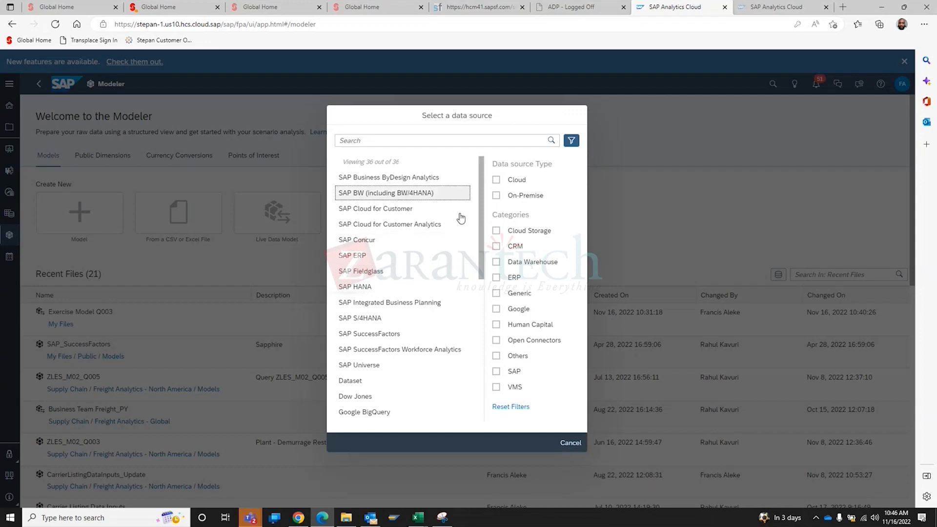
left_click(570, 272)
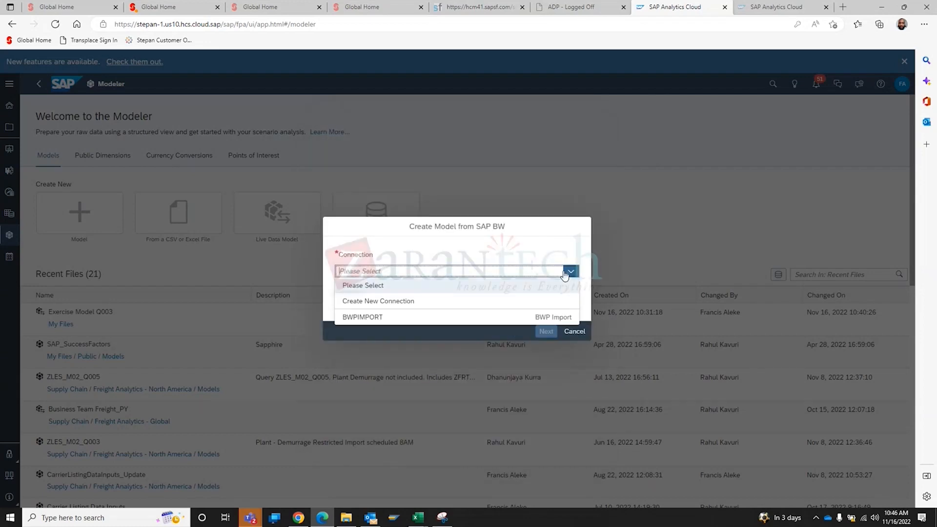
left_click(399, 317)
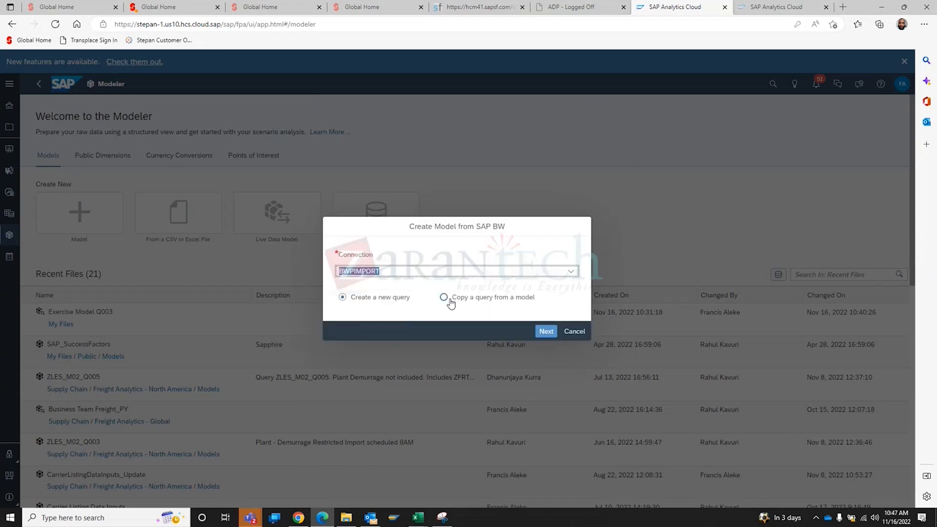
left_click(448, 298)
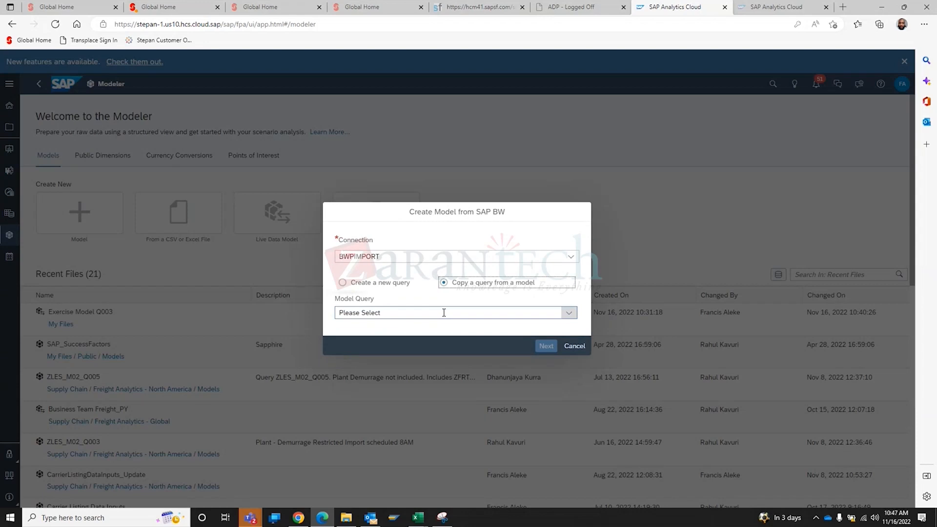
left_click(567, 313)
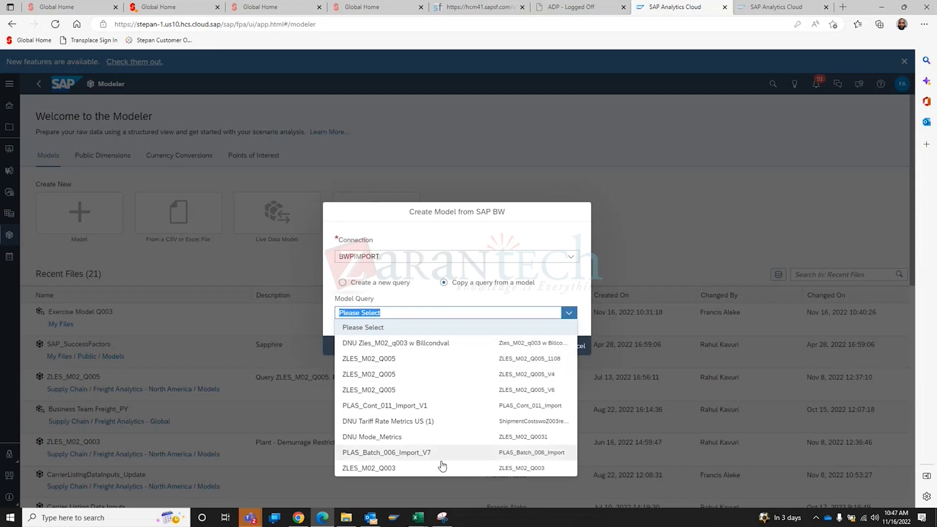
left_click(377, 468)
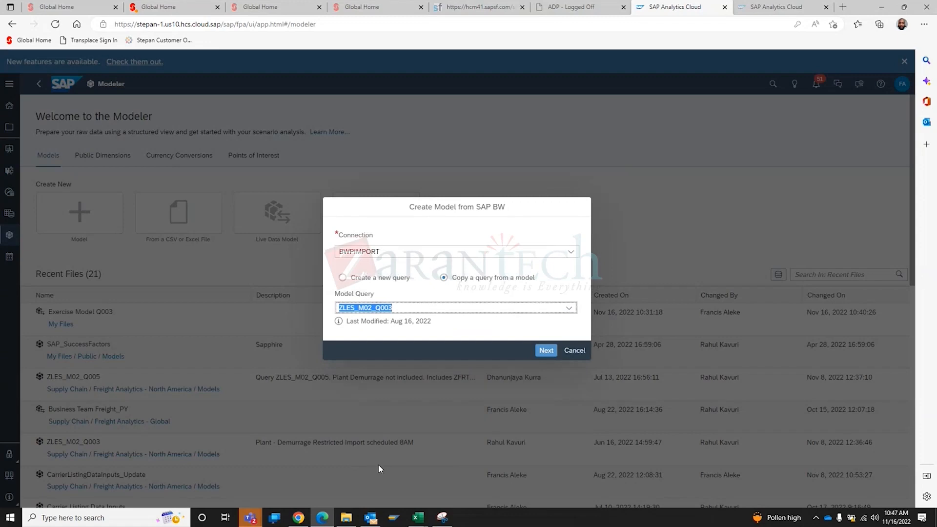
left_click(546, 350)
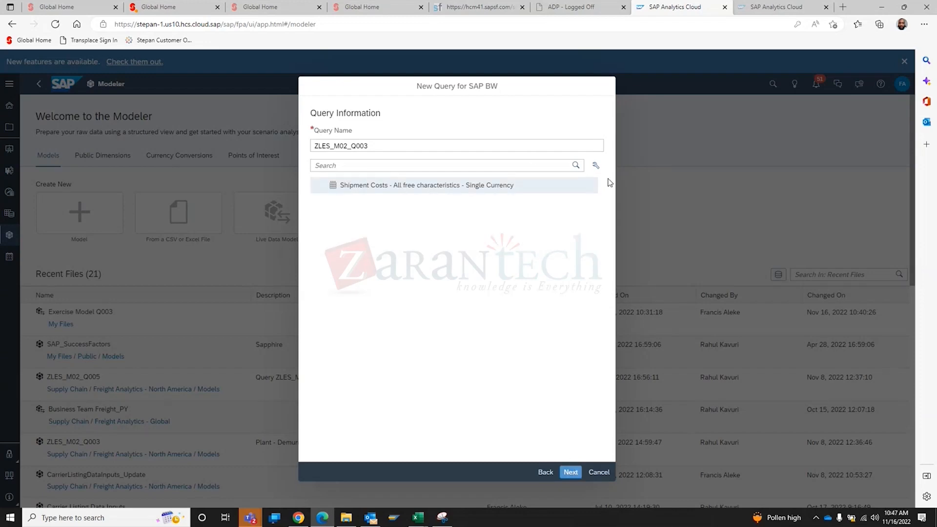
Accept the ZLES_M02_Q003 query information and keep USD for Currency Conversion
left_click(571, 473)
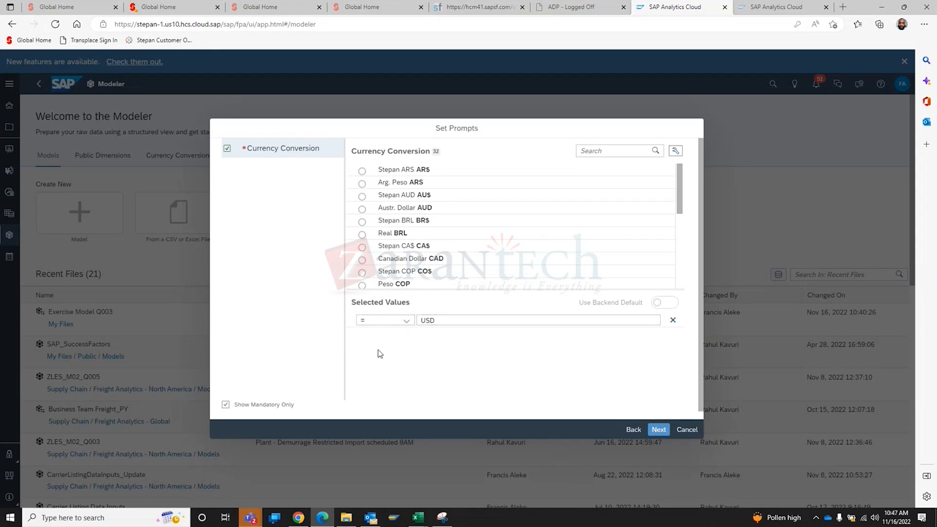
scroll(397, 271, "down", 8)
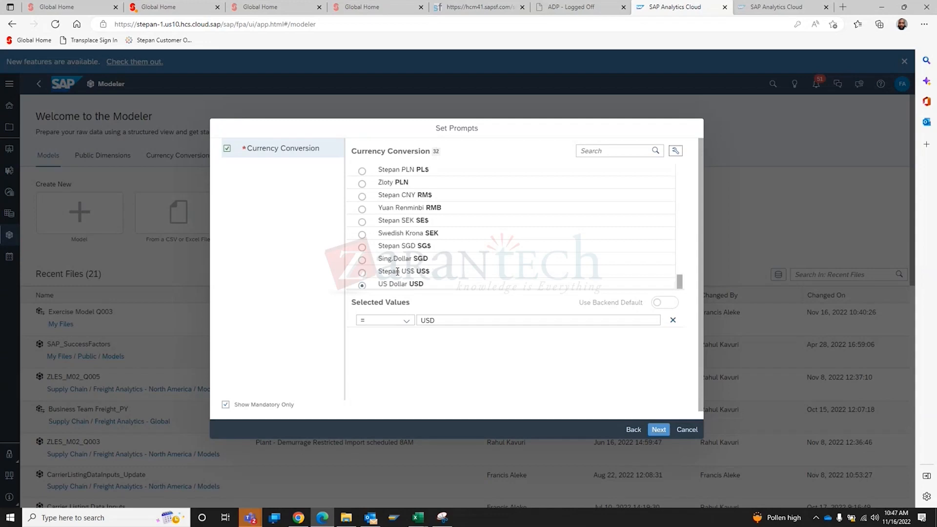
left_click(657, 430)
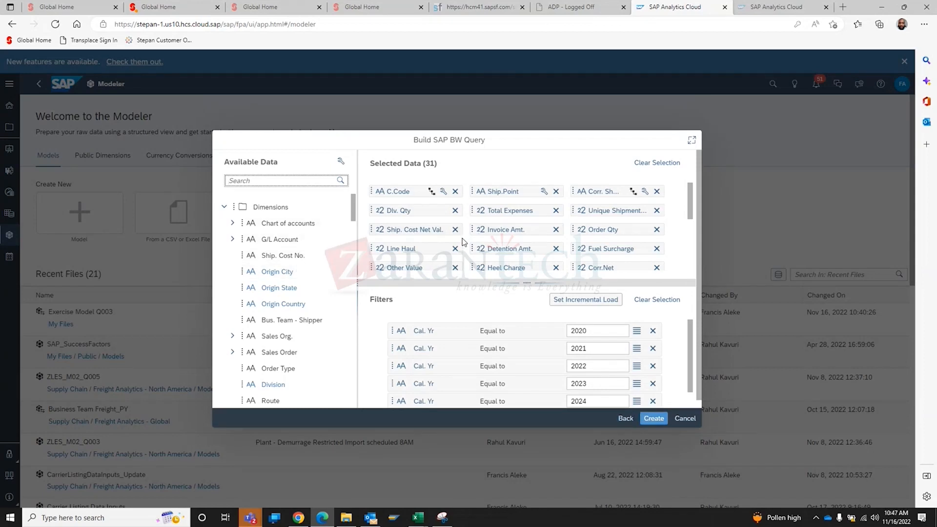
Remove Gross Wt. from the selected data, leaving 30 fields, and create the model
scroll(440, 235, "down", 5)
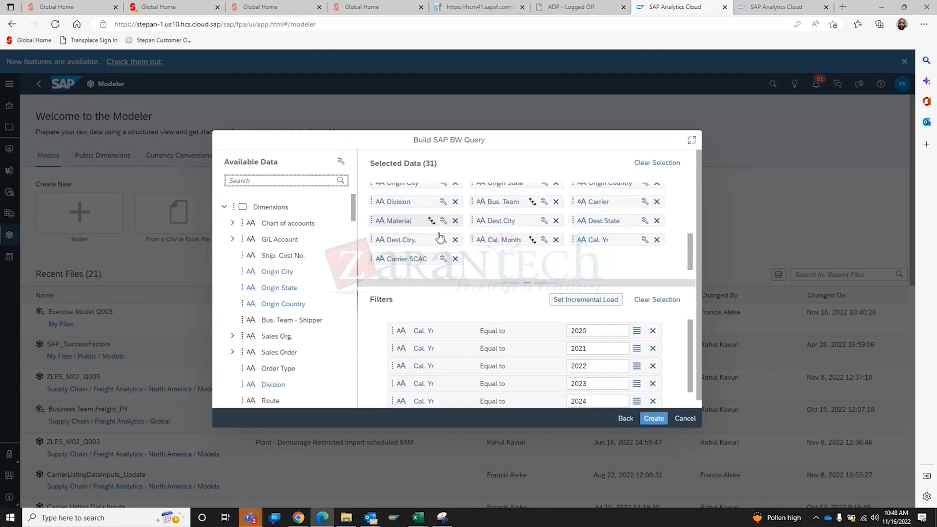
scroll(440, 236, "up", 3)
scroll(439, 236, "up", 3)
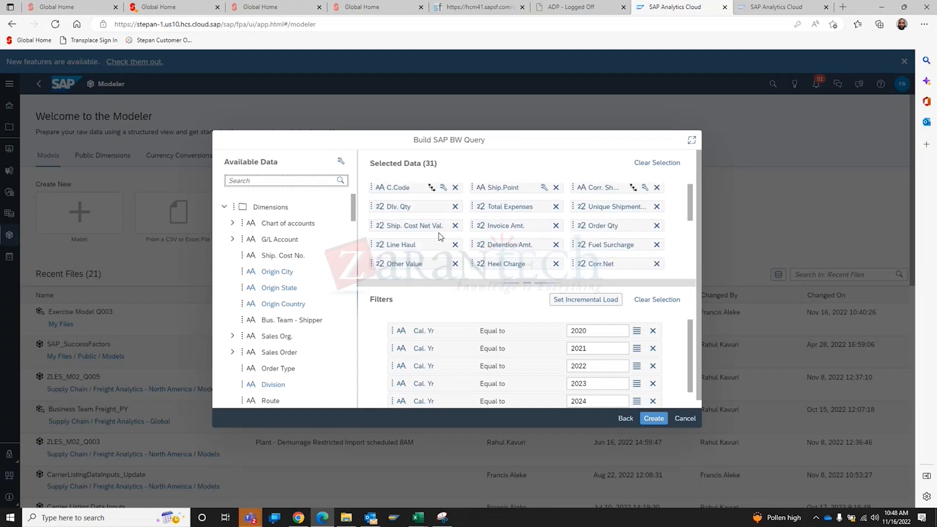
scroll(441, 236, "down", 4)
scroll(440, 237, "down", 3)
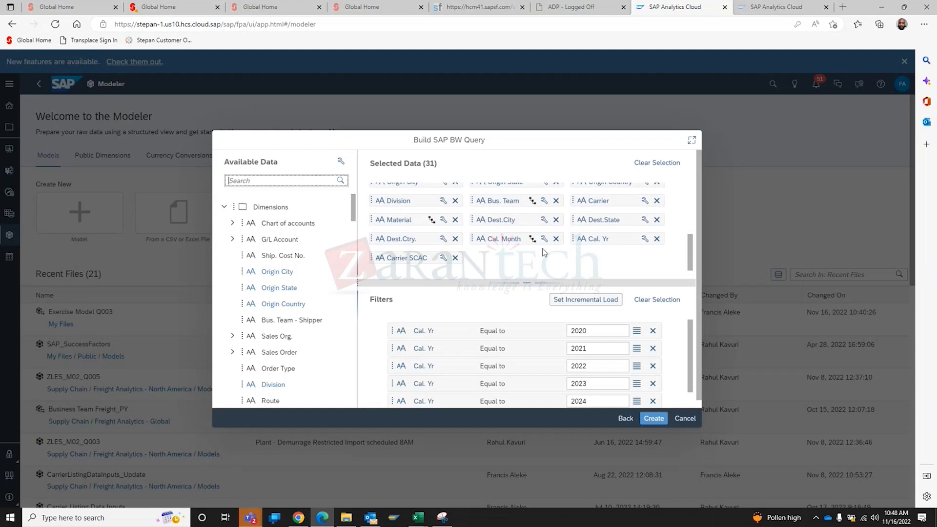
scroll(488, 361, "down", 2)
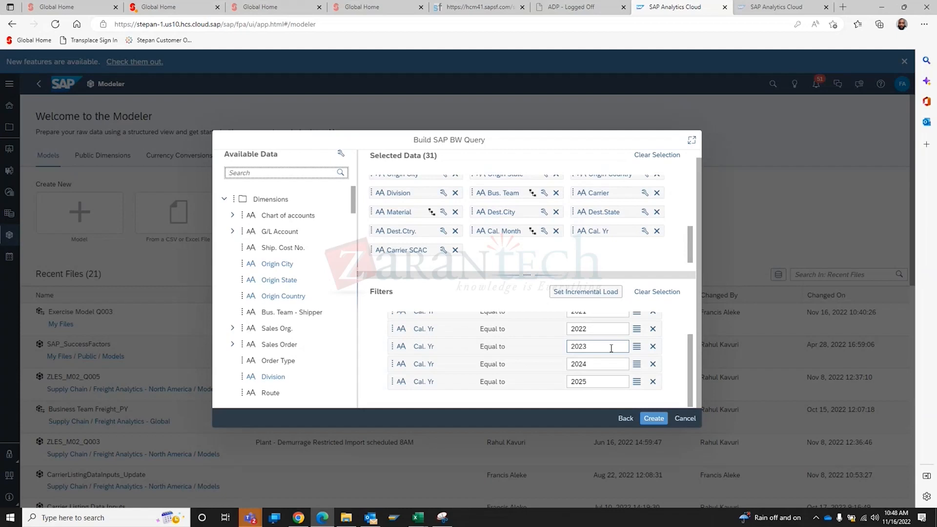
scroll(611, 348, "up", 2)
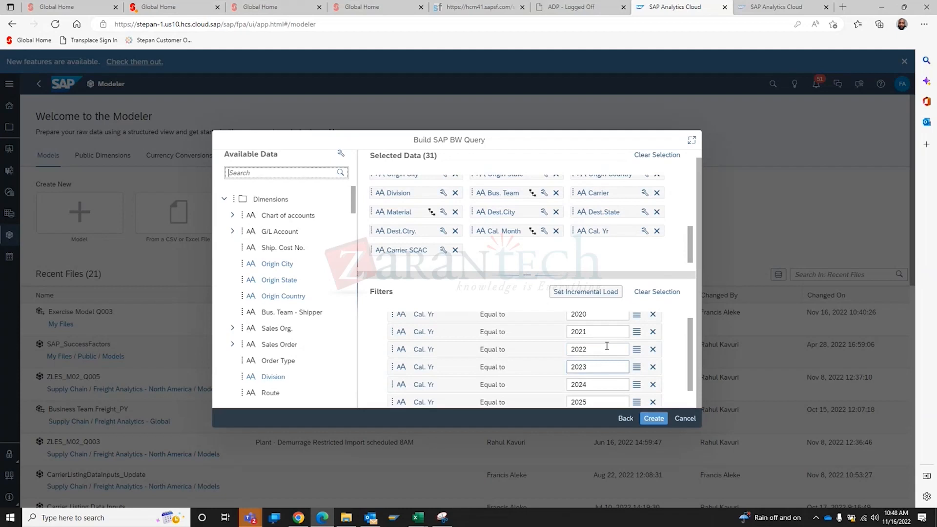
scroll(583, 234, "up", 3)
scroll(583, 235, "up", 3)
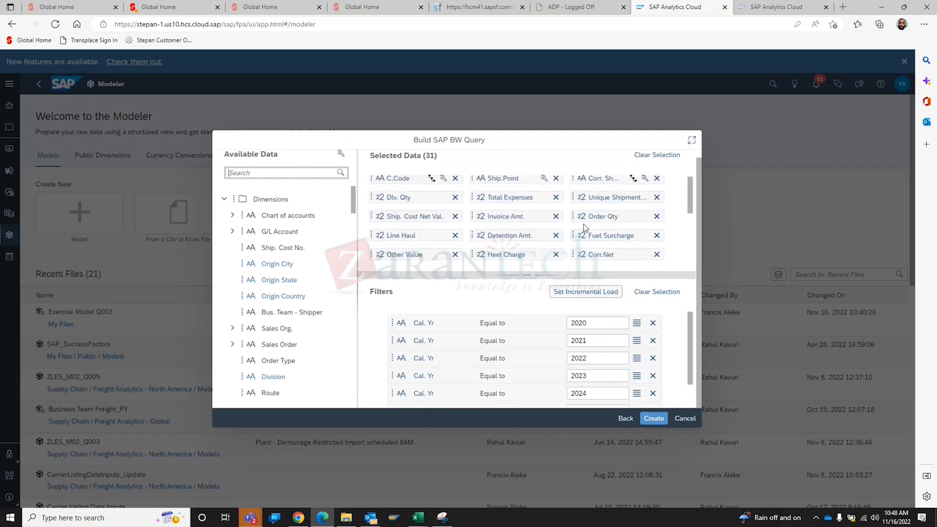
scroll(585, 231, "down", 4)
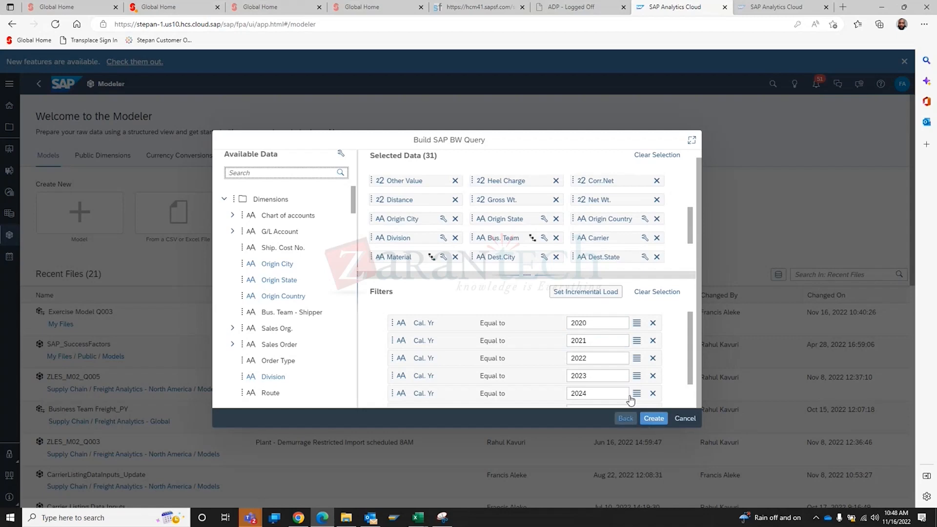
scroll(582, 257, "up", 5)
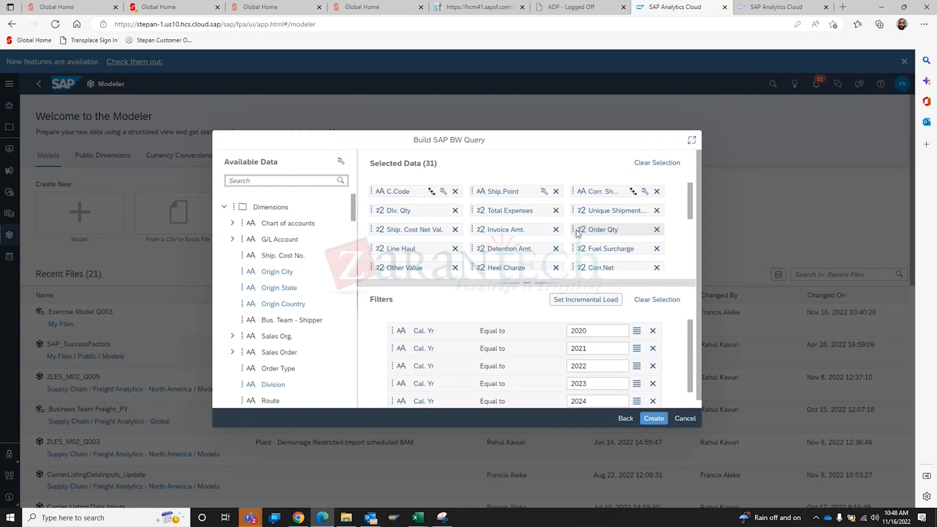
scroll(581, 234, "down", 3)
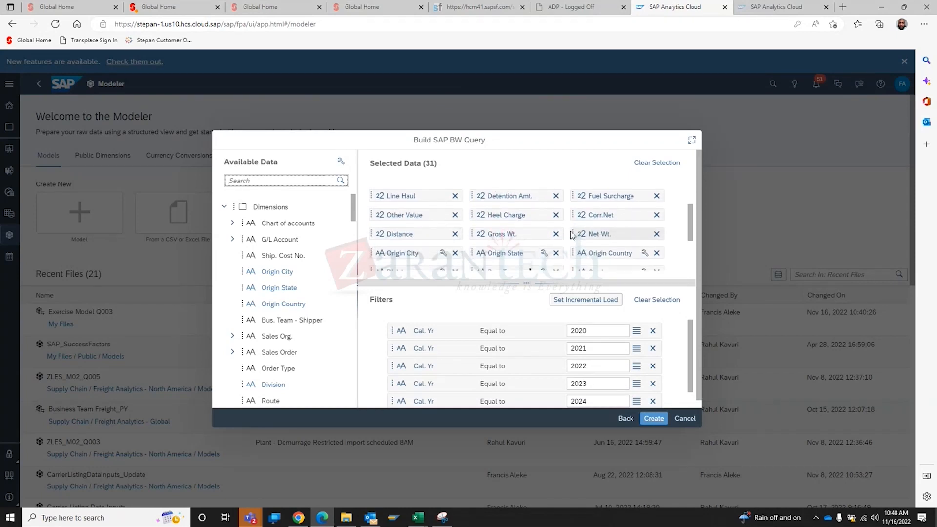
left_click(556, 235)
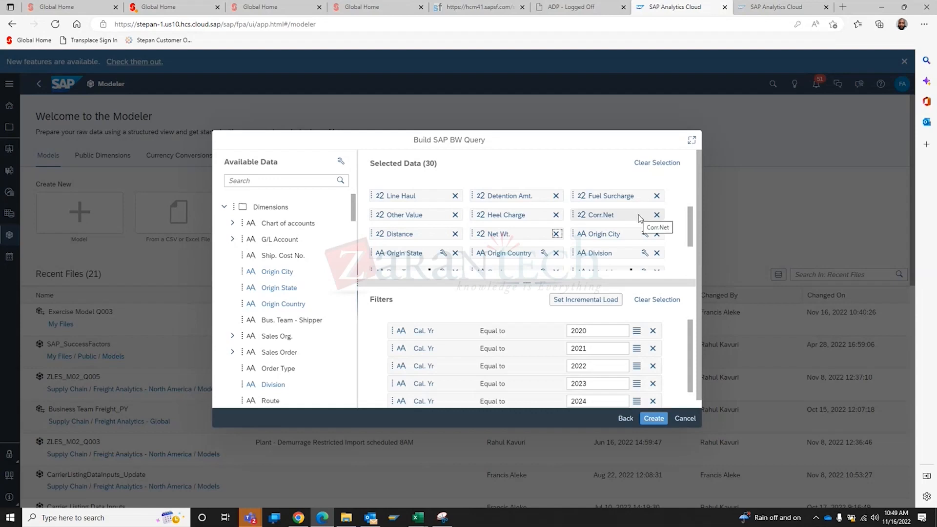
left_click(657, 418)
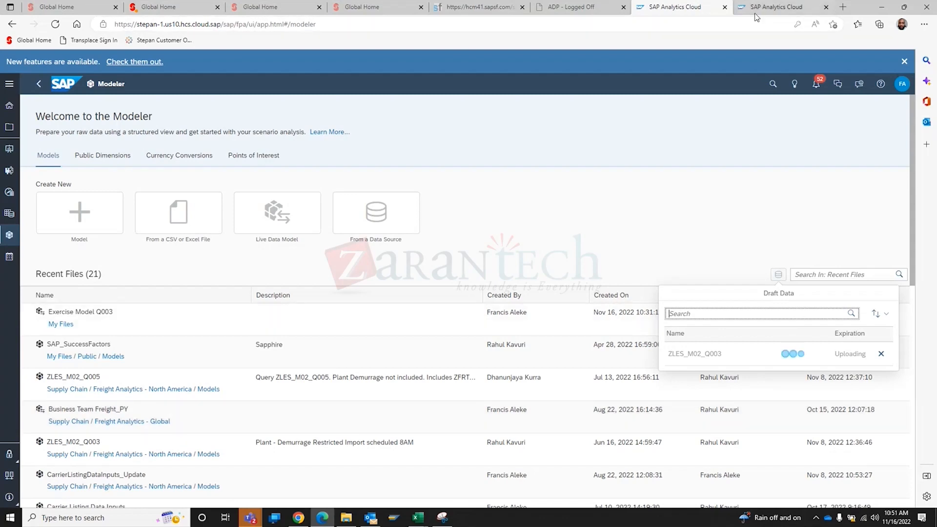
Reload the second SAP Analytics Cloud tab, whose session had ended
left_click(756, 11)
left_click(54, 24)
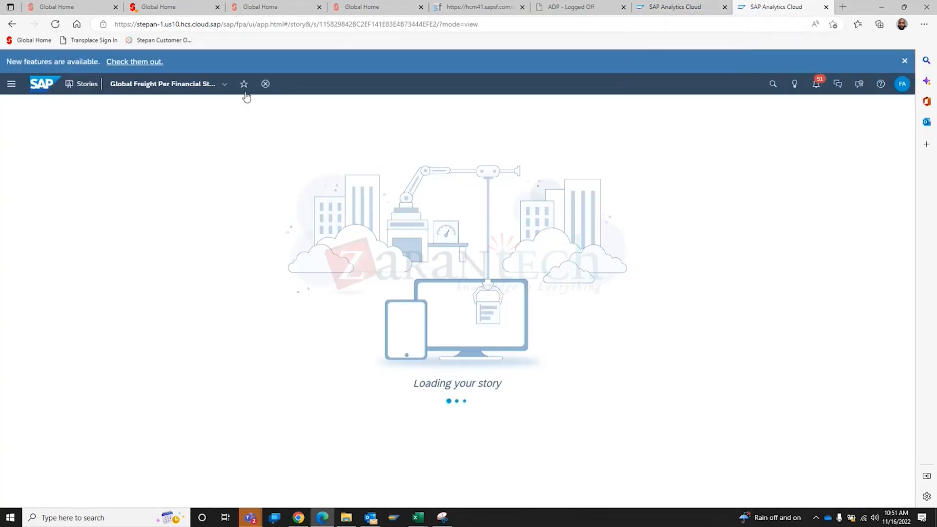
Close the loading Global Freight story and open the Exercise story with its variables set
left_click(265, 84)
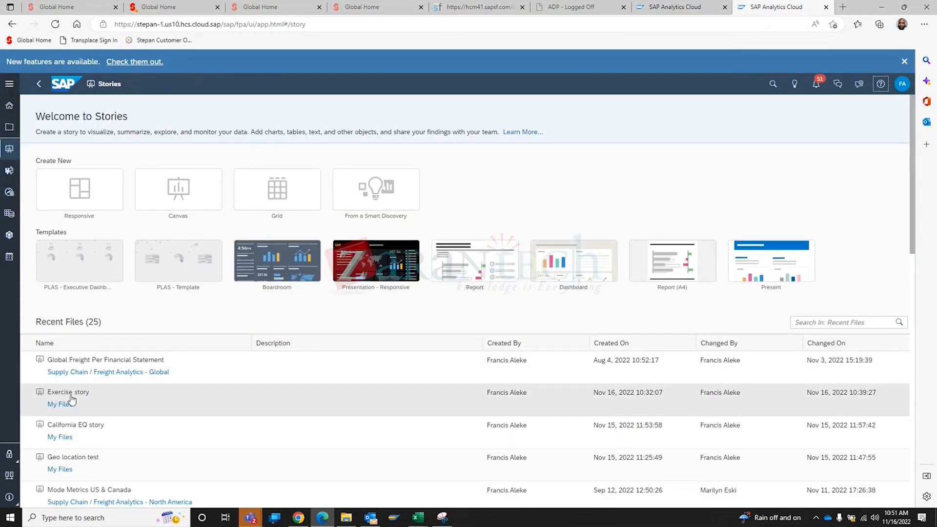
left_click(71, 397)
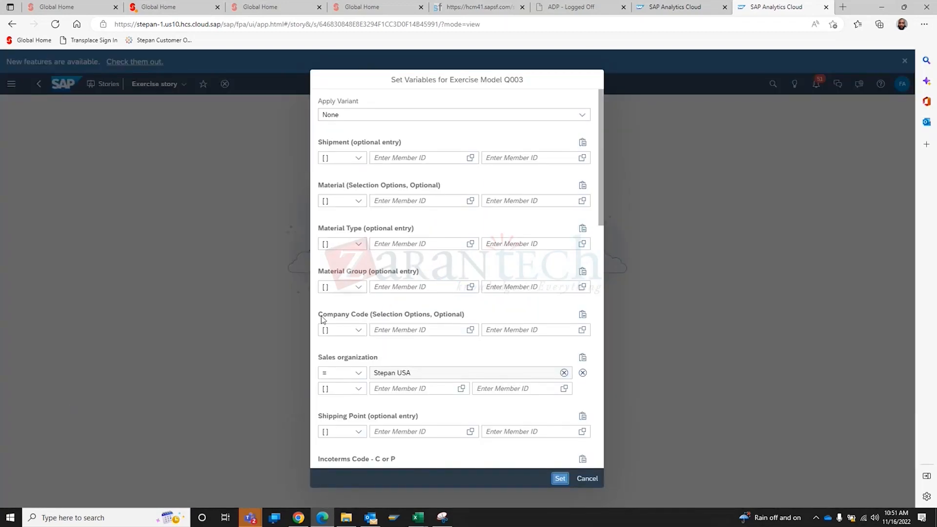
left_click(559, 480)
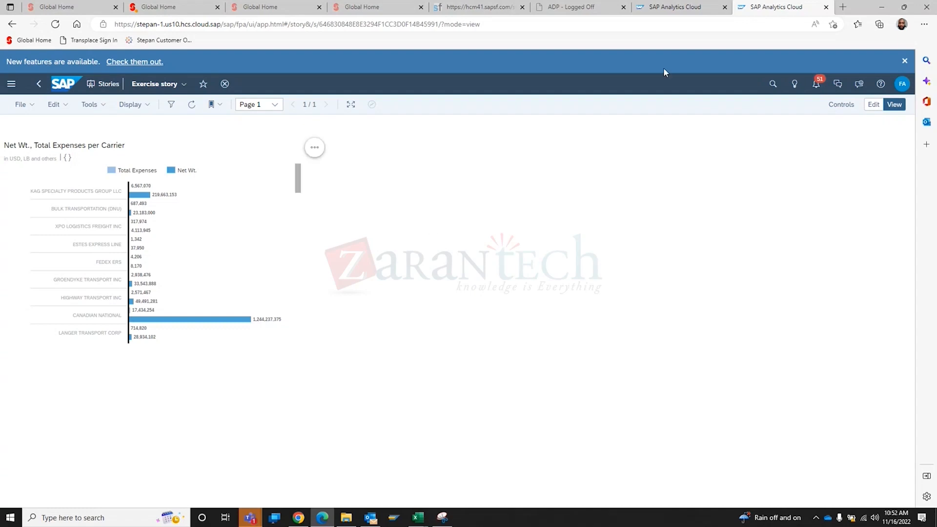
Edit the Exercise story, decline Optimized View Mode, and show the chart's Builder panel
left_click(872, 104)
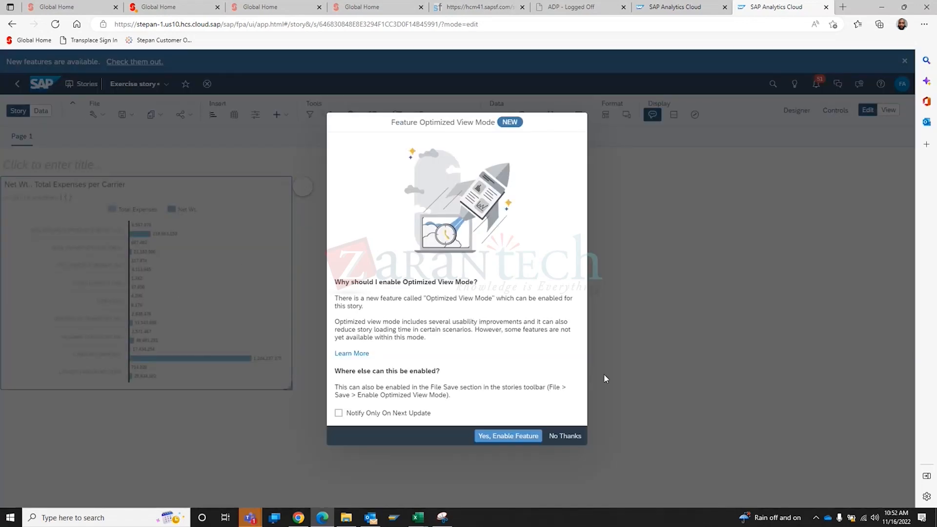
left_click(560, 436)
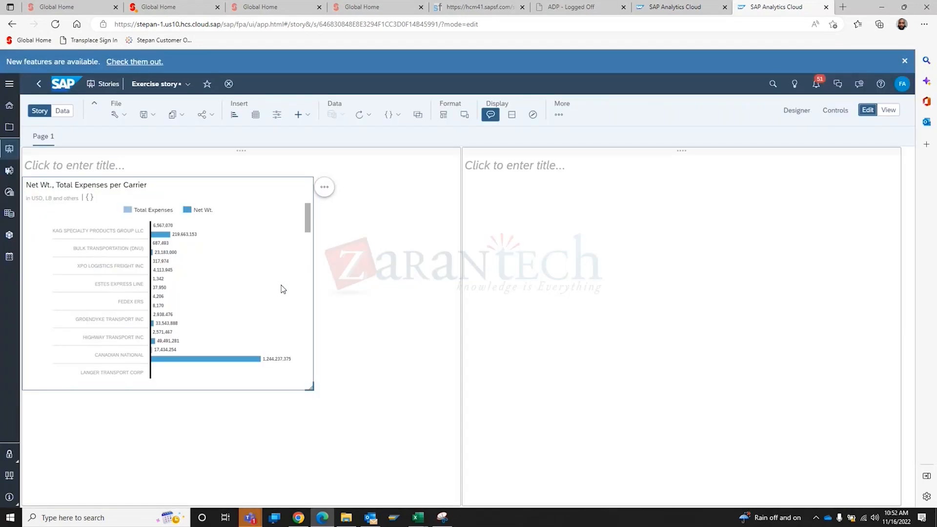
left_click(796, 110)
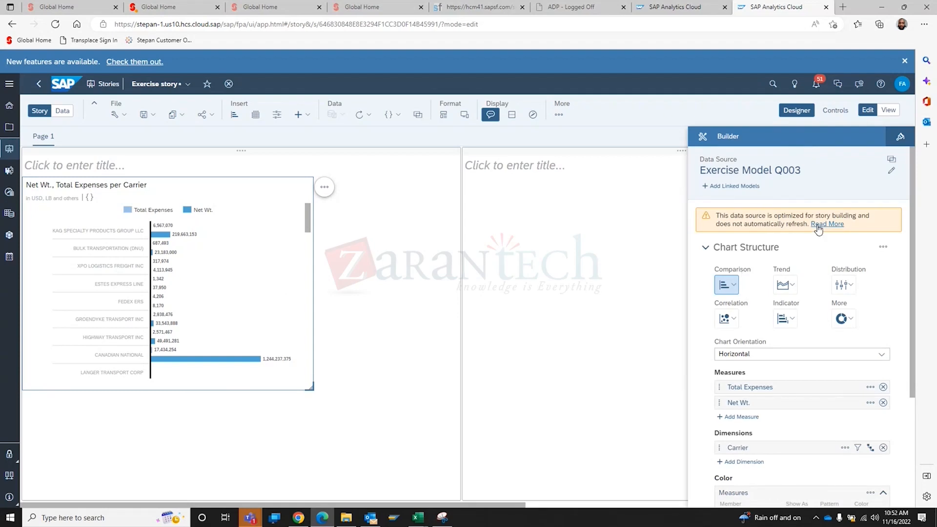
scroll(836, 336, "down", 3)
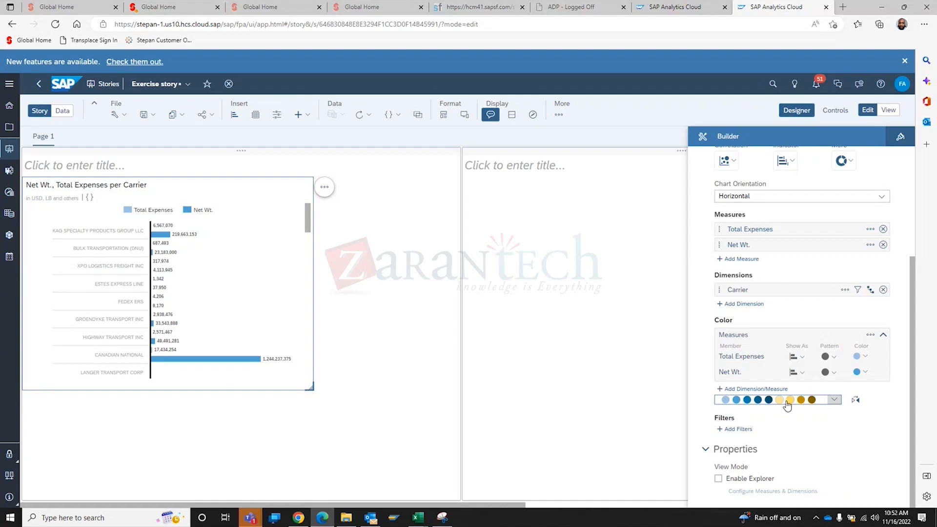
Return to the Modeler tab, where the ZLES_M02_Q003 draft is still uploading
left_click(678, 7)
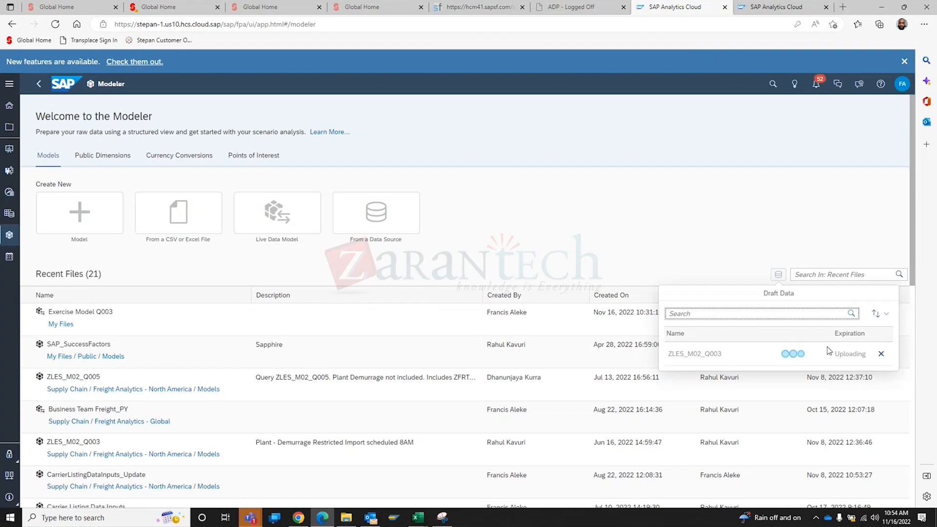
Cancel the ZLES_M02_Q003 draft upload and start a new model from SAP BW
left_click(881, 354)
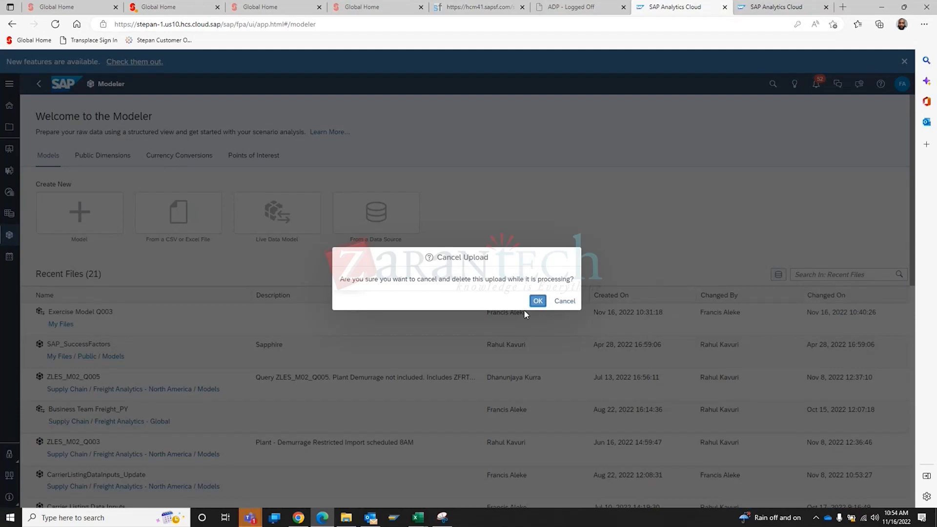
left_click(536, 300)
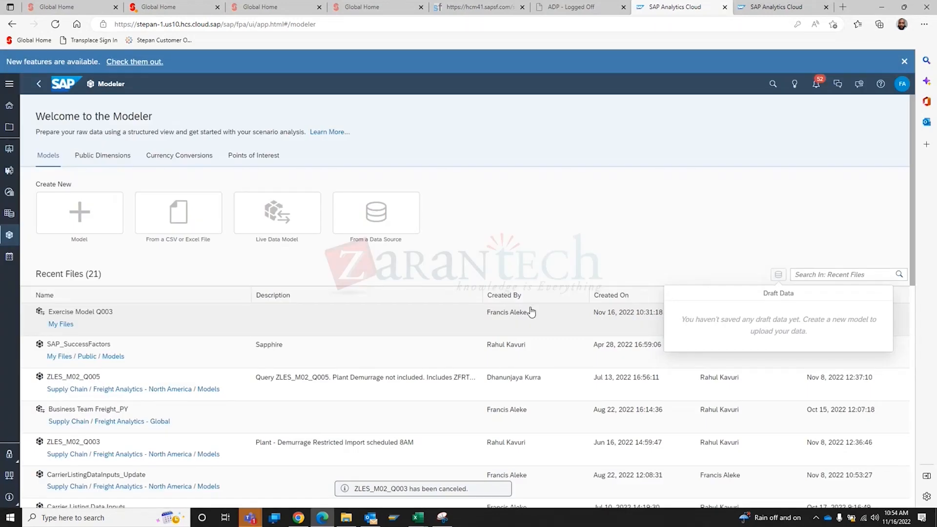
left_click(378, 229)
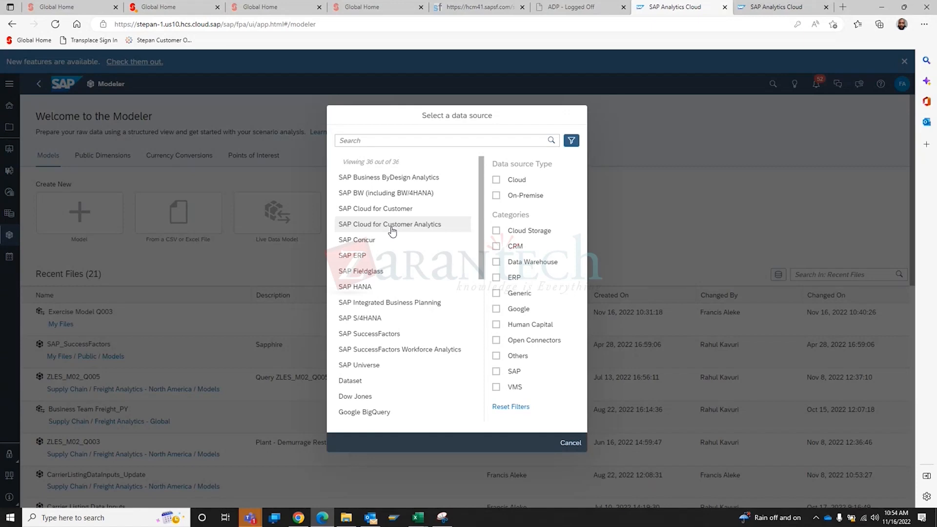
left_click(413, 194)
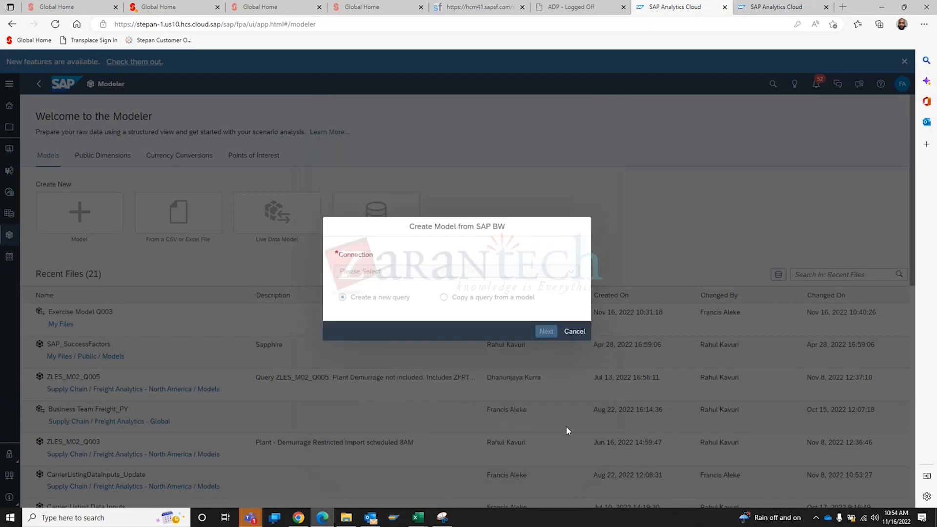
Use connection BWIMPORT and copy the query from model ZLES_M02_Q003
left_click(570, 271)
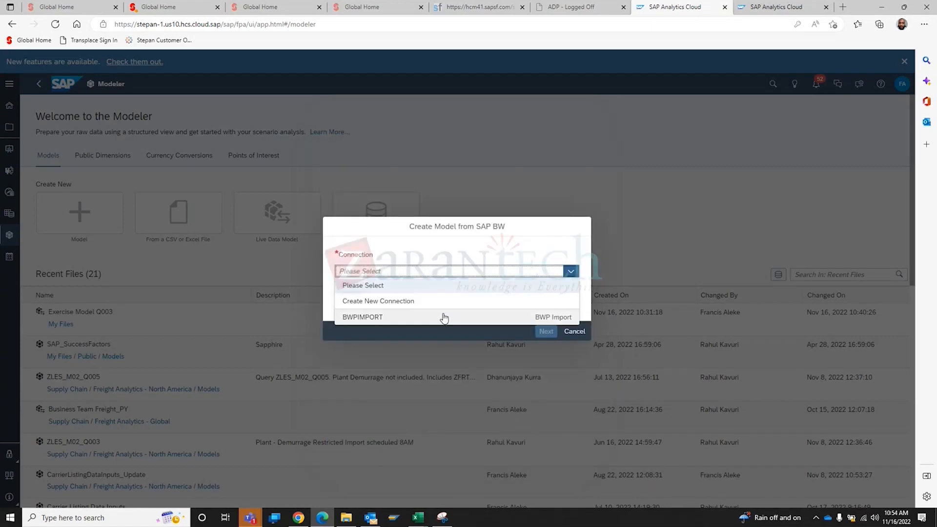
left_click(443, 318)
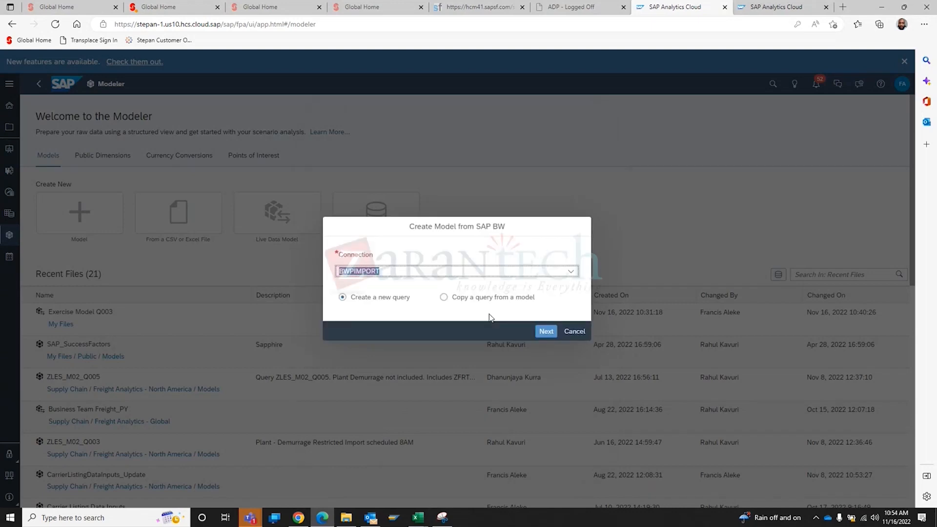
left_click(493, 302)
left_click(569, 312)
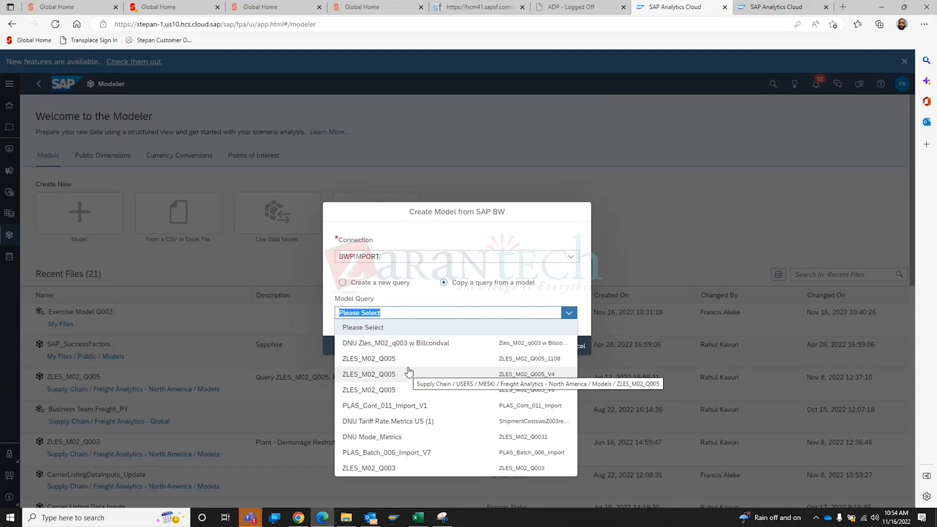
left_click(442, 468)
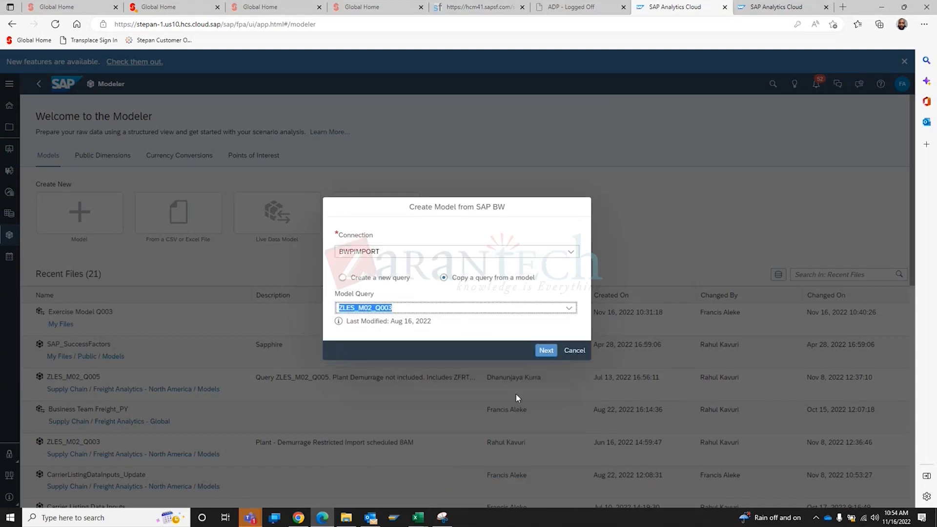
left_click(538, 353)
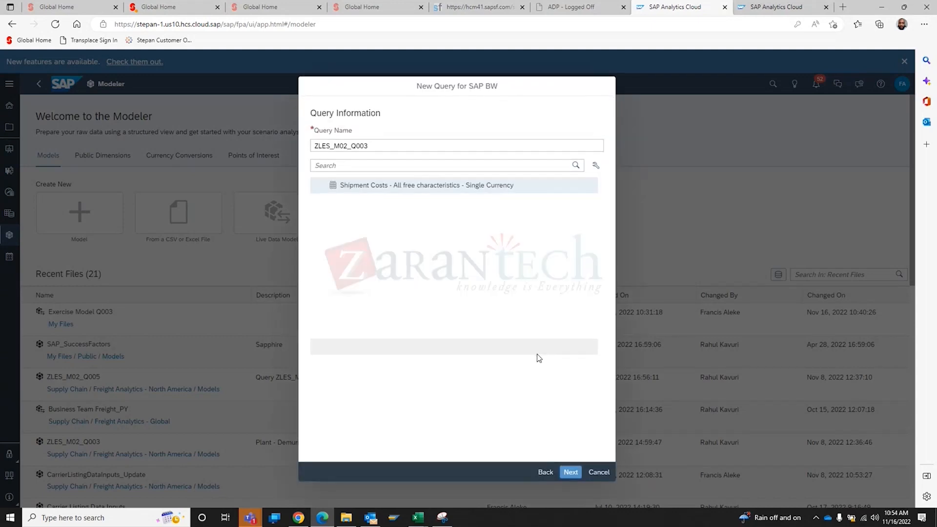
Accept the query and USD prompt, clear the selection, and add Origin City and Order Type
left_click(577, 473)
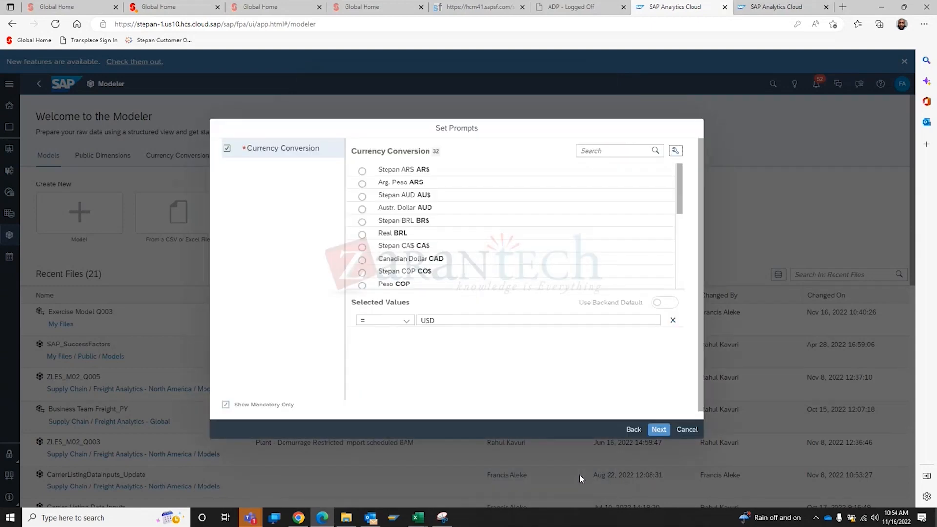
left_click(659, 429)
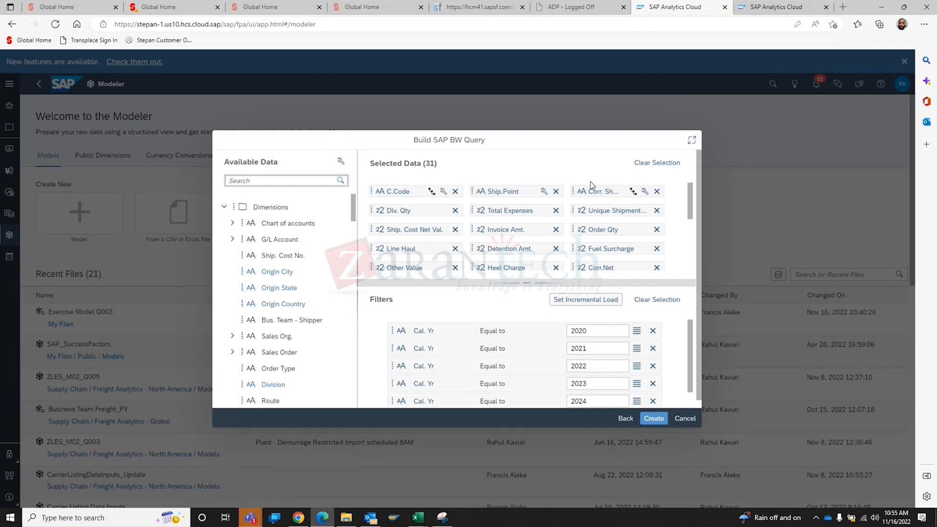
left_click(676, 164)
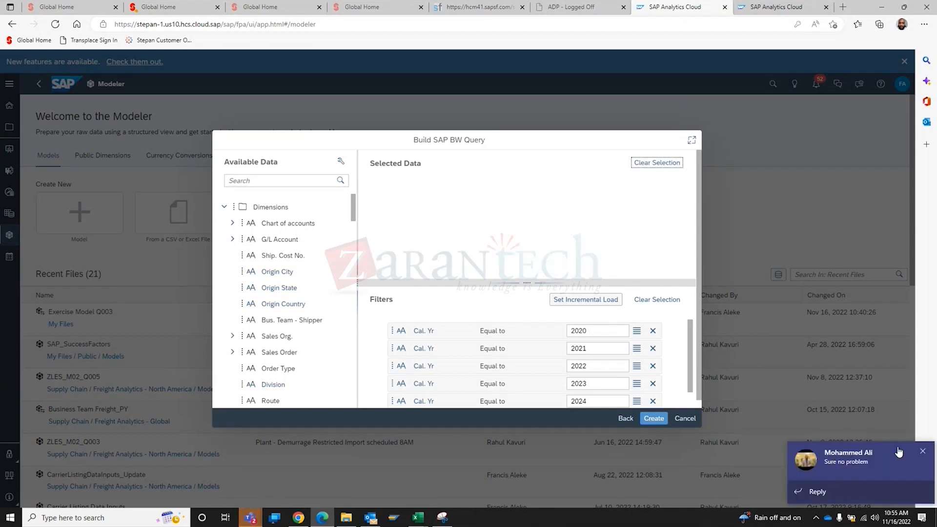
left_click(920, 451)
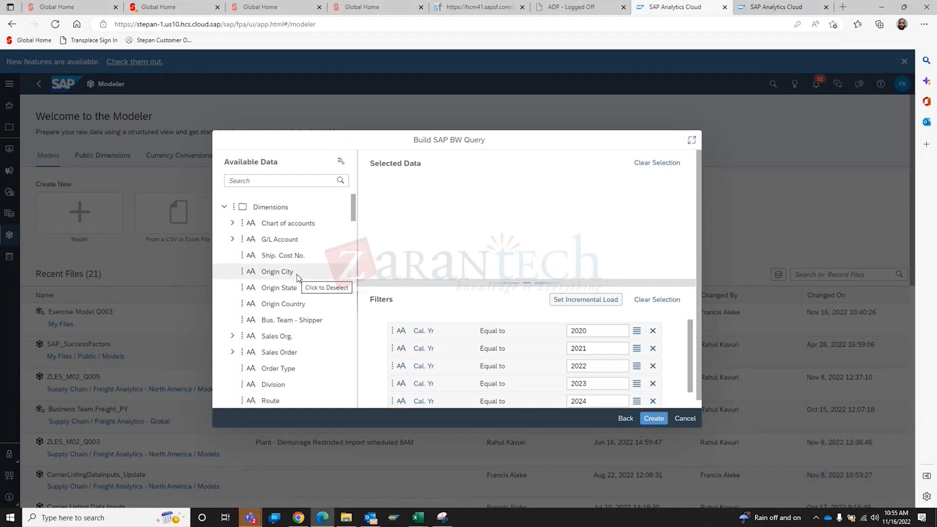
left_click_drag(275, 272, 435, 211)
scroll(284, 317, "down", 2)
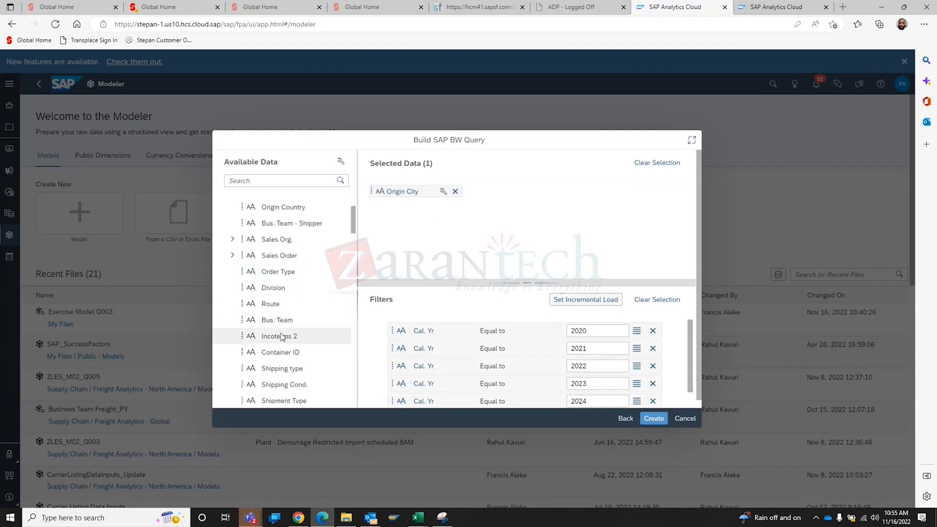
left_click_drag(290, 275, 538, 226)
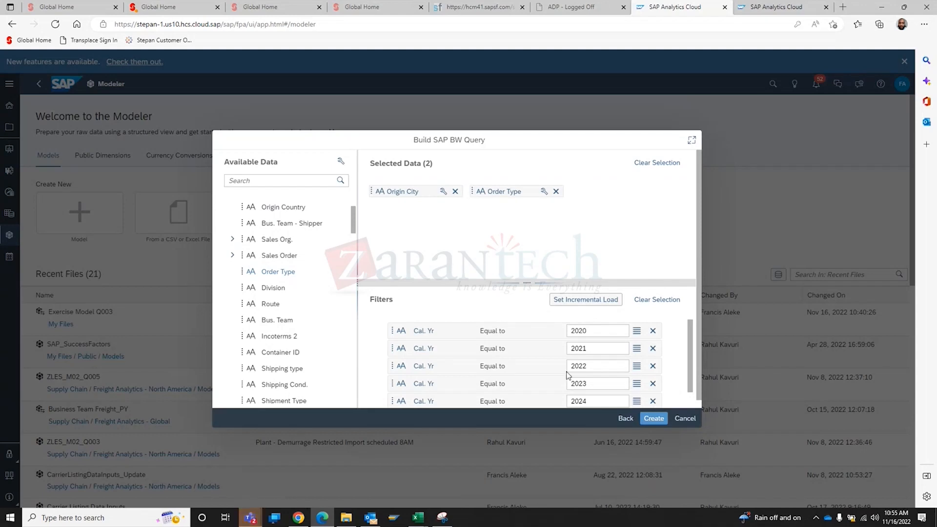
Remove the Cal. Yr filters 2020, 2021, 2023, 2024 and 2025, keeping only 2022
scroll(611, 372, "down", 1)
left_click(611, 373)
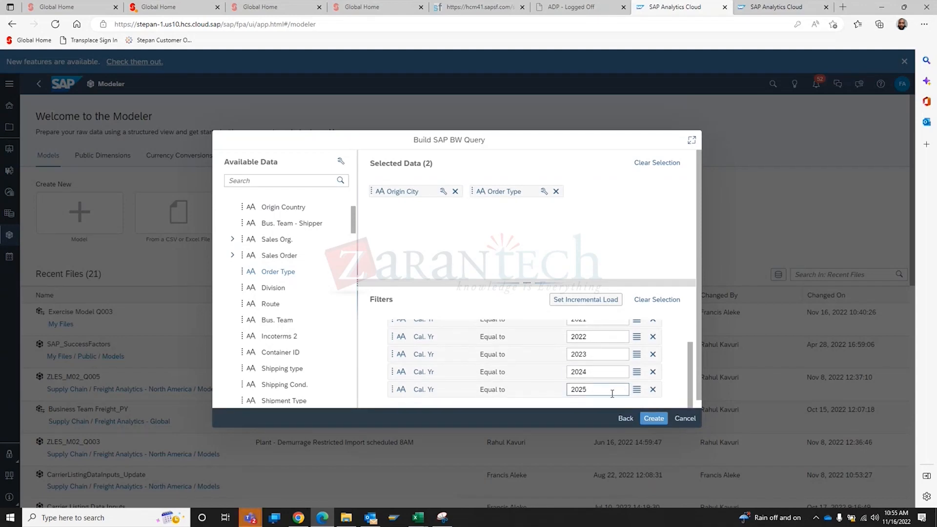
scroll(612, 393, "up", 2)
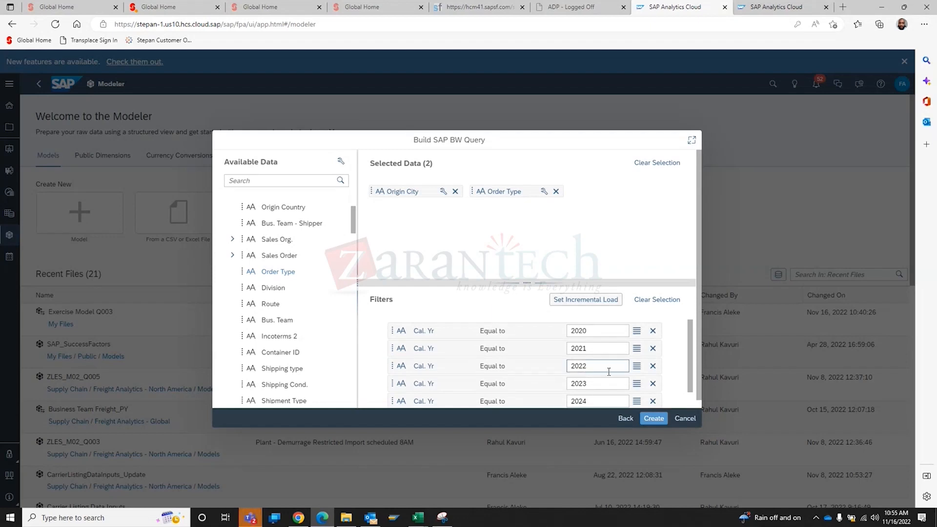
left_click(653, 332)
left_click(653, 332)
left_click(653, 349)
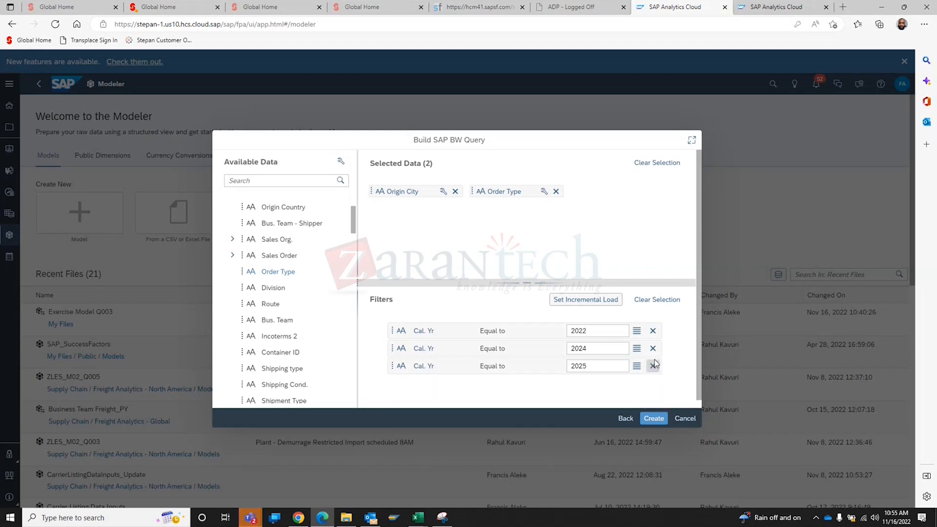
left_click(653, 349)
left_click(653, 348)
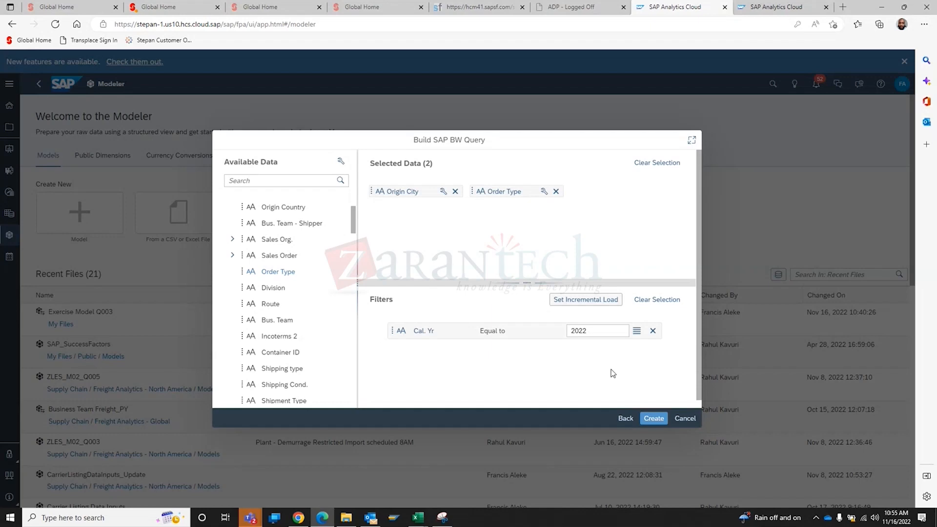
After a missing-measure error on Create, remove Order Type from the selected data
left_click(645, 419)
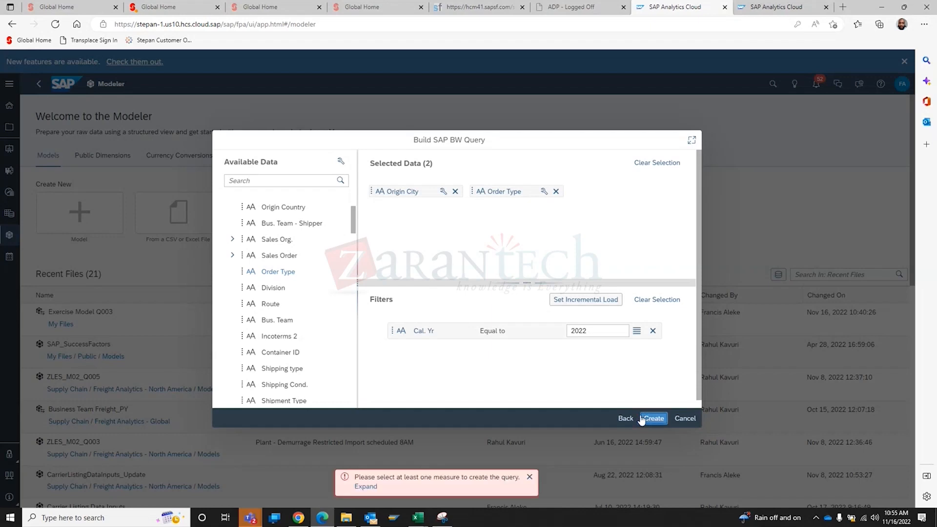
left_click(529, 477)
scroll(303, 254, "up", 2)
scroll(303, 253, "down", 5)
scroll(303, 255, "down", 10)
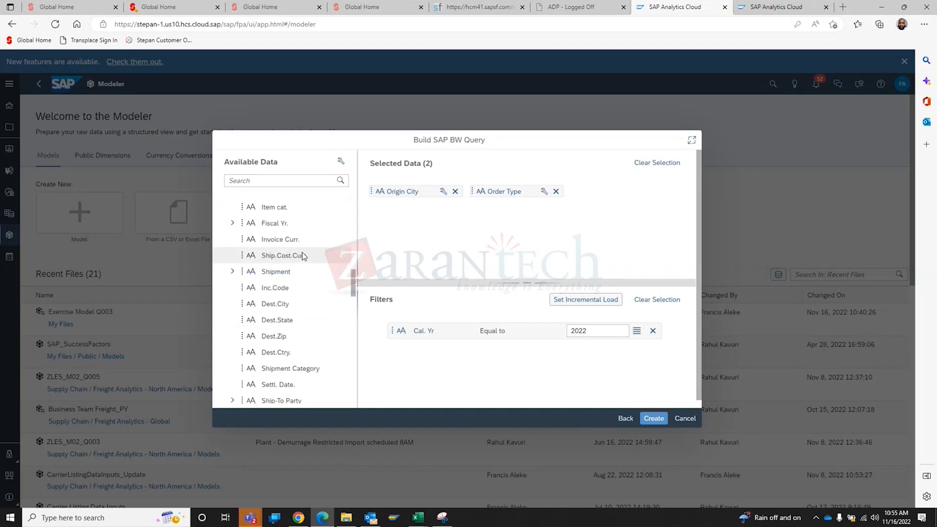
left_click(556, 191)
Add Total Expenses (Header) as the measure and create the query
scroll(313, 308, "down", 4)
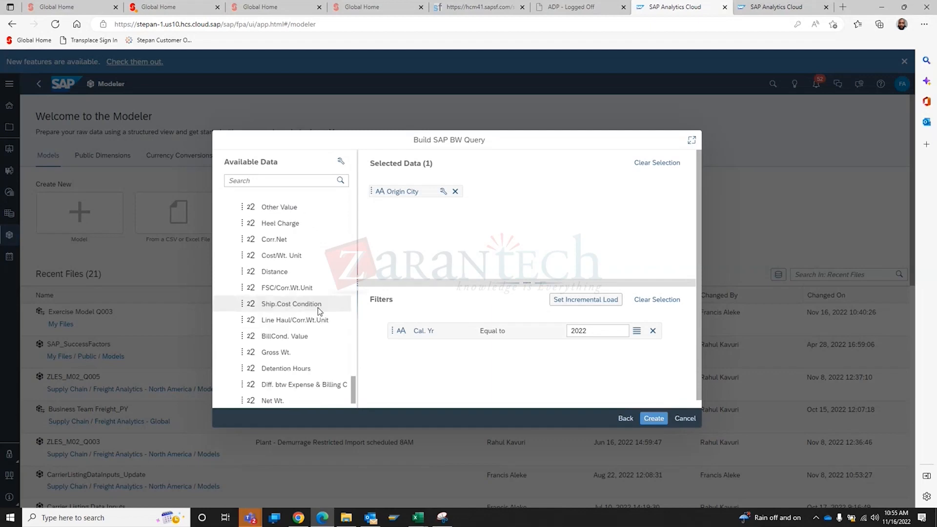
scroll(320, 313, "up", 10)
scroll(322, 307, "down", 3)
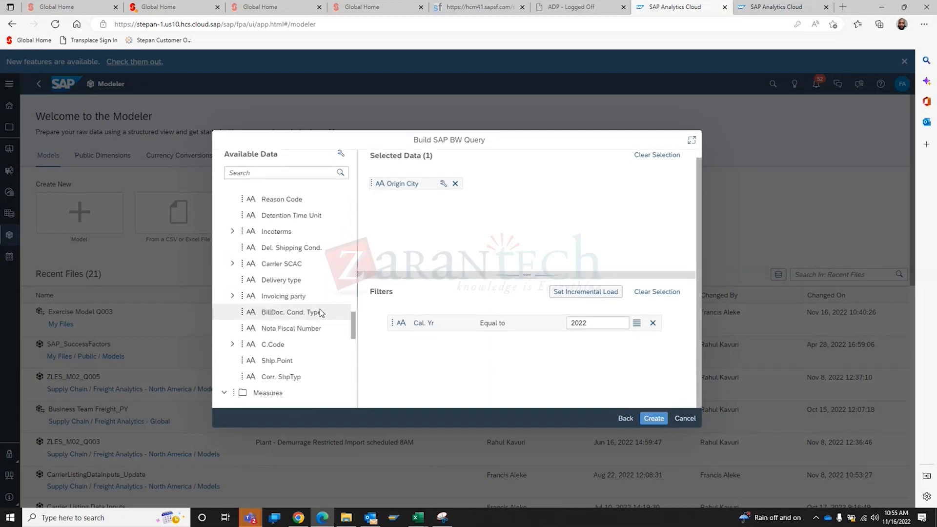
scroll(306, 341, "down", 5)
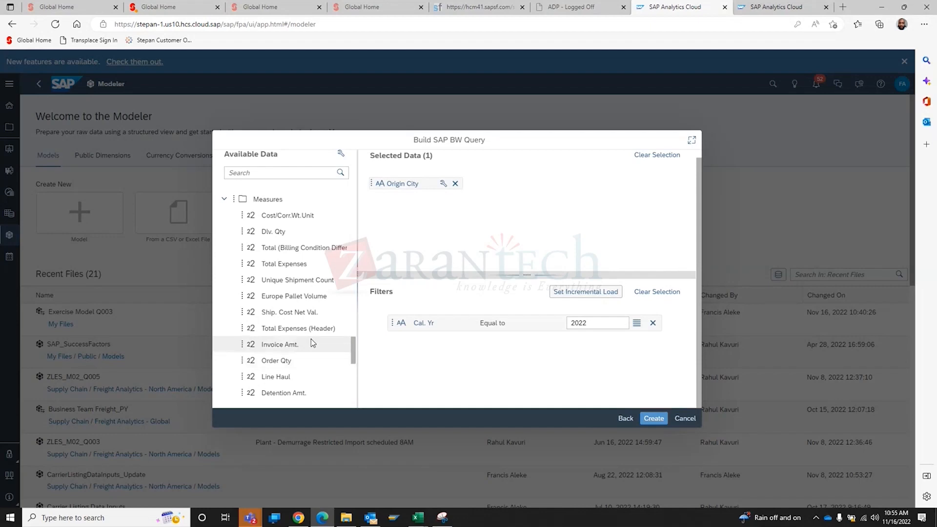
left_click_drag(311, 333, 488, 234)
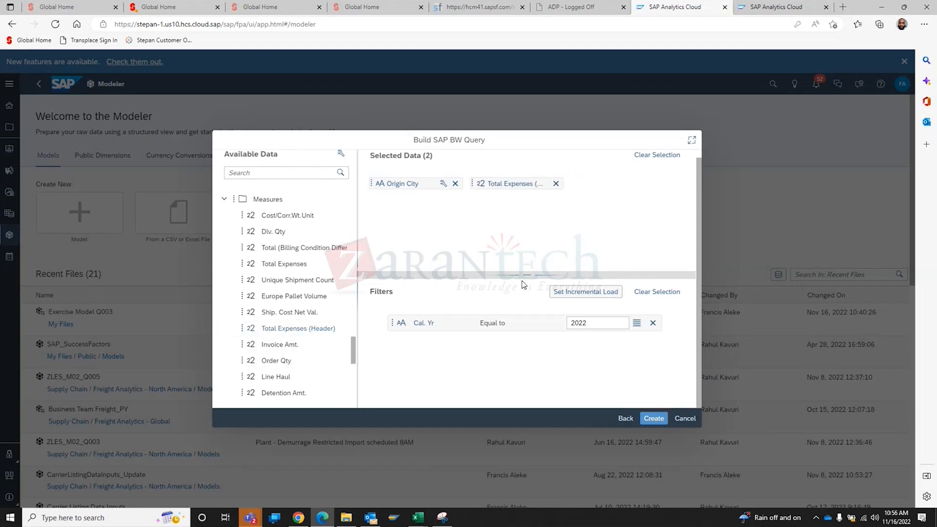
left_click(653, 423)
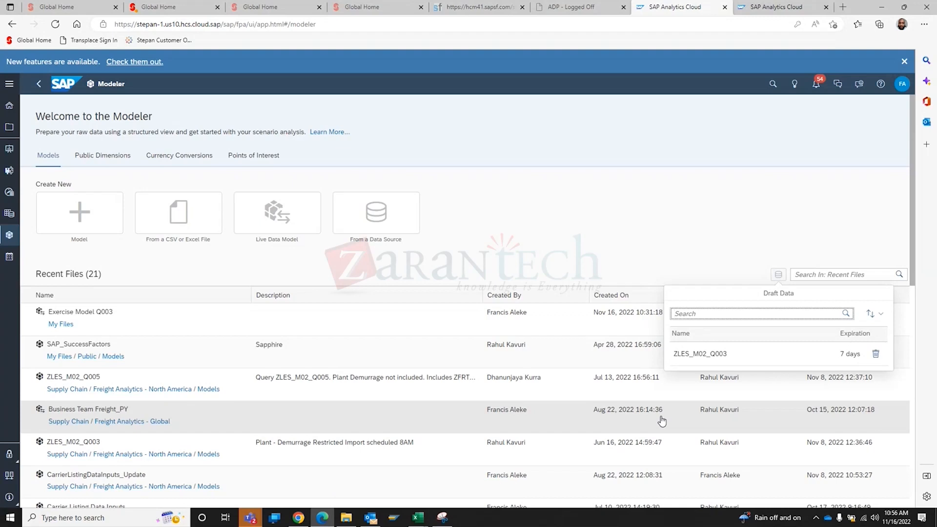
Open the ZLES_M02_Q003 draft to preview its 156 rows of Origin City and Total Expenses
left_click(717, 350)
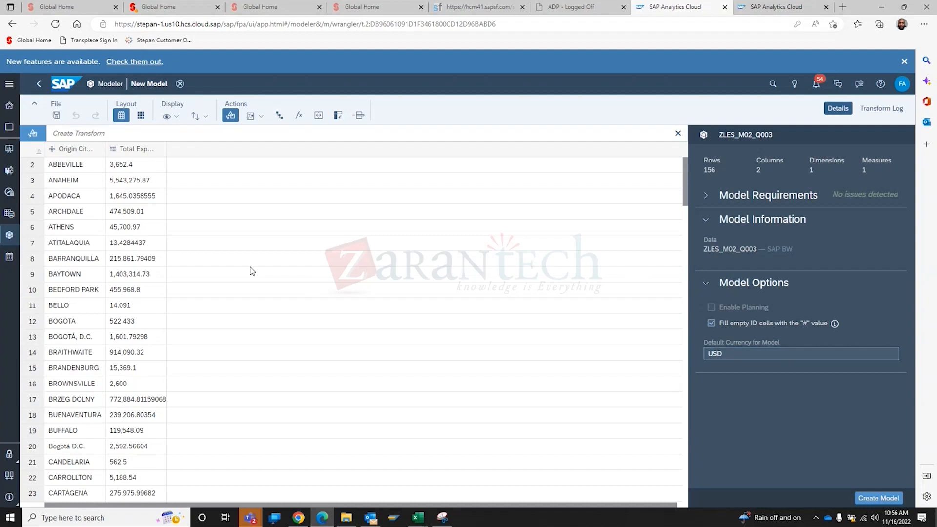
Review the previewed data, then create the model and confirm its creation
scroll(250, 268, "down", 6)
scroll(230, 253, "down", 15)
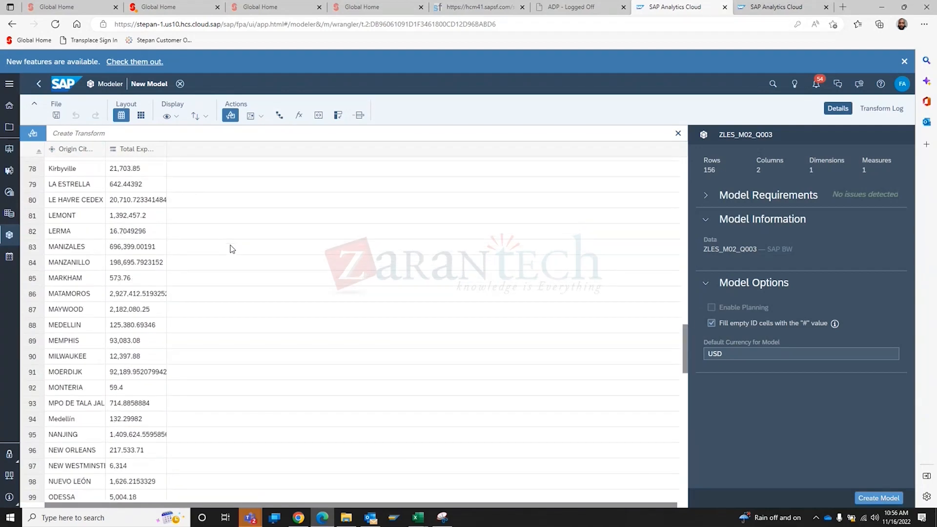
scroll(232, 247, "up", 9)
scroll(233, 243, "up", 15)
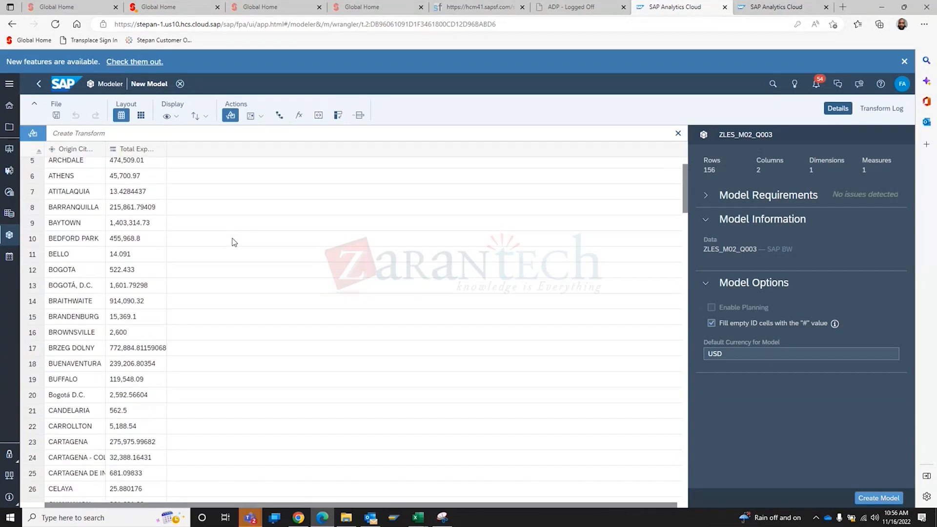
left_click(880, 499)
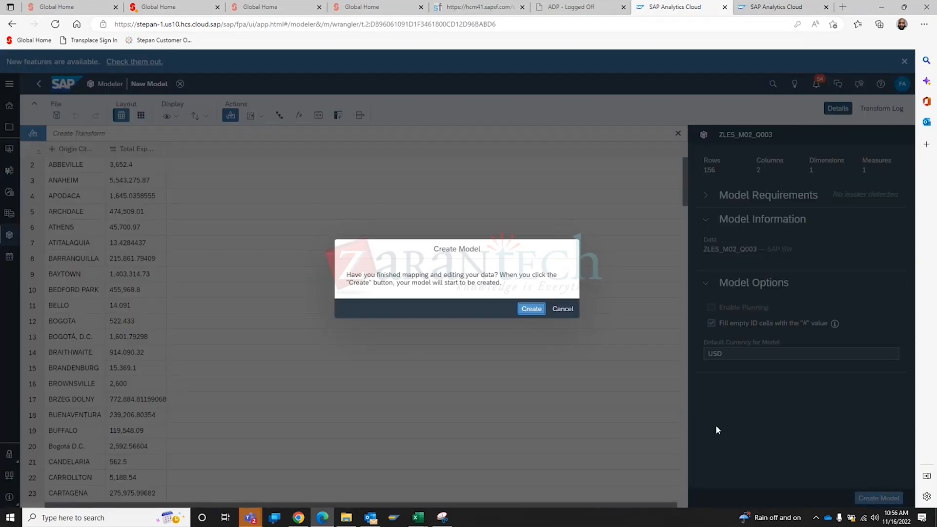
left_click(531, 309)
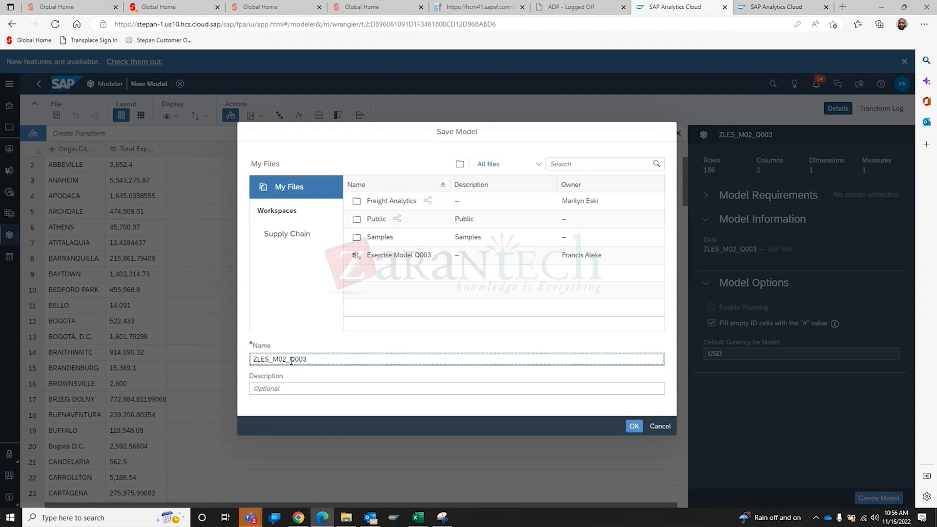
Save the model in My Files as 'ZLES_M02_Q003_ Test'
type("_ Test")
left_click(634, 427)
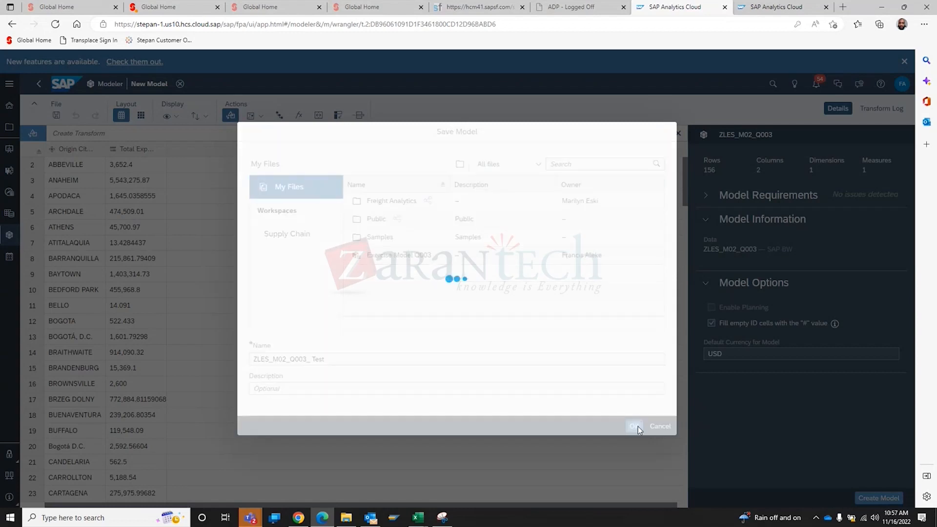
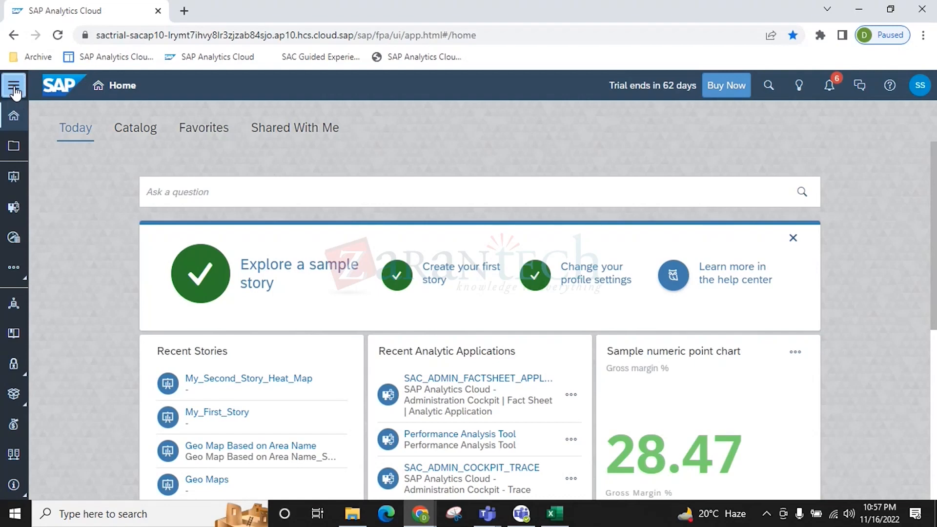
Create a story from the Presentation - Responsive template using Classic Design Experience
left_click(49, 207)
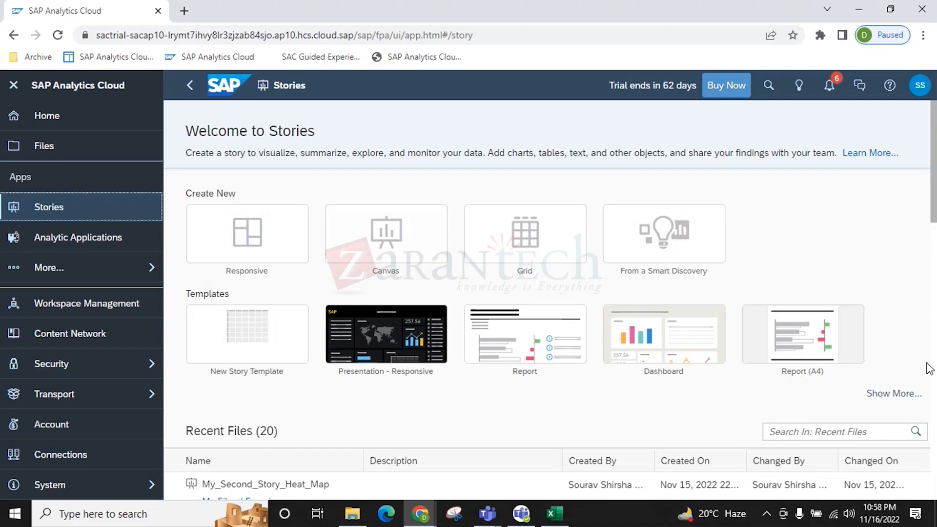
left_click(406, 348)
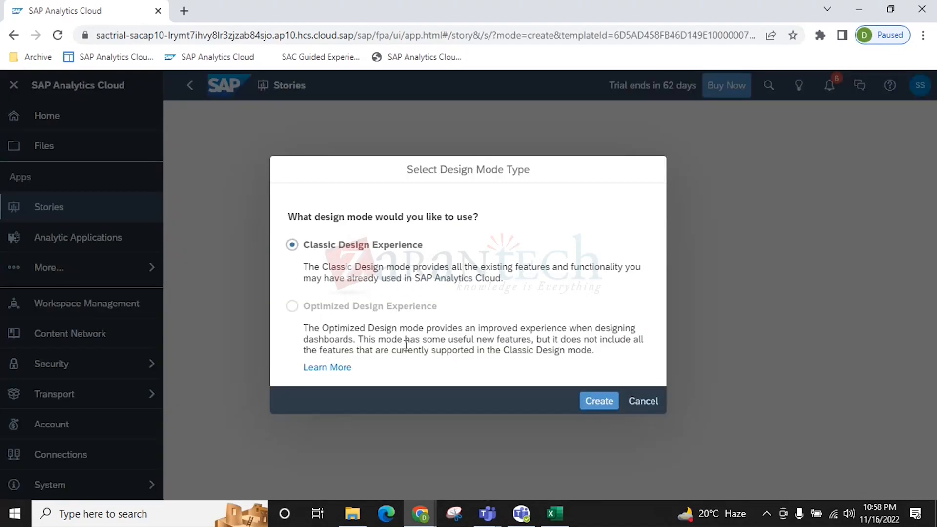
left_click(604, 400)
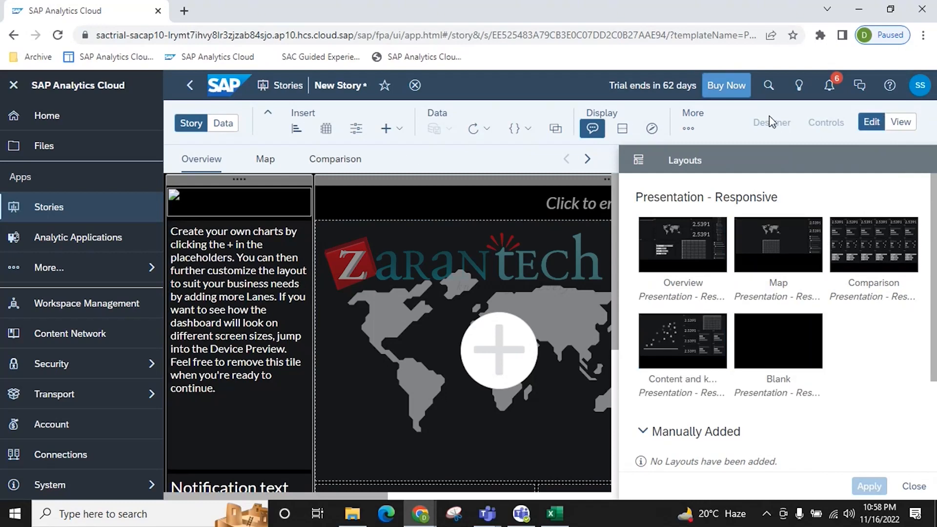
Apply the Map layout to the story and preview its Overview page in view mode
left_click(829, 85)
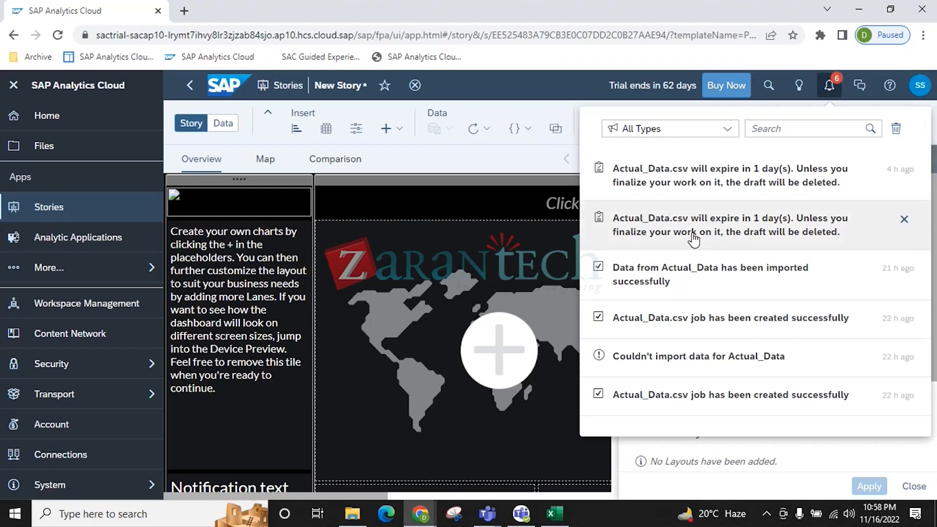
left_click(425, 289)
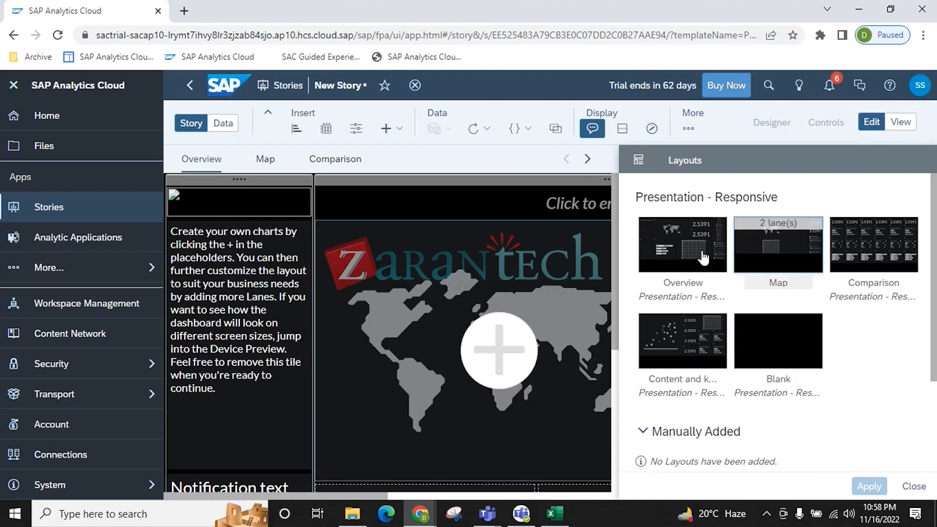
left_click(769, 258)
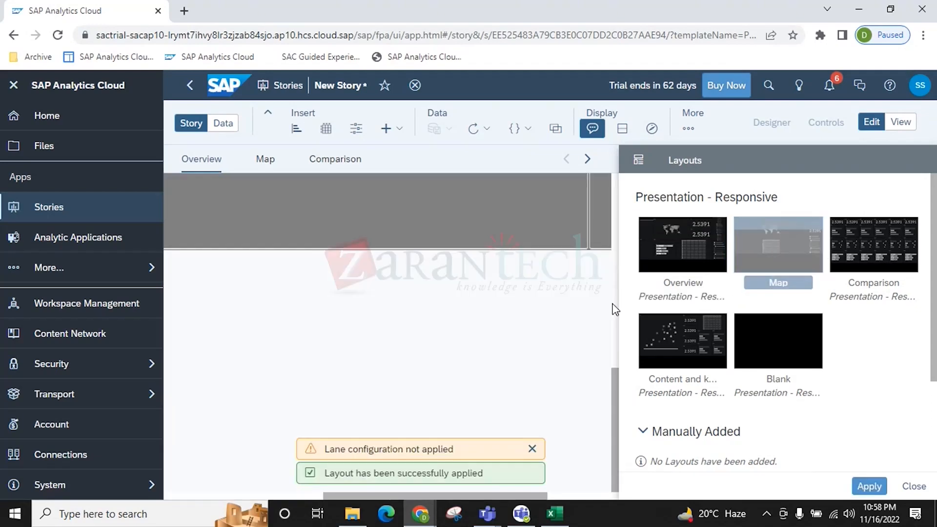
left_click(888, 492)
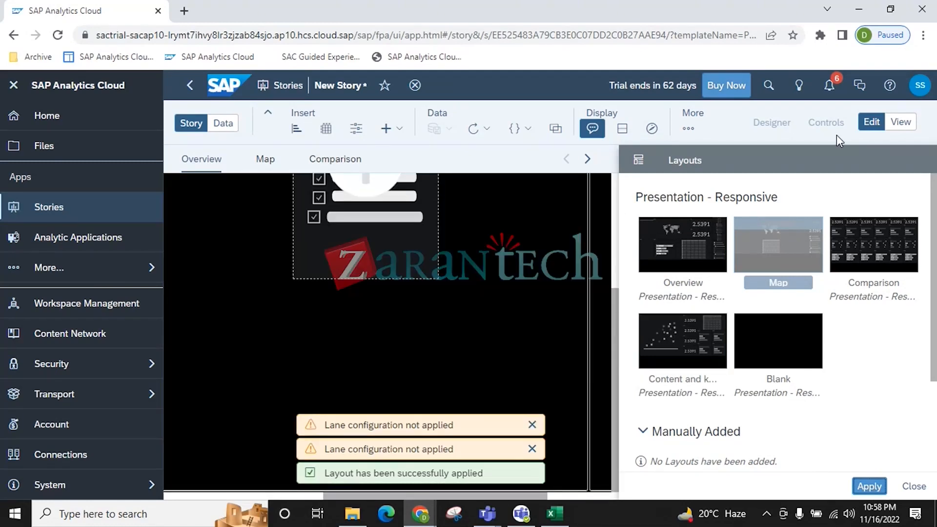
left_click(869, 486)
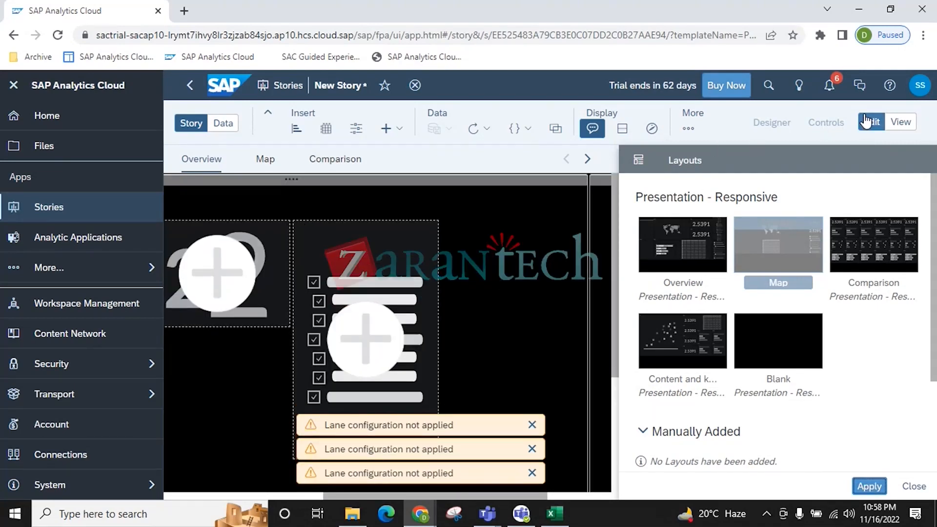
left_click(901, 122)
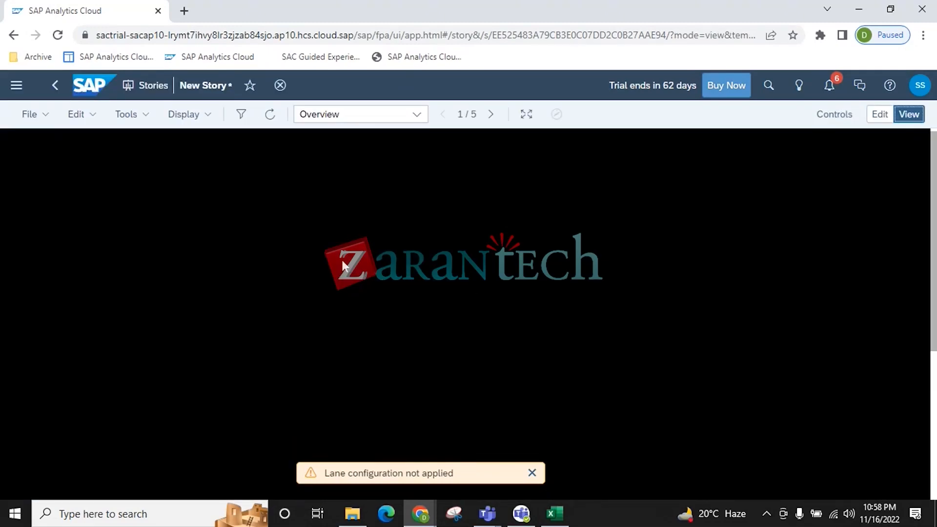
Back in edit mode, insert a geo map into the Overview map placeholder, cancelling Add Layer
left_click(882, 115)
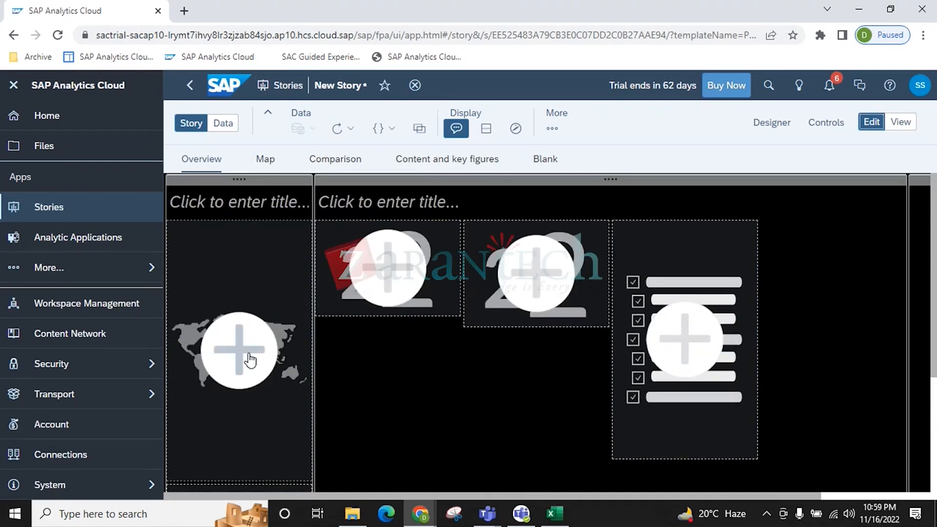
left_click(250, 360)
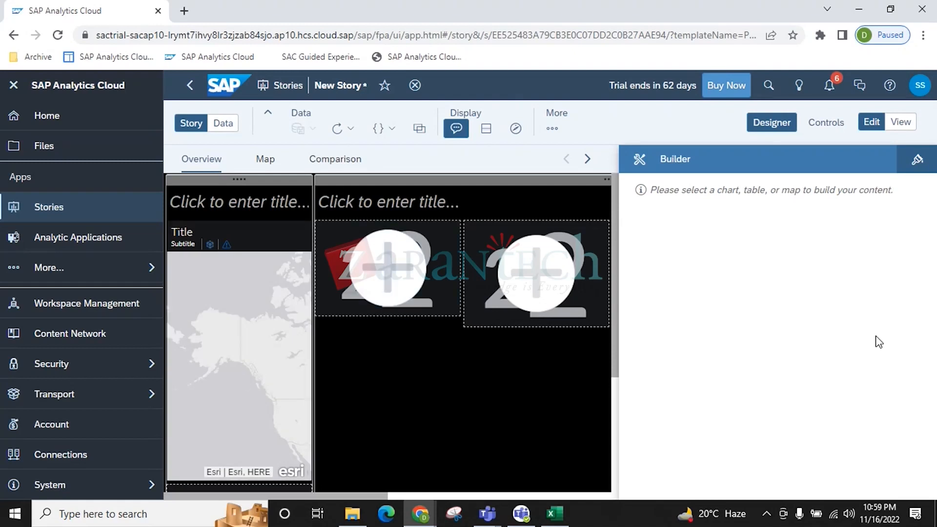
left_click(282, 386)
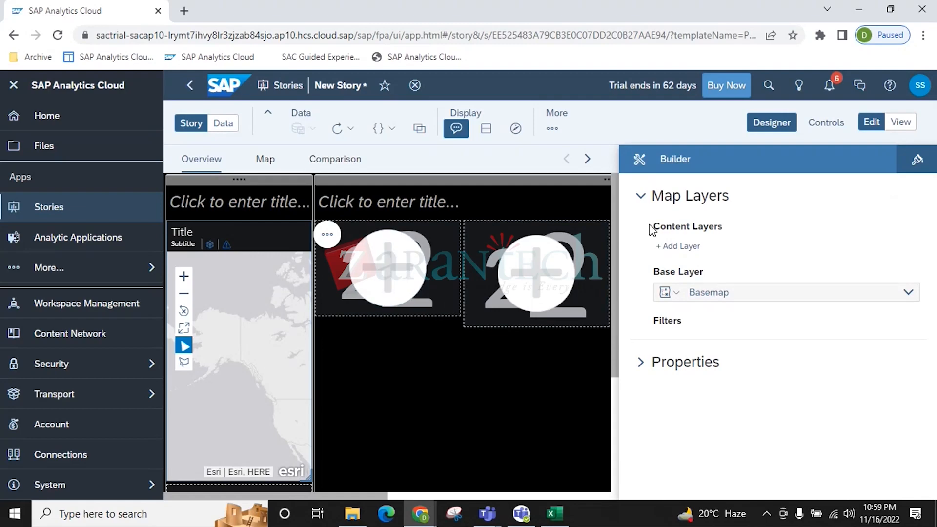
left_click(678, 247)
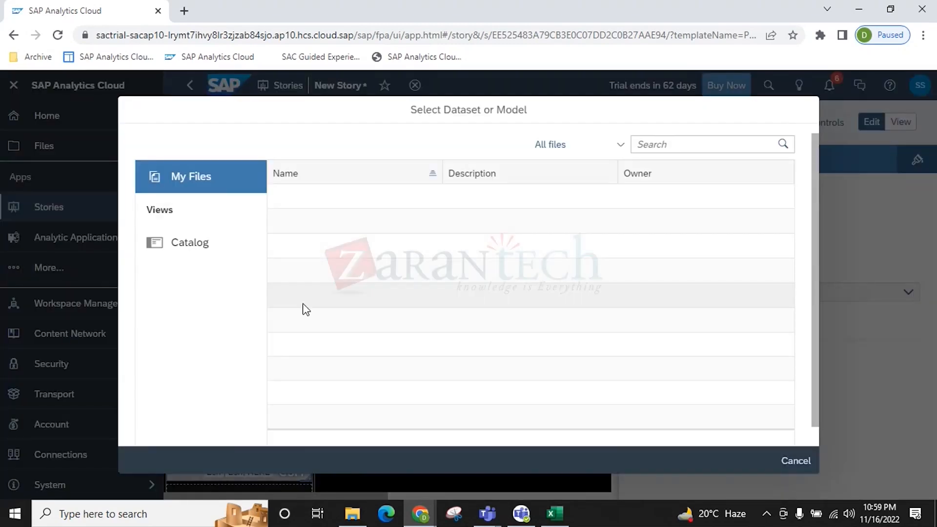
left_click(795, 460)
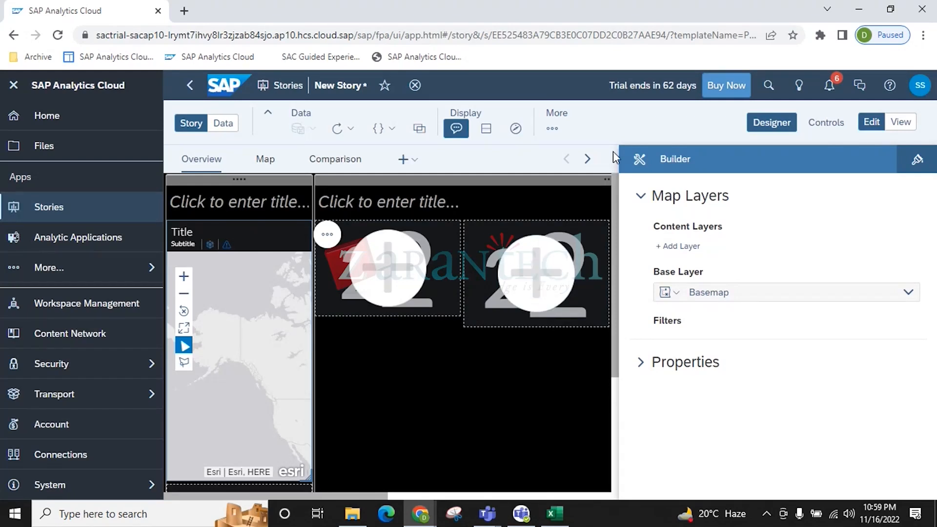
Collapse the side navigation, close the map builder, select the right lane, then leave the story
left_click(13, 85)
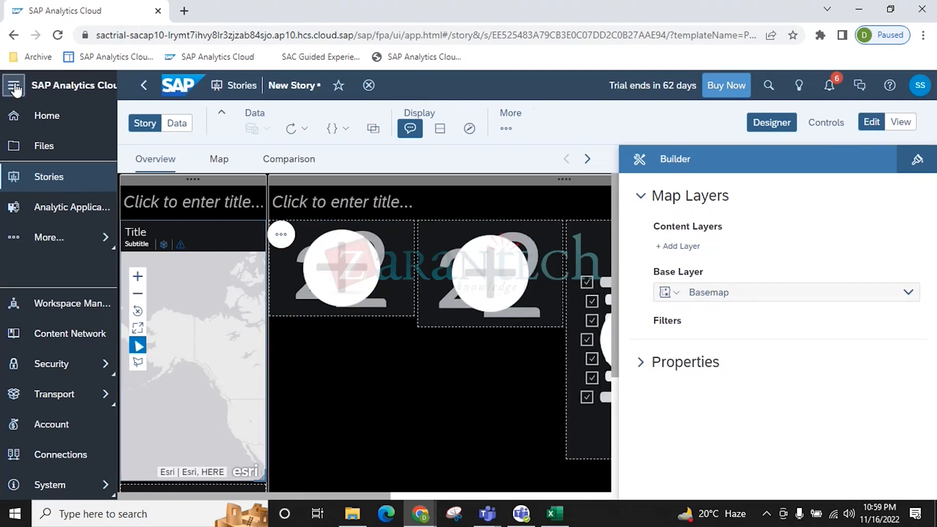
left_click(771, 125)
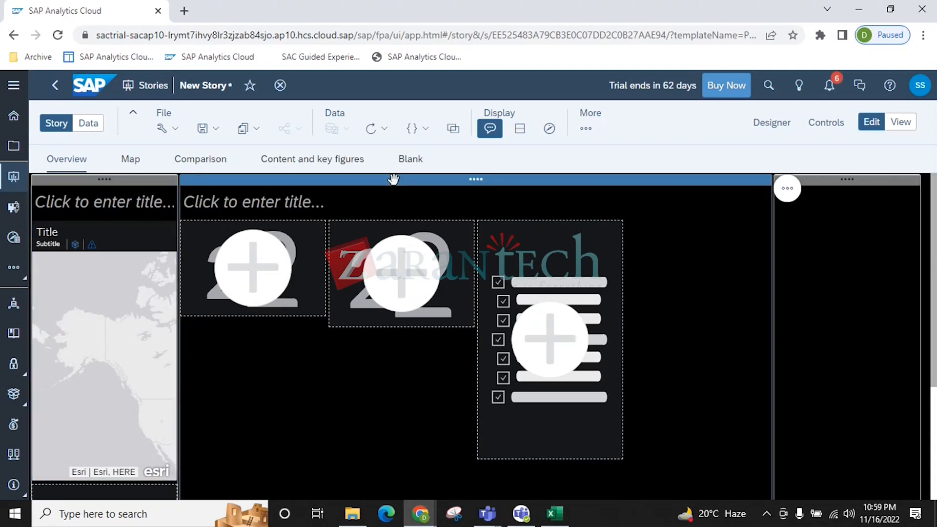
left_click(844, 177)
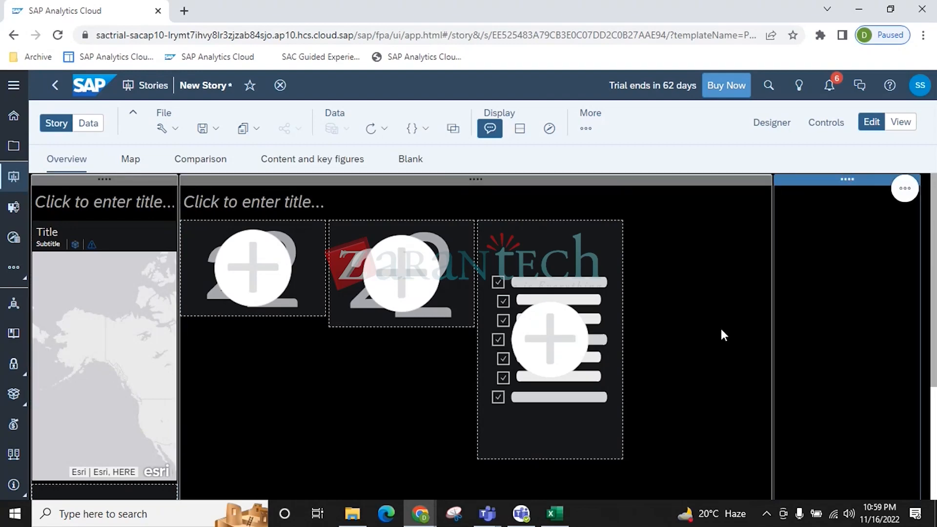
scroll(722, 329, "down", 3)
scroll(704, 356, "up", 3)
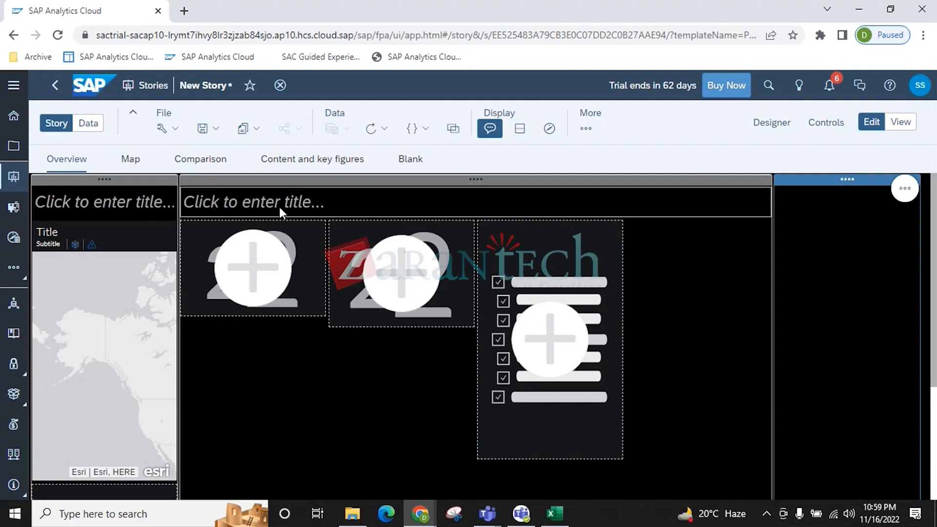
left_click(55, 86)
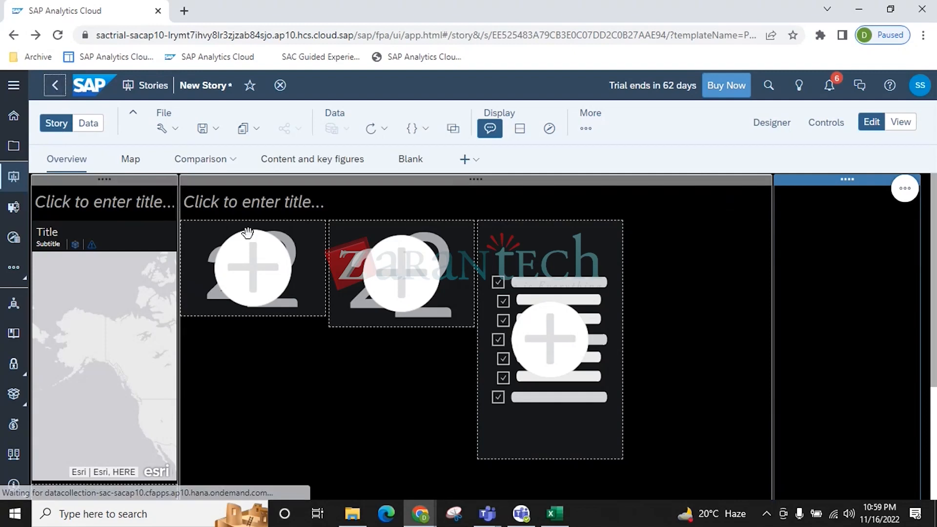
Discard the unsaved story changes and get from the 404 page back to Home
left_click(561, 316)
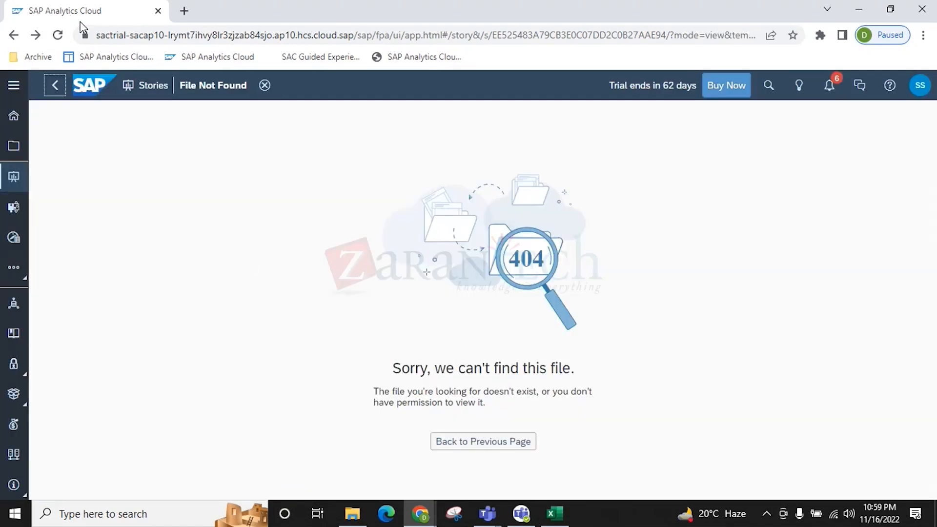
left_click(57, 35)
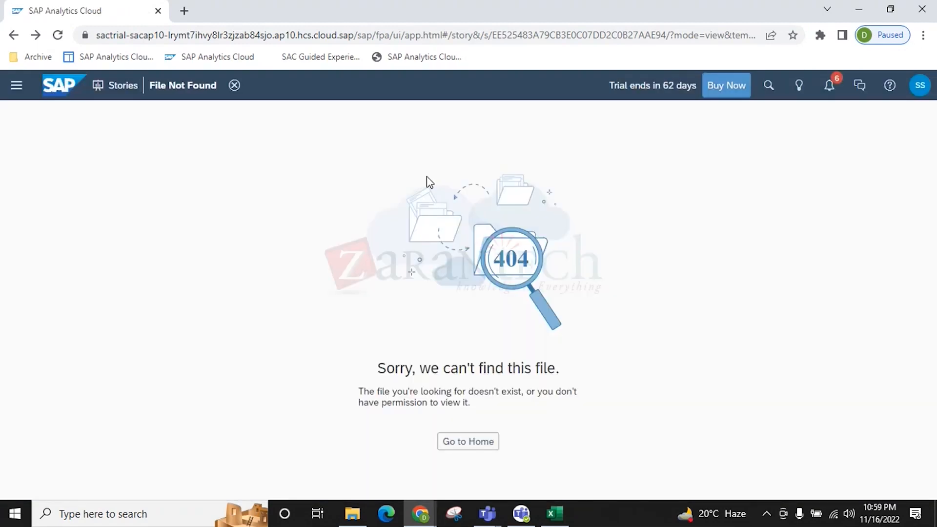
left_click(476, 444)
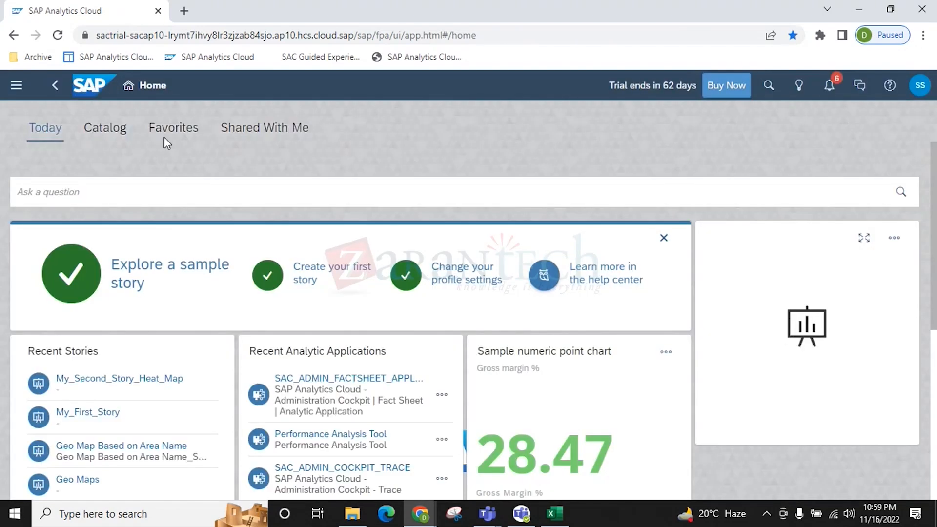
left_click(16, 86)
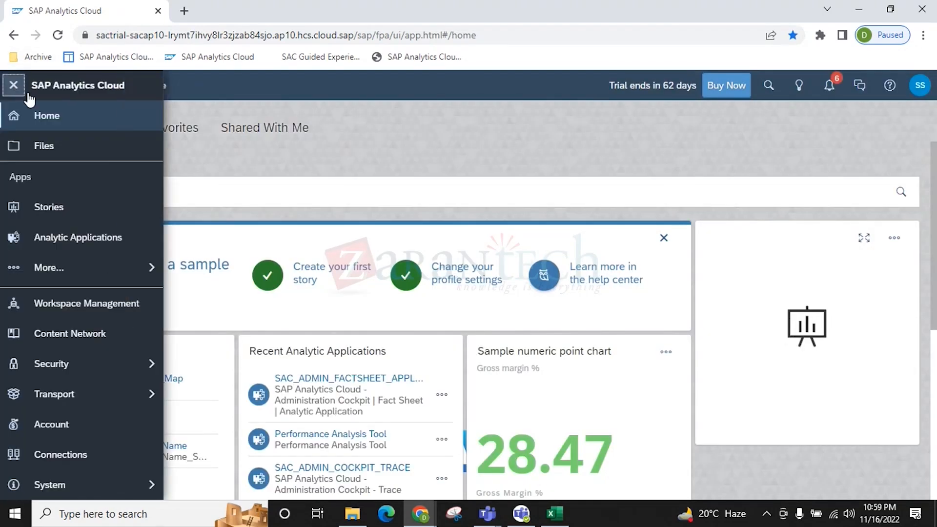
Start a new blank Responsive story from Stories with Classic Design Experience selected
left_click(48, 205)
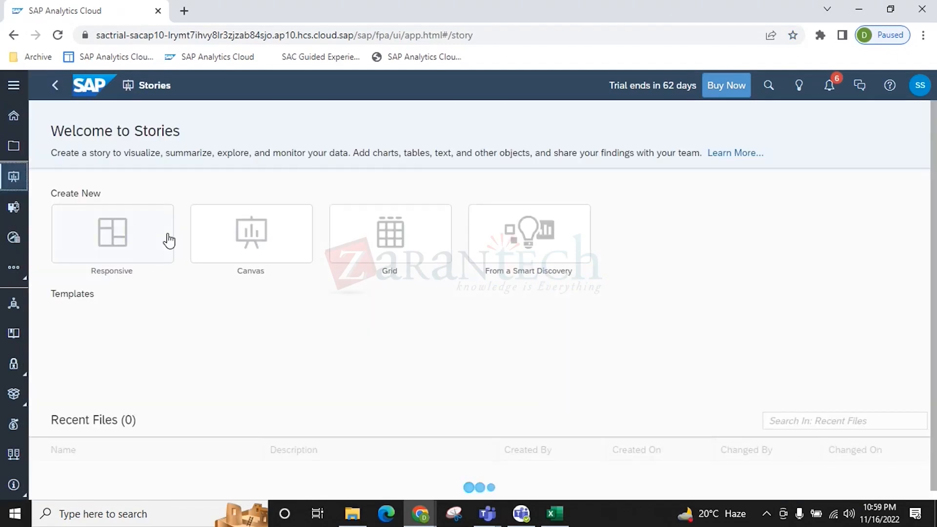
left_click(130, 243)
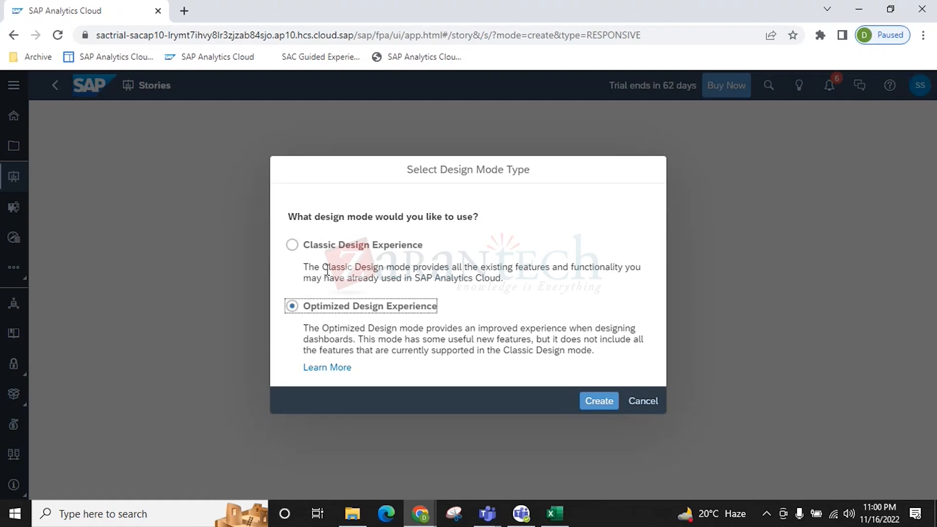
left_click(295, 250)
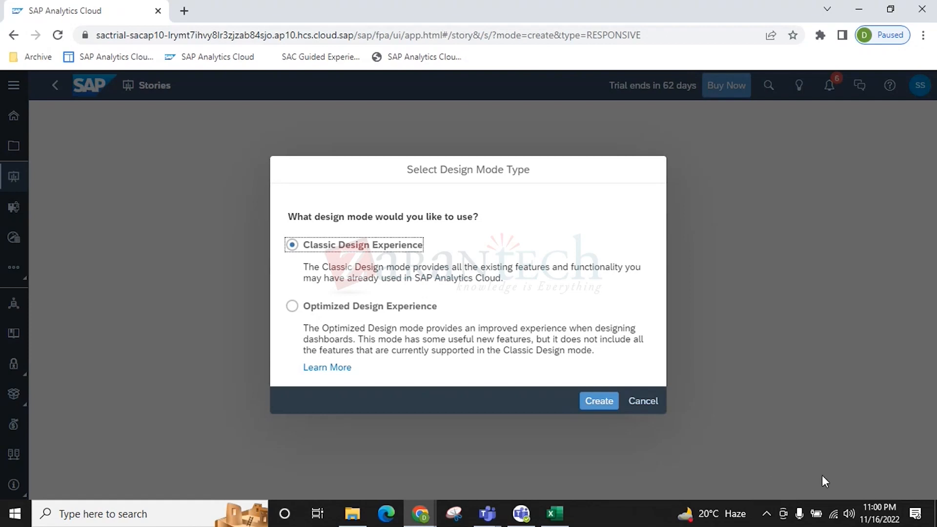
Confirm the Classic Design Experience choice to create the blank responsive story
left_click(604, 403)
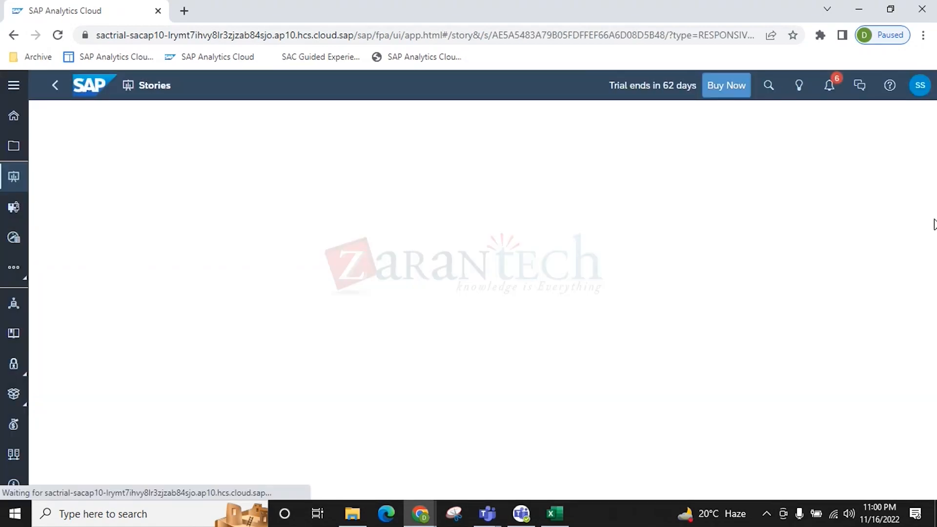
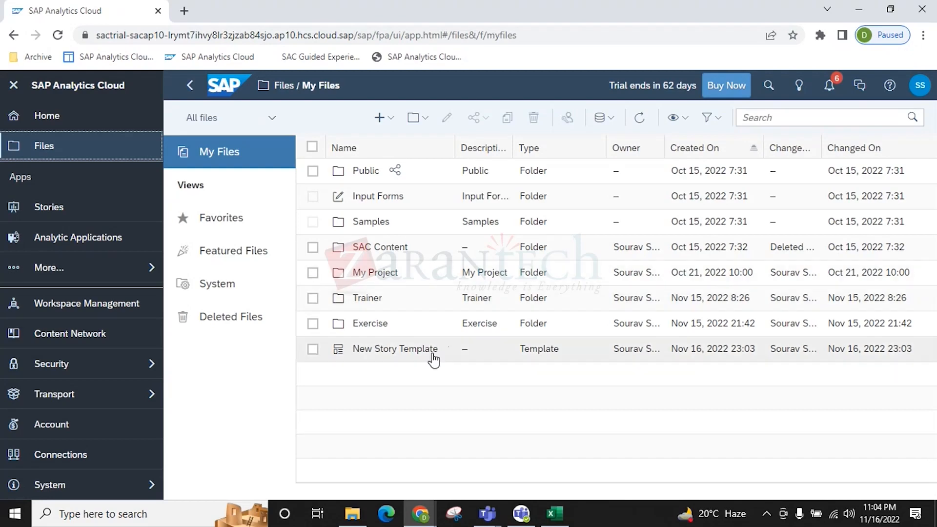
Try a story from the New Story Template, then discard it unsaved for the Stories page
left_click(388, 359)
left_click(584, 400)
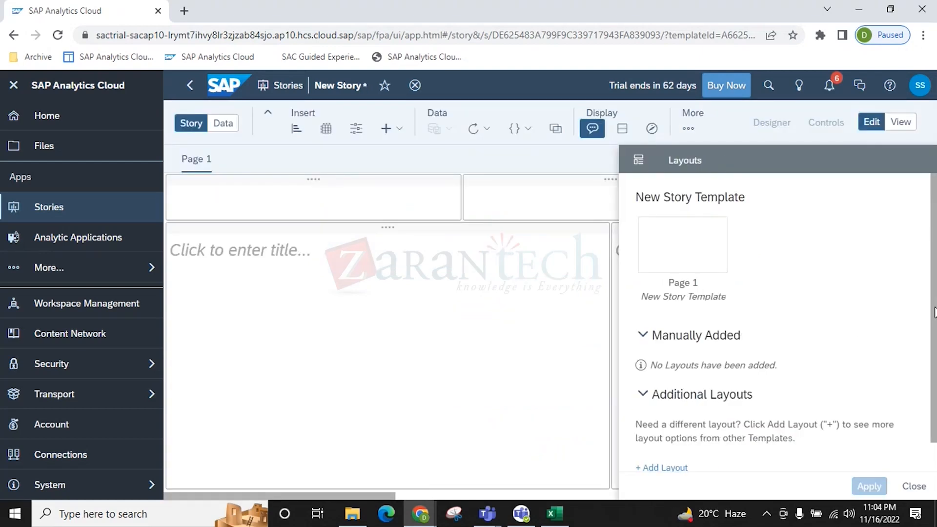
left_click(914, 486)
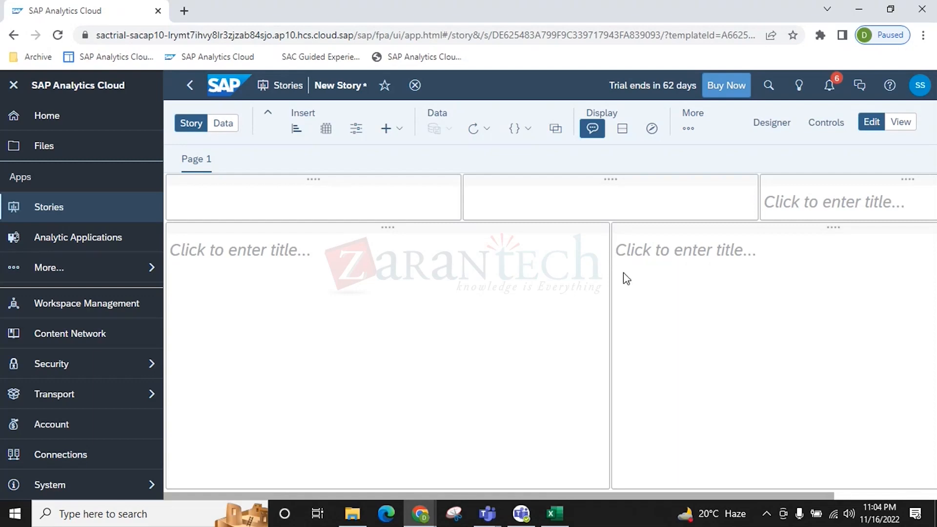
left_click(30, 205)
left_click(556, 315)
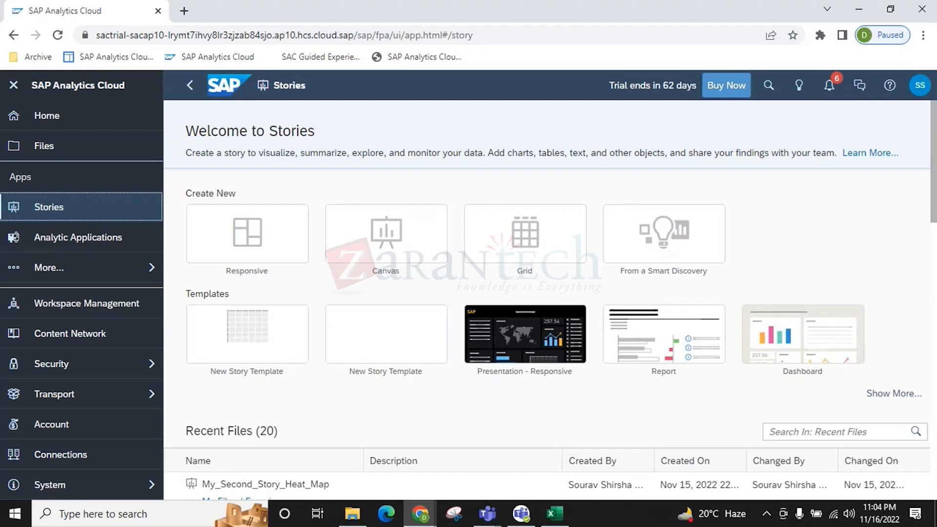
Create a blank Responsive story in Classic Design Experience and insert a chart
left_click(263, 254)
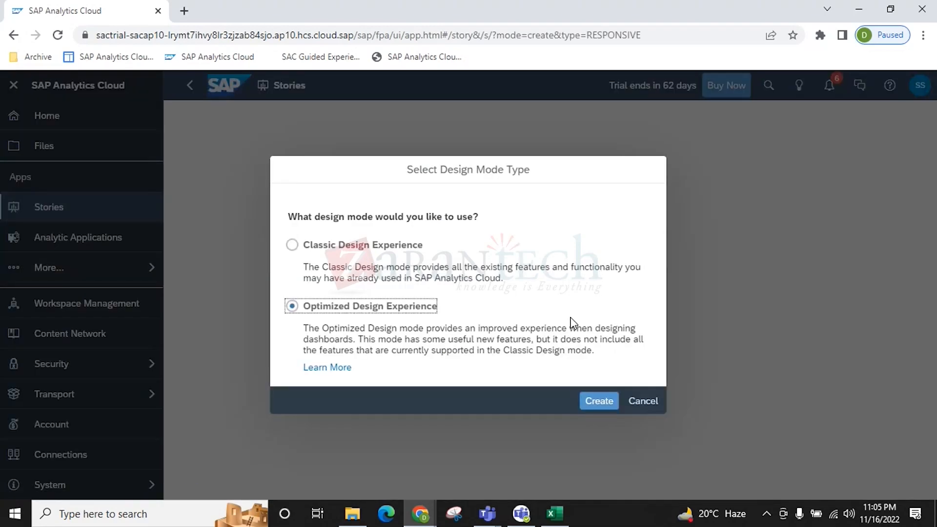
left_click(398, 252)
left_click(605, 403)
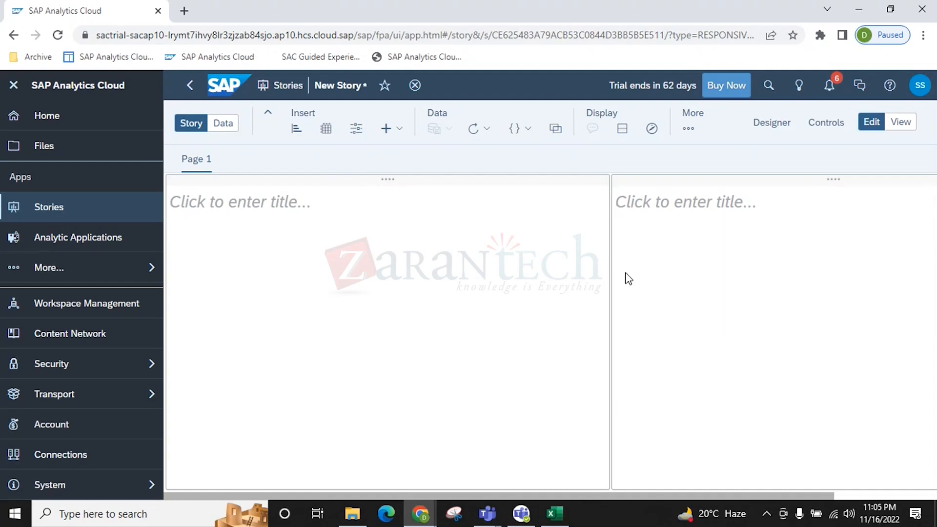
left_click(299, 131)
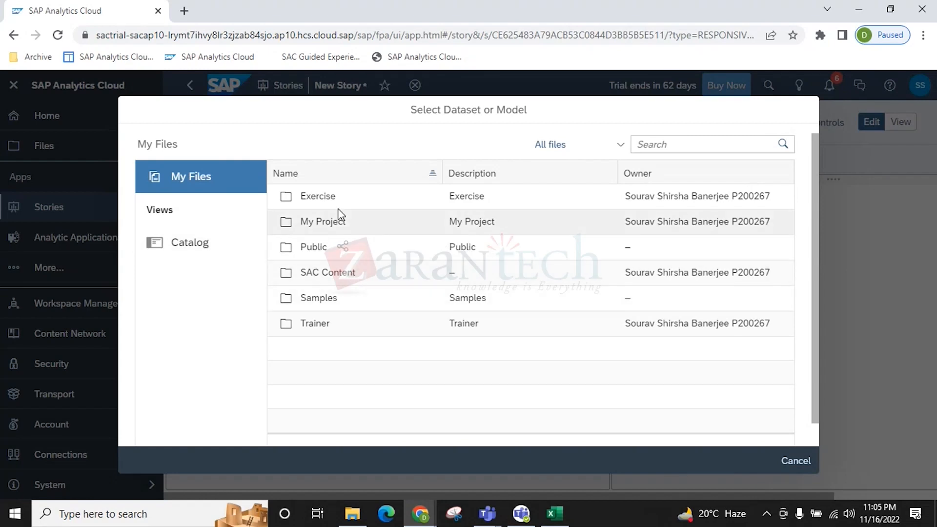
Build the chart on Exercise > My_First_Dataset, then switch its data source to MY_Model_From_Scratch
left_click(330, 198)
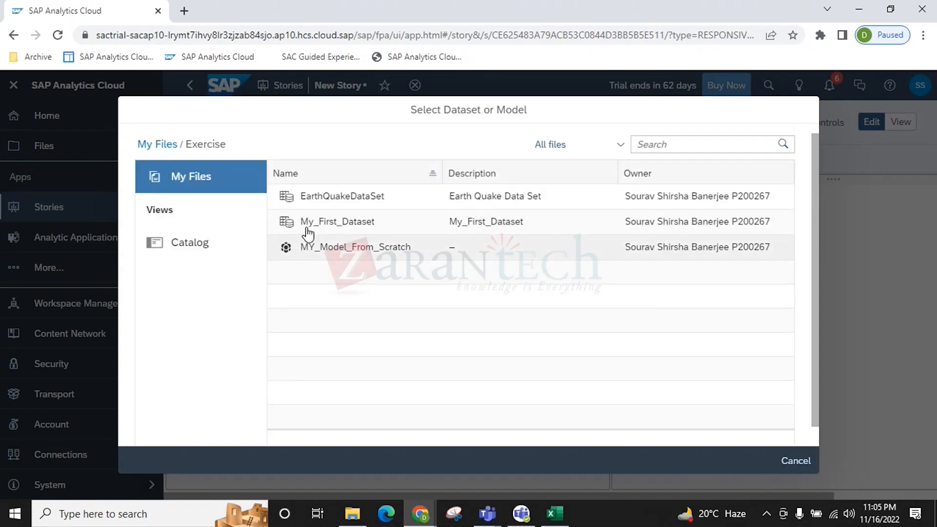
left_click(309, 230)
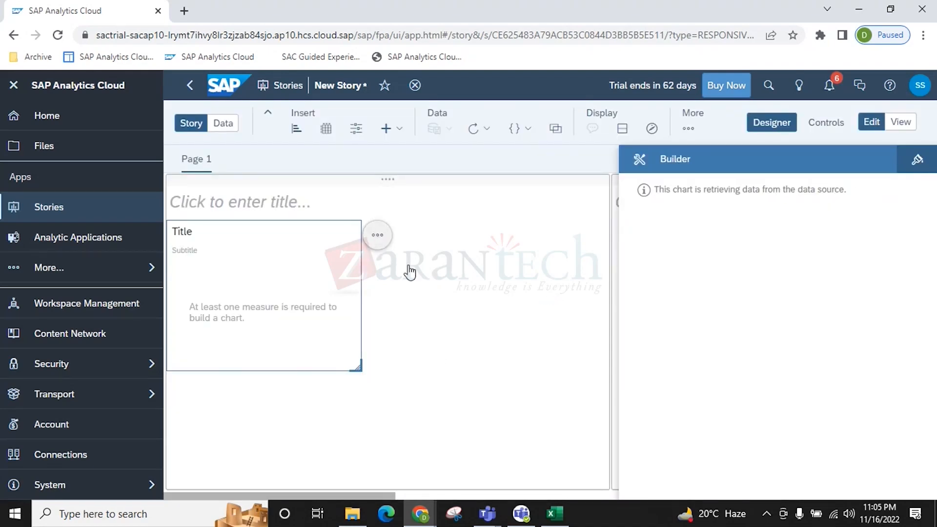
left_click(904, 207)
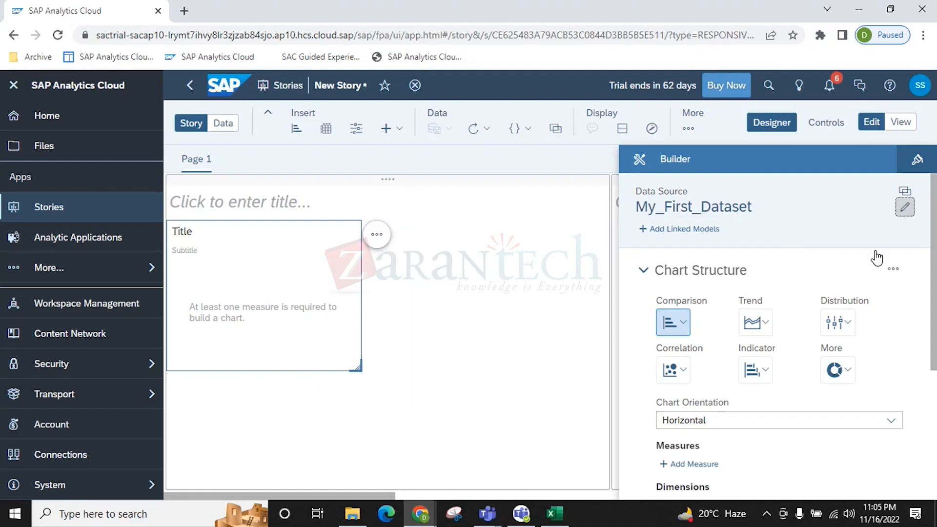
left_click(577, 293)
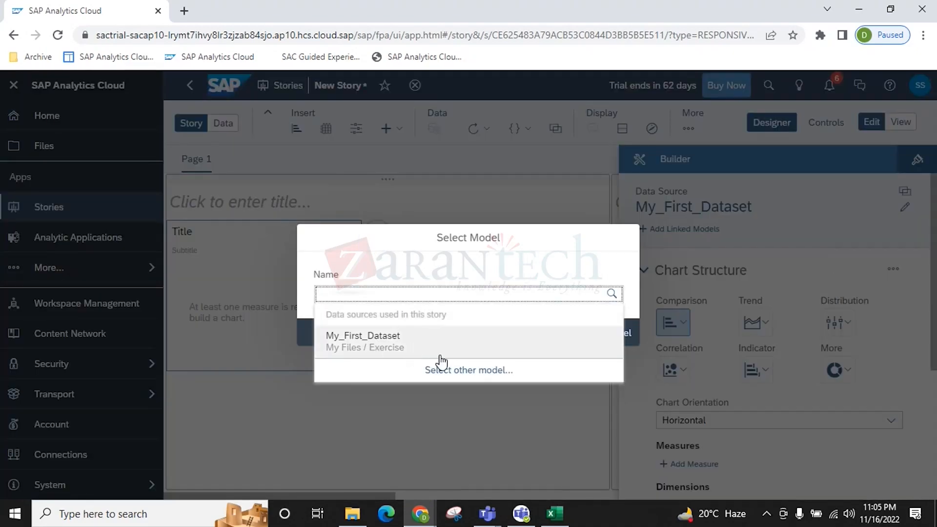
left_click(418, 381)
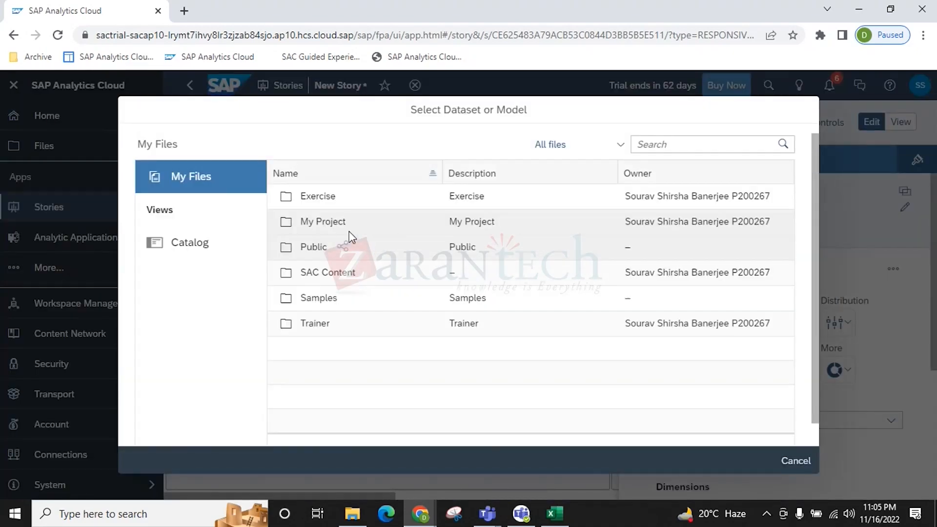
left_click(318, 196)
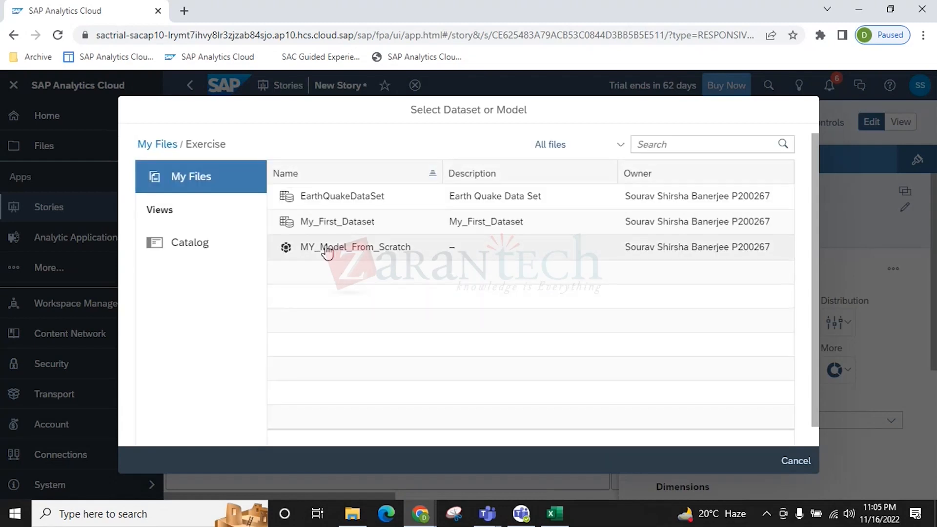
left_click(326, 250)
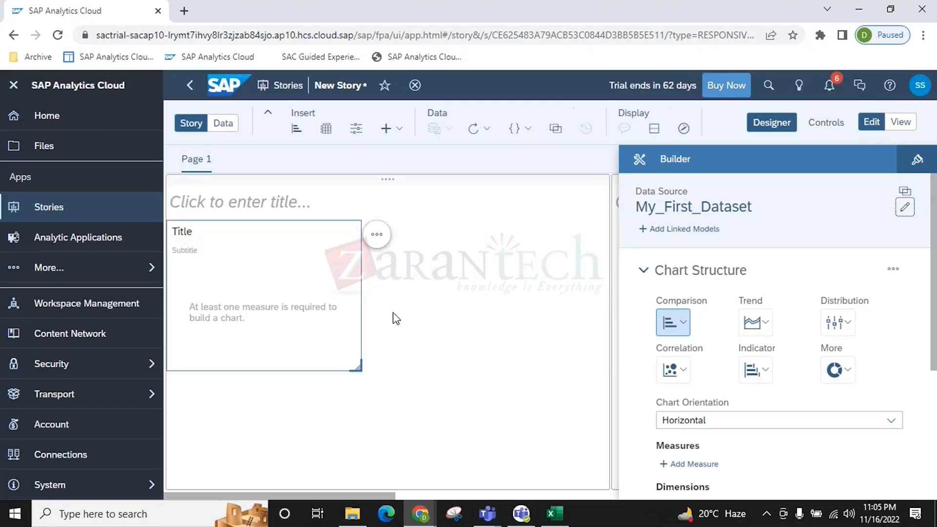
Enlarge the chart widget by dragging its corner handle
left_click_drag(358, 367, 477, 430)
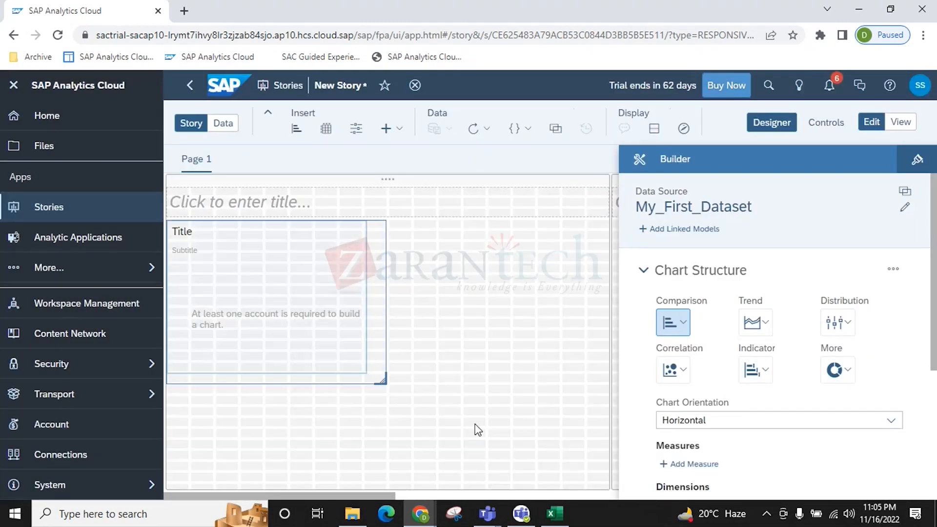
left_click_drag(560, 439, 557, 436)
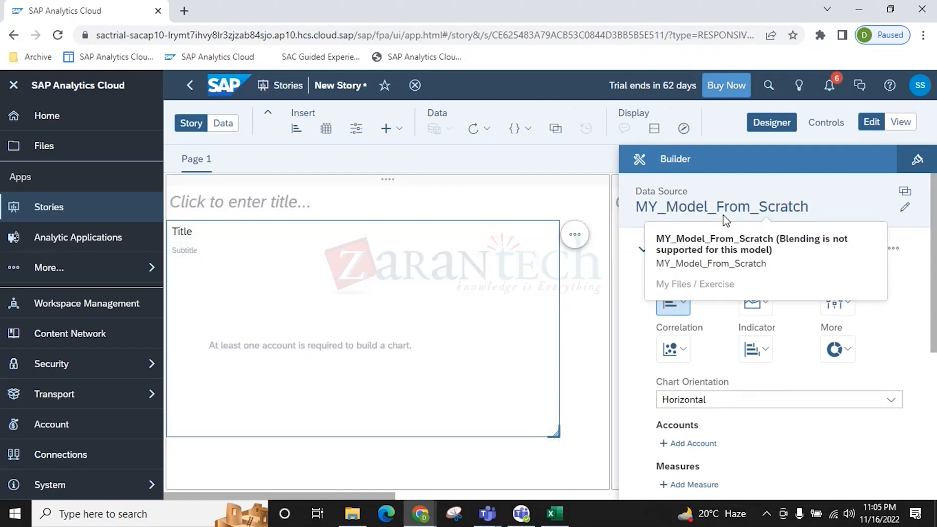
scroll(847, 356, "down", 6)
scroll(808, 370, "up", 6)
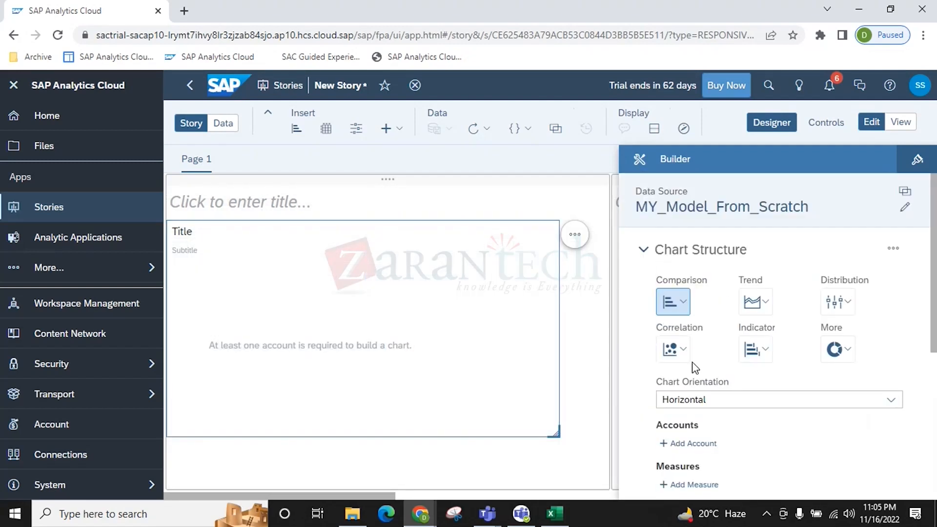
Browse the Comparison, Trend, Distribution, Correlation, Indicator and More chart types, and the Insert list
left_click(681, 305)
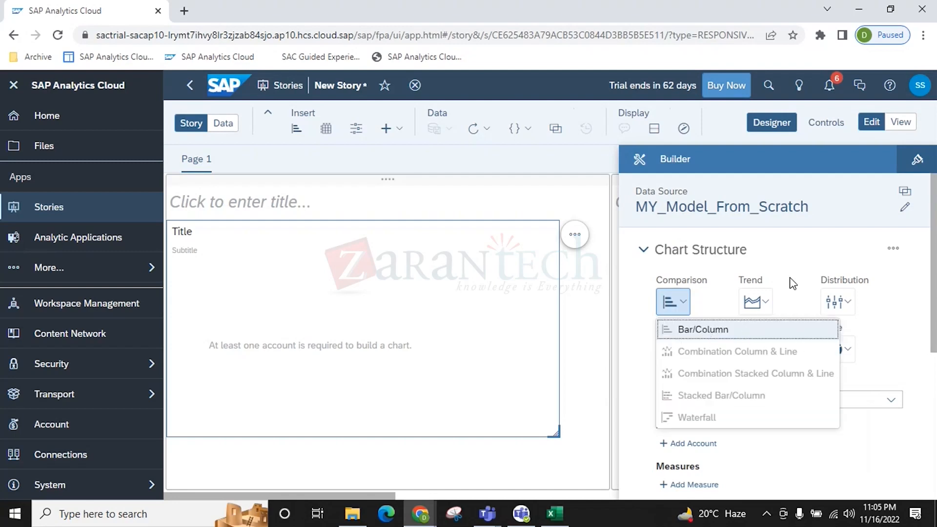
left_click(779, 289)
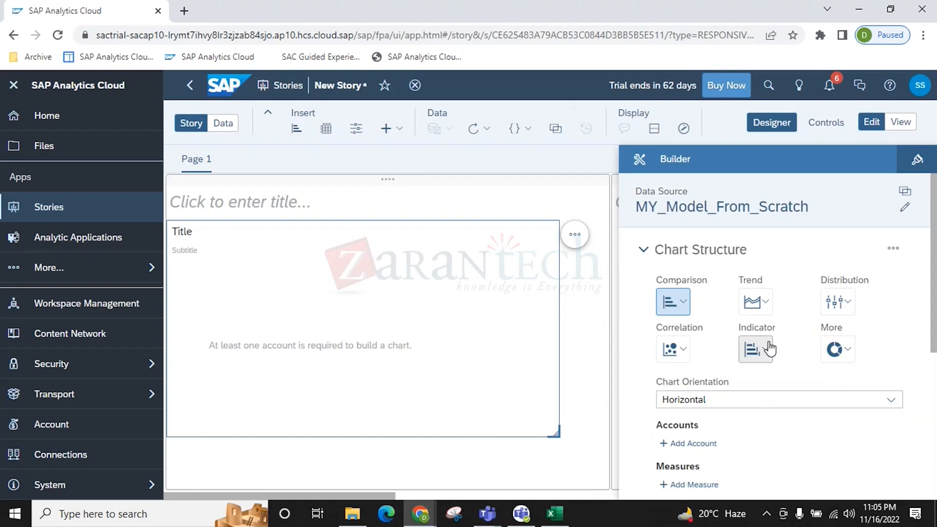
left_click(675, 301)
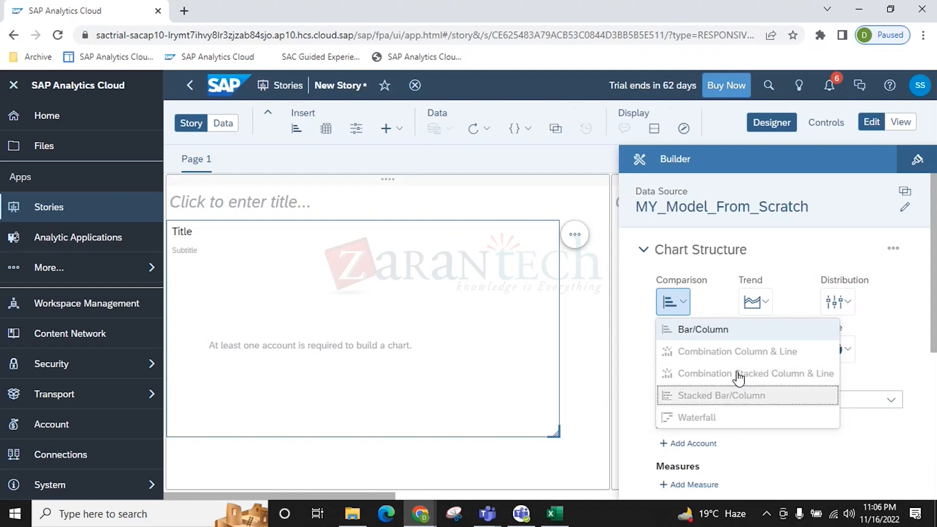
left_click(808, 249)
left_click(768, 308)
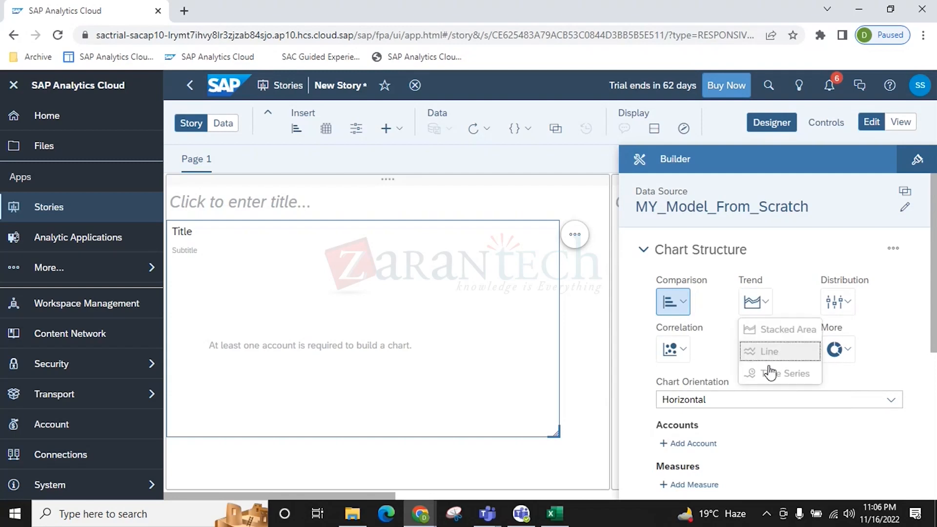
left_click(840, 303)
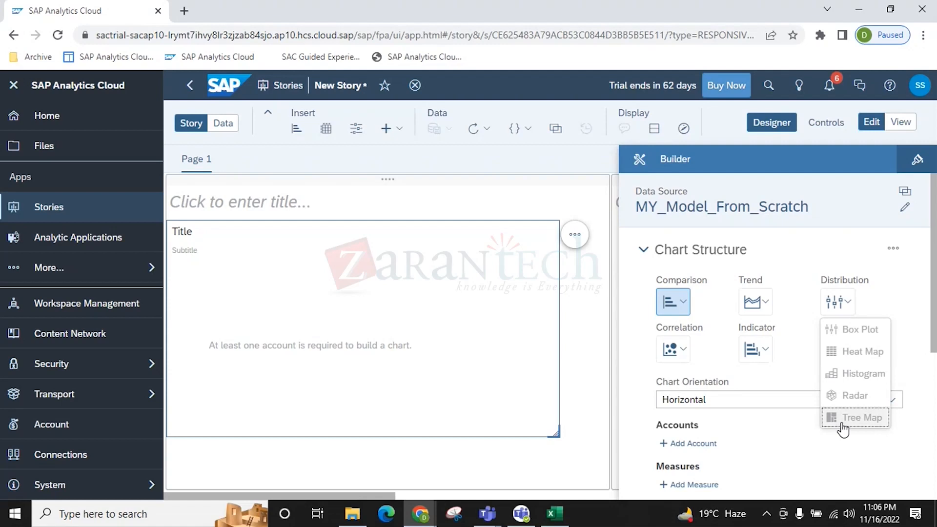
left_click(673, 349)
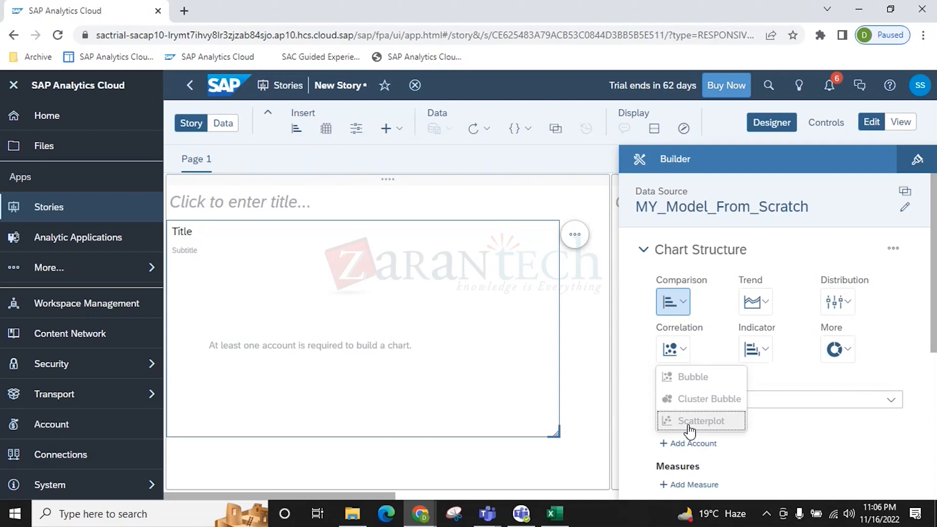
left_click(760, 352)
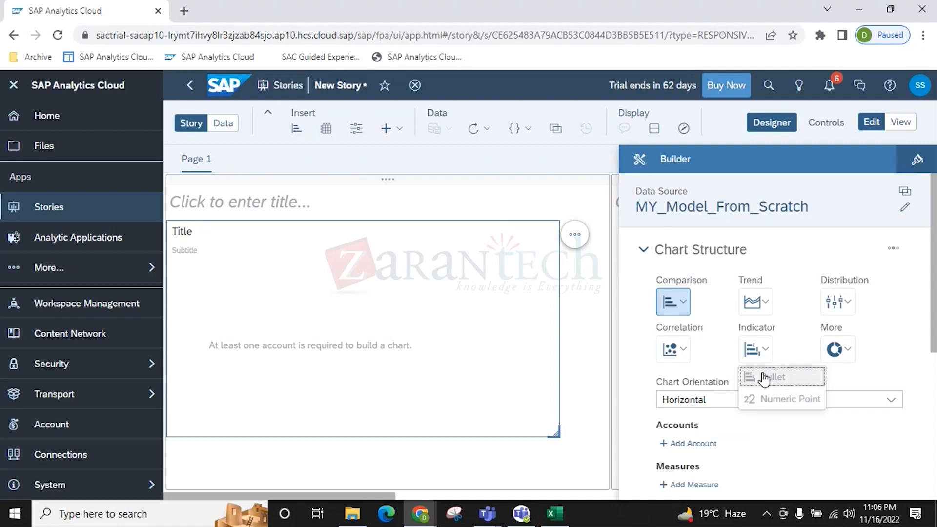
left_click(835, 360)
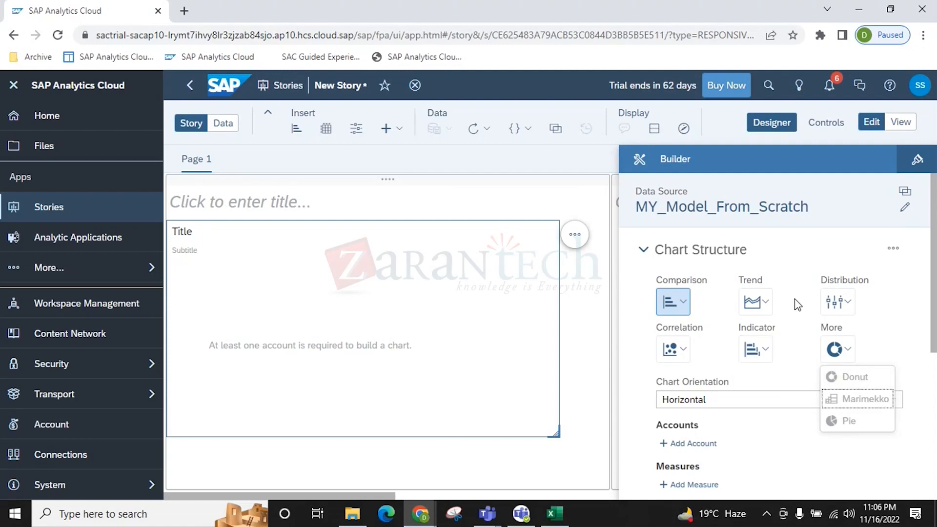
left_click(386, 128)
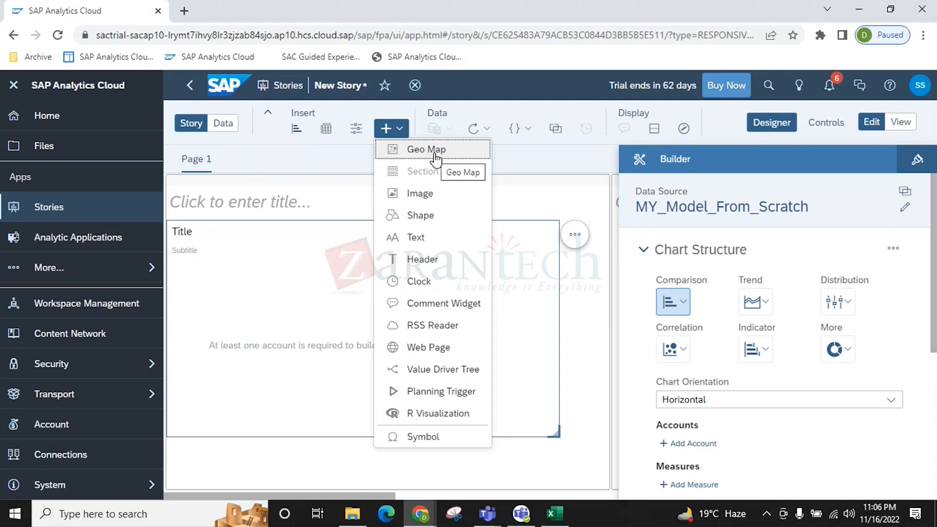
left_click(570, 172)
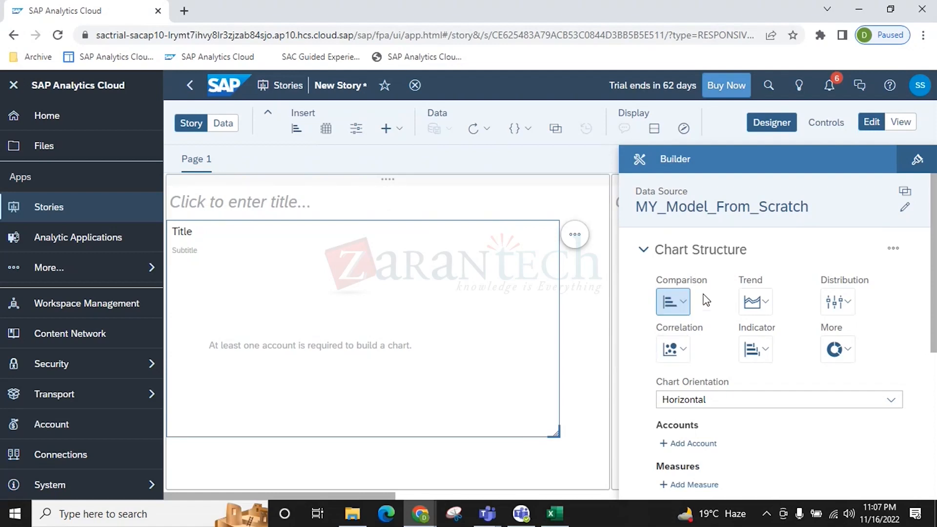
Change the chart type to More > Marimekko
scroll(737, 358, "down", 5)
scroll(774, 317, "up", 5)
left_click(765, 303)
left_click(849, 350)
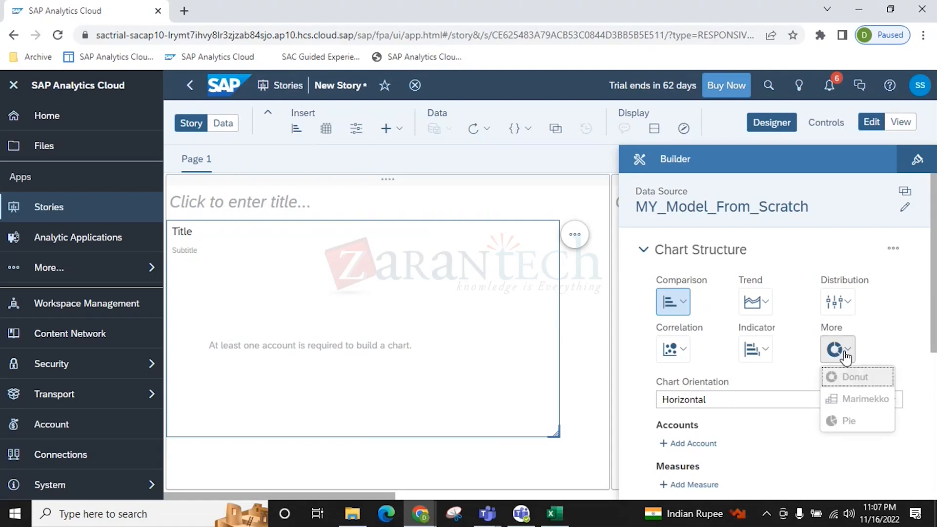
left_click(849, 396)
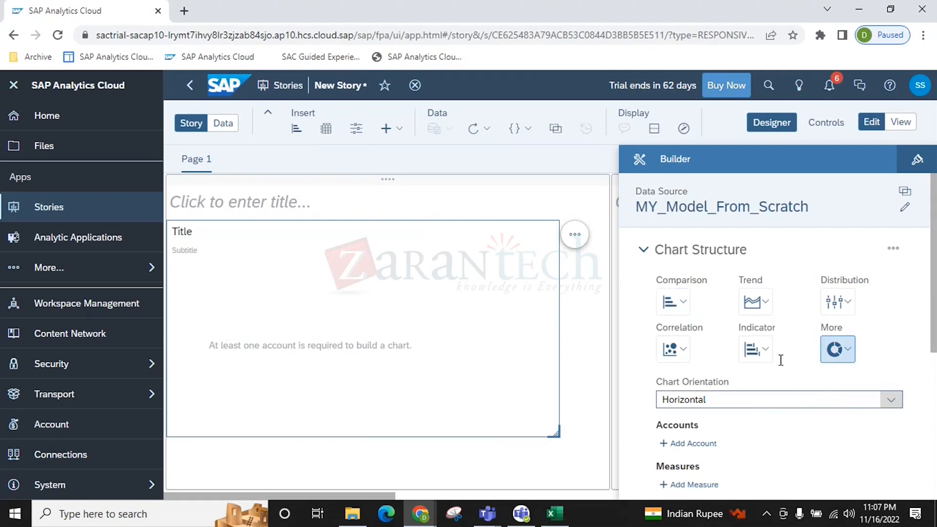
Change the chart to a Trend line chart
scroll(781, 360, "down", 5)
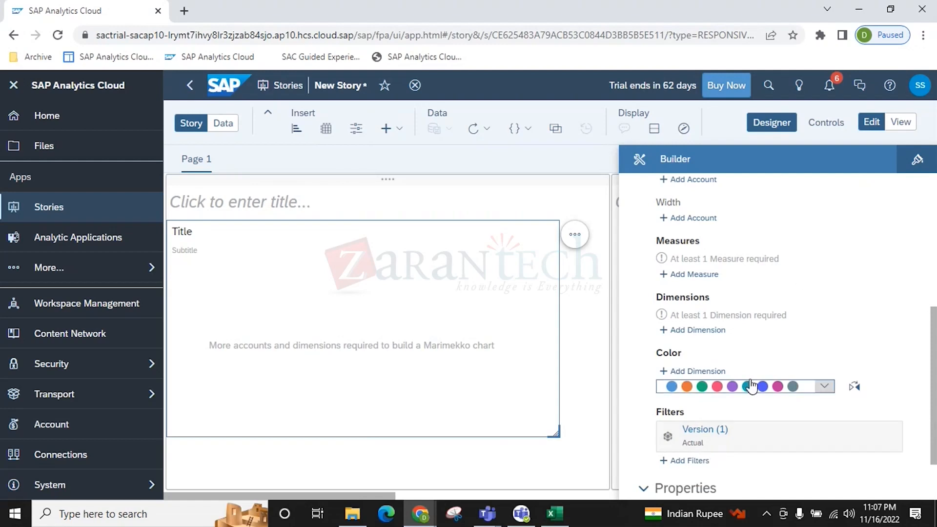
scroll(753, 372, "up", 5)
left_click(764, 302)
left_click(769, 364)
scroll(759, 405, "down", 5)
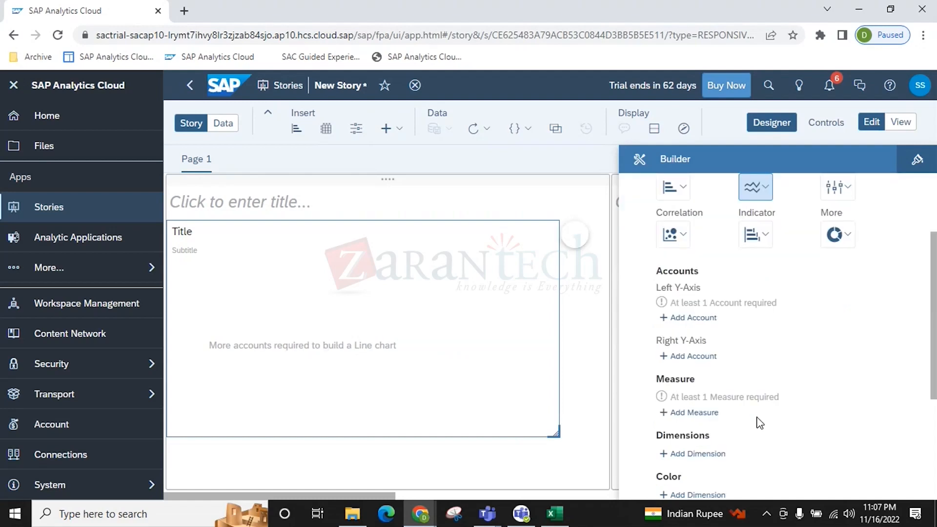
scroll(751, 389, "up", 5)
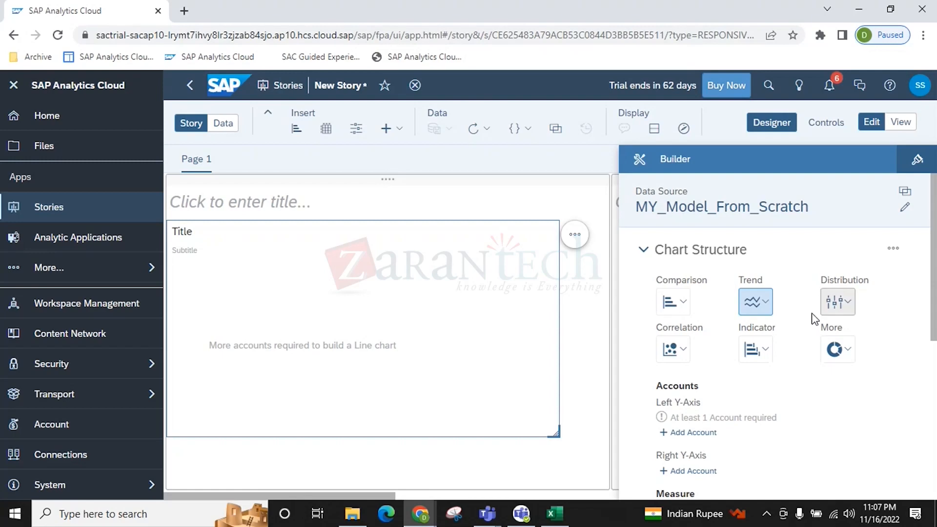
Stay in the story after an accidental back navigation, make the chart Indicator > Numeric Point, and start adding a primary account
left_click(842, 350)
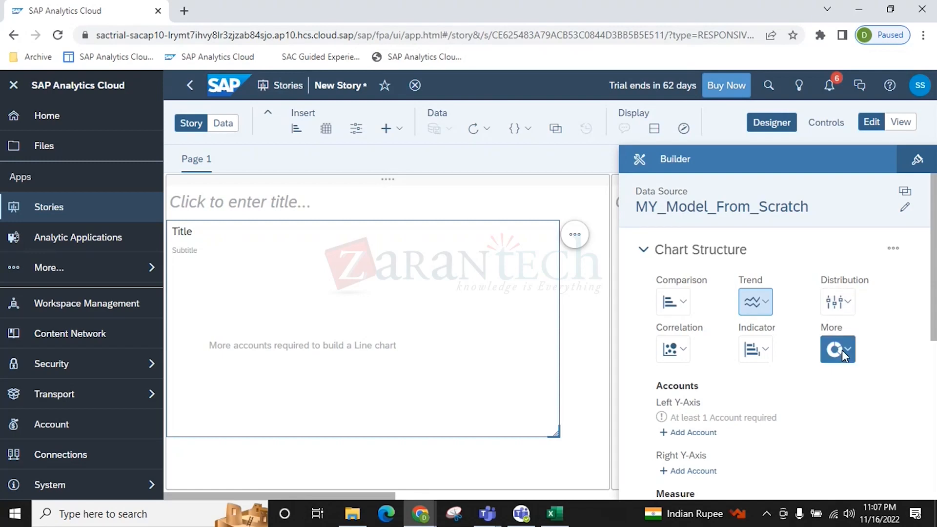
key("alt+Left")
left_click(604, 316)
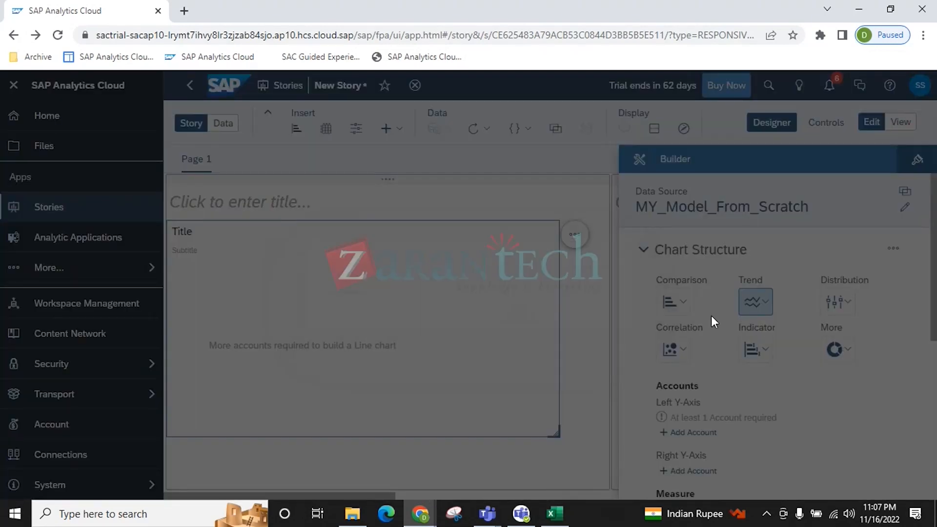
left_click(765, 349)
left_click(770, 399)
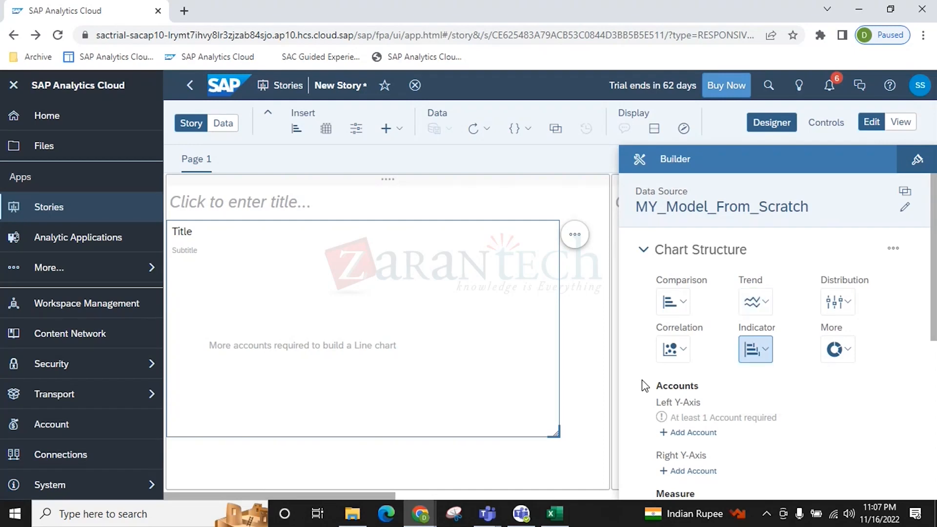
scroll(861, 329, "down", 2)
scroll(752, 333, "up", 5)
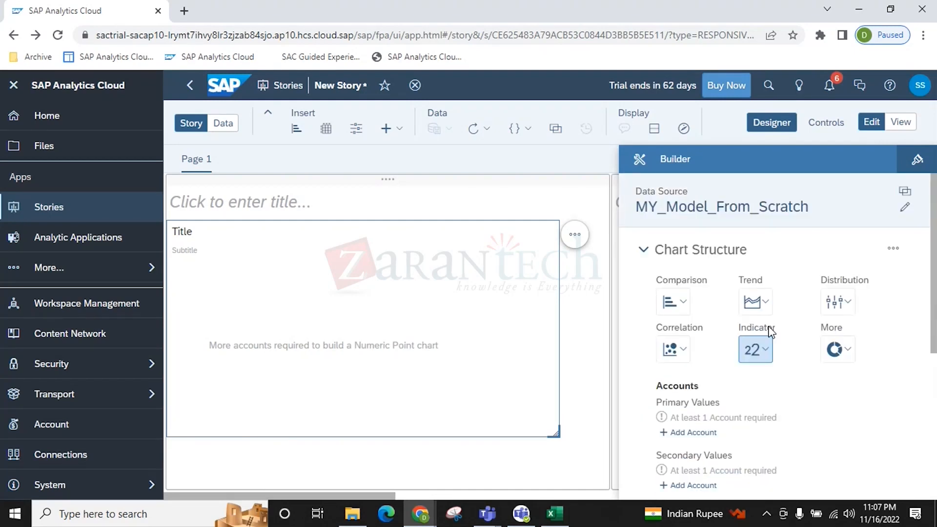
scroll(749, 427, "down", 3)
left_click(681, 295)
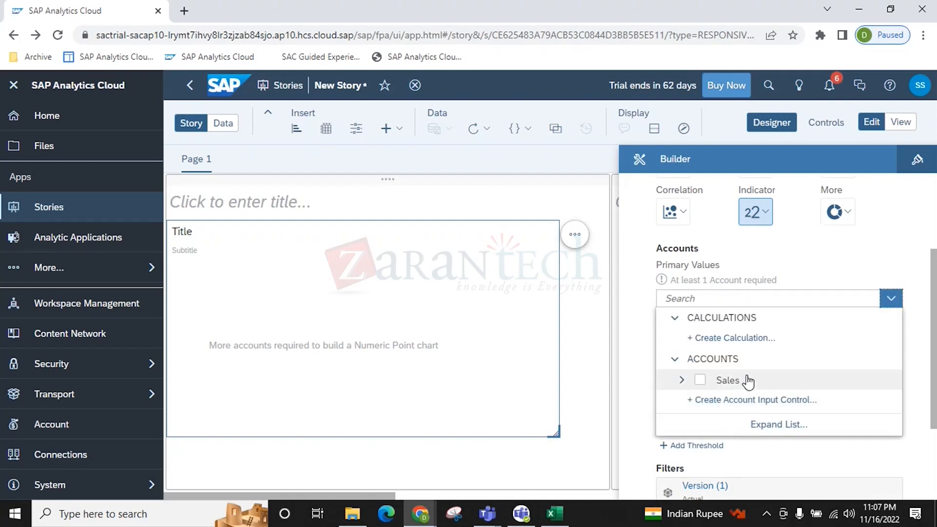
Set Sales > Gross Sales as the primary value and shrink the chart widget
left_click(682, 380)
left_click(708, 412)
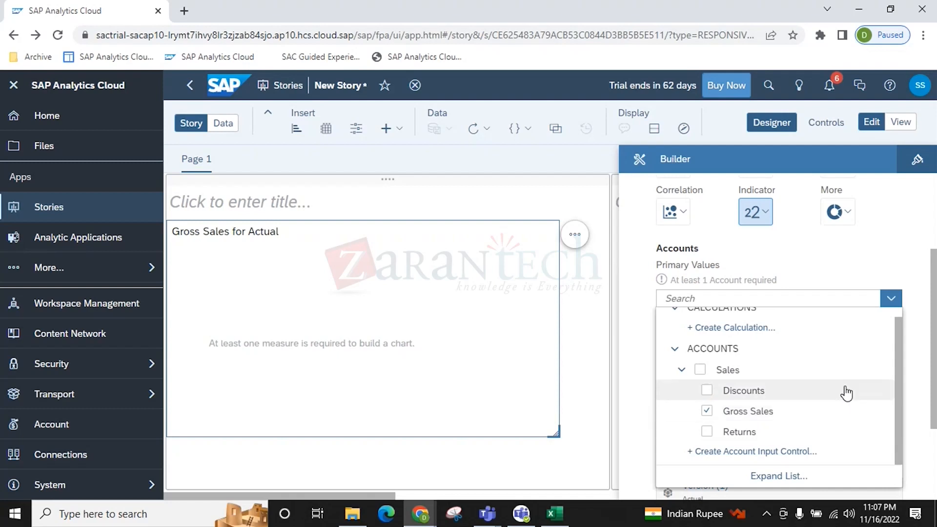
left_click(914, 367)
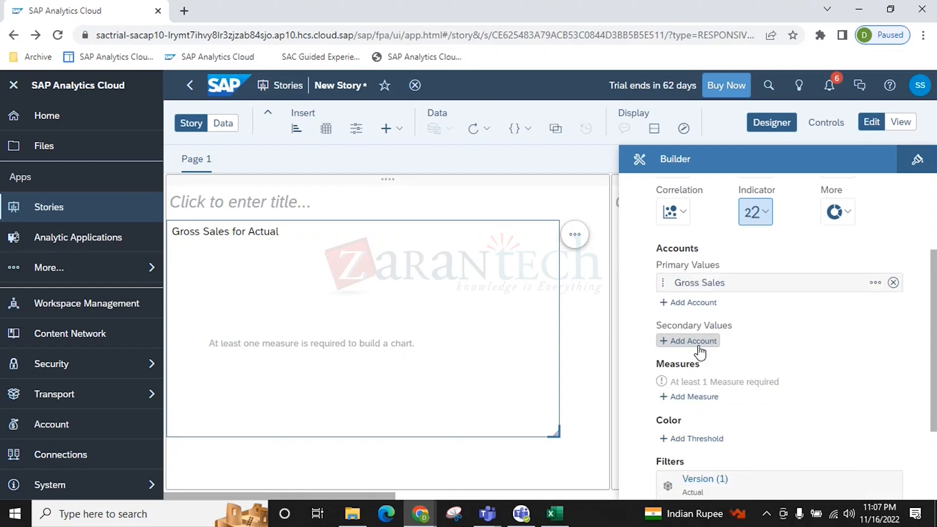
scroll(702, 347, "down", 3)
scroll(760, 412, "up", 6)
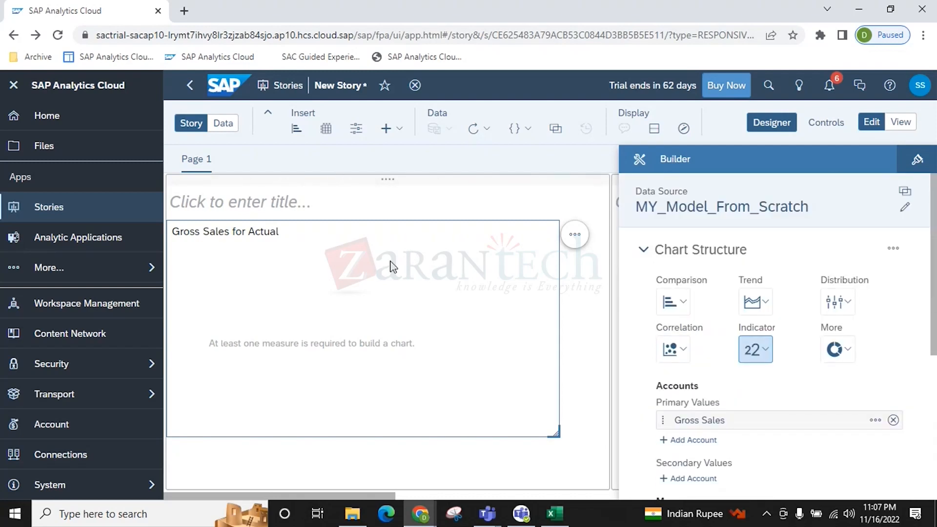
left_click_drag(557, 432, 534, 414)
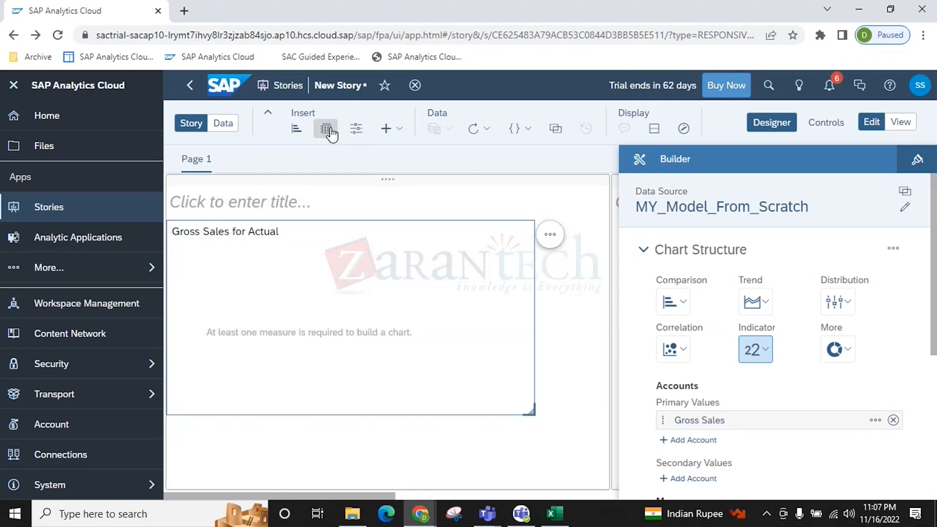
scroll(779, 333, "down", 4)
scroll(779, 333, "up", 3)
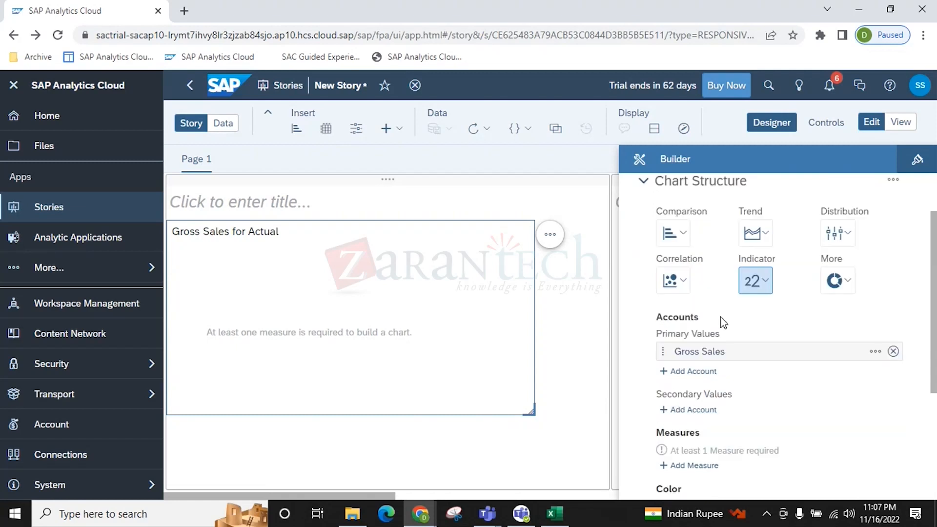
Add Sales > Returns as the secondary value of the Numeric Point chart
left_click(701, 412)
scroll(766, 415, "down", 2)
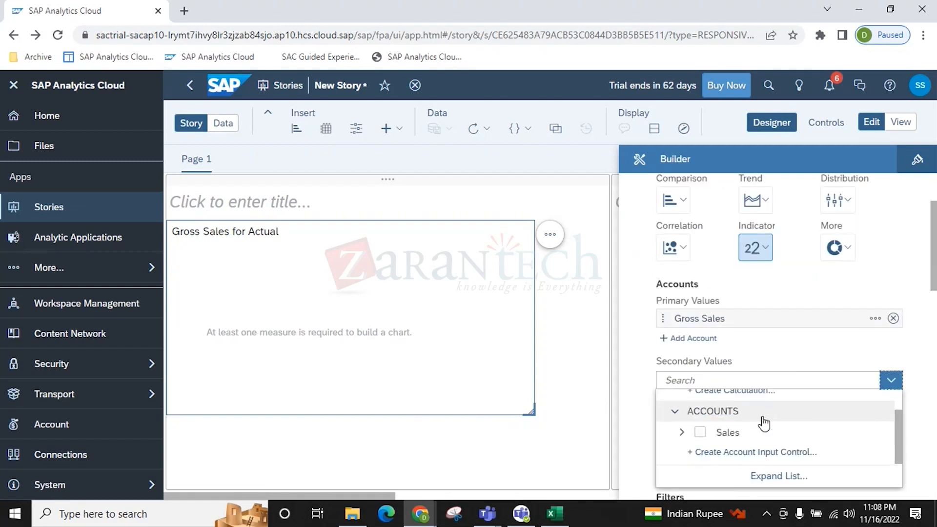
left_click(683, 434)
left_click(706, 440)
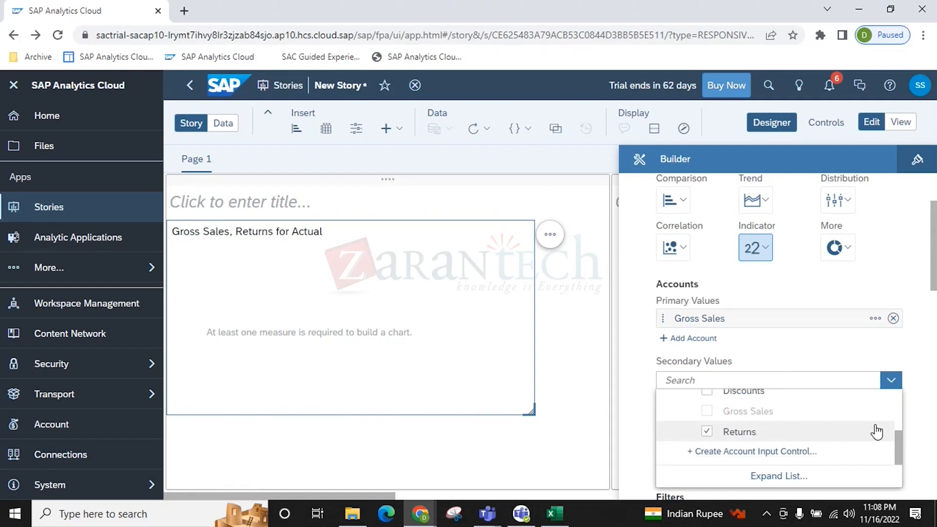
left_click(921, 415)
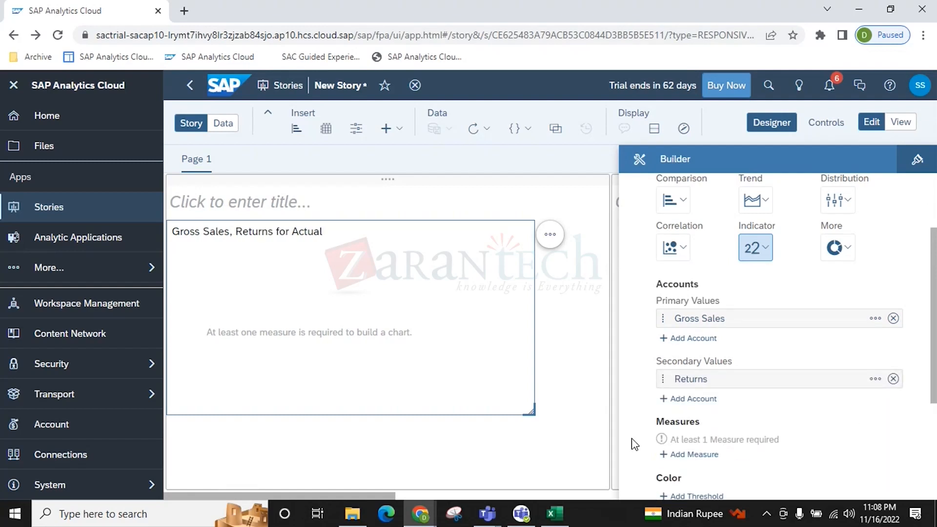
scroll(707, 408, "down", 3)
scroll(706, 401, "up", 5)
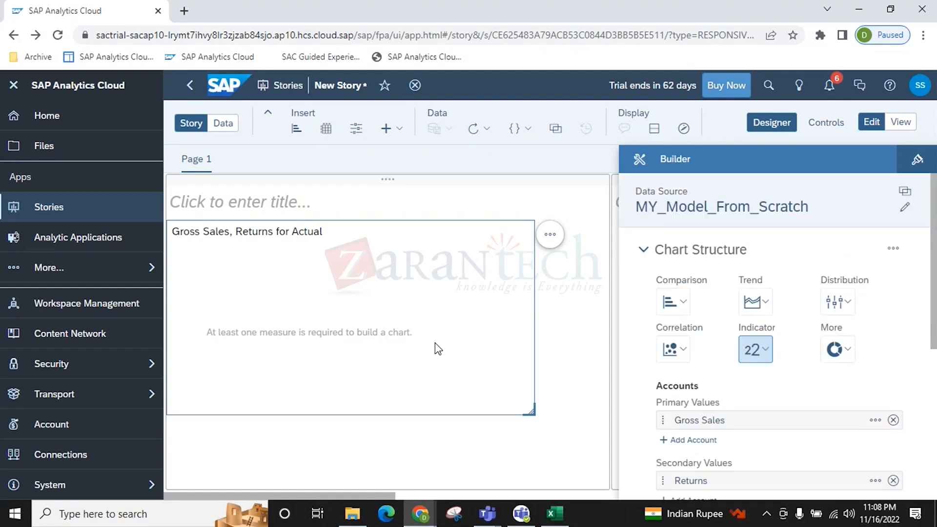
left_click(549, 242)
Discard the story, review MY_Model_From_Scratch in the Modeler, then go to Stories
left_click(53, 122)
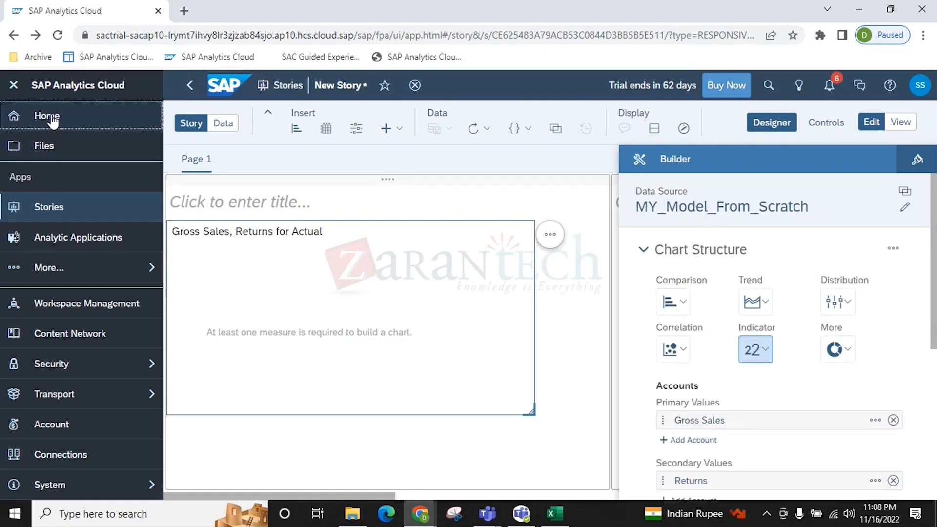
left_click(561, 317)
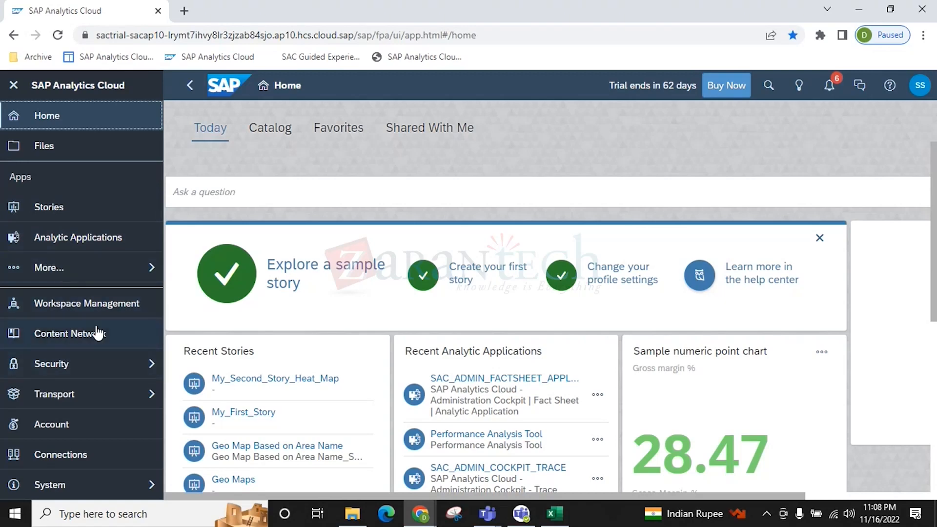
left_click(88, 269)
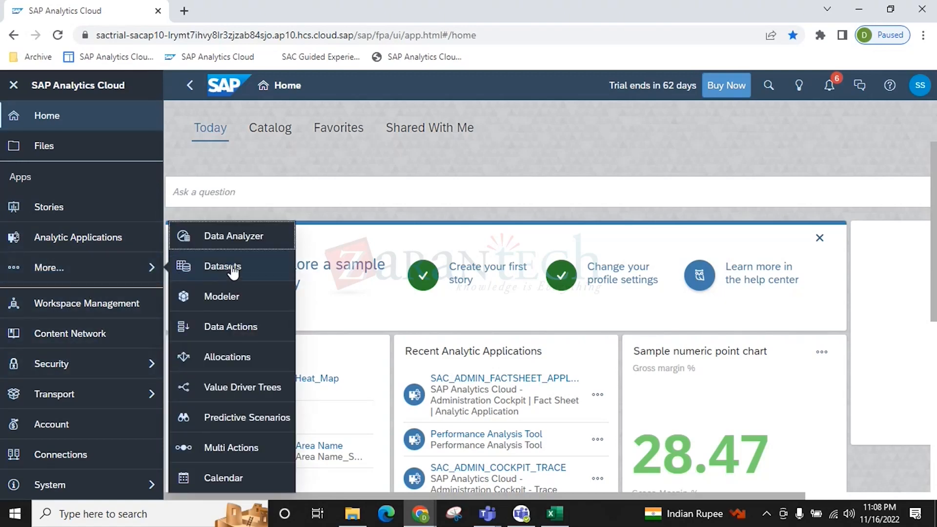
left_click(236, 304)
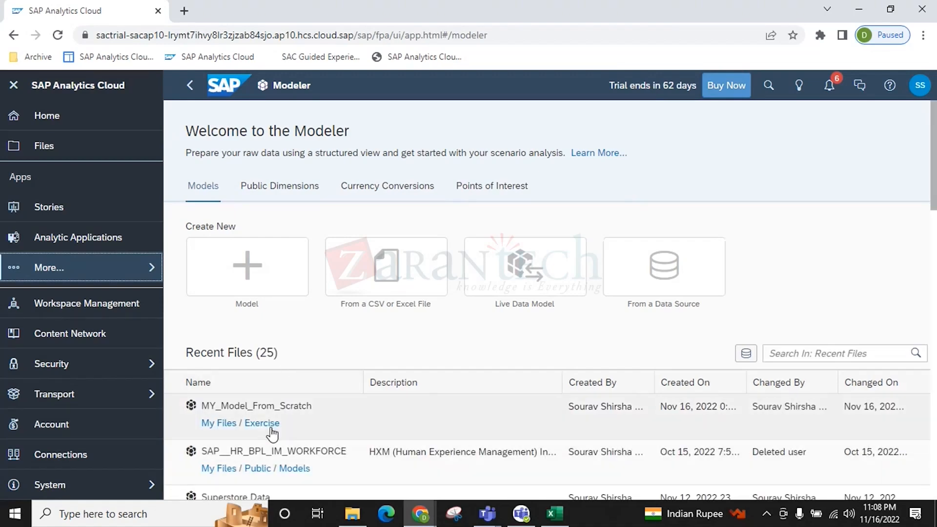
left_click(255, 424)
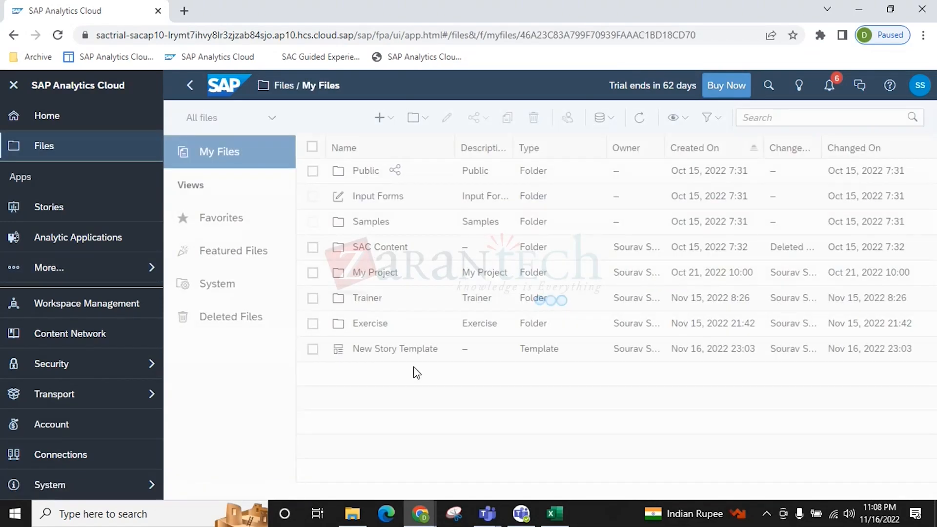
left_click(373, 298)
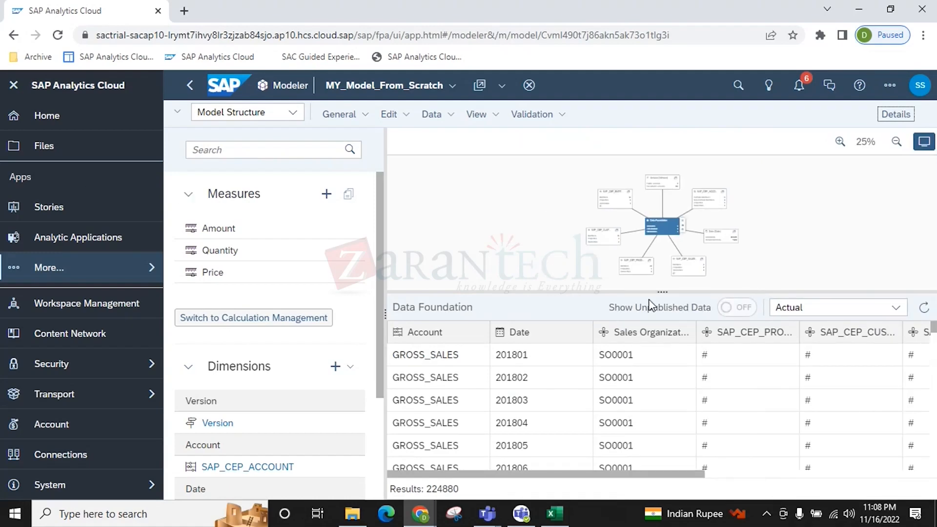
left_click(47, 209)
Create a new Responsive story in Optimized Design Experience
left_click(279, 252)
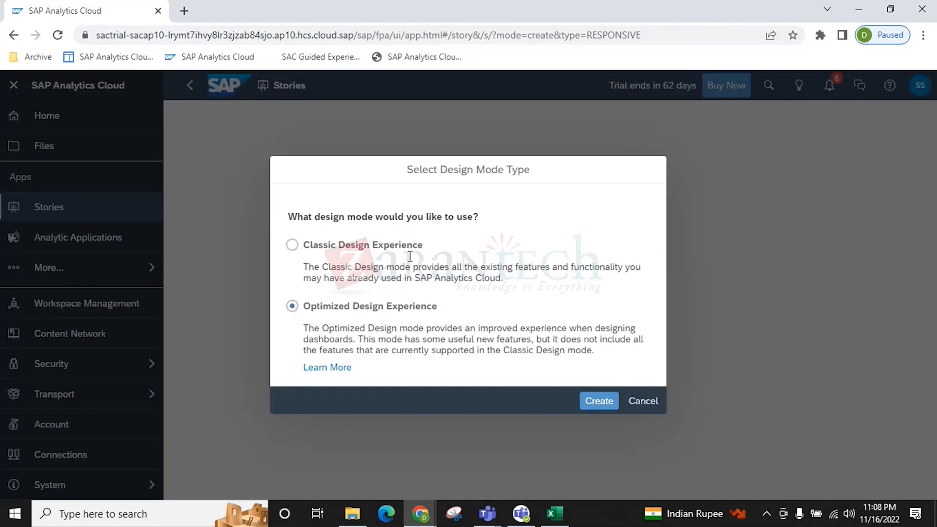
left_click(592, 402)
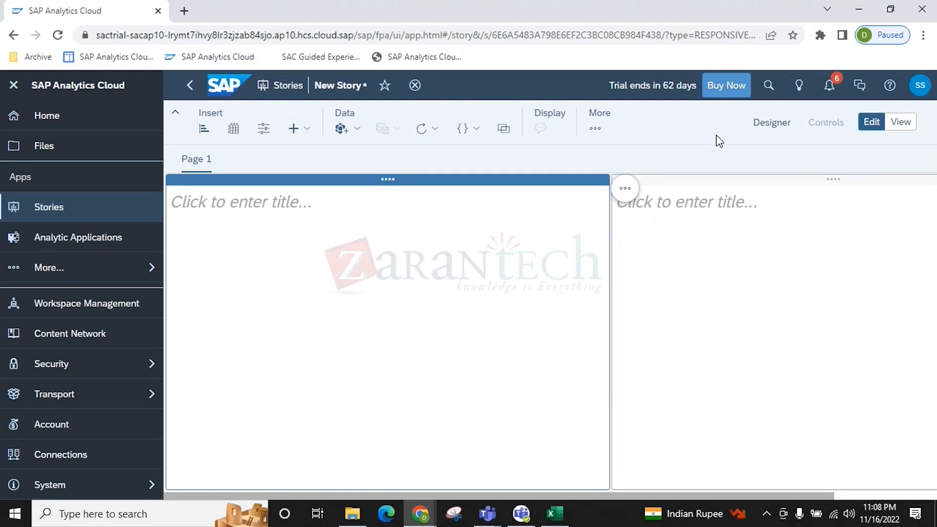
left_click(760, 124)
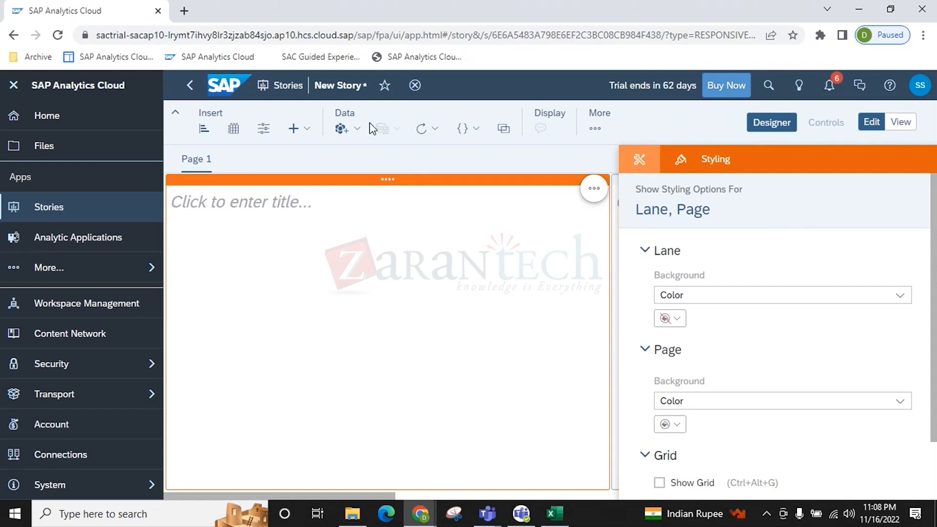
Add data from the existing model Exercise > MY_Model_From_Scratch
left_click(341, 128)
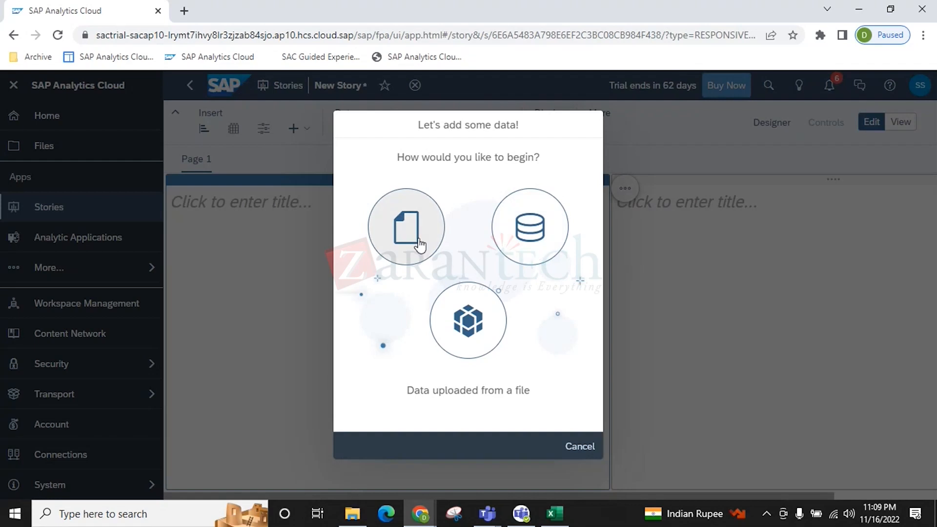
left_click(470, 317)
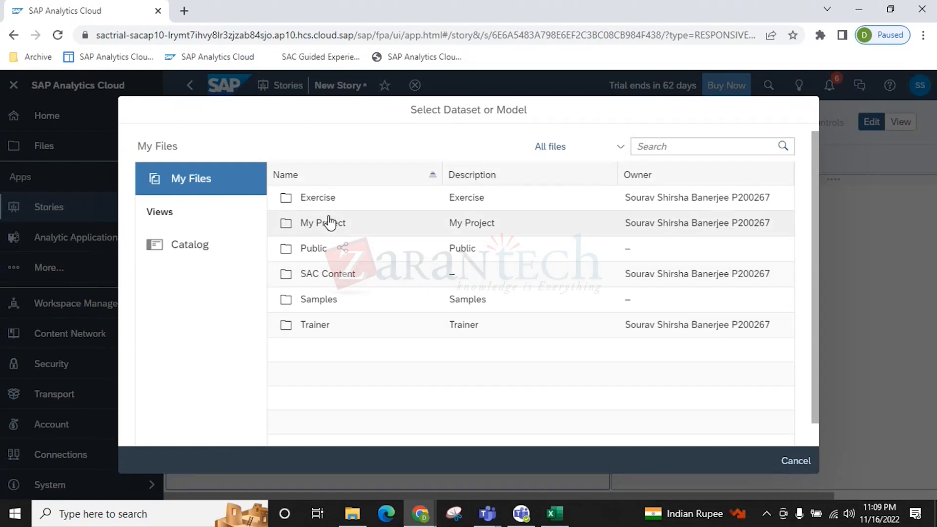
left_click(325, 200)
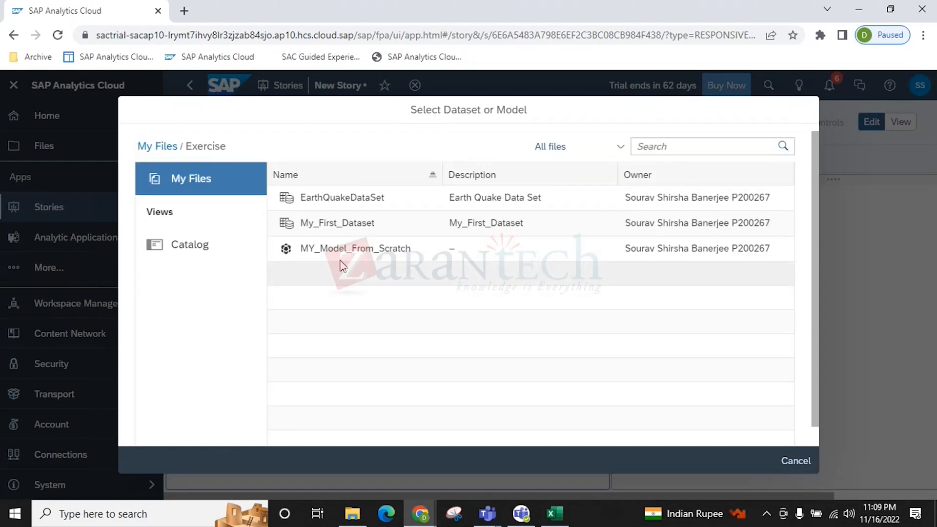
left_click(345, 249)
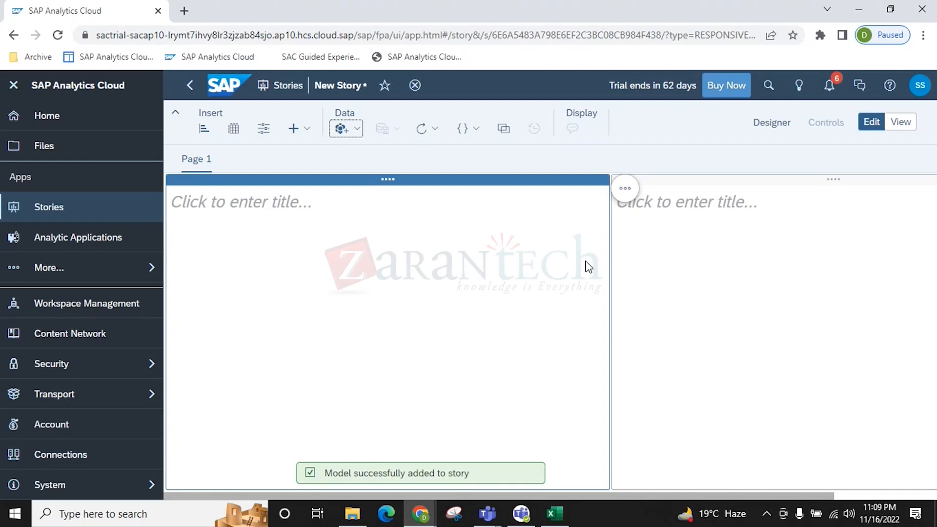
Insert a chart and switch its type to Numeric Point
left_click(766, 123)
left_click(295, 128)
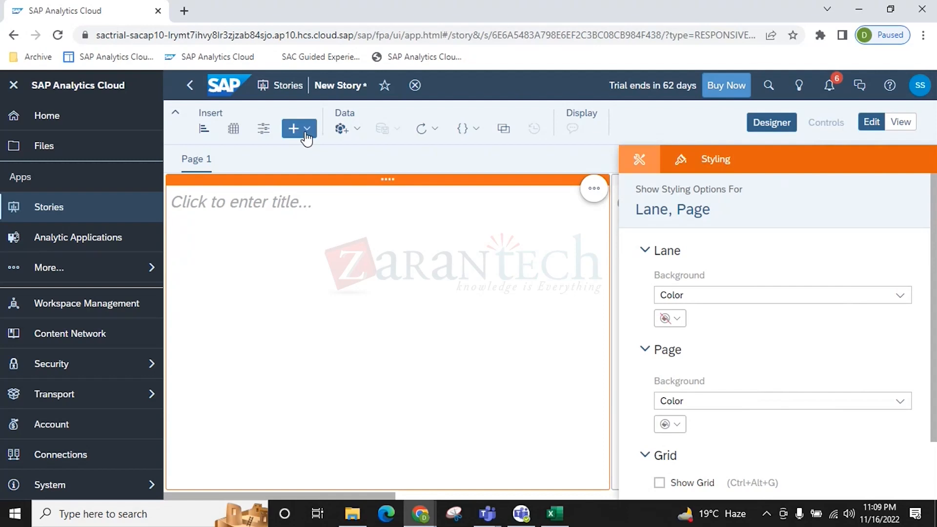
left_click(204, 129)
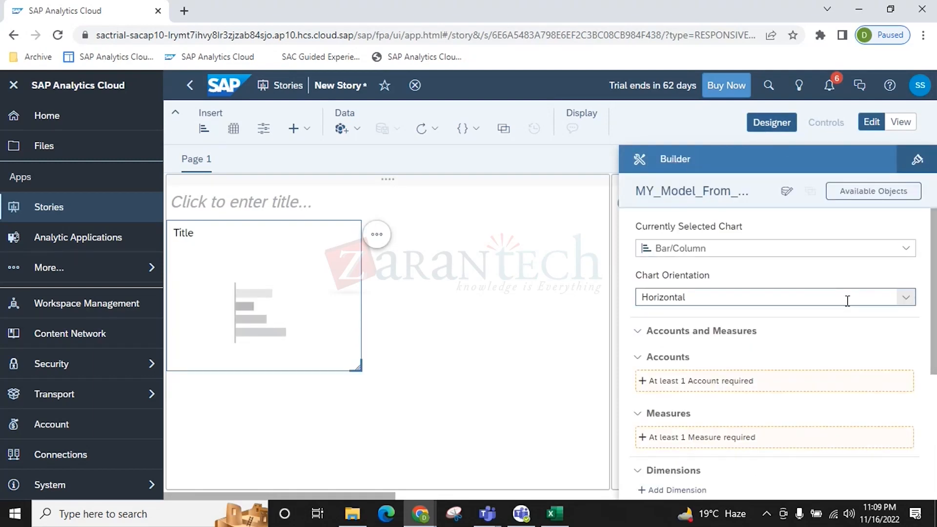
left_click(887, 254)
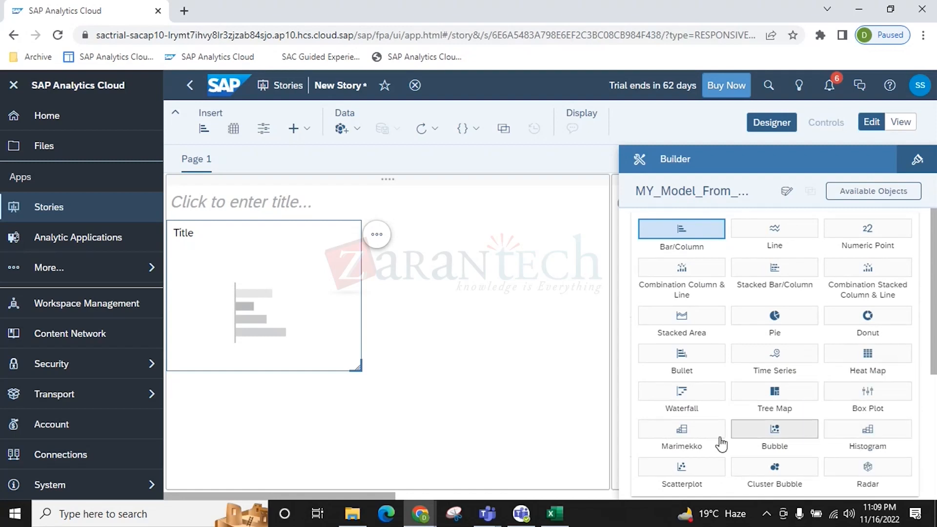
left_click(880, 235)
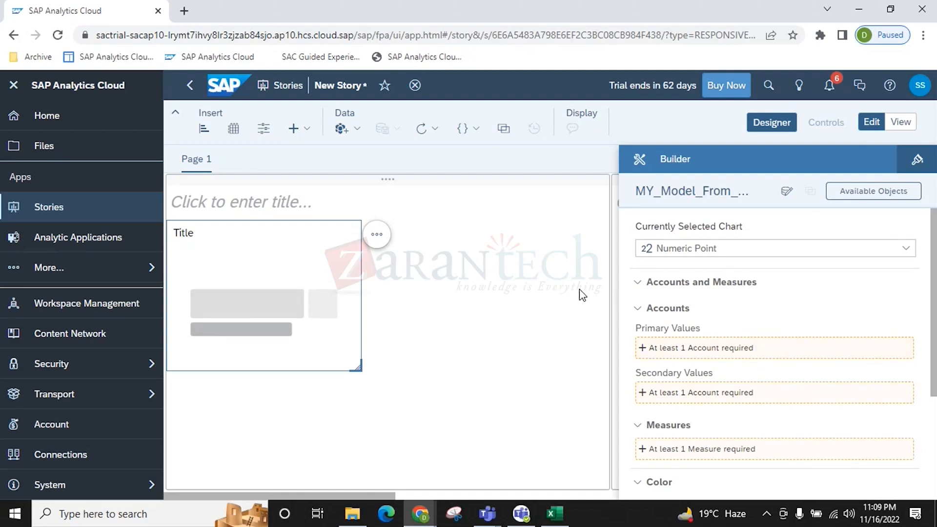
Add Sales and Returns as primary values, after trying Discounts and Gross Sales
left_click(647, 350)
left_click(664, 365)
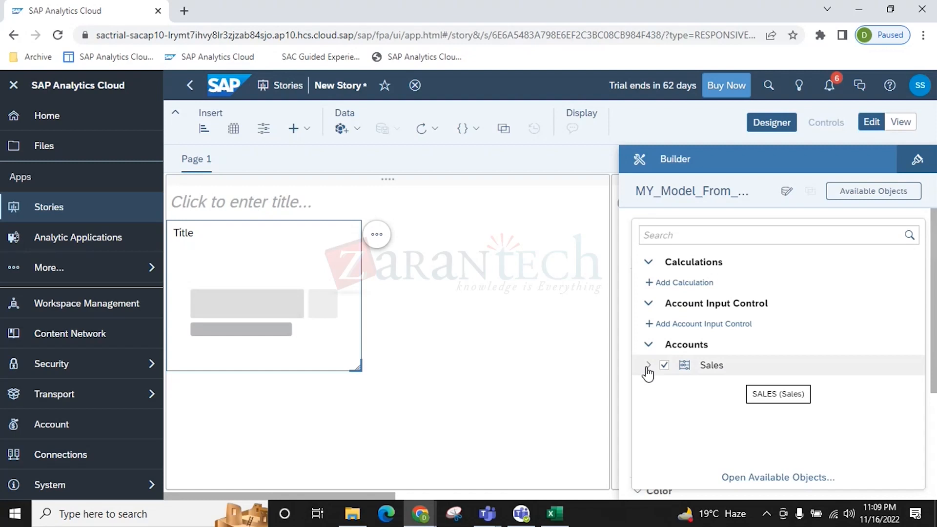
left_click(648, 366)
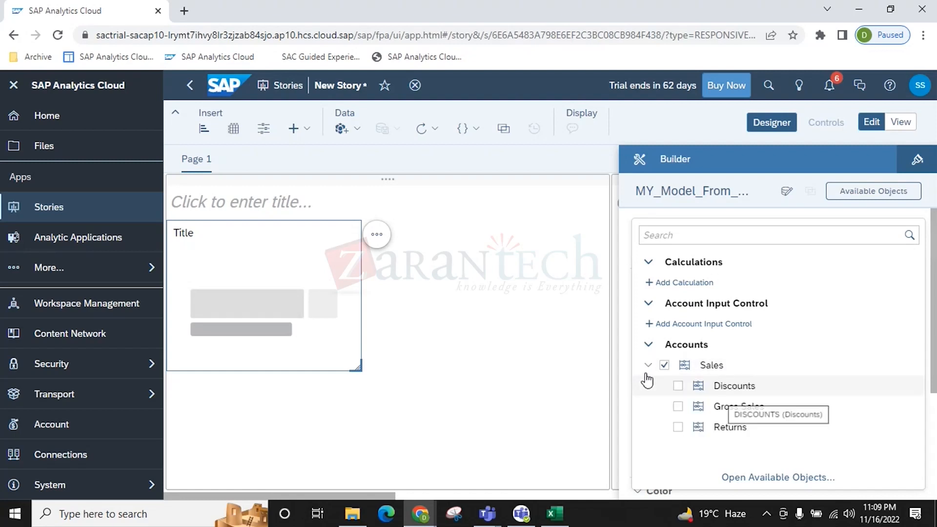
left_click(677, 385)
left_click(678, 407)
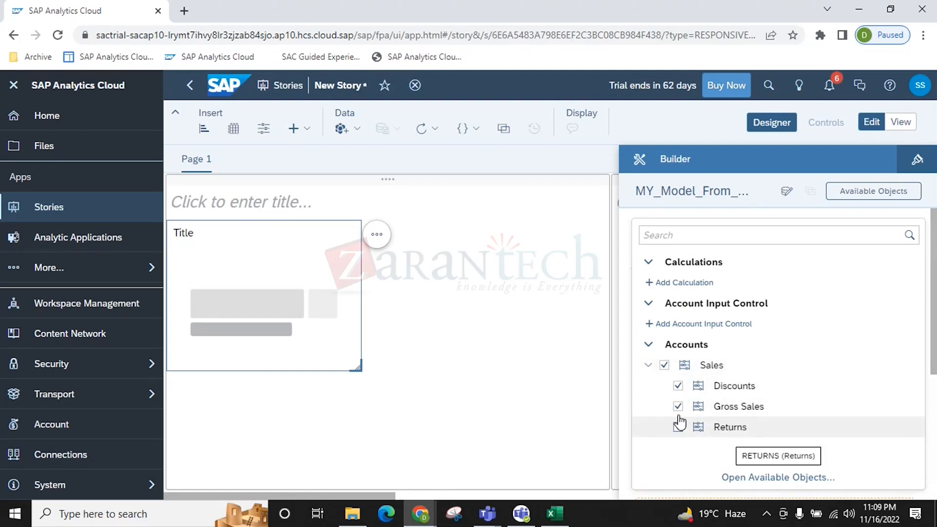
left_click(679, 408)
left_click(678, 387)
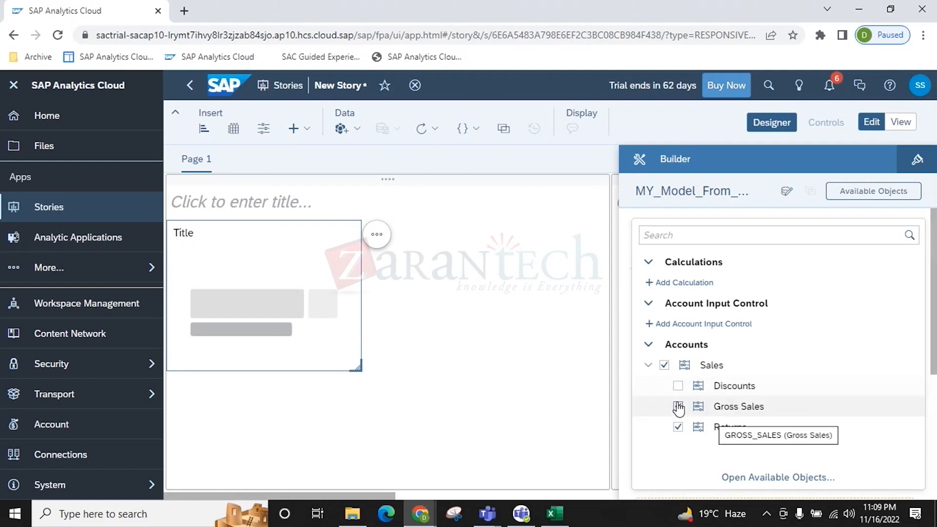
left_click(679, 428)
left_click(414, 328)
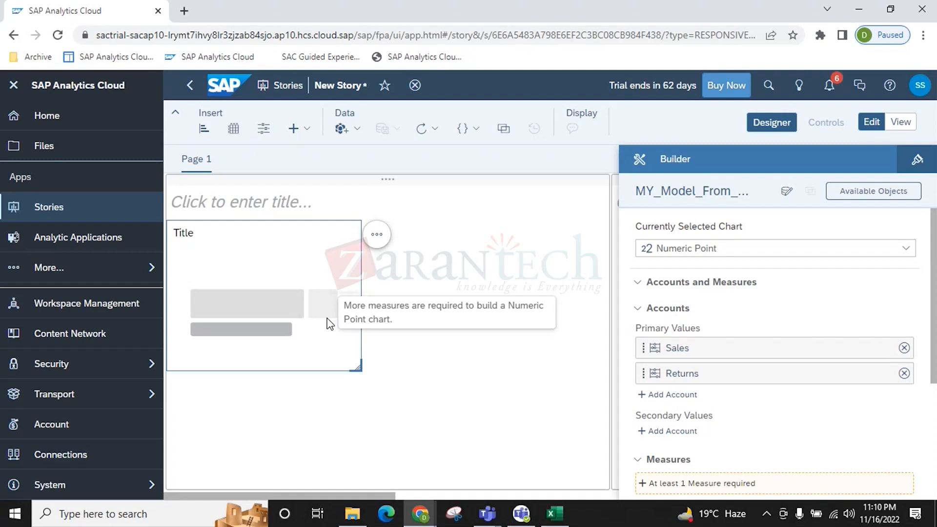
Remove Sales and Returns from the primary values and head back to Home
left_click(904, 348)
left_click(904, 348)
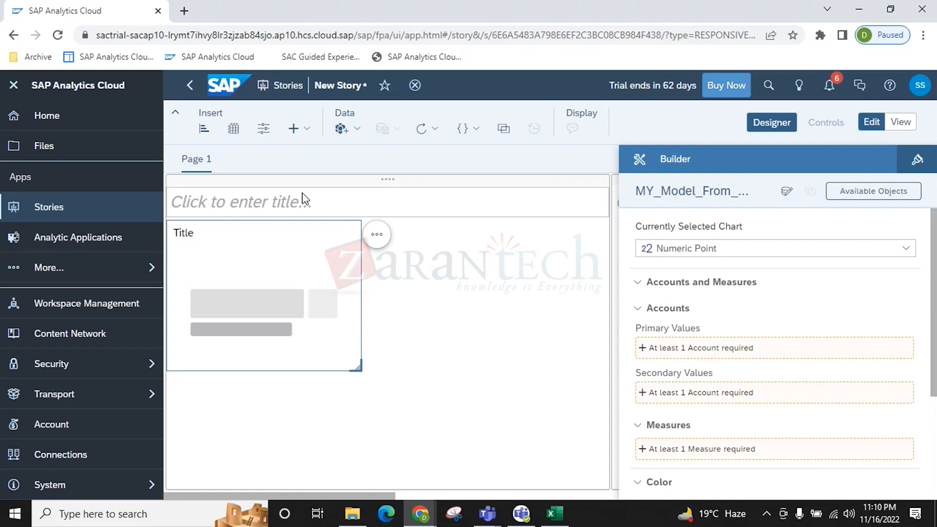
left_click(46, 119)
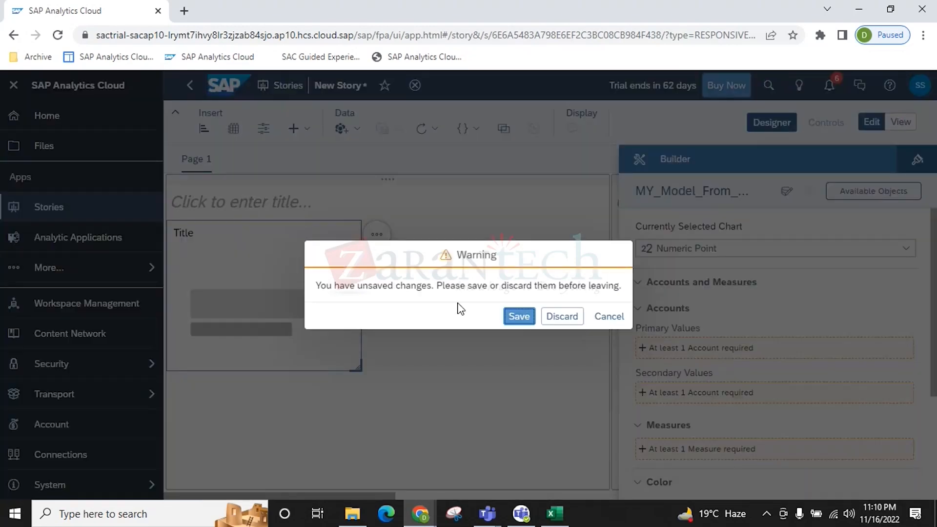
Discard the changes and create a new Responsive story in Classic Design Experience
left_click(561, 316)
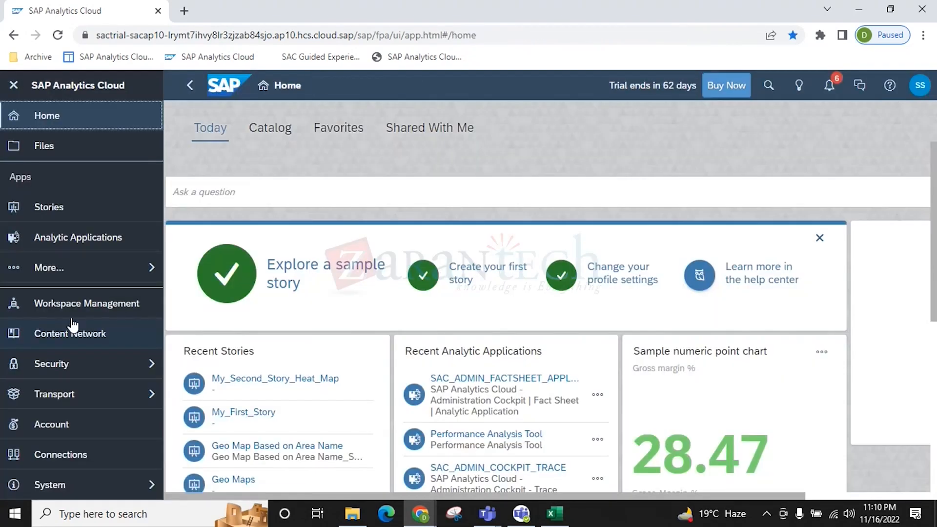
left_click(47, 215)
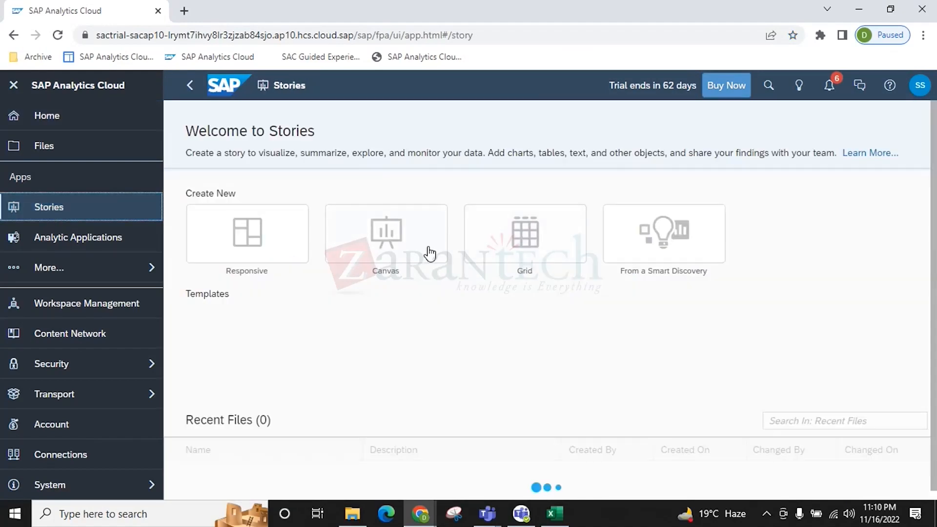
left_click(271, 246)
left_click(345, 250)
left_click(591, 402)
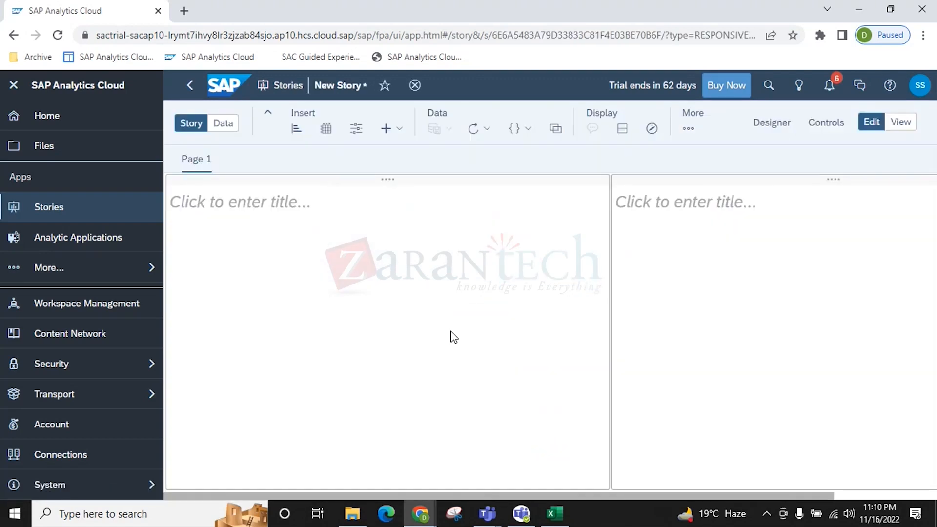
Insert a chart based on My Project > My First Model
left_click(297, 128)
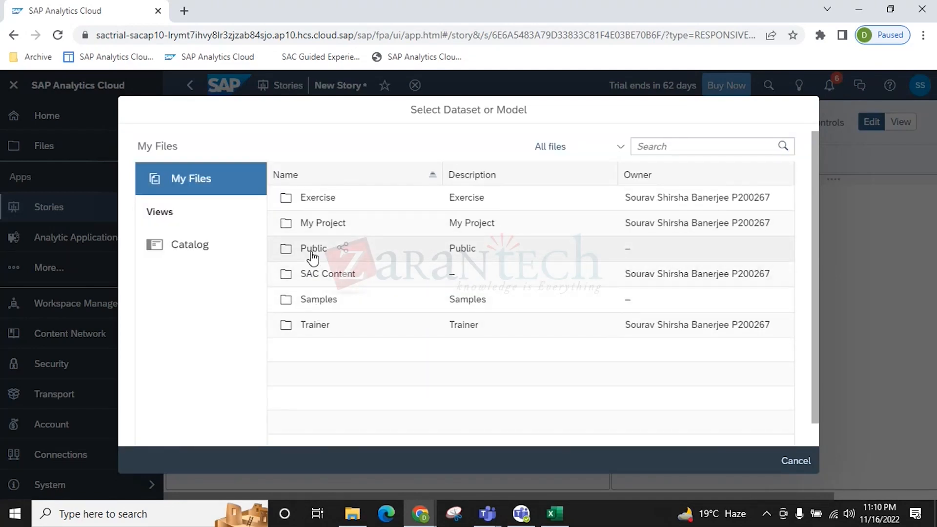
left_click(323, 225)
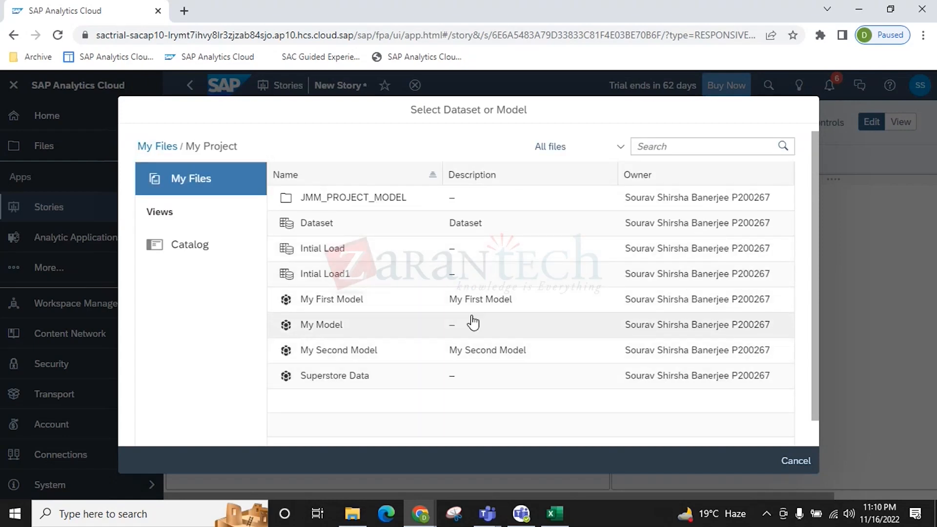
left_click(344, 301)
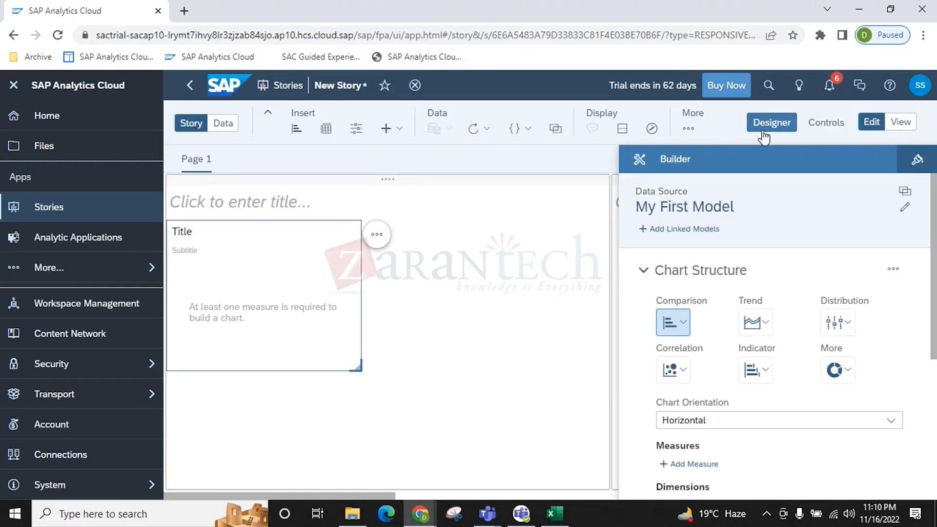
Make the chart a Numeric Point indicator with Profit as its primary value
scroll(800, 275, "down", 3)
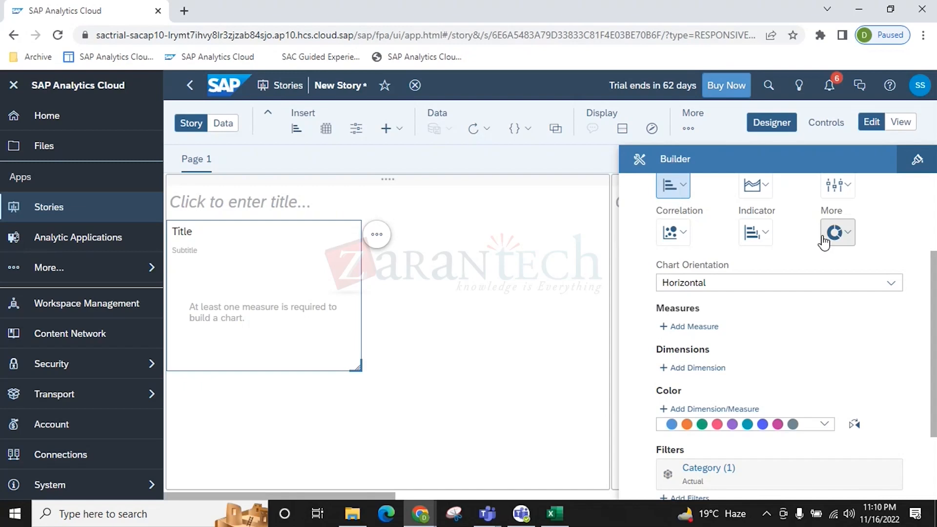
left_click(765, 239)
left_click(775, 283)
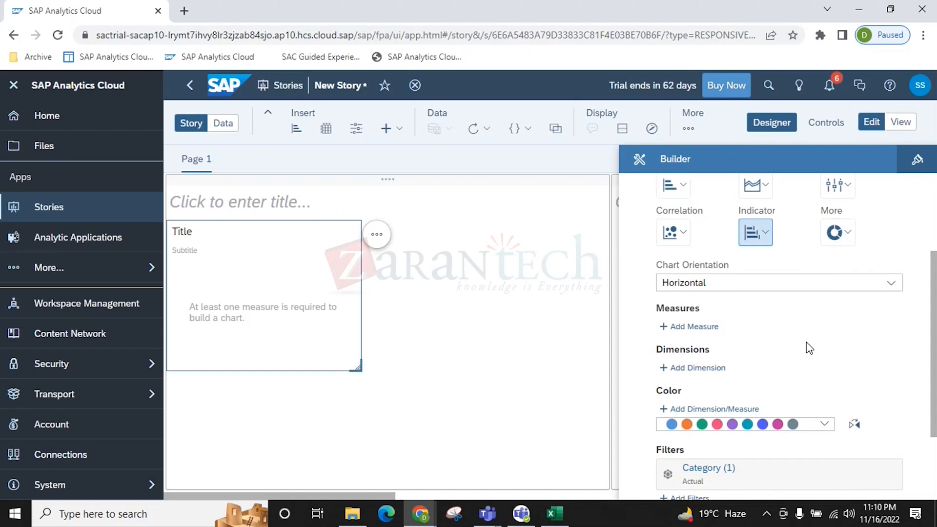
left_click(697, 317)
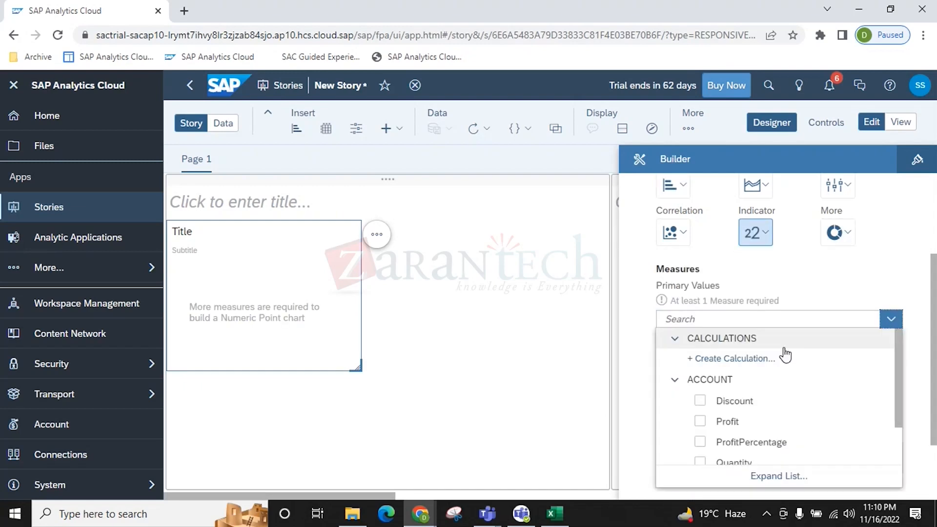
left_click(700, 421)
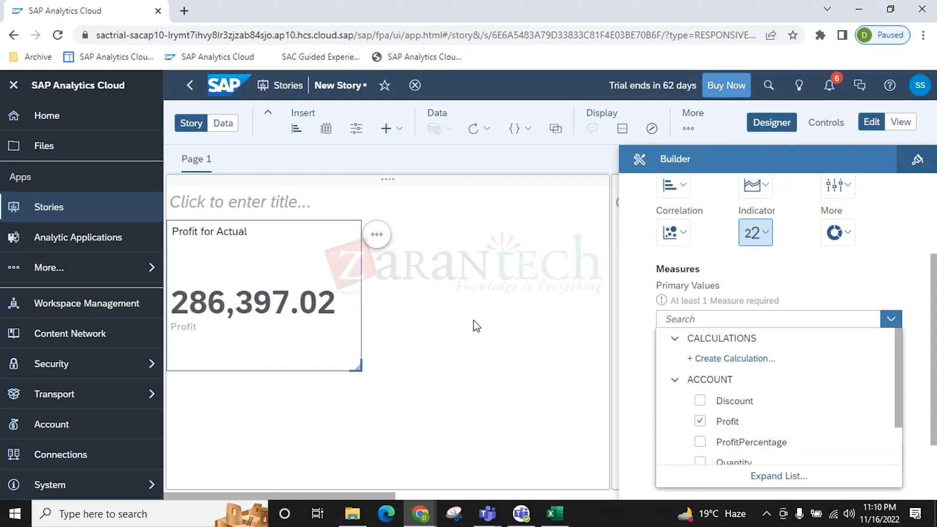
left_click(560, 375)
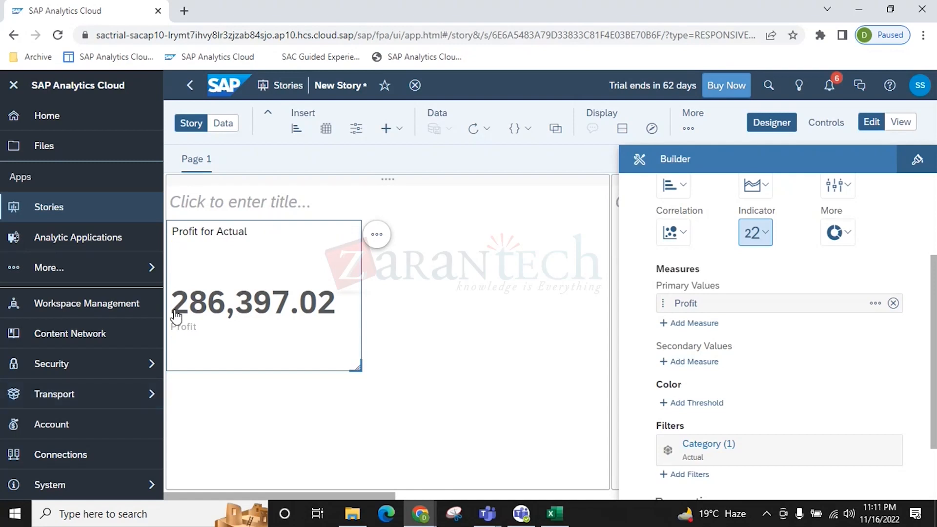
Check the Profit tile's options, reselect the tile, and insert a second chart
left_click(377, 235)
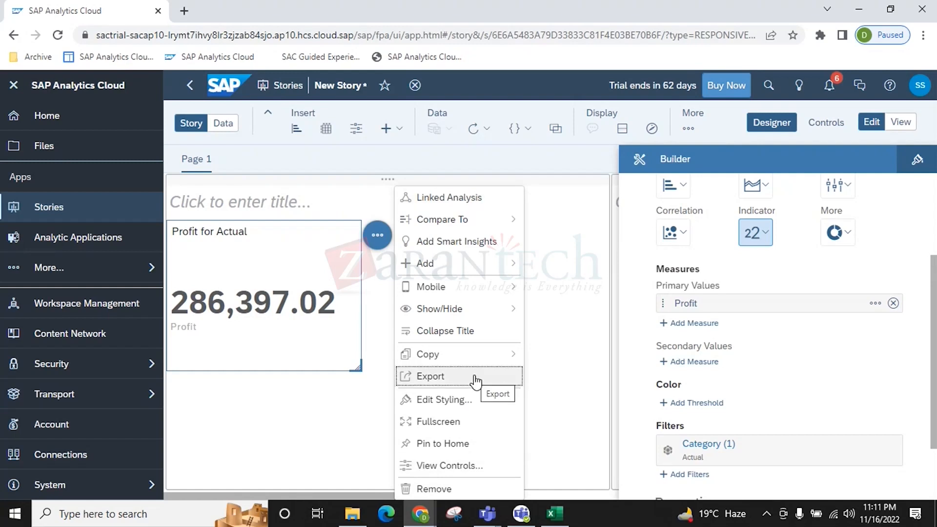
left_click(551, 359)
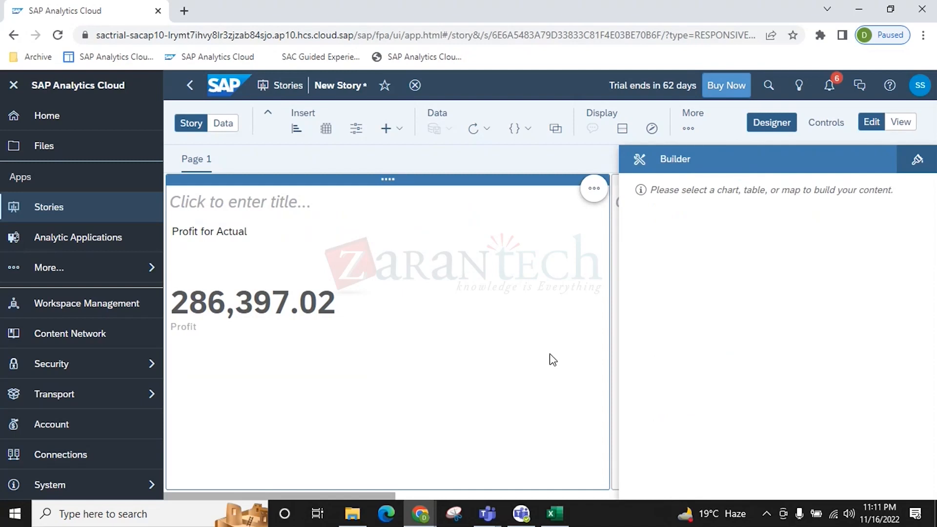
left_click(234, 324)
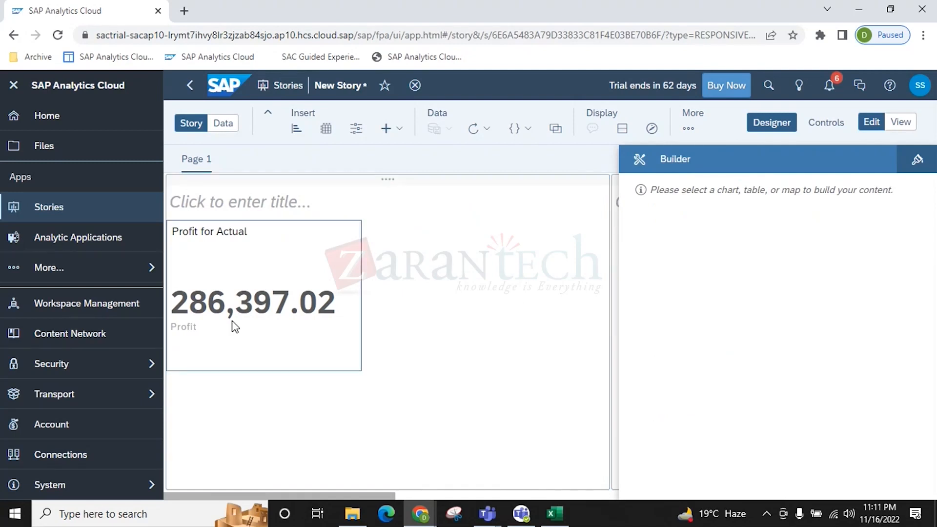
left_click(297, 129)
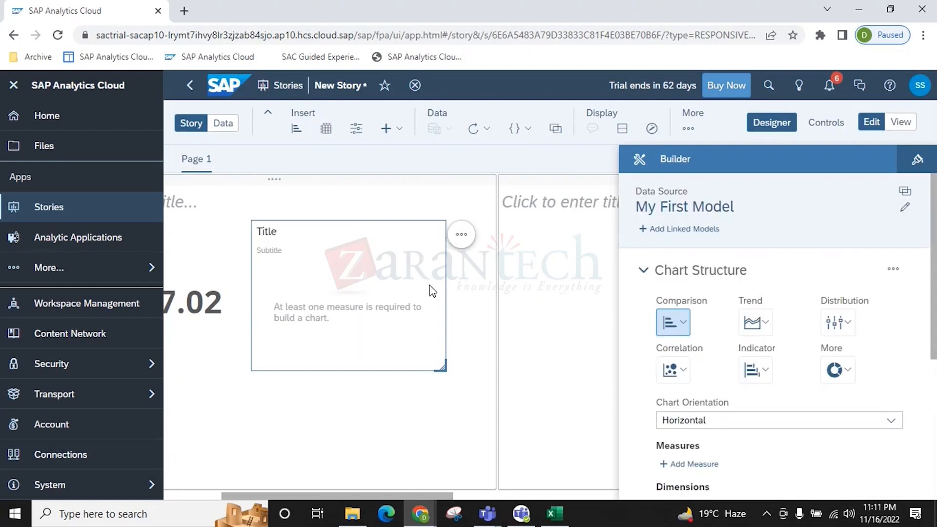
Keep the new chart as bar/column and plot Profit as its measure
left_click(678, 324)
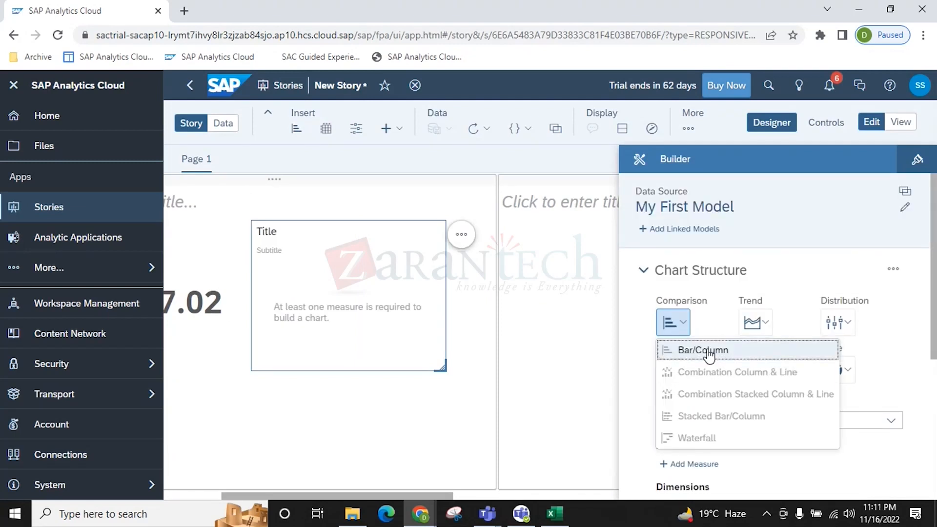
left_click(692, 351)
scroll(721, 396, "down", 5)
scroll(781, 396, "up", 4)
scroll(690, 424, "down", 2)
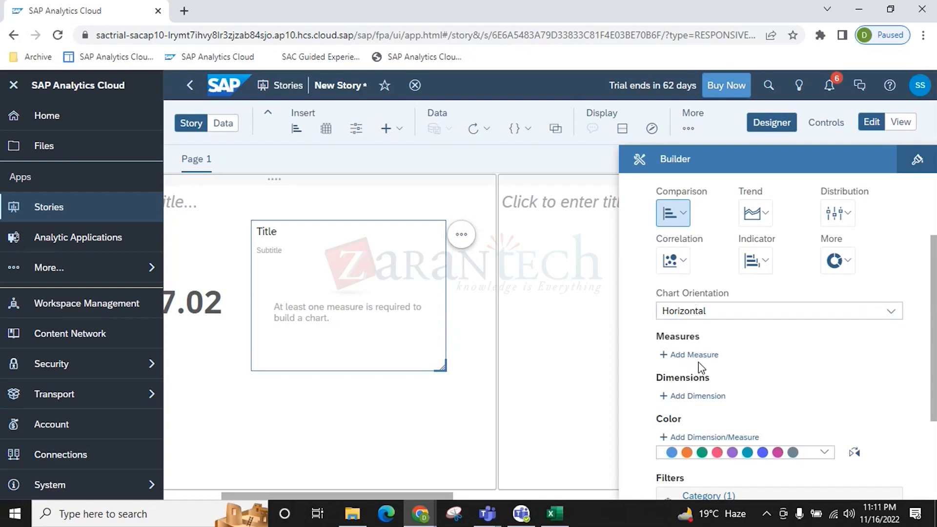
left_click(695, 355)
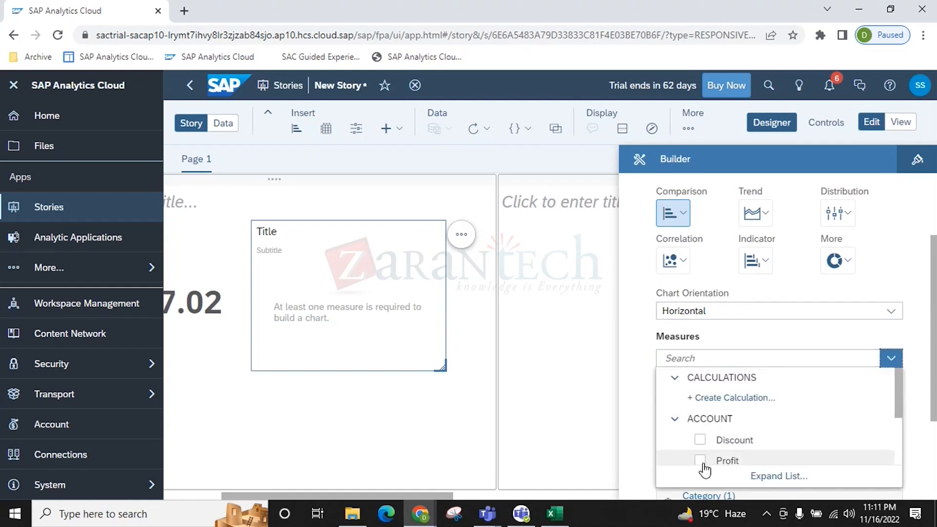
left_click(699, 460)
left_click(642, 432)
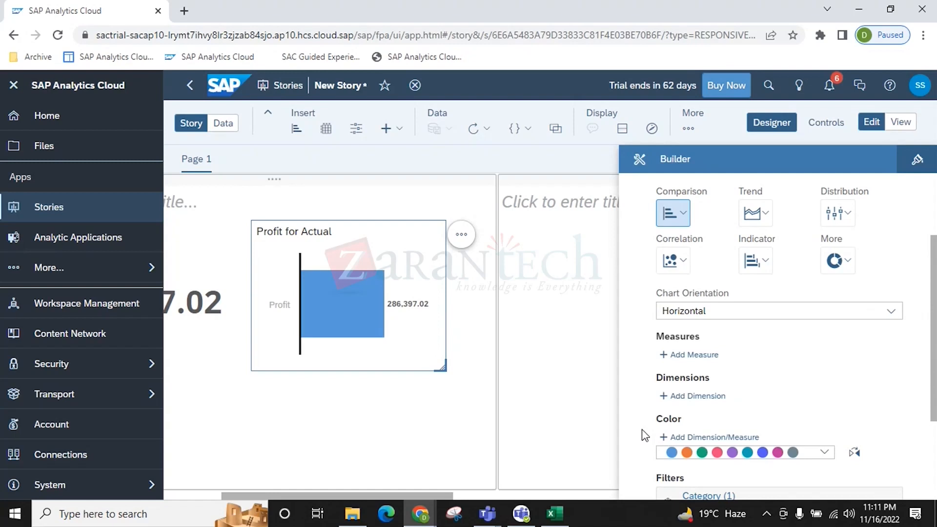
scroll(642, 429, "down", 1)
Add Customer Name as the bar chart's dimension, then reselect the Profit numeric tile
left_click(702, 352)
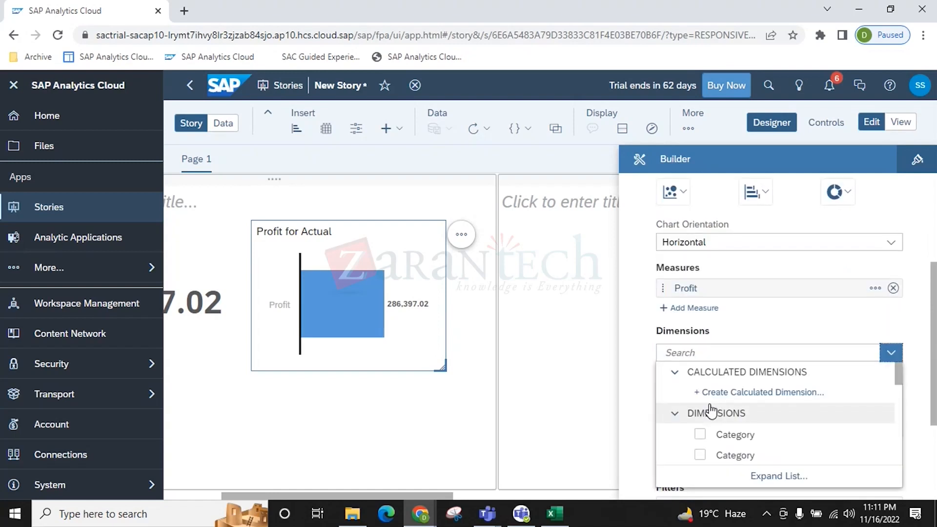
scroll(713, 459, "down", 3)
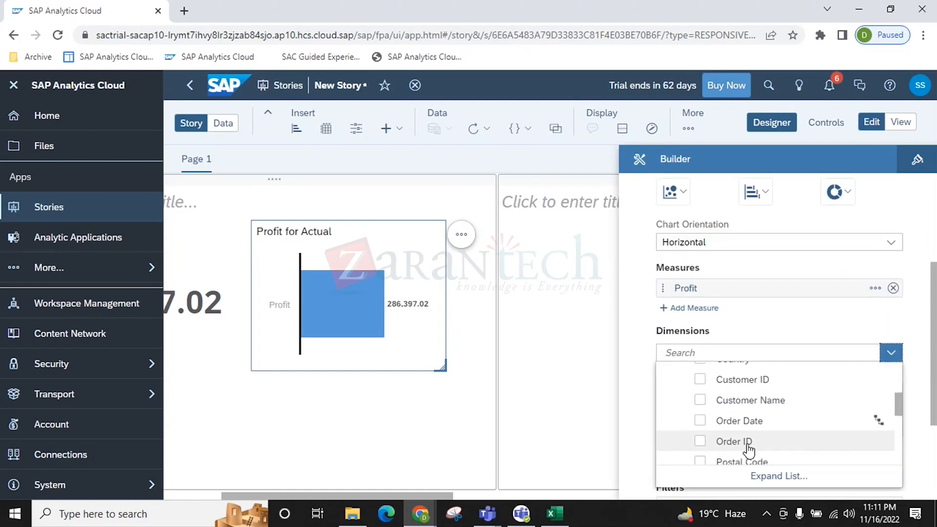
scroll(748, 449, "down", 4)
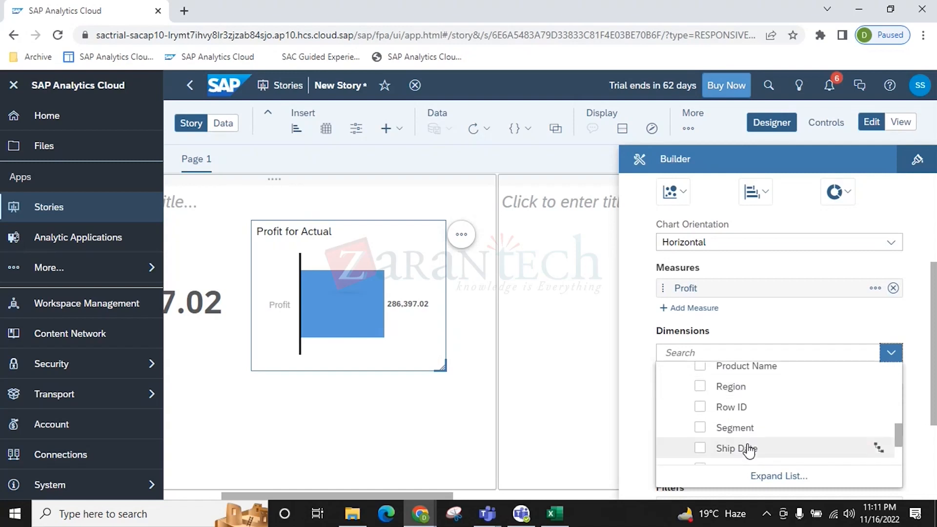
scroll(748, 449, "down", 2)
scroll(742, 446, "up", 3)
scroll(740, 446, "up", 4)
scroll(741, 447, "up", 2)
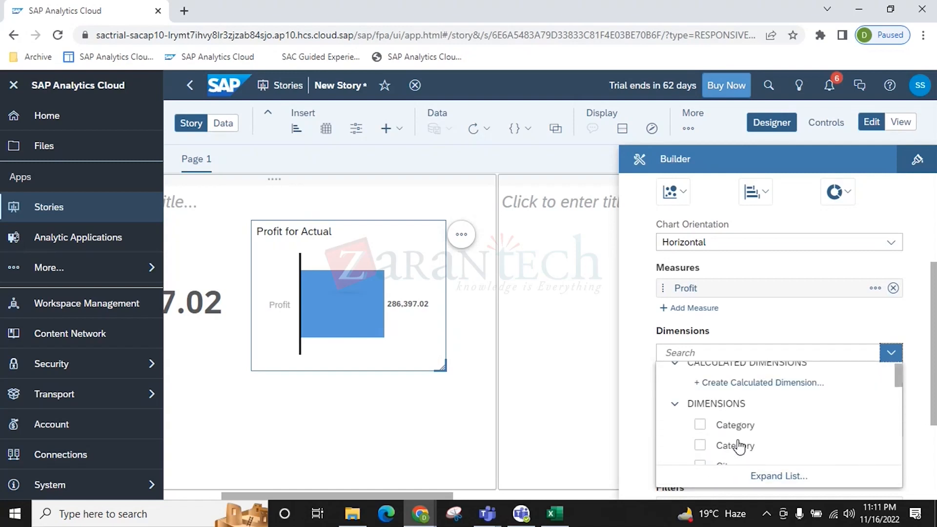
scroll(740, 445, "down", 3)
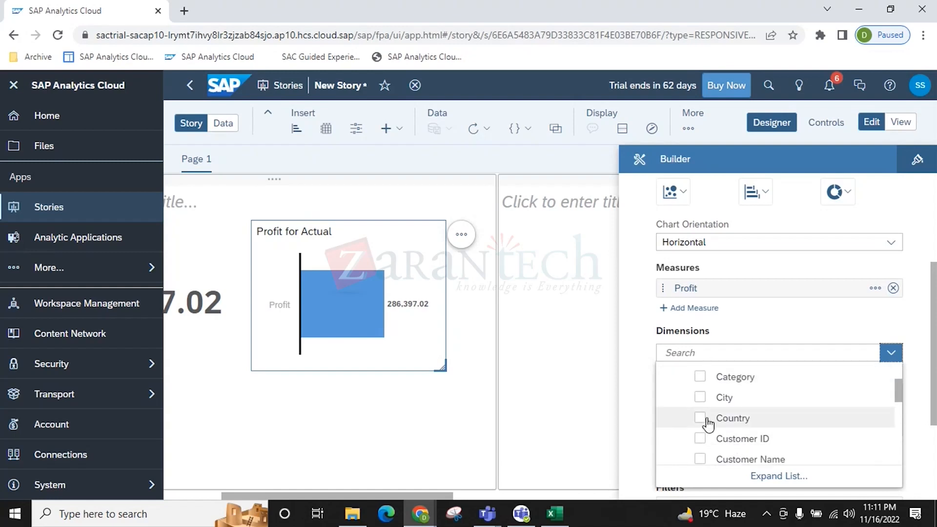
scroll(732, 446, "down", 2)
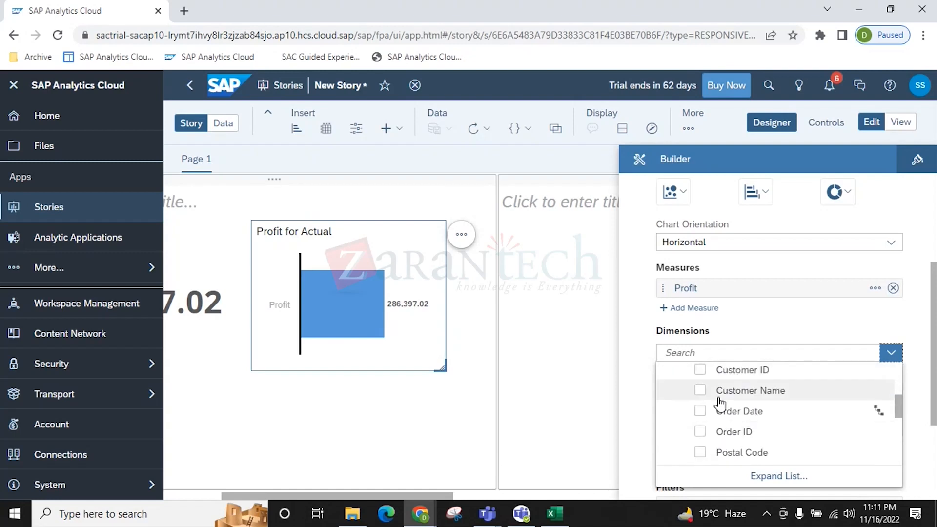
left_click(702, 390)
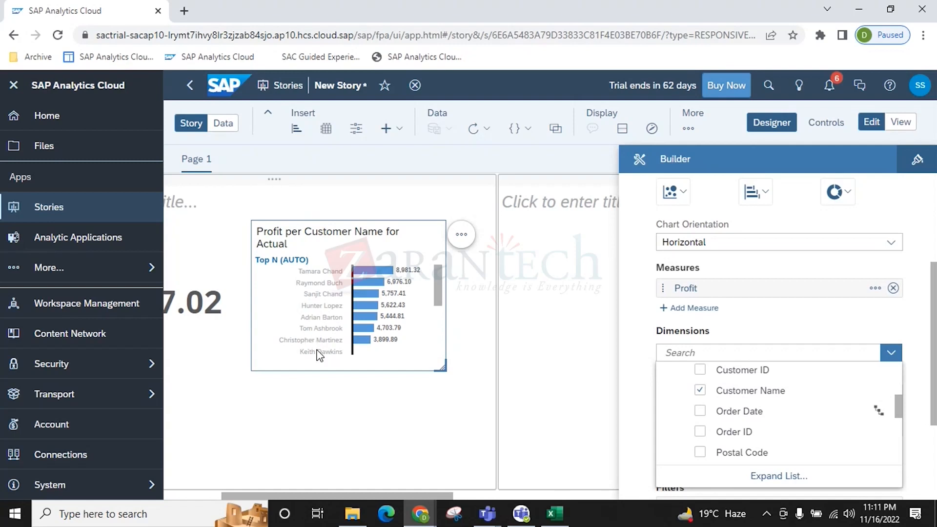
left_click(900, 306)
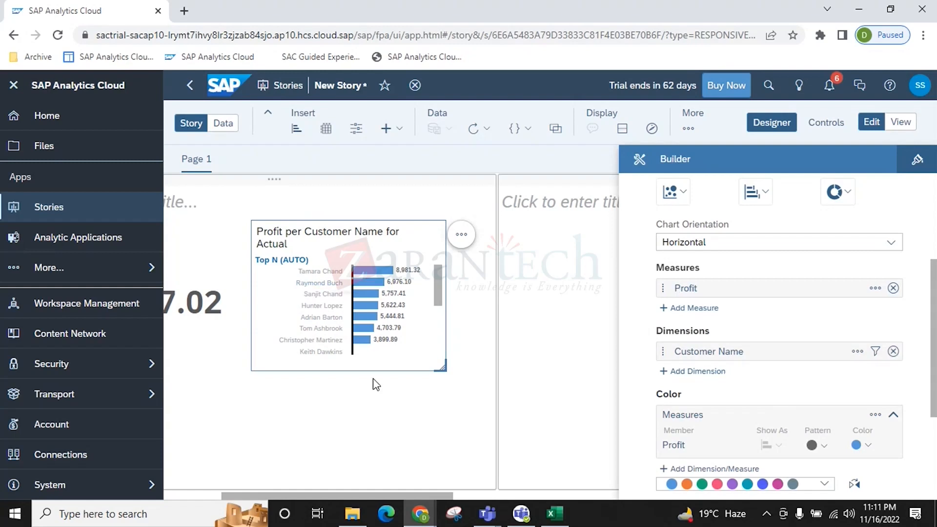
scroll(785, 401, "down", 4)
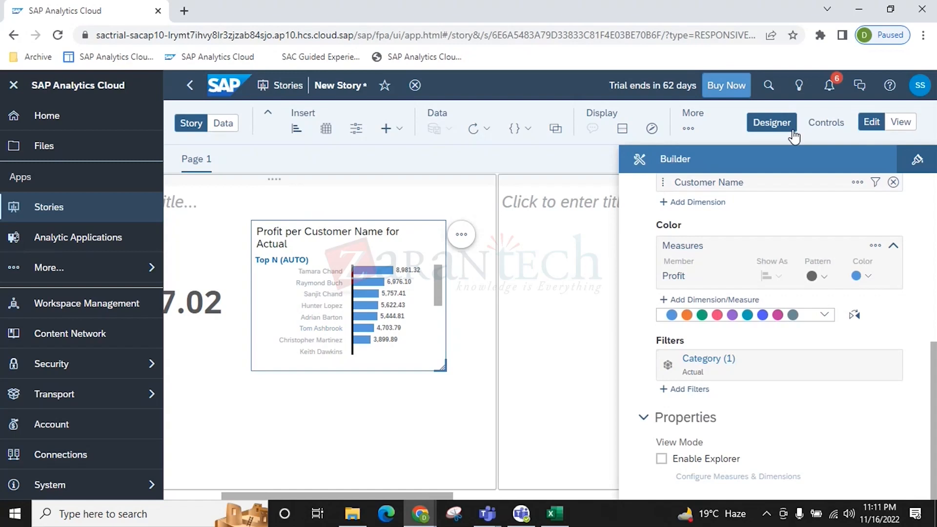
left_click(215, 323)
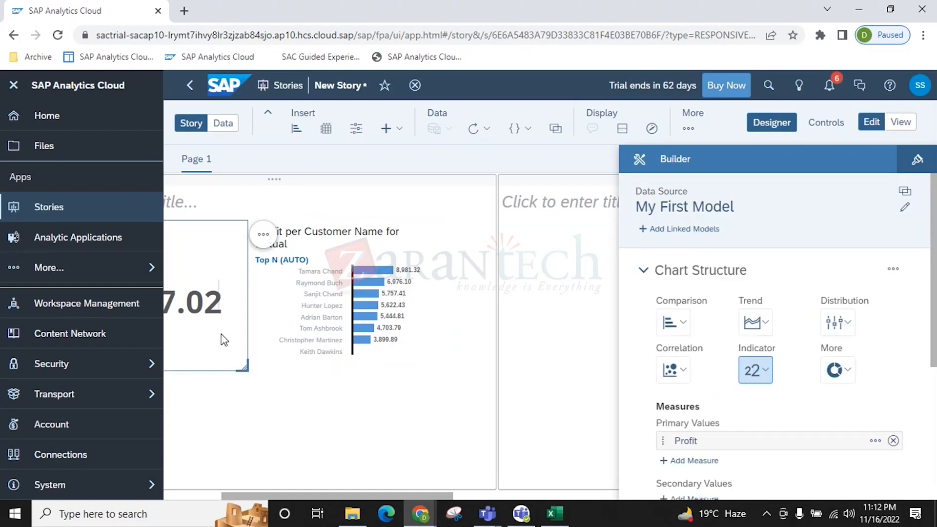
Switch the selected Profit tile's side panel to its Styling options
scroll(746, 405, "down", 3)
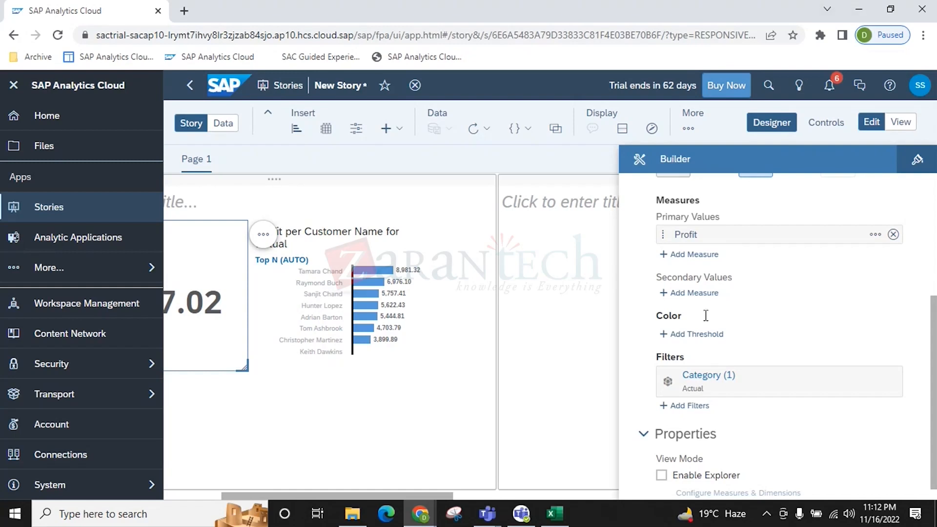
mouse_move(420, 513)
left_click(915, 160)
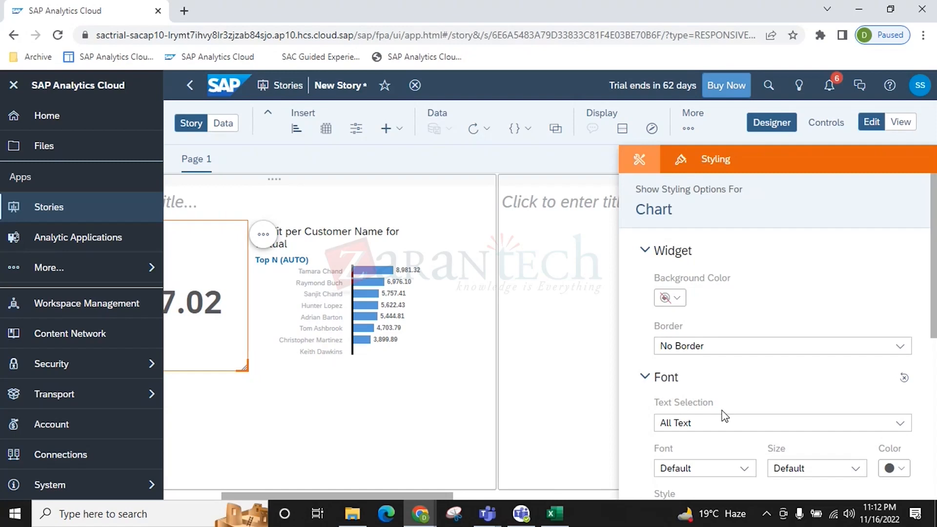
Reselect the Profit numeric tile and give it an orange background
scroll(735, 445, "down", 5)
left_click(406, 348)
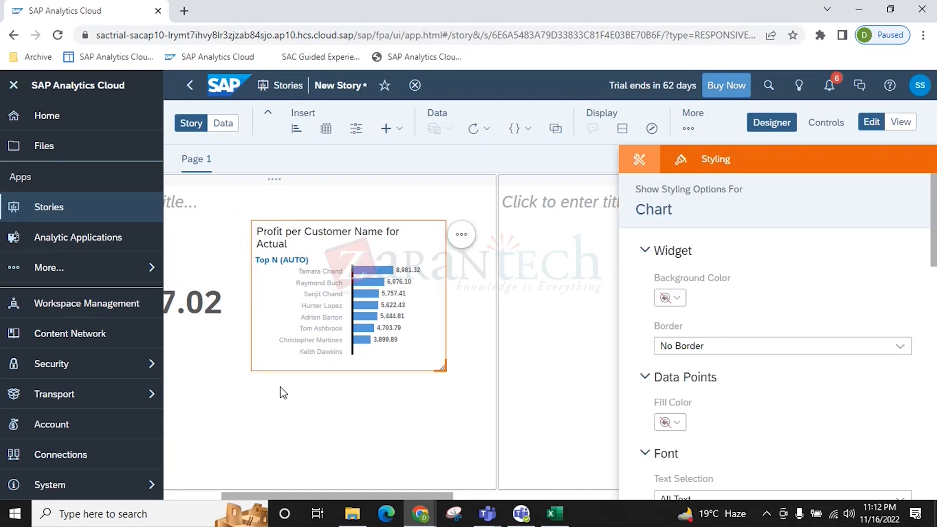
left_click(211, 324)
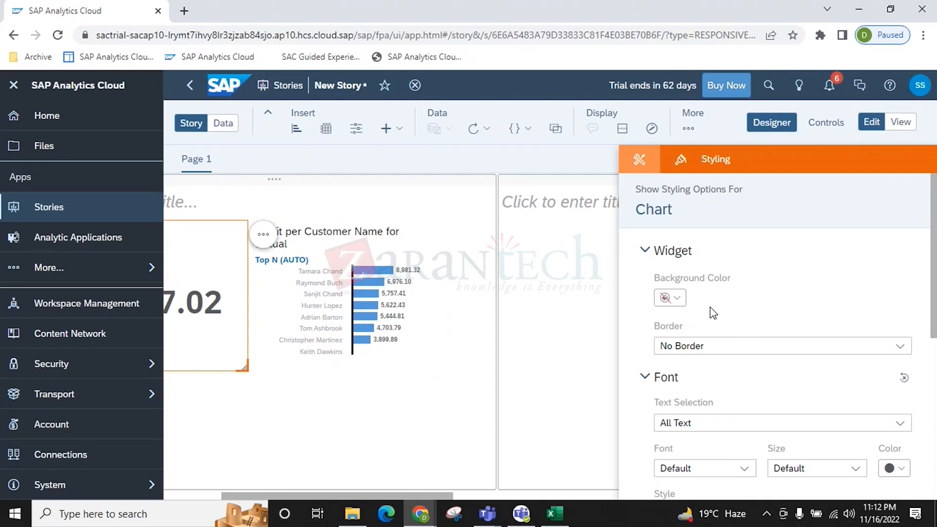
left_click(674, 298)
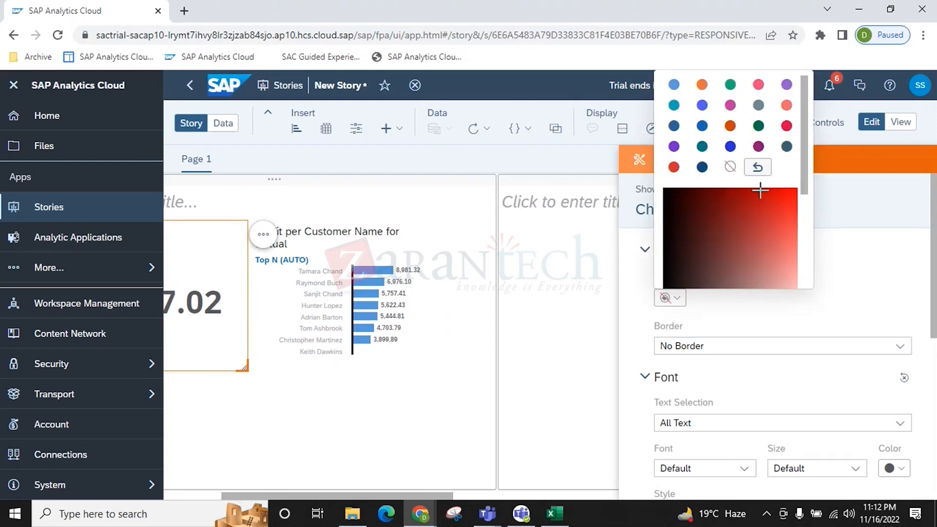
left_click(730, 126)
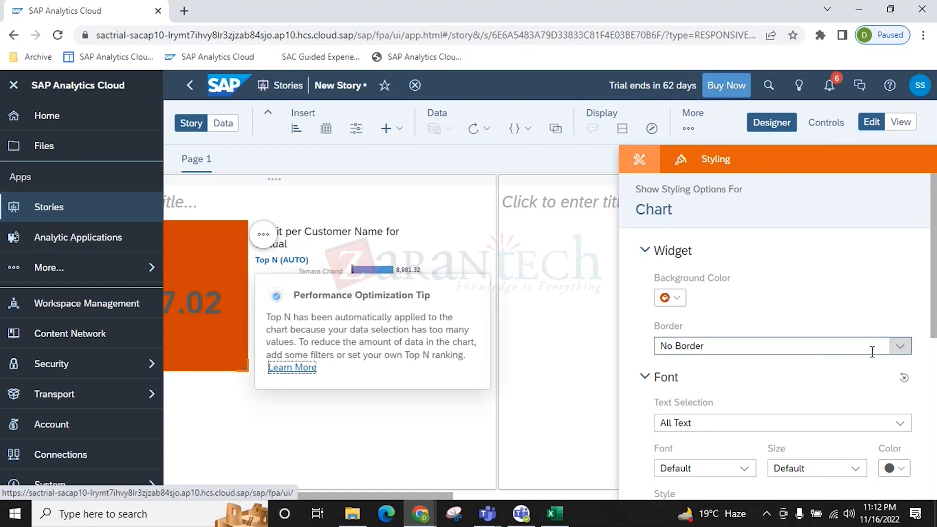
Give the tile a dashed border of line width 5 on all sides
left_click(900, 345)
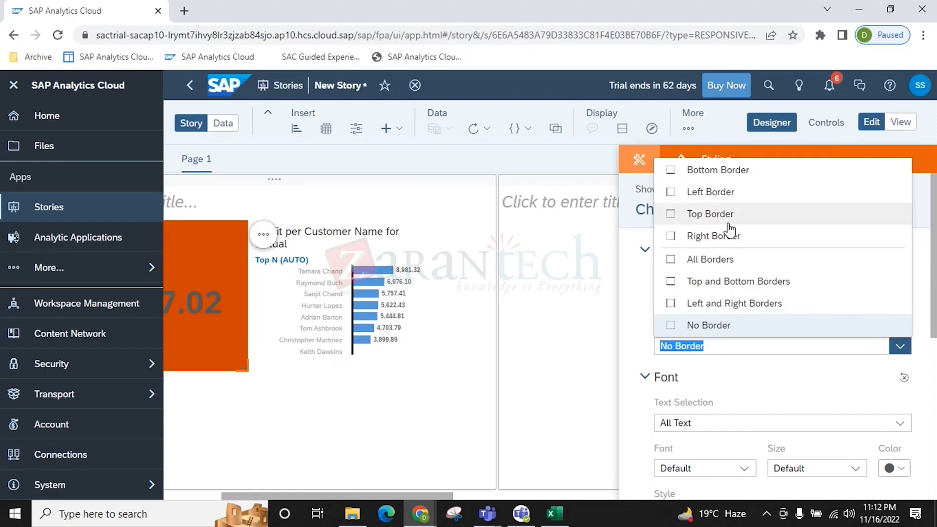
left_click(754, 260)
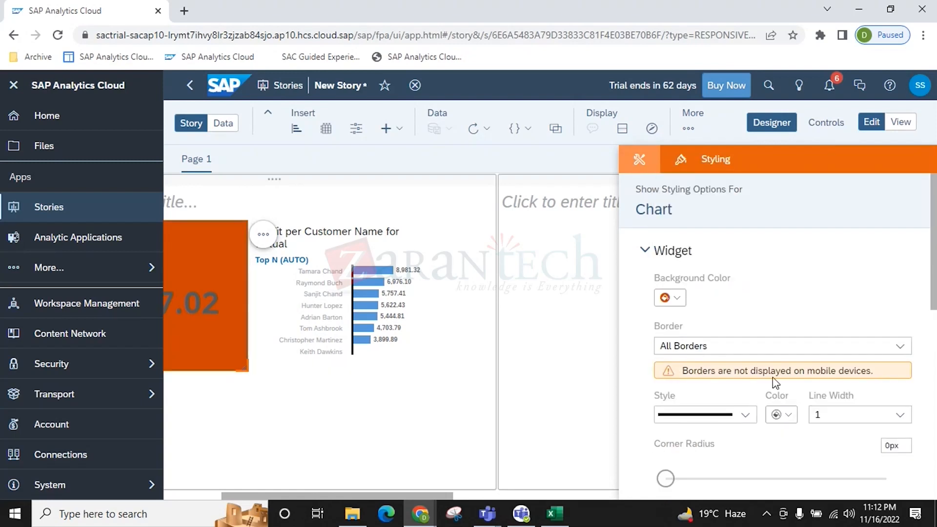
left_click(839, 415)
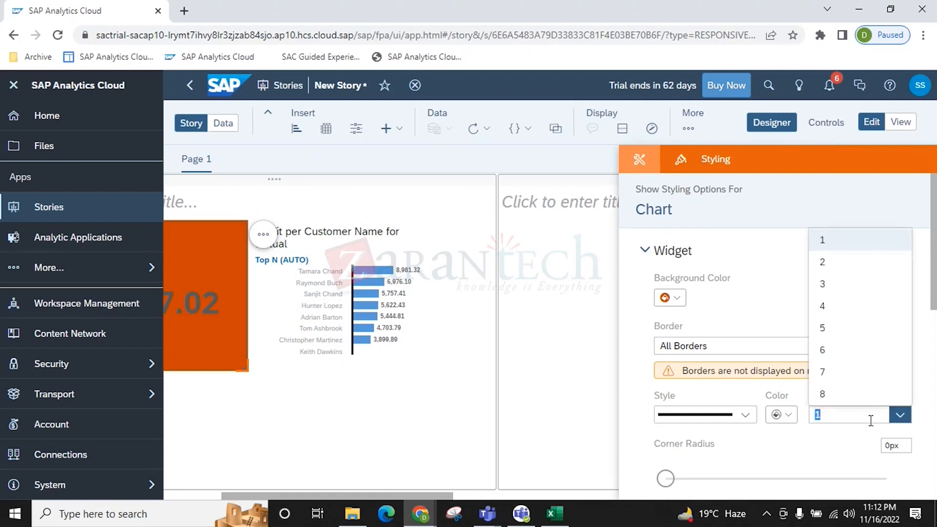
left_click(829, 328)
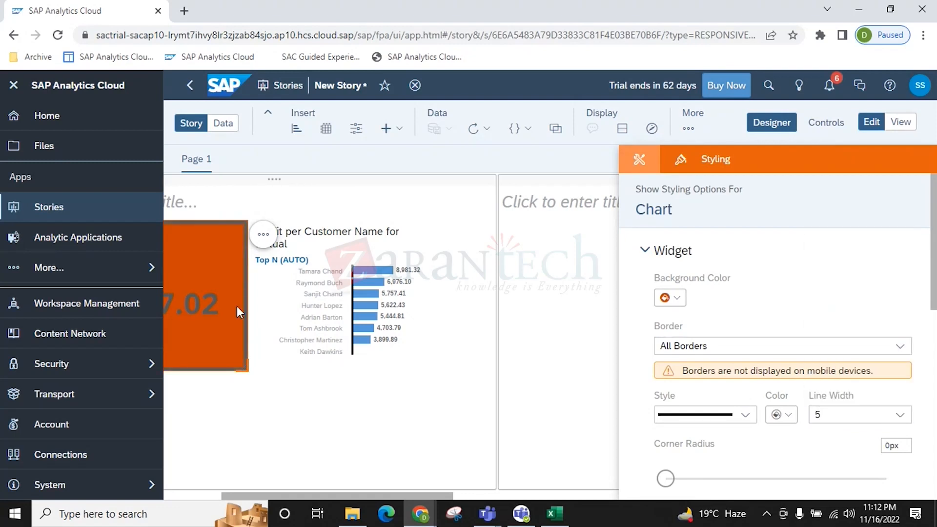
left_click(745, 415)
left_click(690, 459)
scroll(855, 355, "down", 5)
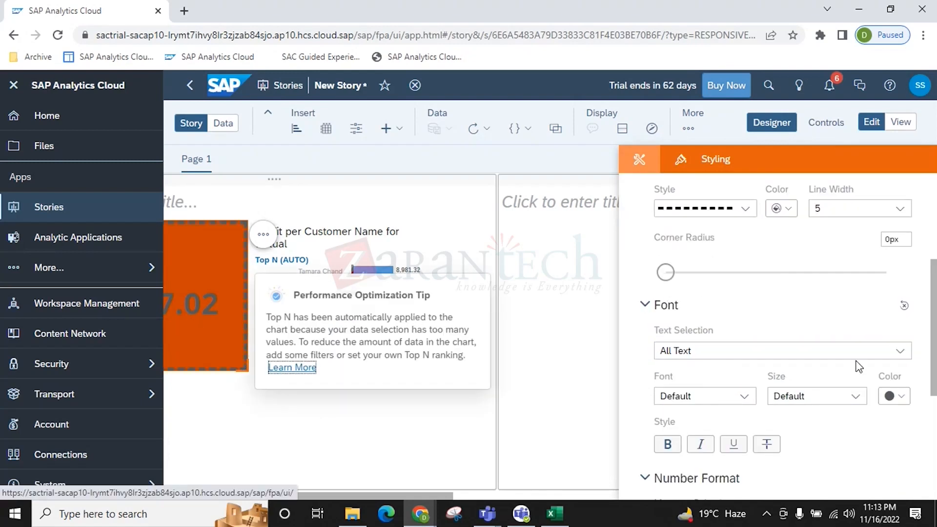
left_click_drag(385, 491, 238, 493)
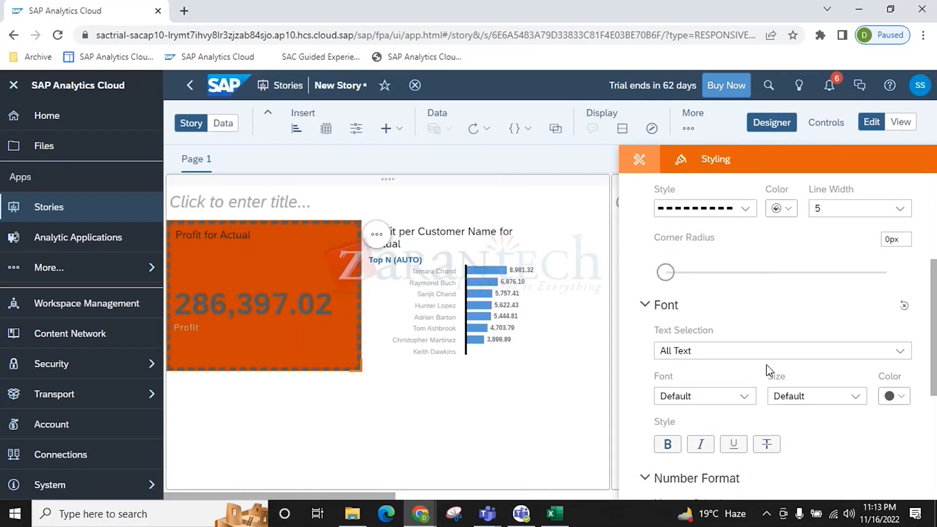
left_click(900, 350)
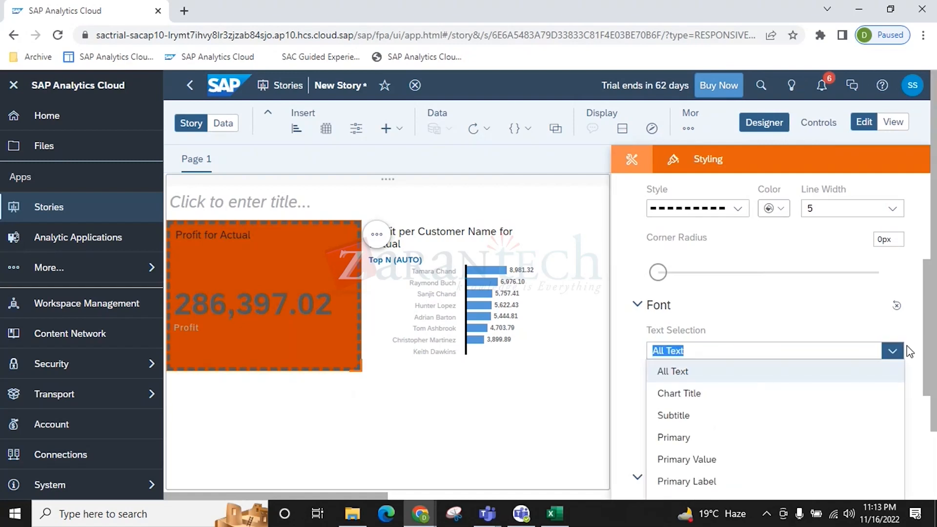
left_click(398, 263)
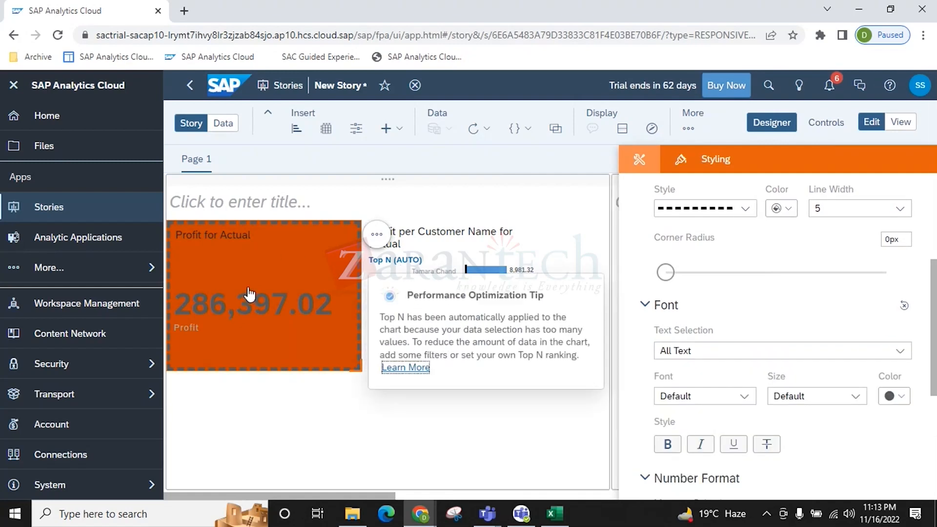
left_click(464, 430)
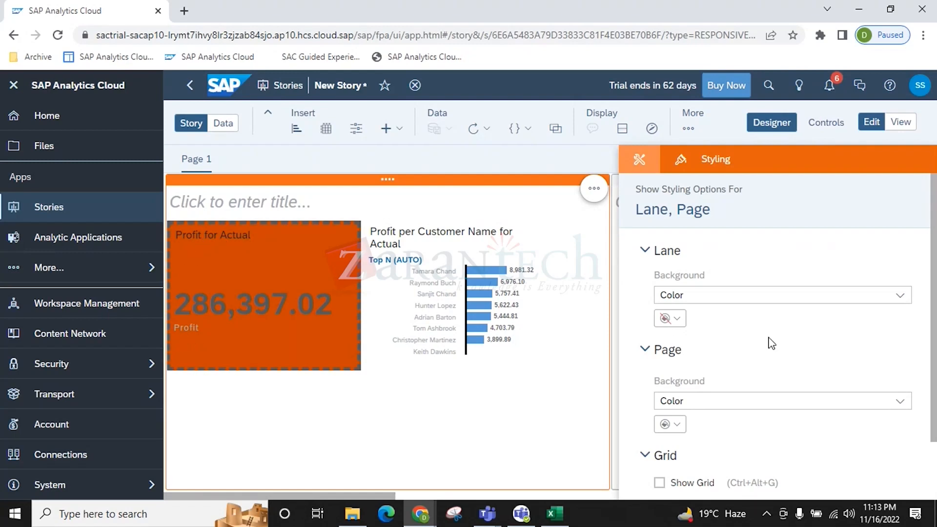
left_click(897, 295)
left_click(897, 295)
left_click(461, 396)
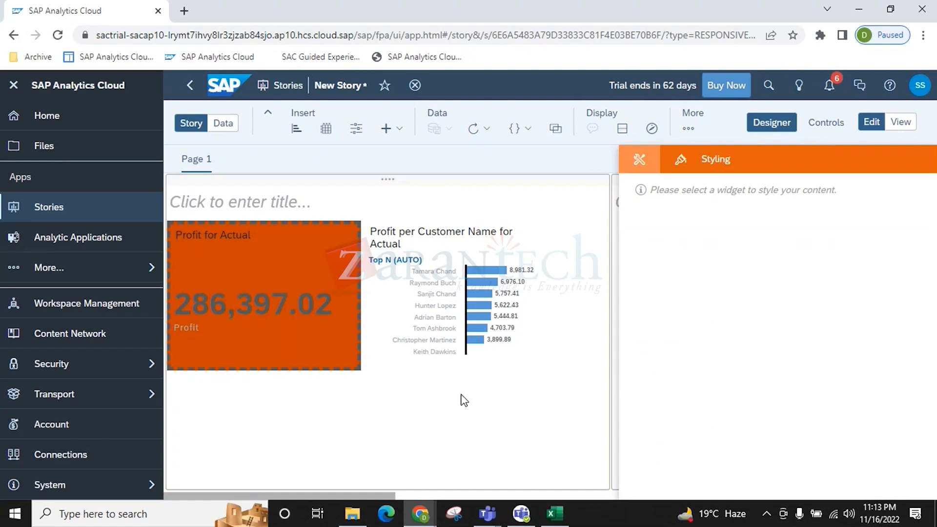
left_click(289, 296)
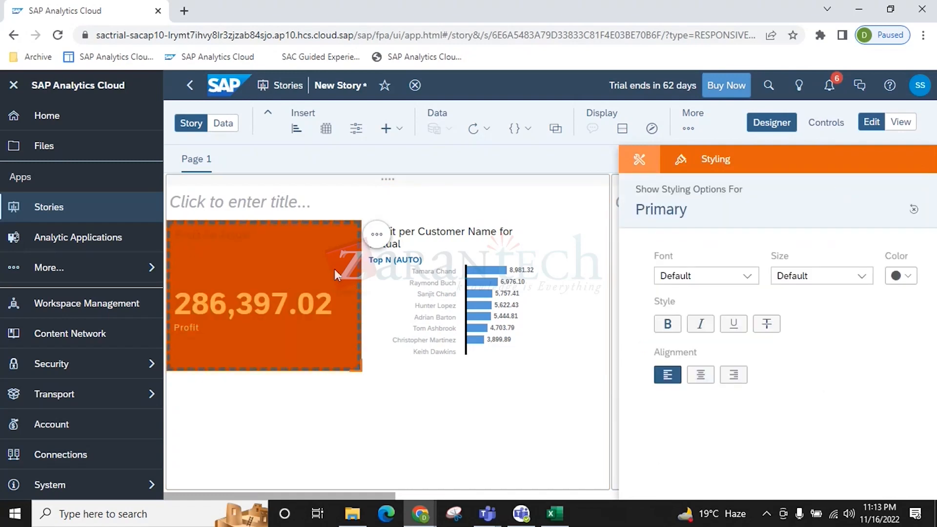
left_click(396, 427)
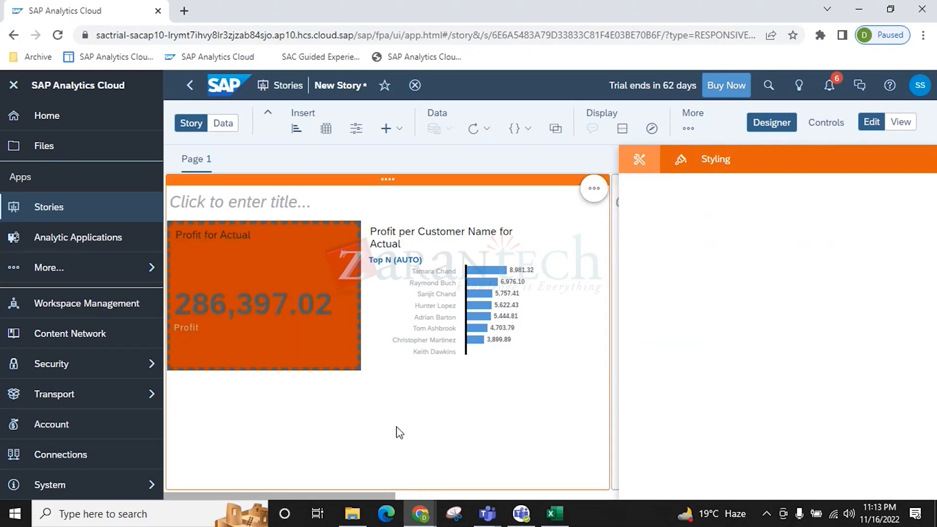
left_click(323, 234)
scroll(790, 388, "down", 2)
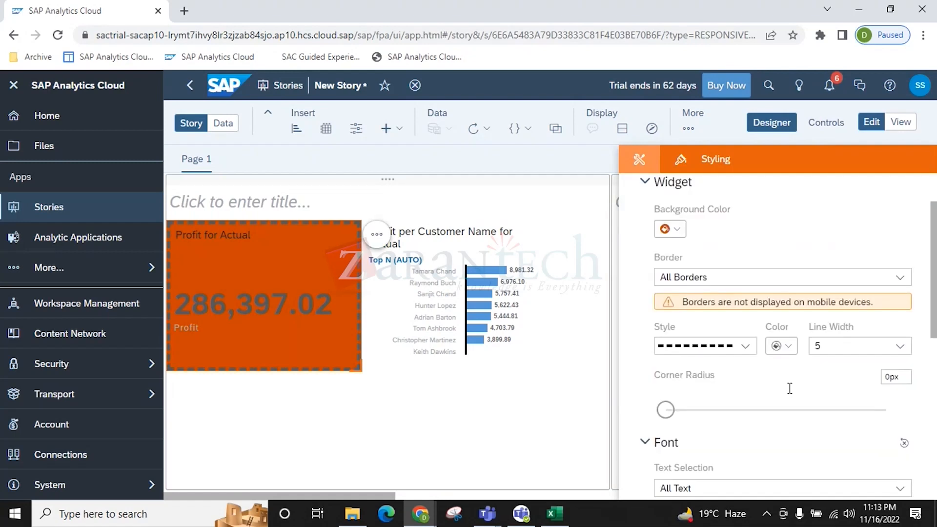
scroll(789, 388, "down", 5)
Set All Text on the Profit tile to bold Courier
left_click(759, 213)
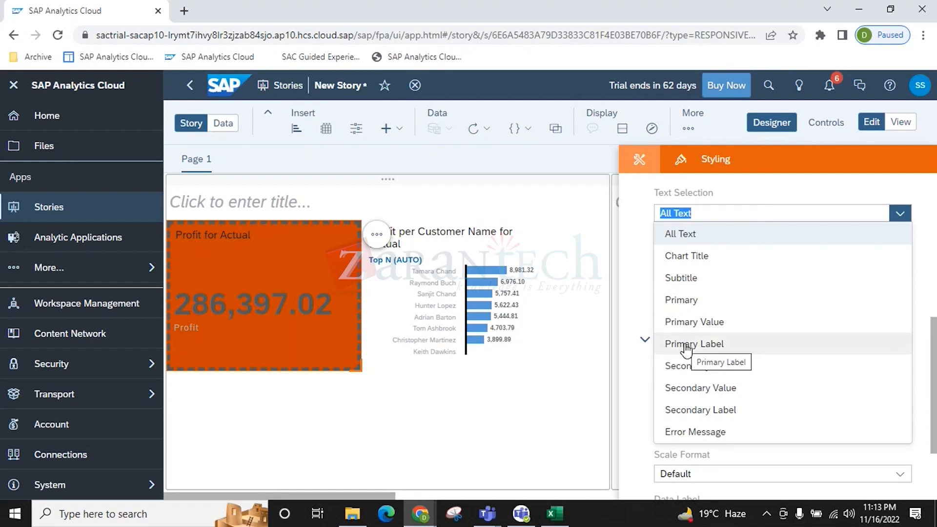
left_click(622, 400)
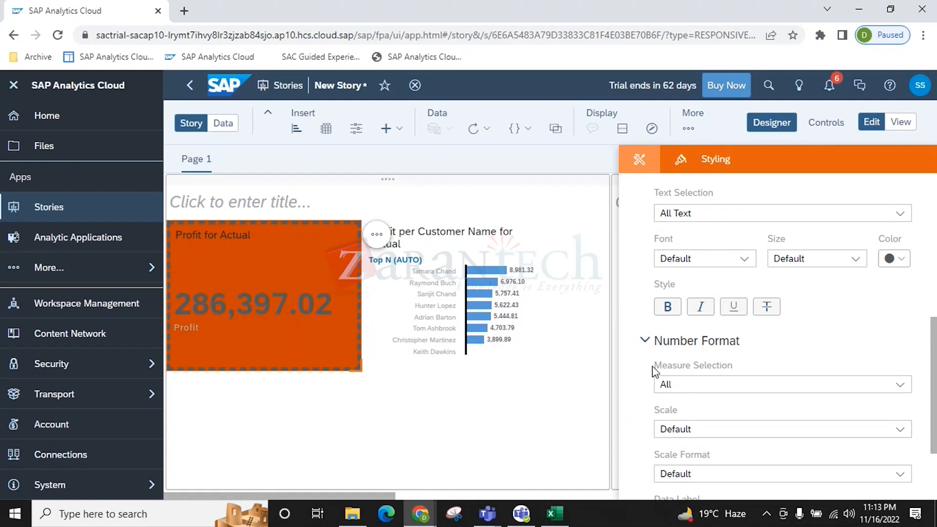
left_click(750, 270)
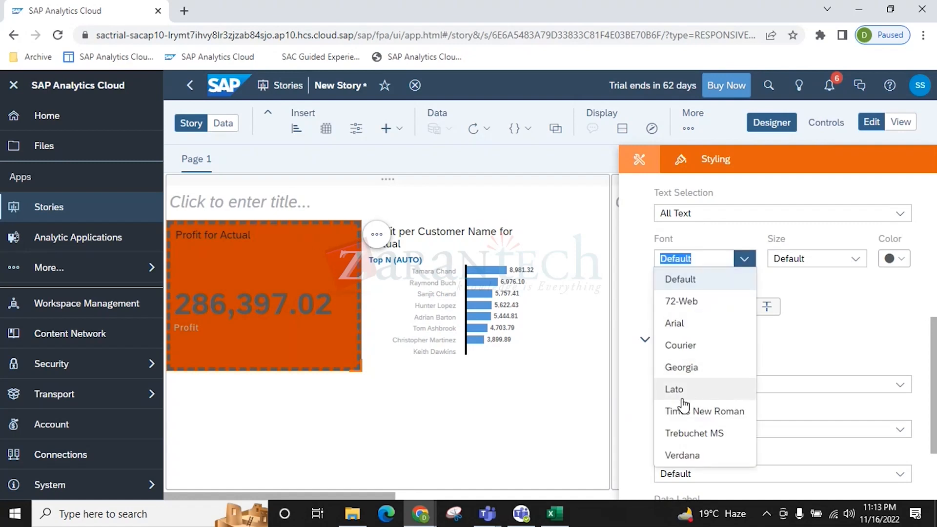
left_click(682, 347)
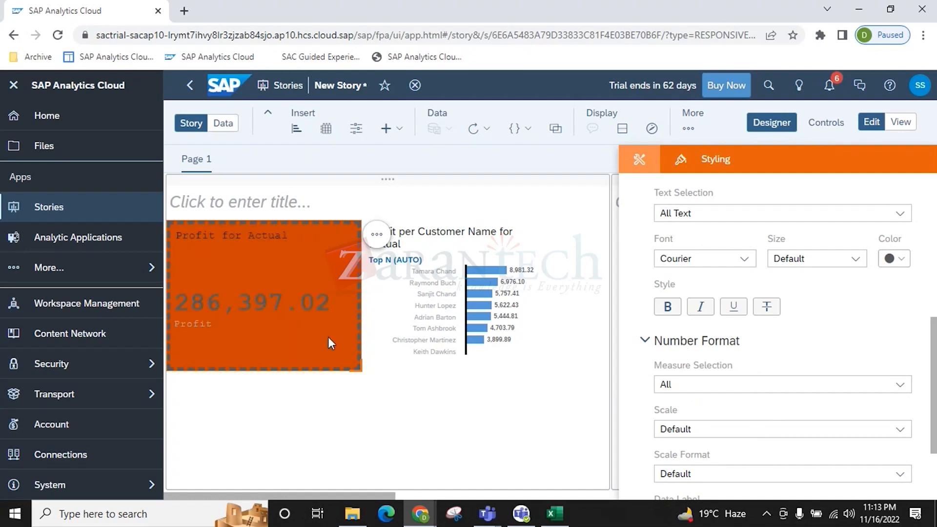
left_click(667, 306)
Try italic, underline and strikethrough on the tile text, then remove all three
left_click(700, 307)
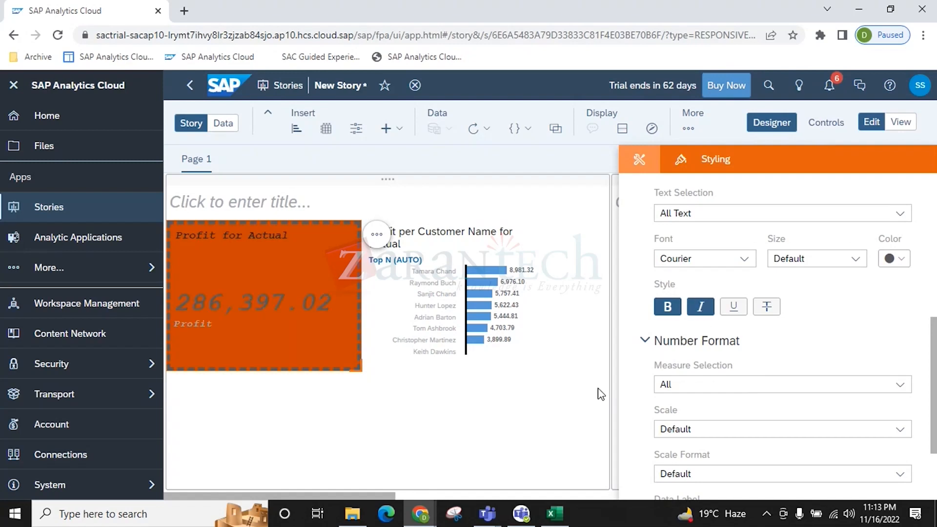
left_click(738, 312)
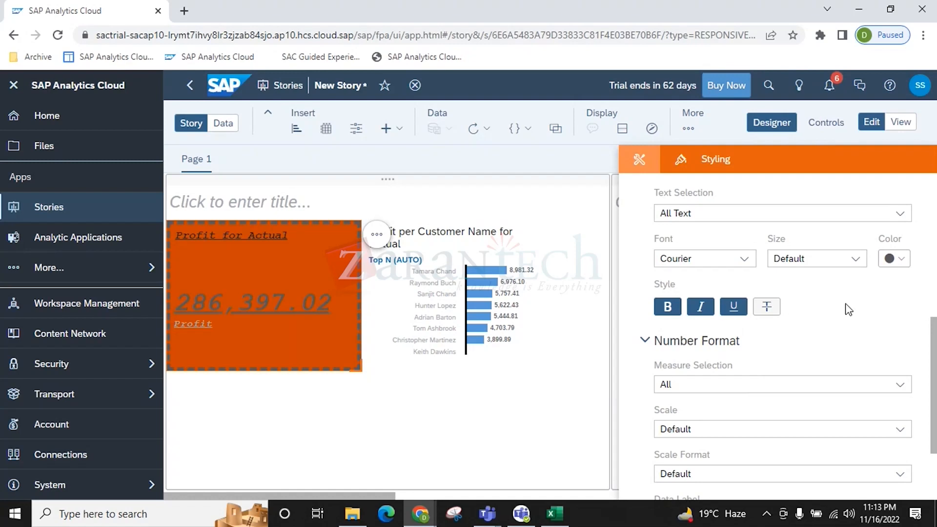
left_click(767, 307)
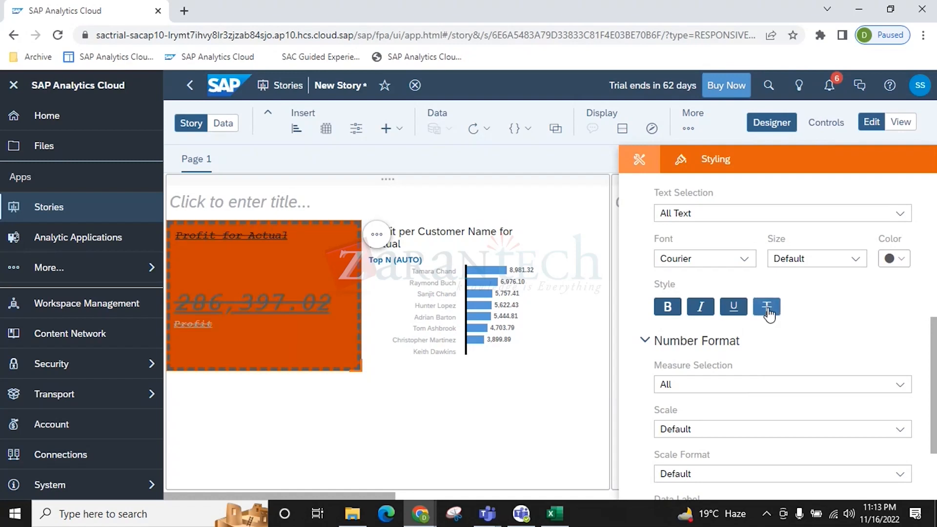
left_click(767, 308)
left_click(733, 308)
left_click(700, 309)
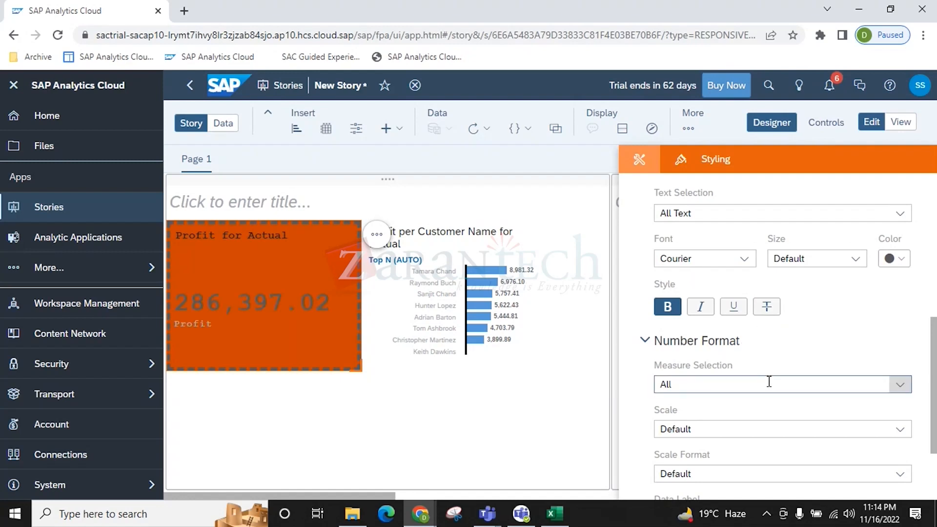
Scale the Profit measure to Million, after briefly trying Billion
scroll(795, 403, "down", 2)
scroll(796, 403, "down", 1)
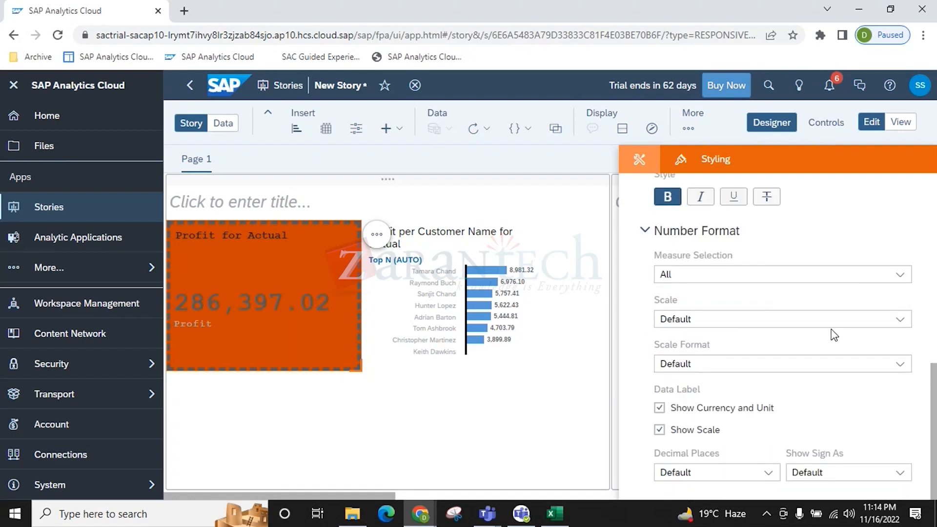
left_click(900, 274)
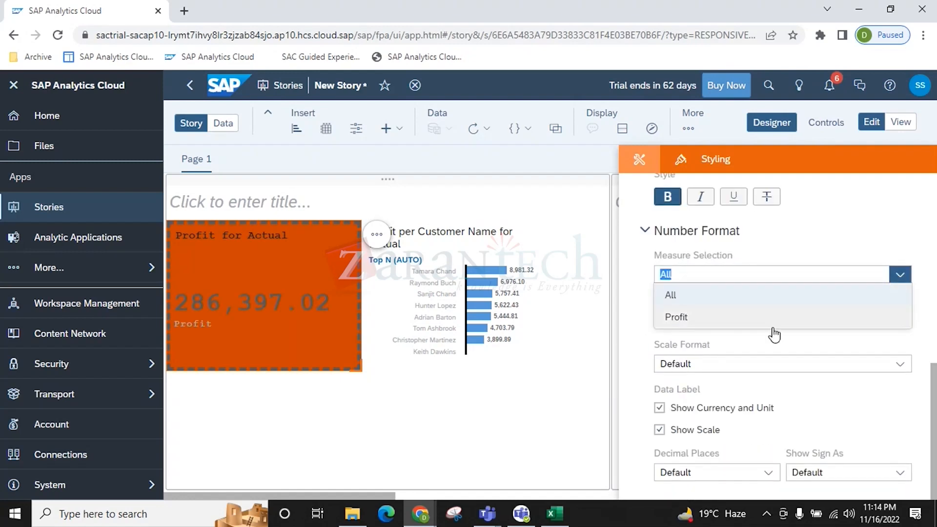
left_click(711, 321)
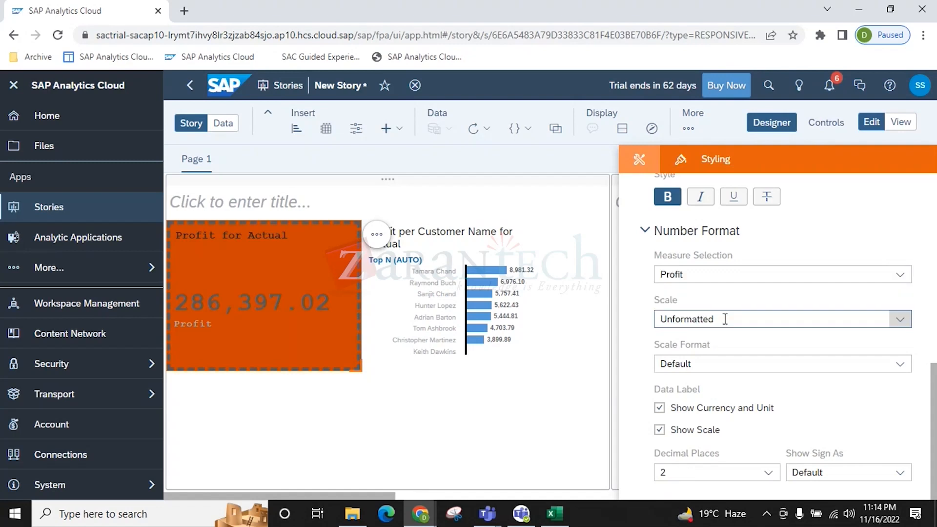
left_click(900, 319)
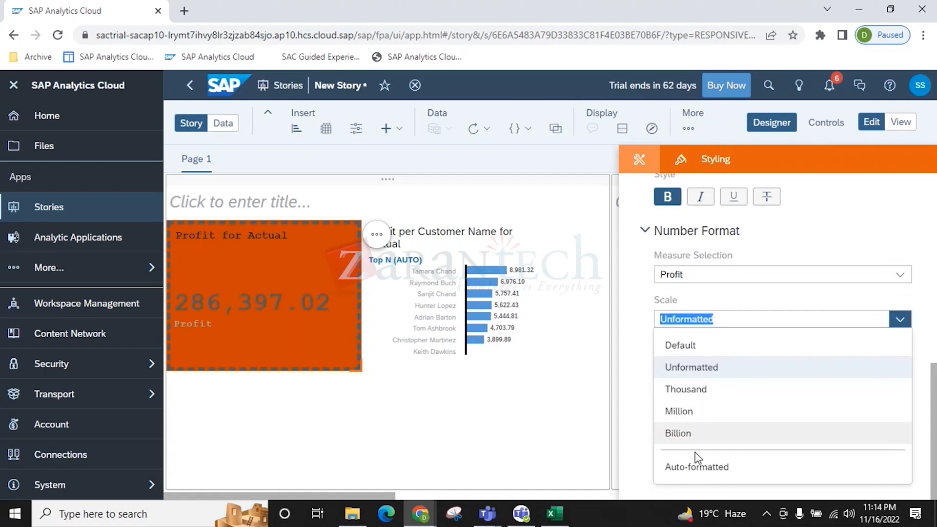
left_click(679, 434)
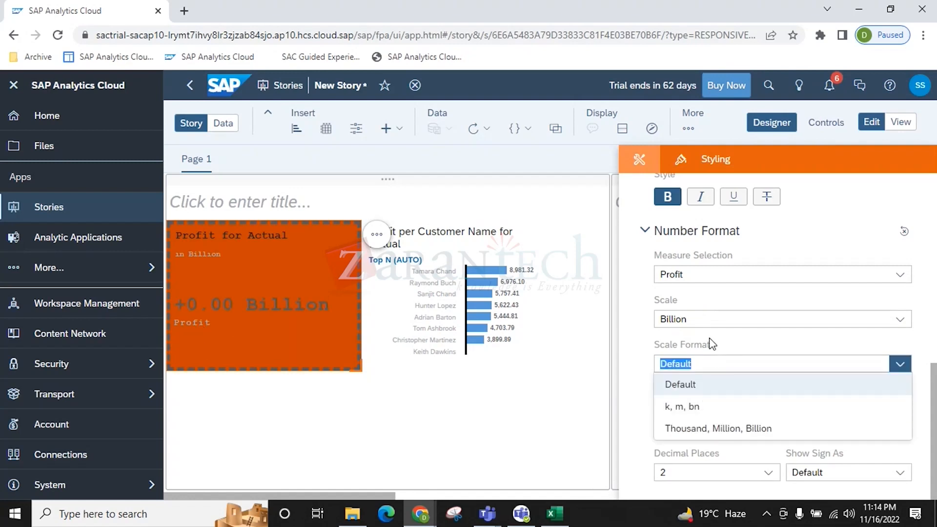
left_click(693, 319)
left_click(673, 410)
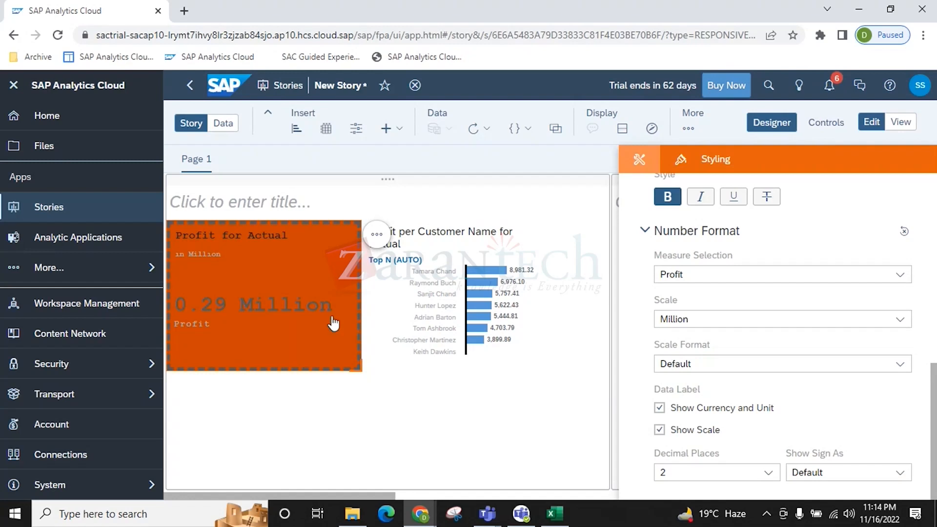
Write the scale as 'Thousand, Million, Billion' and show 5 decimal places
left_click(712, 367)
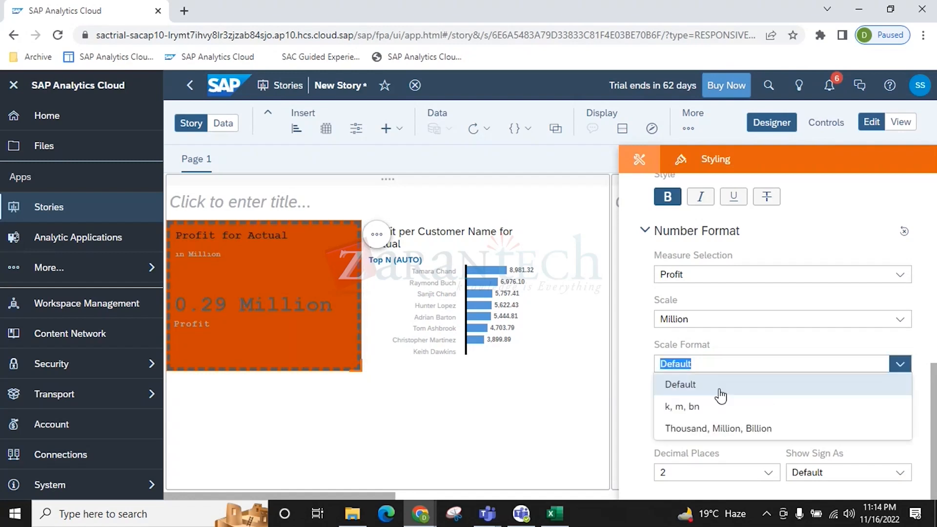
left_click(702, 429)
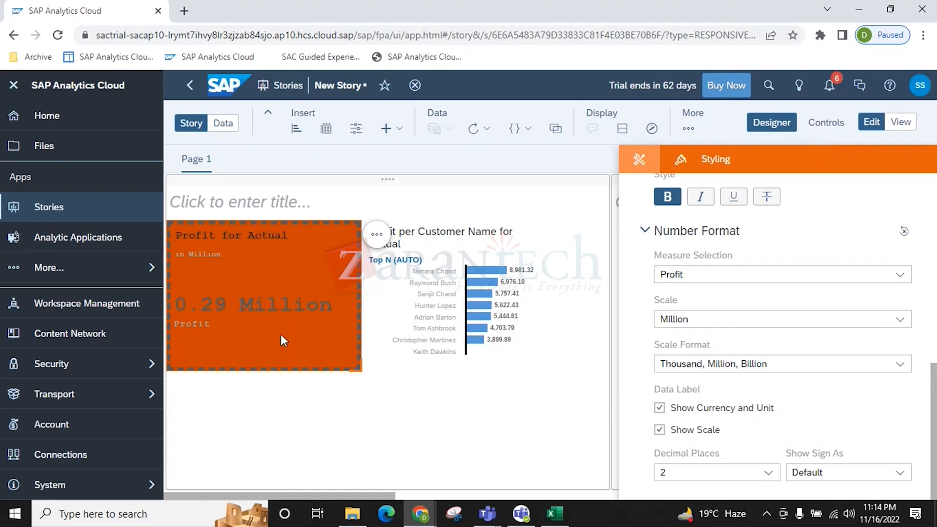
left_click(761, 483)
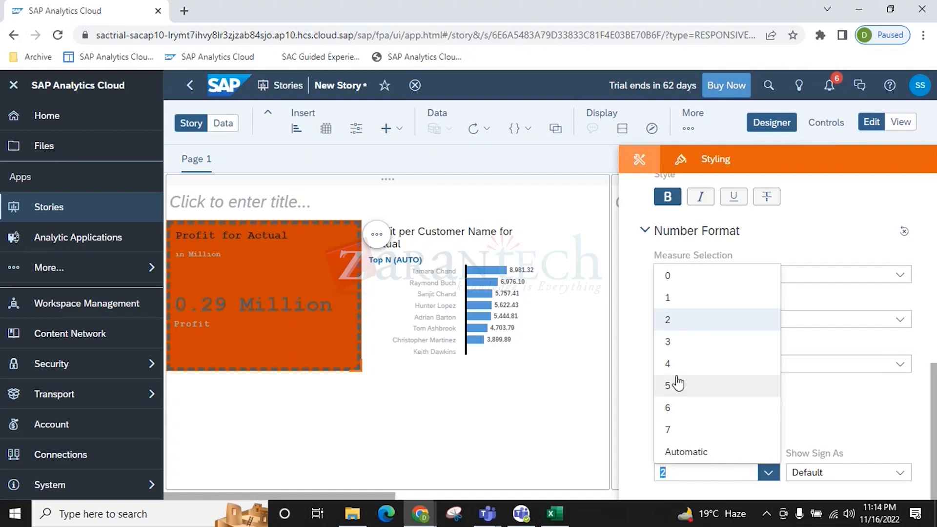
left_click(677, 384)
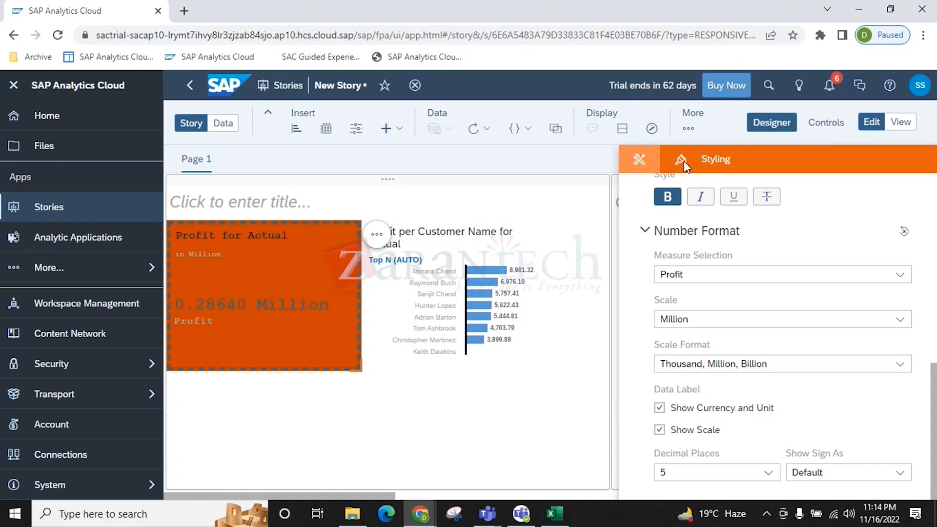
left_click(640, 163)
scroll(757, 371, "down", 3)
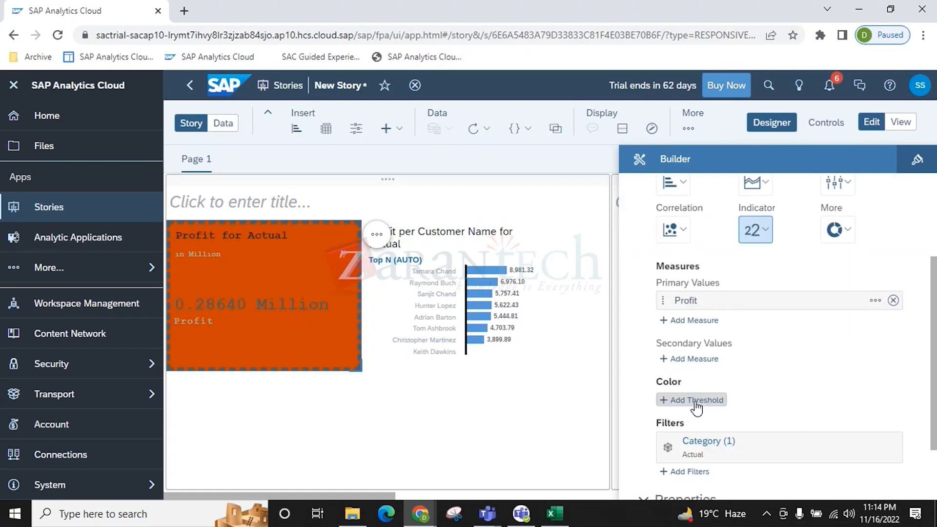
scroll(701, 404, "down", 2)
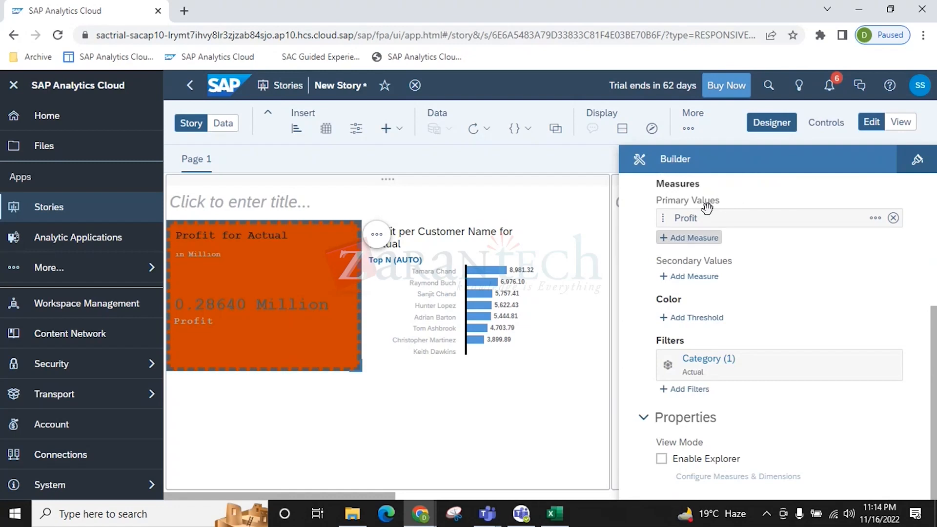
left_click(772, 123)
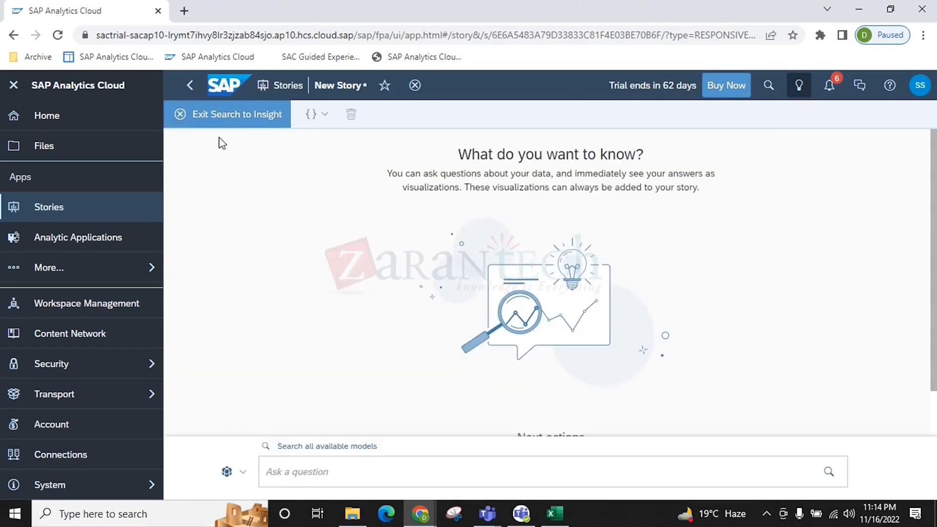
left_click(182, 122)
left_click(769, 123)
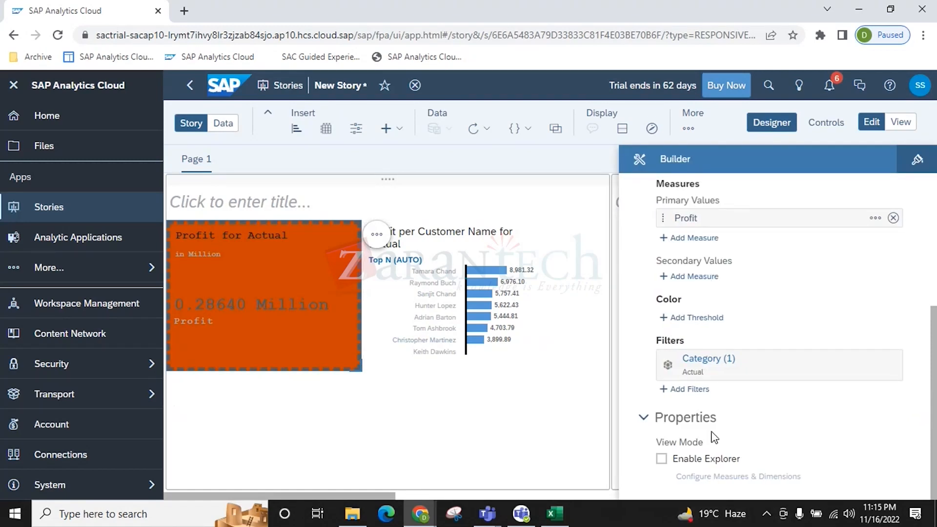
scroll(739, 430, "up", 3)
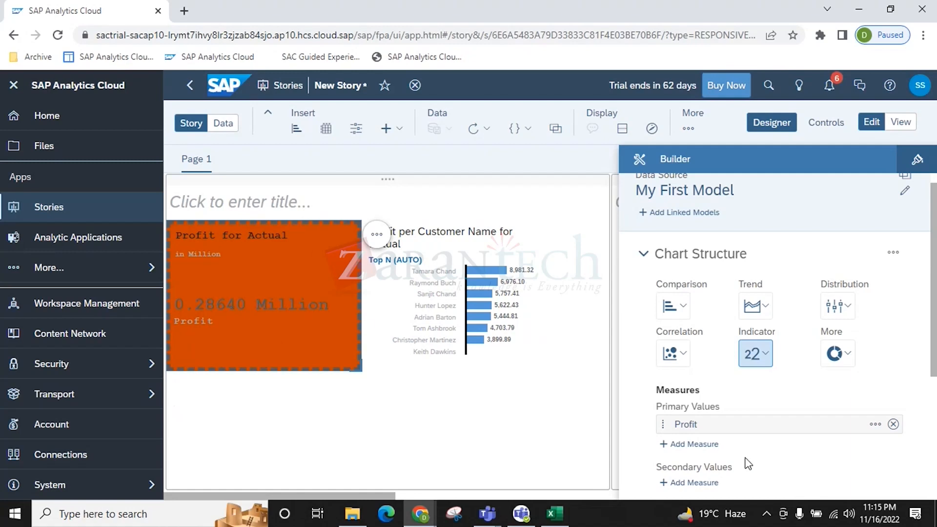
scroll(748, 462, "down", 3)
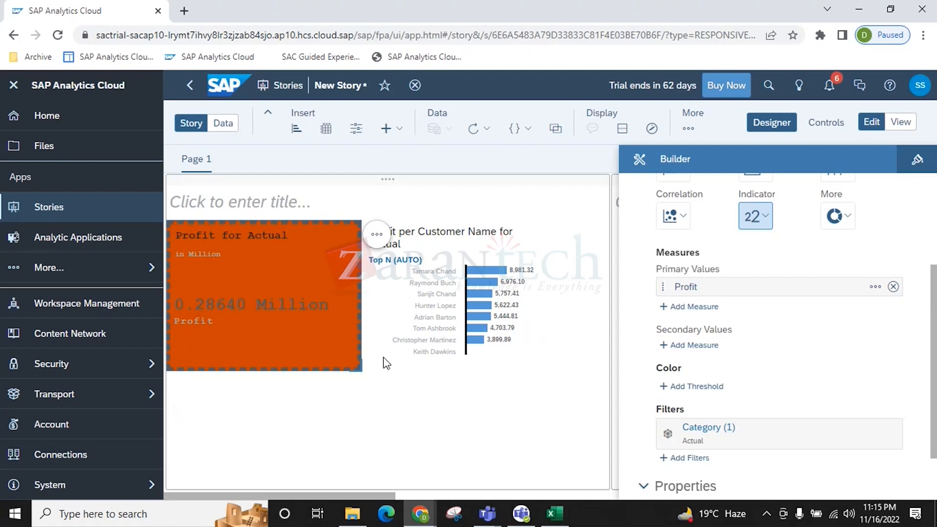
scroll(697, 369, "up", 3)
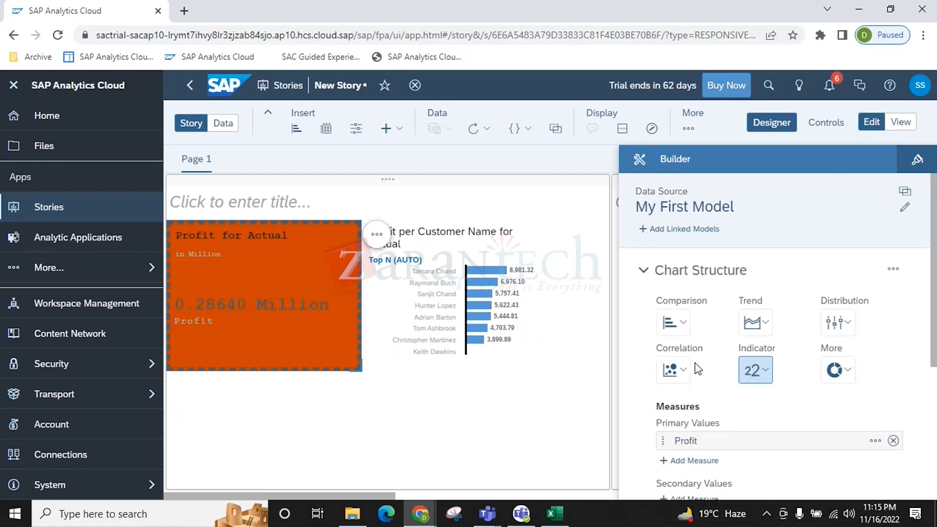
left_click(681, 324)
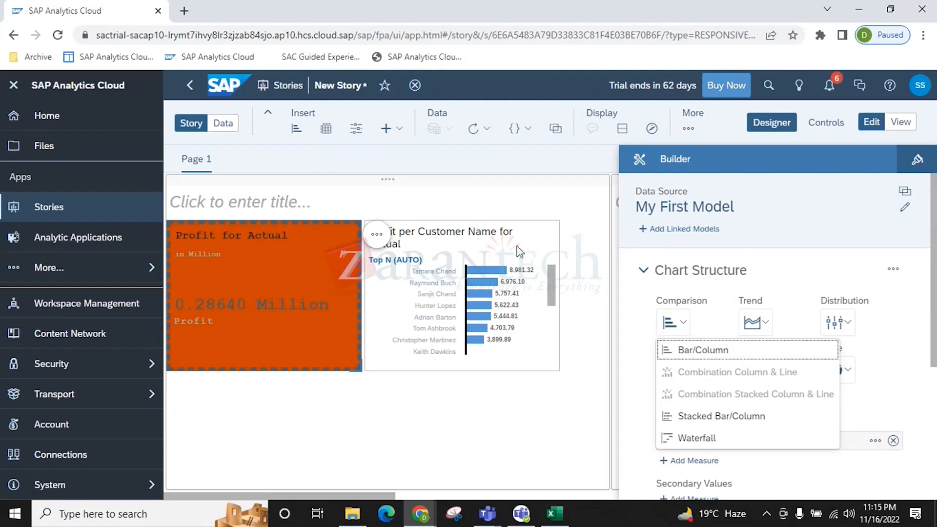
left_click(529, 222)
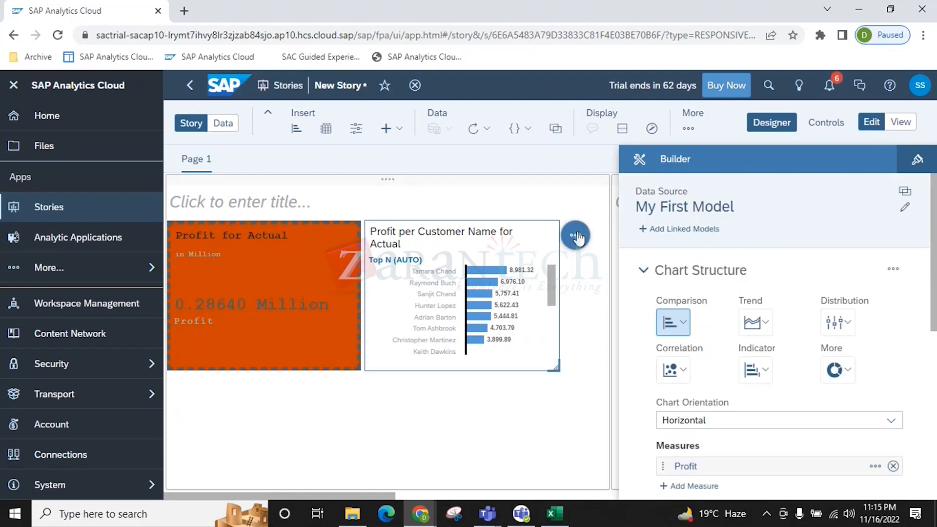
left_click(576, 236)
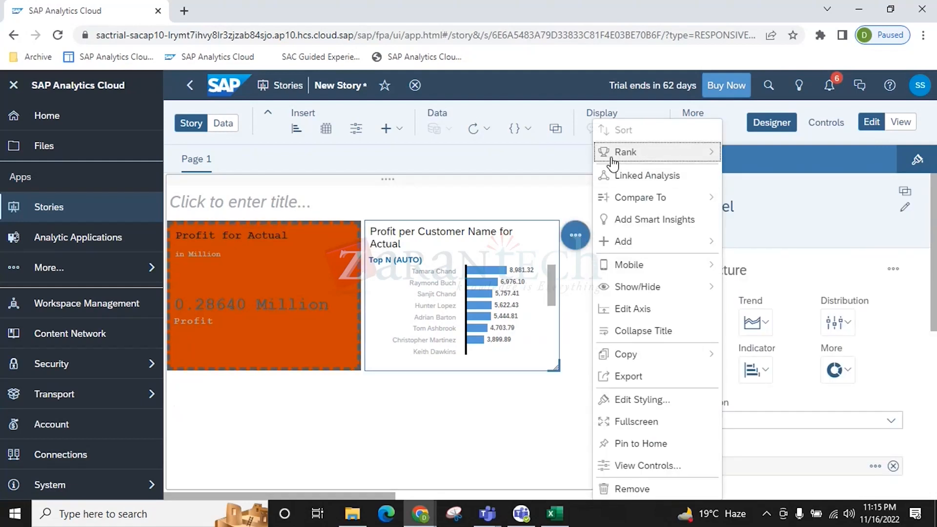
mouse_move(707, 152)
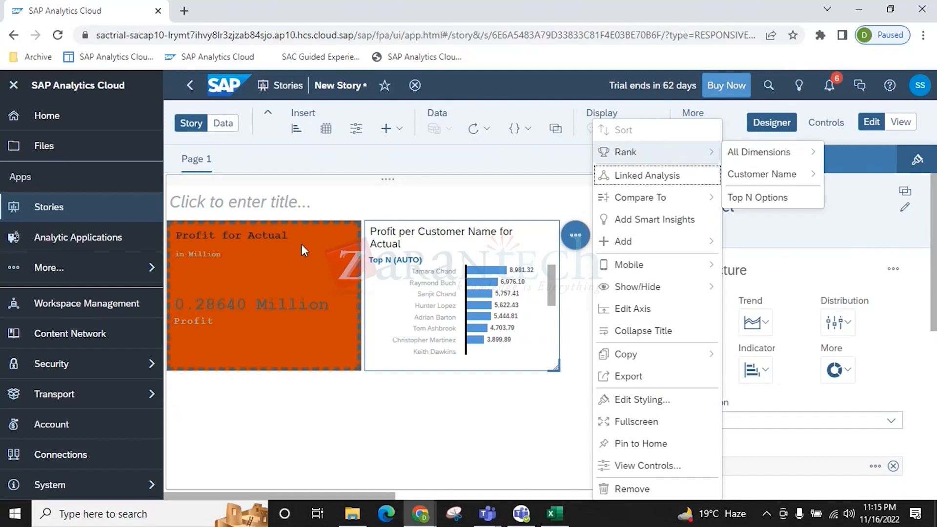
left_click(321, 227)
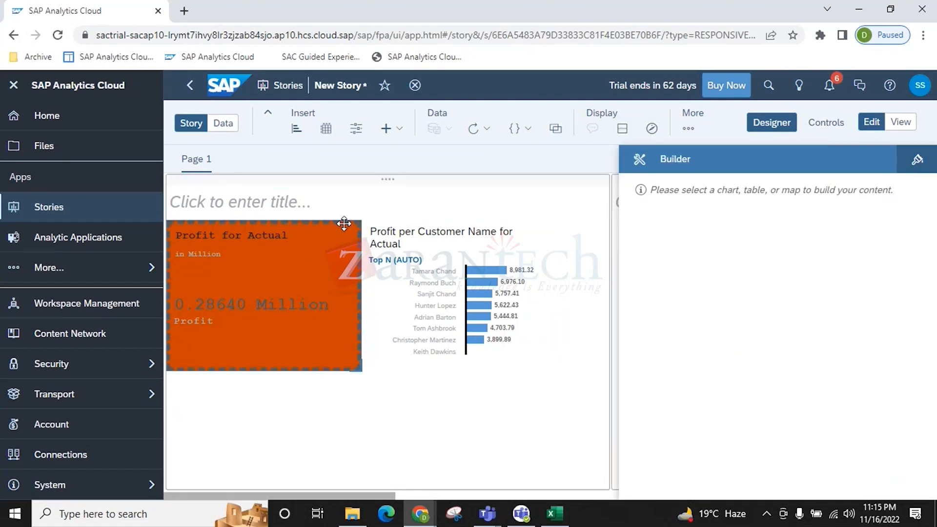
left_click(374, 237)
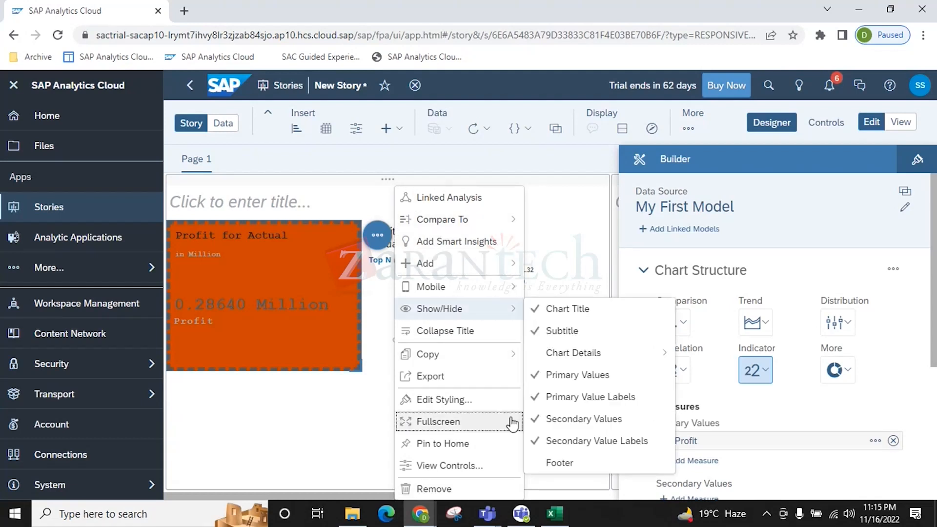
left_click(329, 450)
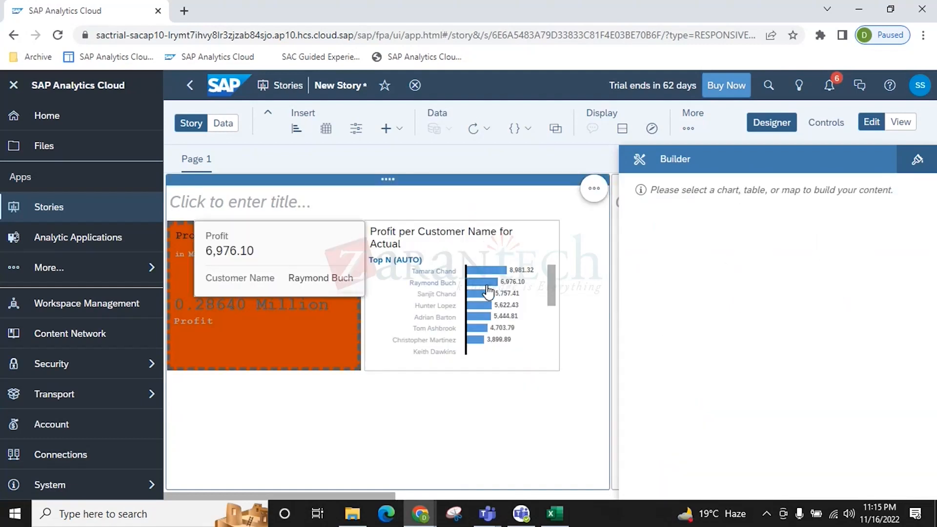
left_click(541, 232)
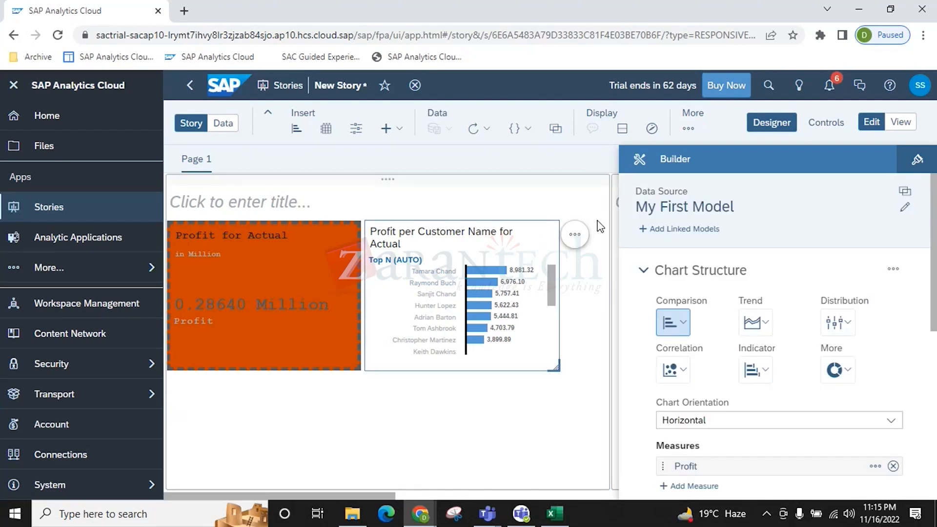
left_click(575, 234)
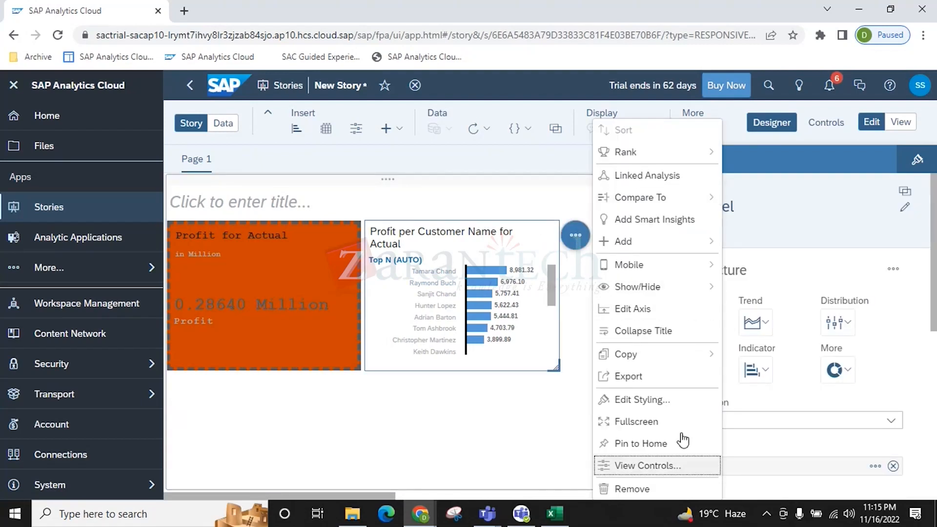
left_click(580, 441)
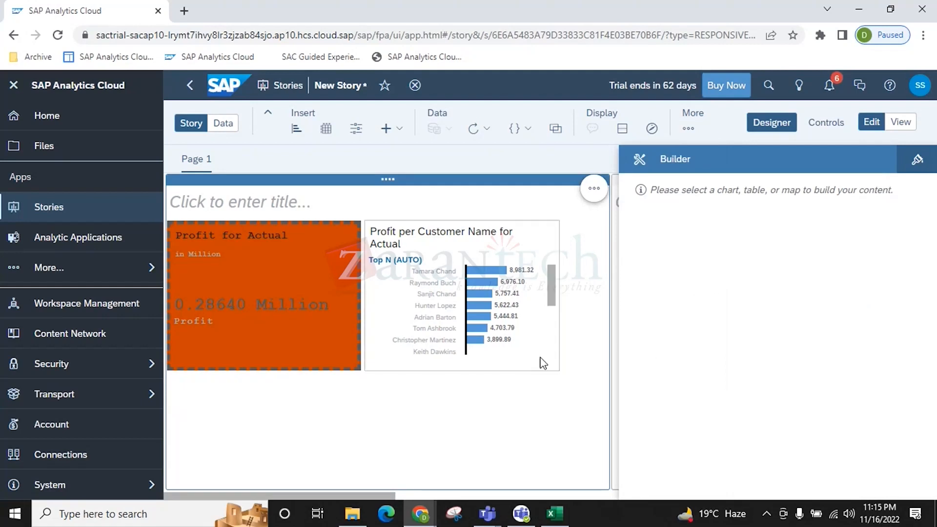
left_click(315, 426)
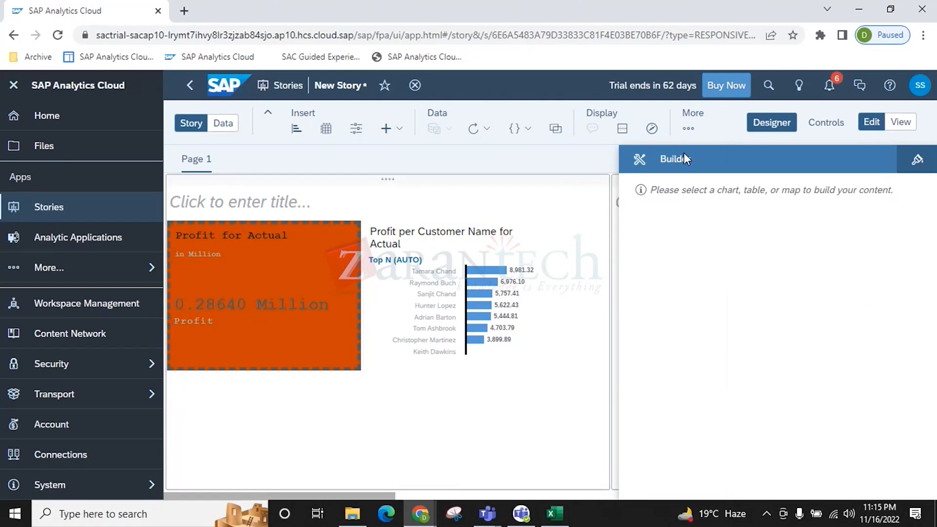
left_click(297, 128)
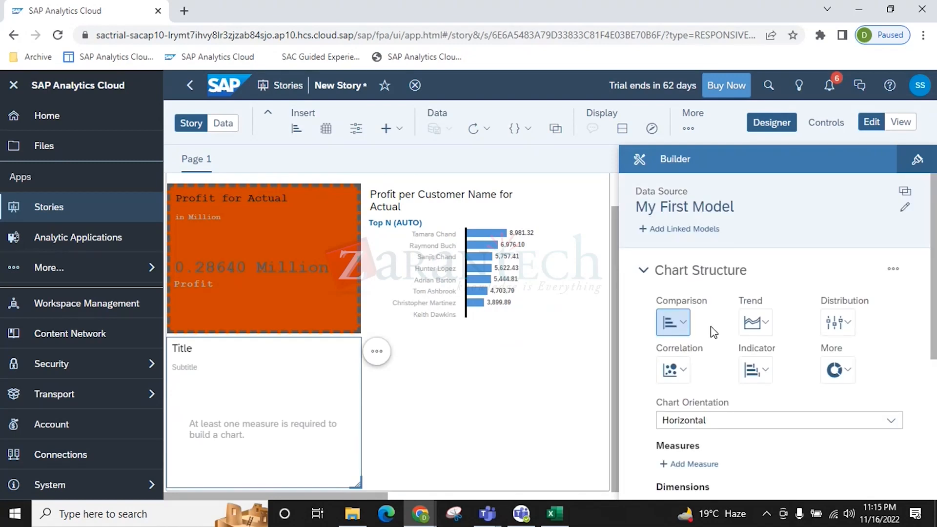
Make the new chart a stacked bar/column chart with Sales as its measure
left_click(682, 322)
left_click(700, 431)
scroll(738, 444, "down", 3)
scroll(737, 446, "up", 2)
scroll(738, 447, "down", 1)
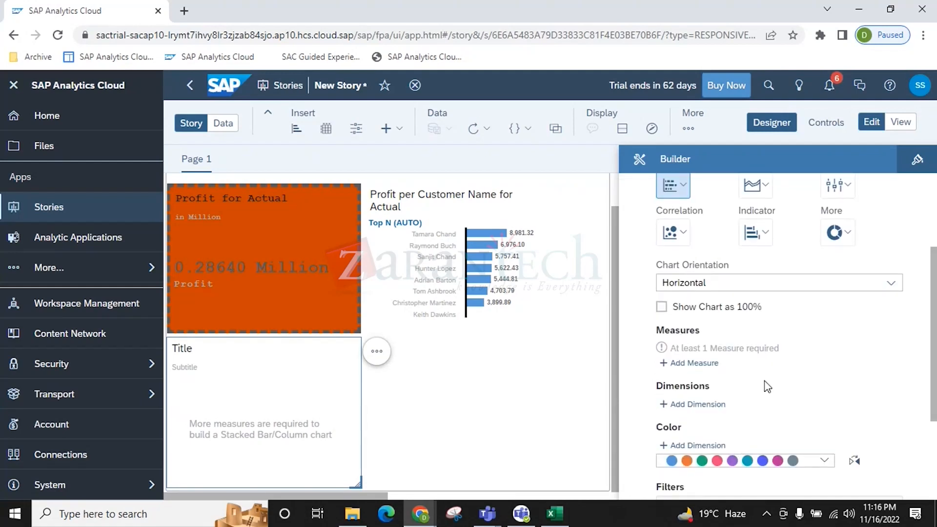
left_click(704, 363)
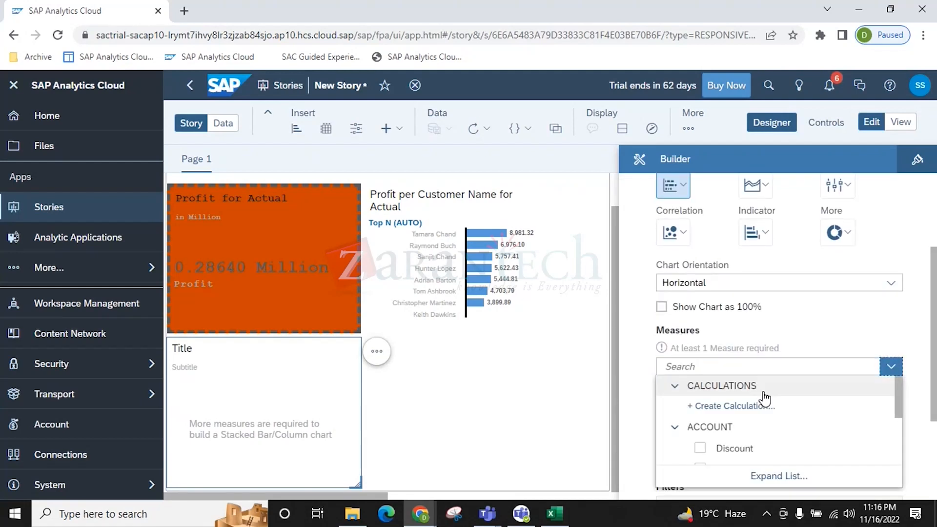
scroll(729, 454, "down", 3)
left_click(700, 432)
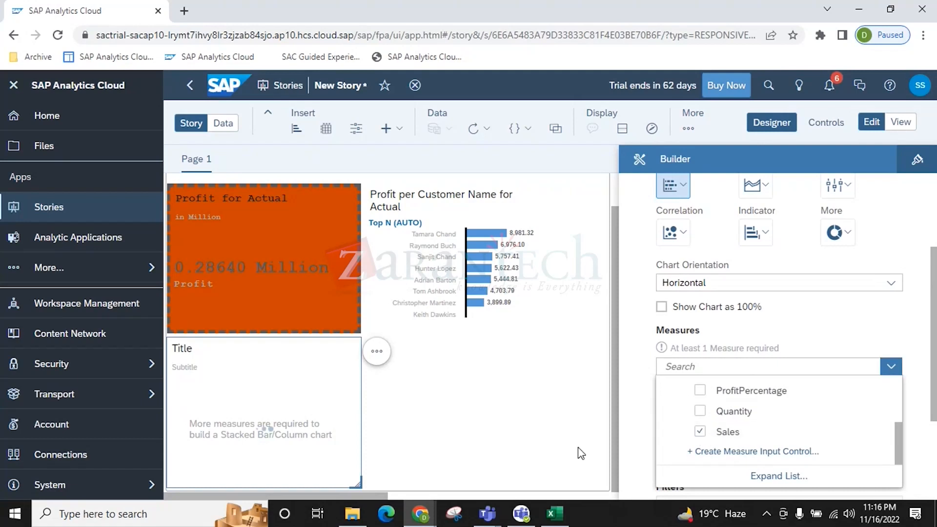
left_click(646, 410)
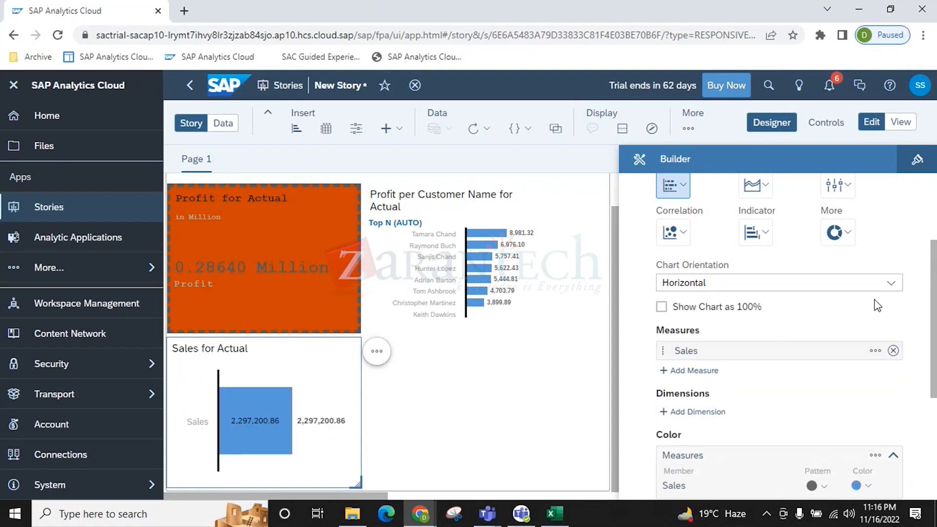
Set the chart orientation to Vertical and break Sales down by Product Name
left_click(891, 283)
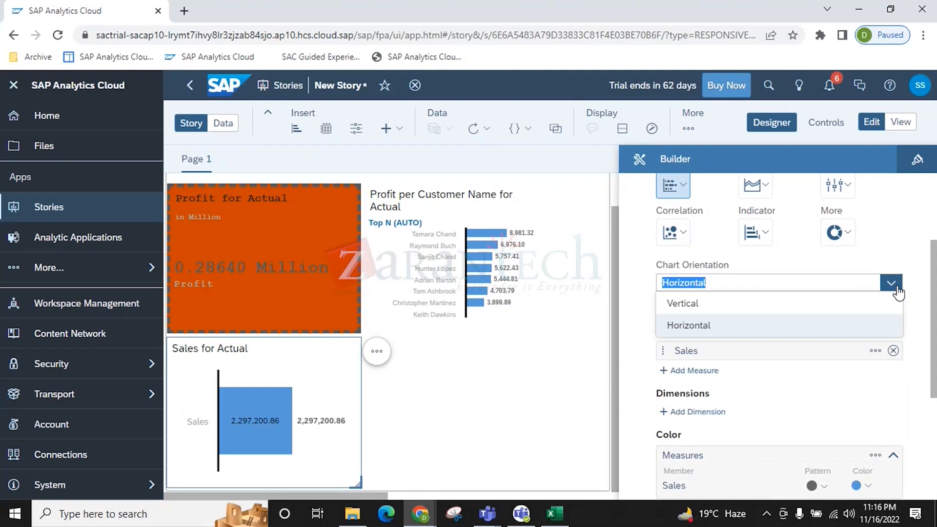
left_click(702, 307)
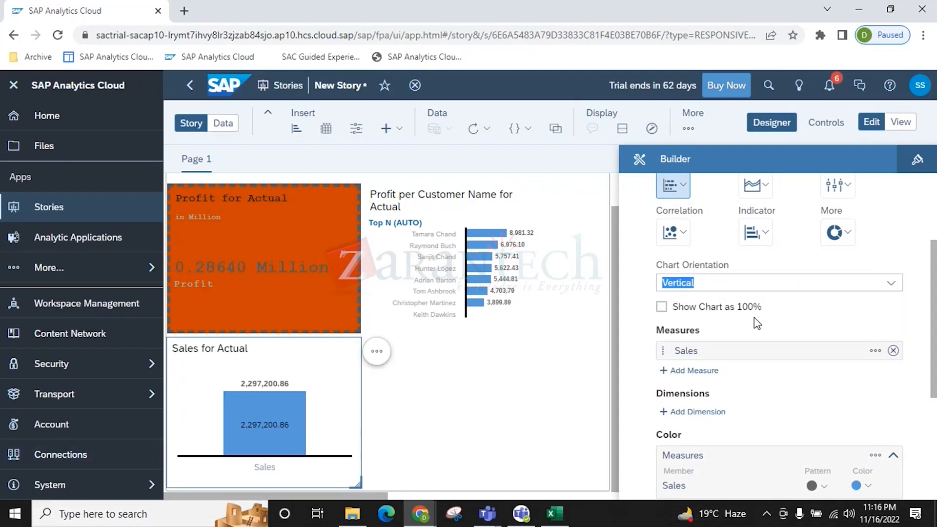
scroll(732, 364, "down", 2)
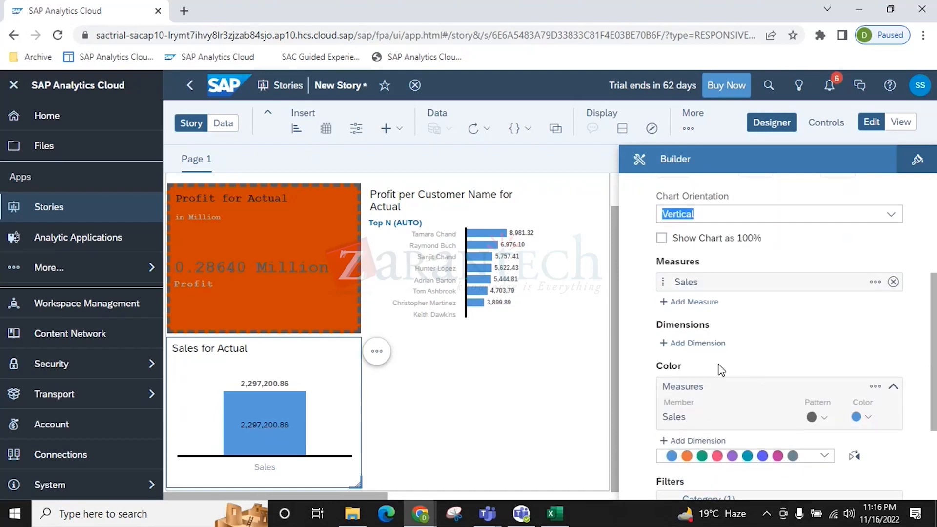
left_click(707, 348)
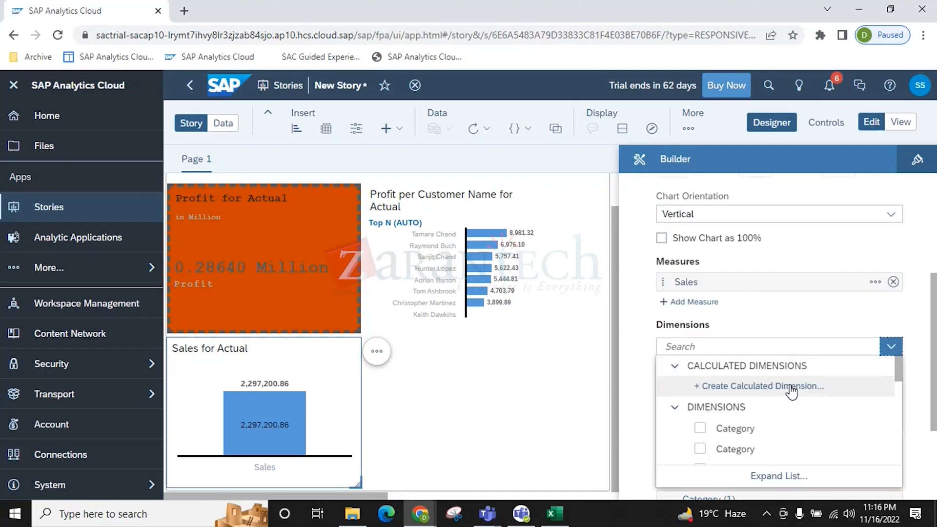
scroll(791, 391, "down", 3)
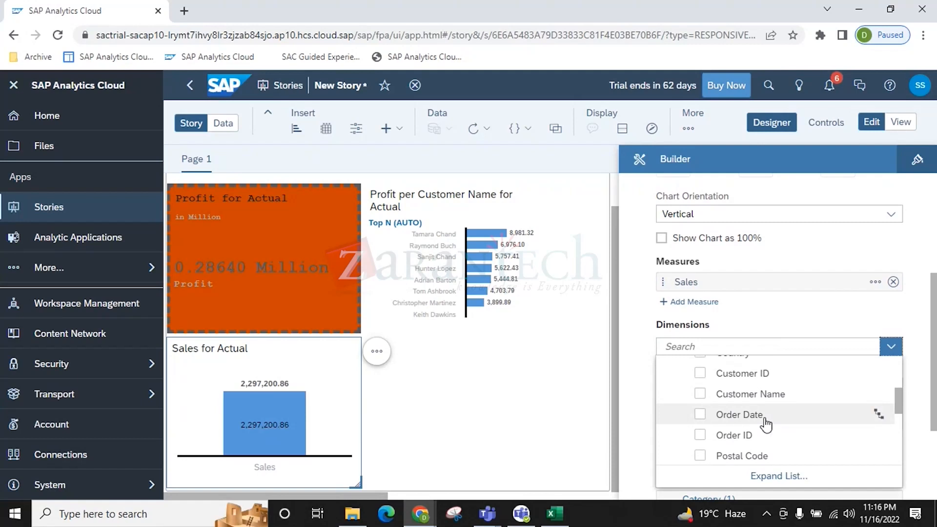
scroll(766, 424, "down", 2)
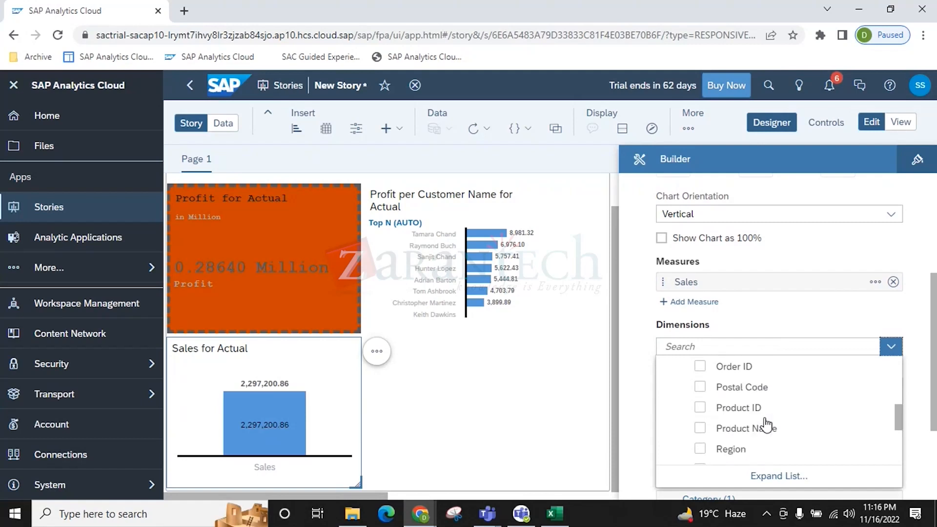
left_click(699, 408)
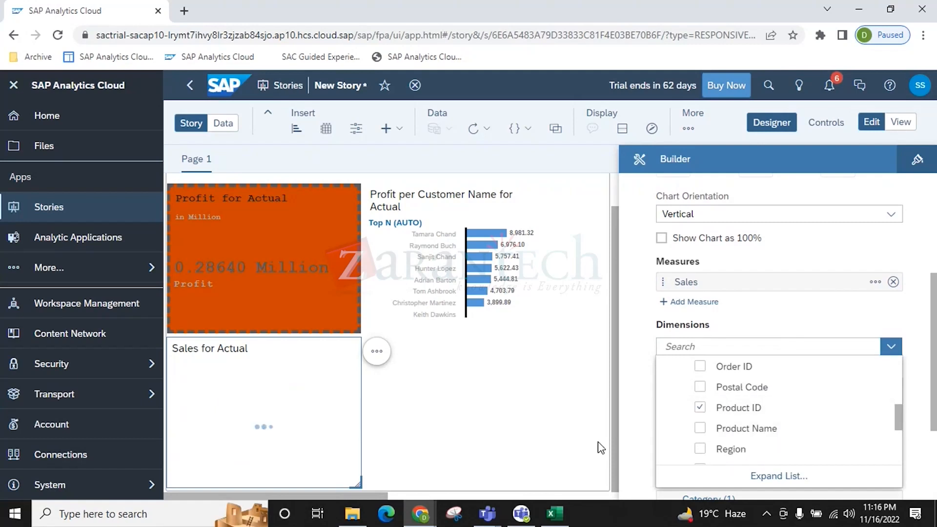
left_click(699, 430)
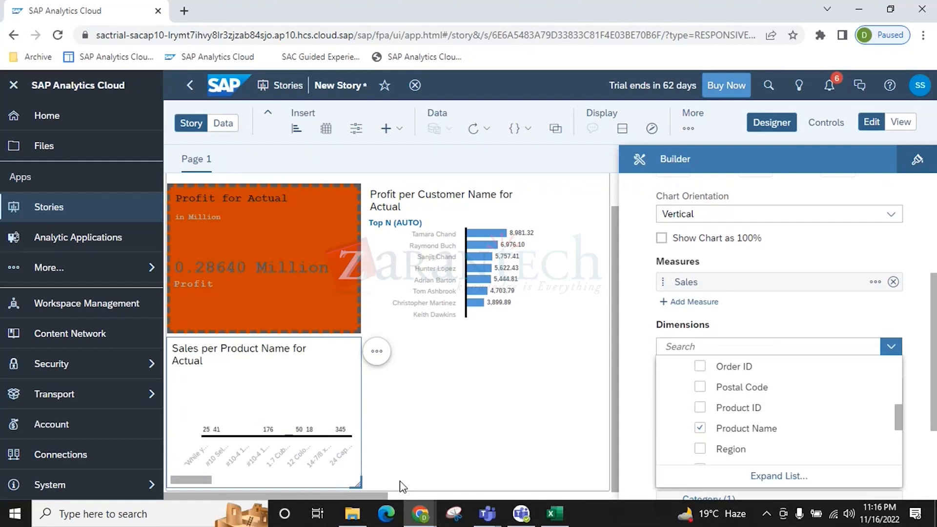
left_click(383, 357)
Sort the product columns by Sales, Highest to Lowest, then reselect the chart
left_click(383, 360)
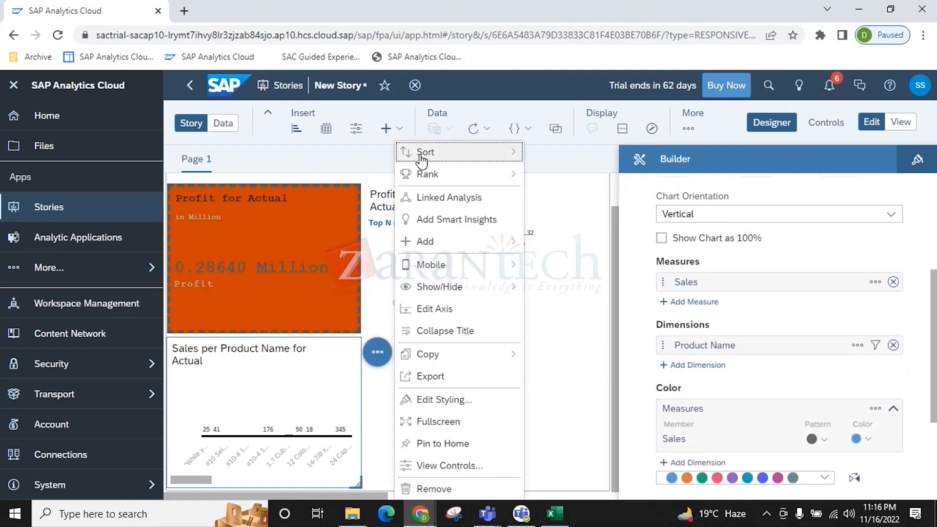
mouse_move(426, 152)
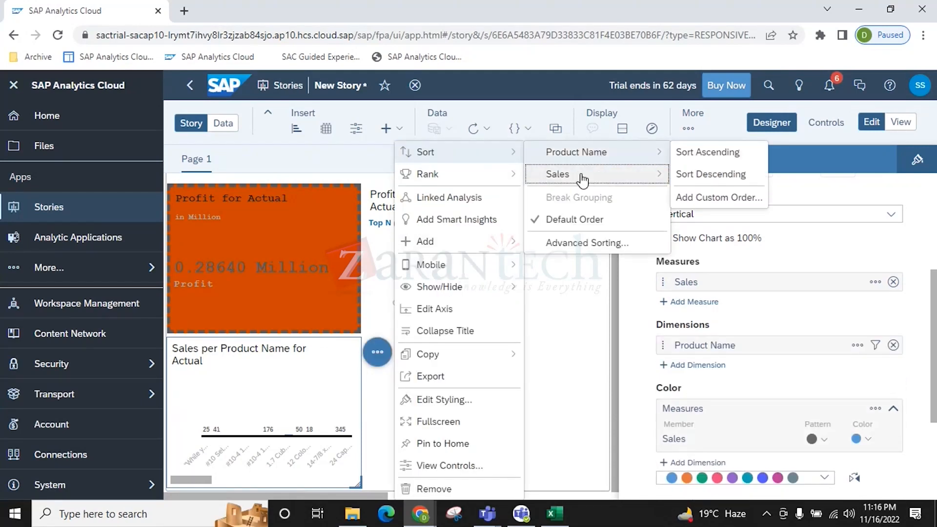
mouse_move(584, 177)
left_click(723, 196)
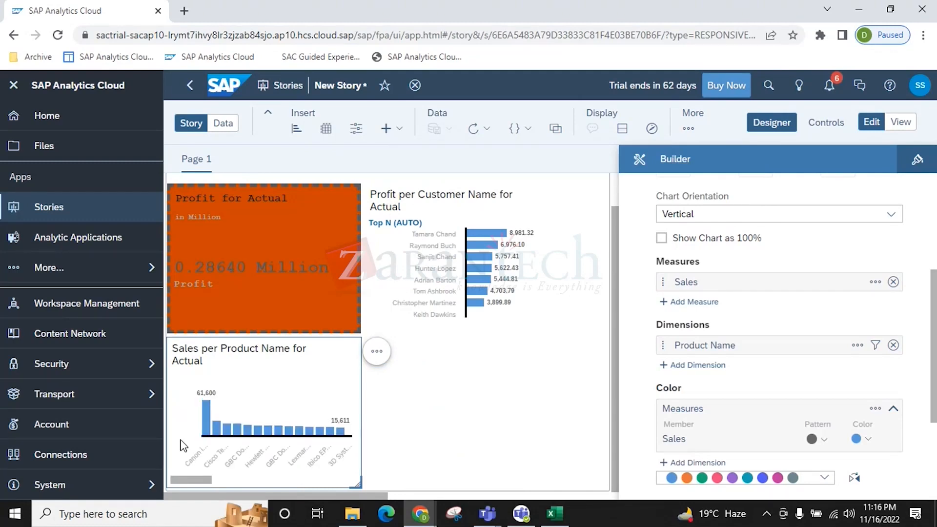
left_click(542, 412)
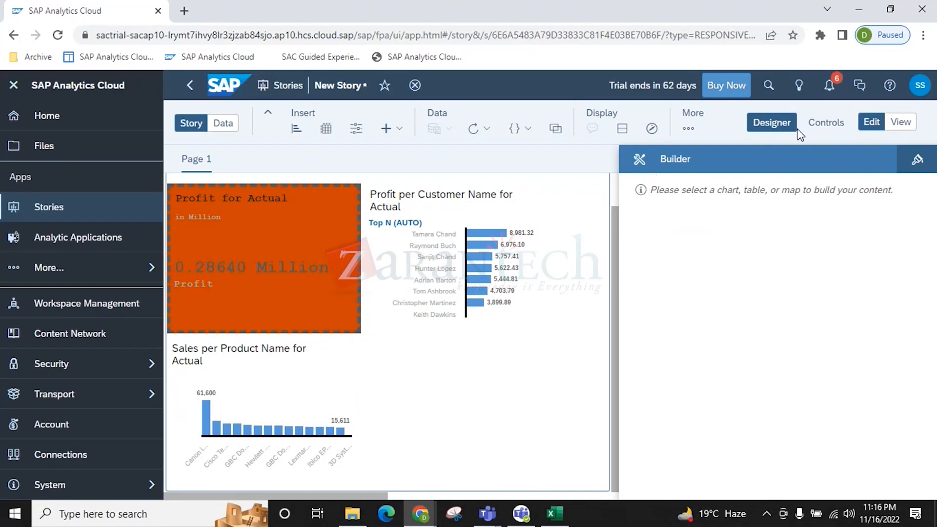
left_click(327, 429)
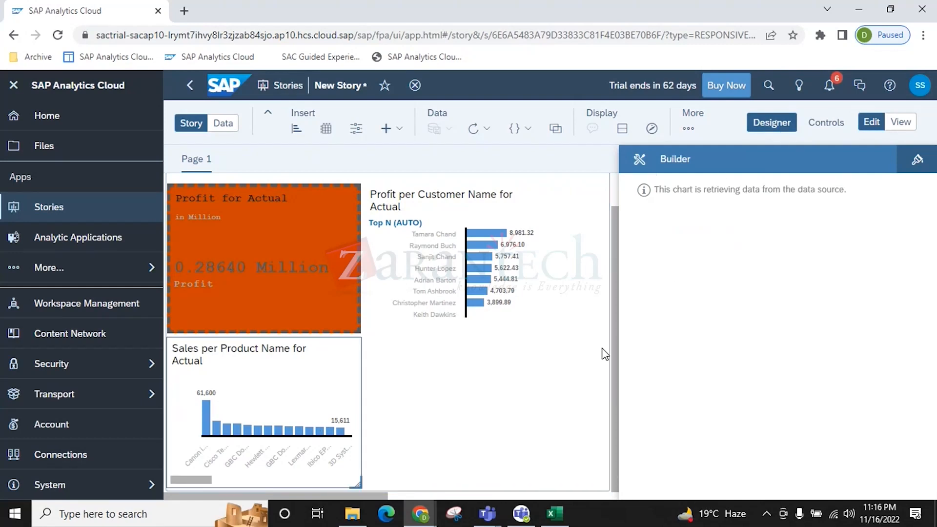
scroll(801, 368, "down", 5)
scroll(770, 335, "up", 1)
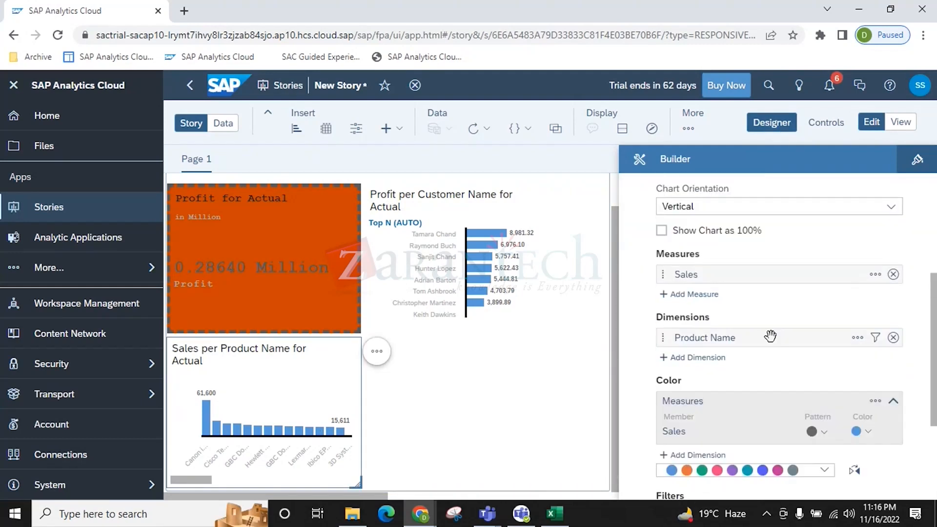
scroll(727, 386, "down", 1)
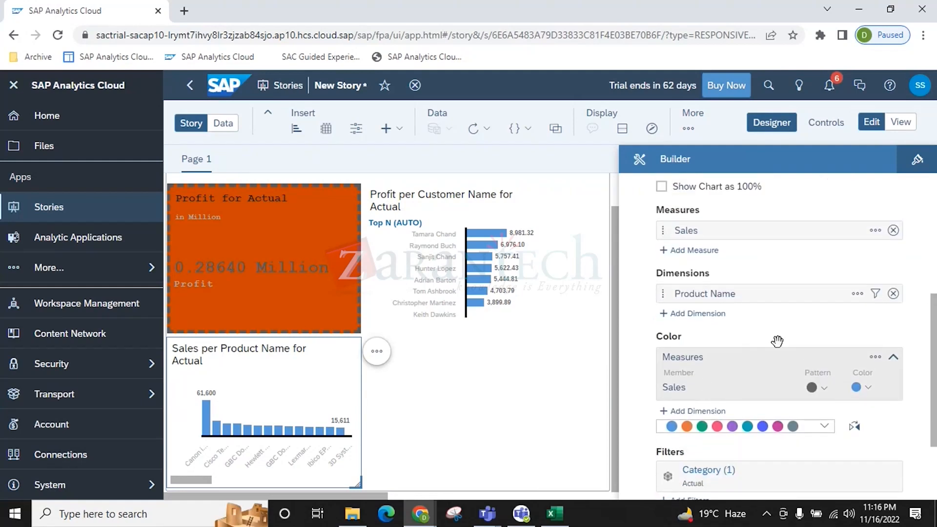
scroll(777, 341, "down", 3)
Begin a filter on State, then cancel the Set Filters dialog without selecting anything
left_click(693, 389)
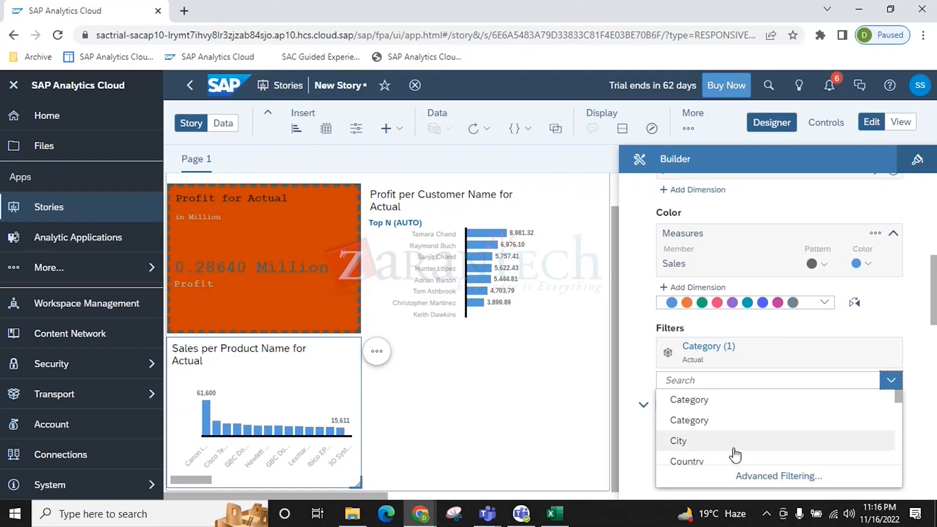
scroll(729, 447, "down", 3)
scroll(705, 461, "up", 2)
scroll(714, 457, "down", 5)
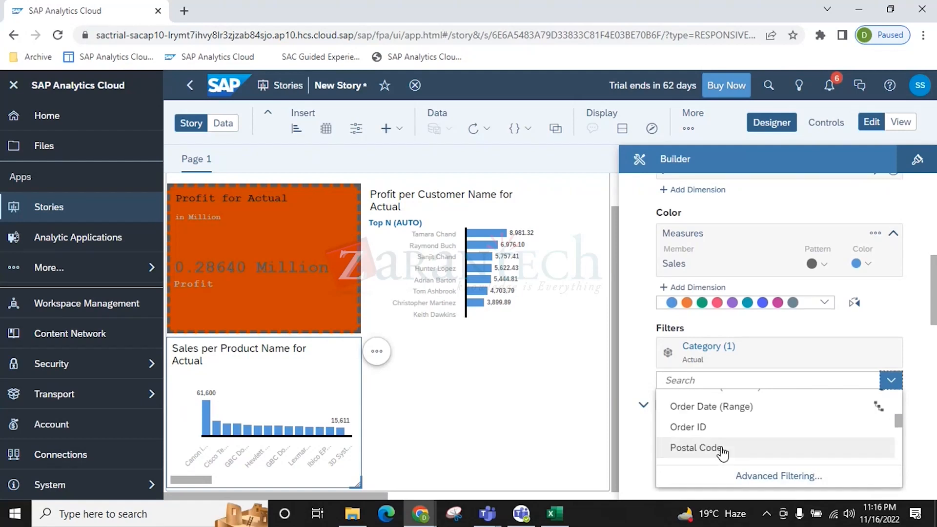
scroll(722, 454, "down", 2)
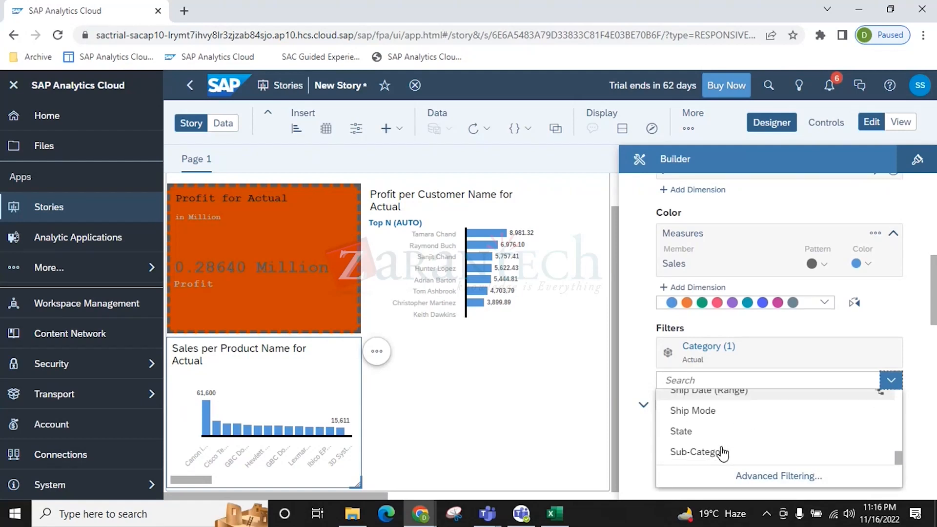
left_click(801, 439)
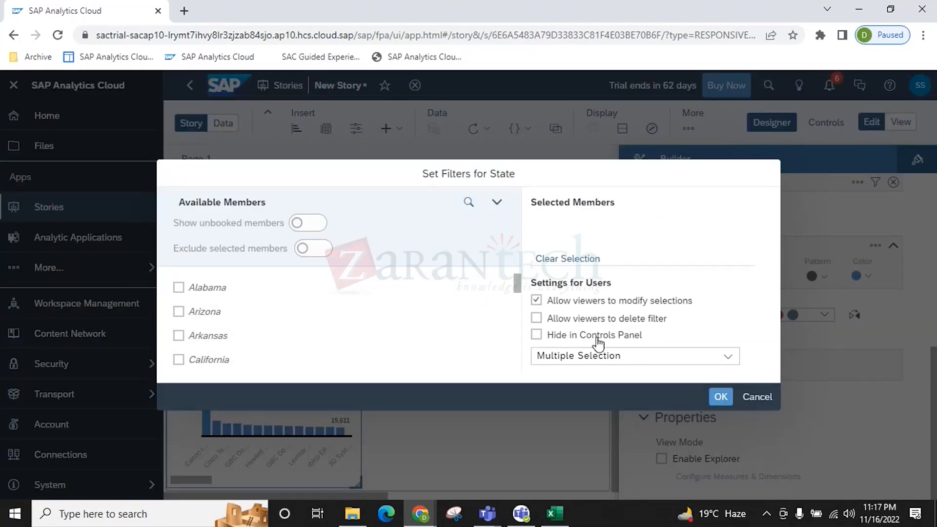
left_click(659, 356)
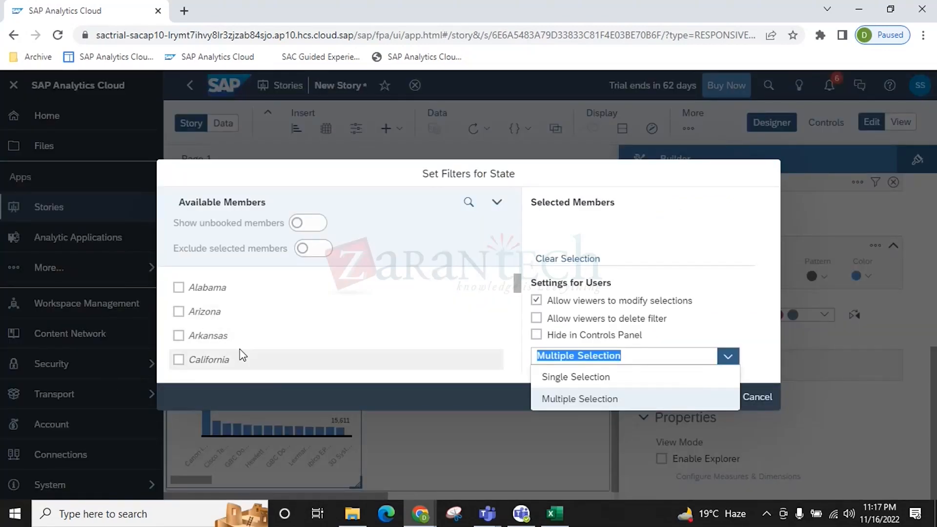
left_click(710, 250)
left_click(770, 401)
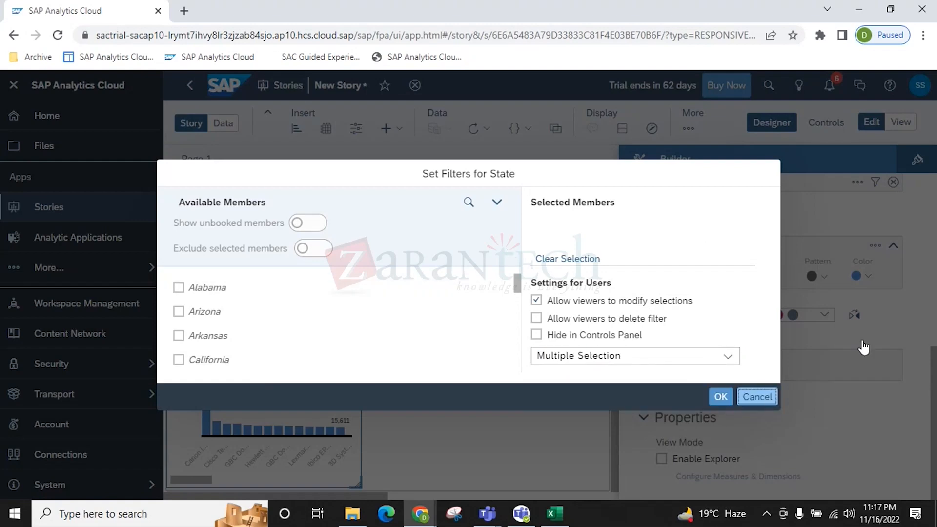
scroll(830, 389, "up", 4)
scroll(706, 397, "up", 2)
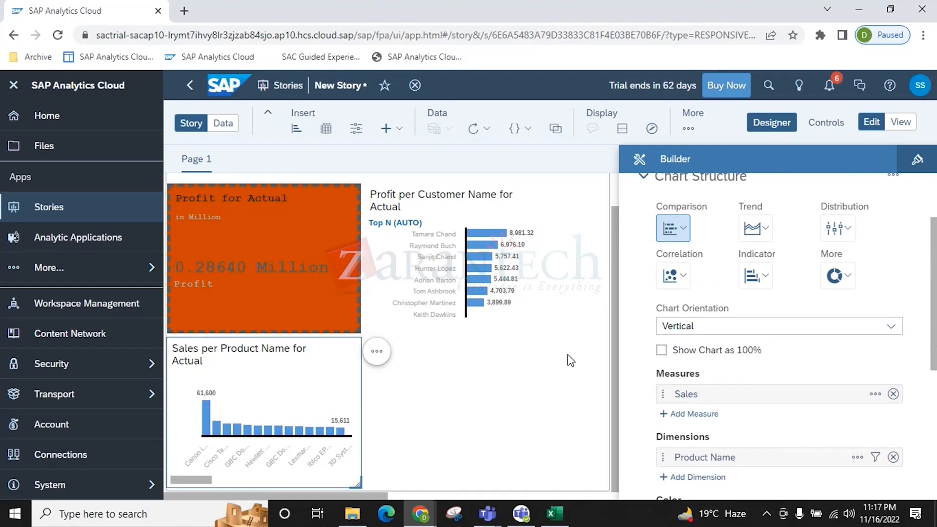
scroll(835, 377, "down", 3)
Add City as the chart's Color dimension and hide the Builder panel
scroll(719, 382, "down", 3)
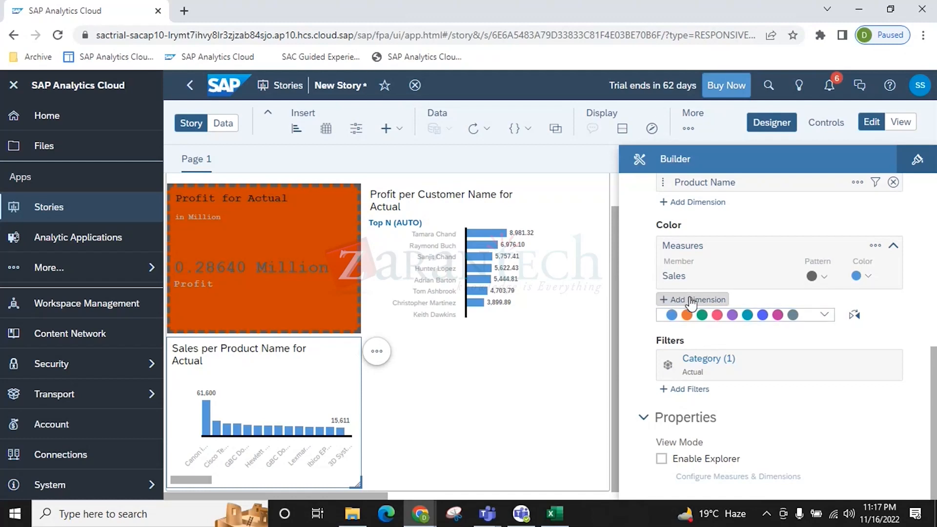
left_click(692, 300)
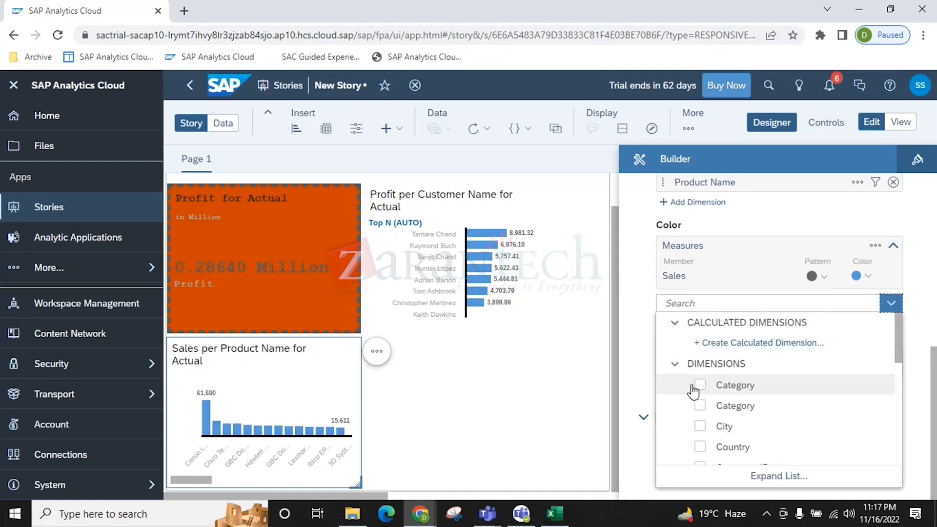
left_click(699, 427)
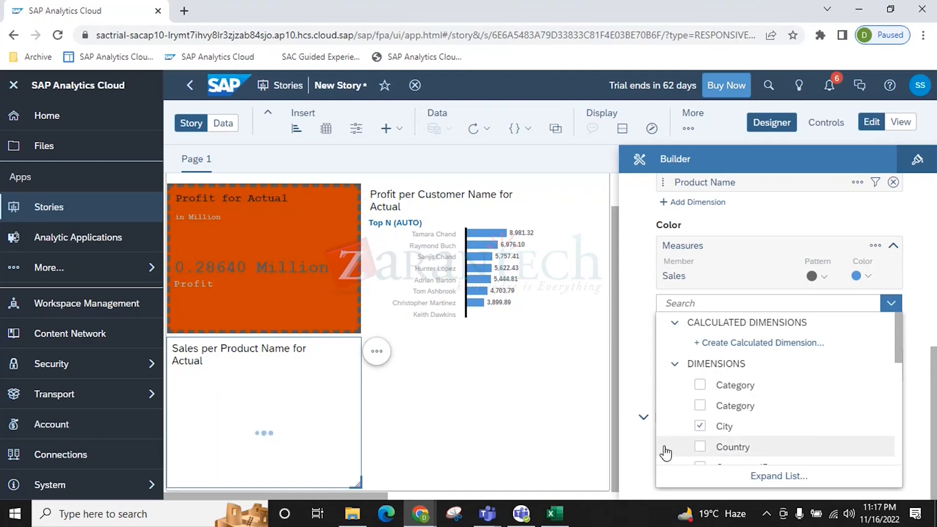
left_click(634, 447)
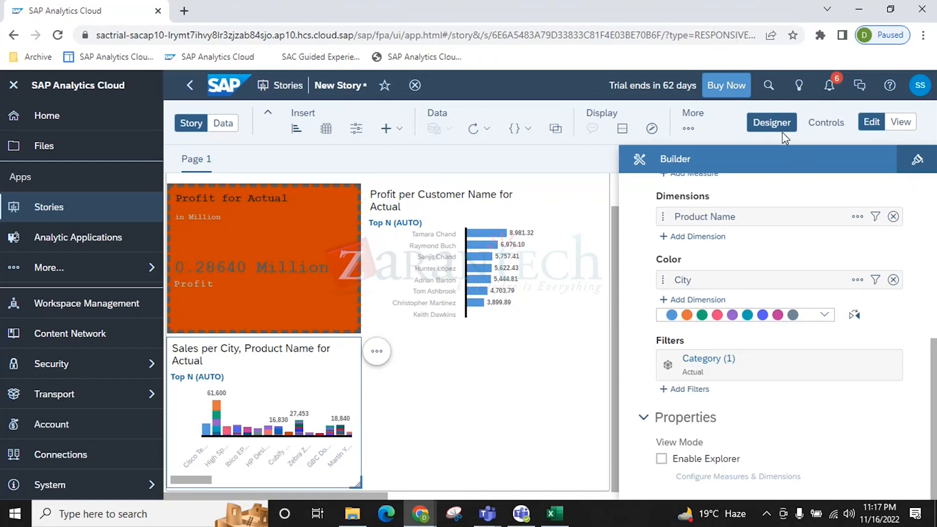
left_click(770, 121)
Widen the Sales per City, Product Name chart to about double width, then reselect it
left_click_drag(359, 483, 600, 490)
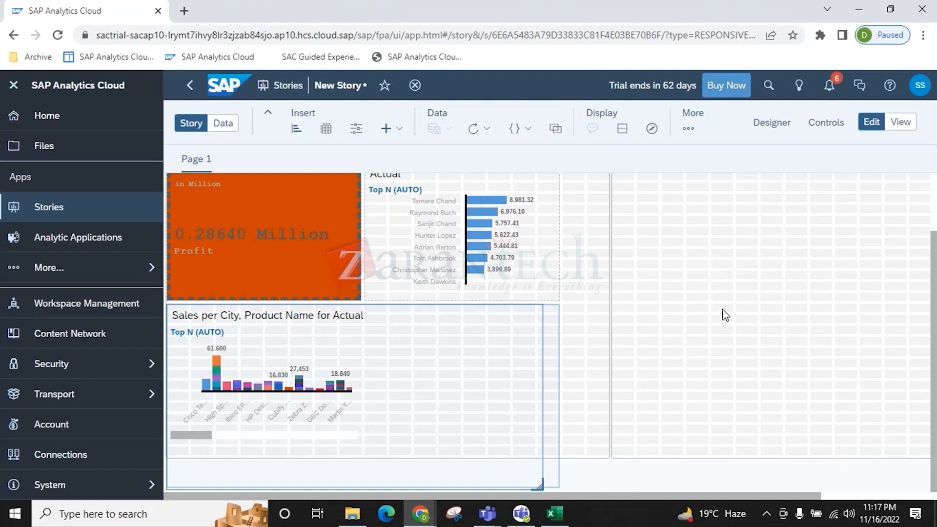
left_click(655, 282)
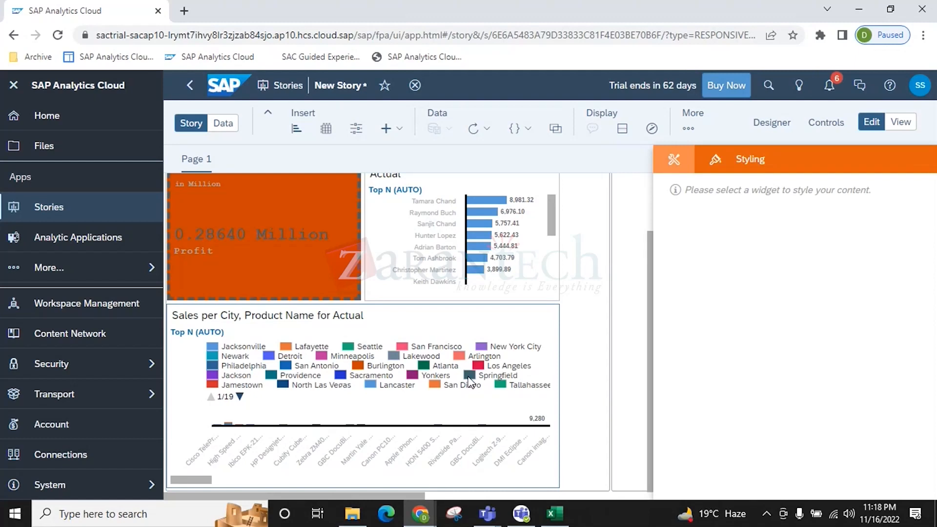
left_click(496, 309)
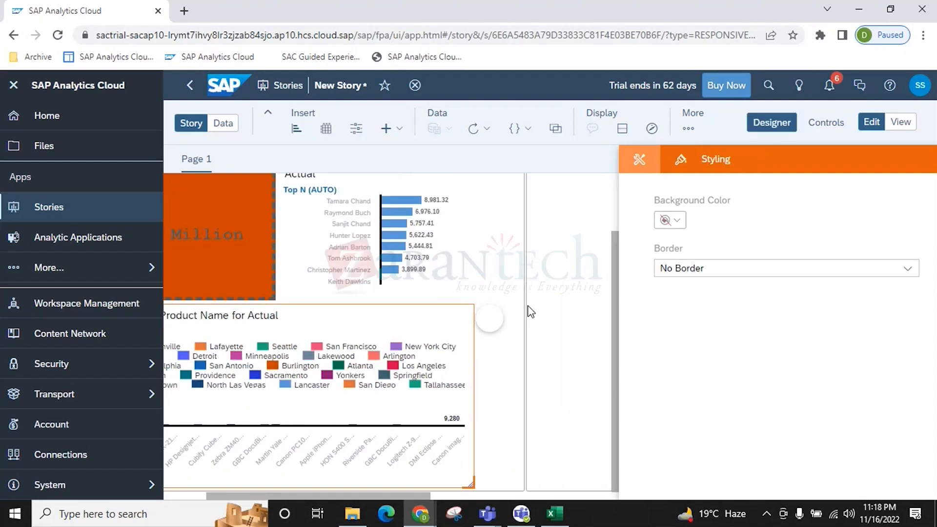
Replace the Product Name dimension with State, waiting out the unresponsive-page prompt
left_click(647, 164)
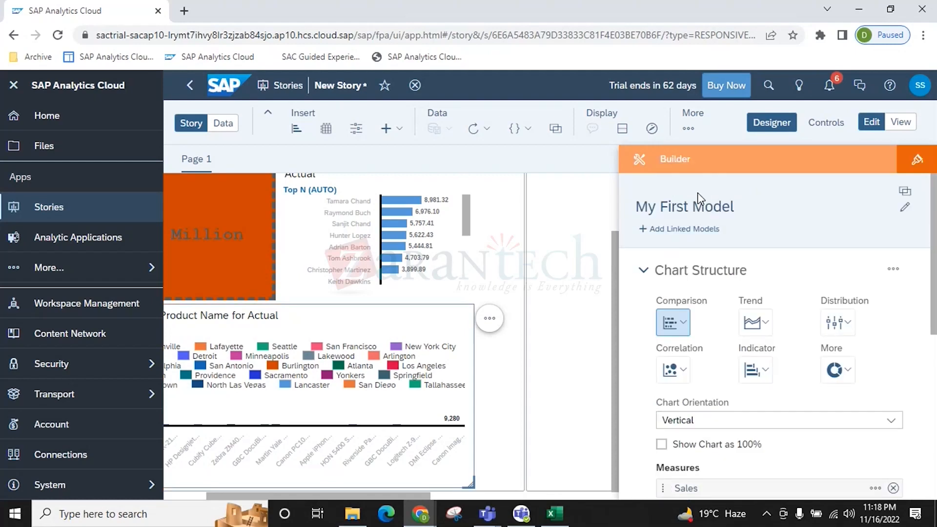
scroll(755, 330, "down", 5)
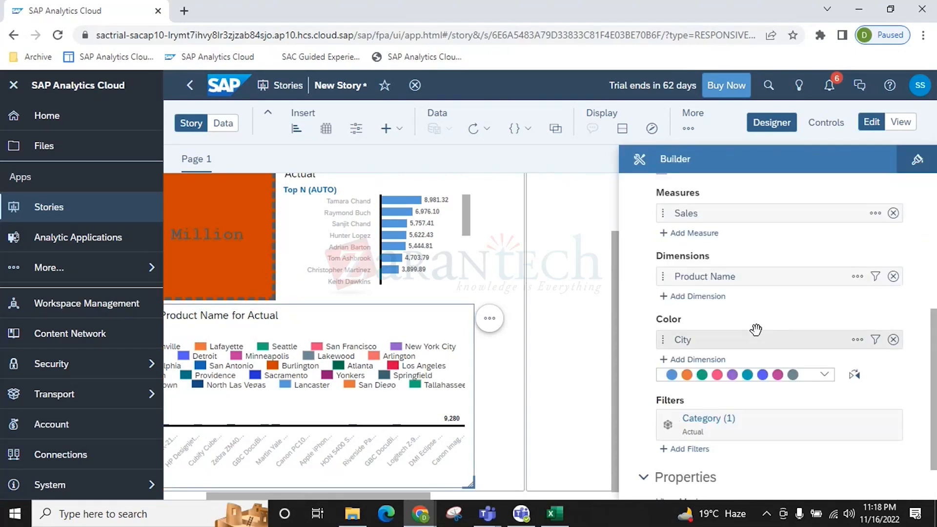
left_click(893, 276)
left_click_drag(685, 318, 683, 318)
left_click(692, 274)
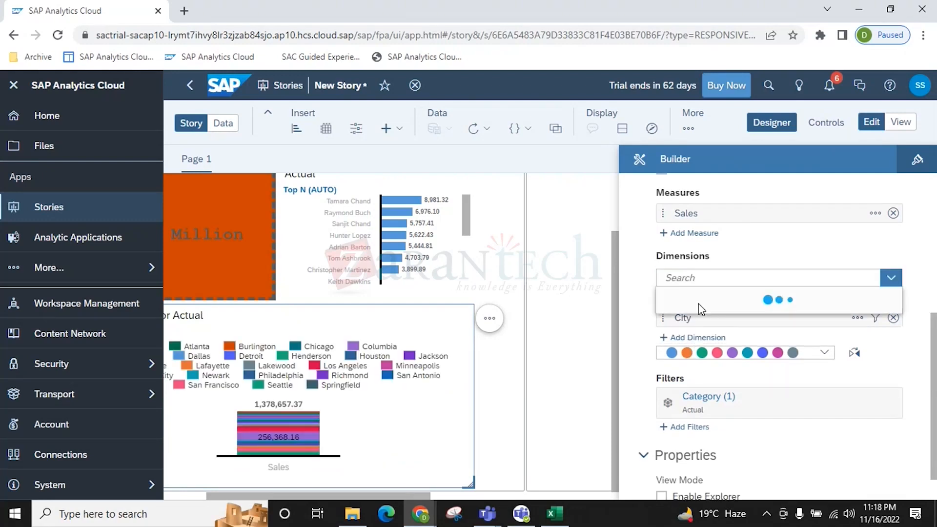
scroll(703, 342, "down", 5)
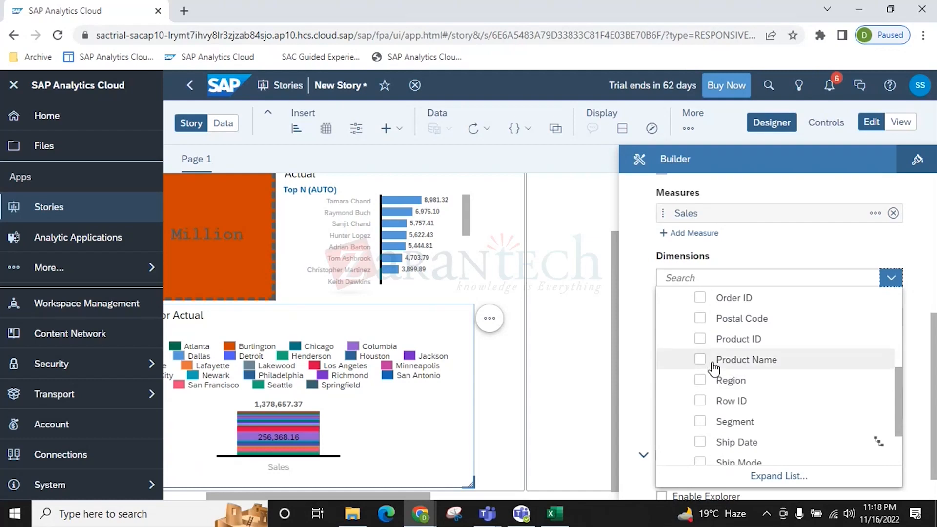
scroll(705, 439, "down", 3)
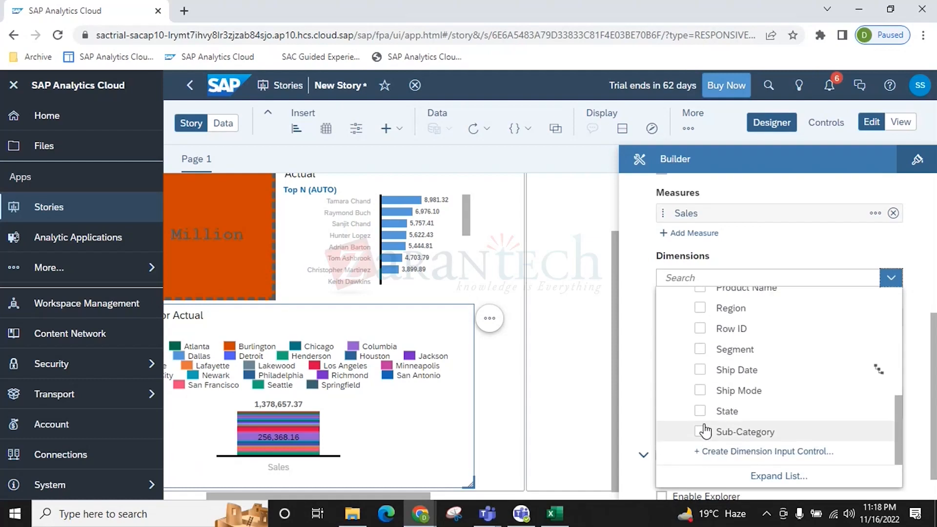
left_click(700, 411)
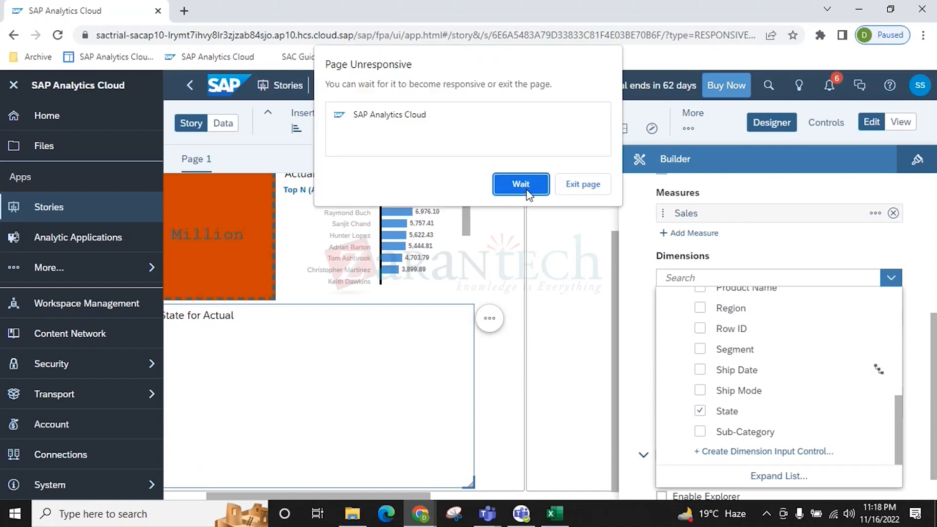
left_click(529, 194)
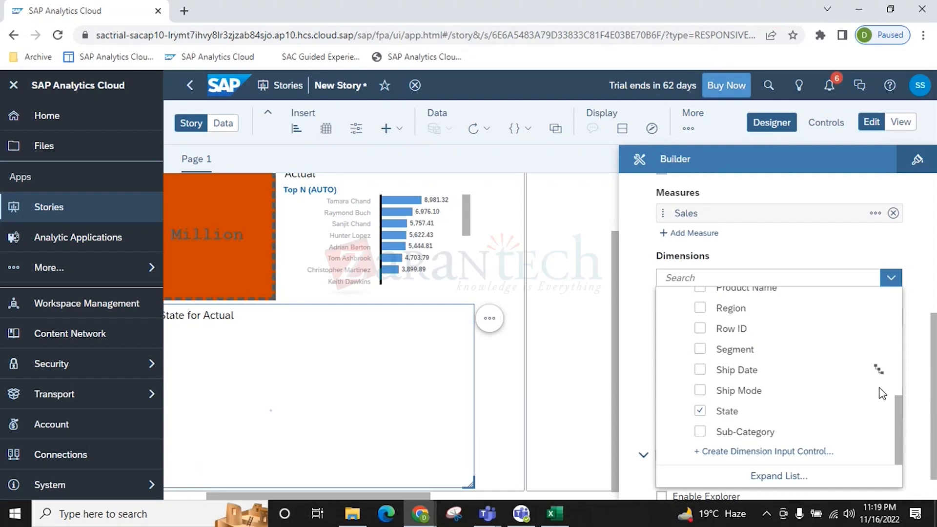
left_click(922, 367)
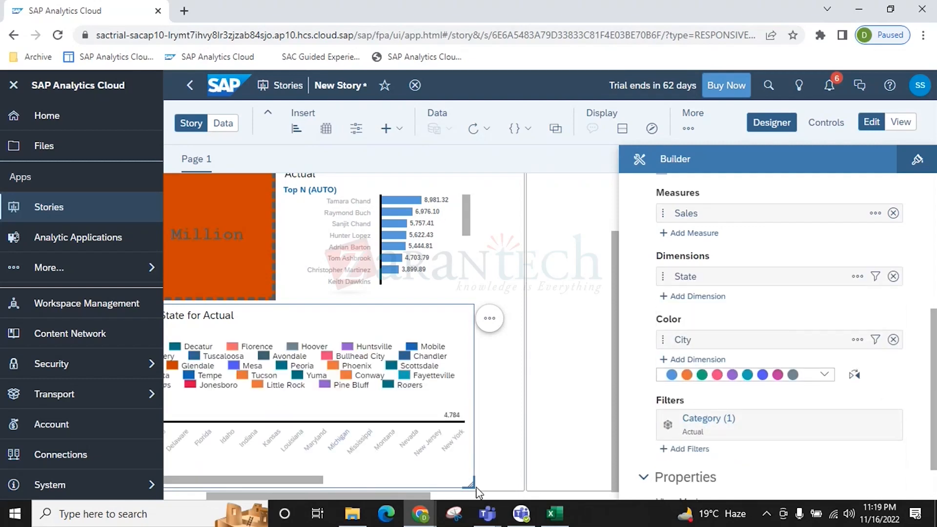
left_click_drag(367, 494, 215, 479)
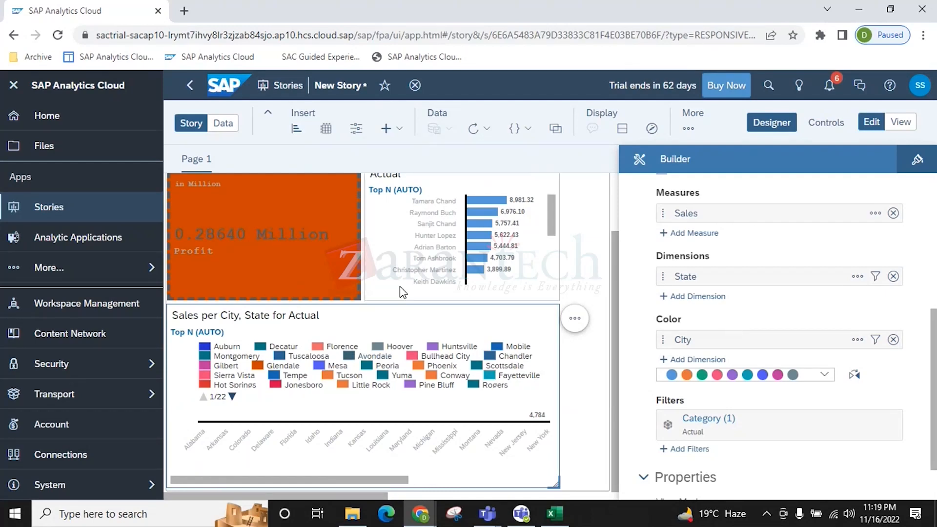
Show the Sales per City, State chart in Fullscreen, waiting through three unresponsive-page prompts
left_click(232, 396)
left_click(575, 320)
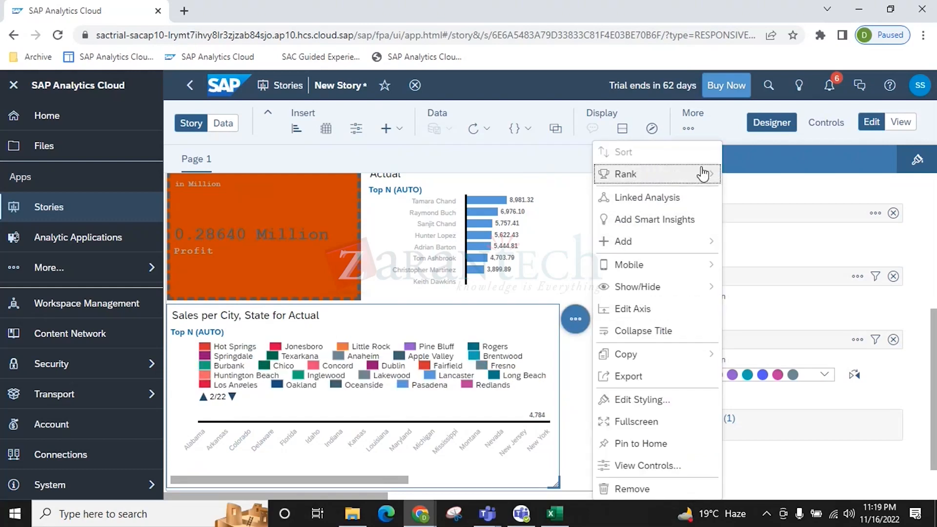
left_click(632, 428)
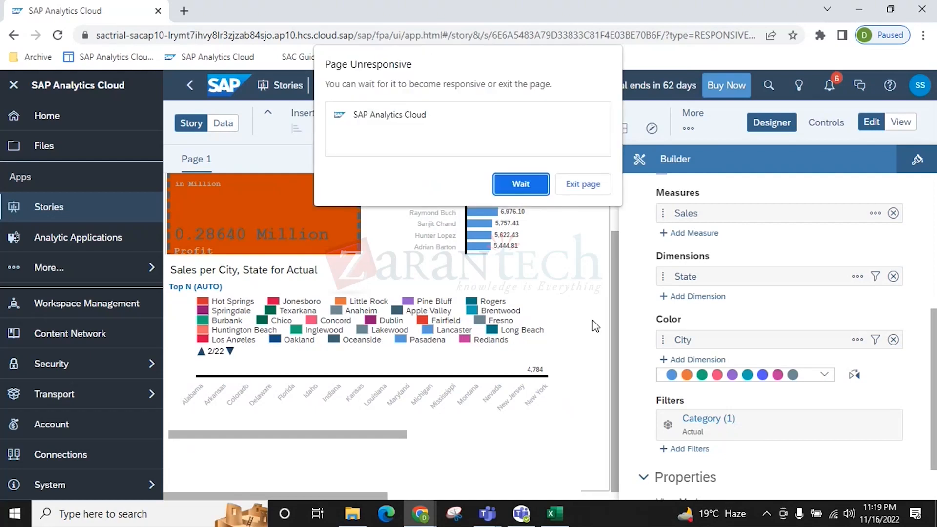
left_click(520, 189)
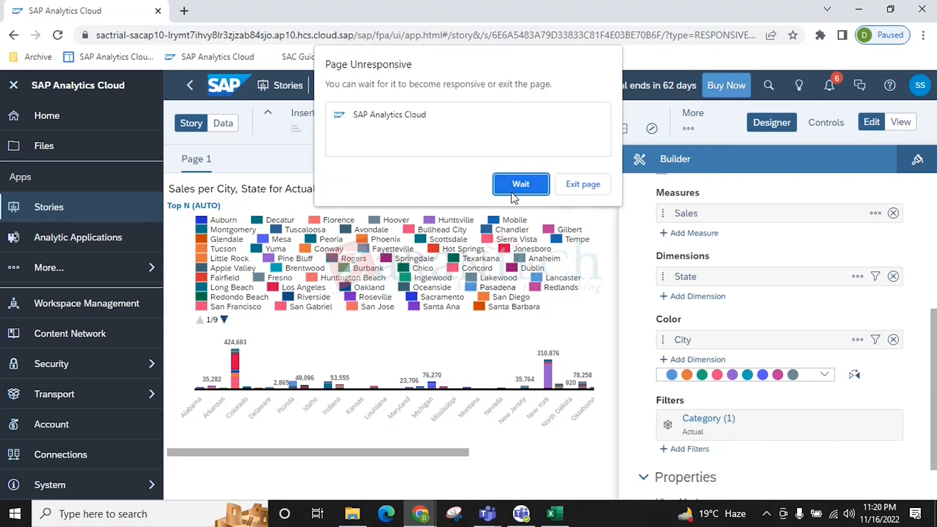
left_click(510, 190)
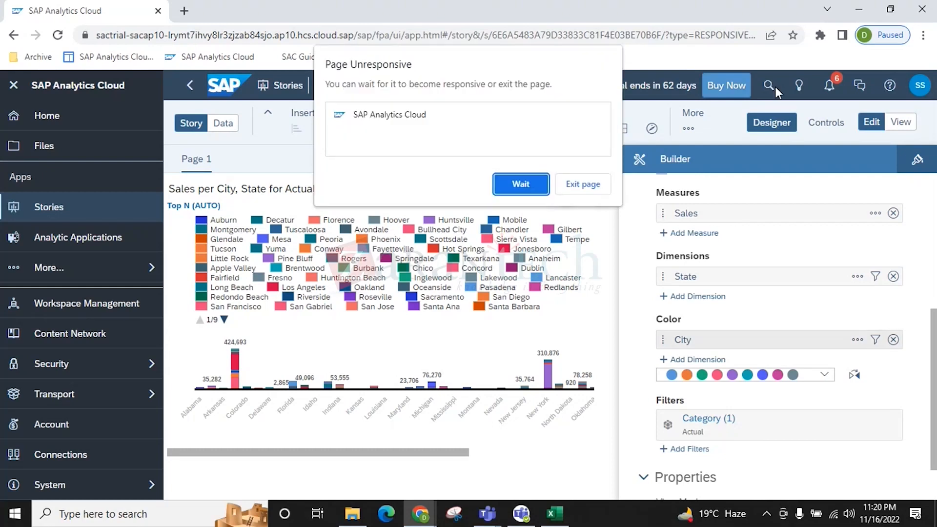
left_click(515, 184)
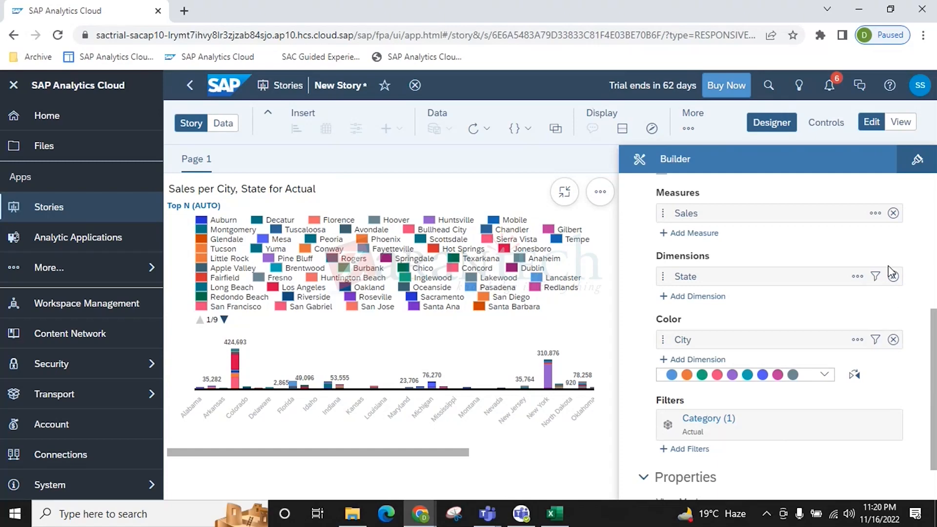
Close the Builder panel via Designer and wait out the unresponsive-page prompt
left_click(771, 121)
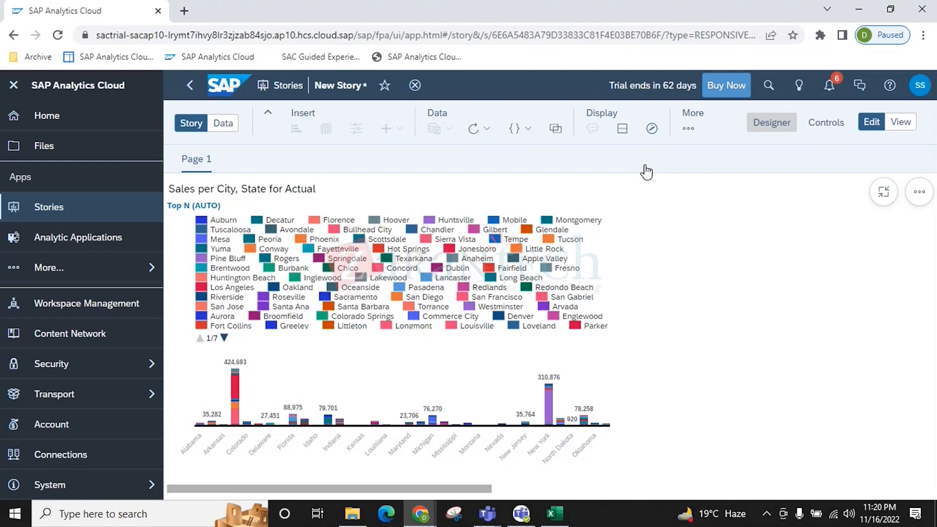
left_click(532, 189)
Duplicate the story's browser tab and open SAP Analytics Cloud Home in another tab
right_click(121, 10)
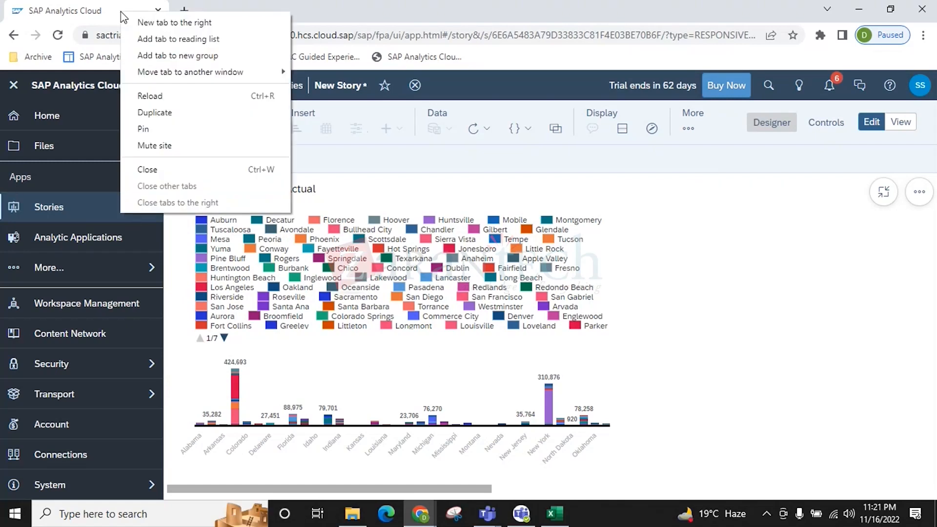
left_click(521, 183)
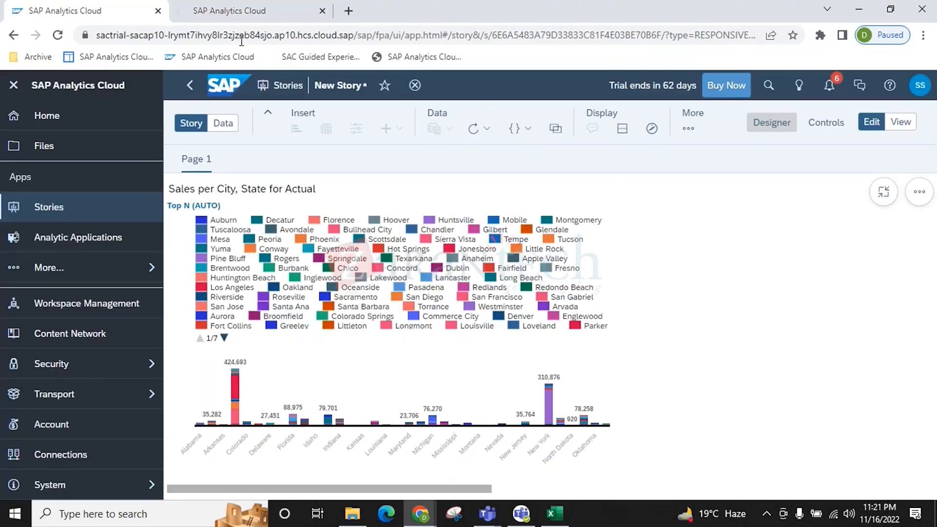
left_click(301, 7)
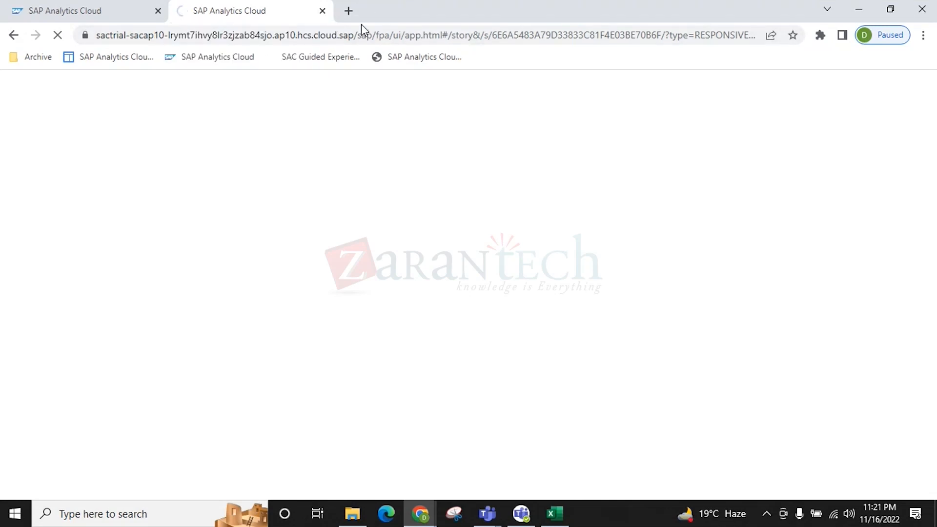
right_click(236, 59)
left_click(246, 69)
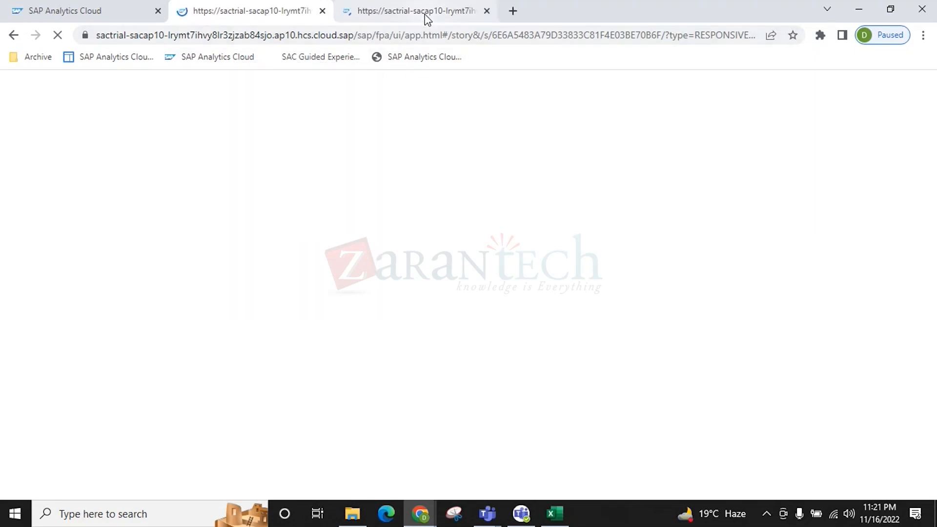
left_click(428, 18)
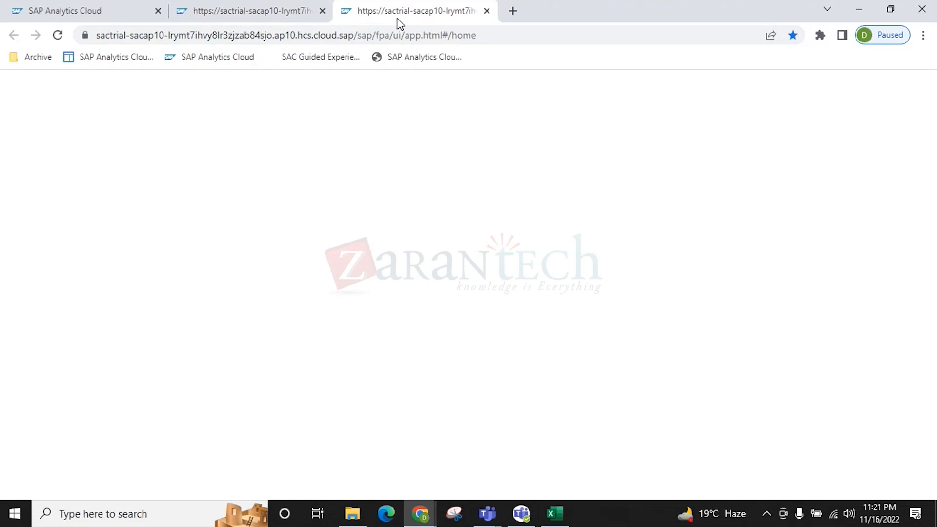
Back on the original story, select the sales chart and open Designer's Builder panel
left_click(95, 15)
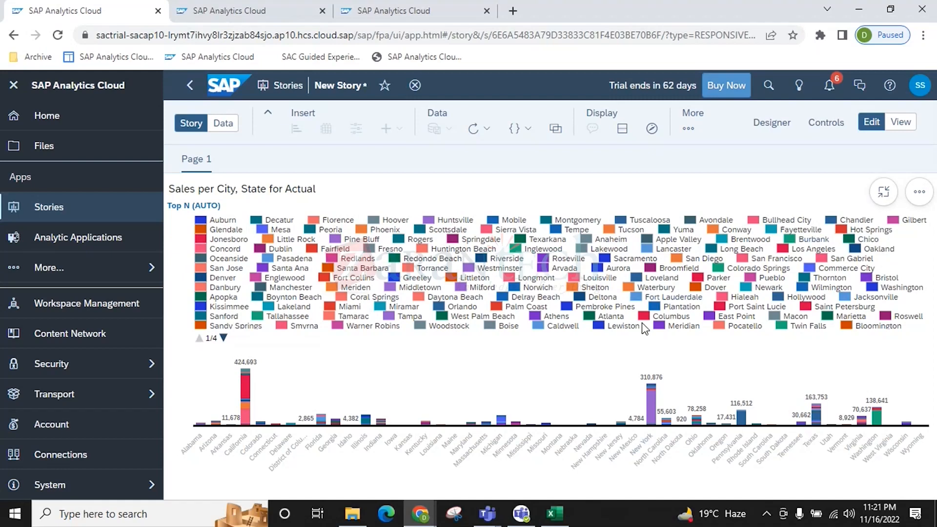
left_click(884, 193)
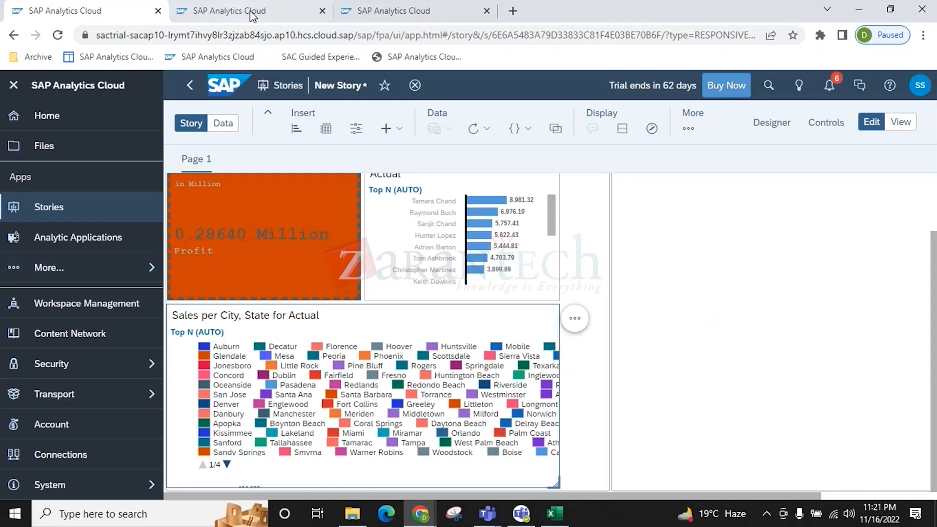
left_click(271, 12)
left_click(383, 11)
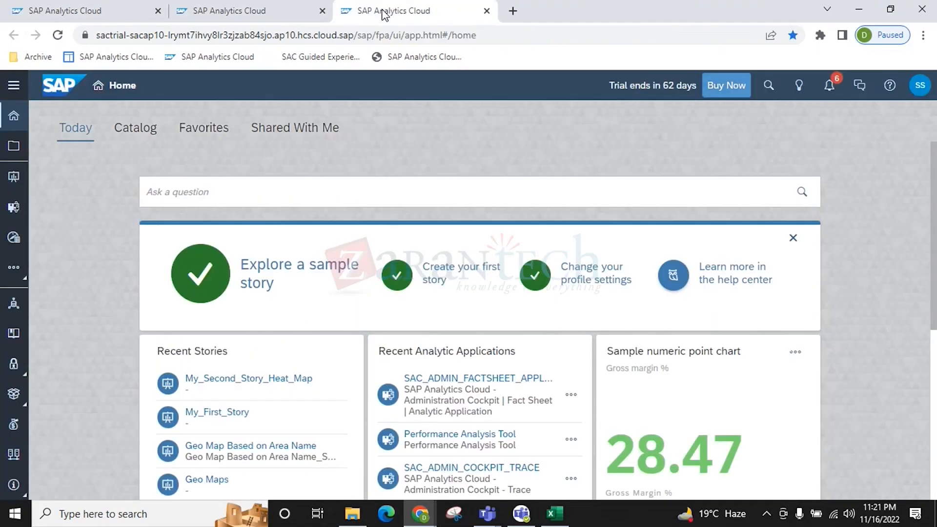
left_click(113, 13)
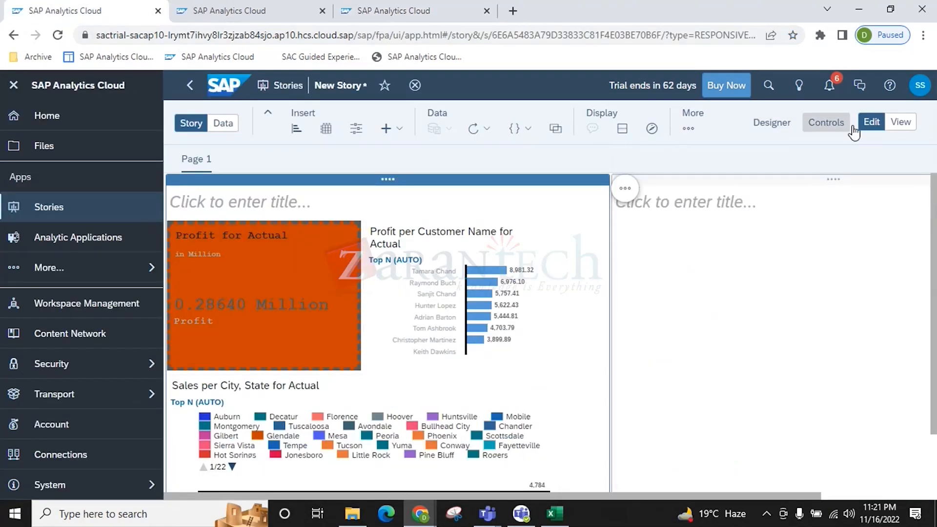
left_click(767, 124)
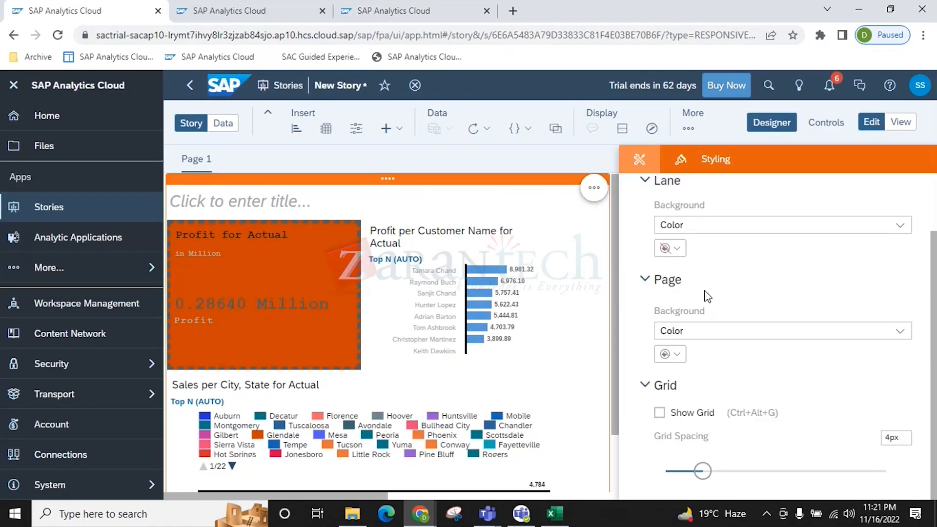
left_click(639, 161)
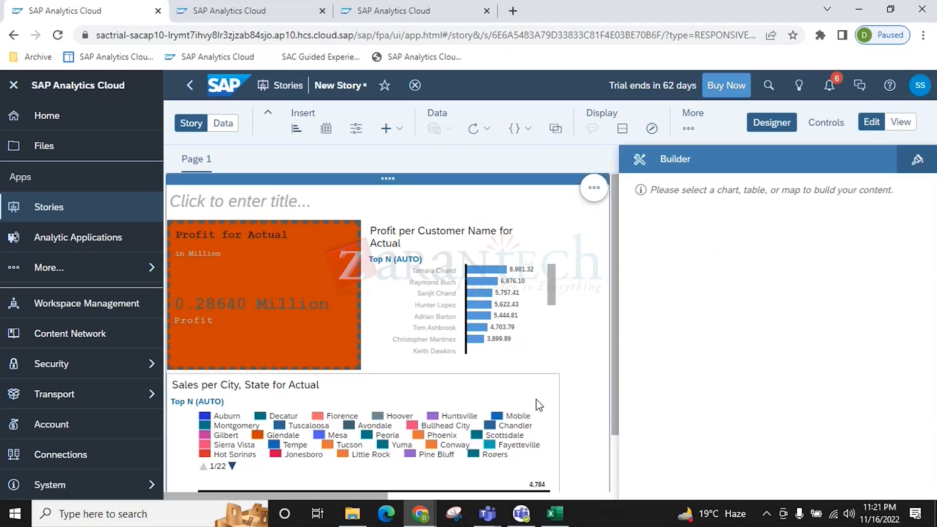
Start a Ship Date (Member) filter on the sales chart, cancel it, and close Designer
scroll(734, 322, "down", 5)
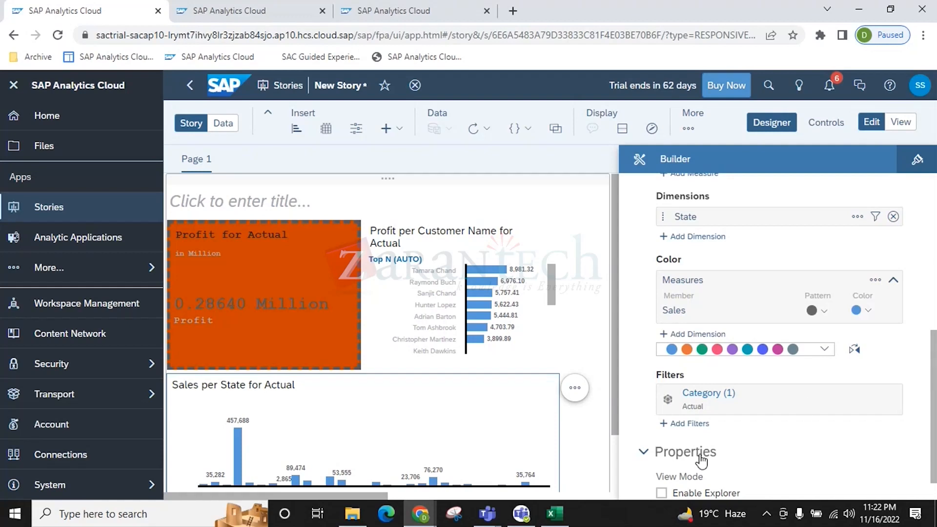
left_click(699, 424)
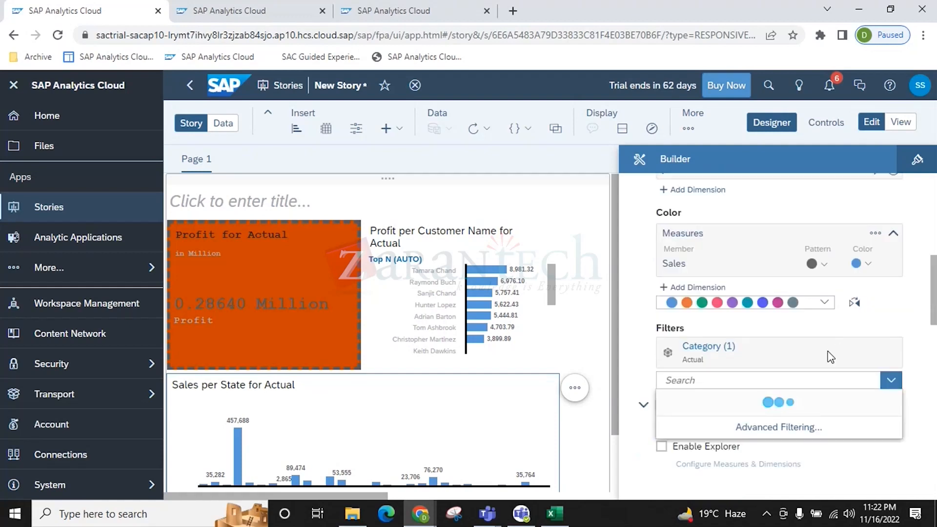
scroll(723, 448, "down", 1)
scroll(734, 443, "down", 6)
scroll(731, 447, "up", 4)
scroll(732, 446, "down", 2)
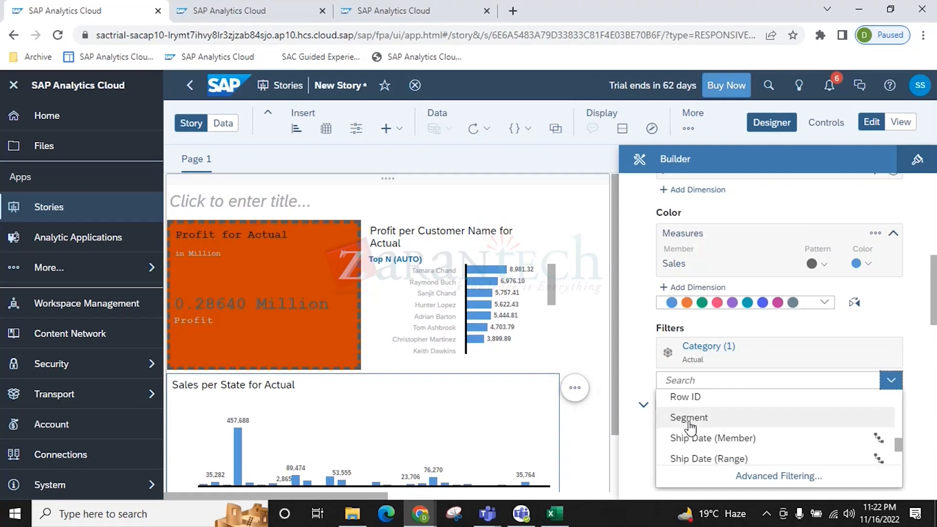
left_click(735, 441)
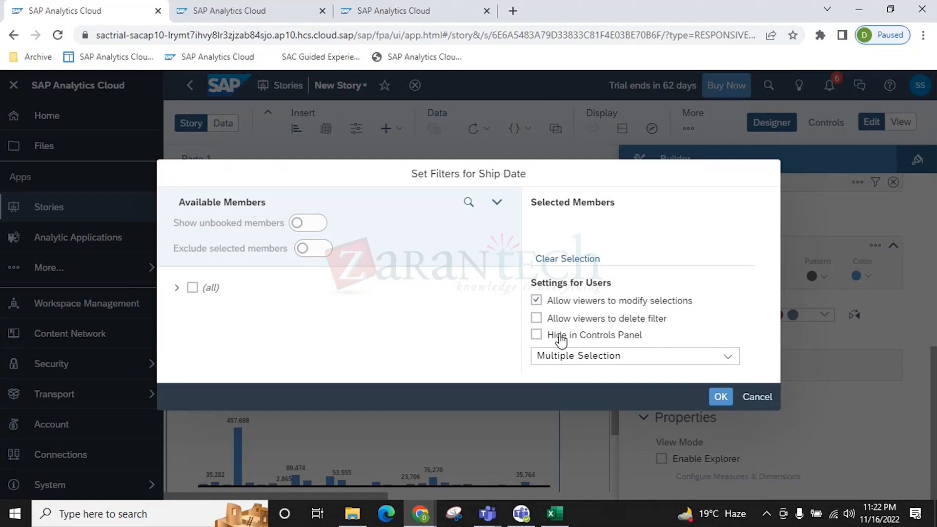
left_click(174, 289)
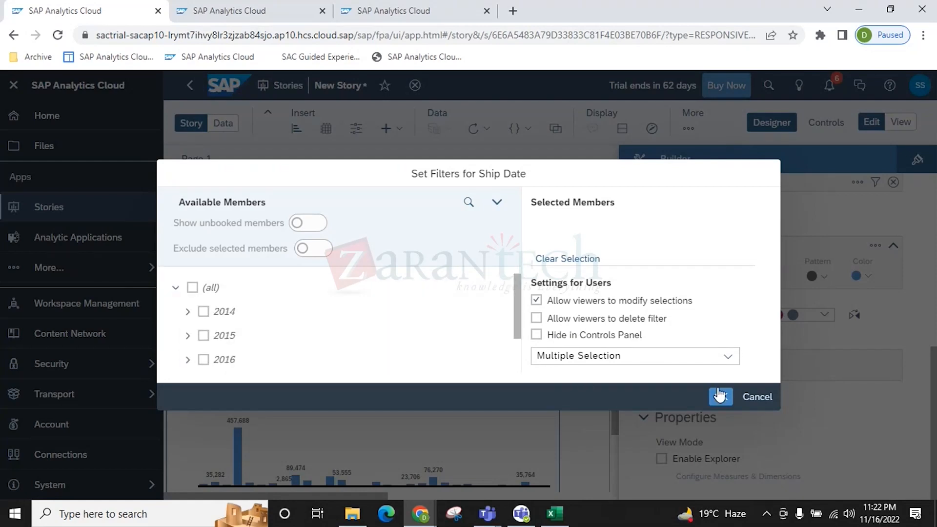
left_click(748, 394)
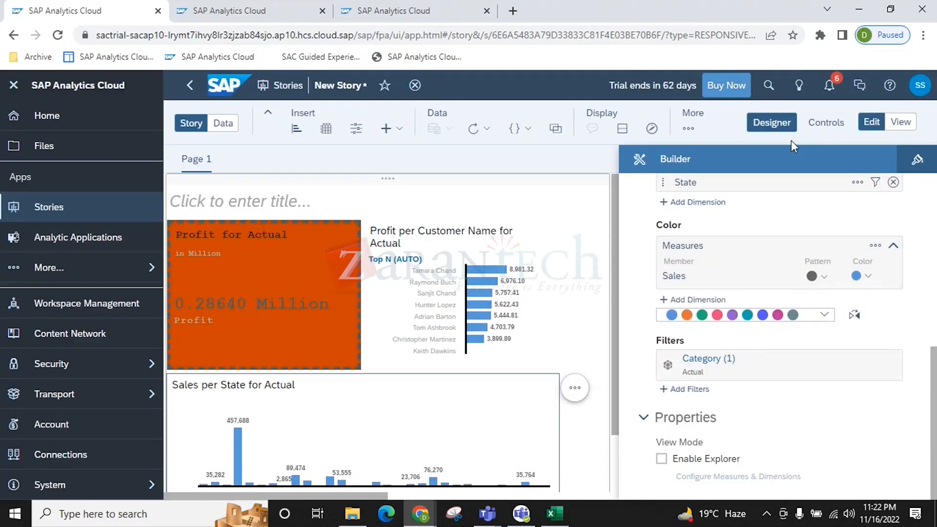
left_click(768, 123)
Insert a new pie chart into the empty right-hand panel
scroll(600, 385, "down", 2)
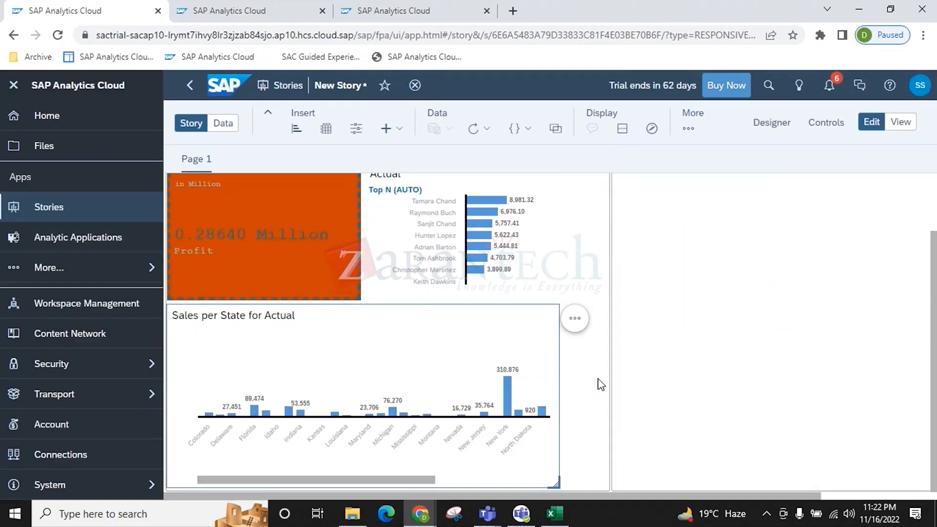
scroll(332, 327, "up", 2)
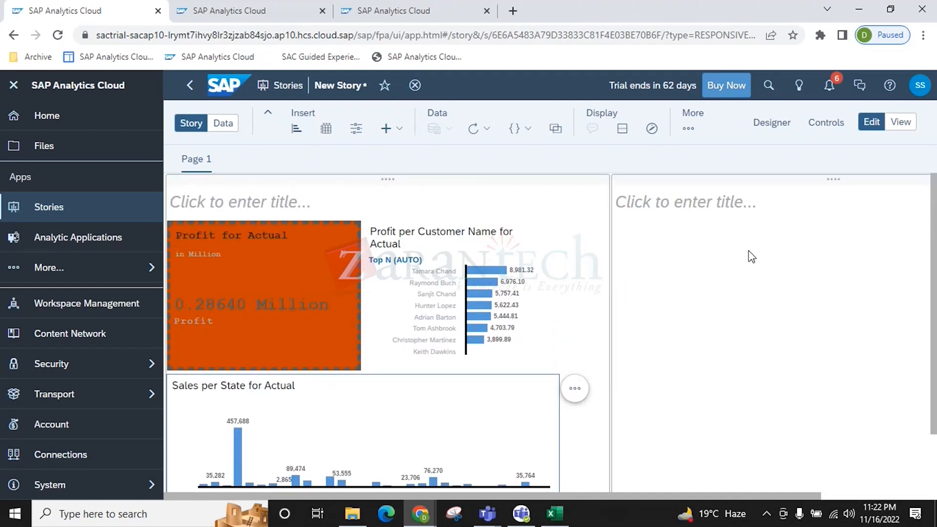
left_click(724, 250)
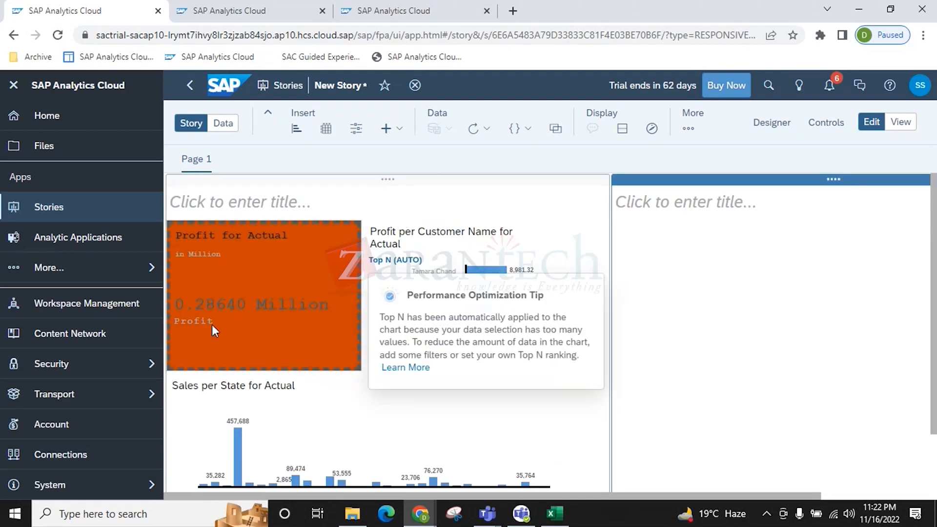
left_click(490, 252)
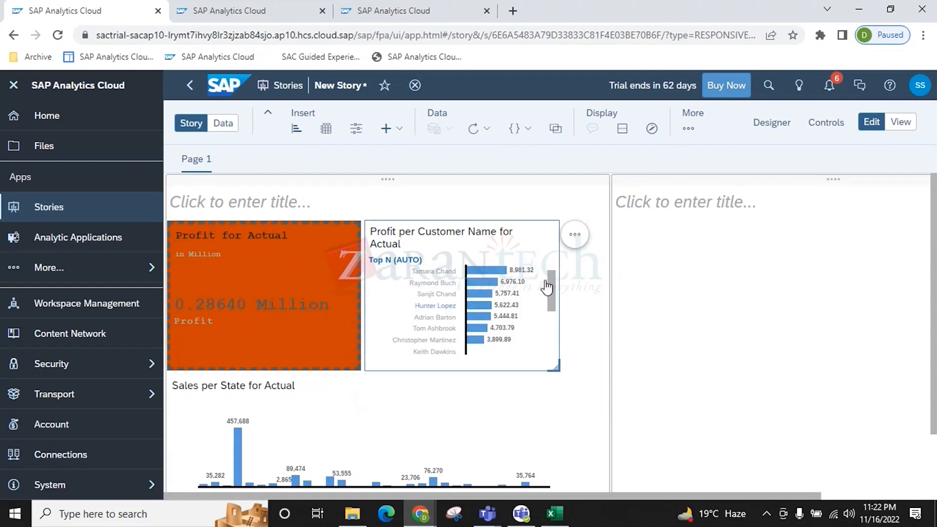
left_click(718, 227)
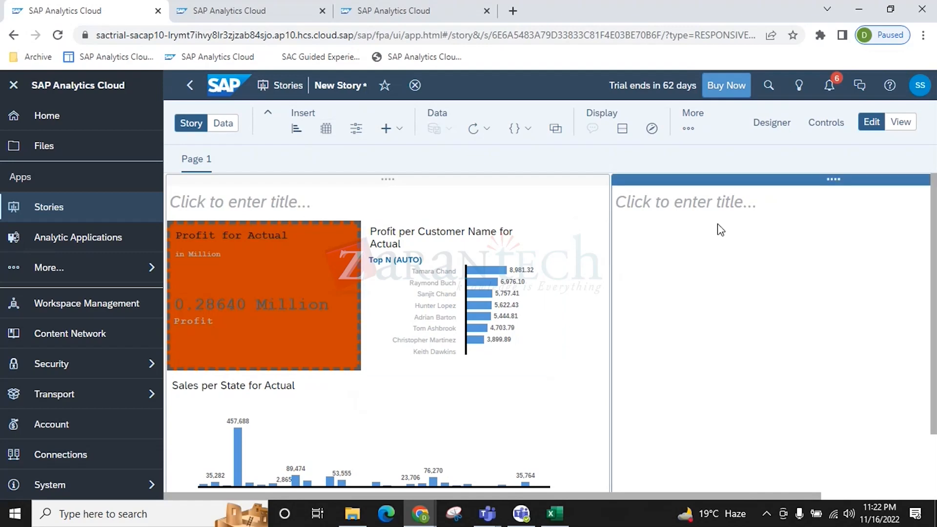
left_click(297, 128)
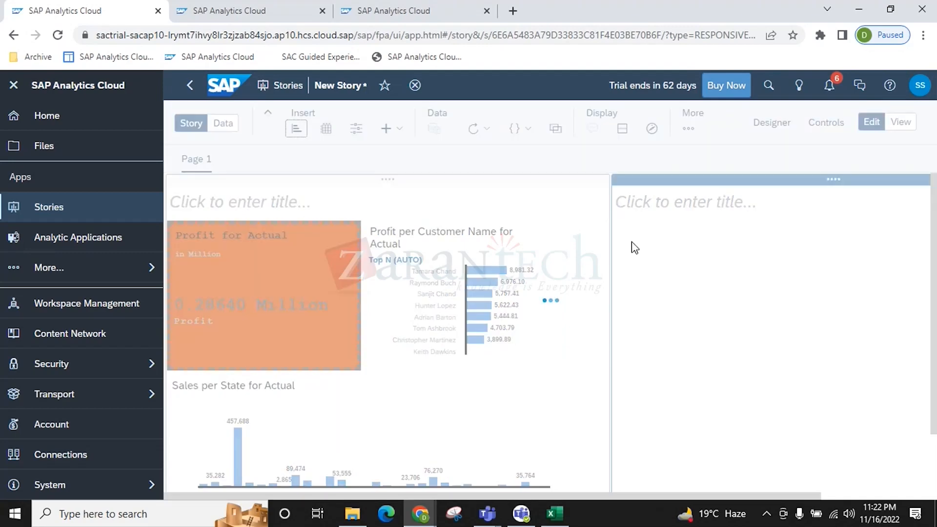
left_click(833, 370)
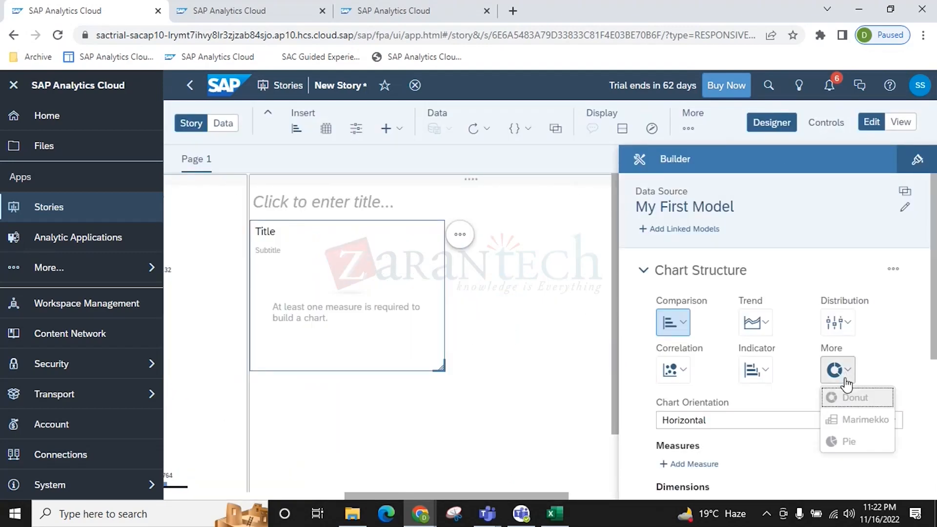
left_click(832, 442)
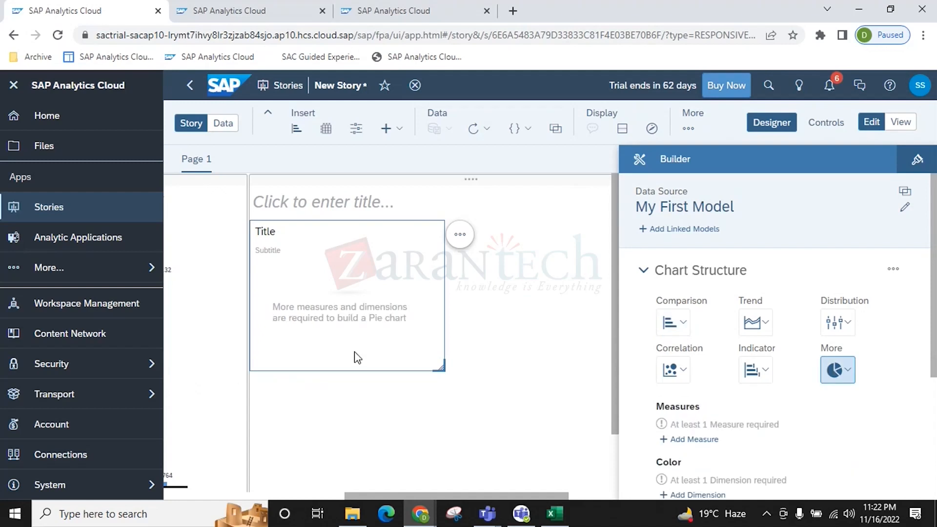
Give the pie chart measure Quantity and dimension Category
scroll(702, 302, "down", 3)
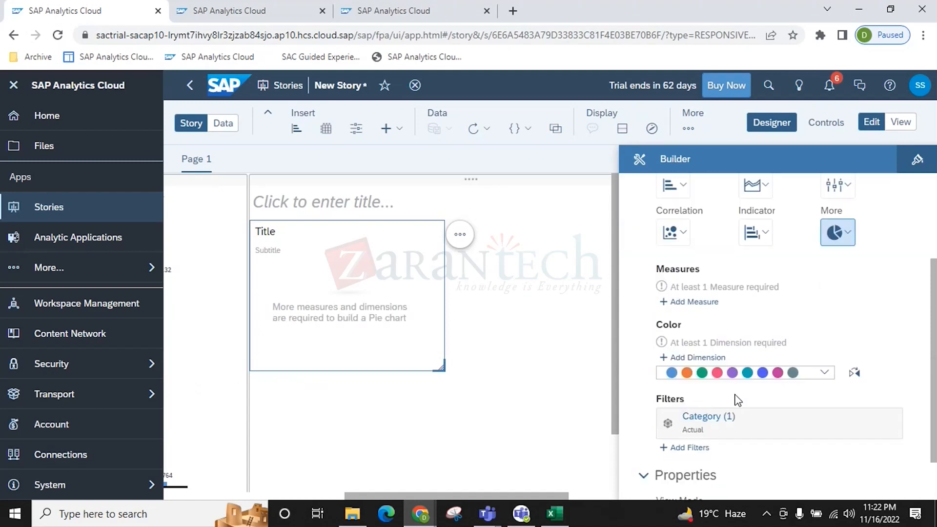
left_click(708, 303)
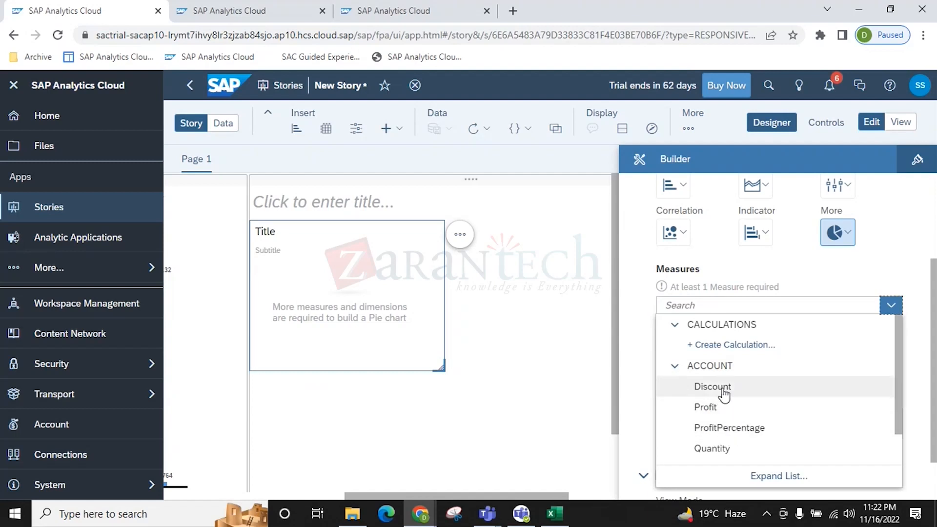
left_click(713, 449)
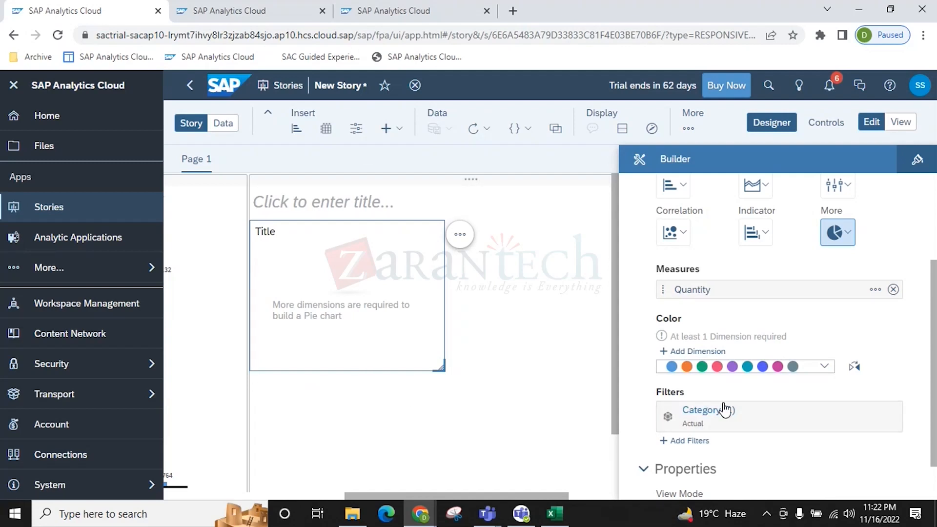
left_click(697, 352)
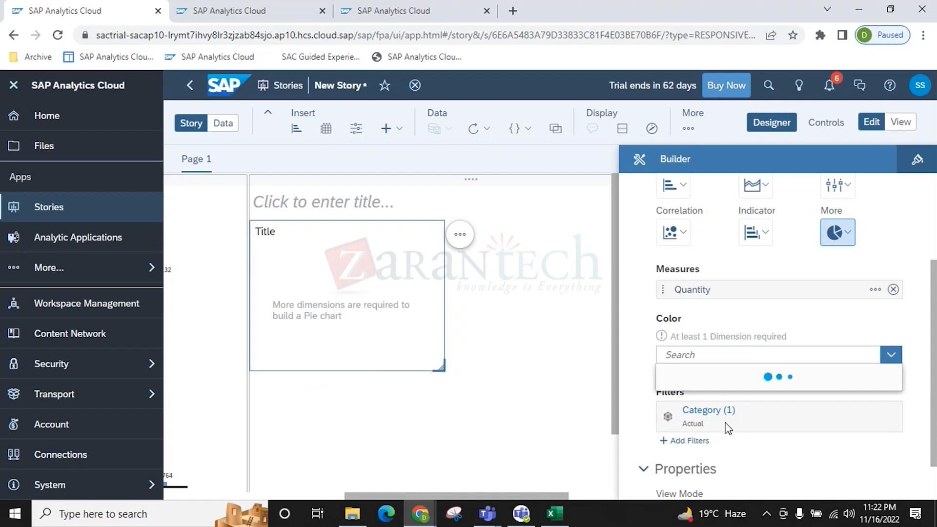
left_click(700, 438)
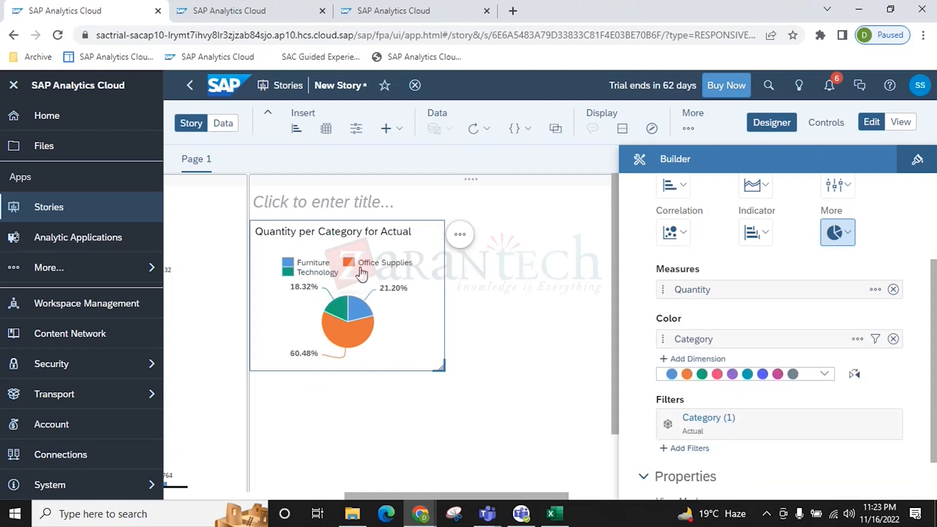
Enlarge the Quantity per Category chart and change it to a donut
left_click_drag(439, 371, 566, 434)
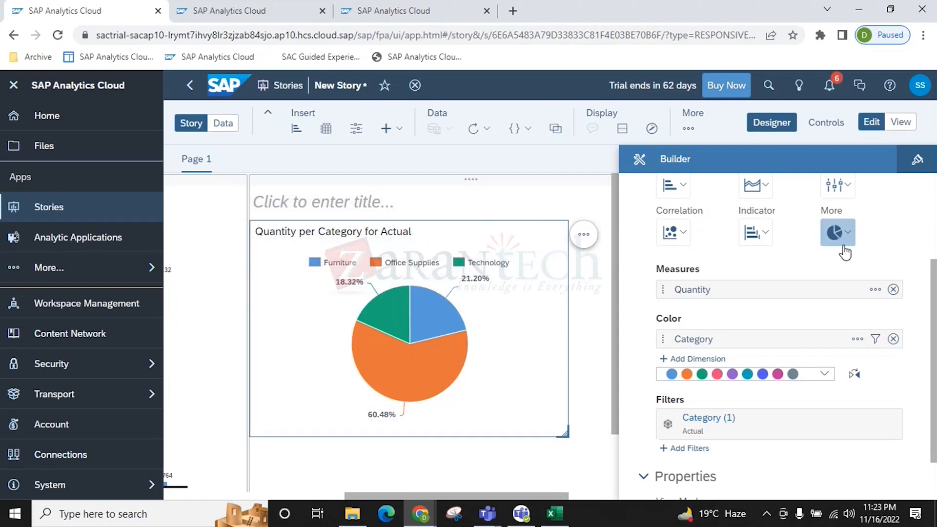
left_click(843, 246)
left_click(847, 263)
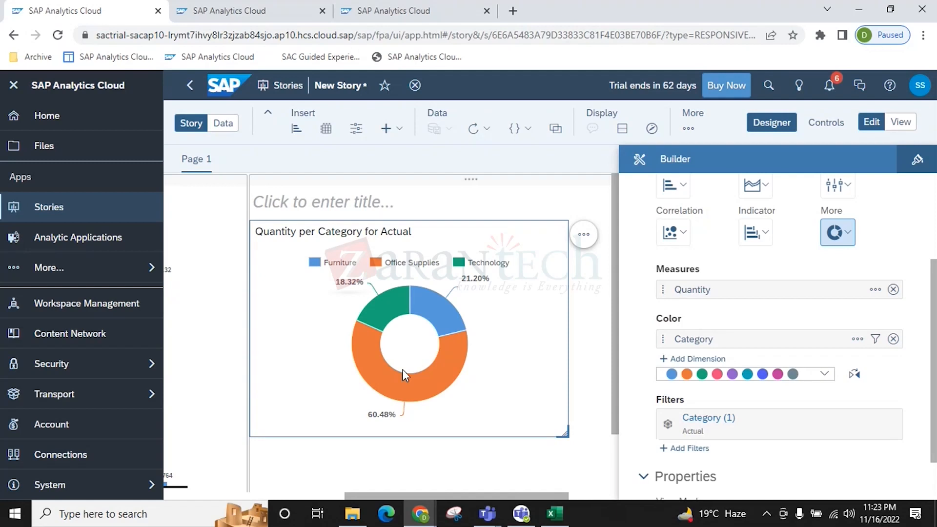
scroll(784, 420, "down", 2)
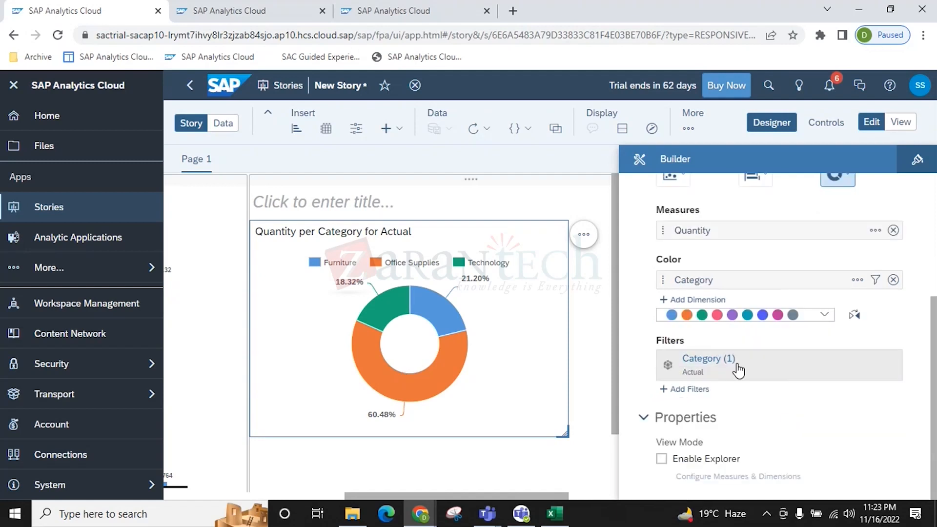
scroll(708, 370, "up", 5)
scroll(708, 369, "down", 3)
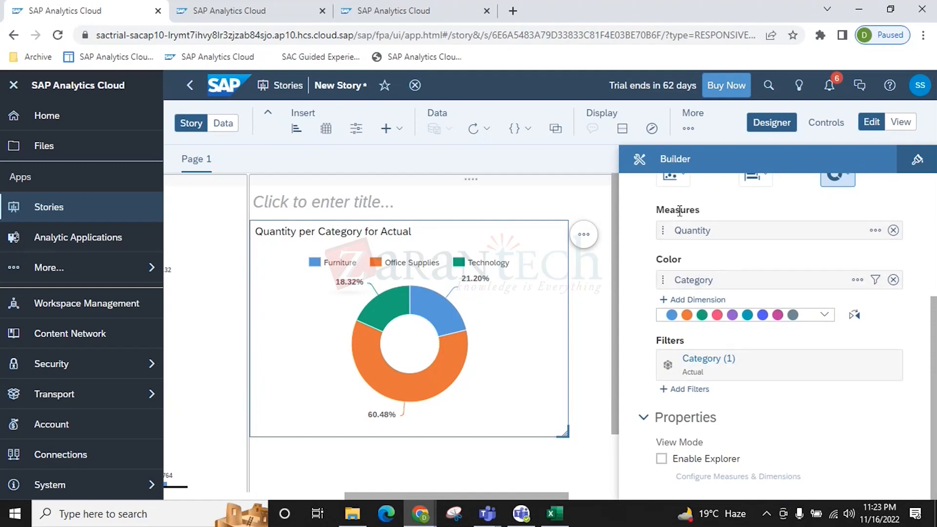
Select the Sales per State chart and browse its extra chart-structure options without changes
left_click(192, 486)
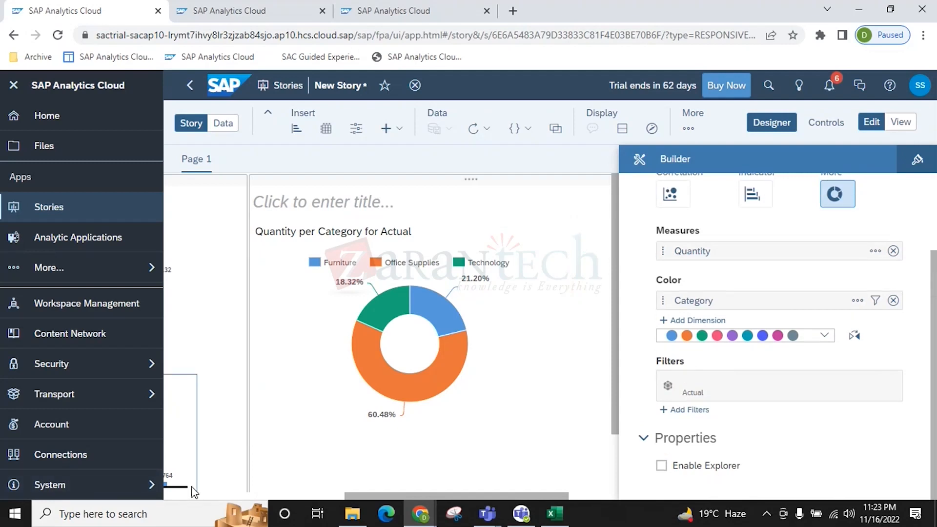
scroll(735, 388, "down", 5)
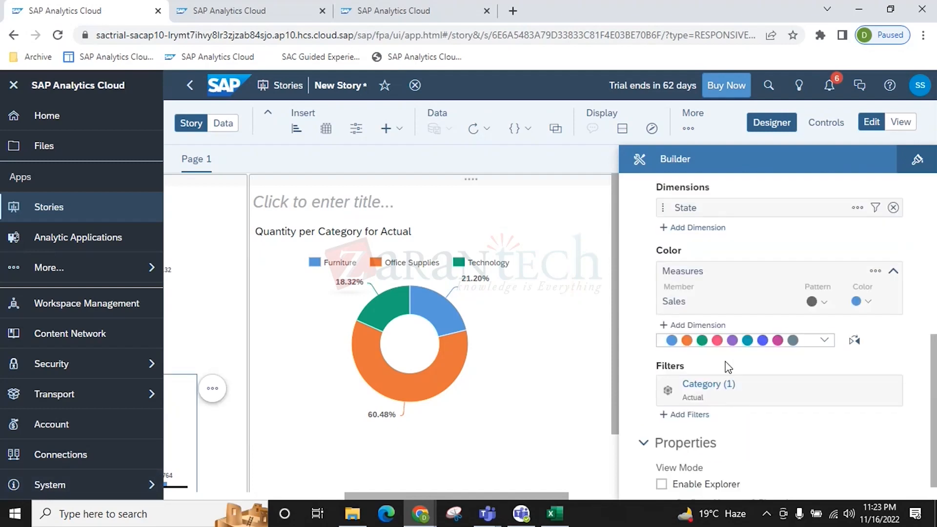
scroll(708, 322, "up", 2)
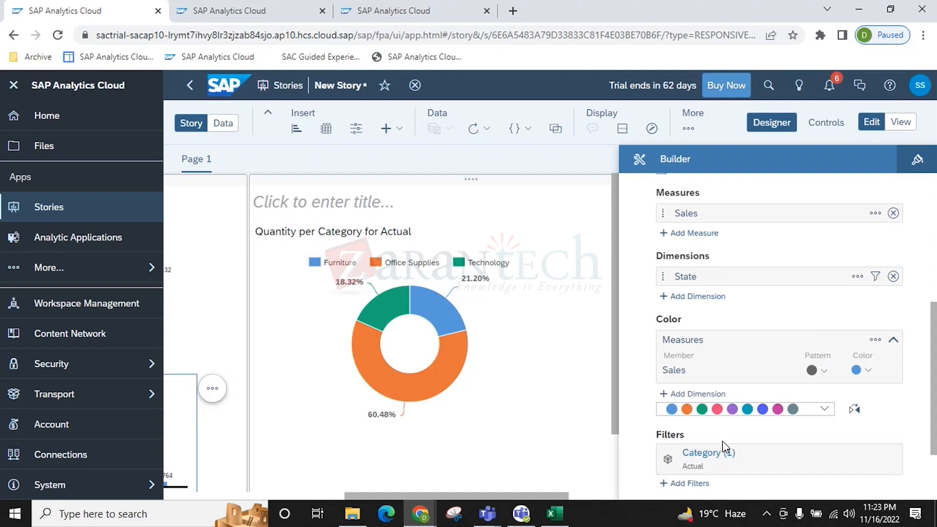
scroll(722, 441, "down", 2)
scroll(722, 441, "up", 8)
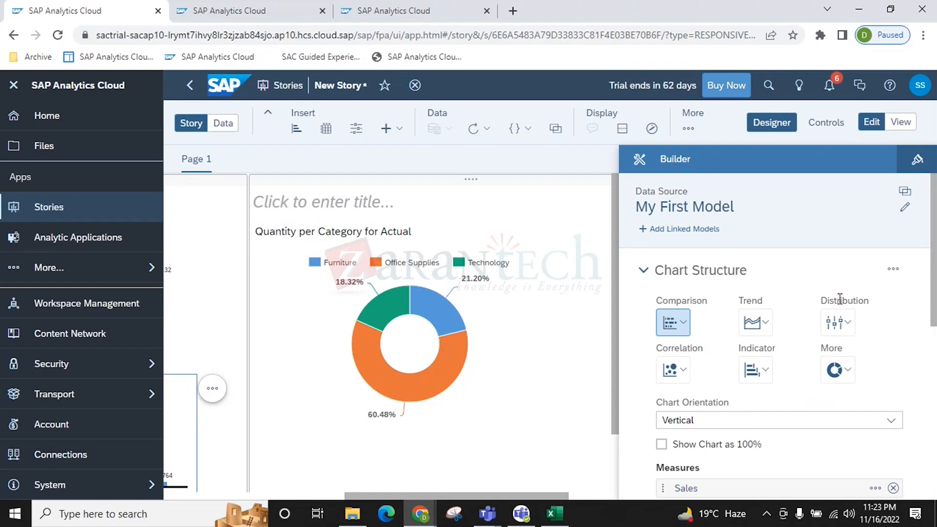
left_click(894, 269)
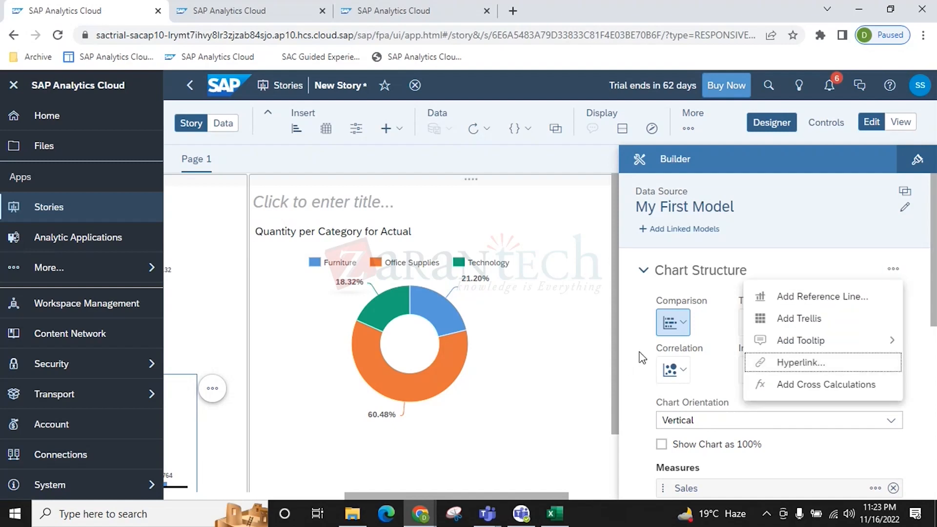
left_click(643, 374)
Look through the other and trend chart types, keeping the chart as a Donut
scroll(681, 355, "down", 5)
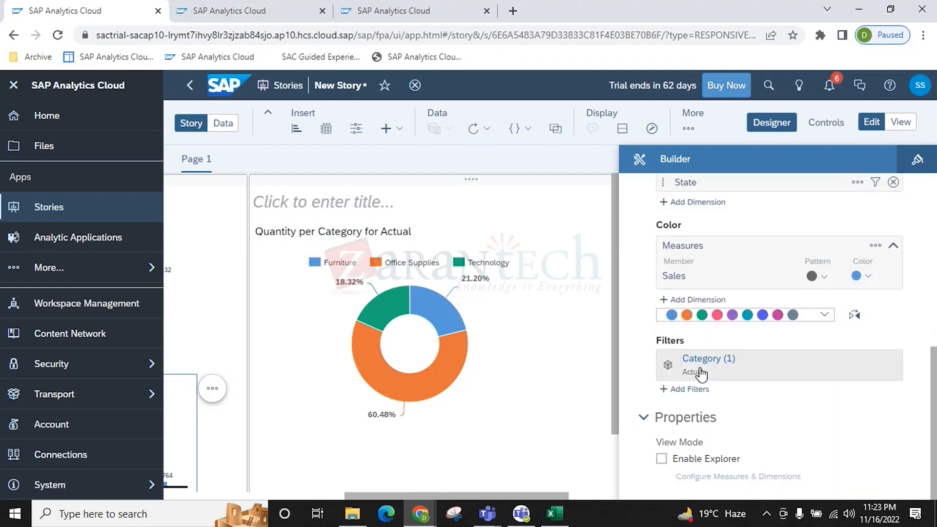
scroll(439, 392, "down", 2)
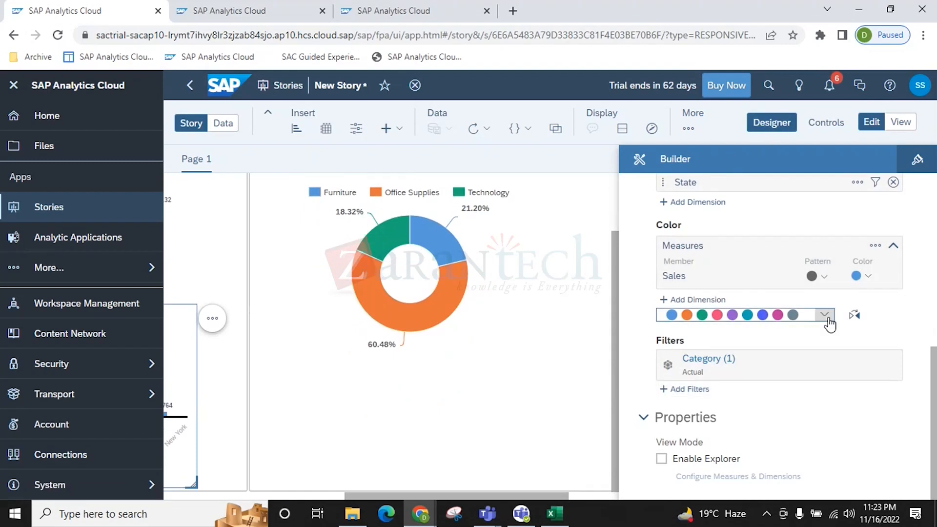
scroll(822, 318, "up", 5)
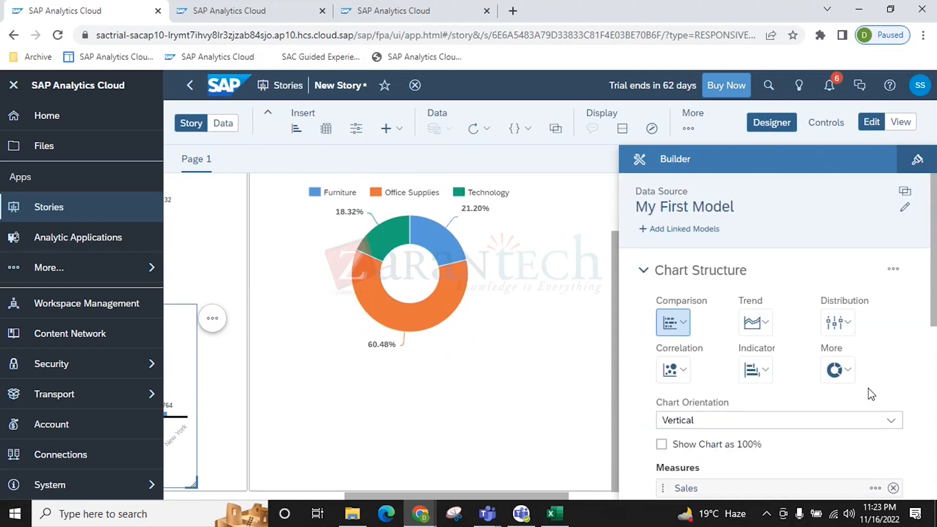
left_click(846, 370)
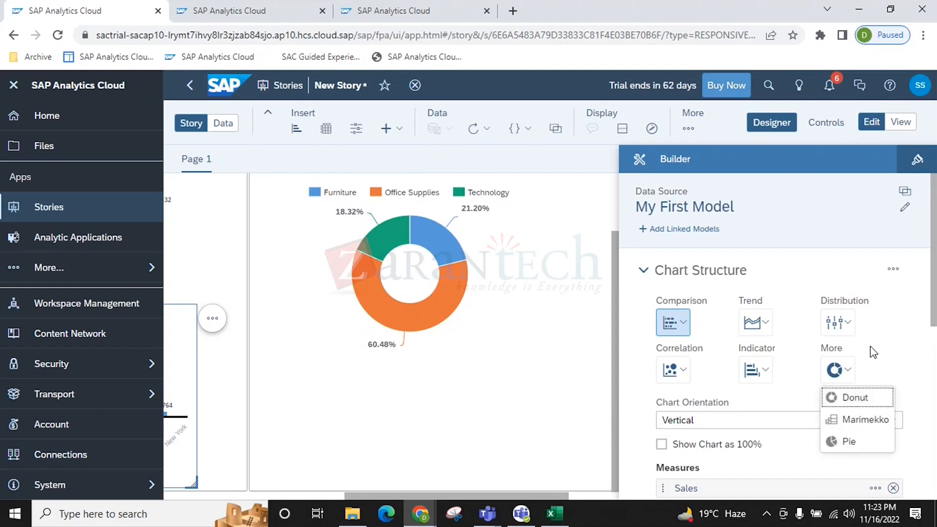
left_click(840, 398)
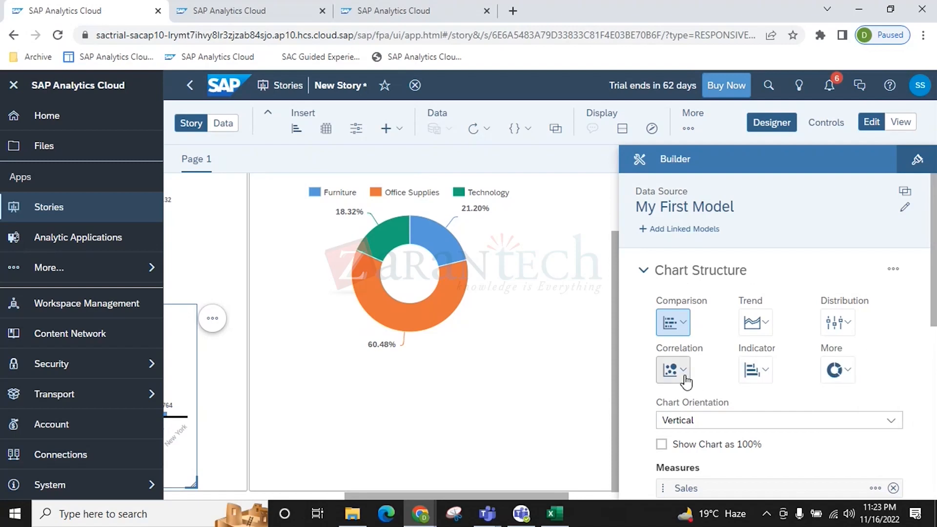
left_click(767, 326)
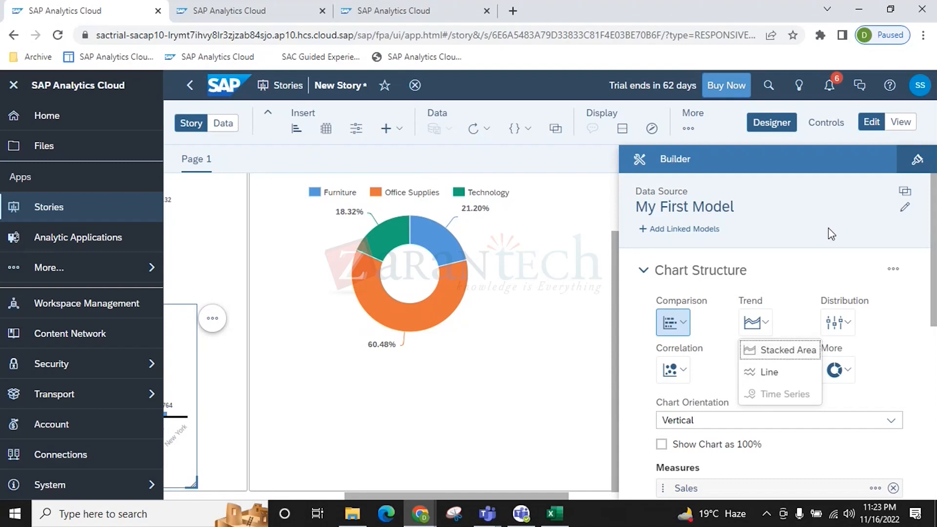
left_click(770, 372)
Toggle Designer off and on, then insert a new chart below the donut
left_click(773, 122)
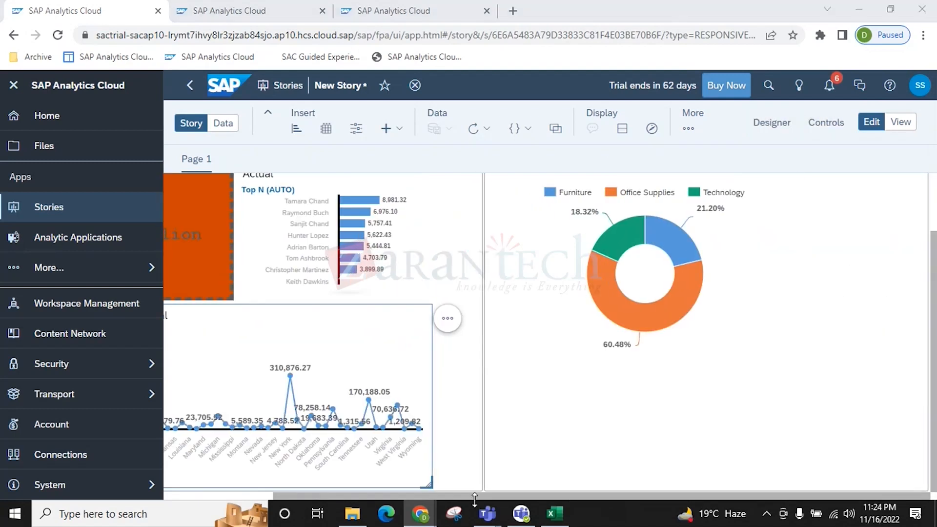
left_click(772, 122)
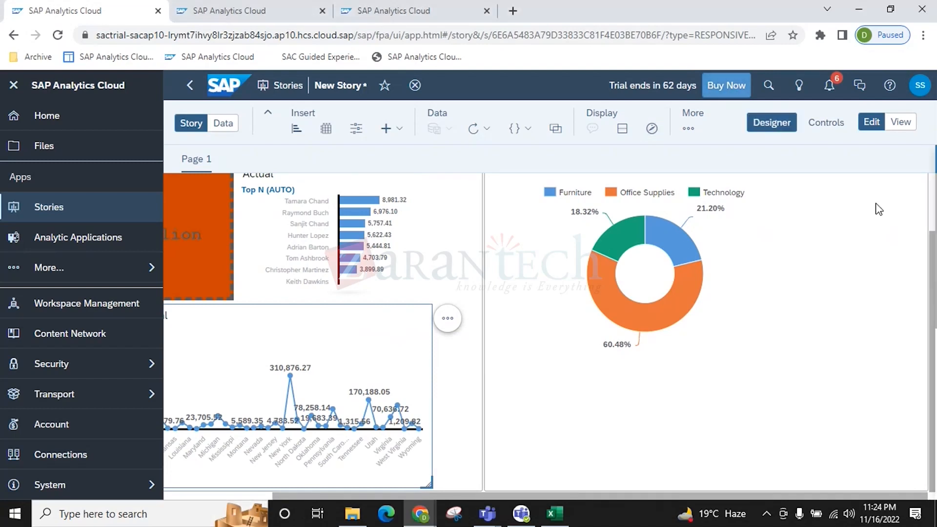
scroll(830, 359, "down", 7)
scroll(784, 351, "up", 3)
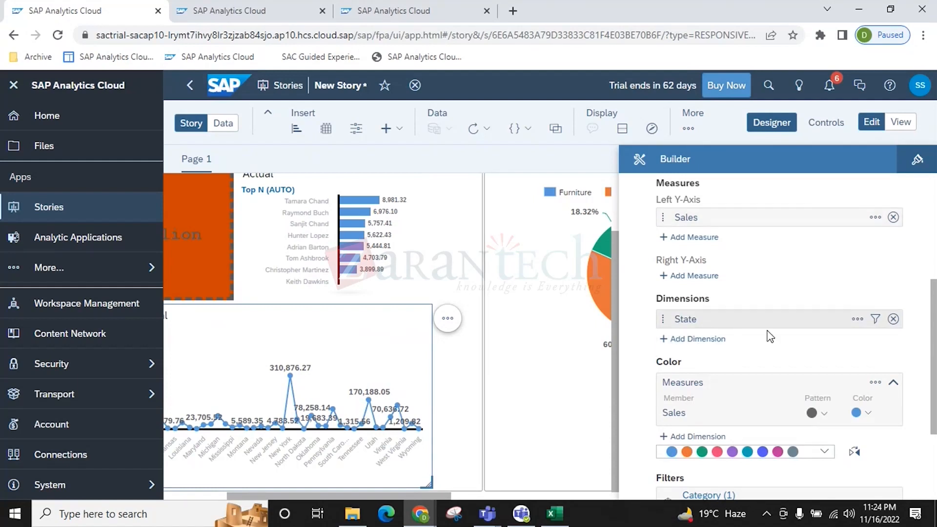
left_click(535, 387)
left_click(297, 129)
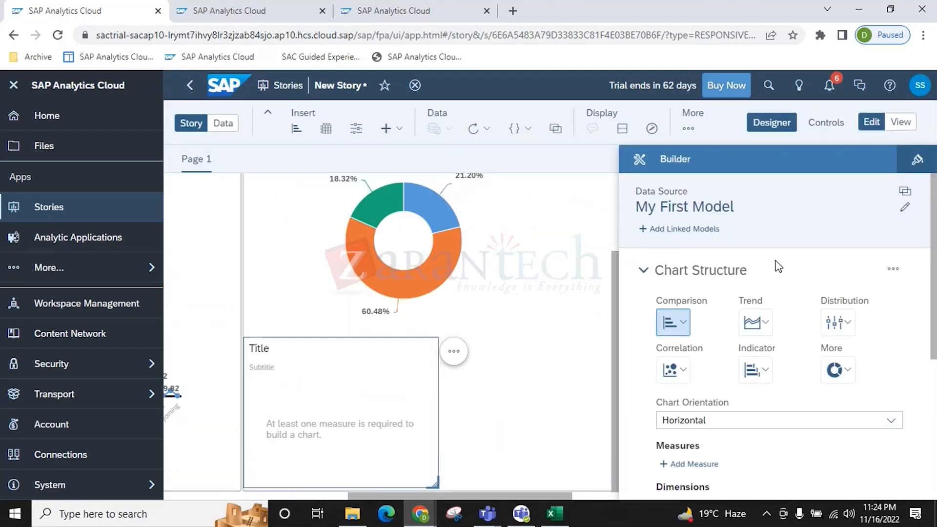
Make the new chart a Trend Line chart with Sales on the right Y-axis
left_click(766, 325)
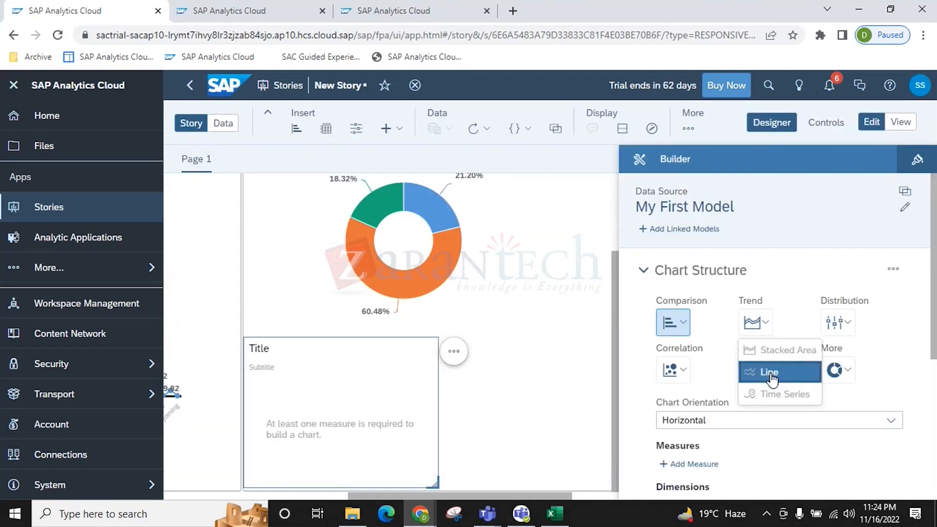
left_click(772, 373)
scroll(785, 349, "down", 5)
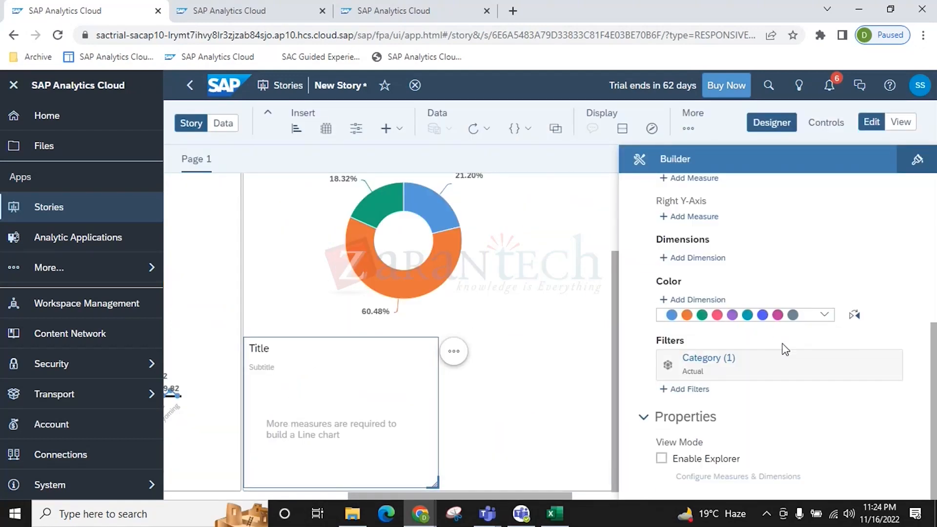
left_click(703, 218)
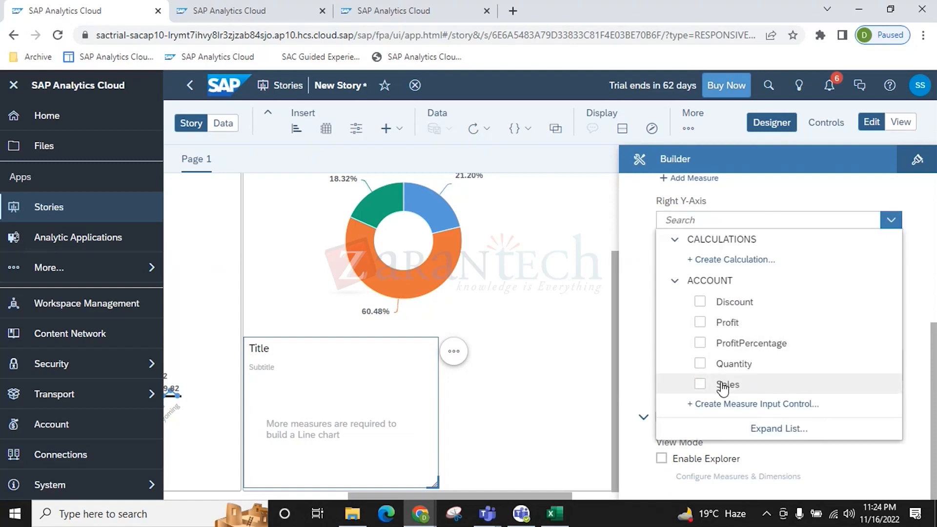
left_click(637, 348)
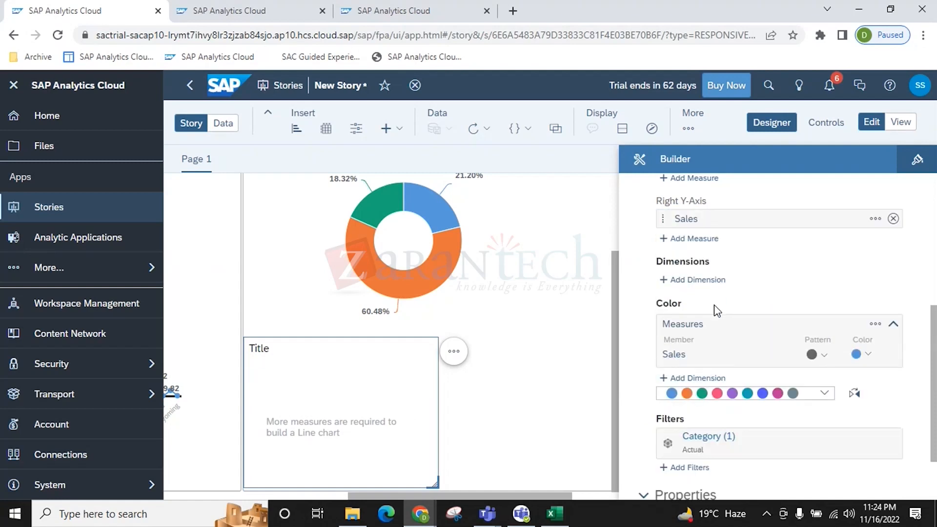
Add Order Date as the dimension and change its hierarchy level
left_click(702, 283)
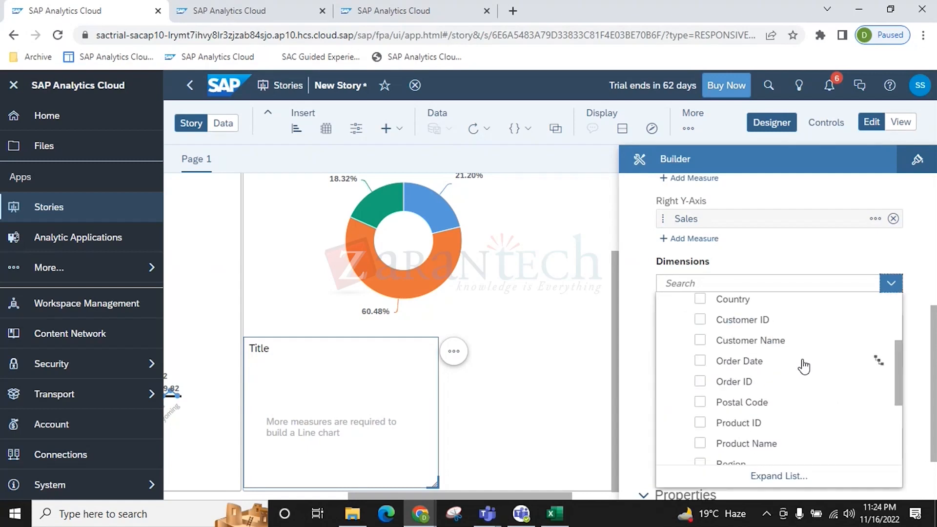
scroll(803, 363, "down", 1)
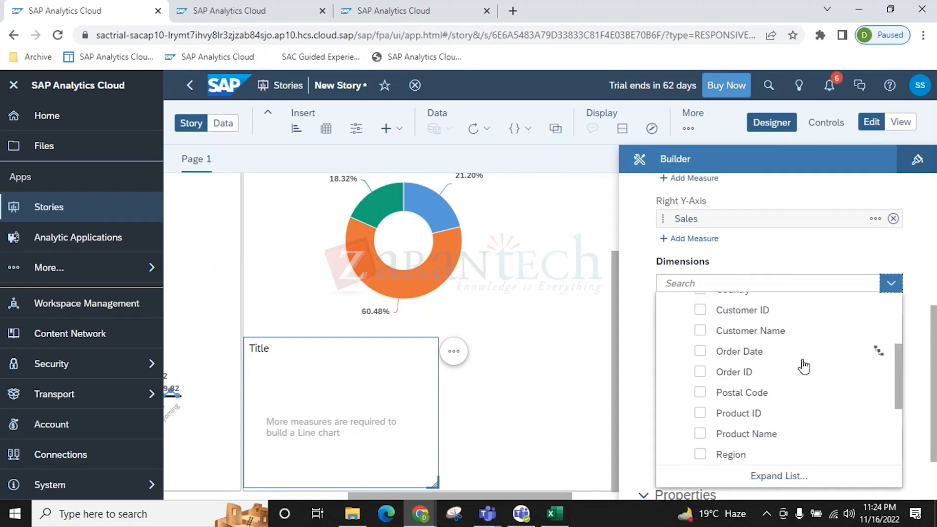
left_click(701, 351)
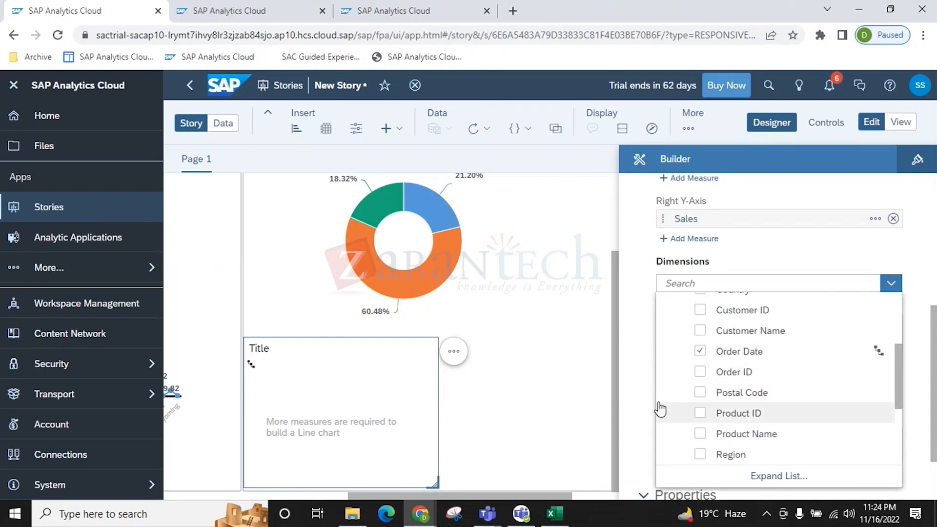
left_click(631, 377)
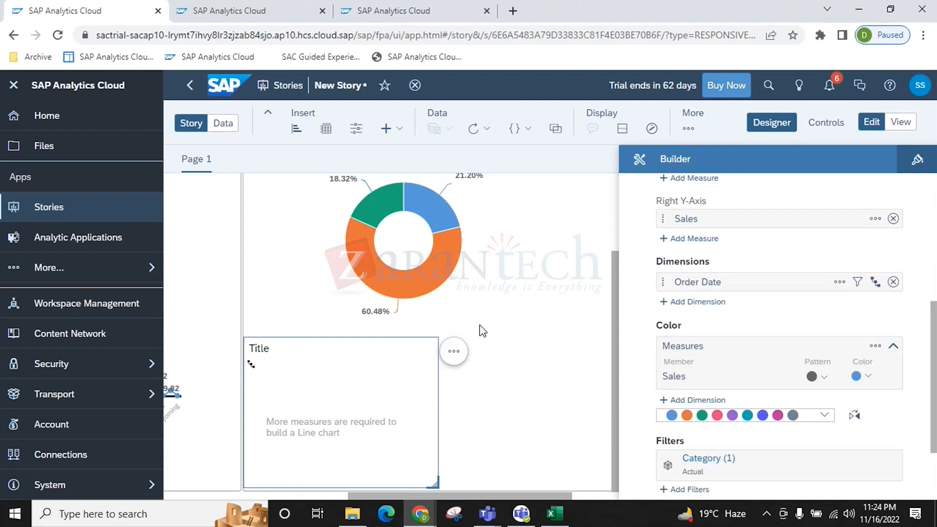
left_click(875, 281)
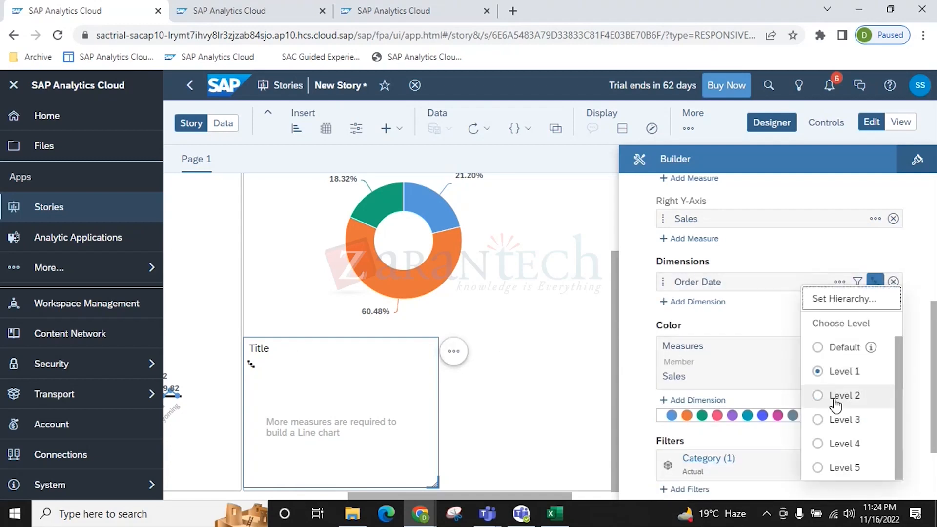
left_click(817, 419)
left_click(527, 416)
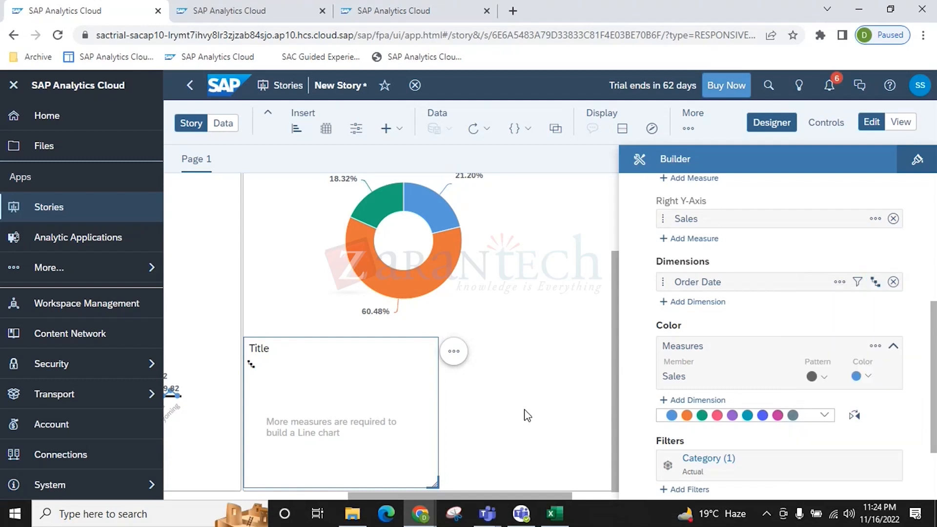
Put Profit on the left Y-axis of the line chart
left_click(545, 393)
left_click(347, 392)
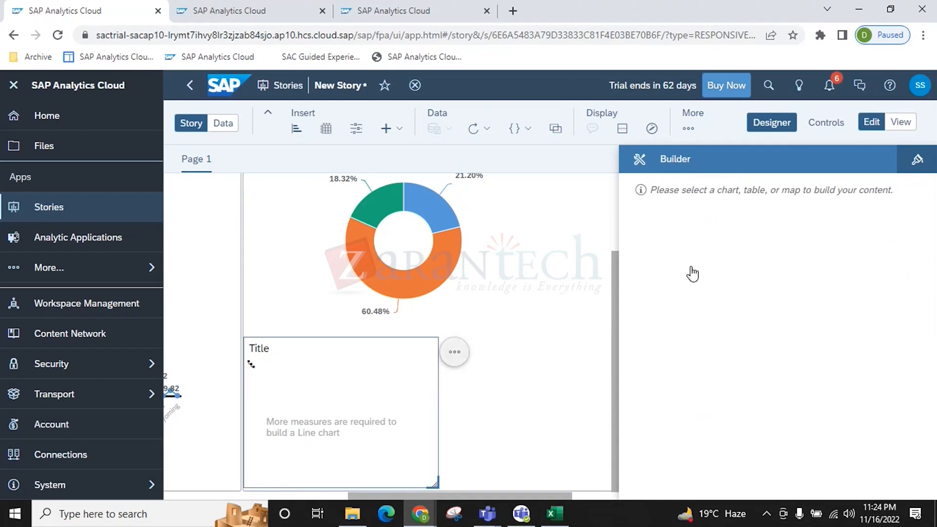
scroll(723, 312, "down", 8)
scroll(747, 349, "up", 3)
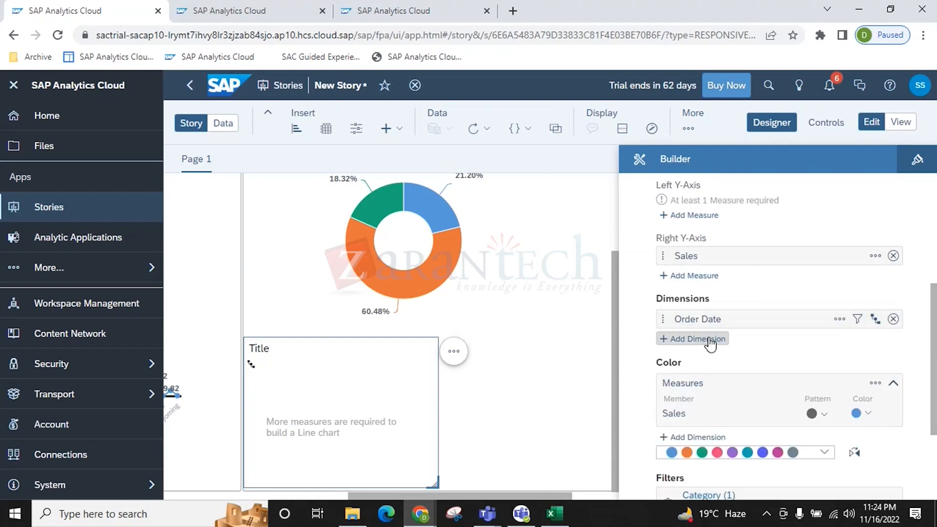
left_click(708, 214)
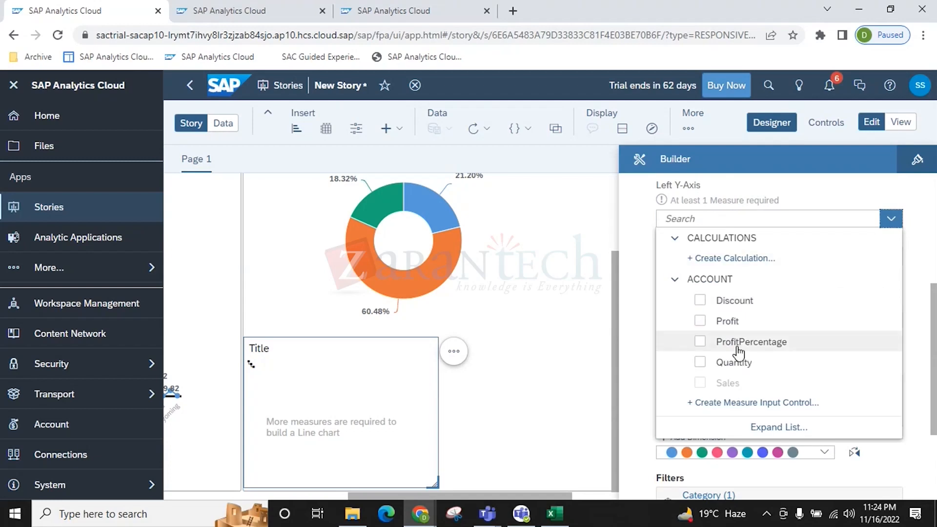
left_click(702, 322)
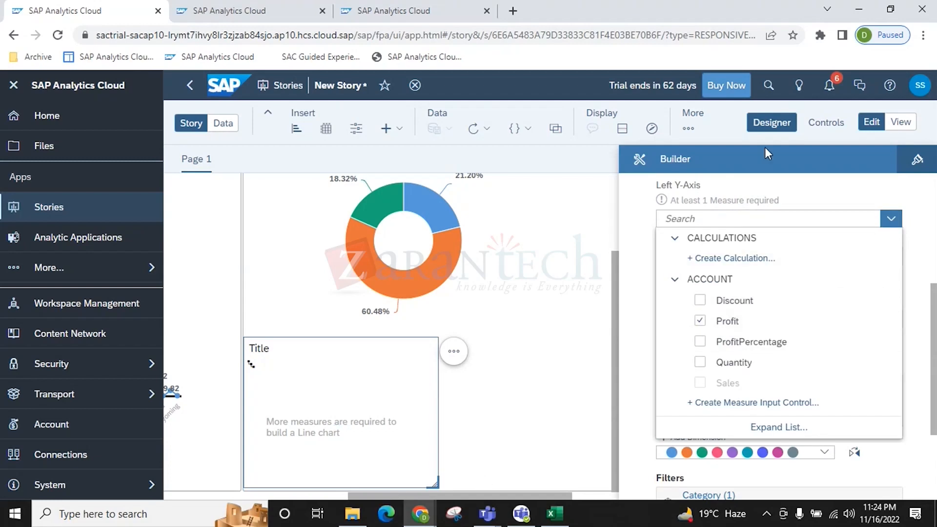
left_click(772, 117)
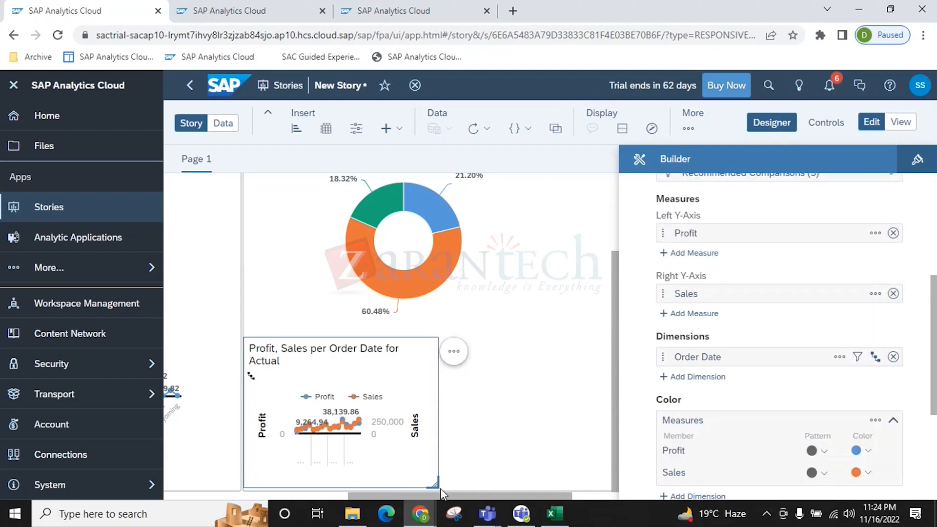
scroll(634, 354, "down", 1)
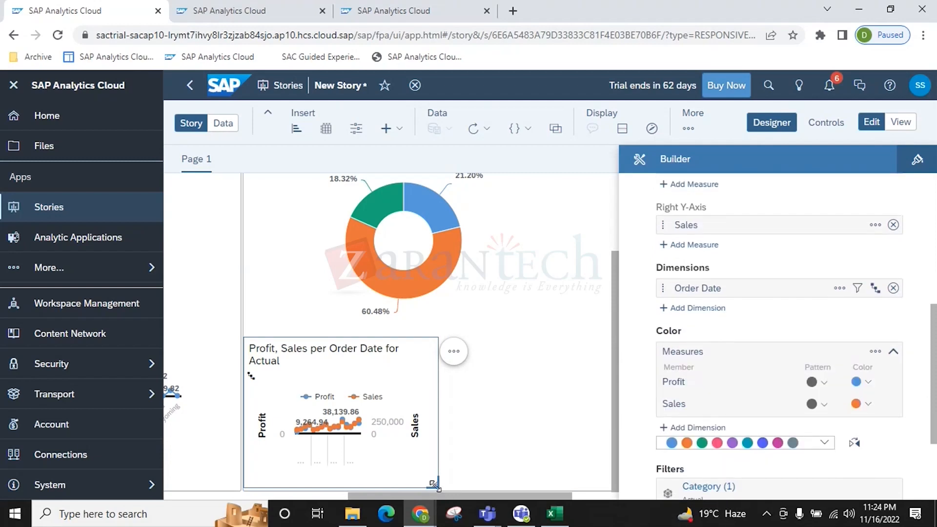
left_click_drag(433, 484, 661, 488)
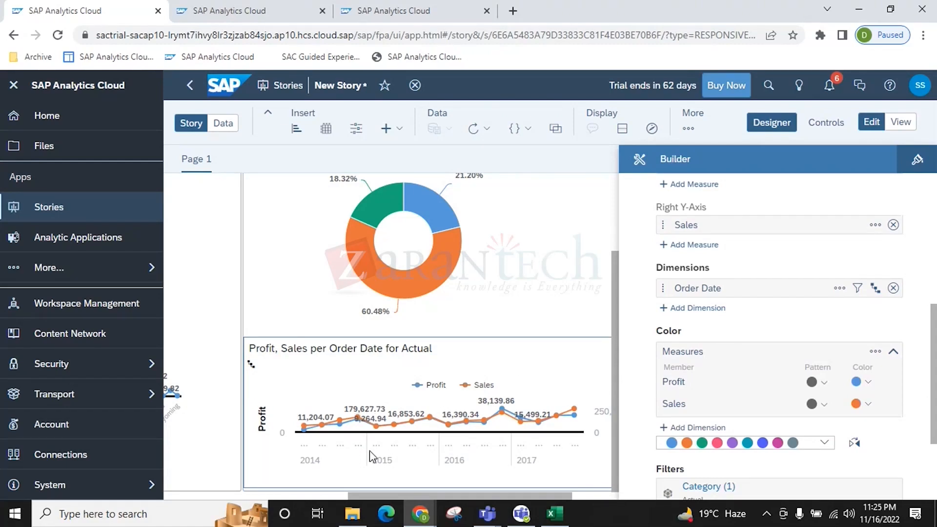
left_click(772, 123)
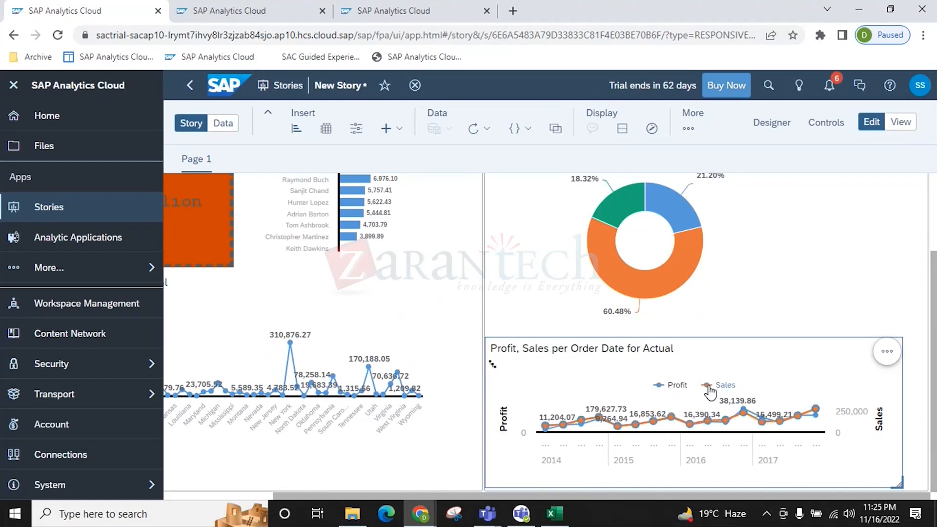
mouse_move(575, 426)
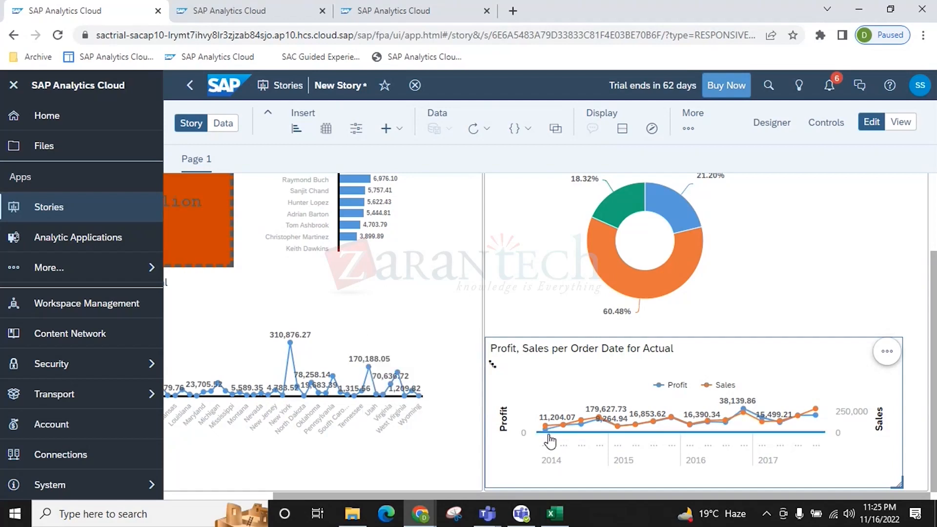
mouse_move(548, 432)
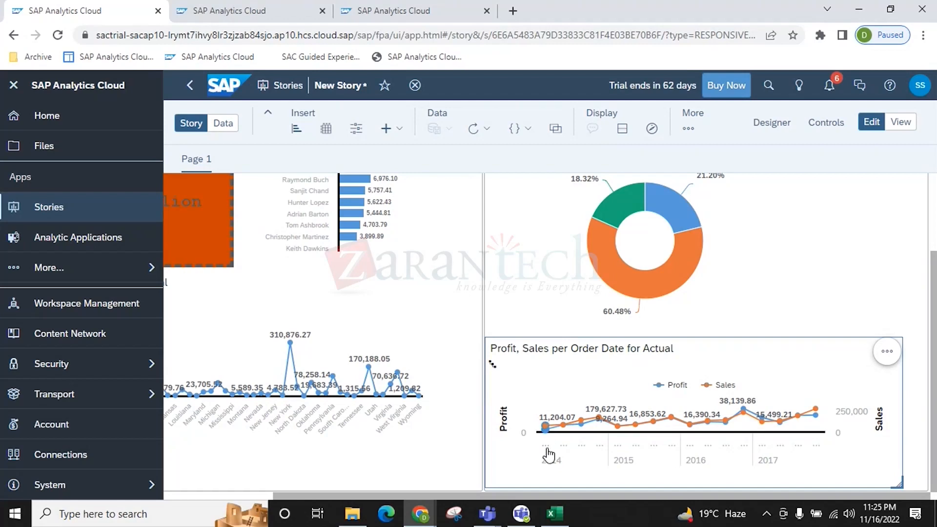
Filter the chart to the 2014 Q1 point and drill Order Date to Level 4
left_click(548, 451)
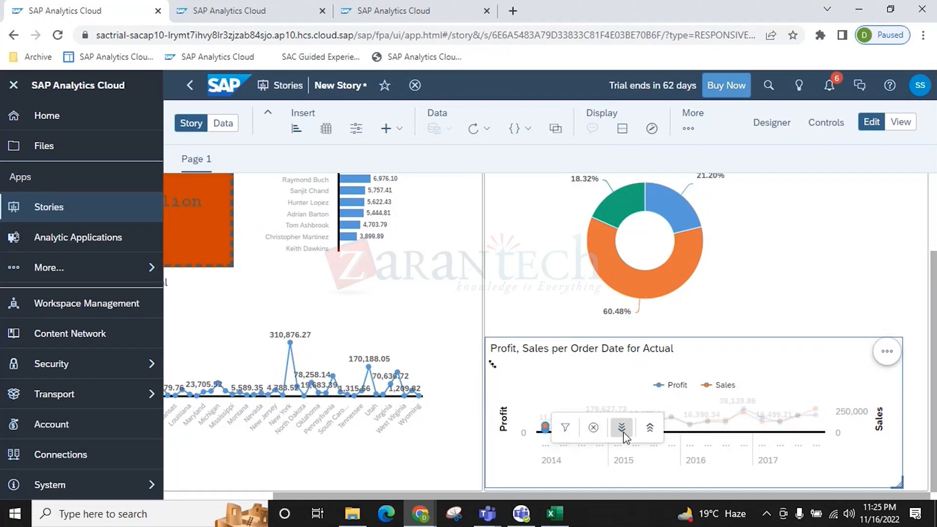
left_click(565, 429)
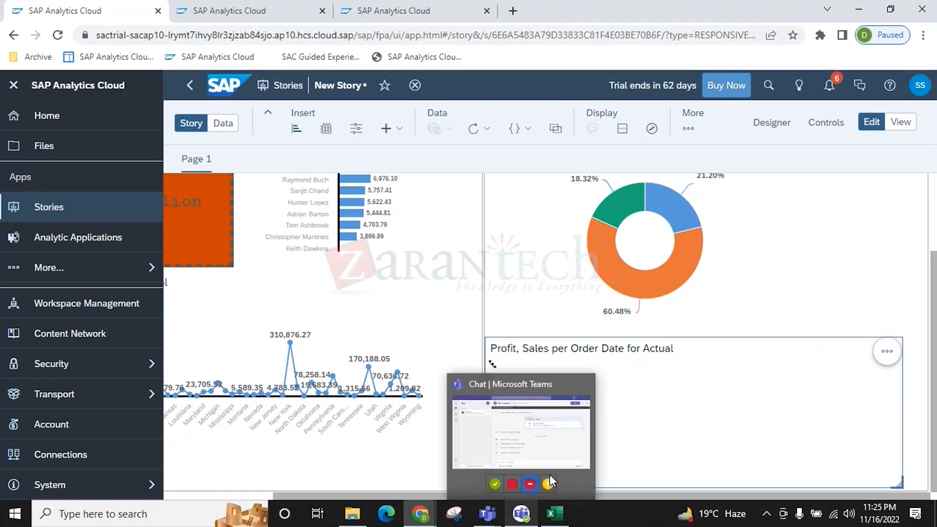
left_click(813, 251)
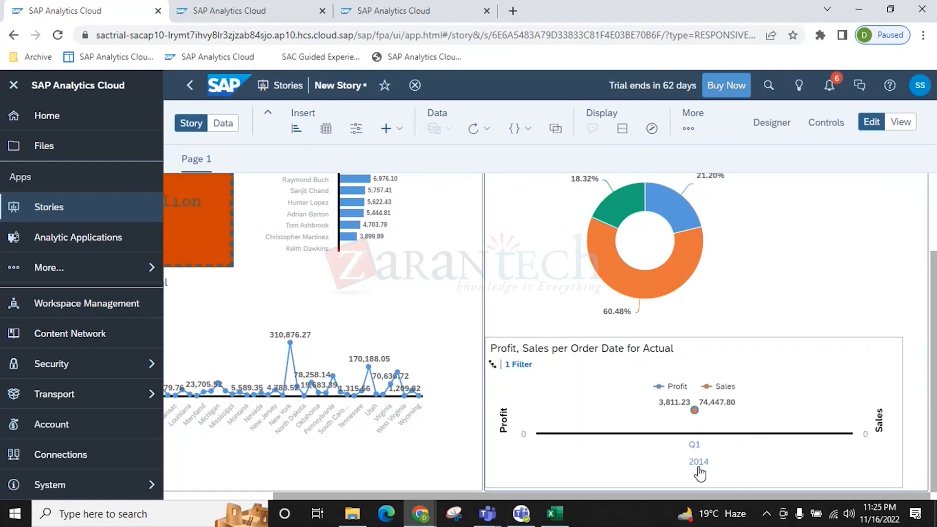
left_click(493, 364)
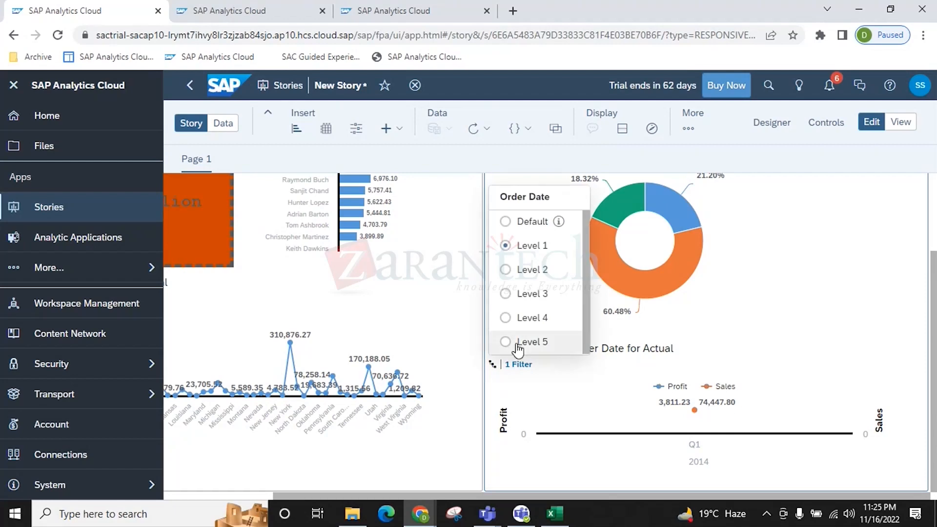
left_click(508, 318)
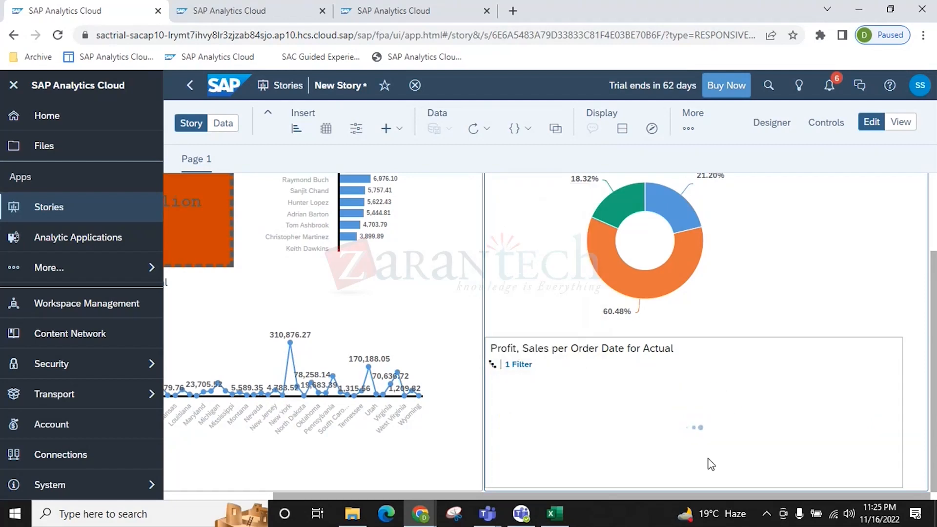
In the chart's Builder settings, set the Order Date hierarchy to Level 5
left_click(772, 122)
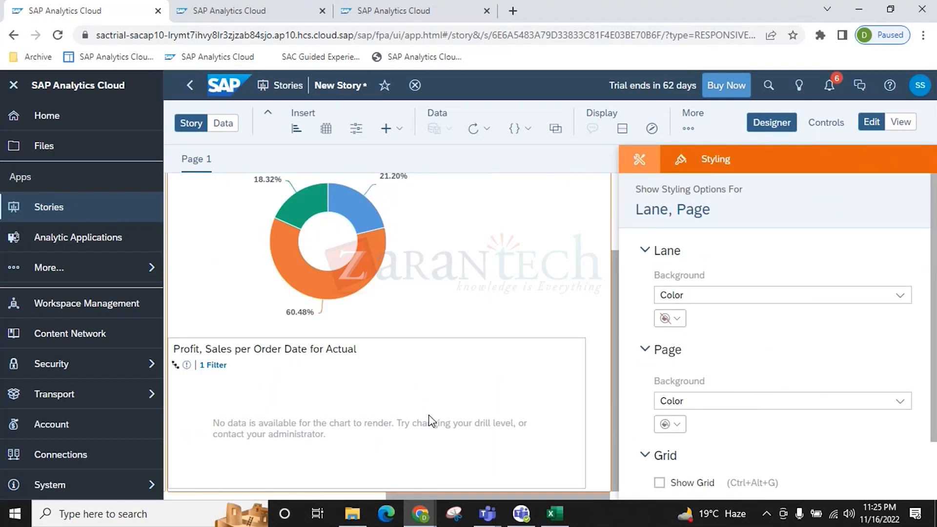
left_click(429, 421)
left_click(771, 122)
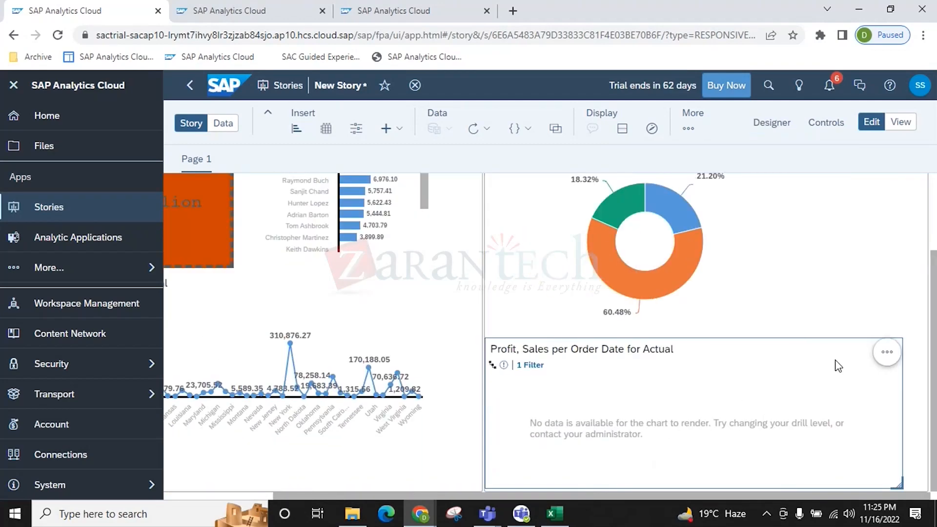
left_click(786, 130)
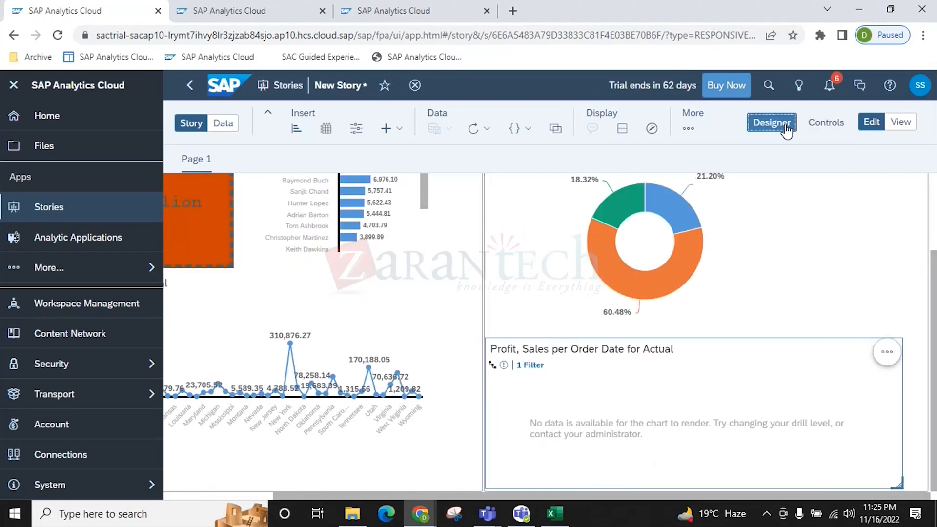
scroll(849, 379, "down", 3)
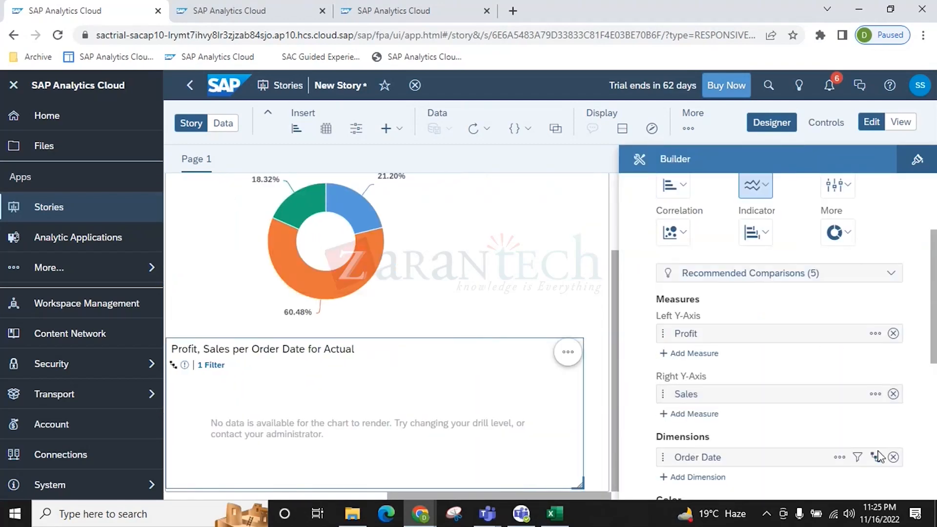
left_click(875, 457)
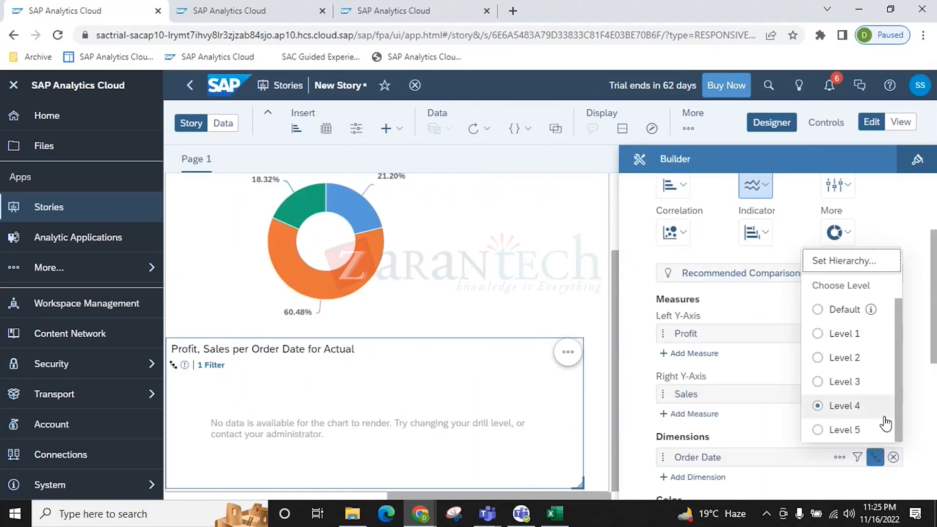
left_click(818, 429)
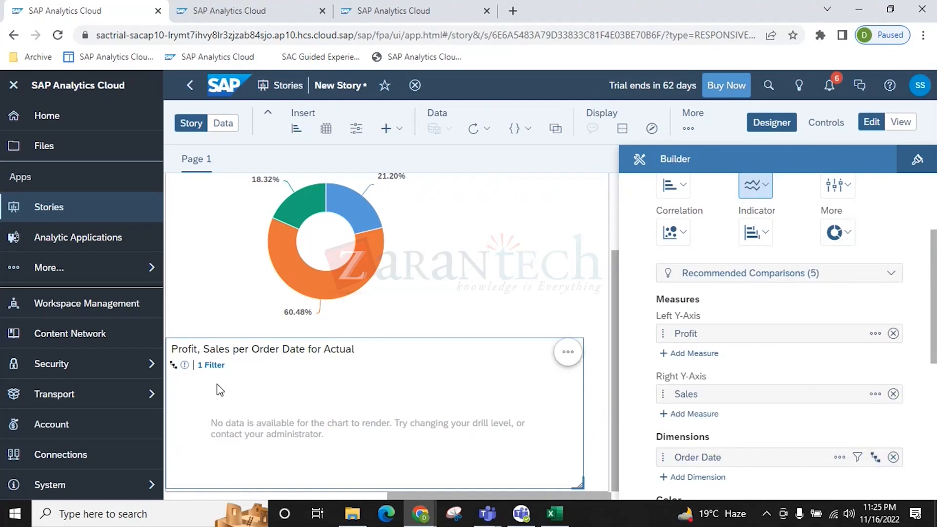
left_click(786, 124)
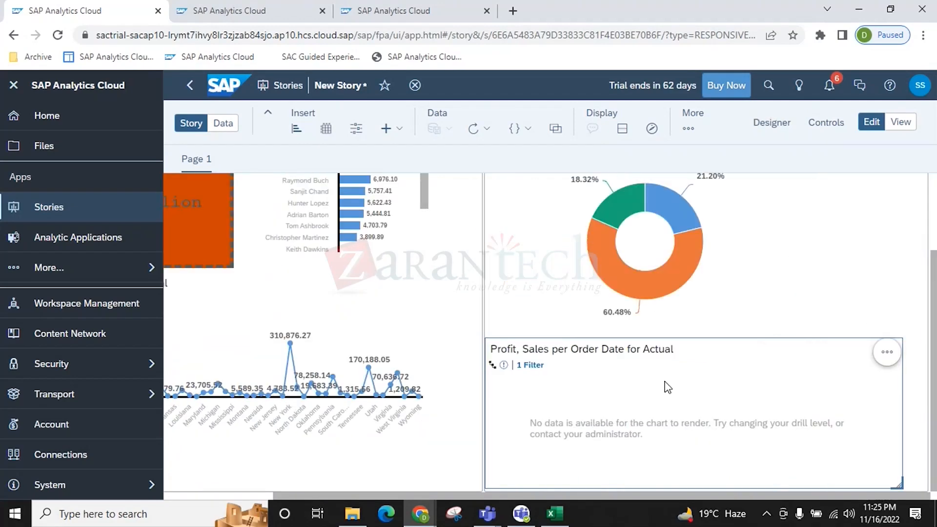
Clear the chart's filter and set Order Date drill to Level 3 for quarterly 2014–2017 values
left_click(549, 366)
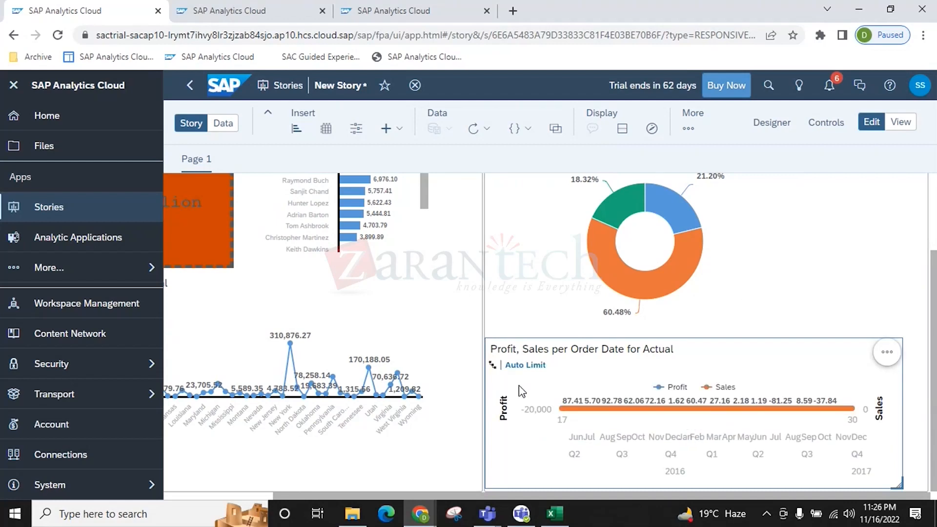
left_click(493, 365)
left_click(506, 318)
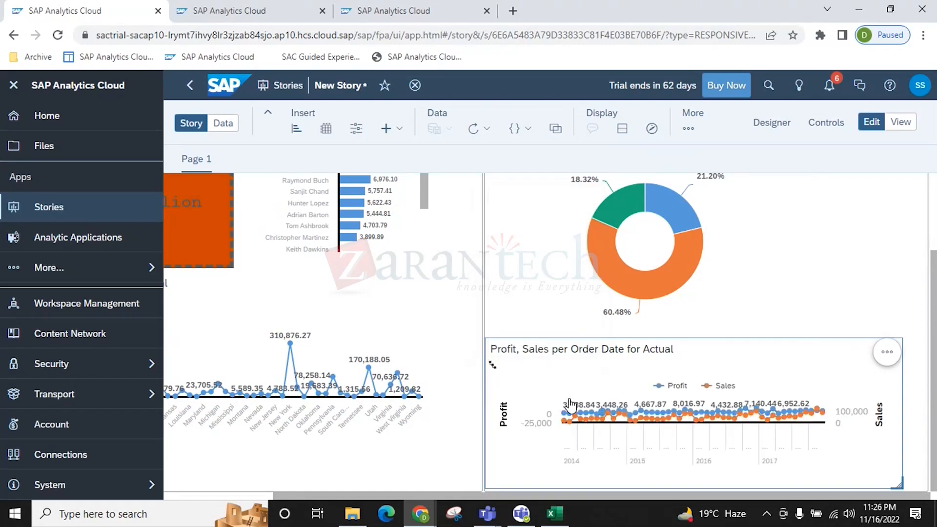
left_click(493, 366)
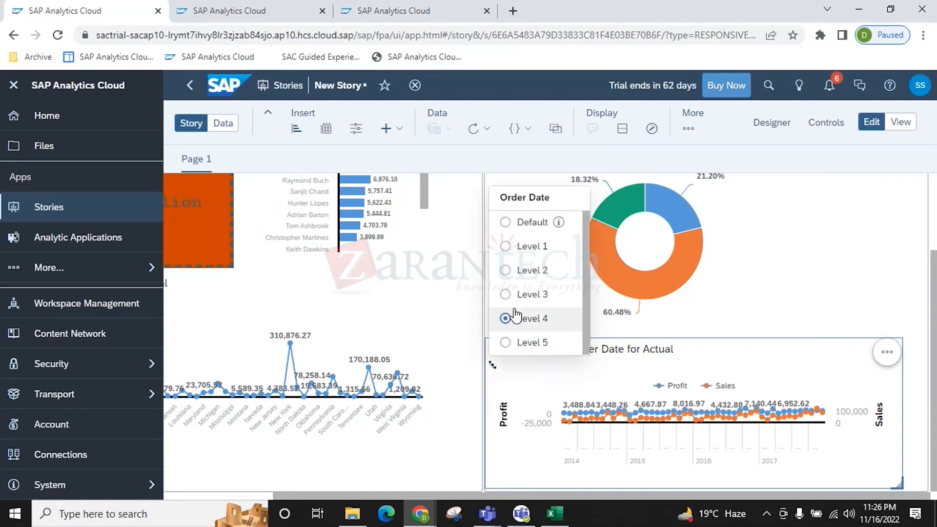
left_click(505, 294)
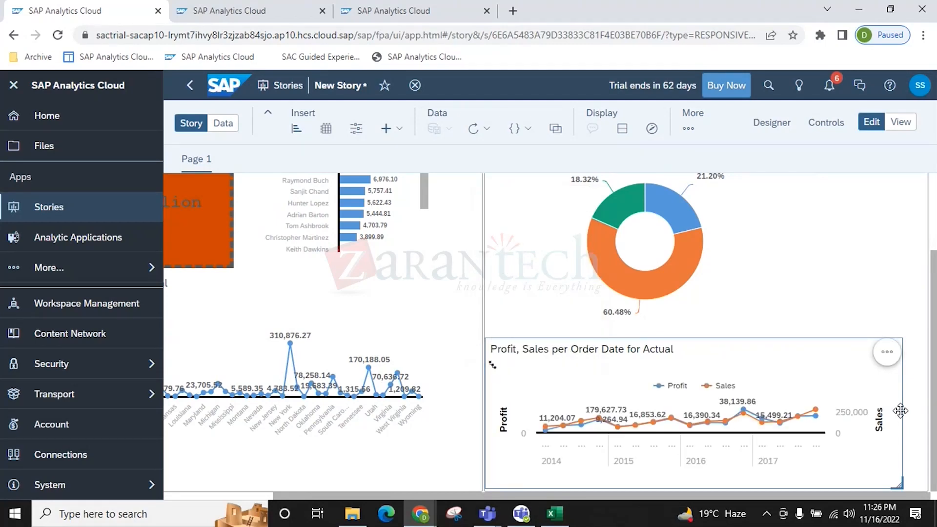
left_click(886, 353)
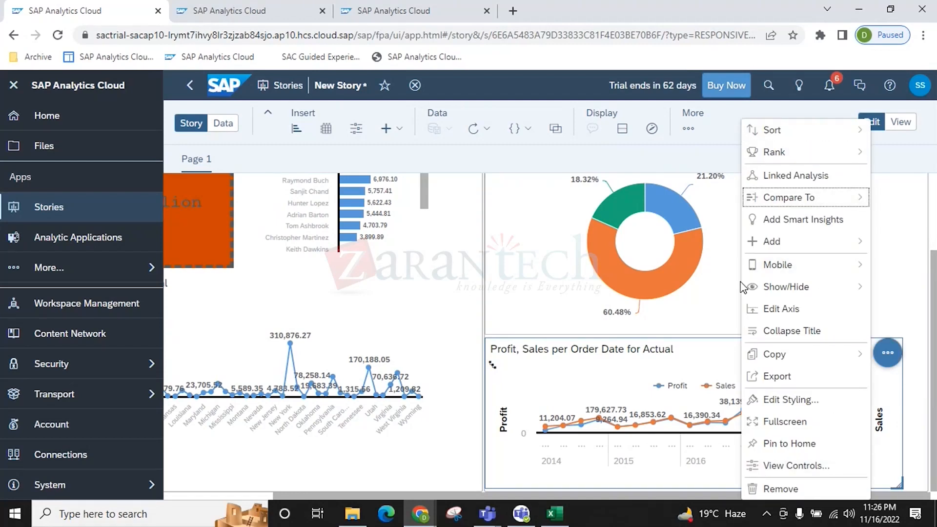
Deselect the chart, show the Designer panel, and insert a new empty chart widget
left_click(915, 246)
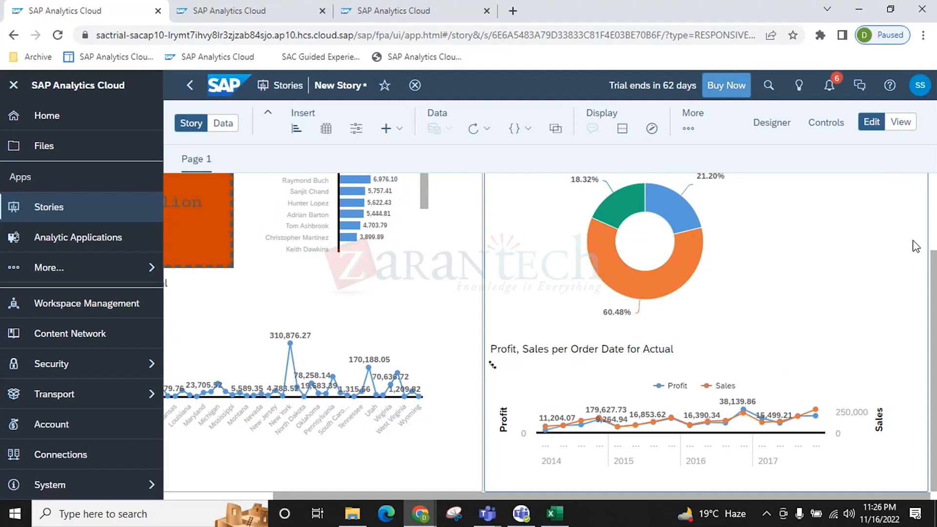
left_click(758, 121)
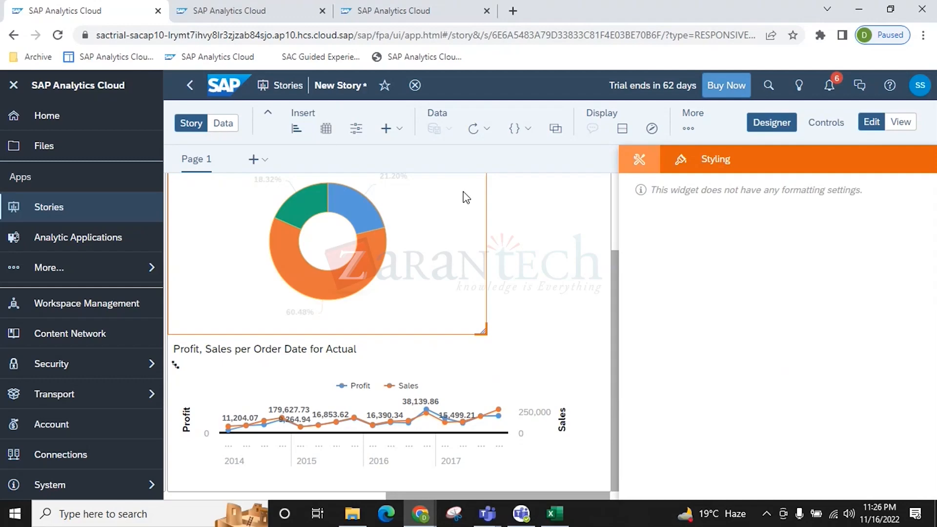
left_click(296, 129)
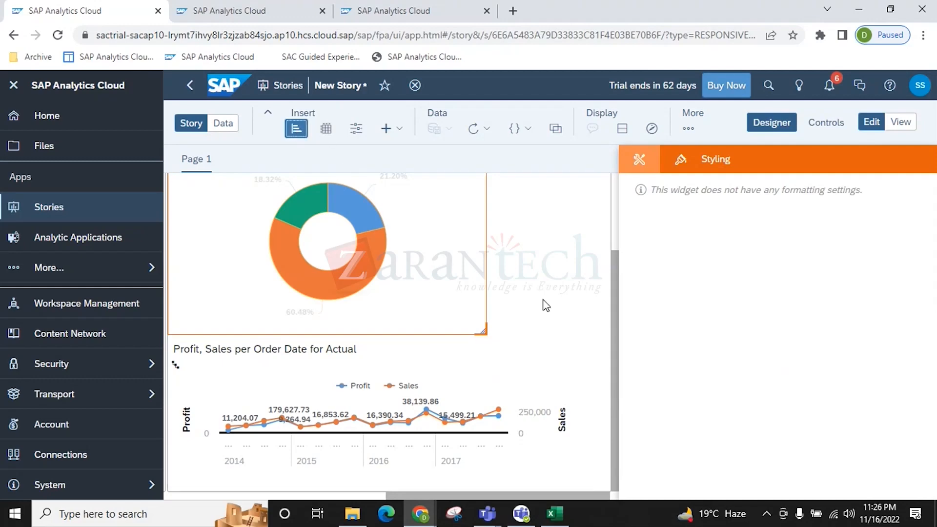
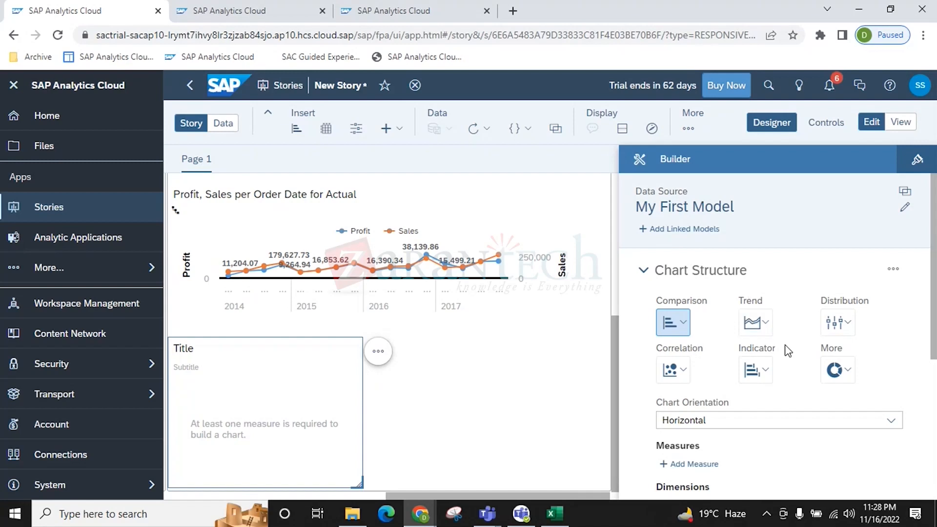
Change the empty chart's type to a Time Series chart
left_click(673, 369)
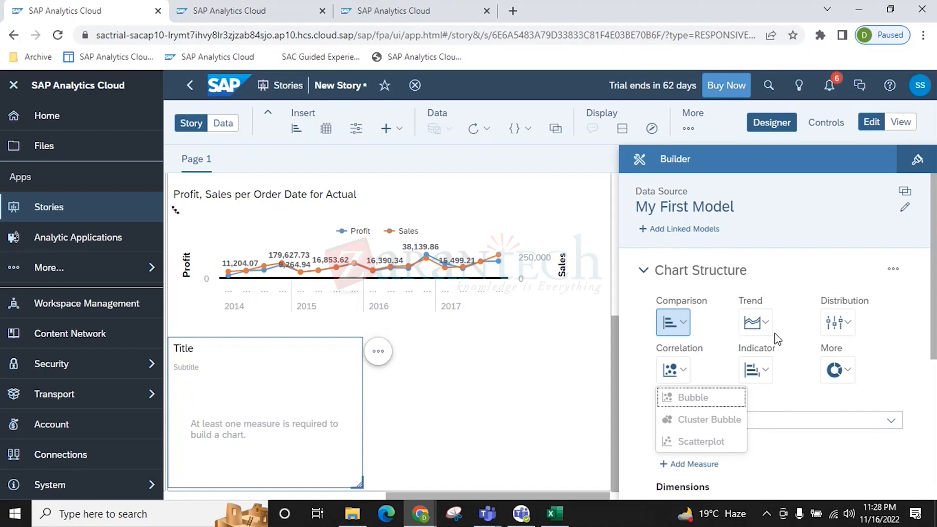
left_click(761, 324)
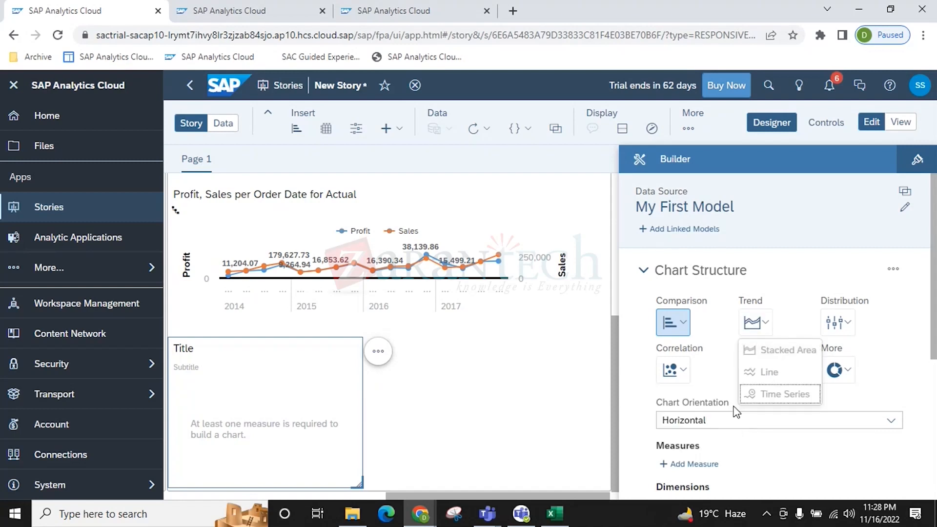
left_click(784, 395)
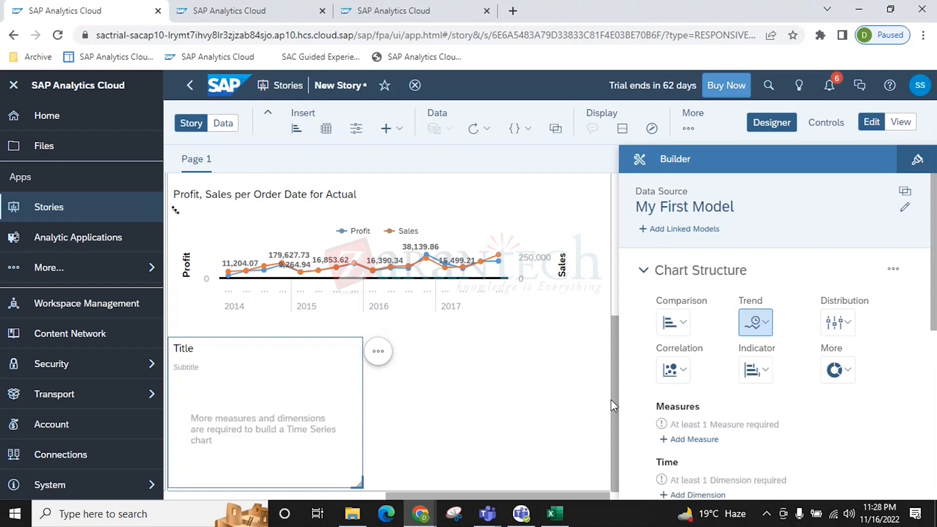
scroll(763, 404, "down", 3)
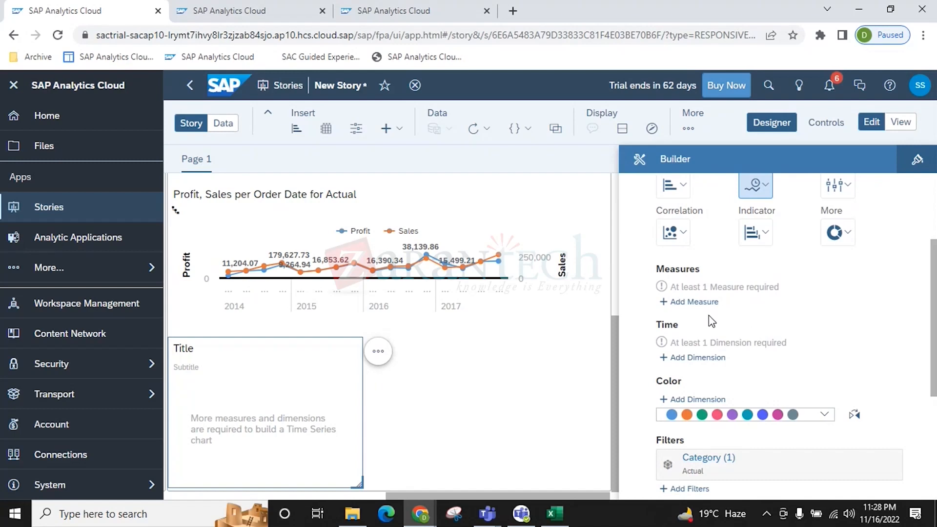
Add Sales as the time series chart's measure
left_click(708, 303)
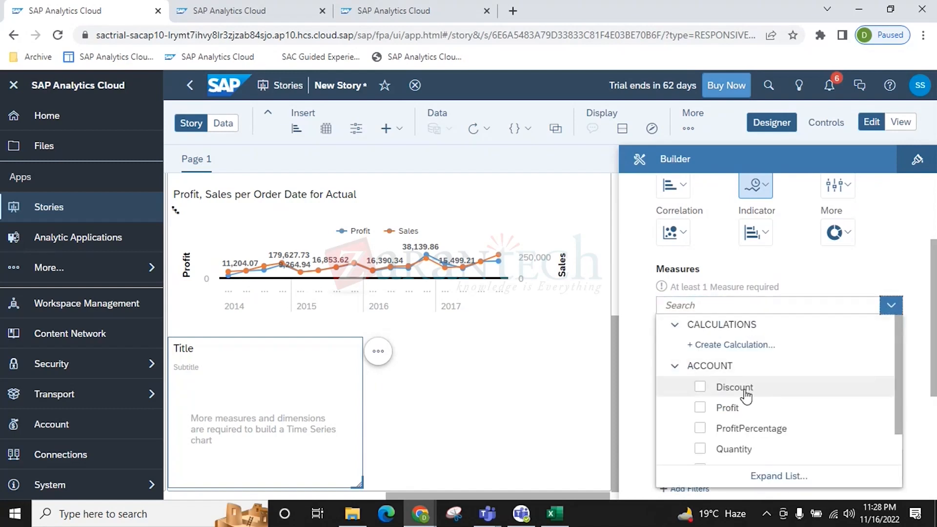
scroll(713, 446, "down", 2)
left_click(701, 432)
left_click(642, 391)
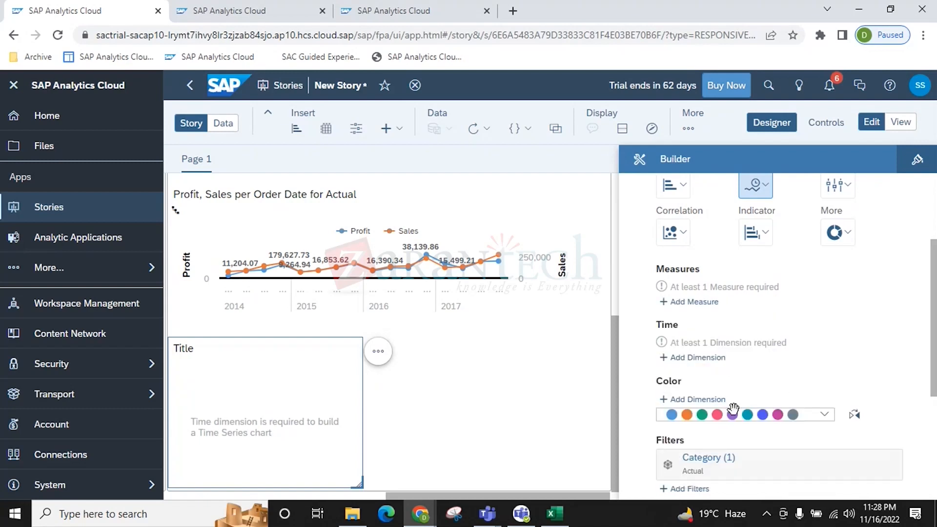
left_click(714, 372)
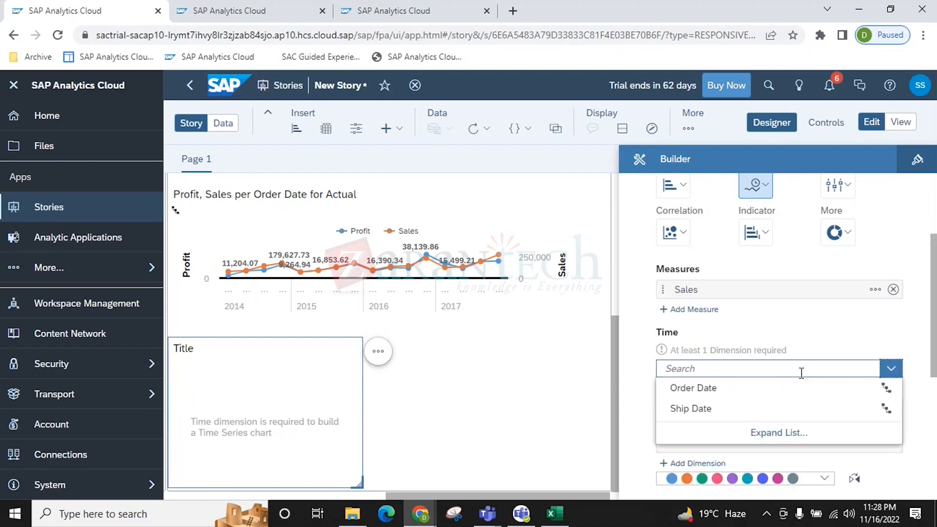
Set Order Date as the time dimension with the Year, Quarter, Month, Day hierarchy, and widen the chart across the page
left_click(698, 390)
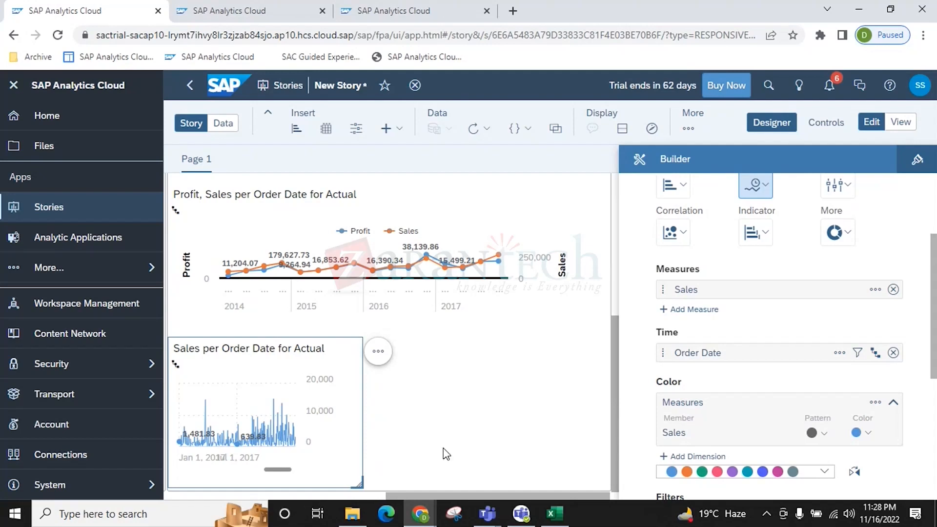
left_click_drag(359, 486, 593, 493)
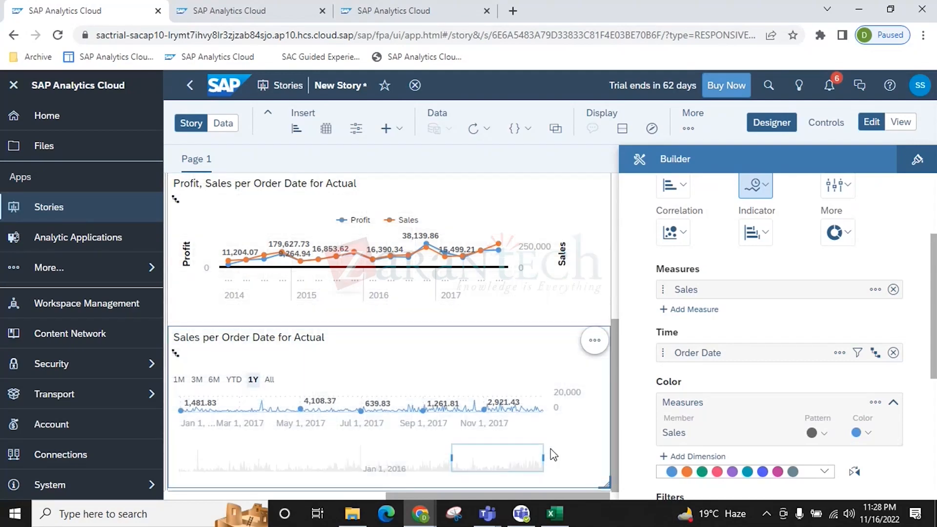
left_click(873, 355)
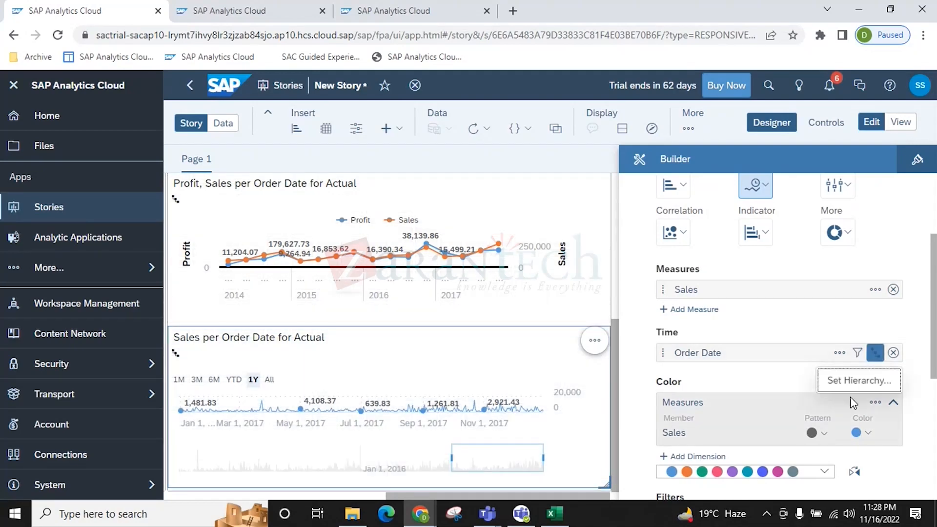
left_click(859, 380)
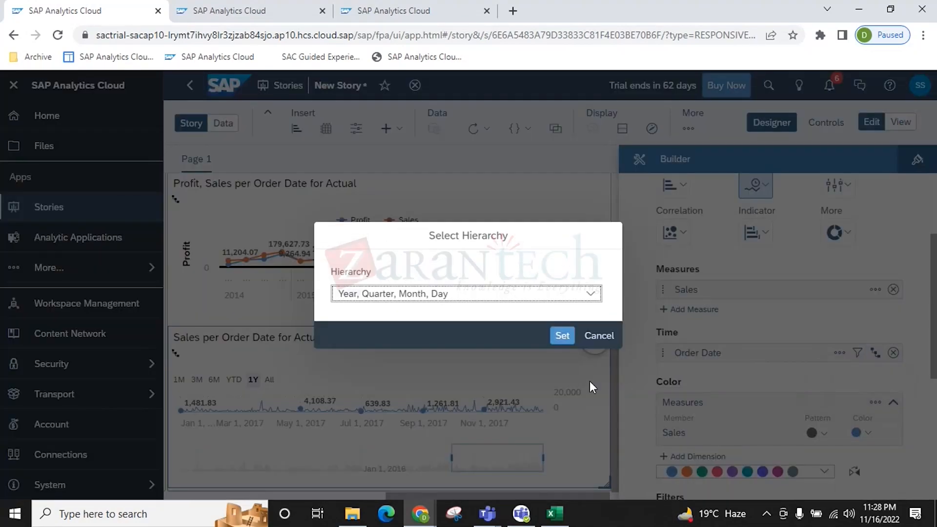
left_click(547, 298)
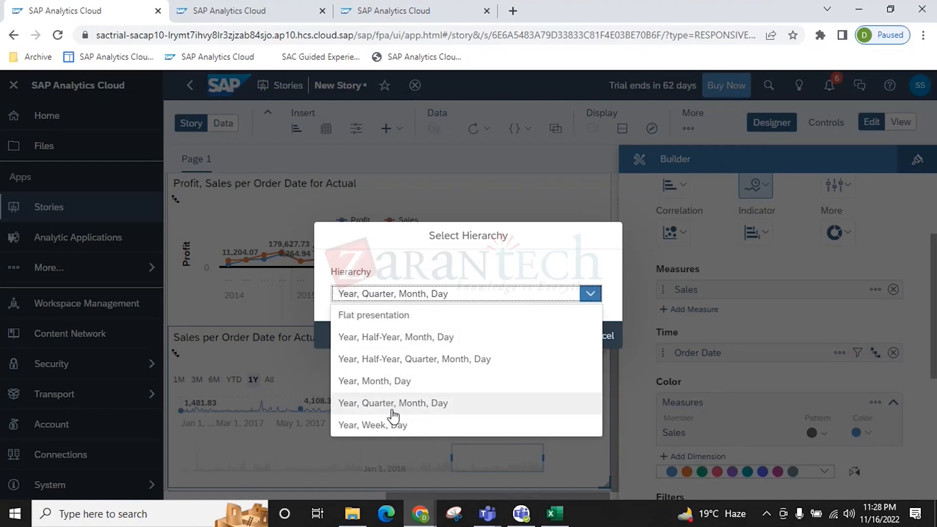
left_click(614, 424)
left_click(562, 337)
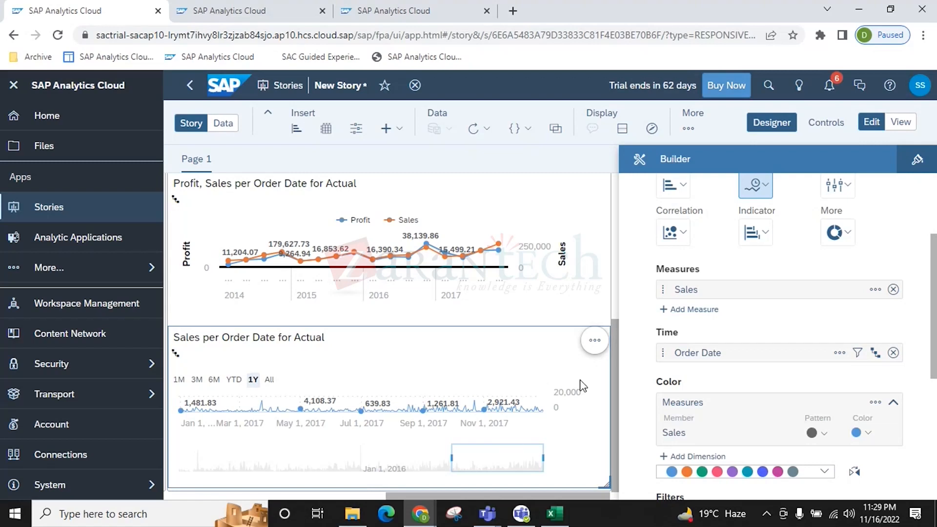
left_click(596, 342)
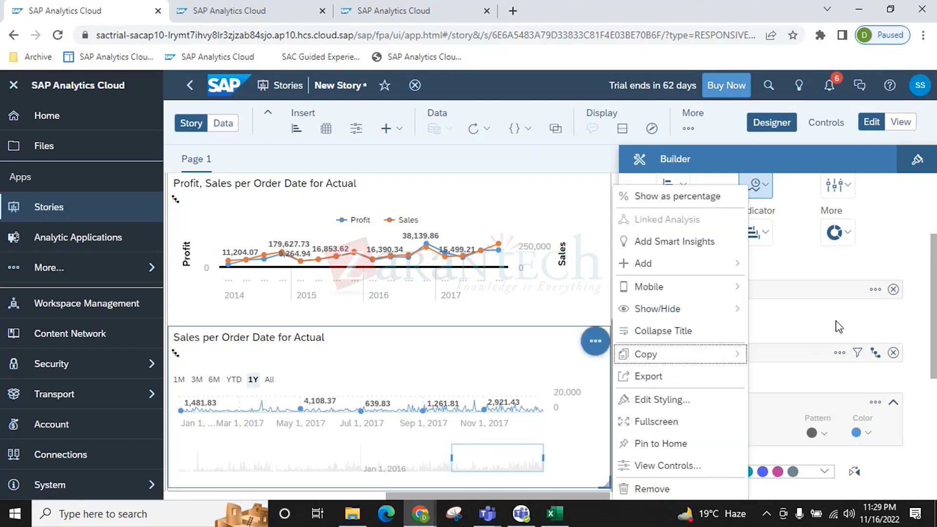
Show the Sales chart as percentages, then switch it back to values
left_click(643, 196)
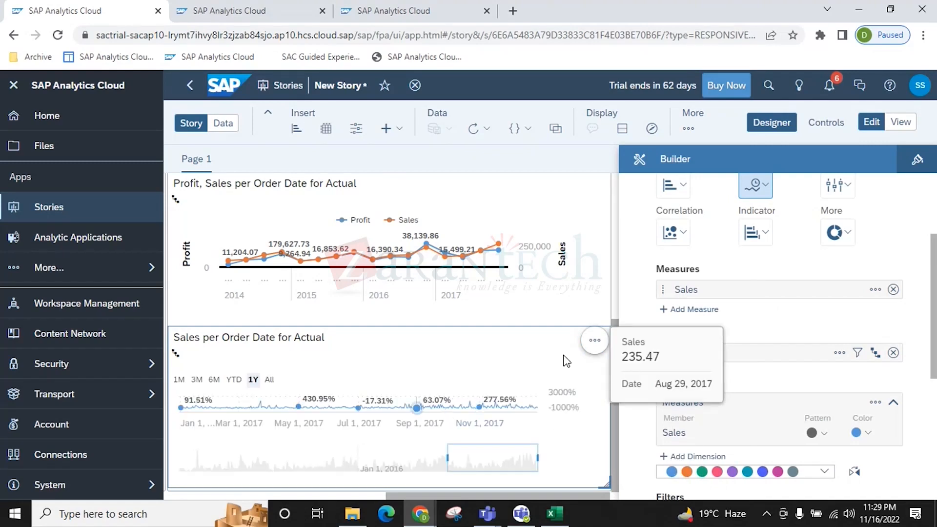
left_click(595, 341)
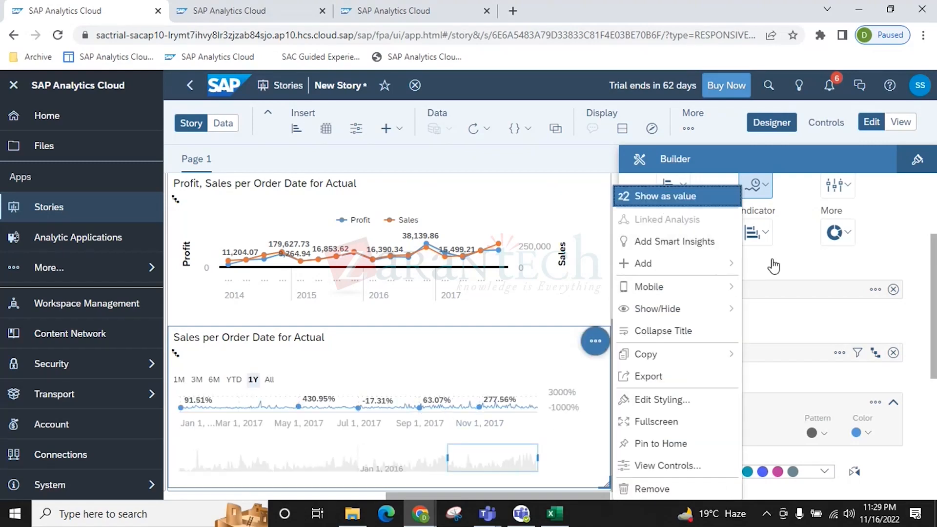
left_click(677, 196)
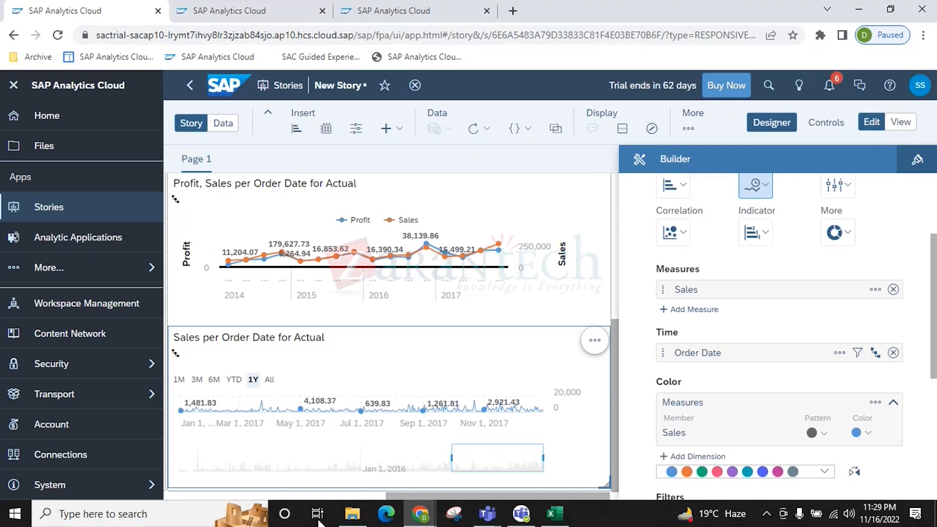
Hide the Designer panel and display the Sales chart in fullscreen
scroll(757, 456, "down", 2)
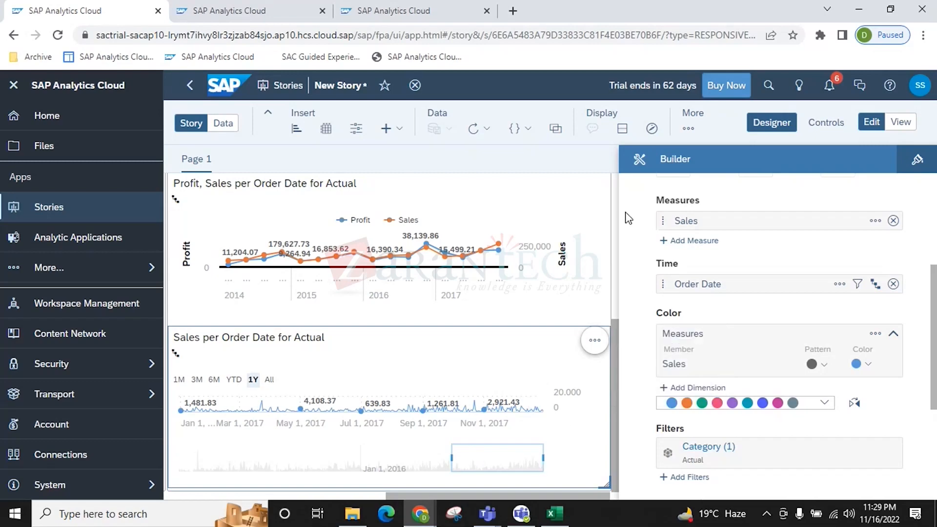
left_click(772, 122)
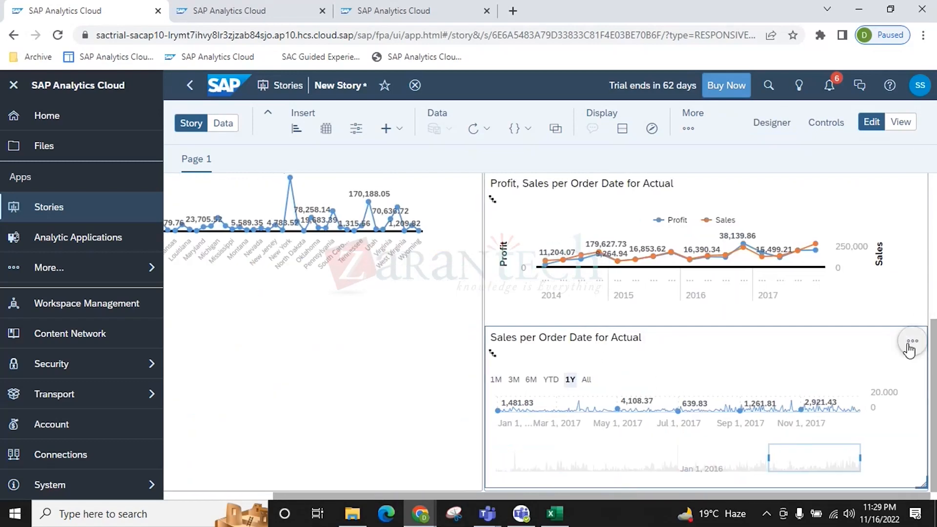
left_click(911, 342)
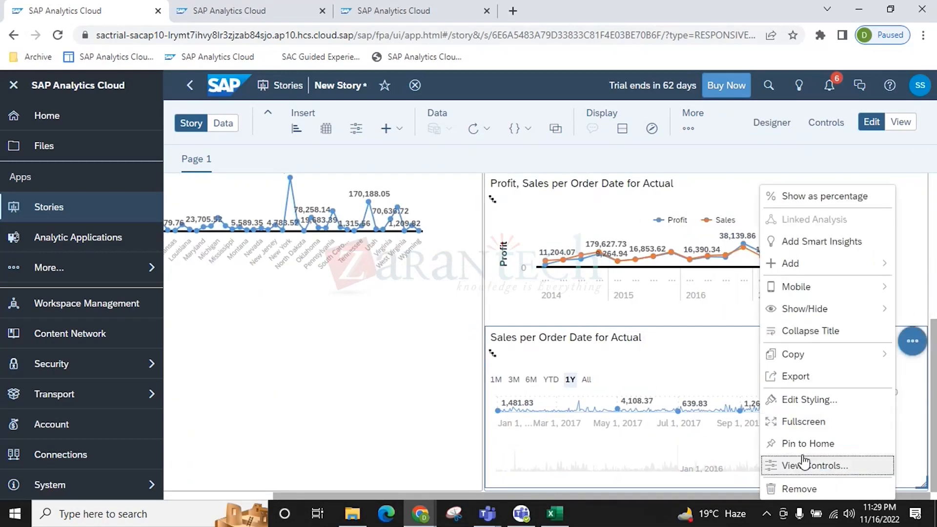
left_click(808, 429)
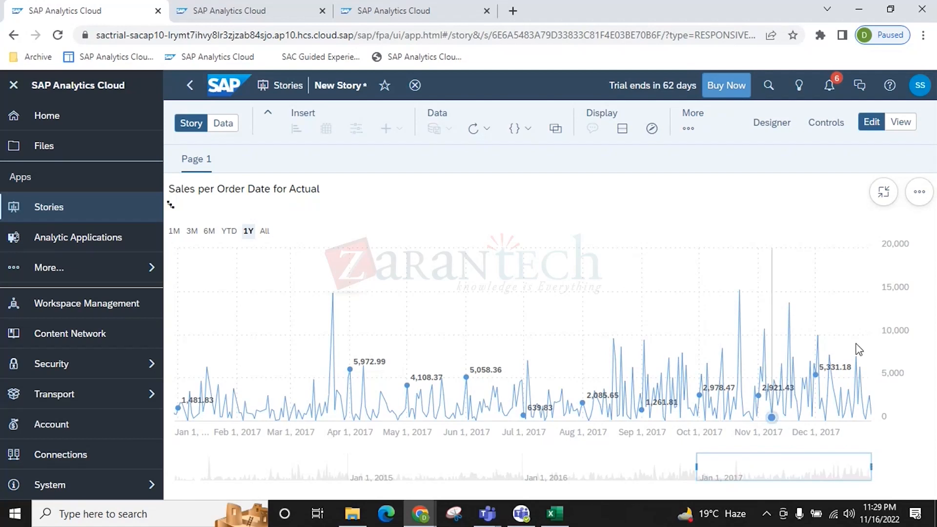
Try the 1M, 3M, 6M, YTD, 1Y and All range presets on the fullscreen Sales chart
left_click(920, 195)
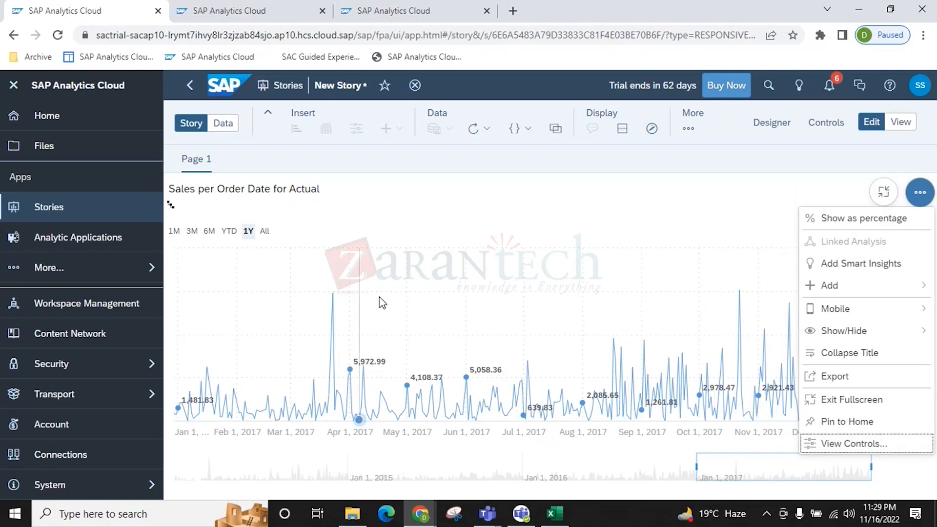
left_click(175, 231)
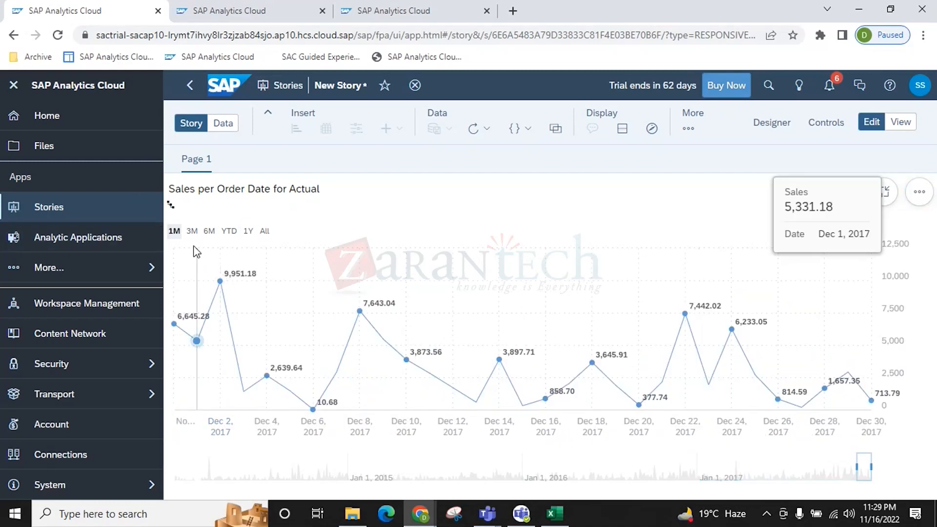
left_click(193, 231)
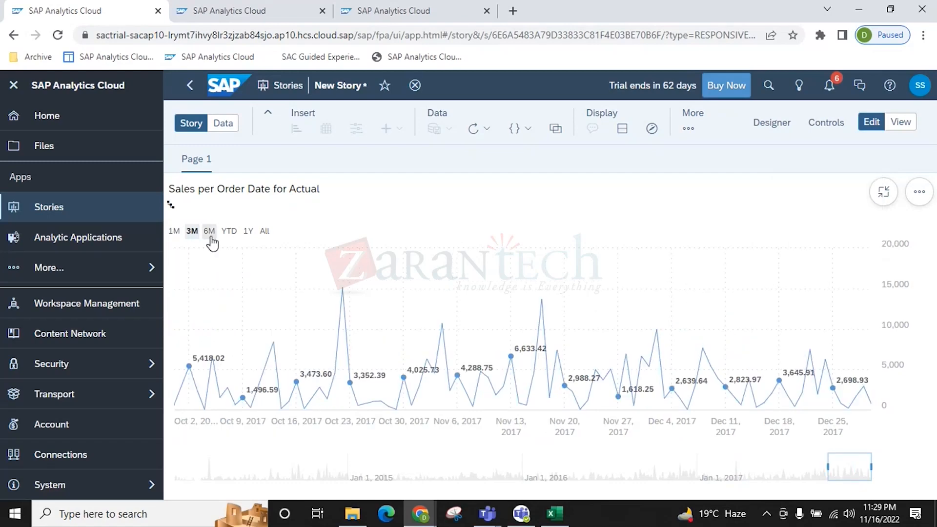
left_click(209, 232)
left_click(229, 231)
left_click(248, 231)
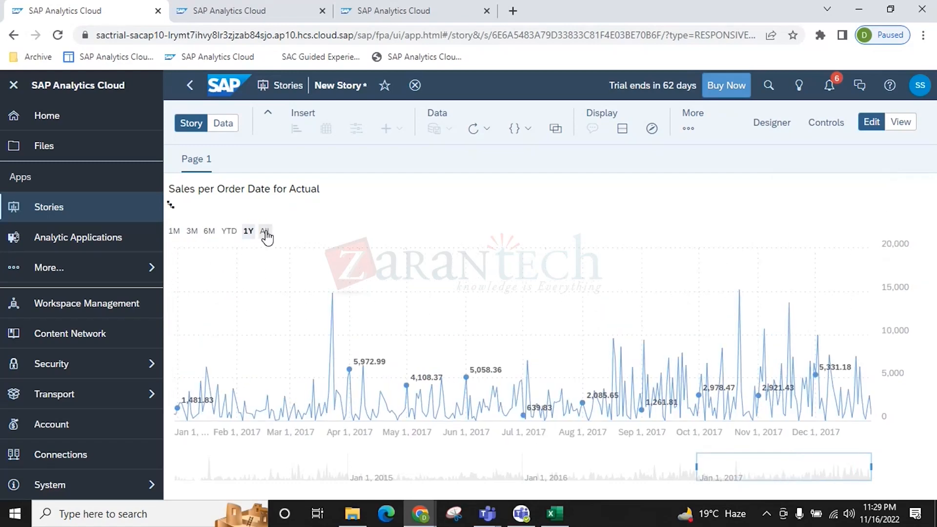
left_click(265, 231)
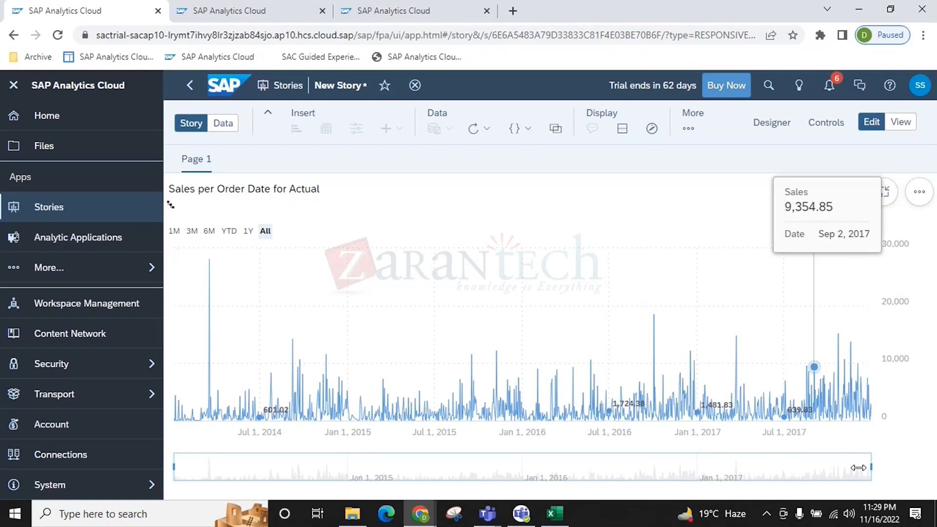
Narrow the chart's window to May 2014–February 2015 and exit fullscreen
left_click_drag(871, 467, 370, 467)
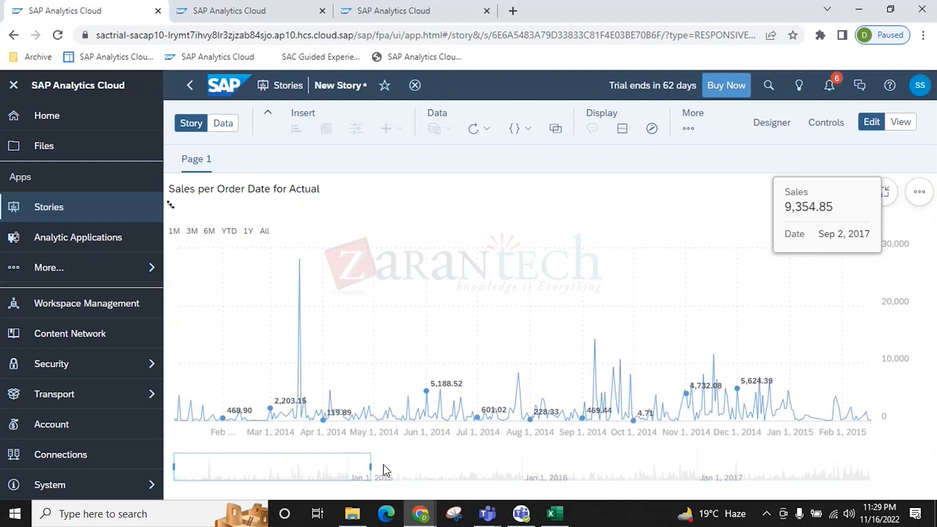
left_click_drag(177, 468, 219, 468)
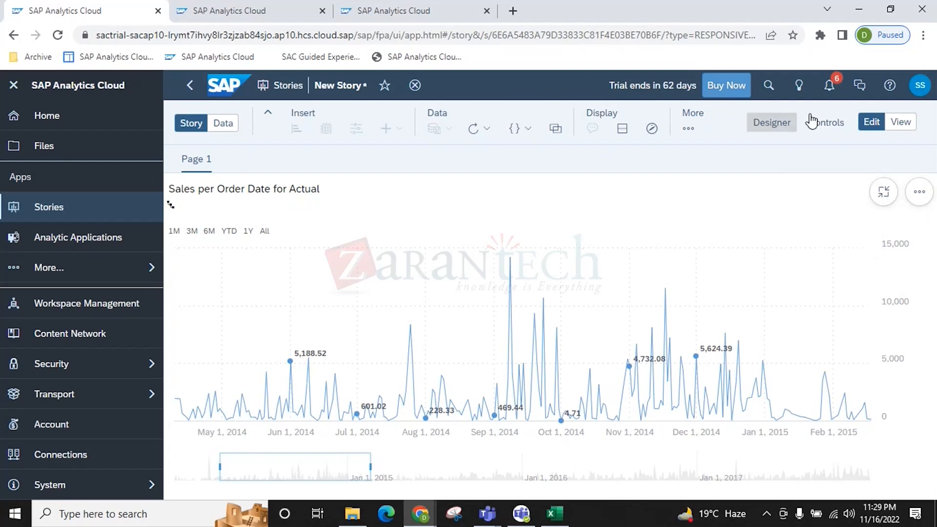
left_click(885, 192)
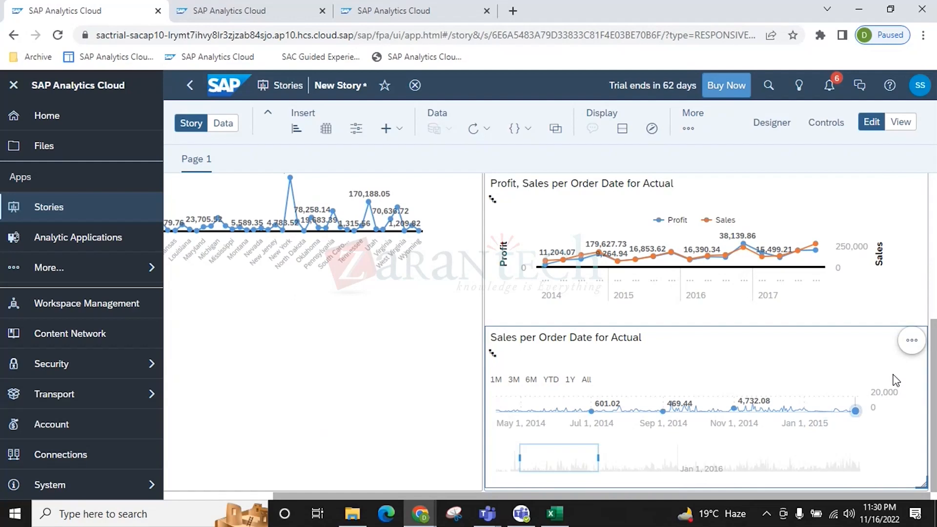
Open the Builder and review the Order Date options without changing them
left_click(772, 123)
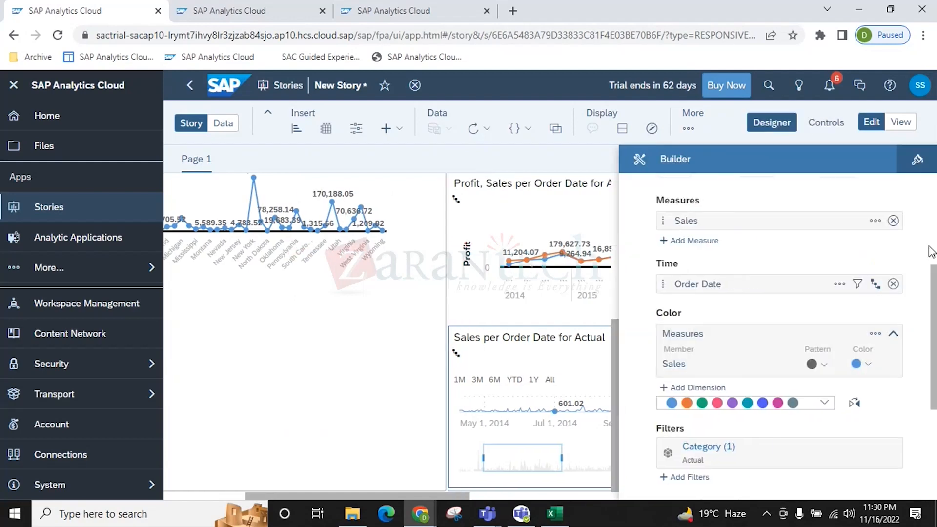
scroll(837, 299, "down", 5)
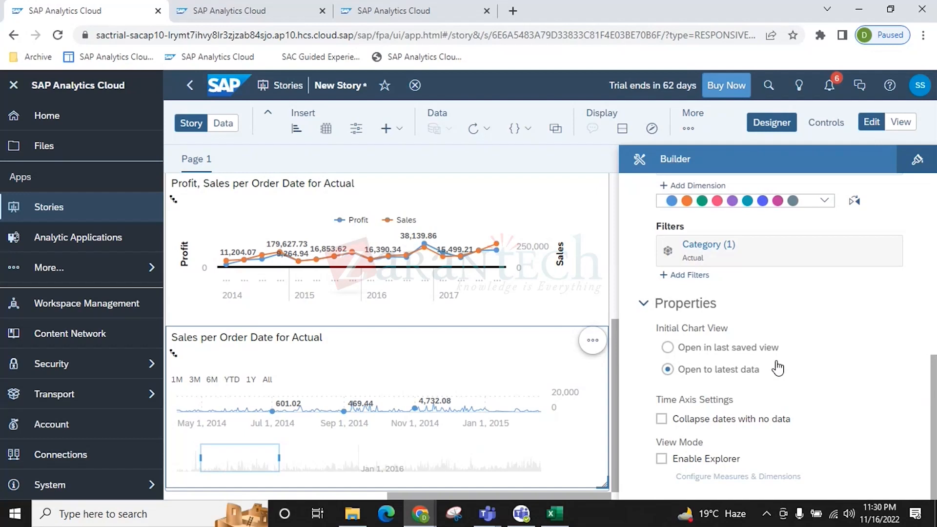
scroll(778, 366, "up", 6)
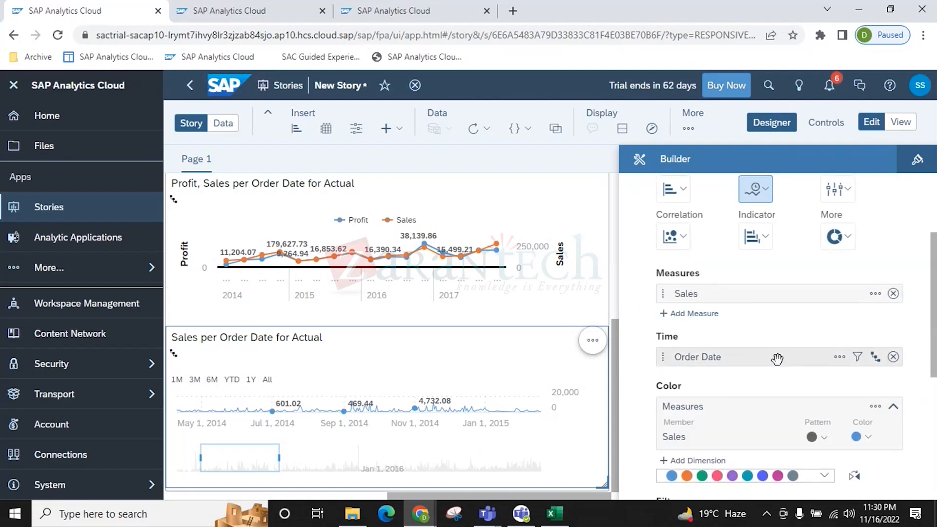
left_click(839, 357)
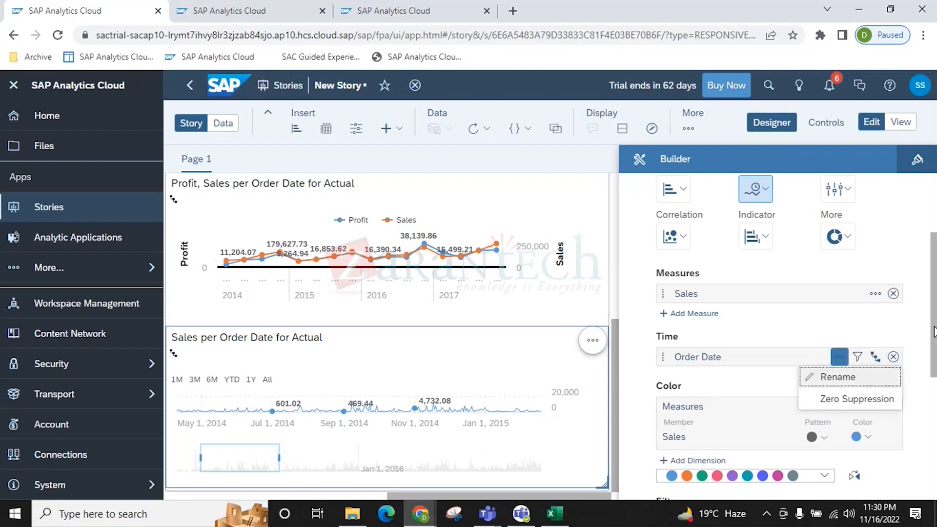
left_click(912, 251)
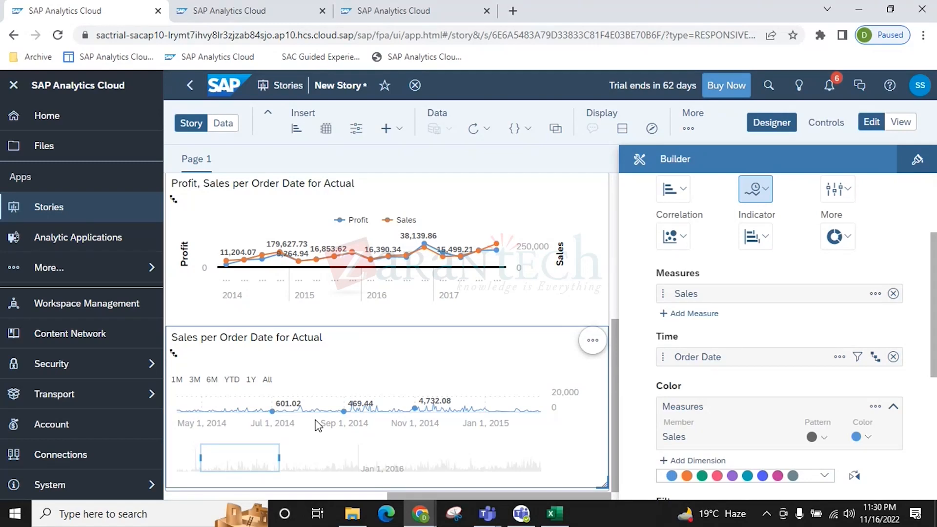
Drag the range handles so the Sales chart covers October 2016 to October 2017
left_click_drag(213, 464, 549, 464)
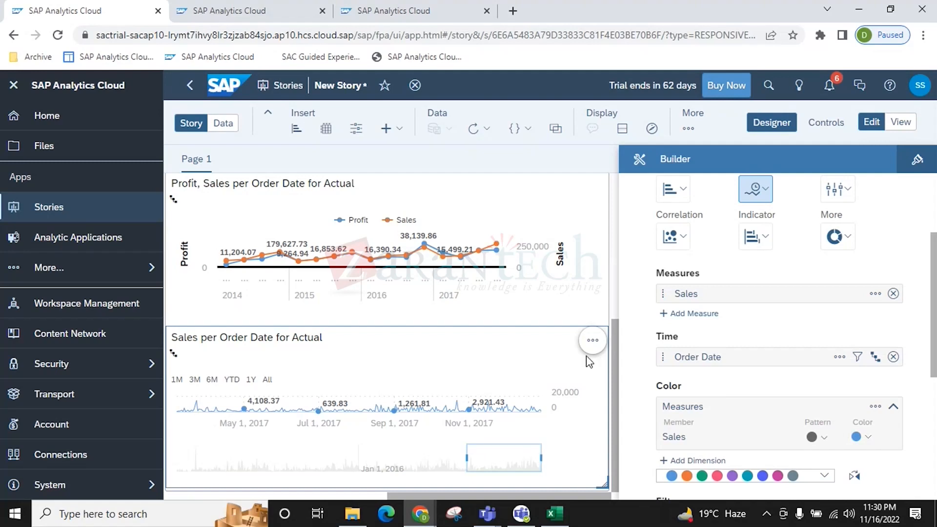
left_click_drag(466, 461, 423, 459)
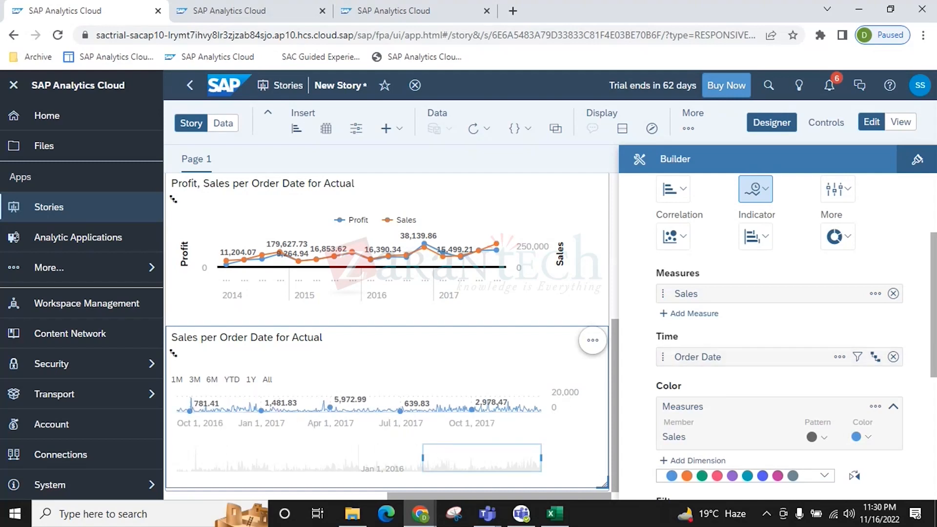
left_click(770, 191)
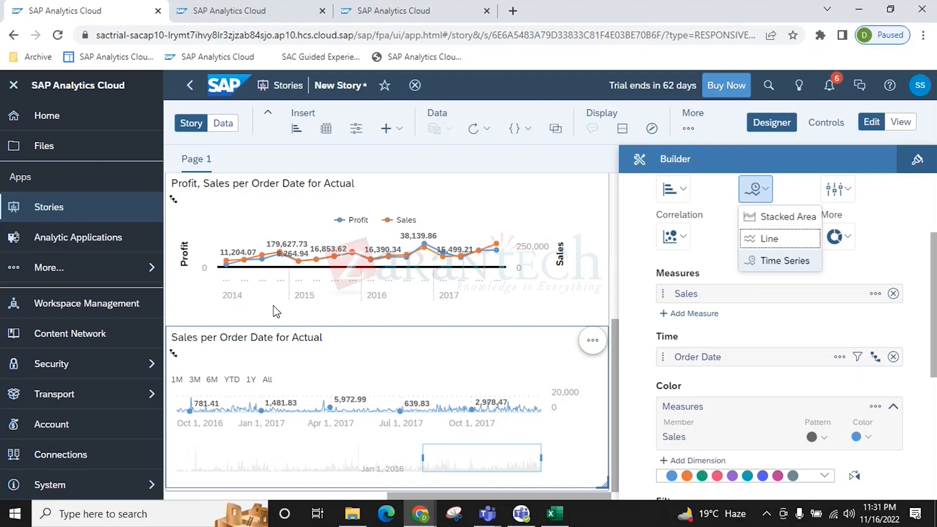
left_click(552, 227)
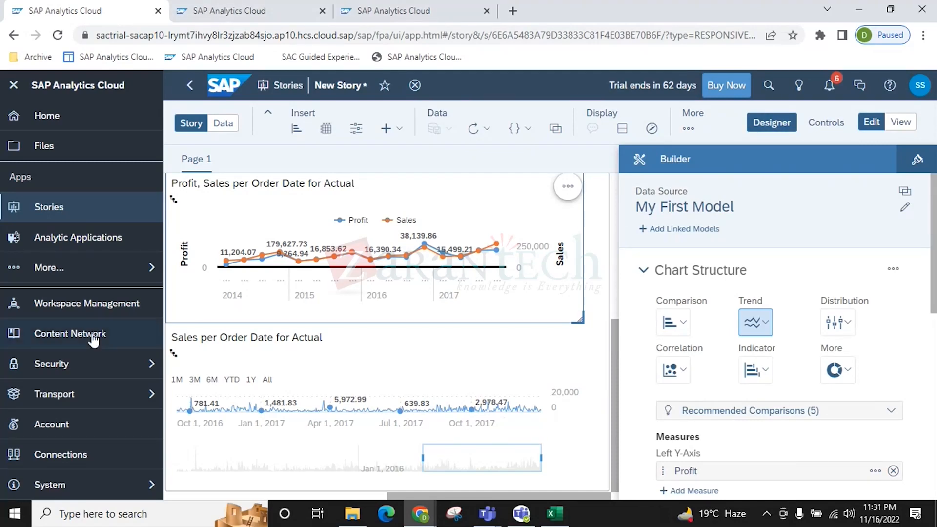
Close the Builder panel and scroll the story canvas back to the top
left_click(764, 122)
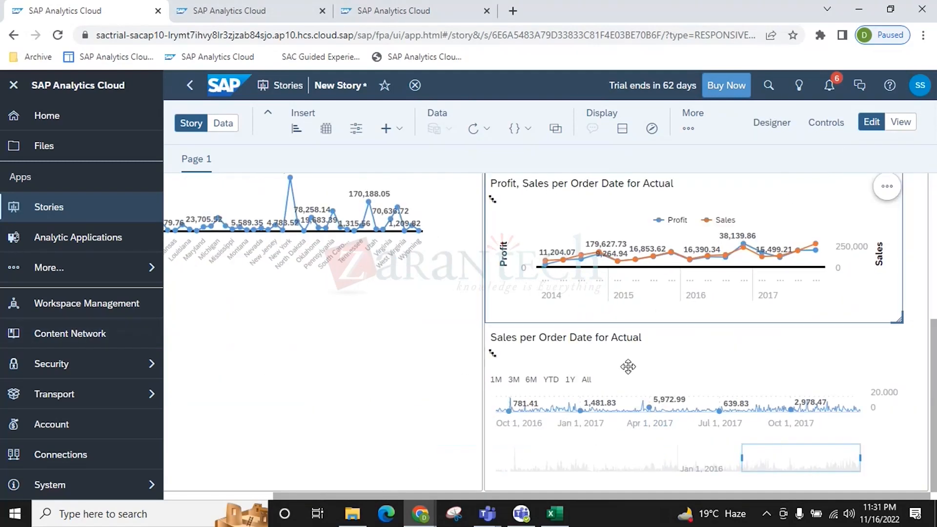
scroll(628, 367, "up", 5)
scroll(564, 319, "down", 5)
scroll(608, 361, "up", 5)
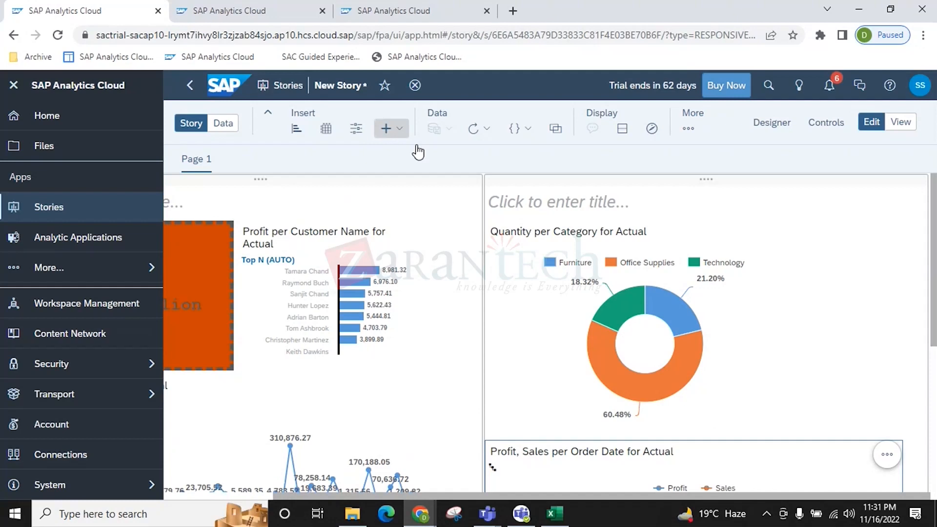
mouse_move(257, 160)
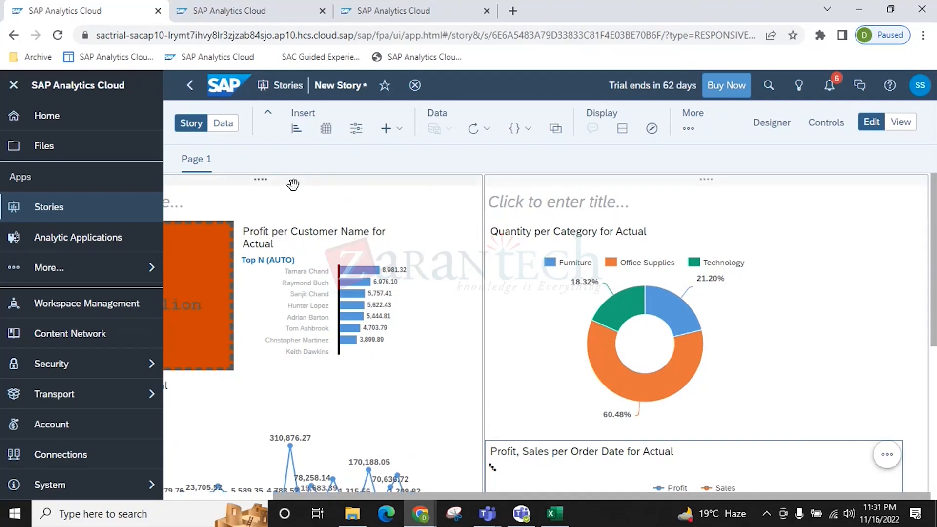
Duplicate Page 1 as Page 1 (1) and return to Page 1
left_click(220, 161)
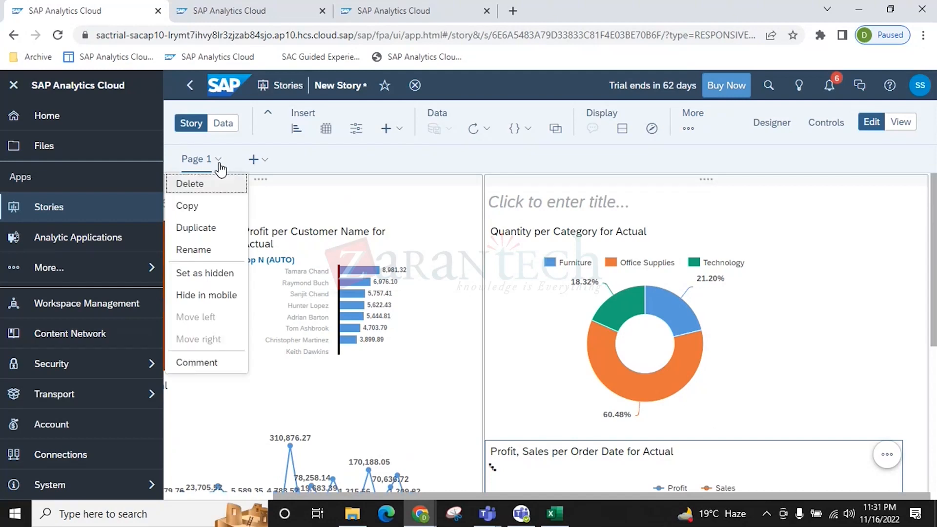
left_click(214, 229)
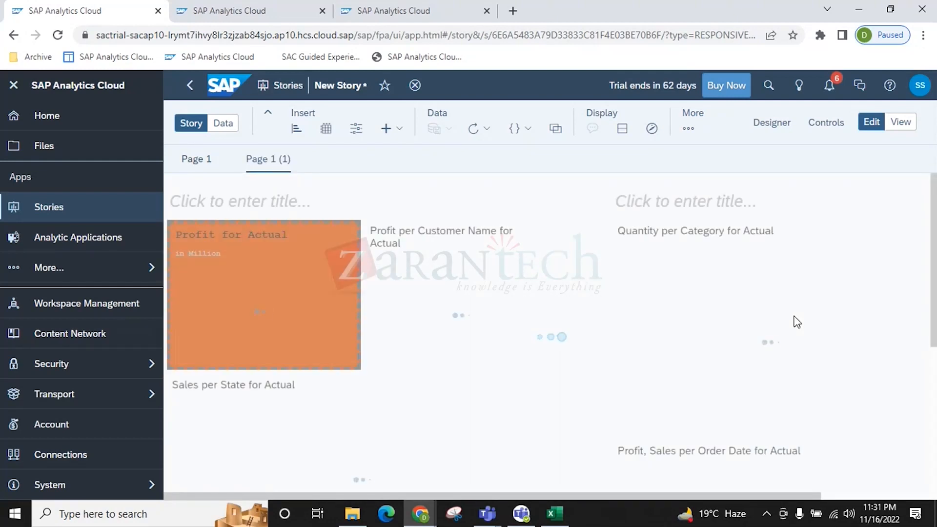
left_click(207, 162)
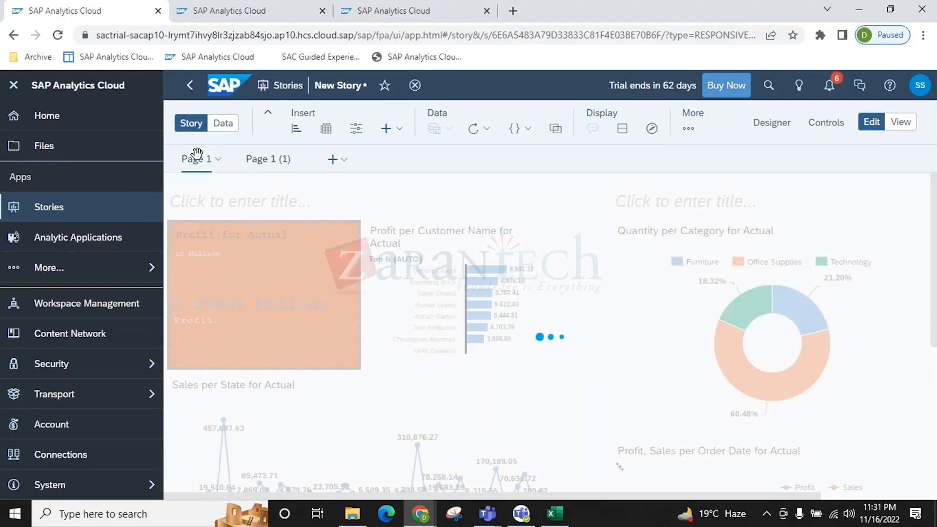
Copy Page 1 to the clipboard and bring up the Rename Page dialog
left_click(219, 161)
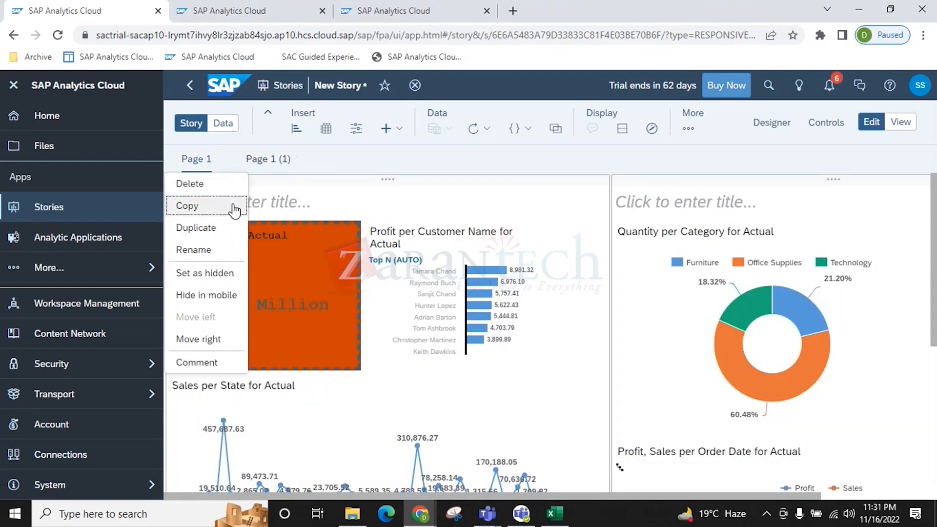
left_click(195, 206)
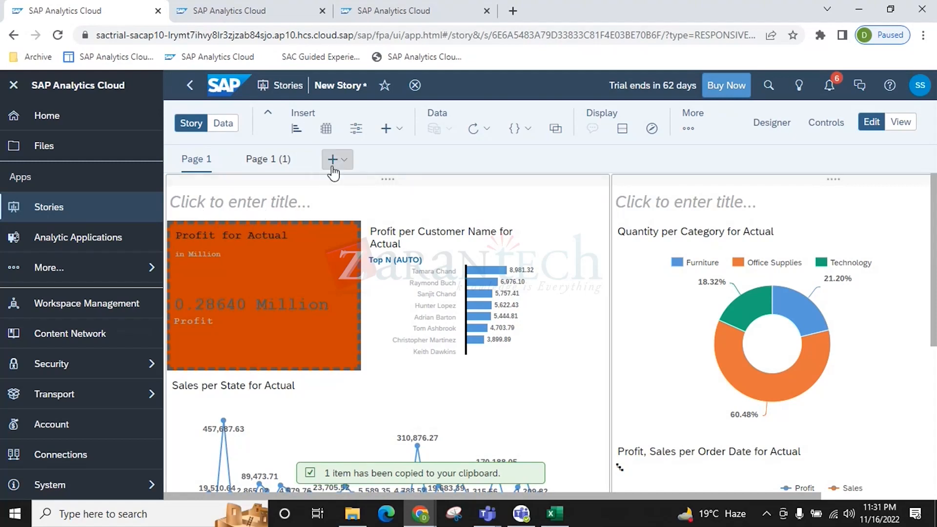
left_click(338, 160)
right_click(438, 159)
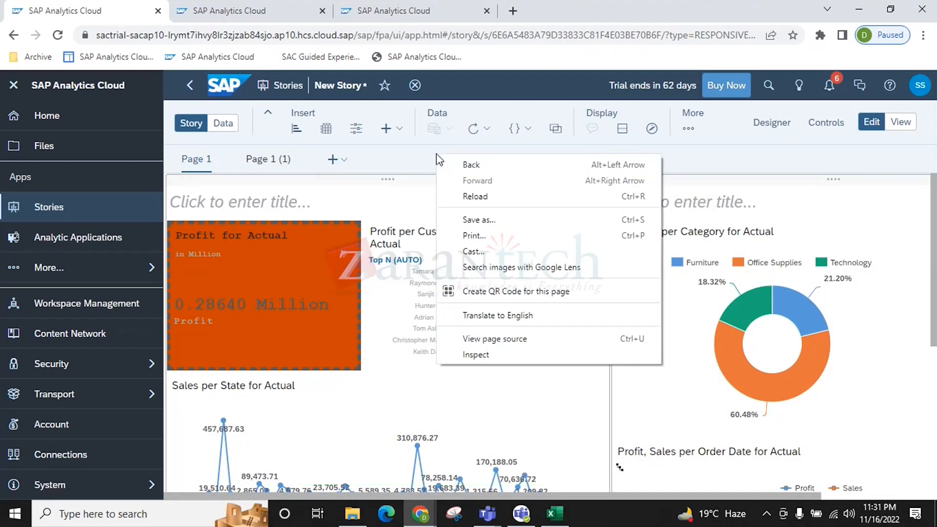
left_click(206, 159)
left_click(218, 160)
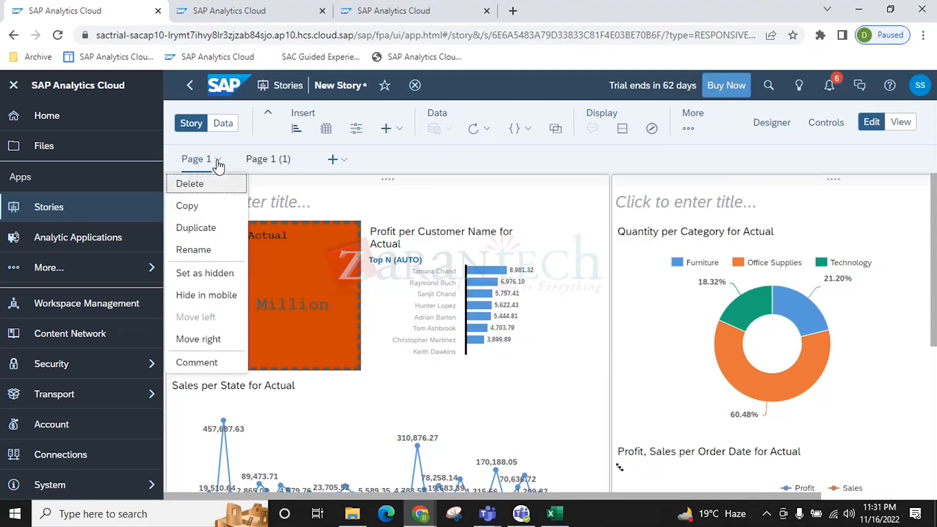
left_click(224, 249)
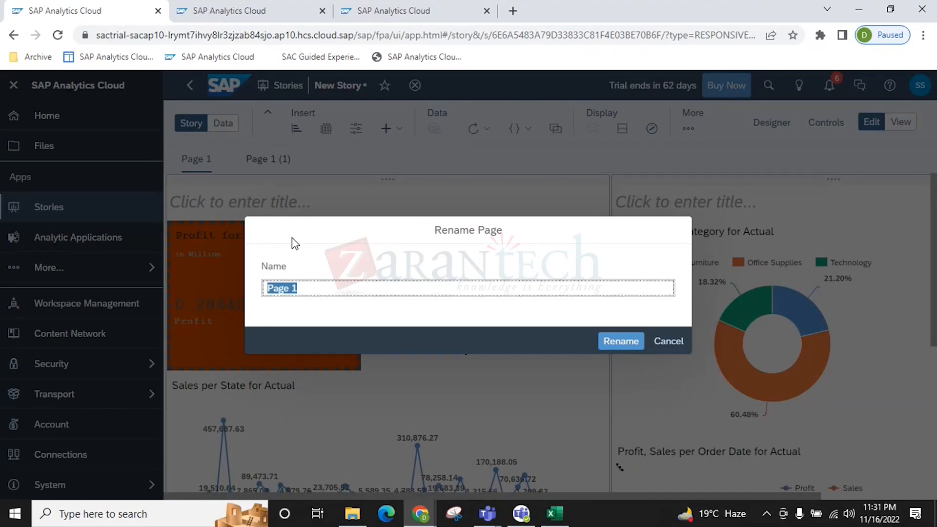
Rename Page 1 to 'My First Page' and copy it to the clipboard
type("My First")
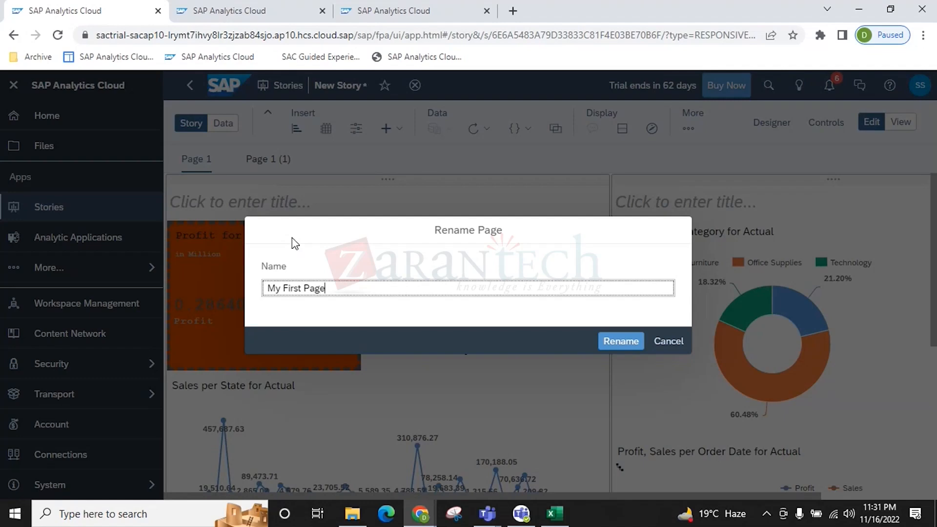
left_click(621, 341)
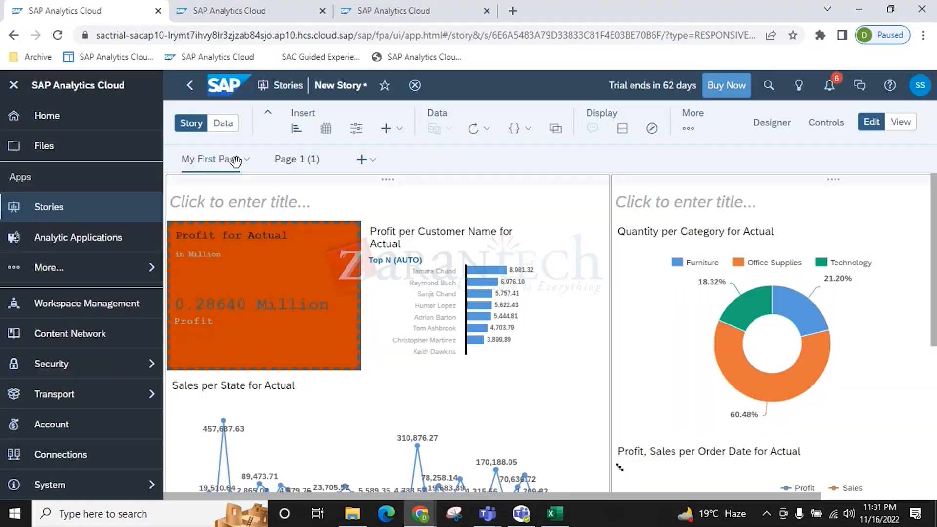
left_click(248, 160)
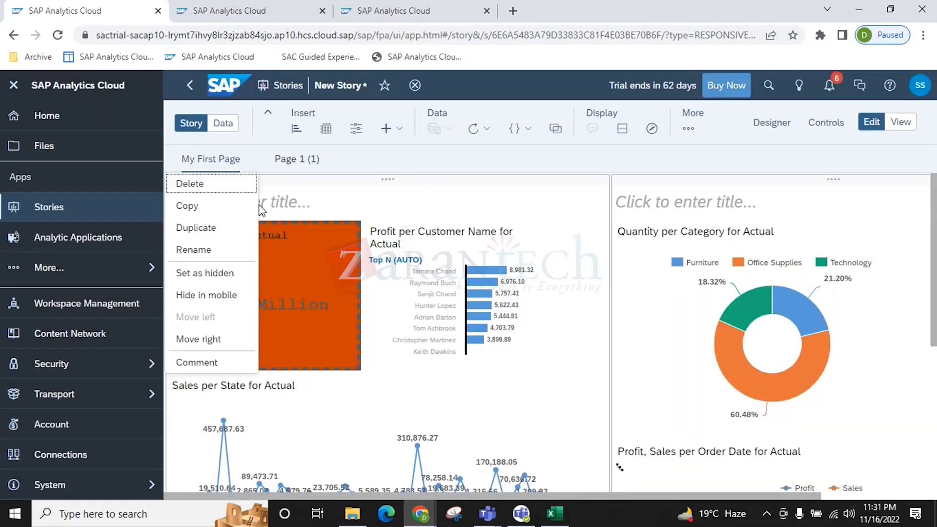
left_click(194, 205)
Add a new page from the clipboard, My First Page (1), and return to My First Page
left_click(377, 164)
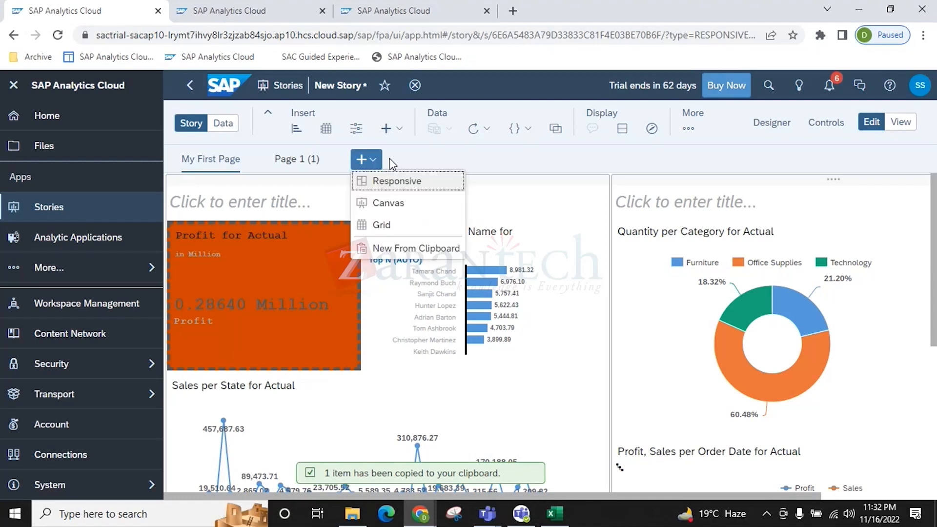
left_click(388, 249)
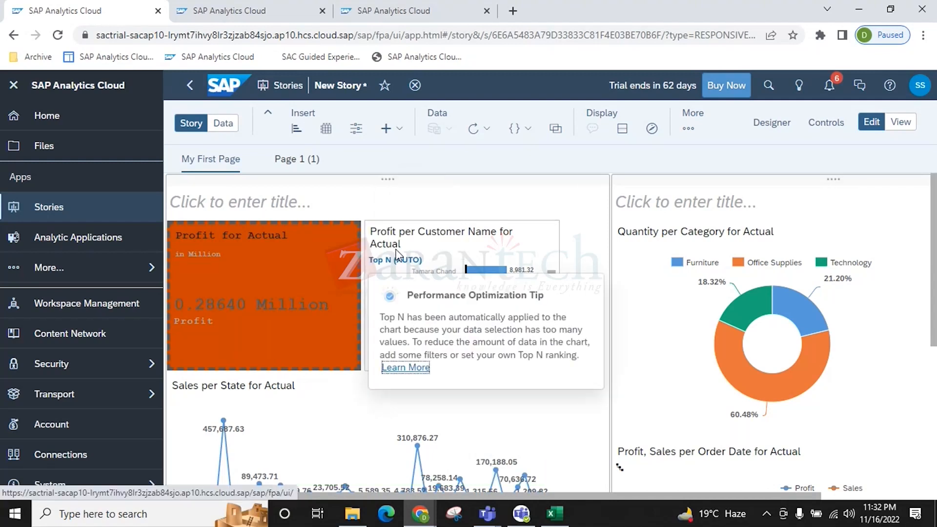
left_click(374, 163)
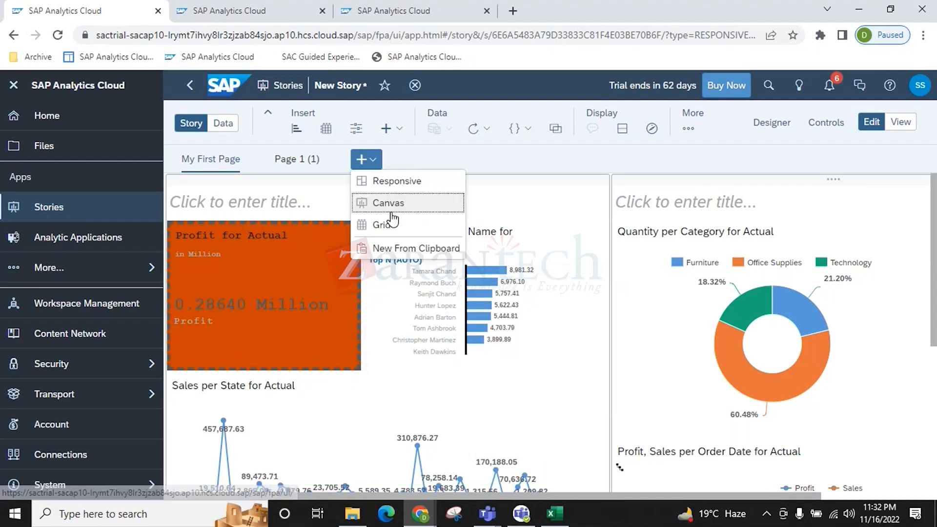
left_click(389, 249)
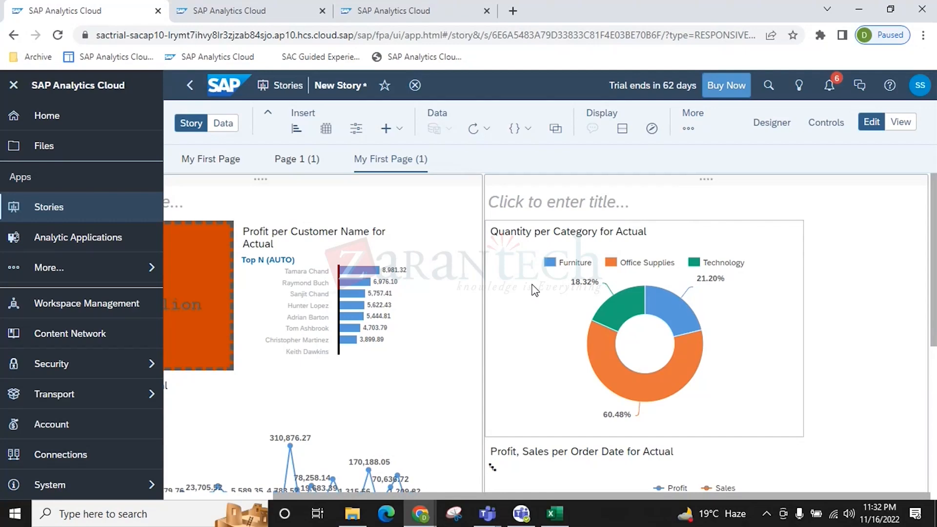
left_click(220, 160)
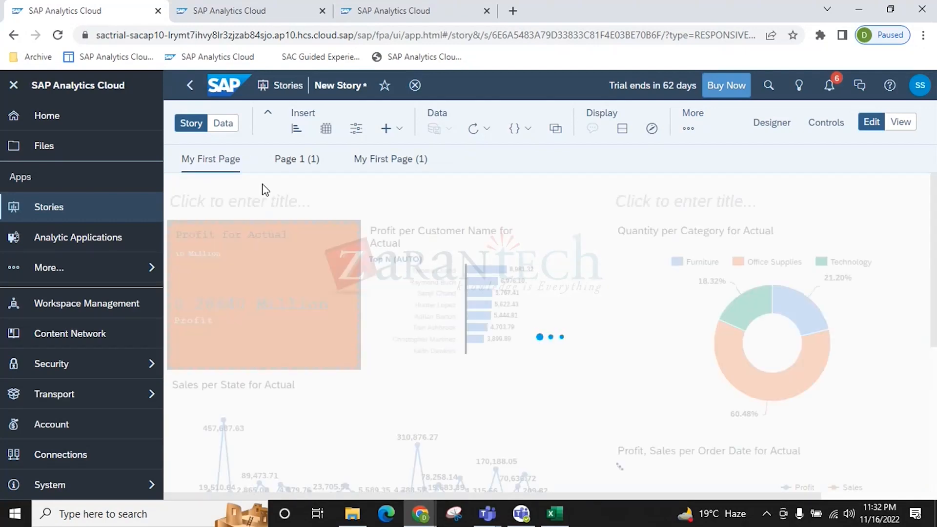
Hide My First Page from viewers and dismiss the performance optimization tip
left_click(246, 160)
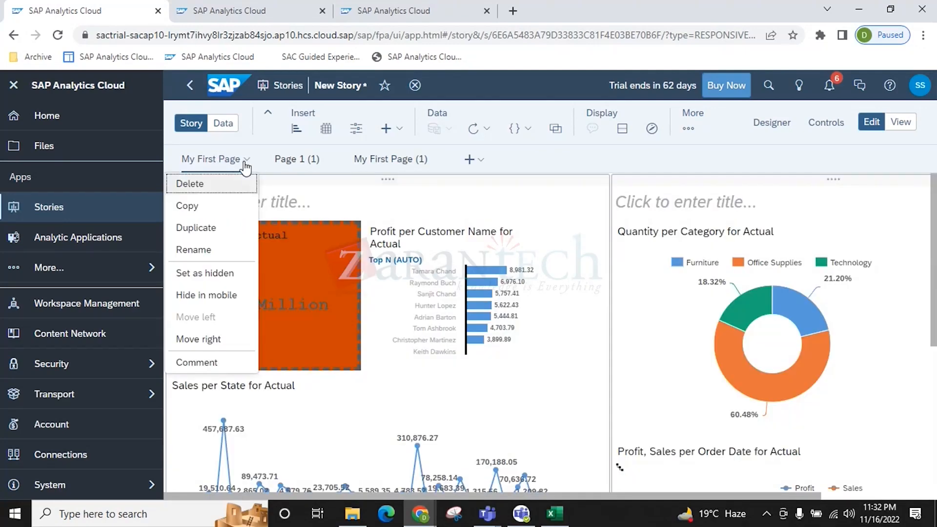
left_click(200, 277)
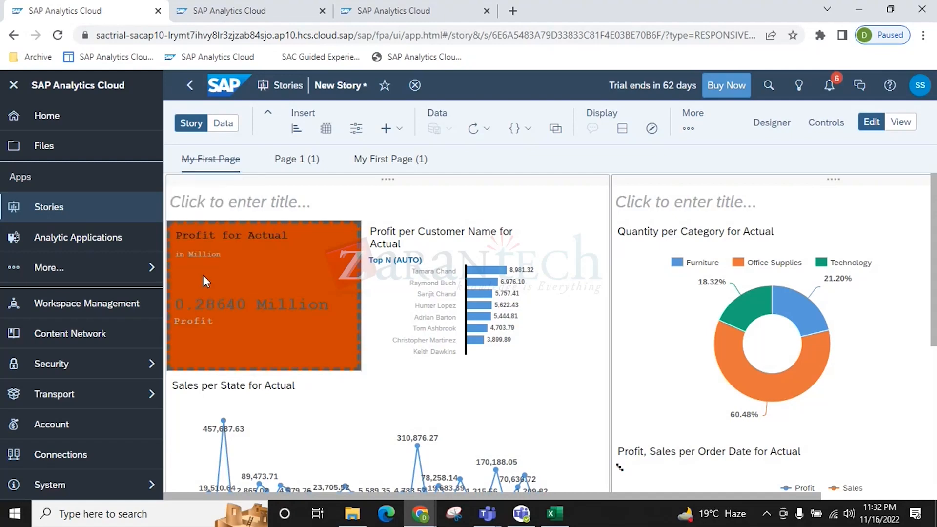
left_click(904, 122)
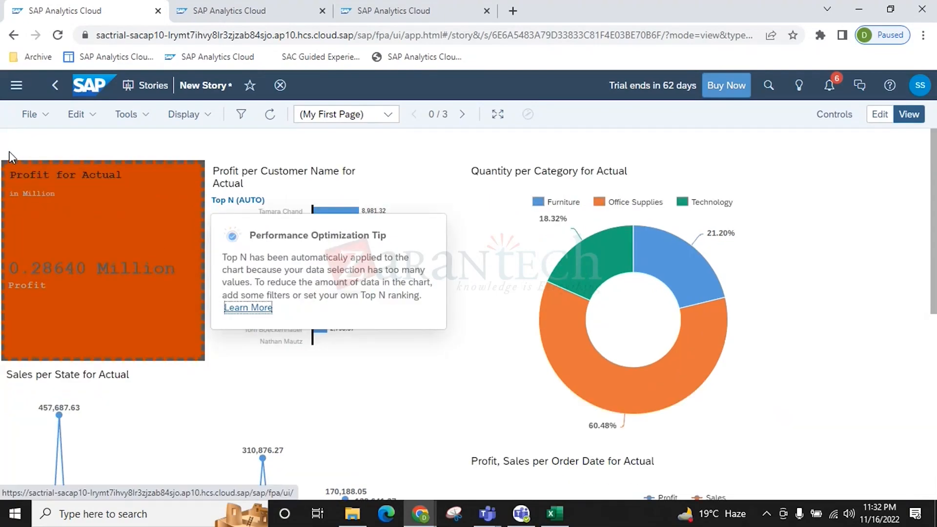
left_click(900, 116)
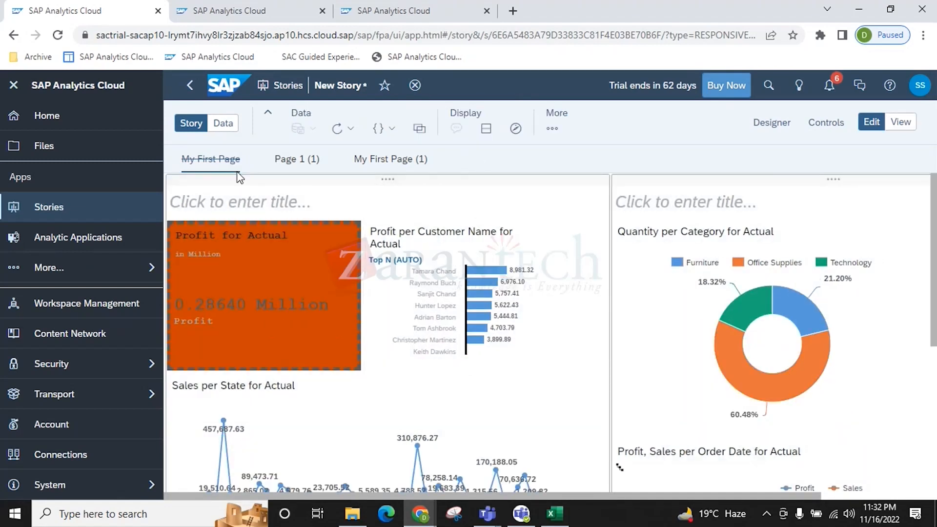
Move My First Page one position to the right
left_click(245, 163)
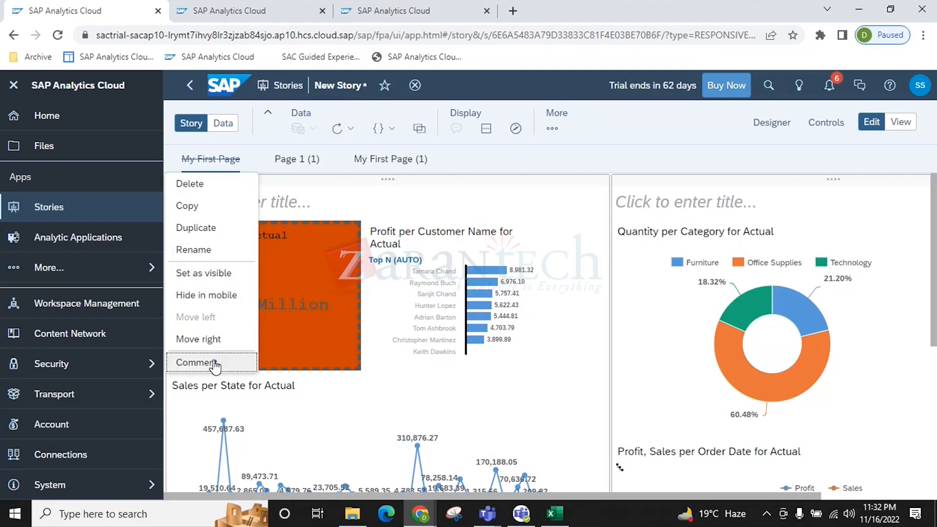
left_click(206, 340)
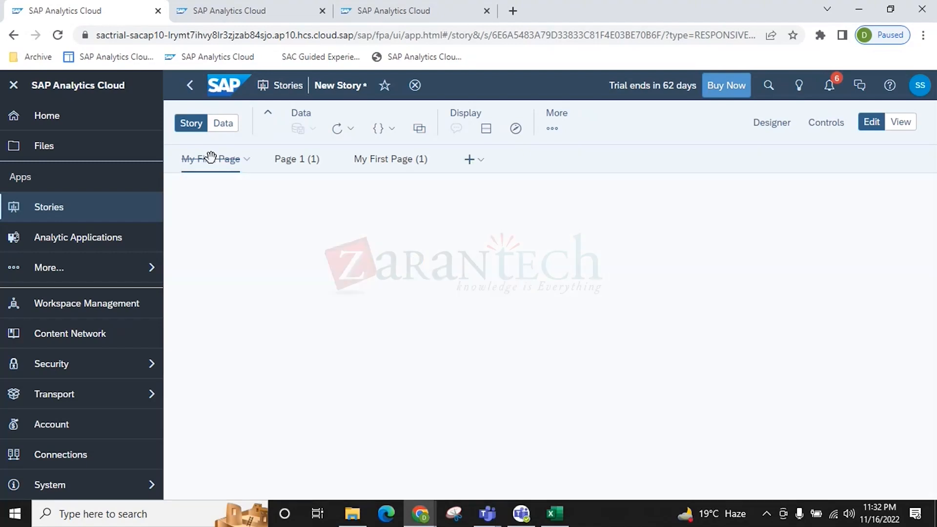
left_click(325, 160)
Move My First Page back to first and comment 'My First Page. I am happy to create' on it
left_click(287, 324)
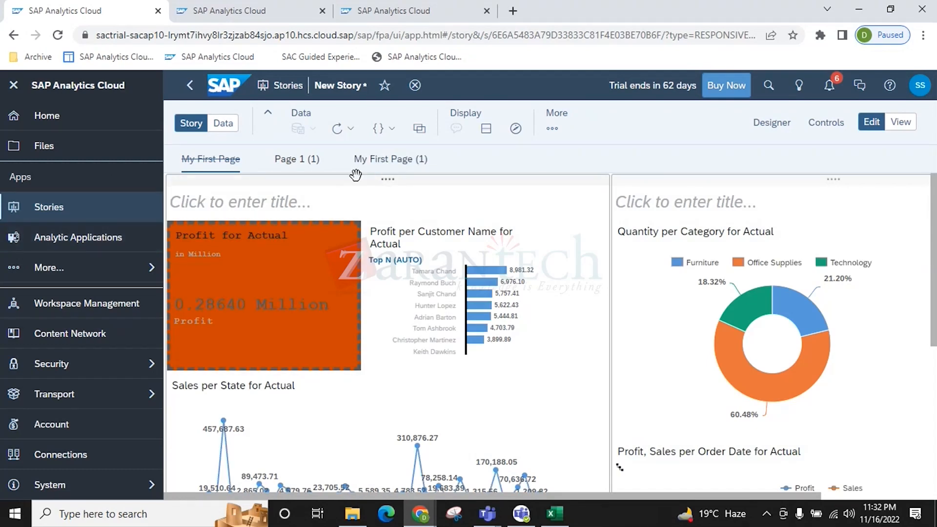
left_click(249, 161)
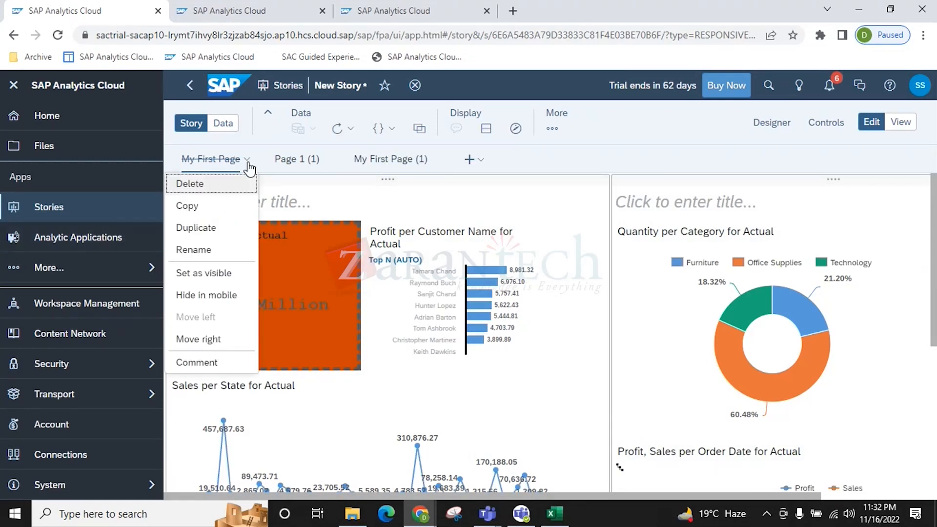
left_click(224, 372)
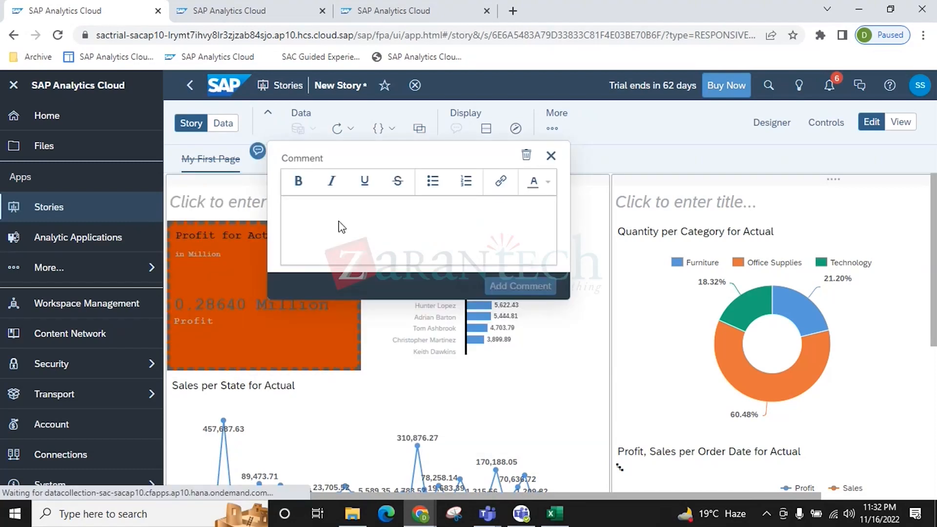
type("My First")
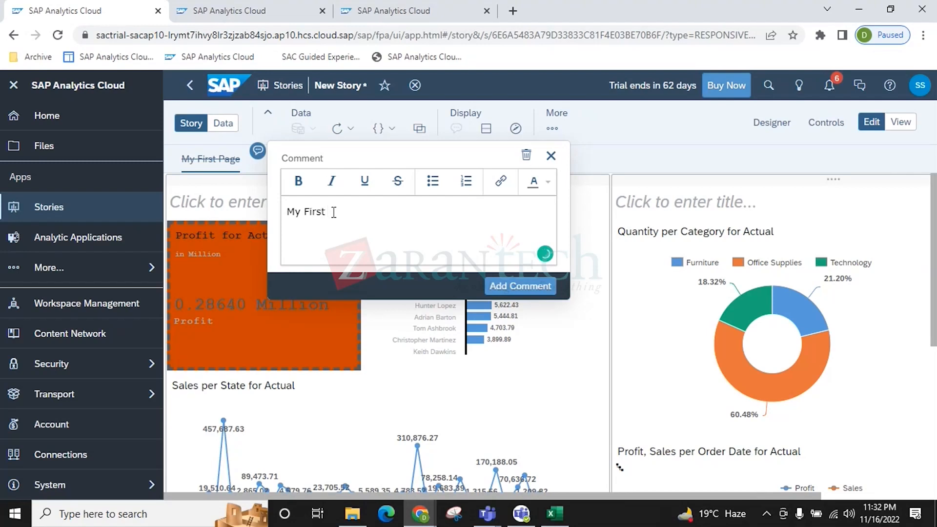
type(" Page. I am happy to create")
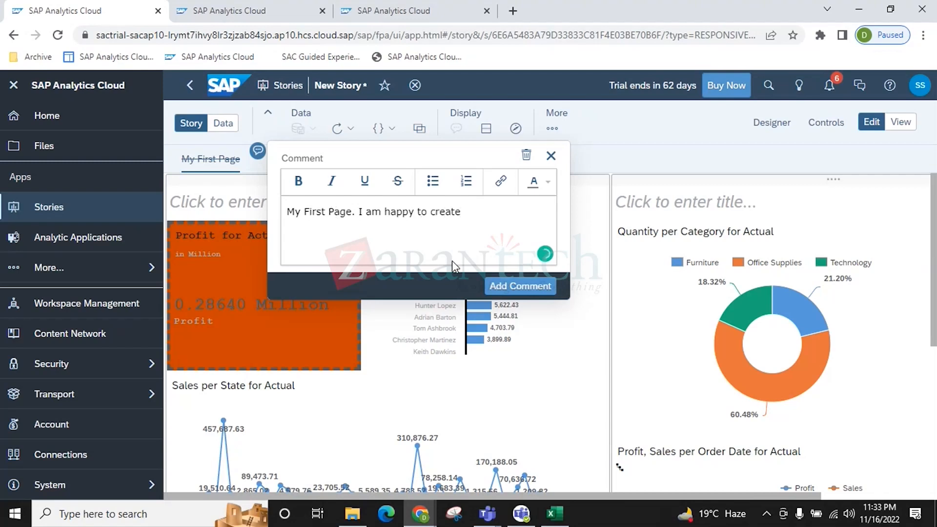
left_click(535, 289)
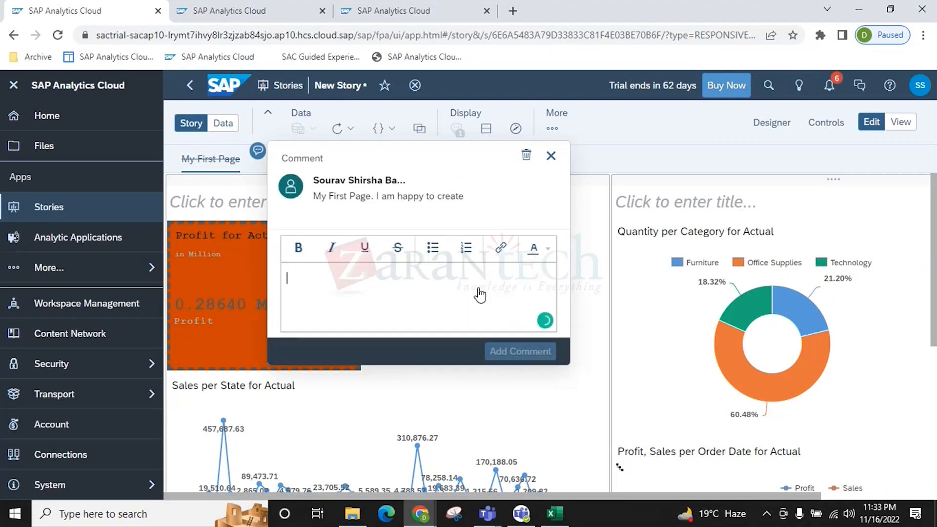
Preview the story in view mode, then switch back to edit mode
left_click(679, 155)
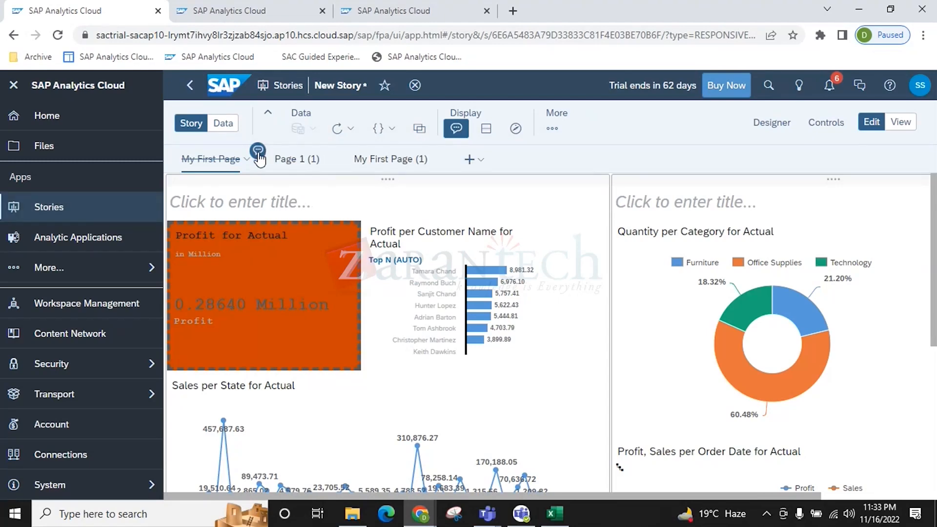
left_click(900, 122)
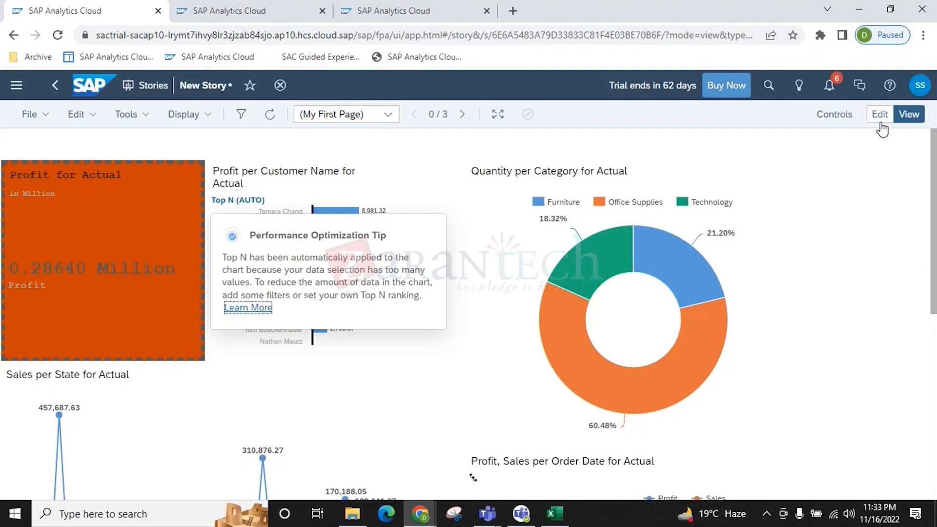
left_click(880, 117)
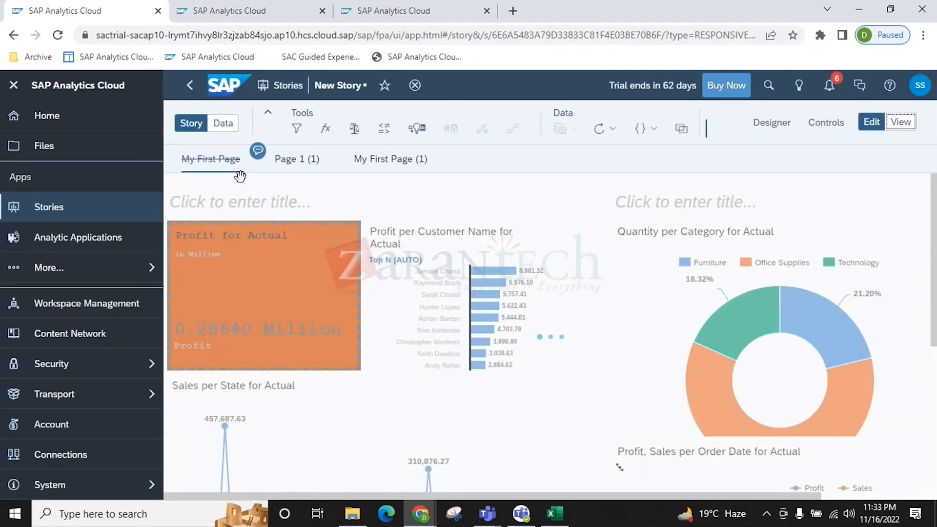
Move the My First Page tab to the last position, after My First Page (1)
left_click(257, 150)
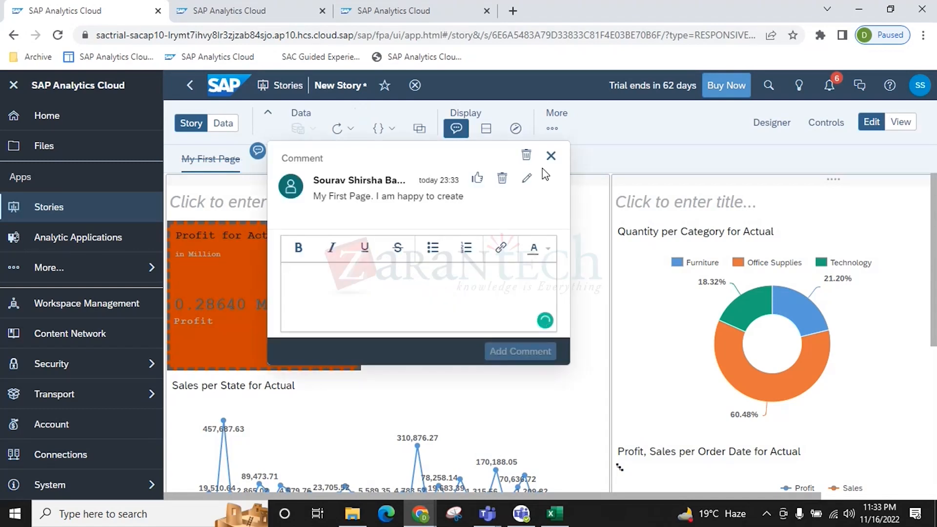
left_click(430, 346)
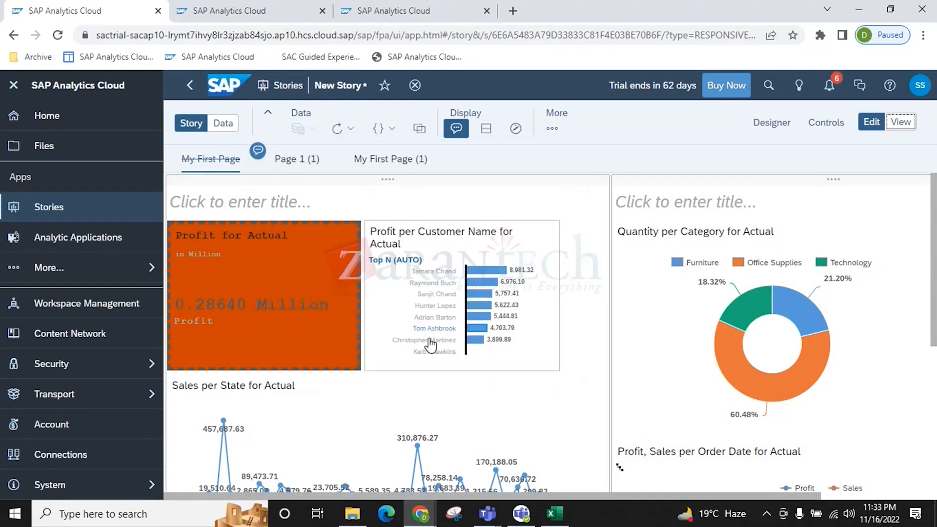
right_click(248, 164)
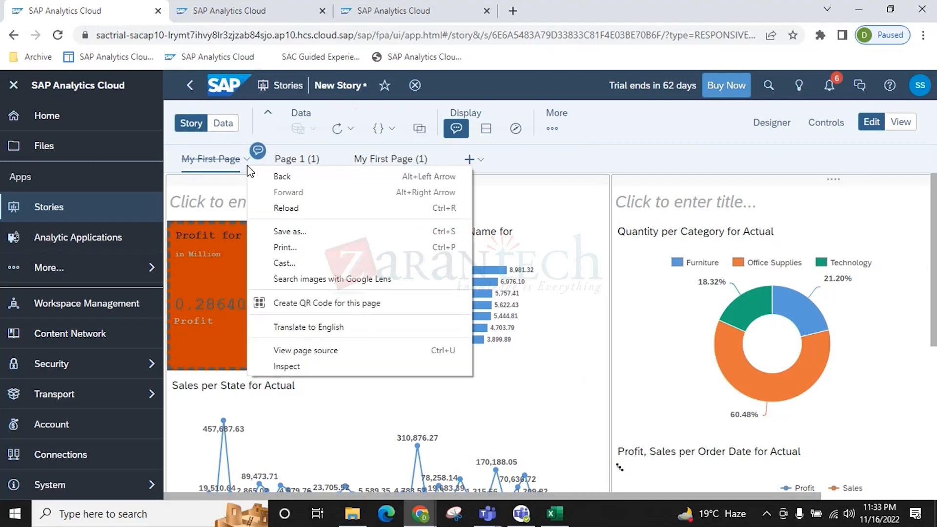
left_click(241, 169)
mouse_move(256, 155)
left_mouse_down()
mouse_move(419, 133)
mouse_move(265, 153)
left_mouse_up()
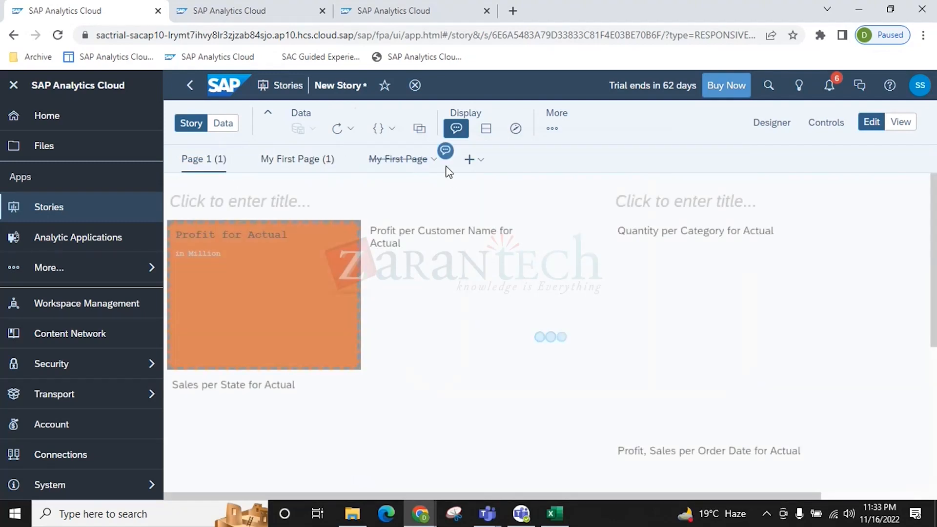
Set My First Page as visible again and open it
left_click(434, 162)
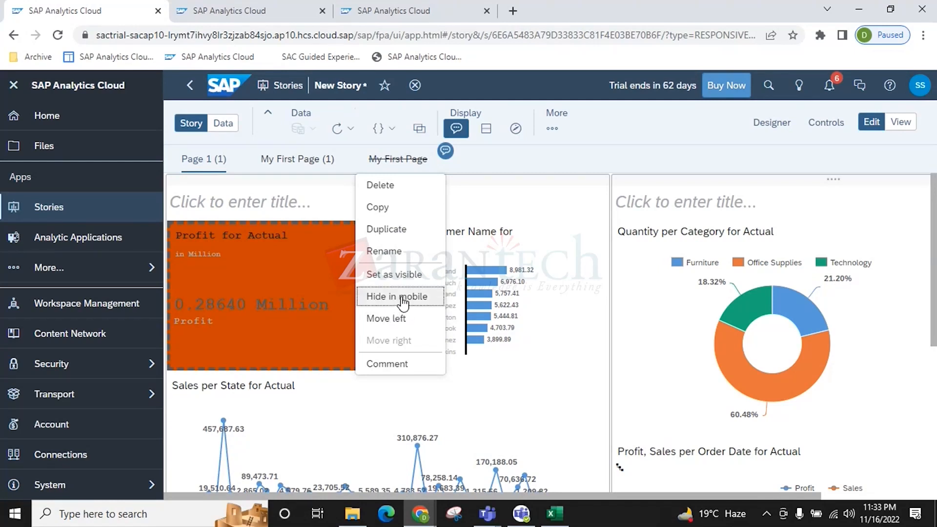
left_click(398, 274)
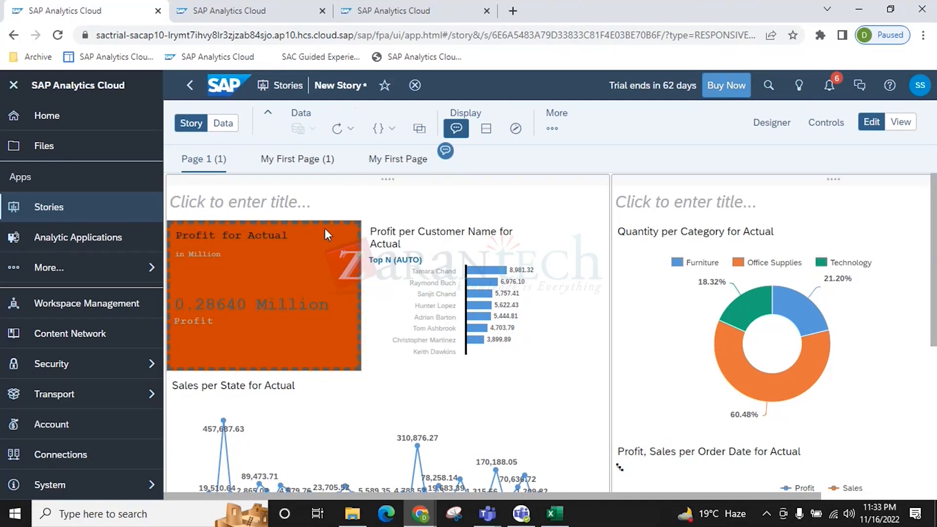
left_click(393, 159)
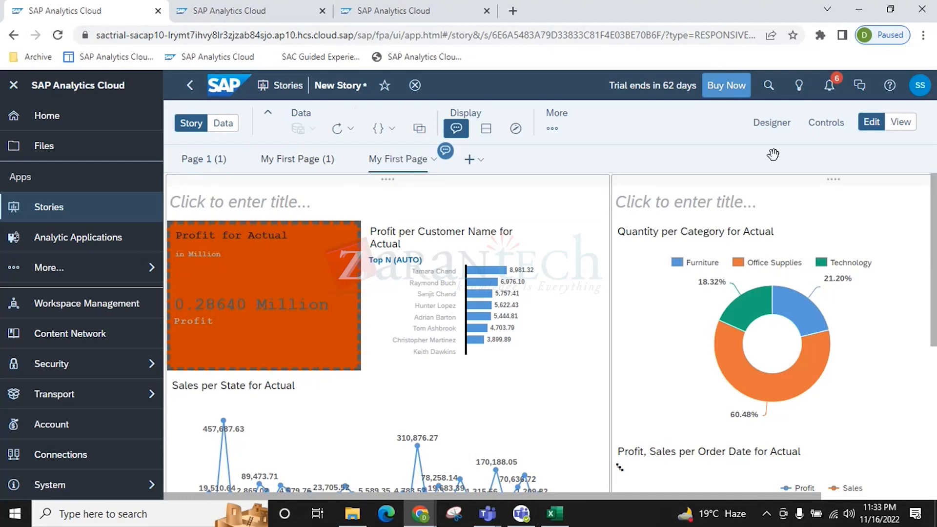
left_click(907, 125)
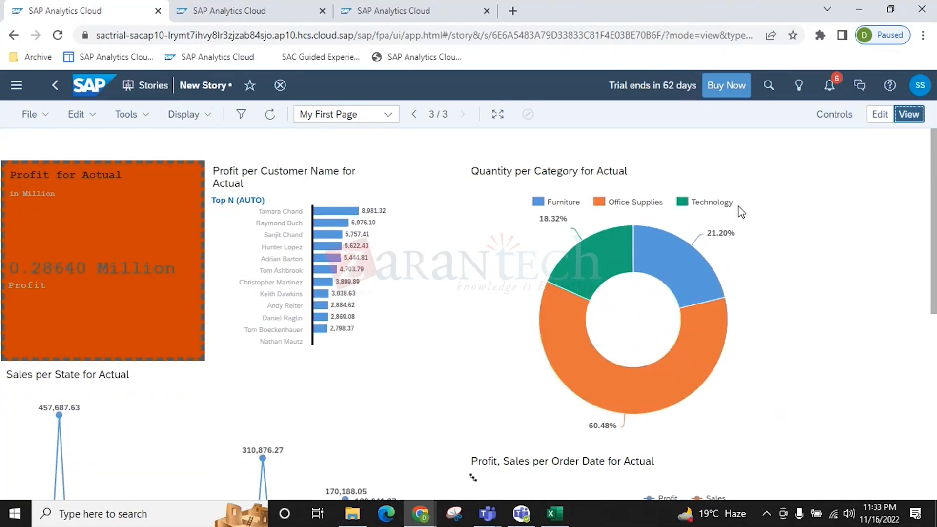
scroll(228, 164, "down", 4)
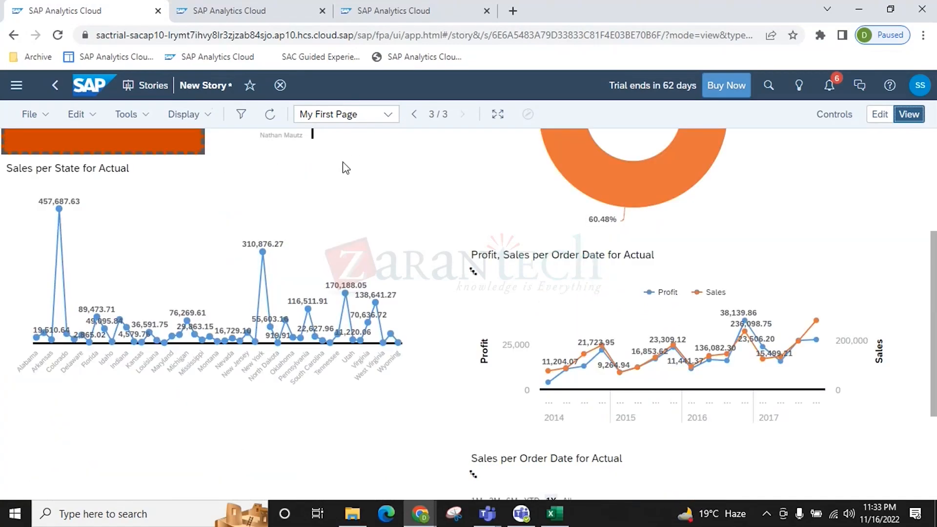
scroll(373, 172, "up", 4)
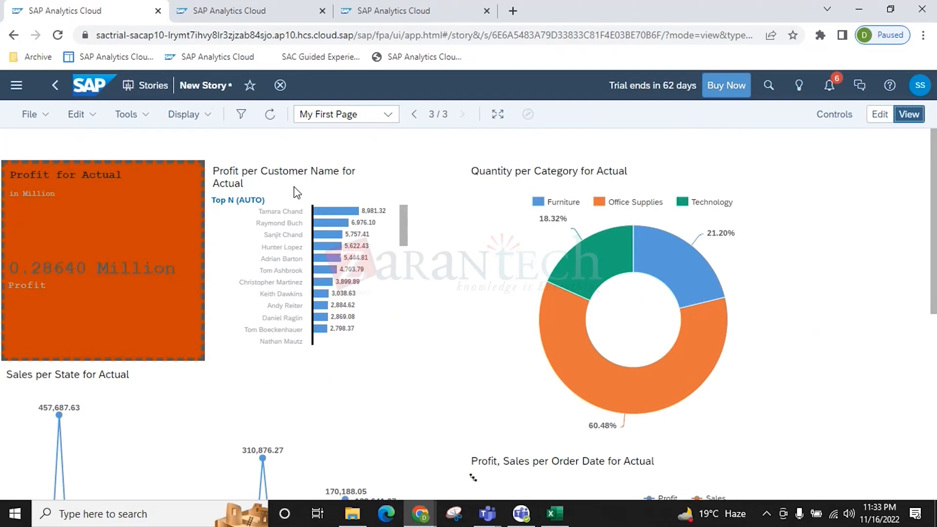
left_click(498, 113)
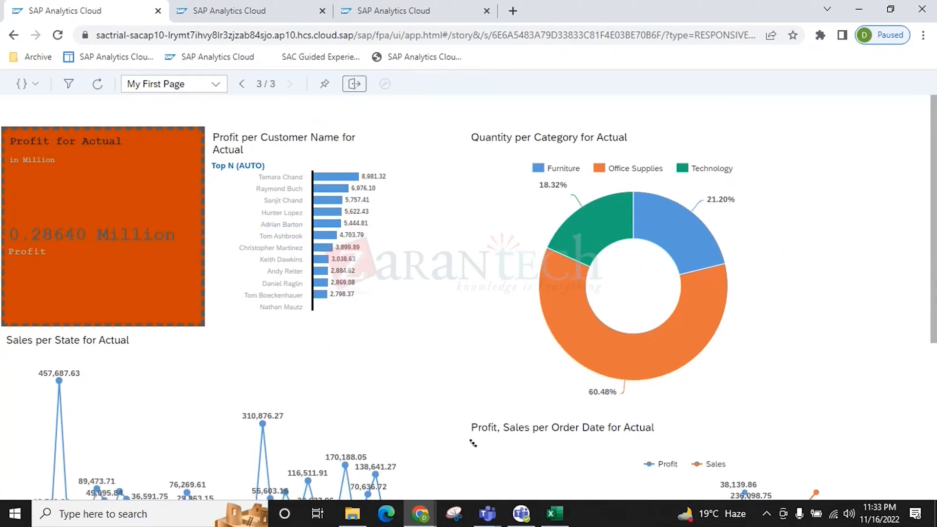
scroll(554, 280, "down", 6)
scroll(541, 293, "up", 6)
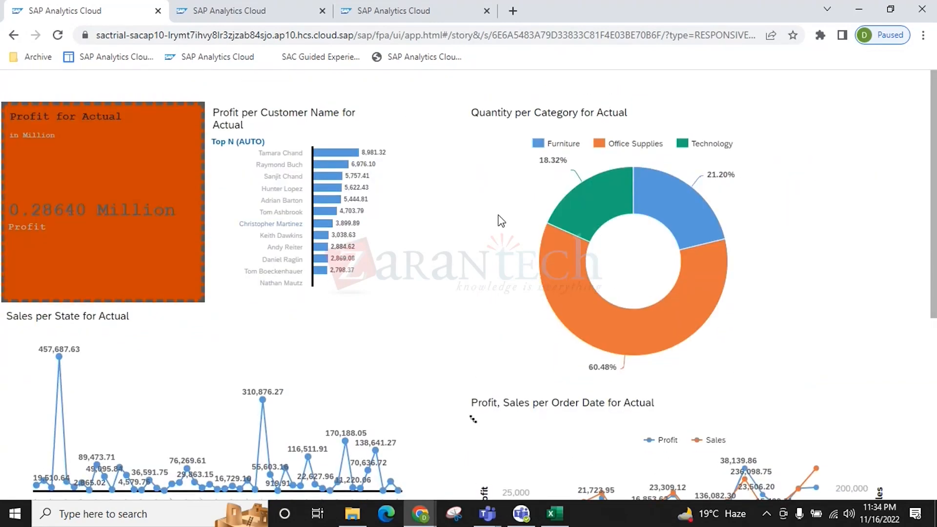
mouse_move(501, 279)
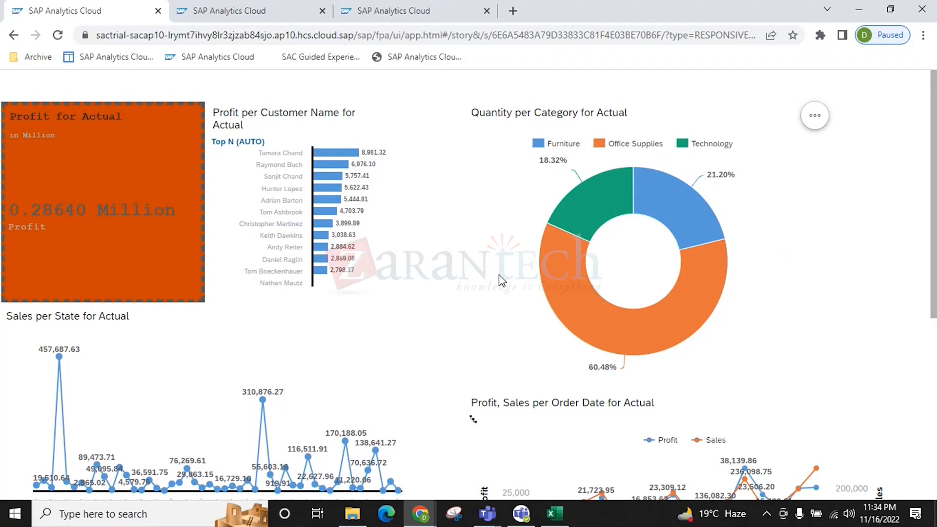
scroll(488, 285, "down", 2)
scroll(488, 285, "up", 2)
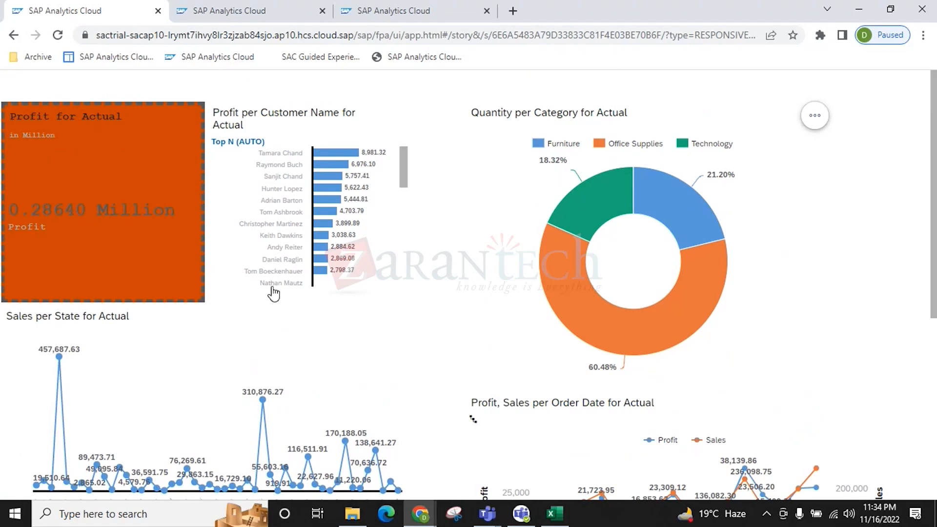
mouse_move(409, 84)
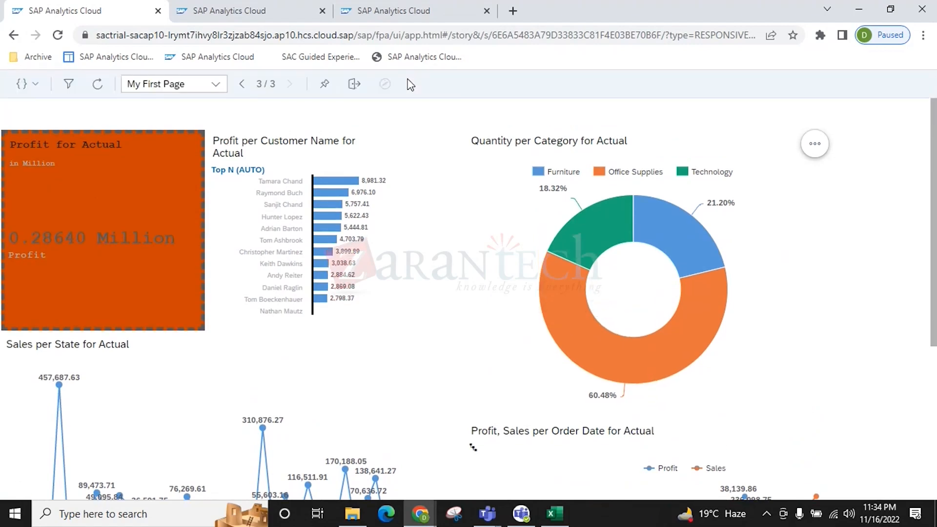
left_click(355, 83)
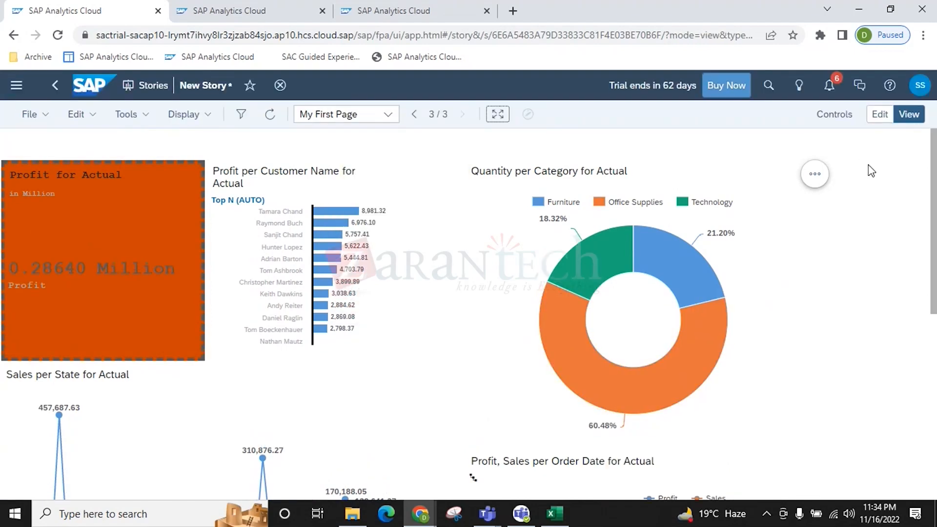
left_click(879, 115)
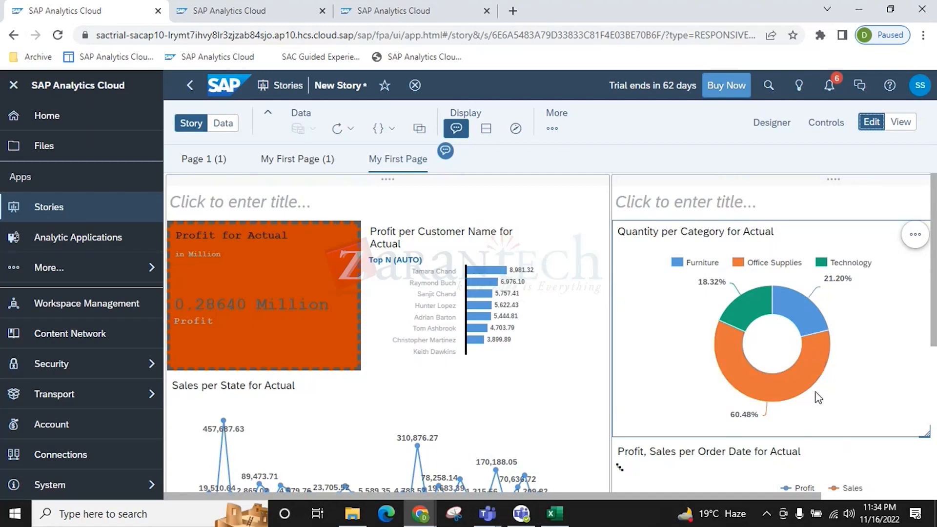
scroll(818, 393, "down", 5)
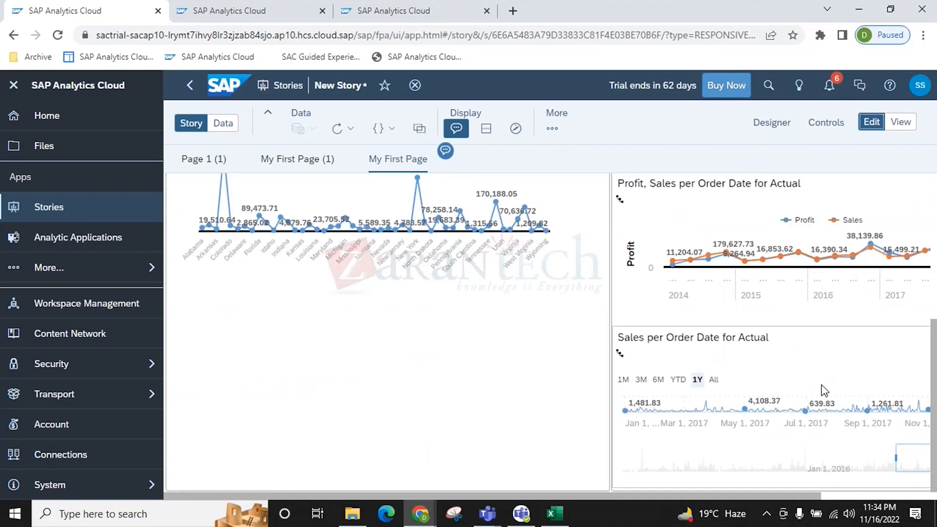
Switch to Page 1 (1), collapse the toolbar into a compact menu bar, and show the Insert list
left_click(771, 123)
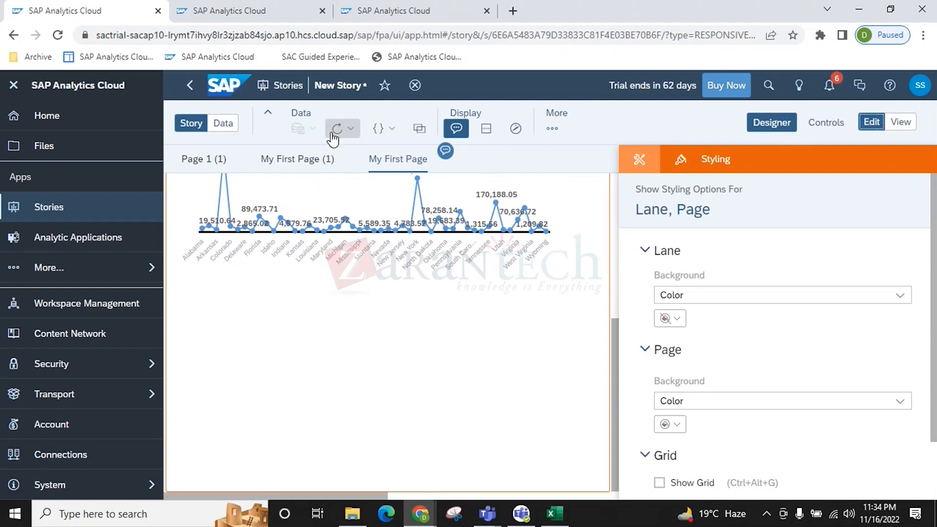
left_click(202, 162)
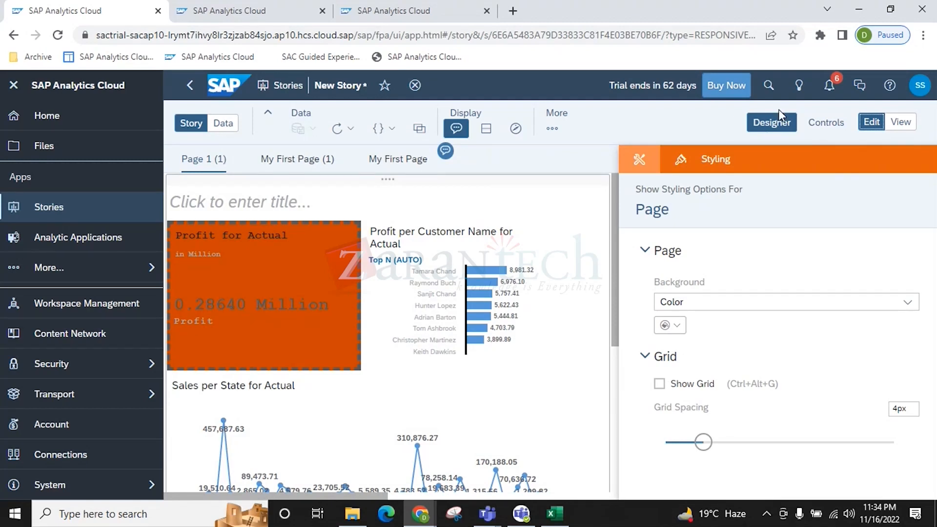
left_click(772, 123)
left_click(783, 125)
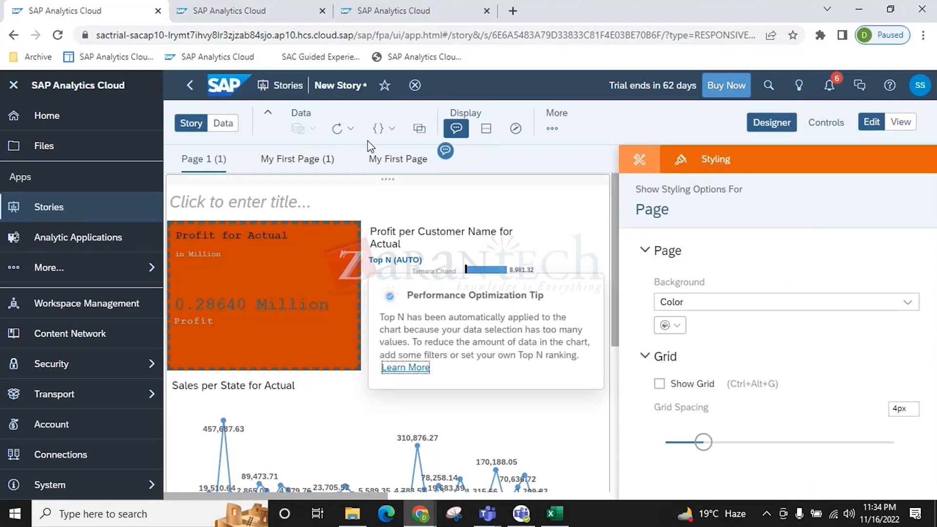
left_click(267, 113)
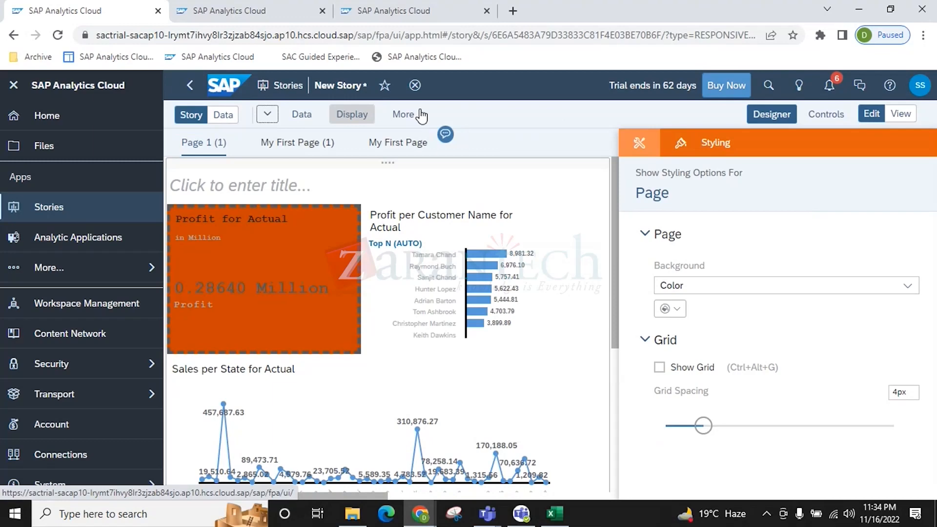
left_click(343, 114)
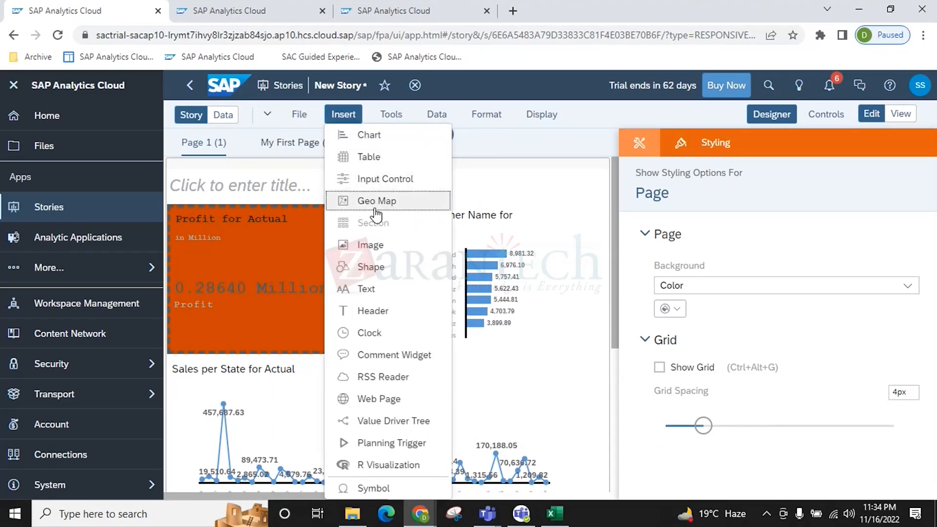
Insert a pie chart on Page 1 (1) with Sales as its measure
left_click(375, 142)
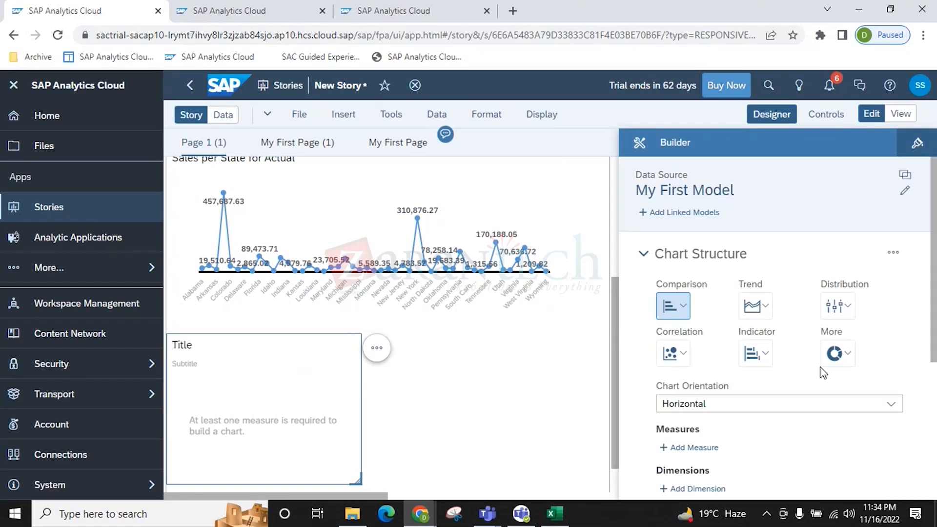
left_click(838, 352)
left_click(835, 424)
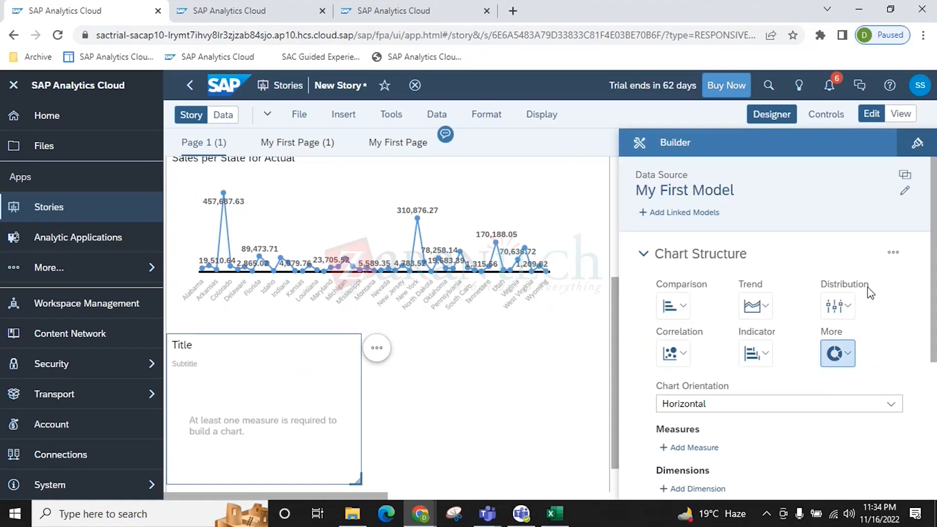
scroll(849, 356, "down", 3)
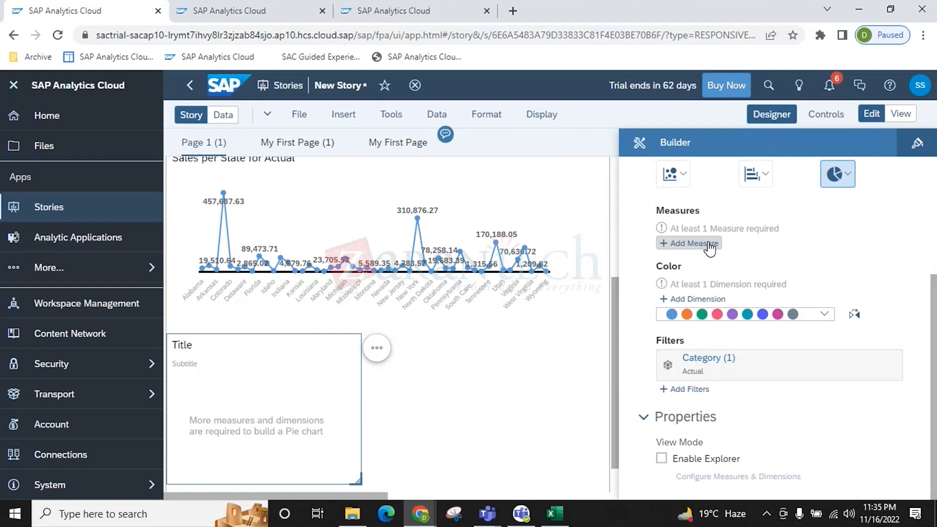
left_click(709, 244)
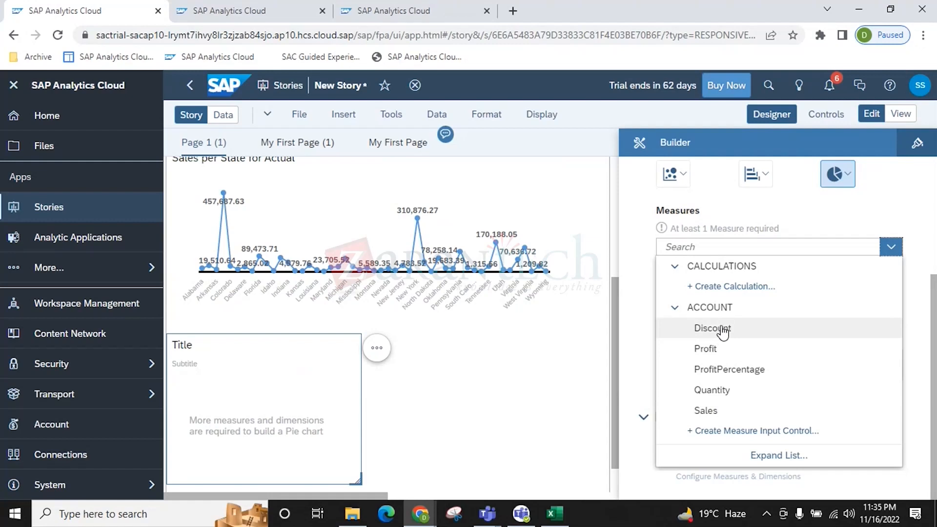
left_click(817, 221)
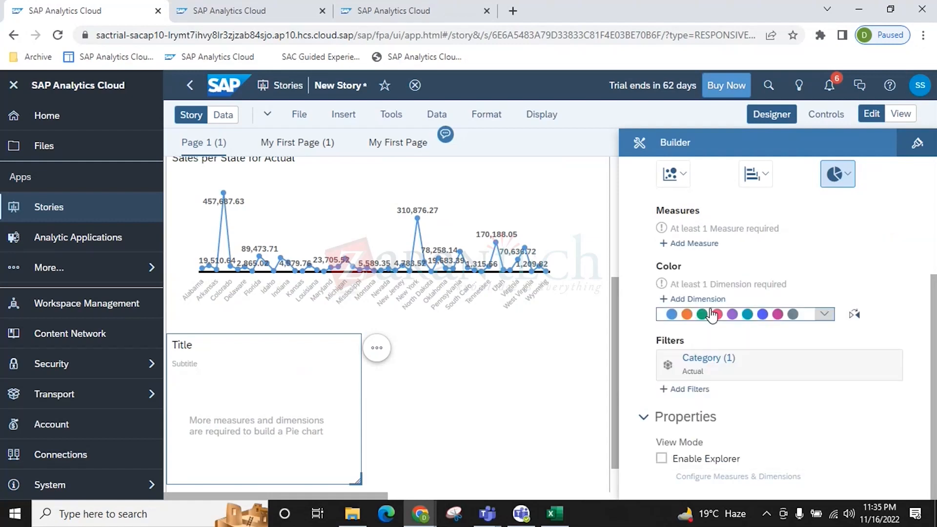
left_click(697, 299)
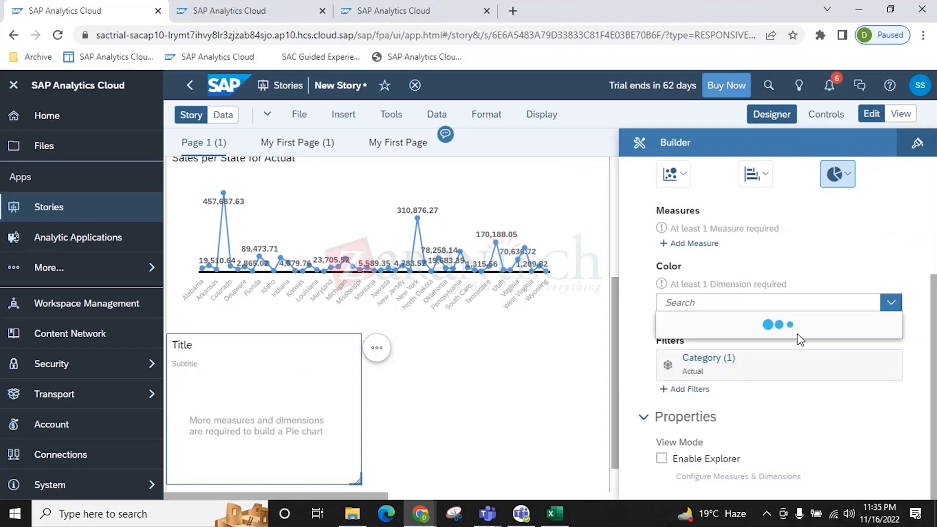
left_click(746, 289)
left_click(704, 244)
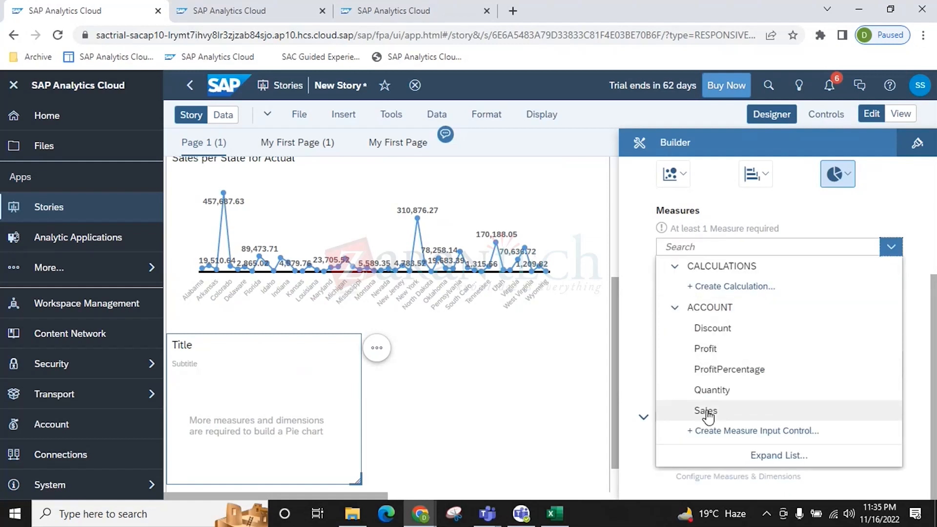
left_click(706, 411)
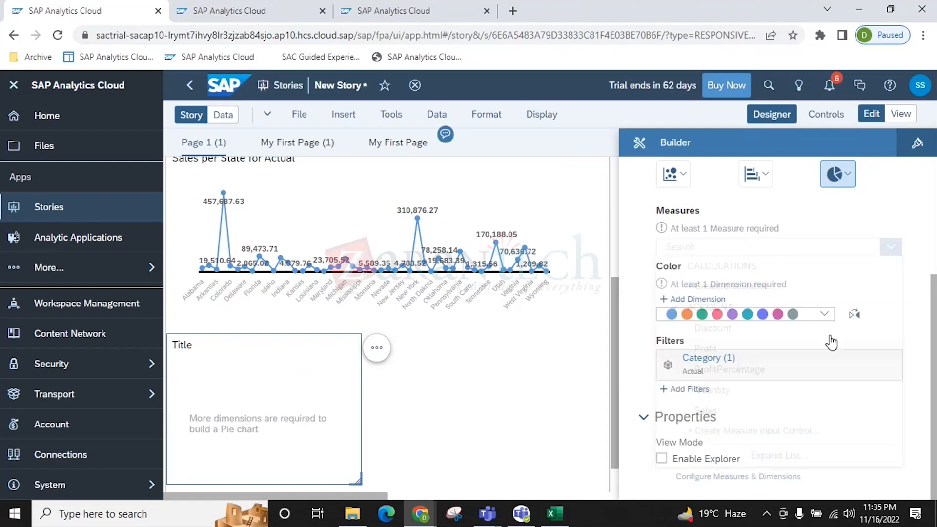
Add State and City as the pie chart's colour dimensions, then deselect it
left_click(697, 299)
scroll(808, 318, "down", 5)
scroll(774, 392, "down", 3)
left_click(701, 447)
scroll(759, 388, "up", 3)
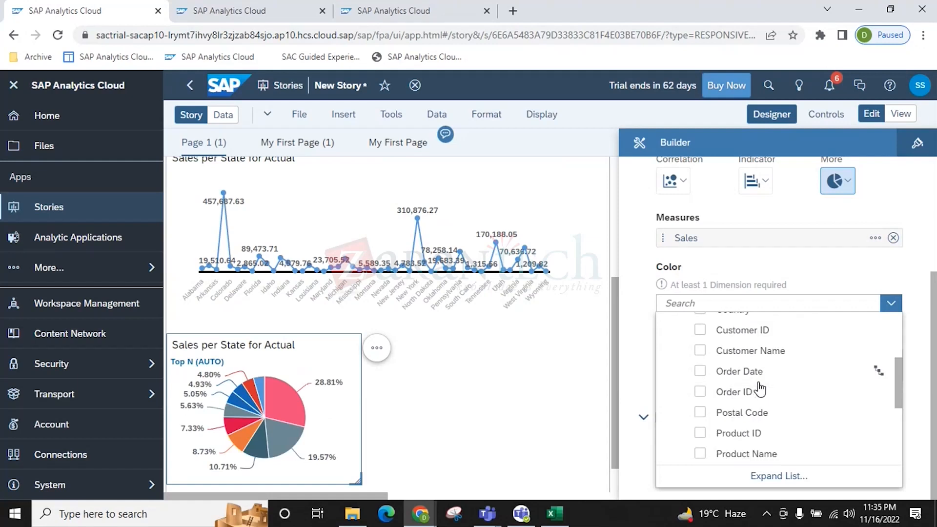
scroll(760, 391, "up", 5)
left_click(700, 426)
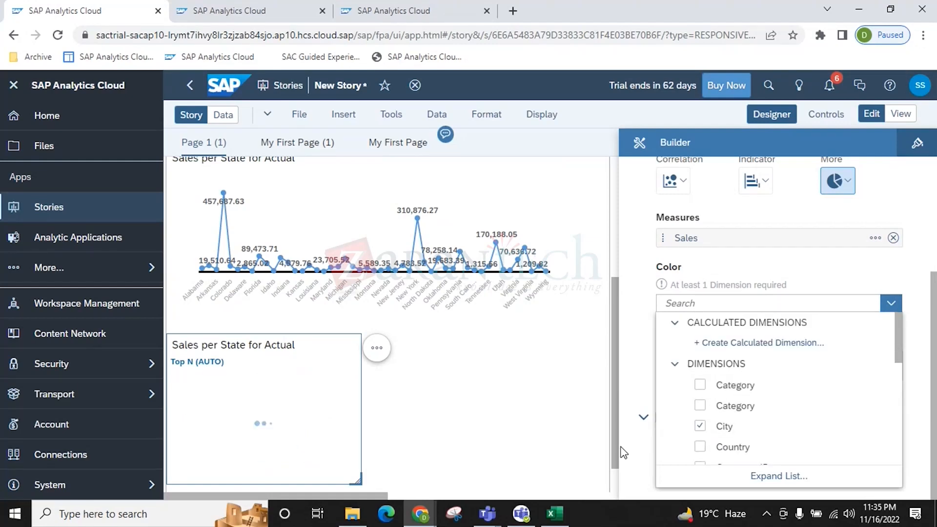
left_click(631, 382)
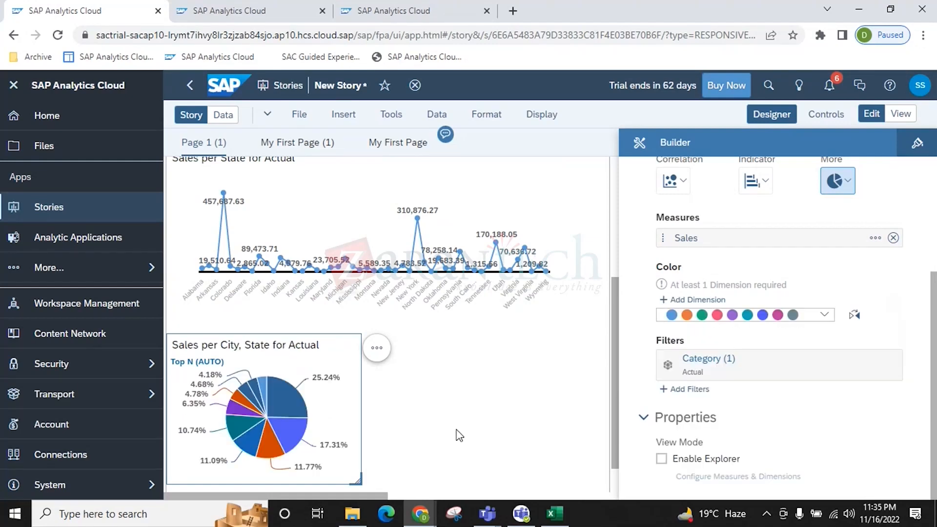
left_click(517, 417)
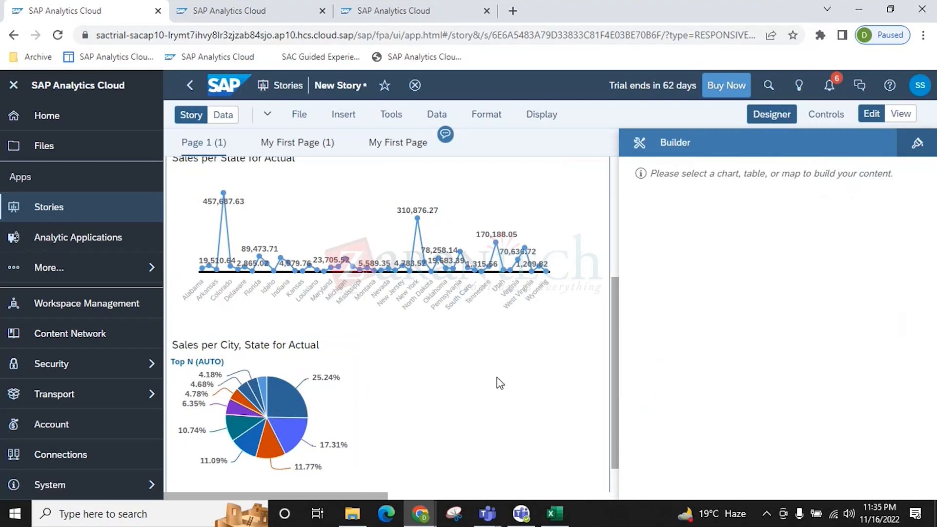
mouse_move(286, 410)
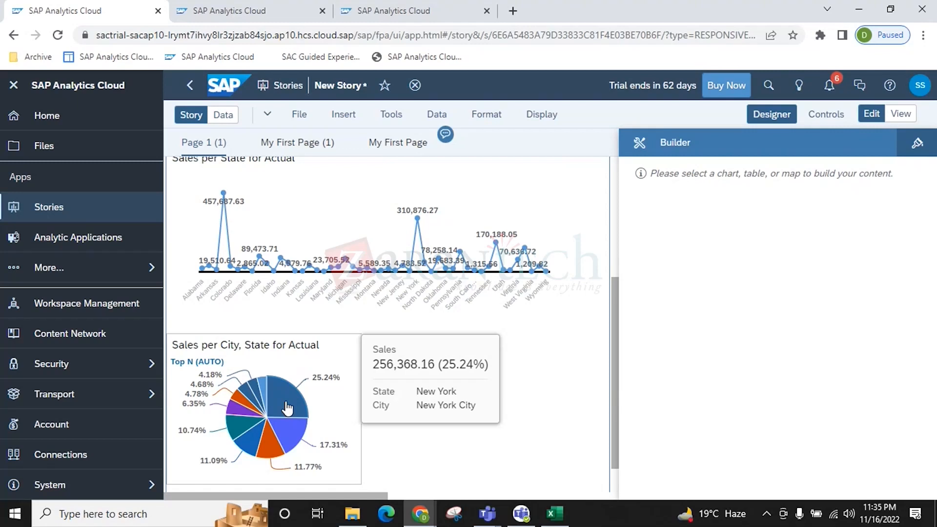
Change the Sales per City, State pie into a donut chart and close the Designer panel
mouse_move(287, 438)
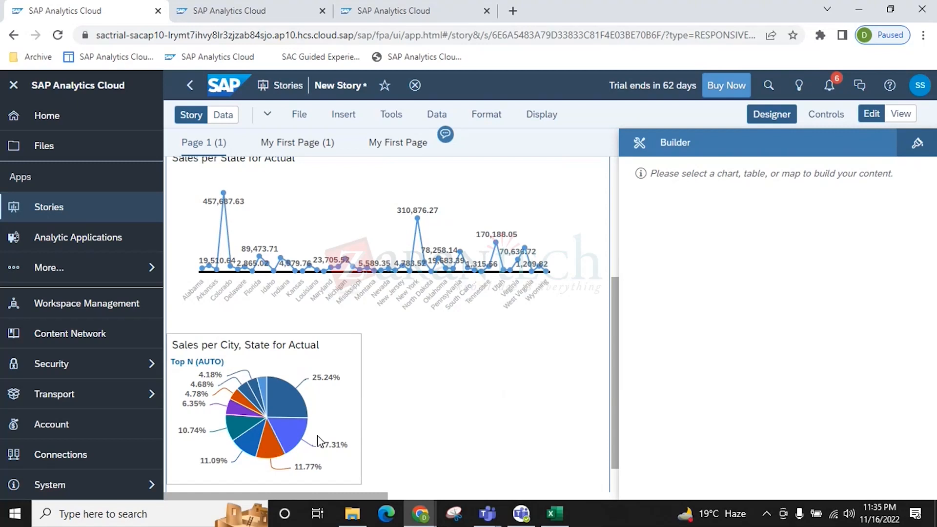
left_click(772, 114)
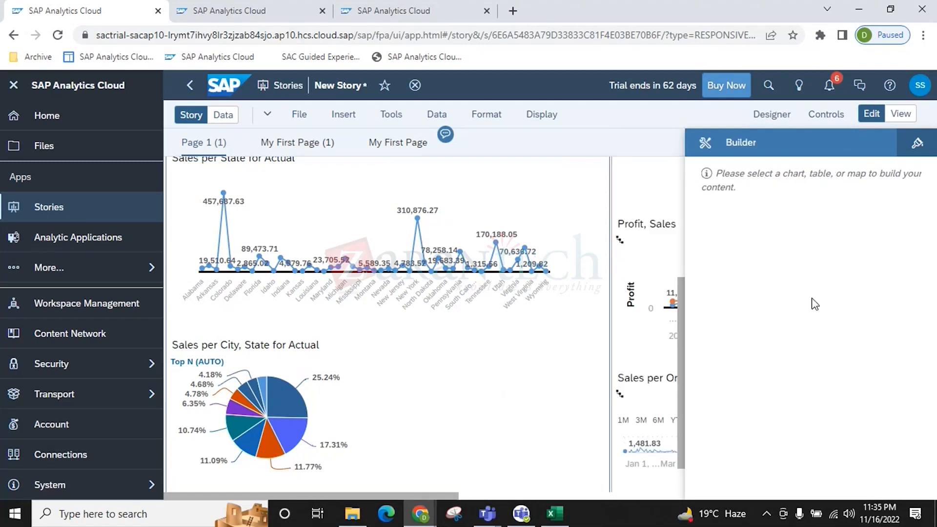
left_click(771, 114)
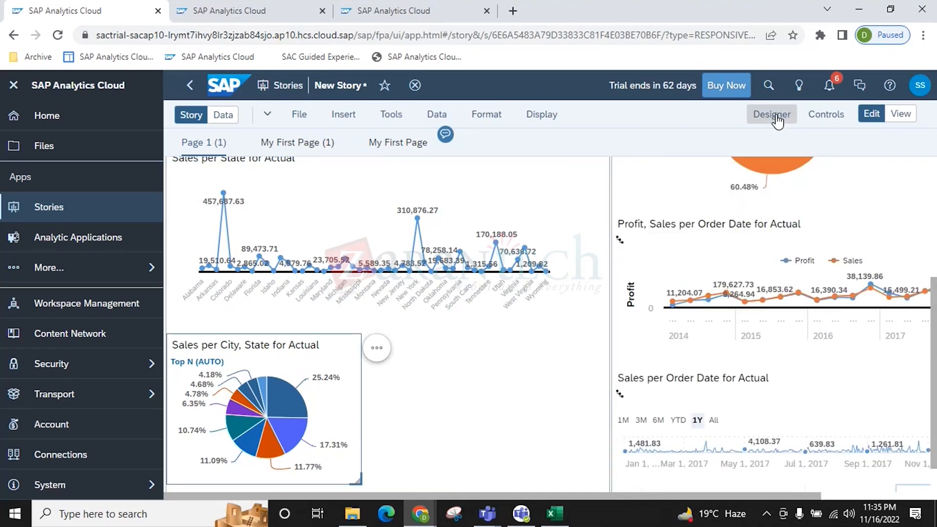
left_click(838, 353)
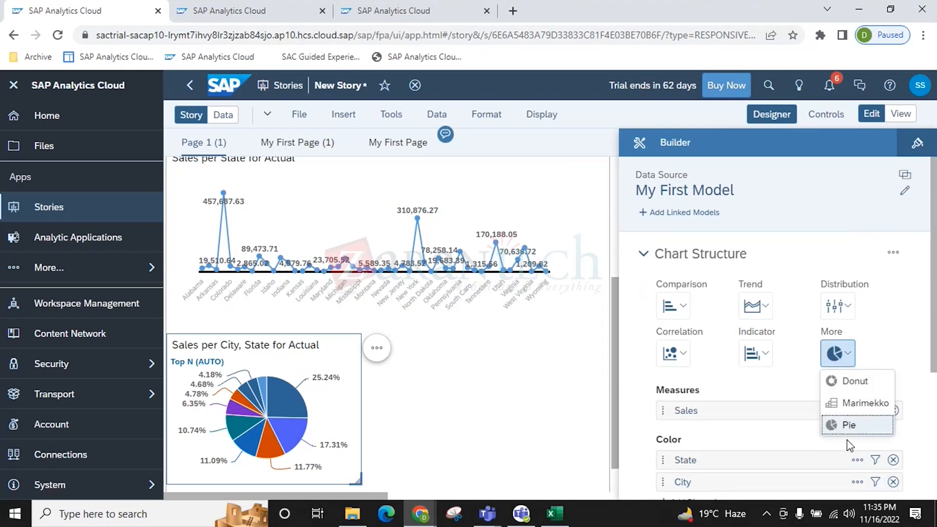
left_click(835, 381)
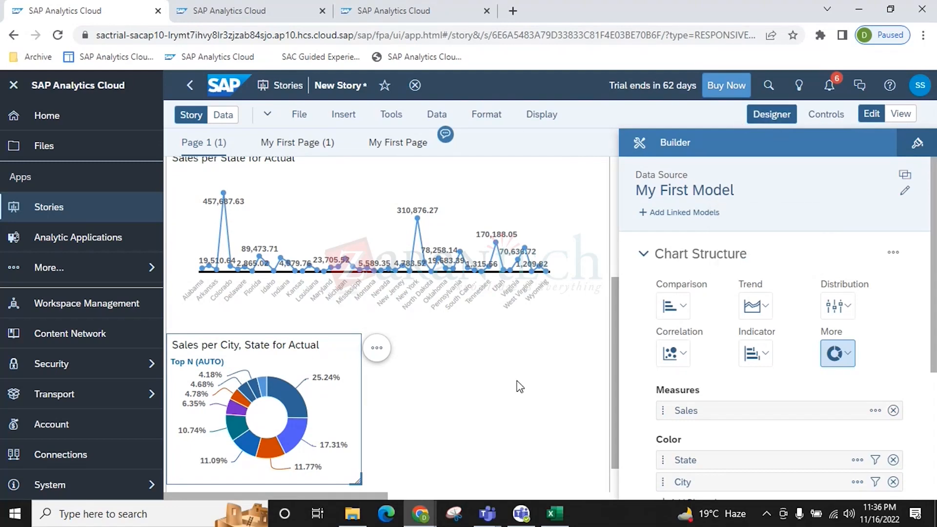
left_click(540, 386)
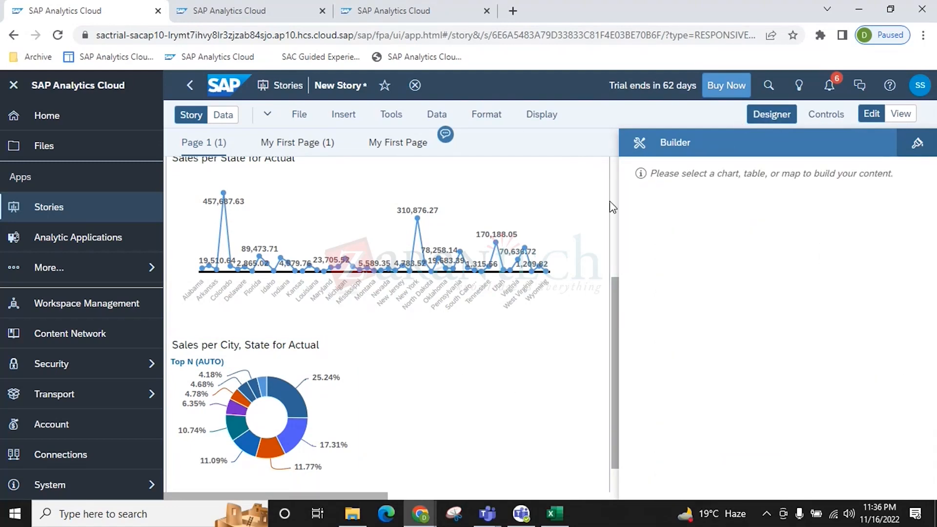
left_click(751, 115)
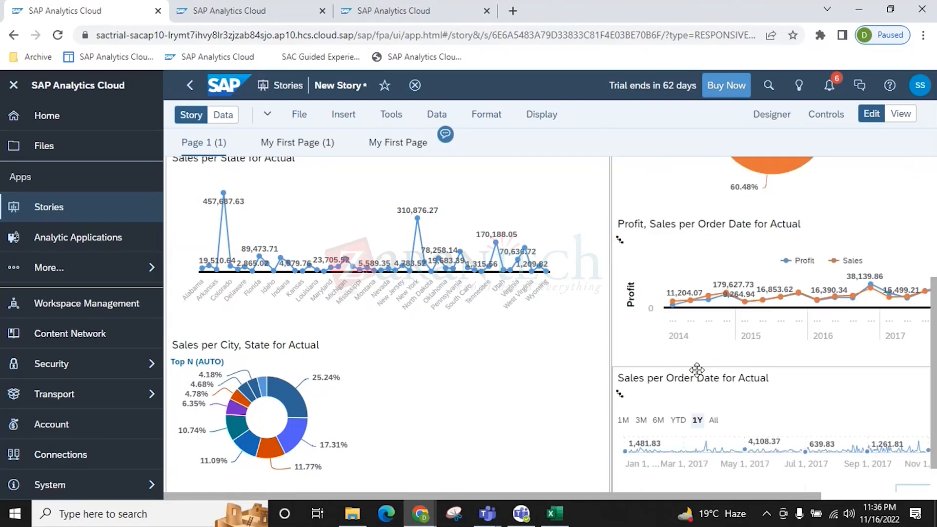
scroll(697, 366, "up", 5)
scroll(412, 268, "down", 5)
scroll(412, 268, "up", 5)
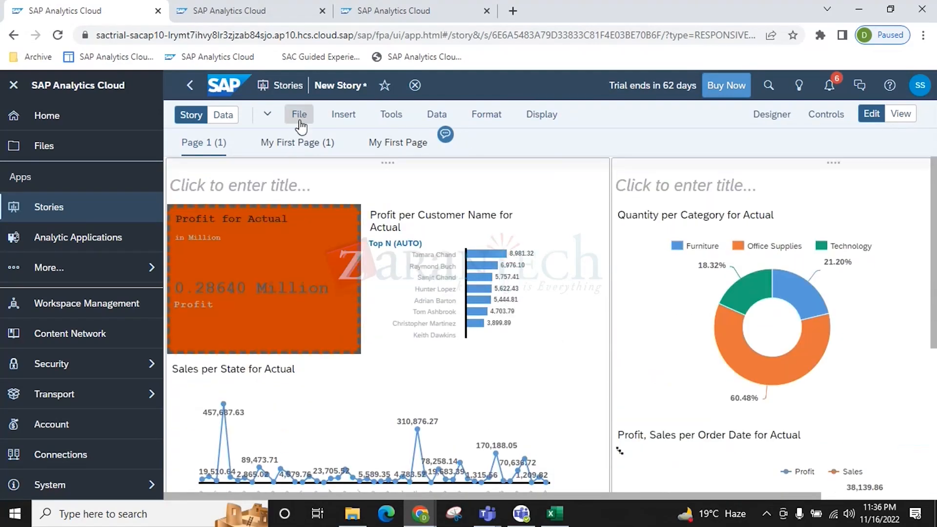
Insert another chart with the bar/column chart type
left_click(362, 116)
left_click(369, 131)
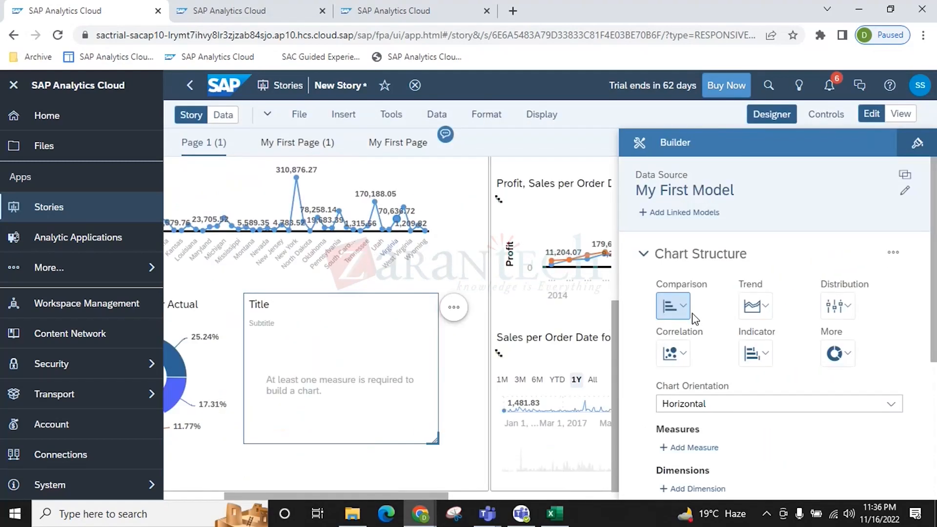
left_click(681, 308)
left_click(722, 335)
scroll(773, 399, "down", 1)
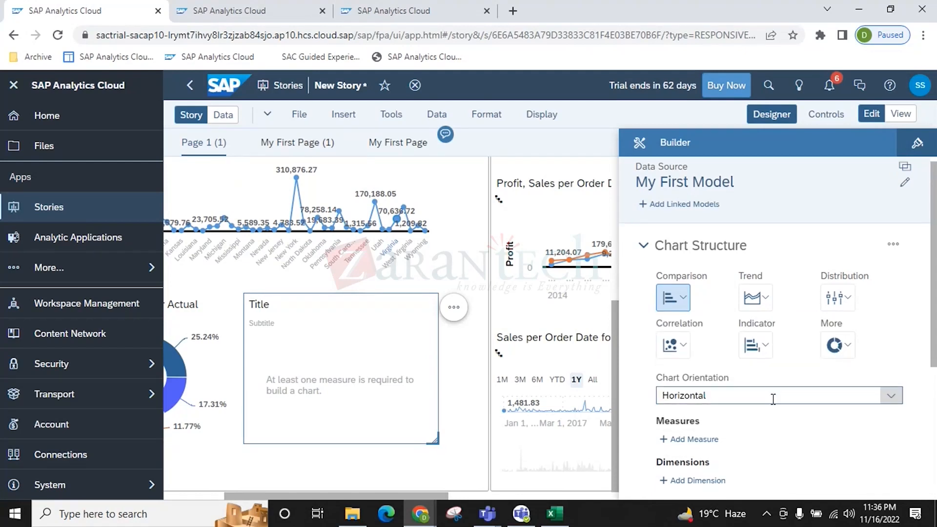
scroll(773, 399, "down", 2)
Add Quantity, Sales and Profit as the bar chart's measures
left_click(696, 311)
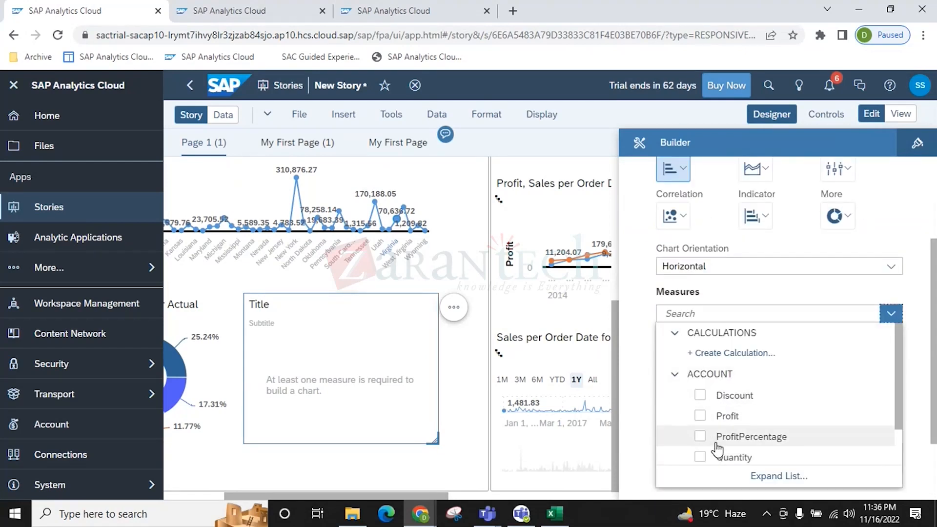
scroll(717, 448, "down", 1)
left_click(700, 411)
left_click(700, 431)
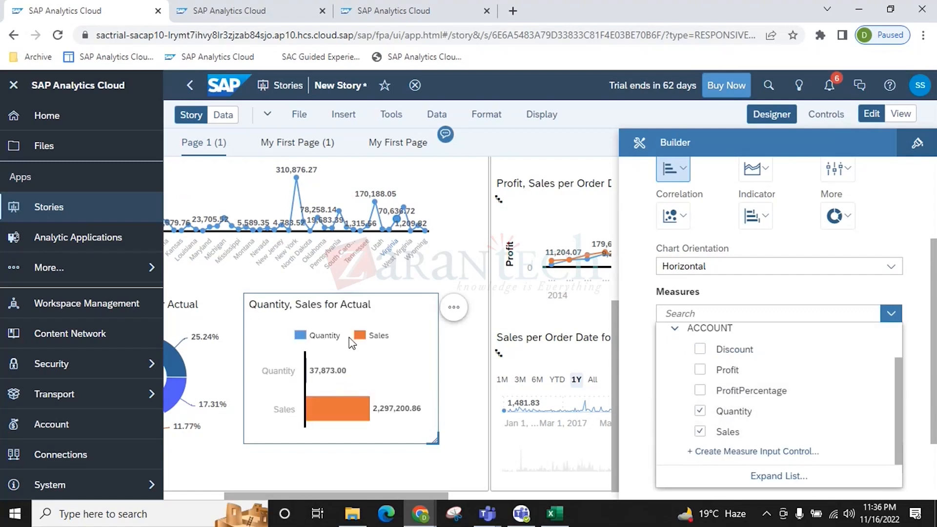
left_click(699, 372)
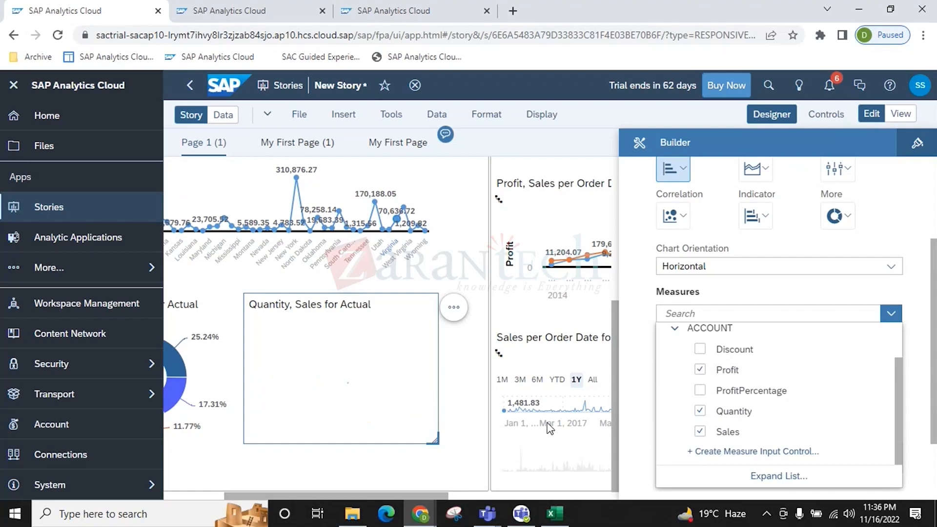
left_click(638, 379)
Break the Quantity, Sales and Profit bar chart down by City
scroll(763, 429, "down", 3)
scroll(690, 351, "down", 3)
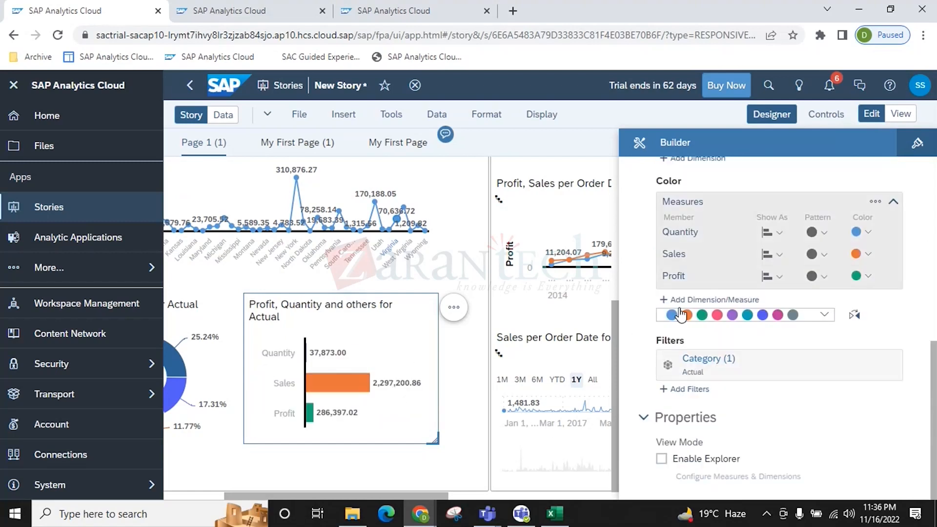
scroll(698, 322, "up", 4)
left_click(698, 301)
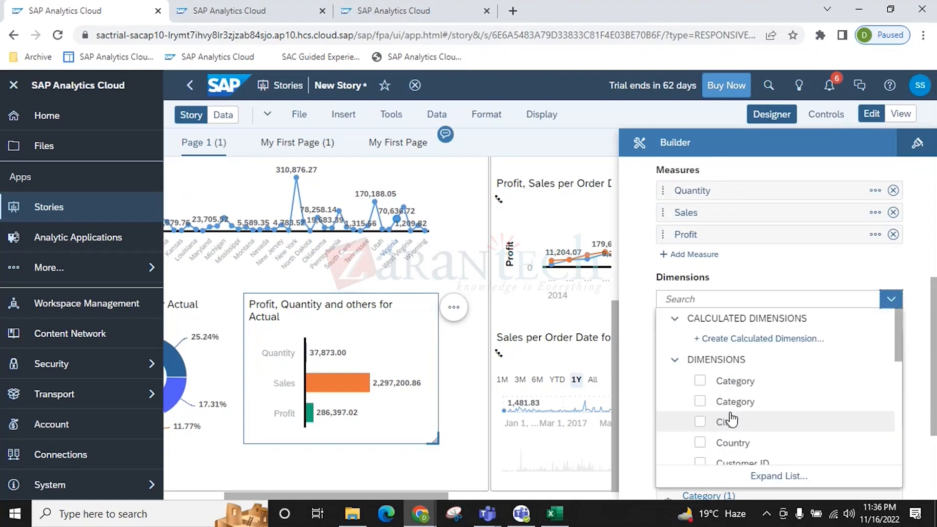
scroll(731, 420, "down", 3)
scroll(720, 405, "up", 3)
left_click(726, 422)
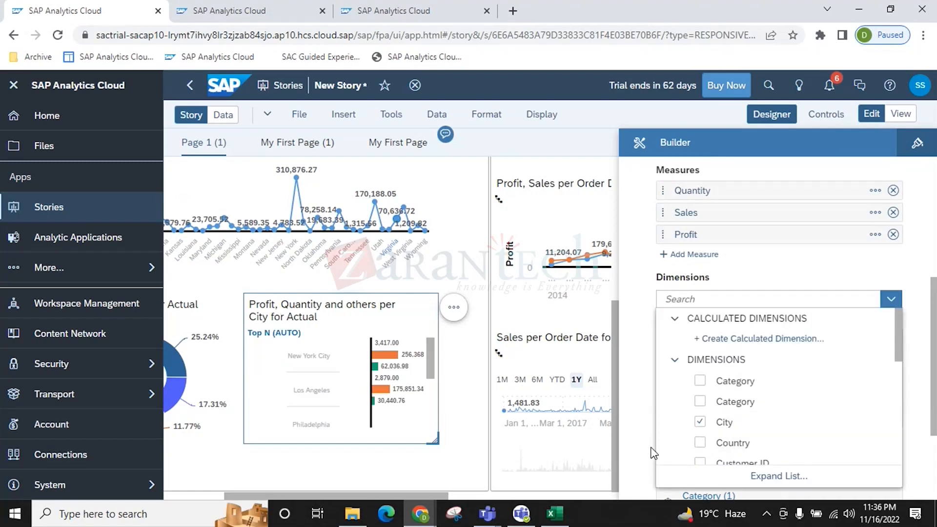
left_click(455, 308)
Rank the city chart to show the top 5 cities by Profit
mouse_move(516, 149)
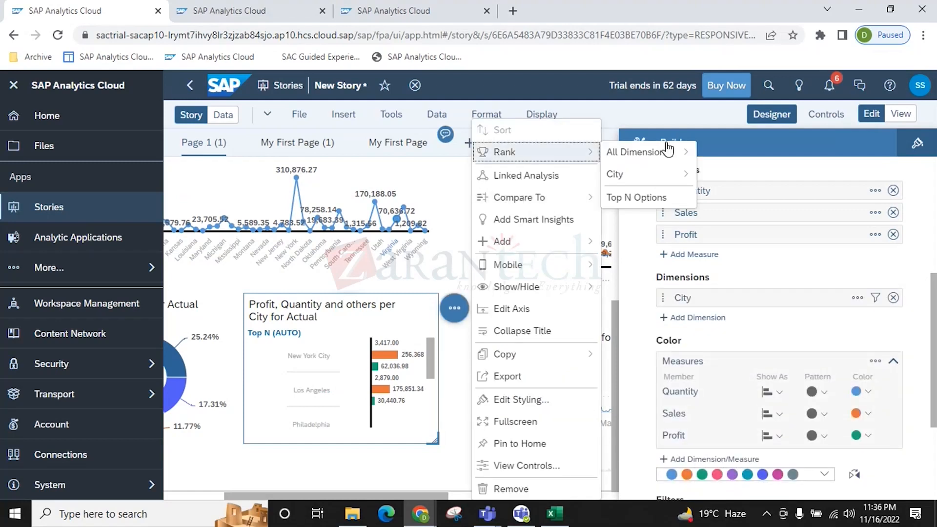
left_click(649, 198)
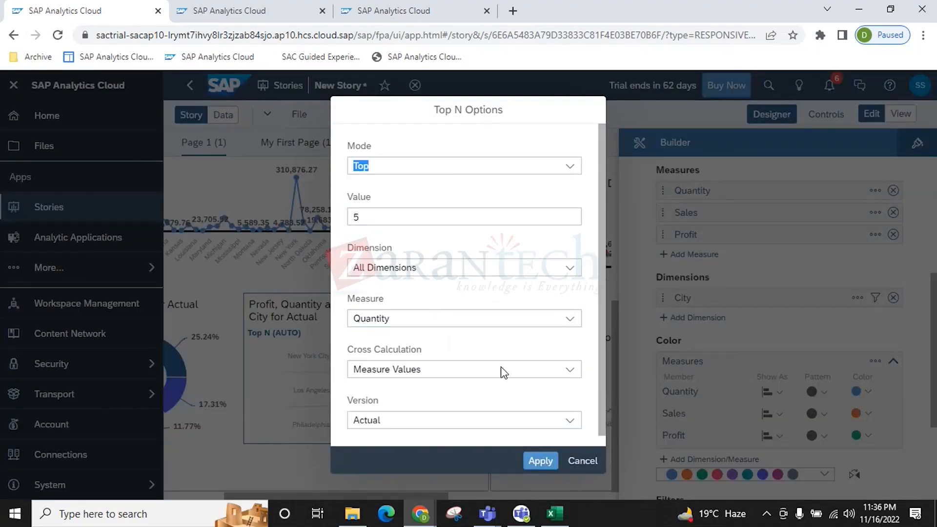
left_click(566, 322)
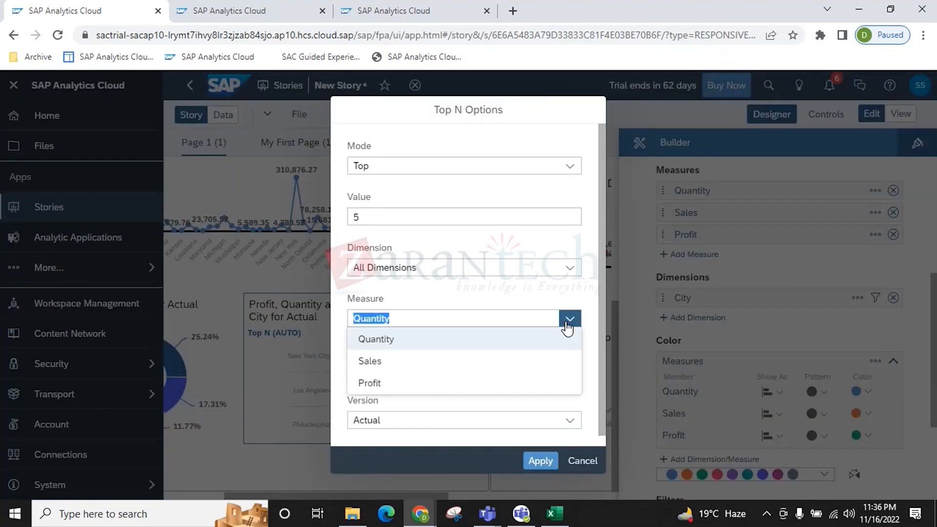
left_click(387, 384)
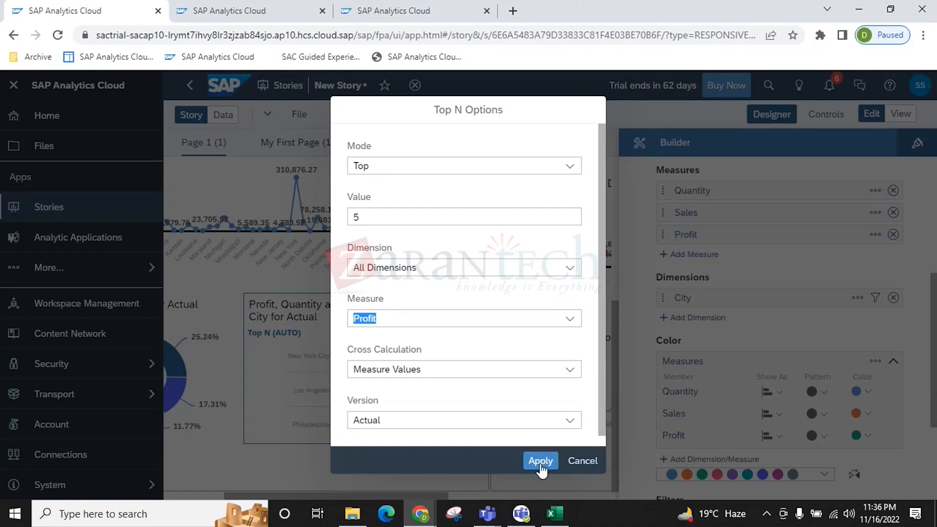
left_click(539, 460)
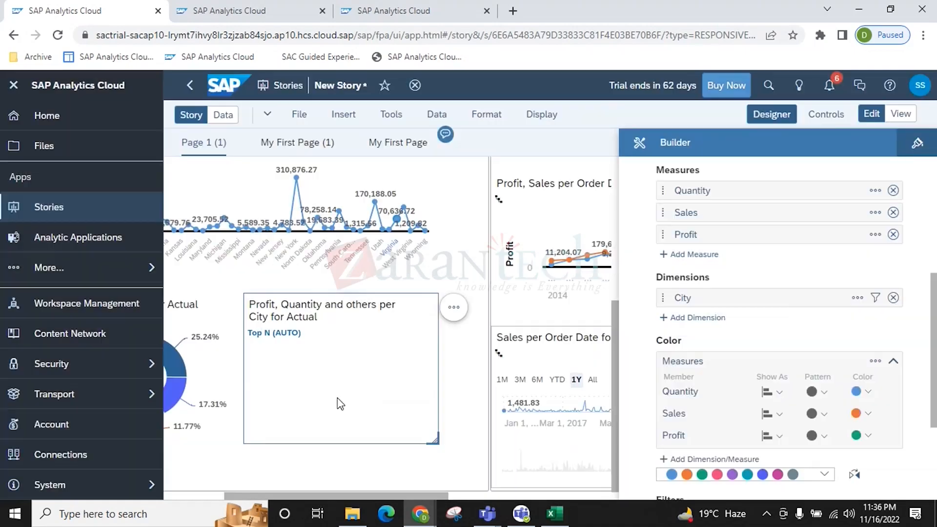
left_click(772, 114)
Sort the top 5 cities by Sales from lowest to highest
left_click(454, 307)
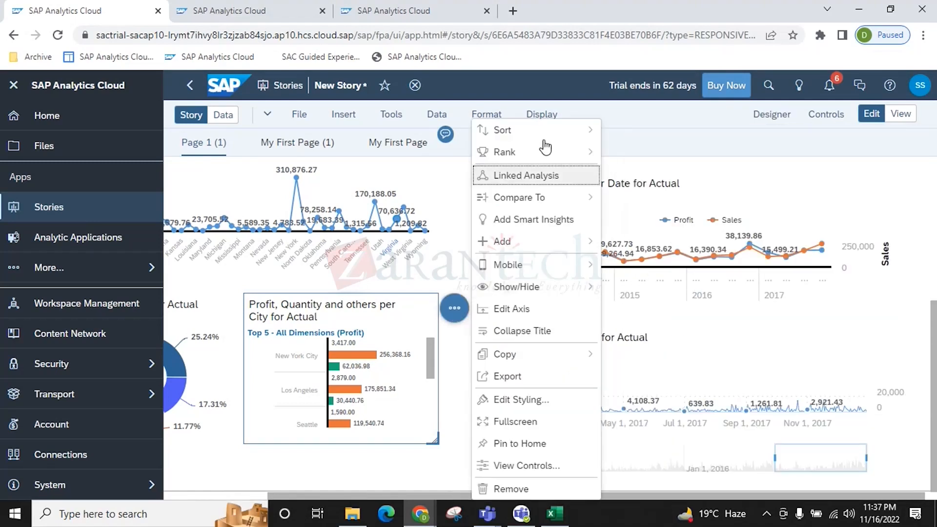
mouse_move(503, 131)
mouse_move(679, 134)
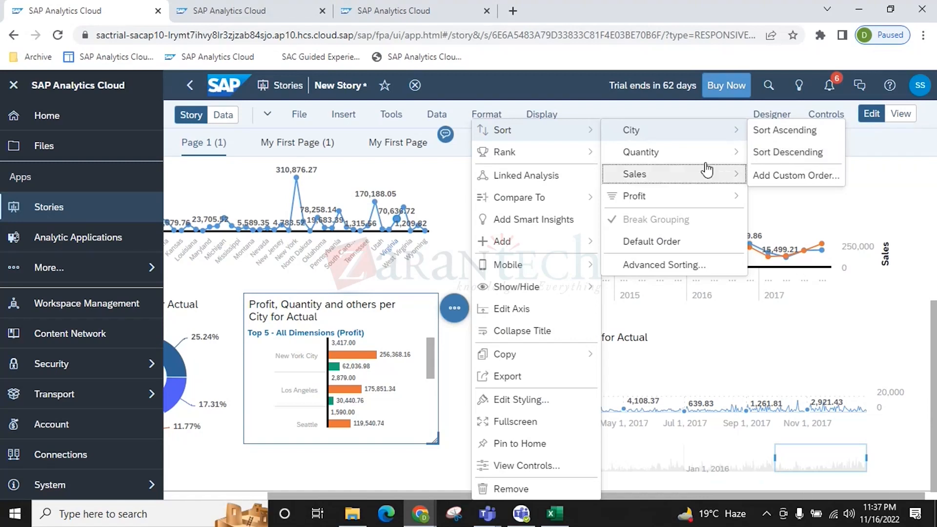
mouse_move(682, 178)
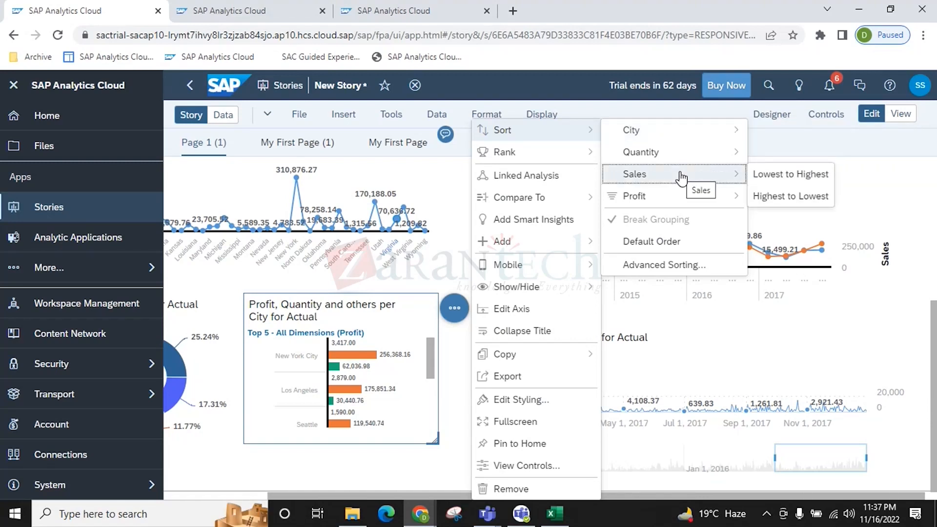
left_click(793, 175)
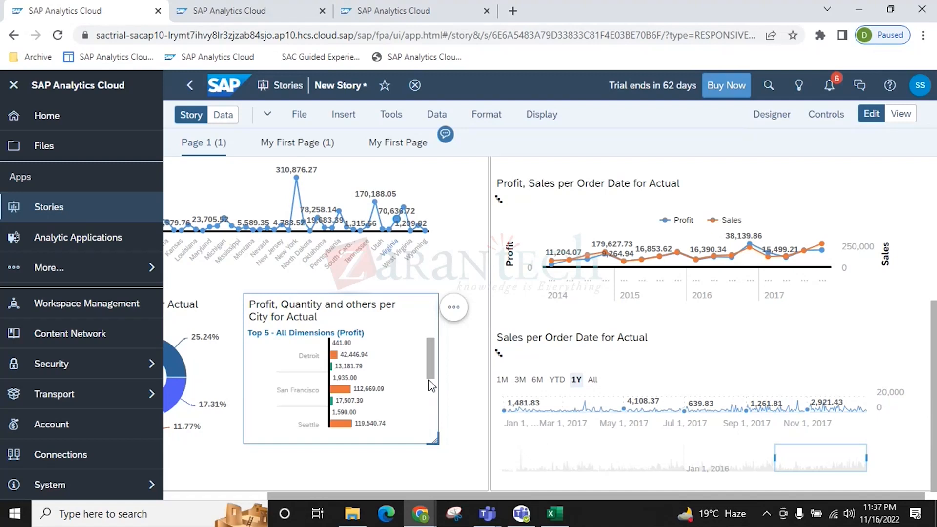
left_click_drag(423, 371, 417, 435)
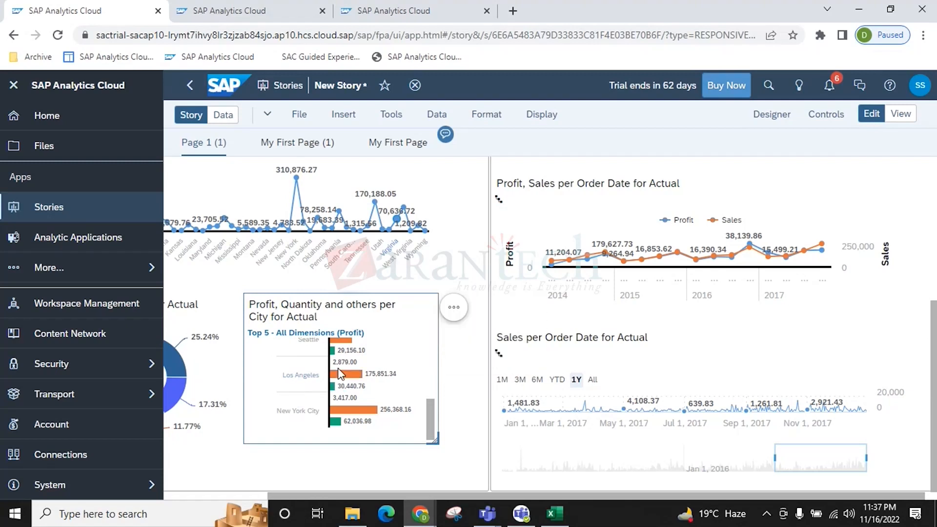
mouse_move(348, 370)
Preview the city chart full screen, then return to the story page
left_click(454, 312)
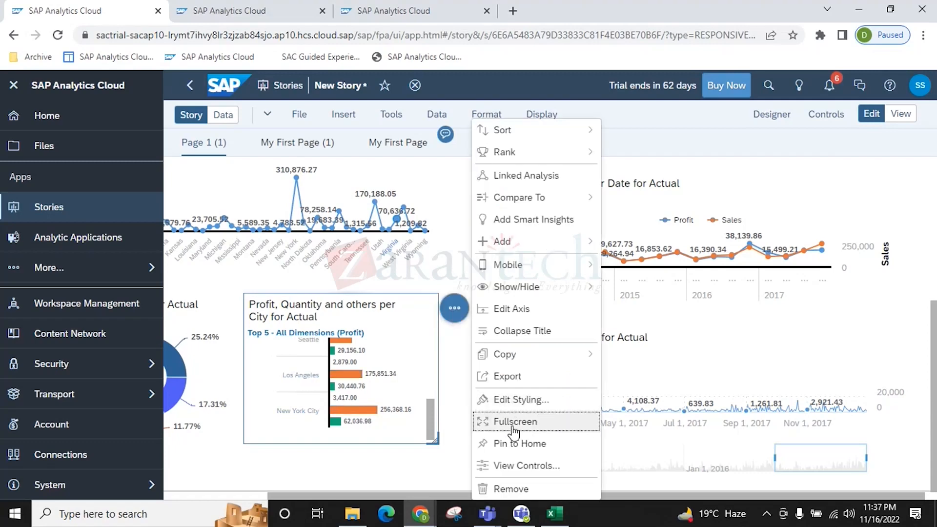
left_click(513, 423)
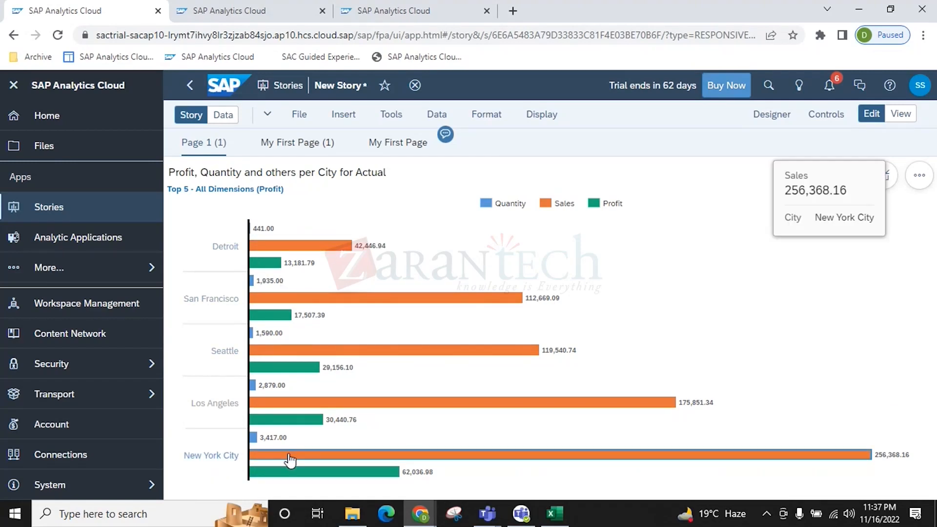
left_click(883, 174)
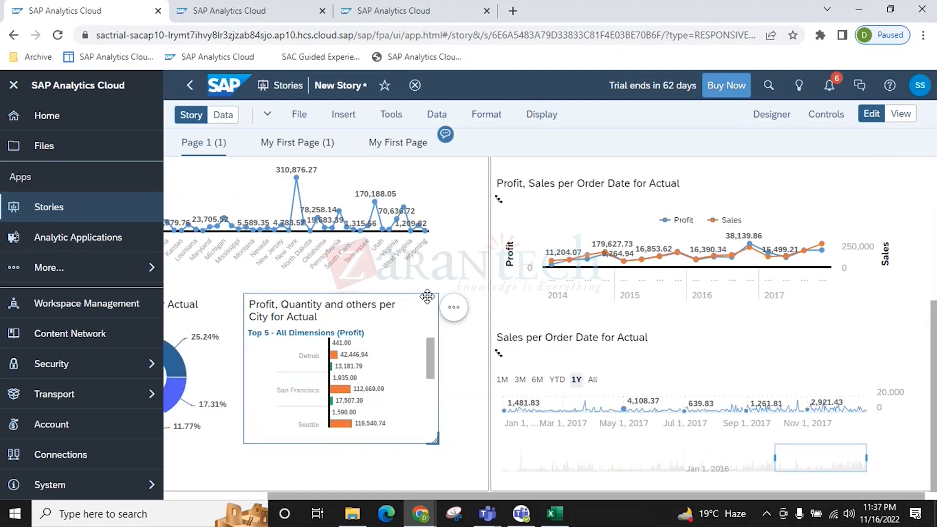
Set the city chart's orientation to Vertical
left_click(773, 114)
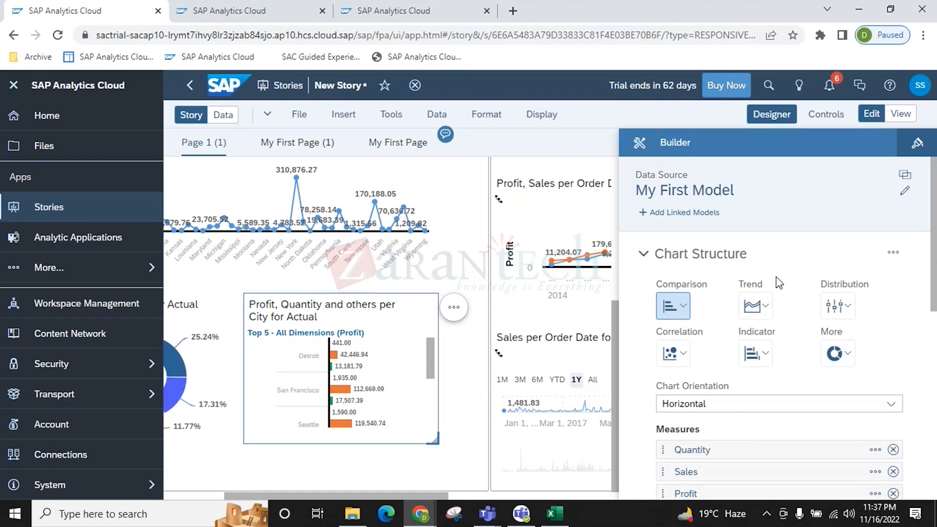
left_click(754, 404)
left_click(693, 423)
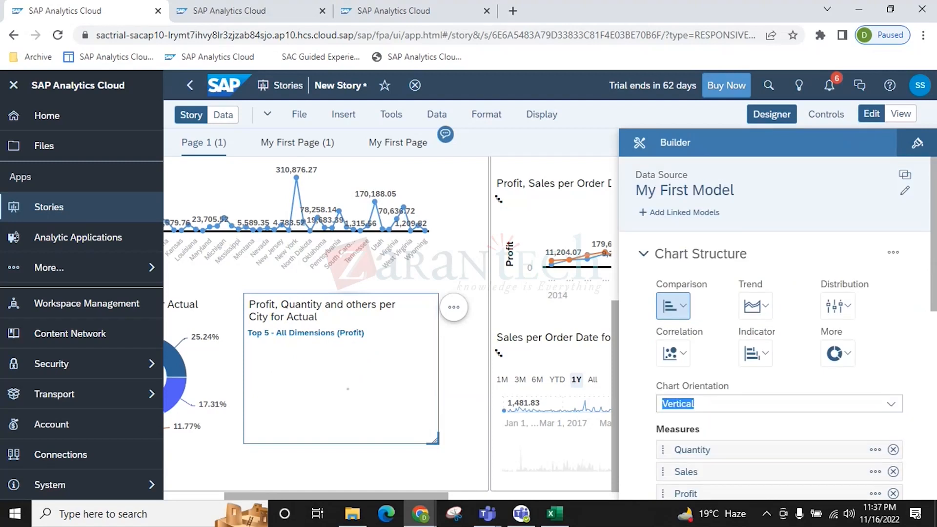
View the vertical top 5 city chart full screen, then return to the story layout
left_click(454, 308)
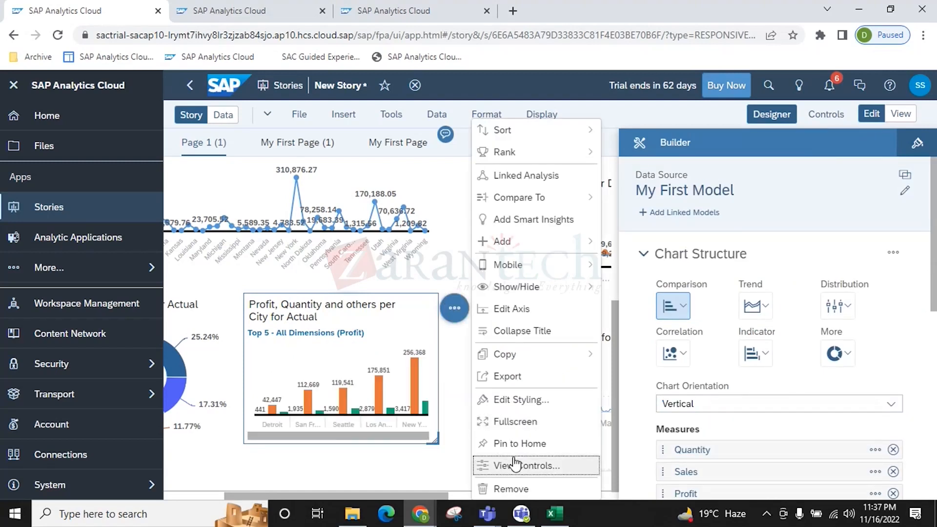
left_click(508, 421)
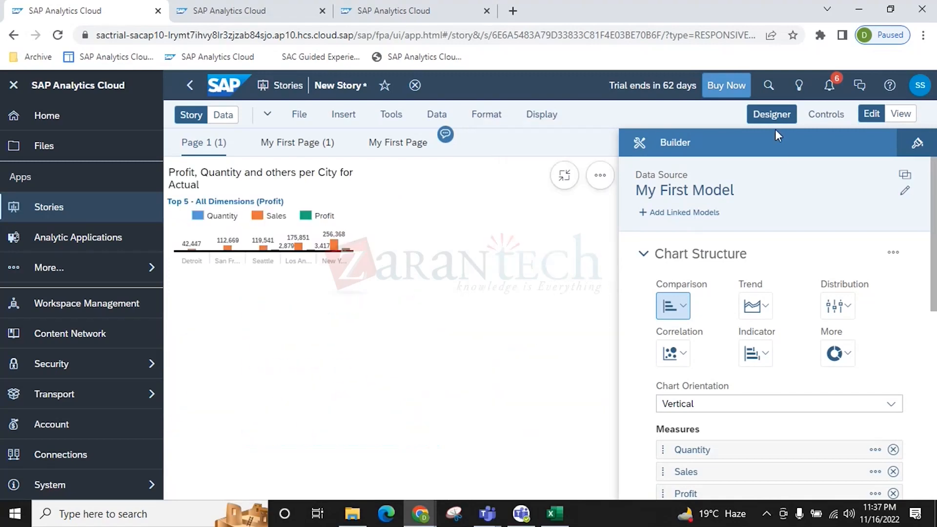
left_click(771, 114)
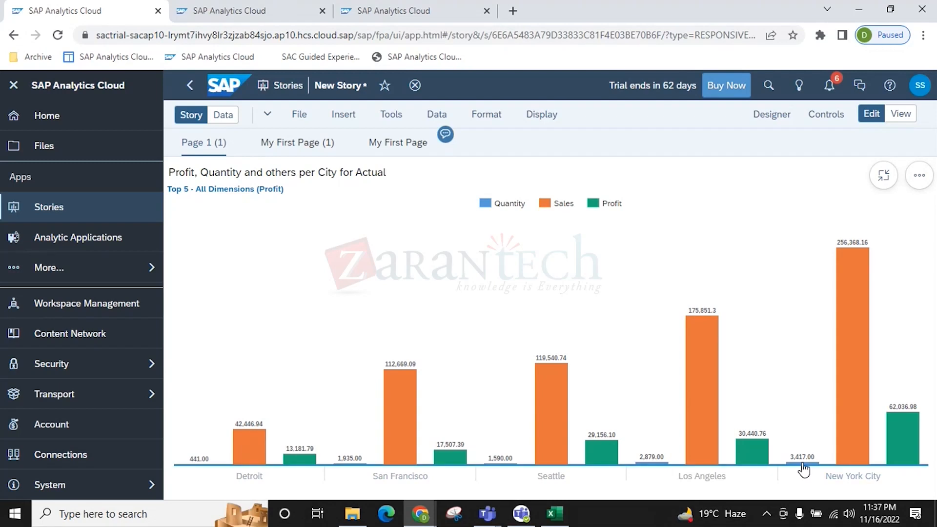
mouse_move(806, 465)
mouse_move(864, 457)
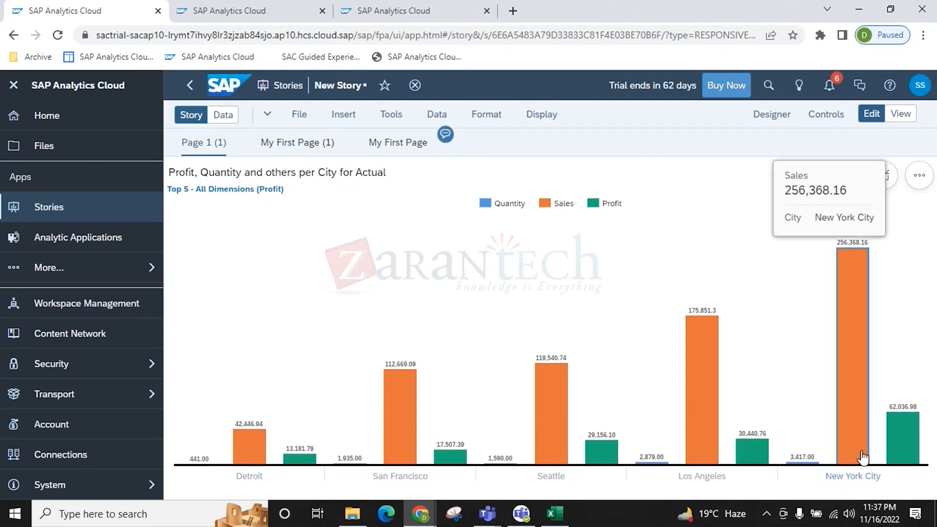
mouse_move(900, 456)
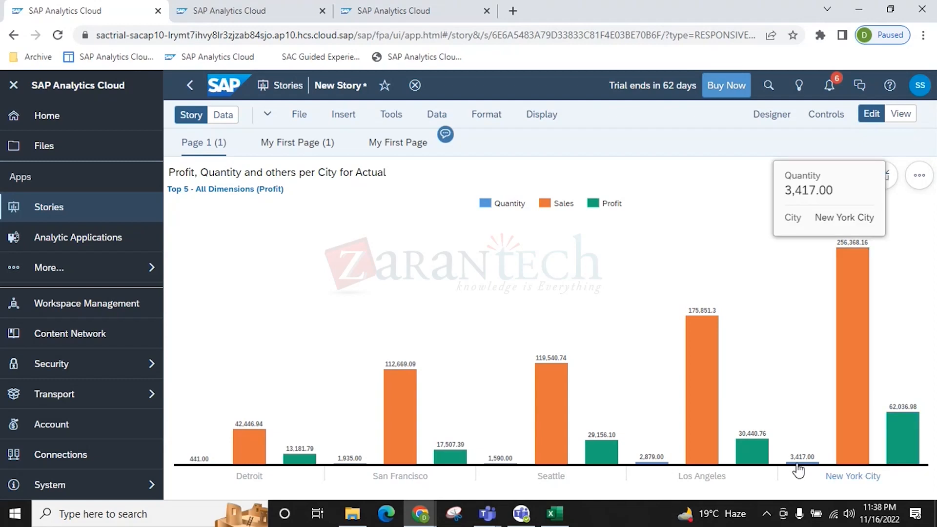
mouse_move(862, 379)
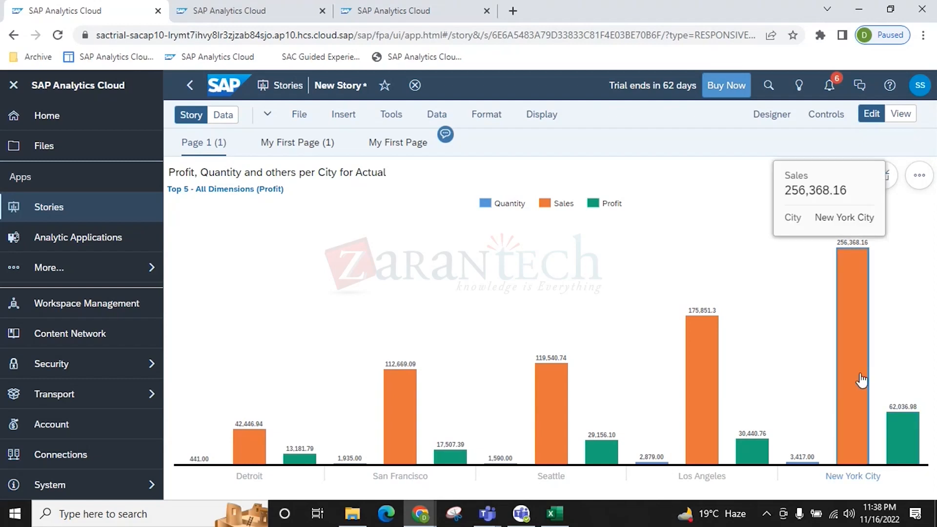
mouse_move(902, 427)
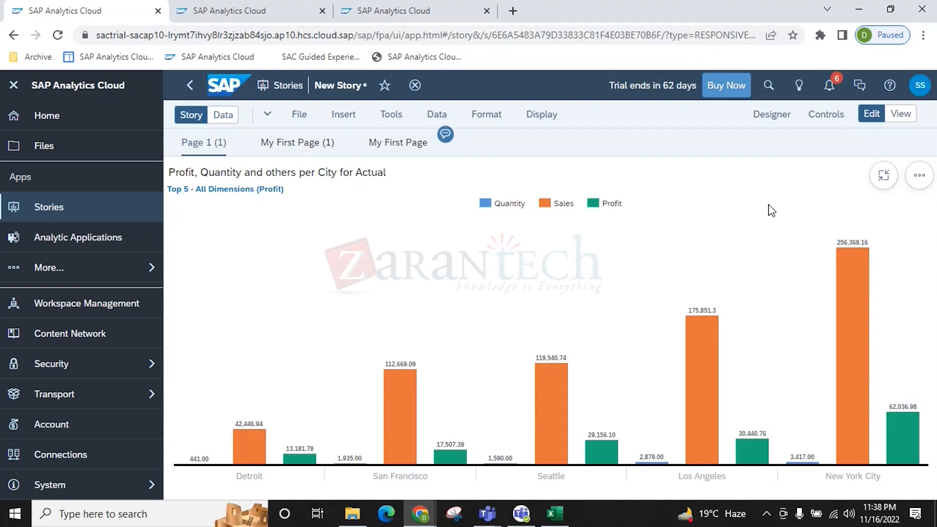
left_click(885, 179)
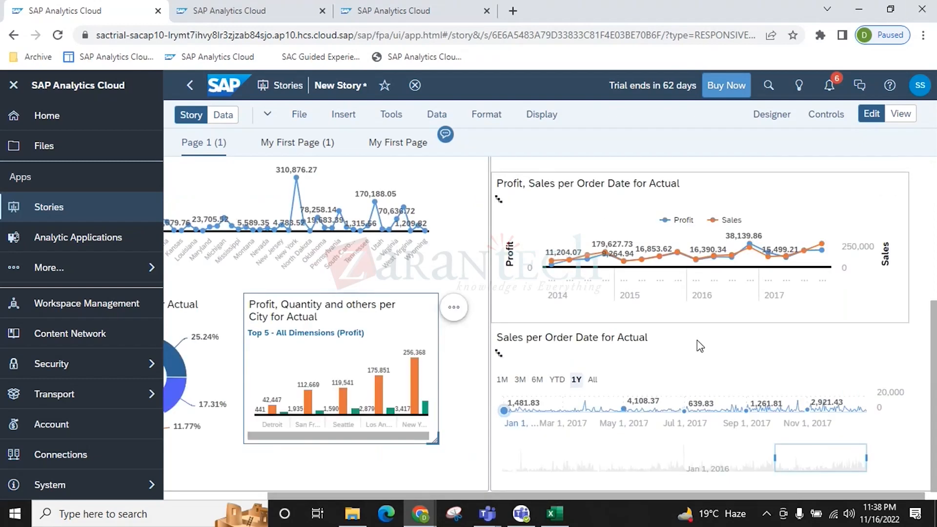
Drag the Profit, Quantity and others per City chart beneath the orange Profit for Actual tile
left_click(463, 298)
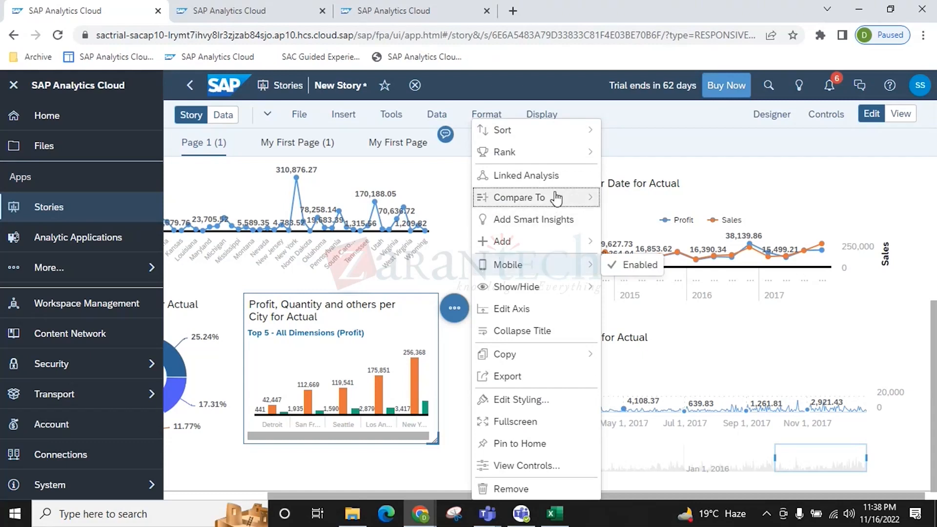
mouse_move(556, 198)
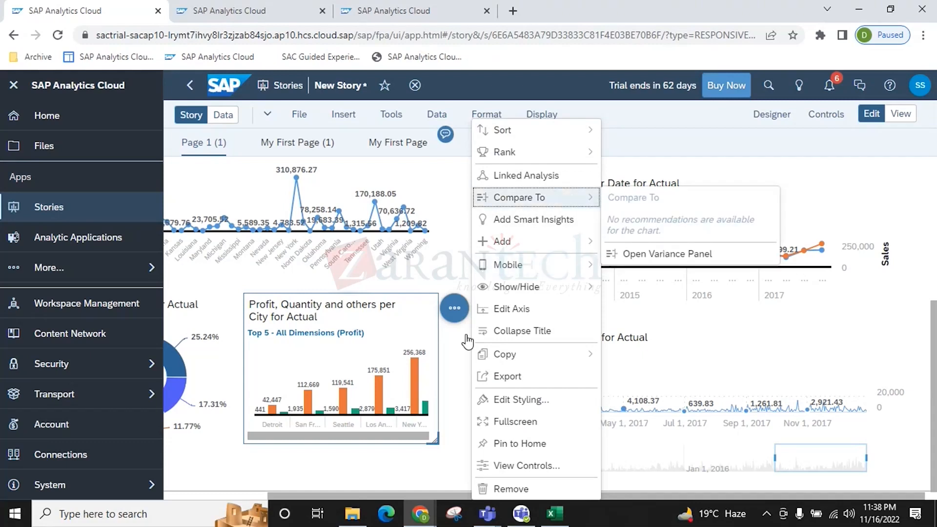
left_click_drag(358, 493, 279, 492)
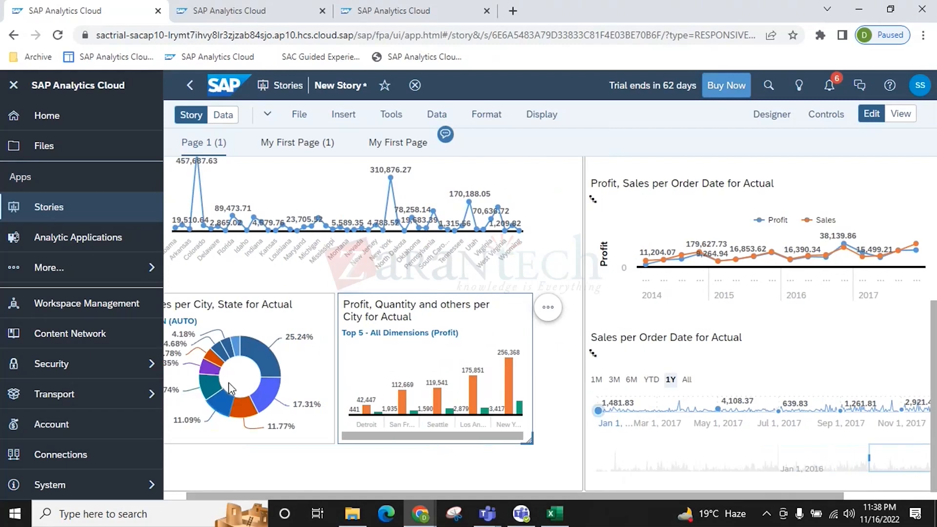
mouse_move(253, 402)
left_click(315, 291)
left_click(300, 307)
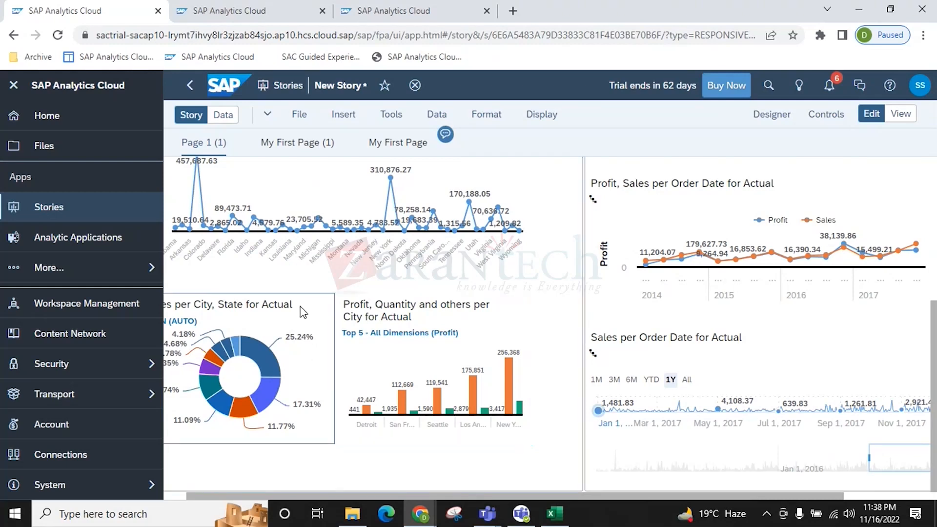
left_click(349, 307)
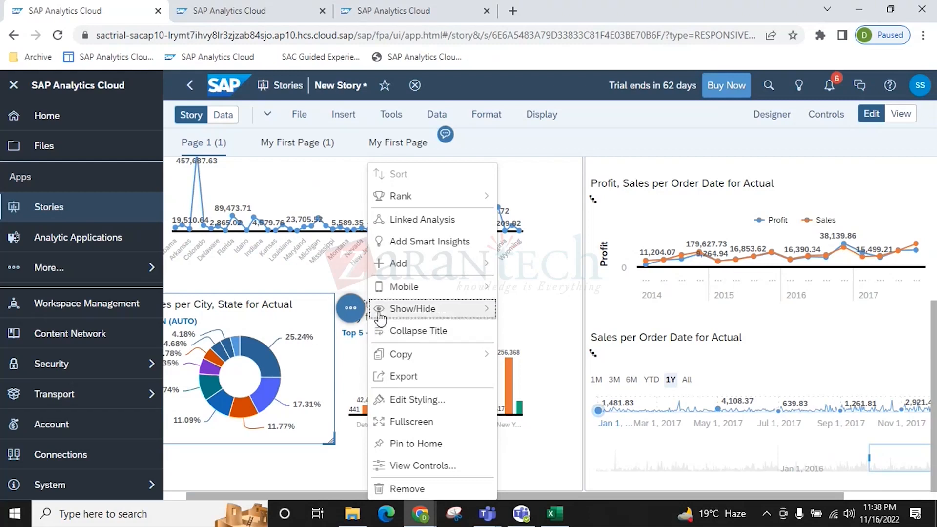
mouse_move(379, 316)
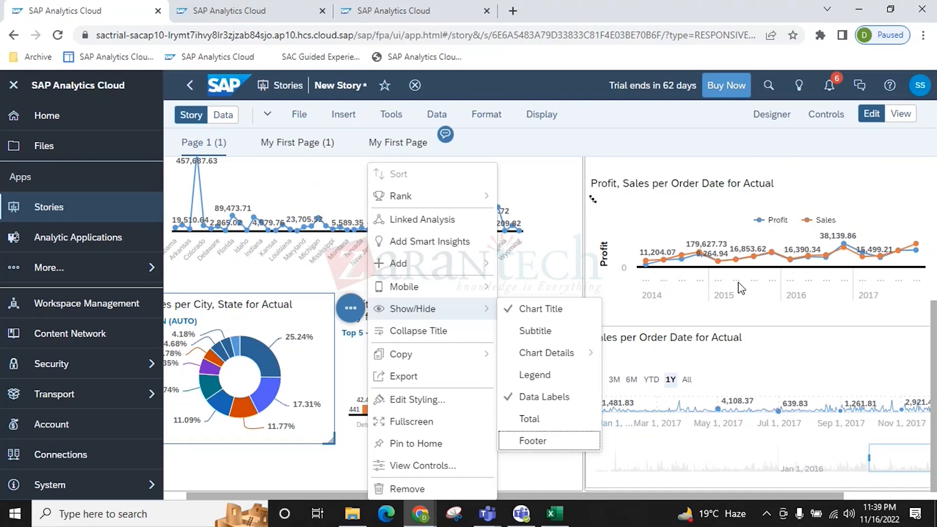
left_click(810, 150)
left_click(797, 164)
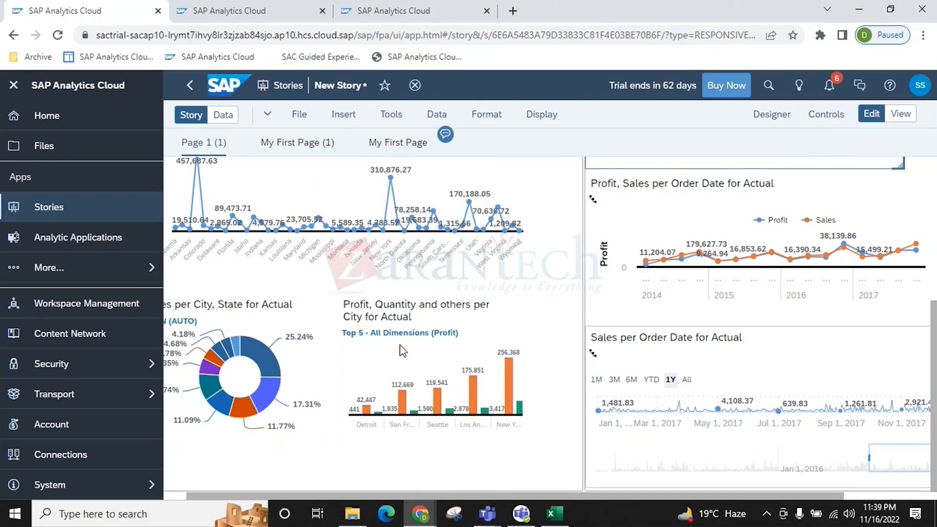
left_click(466, 296)
left_click_drag(454, 186, 208, 355)
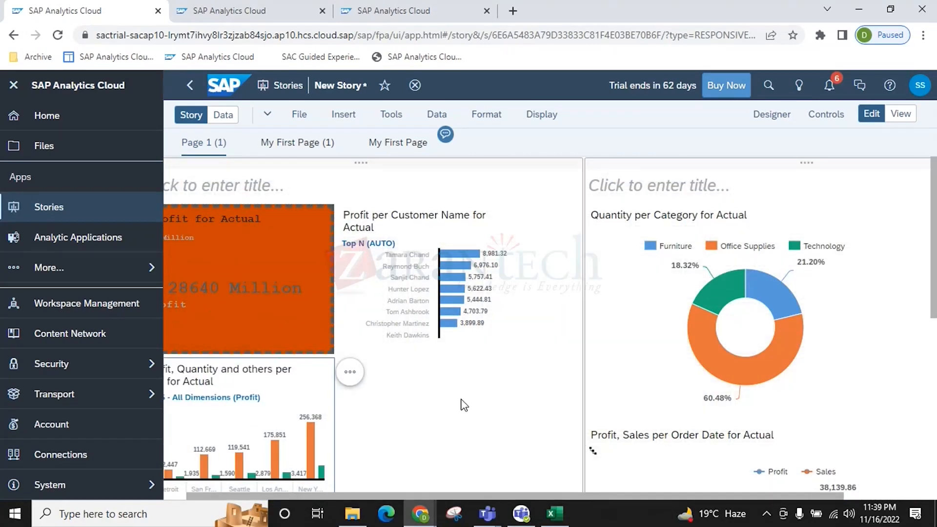
Place the Quantity per Category donut in the left column above Sales per City, State
scroll(460, 389, "down", 7)
scroll(460, 389, "up", 4)
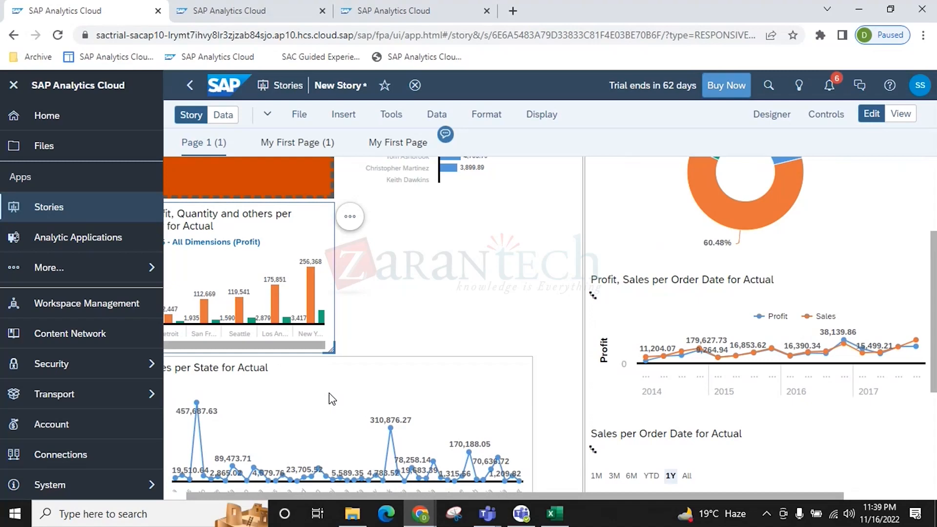
scroll(820, 302, "up", 4)
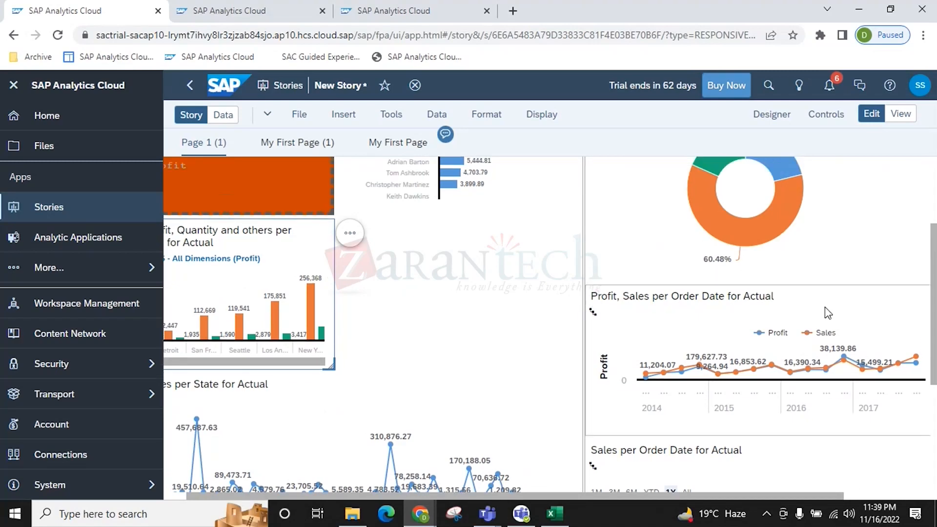
left_click_drag(759, 205, 459, 384)
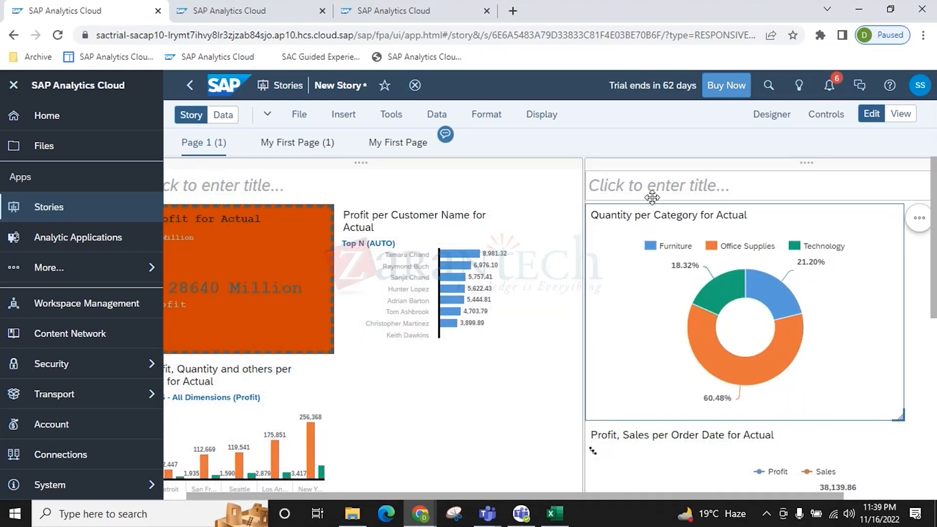
left_click_drag(646, 213, 254, 358)
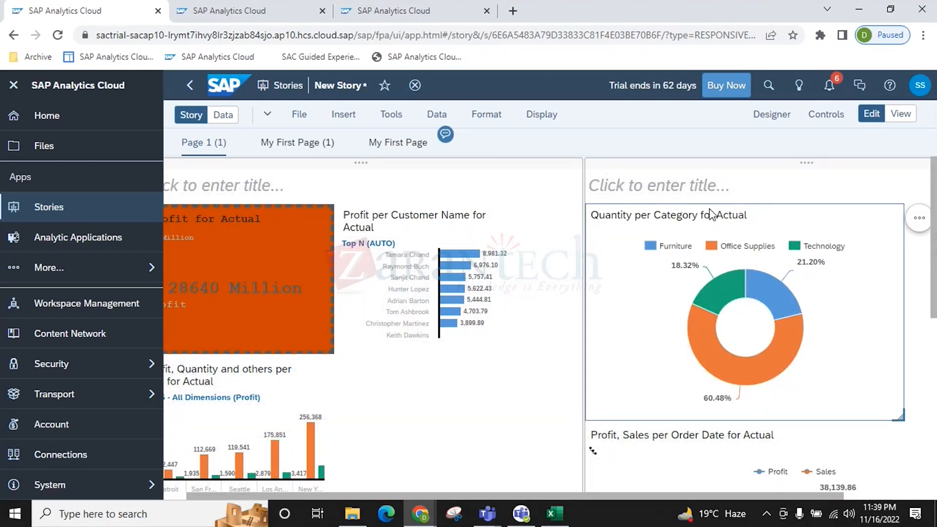
left_click_drag(614, 204, 261, 378)
left_click_drag(694, 205, 289, 423)
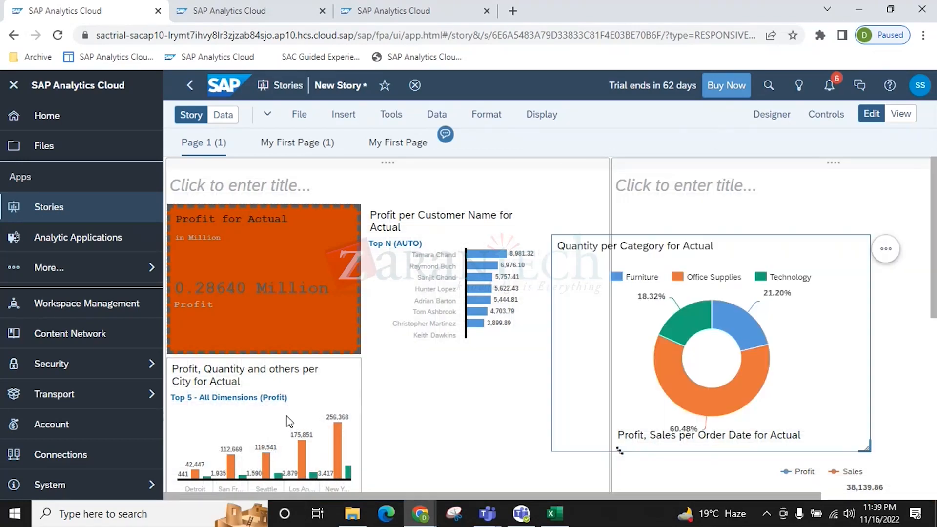
scroll(418, 335, "down", 6)
scroll(454, 307, "up", 5)
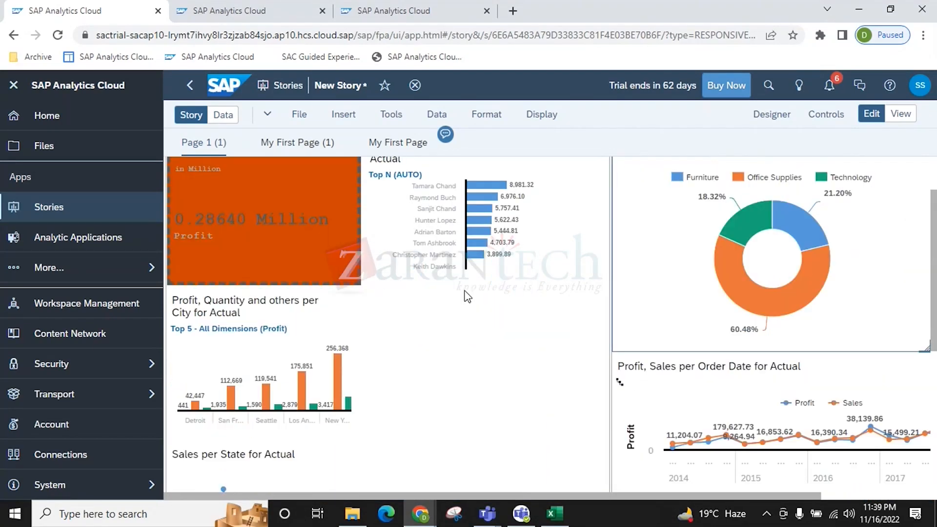
scroll(685, 314, "up", 2)
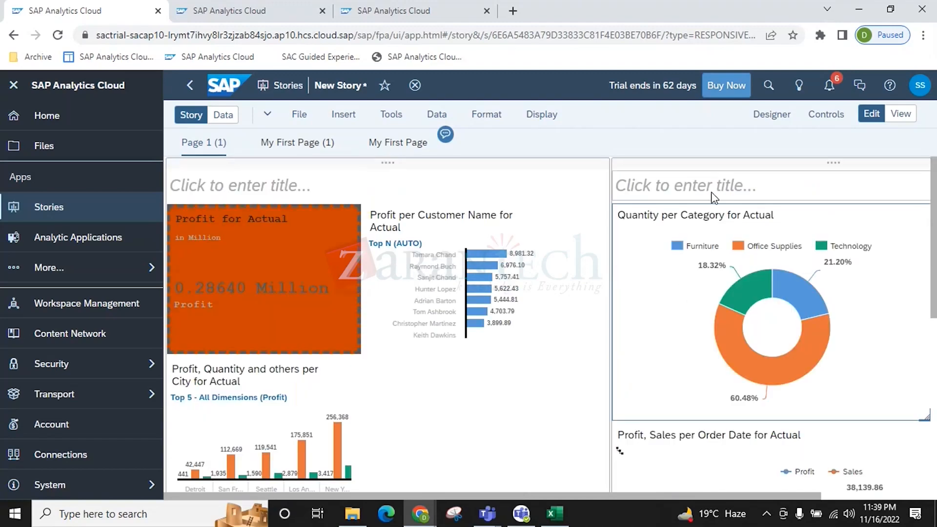
left_click_drag(711, 204, 280, 307)
scroll(438, 368, "down", 5)
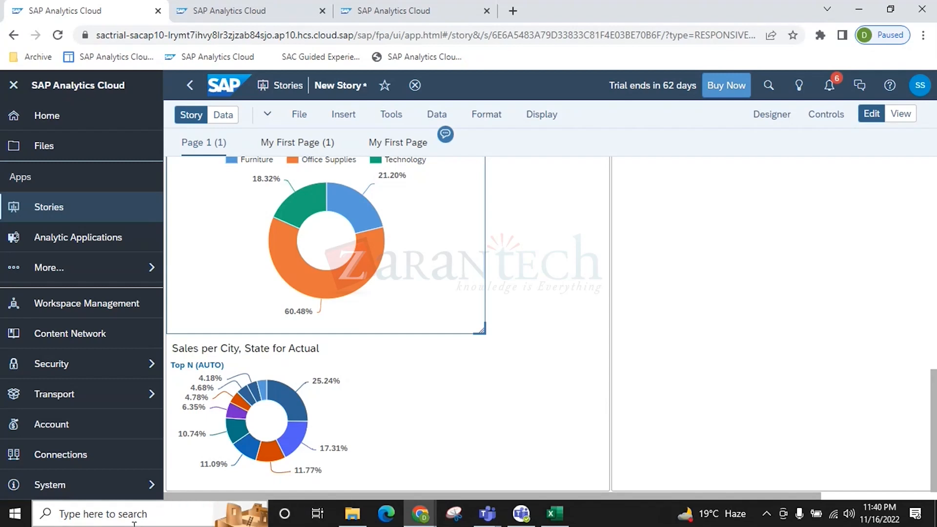
left_click(900, 113)
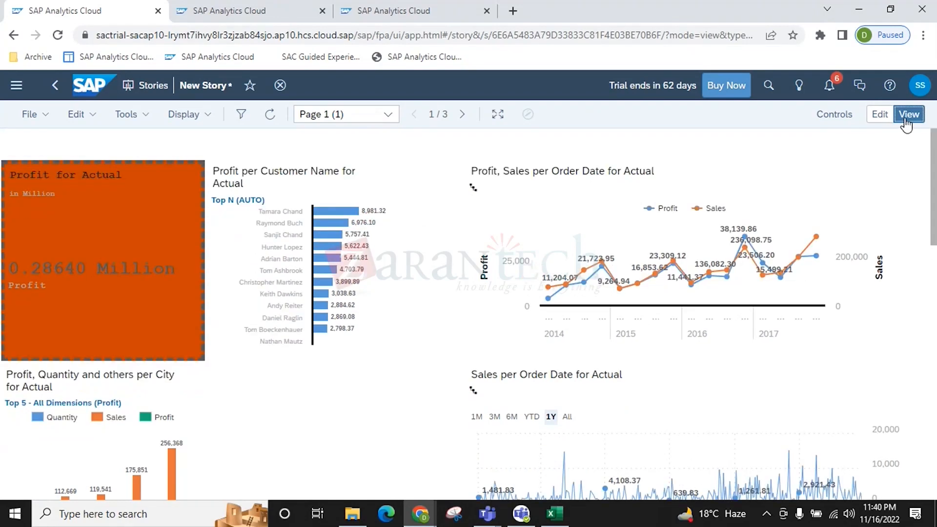
Preview the story in fullscreen, exit it, and dismiss the performance optimization tip
scroll(623, 309, "down", 10)
scroll(625, 312, "up", 10)
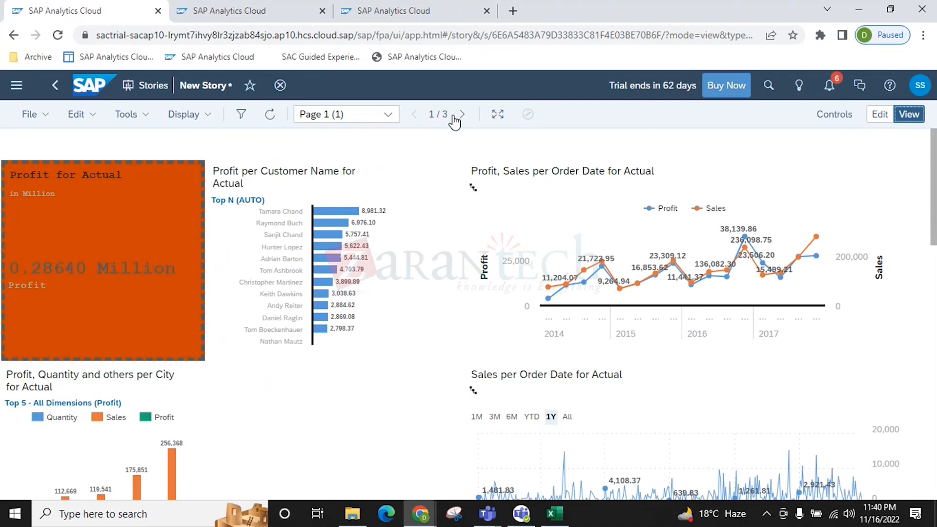
left_click(505, 119)
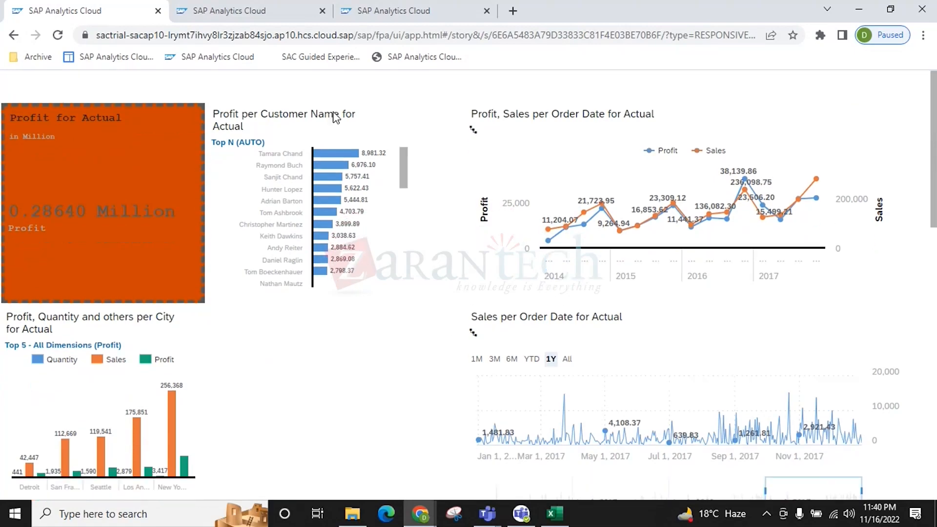
scroll(479, 225, "down", 3)
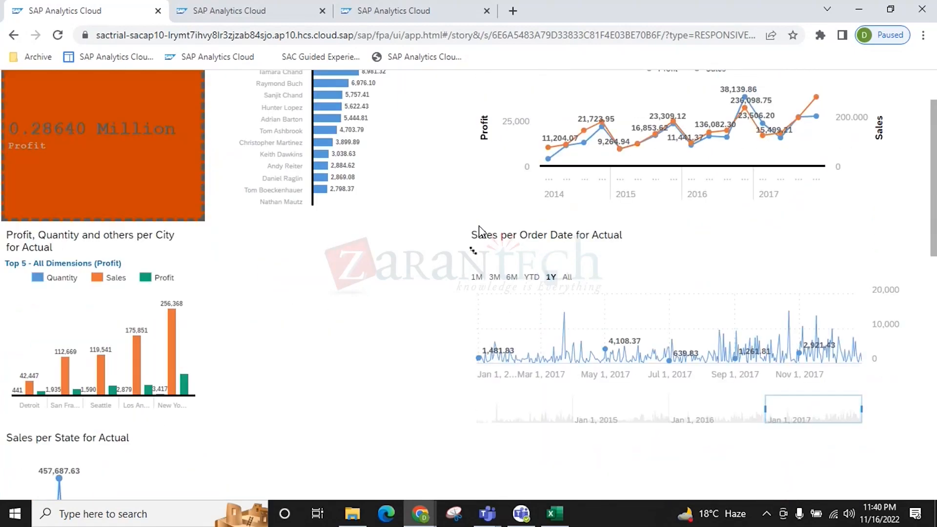
scroll(479, 225, "up", 3)
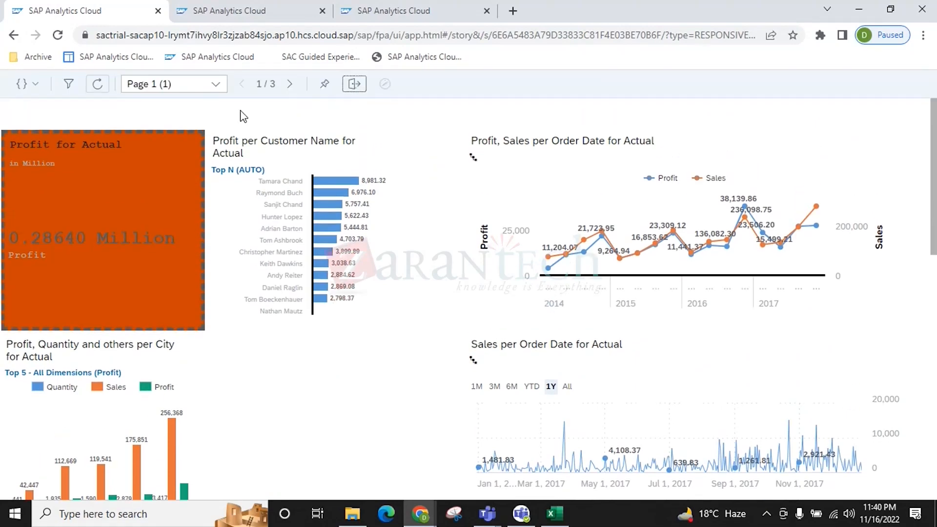
left_click(354, 84)
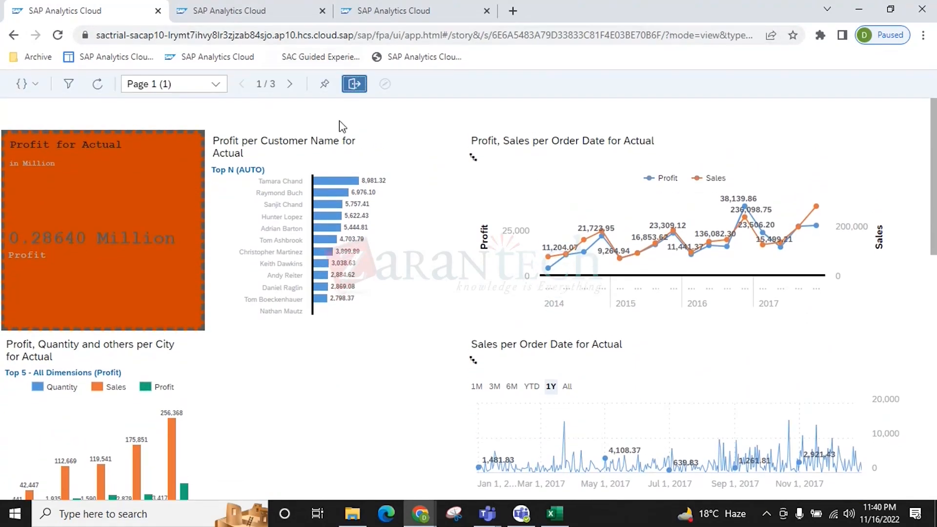
left_click(30, 115)
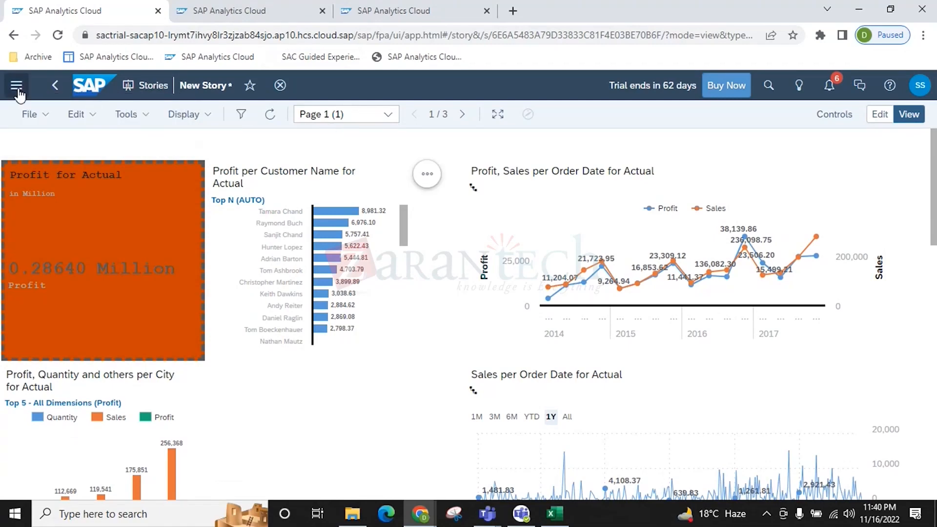
Save the story as 'New Story' in the Exercise folder, then return to view mode
left_click(881, 115)
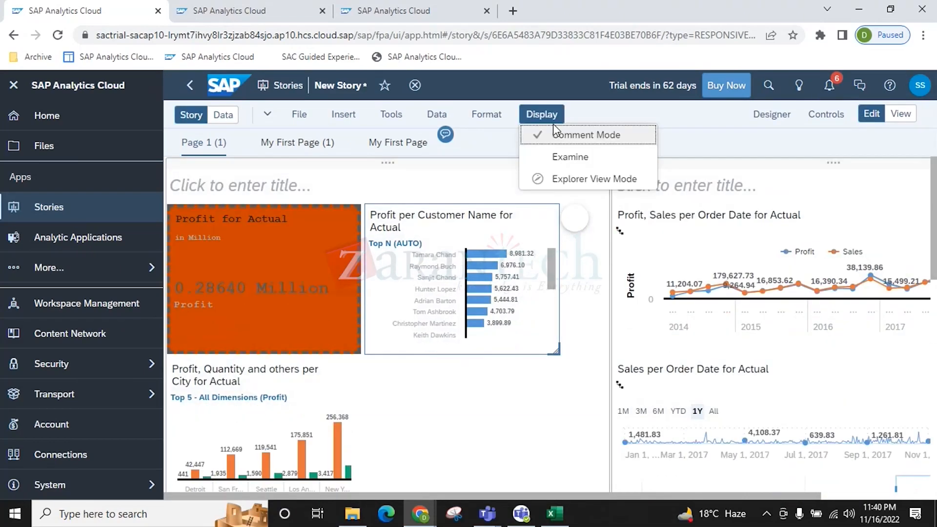
left_click(482, 169)
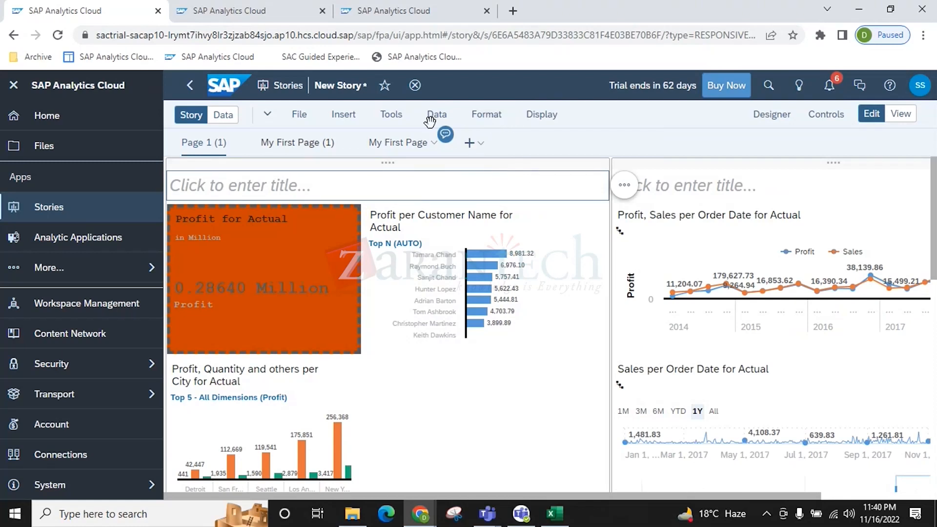
left_click(300, 122)
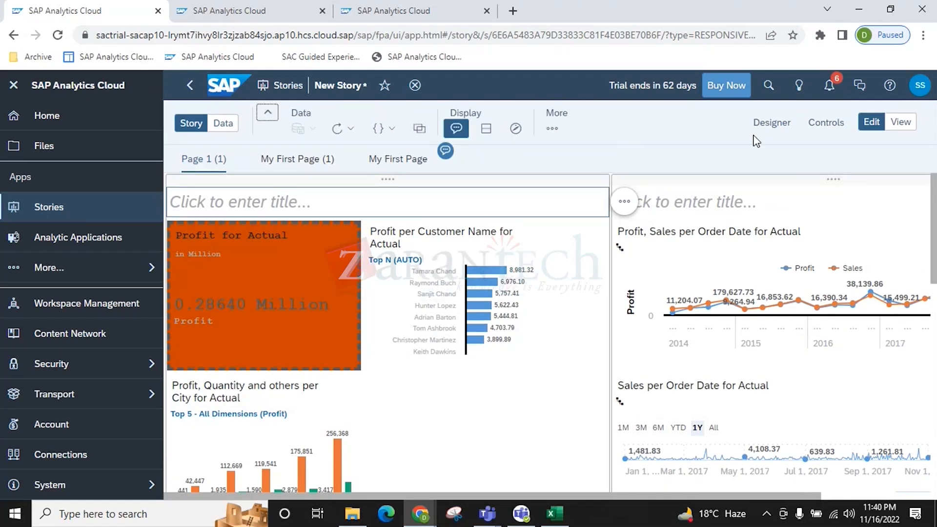
left_click(552, 129)
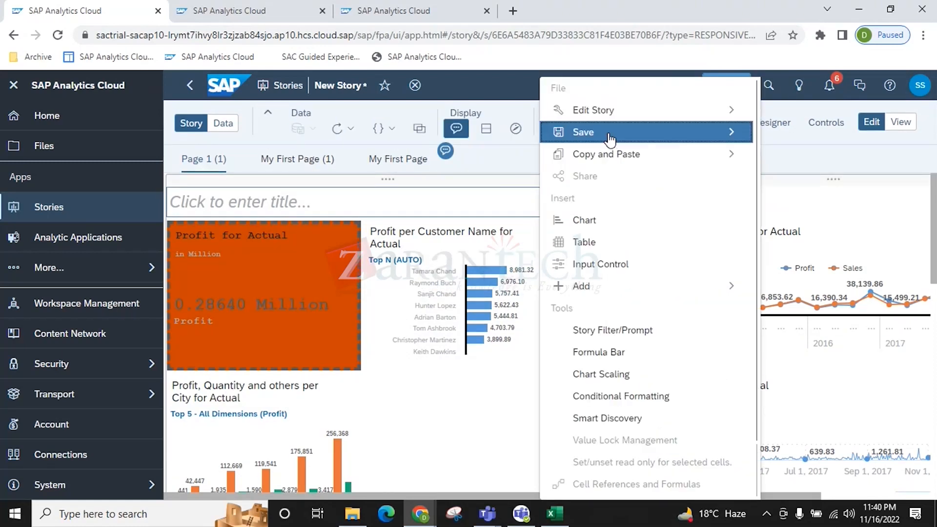
mouse_move(586, 132)
left_click(350, 140)
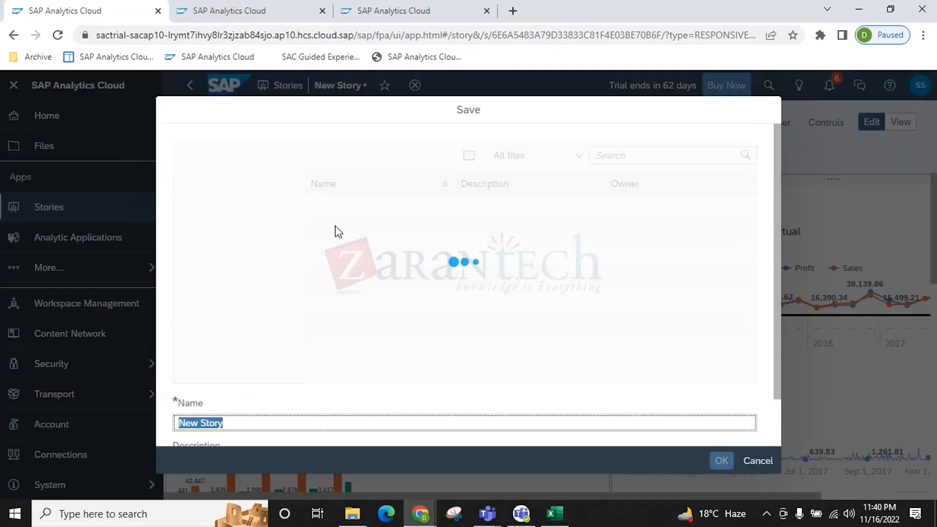
left_click(367, 207)
left_click(722, 461)
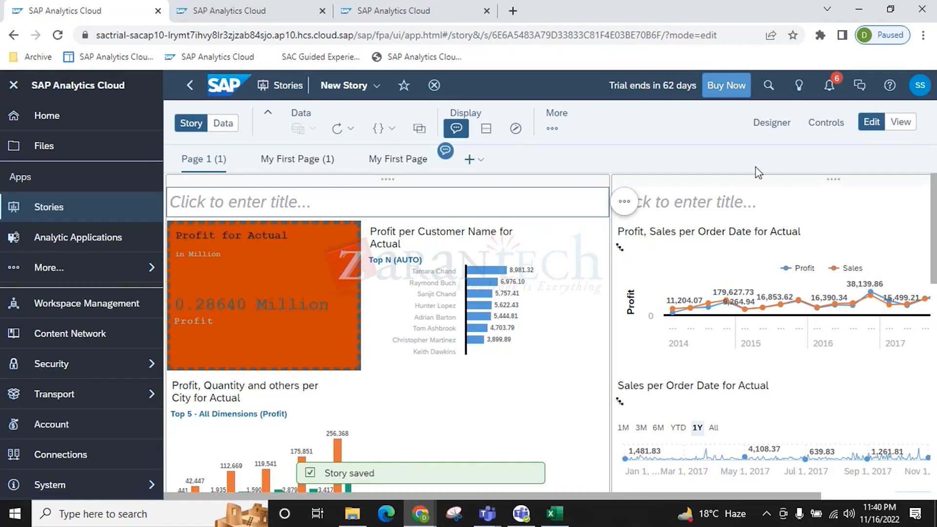
left_click(901, 121)
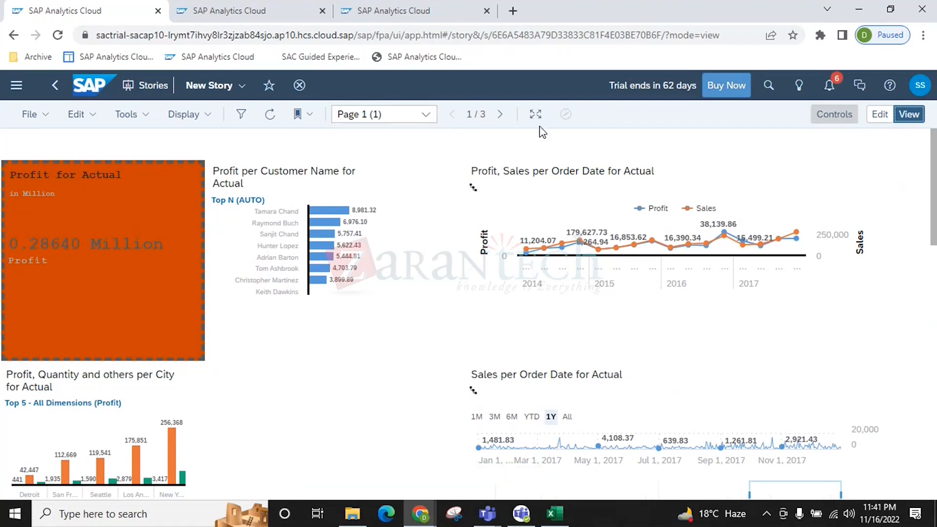
Show tabs for the story's pages and switch to the My First Page page
left_click(648, 140)
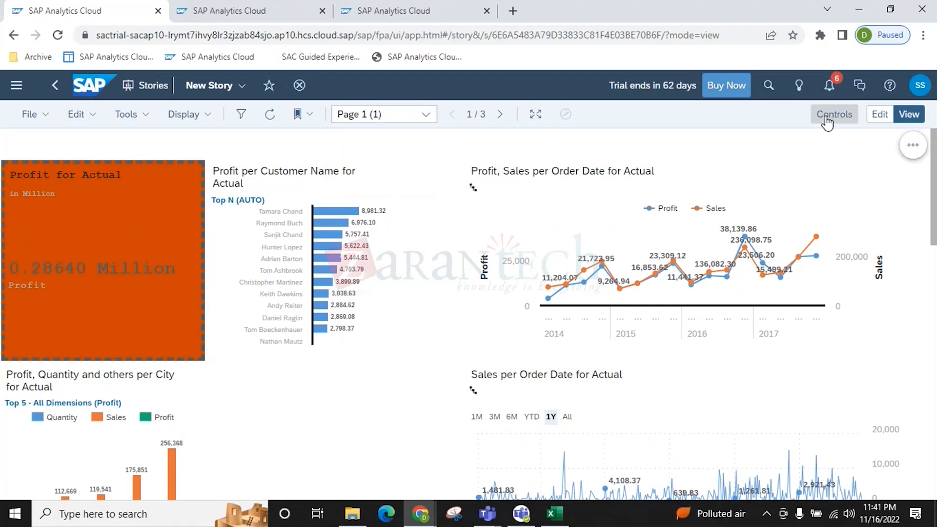
left_click(193, 116)
left_click(210, 158)
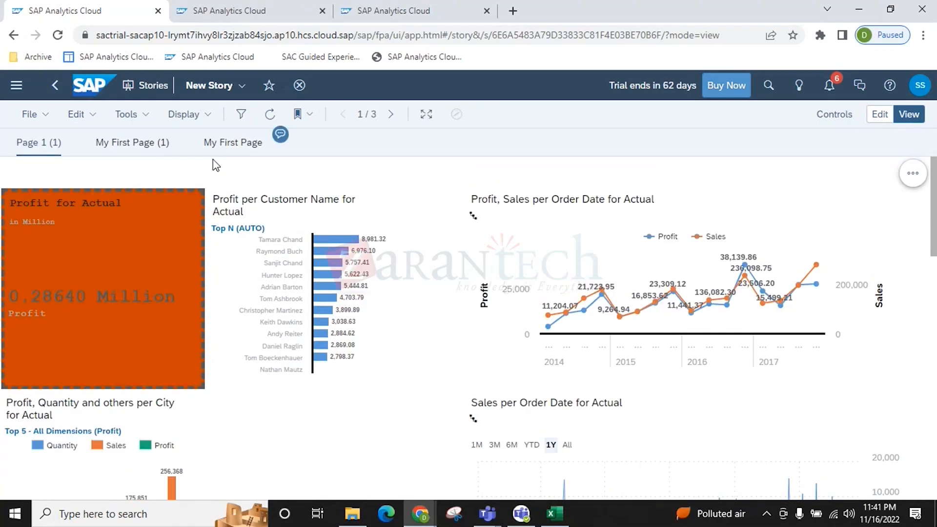
left_click(143, 146)
left_click(244, 147)
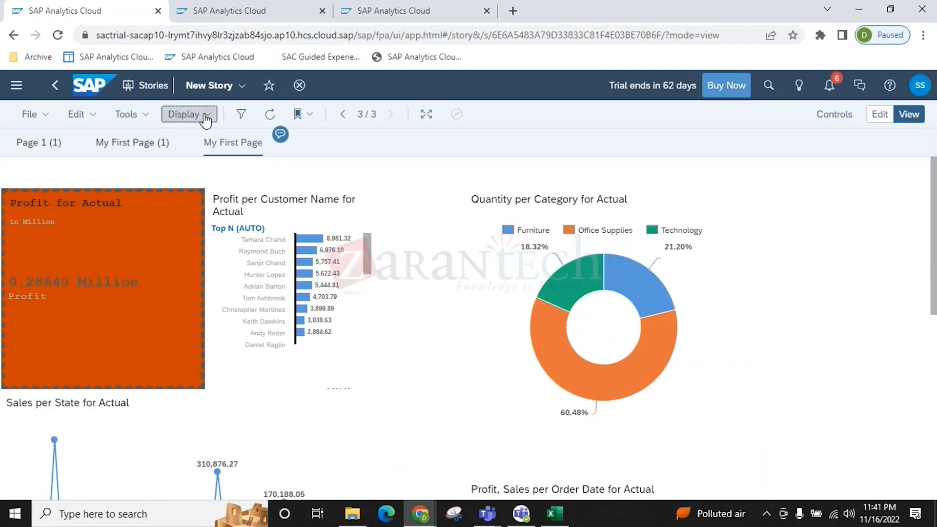
Look through the Display, Tools, Edit and File menus, then enter edit mode
left_click(205, 117)
left_click(146, 120)
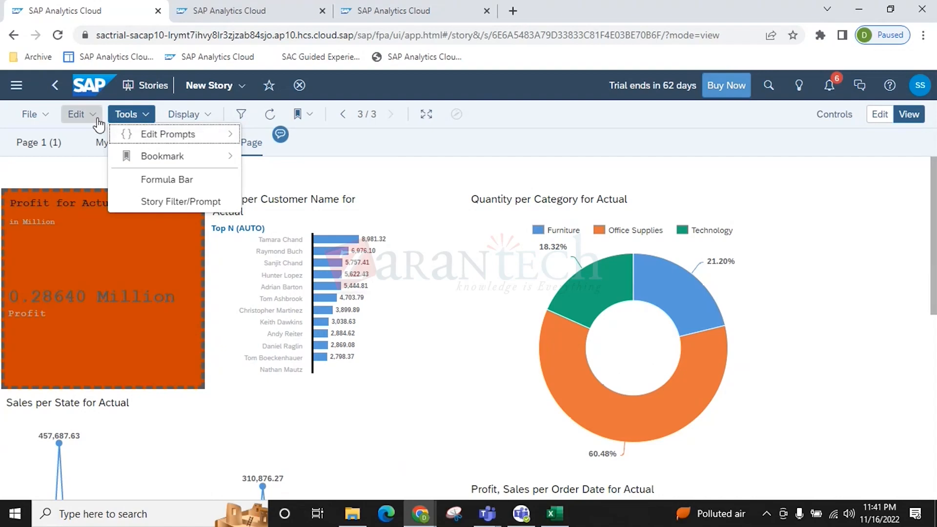
left_click(82, 117)
left_click(42, 116)
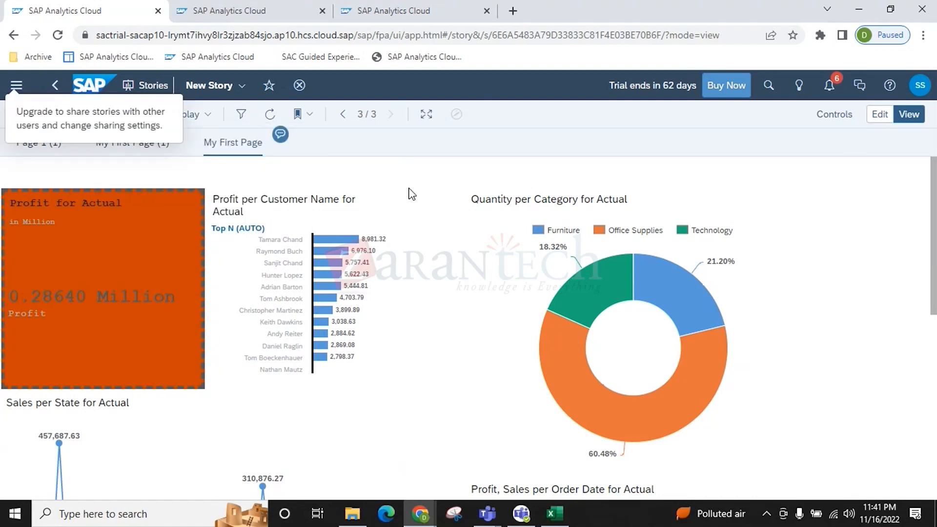
left_click(880, 116)
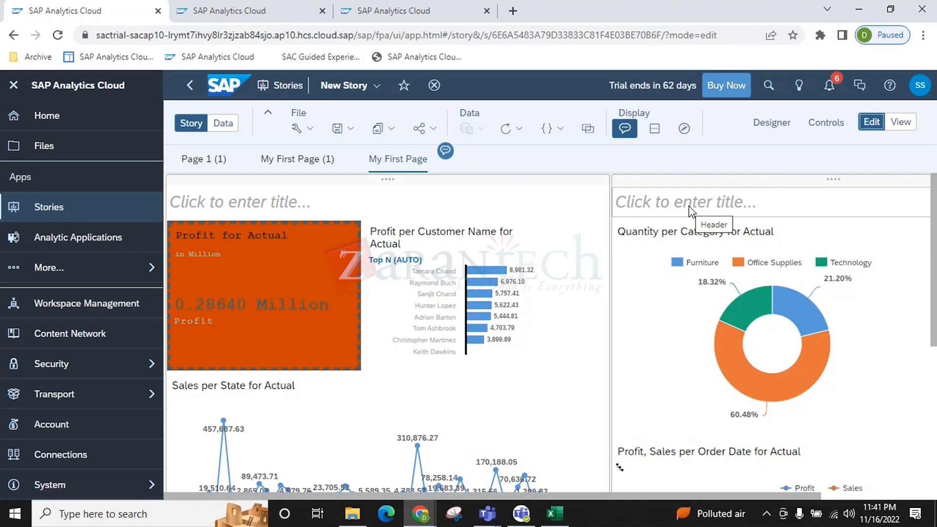
Select the Profit for Actual tile and the left lane of charts
scroll(689, 206, "down", 5)
scroll(485, 397, "up", 5)
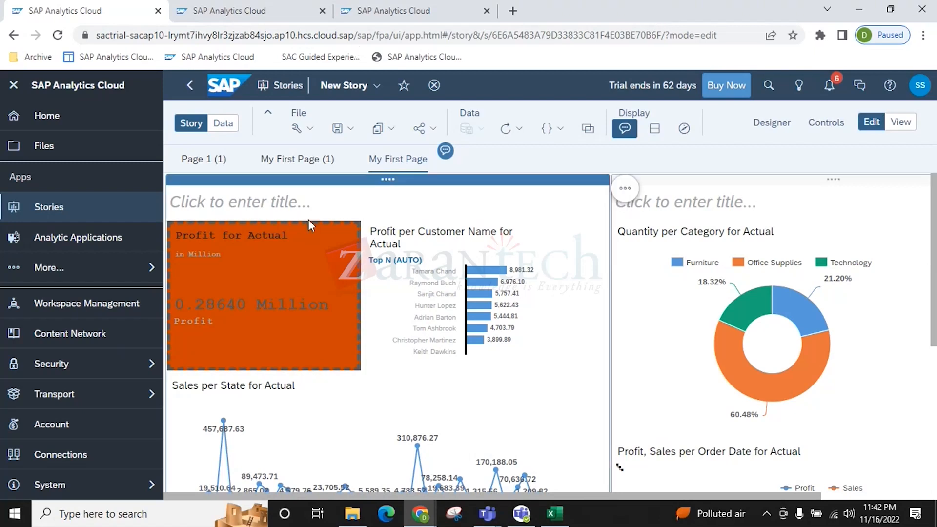
left_click(344, 230)
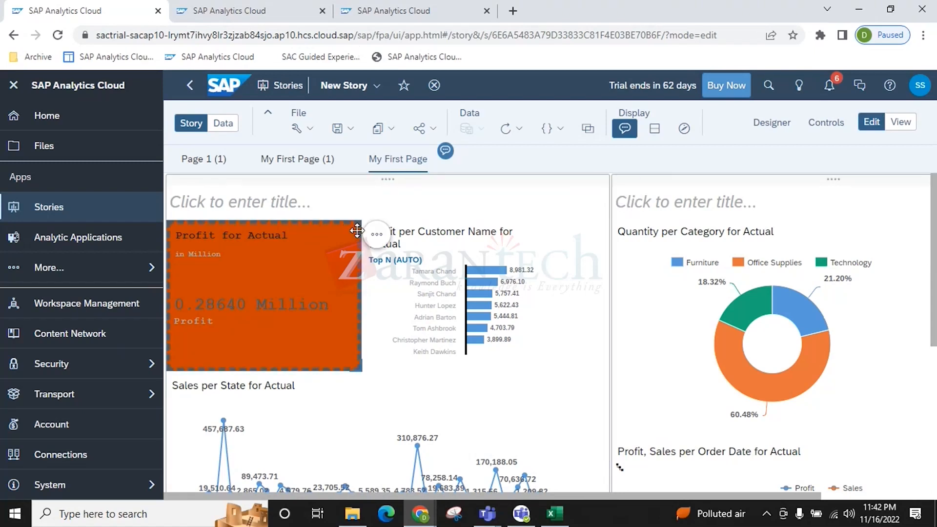
left_click(376, 235)
left_click(429, 487)
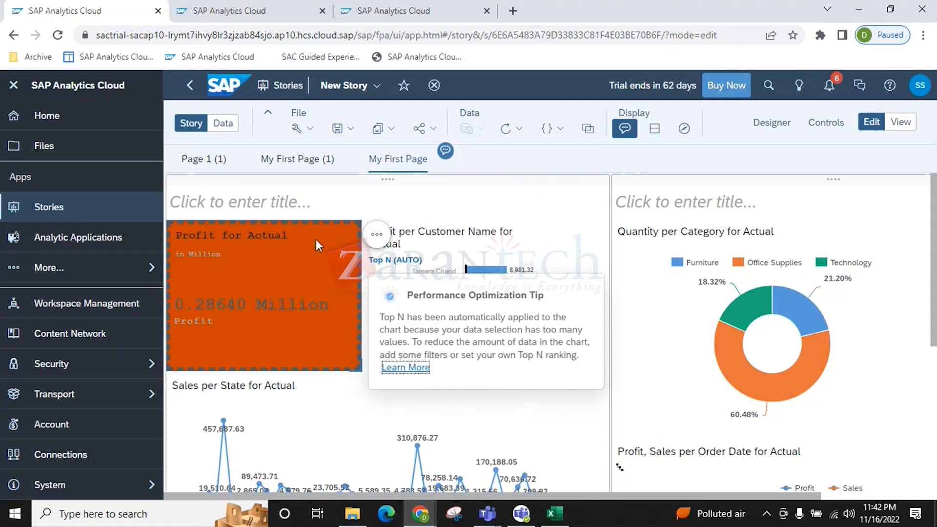
left_click(338, 227)
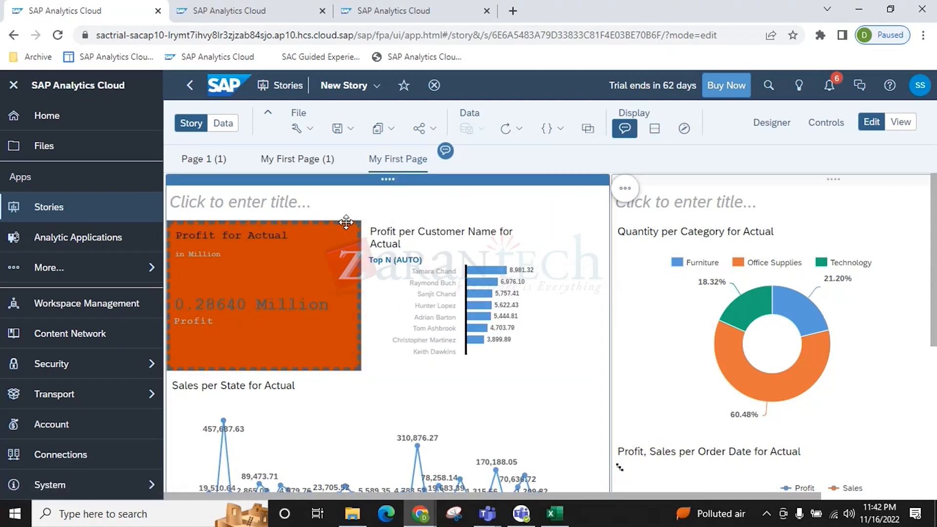
left_click(345, 222)
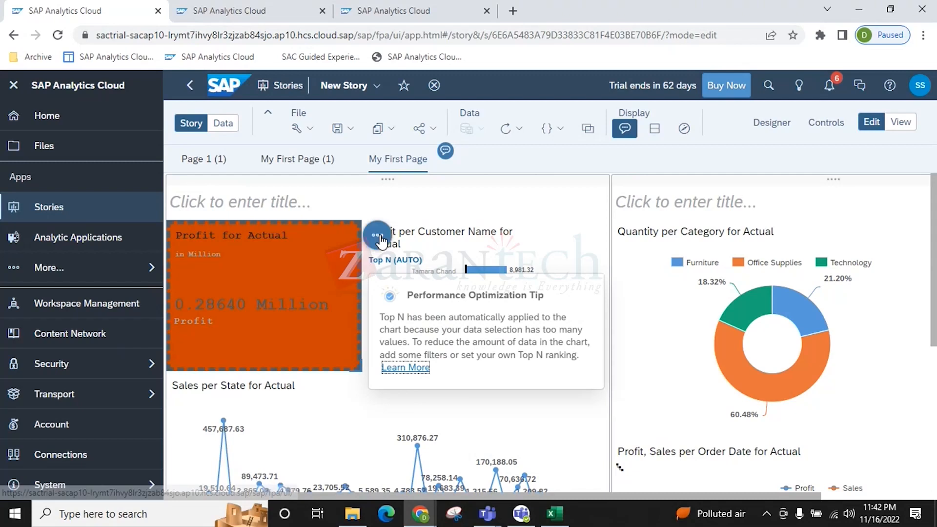
left_click(335, 219)
Select a range of states in the Sales per State chart and bring up the left lane's actions
left_click(343, 223)
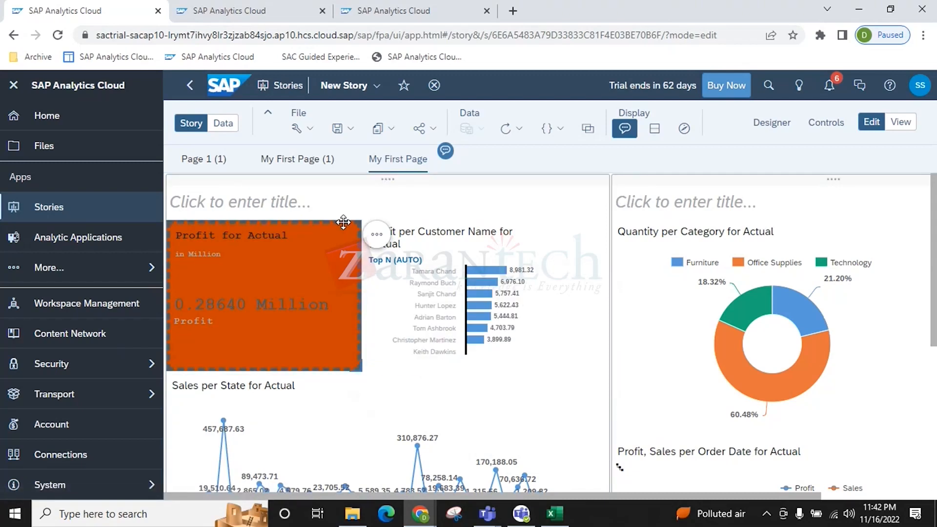
left_click(376, 234)
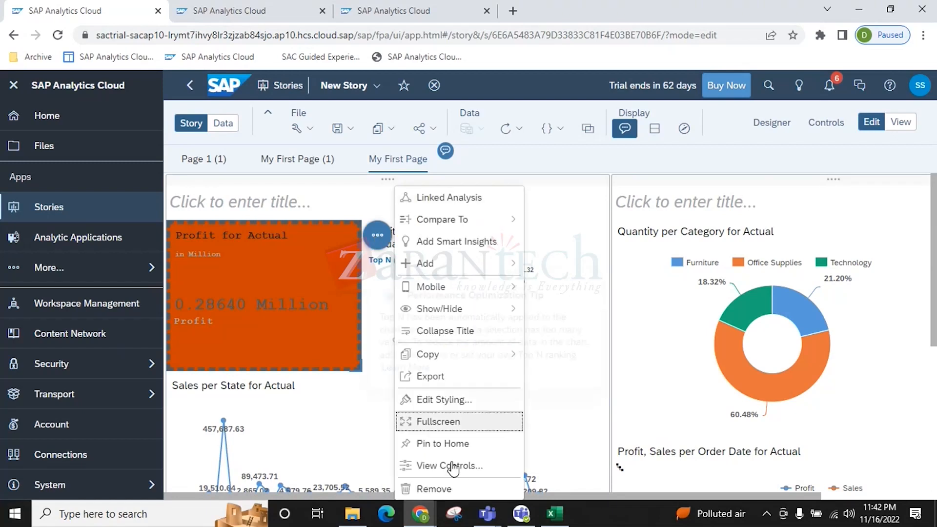
left_click_drag(444, 496, 593, 329)
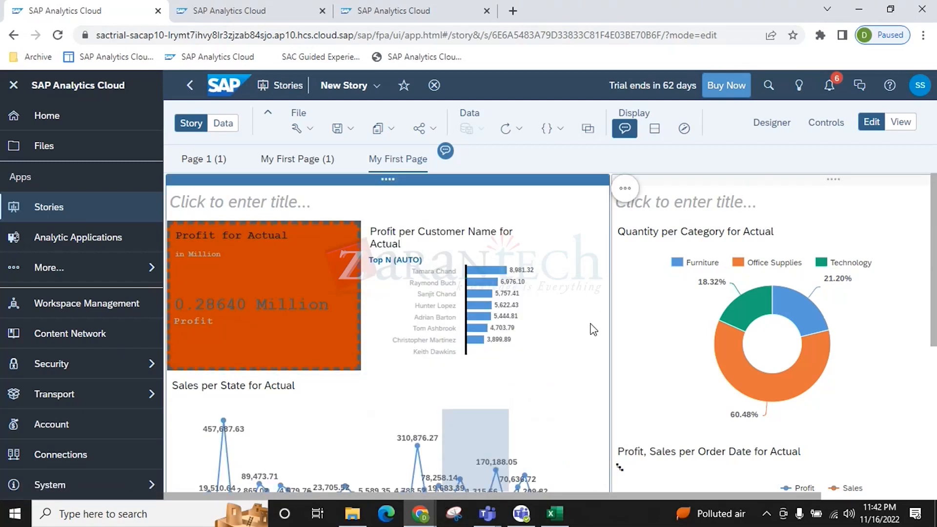
left_click(625, 189)
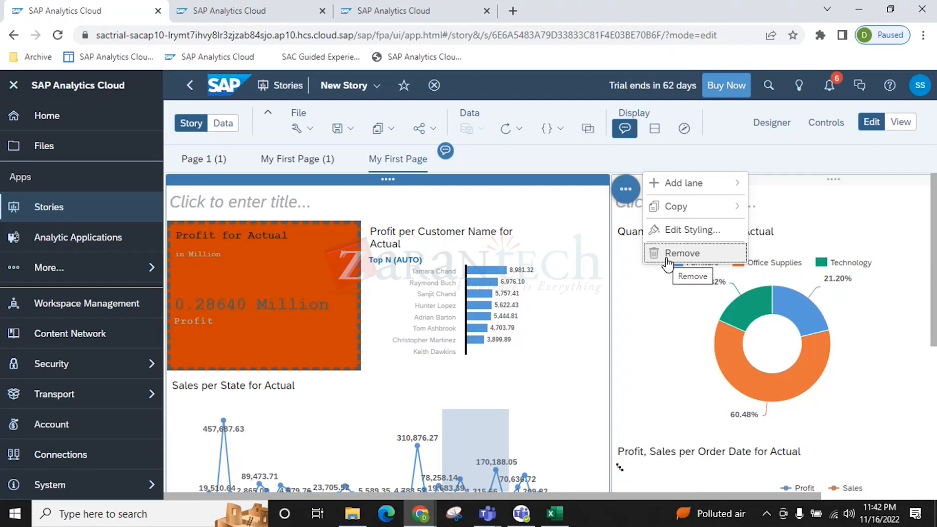
Choose Remove for the left lane to reach the Delete Lane warning
left_click(555, 408)
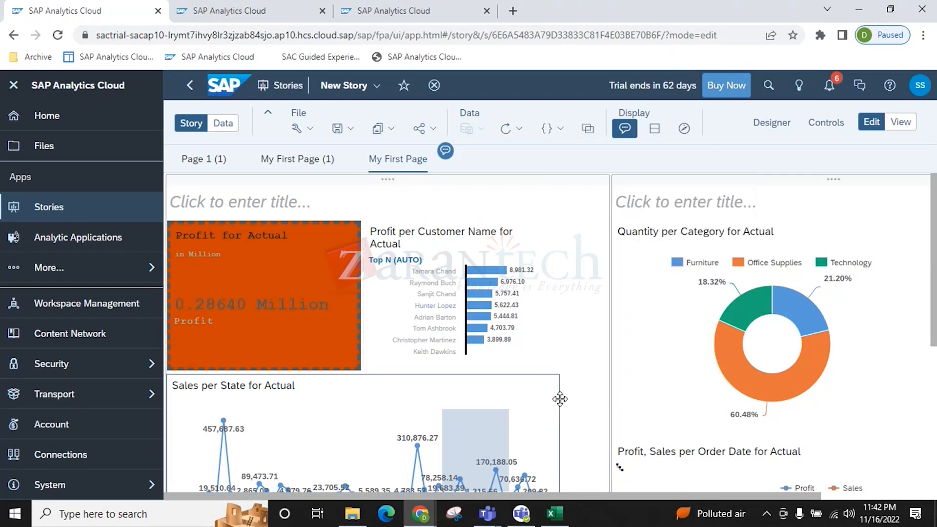
left_click(586, 179)
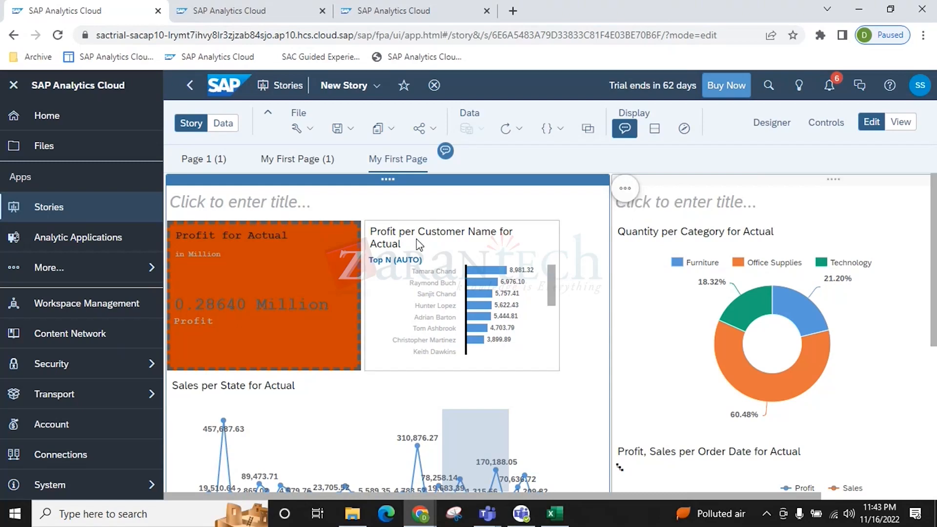
left_click(625, 190)
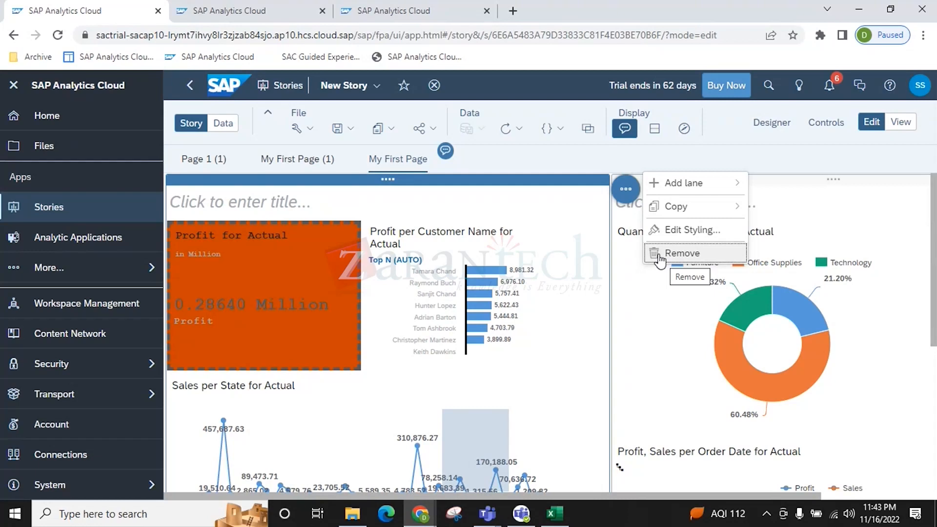
left_click(695, 180)
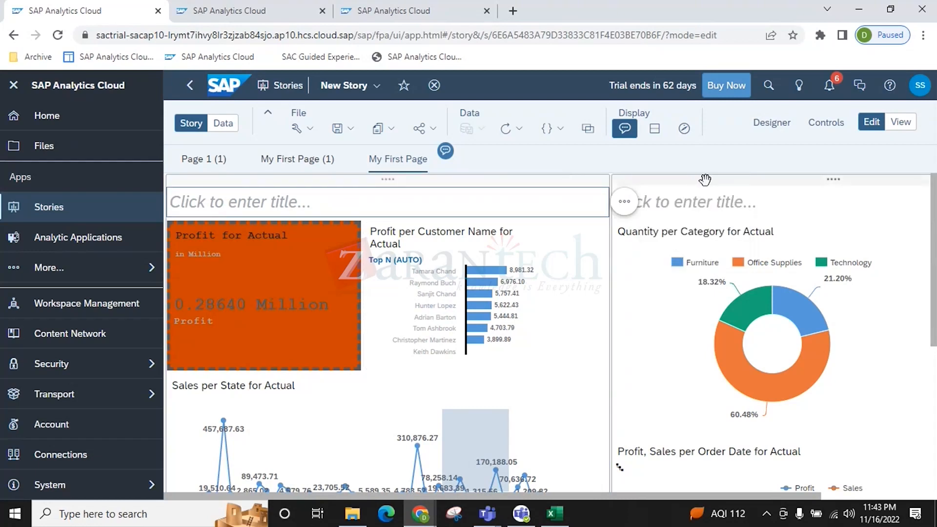
left_click(705, 179)
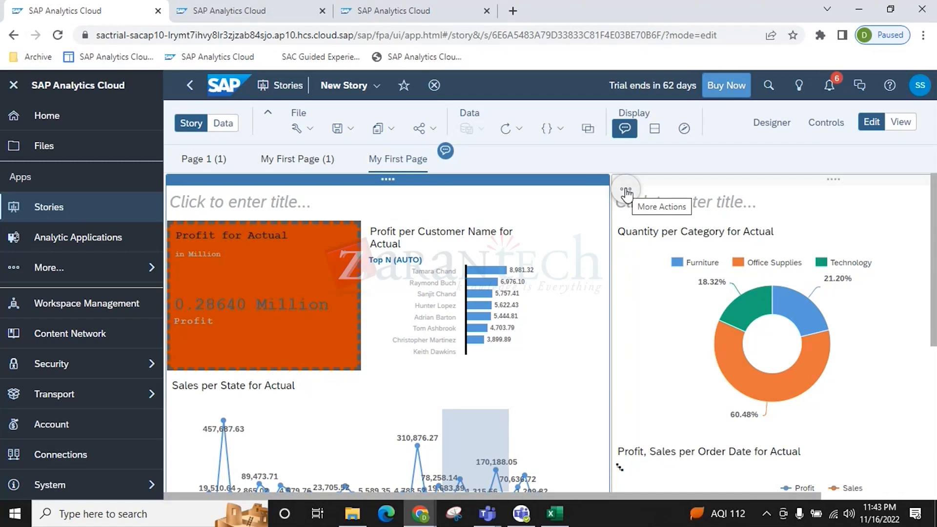
left_click(626, 191)
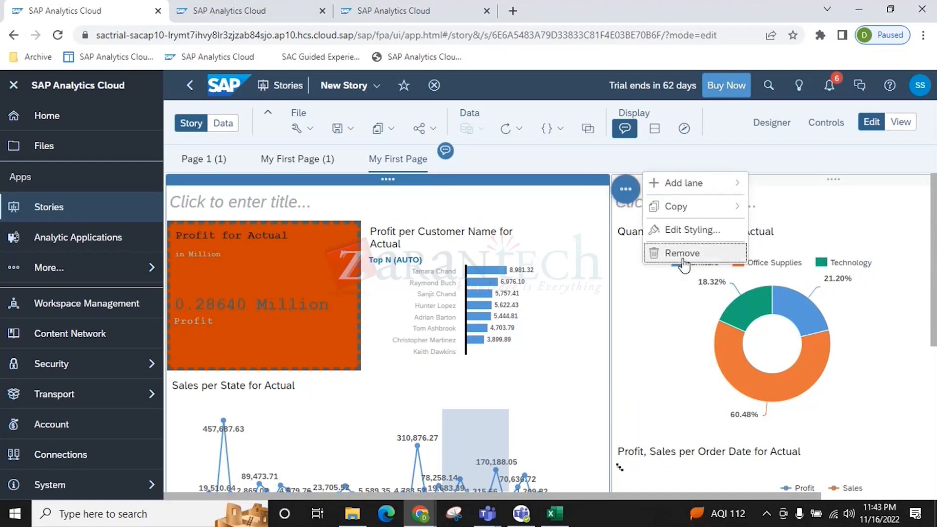
left_click(656, 251)
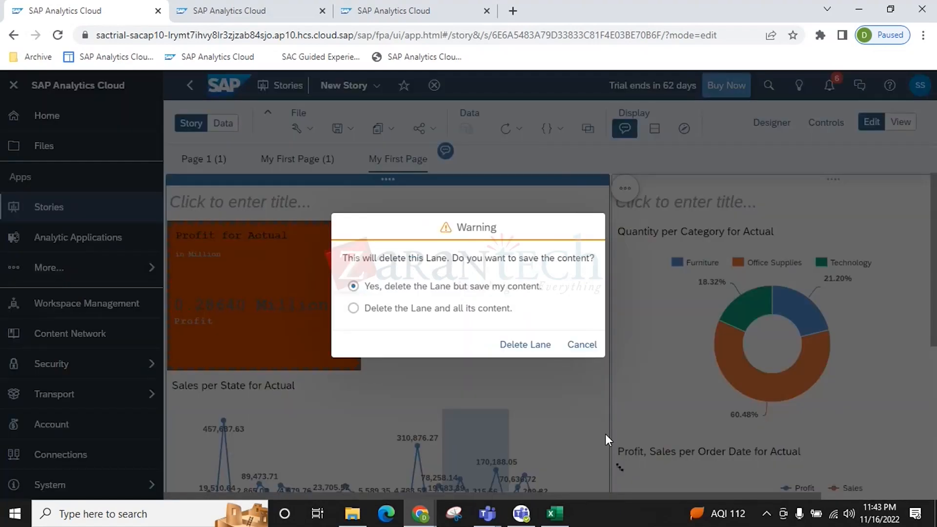
Delete the left lane with all its content, then restore it from the toast
left_click(489, 308)
left_click(526, 345)
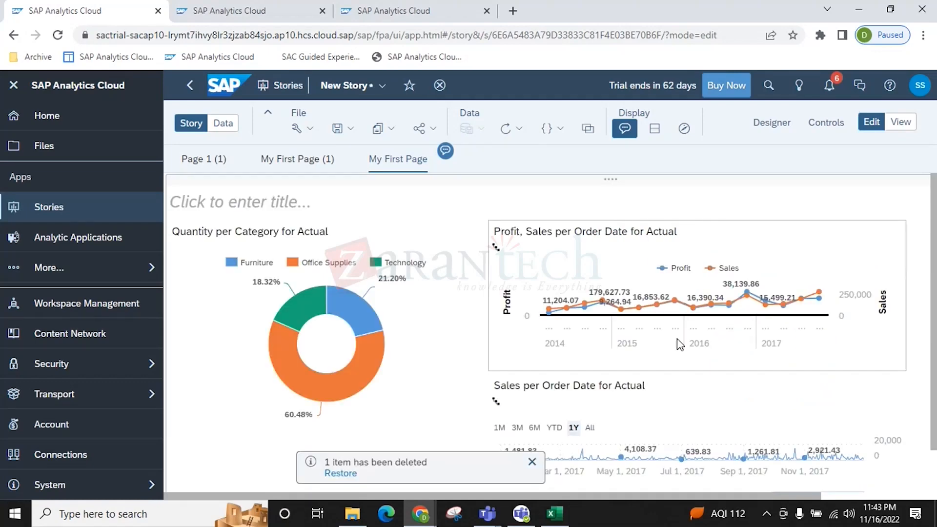
scroll(673, 342, "down", 1)
scroll(351, 374, "up", 1)
left_click(340, 474)
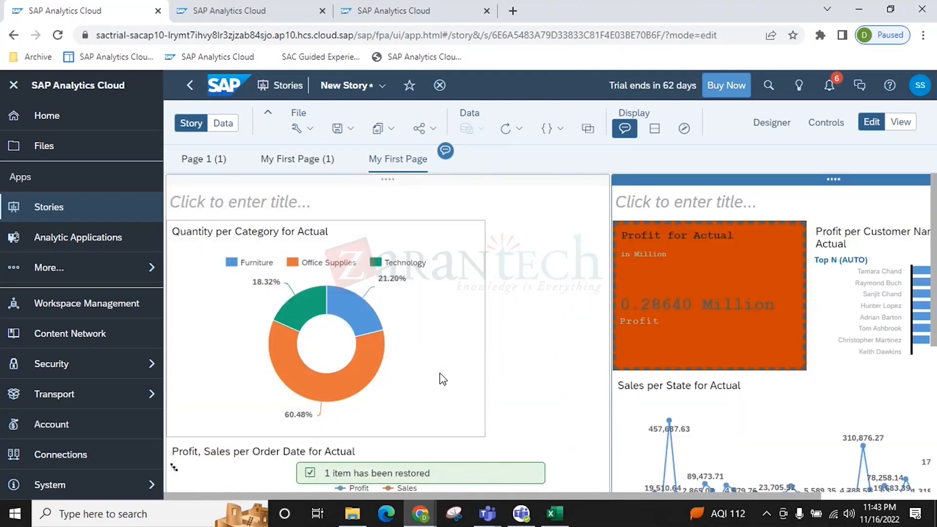
Move the restored lane to the left side and the top lane below the other
left_click_drag(788, 179, 182, 210)
scroll(507, 394, "down", 4)
scroll(550, 399, "up", 4)
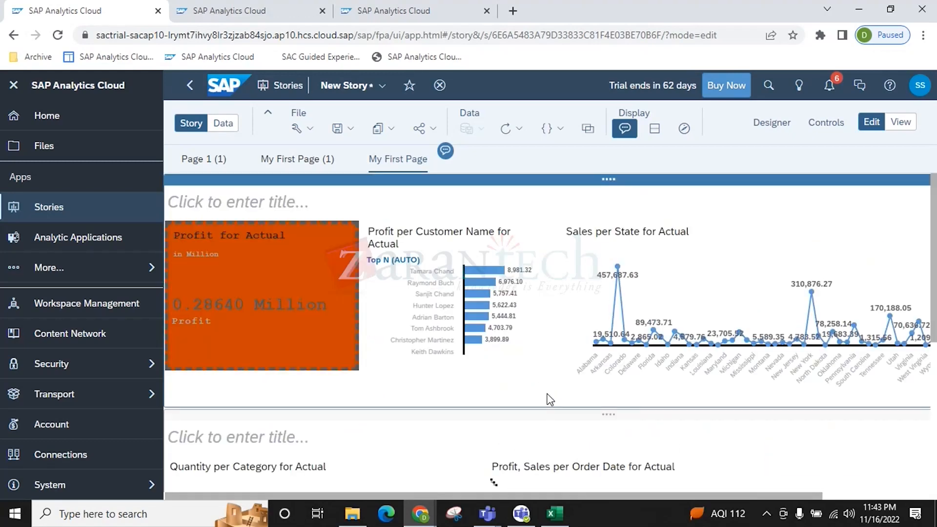
left_click_drag(644, 177, 222, 462)
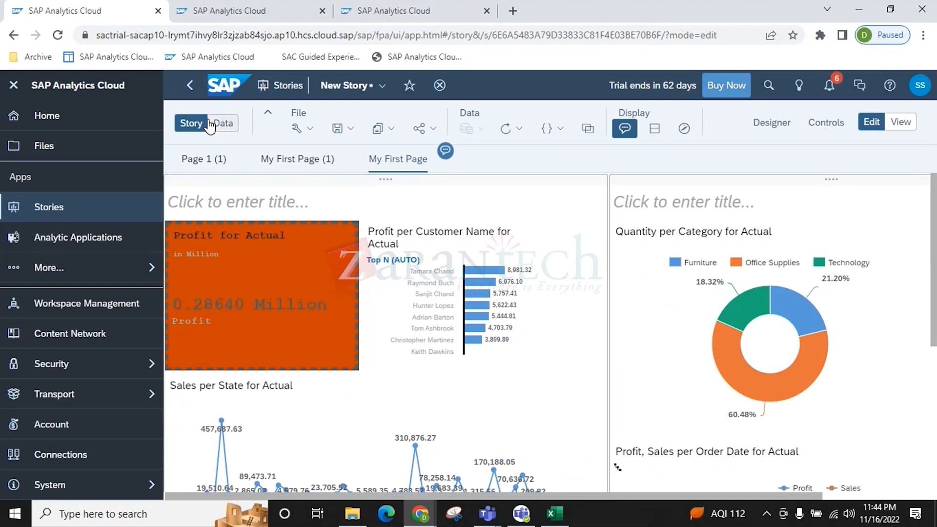
Discard the unsaved story changes and go to the Stories area of Files
left_click(45, 115)
left_click(574, 316)
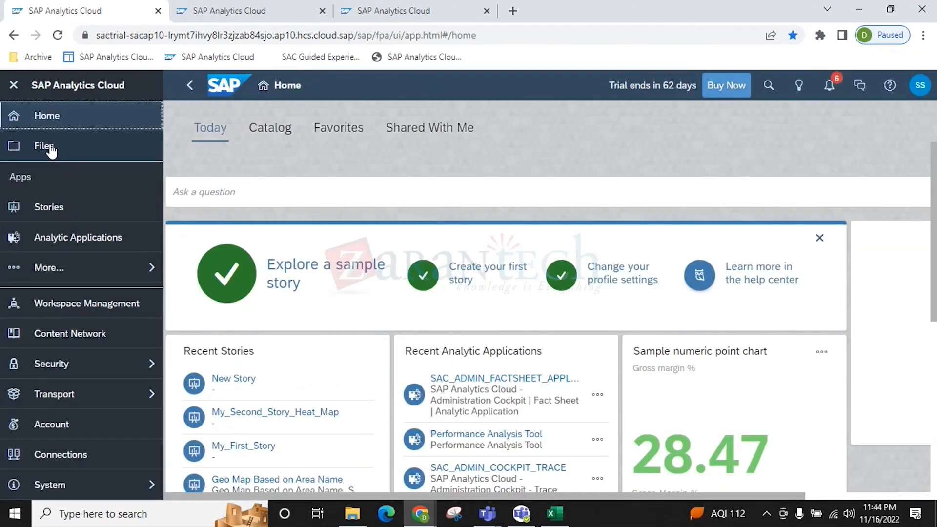
left_click(46, 147)
left_click(49, 207)
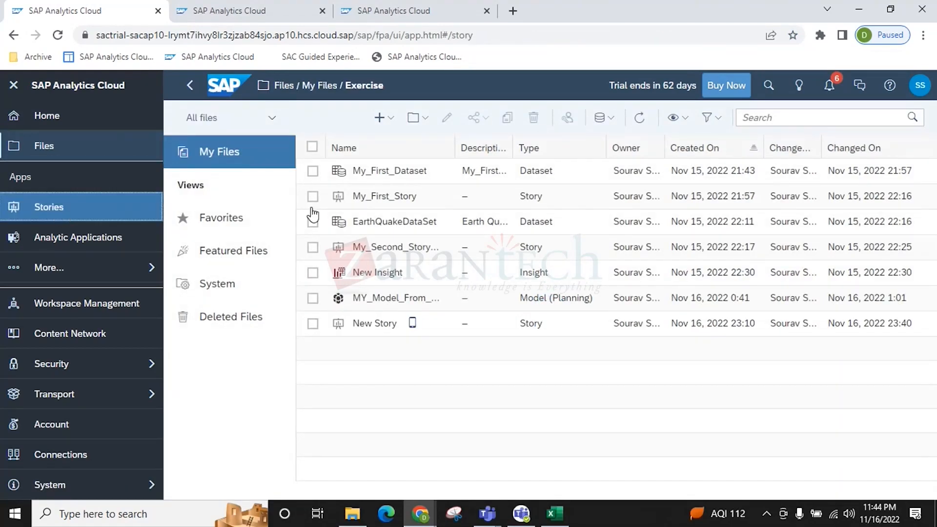
Create a classic-design canvas story with a chart drawing on My Project's Superstore Data
left_click(379, 220)
left_click(338, 247)
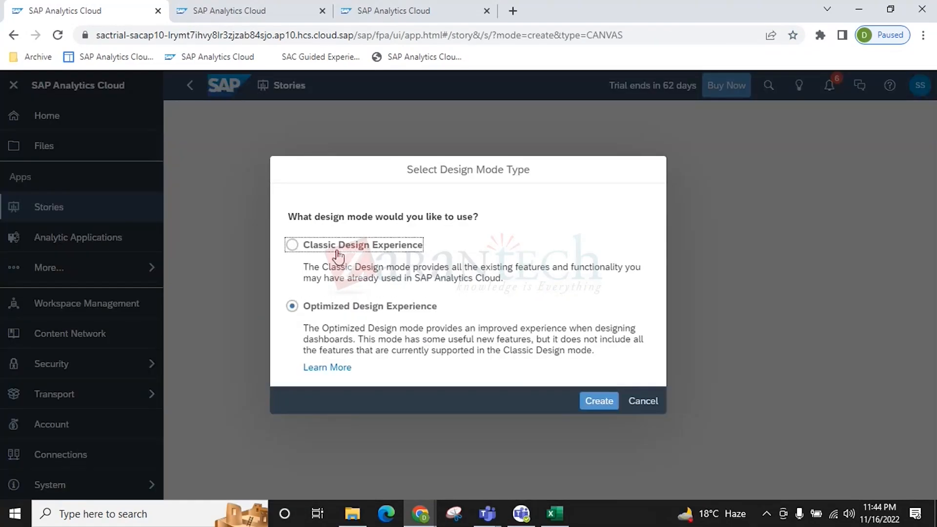
left_click(588, 399)
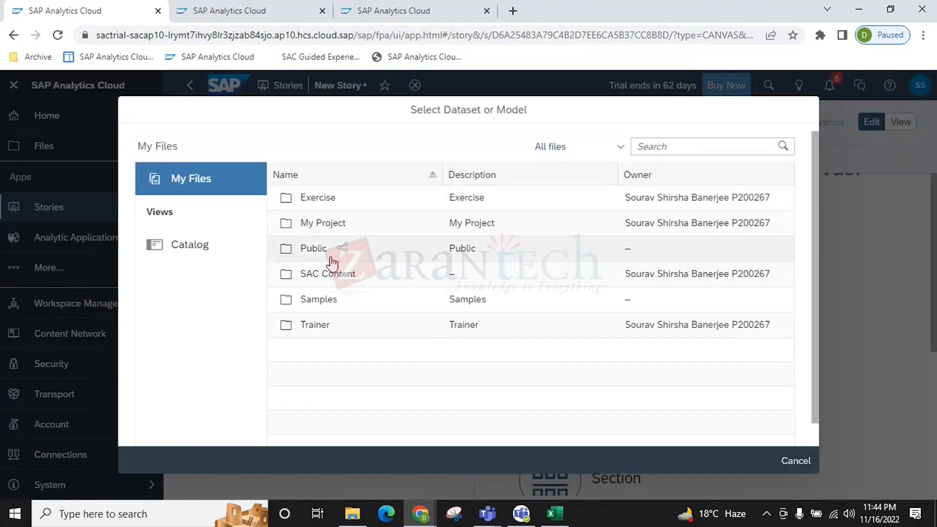
left_click(327, 223)
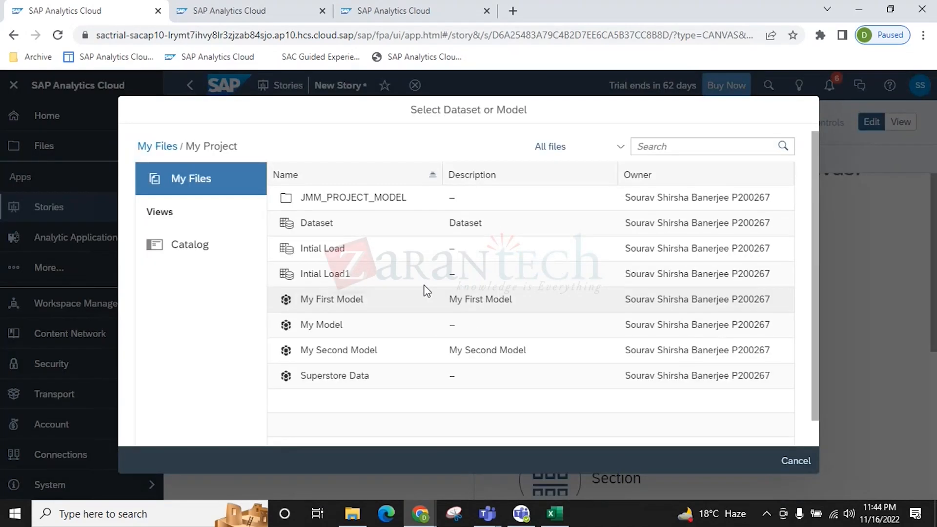
left_click(344, 376)
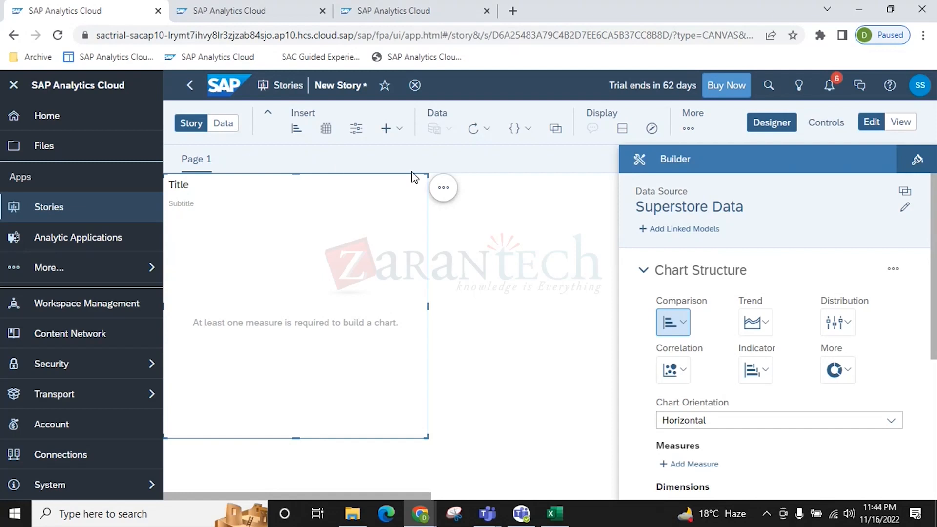
Make the chart a bar/column chart with Profit and Discount as measures
left_click(680, 327)
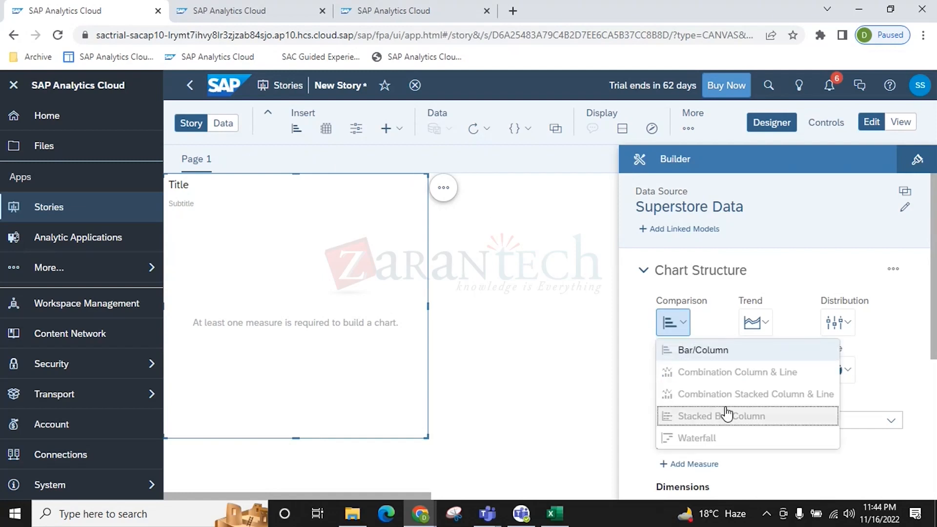
left_click(704, 356)
left_click(696, 463)
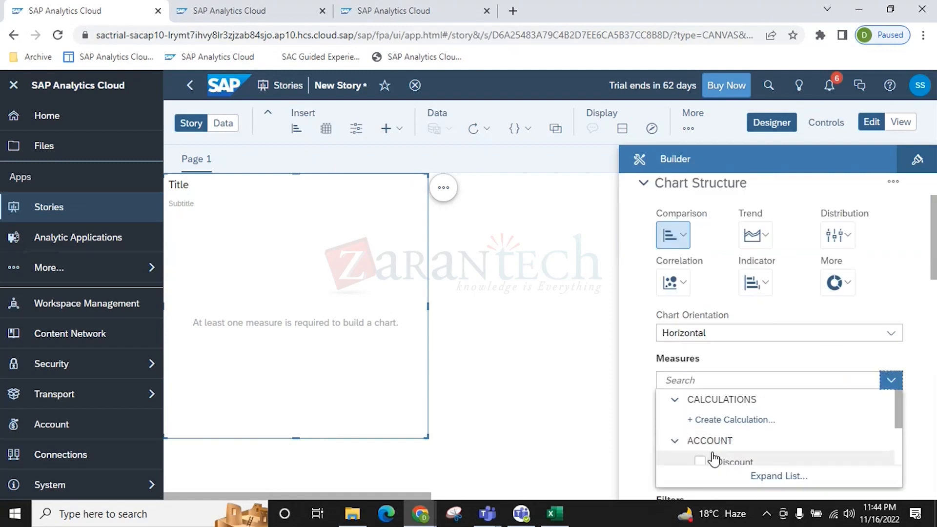
scroll(712, 442, "down", 2)
left_click(701, 412)
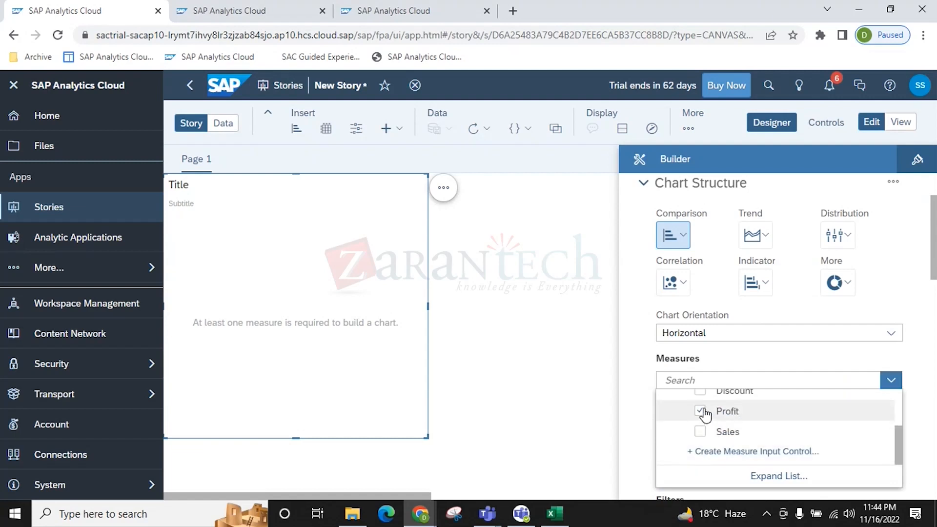
left_click(897, 392)
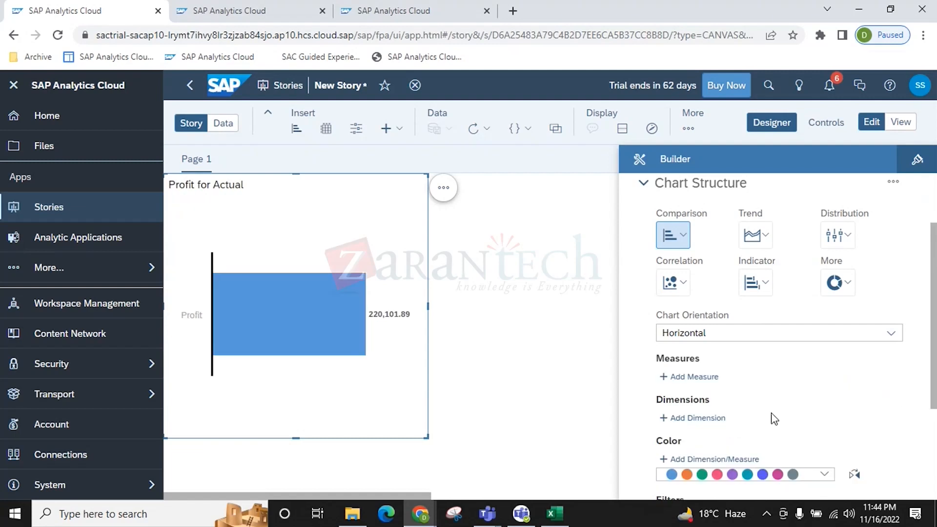
left_click(702, 407)
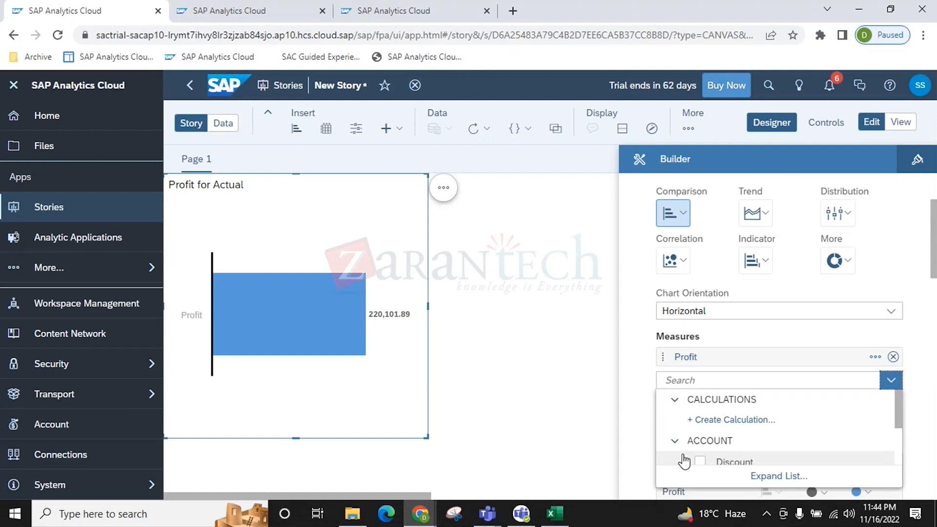
left_click(700, 463)
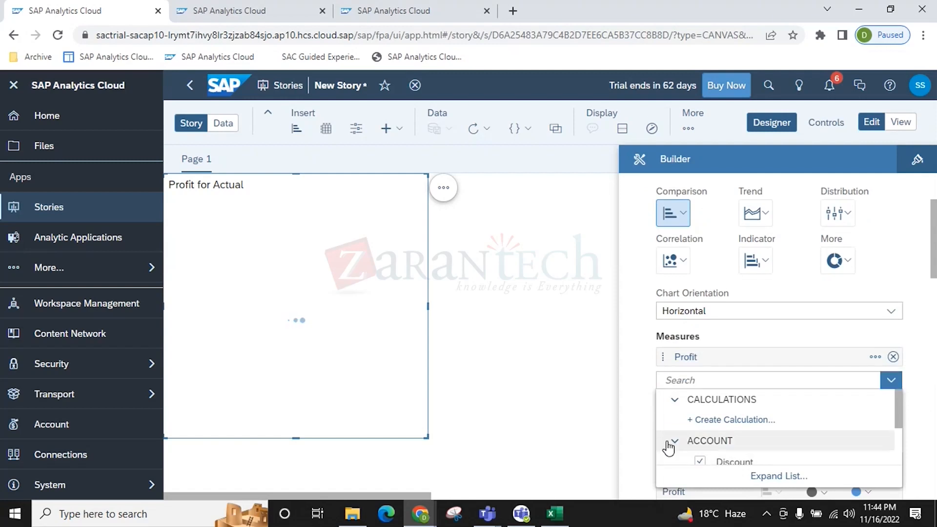
left_click(645, 424)
Break the bars down by Category and sort them by Profit, highest to lowest
scroll(761, 418, "down", 3)
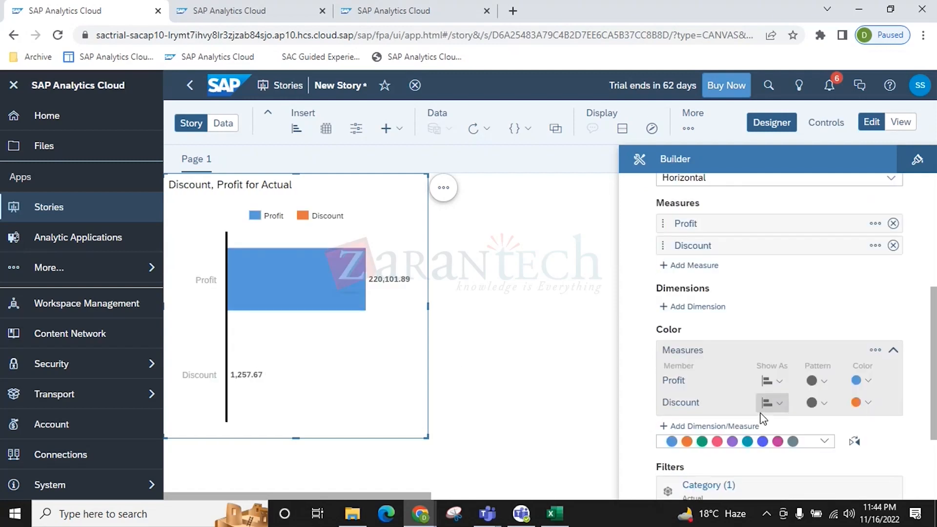
left_click(703, 304)
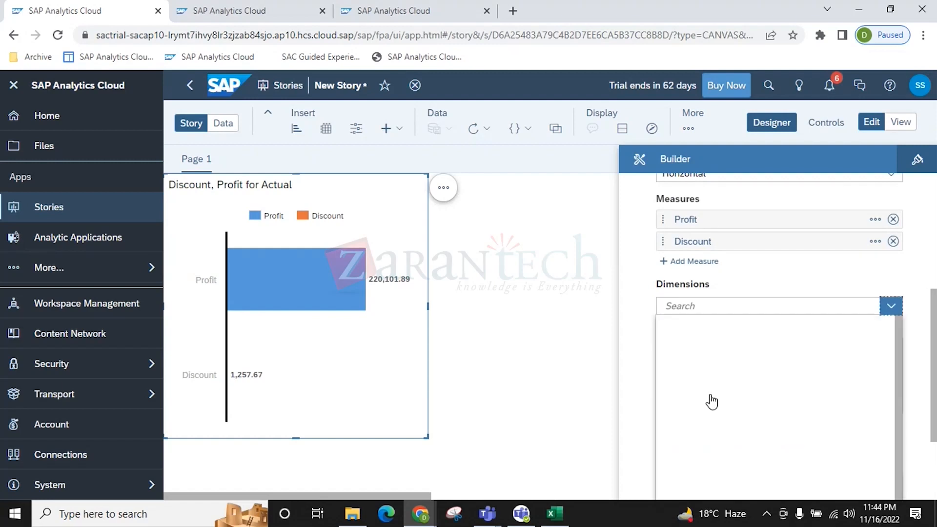
left_click(700, 408)
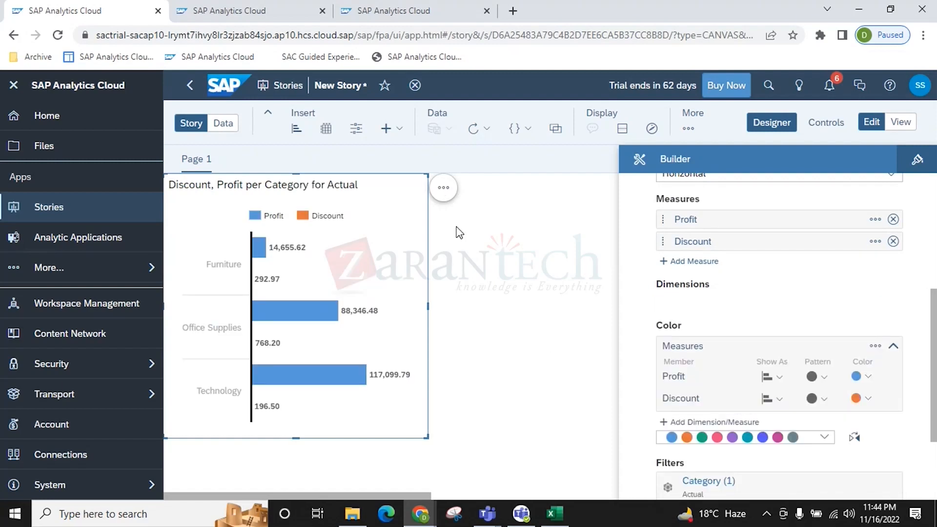
left_click(445, 191)
mouse_move(526, 164)
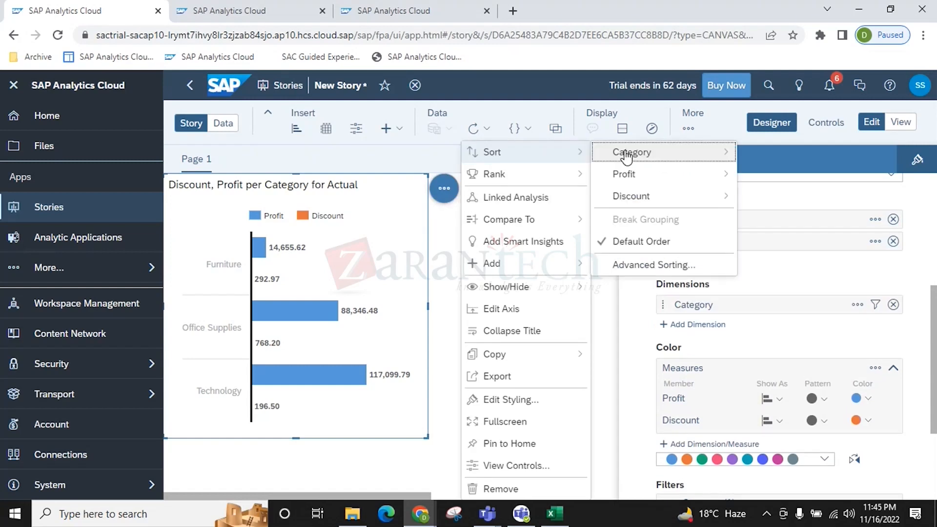
mouse_move(629, 174)
left_click(795, 198)
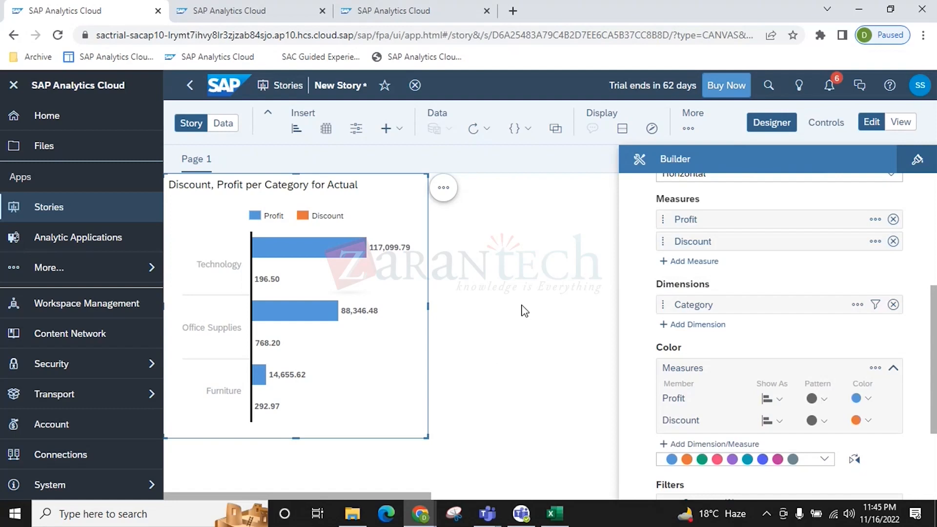
Replace Discount with Sales, re-sort by Profit lowest to highest, and hide the builder panel
left_click(893, 241)
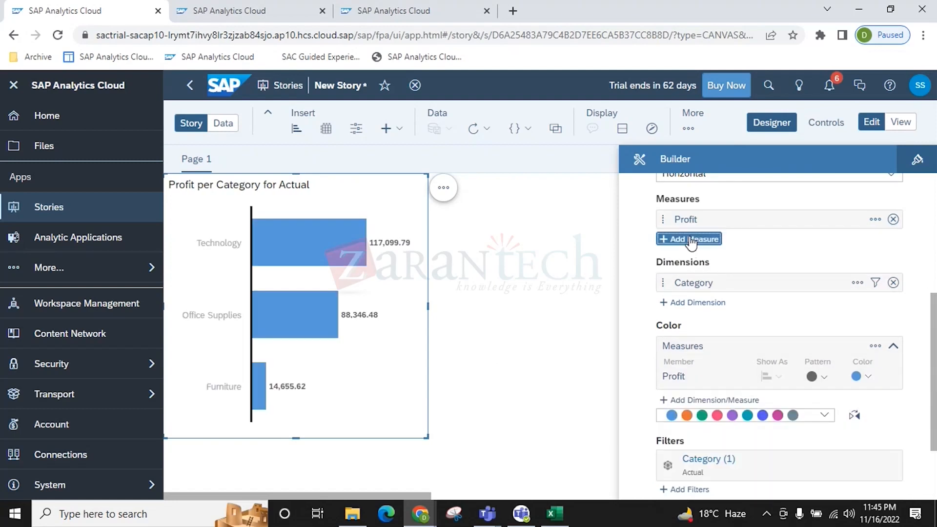
left_click(690, 239)
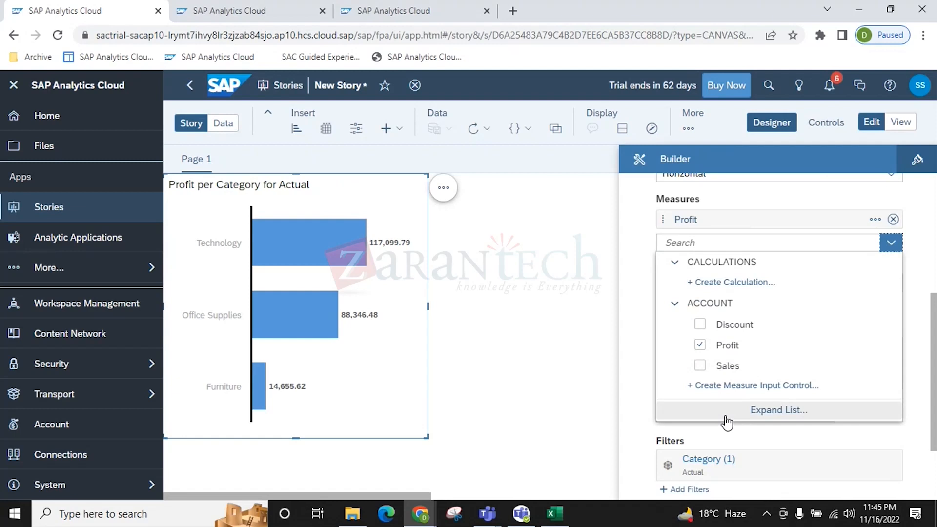
left_click(700, 365)
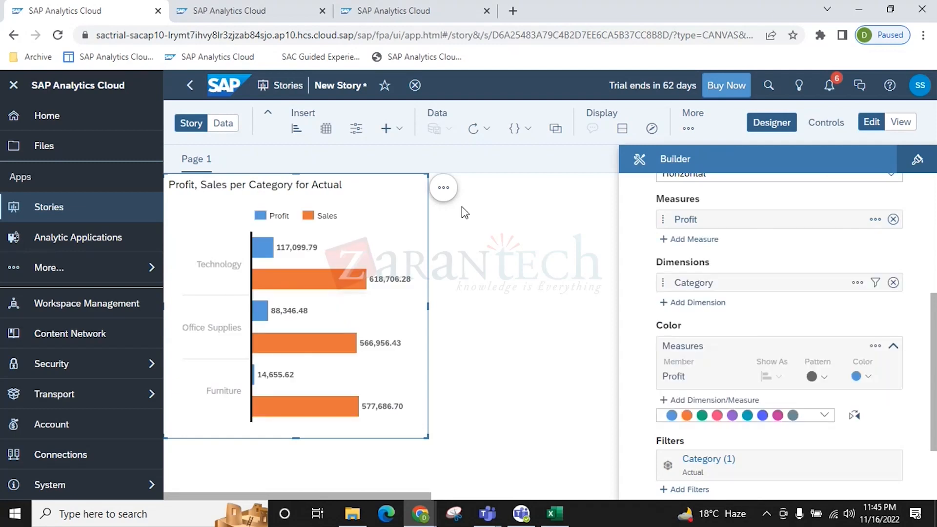
left_click(443, 188)
mouse_move(513, 157)
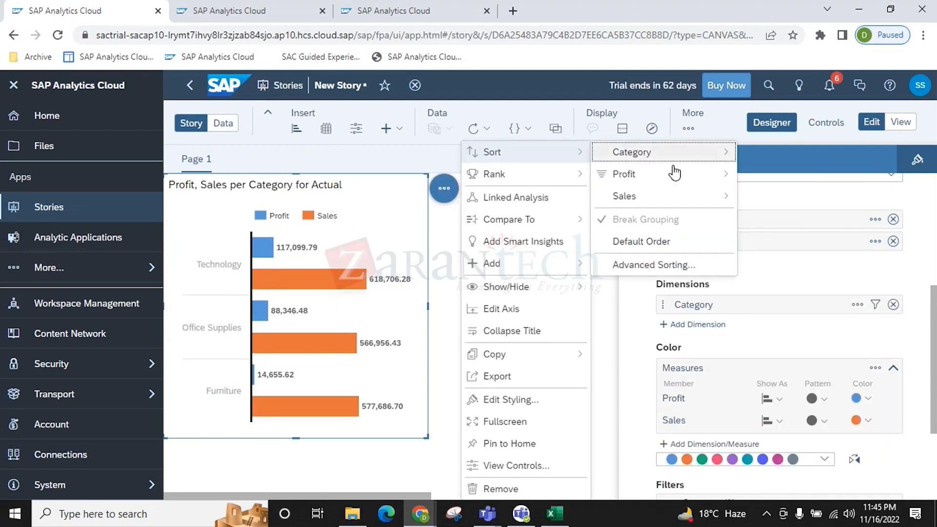
mouse_move(710, 176)
left_click(786, 176)
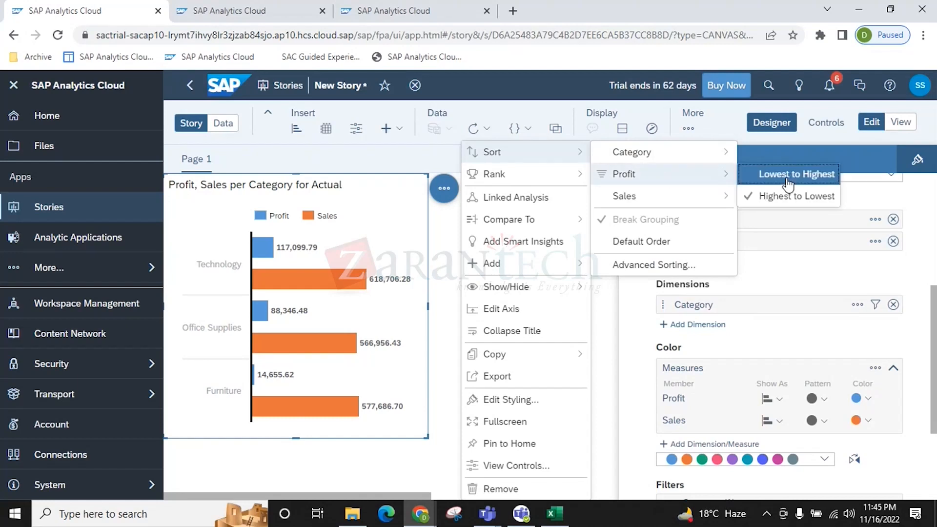
left_click(526, 270)
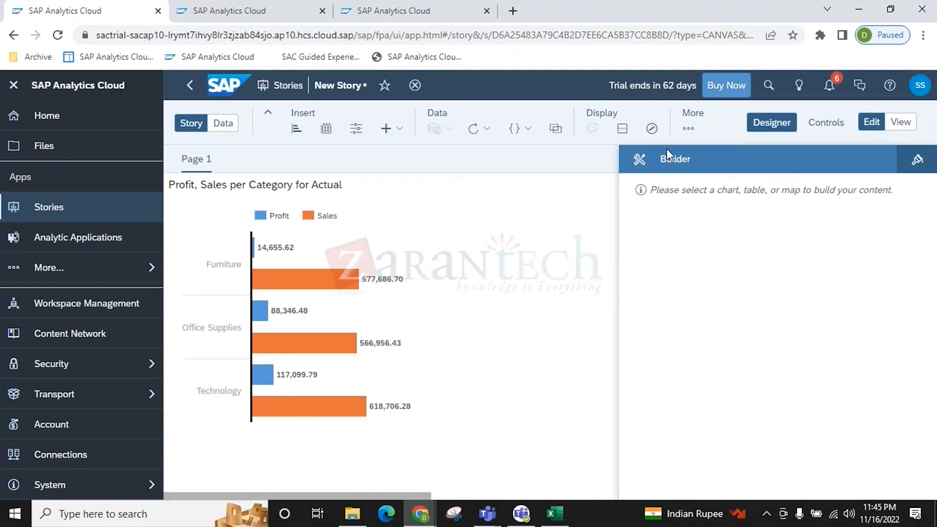
left_click(771, 123)
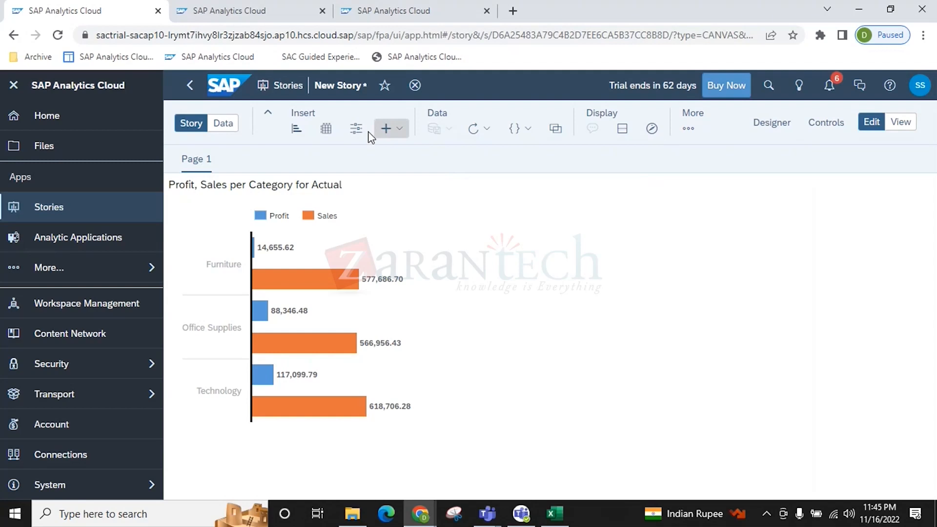
Insert a pie chart that uses Sales as its measure
left_click(296, 128)
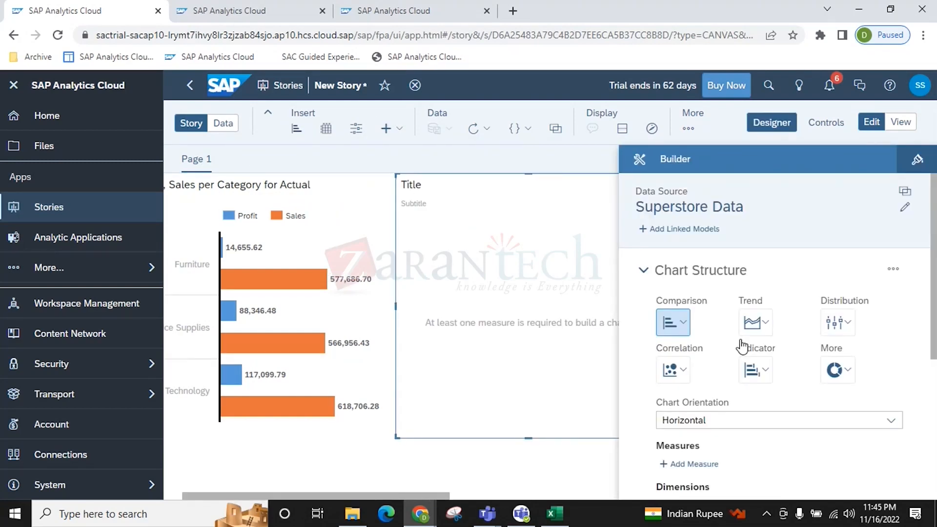
left_click(837, 369)
left_click(844, 442)
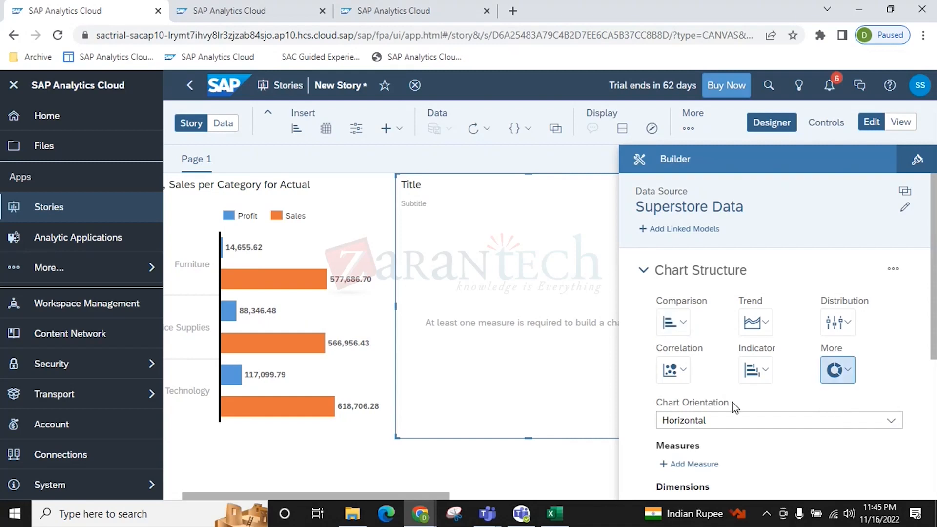
left_click(690, 440)
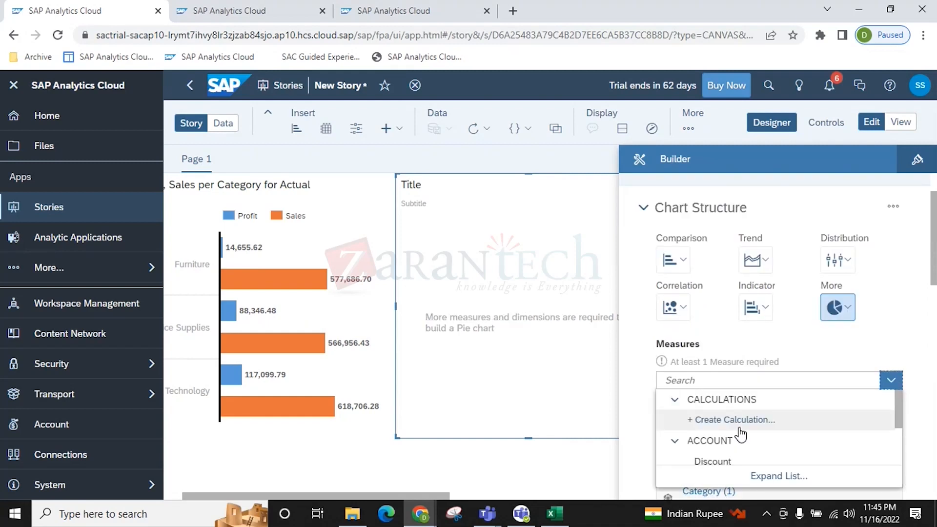
scroll(722, 449, "down", 2)
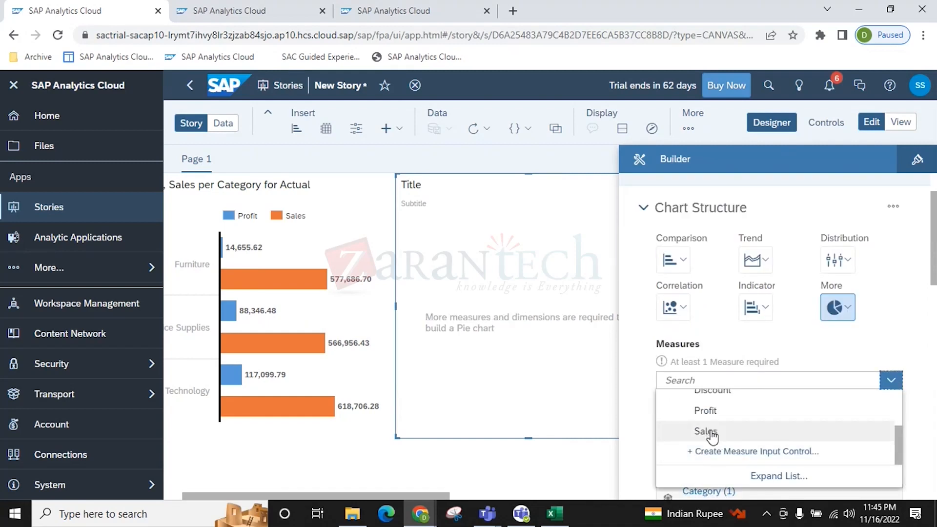
left_click(711, 432)
Colour the pie slices by Ship Mode, then insert a table onto the page
scroll(729, 424, "down", 2)
scroll(729, 421, "down", 1)
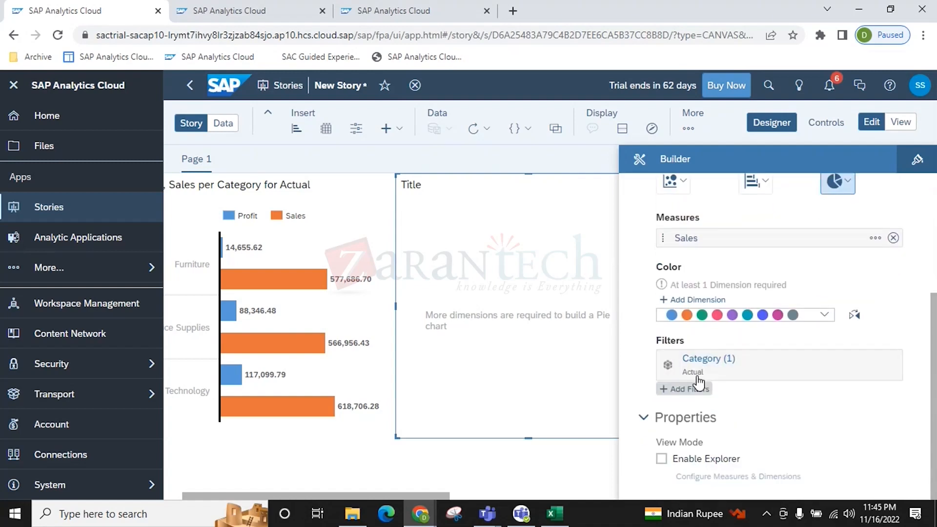
left_click(693, 300)
scroll(740, 403, "down", 10)
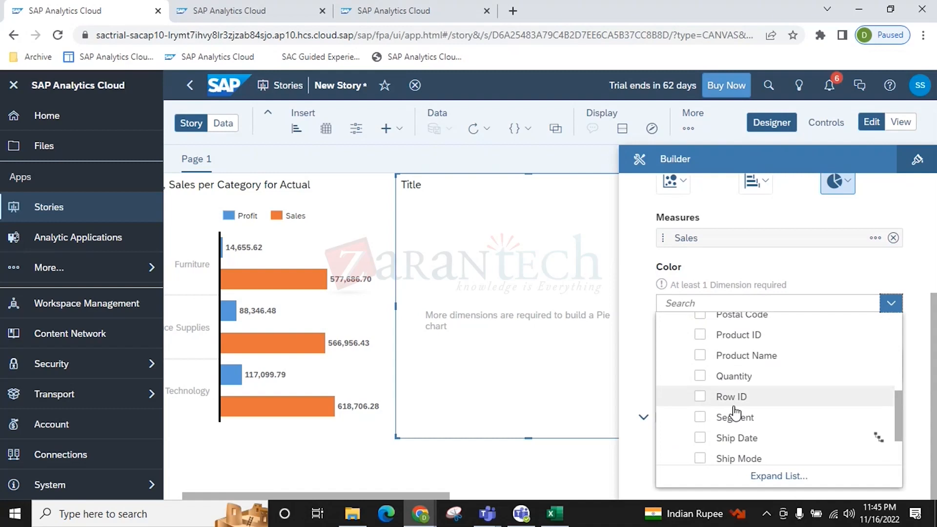
scroll(715, 429, "up", 3)
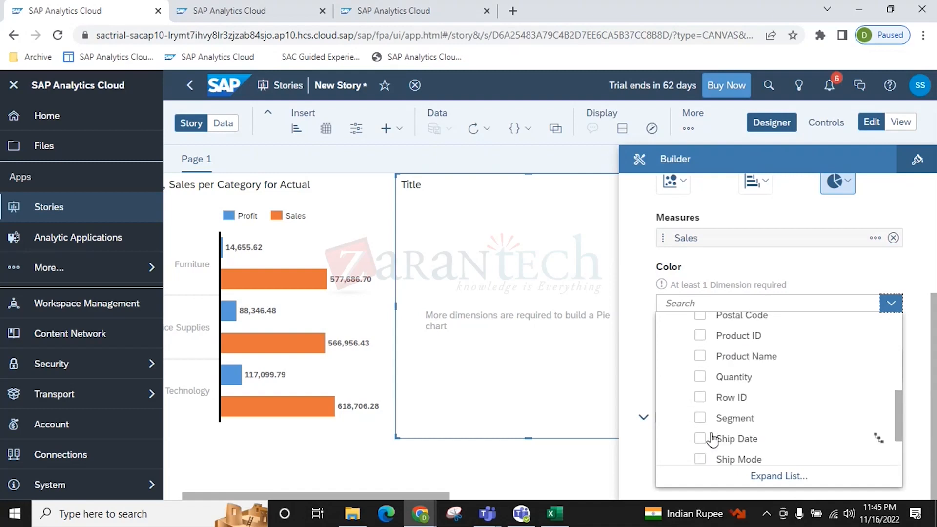
scroll(709, 429, "up", 3)
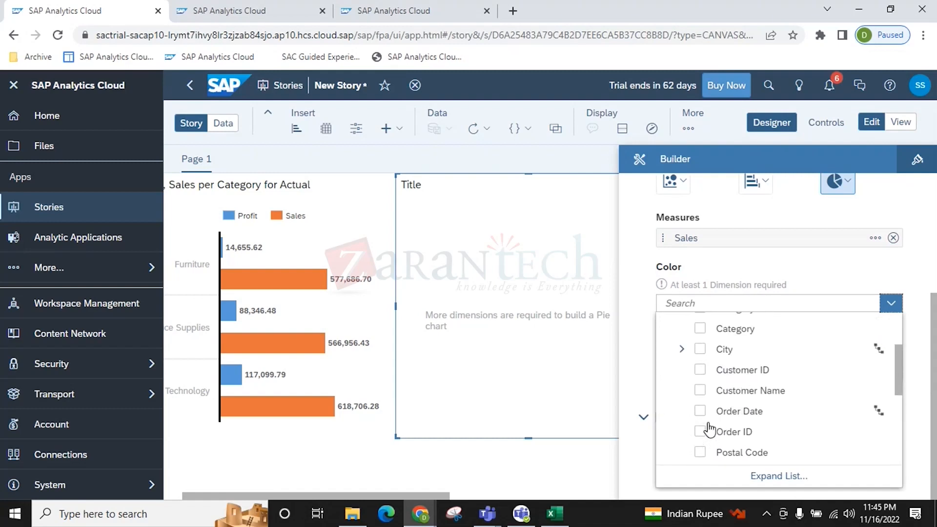
scroll(755, 422, "up", 3)
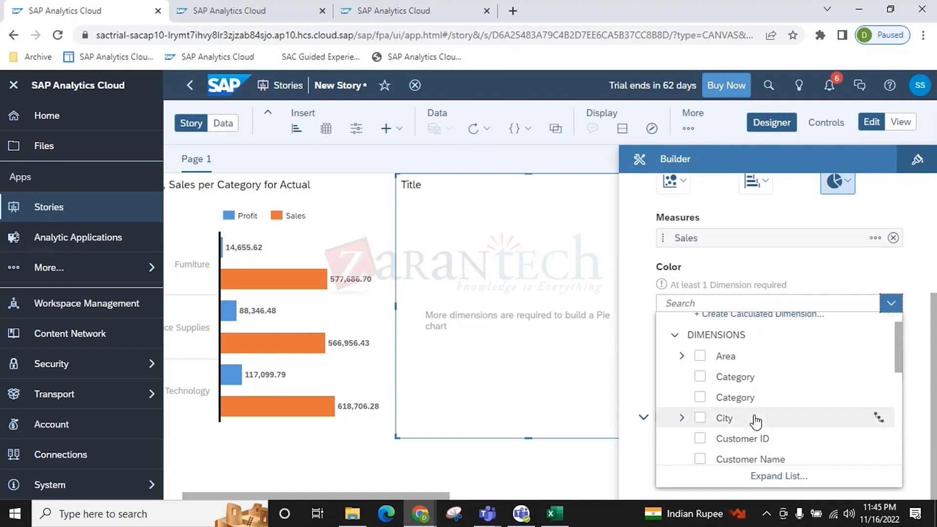
scroll(755, 423, "down", 6)
scroll(754, 423, "down", 3)
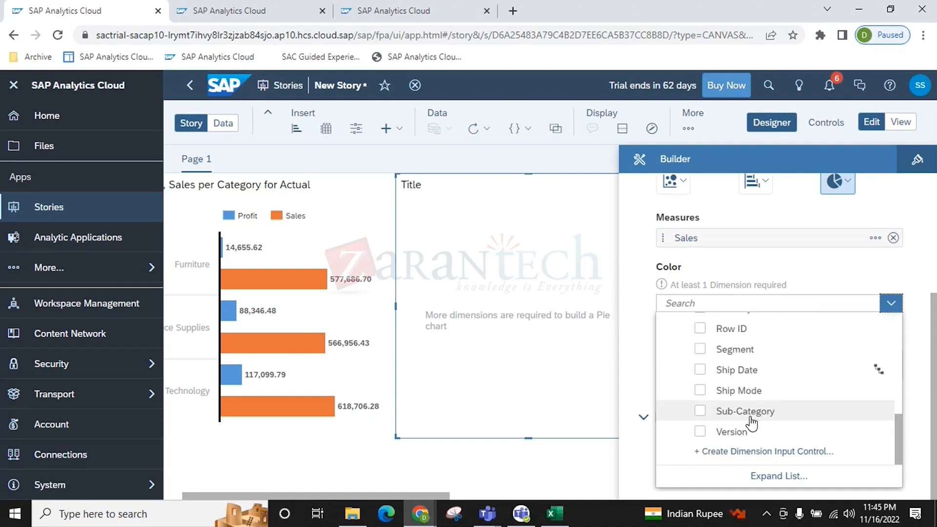
left_click(701, 390)
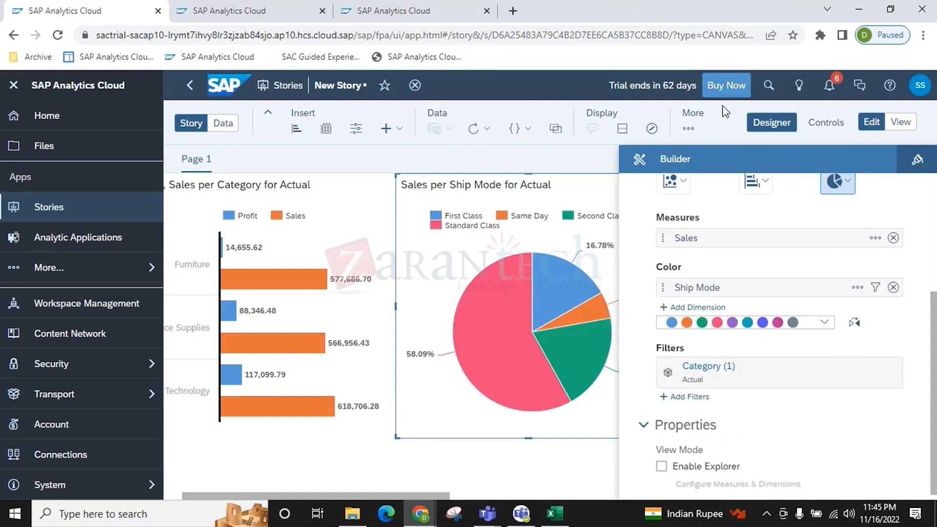
left_click(772, 122)
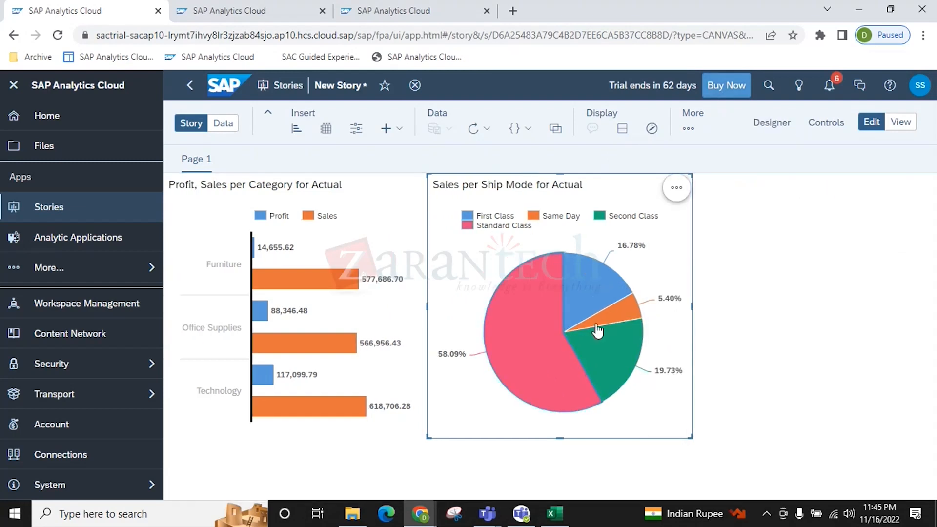
left_click(325, 129)
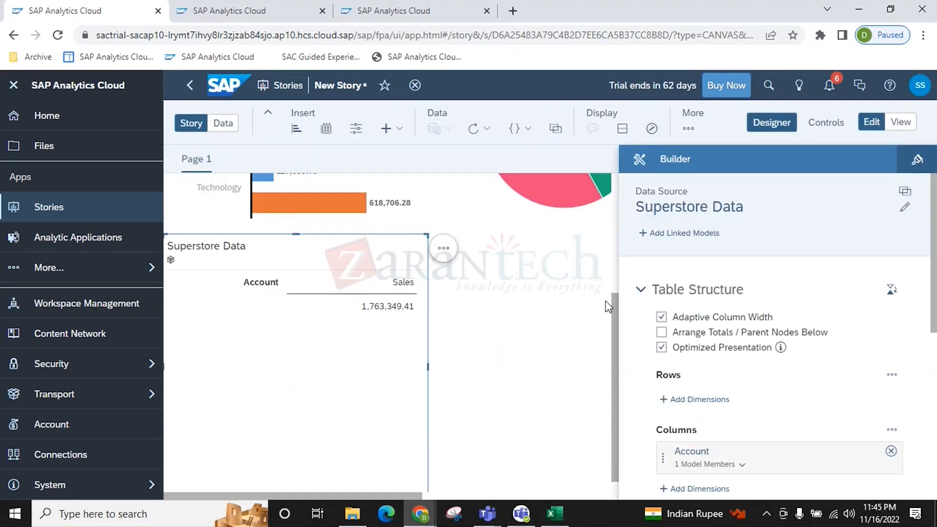
Add the Category dimension listing Furniture, Office Supplies and Technology to the table rows
scroll(702, 342, "down", 3)
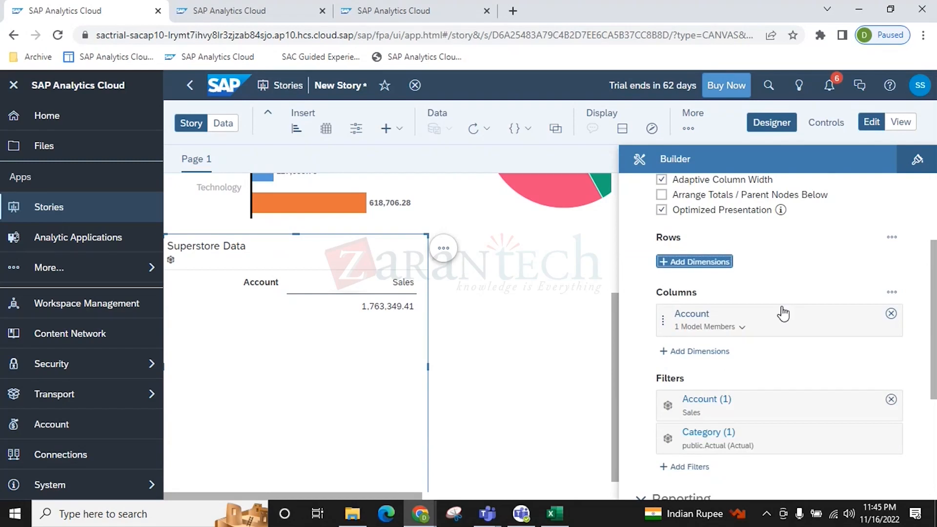
left_click(695, 261)
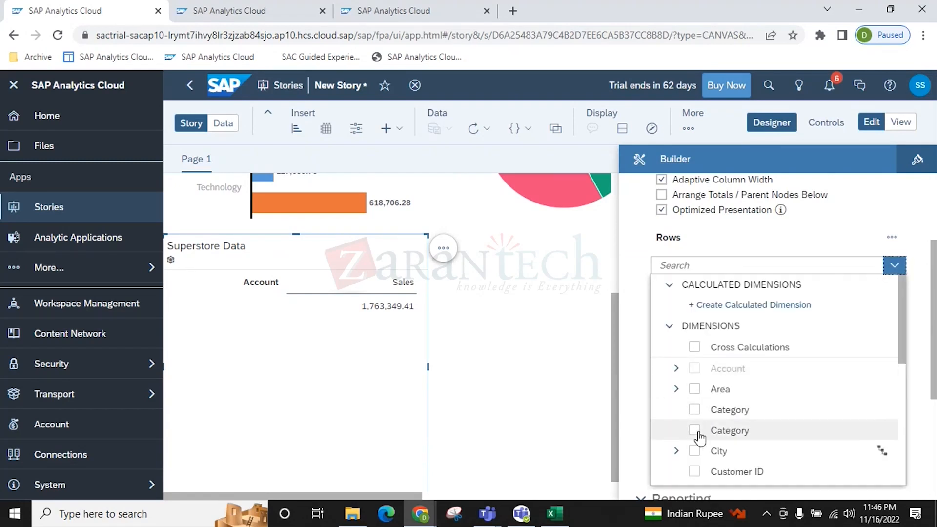
left_click(695, 430)
scroll(732, 430, "down", 3)
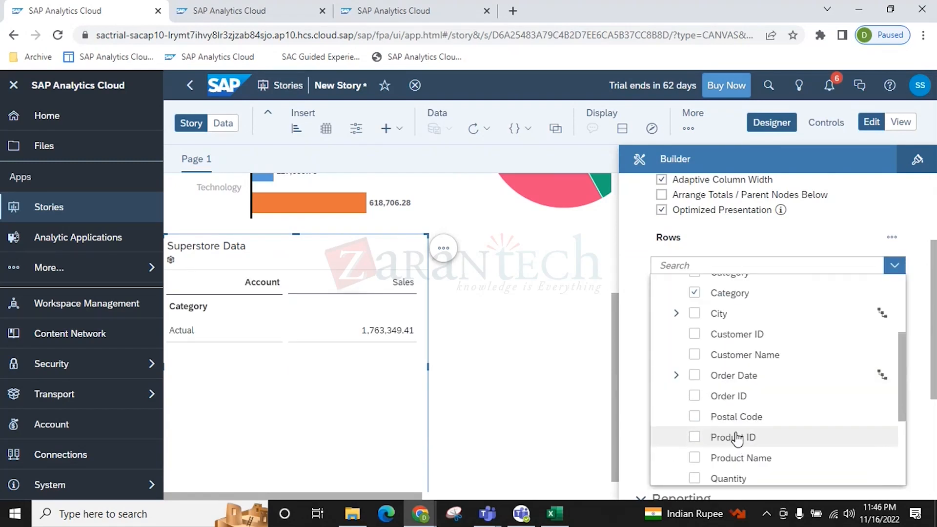
scroll(745, 419, "up", 3)
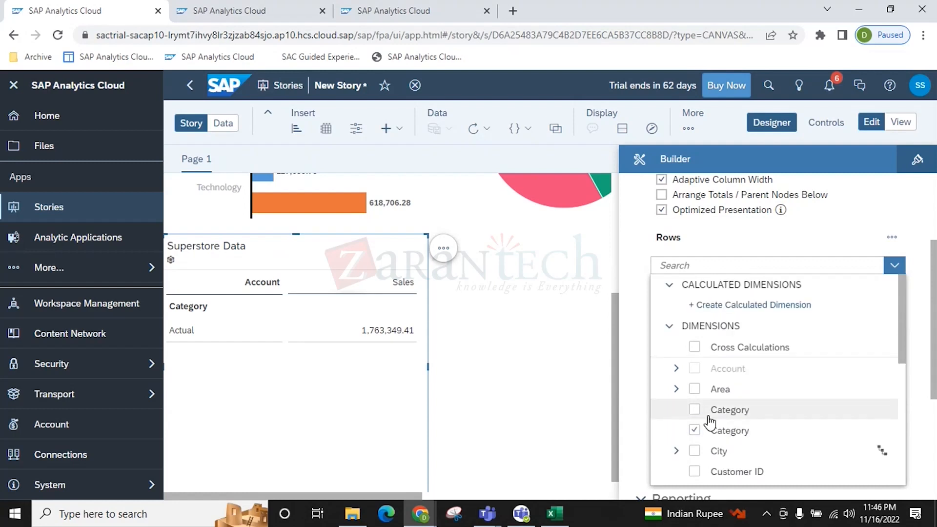
scroll(722, 420, "down", 1)
scroll(723, 421, "down", 2)
scroll(728, 419, "down", 2)
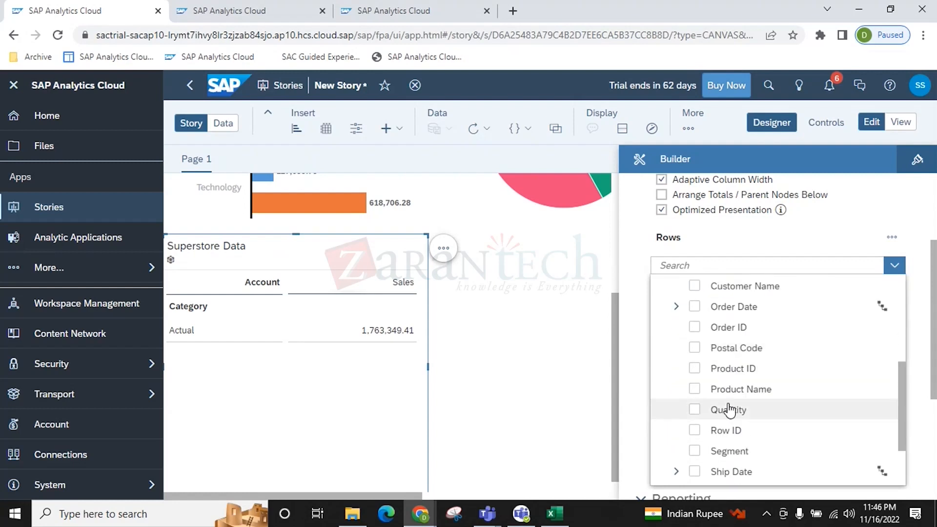
scroll(718, 376, "up", 4)
left_click(698, 370)
left_click(730, 341)
Add Product Name, Sub-Category and Ship Mode as further row dimensions
scroll(717, 373, "down", 4)
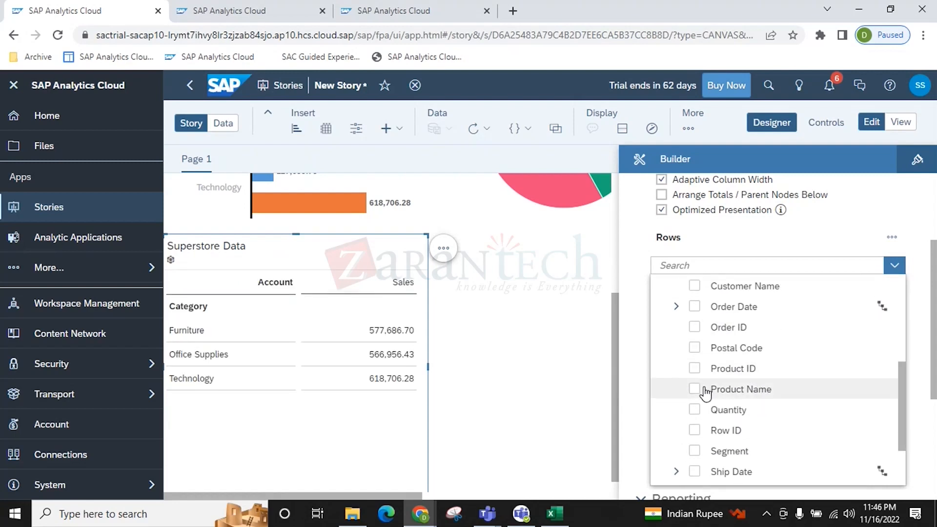
left_click(704, 389)
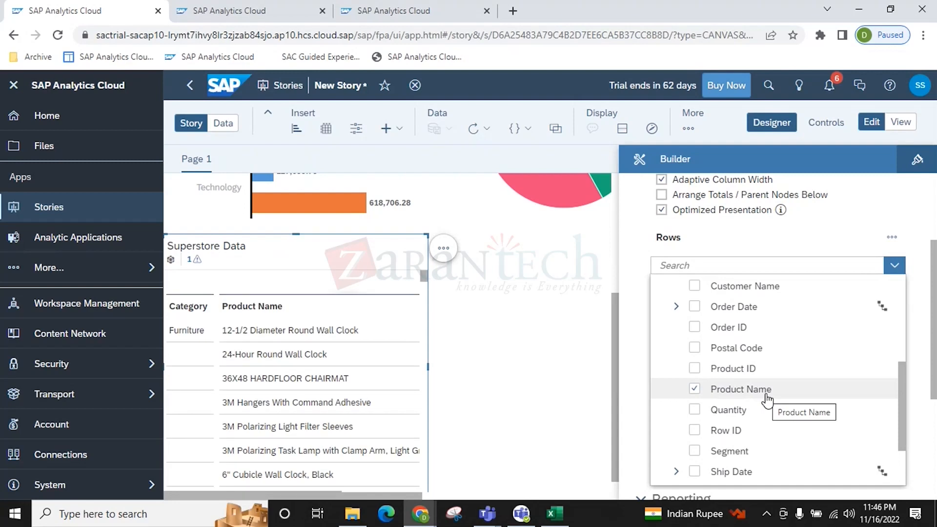
scroll(767, 400, "down", 3)
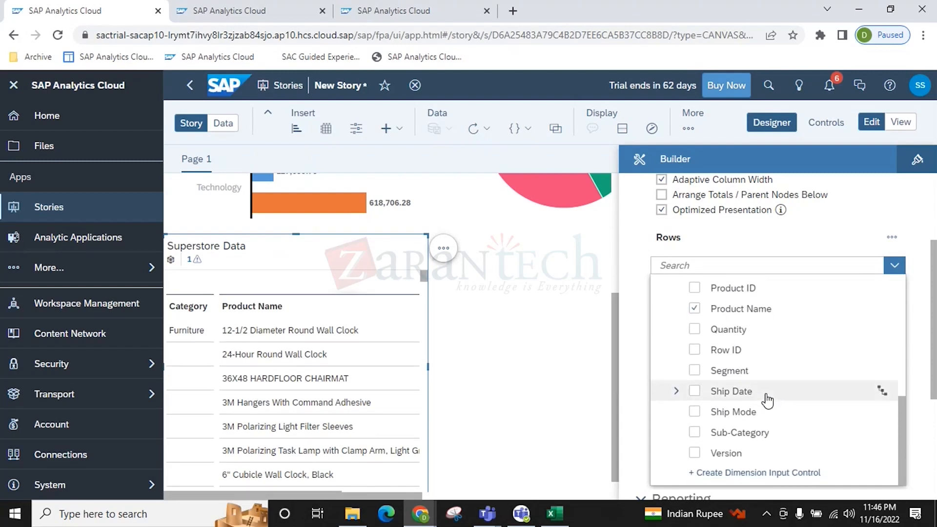
left_click(694, 432)
left_click(695, 412)
scroll(753, 378, "up", 3)
scroll(753, 379, "up", 4)
left_click(623, 355)
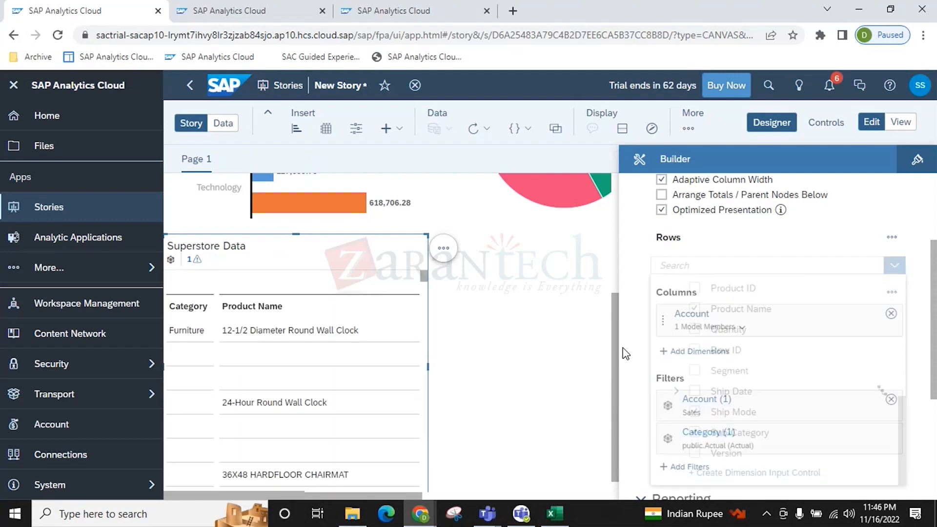
scroll(735, 359, "down", 3)
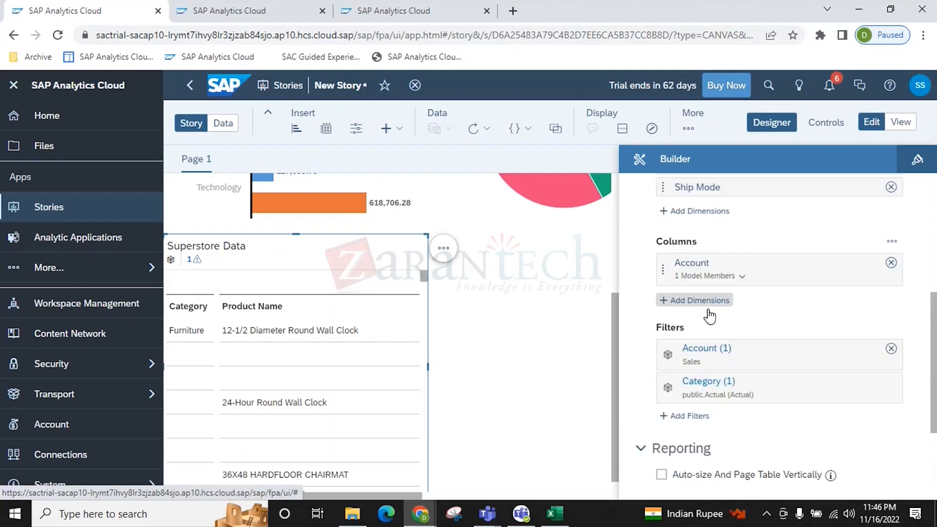
scroll(717, 342, "up", 5)
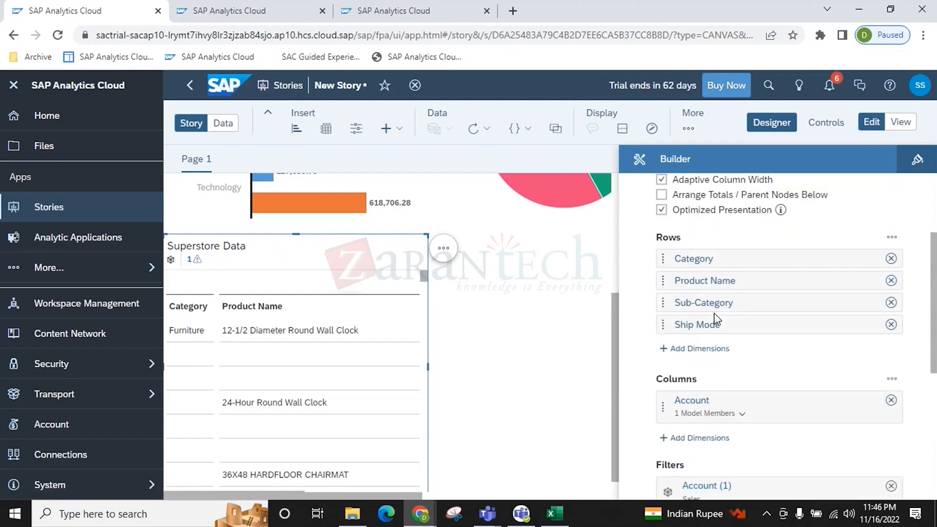
scroll(712, 317, "up", 2)
scroll(718, 341, "down", 7)
Filter Account to show Profit alongside Sales, then hide the builder panel
left_click(721, 352)
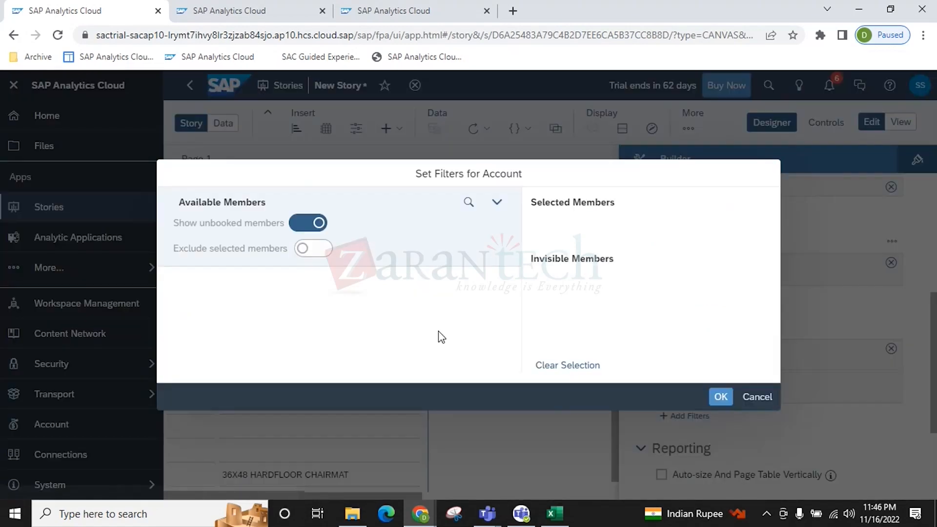
left_click(179, 360)
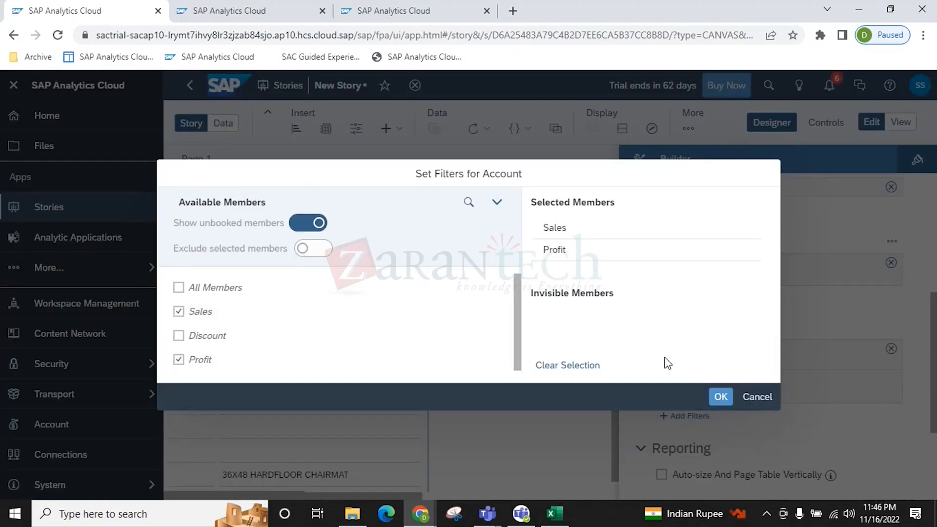
left_click(721, 397)
left_click(776, 124)
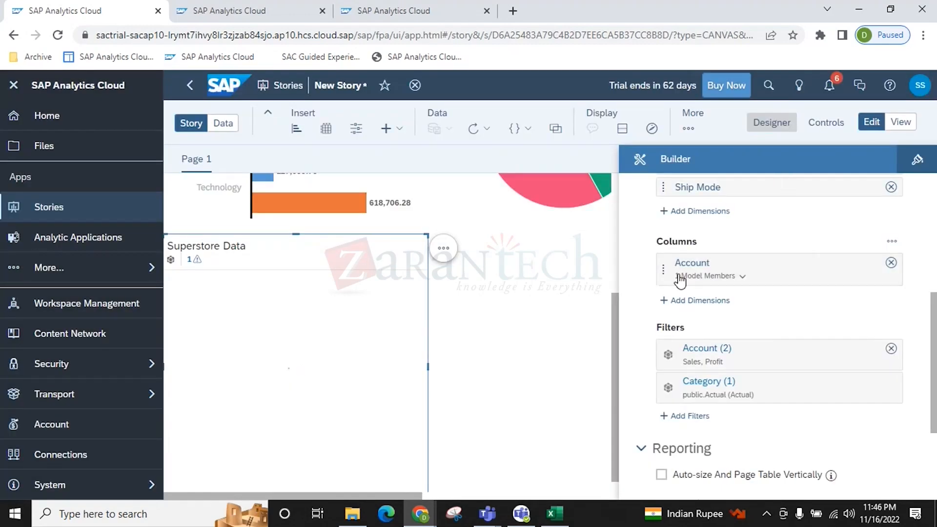
scroll(613, 335, "down", 2)
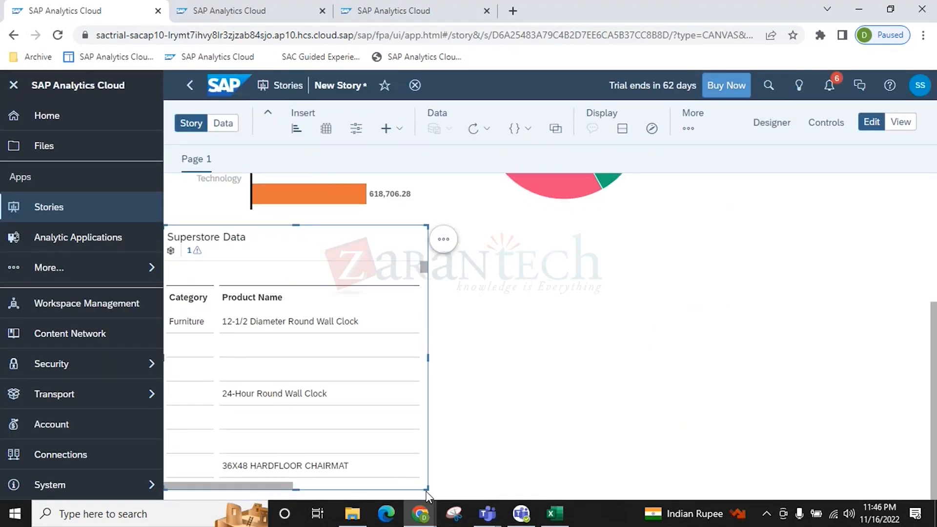
Stretch the table to nearly full canvas width and place the pie chart over its top rows
left_click_drag(427, 488, 904, 488)
scroll(536, 383, "up", 5)
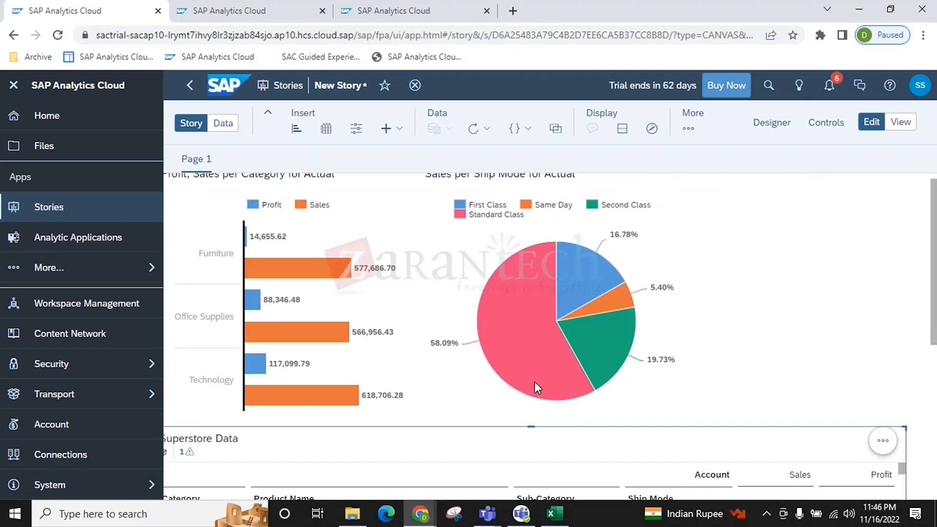
left_click(572, 182)
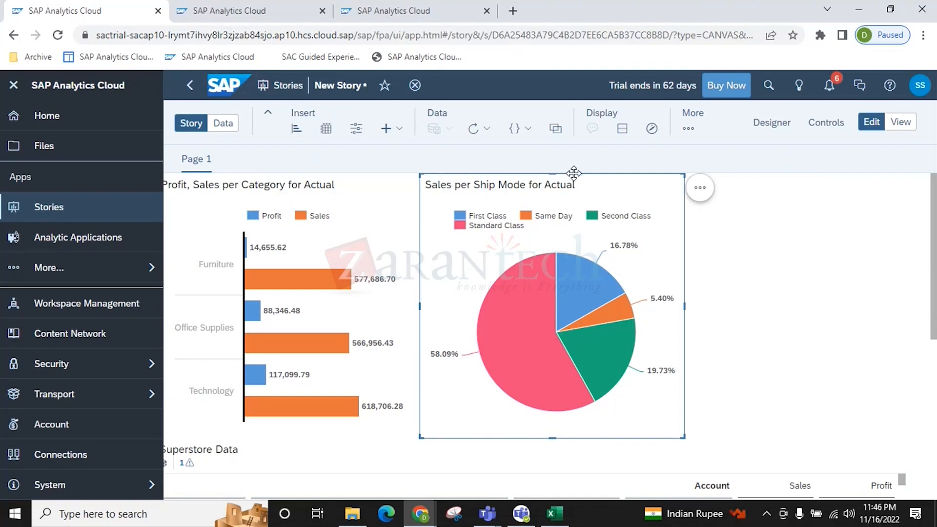
left_click_drag(509, 358, 473, 207)
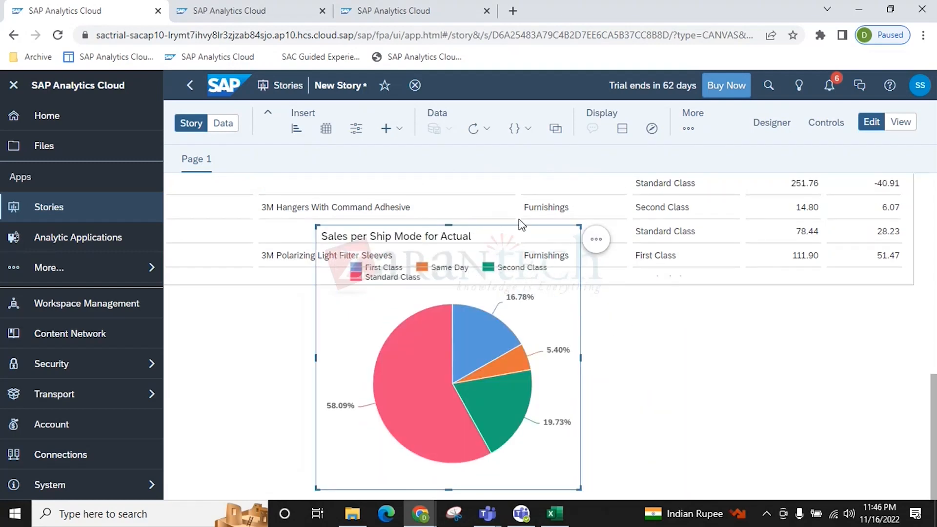
left_click_drag(522, 224, 511, 319)
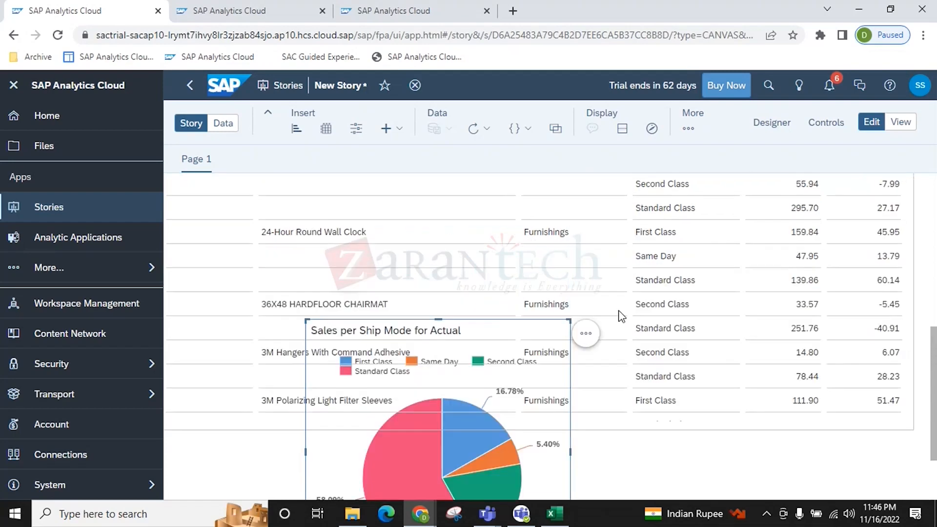
scroll(502, 394, "up", 4)
scroll(496, 376, "down", 3)
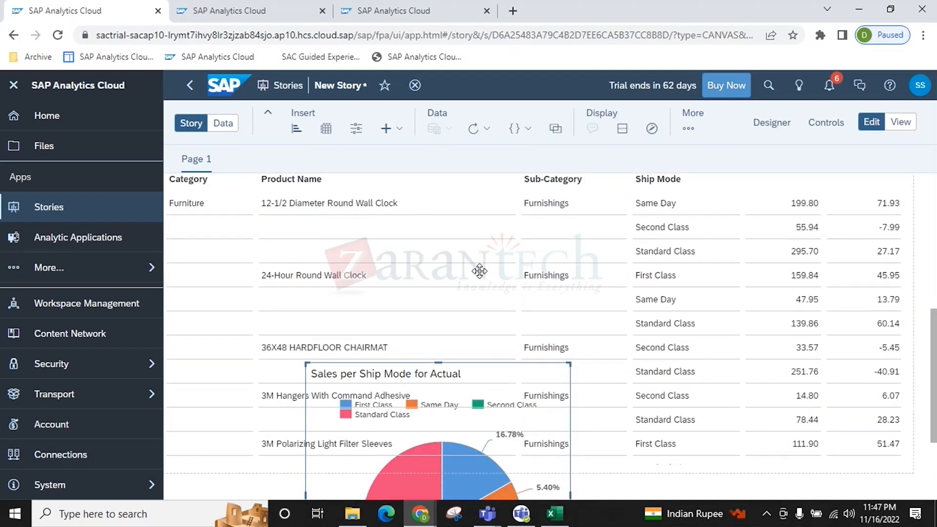
left_click_drag(479, 270, 421, 203)
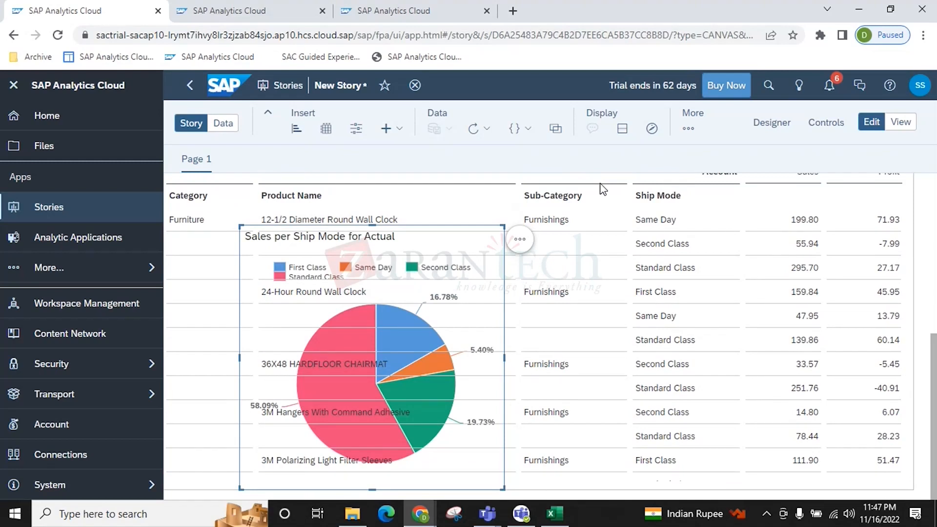
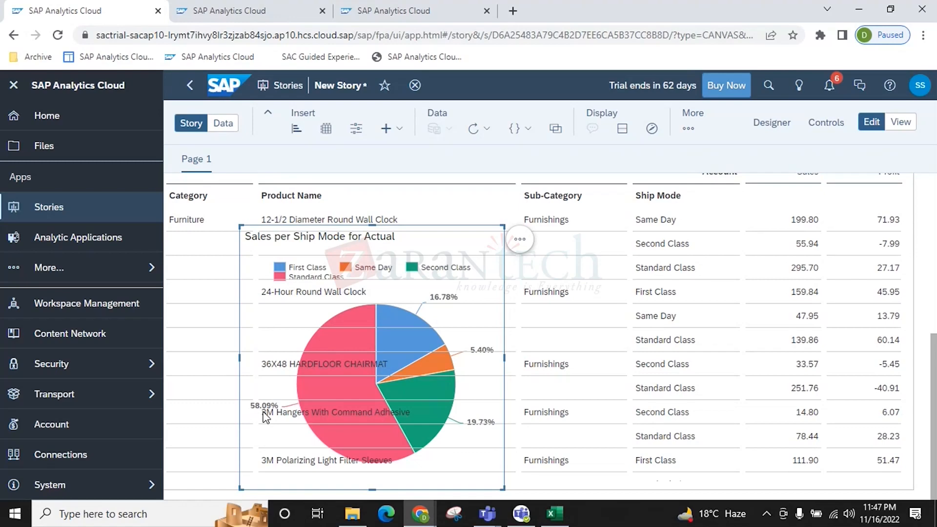
Check the available resolutions in Windows Display settings, keep 1366 × 768, and close Settings
key("super+d")
right_click(437, 370)
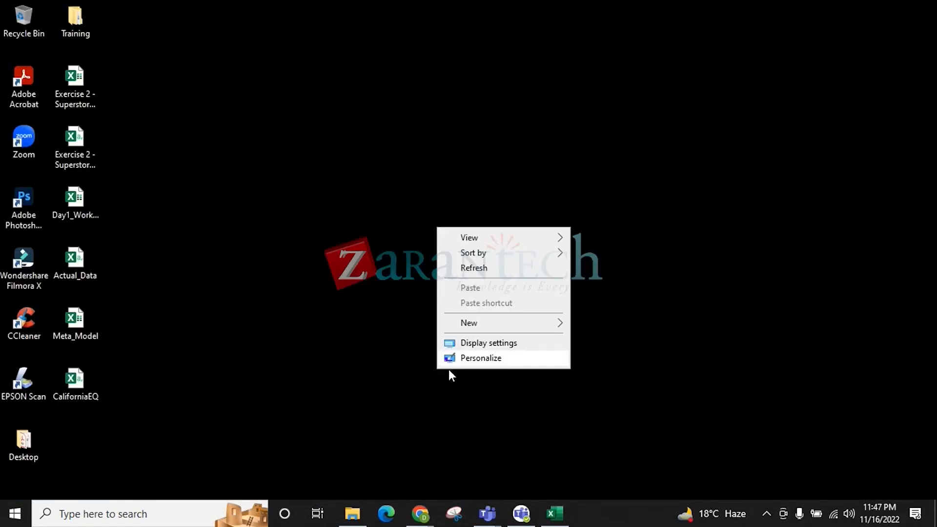
left_click(490, 345)
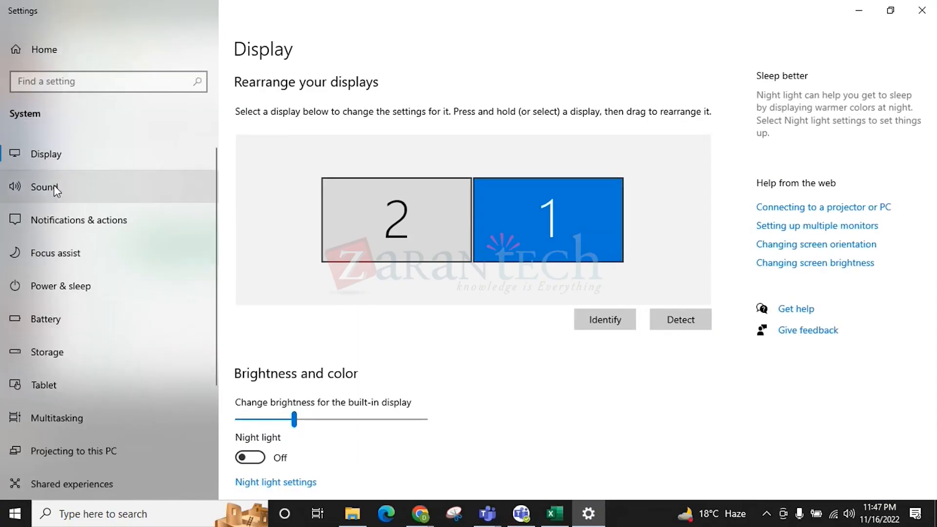
scroll(359, 362, "down", 5)
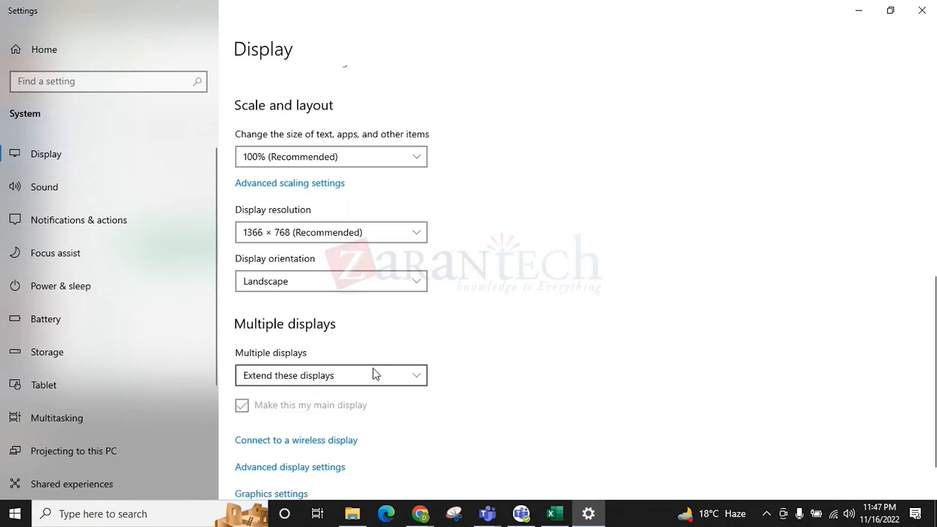
left_click(339, 237)
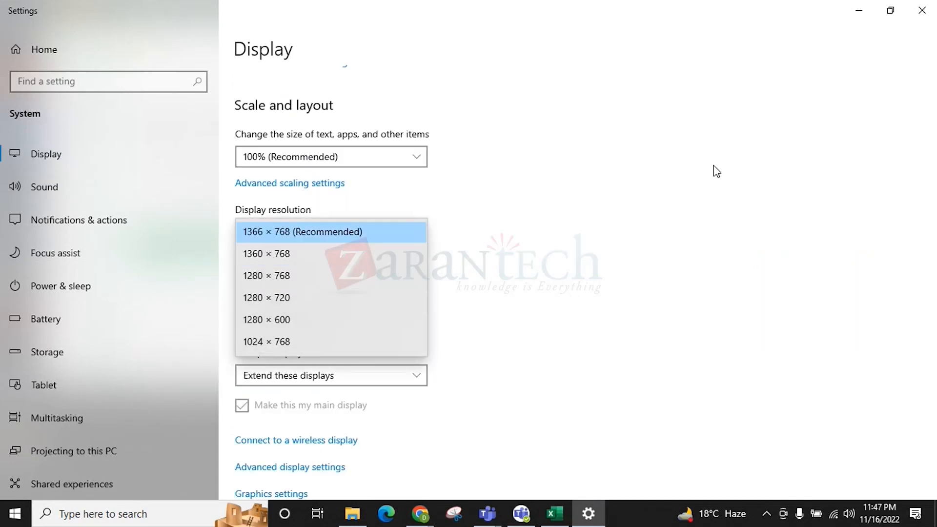
left_click(922, 10)
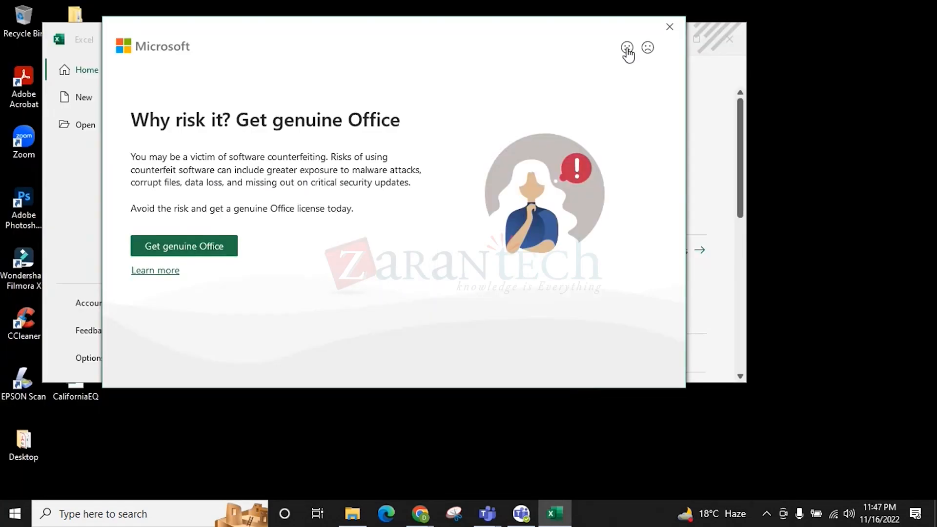
Dismiss the genuine Office notice and start a blank Excel workbook, Book1
left_click(669, 27)
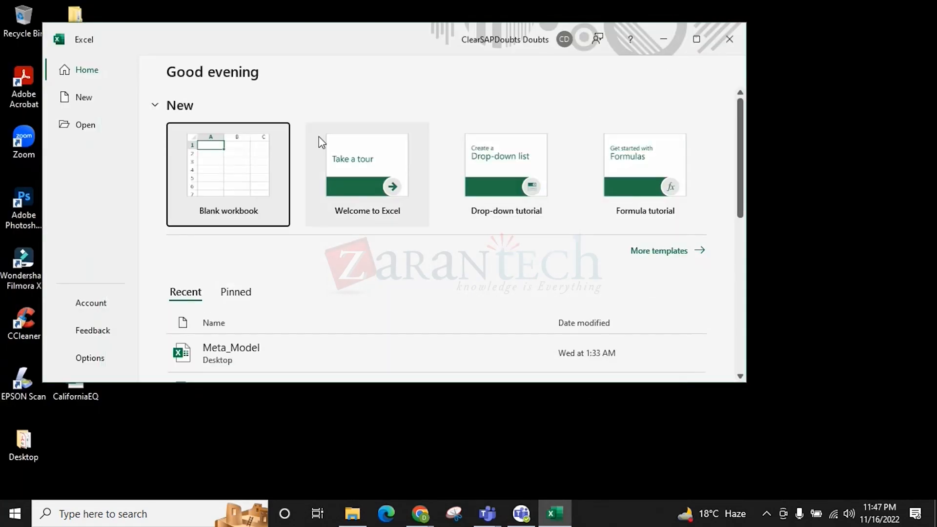
left_click(276, 153)
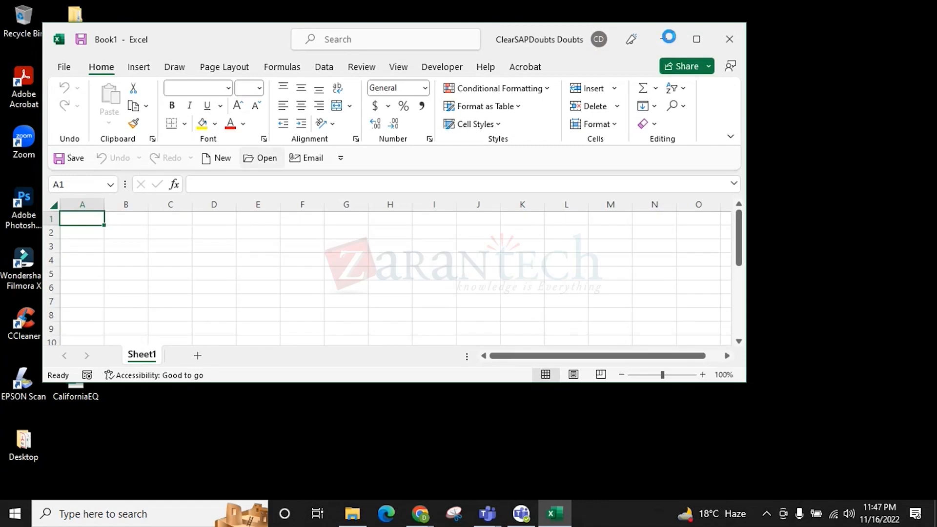
key("ctrl+o")
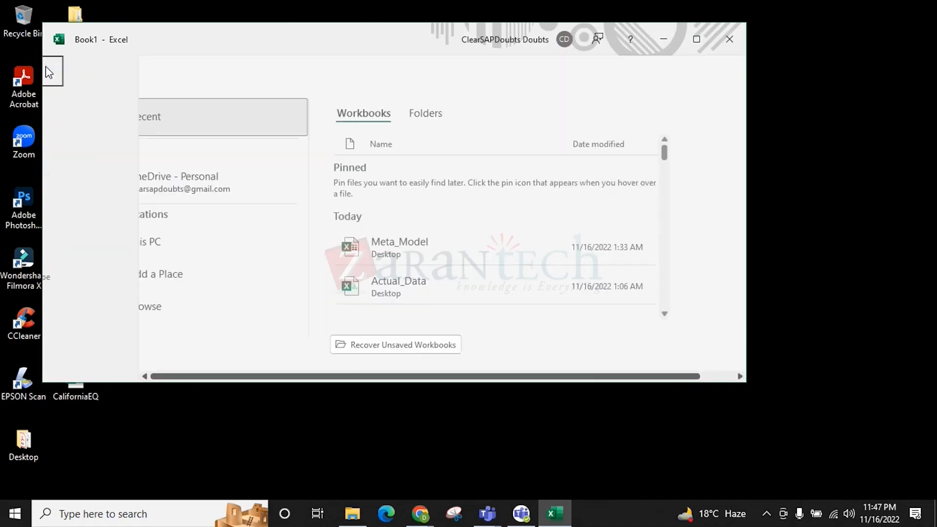
left_click(51, 71)
Minimize Excel and return to the SAP Analytics Cloud story in Chrome
left_click(663, 39)
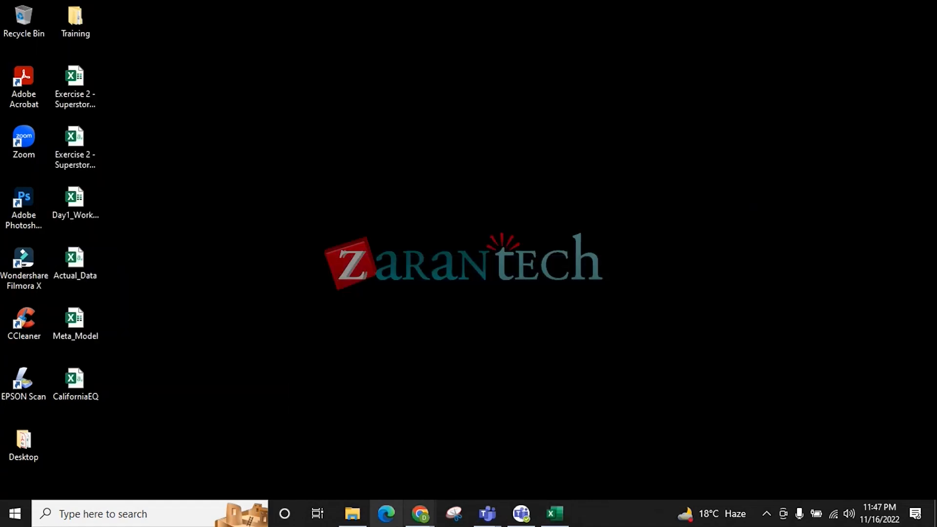
mouse_move(420, 513)
left_click(510, 441)
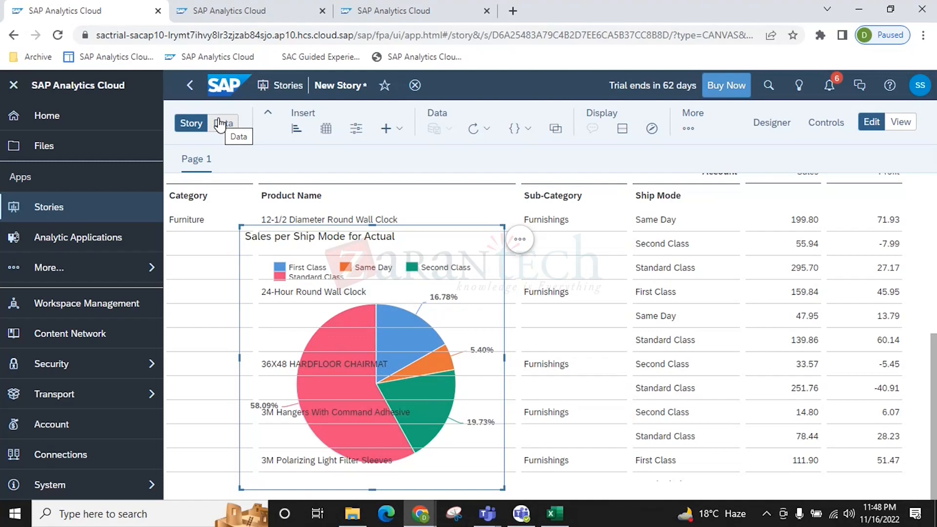
Discard the unsaved story, cancel a new responsive story, and open New Story from Recent Files
left_click(58, 130)
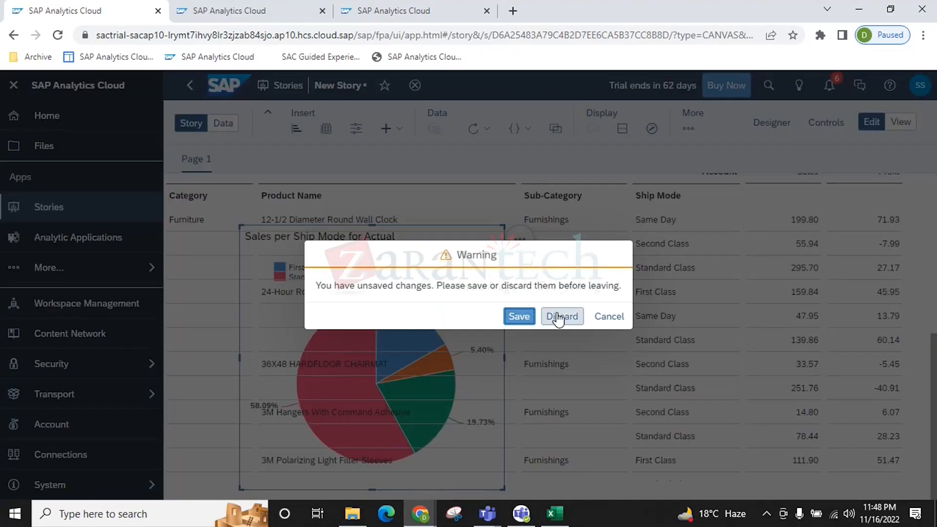
left_click(578, 319)
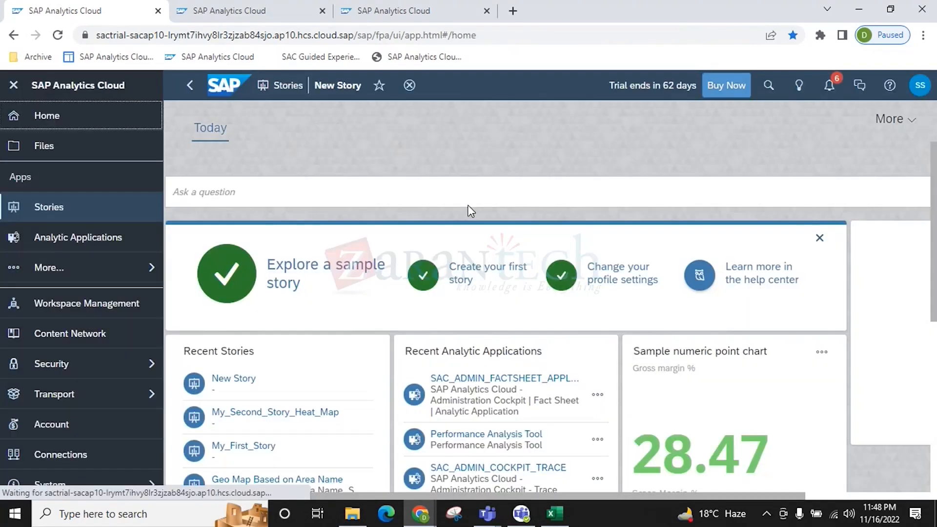
left_click(63, 214)
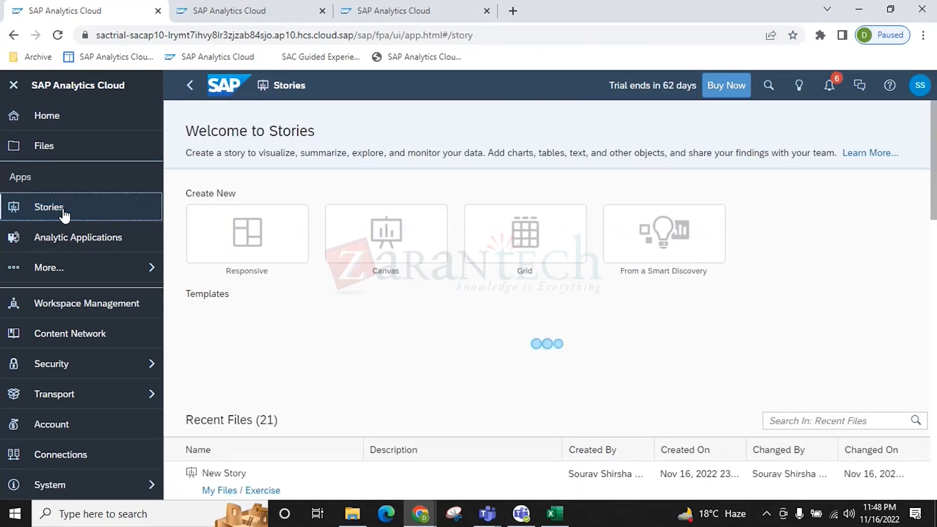
left_click(288, 245)
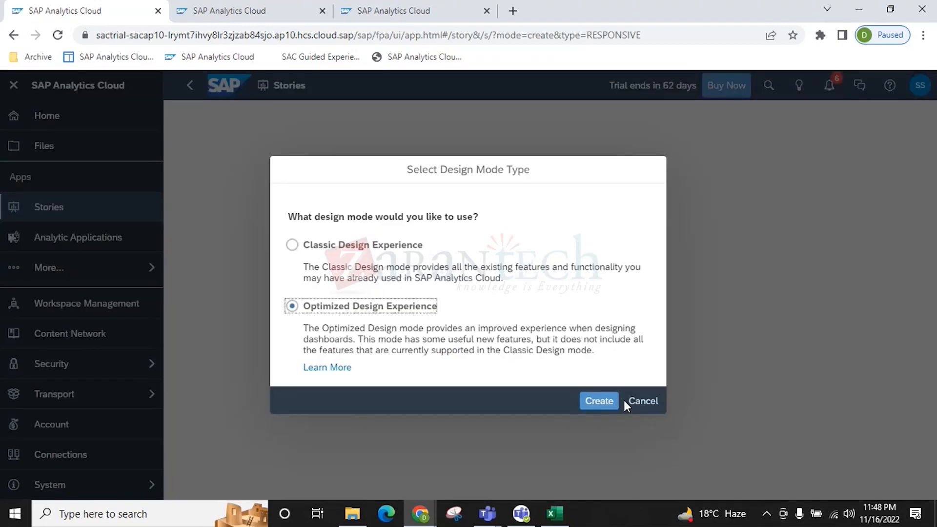
left_click(659, 403)
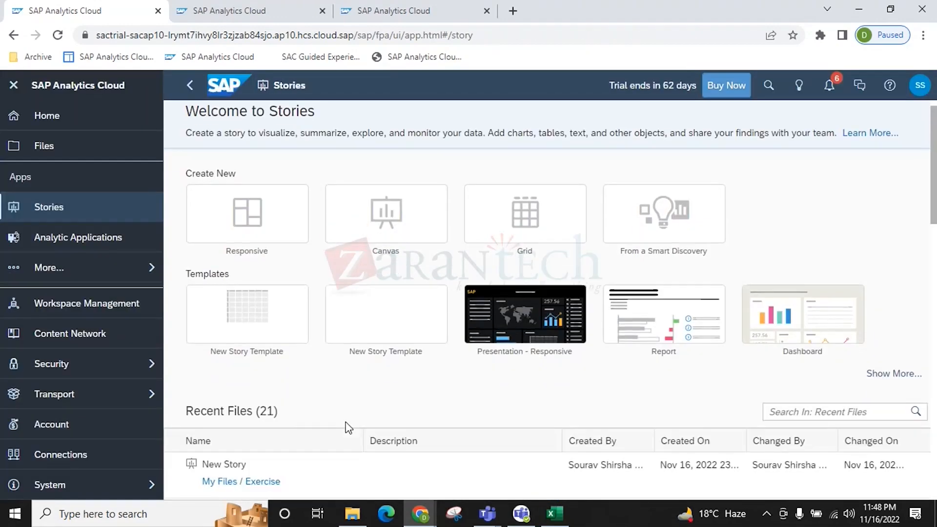
left_click(339, 366)
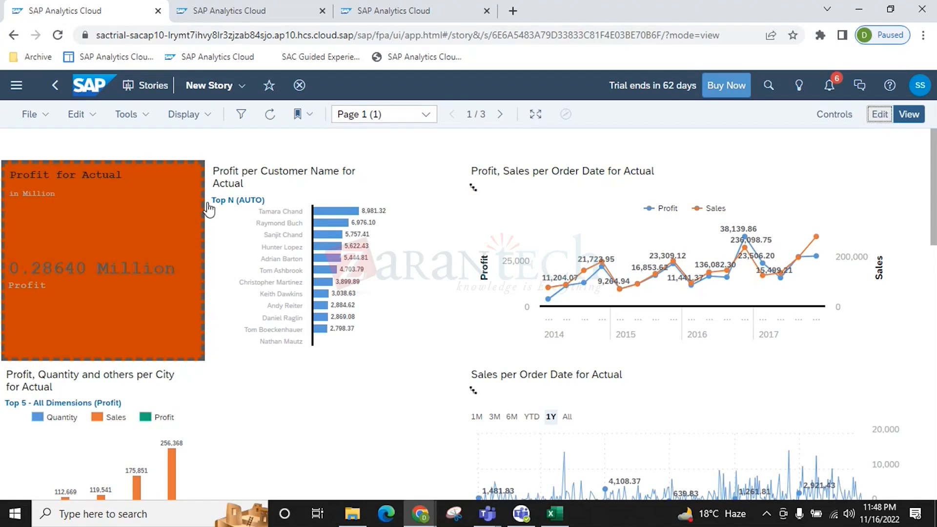
Decline optimized view mode, switch between Data and Story views, and put New Story in edit mode
scroll(605, 420, "down", 2)
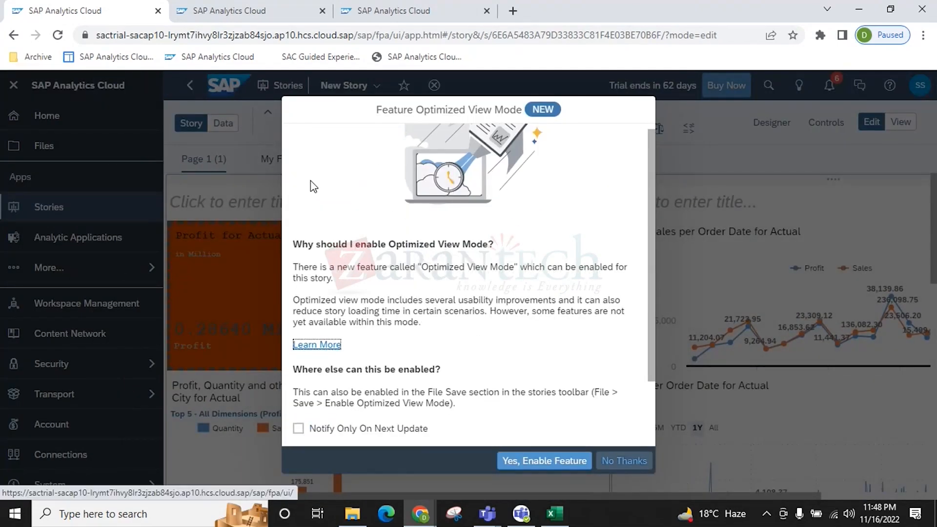
left_click(625, 361)
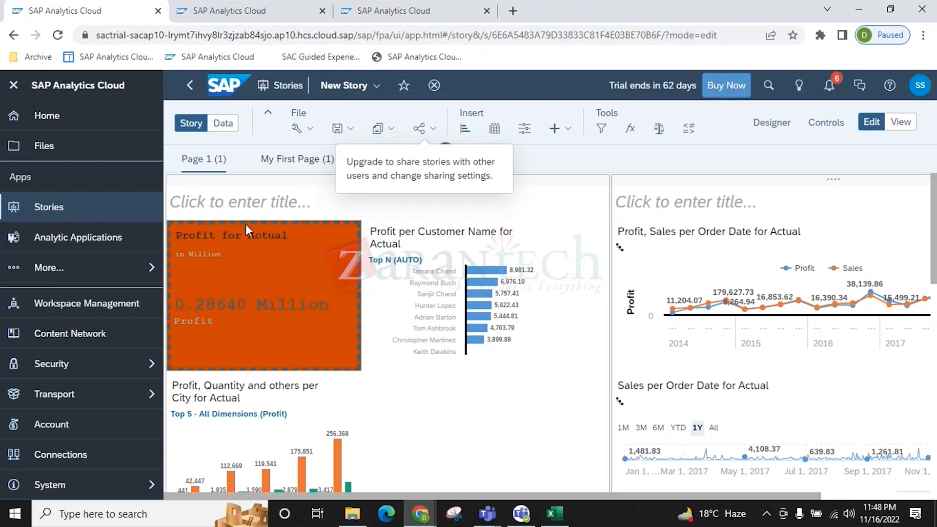
left_click(222, 123)
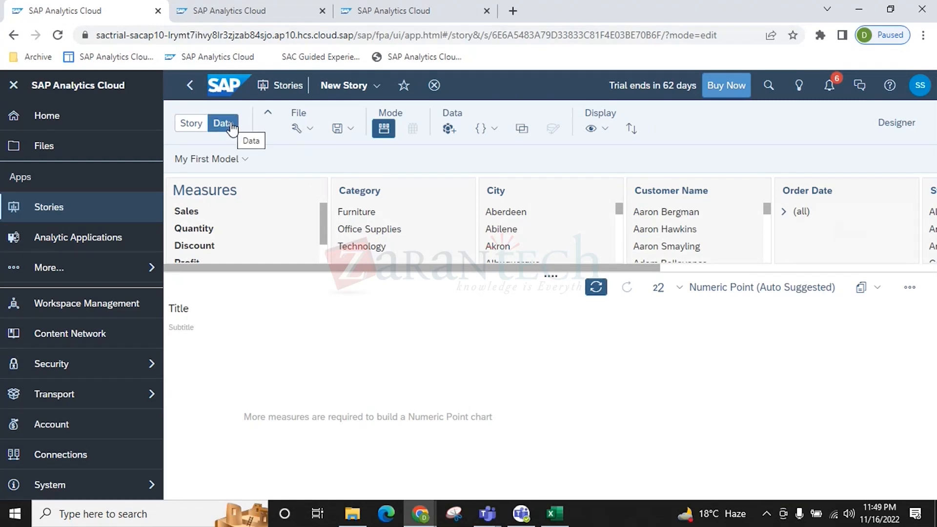
left_click(191, 123)
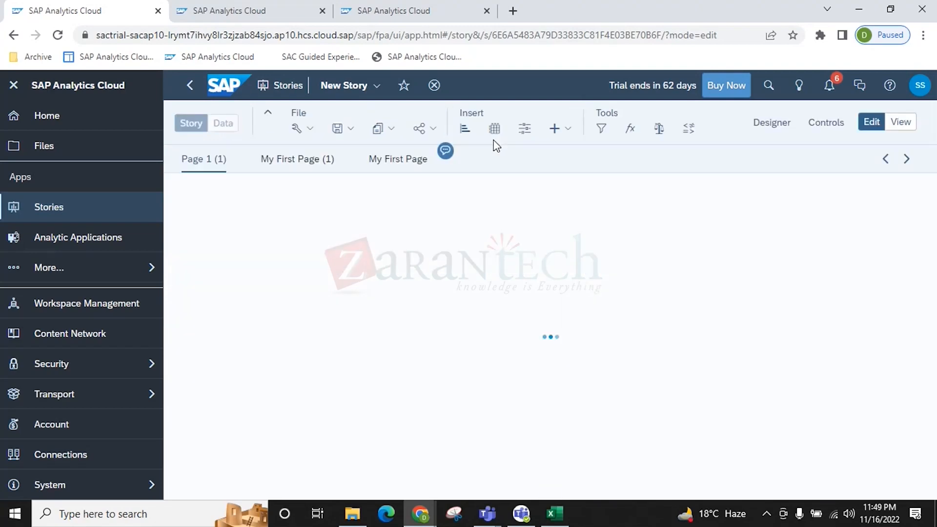
left_click(901, 123)
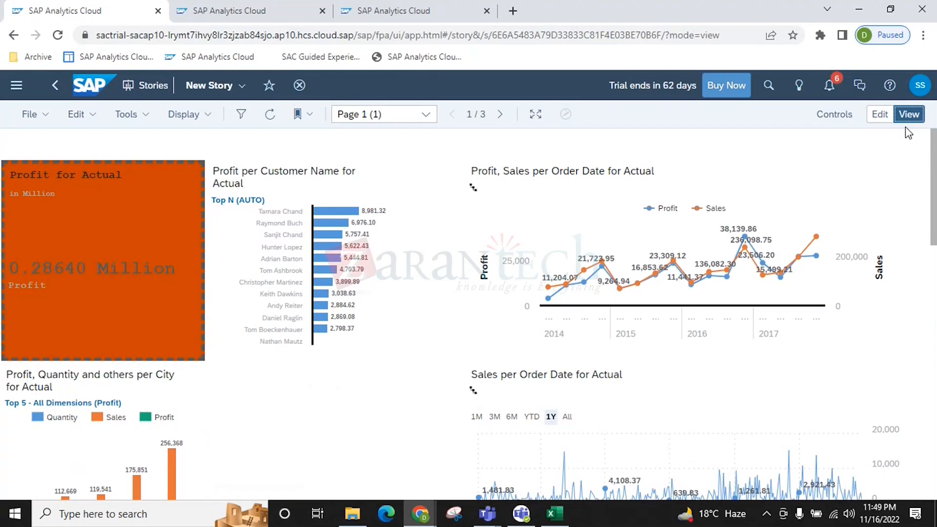
scroll(746, 328, "down", 15)
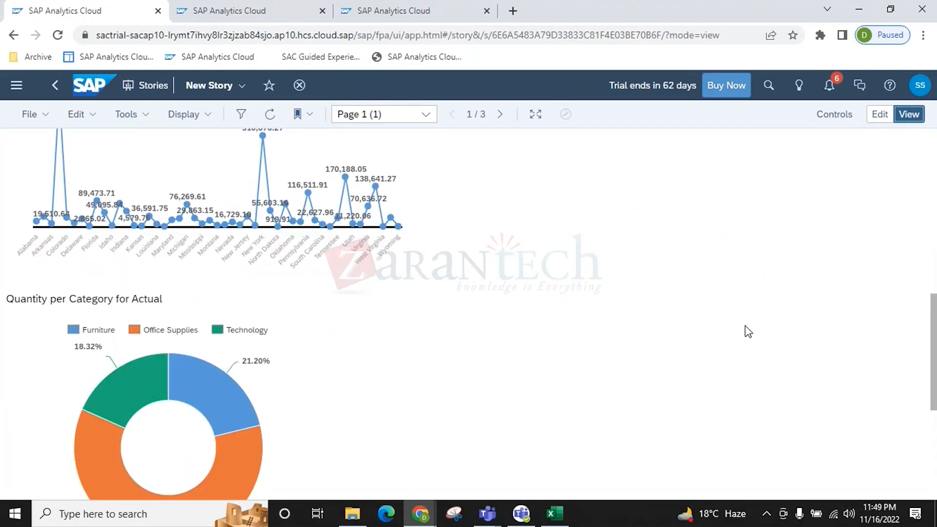
scroll(783, 389, "up", 15)
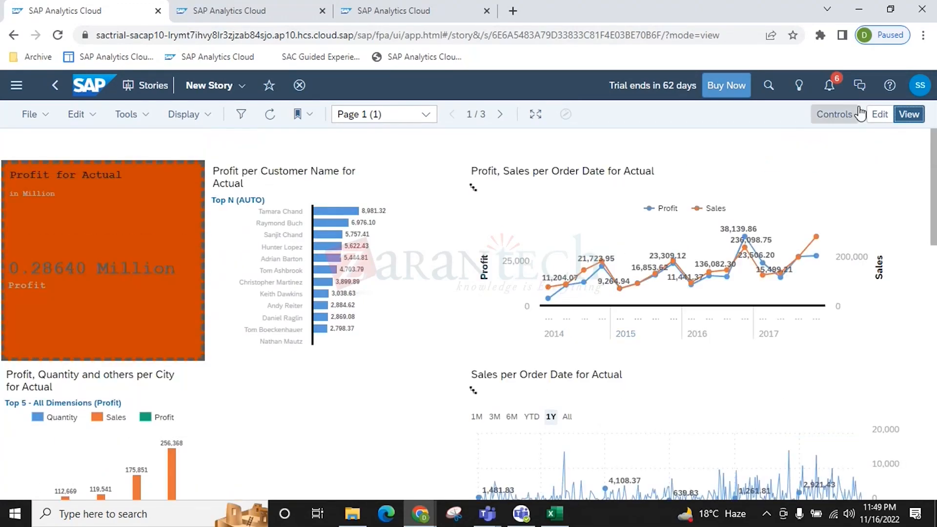
left_click(880, 115)
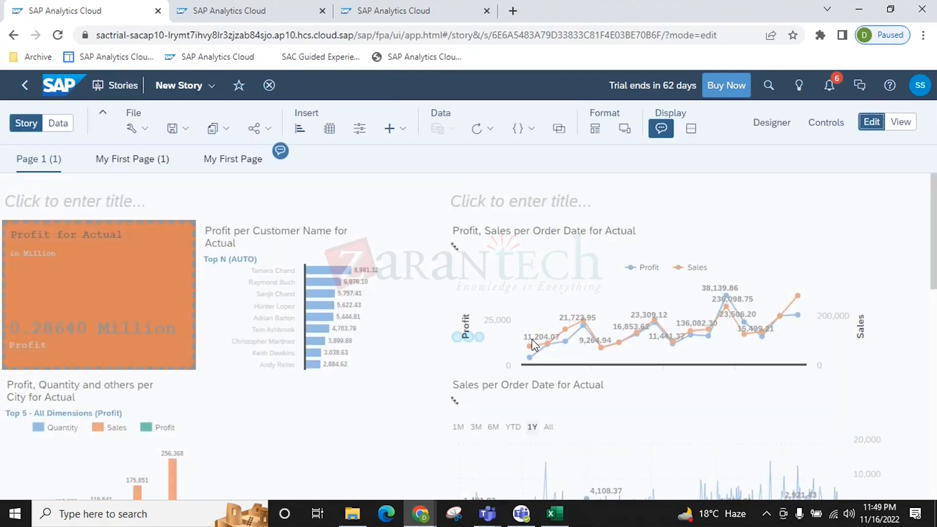
Enable Explorer for the Profit per Customer Name bar chart in its design settings
left_click(507, 317)
left_click(771, 122)
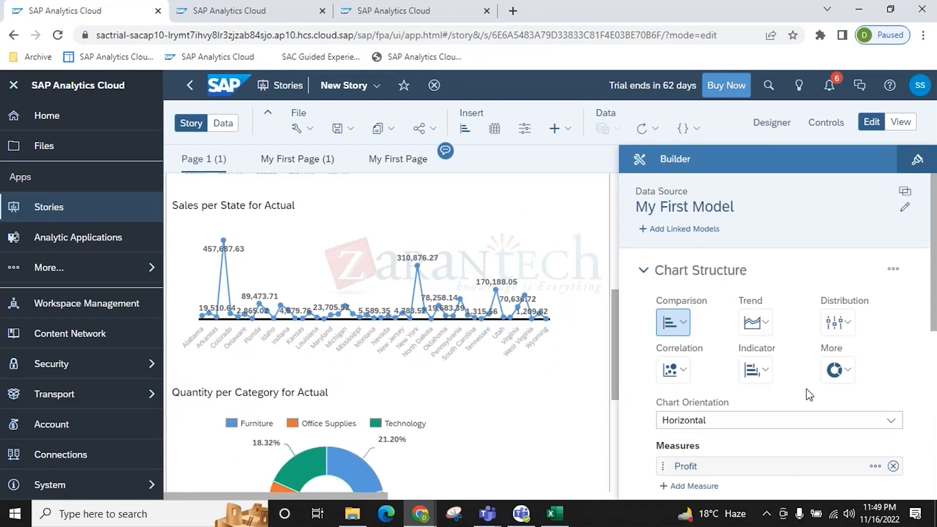
scroll(806, 388, "down", 5)
left_click(665, 463)
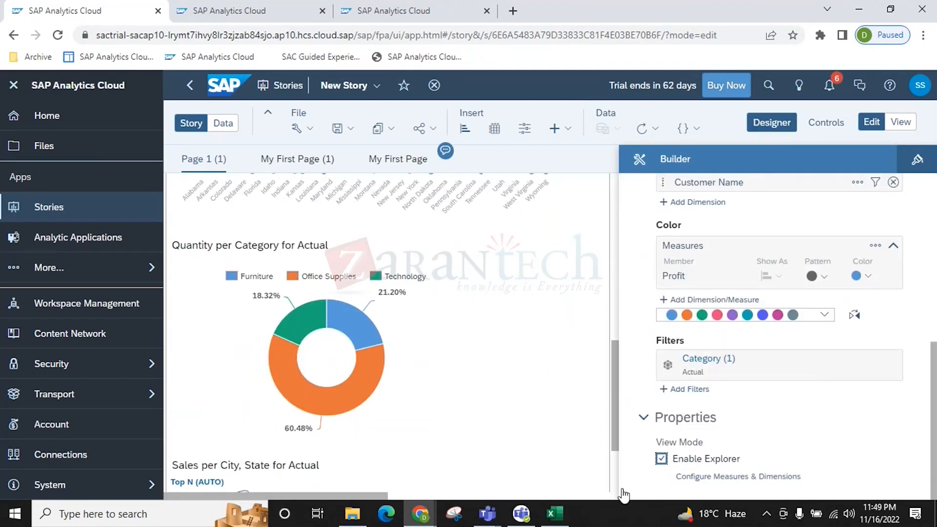
scroll(327, 393, "up", 10)
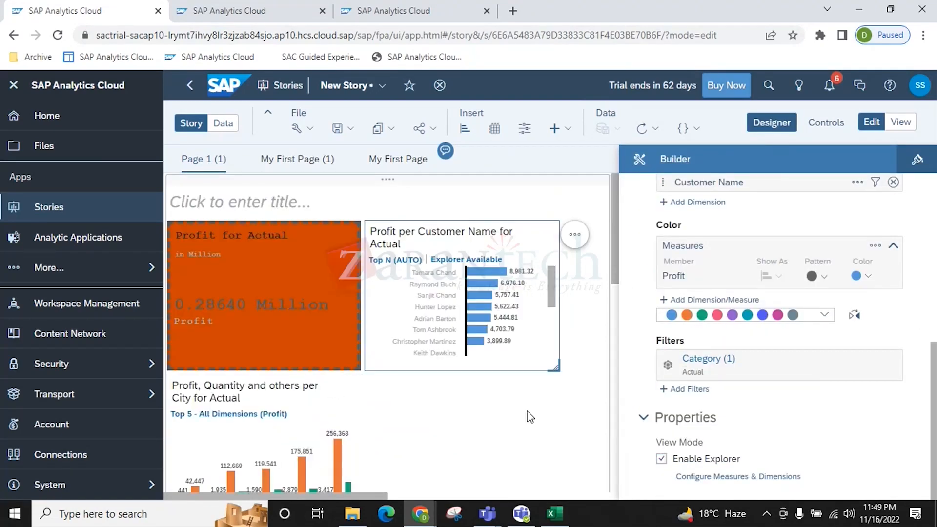
left_click(546, 421)
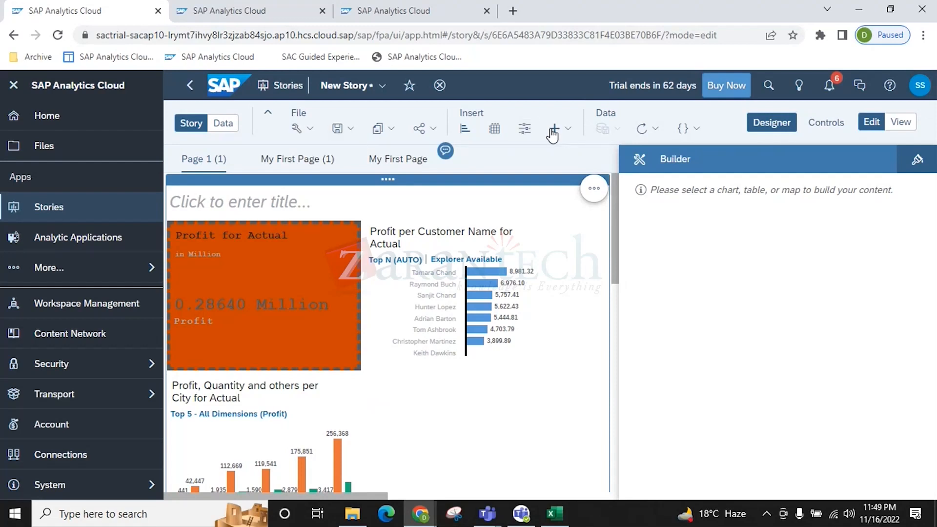
Try the compact toolbar layout, hide the design panel, and bring up Conditional Formatting
left_click(267, 113)
left_click(555, 117)
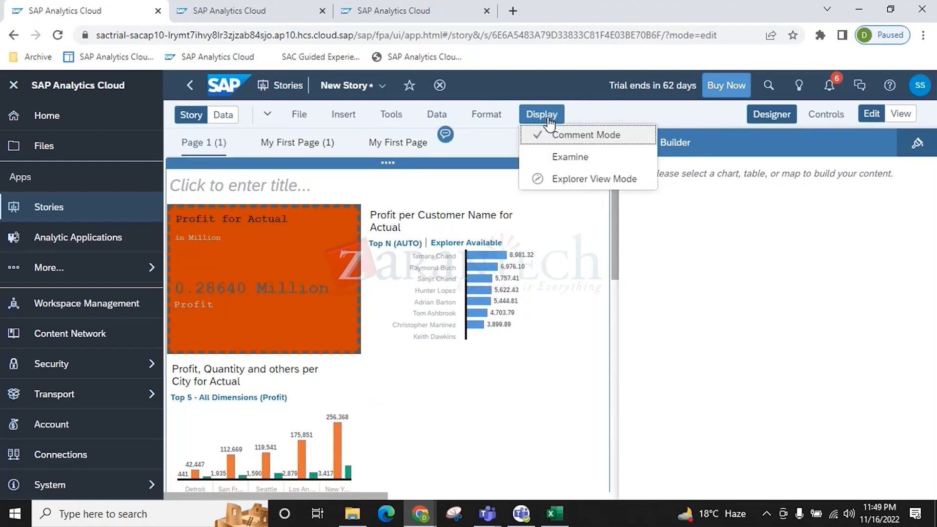
left_click(278, 120)
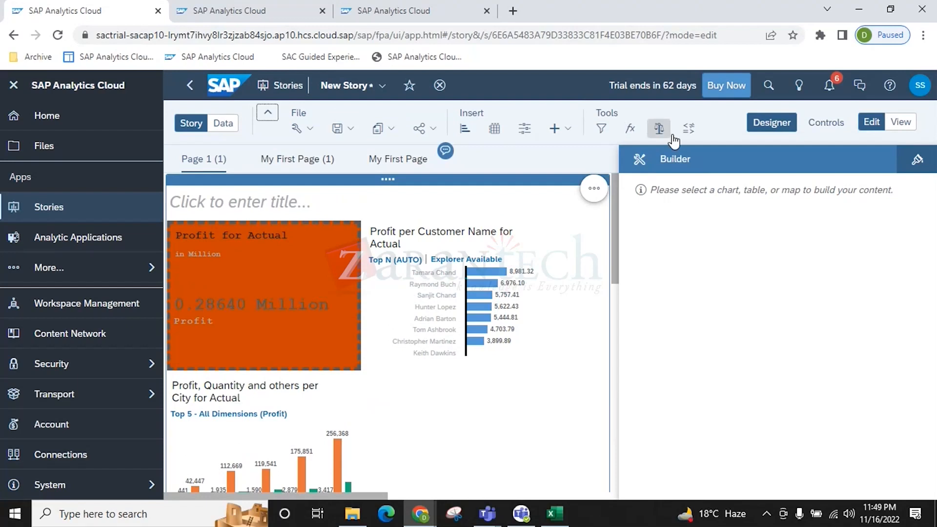
left_click(773, 123)
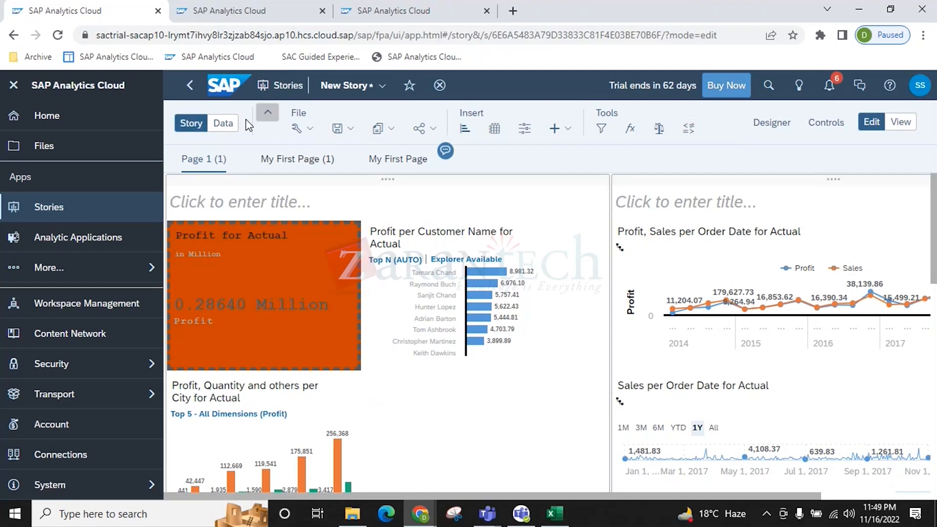
left_click(872, 122)
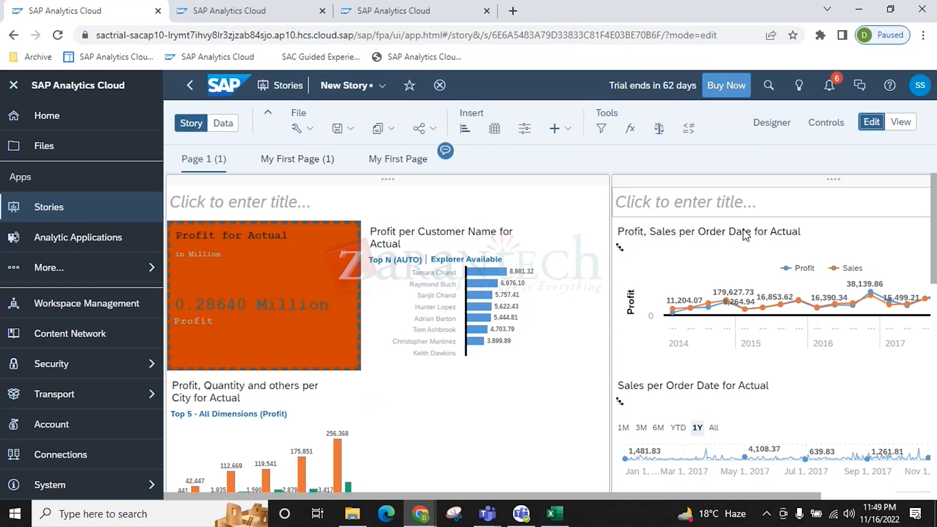
left_click(576, 128)
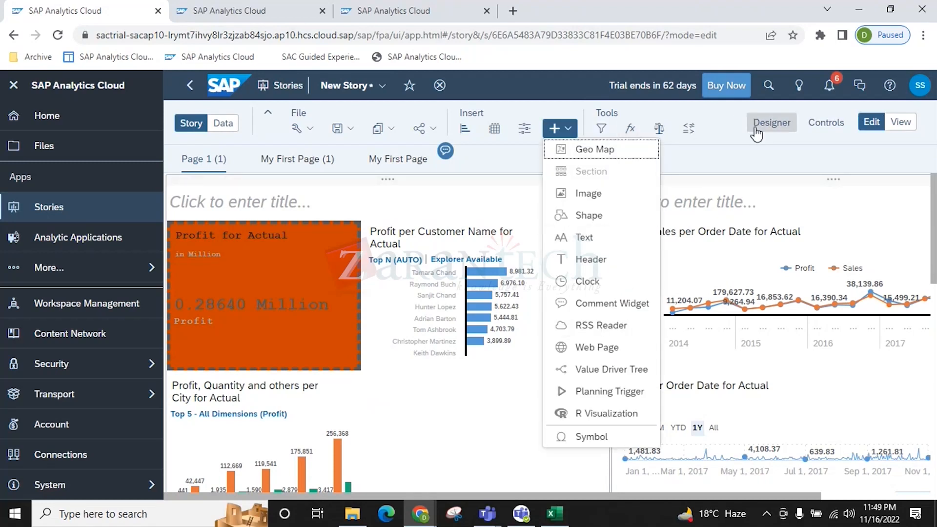
left_click(746, 150)
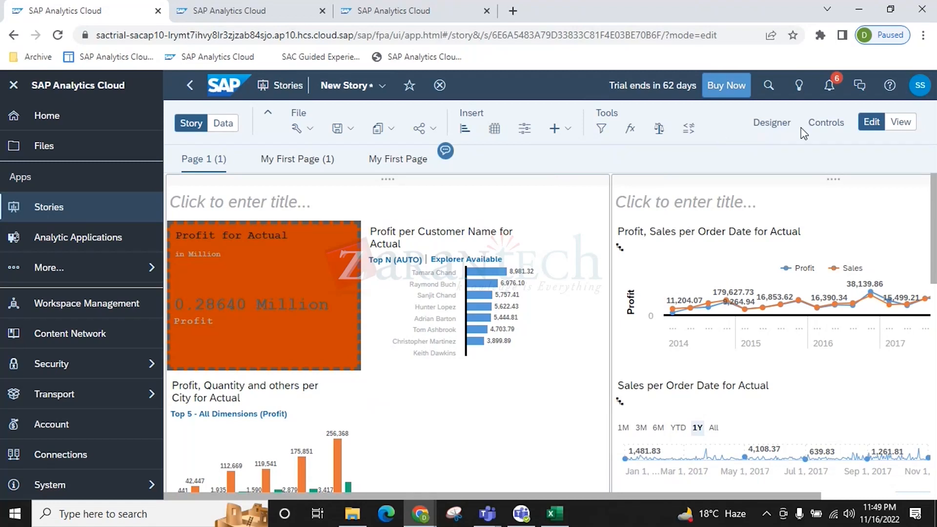
left_click(695, 130)
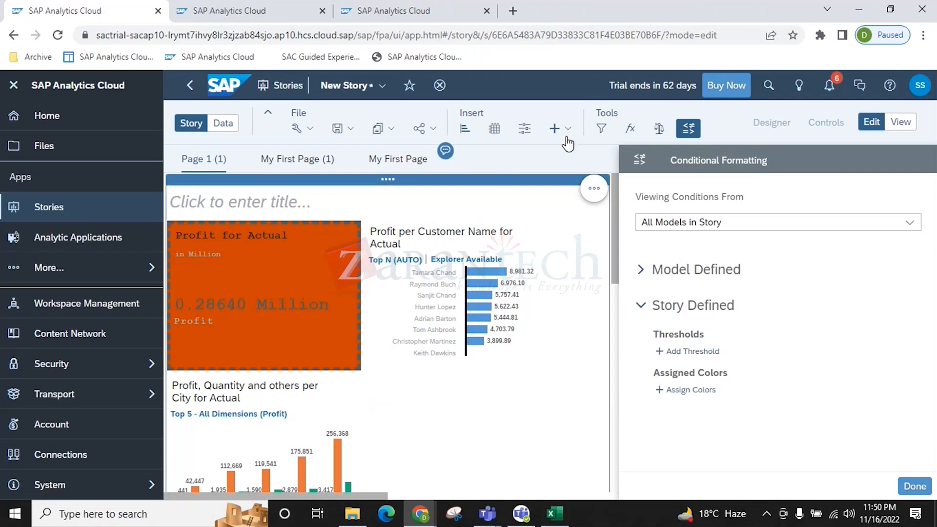
Collapse the toolbar, close the Conditional Formatting panel with Done, and switch New Story to view mode
left_click(268, 113)
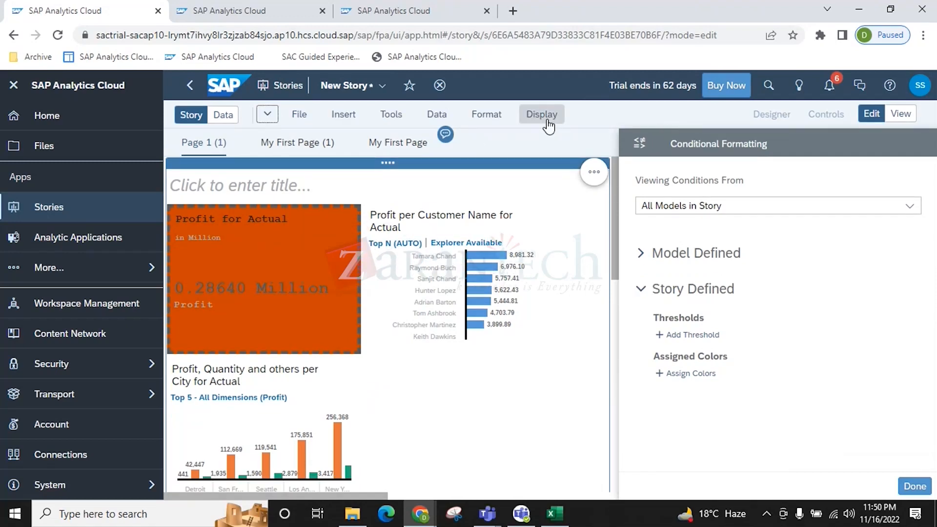
left_click(542, 116)
left_click(300, 116)
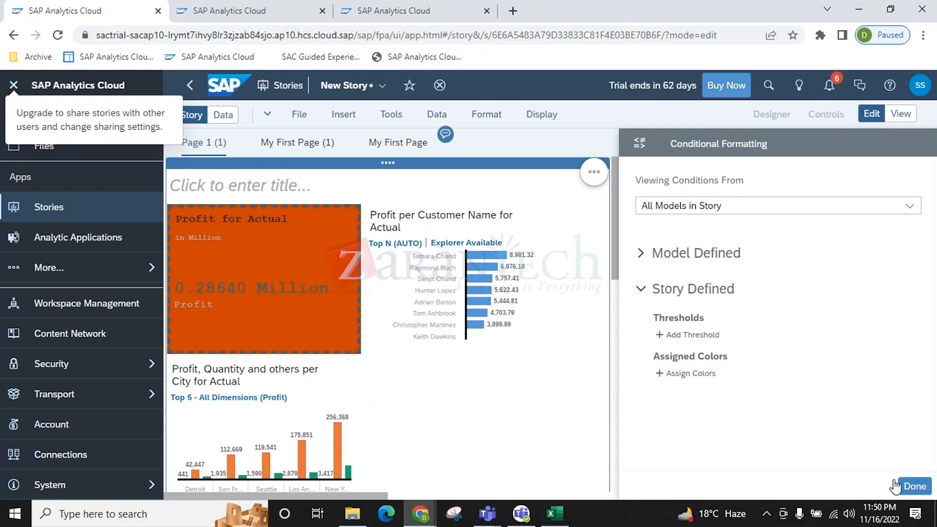
left_click(896, 486)
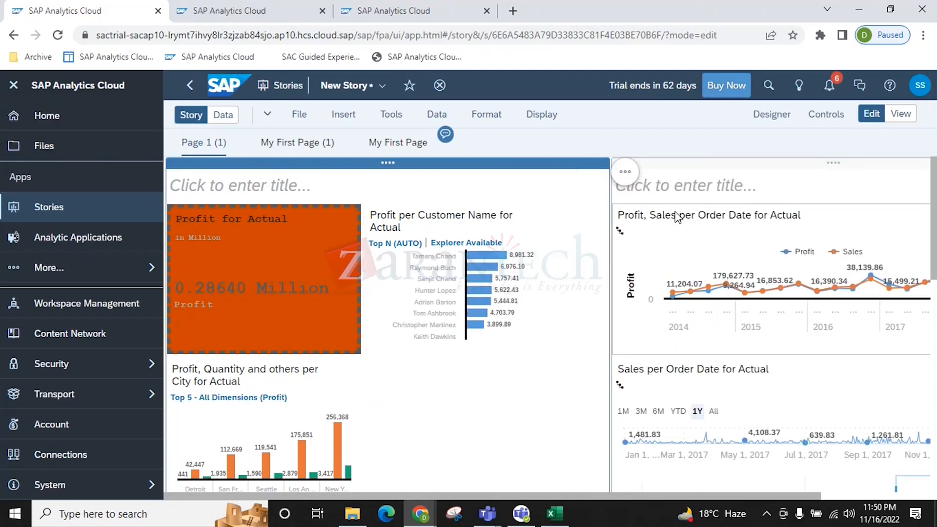
scroll(539, 278, "down", 5)
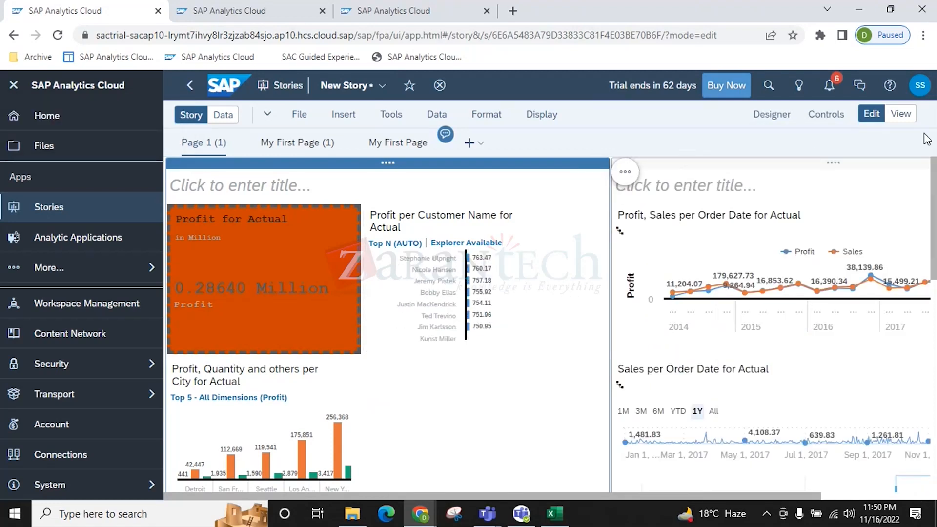
left_click(901, 114)
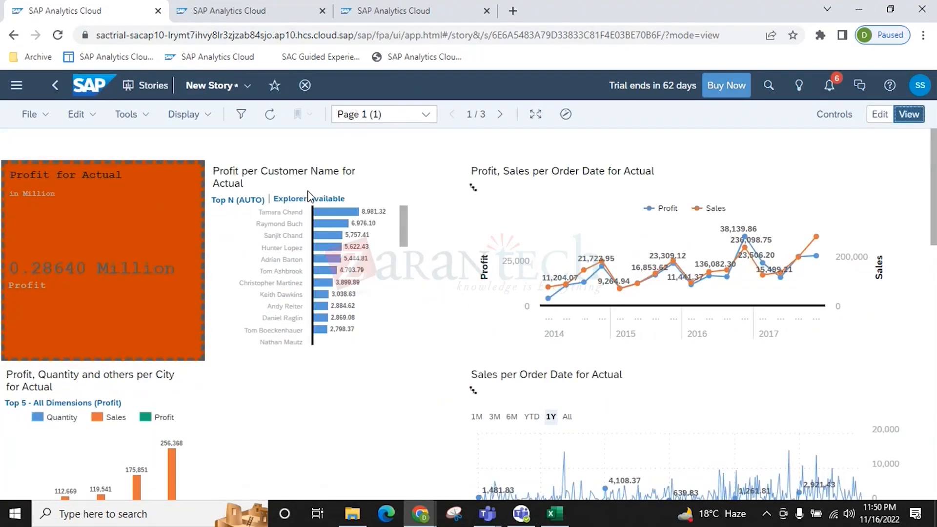
Explore the customer profit chart, adding Sales as a measure and showing all dimensions
left_click(298, 199)
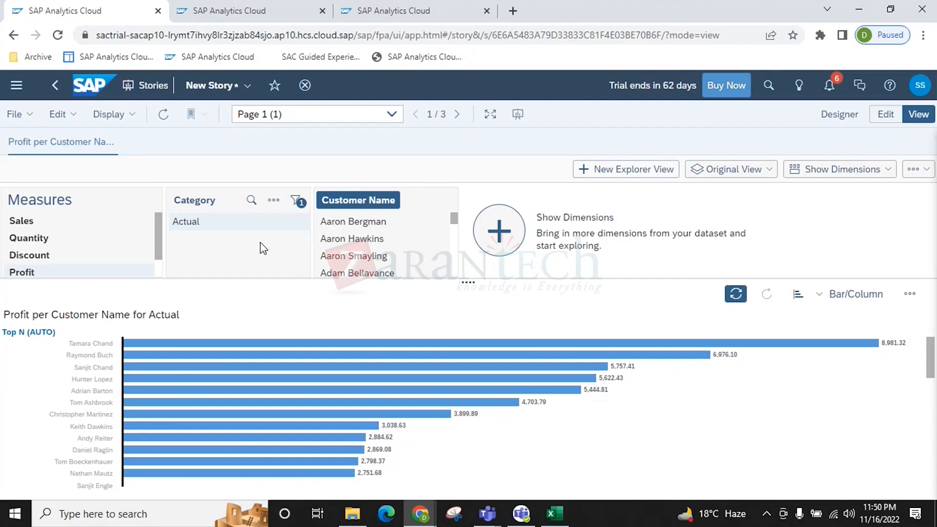
scroll(607, 391, "down", 5)
scroll(355, 407, "up", 5)
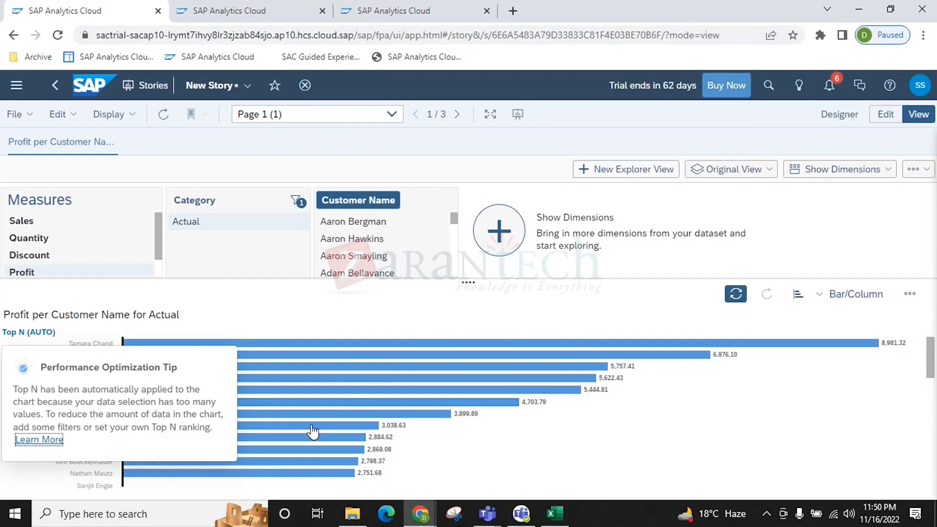
left_click(38, 225)
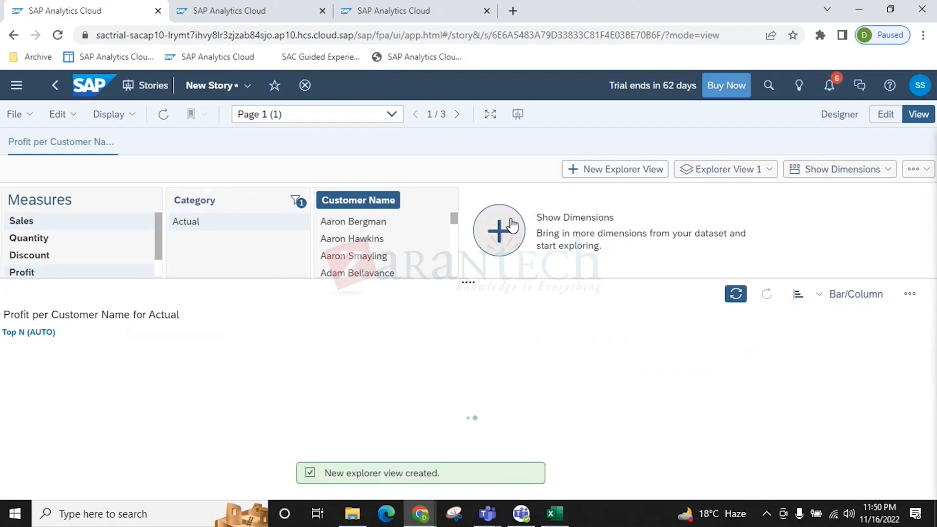
left_click(513, 239)
left_click(487, 225)
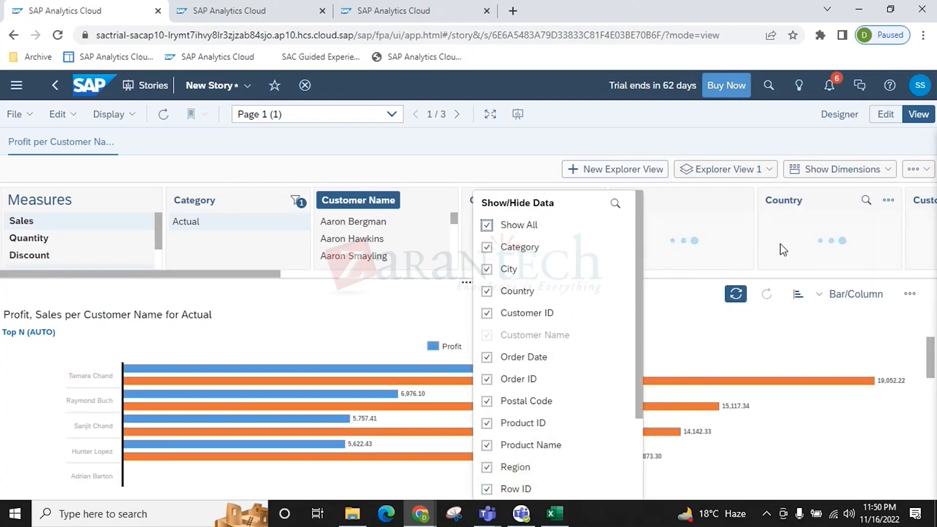
left_click(813, 239)
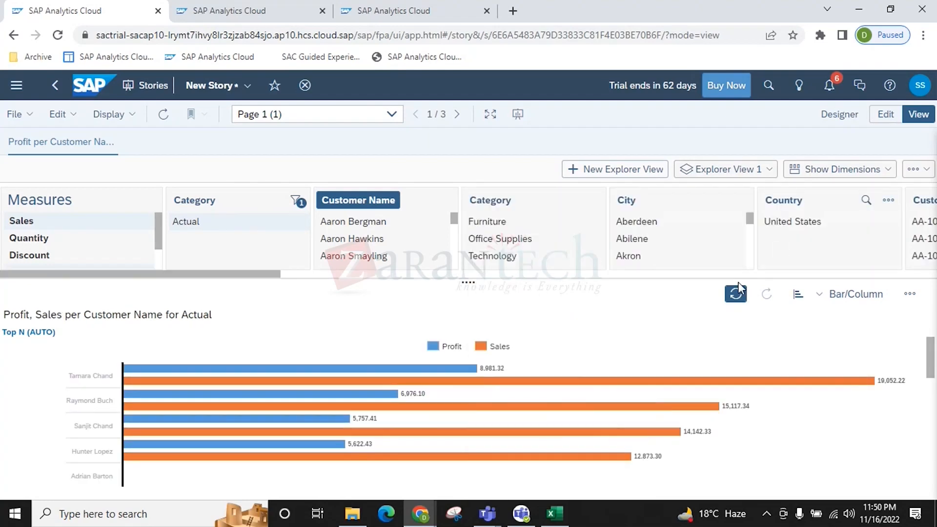
Toggle the Furniture category filter, then filter the explored data to the city Aberdeen
left_click(499, 220)
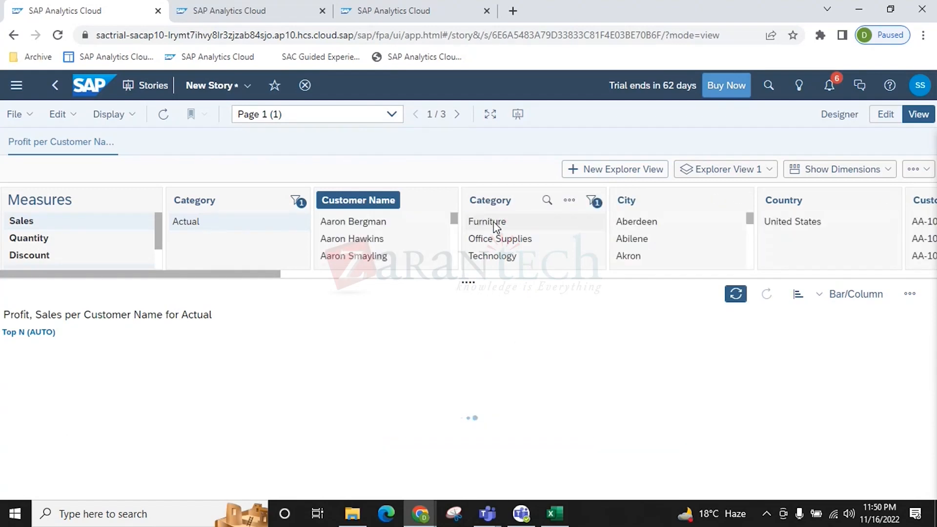
left_click(512, 225)
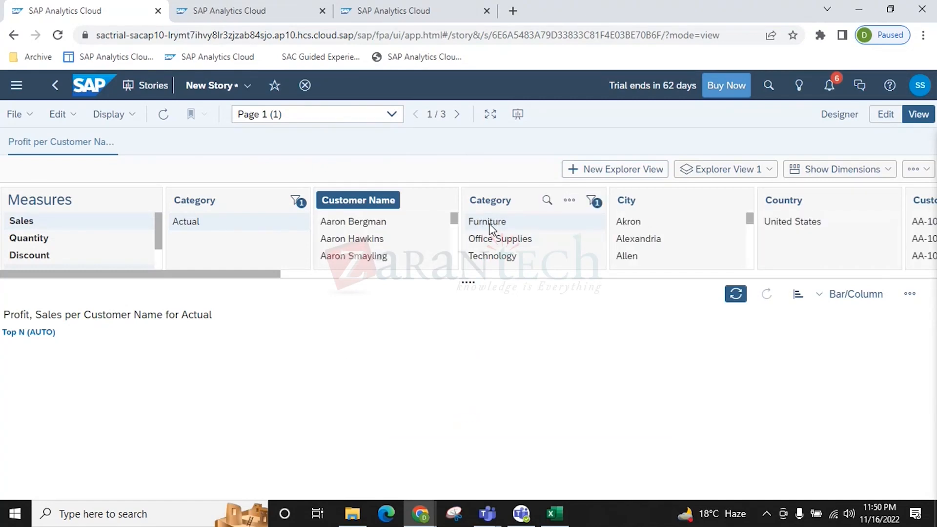
left_click(500, 218)
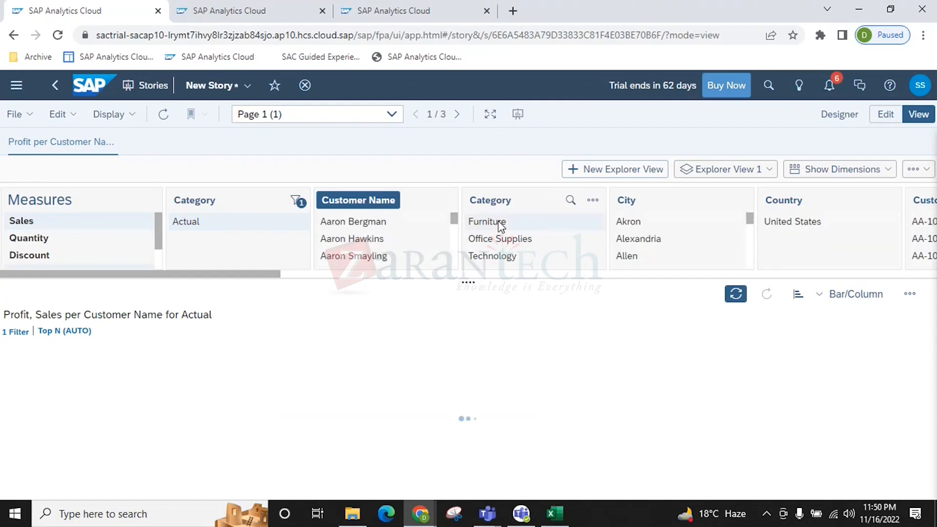
left_click(498, 222)
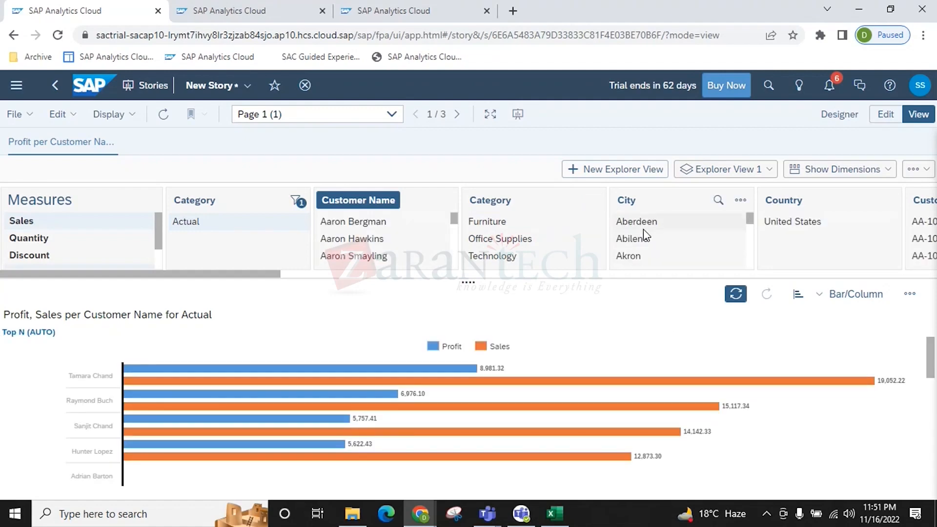
left_click(636, 222)
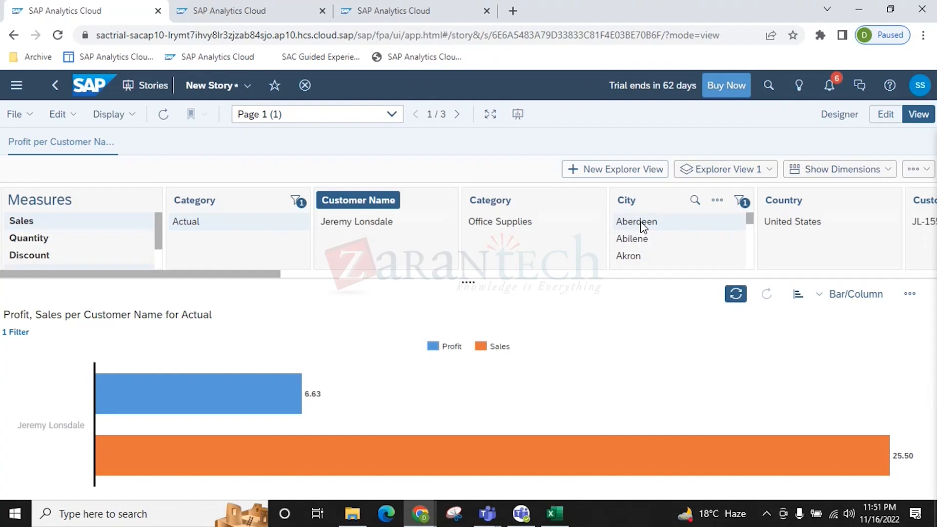
left_click(863, 304)
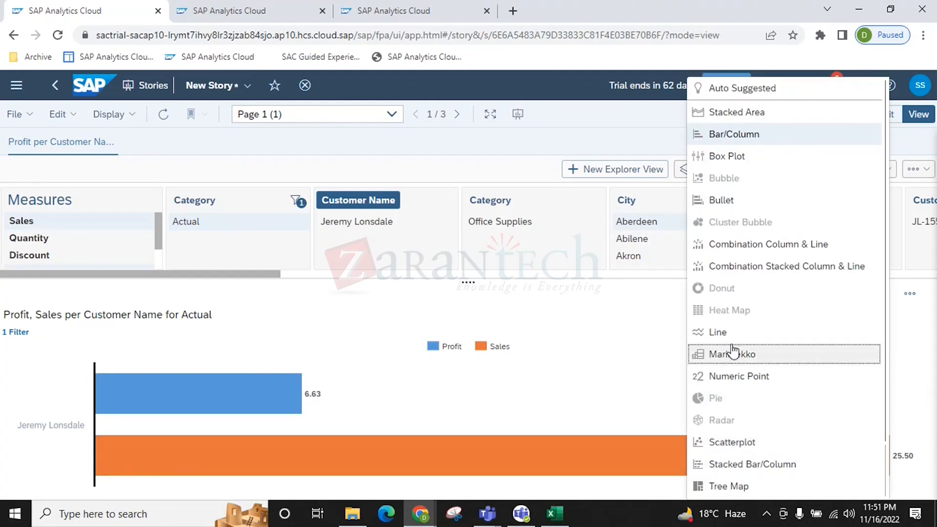
Choose Table as the chart type for the Aberdeen Profit and Sales explorer chart
left_click(741, 139)
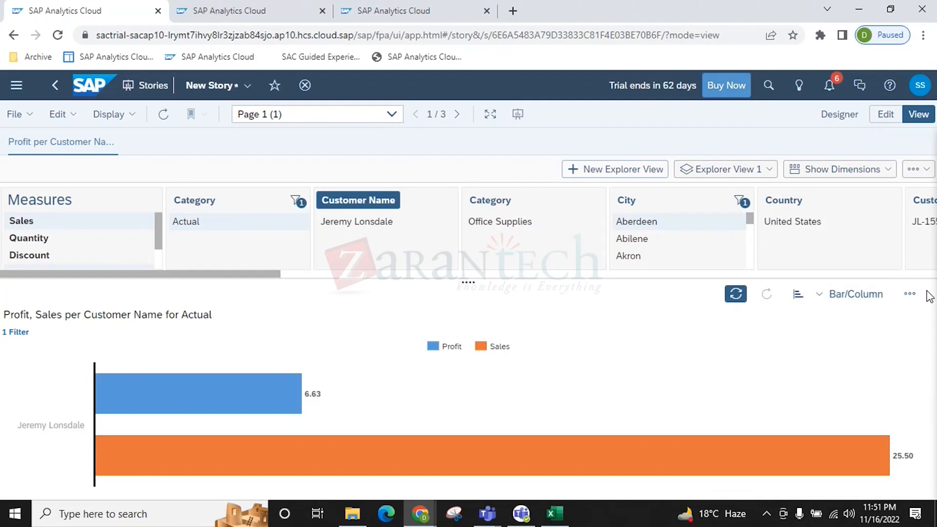
left_click(909, 293)
left_click(724, 370)
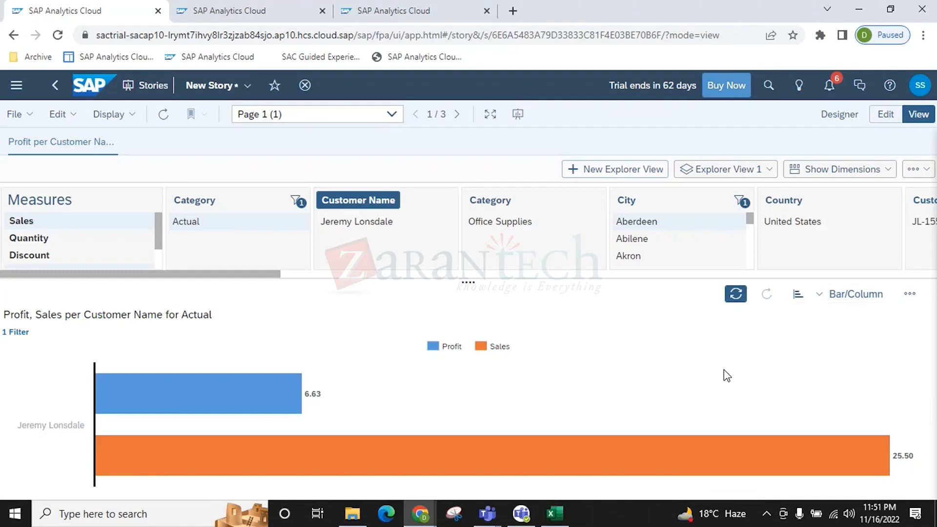
left_click(856, 299)
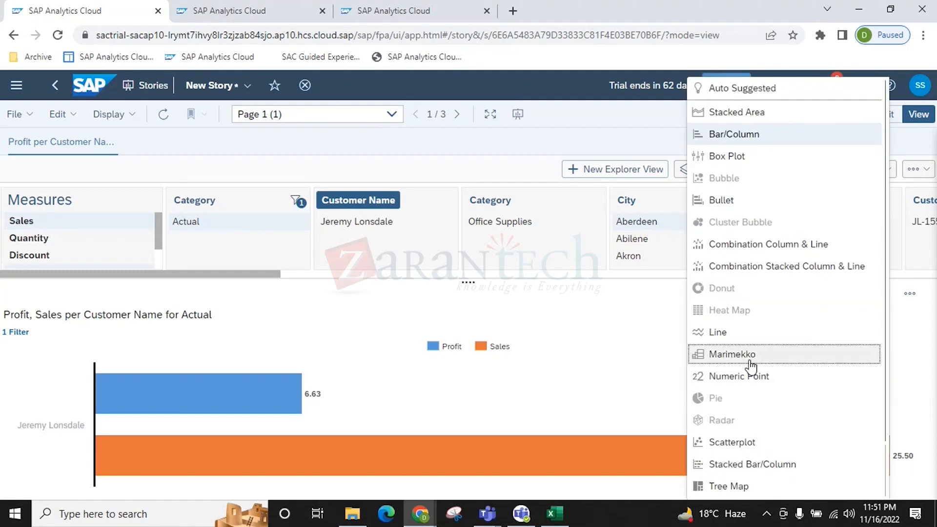
scroll(781, 369, "down", 2)
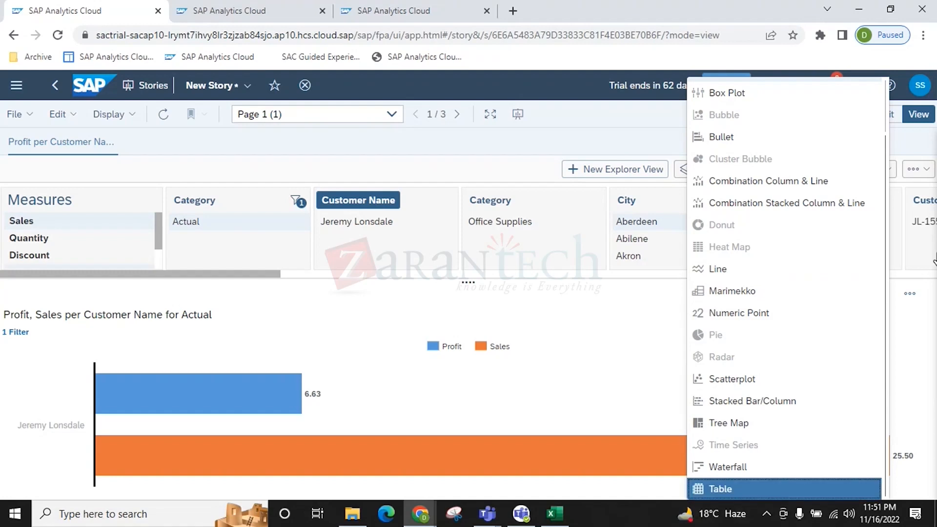
left_click(732, 489)
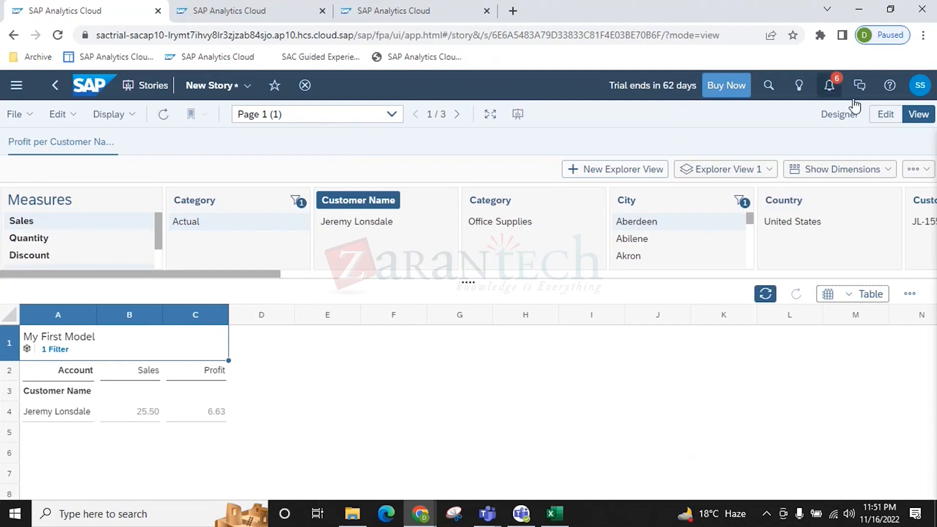
left_click(886, 115)
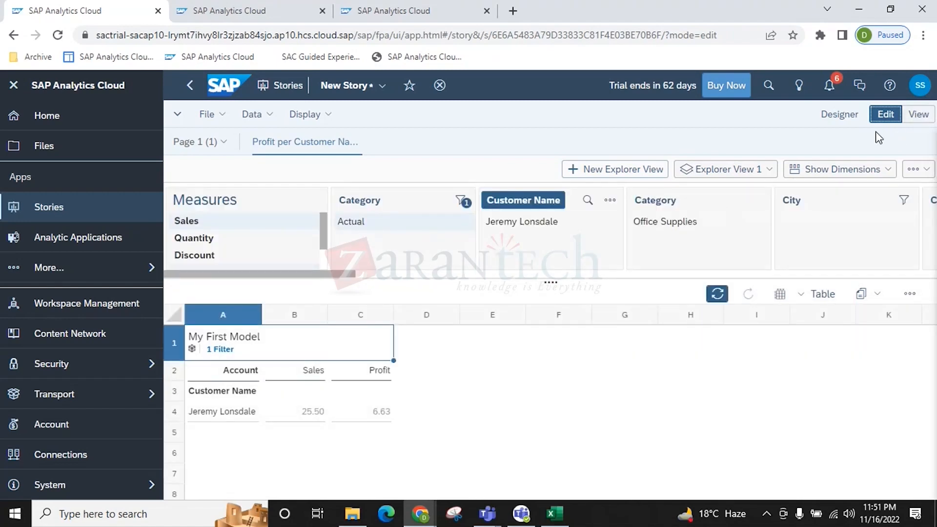
left_click(840, 115)
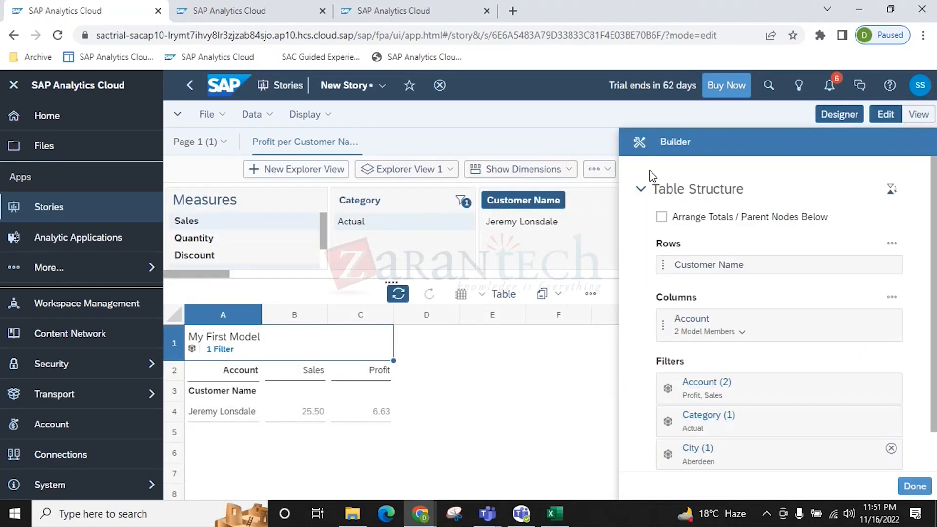
left_click(830, 115)
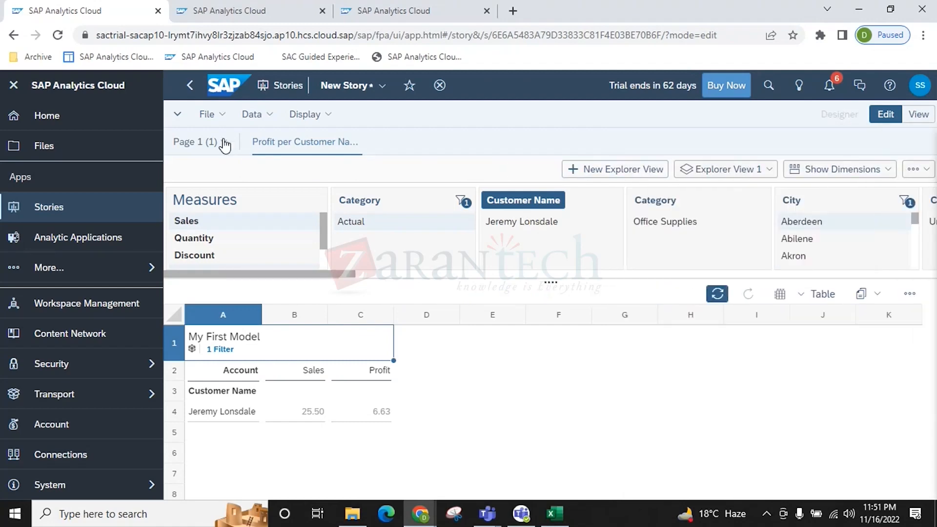
left_click(918, 114)
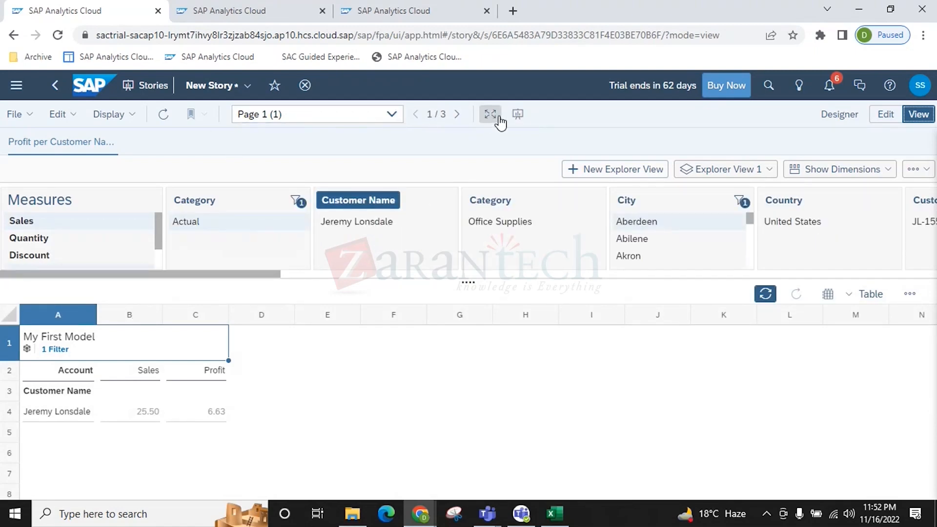
left_click(518, 121)
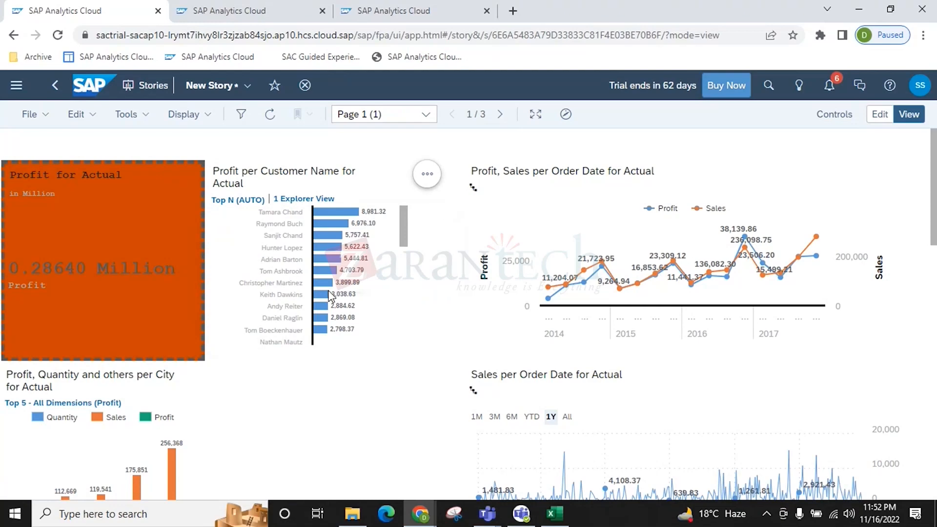
Switch New Story to edit mode and check the customer chart's builder settings
left_click(901, 114)
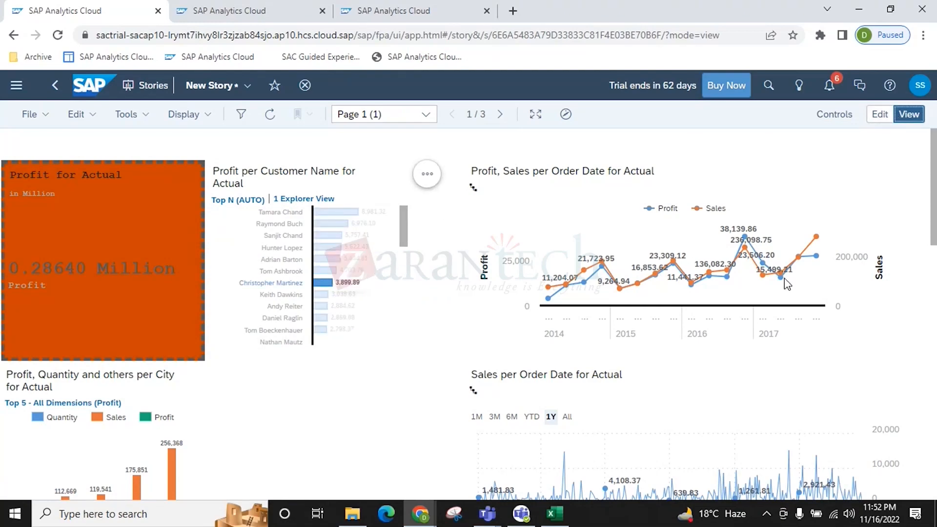
left_click(880, 115)
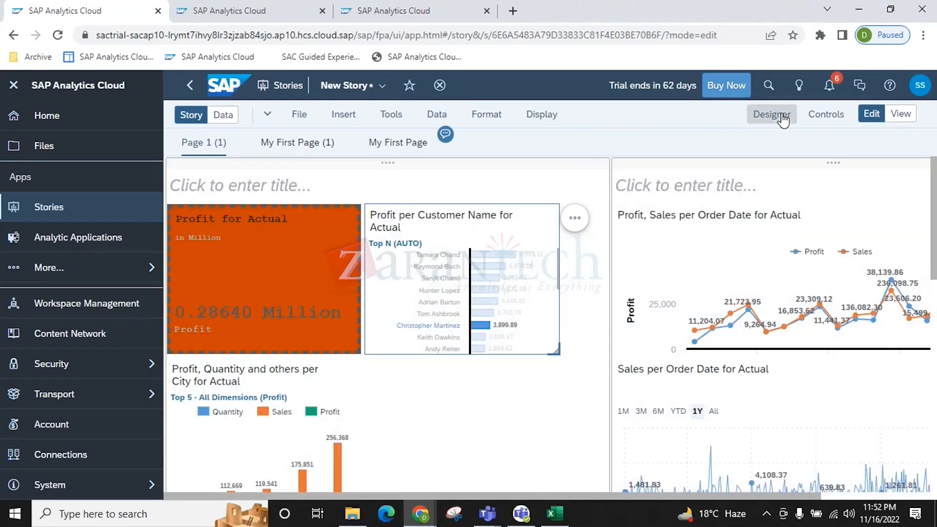
left_click(782, 119)
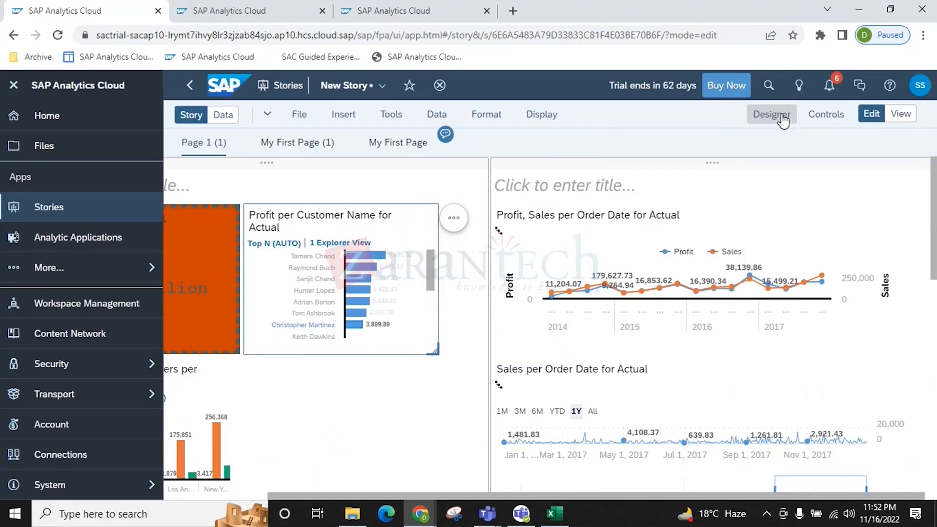
left_click(783, 119)
scroll(742, 270, "down", 5)
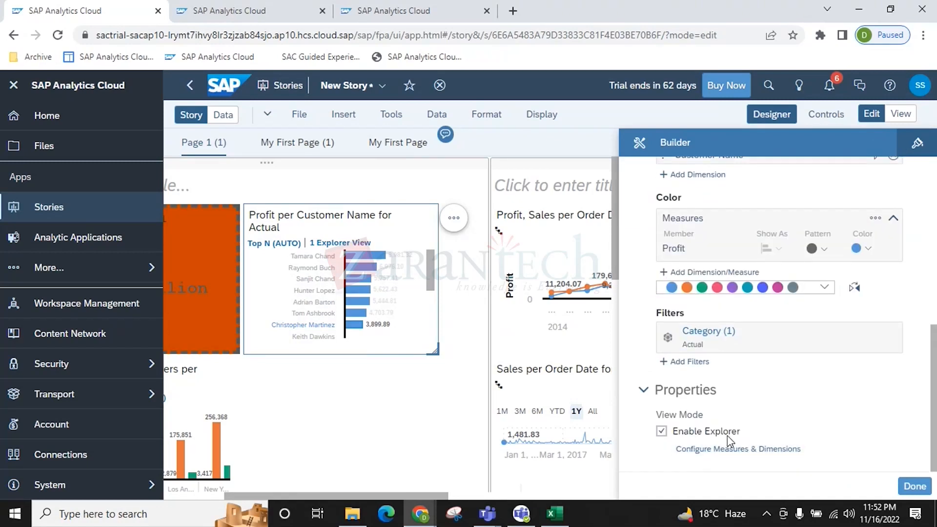
left_click(781, 114)
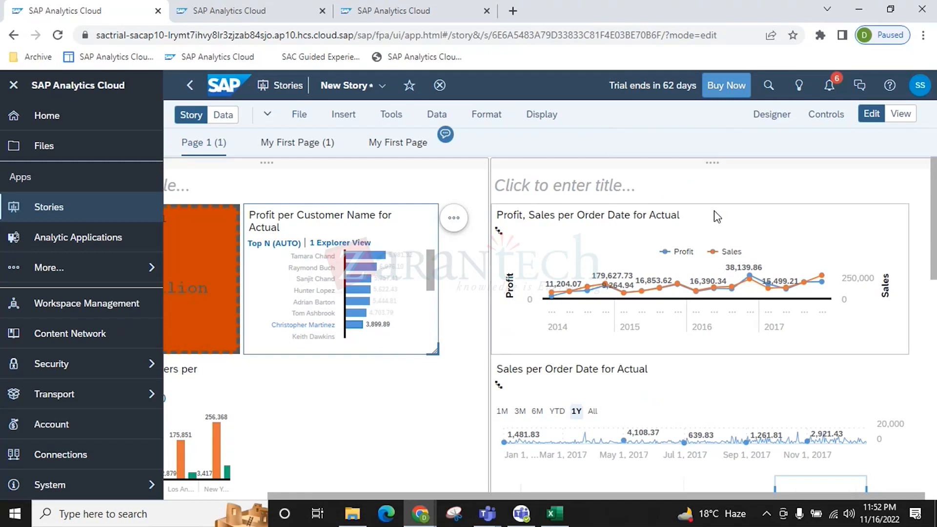
Enable Explorer for the Profit, Sales per Order Date chart, then go to the Data view
left_click(716, 217)
left_click(781, 114)
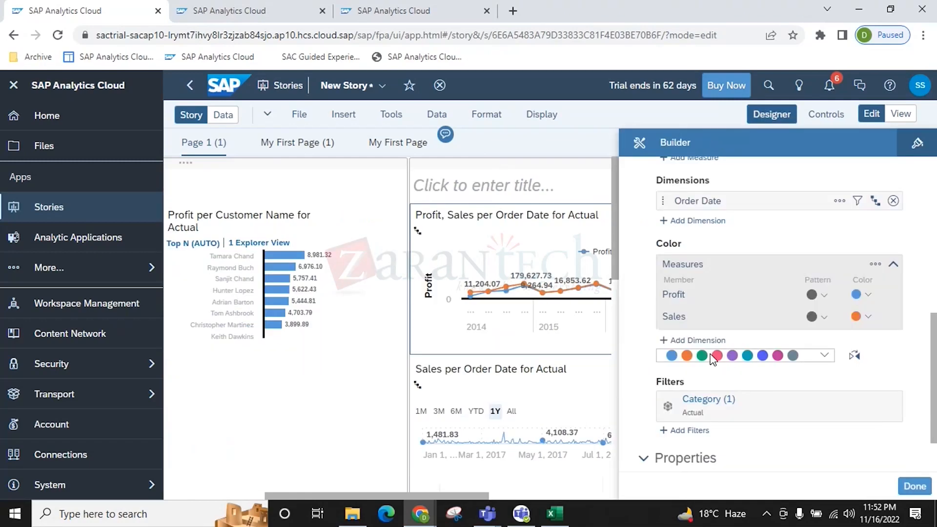
scroll(664, 425, "down", 2)
left_click(664, 432)
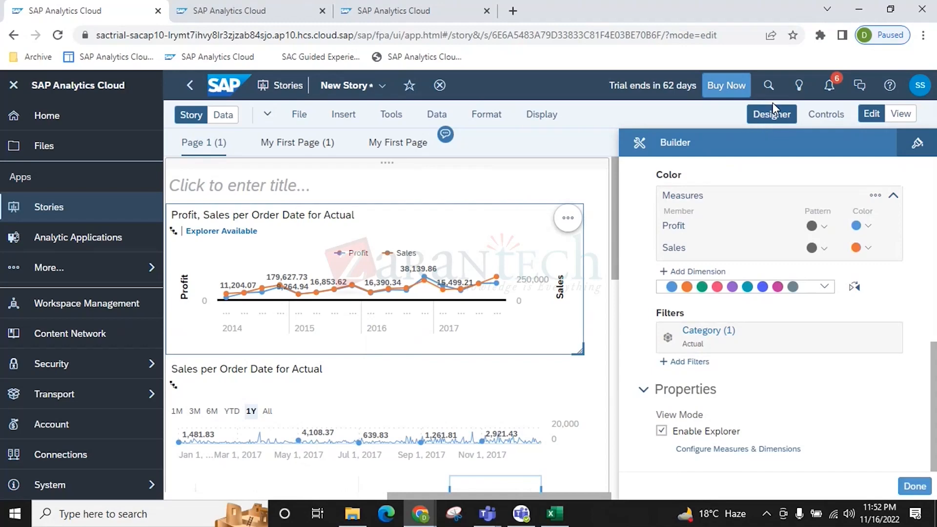
left_click(776, 117)
left_click(227, 117)
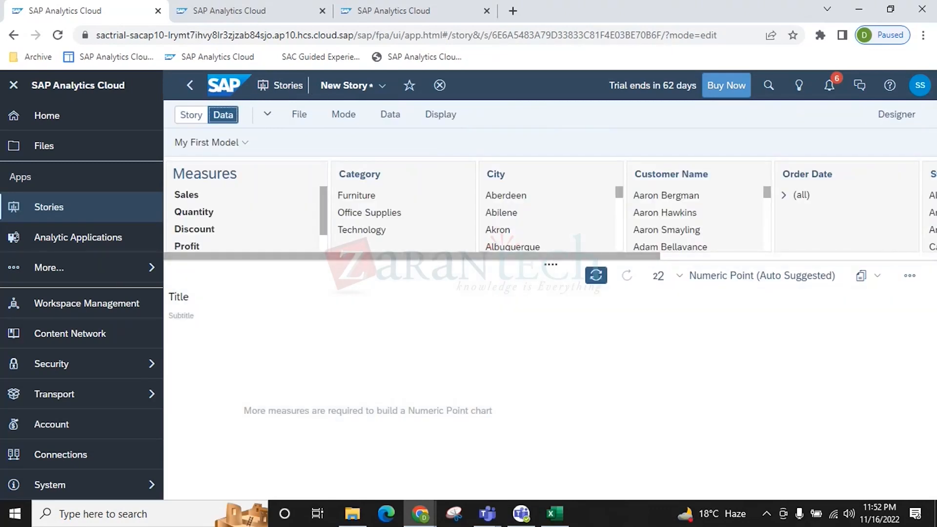
Build a Sales line chart from the Trend chart types, broken down by City
left_click(198, 191)
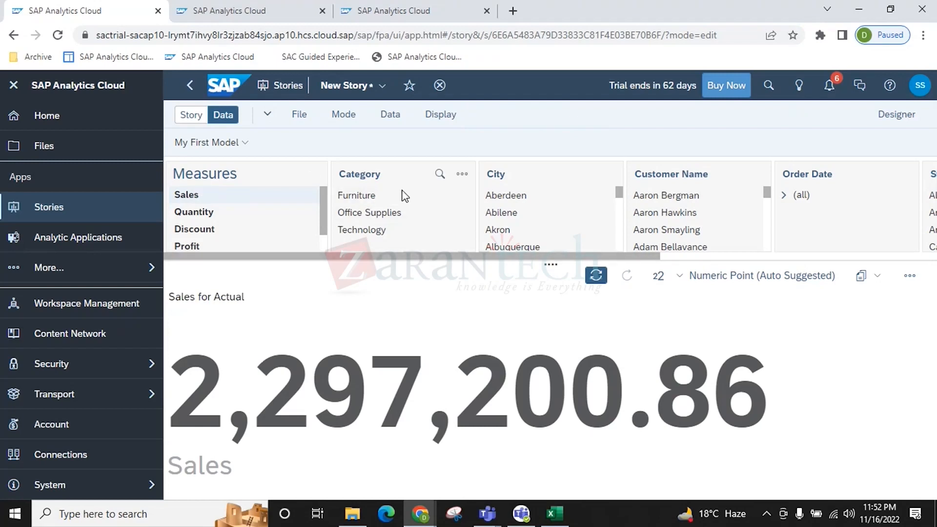
left_click(822, 276)
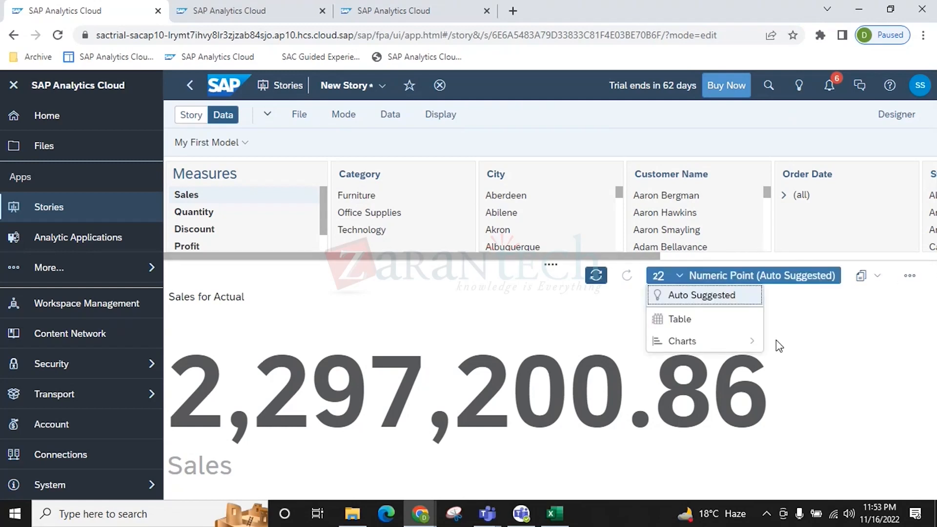
mouse_move(724, 342)
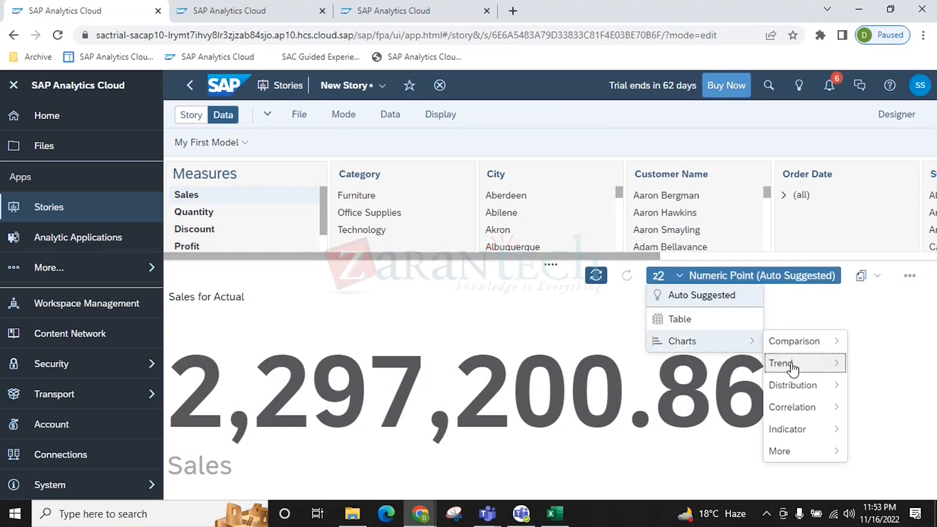
left_click(824, 367)
left_click(893, 385)
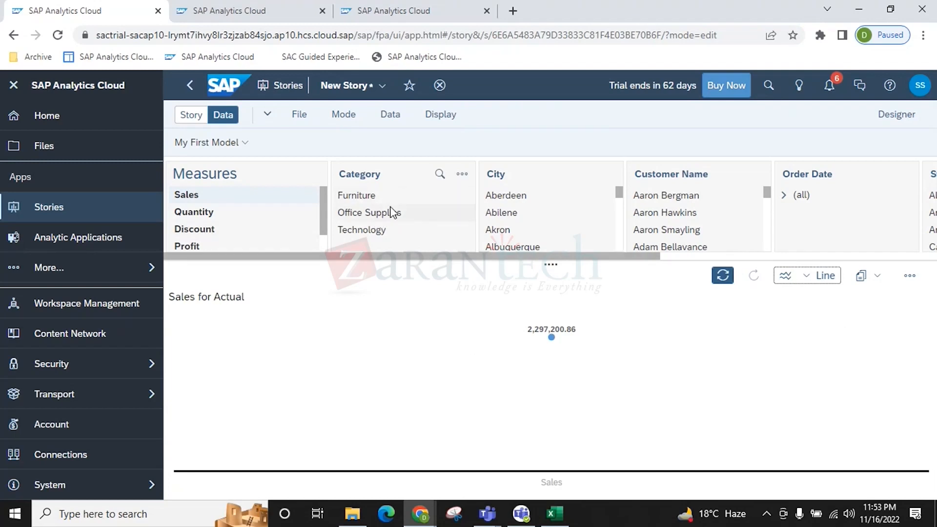
left_click(495, 174)
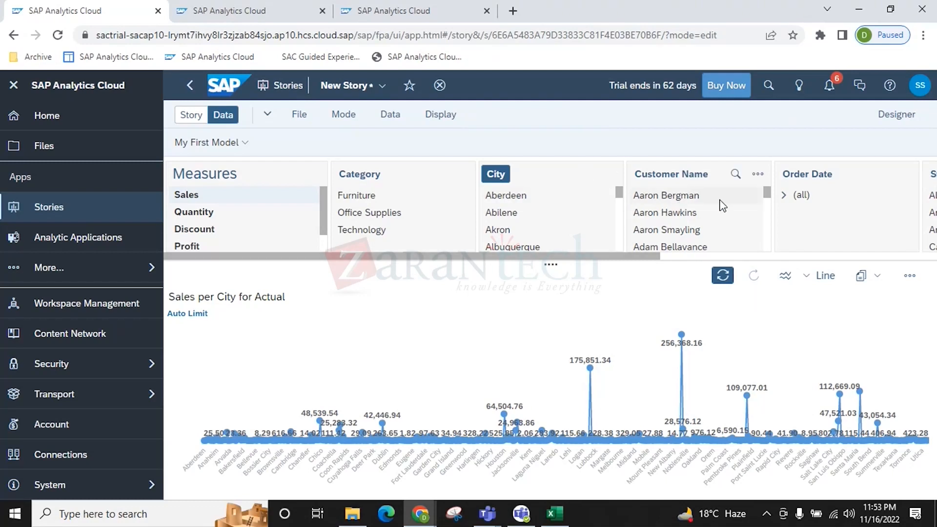
Filter the Sales per City line chart to Order Date 2015
left_click(784, 196)
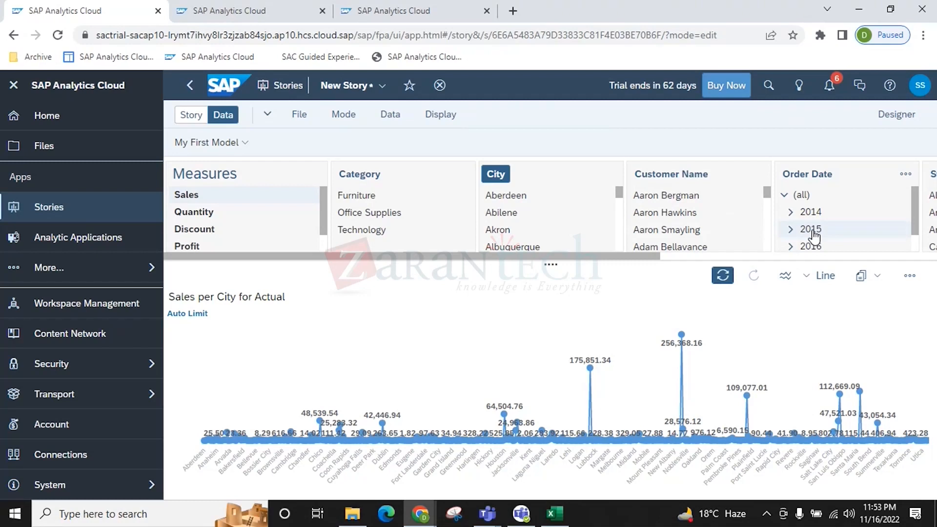
left_click(813, 234)
left_click(811, 229)
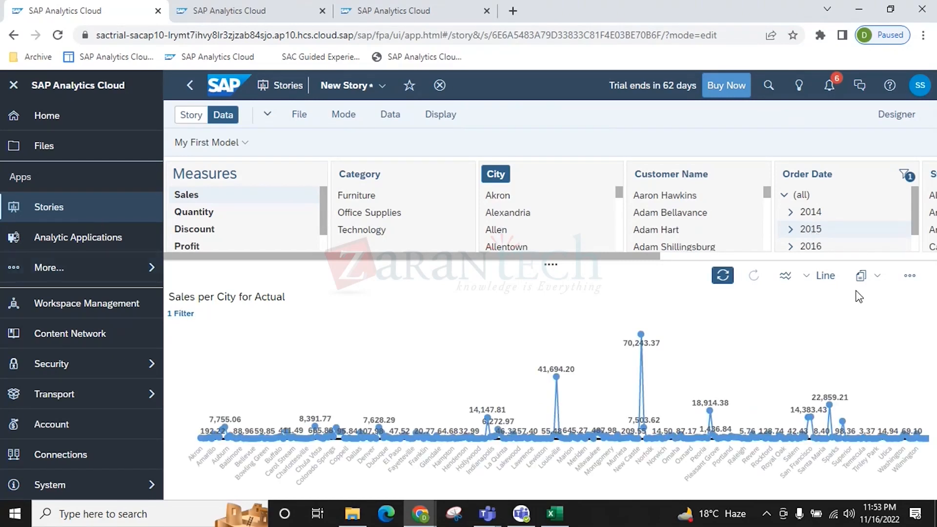
left_click(910, 275)
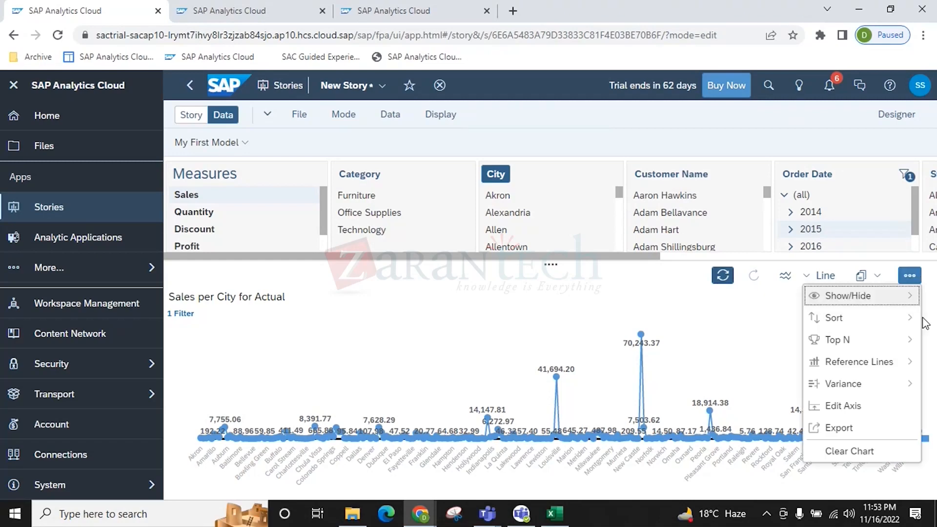
left_click(839, 428)
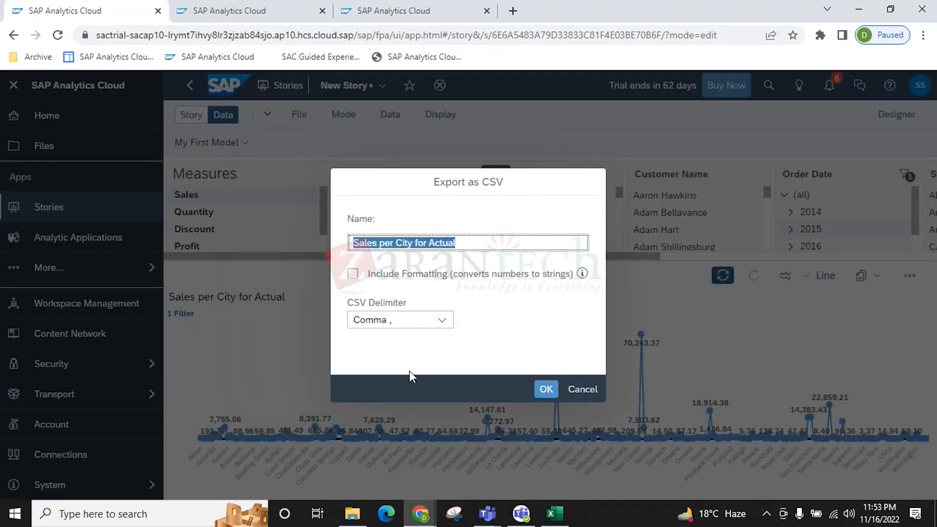
left_click(419, 319)
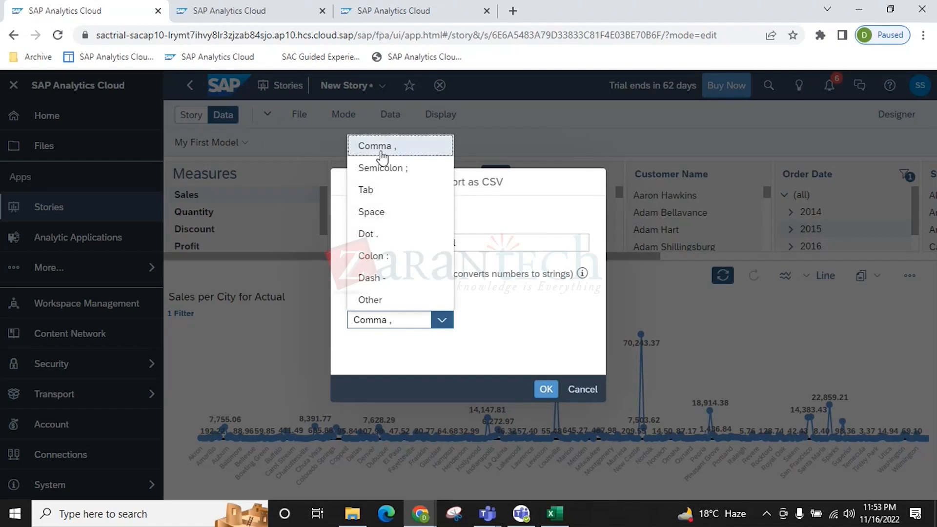
left_click(501, 300)
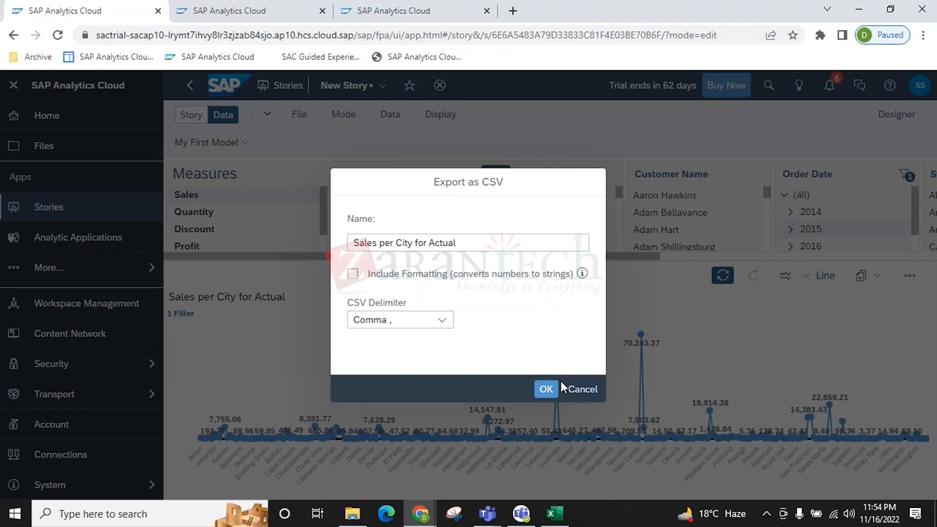
left_click(589, 392)
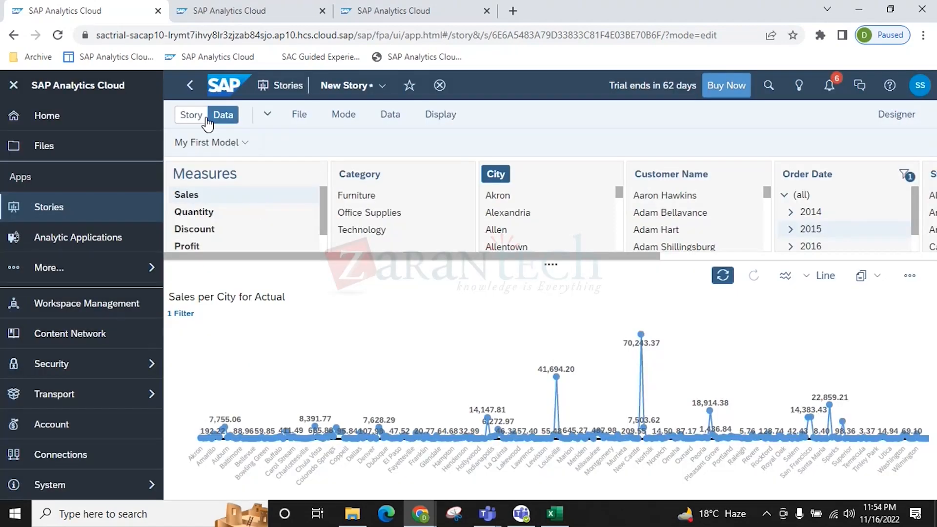
Add a new Canvas page to the story
left_click(191, 115)
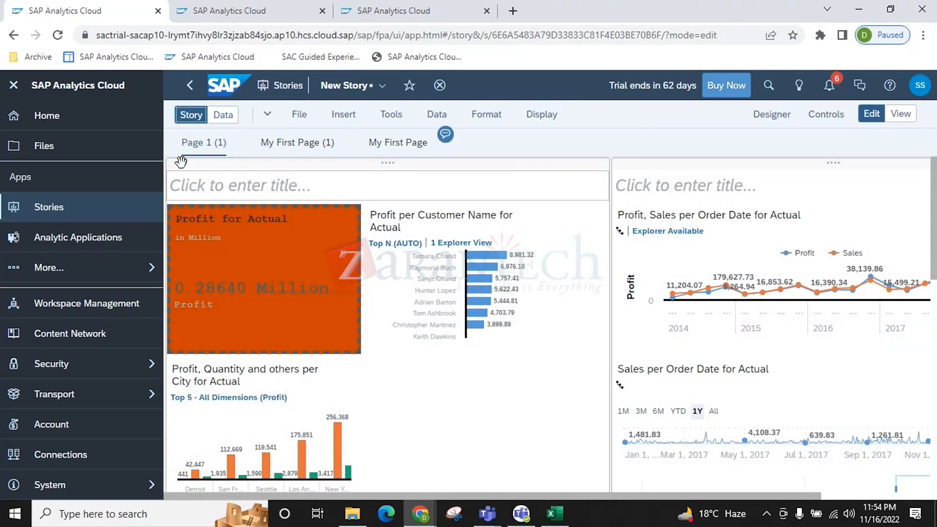
scroll(809, 286, "down", 8)
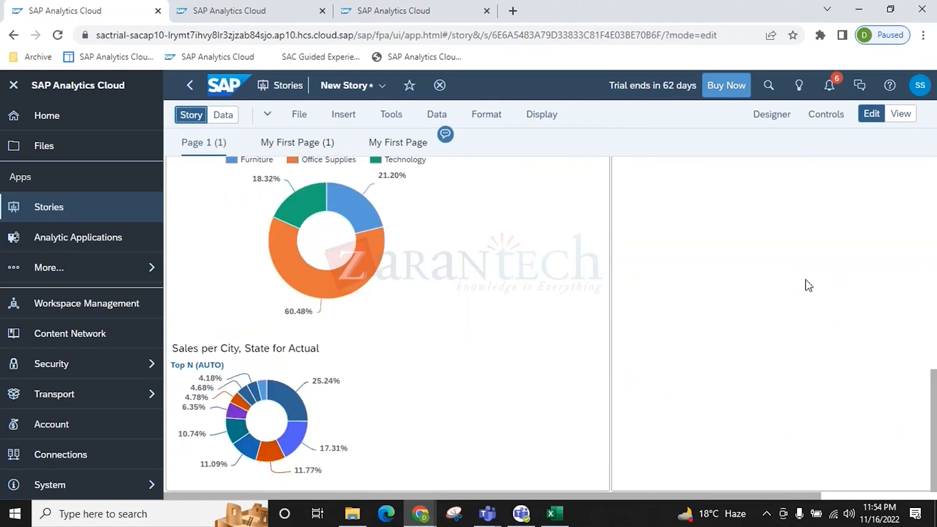
scroll(555, 280, "up", 8)
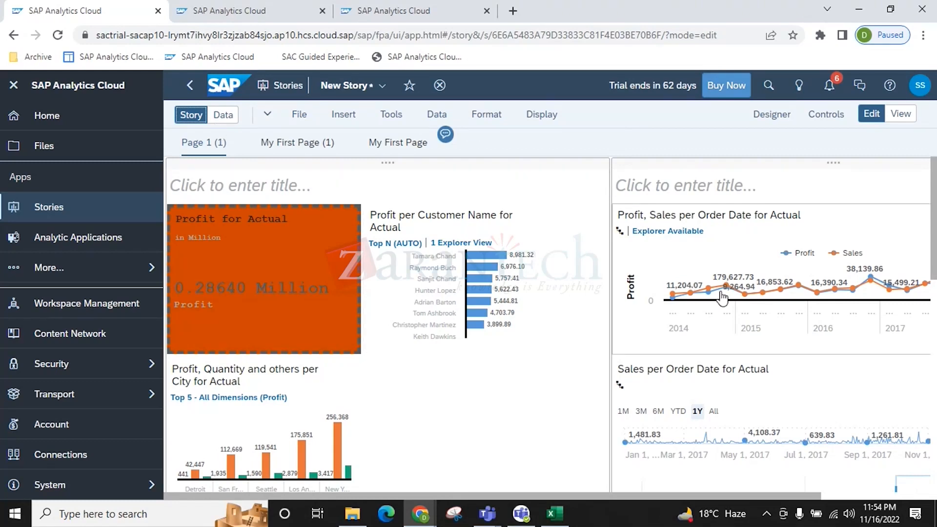
left_click(473, 143)
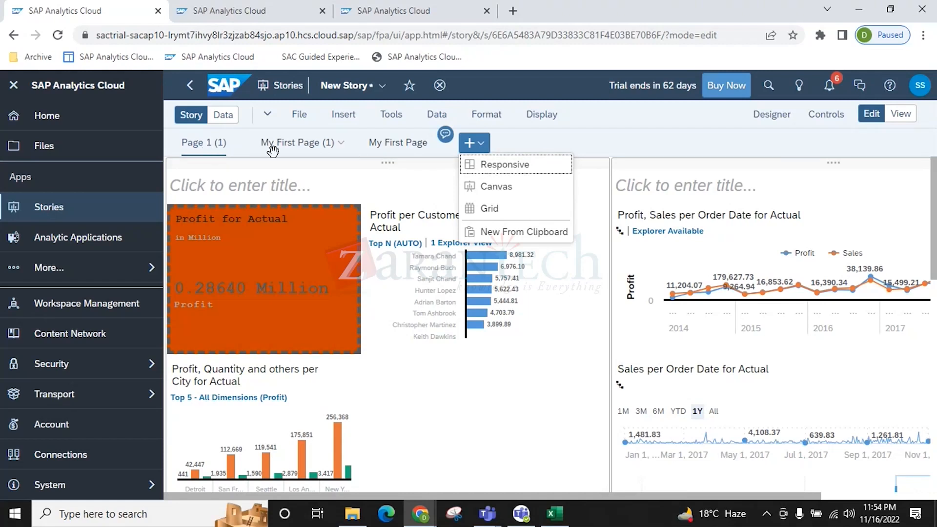
left_click(509, 189)
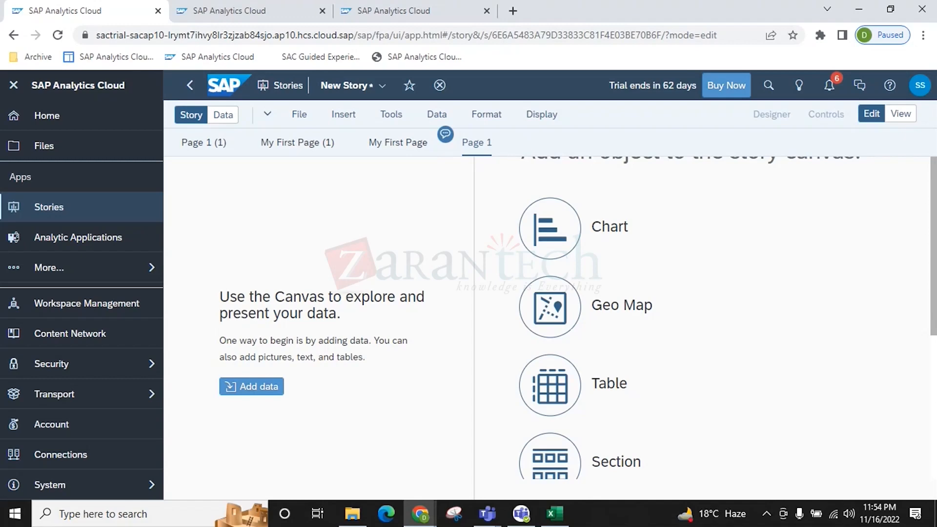
Insert an empty chart onto the new Page 1
left_click(208, 143)
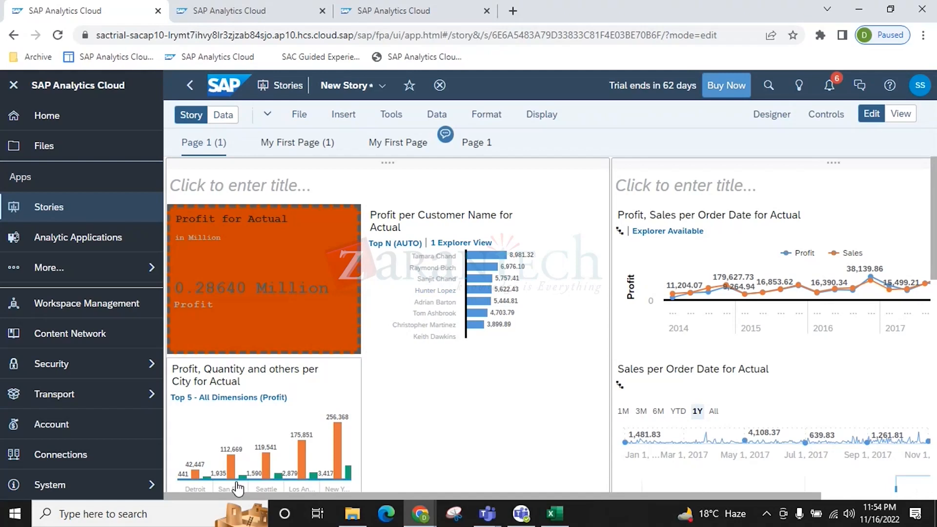
scroll(373, 390, "down", 5)
scroll(737, 182, "up", 4)
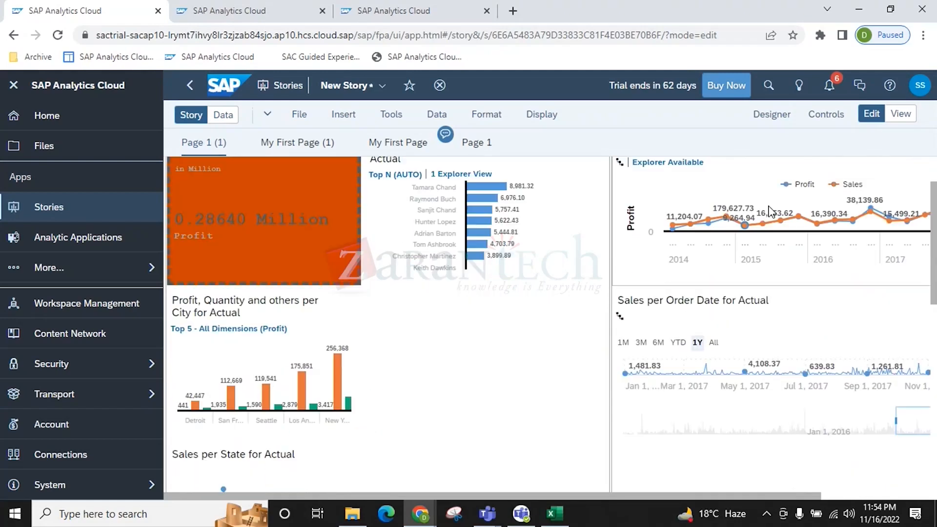
scroll(456, 391, "down", 4)
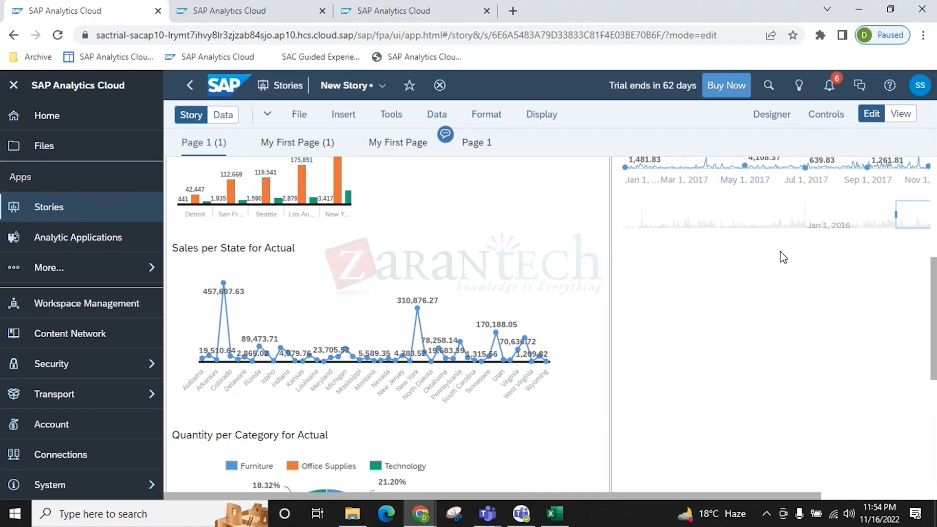
scroll(464, 278, "up", 5)
left_click(477, 142)
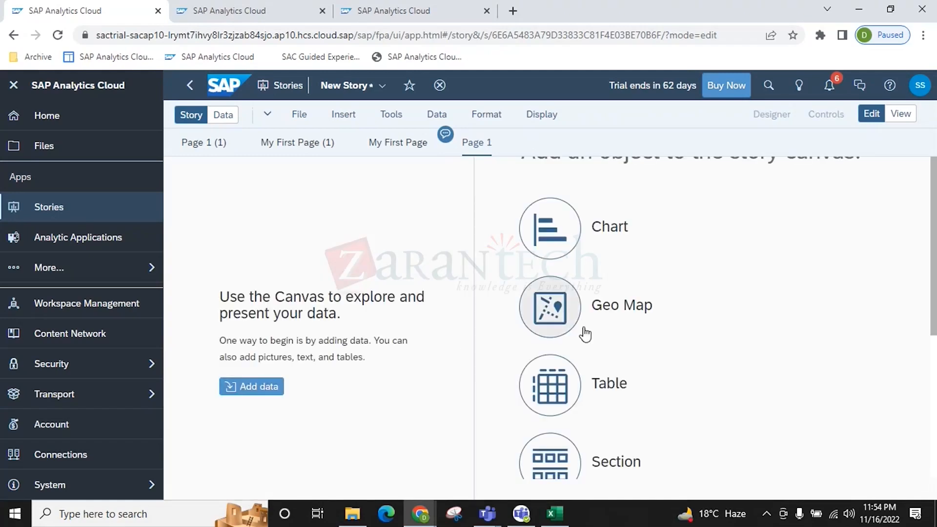
left_click(552, 230)
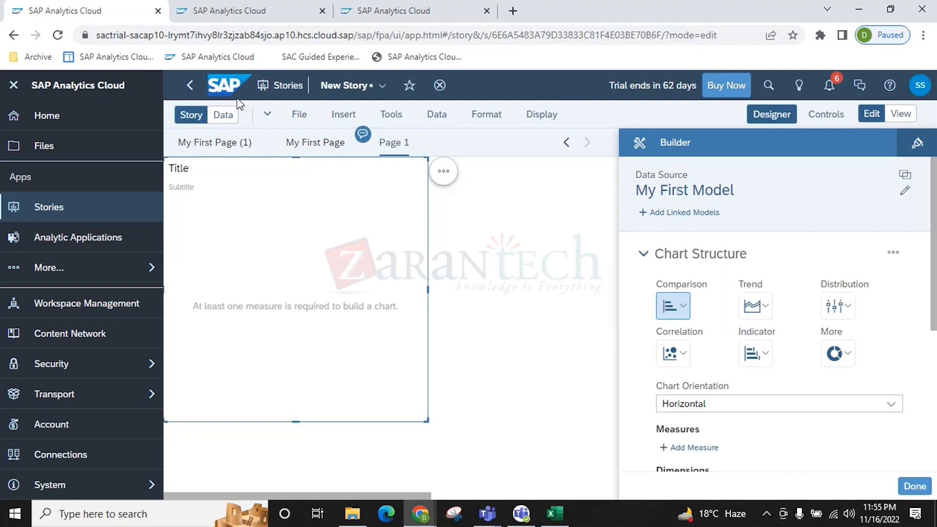
Make the chart a scatterplot with Sales as the X-axis measure
left_click(684, 355)
left_click(689, 426)
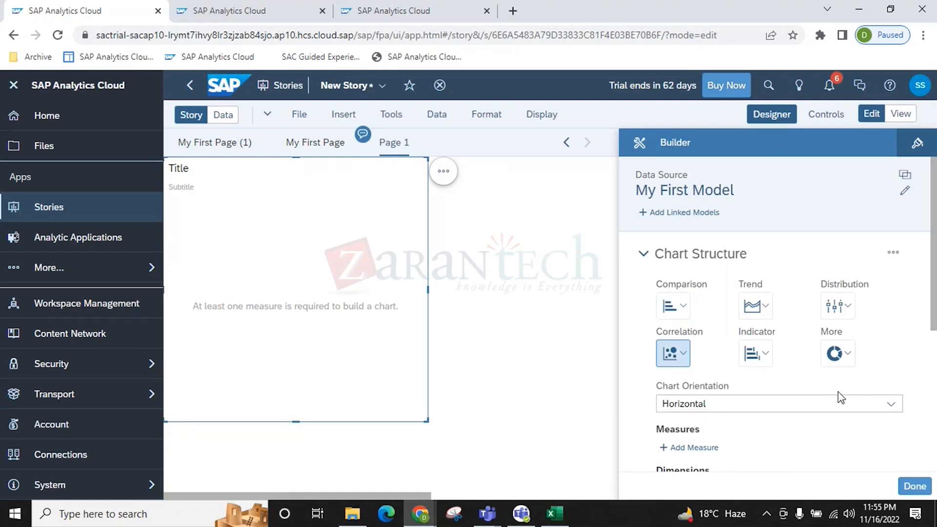
scroll(724, 366, "down", 3)
scroll(703, 331, "up", 1)
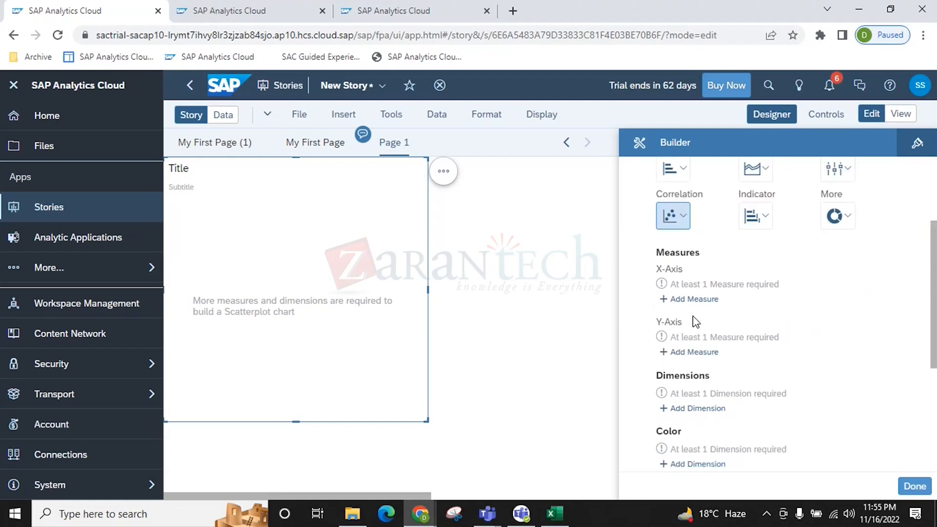
left_click(703, 299)
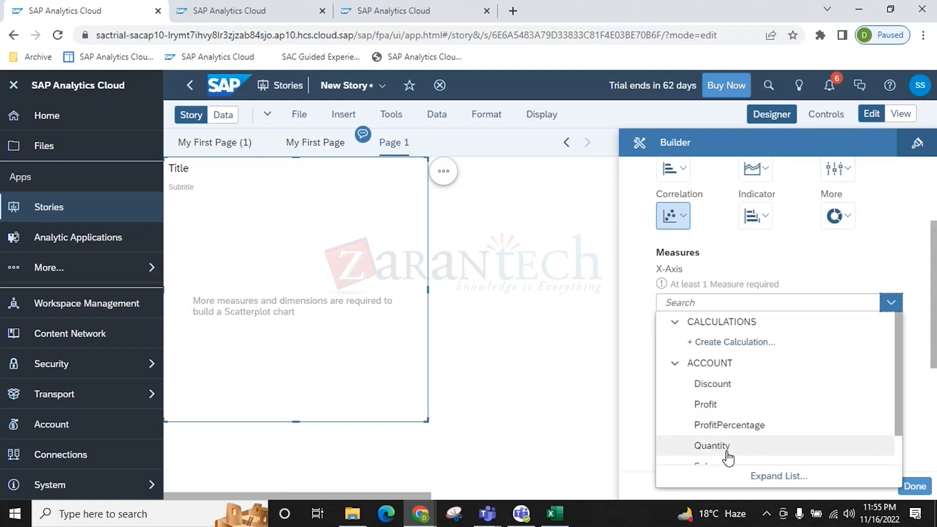
scroll(727, 449, "down", 1)
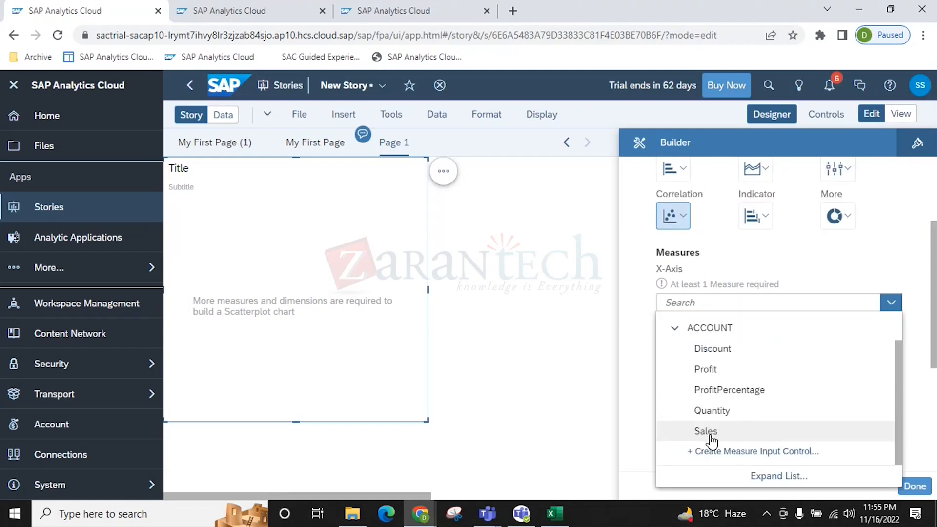
left_click(723, 437)
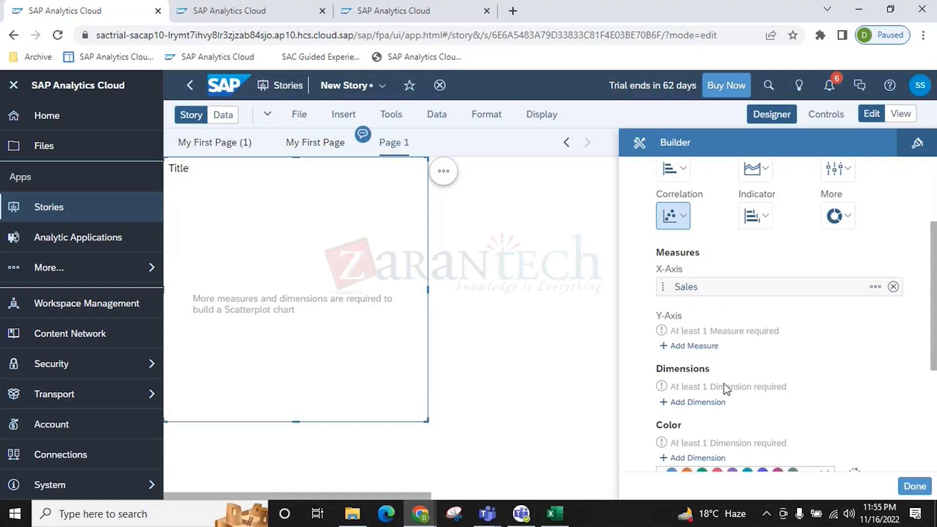
Put Profit on the Y-axis, plot one point per Region, and enlarge the chart
left_click(678, 346)
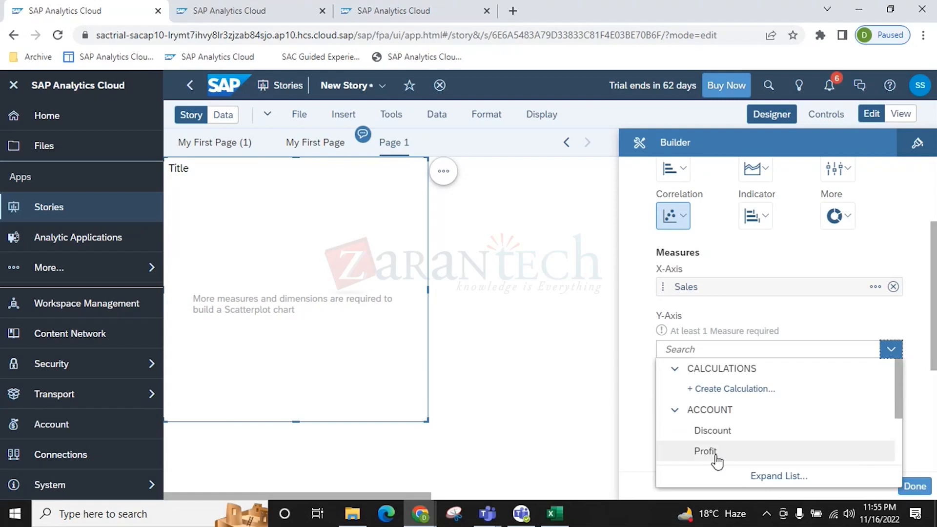
scroll(717, 451, "down", 1)
scroll(710, 444, "down", 1)
left_click(712, 386)
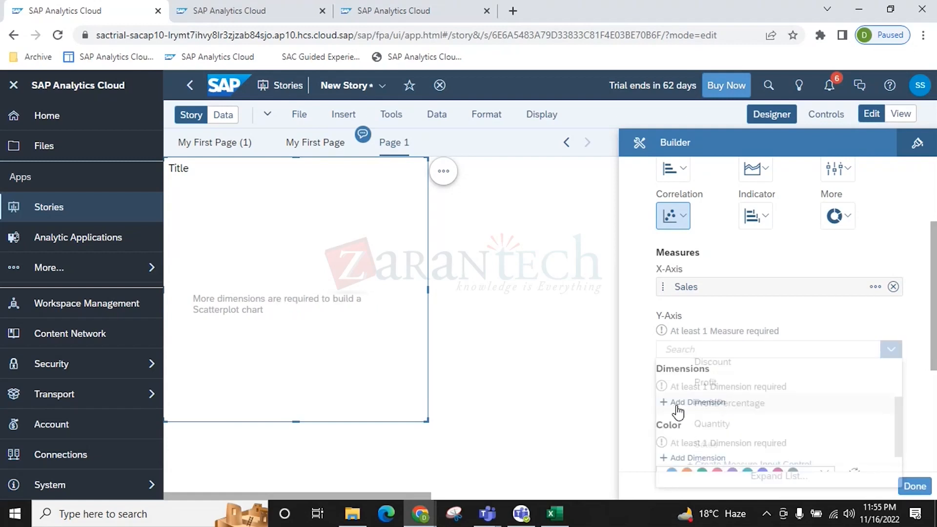
left_click(703, 402)
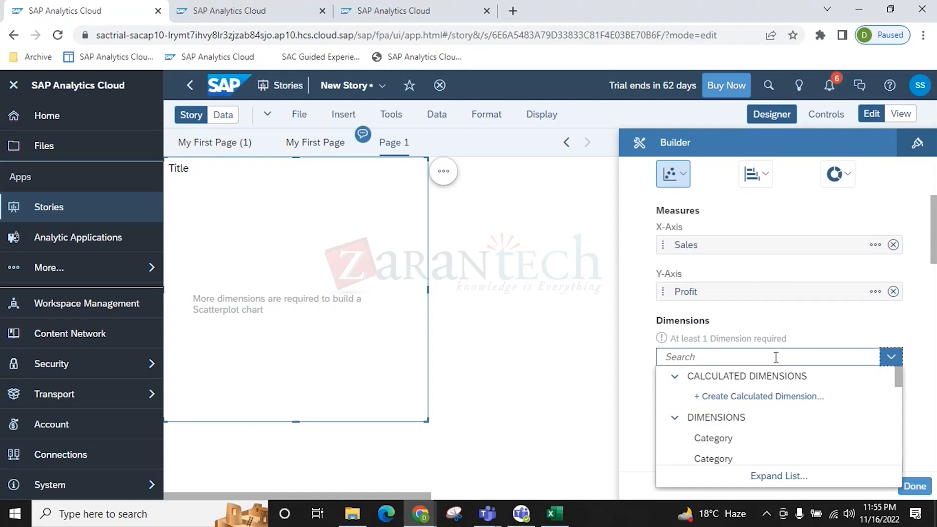
scroll(785, 436, "down", 3)
scroll(786, 436, "down", 2)
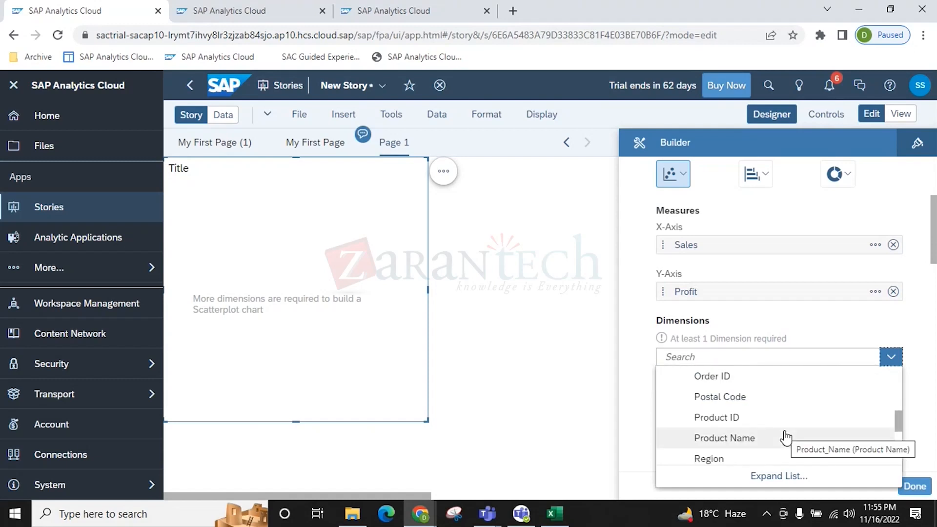
scroll(786, 435, "down", 2)
left_click(711, 391)
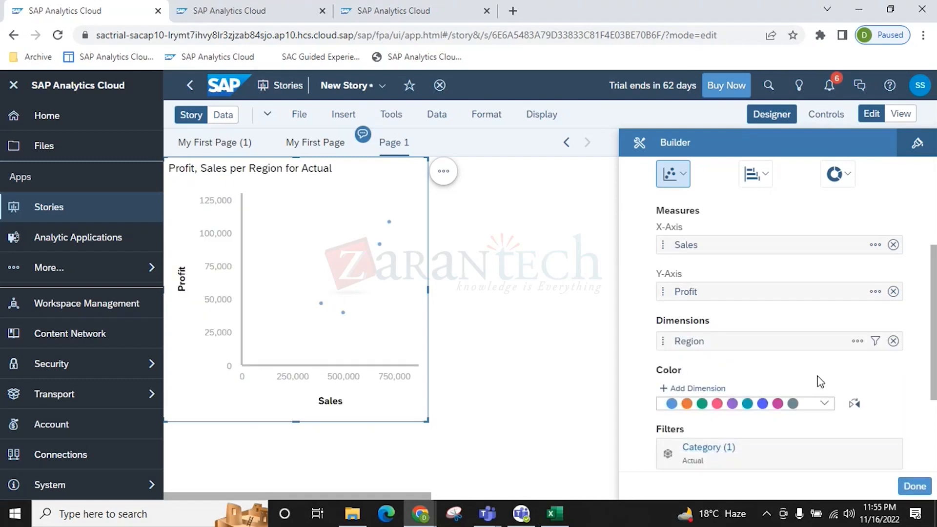
mouse_move(390, 227)
left_click_drag(423, 421, 599, 447)
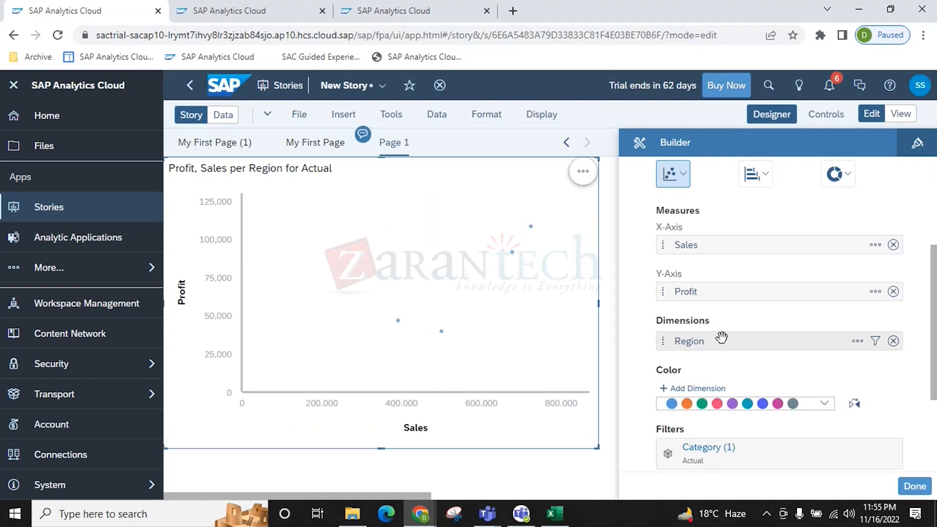
Replace the scatterplot's Region dimension with Customer Name
left_click(894, 343)
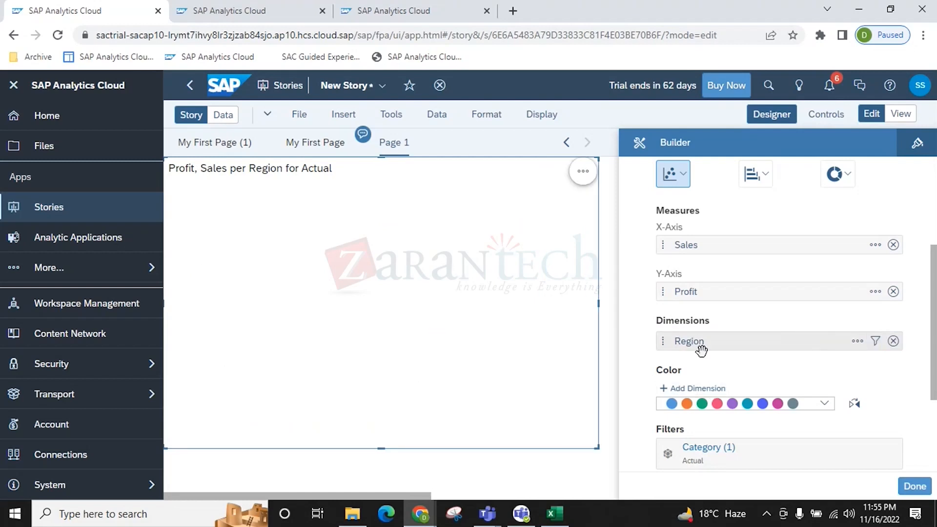
left_click(750, 350)
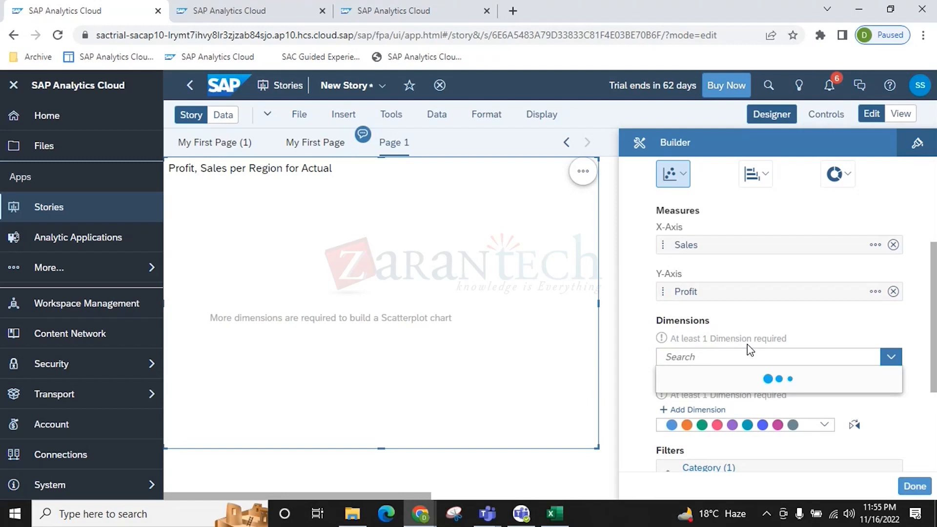
scroll(779, 415, "down", 8)
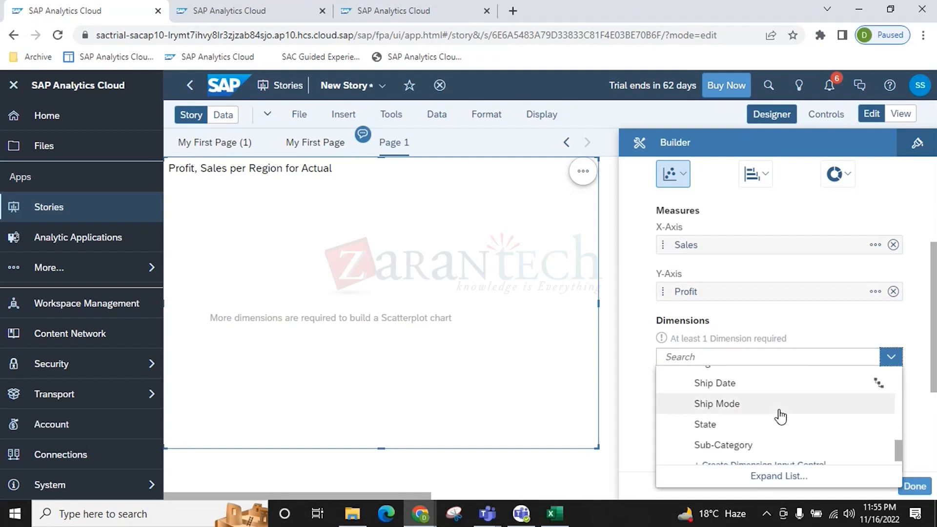
scroll(780, 415, "down", 1)
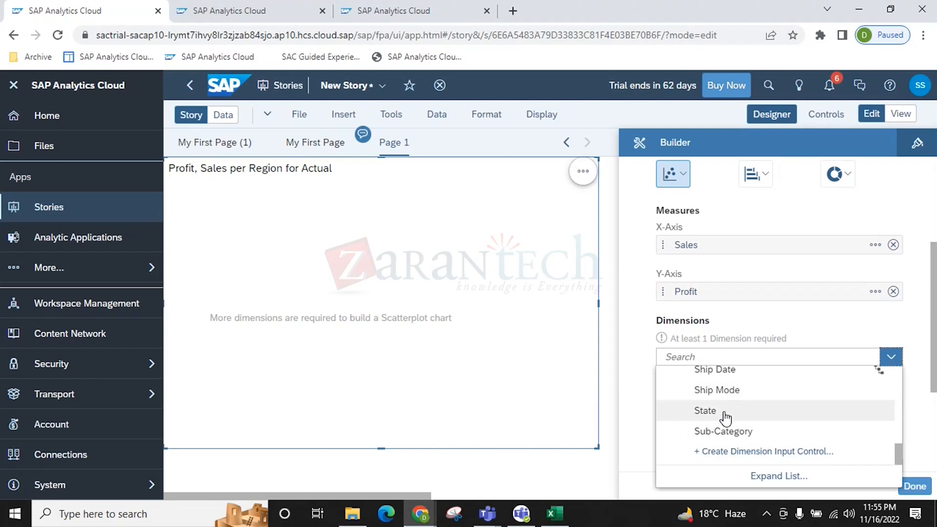
scroll(726, 417, "up", 4)
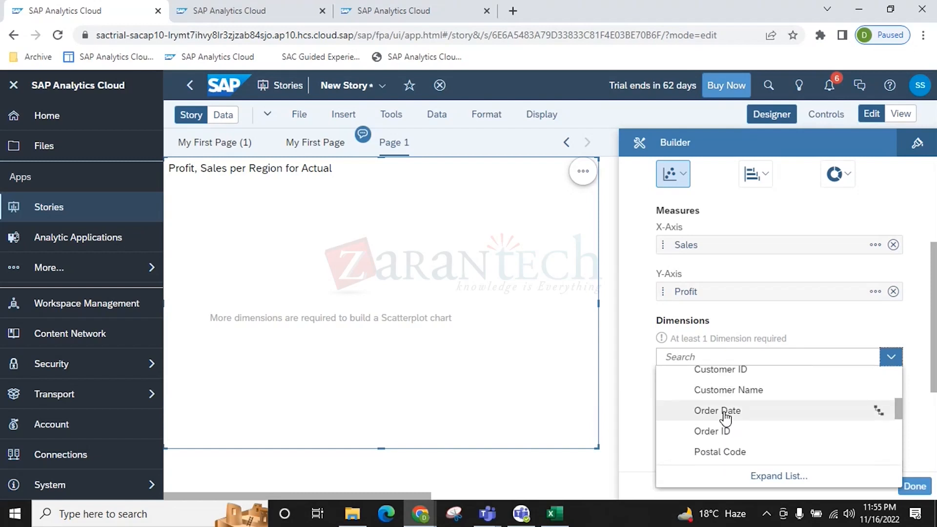
scroll(726, 417, "up", 3)
left_click(744, 468)
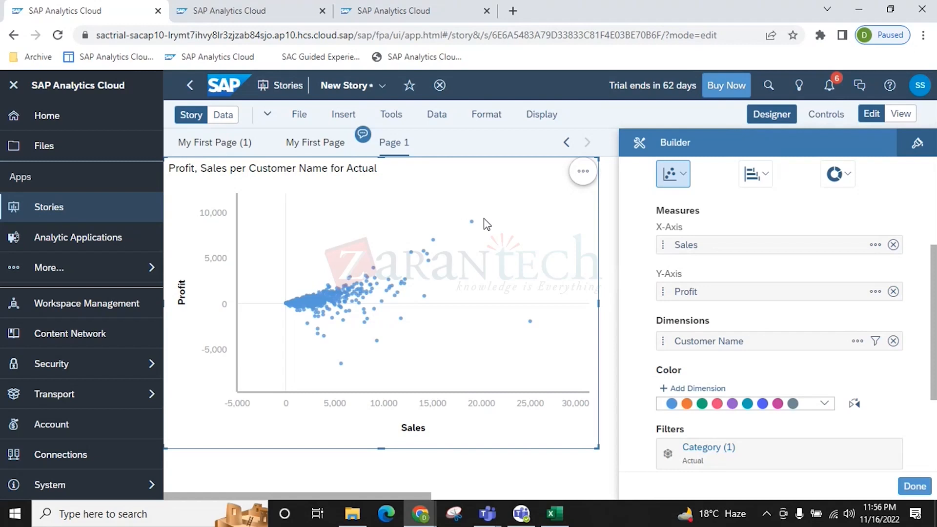
mouse_move(472, 224)
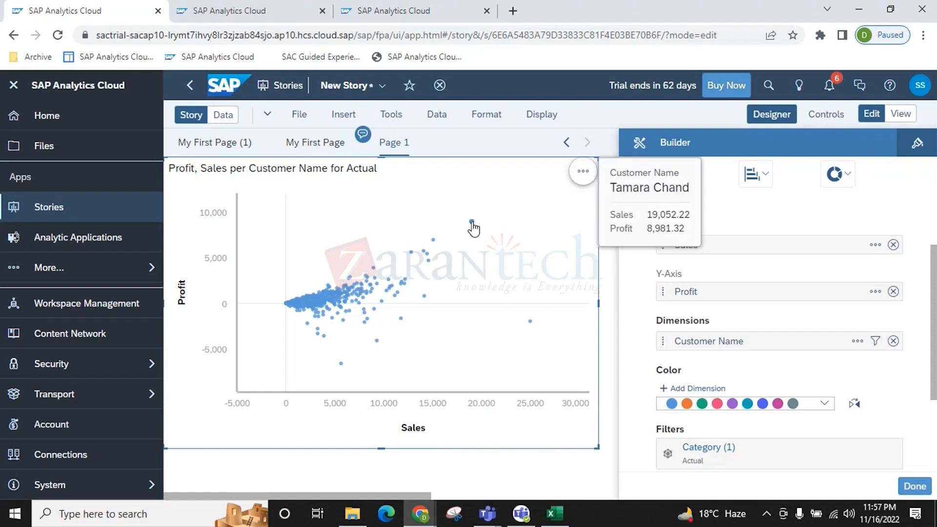
mouse_move(532, 327)
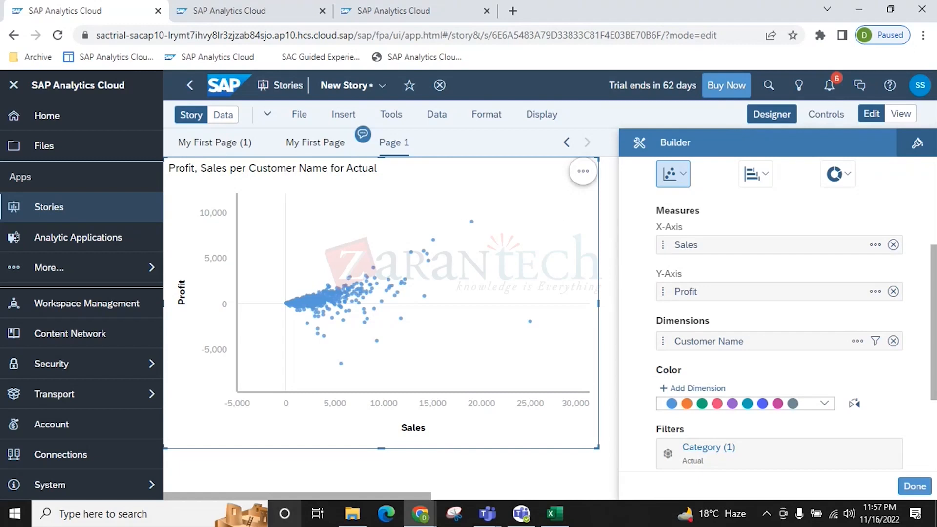
Hide the Designer panel and insert a new table on the page
left_click(765, 117)
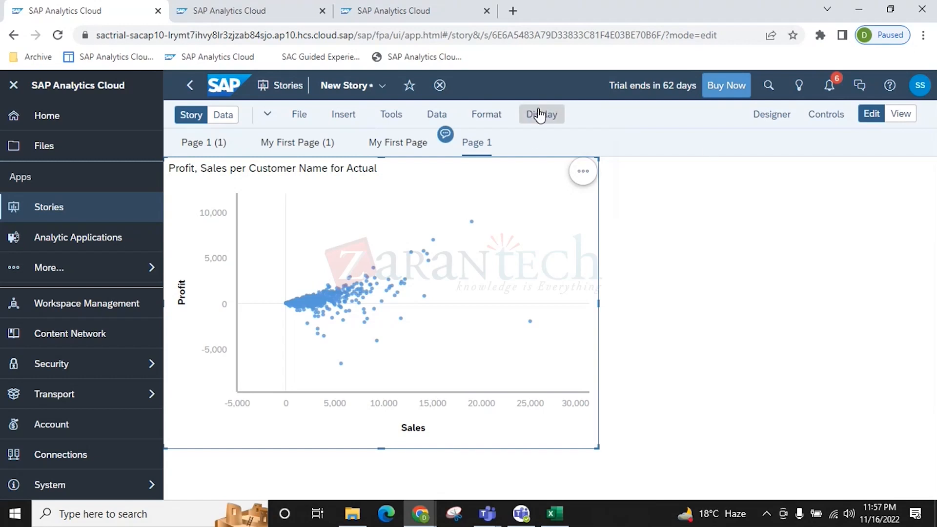
left_click(348, 119)
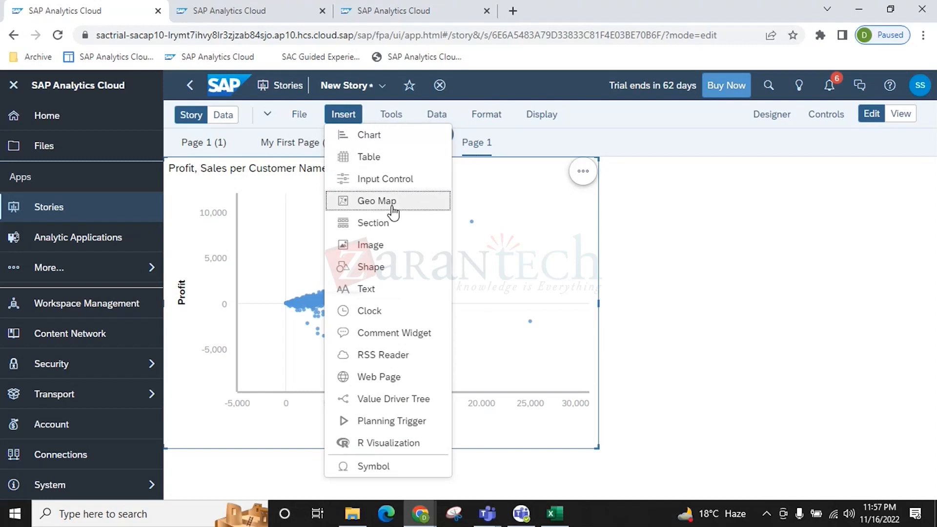
left_click(369, 158)
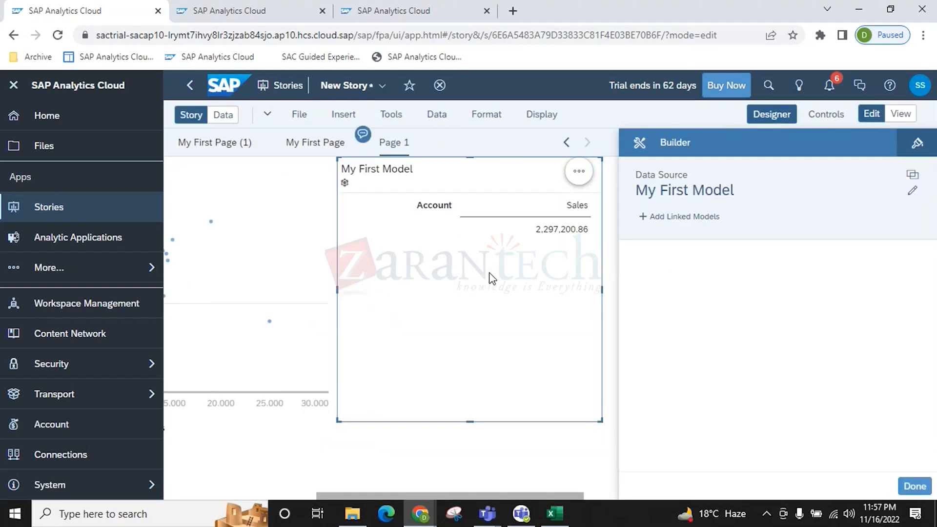
scroll(683, 337, "down", 4)
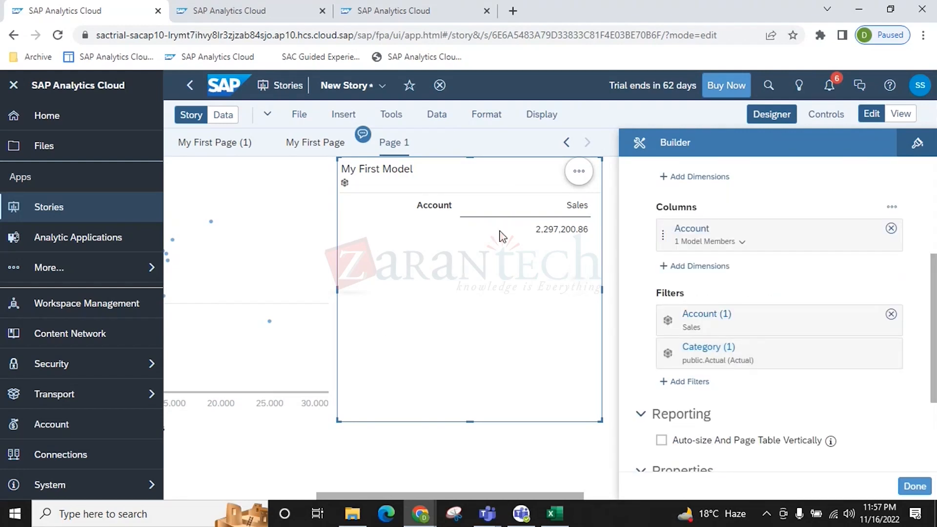
scroll(717, 332, "up", 3)
scroll(725, 324, "down", 3)
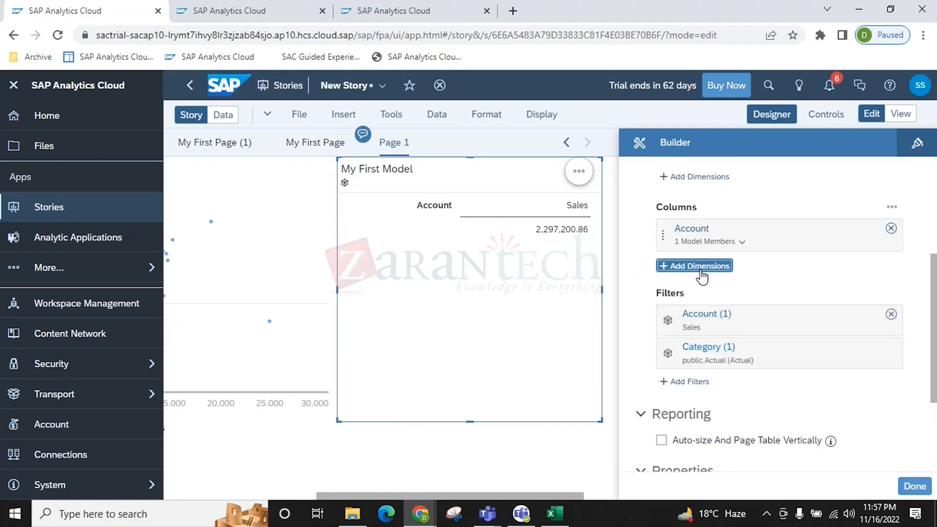
Add Country, Region, State and City as the table's column dimensions
left_click(701, 269)
left_click(708, 394)
left_click(705, 452)
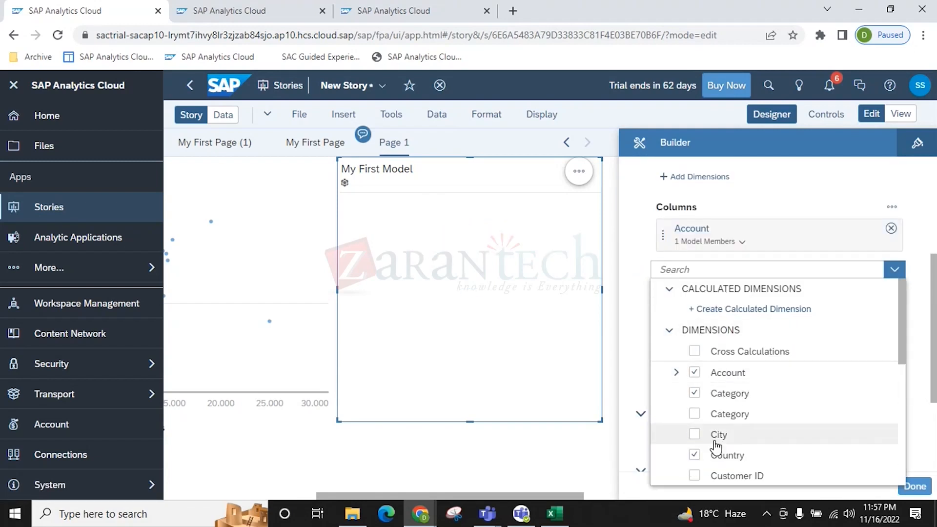
left_click(699, 392)
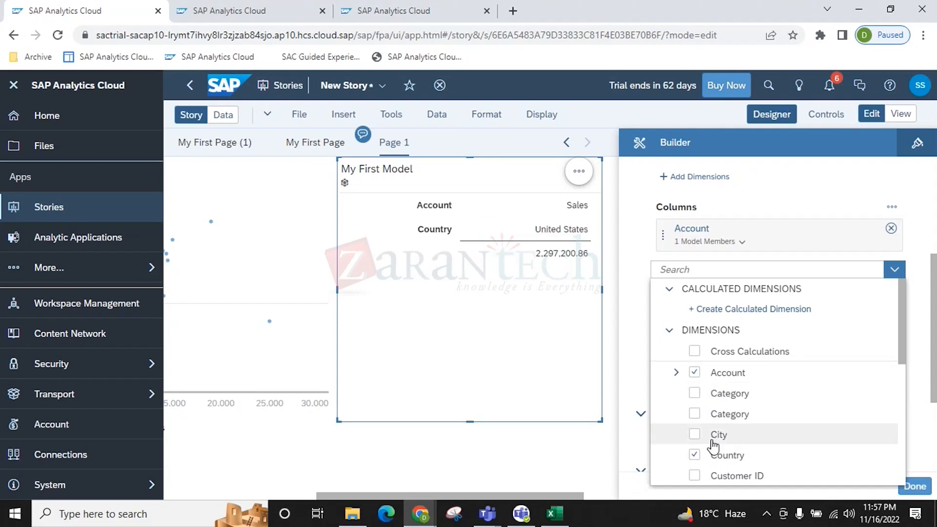
left_click(695, 437)
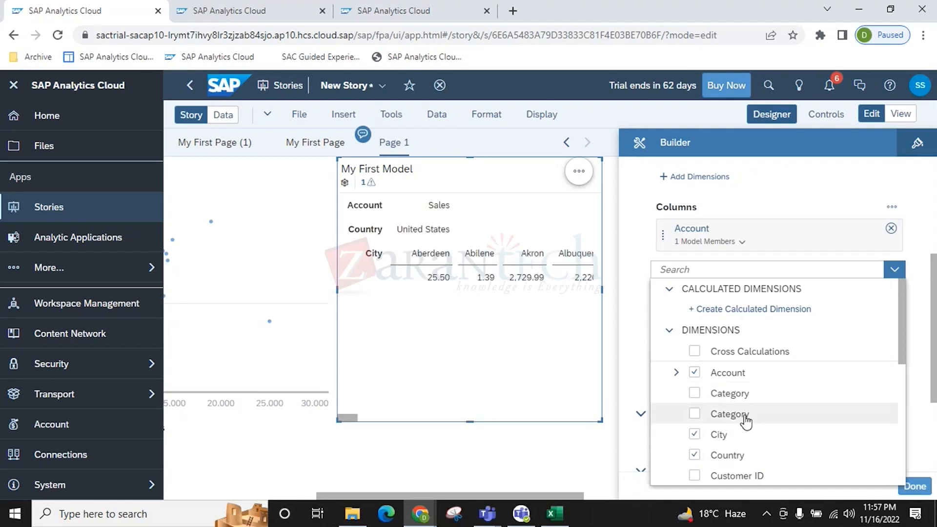
scroll(732, 425, "down", 3)
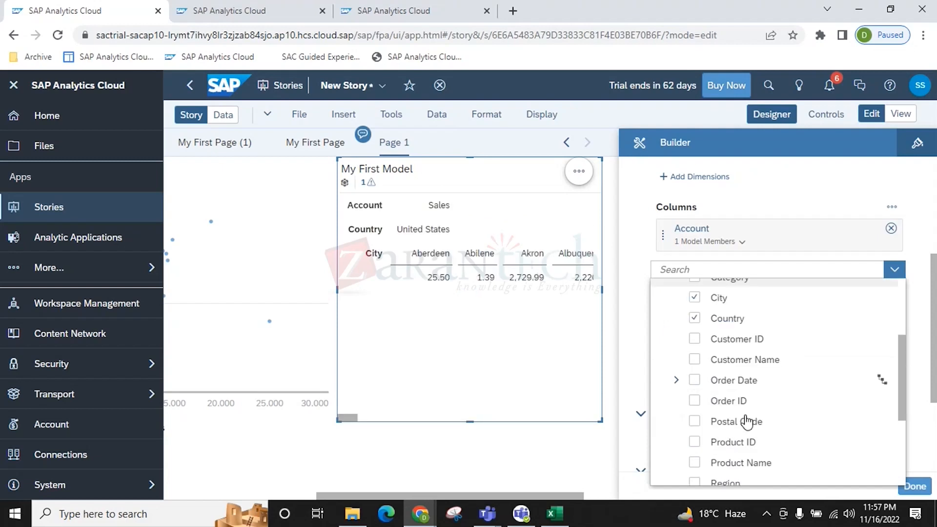
left_click(699, 298)
scroll(712, 429, "down", 3)
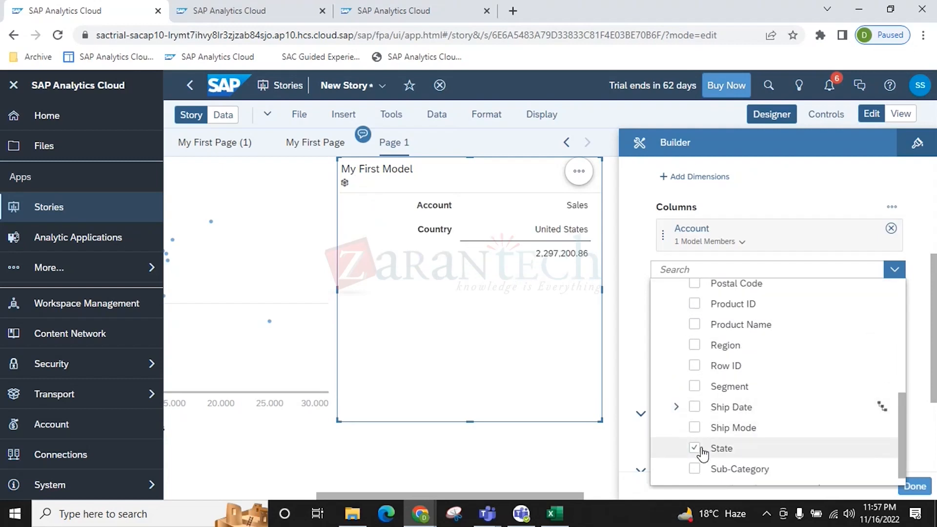
left_click(695, 449)
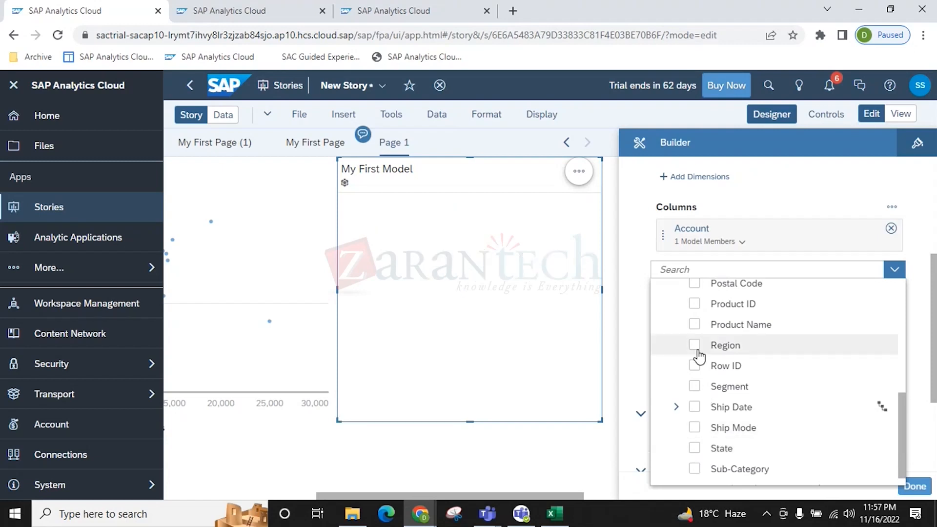
scroll(732, 342, "up", 5)
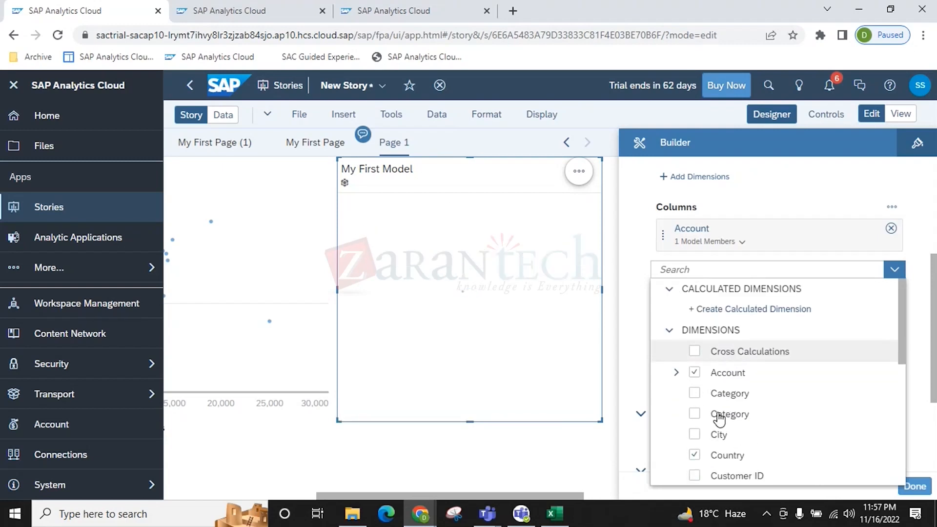
left_click(693, 434)
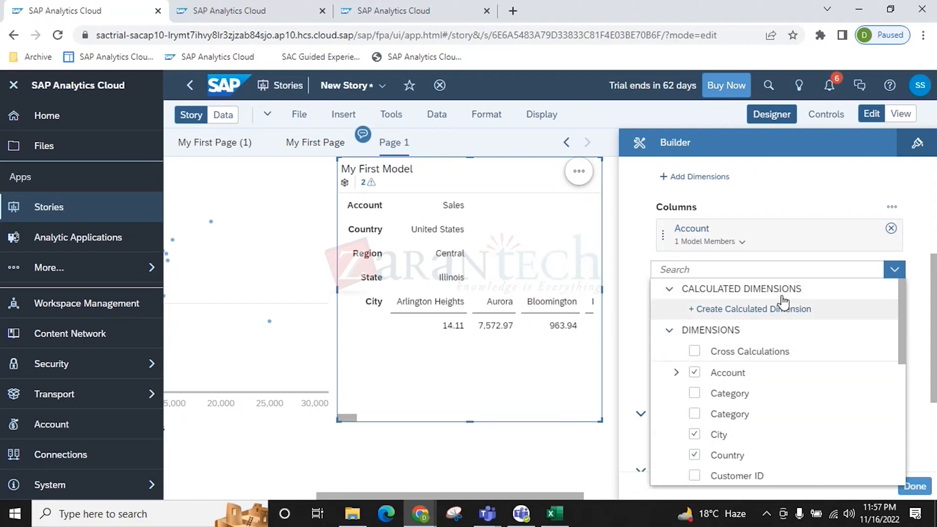
left_click(823, 211)
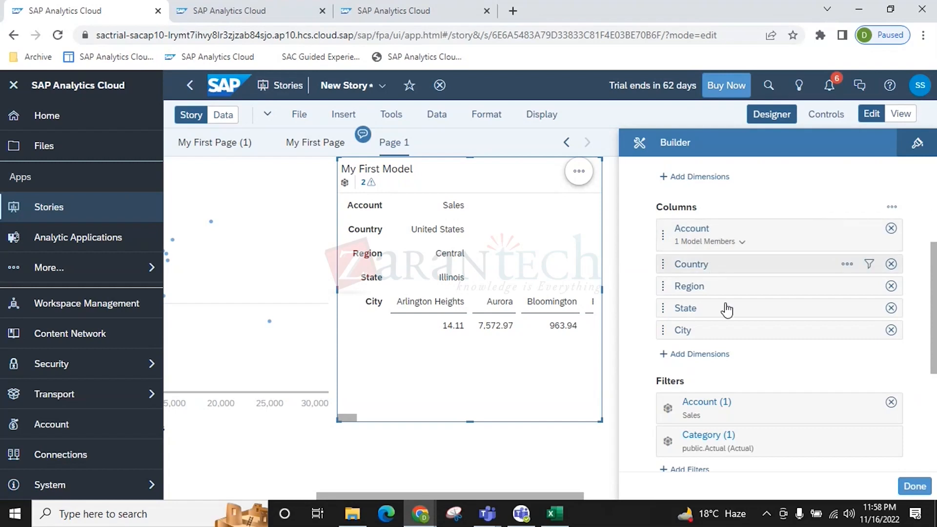
Move Region, State and City from the table's columns into its rows
scroll(753, 274, "up", 3)
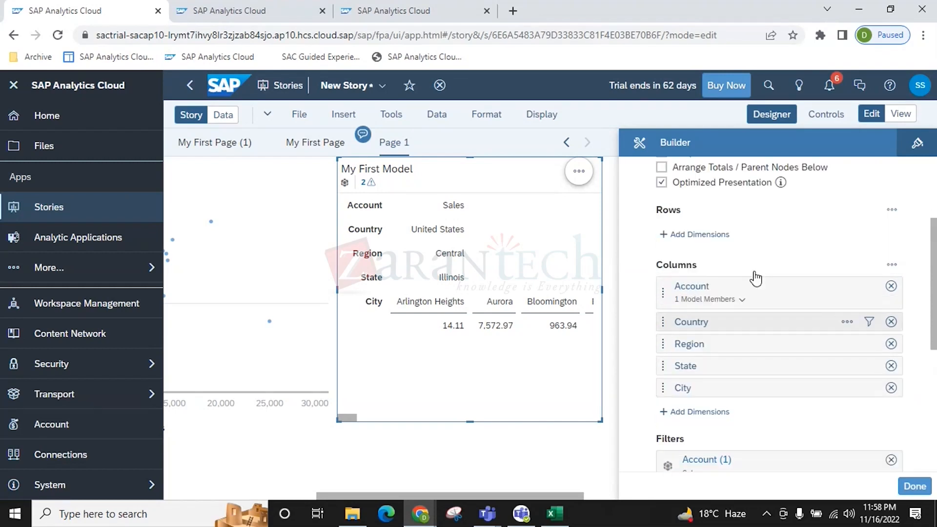
scroll(757, 277, "down", 3)
scroll(757, 276, "up", 3)
left_click_drag(705, 341, 711, 243)
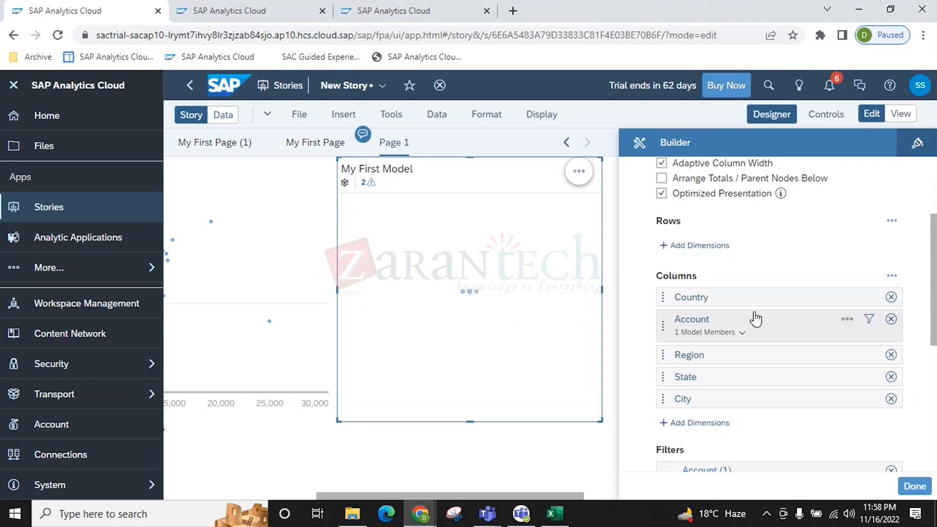
left_click_drag(703, 297, 711, 244)
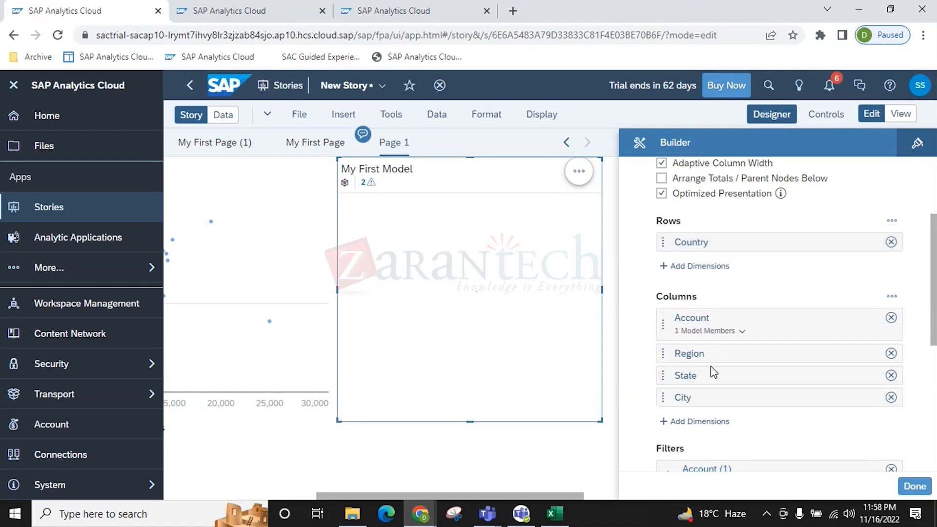
left_click_drag(705, 363, 751, 303)
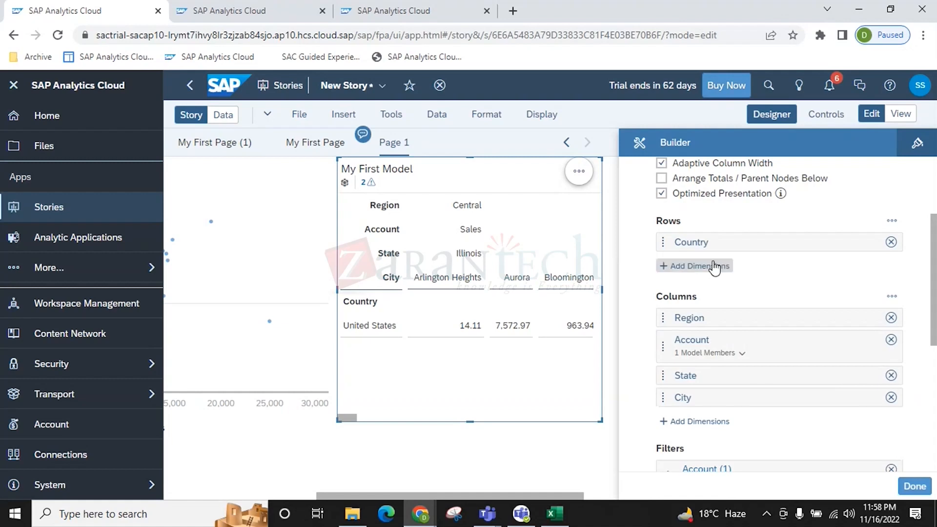
scroll(742, 363, "down", 3)
scroll(744, 376, "up", 3)
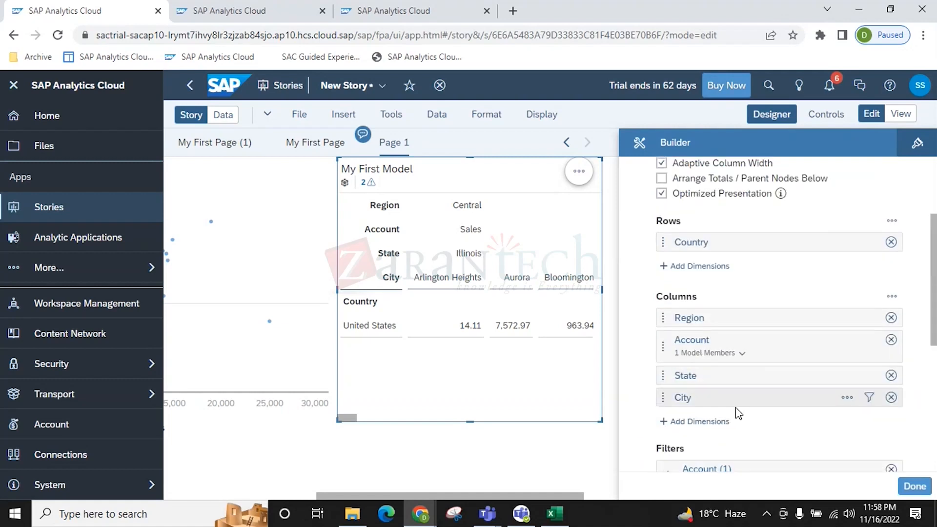
left_click_drag(713, 323, 714, 271)
left_click_drag(706, 376, 699, 293)
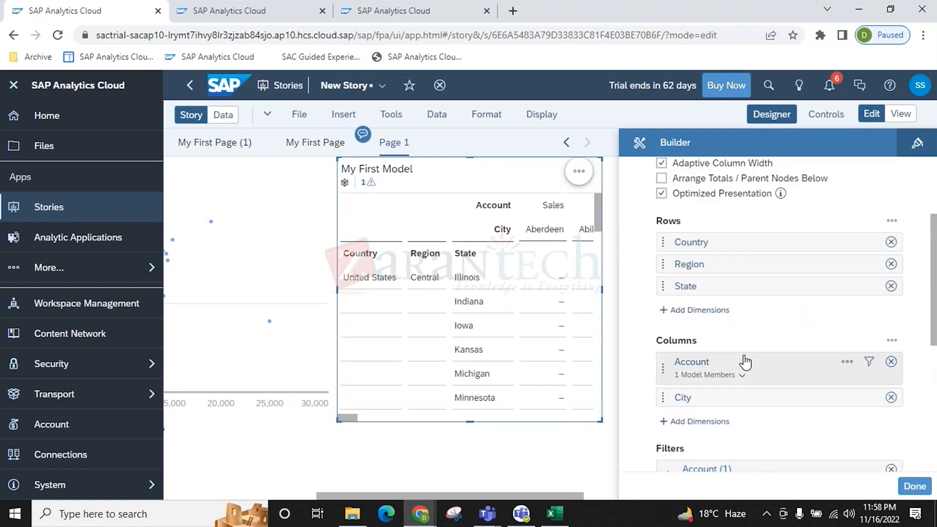
left_click_drag(716, 409, 718, 320)
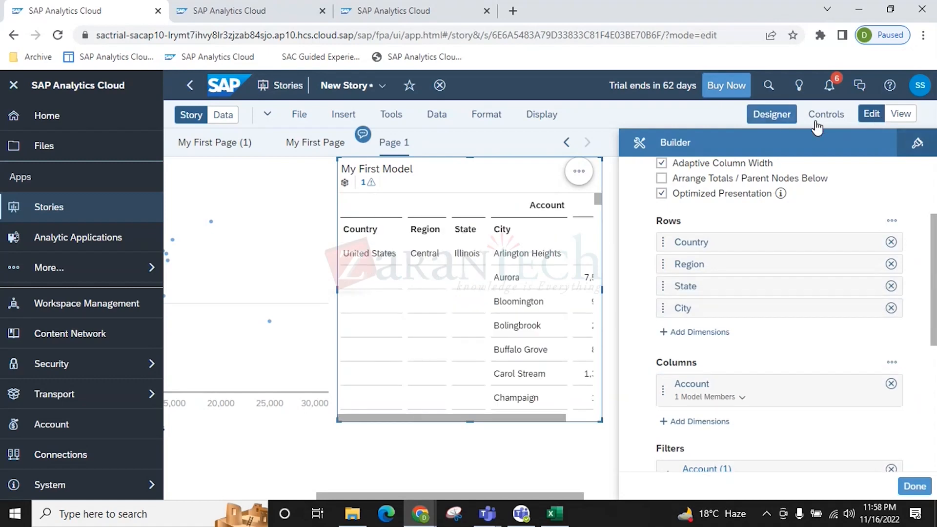
Enlarge the table so the Sales column is visible
left_click(771, 114)
left_click_drag(860, 420, 934, 471)
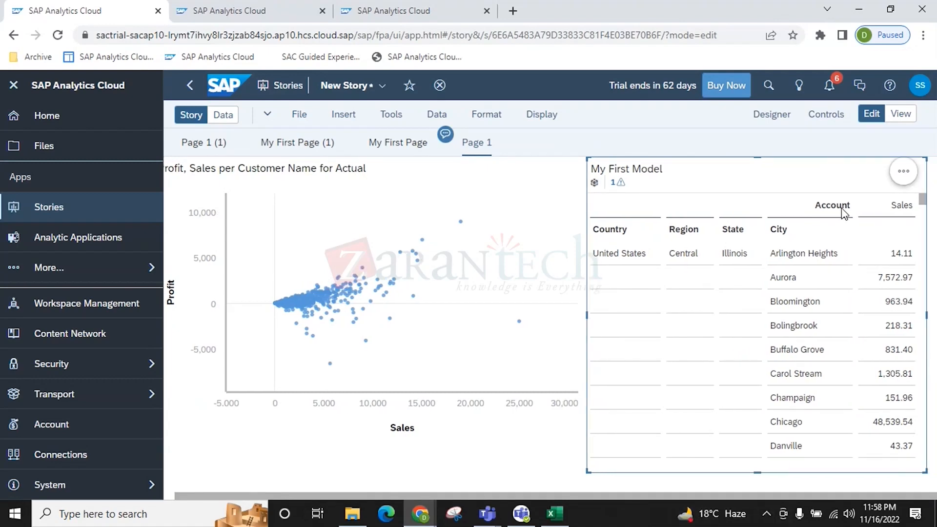
left_click(772, 114)
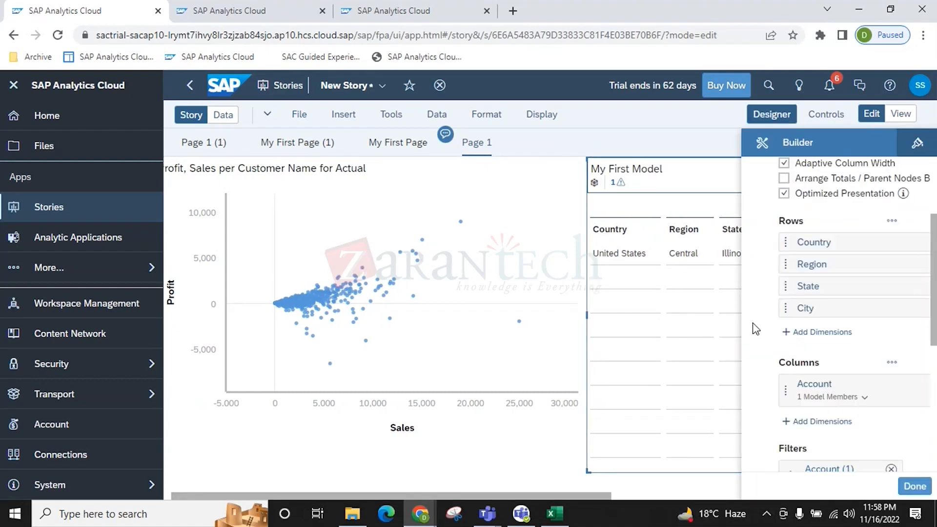
scroll(785, 361, "down", 4)
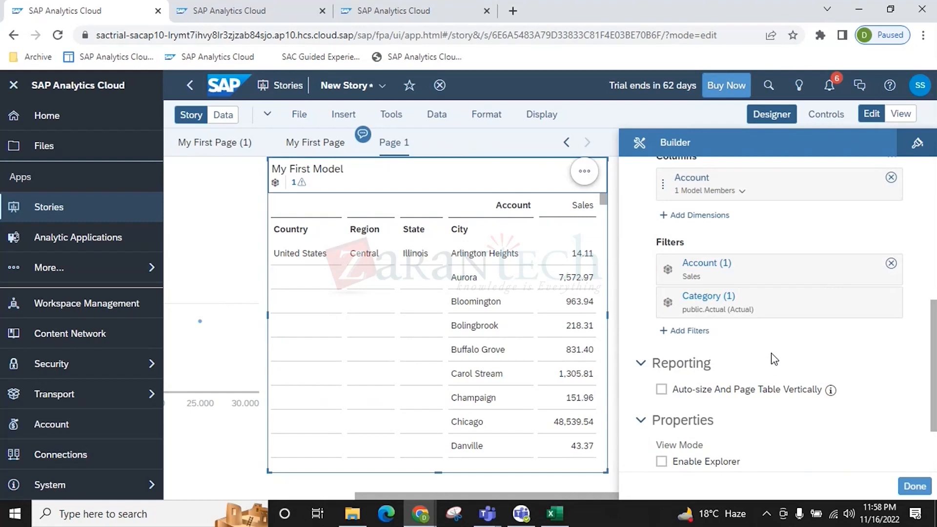
scroll(774, 359, "up", 5)
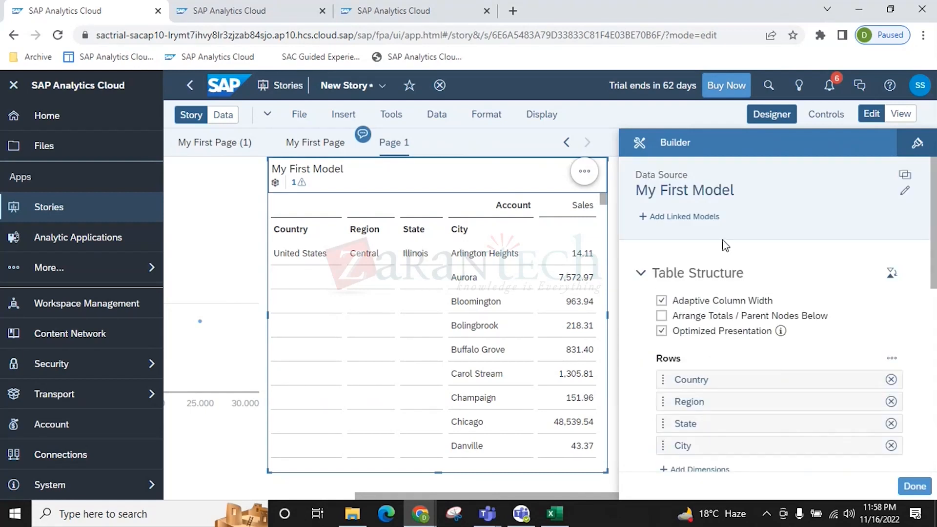
Apply Alternating Rows, a bright blue expand icon, and Color Background threshold style
left_click(917, 143)
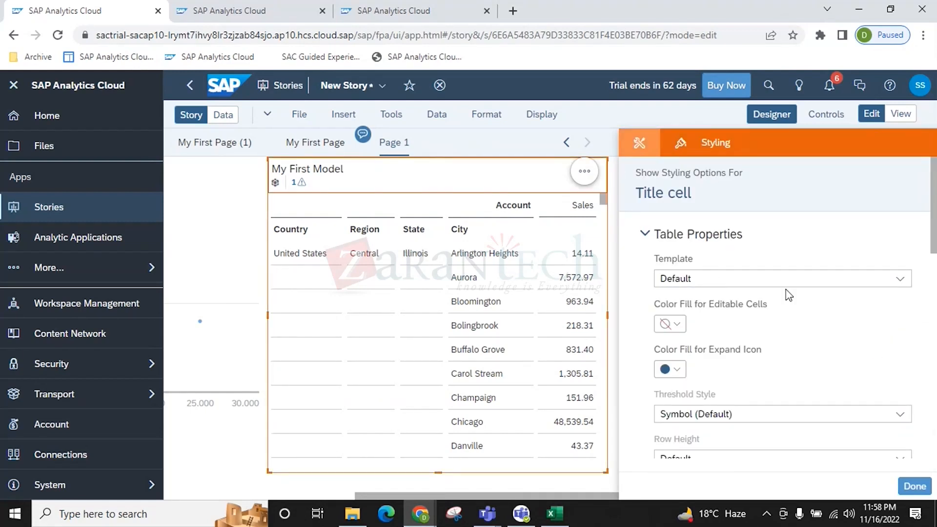
left_click(787, 279)
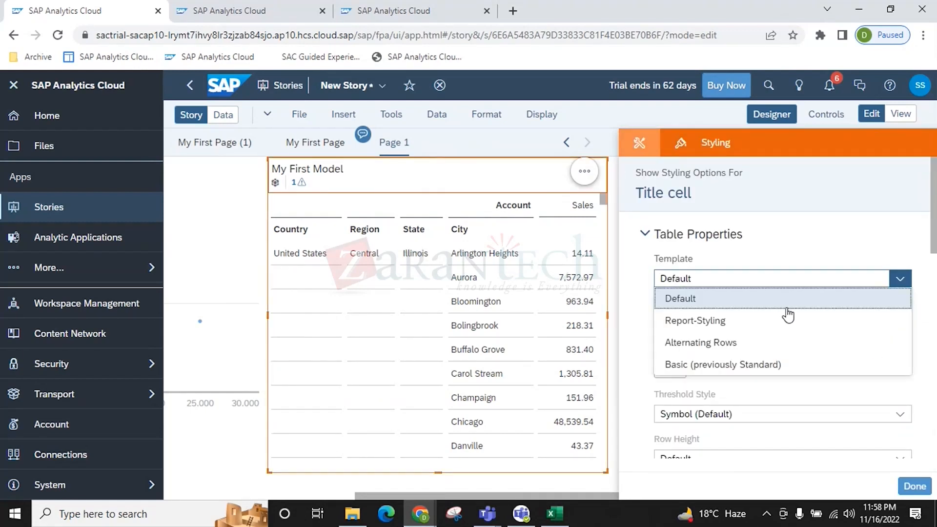
left_click(809, 342)
left_click(540, 317)
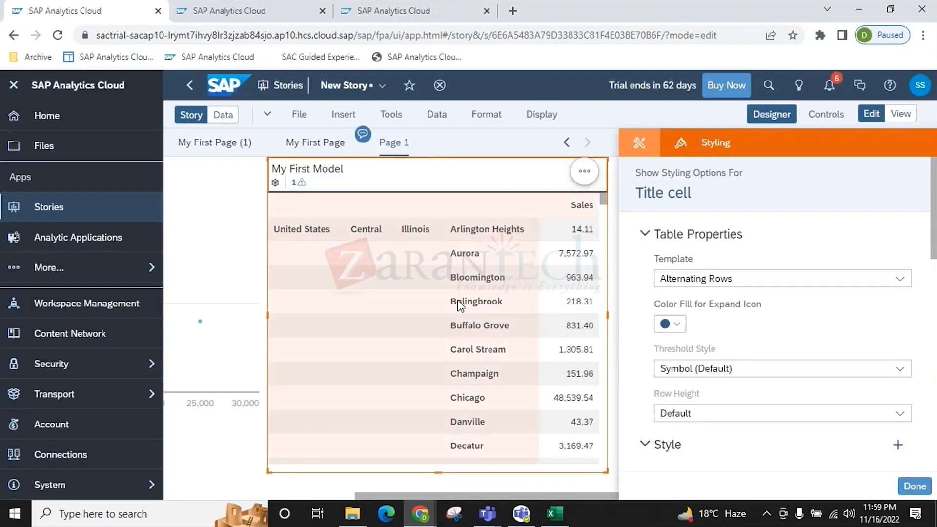
left_click(666, 324)
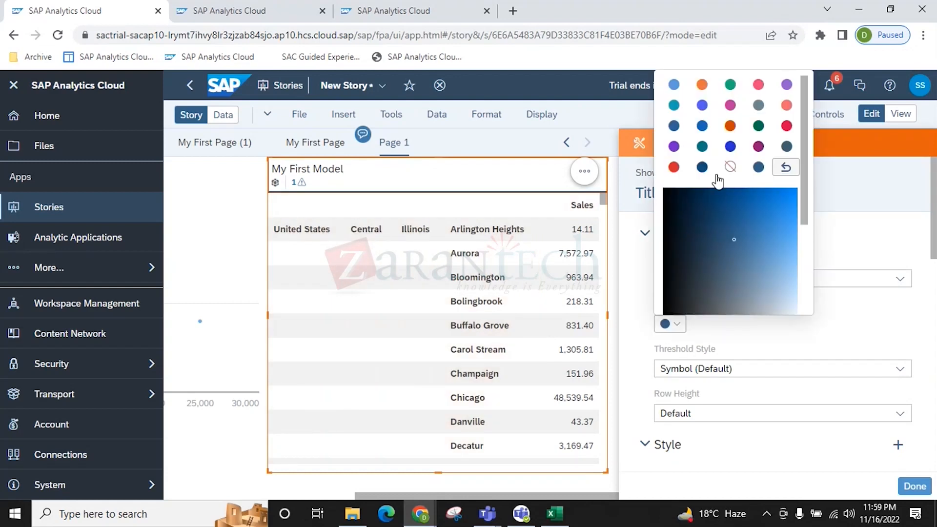
left_click(730, 146)
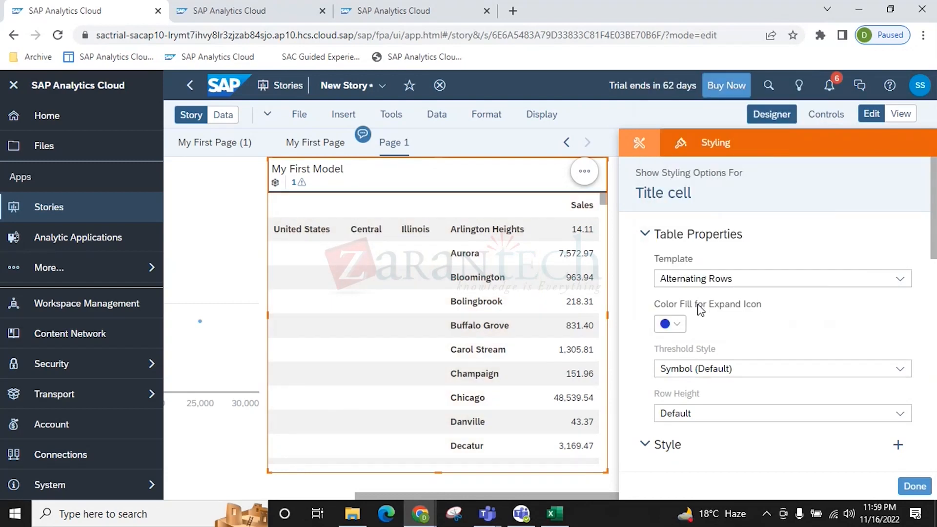
scroll(786, 307, "down", 3)
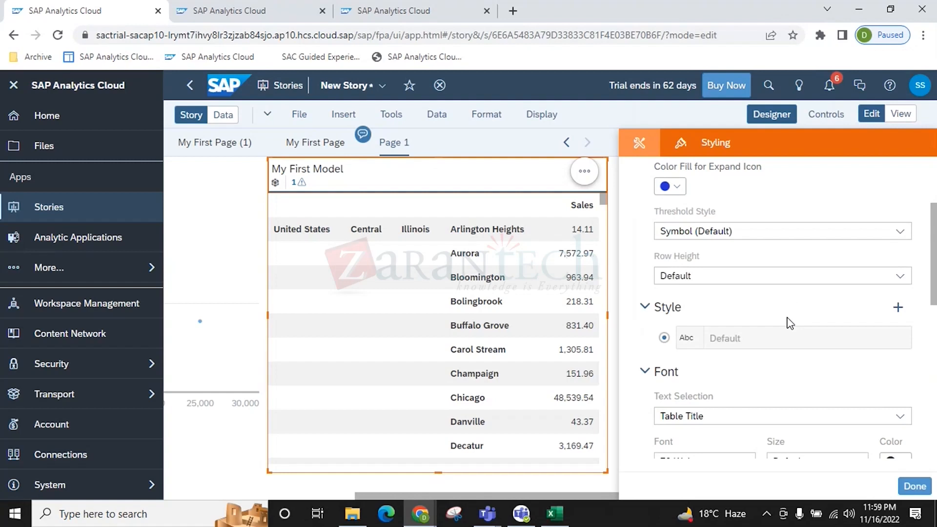
left_click(742, 235)
left_click(721, 296)
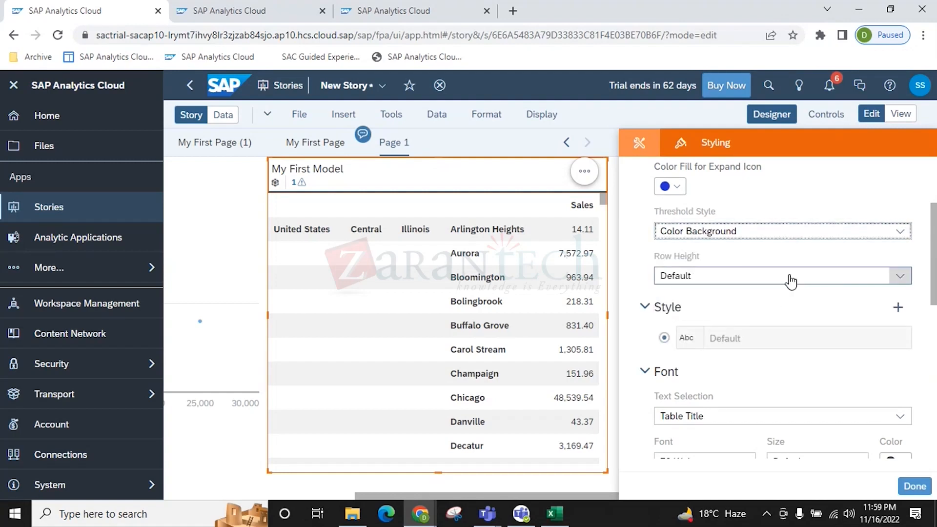
scroll(790, 273, "up", 3)
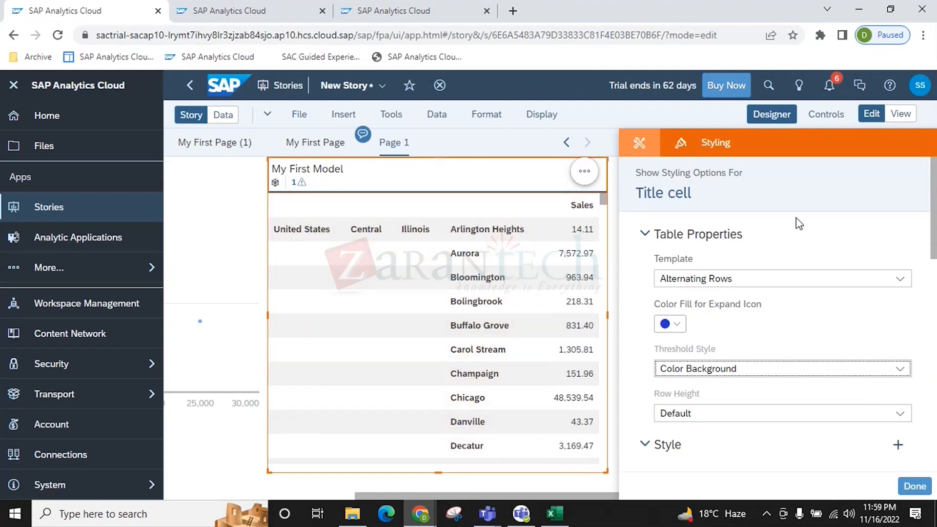
Switch the table to the Report-Styling template and close the Designer panel
left_click(781, 280)
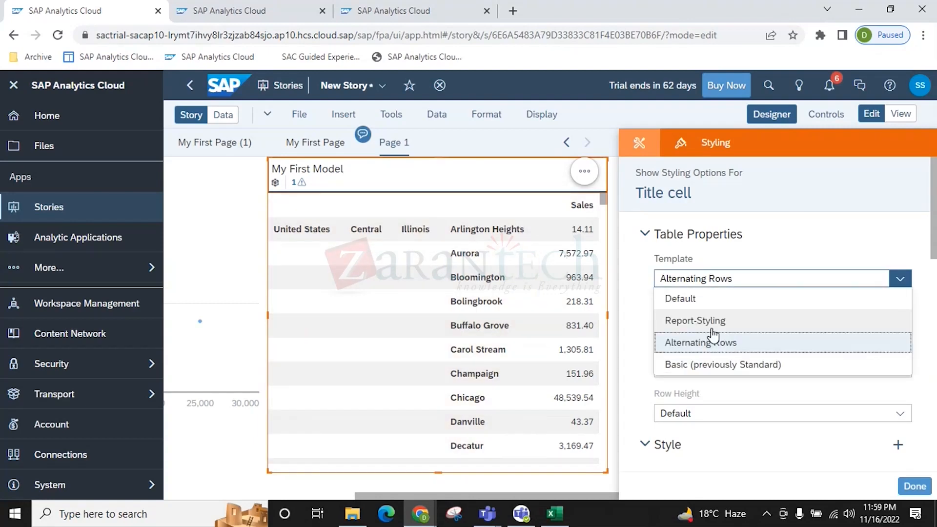
left_click(695, 324)
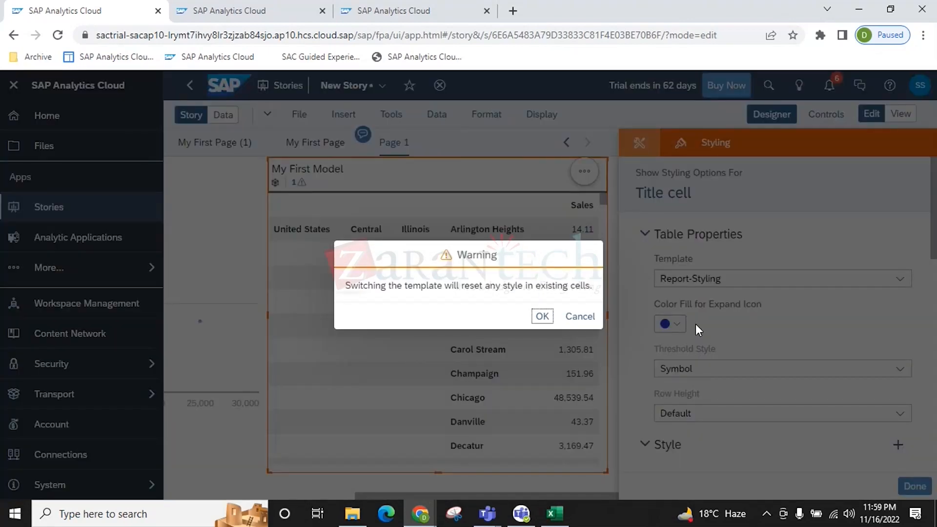
left_click(542, 317)
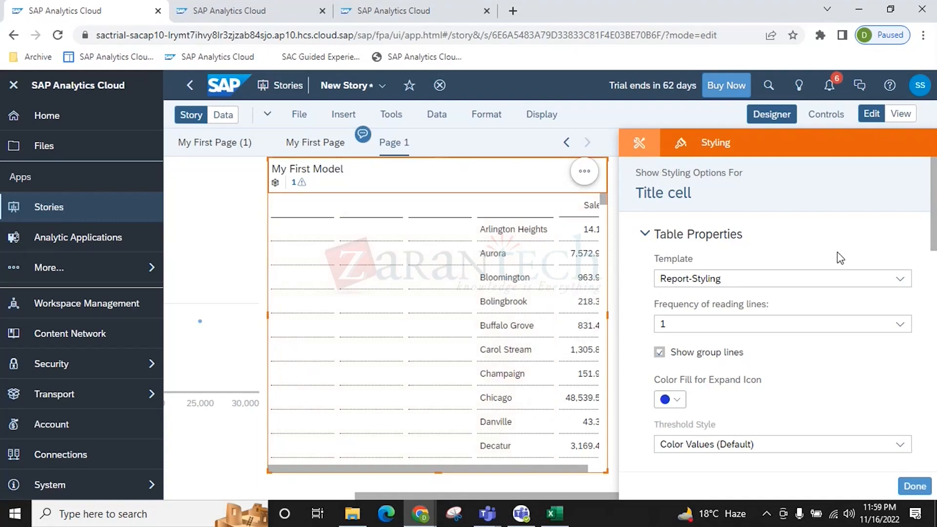
left_click(640, 144)
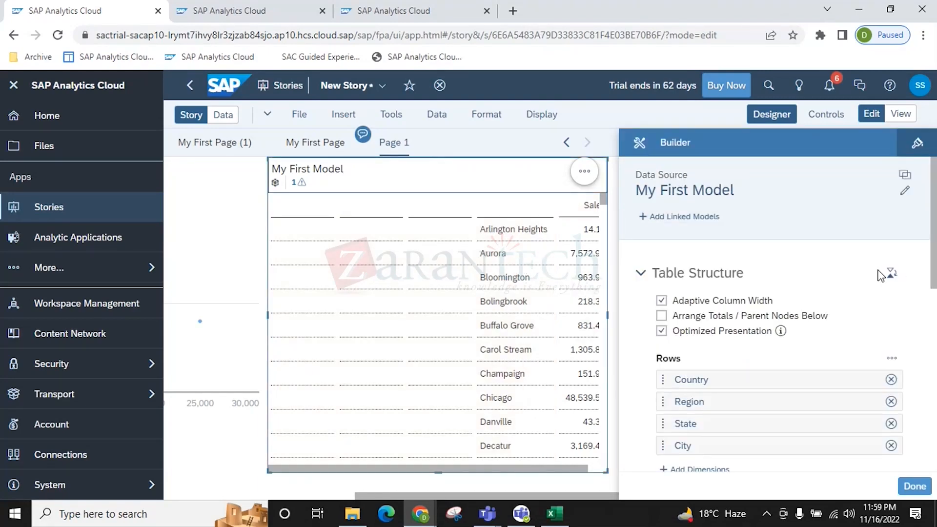
left_click(772, 114)
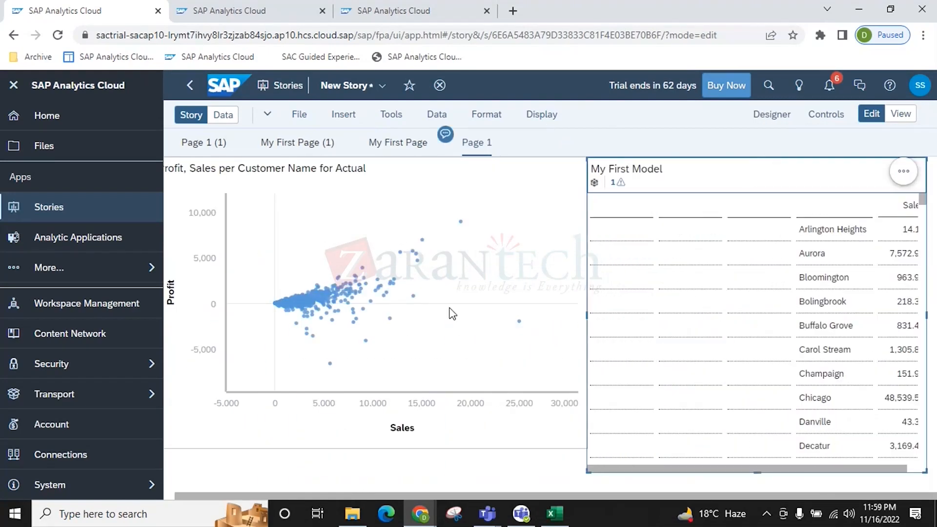
left_click(238, 473)
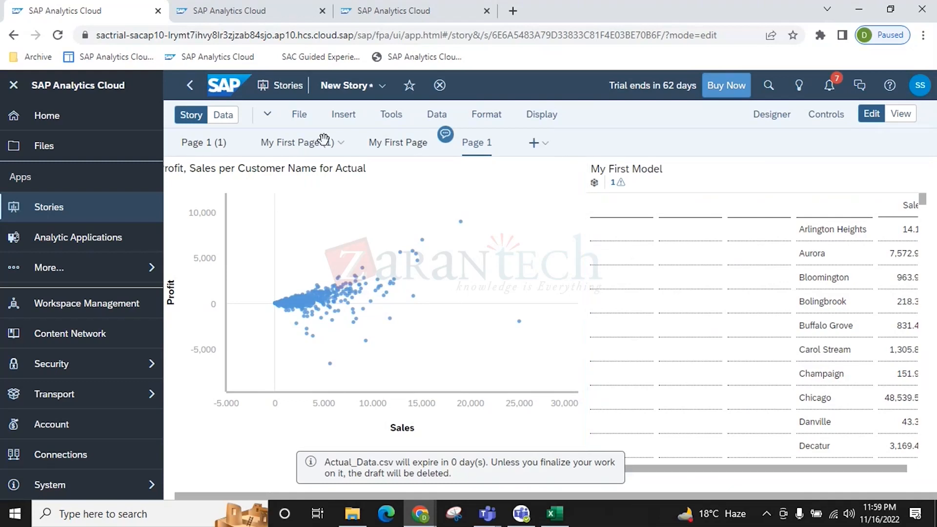
Insert a geo map onto Page 1
left_click(299, 116)
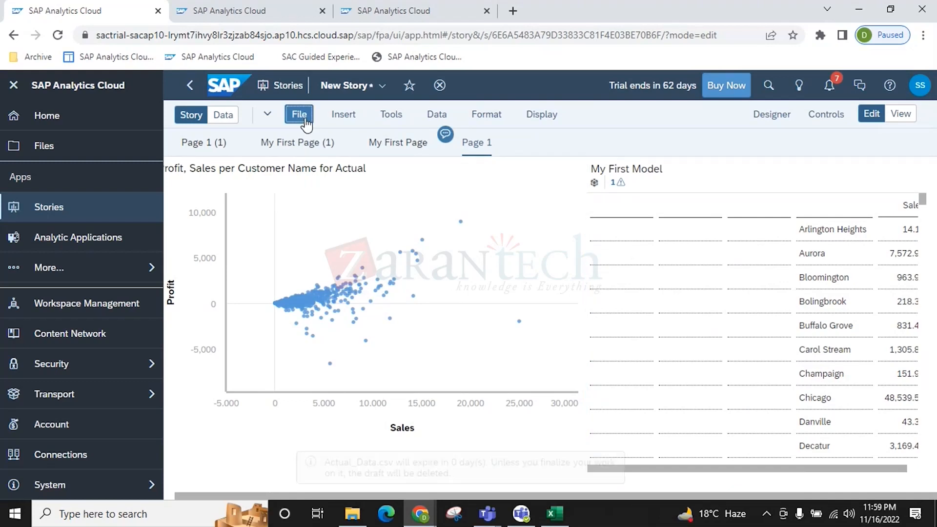
left_click(344, 114)
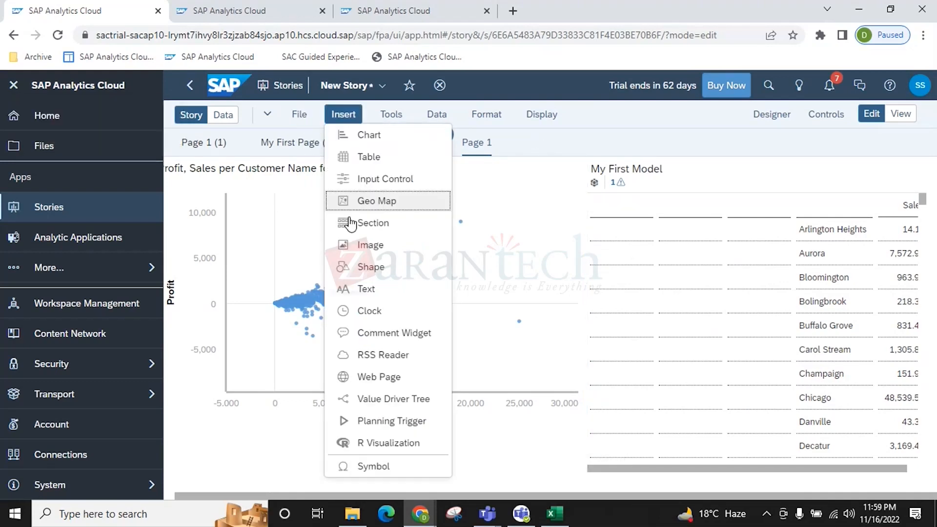
left_click(400, 207)
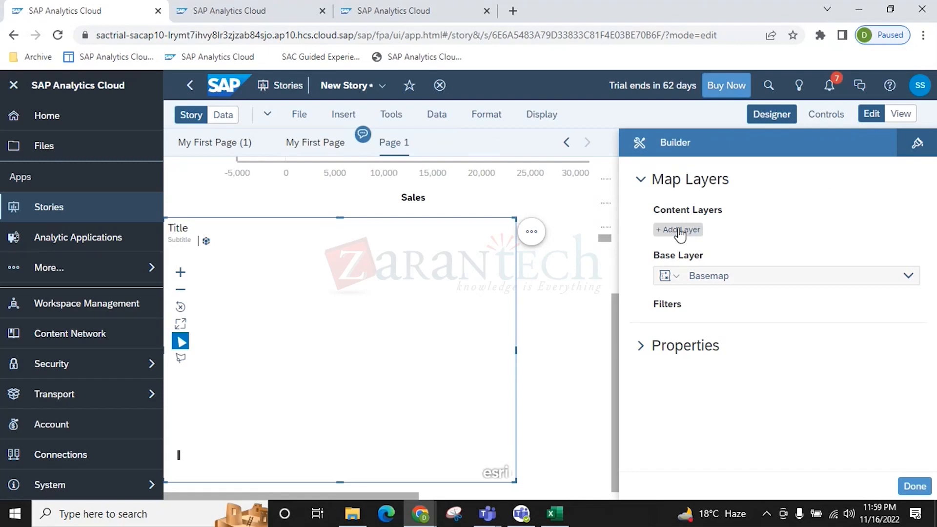
Cancel adding a map layer, delete the geo map, and go to My First Page
left_click(679, 232)
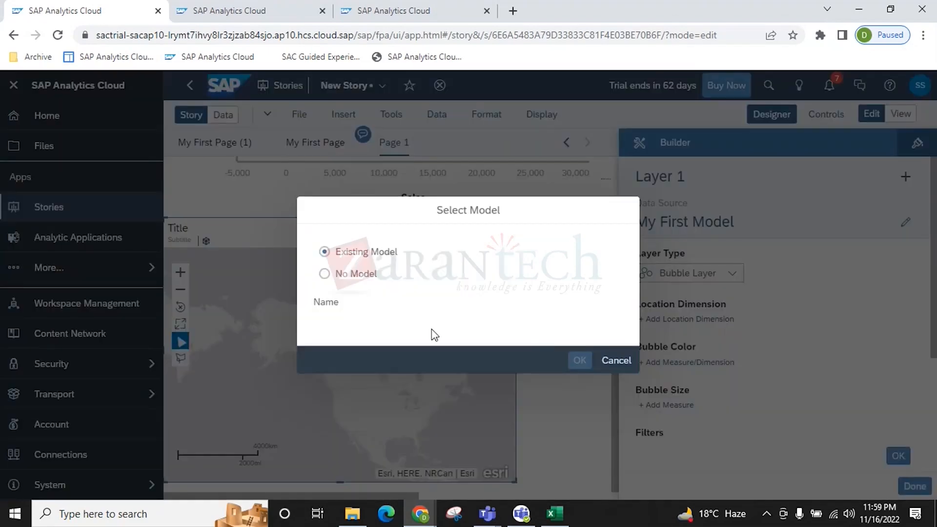
left_click(329, 286)
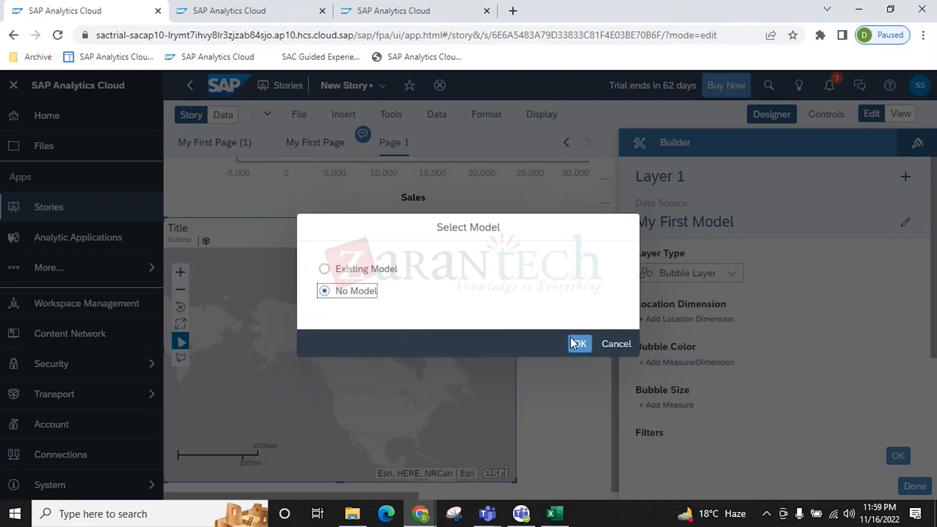
left_click(345, 271)
left_click(619, 366)
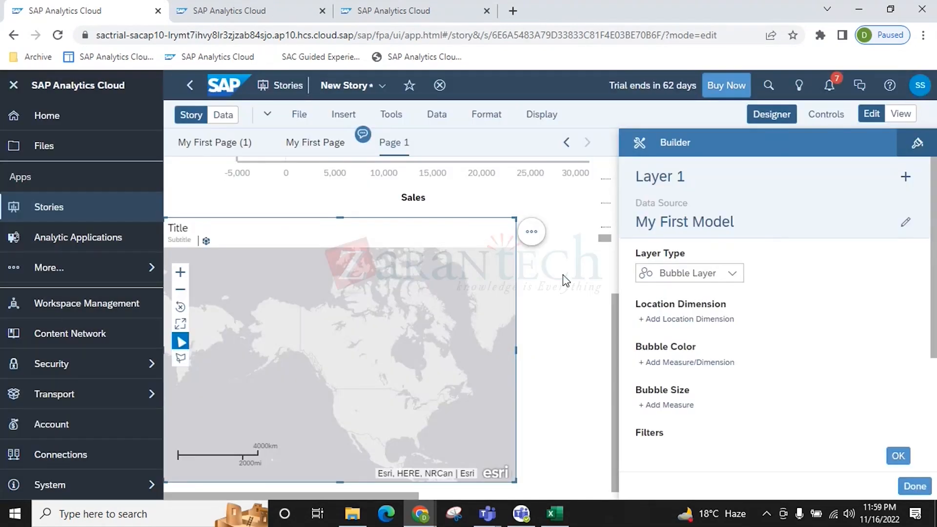
left_click(538, 233)
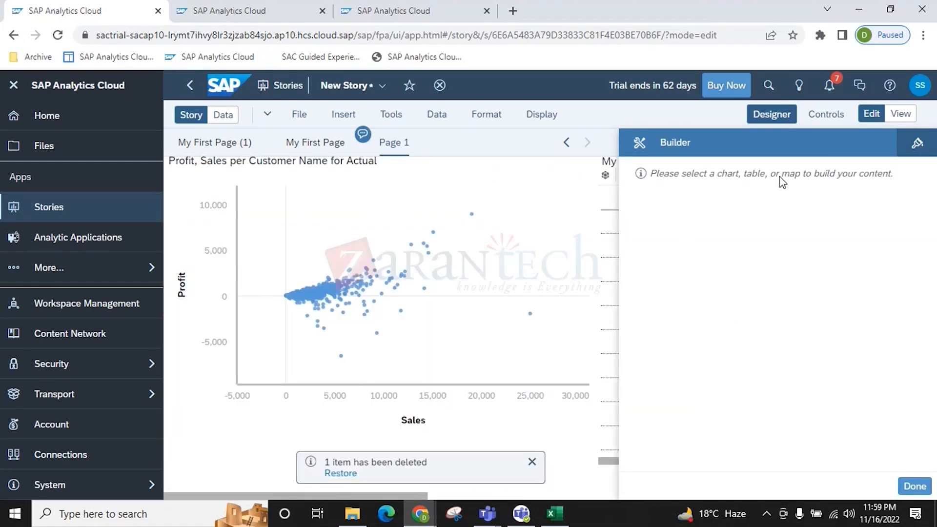
left_click(332, 143)
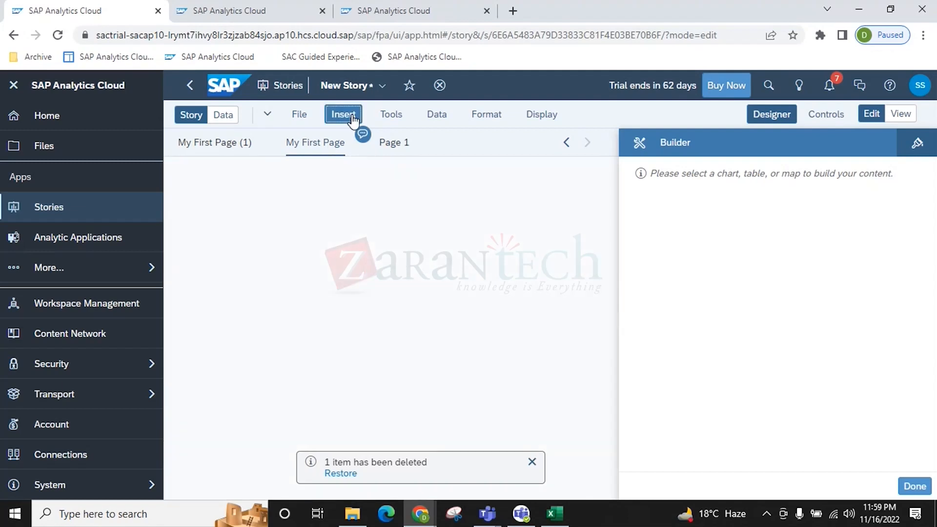
left_click(352, 119)
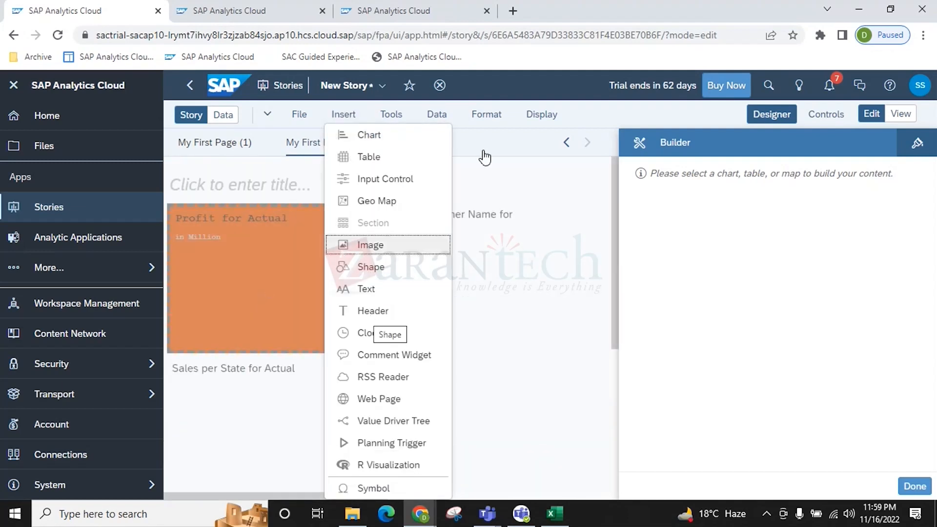
left_click(484, 157)
left_click(393, 142)
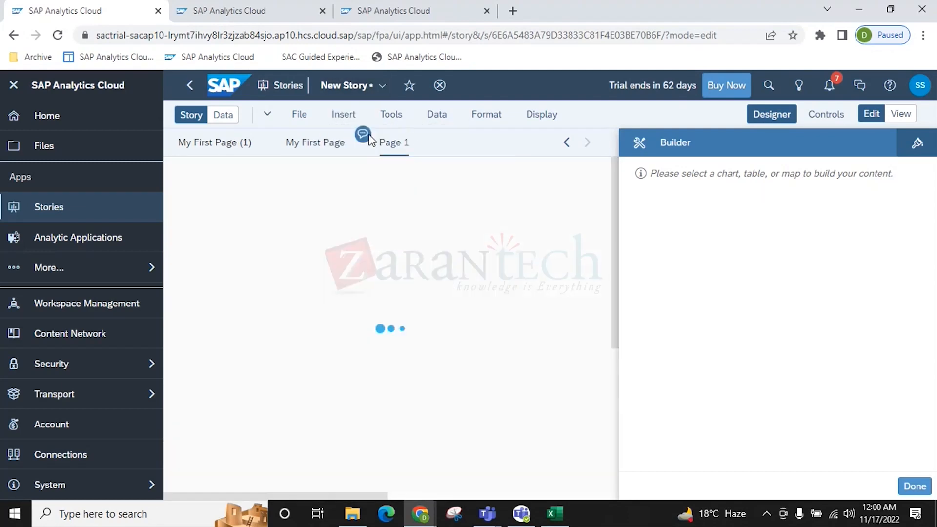
left_click(343, 115)
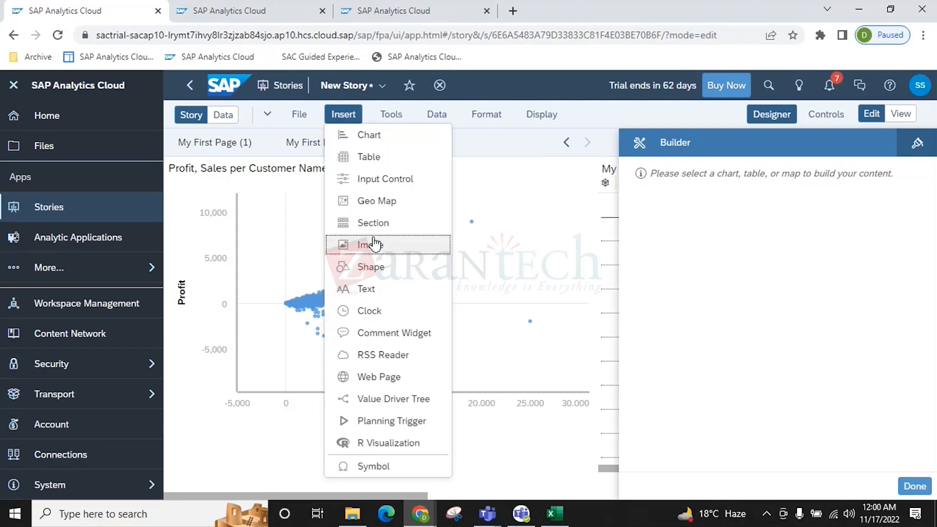
left_click(379, 225)
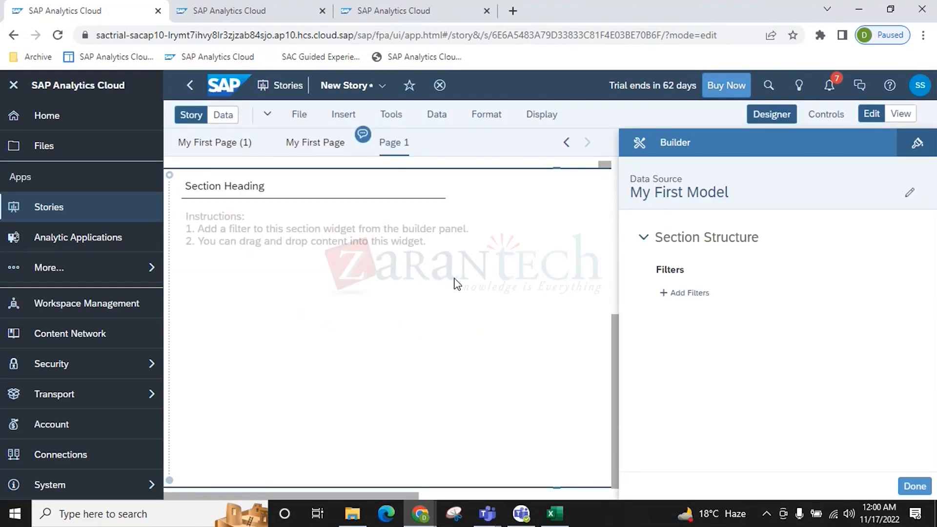
left_click(771, 114)
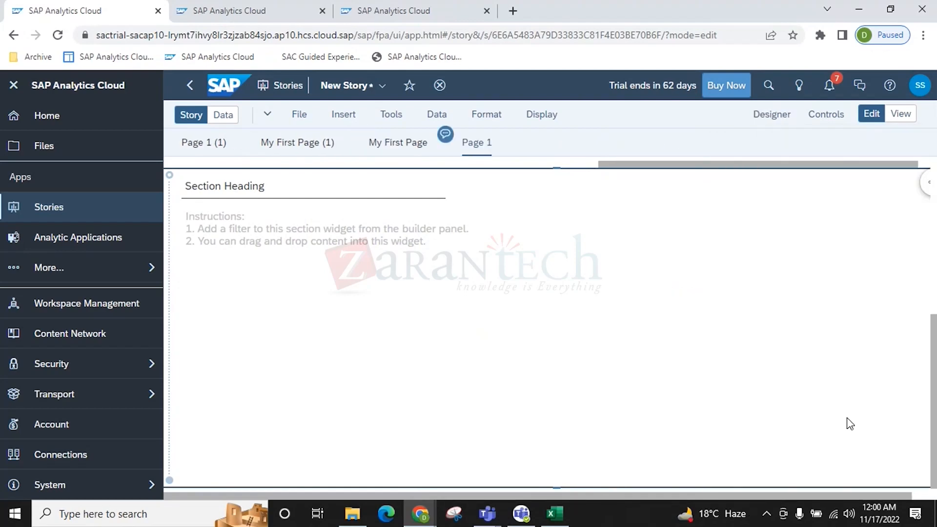
scroll(751, 297, "up", 5)
scroll(672, 318, "down", 4)
scroll(796, 243, "up", 4)
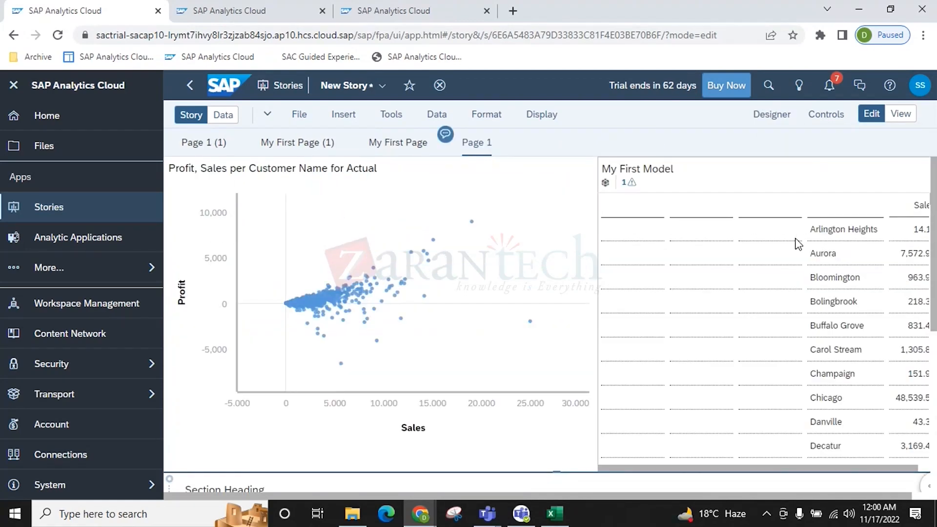
scroll(303, 339, "down", 4)
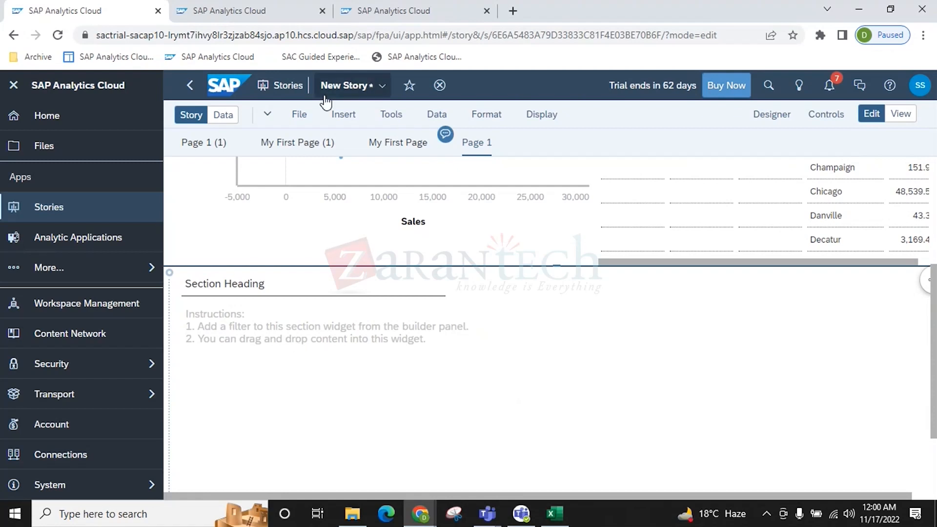
left_click(771, 114)
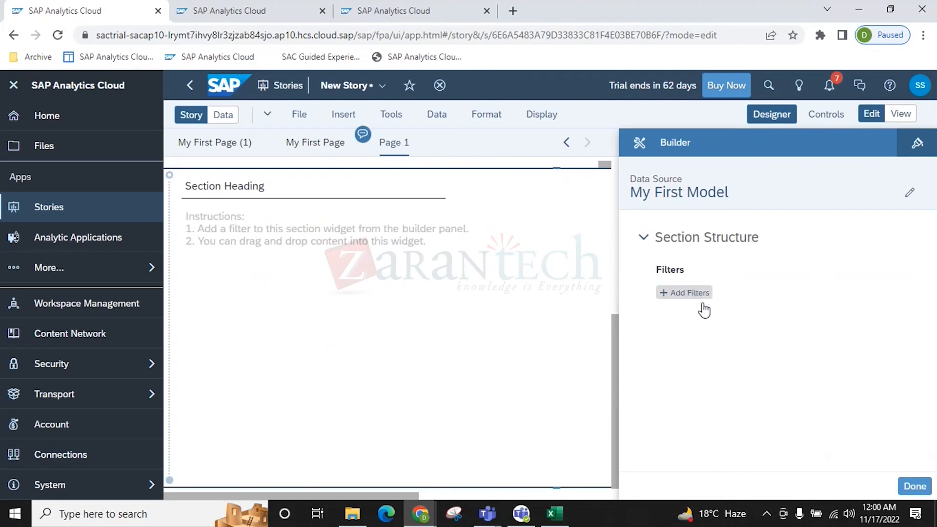
left_click(684, 292)
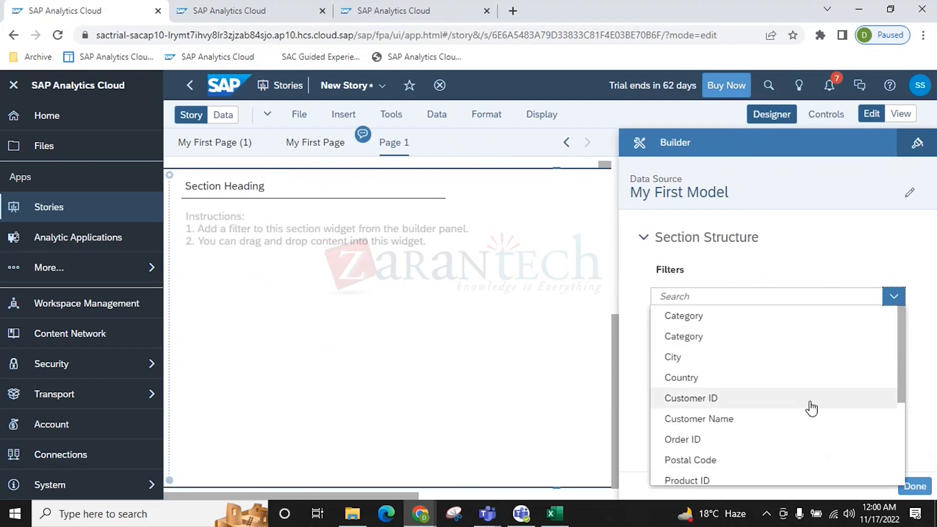
left_click(675, 356)
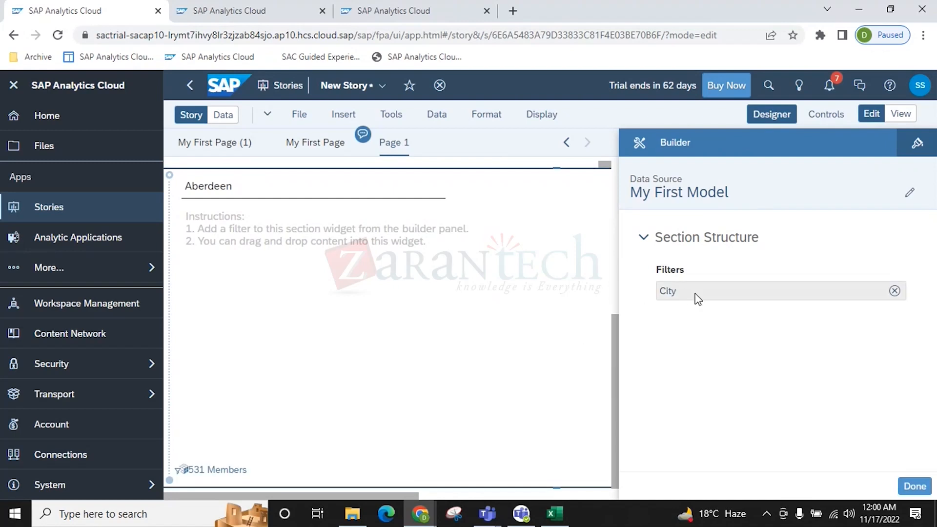
left_click(259, 190)
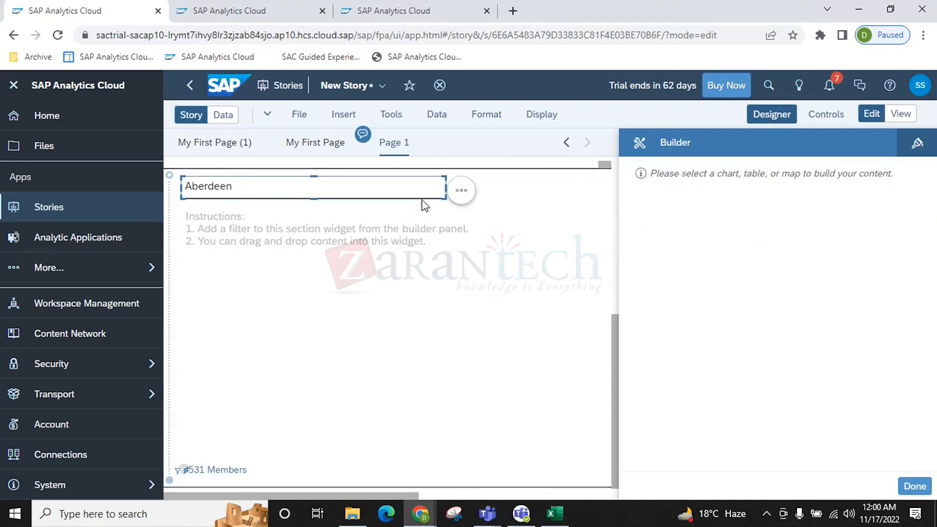
left_click_drag(445, 198, 349, 270)
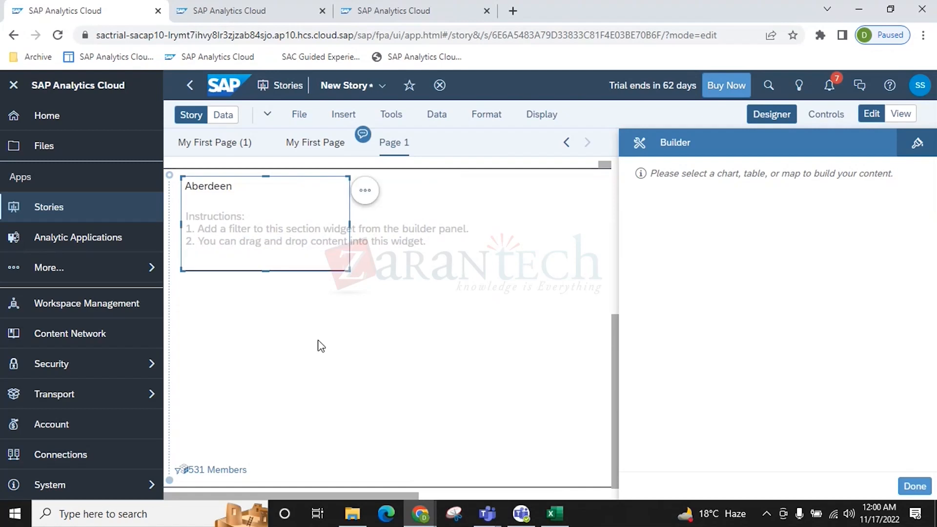
left_click(365, 190)
left_click(508, 292)
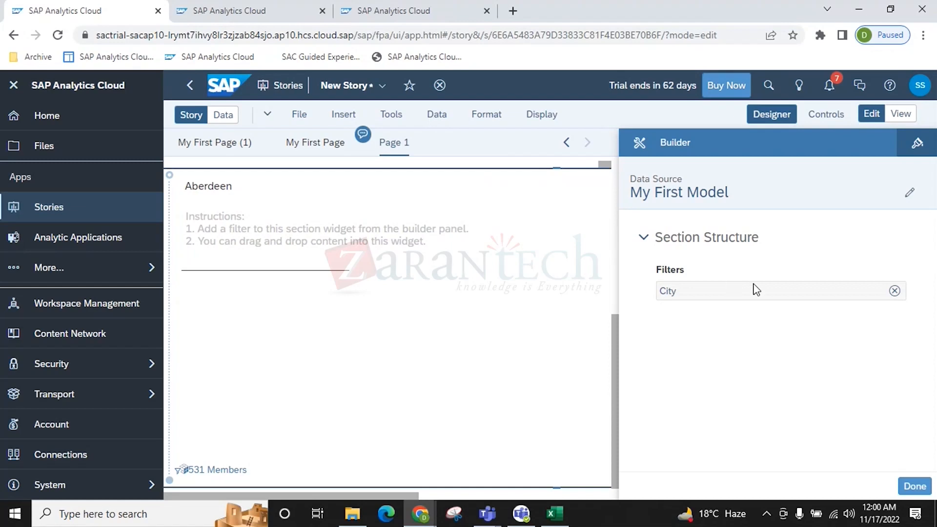
left_click(912, 485)
left_click(926, 183)
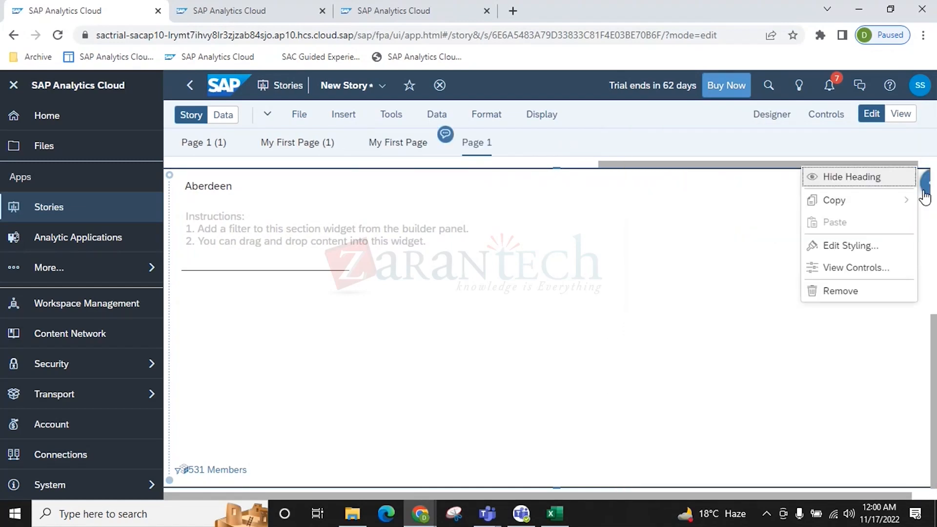
left_click(834, 292)
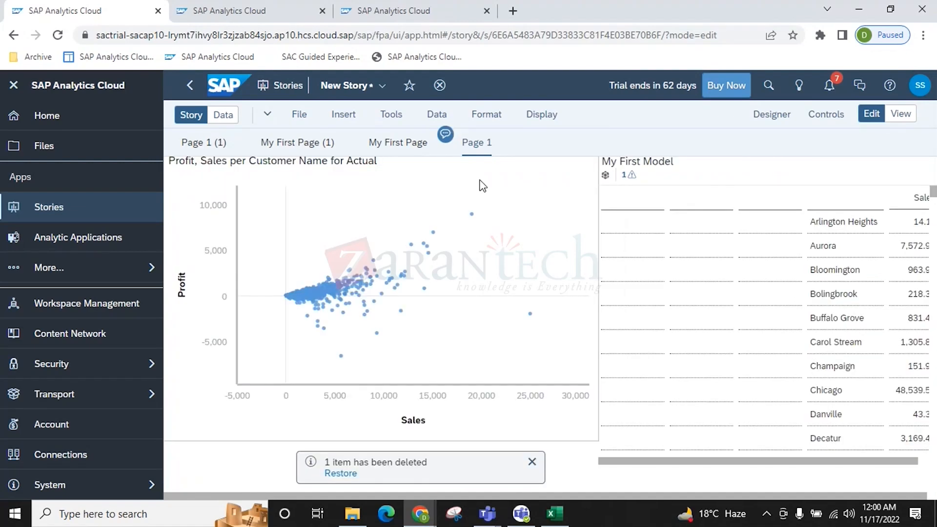
left_click(343, 119)
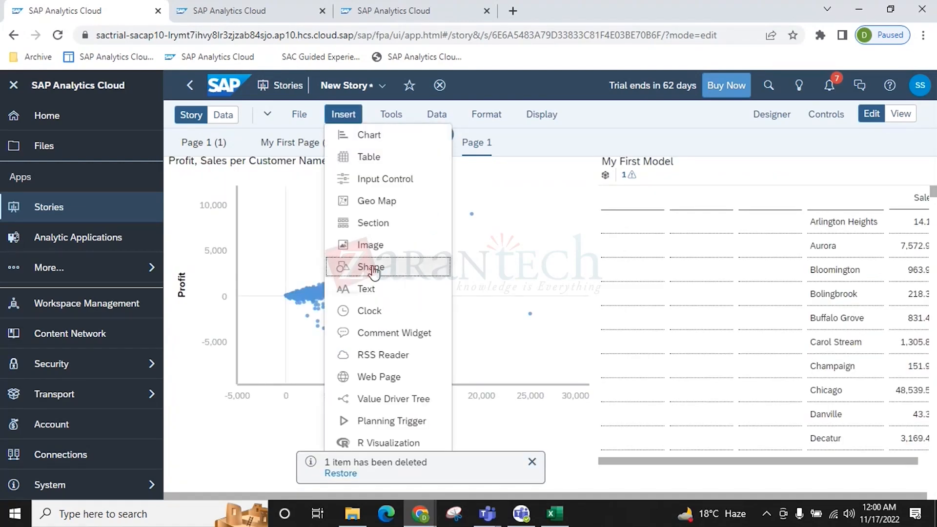
Insert a blank image widget below the scatterplot without choosing a file
left_click(375, 244)
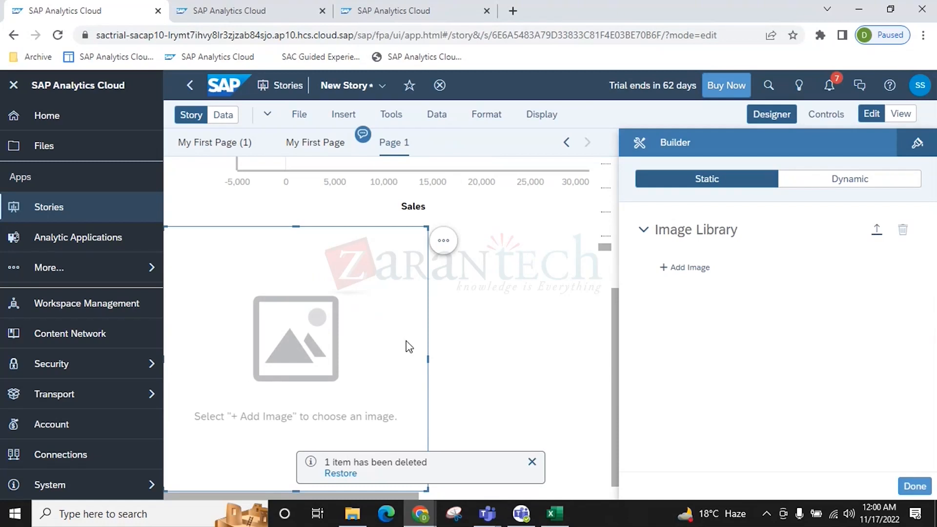
left_click(693, 269)
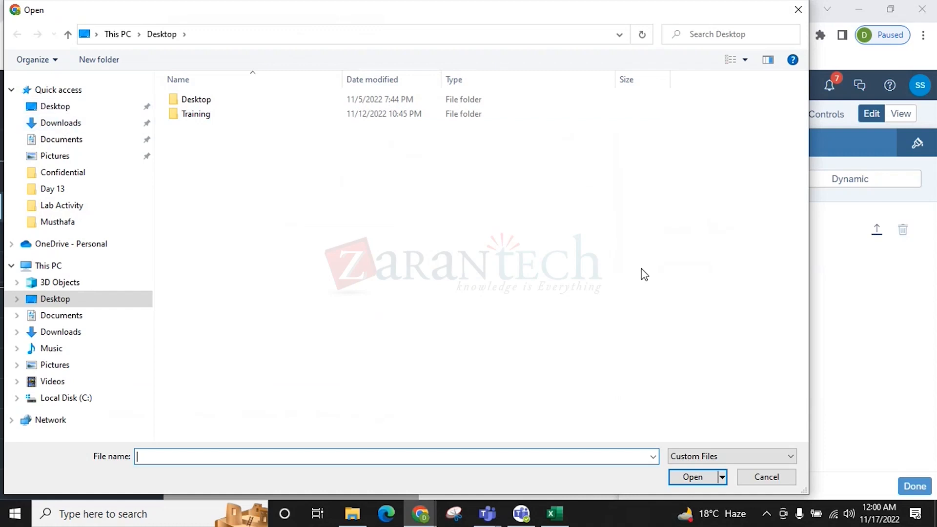
left_click(766, 476)
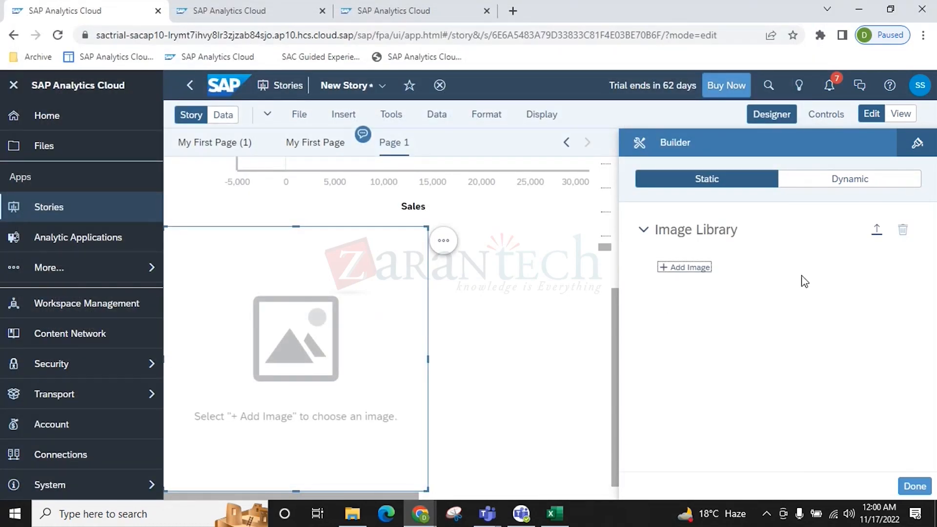
left_click(512, 11)
Search Google Images for 'Rain' and save the umbrella photo to Desktop as download.jpg
type("Rai")
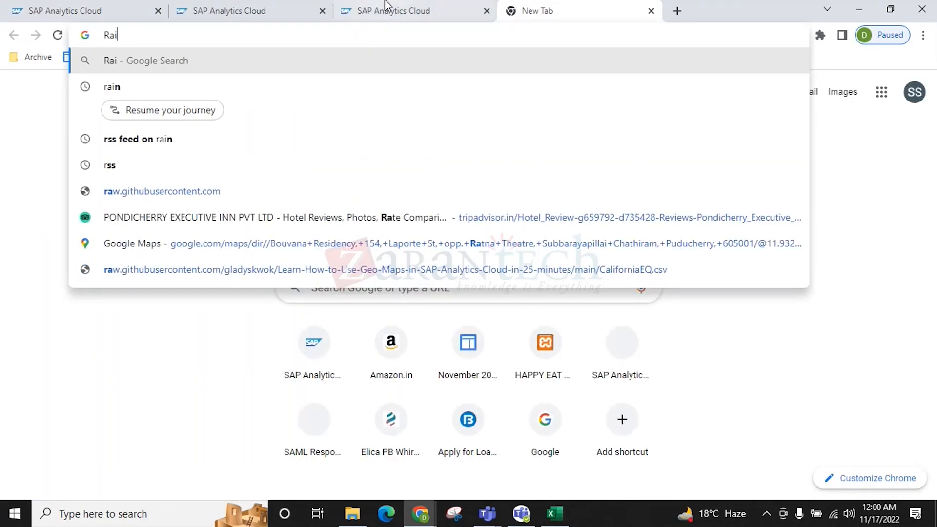
type("n")
key("Return")
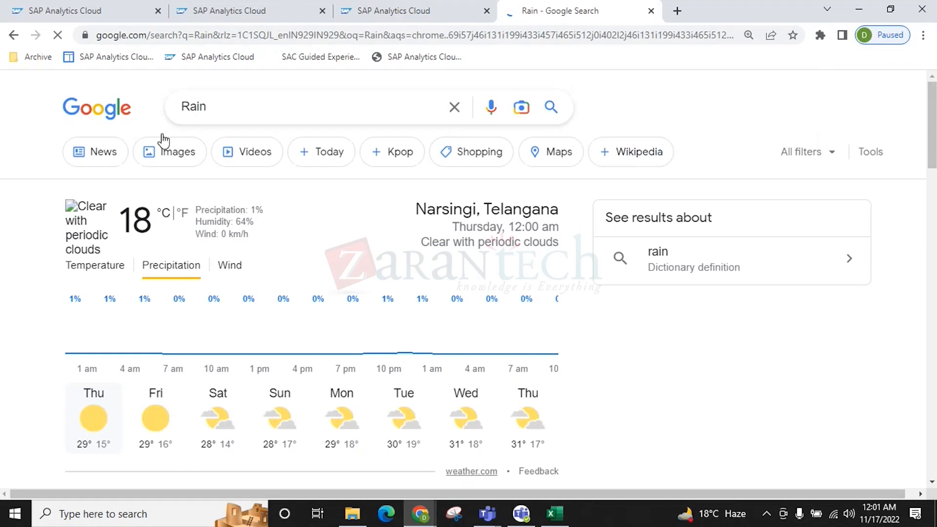
left_click(190, 156)
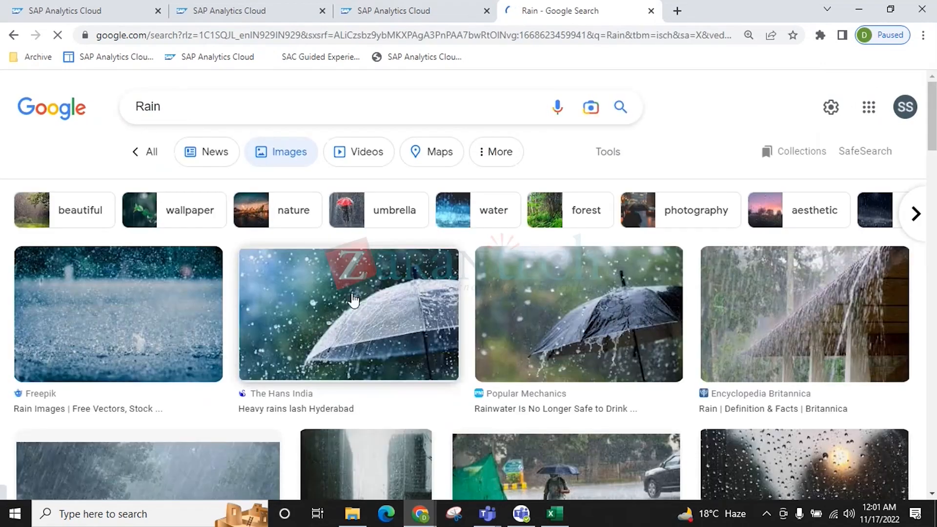
right_click(350, 294)
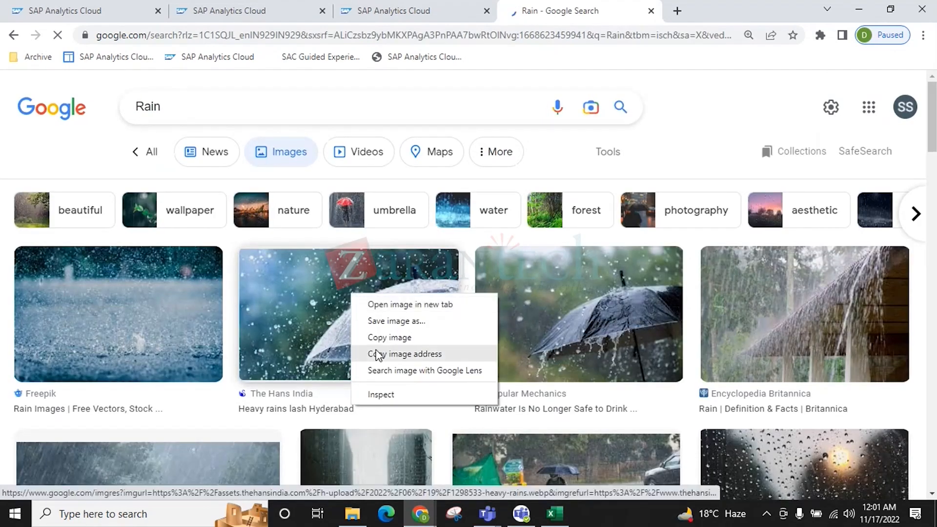
left_click(396, 320)
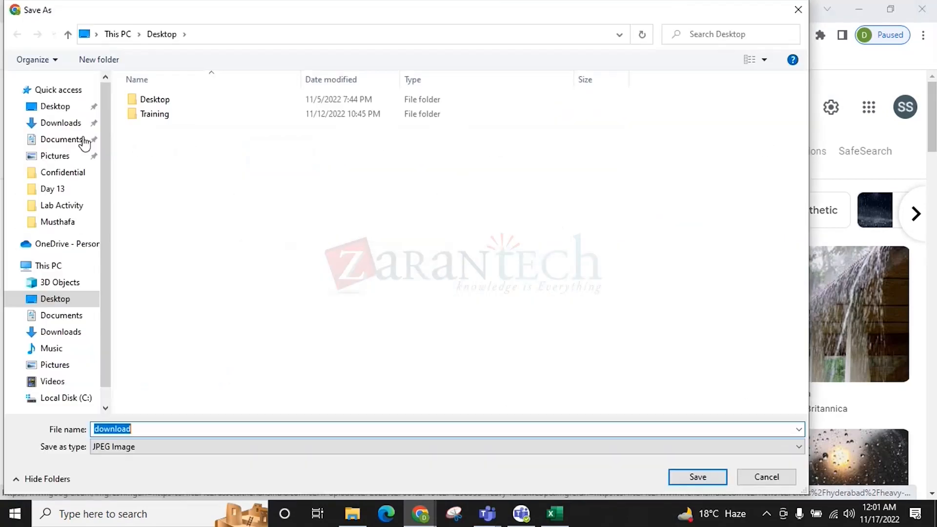
left_click(55, 106)
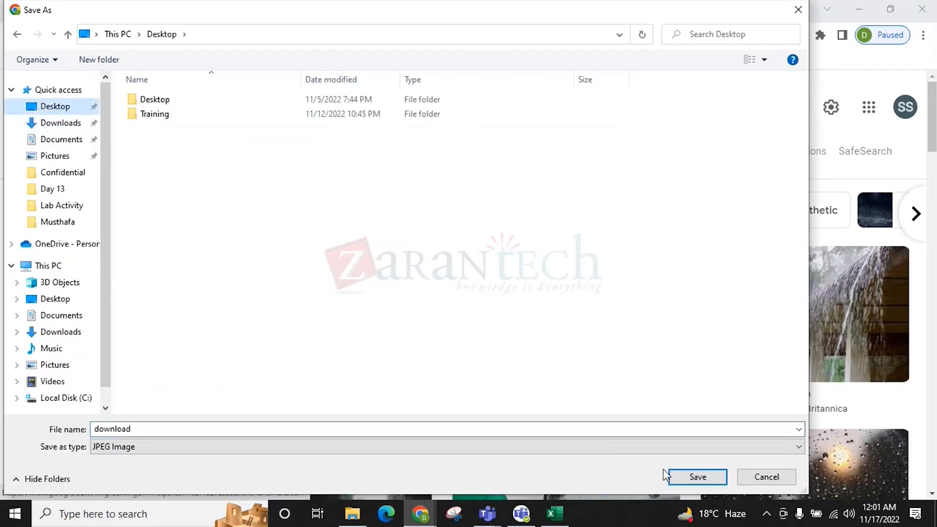
left_click(699, 477)
Upload download.jpg to the Image Library and show the umbrella photo in the image widget
left_click(390, 14)
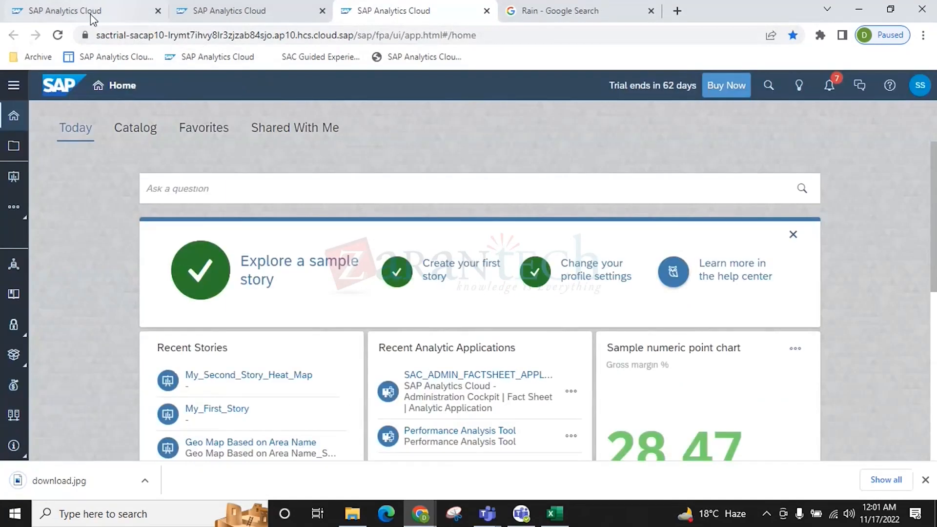
left_click(63, 15)
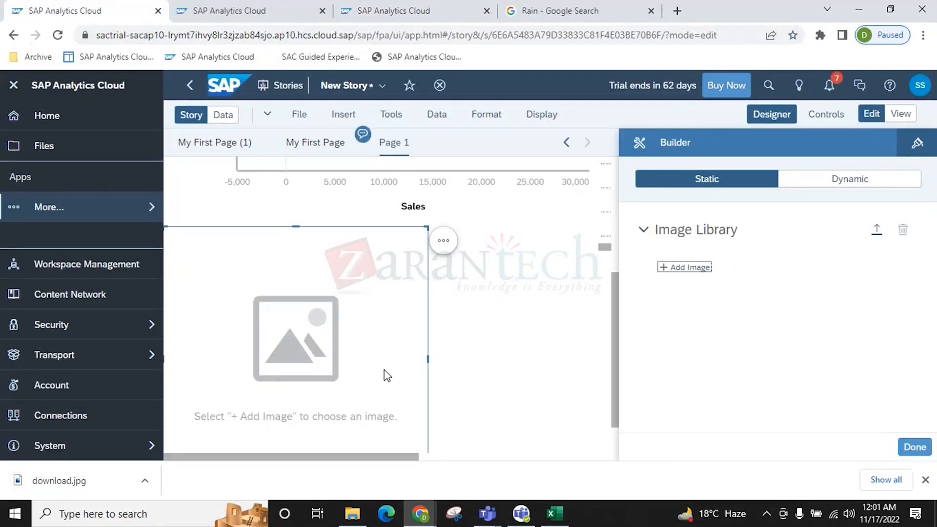
left_click(685, 267)
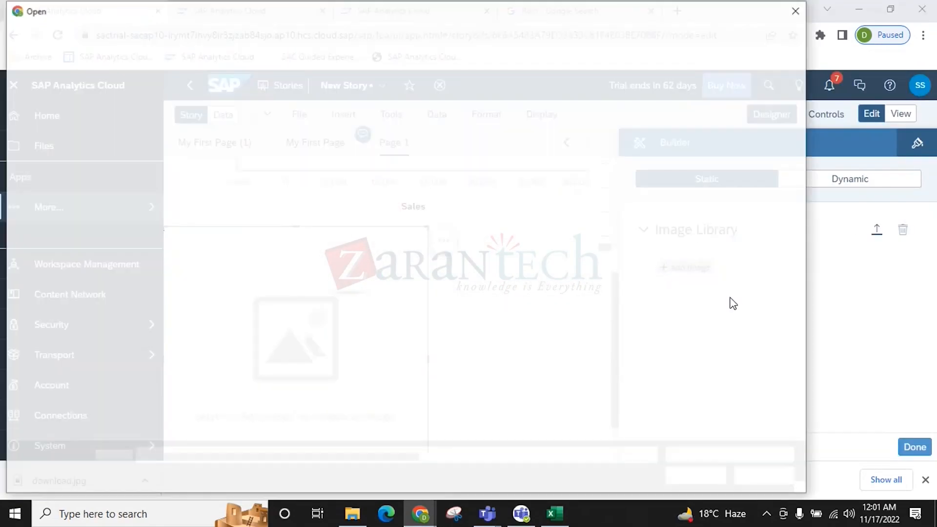
left_click(200, 128)
left_click(697, 477)
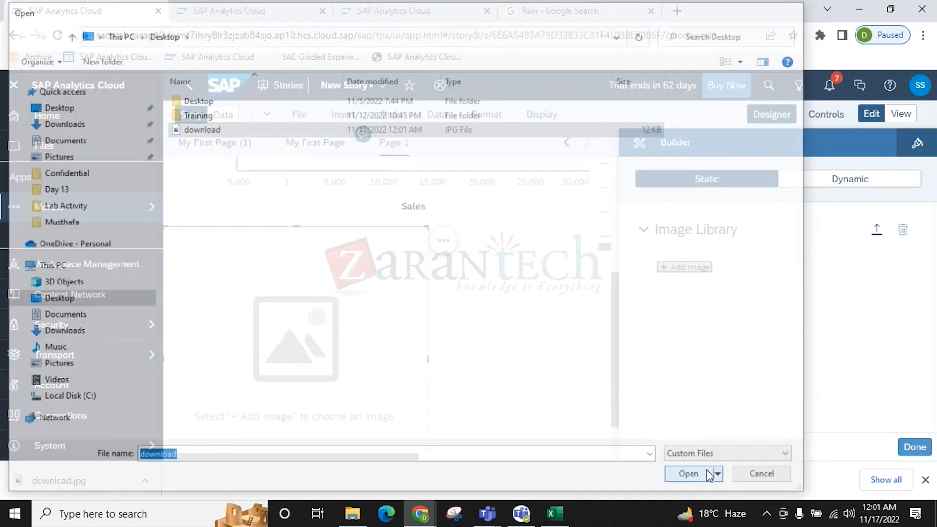
left_click(658, 279)
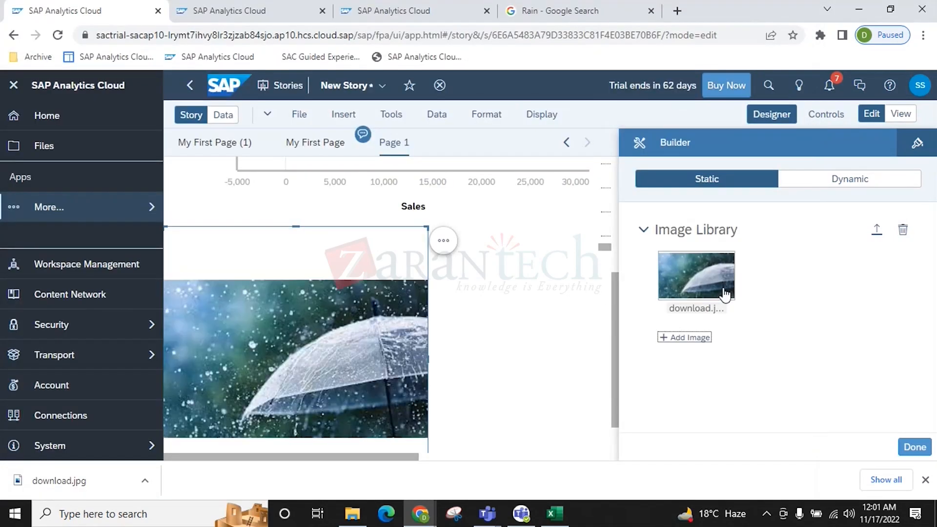
left_click(442, 359)
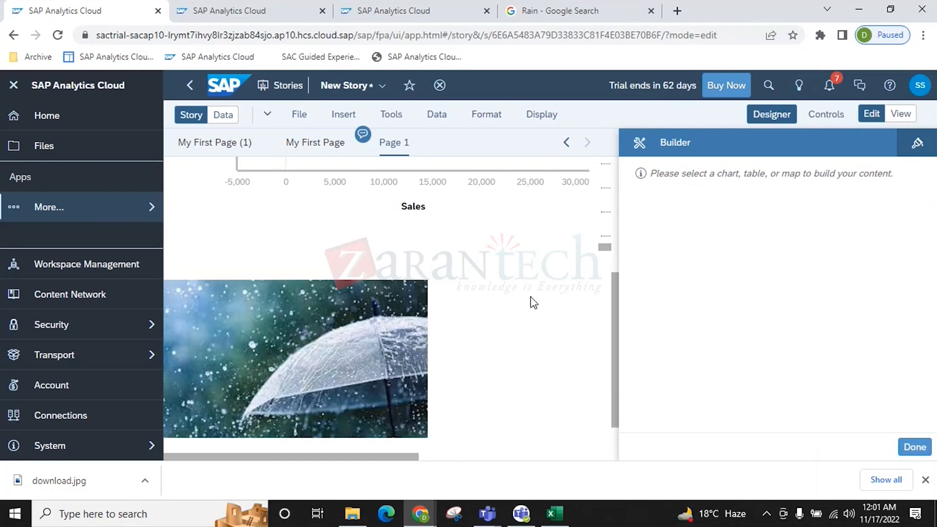
left_click(347, 114)
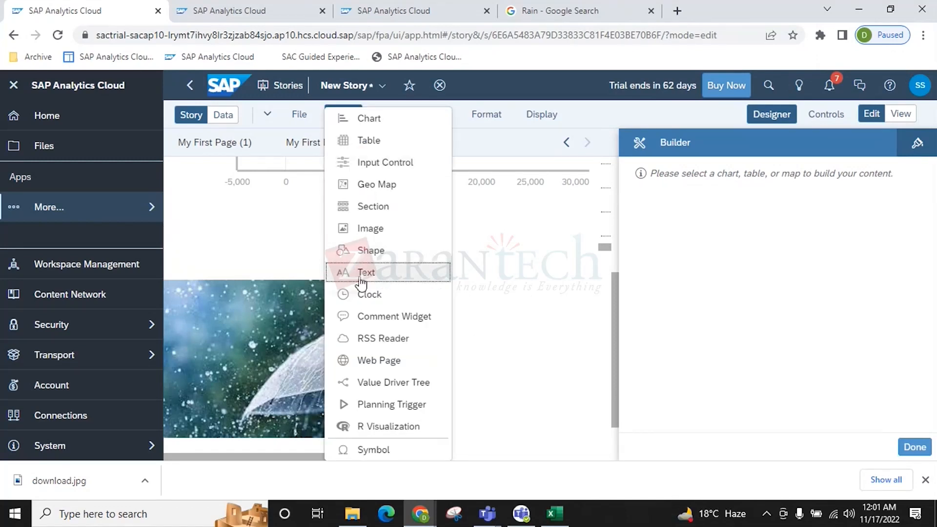
Insert a clock widget, shrink it, and move it beside the umbrella image
left_click(386, 273)
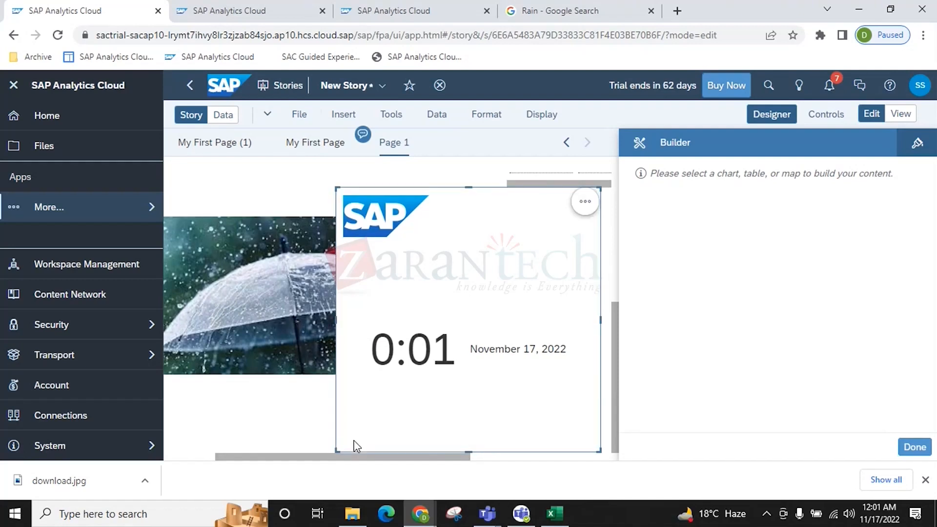
left_click_drag(337, 448, 431, 338)
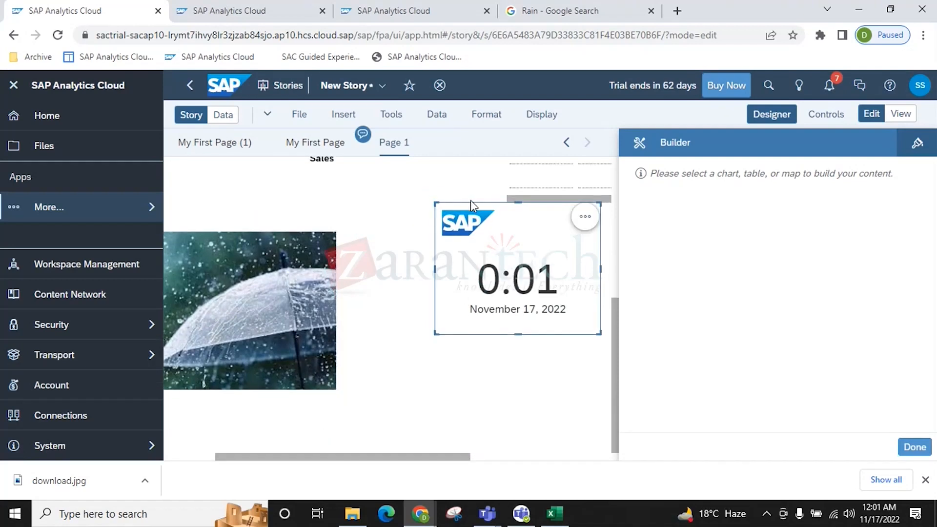
left_click_drag(473, 202, 380, 227)
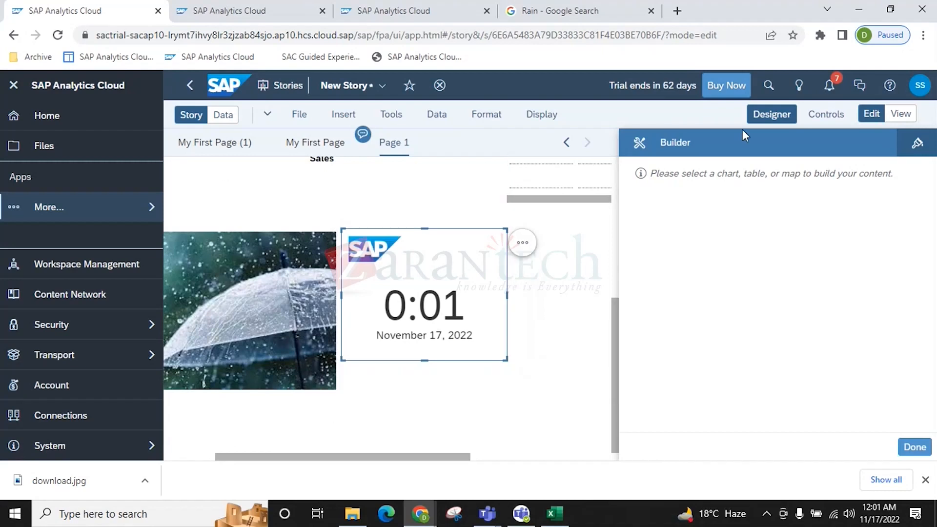
Insert a text box and place it above the clock
left_click(344, 114)
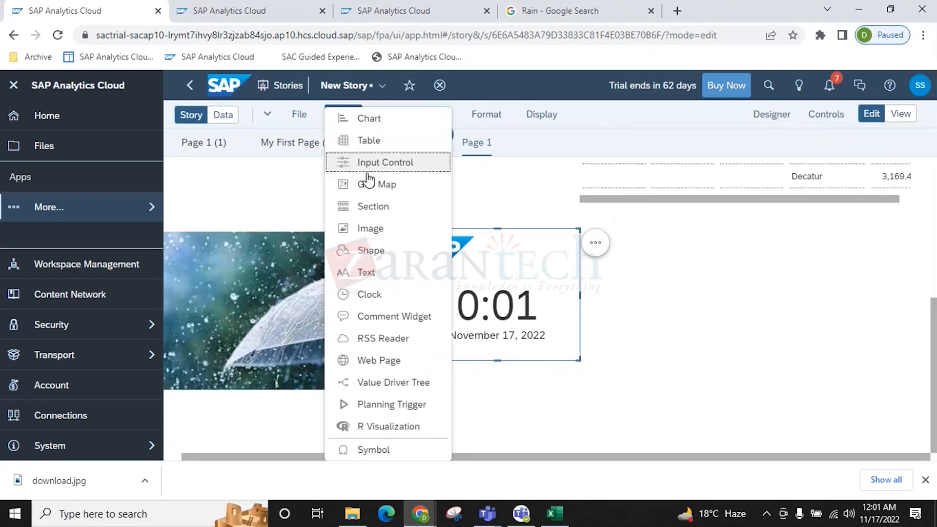
left_click(371, 276)
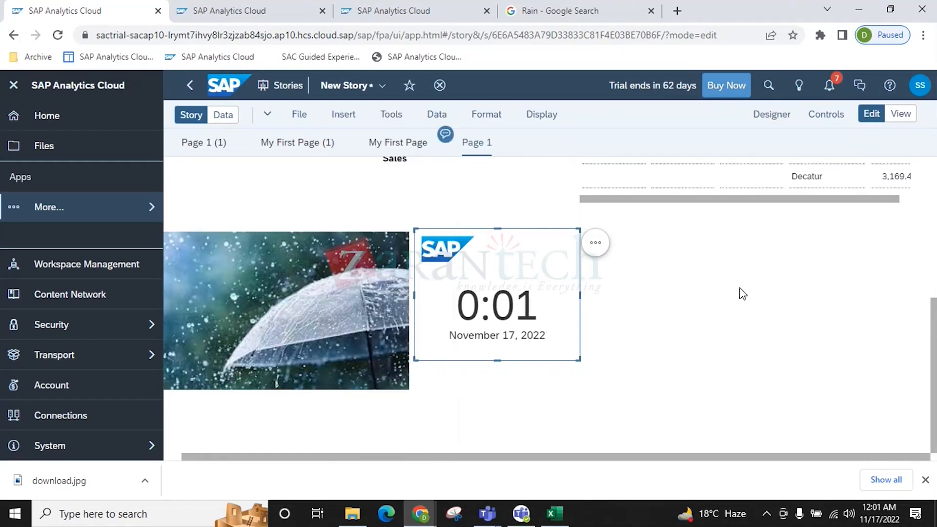
left_click_drag(505, 201, 553, 213)
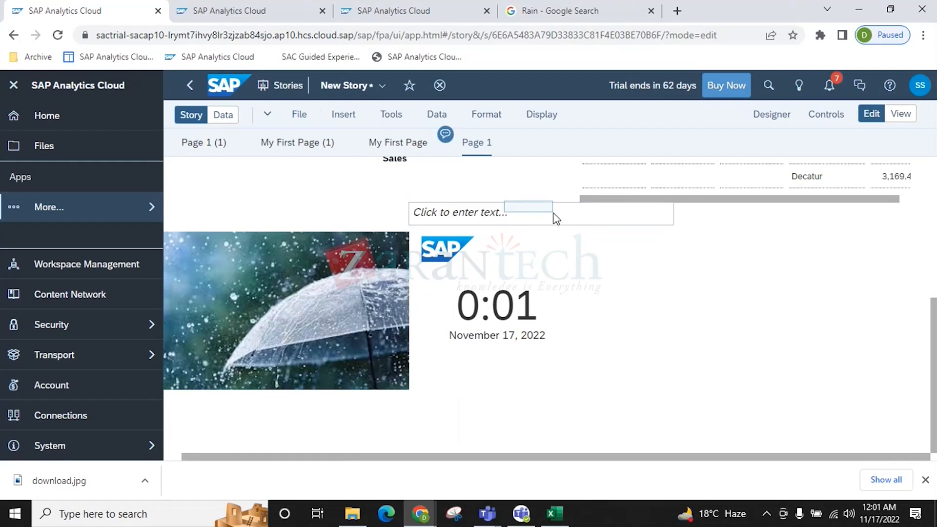
left_click(472, 222)
left_click(482, 210)
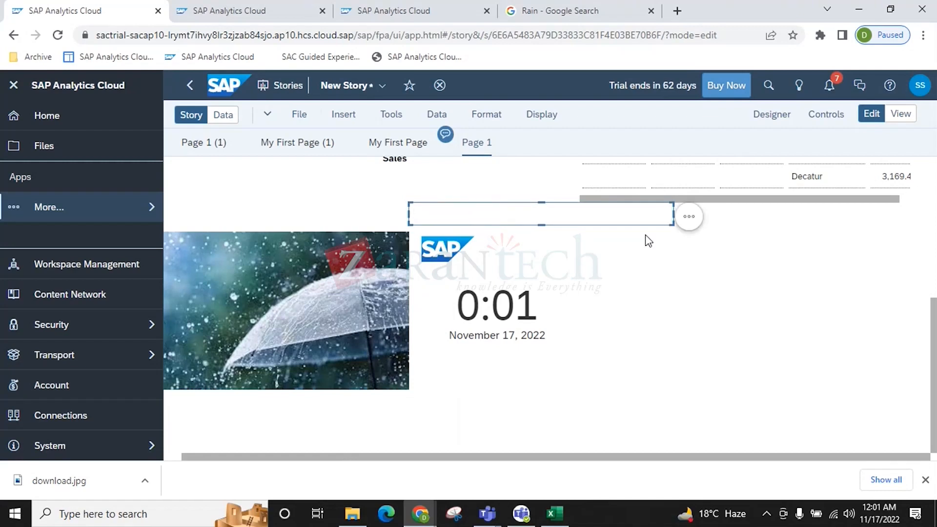
Fill the text box with Current Date dynamic text, showing Nov 17, 2022
left_click(688, 216)
mouse_move(787, 221)
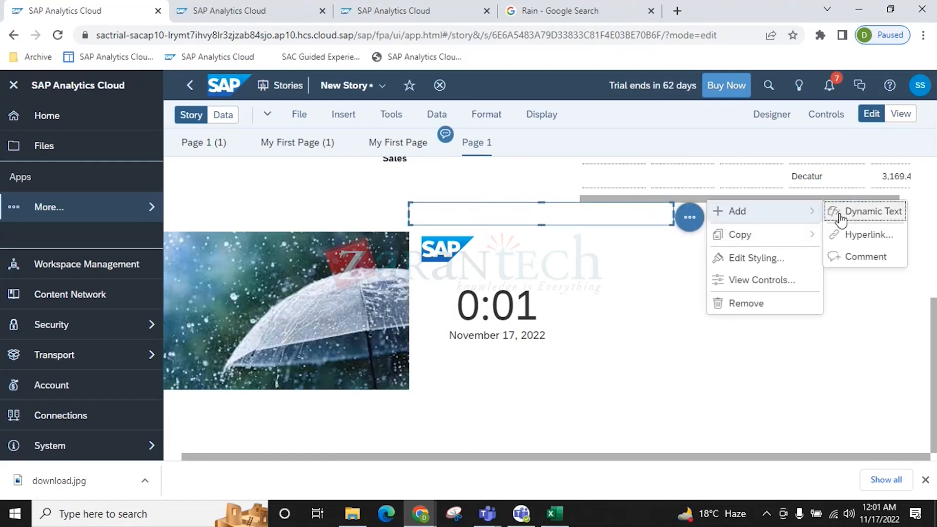
left_click(871, 213)
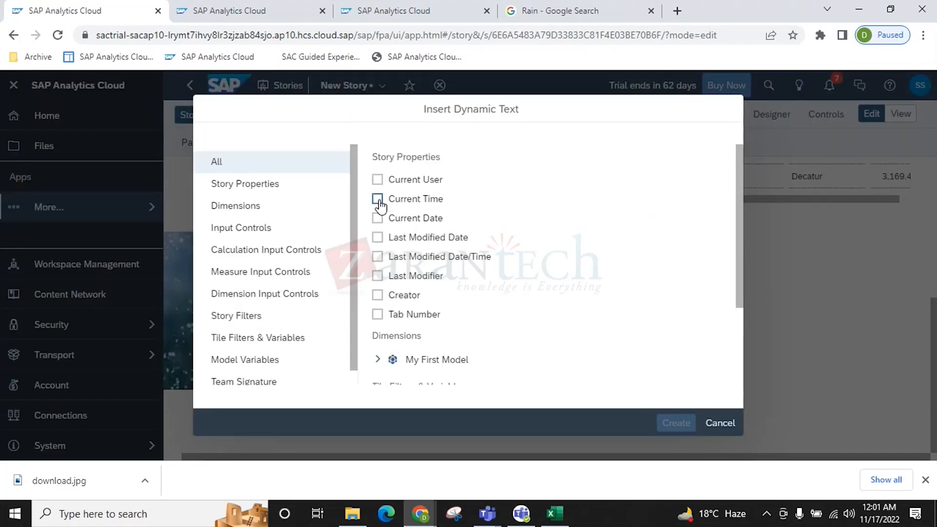
scroll(423, 295, "down", 3)
scroll(423, 293, "up", 3)
left_click(377, 180)
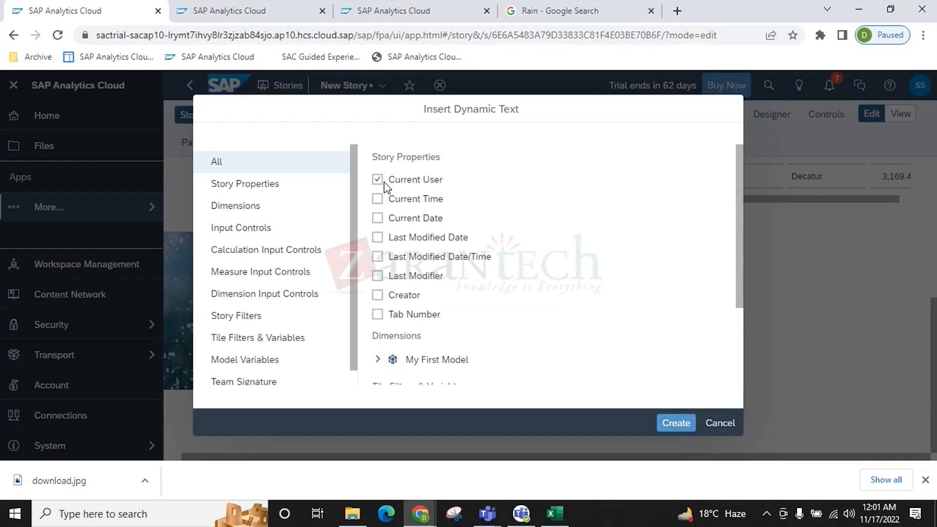
left_click(377, 180)
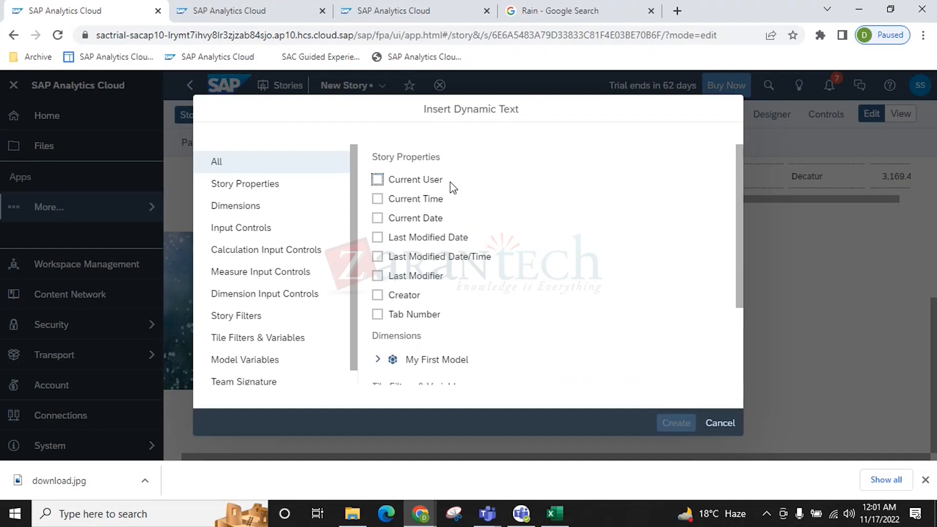
left_click(377, 217)
left_click(679, 425)
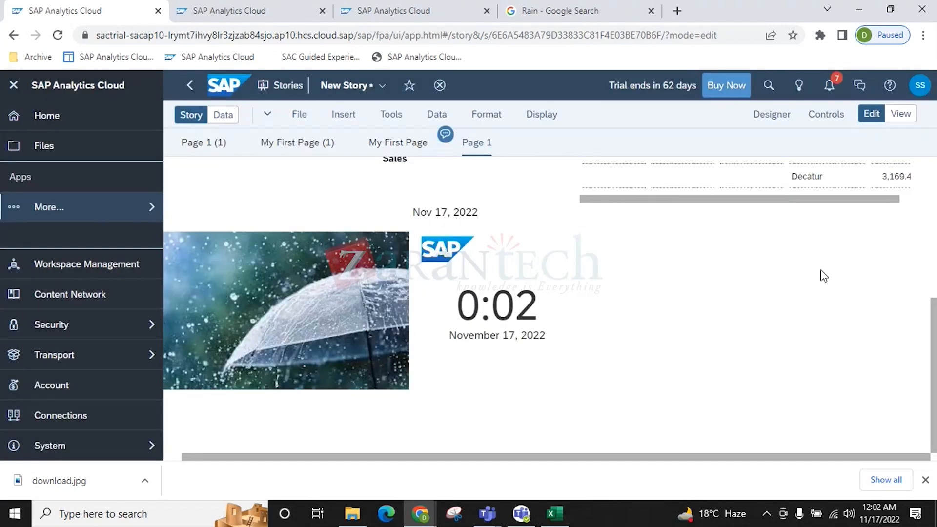
Insert the hourglass shape from the Miscellaneous shape category
left_click(342, 120)
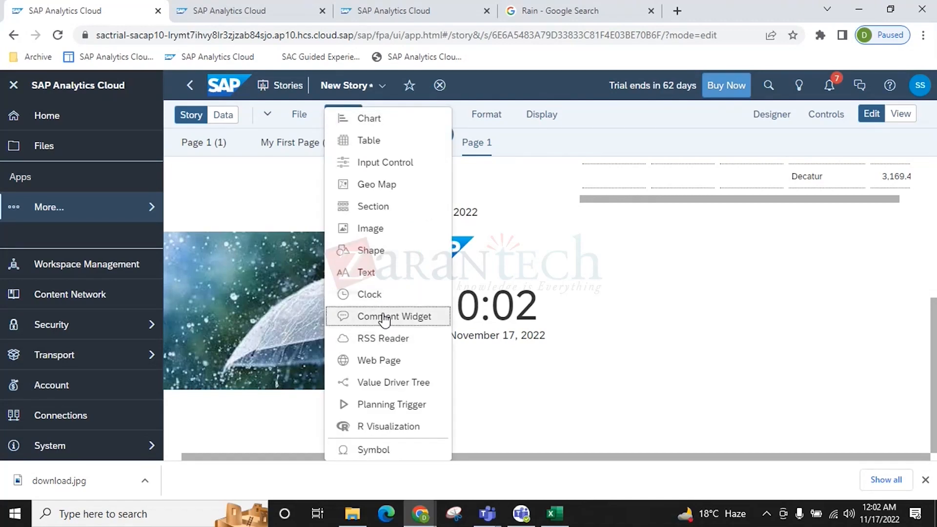
left_click(378, 251)
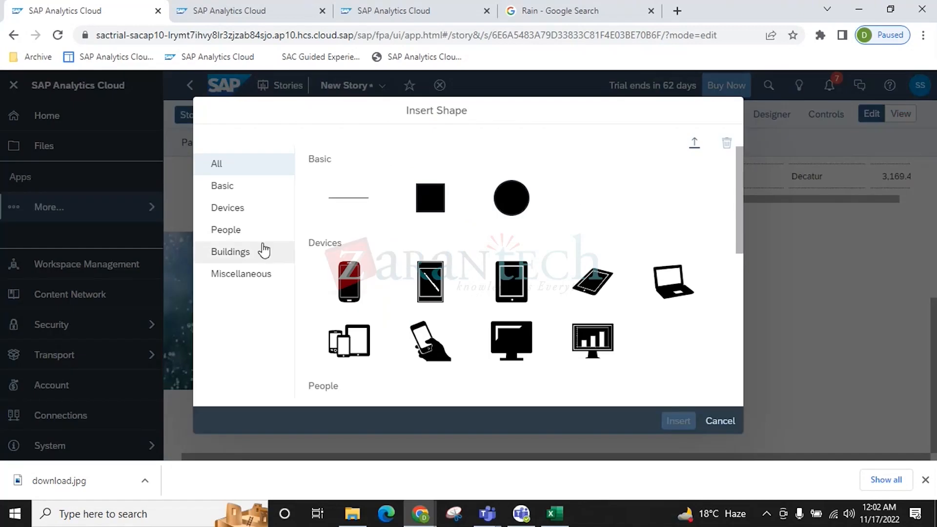
left_click(221, 187)
left_click(228, 214)
left_click(228, 251)
left_click(230, 274)
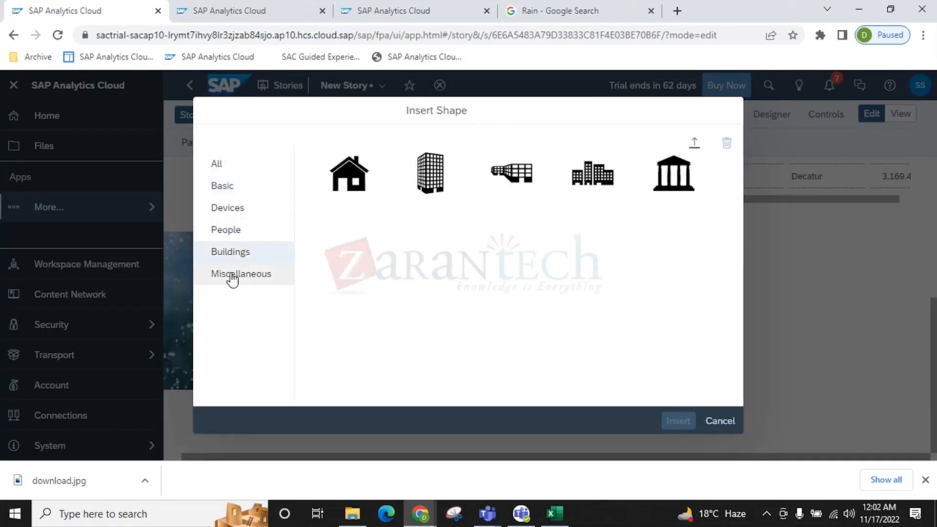
left_click(430, 232)
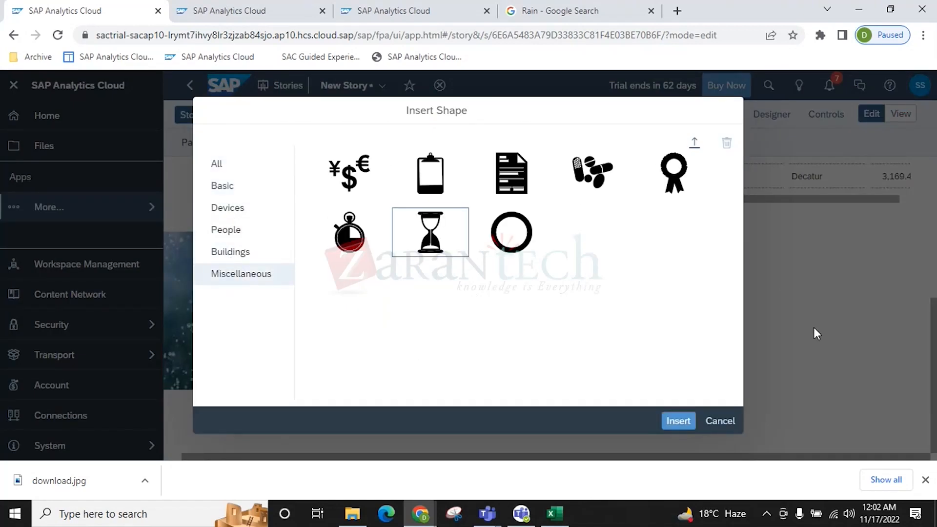
left_click(679, 421)
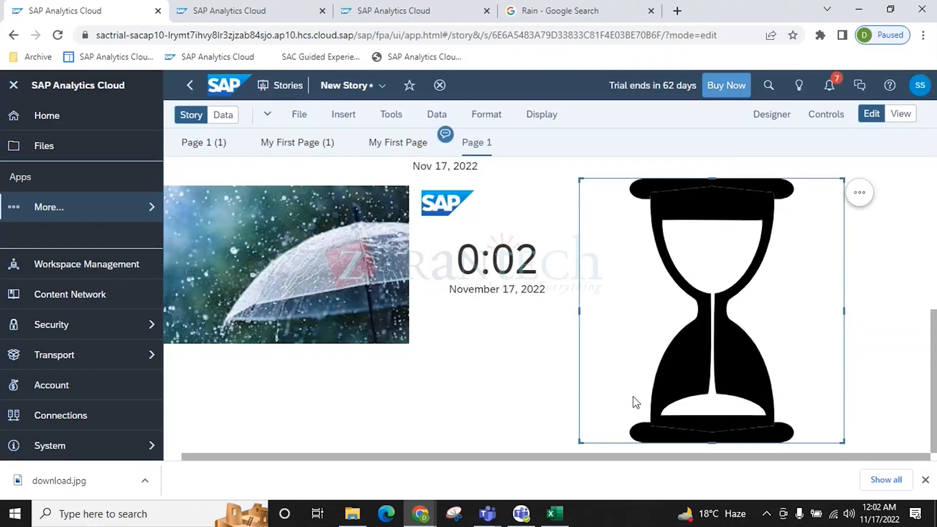
Shrink the hourglass and position it to the right of the clock
left_click_drag(580, 443, 711, 292)
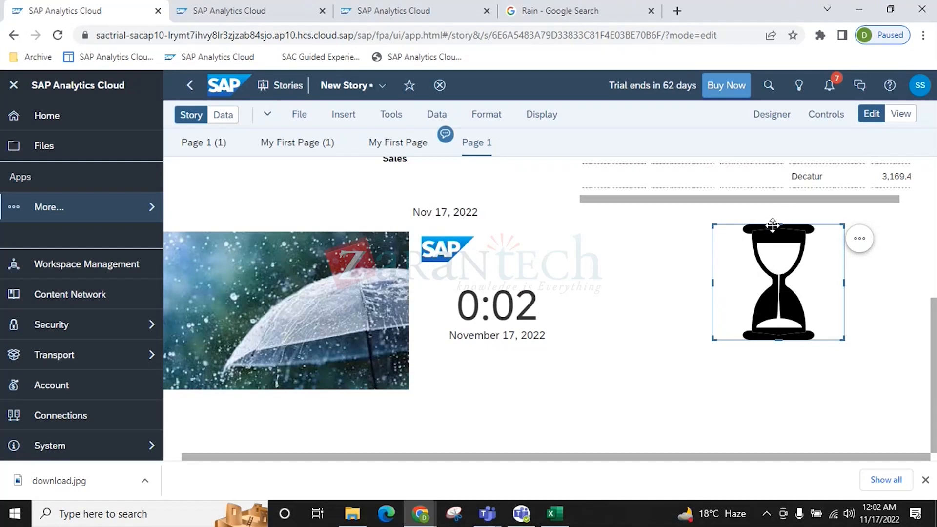
left_click_drag(771, 225, 639, 233)
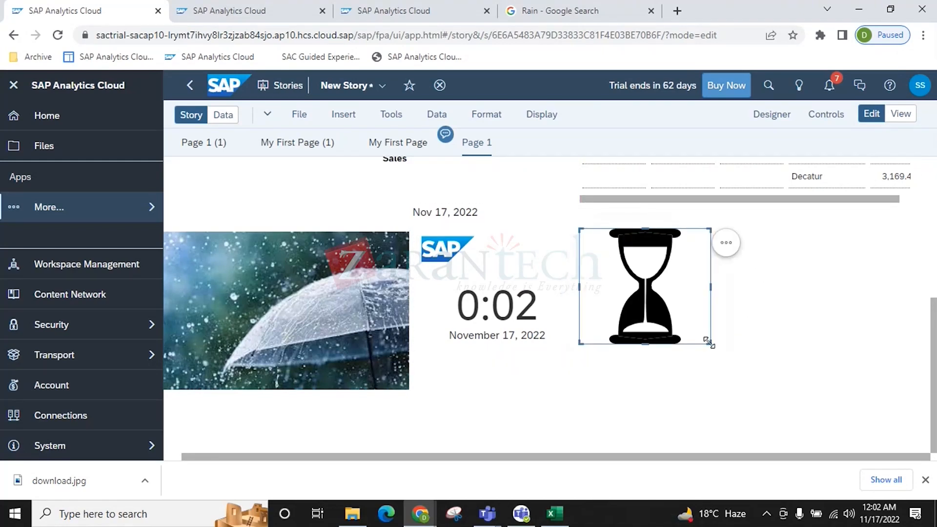
left_click_drag(707, 342, 690, 327)
left_click(343, 114)
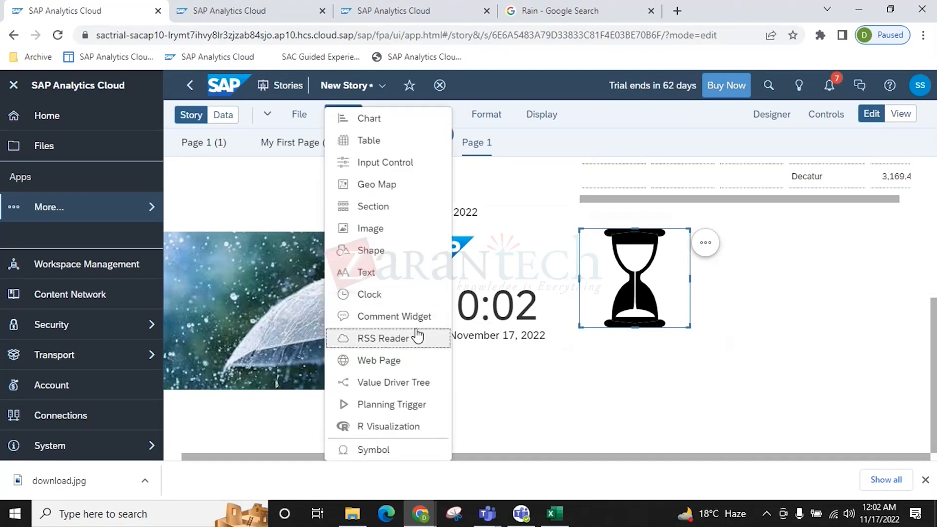
left_click(376, 449)
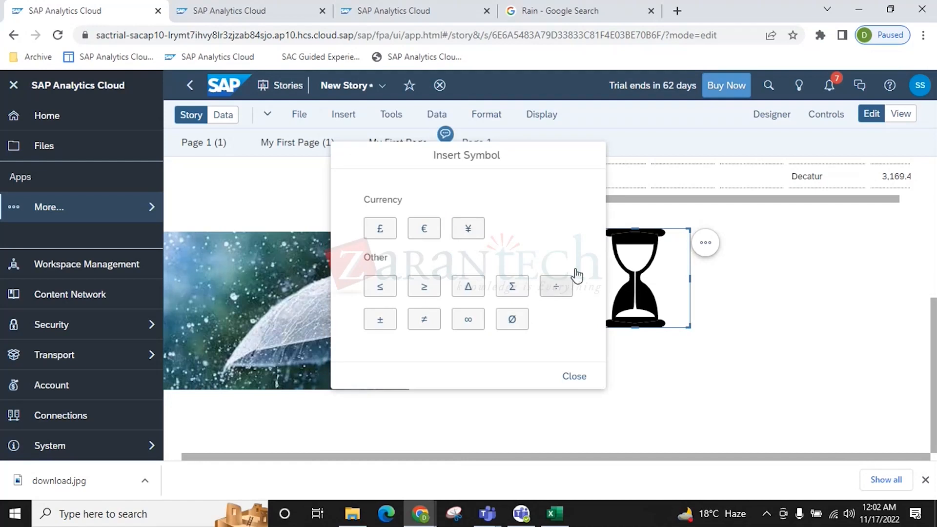
left_click(576, 377)
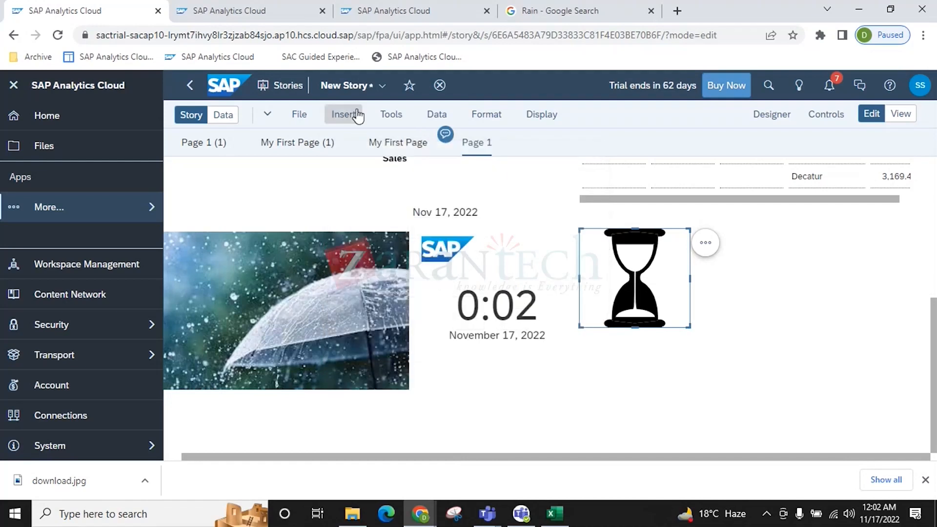
Replace the Rain image search with 'Rss feeder', then return to an SAP Analytics Cloud tab
left_click(605, 11)
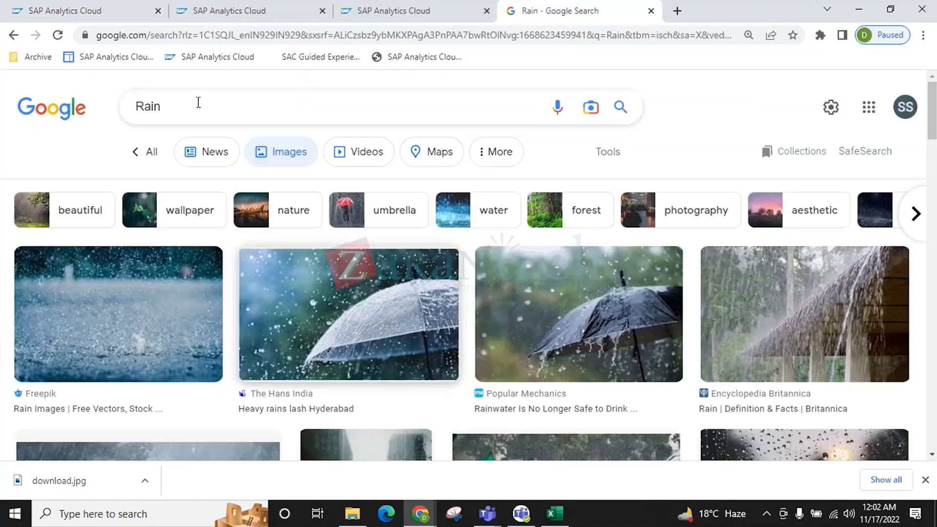
double_click(198, 102)
type("Rss")
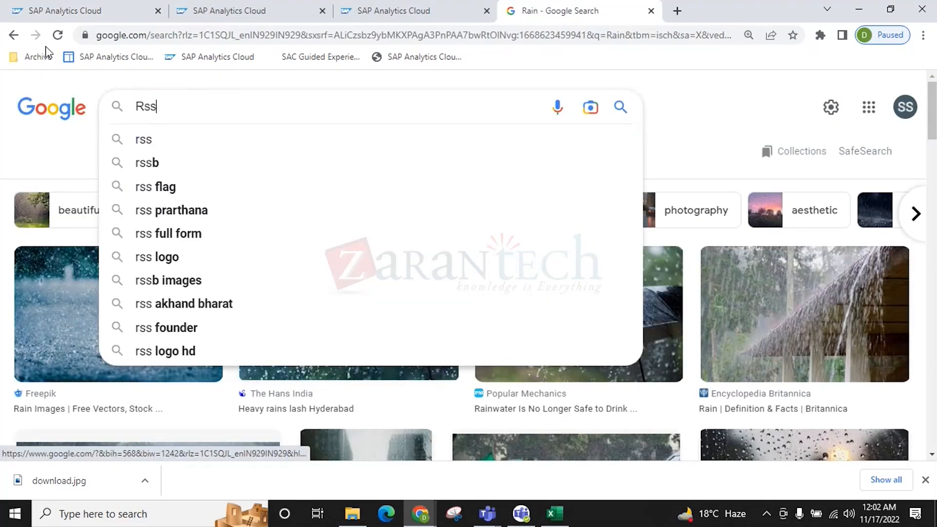
type(" feeder")
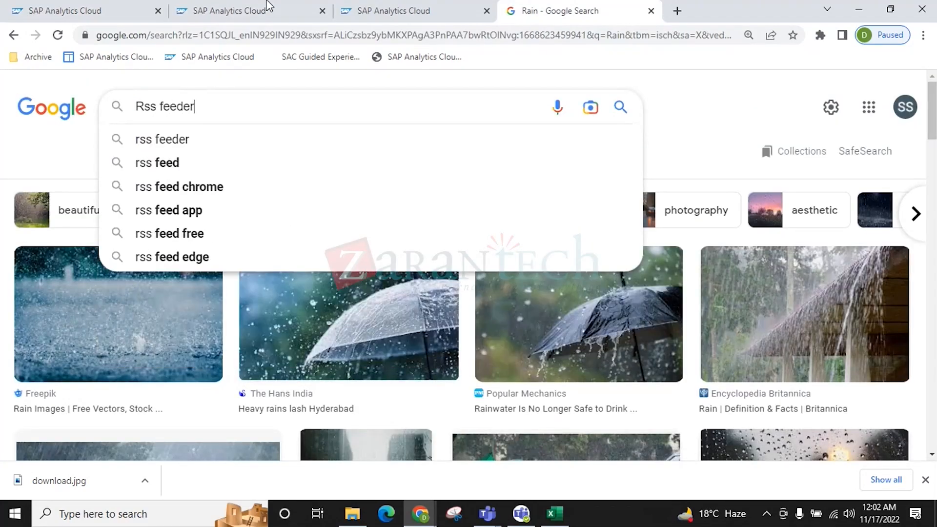
key("Return")
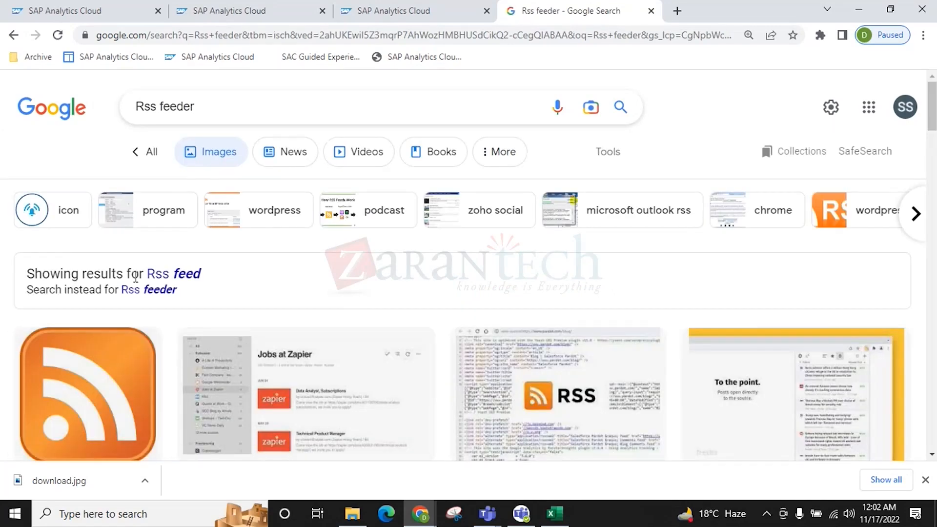
left_click(391, 10)
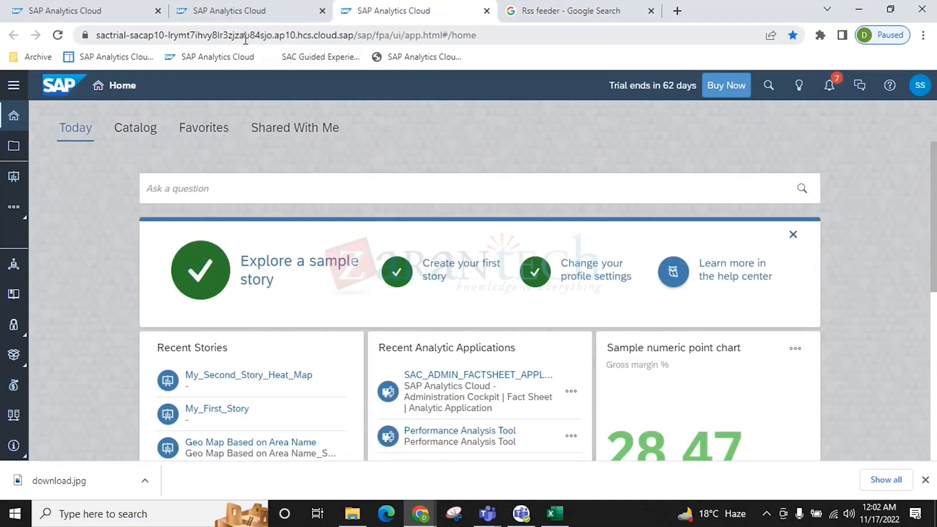
Back in the story, insert an RSS Reader widget, keeping batch size at 10 articles
left_click(74, 19)
left_click(752, 283)
left_click(343, 117)
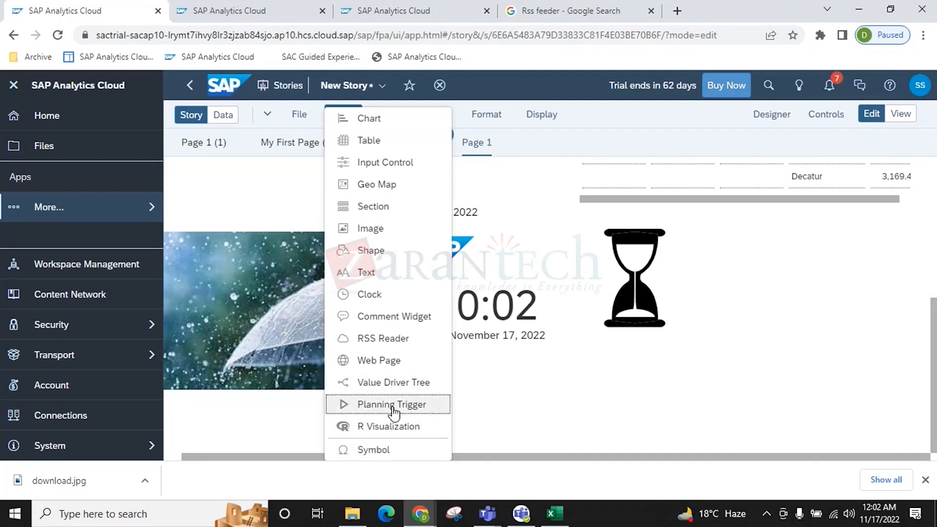
left_click(385, 336)
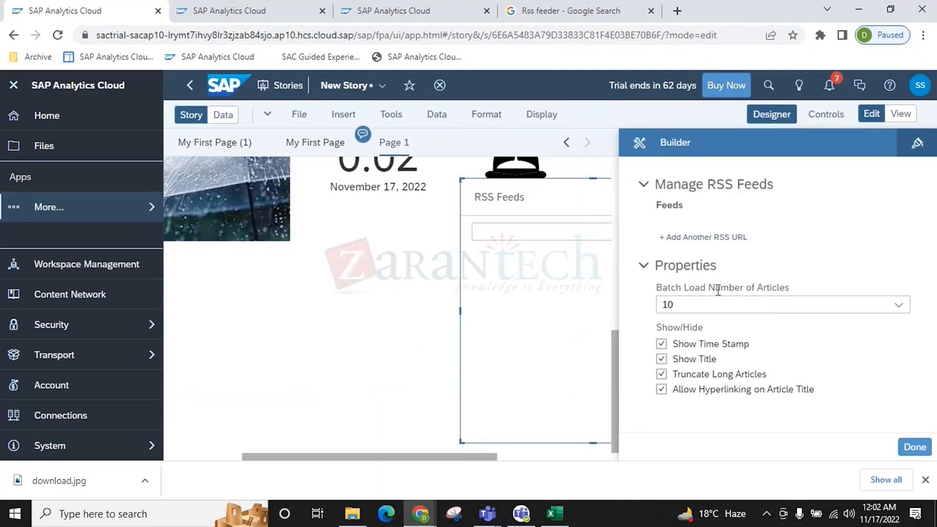
left_click(748, 306)
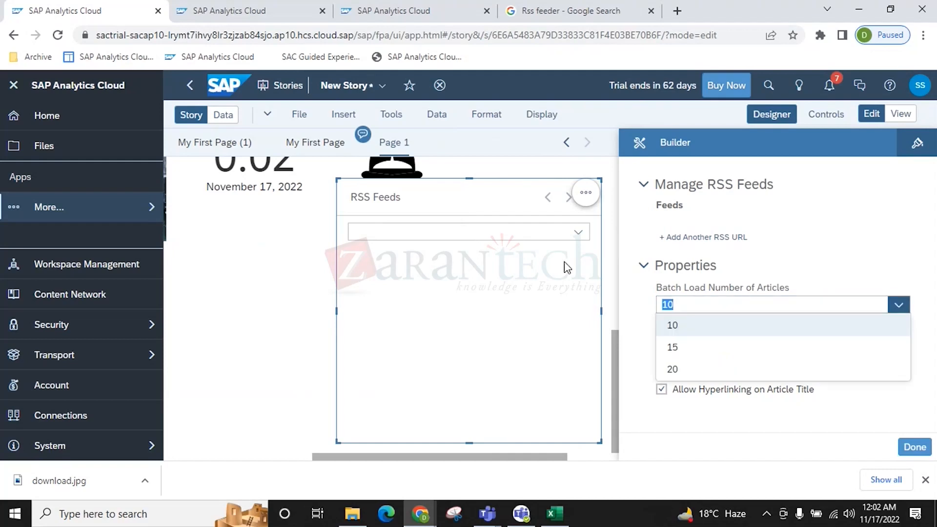
left_click(577, 232)
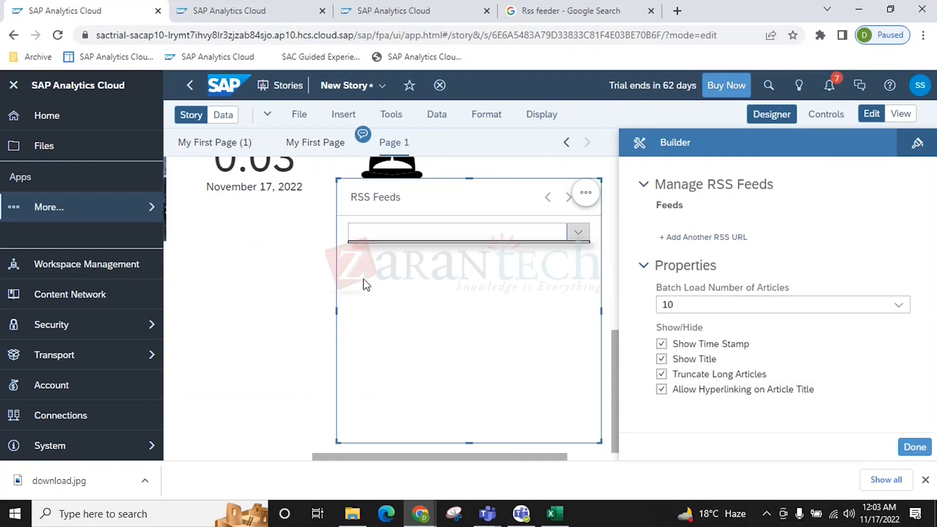
Close the builder panel, dismiss the widget's menu, and select the RSS Feeds widget
left_click(772, 114)
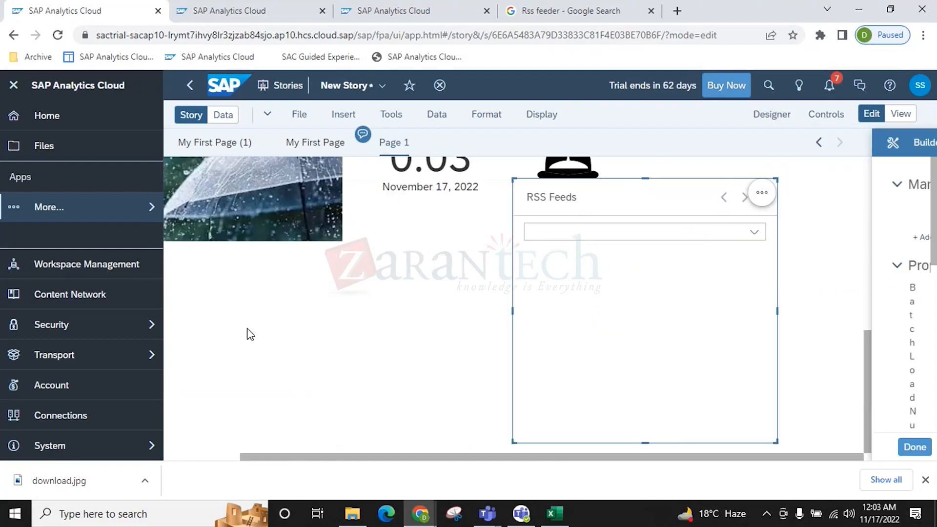
scroll(703, 322, "up", 3)
scroll(727, 396, "down", 3)
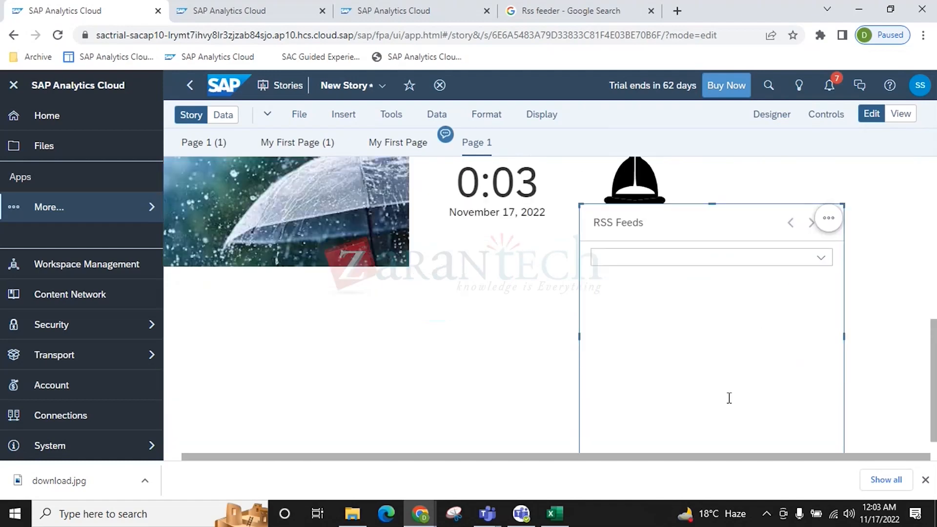
scroll(586, 395, "up", 5)
scroll(748, 389, "down", 1)
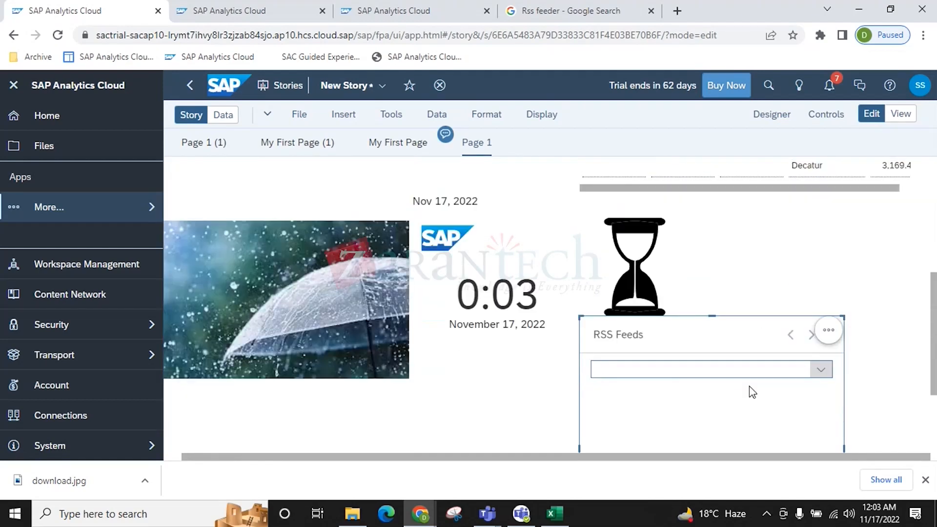
left_click(828, 331)
mouse_move(808, 331)
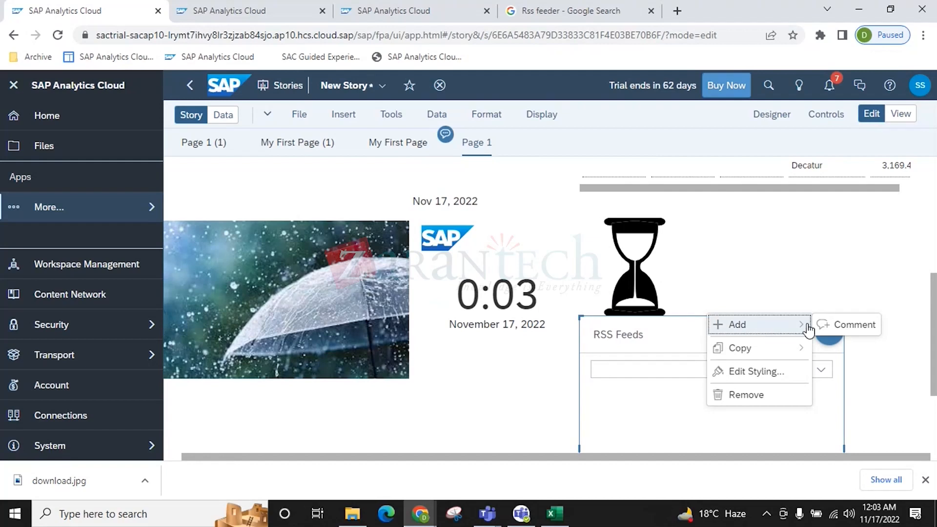
left_click(843, 261)
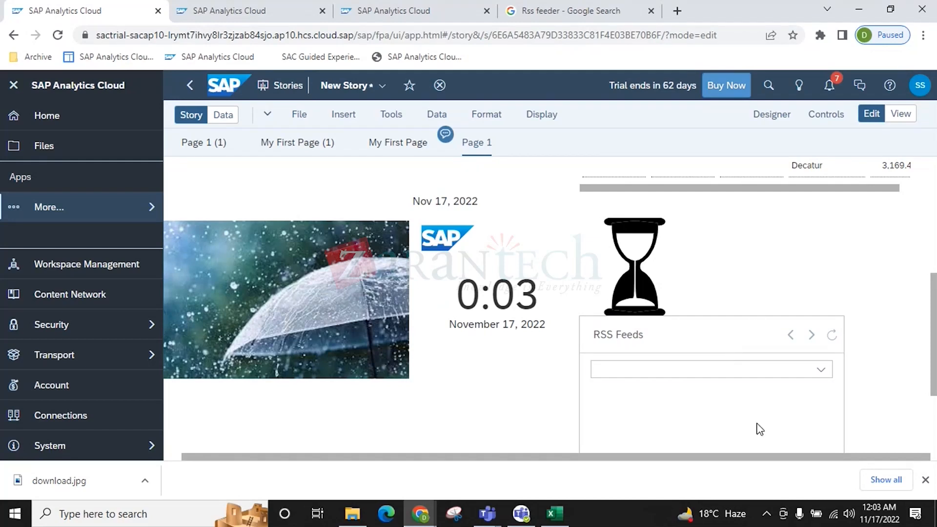
left_click(757, 318)
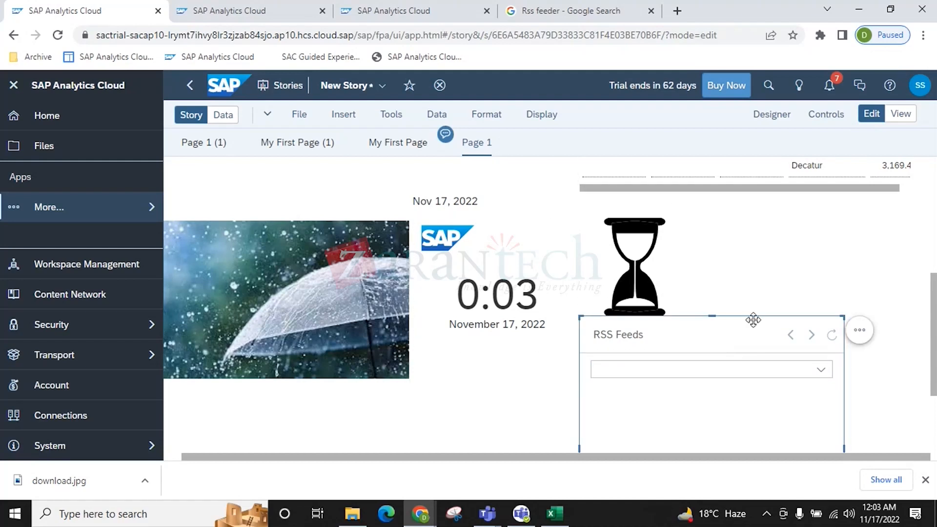
Drag the RSS Feeds widget beneath the clock and hourglass, and check its empty feed list
left_click_drag(723, 317, 657, 230)
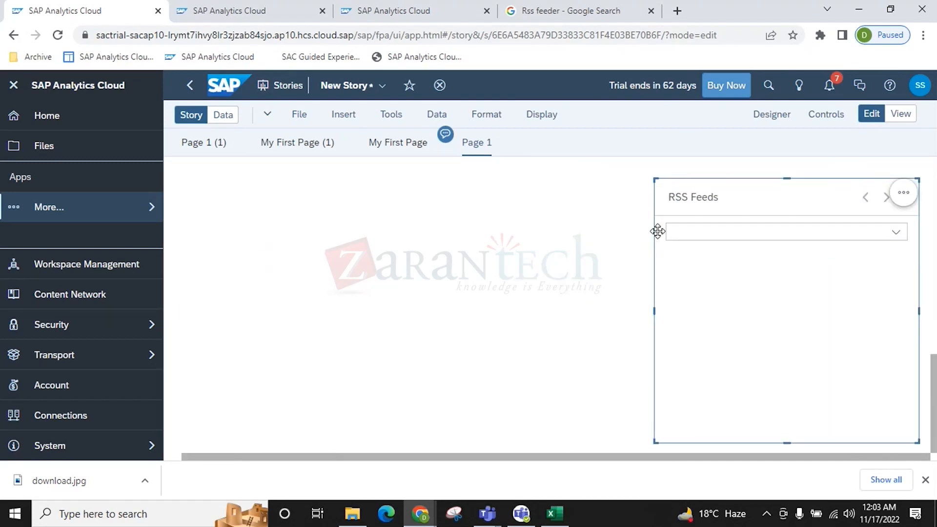
scroll(707, 307, "up", 3)
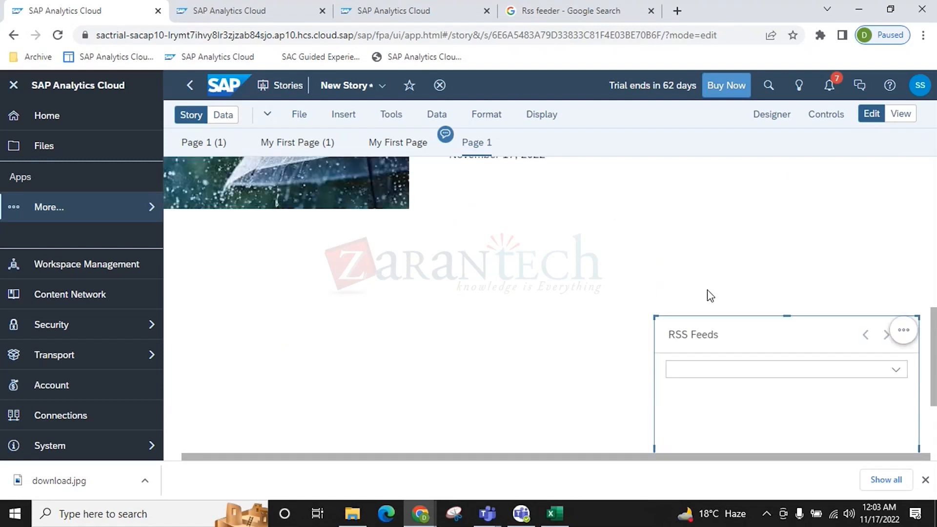
left_click_drag(710, 317, 634, 186)
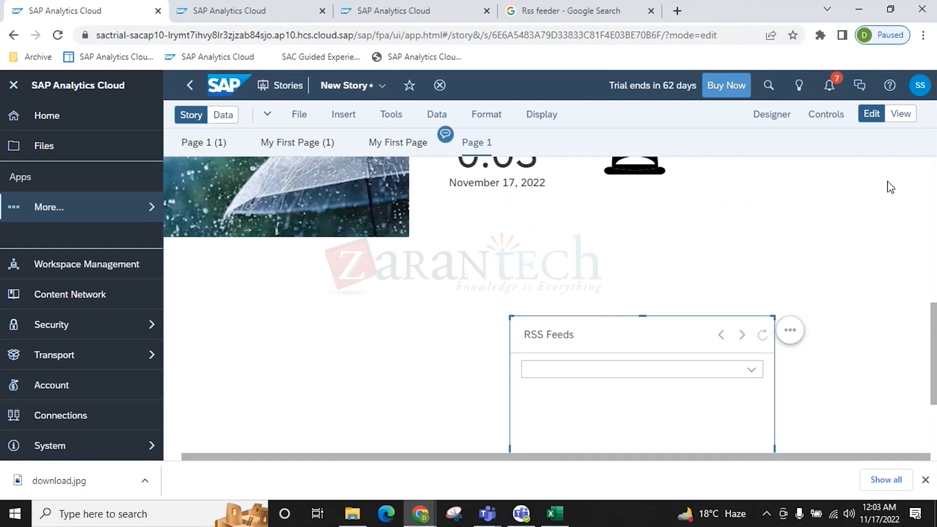
left_click_drag(679, 317, 702, 249)
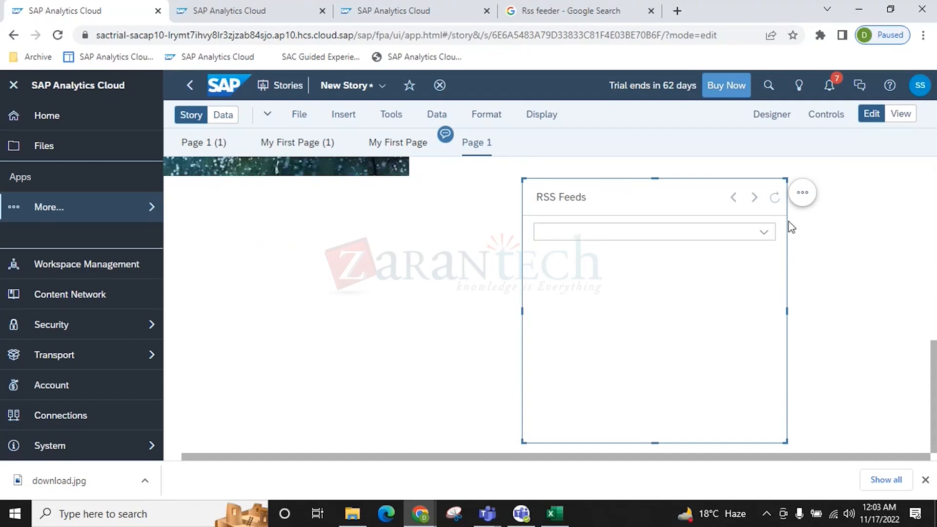
left_click(764, 232)
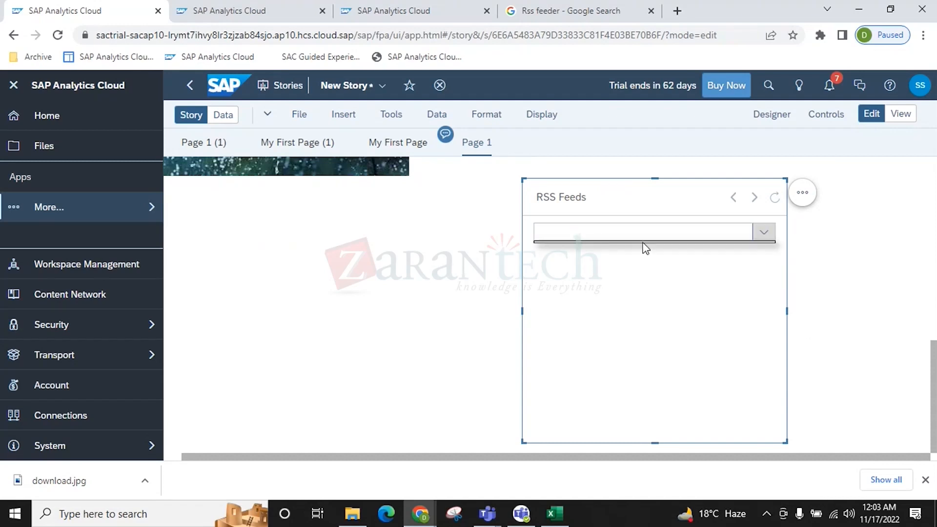
scroll(895, 359, "up", 3)
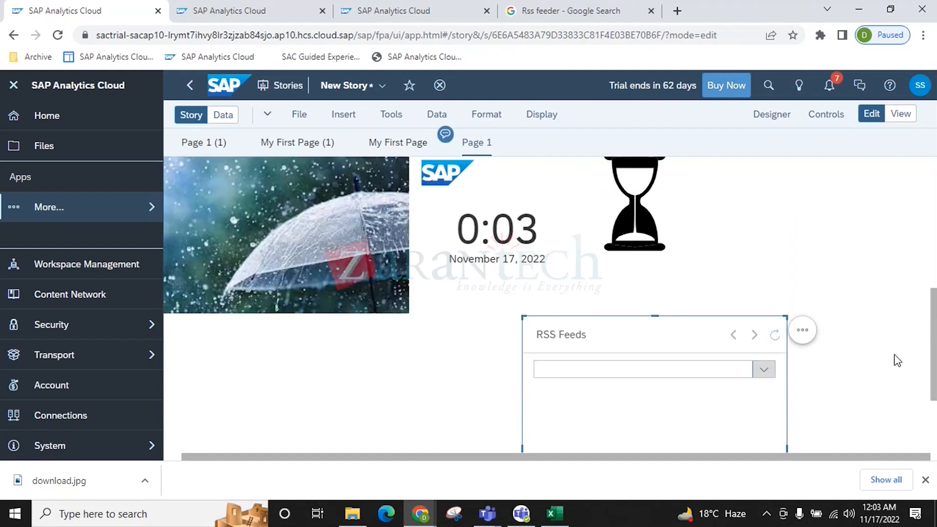
left_click(682, 375)
left_click(803, 331)
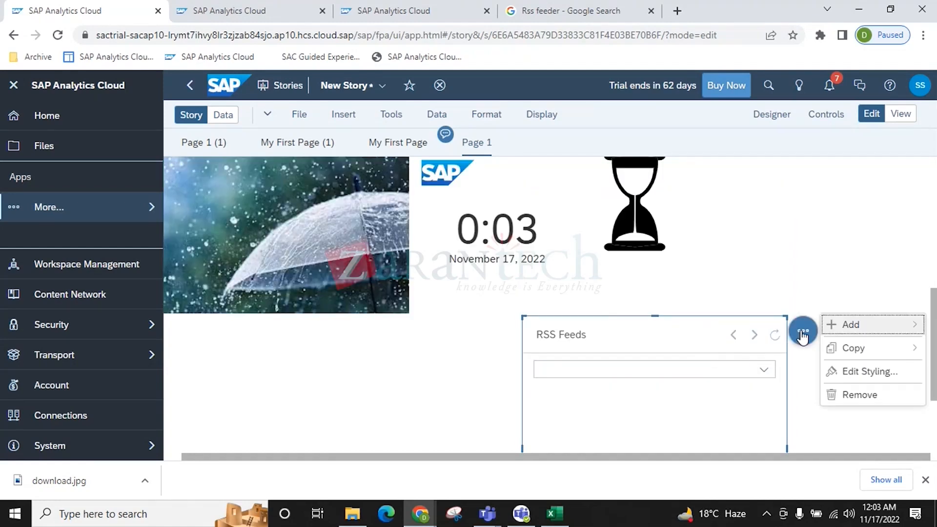
In the RSS reader's Edit Styling Builder, add another RSS URL entry
left_click(877, 380)
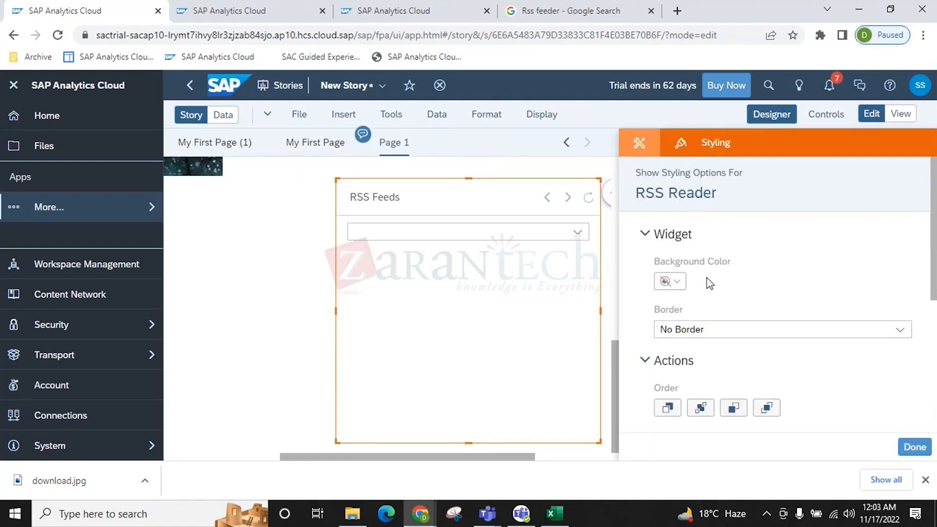
left_click(639, 142)
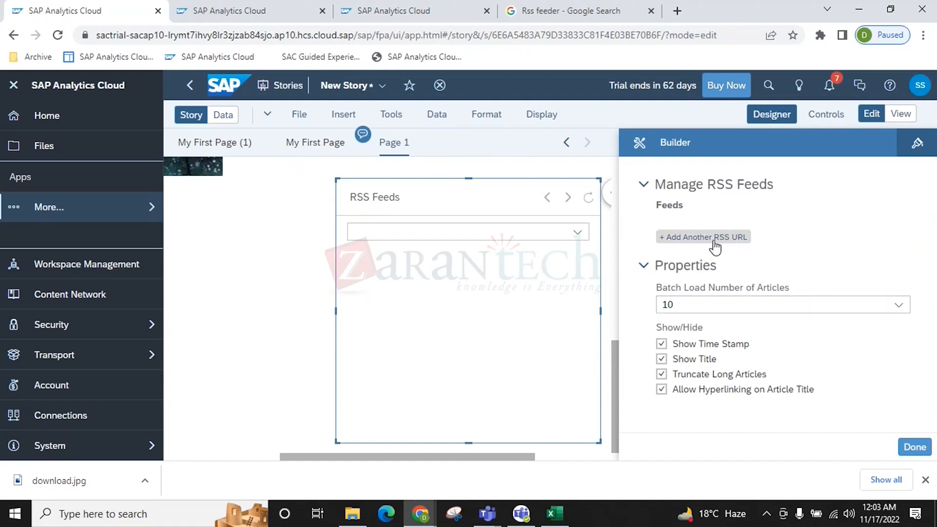
left_click(732, 238)
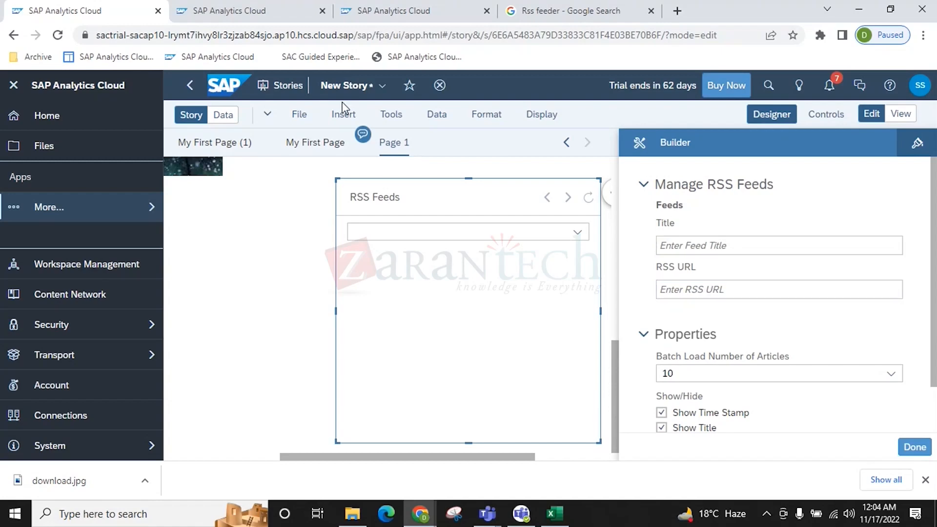
Search Google for 'Rss url for sap' and switch to web results
left_click(585, 11)
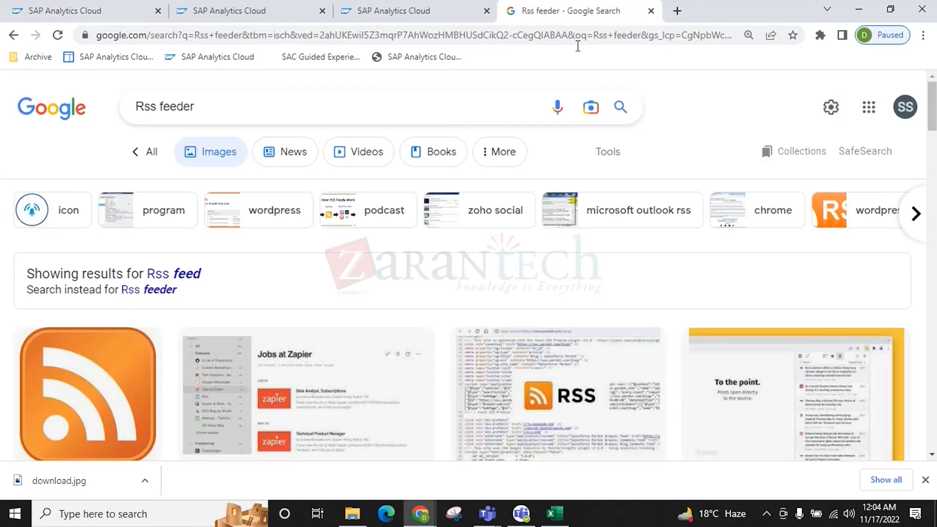
left_click(234, 111)
key("BackSpace")
key("BackSpace")
key("BackSpace")
key("BackSpace")
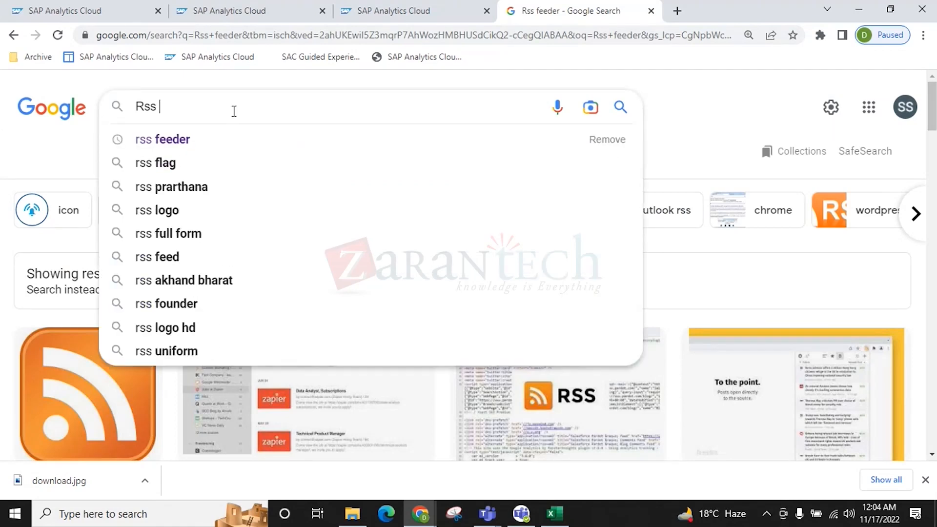
type("url f")
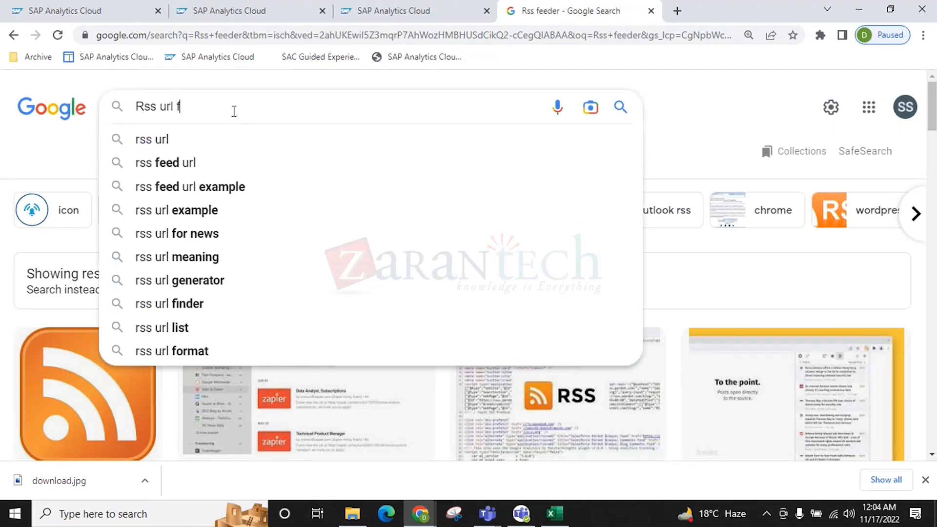
type("or sap")
key("Return")
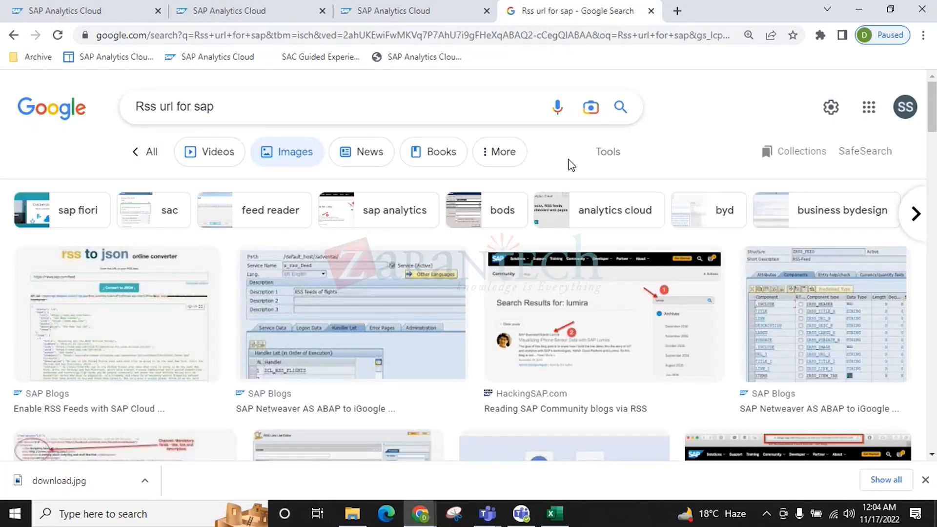
left_click(157, 151)
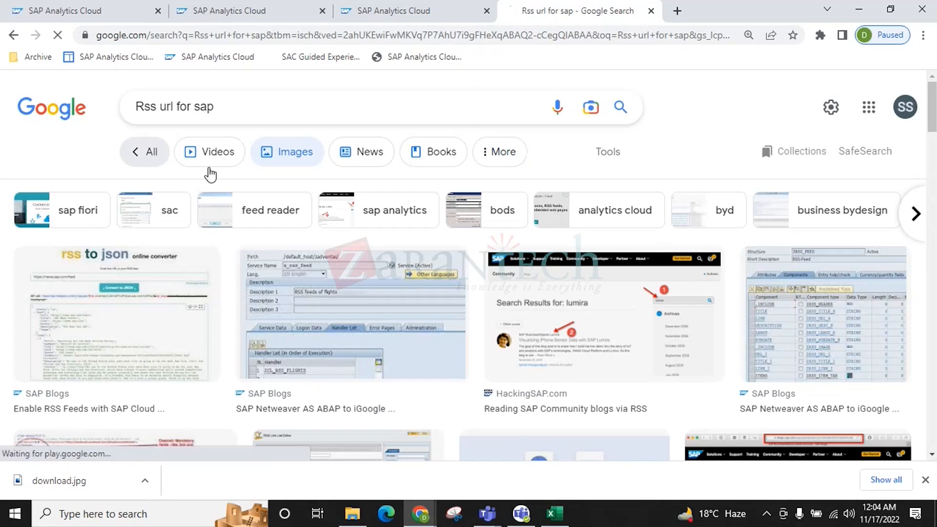
Open the SAP Blogs RSS result in a new tab, skim it, and close it
right_click(262, 229)
left_click(306, 240)
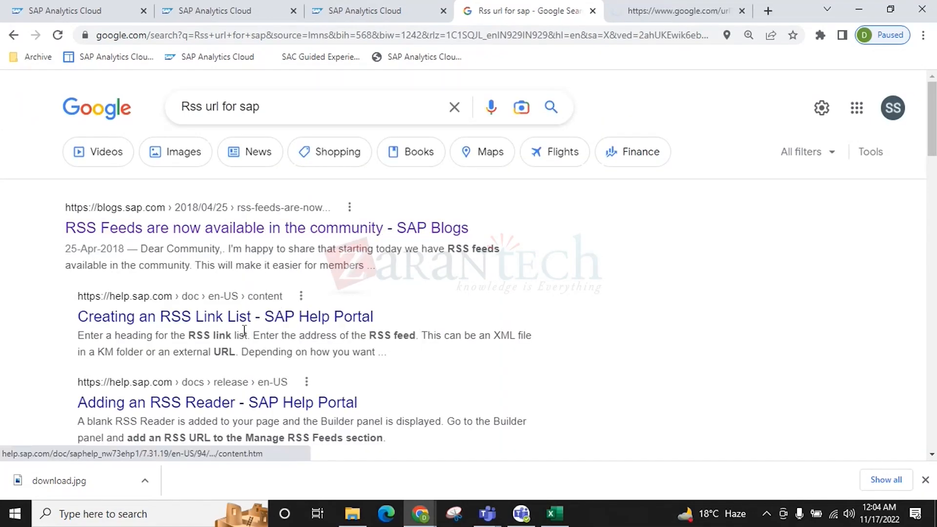
right_click(271, 315)
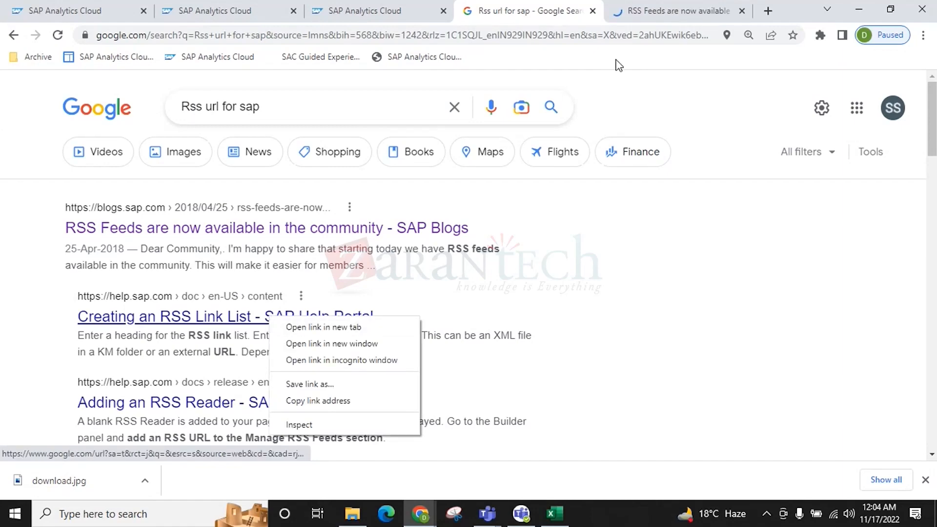
left_click(654, 11)
scroll(439, 322, "down", 10)
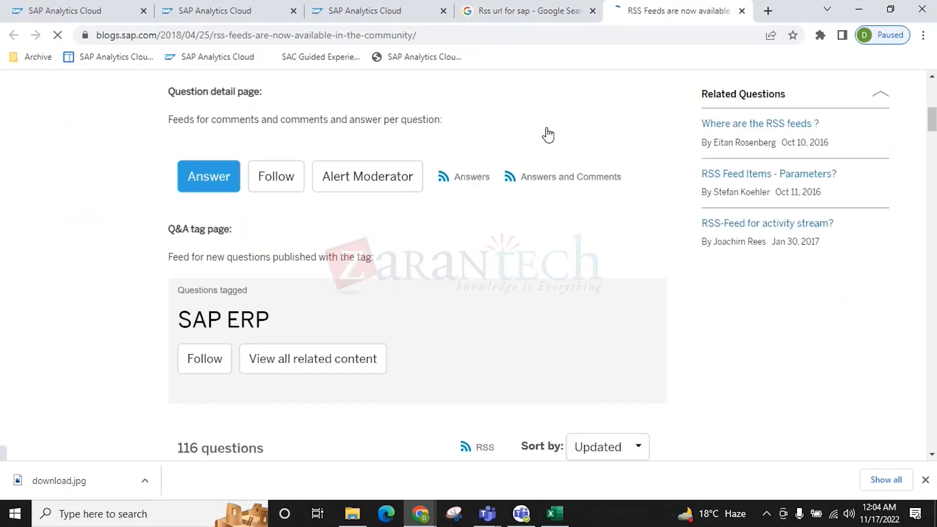
left_click(741, 11)
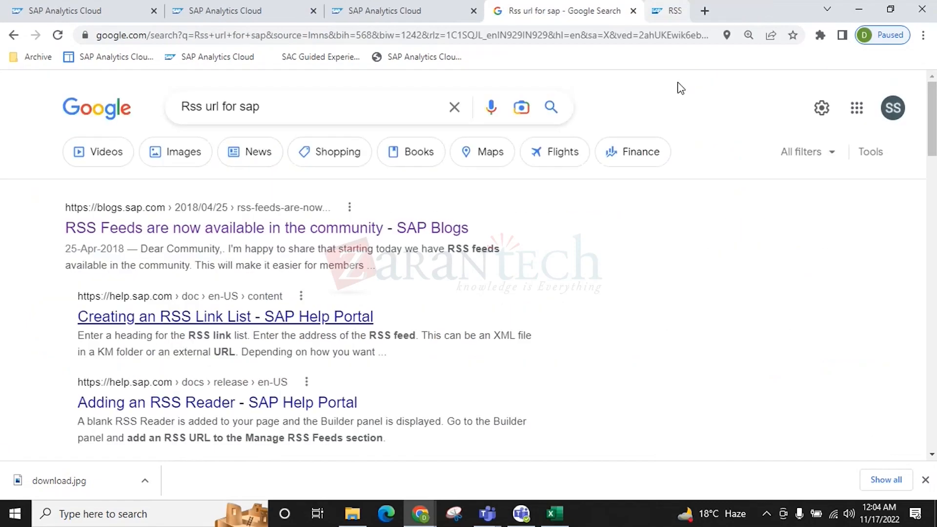
scroll(385, 327, "down", 6)
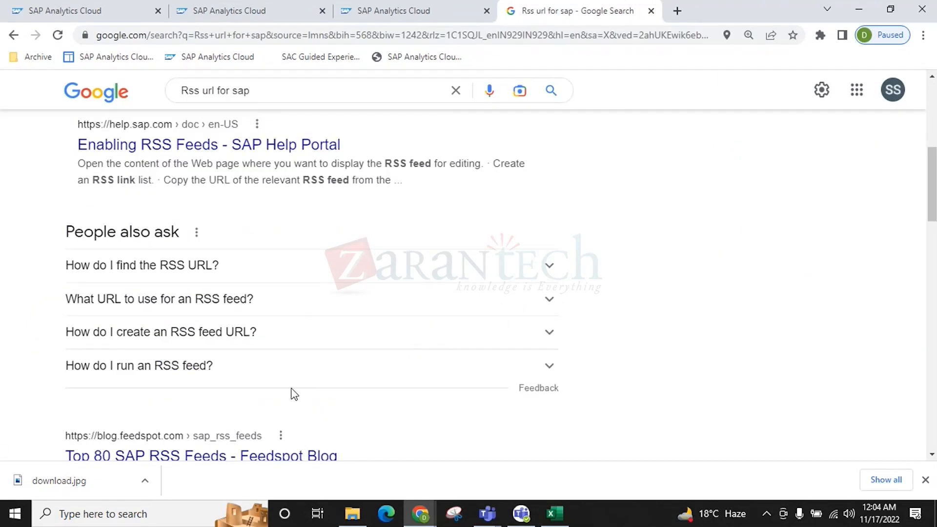
scroll(273, 388, "down", 3)
Open Feedspot's Top 80 SAP RSS Feeds list and select the news.sap.com feed address
right_click(282, 322)
left_click(313, 334)
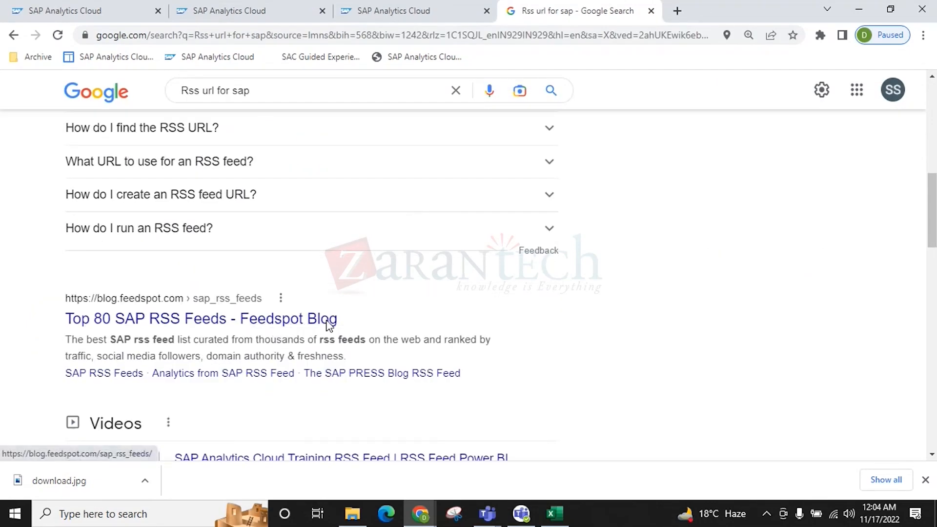
key("ctrl+Tab")
scroll(349, 308, "down", 6)
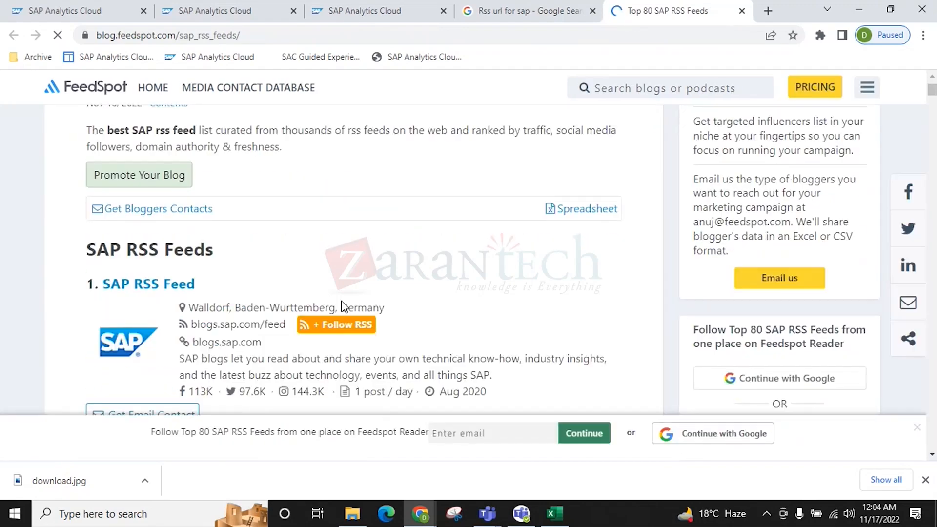
scroll(349, 308, "down", 1)
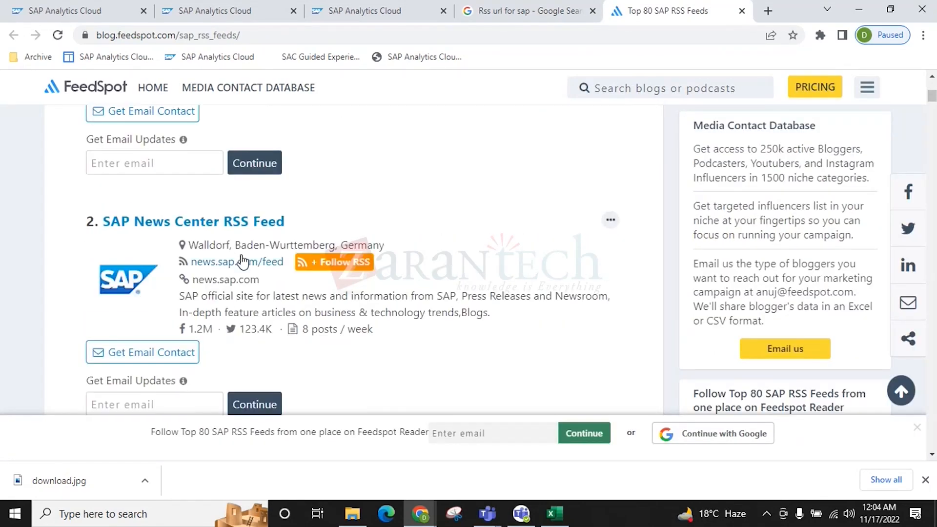
scroll(254, 290, "down", 2)
scroll(262, 290, "down", 1)
left_click_drag(261, 143, 200, 143)
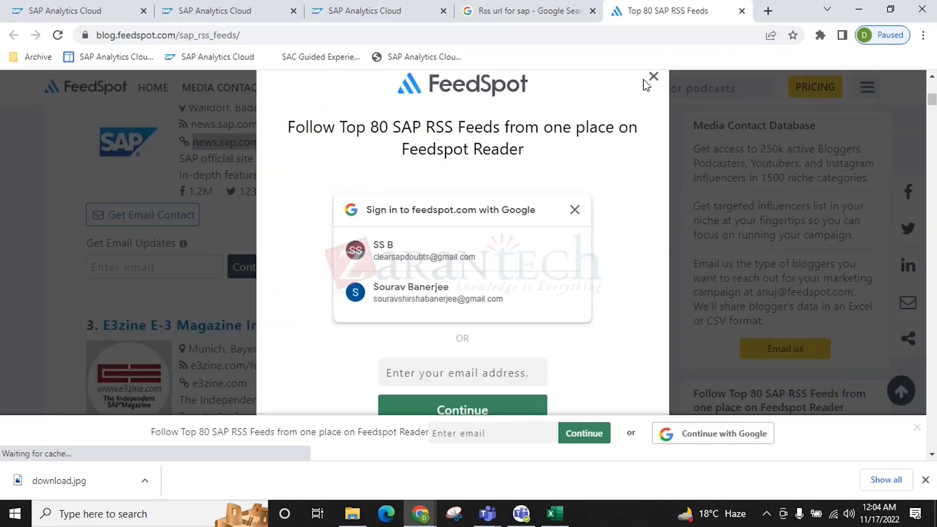
left_click(655, 78)
Paste the news.sap.com address into the RSS reader's RSS URL field and confirm
left_click(337, 10)
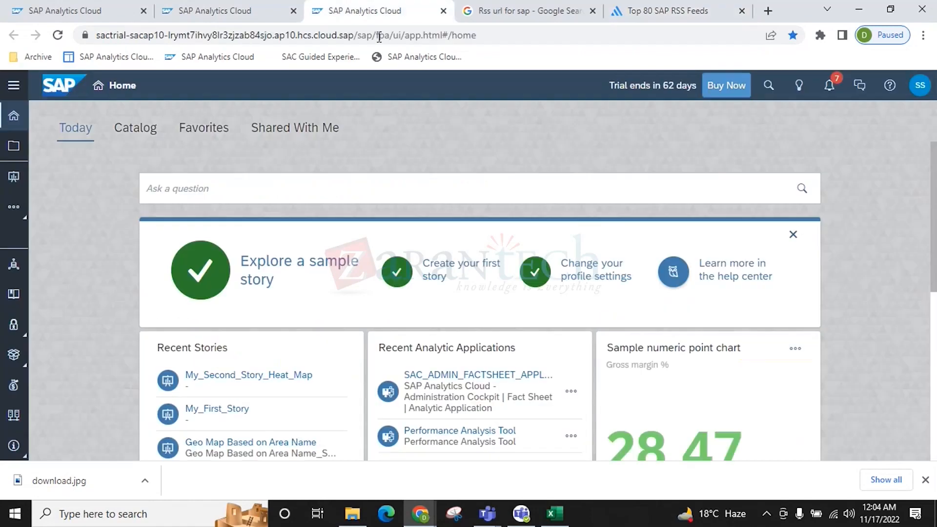
left_click(108, 8)
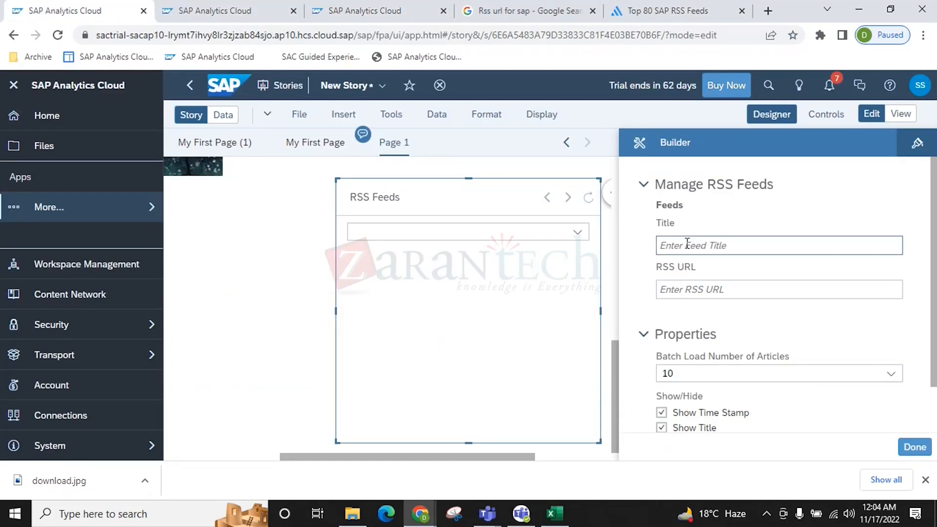
left_click(673, 289)
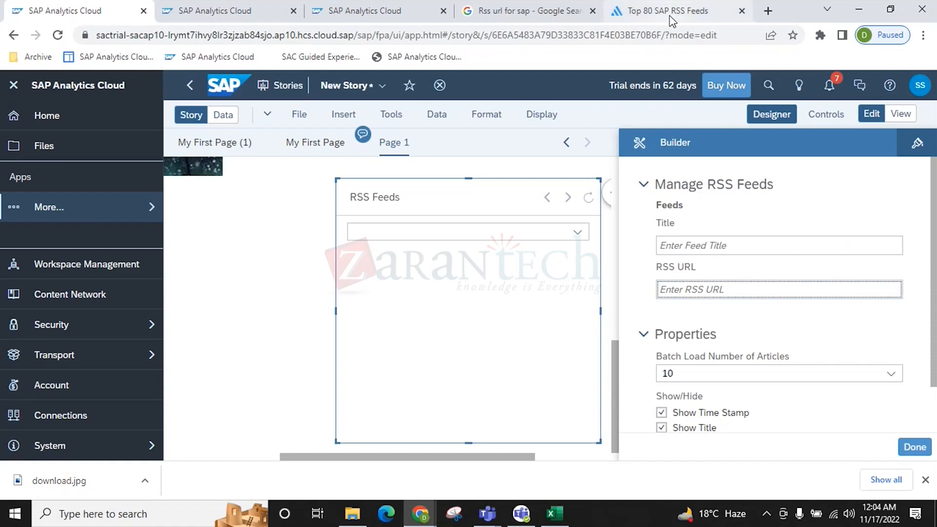
left_click(670, 11)
key("alt+Tab")
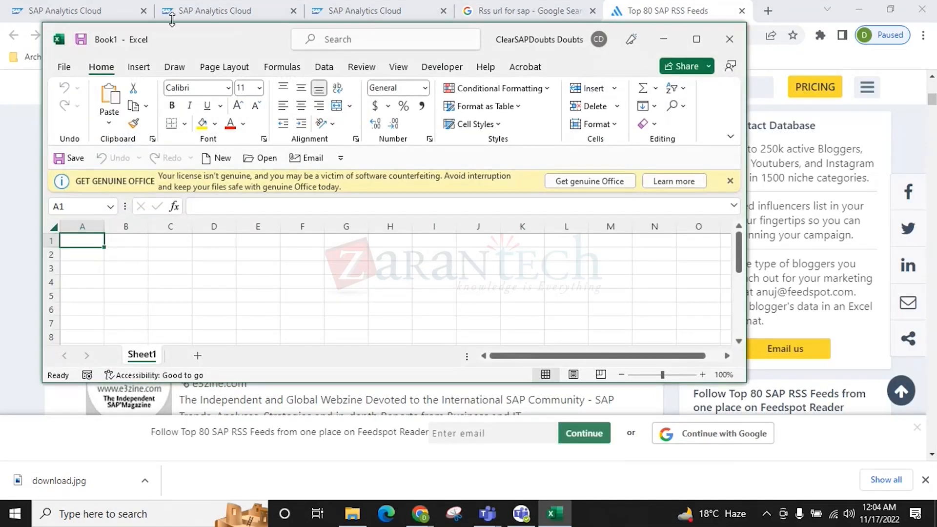
left_click(73, 10)
left_click(691, 288)
type("news.sap.com")
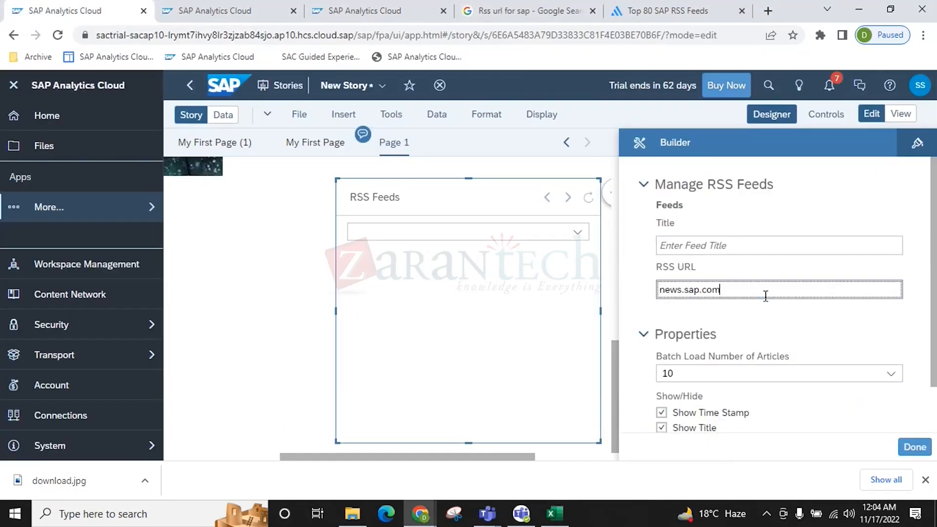
left_click(914, 446)
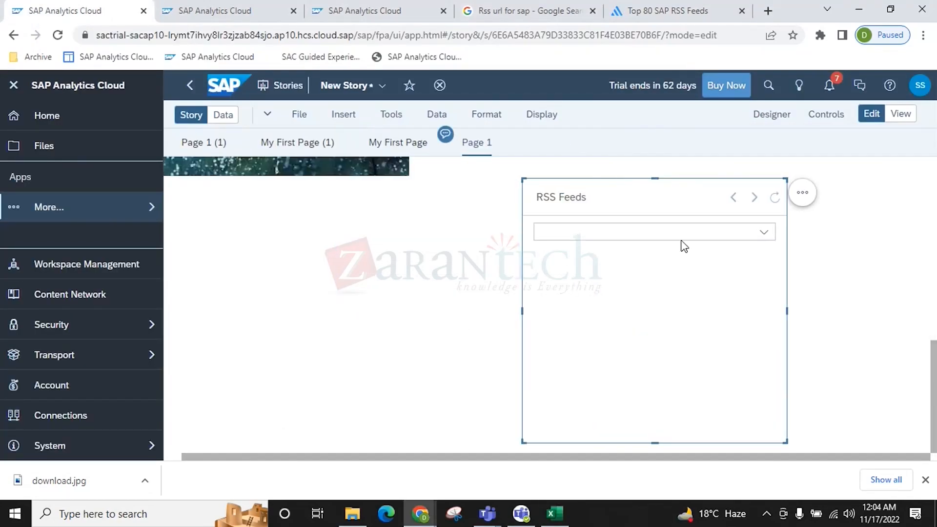
Enter the feed title My SAP Feed and keep Batch Load at 10 articles
left_click(762, 235)
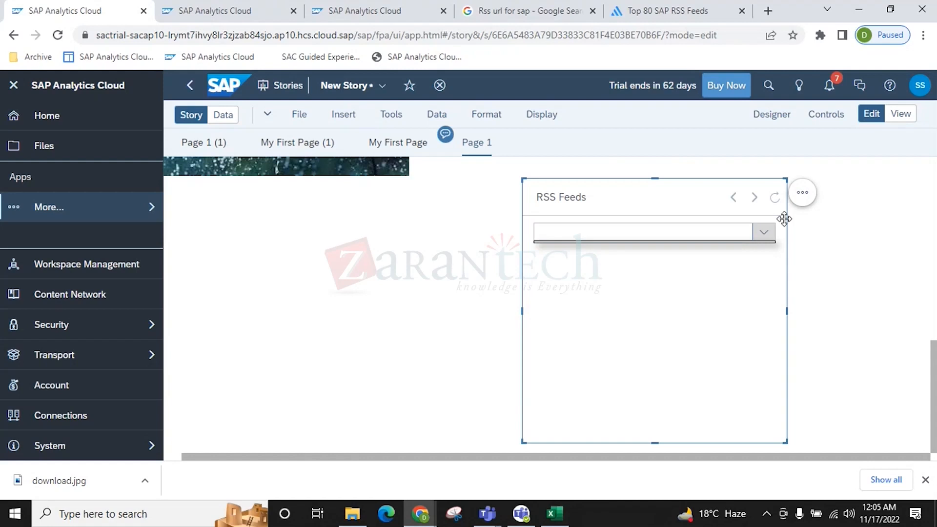
left_click(802, 193)
left_click(608, 203)
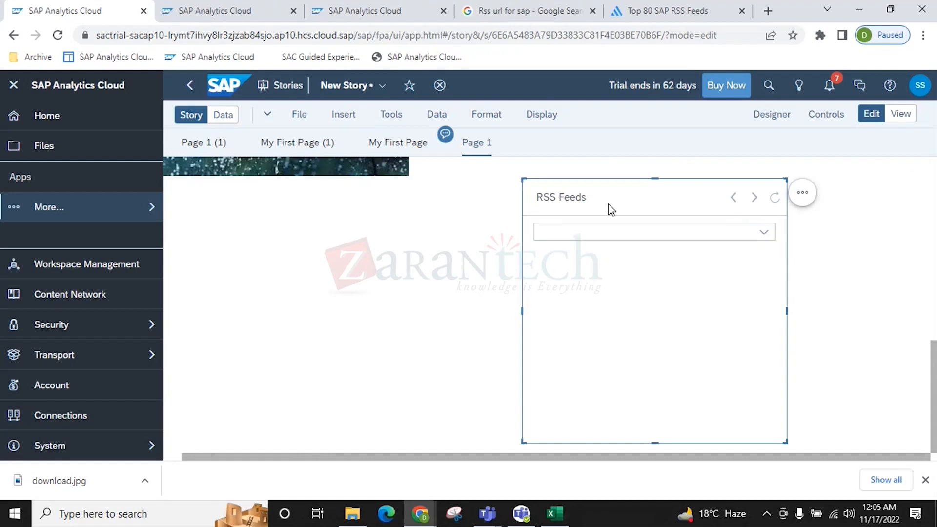
left_click(772, 114)
left_click(724, 249)
type("My SAP Feed")
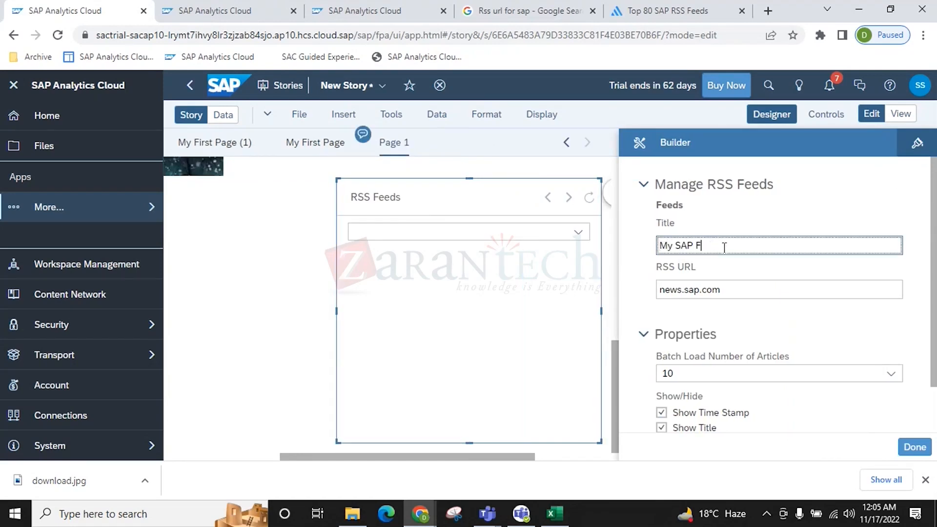
left_click(811, 373)
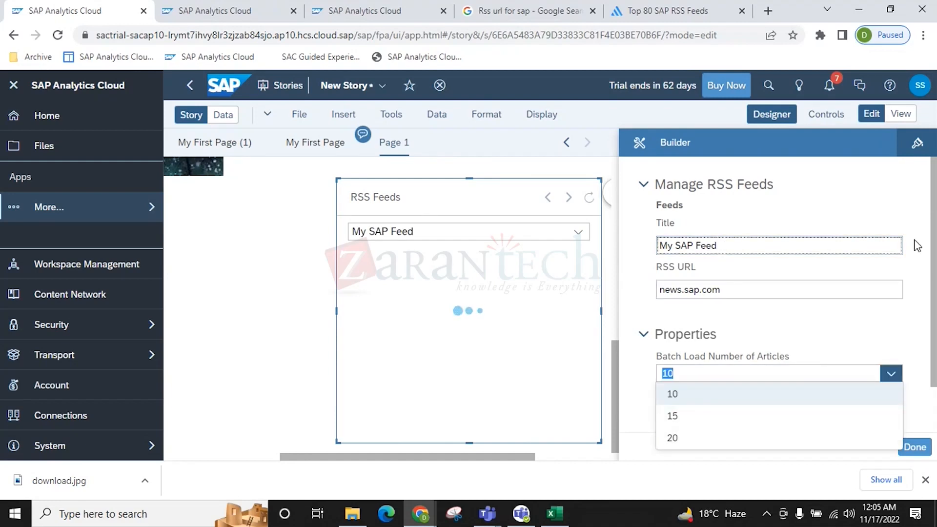
left_click(886, 209)
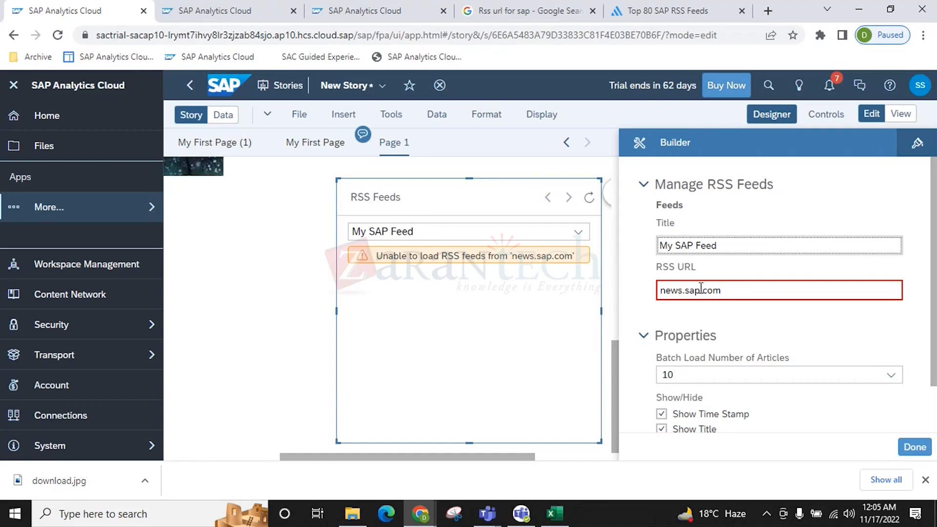
left_click(683, 10)
Copy blogs.sap.com/feed from Feedspot and select the old news.sap.com address in the RSS URL field
scroll(384, 287, "down", 4)
scroll(380, 285, "down", 10)
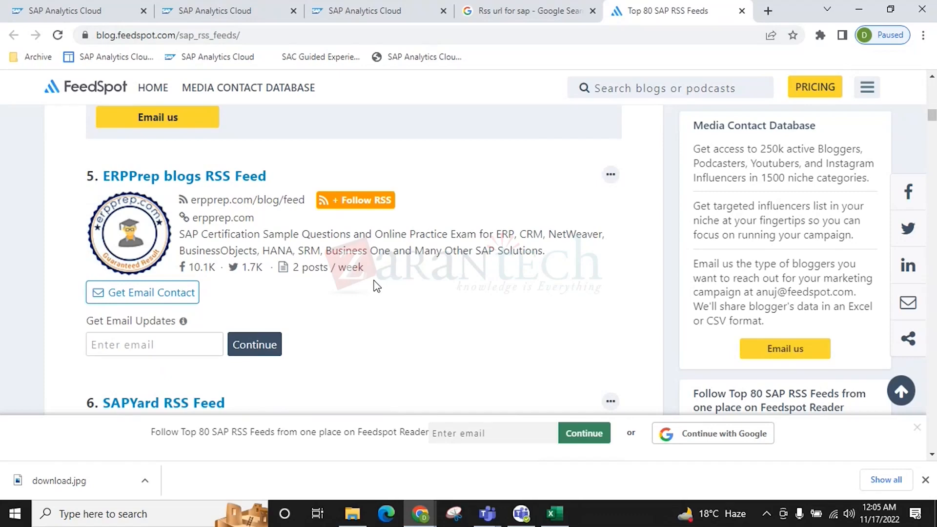
scroll(324, 282, "up", 10)
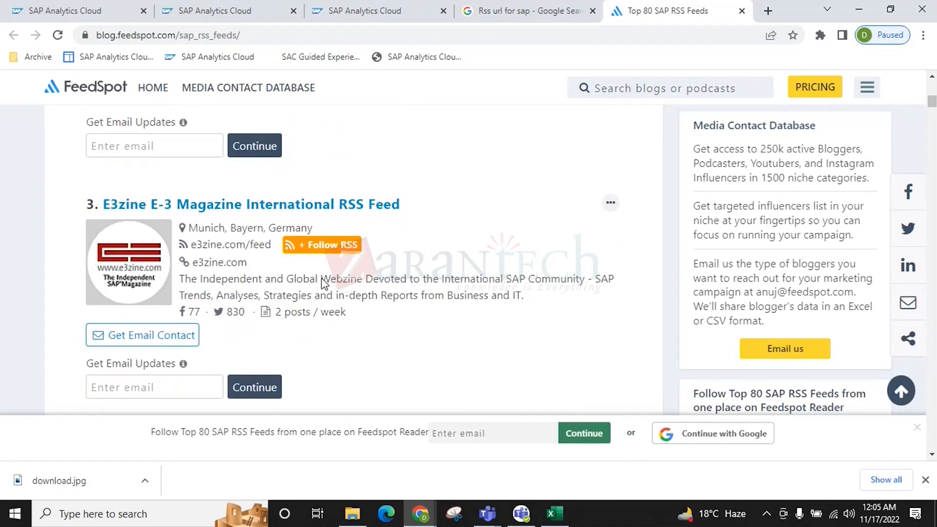
scroll(323, 278, "up", 4)
scroll(272, 249, "up", 7)
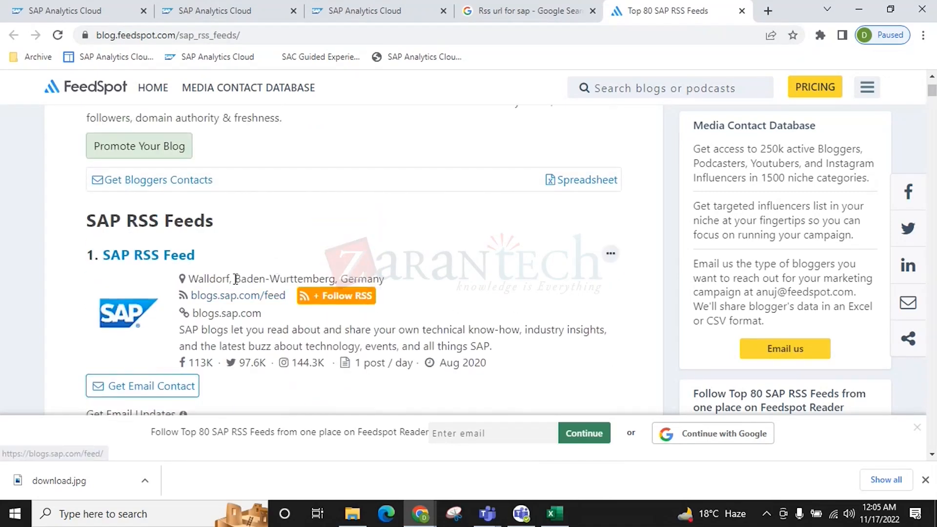
left_click_drag(287, 296, 191, 296)
key("ctrl+c")
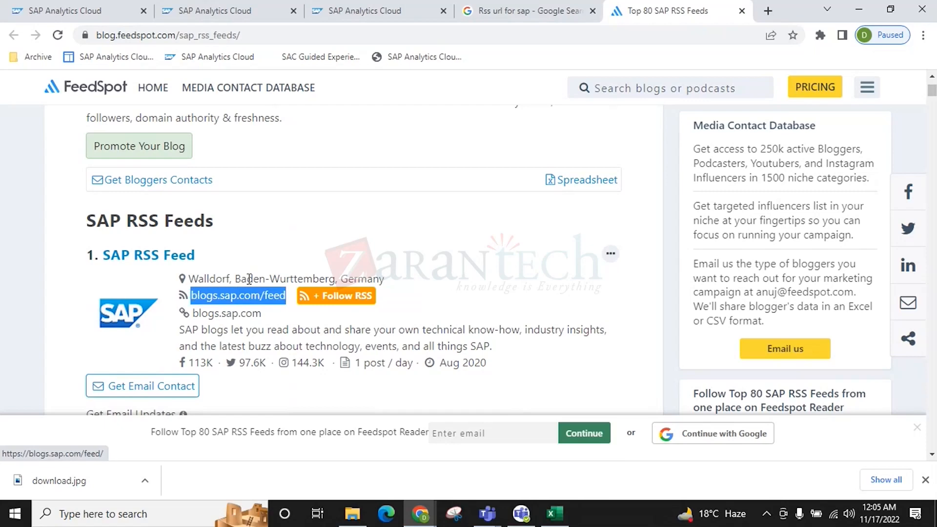
key("alt+Tab")
key("alt+Tab")
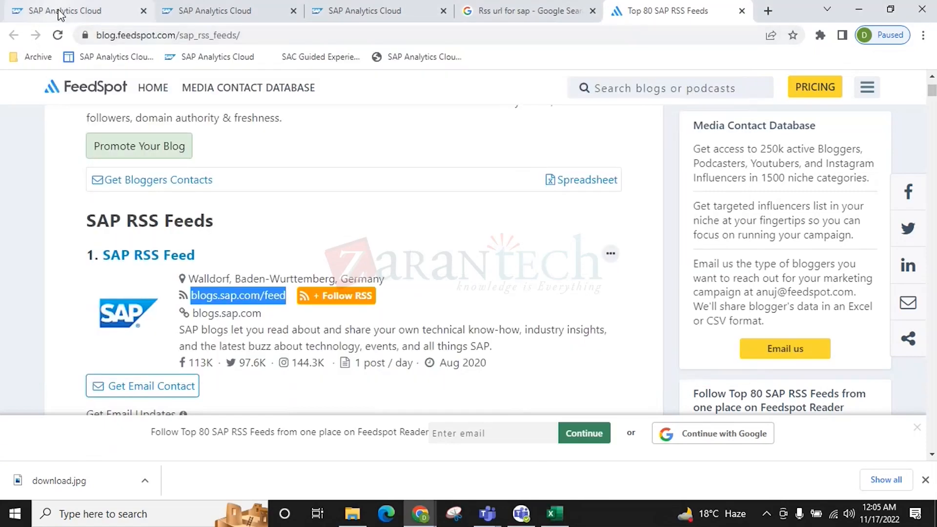
left_click(60, 14)
left_click(727, 288)
key("ctrl+a")
Apply the blogs.sap.com/feed address and expand the first post's description
key("ctrl+v")
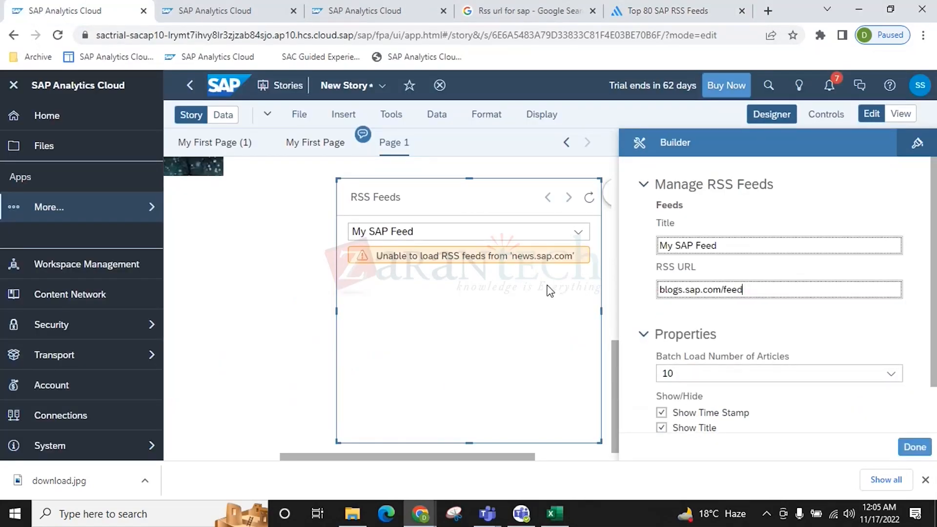
left_click(910, 449)
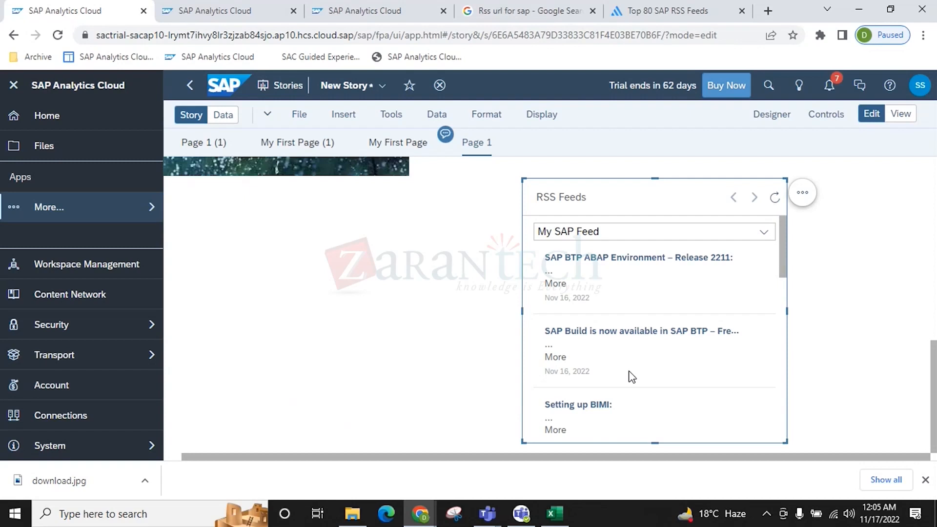
left_click(555, 283)
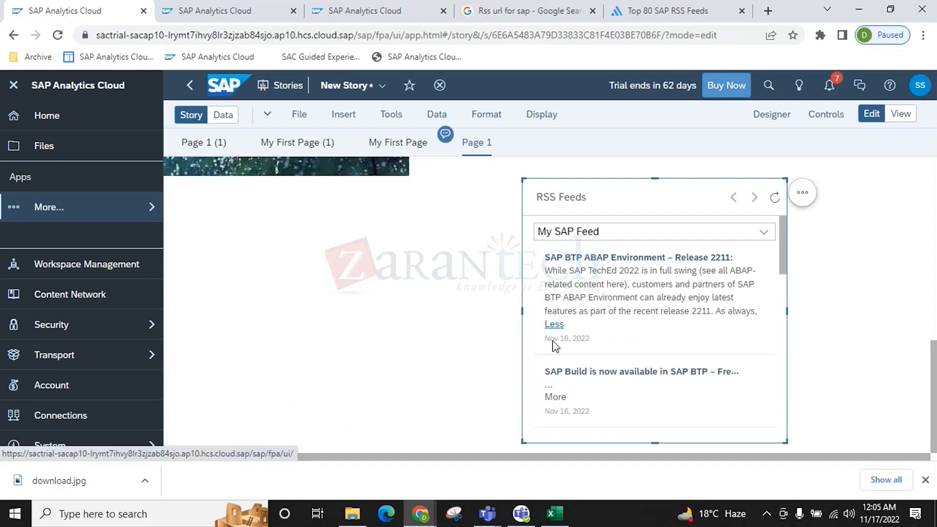
Scroll through the list of Nov 16, 2022 SAP blog posts in the RSS reader
scroll(651, 347, "down", 3)
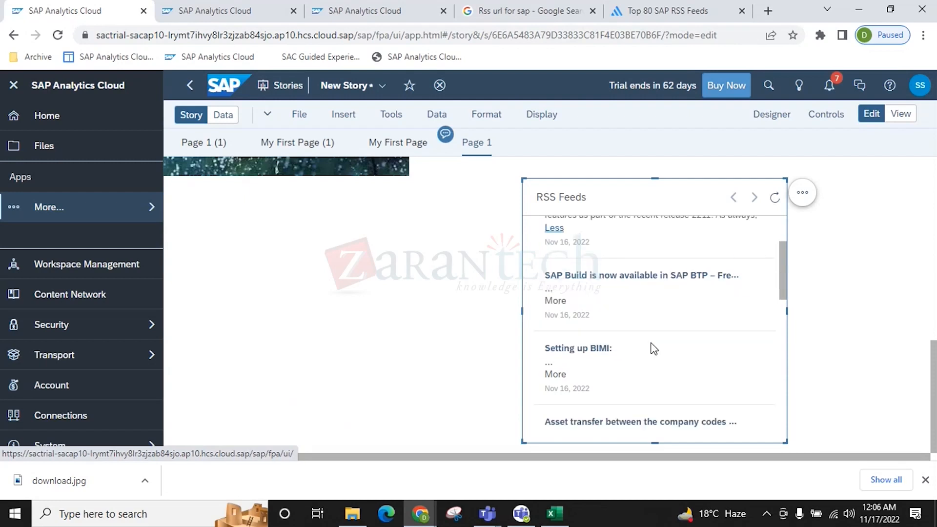
scroll(640, 343, "down", 5)
scroll(649, 339, "up", 8)
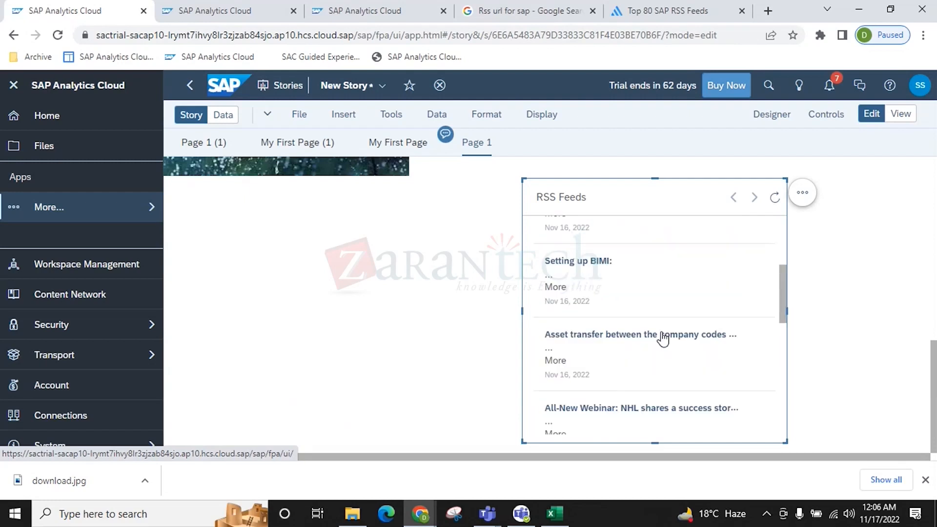
scroll(669, 337, "down", 8)
scroll(658, 351, "up", 3)
scroll(655, 364, "up", 5)
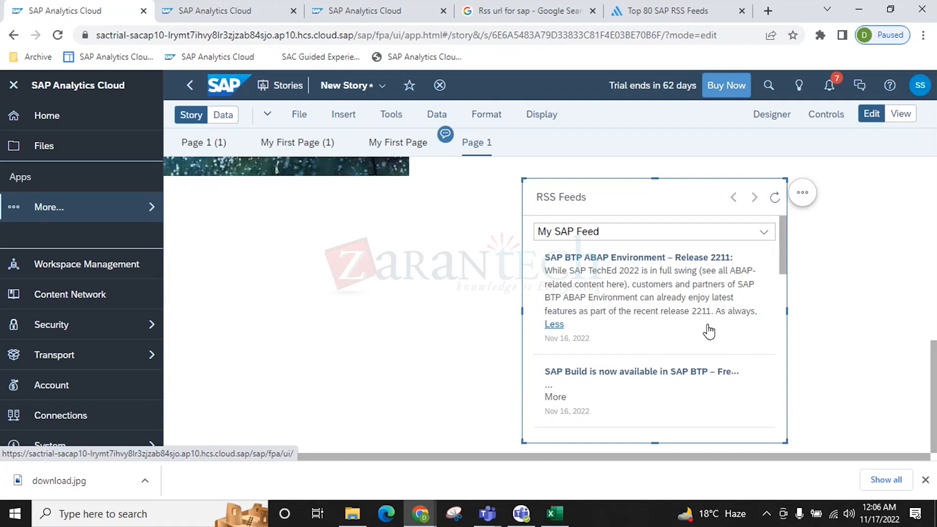
scroll(399, 295, "up", 3)
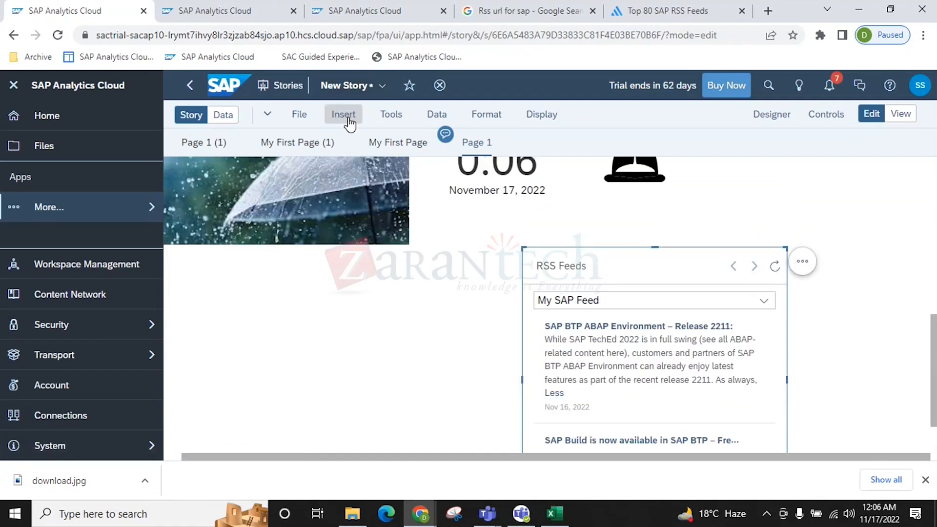
Insert a web page widget and title it 'SAP Web Page'
left_click(350, 124)
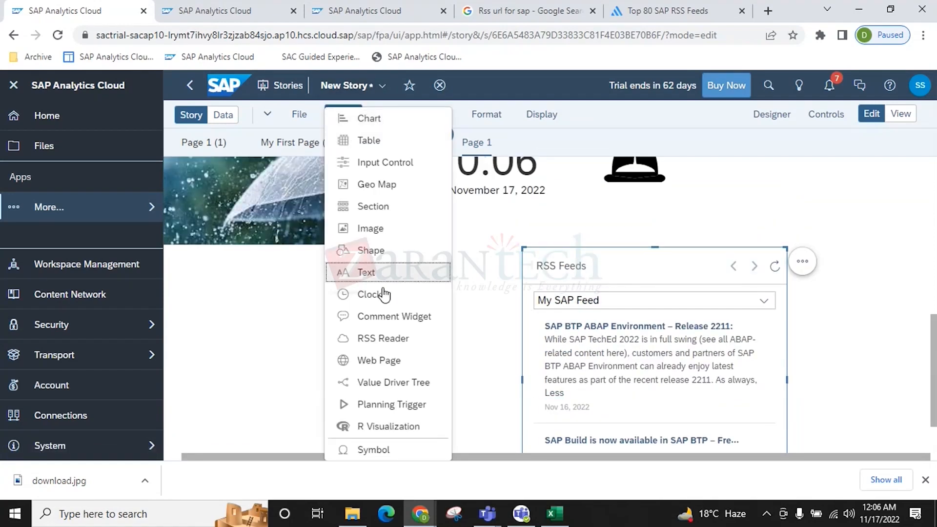
left_click(390, 362)
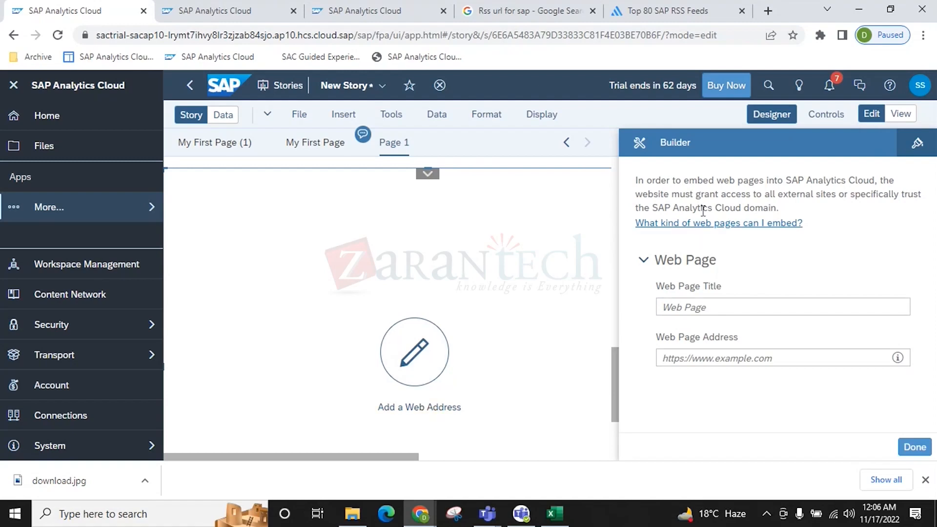
left_click(711, 309)
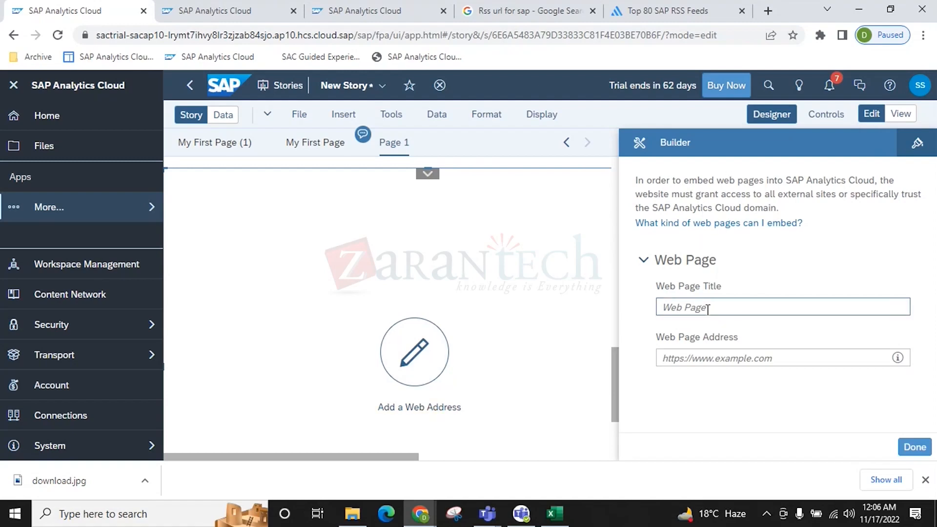
type("Sap")
left_click(683, 309)
key("BackSpace")
left_click(794, 272)
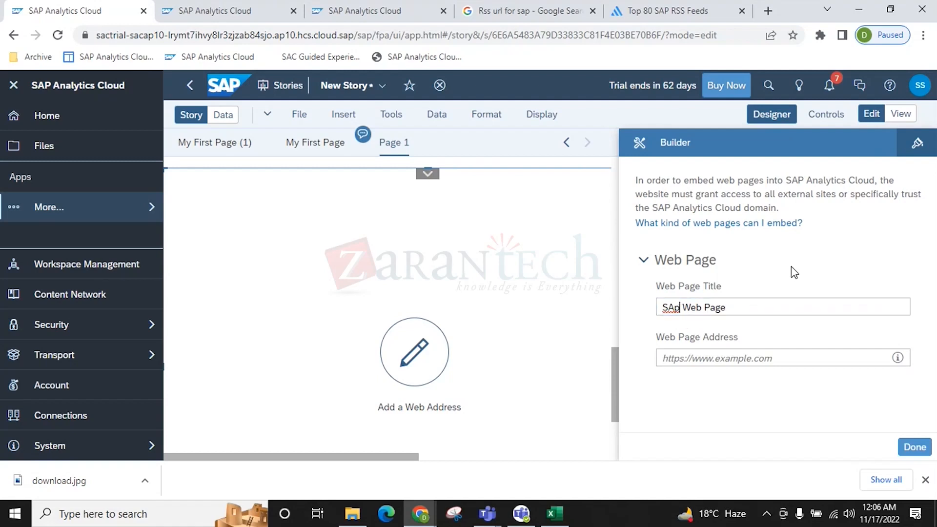
type("P")
left_click(730, 361)
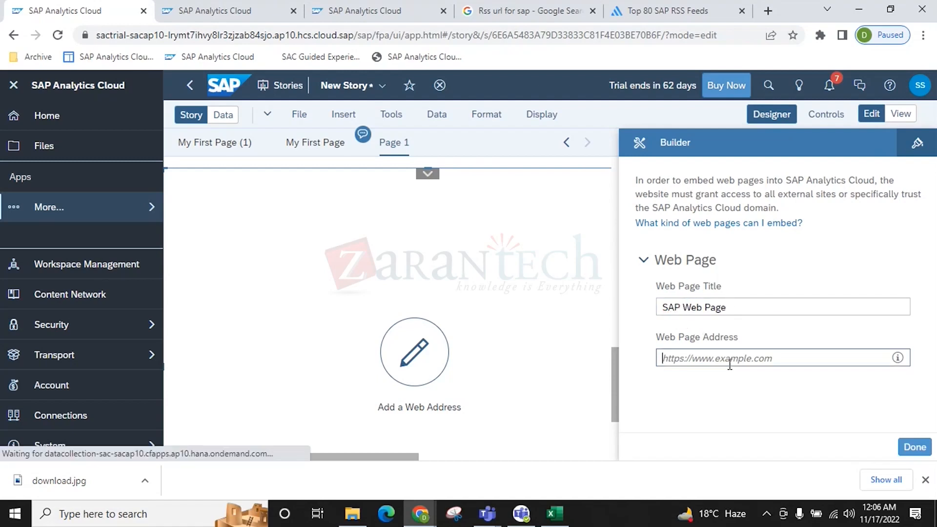
type("https")
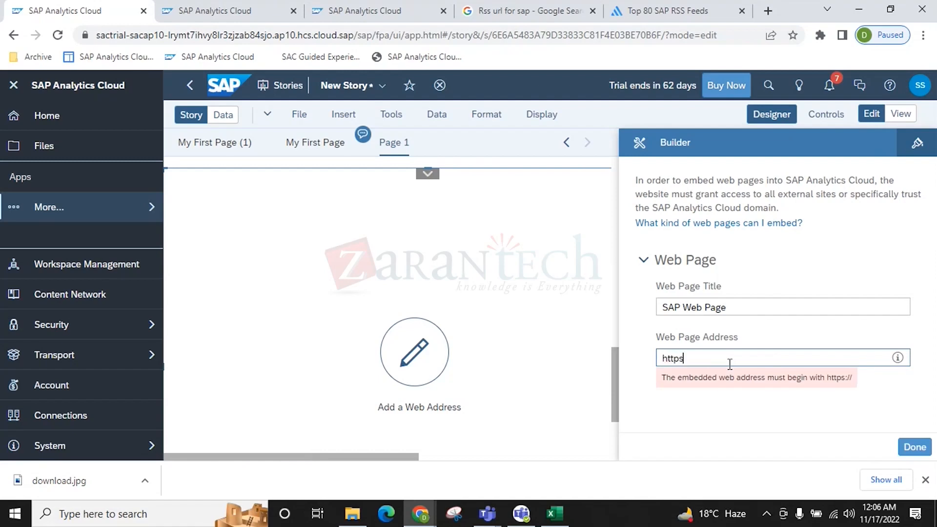
type("://www.sap.com")
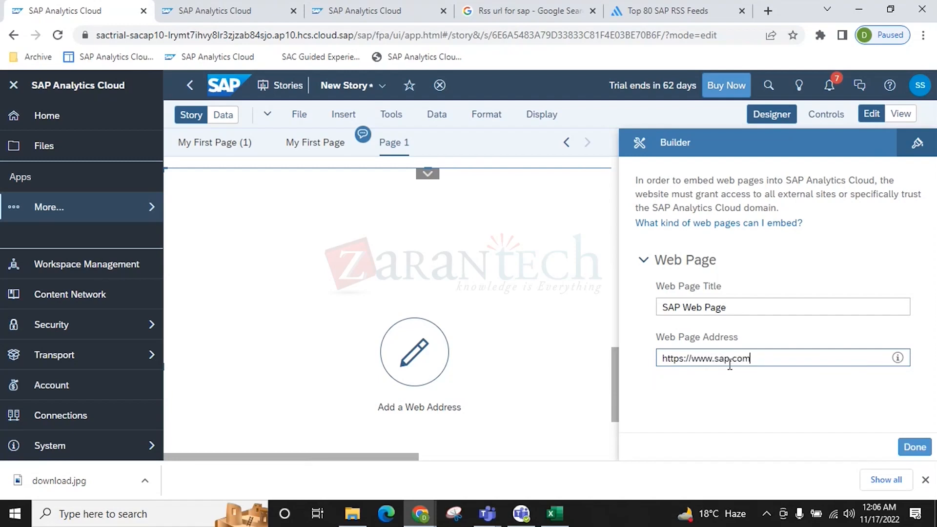
left_click(696, 384)
left_click(915, 447)
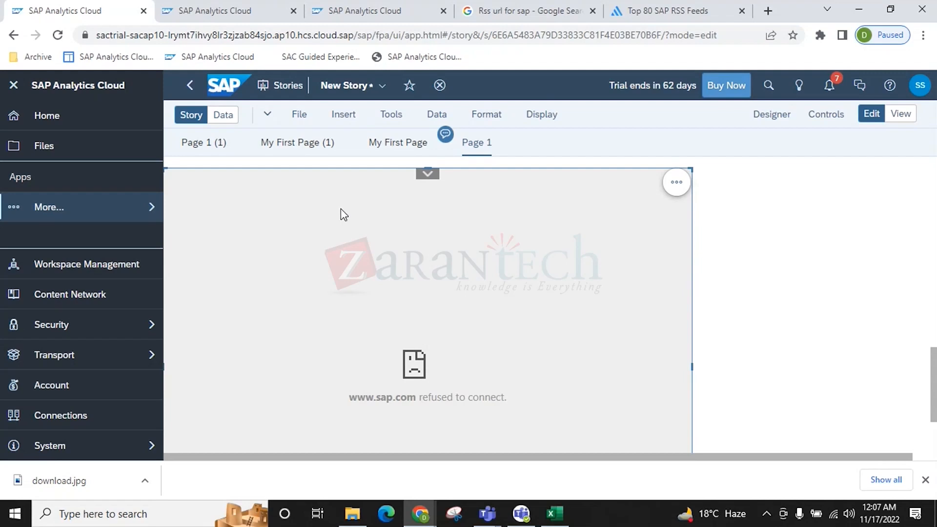
scroll(630, 322, "up", 5)
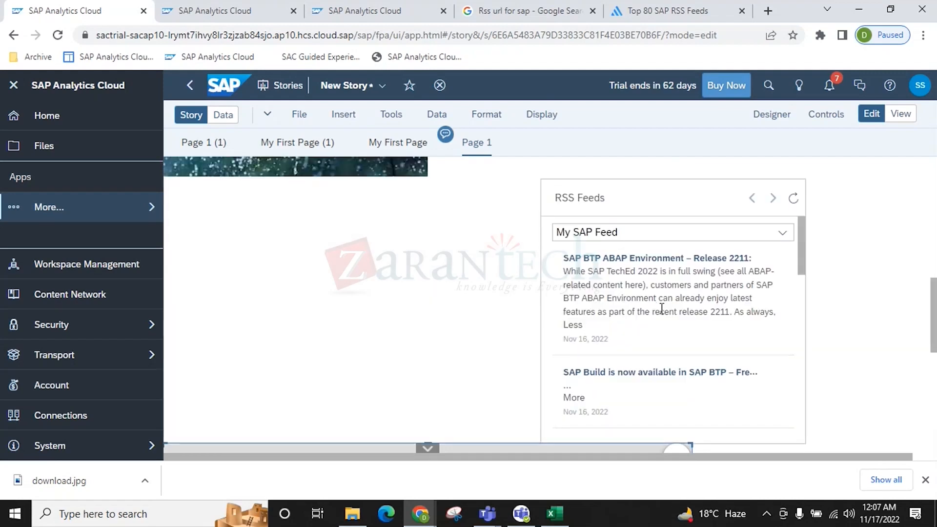
scroll(492, 336, "down", 1)
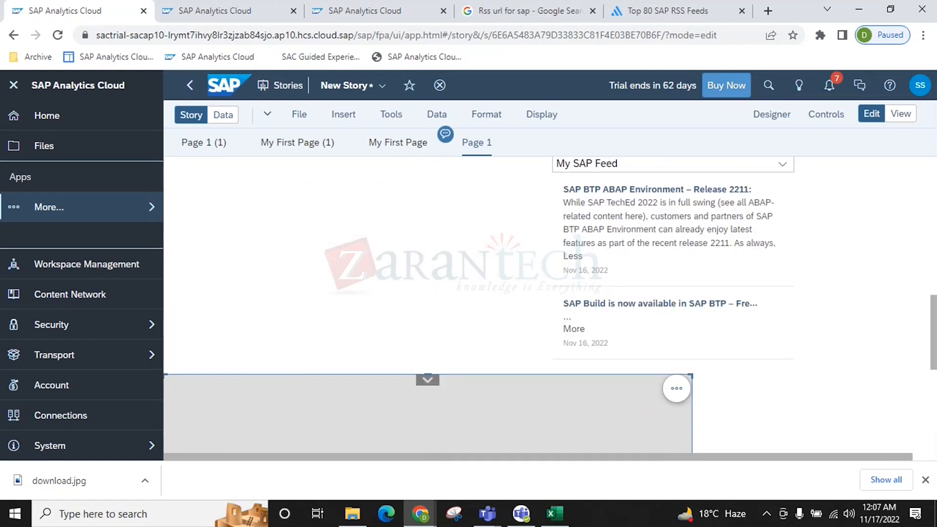
Switch to My First Page, then return to Page 1
left_click(396, 139)
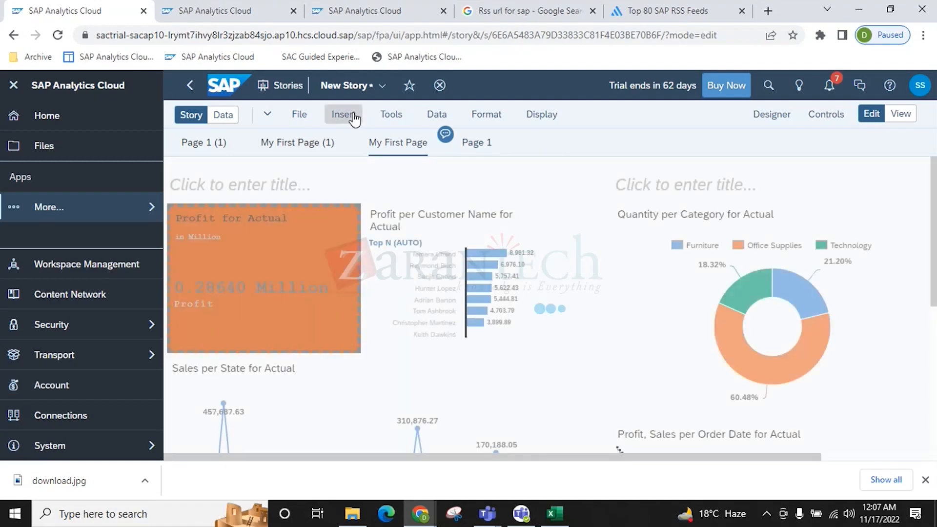
left_click(344, 114)
left_click(470, 142)
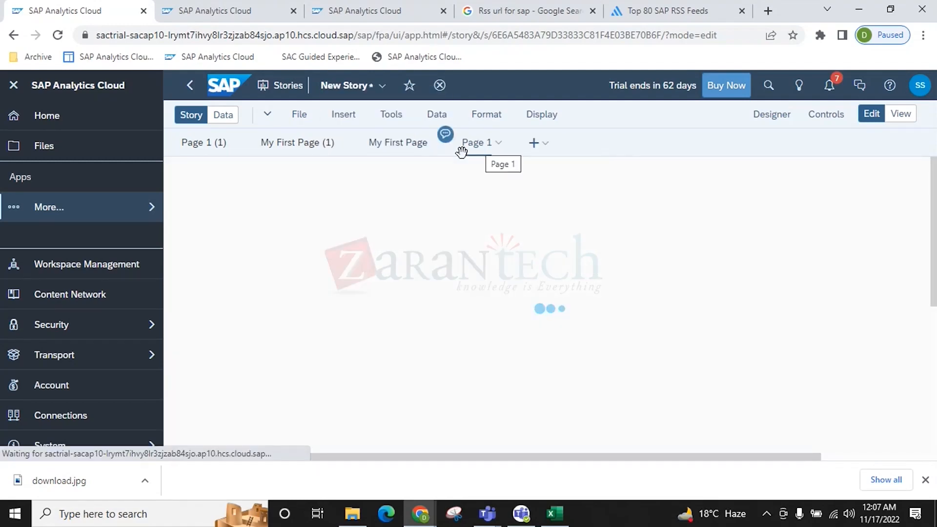
left_click(350, 117)
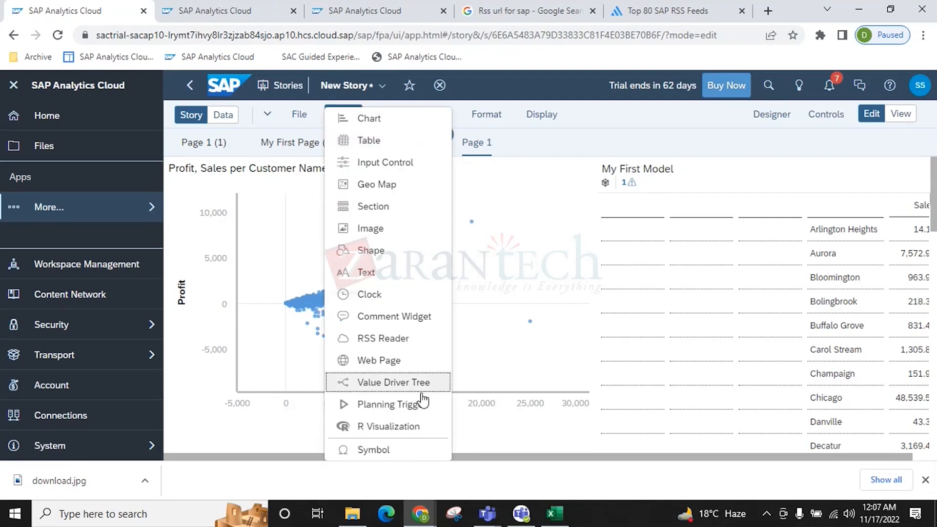
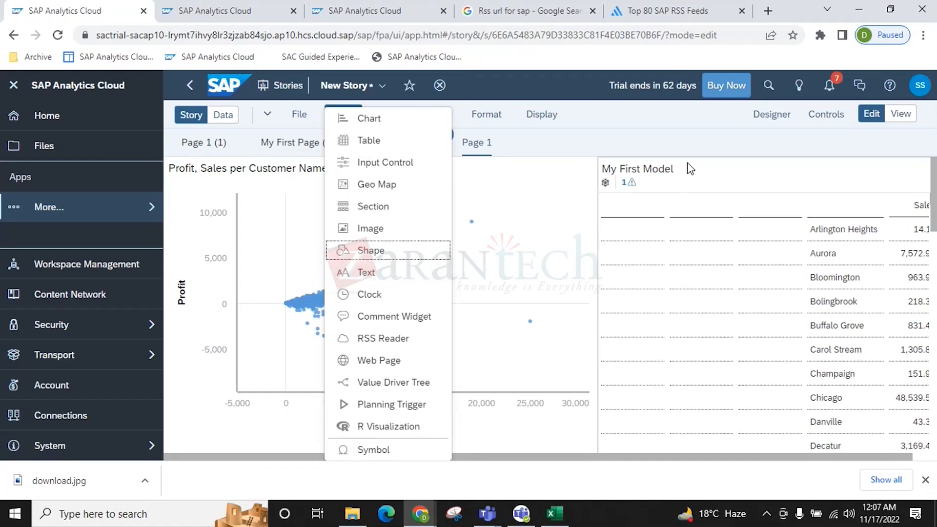
Close the Insert list to reveal the Profit, Sales per Customer Name scatter chart and My First Model table
left_click(703, 139)
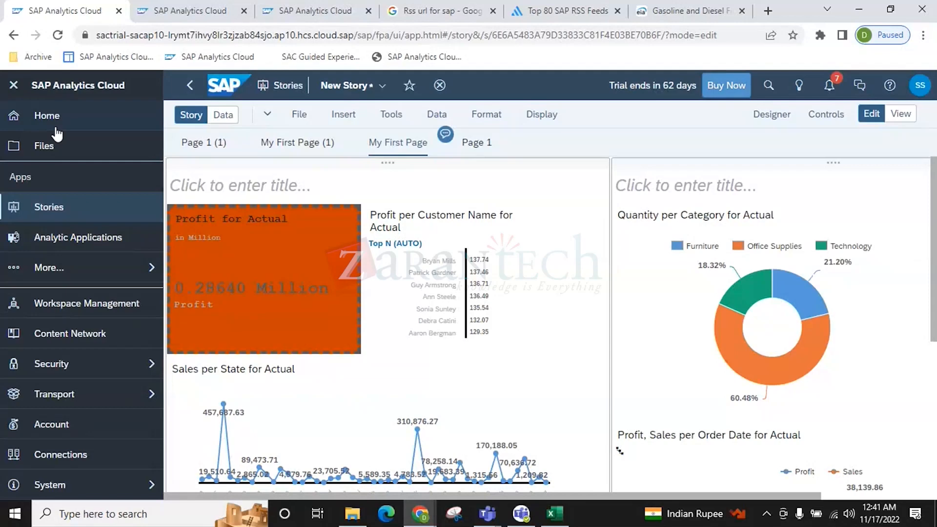
Go to the Stories start page, choosing Save in both unsaved-changes warnings
left_click(53, 210)
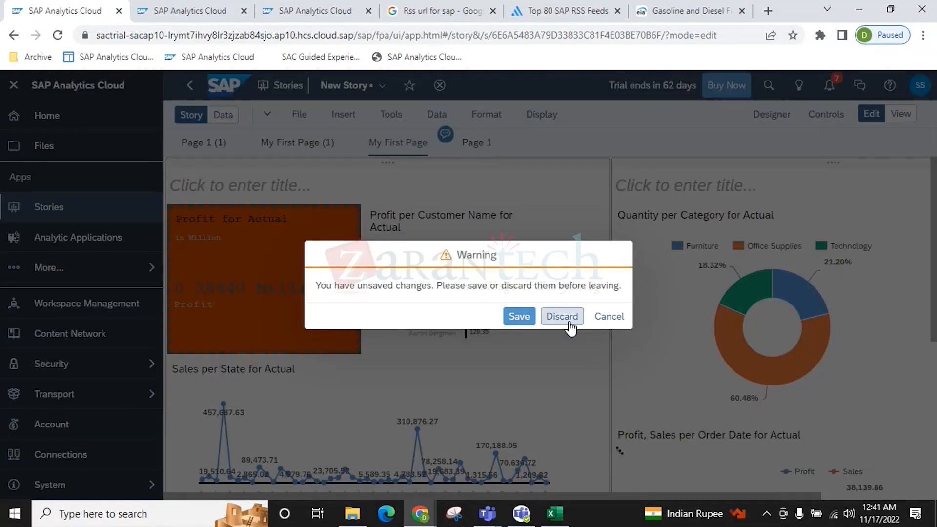
left_click(518, 317)
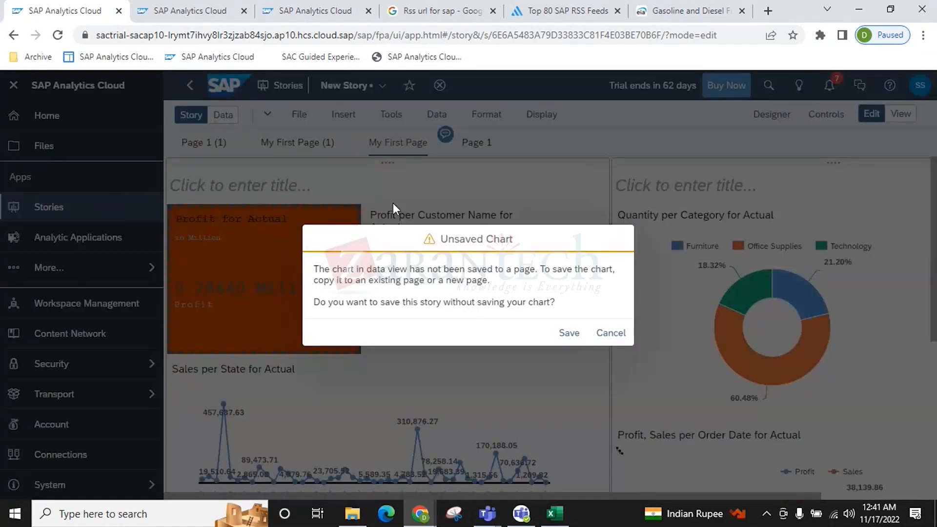
left_click(569, 335)
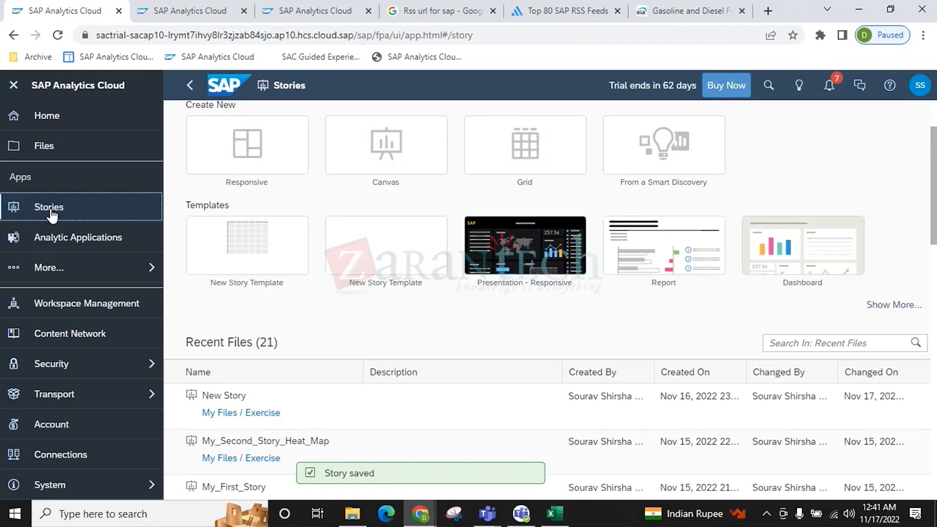
scroll(414, 312, "up", 2)
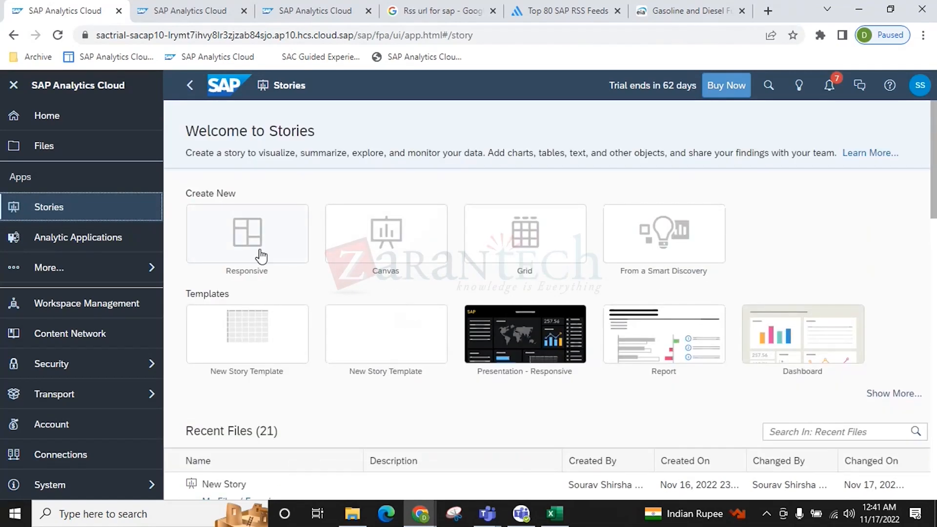
Create a new responsive story with the Classic Design Experience
left_click(245, 250)
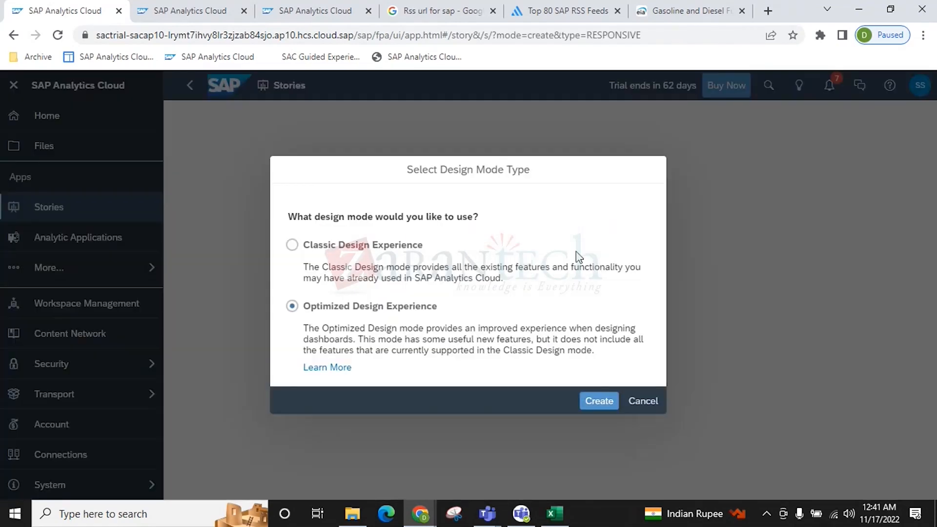
left_click(359, 246)
left_click(600, 404)
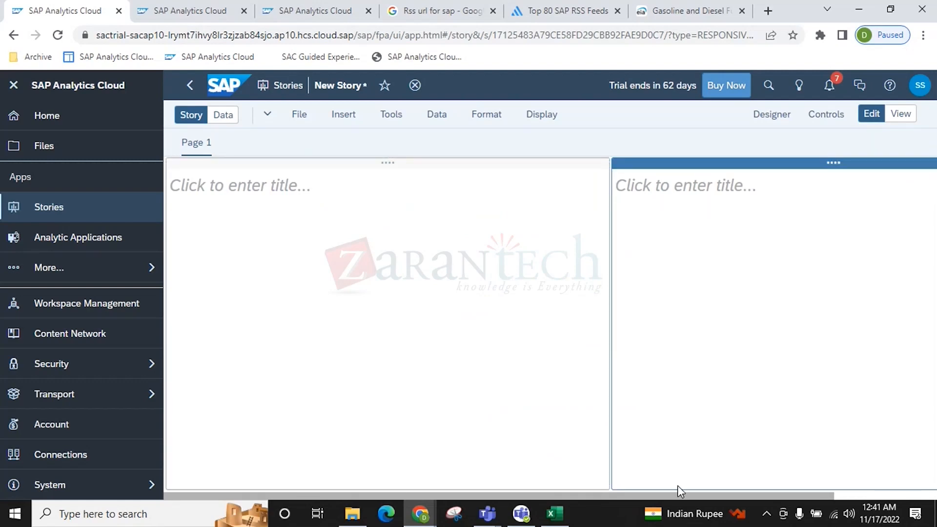
Remove the right lane so Page 1 has a single full-width lane
left_click_drag(762, 496, 876, 494)
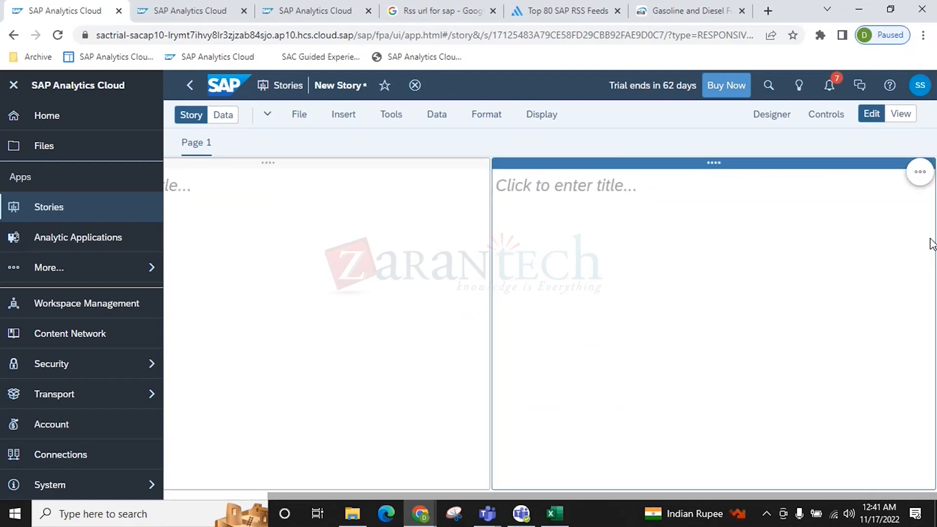
left_click(921, 174)
left_click(825, 236)
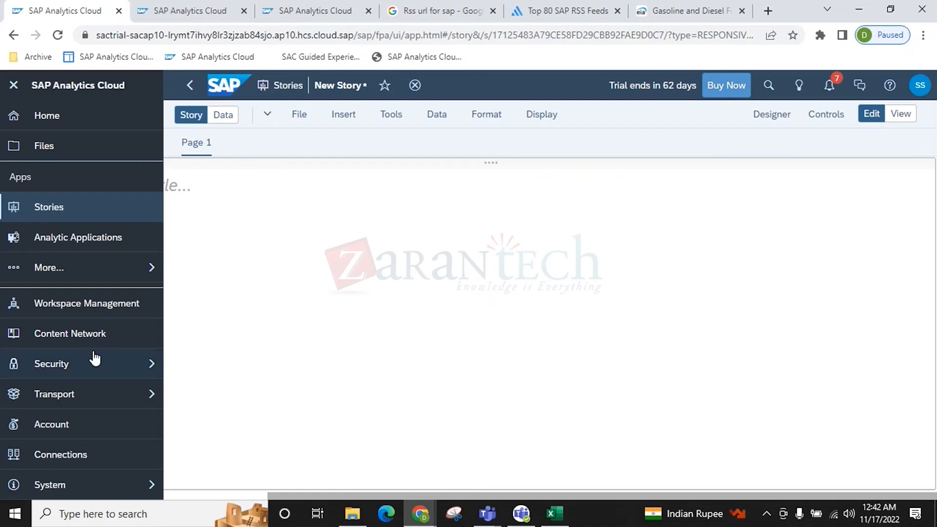
left_click_drag(484, 496, 295, 482)
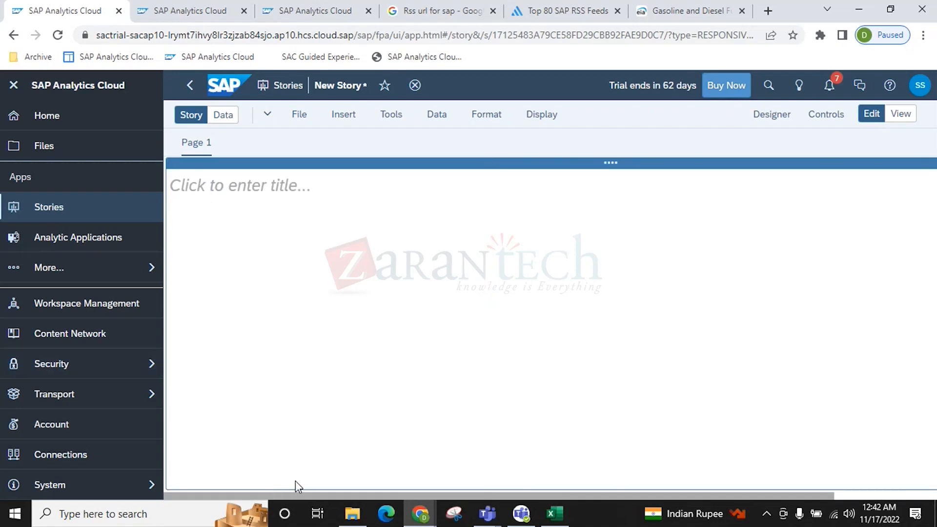
Title the story header 'Sales Overview'
left_click(264, 184)
left_click(300, 189)
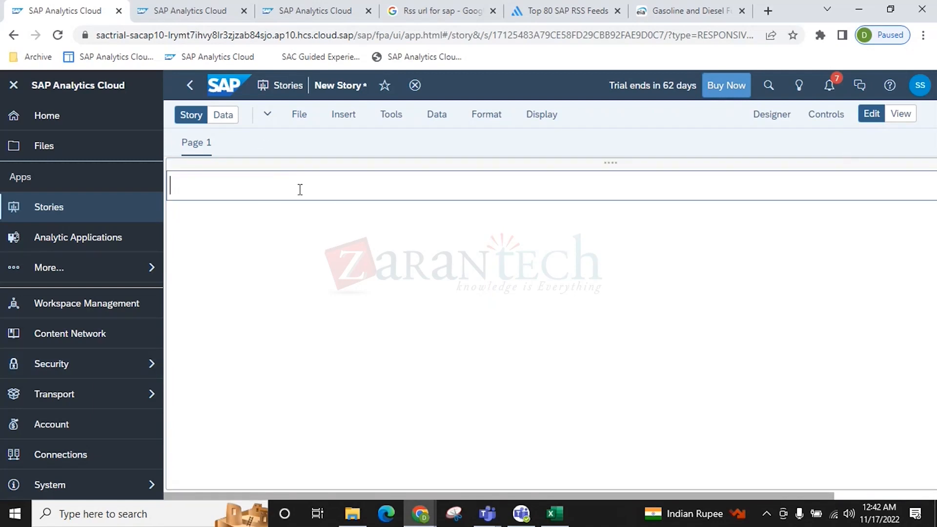
type("M")
key("BackSpace")
key("BackSpace")
type("Sales")
type("Overview")
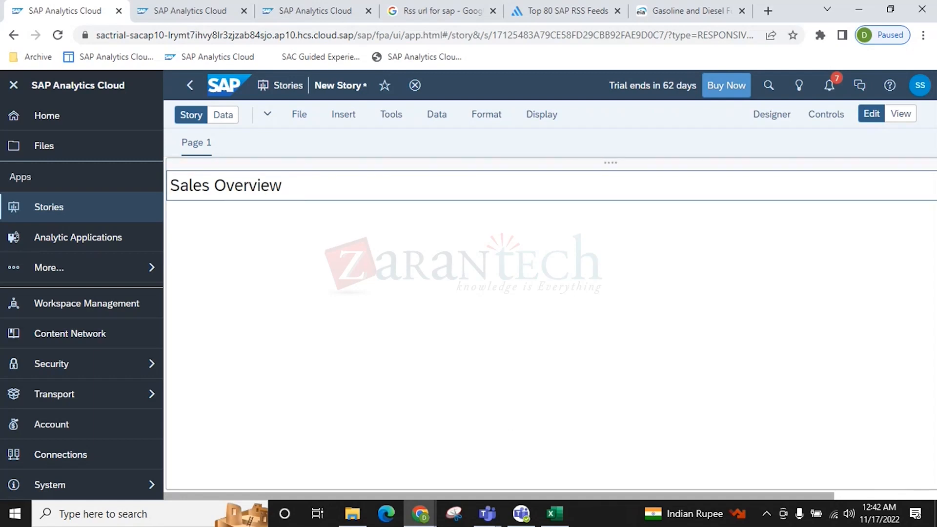
key("ctrl+a")
left_click(771, 114)
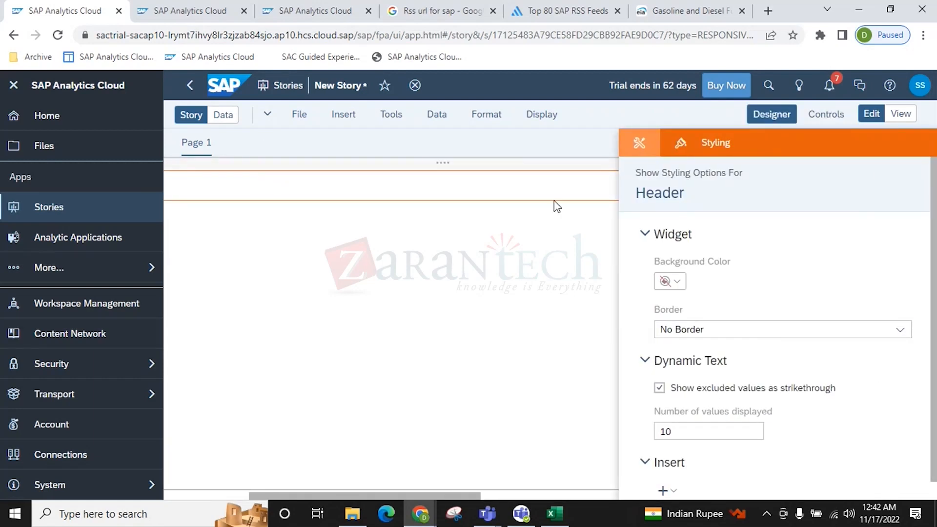
Look through the lane and page styling options, then close them
scroll(722, 332, "down", 1)
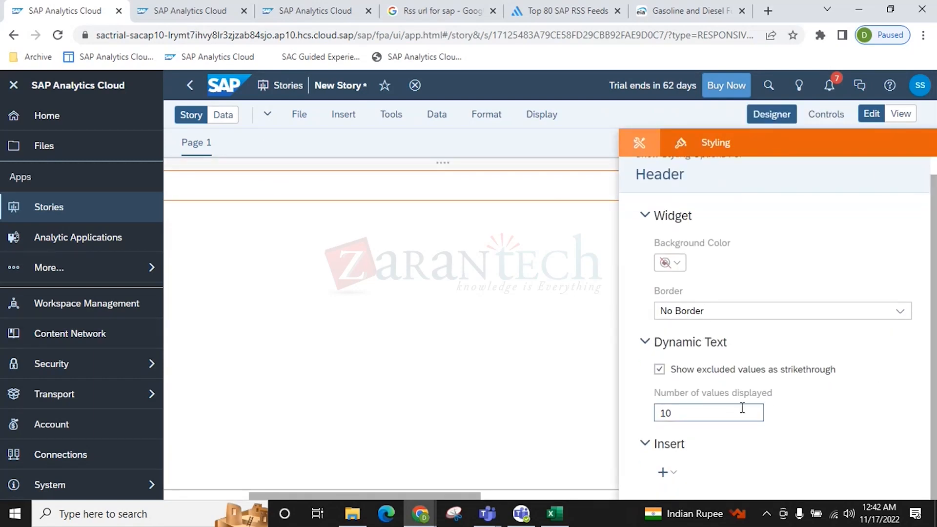
double_click(676, 413)
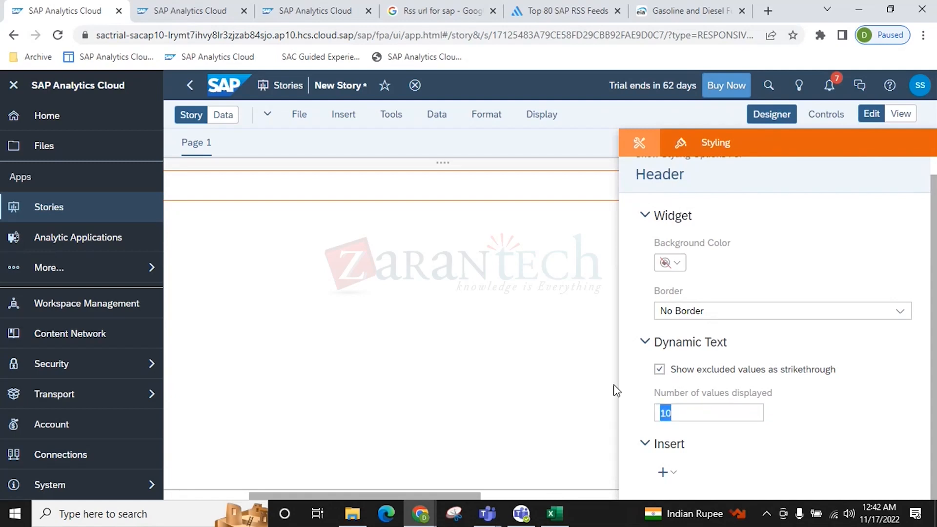
left_click(511, 339)
left_click(490, 268)
left_click(454, 171)
left_click(773, 113)
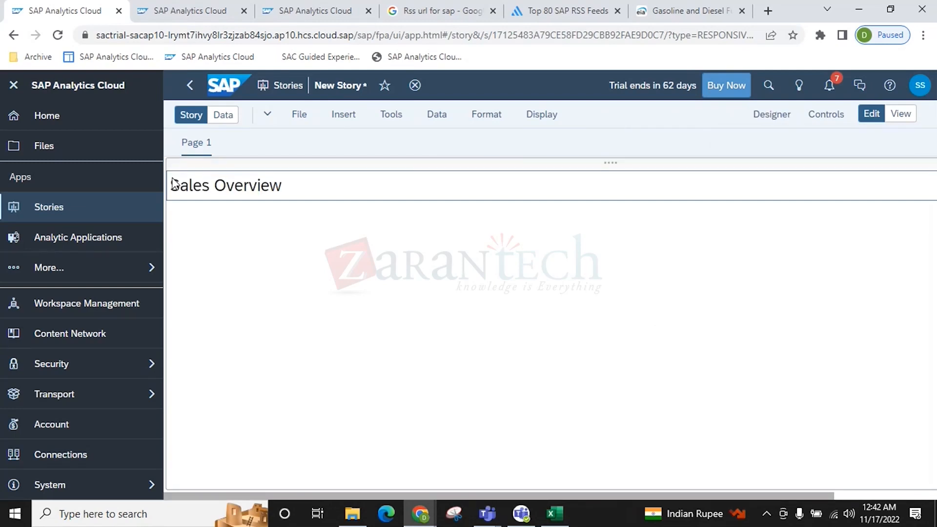
Reselect the Sales Overview header after selecting the page lane
left_click(173, 187)
key("Tab")
key("Tab")
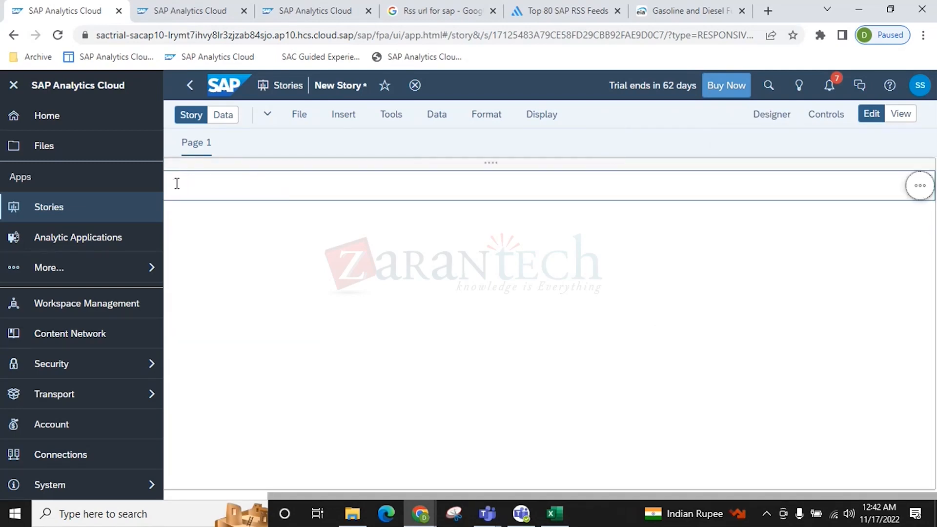
key("Tab")
left_click(216, 185)
left_click(351, 304)
left_click_drag(500, 497, 339, 492)
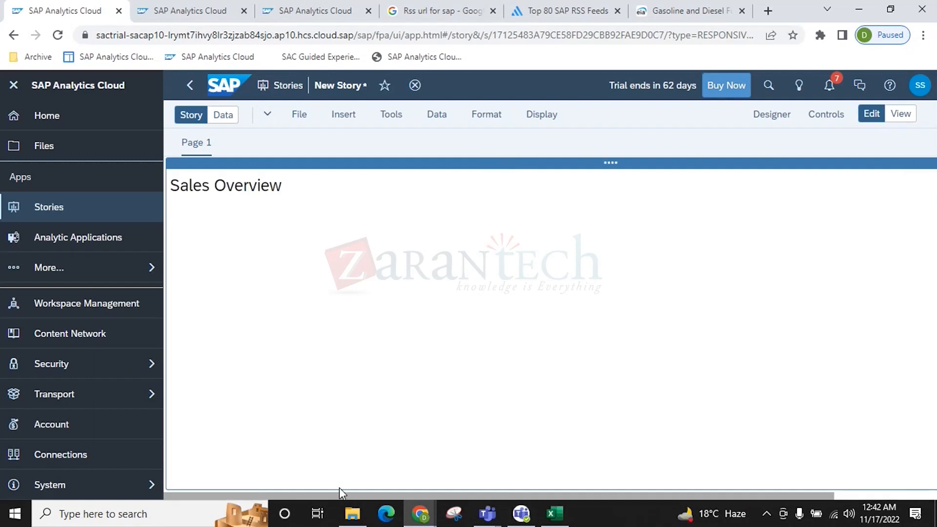
left_click(280, 208)
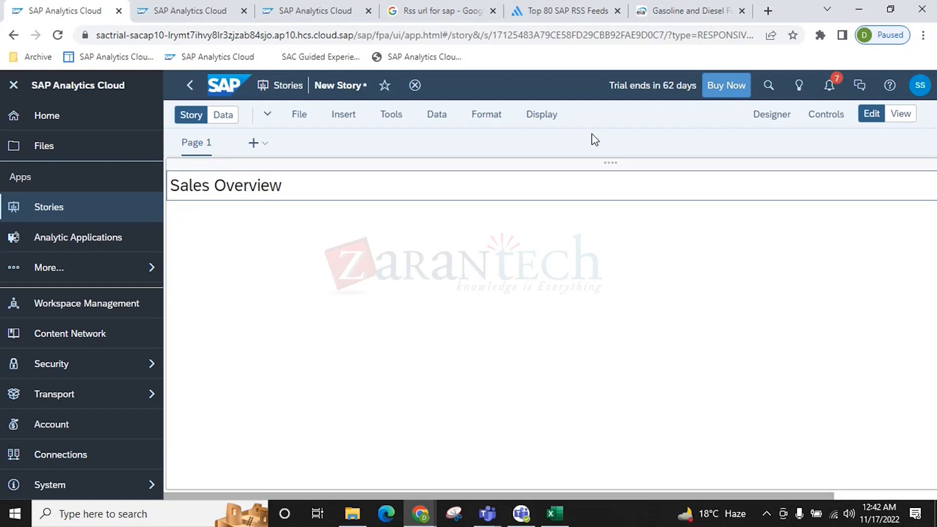
Upload download.jpg from the Desktop and insert it as an image in the header
left_click(771, 115)
scroll(746, 317, "down", 1)
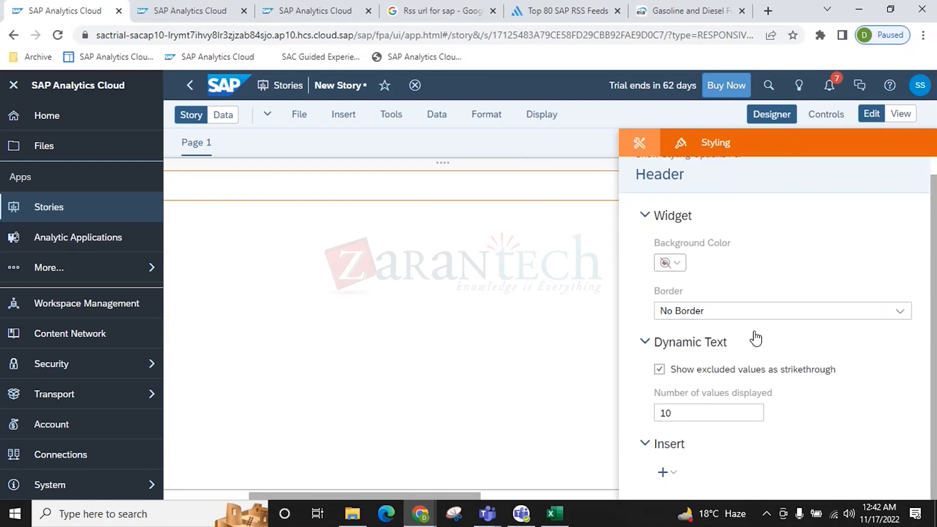
left_click(672, 473)
left_click(689, 430)
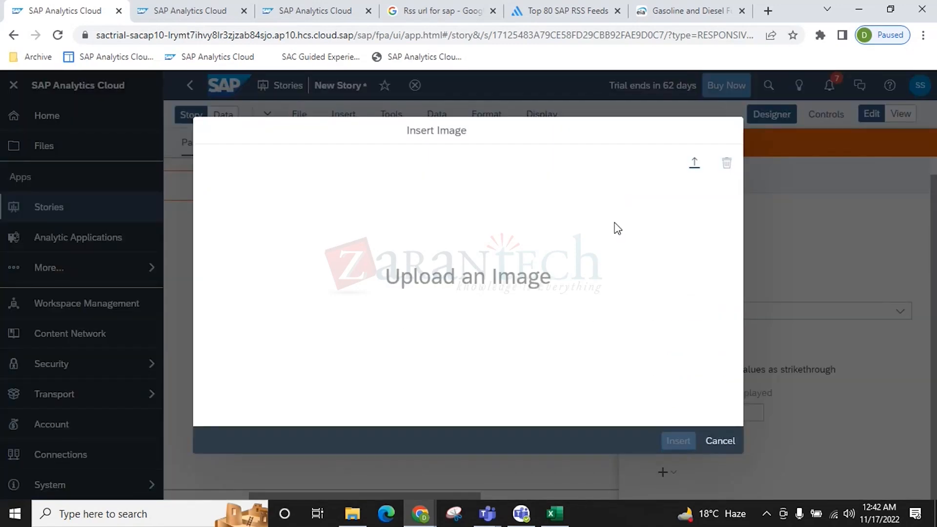
left_click(694, 163)
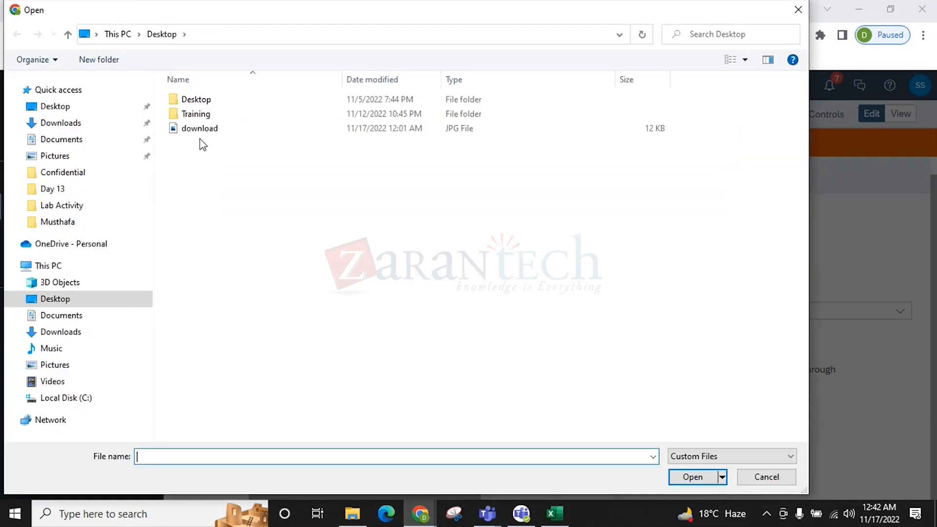
left_click(200, 129)
left_click(692, 476)
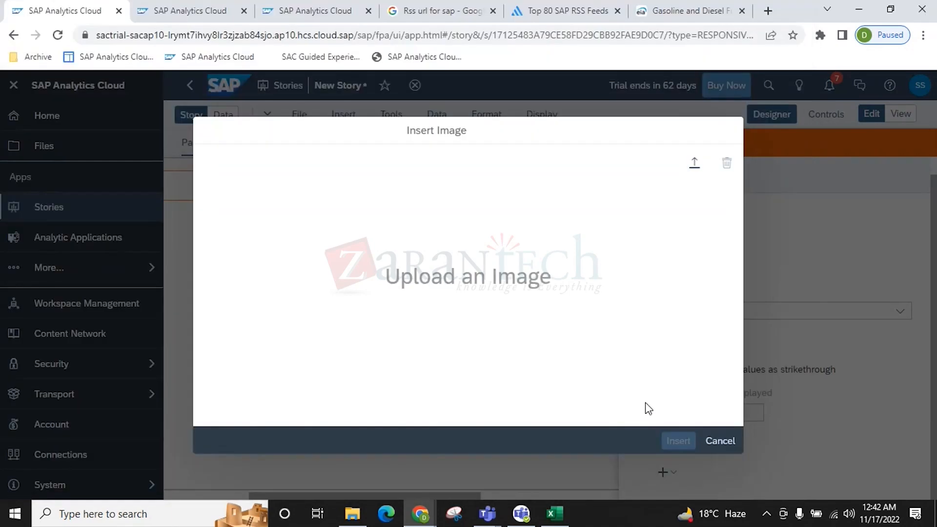
left_click(683, 444)
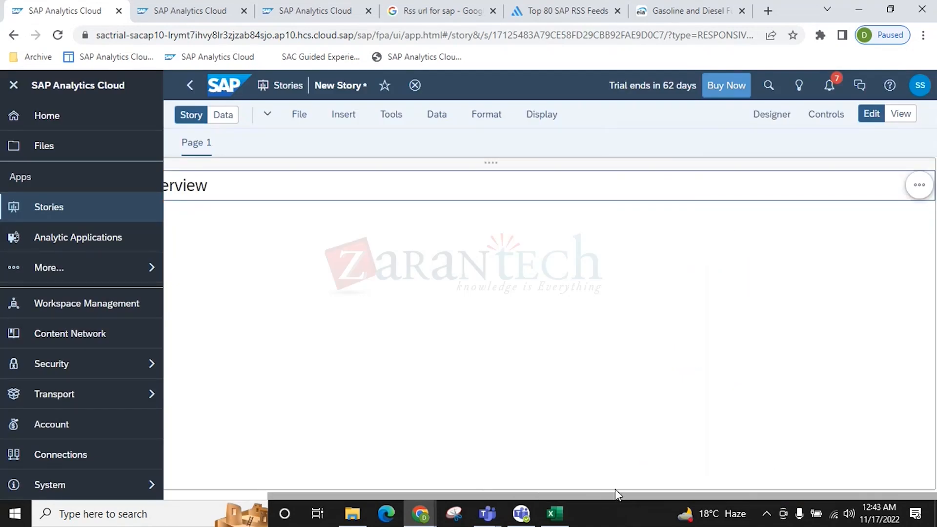
Select the Sales Overview header text
left_click_drag(510, 496, 238, 471)
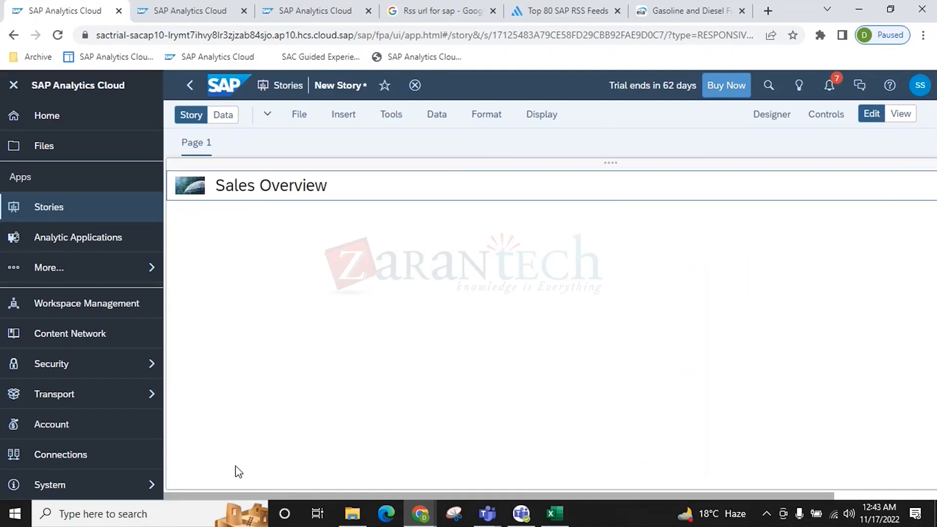
left_click_drag(184, 180, 207, 200)
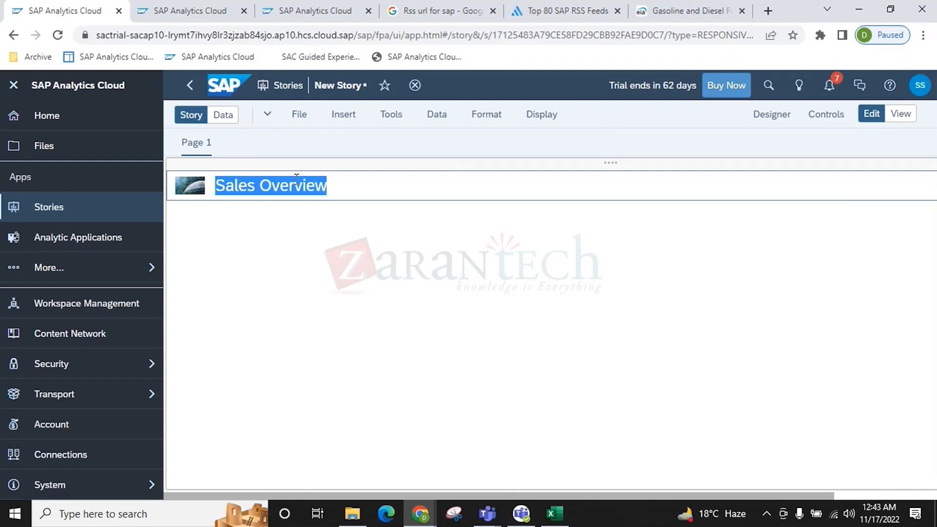
double_click(304, 187)
left_click_drag(234, 186, 214, 189)
left_click(221, 187)
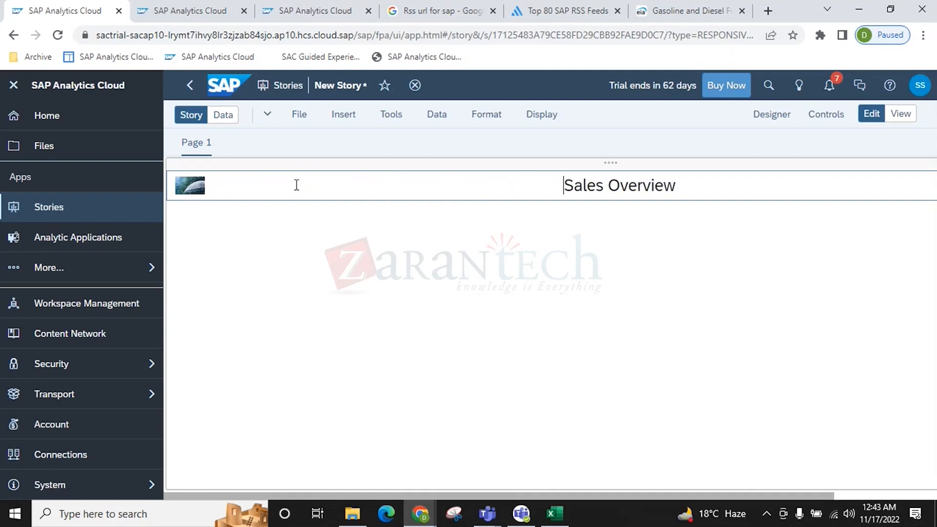
triple_click(215, 190)
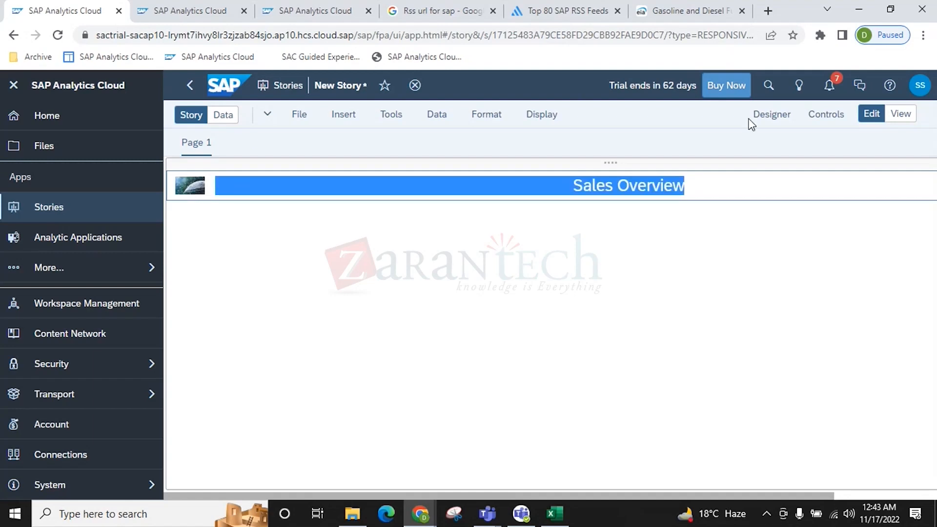
Set the header image Width to 4 and Height to 4, then close the styling panel
left_click(783, 186)
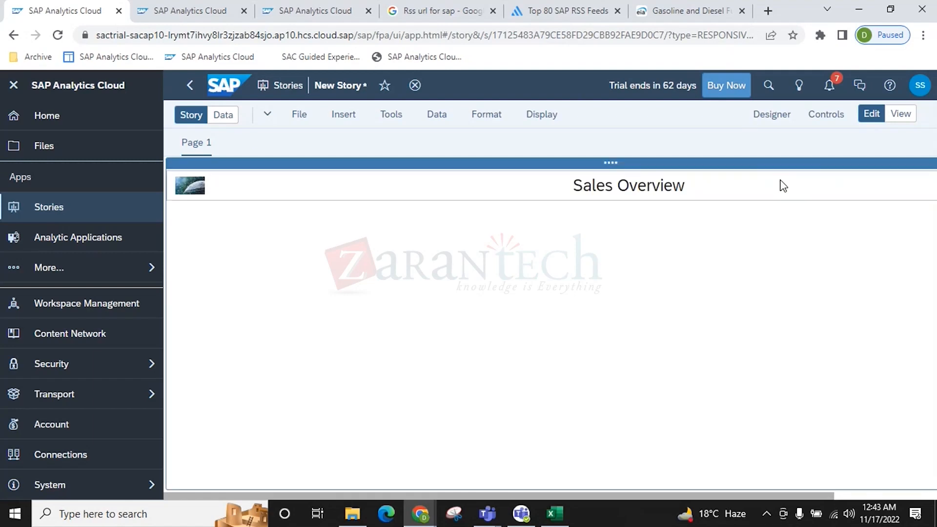
left_click(743, 171)
left_click(771, 124)
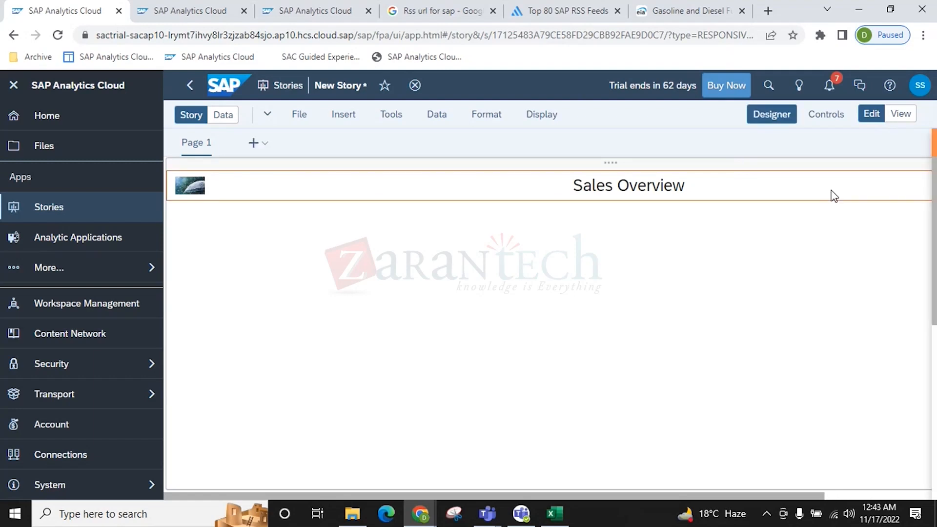
scroll(757, 416, "down", 5)
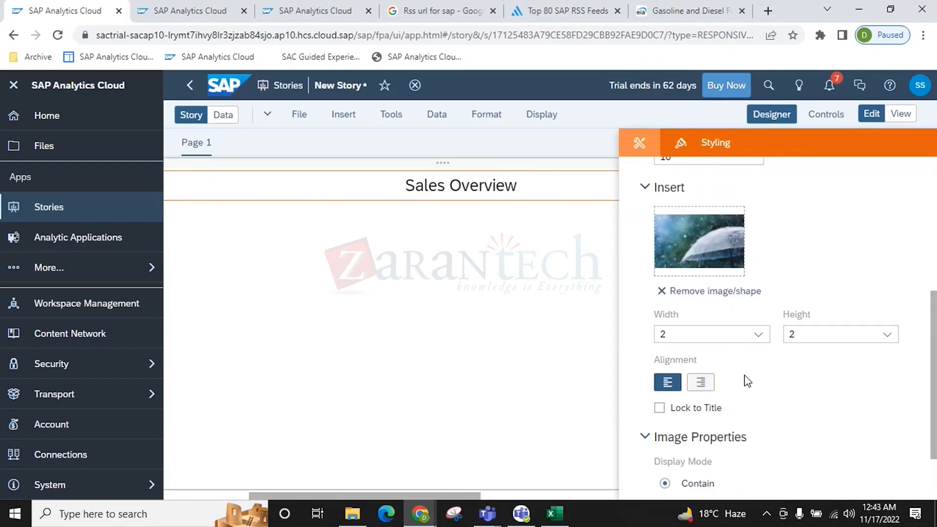
left_click(760, 334)
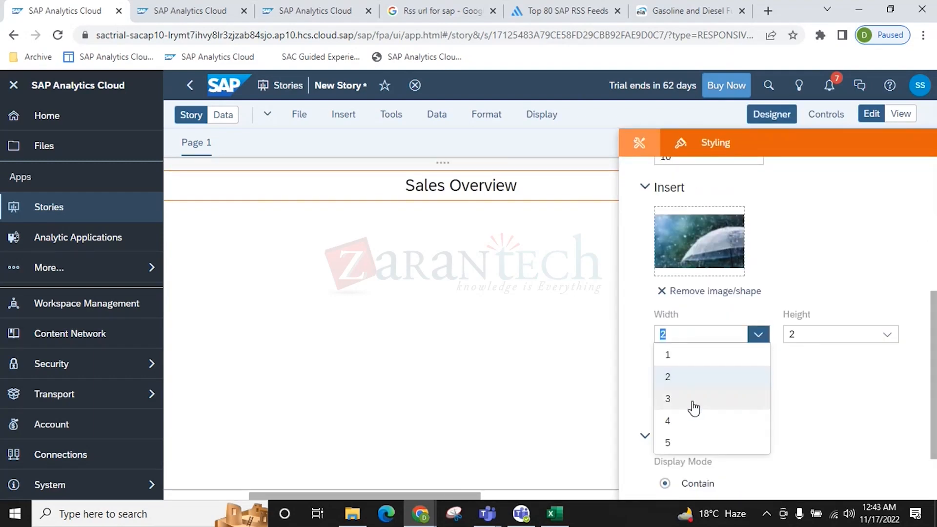
left_click(673, 420)
left_click(843, 336)
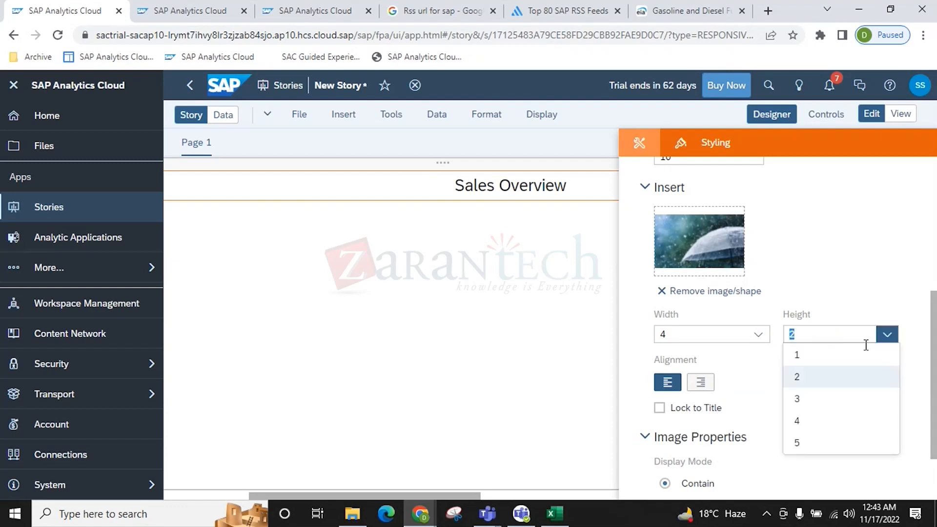
left_click(797, 420)
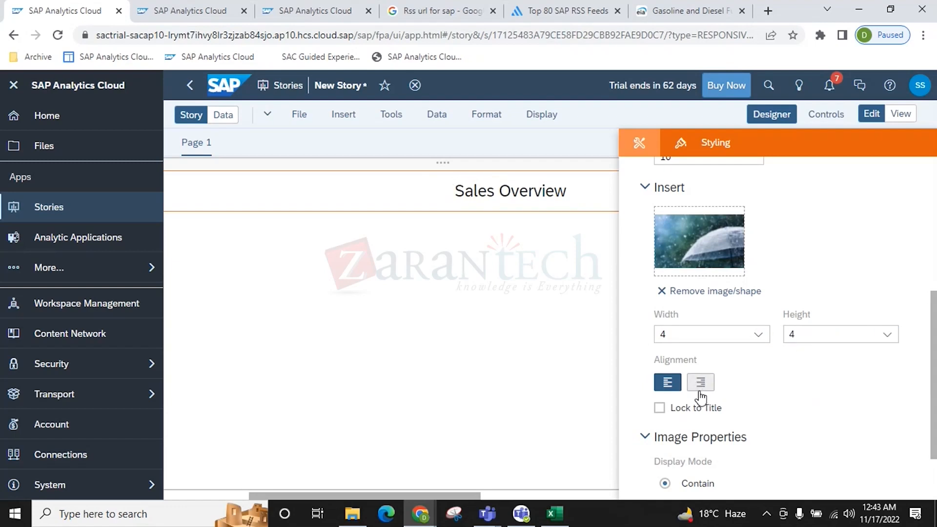
left_click(776, 117)
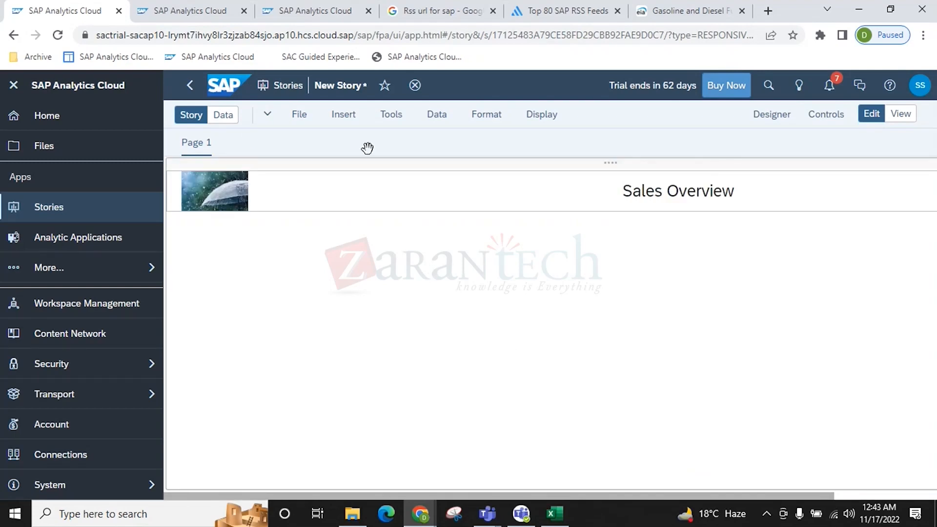
Insert a chart based on the Superstore Data model from My Files > My Project
left_click(343, 115)
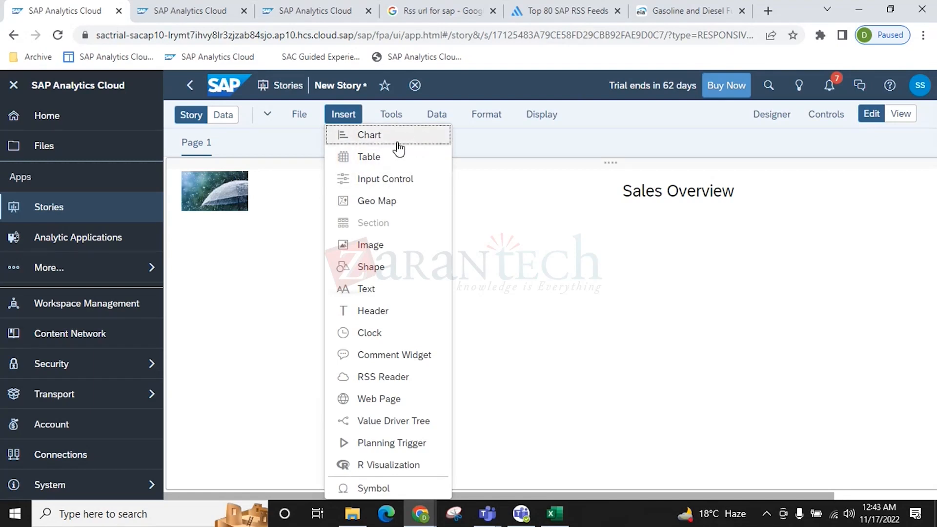
left_click(398, 141)
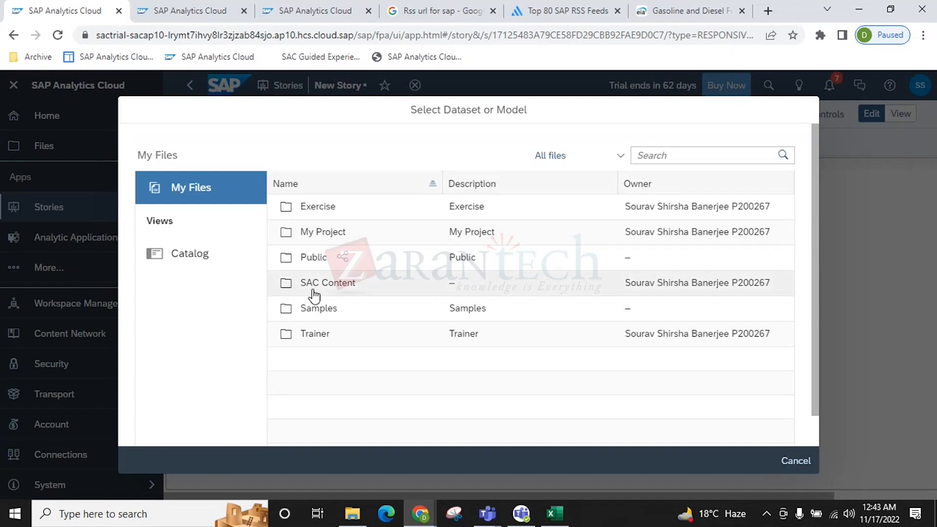
left_click(314, 259)
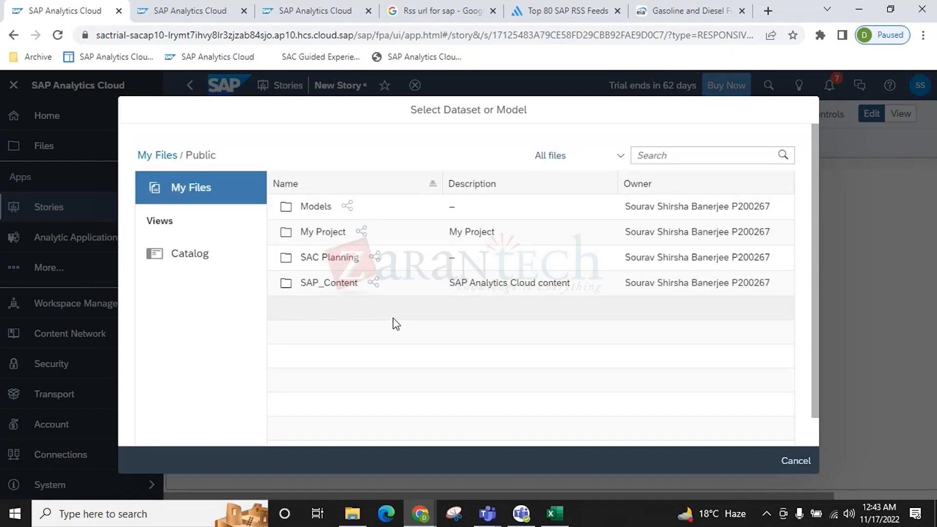
left_click(162, 155)
left_click(330, 234)
left_click(322, 388)
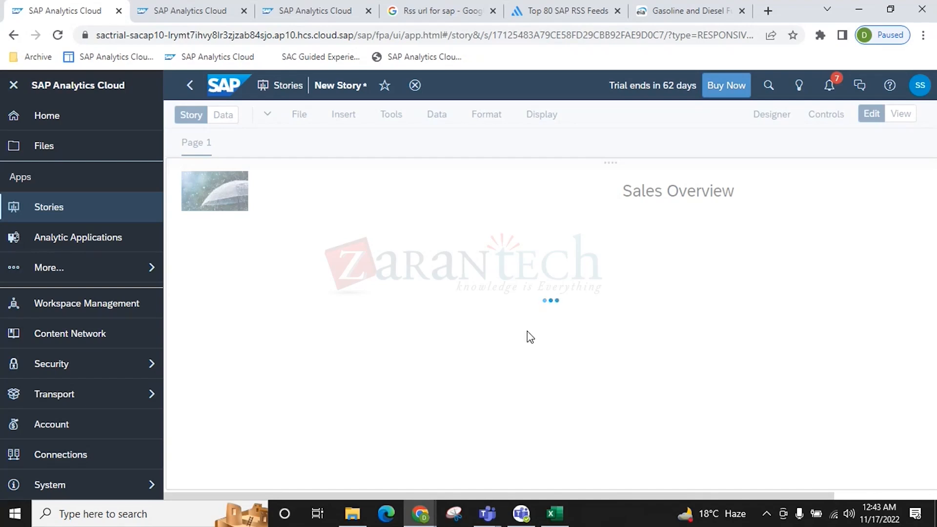
Stretch the new chart across the full page width below the header
left_click(768, 87)
left_click(770, 114)
left_click_drag(356, 362, 846, 414)
left_click_drag(752, 496, 447, 494)
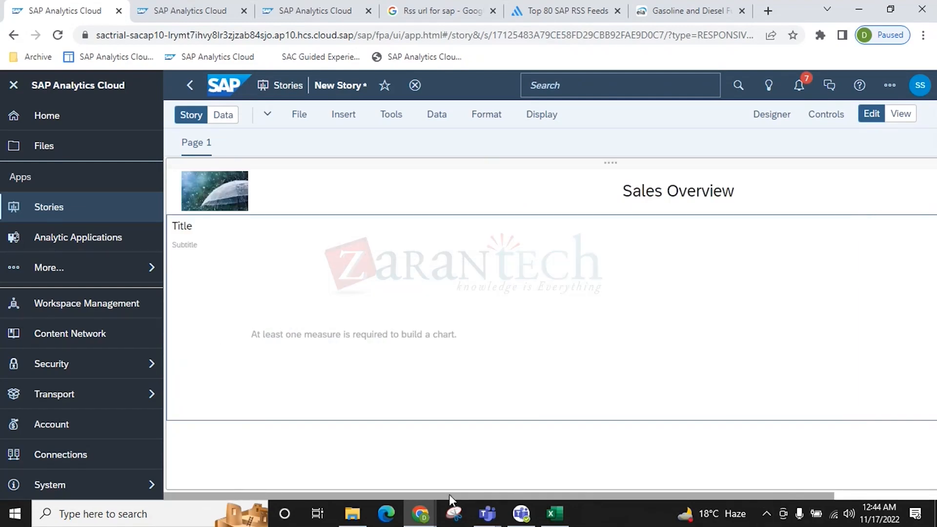
left_click(819, 214)
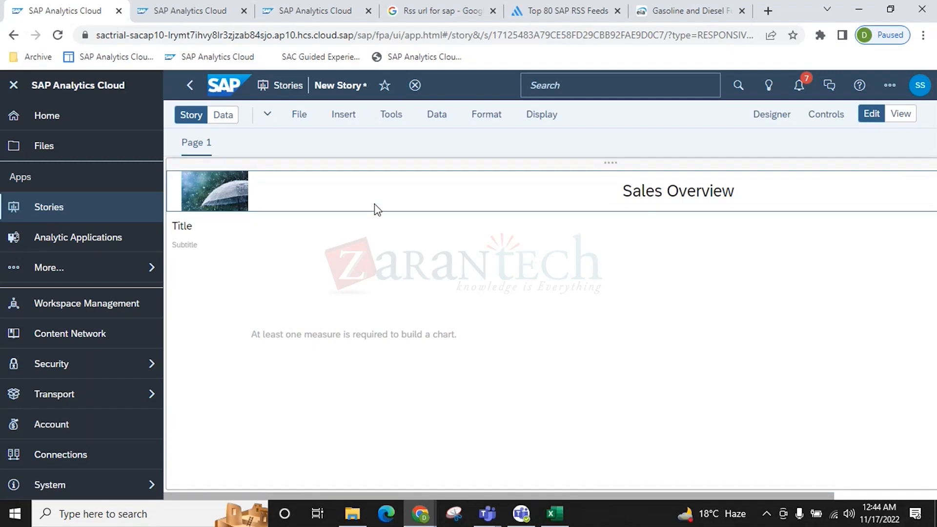
Change the chart type to a Trend > Line chart in the Builder
left_click(776, 125)
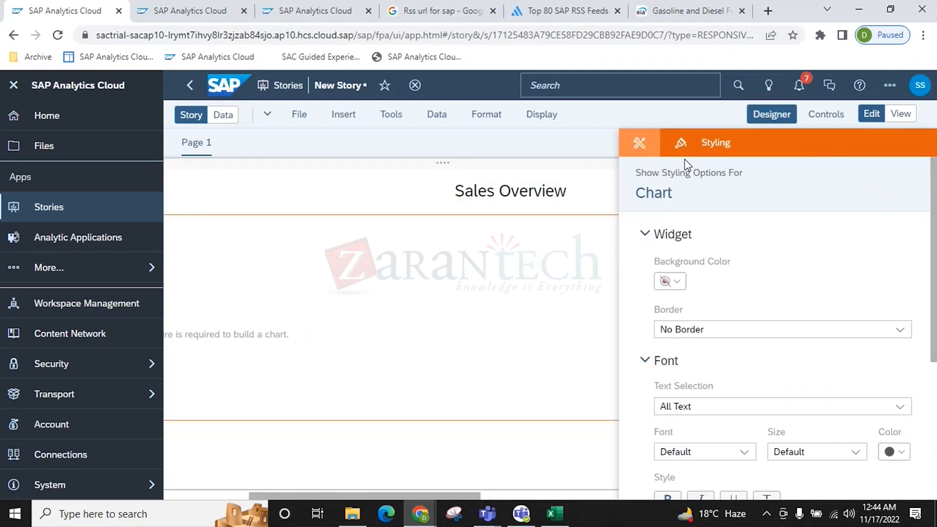
left_click(640, 142)
left_click(905, 192)
left_click(627, 336)
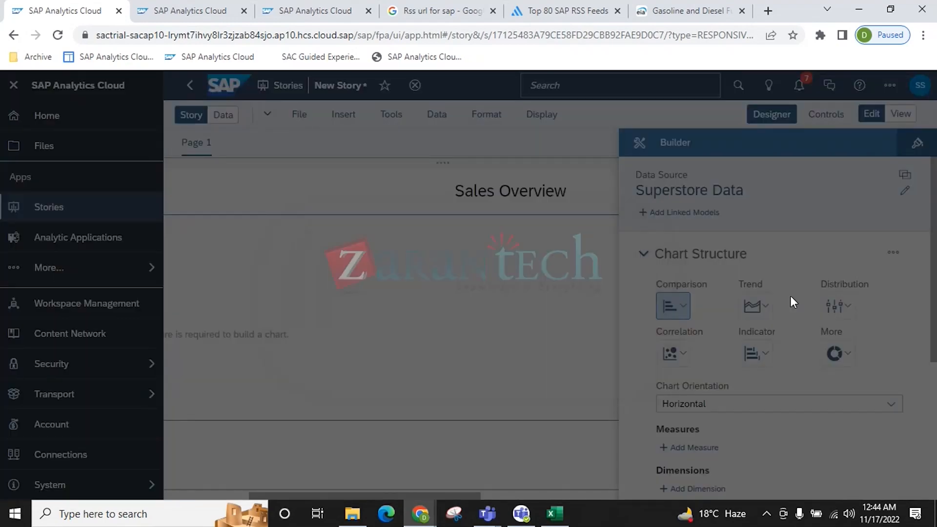
left_click(766, 306)
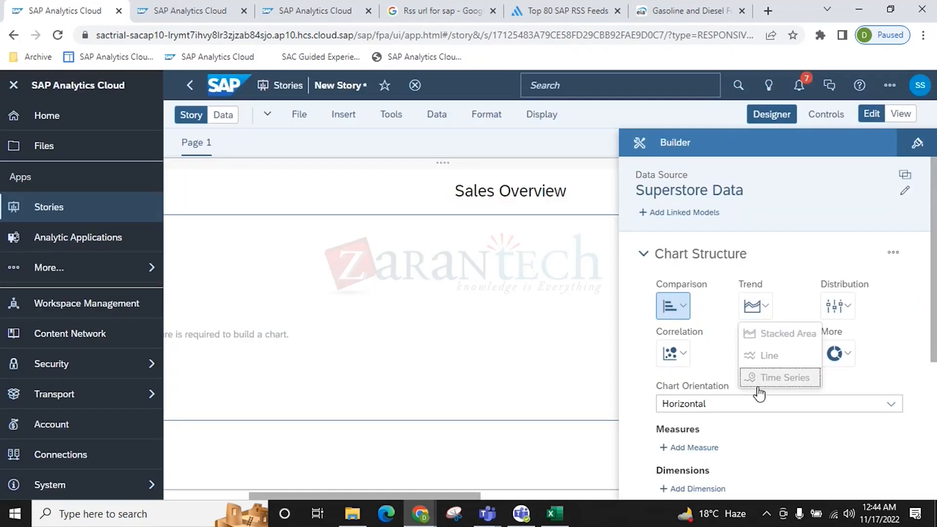
left_click(767, 356)
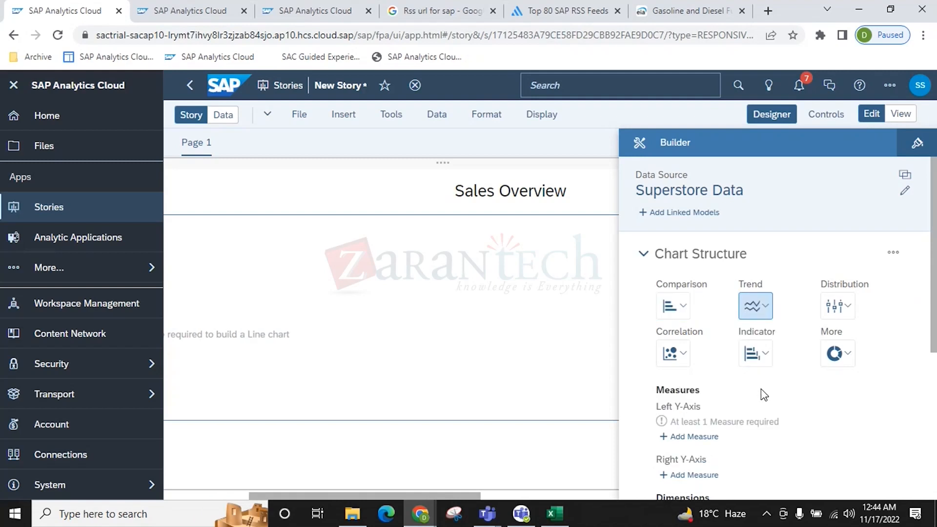
Add Sales as the measure and Order Date as the dimension
scroll(763, 395, "down", 5)
left_click(694, 178)
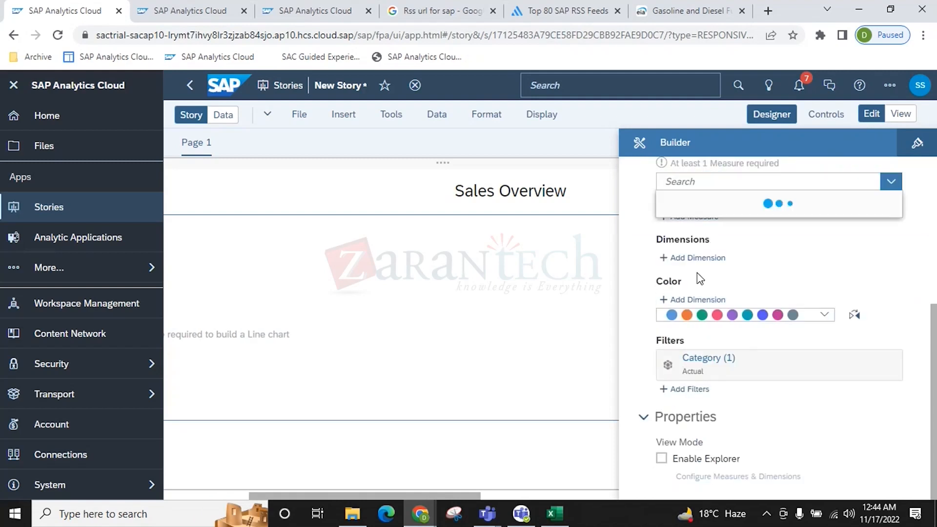
left_click(701, 305)
left_click(848, 435)
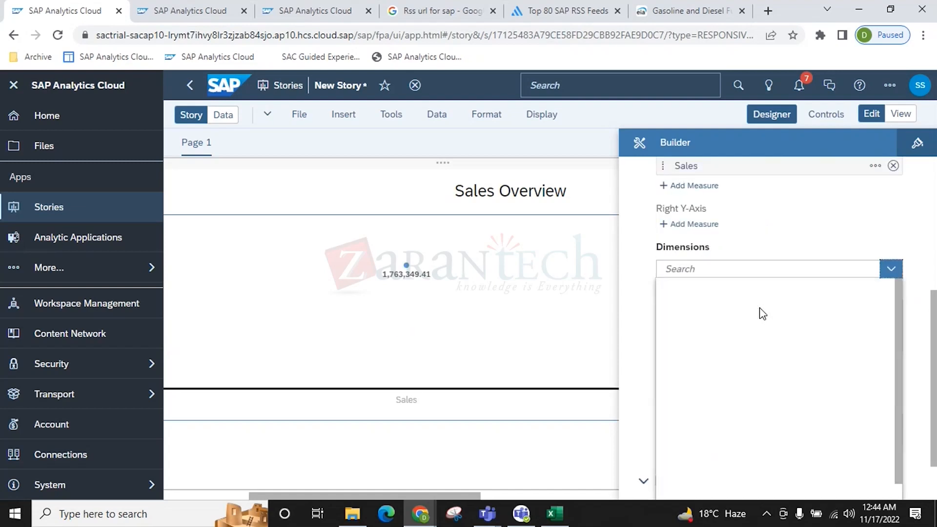
scroll(789, 382, "down", 5)
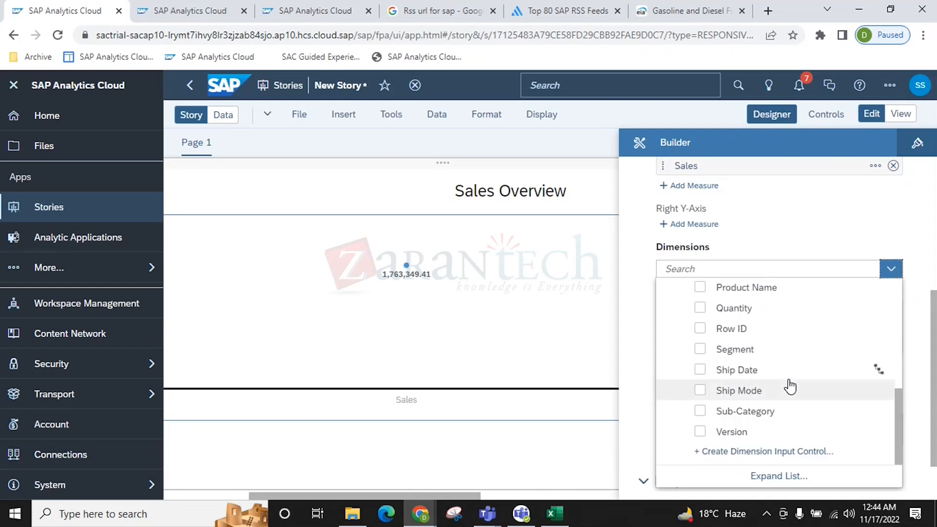
scroll(789, 387, "up", 3)
scroll(786, 389, "down", 2)
scroll(786, 389, "up", 2)
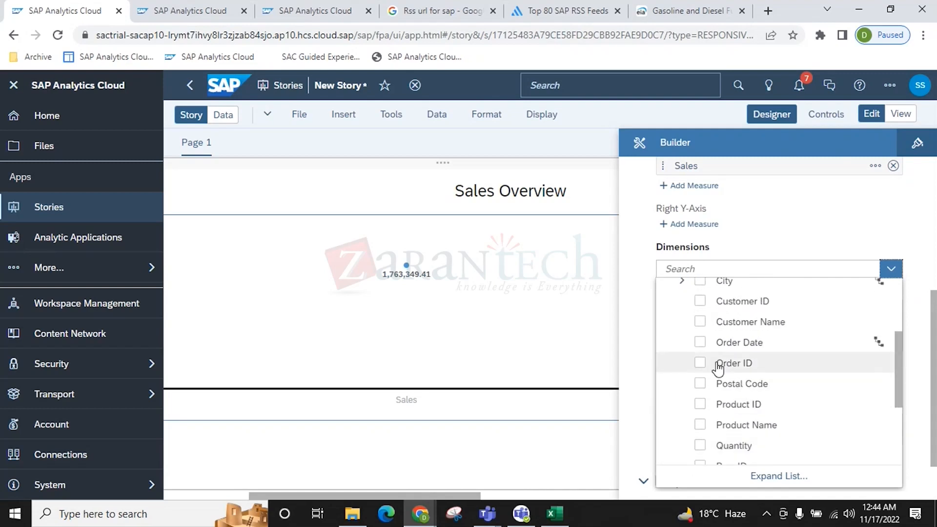
left_click(701, 342)
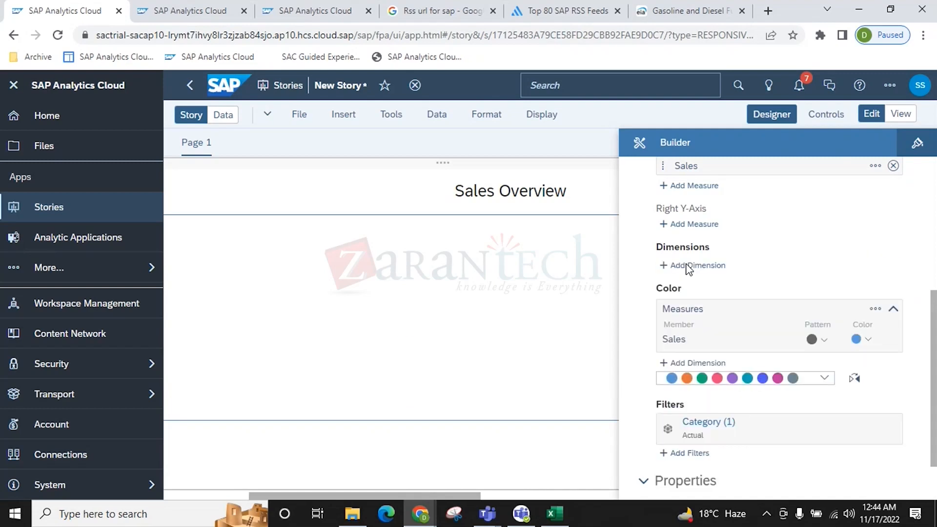
left_click(727, 230)
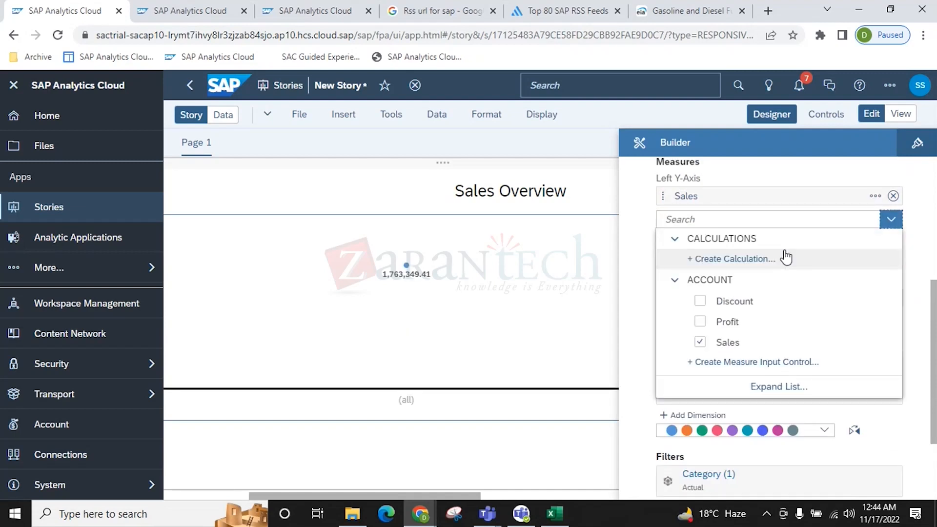
left_click(772, 208)
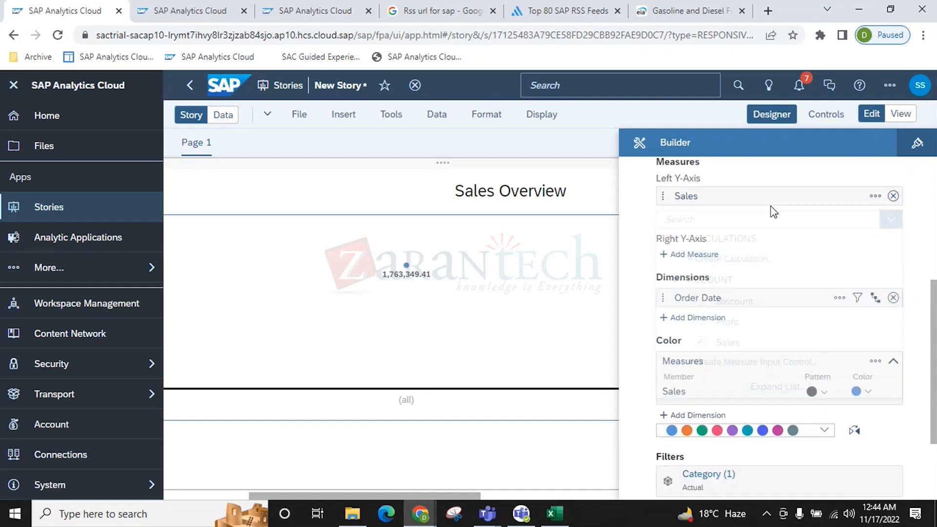
Show Order Date down to Level 4 so the line runs by quarter
left_click(876, 299)
left_click(817, 245)
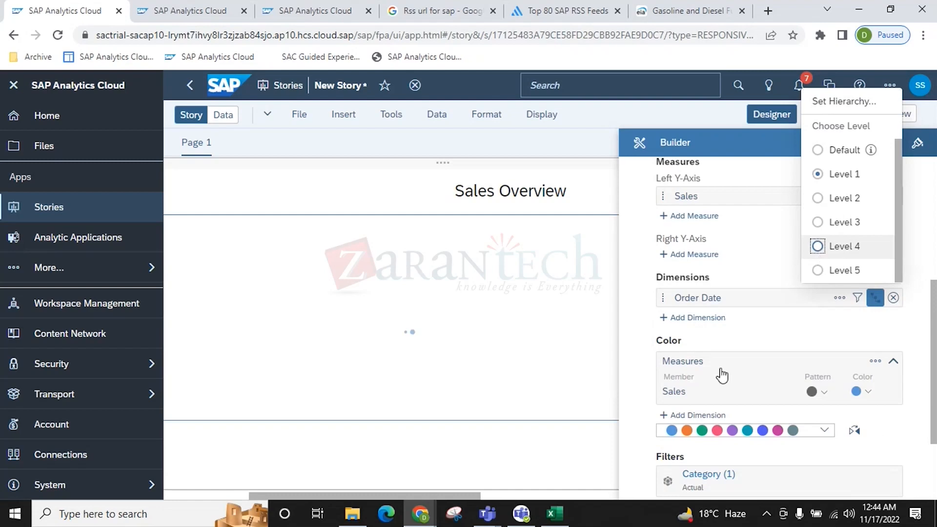
left_click(665, 347)
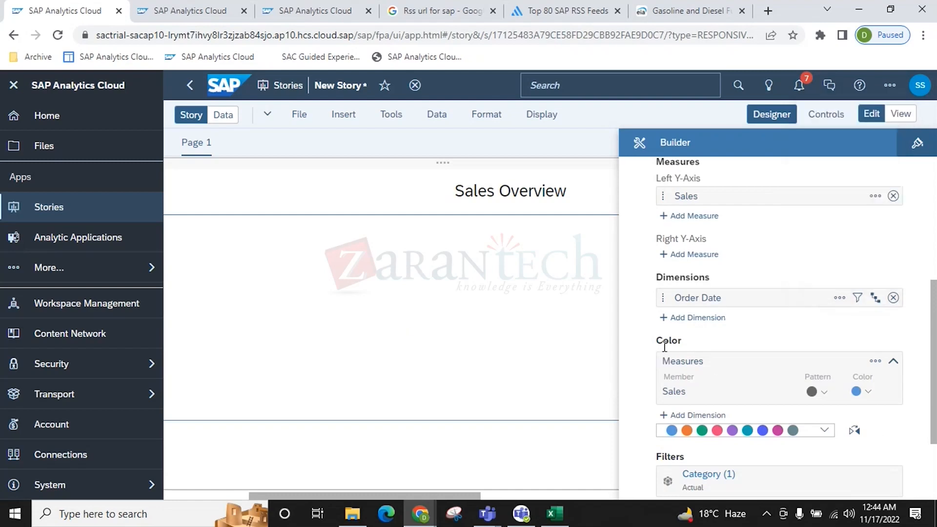
left_click(777, 122)
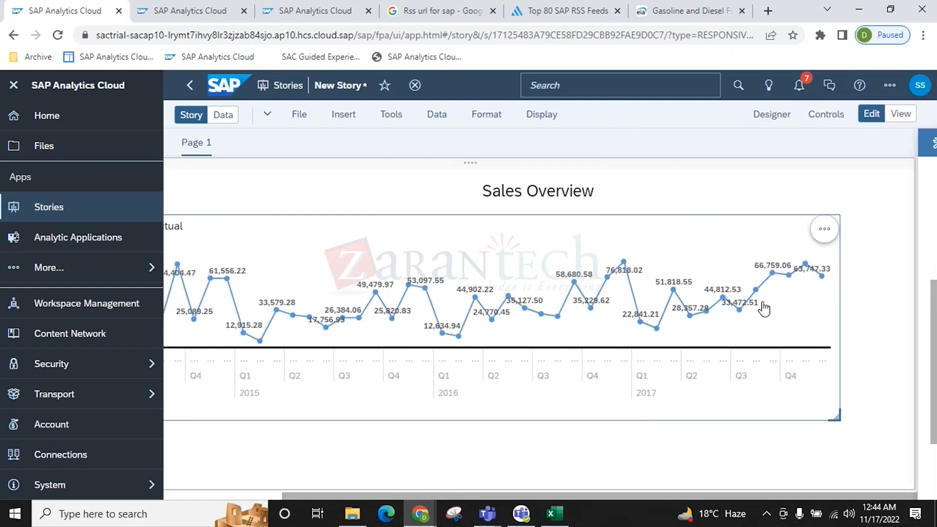
left_click(773, 116)
Add Profit as a second measure line beside Sales
scroll(693, 278, "up", 2)
left_click(707, 285)
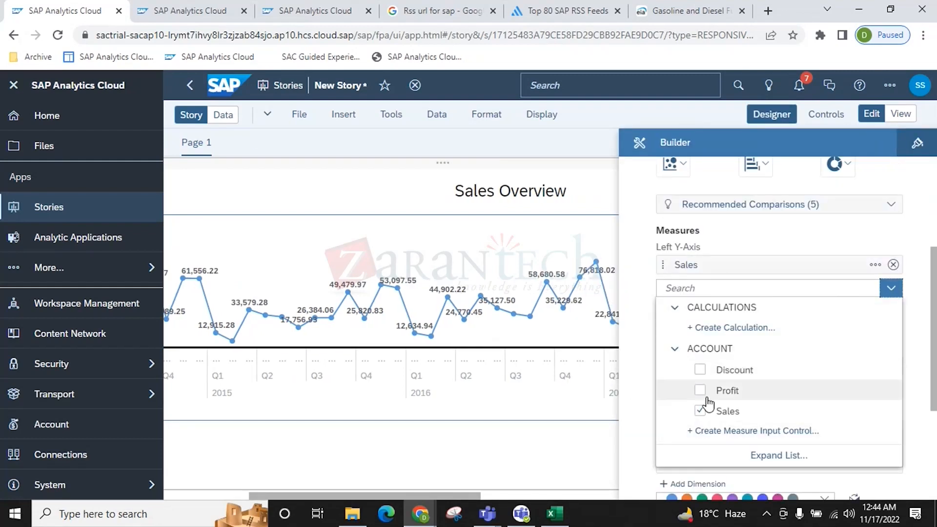
left_click(701, 392)
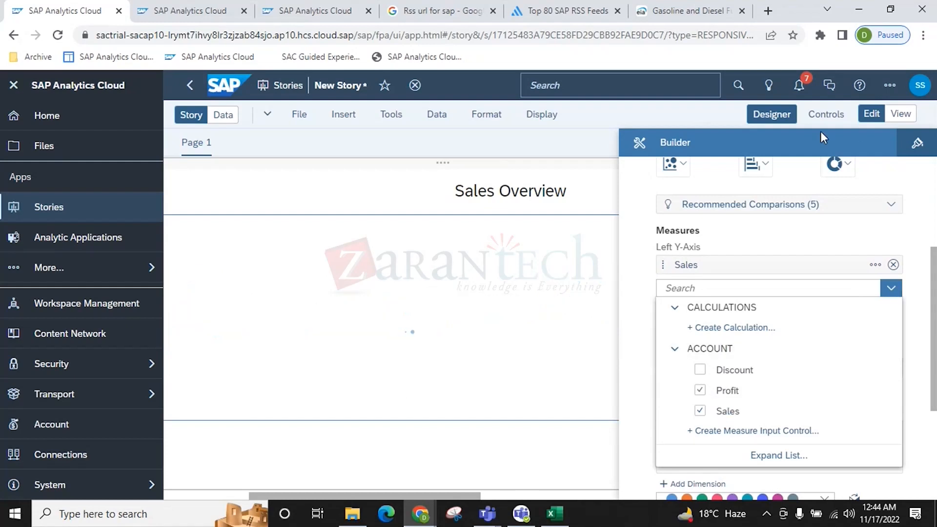
left_click(771, 116)
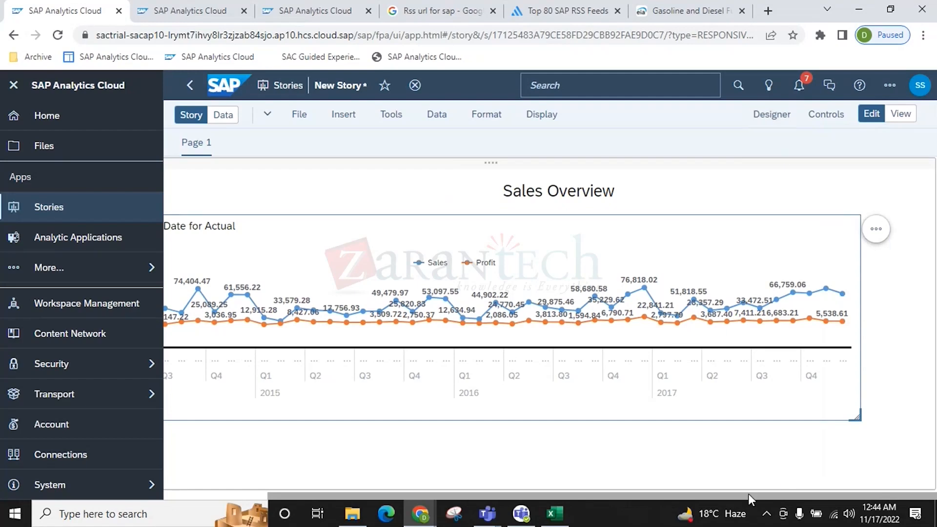
left_click_drag(748, 493, 613, 490)
Remove the image from the Sales Overview header
left_click(232, 181)
left_click(772, 114)
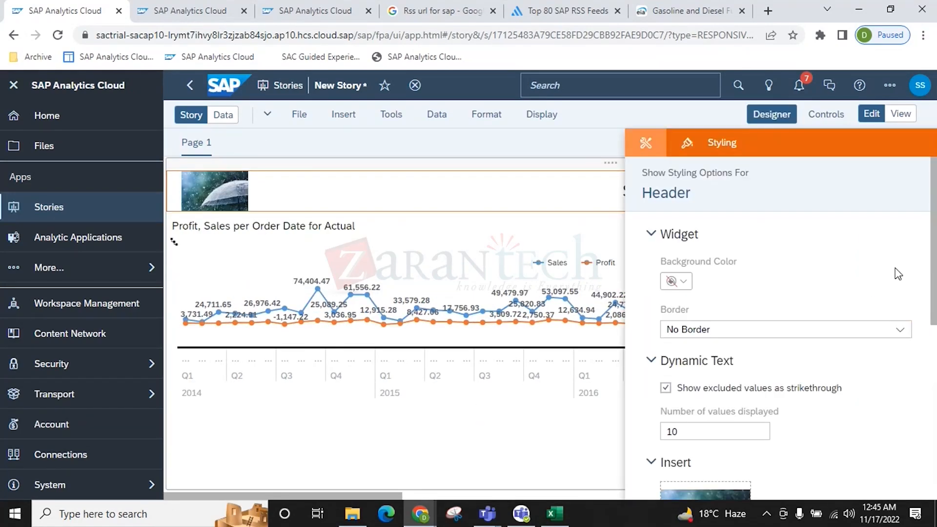
scroll(729, 440, "down", 5)
left_click(710, 365)
left_click(780, 116)
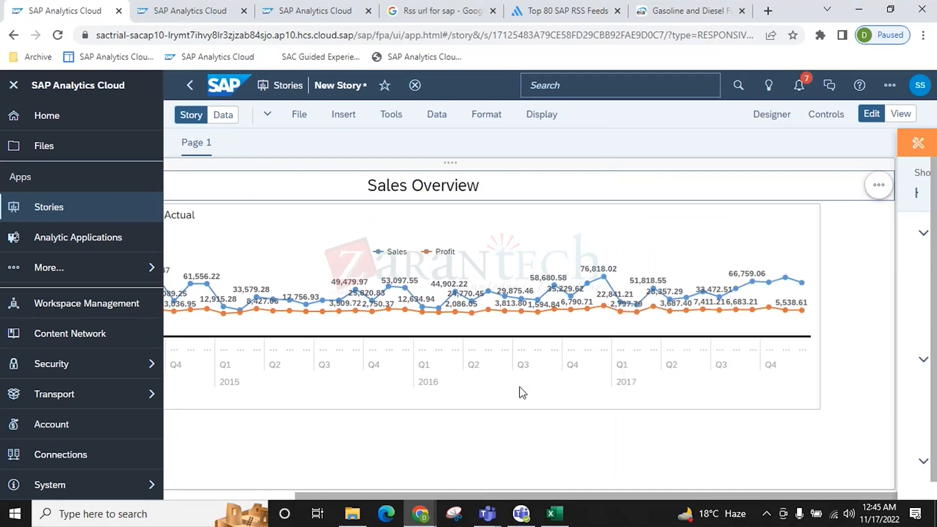
Make the line chart slightly narrower by dragging its corner handle
left_click(838, 373)
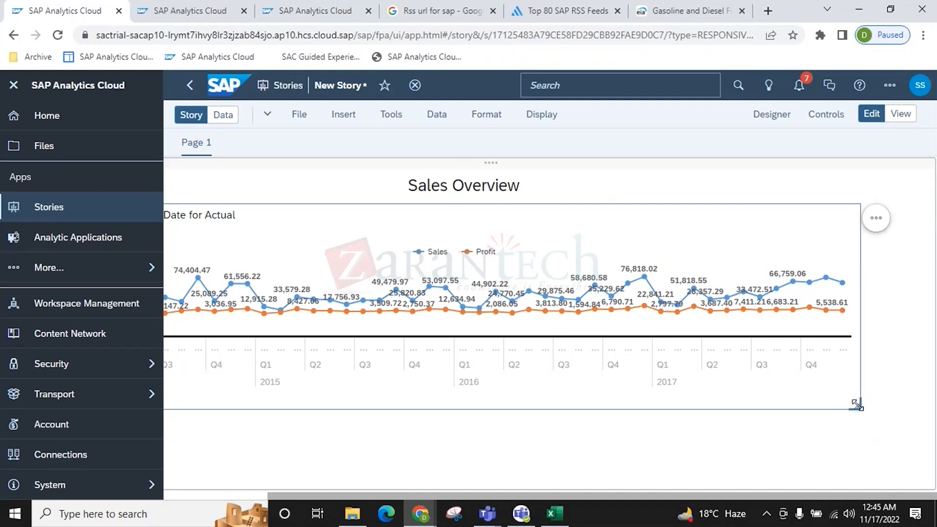
left_click_drag(855, 405, 783, 410)
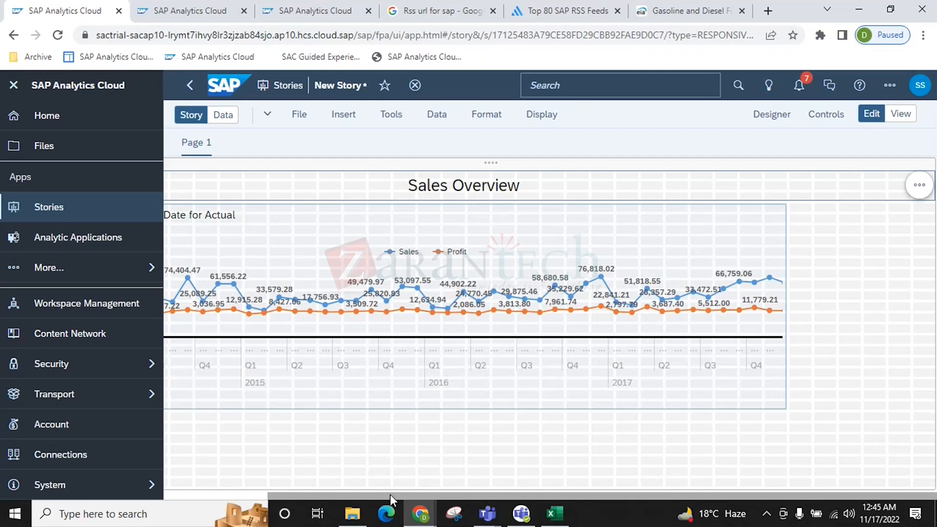
left_click_drag(391, 493, 307, 493)
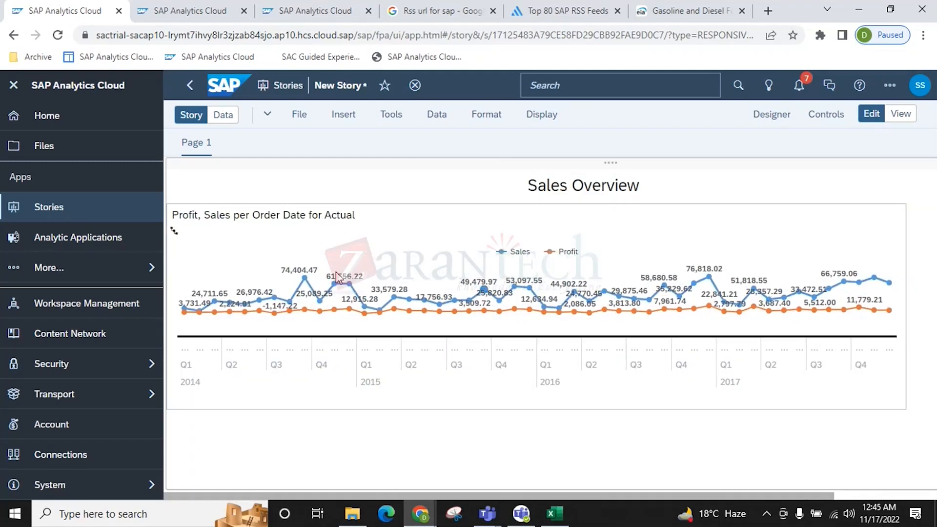
left_click(176, 234)
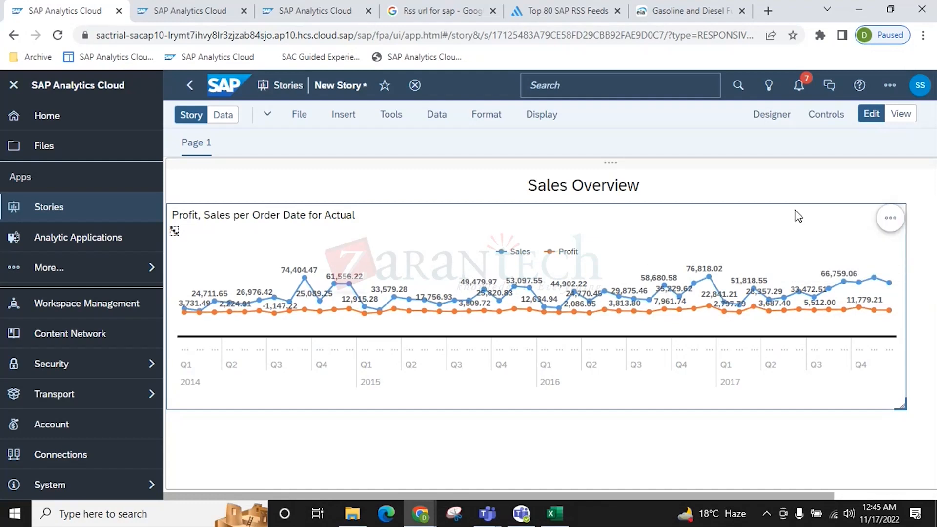
Change the chart to a Trend > Time Series chart
left_click(771, 114)
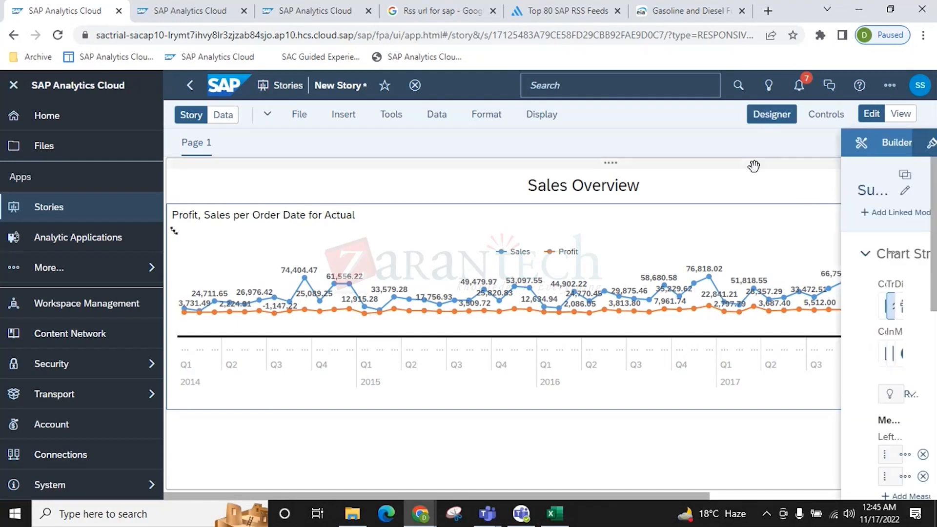
left_click(765, 306)
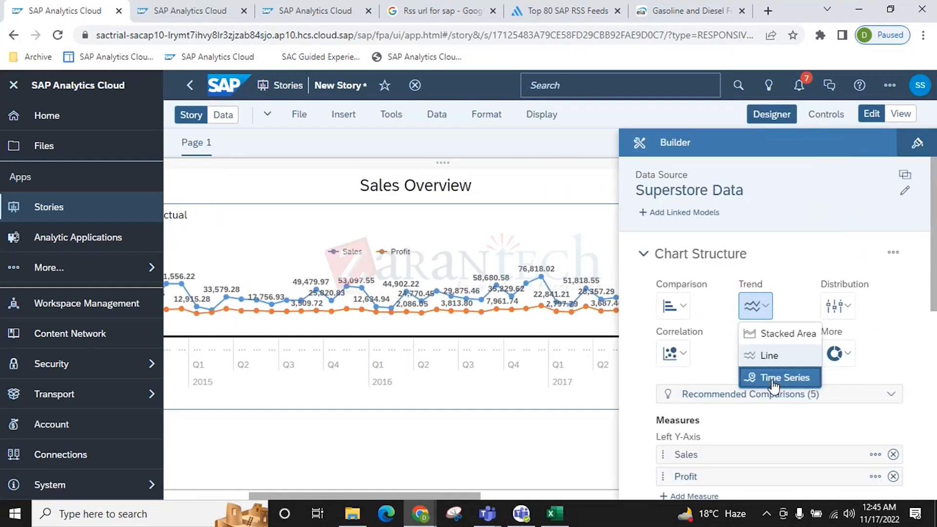
left_click(777, 376)
left_click_drag(459, 494, 291, 493)
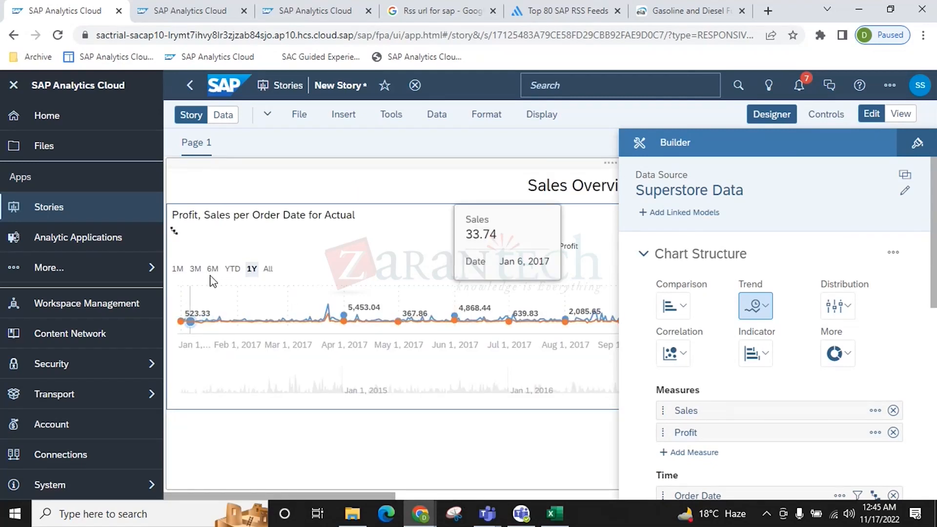
left_click(775, 116)
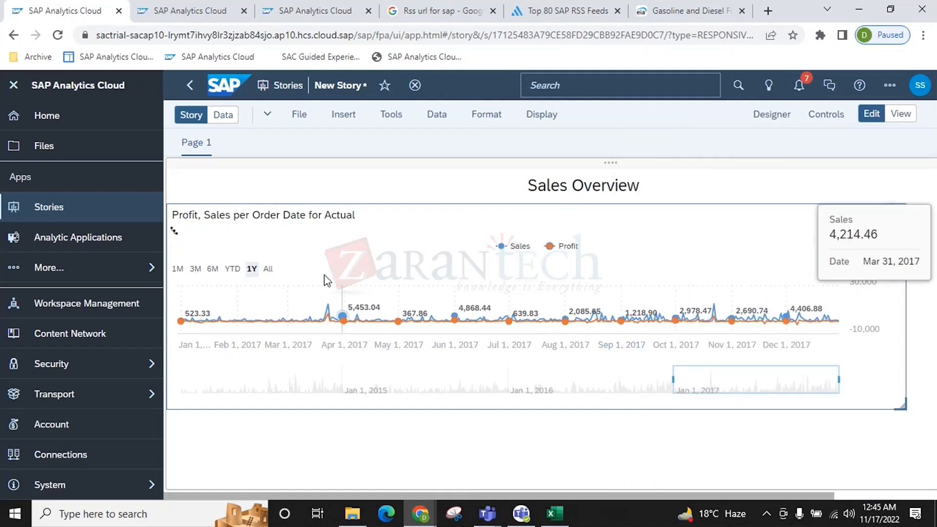
Limit the time series to the last month (1M) after trying 3M, then briefly open Search to Insight
left_click(178, 269)
left_click(196, 269)
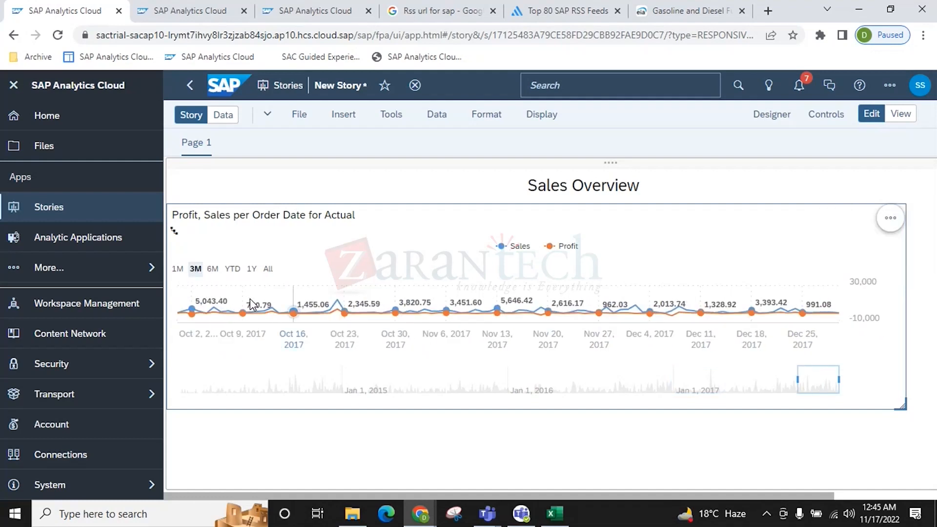
left_click(177, 269)
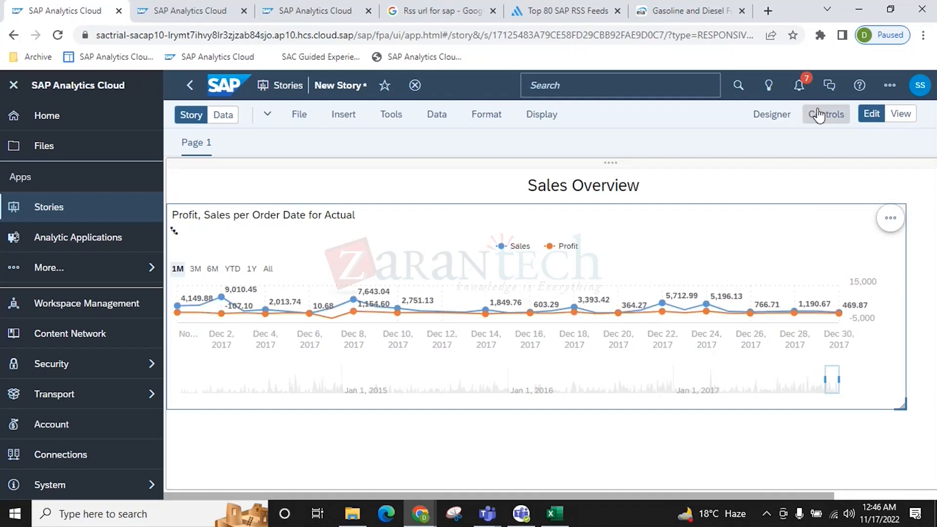
left_click(769, 85)
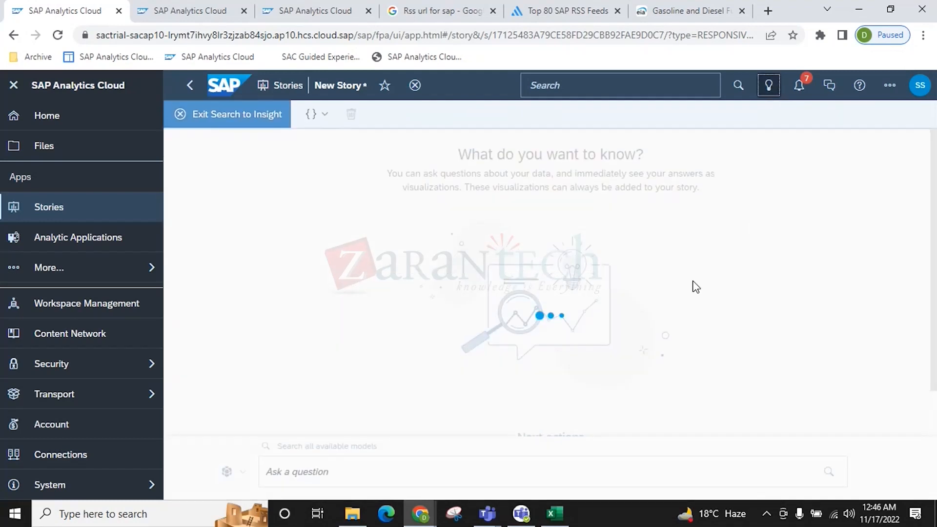
left_click(190, 117)
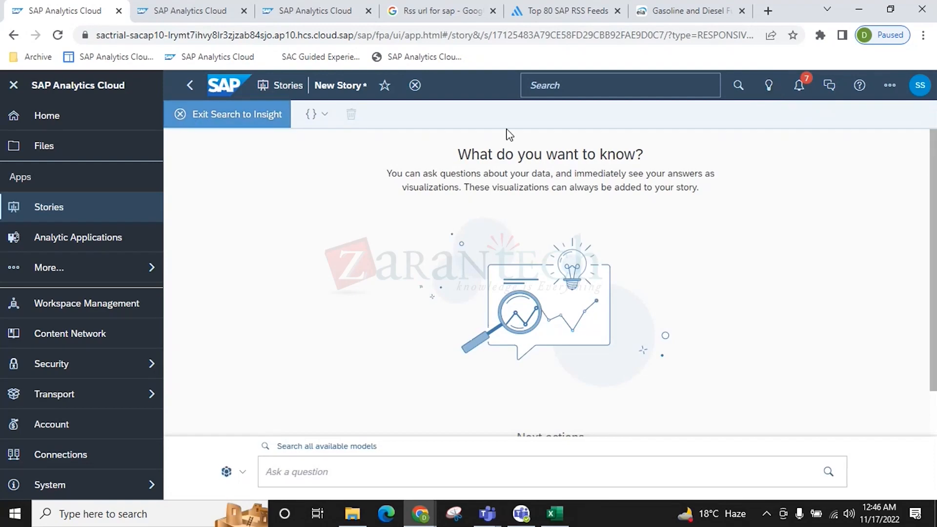
Switch the chart back to a Trend > Line chart
left_click(772, 114)
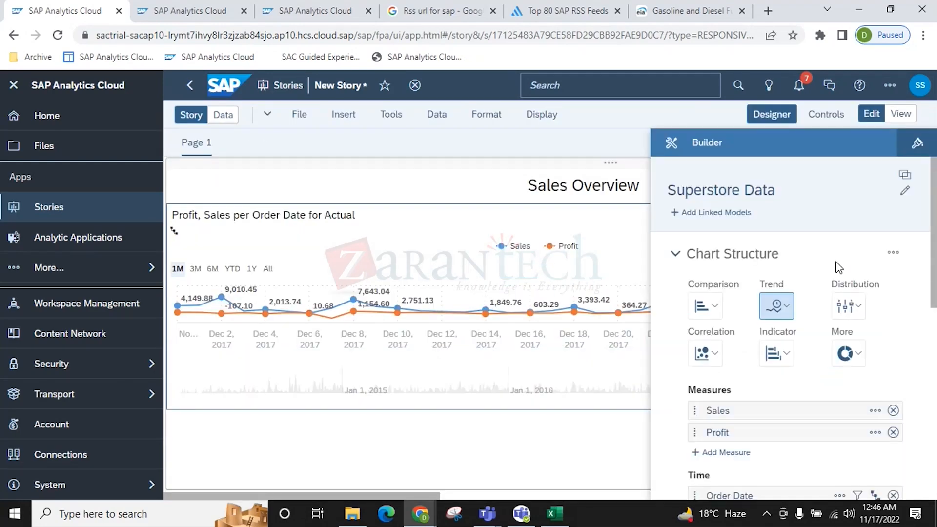
left_click(765, 316)
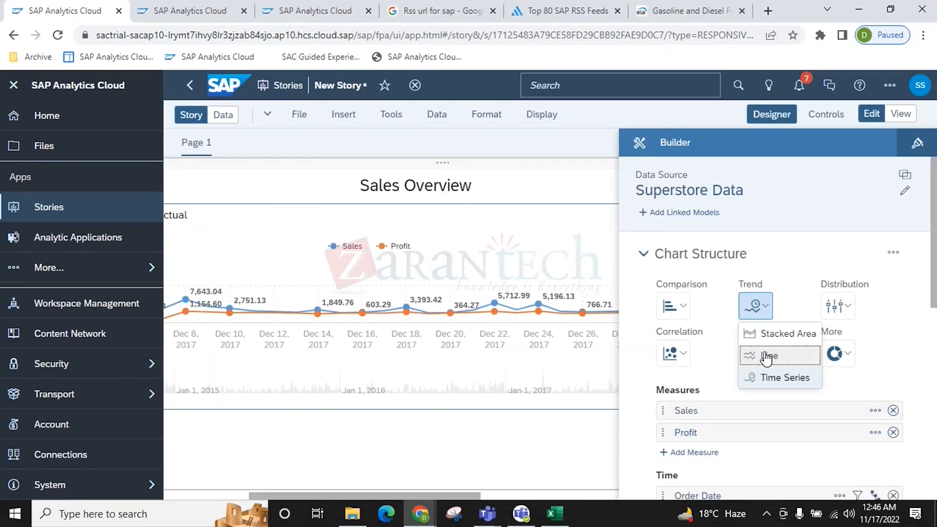
left_click(765, 355)
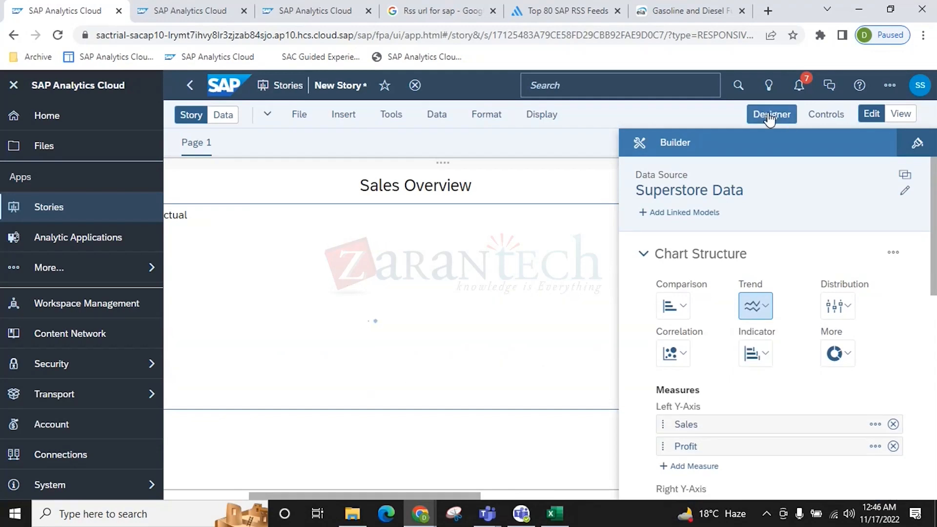
left_click(772, 114)
left_click(772, 115)
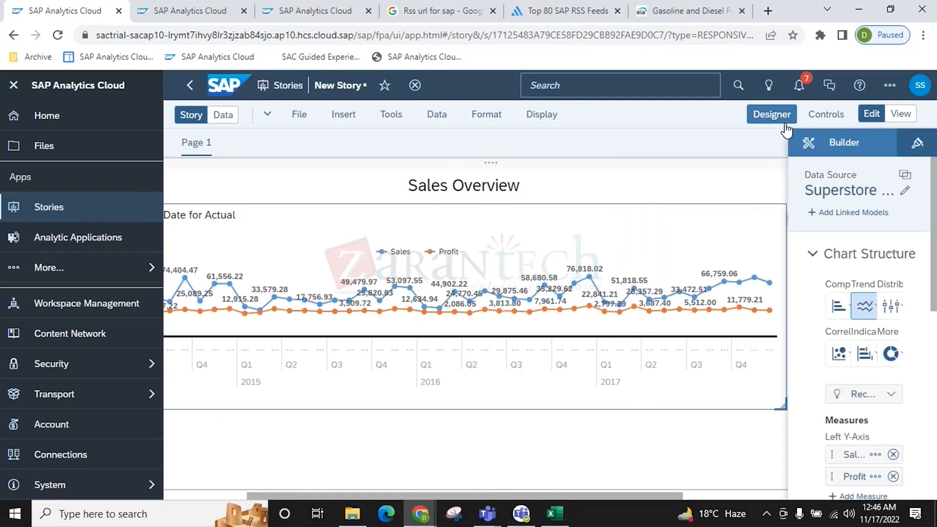
left_click(772, 117)
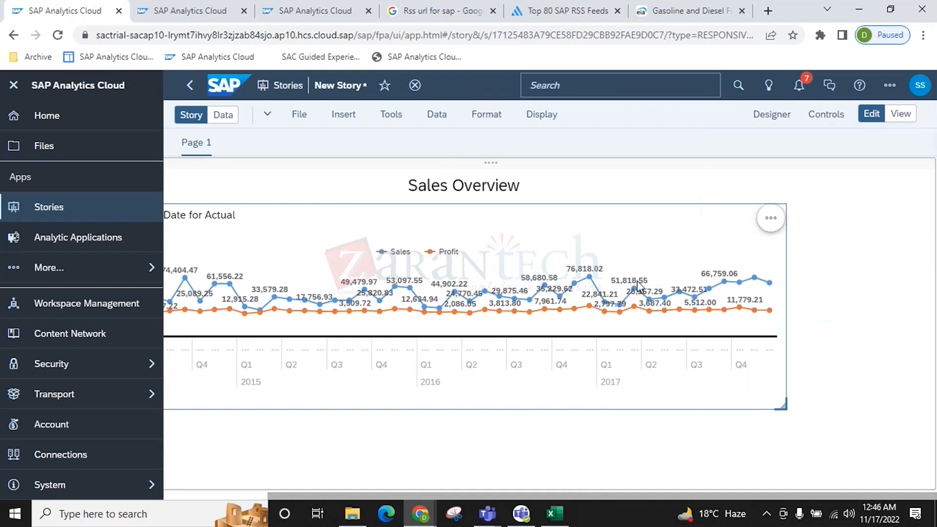
Resize the Sales and Profit chart so it spans most of the page
left_click_drag(601, 495, 497, 496)
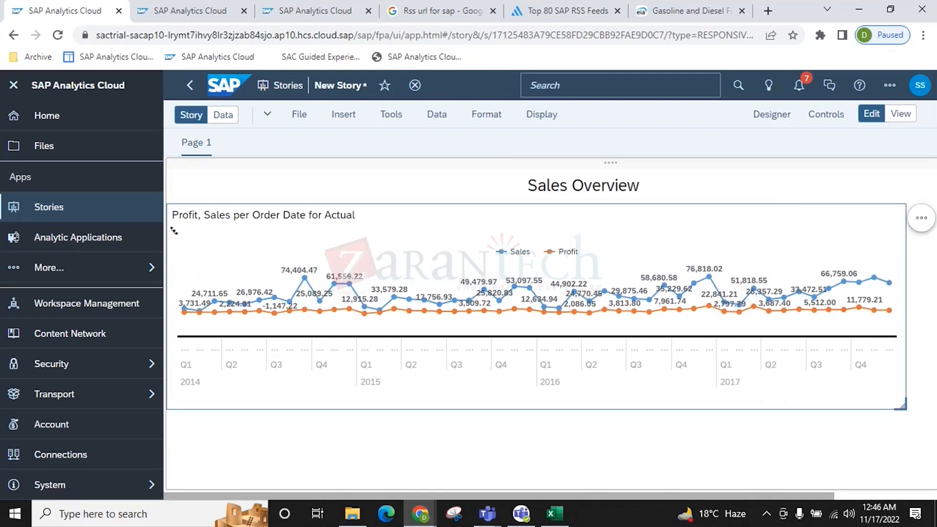
left_click_drag(908, 408, 864, 407)
left_click(856, 496)
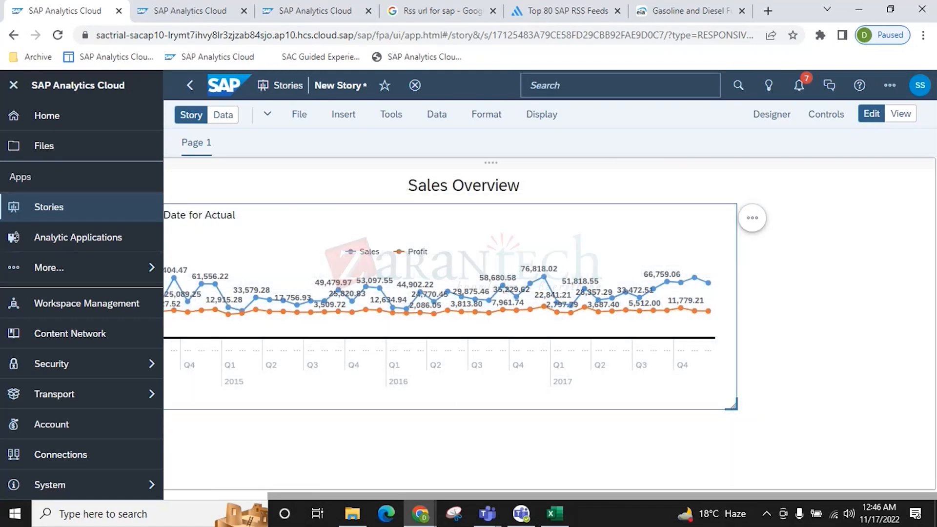
left_click(924, 177)
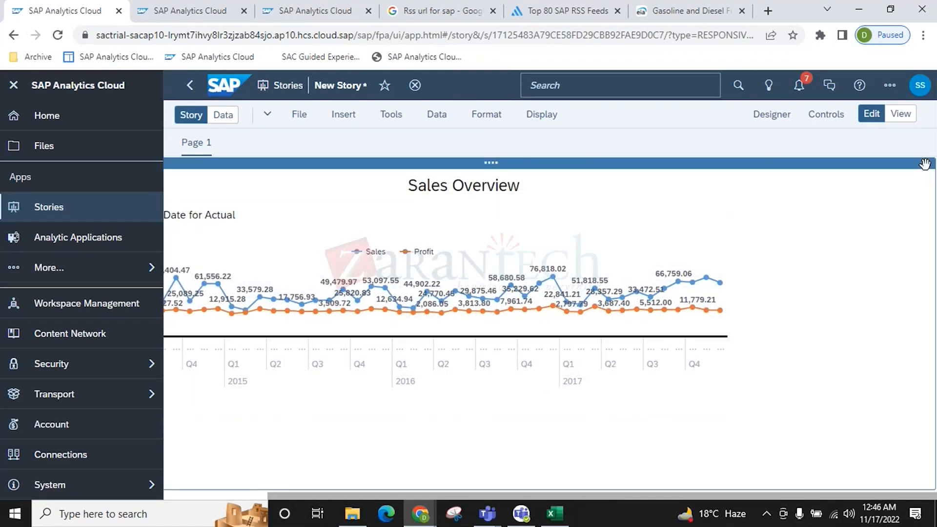
left_click(715, 257)
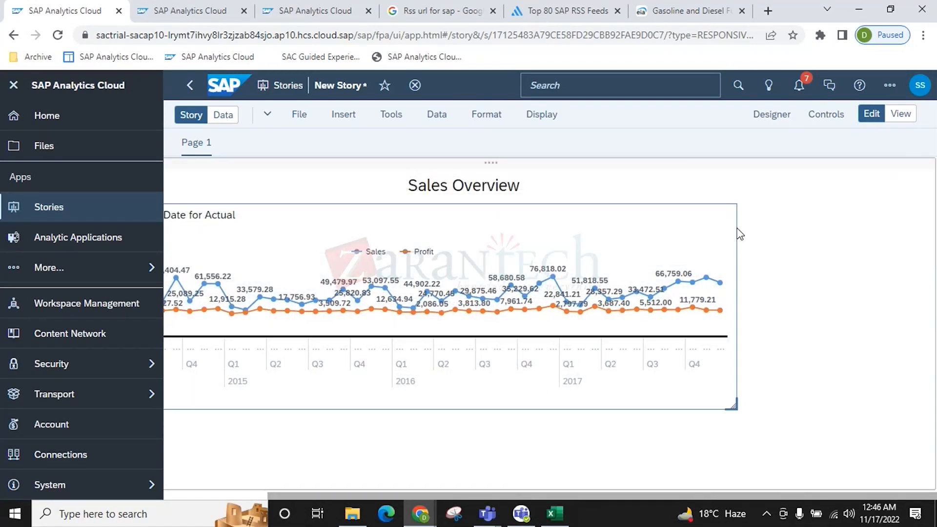
left_click_drag(733, 408, 863, 382)
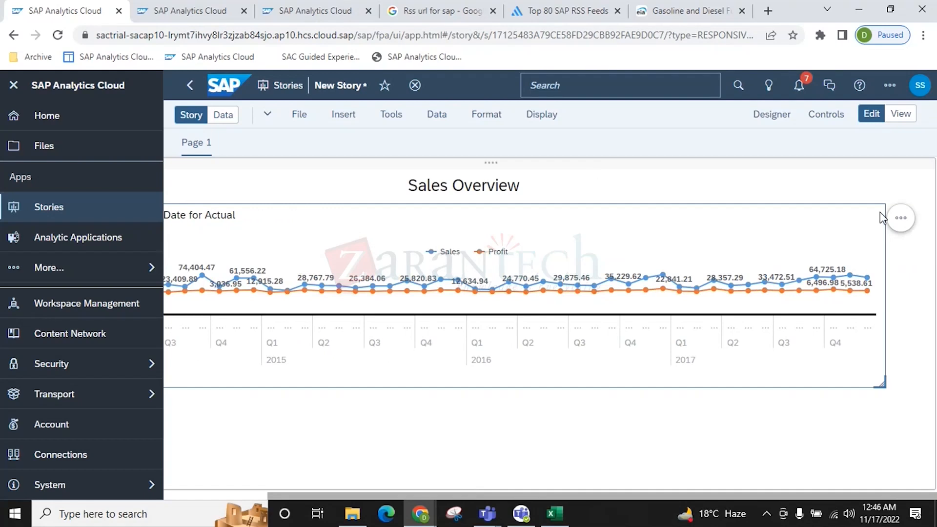
Check the chart's options menu and briefly toggle the chart's builder settings
left_click(901, 218)
mouse_move(794, 149)
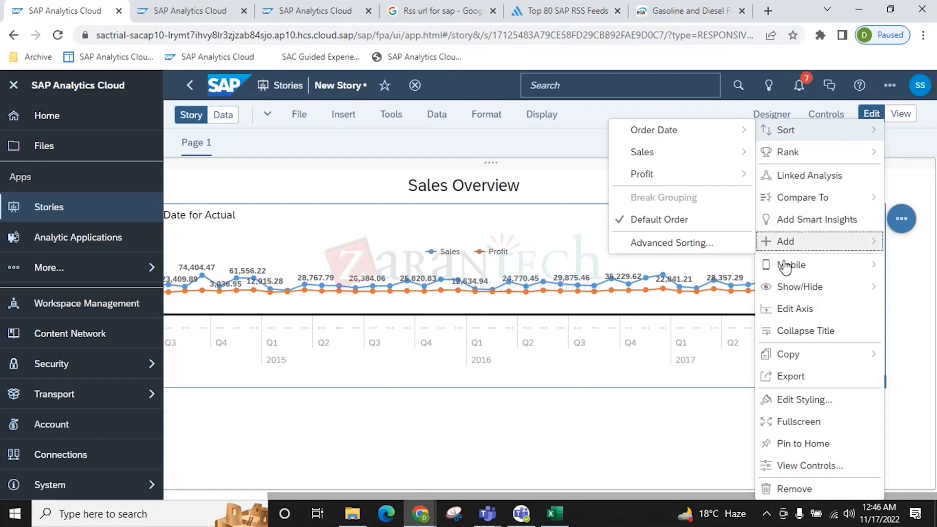
mouse_move(776, 245)
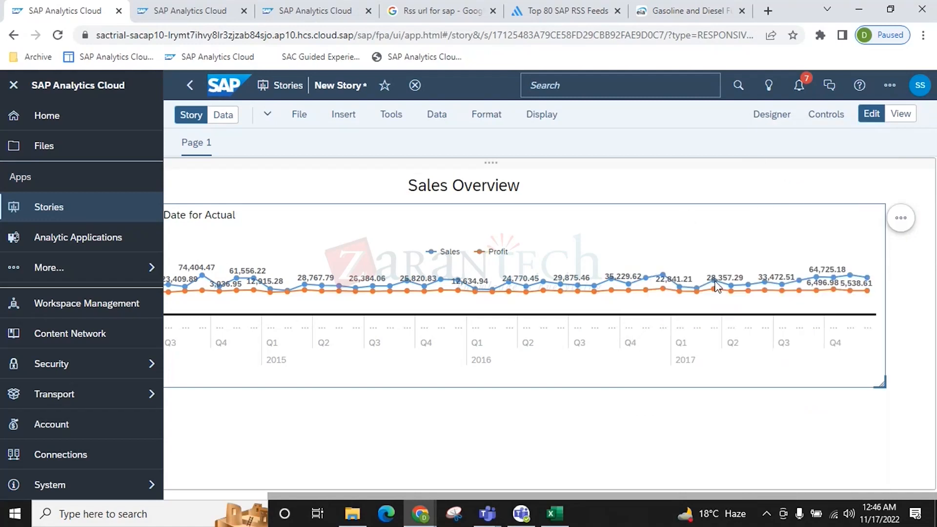
left_click(772, 117)
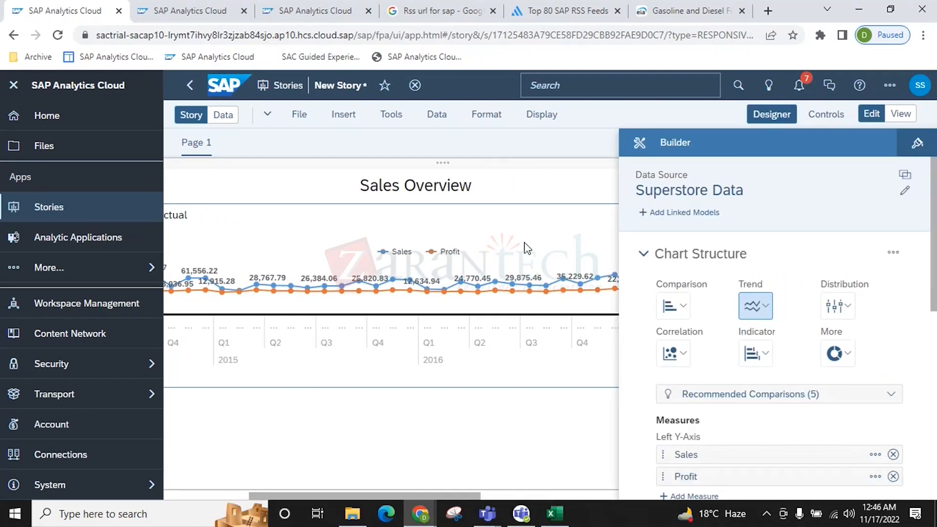
left_click(766, 116)
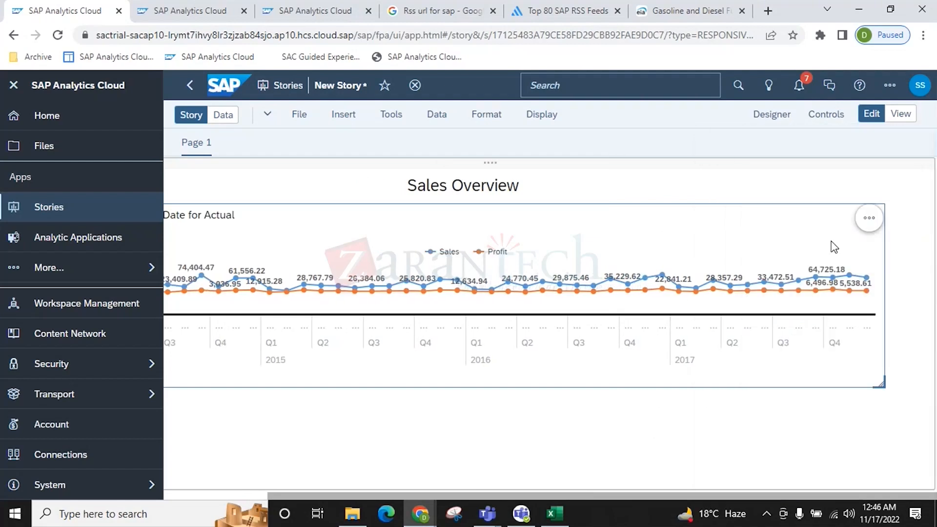
Show the chart's Category widget filter, then bring the builder settings back
left_click(910, 220)
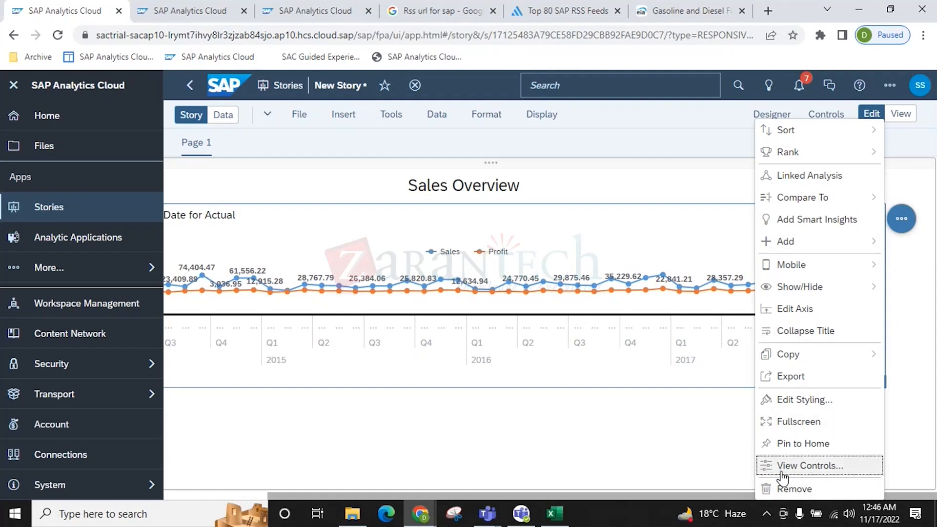
left_click(800, 465)
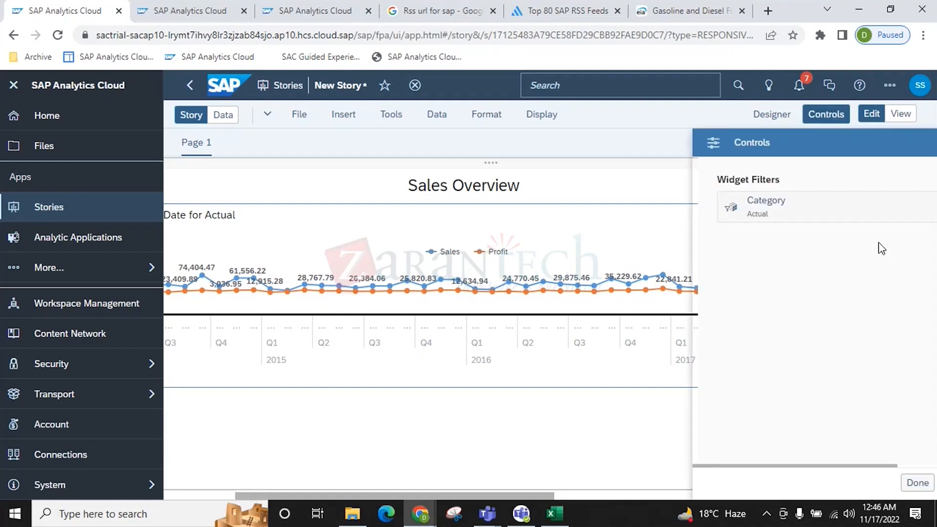
left_click(826, 113)
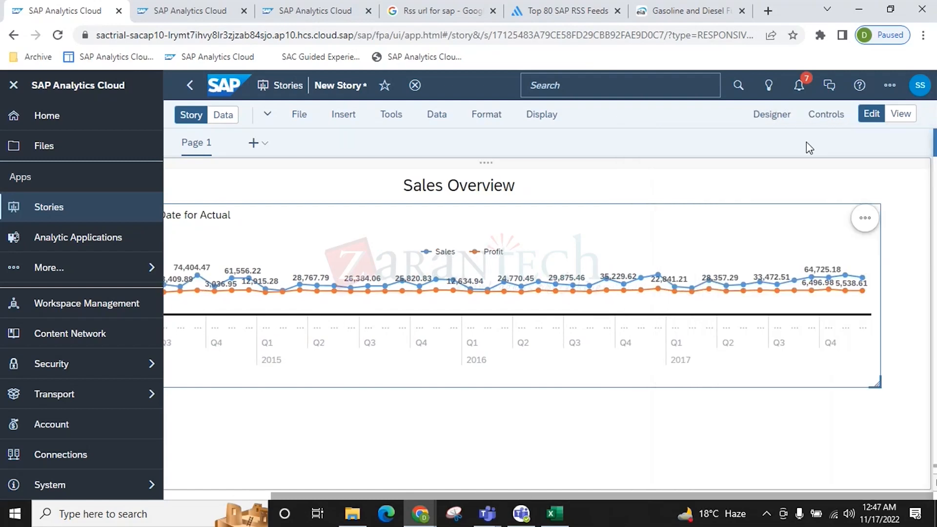
double_click(888, 225)
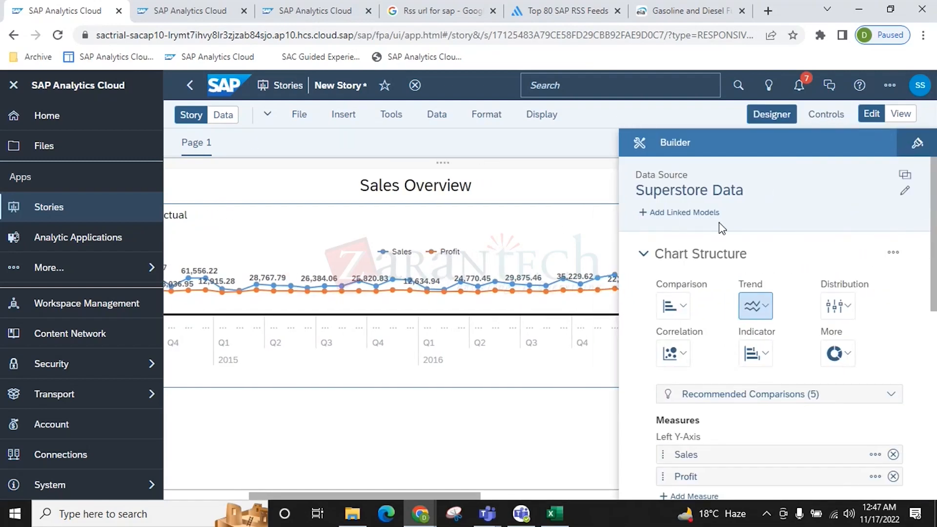
Pin the chart to Home, choosing to save the story and pin the tile
left_click(772, 116)
left_click(899, 221)
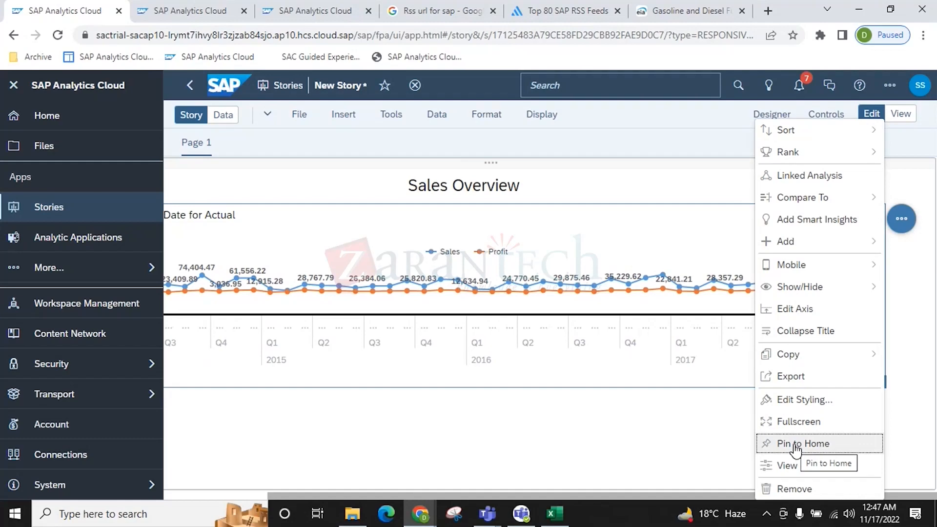
left_click(797, 445)
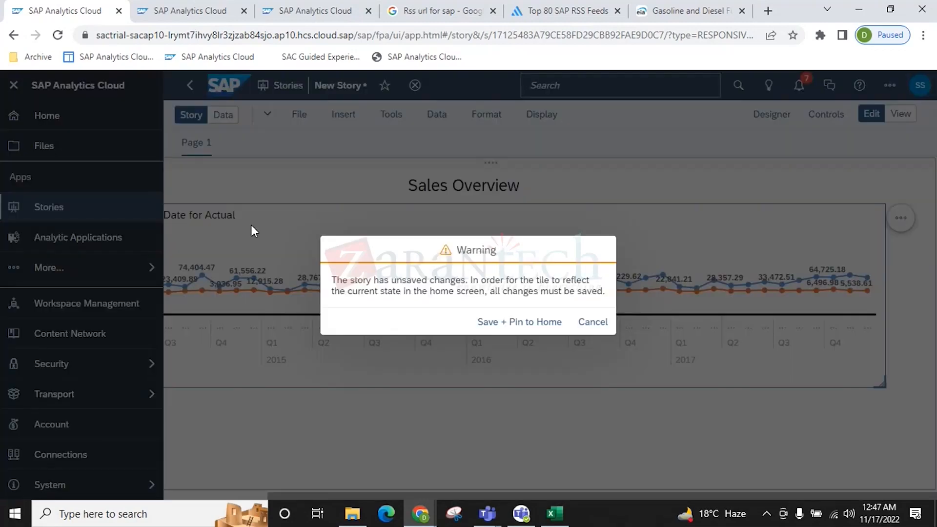
left_click(519, 323)
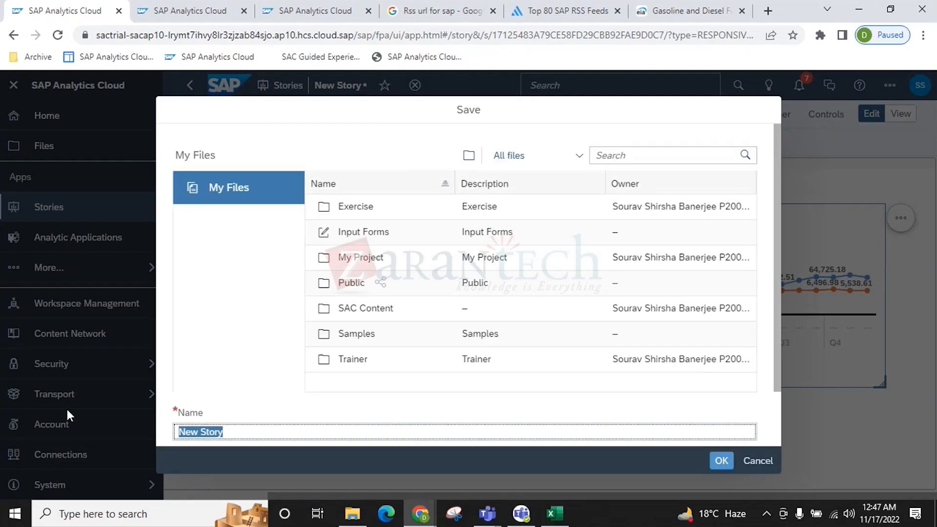
Save the story as 'Sales Overview' in My Project and return to Home
type("My Sal")
key("BackSpace")
key("BackSpace")
key("BackSpace")
key("BackSpace")
key("BackSpace")
key("BackSpace")
type("Sales Overview")
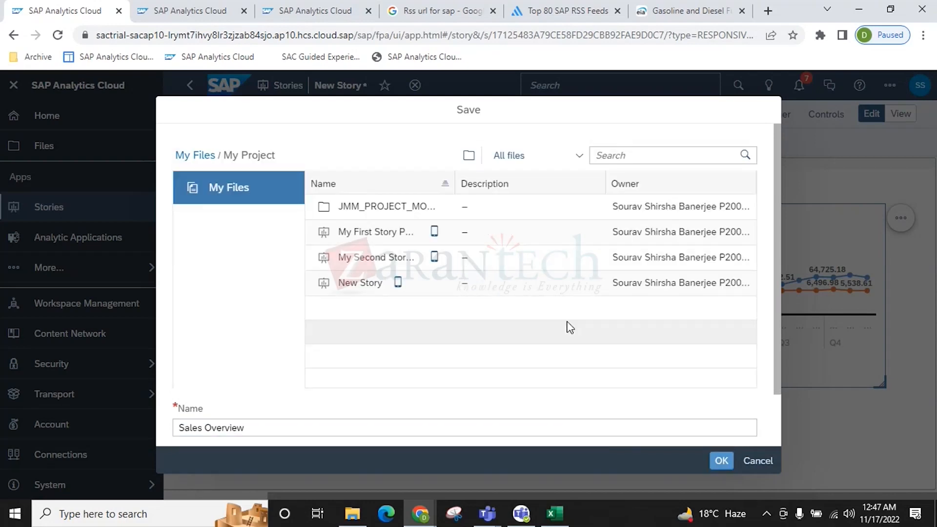
left_click(722, 461)
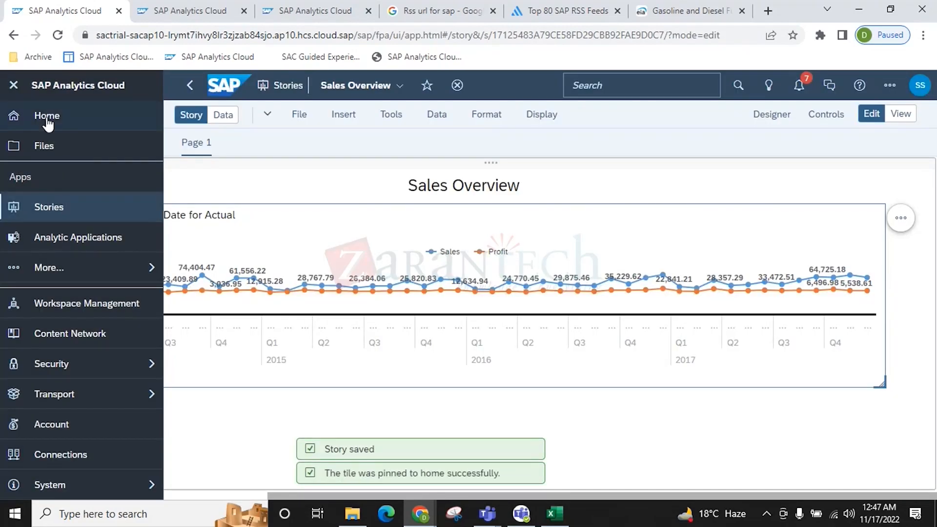
left_click(46, 118)
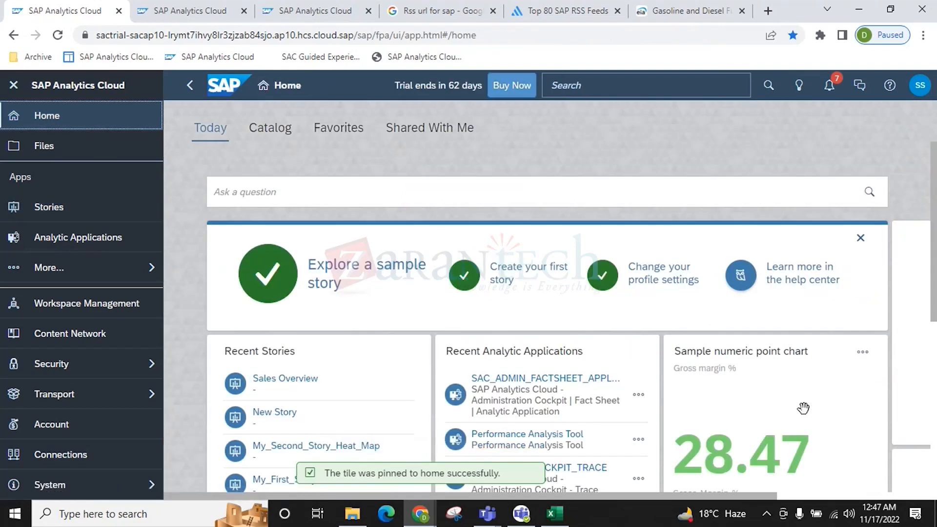
Drill the pinned Sales/Profit chart's Order Date to Level 3, then go to Stories
scroll(802, 414, "down", 5)
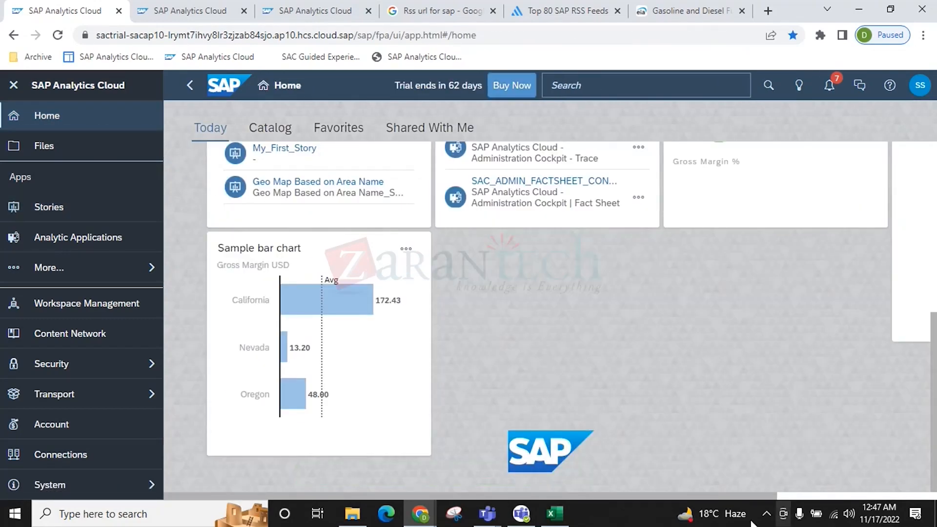
left_click_drag(681, 496, 835, 494)
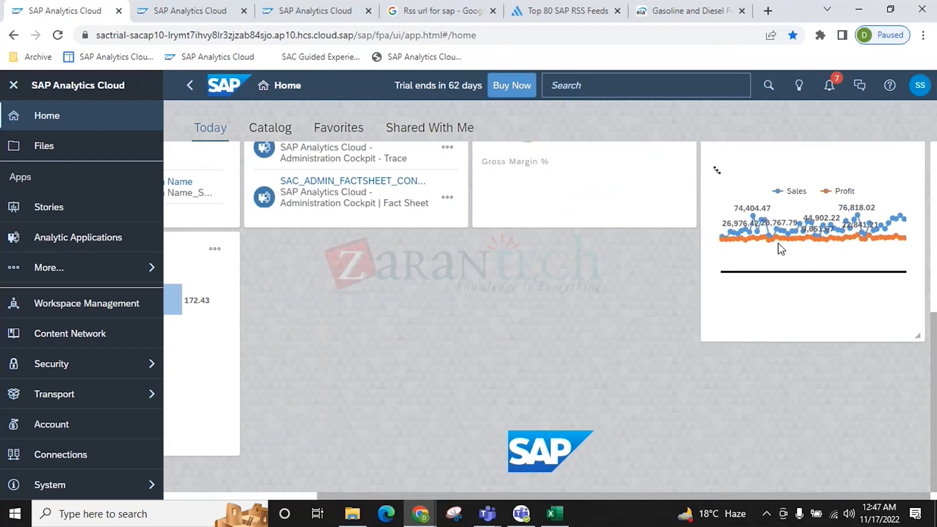
mouse_move(801, 244)
left_click(716, 170)
left_click(754, 289)
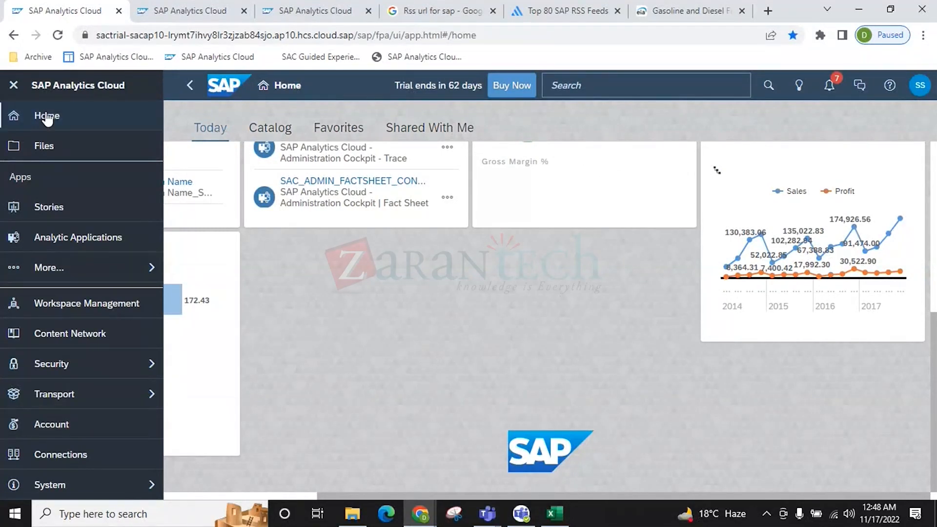
left_click(47, 214)
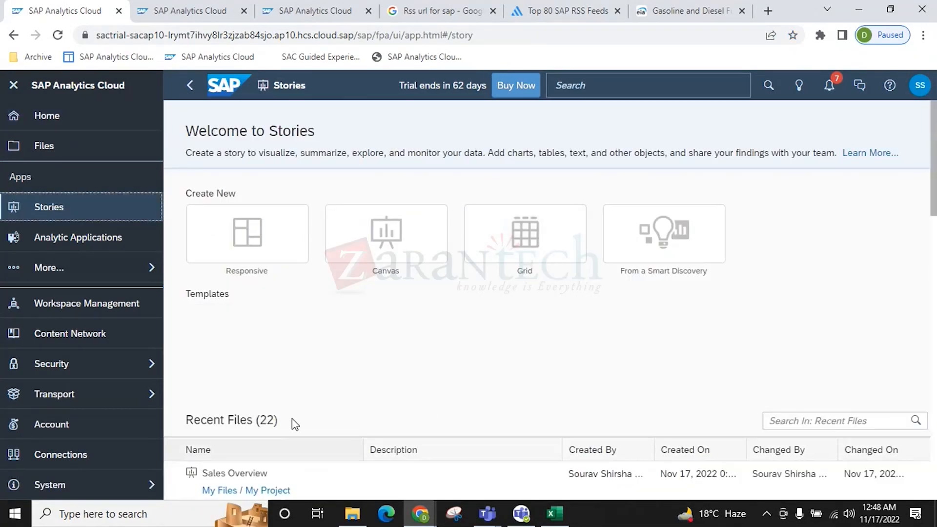
Browse to My Files > My Project, filter the list to Stories, and open Sales Overview
scroll(314, 391, "down", 3)
left_click(275, 364)
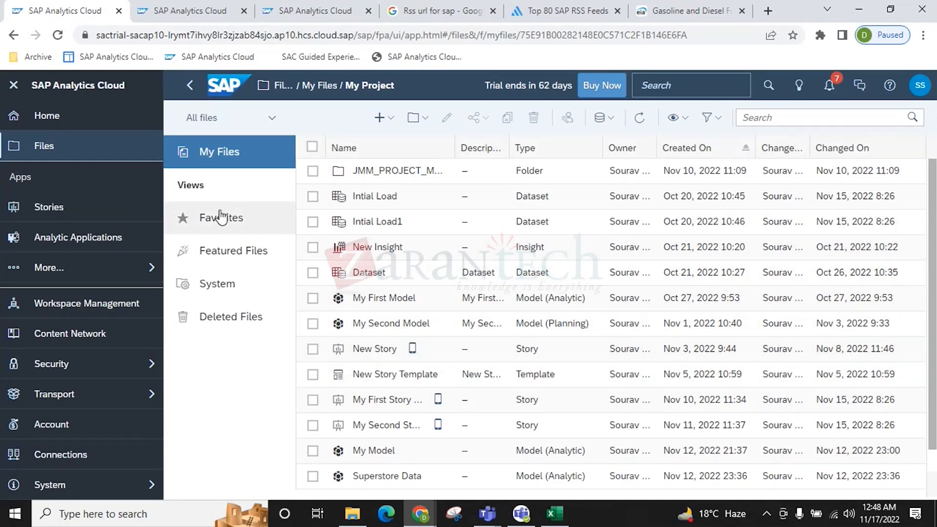
left_click(235, 159)
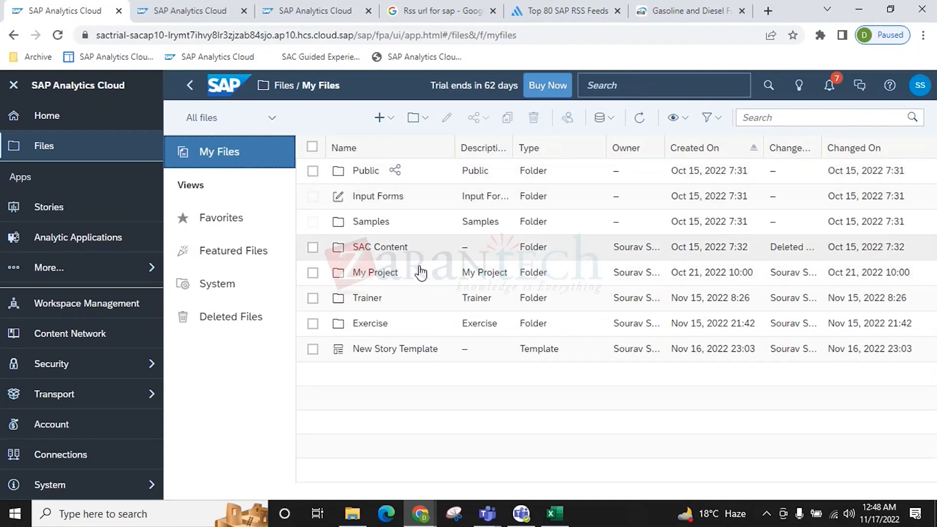
left_click(377, 274)
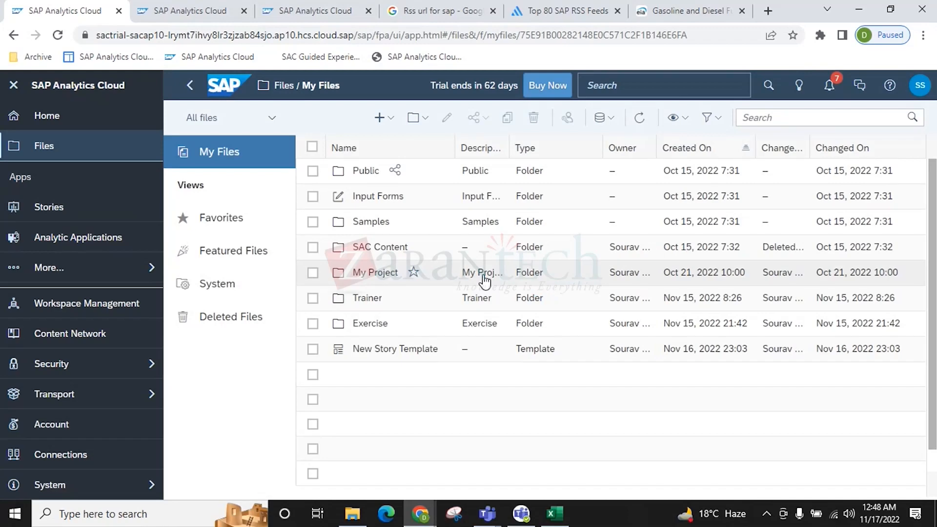
scroll(351, 386, "down", 1)
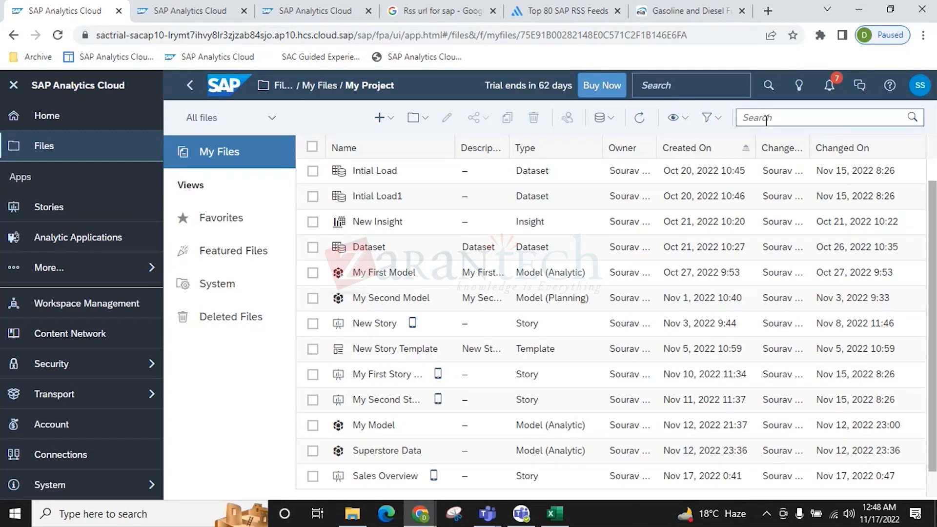
left_click(716, 118)
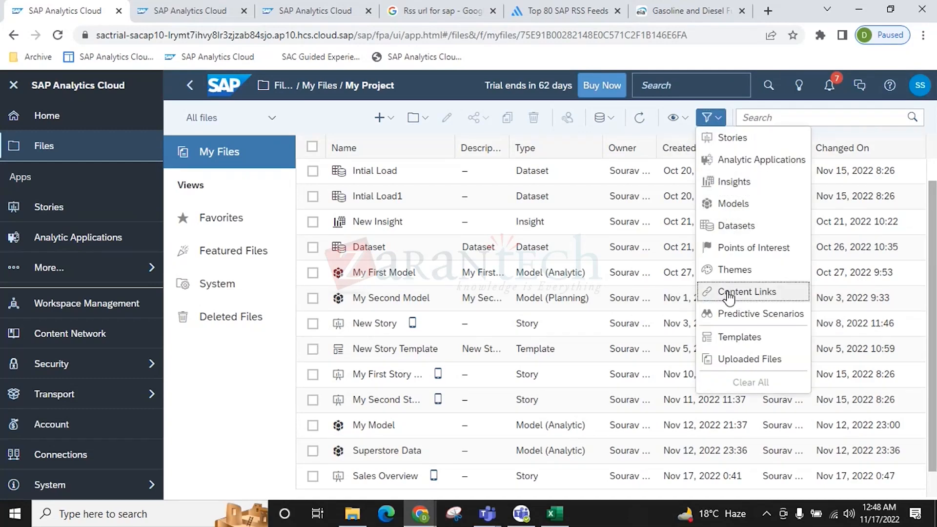
left_click(732, 138)
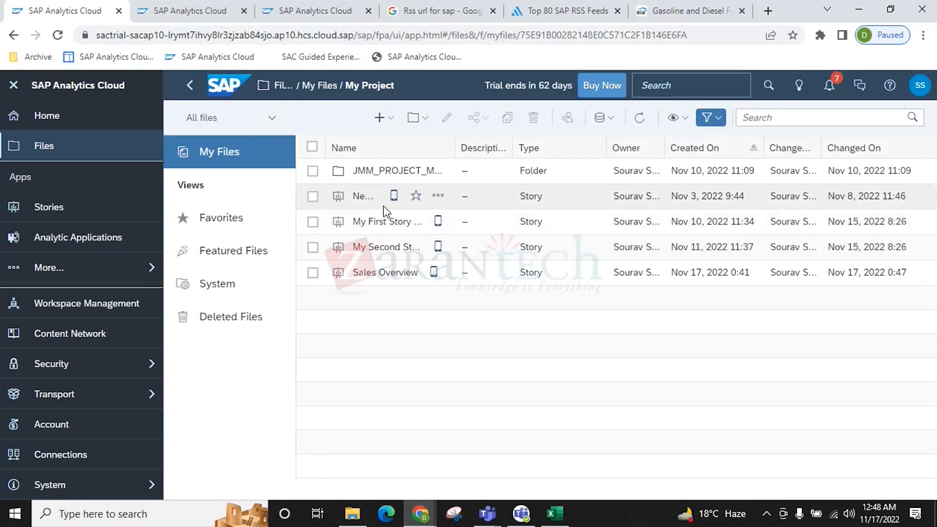
left_click(364, 273)
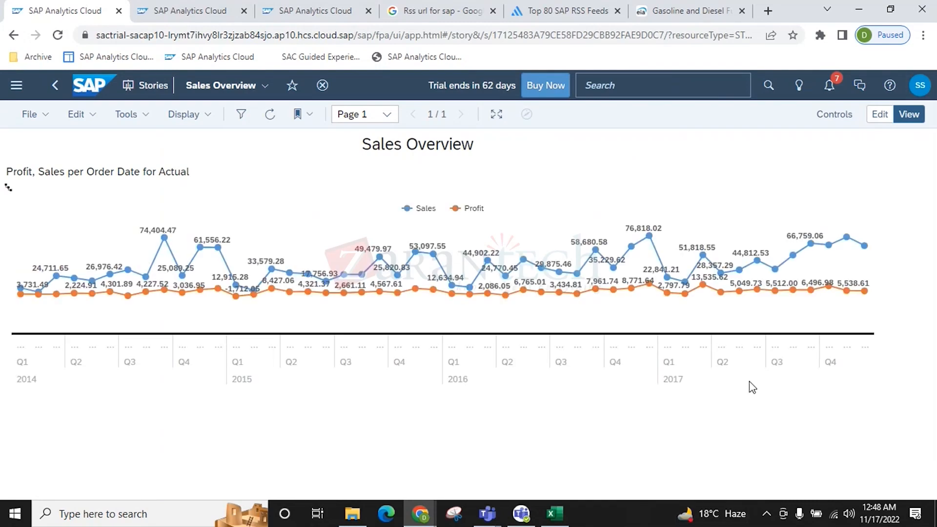
Enter edit mode without the optimized view, then select the chart title and header widget
left_click(880, 114)
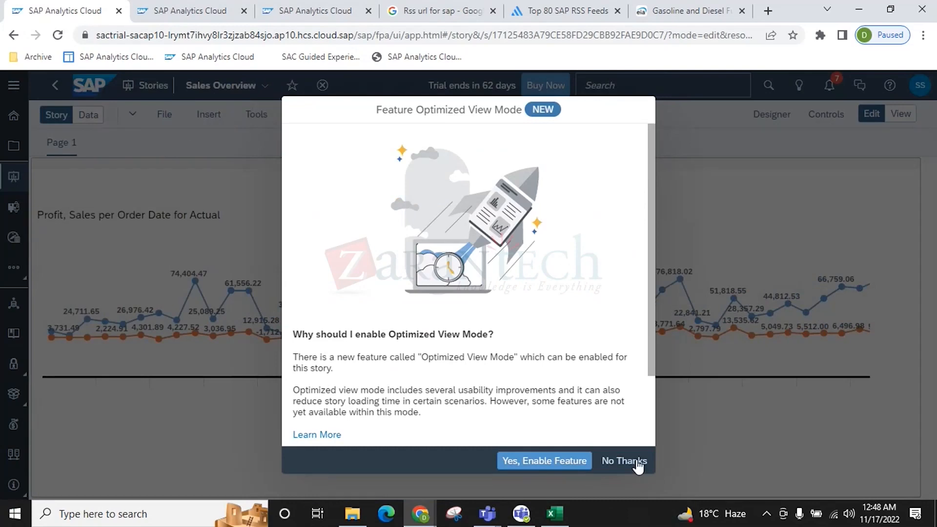
left_click(638, 464)
left_click(88, 217)
double_click(100, 219)
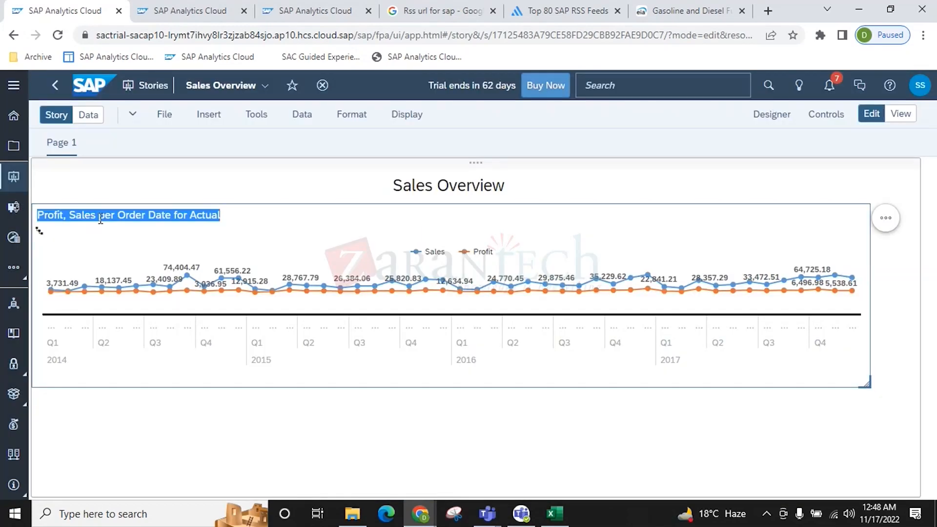
left_click(100, 216)
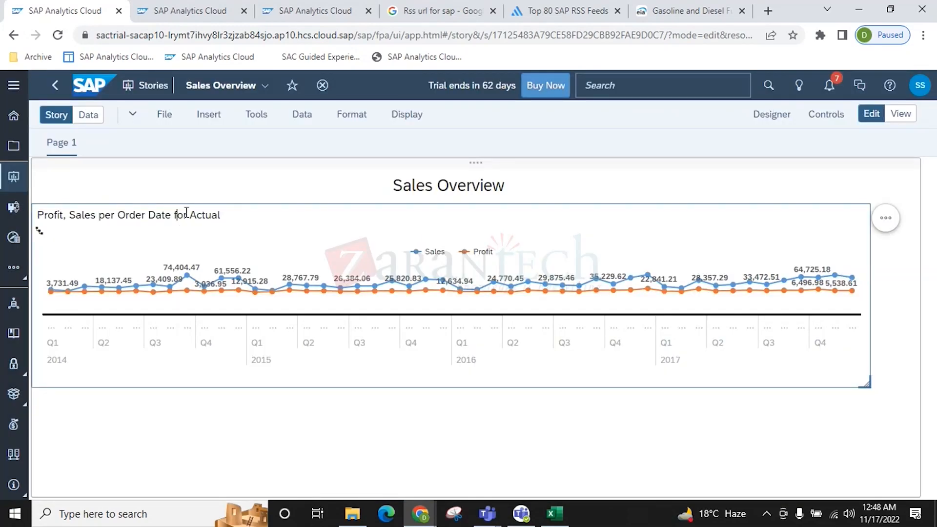
key("ctrl+a")
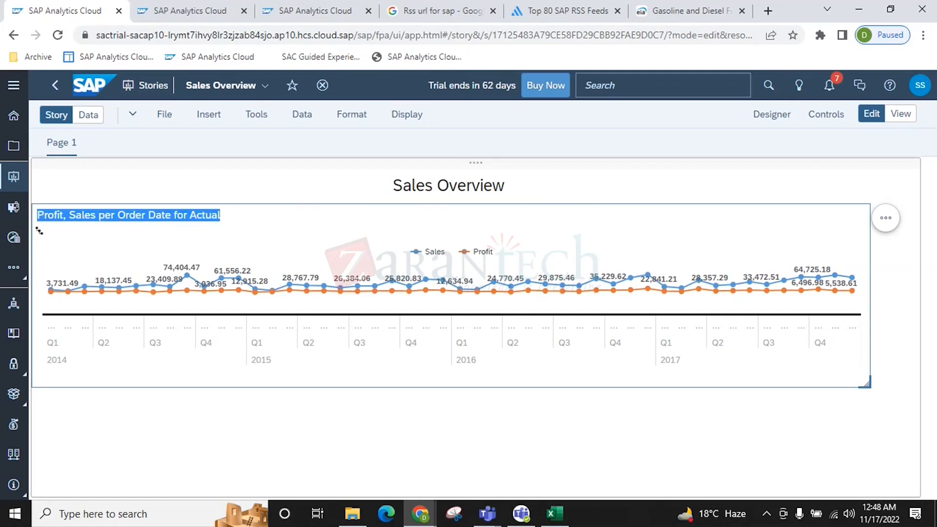
left_click(198, 193)
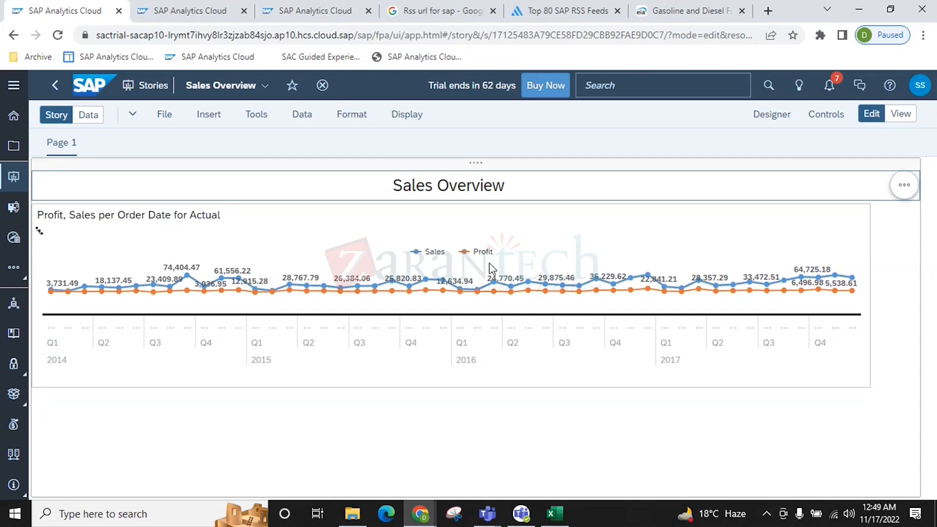
left_click(904, 185)
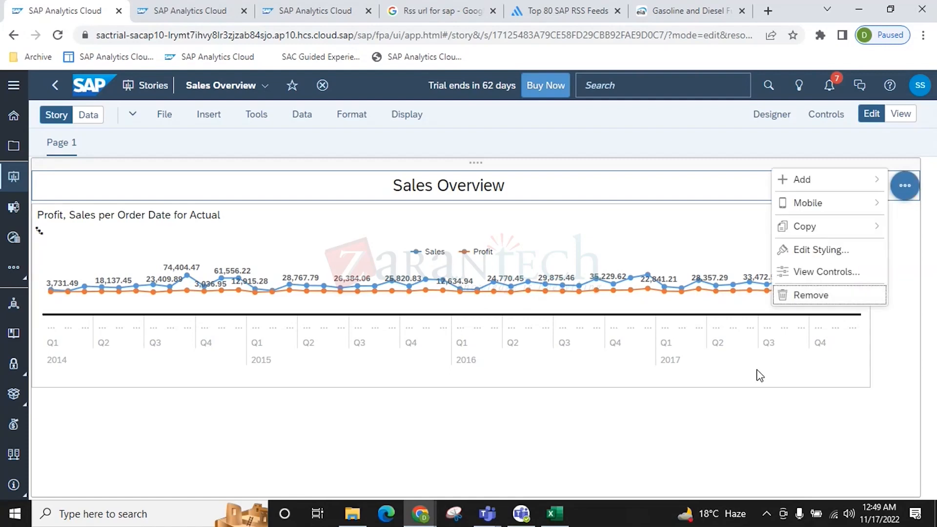
left_click(606, 392)
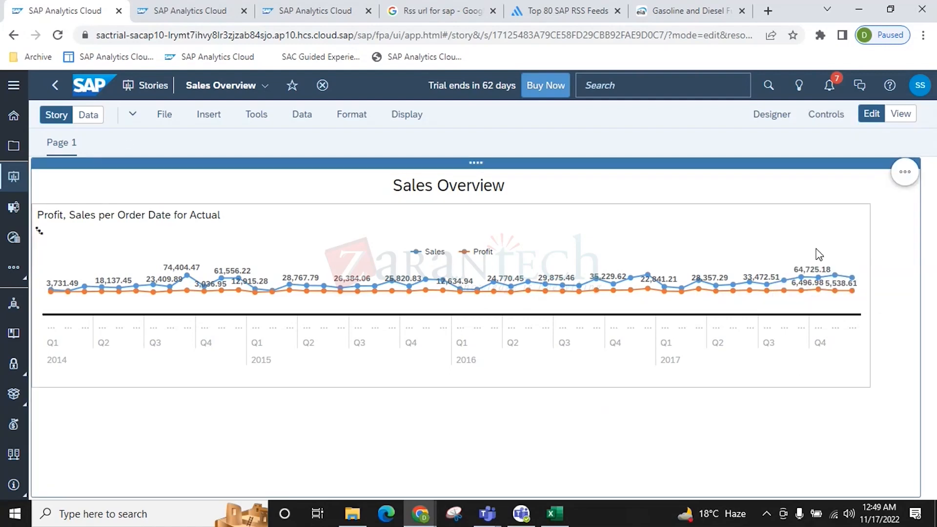
Select the Sales/Profit line chart and widen it to the page's right edge
left_click(854, 199)
left_click(854, 207)
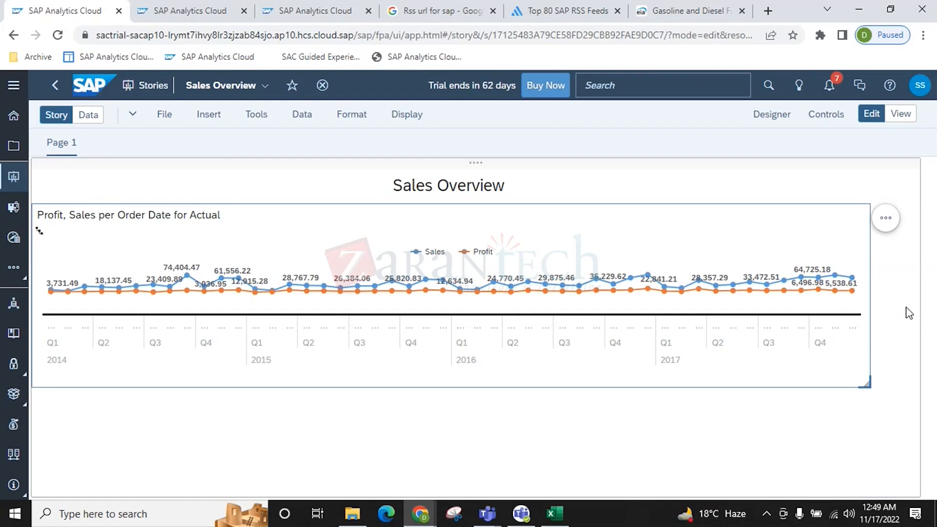
left_click(922, 316)
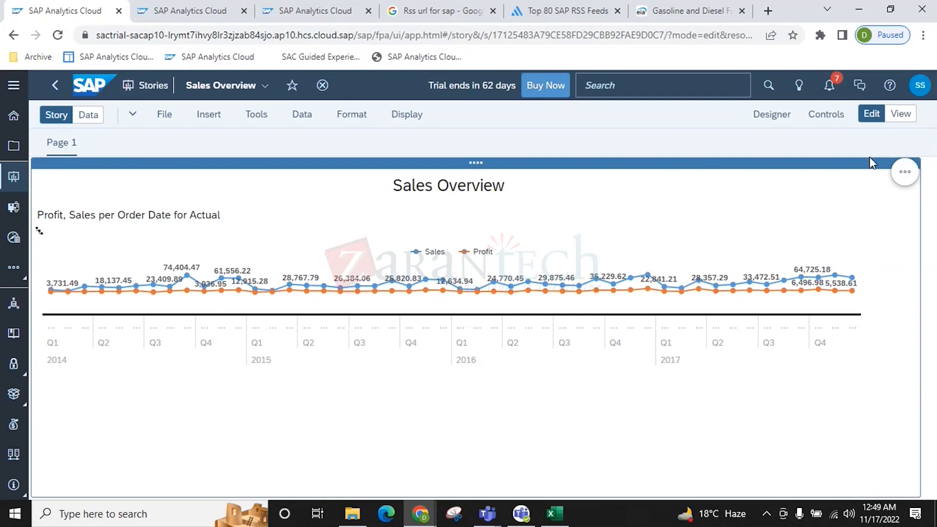
left_click(858, 311)
left_click_drag(867, 384, 920, 381)
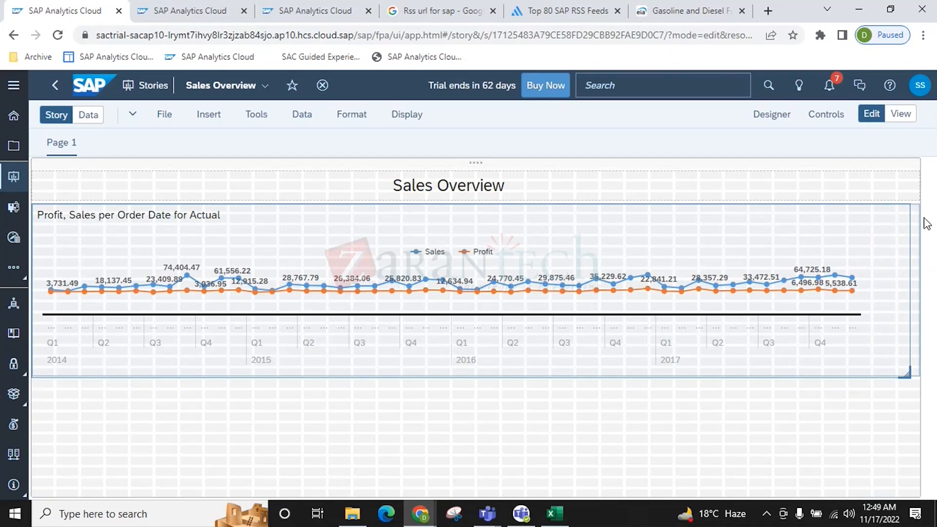
Choose Edit Styling from the chart's actions menu
left_click(906, 220)
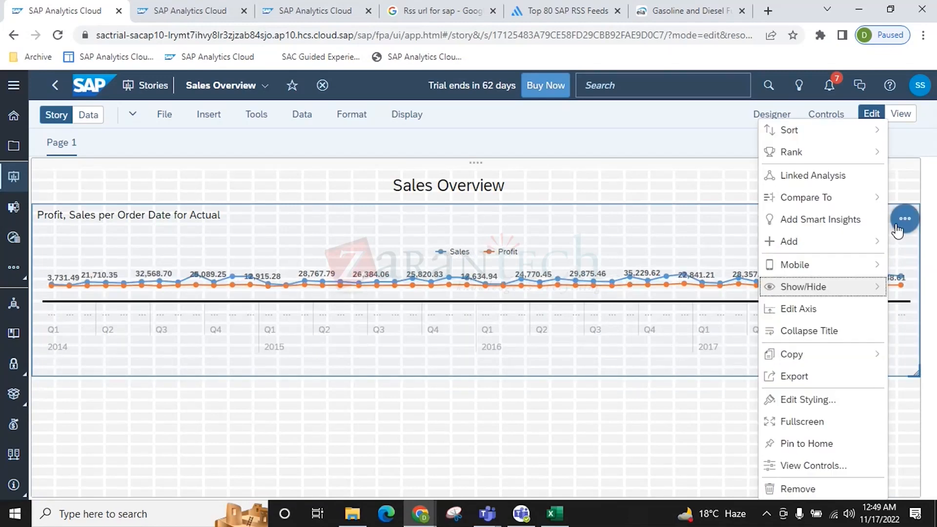
left_click(896, 225)
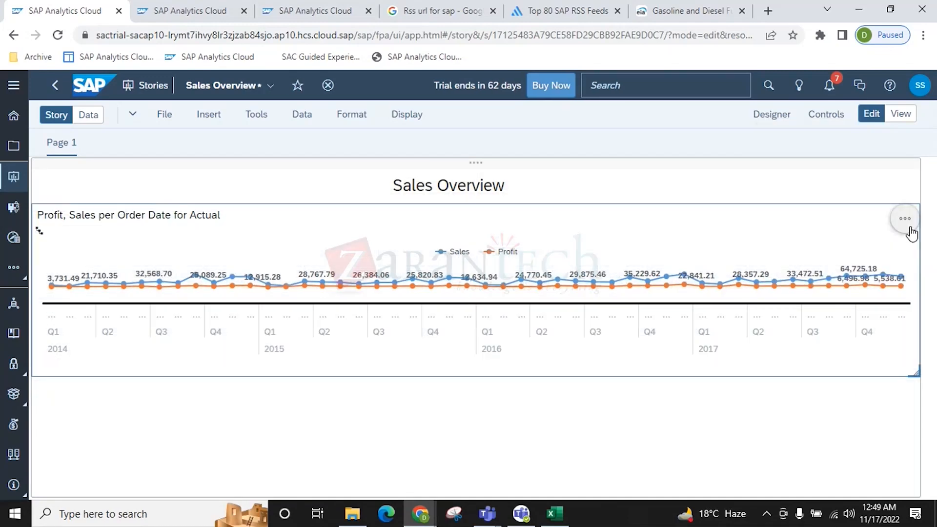
left_click(908, 228)
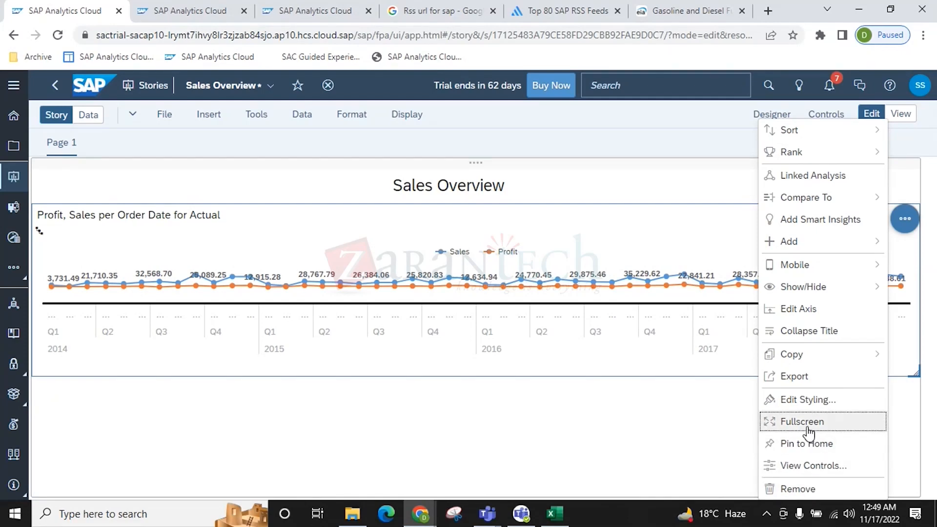
left_click(556, 385)
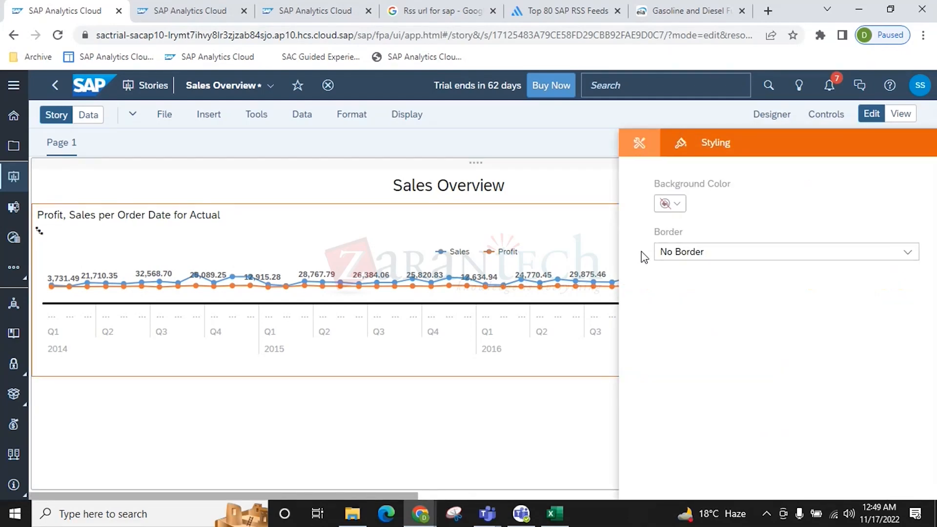
Give the chart a dotted border on all sides with line width 2
scroll(703, 287, "down", 2)
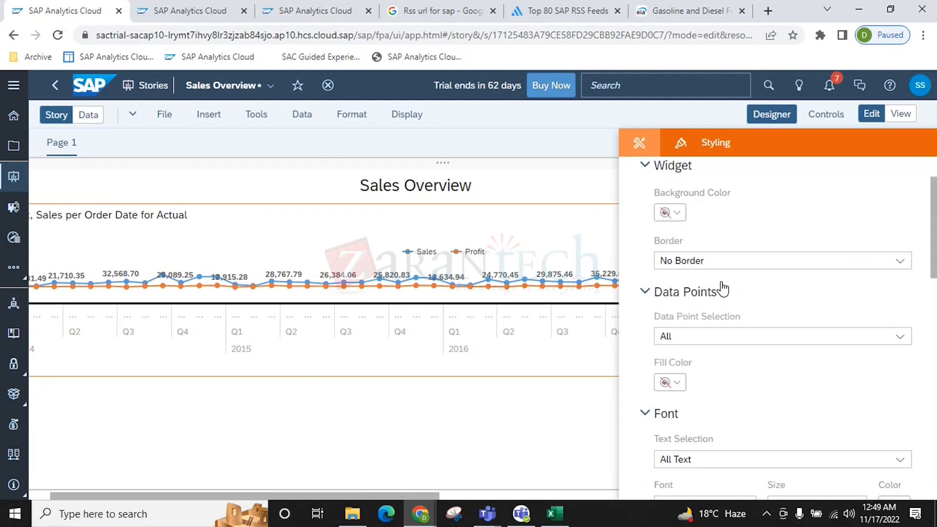
scroll(830, 337, "up", 2)
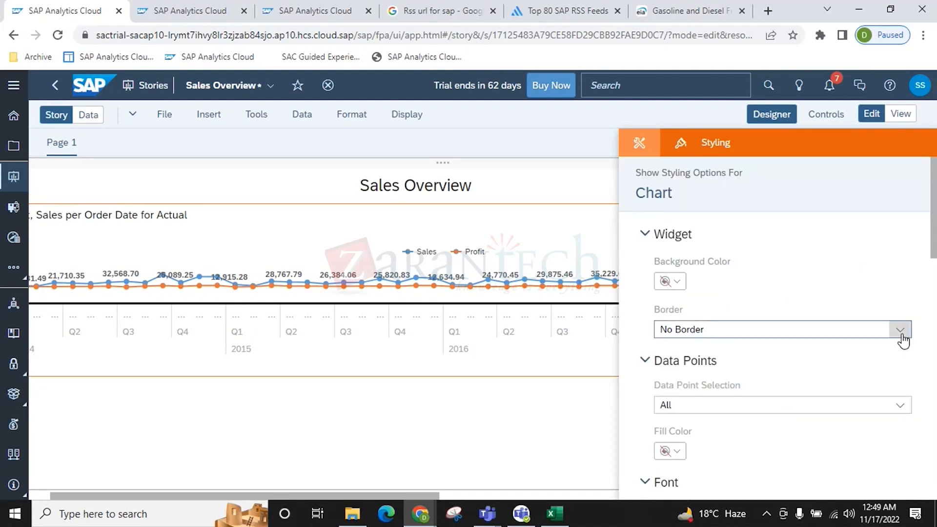
left_click(900, 330)
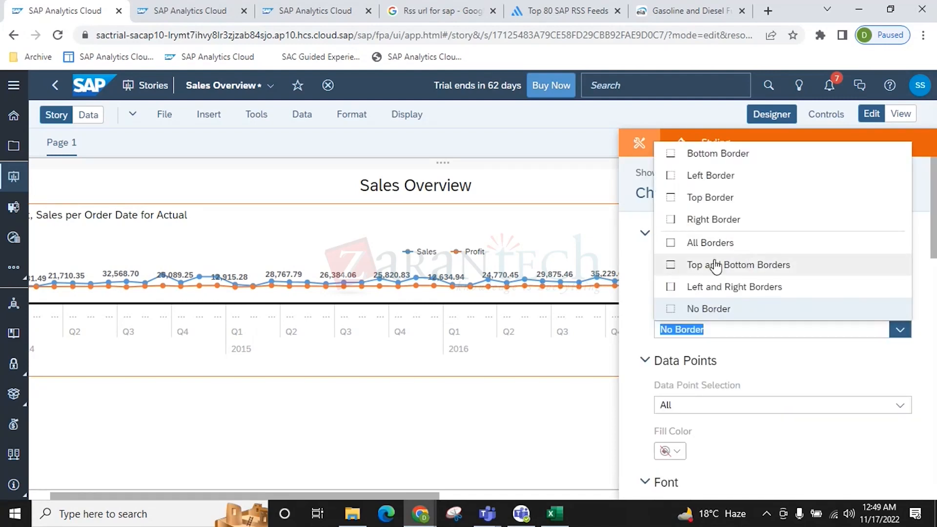
left_click(701, 249)
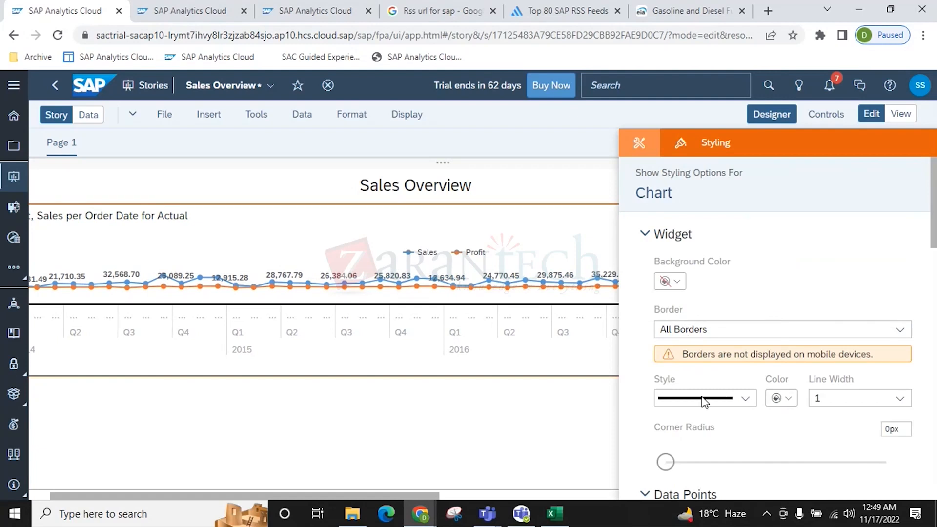
left_click(900, 402)
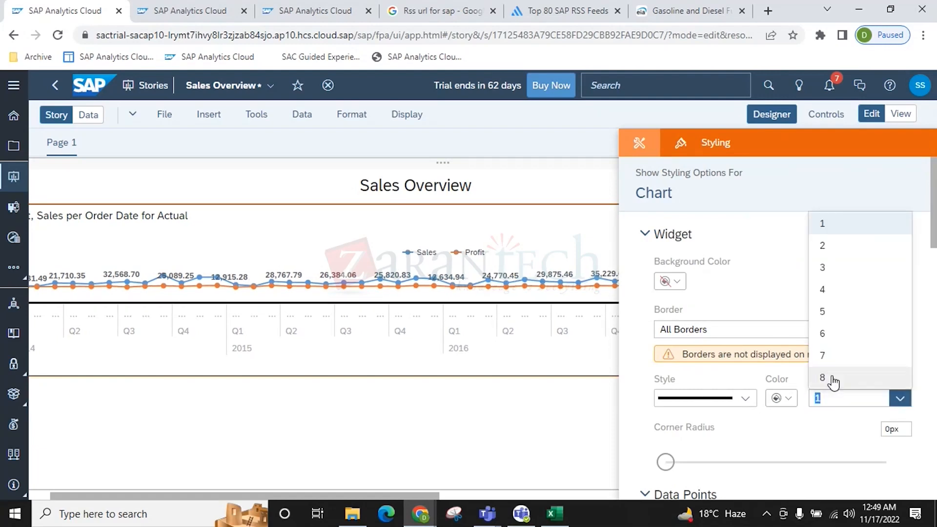
left_click(822, 246)
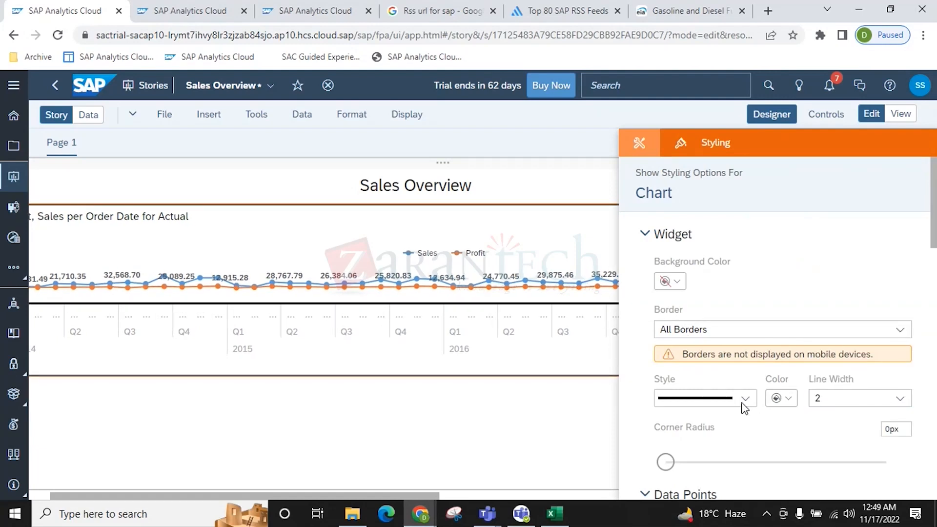
left_click(744, 399)
left_click(732, 399)
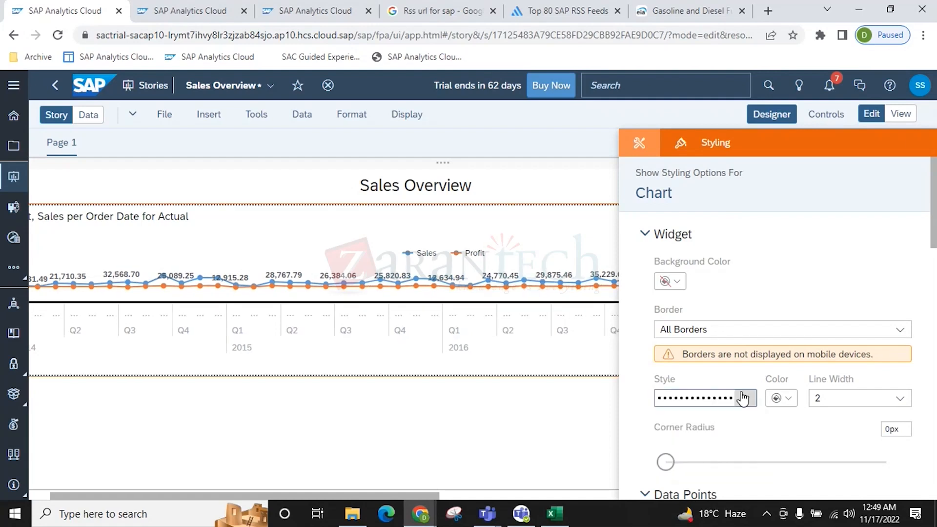
Raise the chart's corner radius from 4px to 20px
scroll(780, 446, "down", 3)
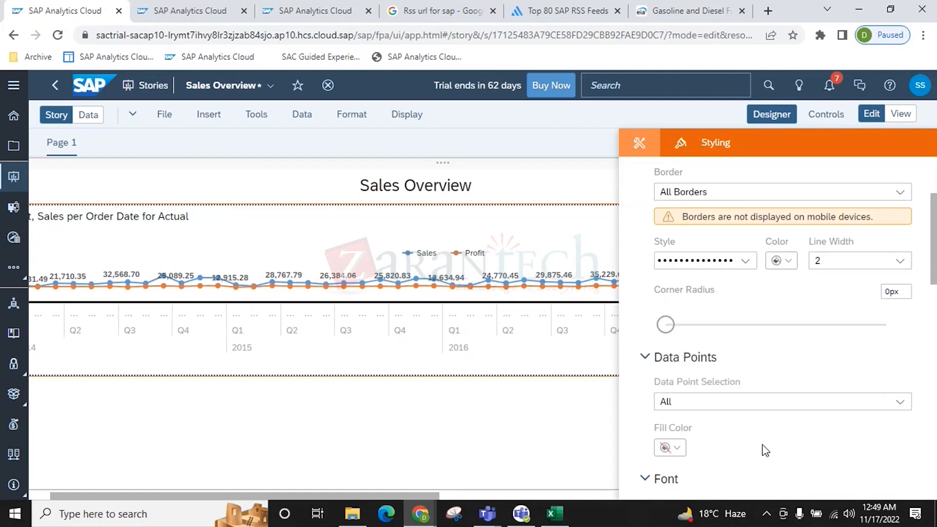
left_click_drag(665, 324, 709, 324)
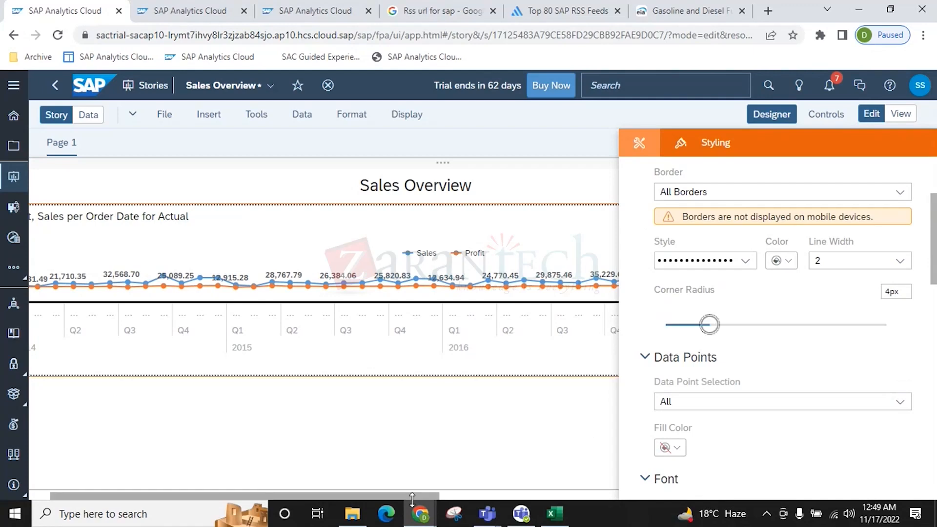
left_click_drag(423, 493, 605, 496)
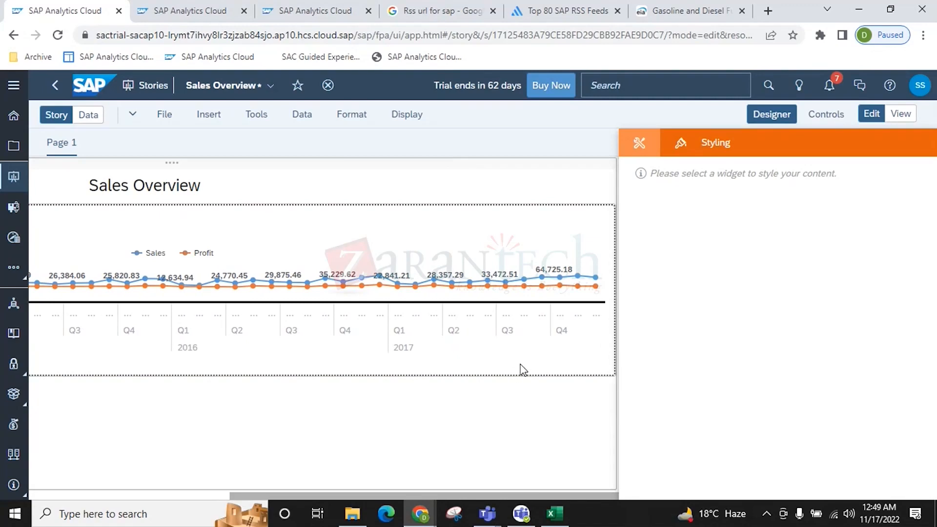
left_click(613, 236)
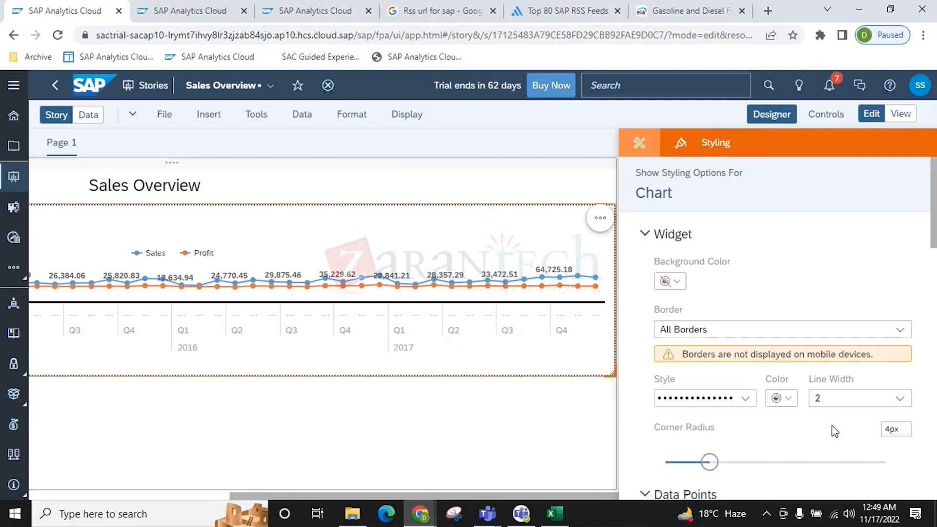
left_click_drag(726, 465, 919, 462)
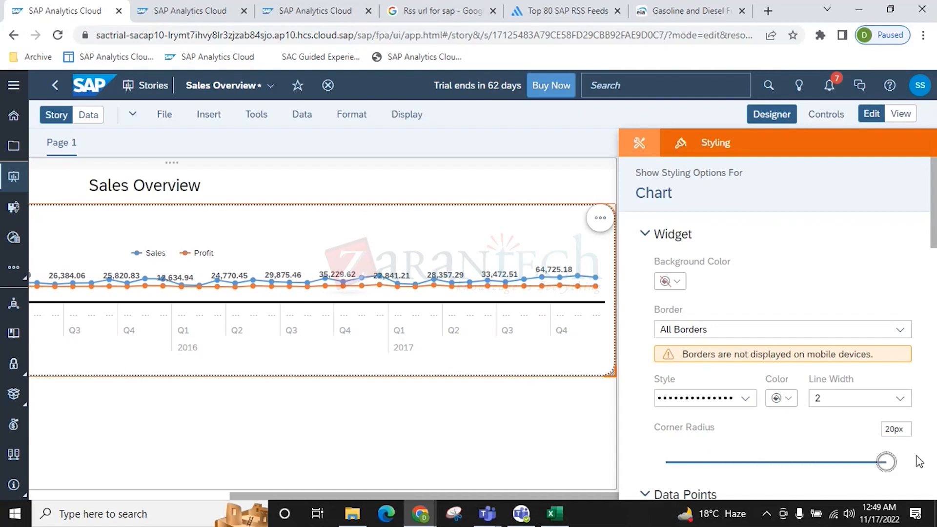
left_click(559, 439)
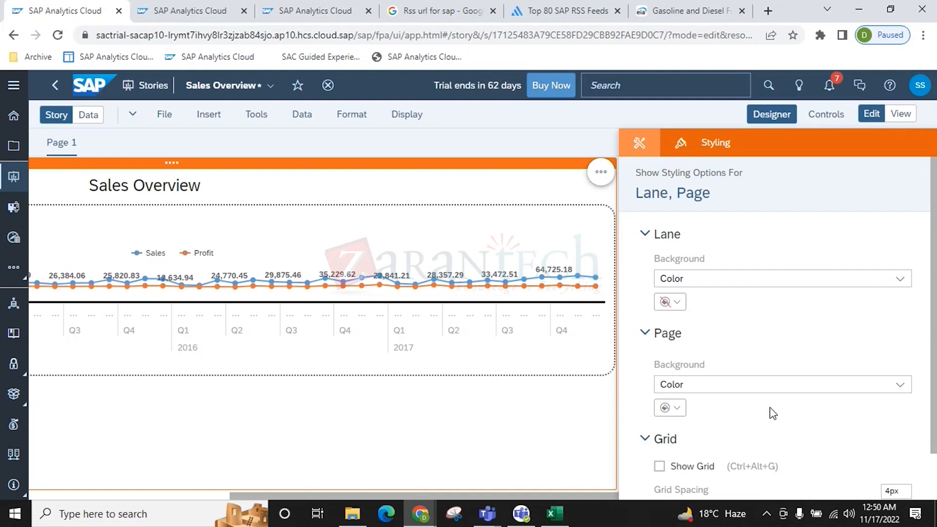
left_click(419, 340)
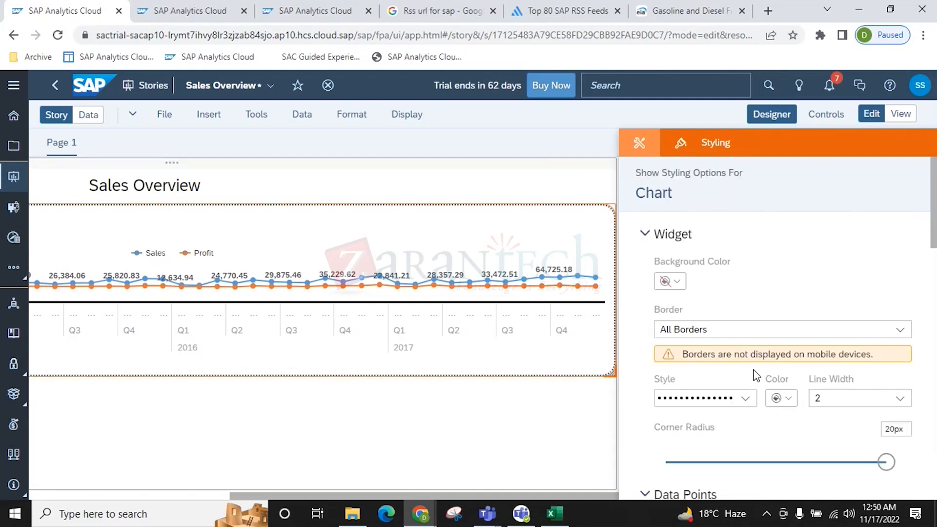
scroll(746, 436, "down", 4)
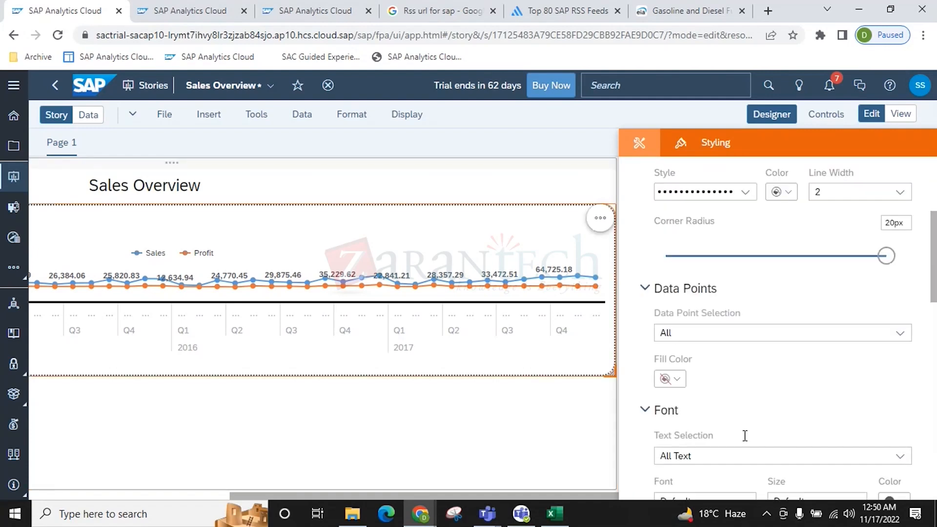
left_click(902, 335)
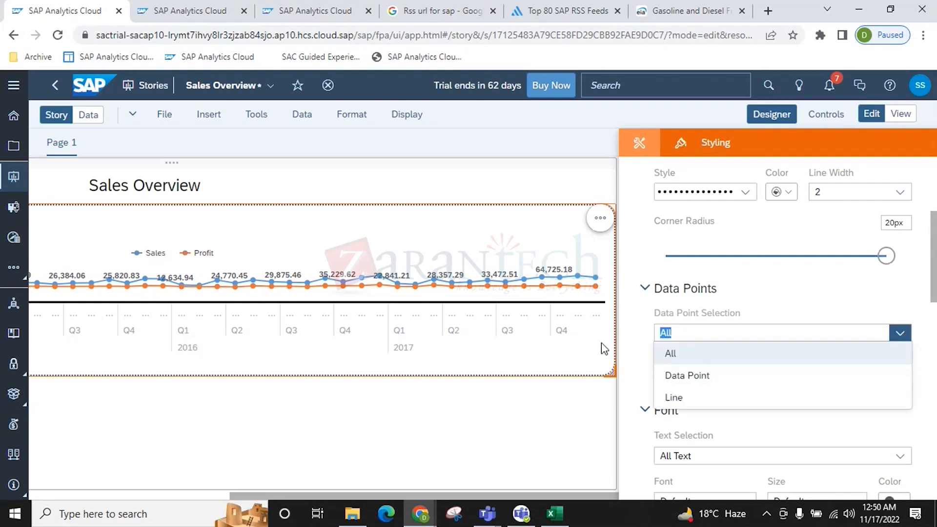
left_click(807, 424)
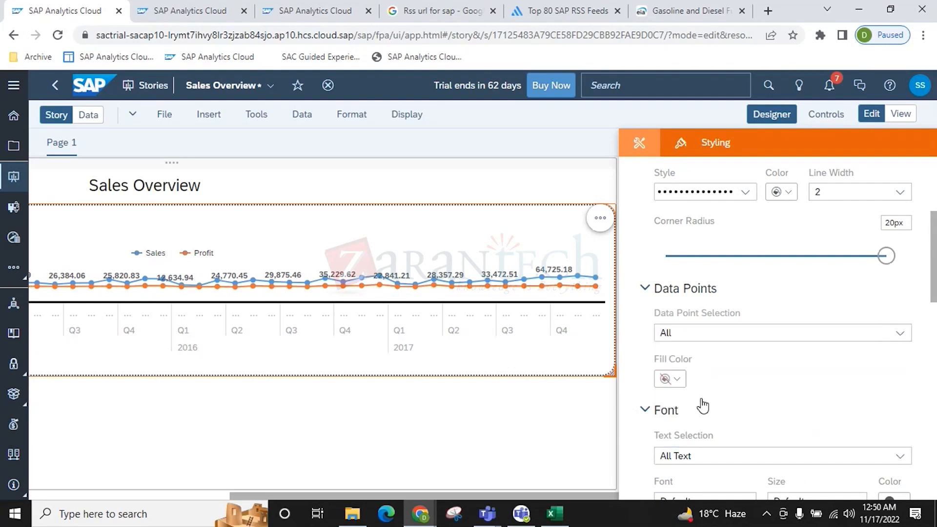
left_click(670, 379)
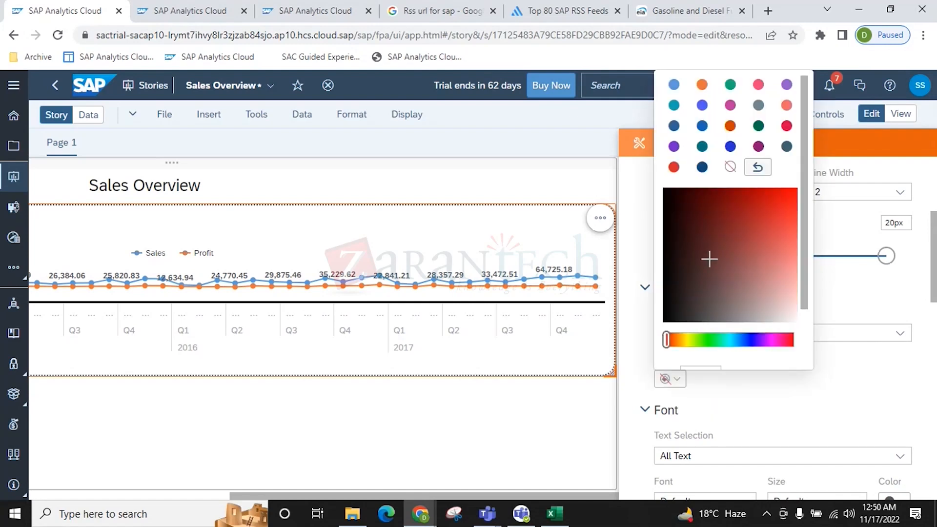
left_click(732, 341)
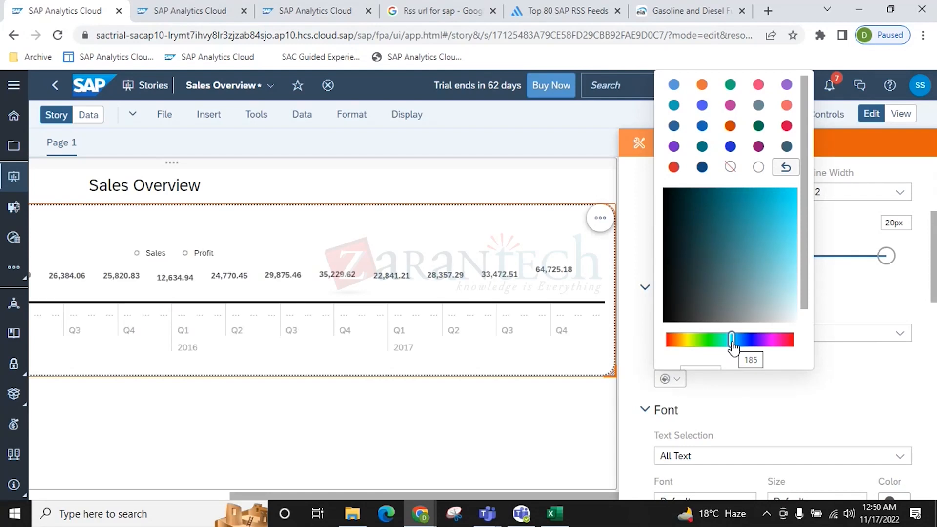
left_click(885, 385)
left_click(670, 379)
left_click(703, 85)
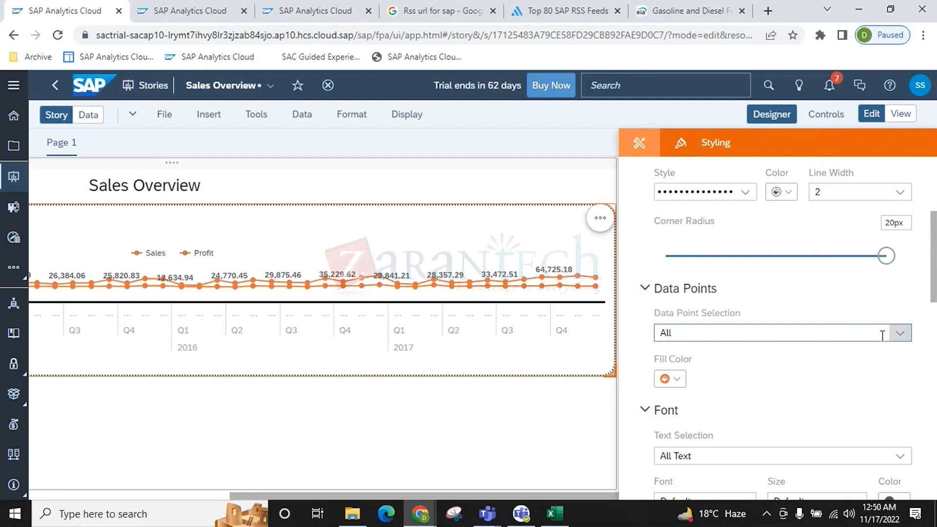
left_click(669, 379)
left_click(729, 166)
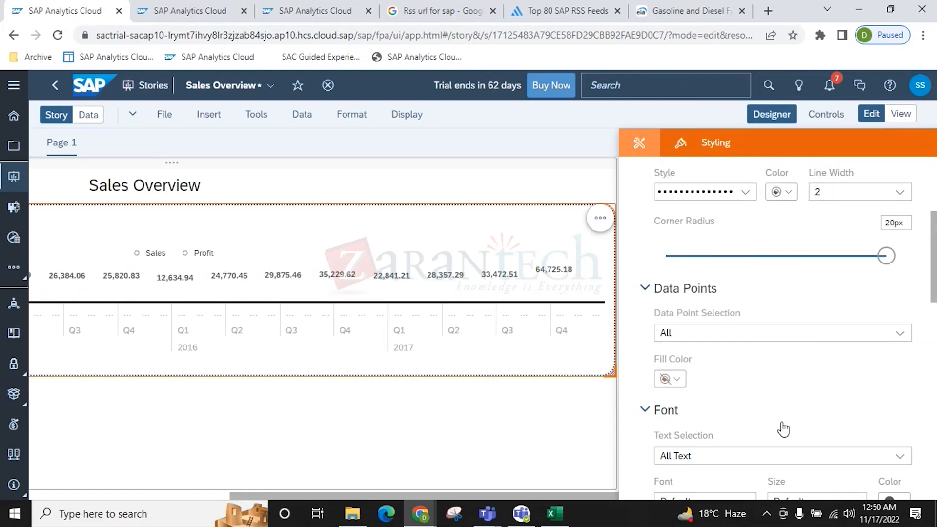
scroll(713, 390, "down", 5)
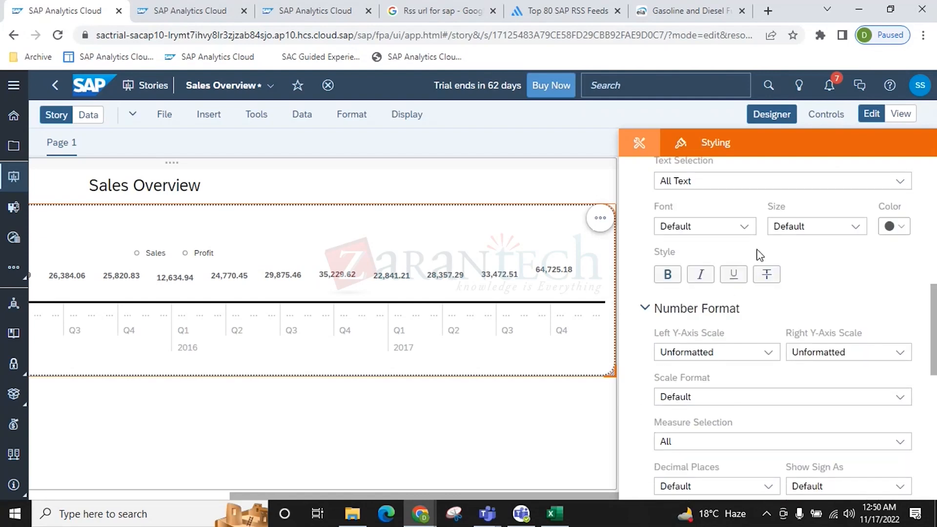
scroll(761, 283, "up", 3)
left_click(675, 242)
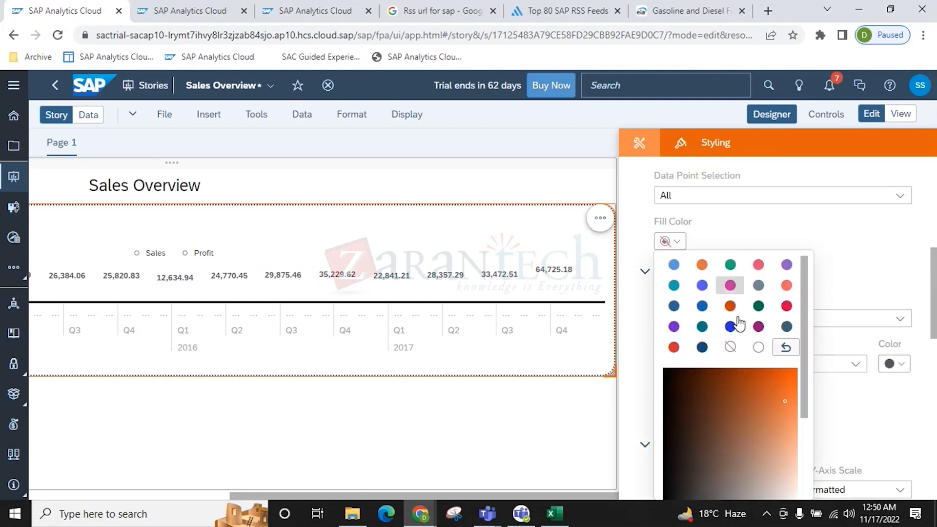
left_click(731, 349)
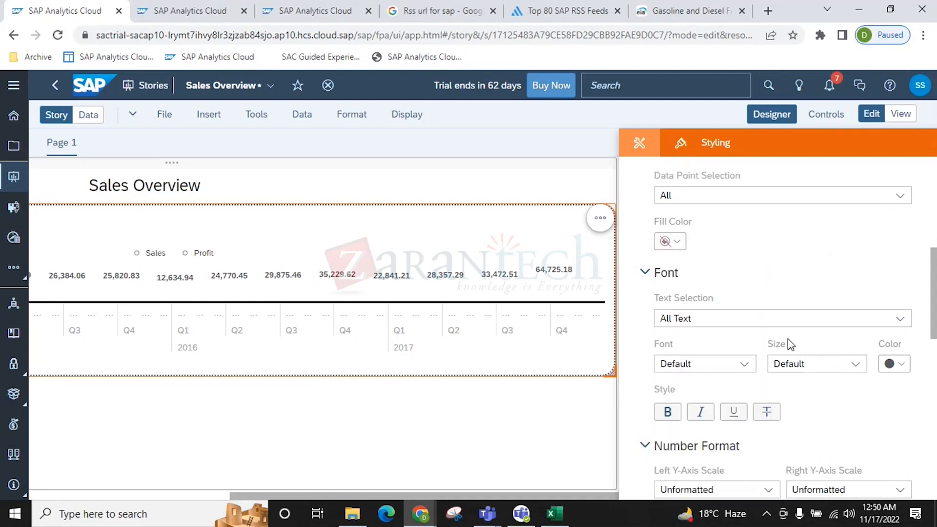
left_click(670, 241)
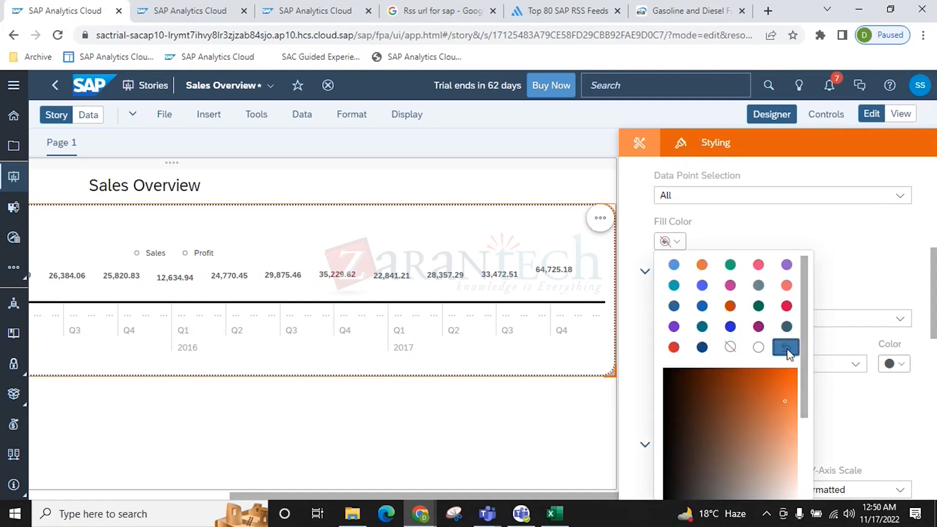
left_click(786, 347)
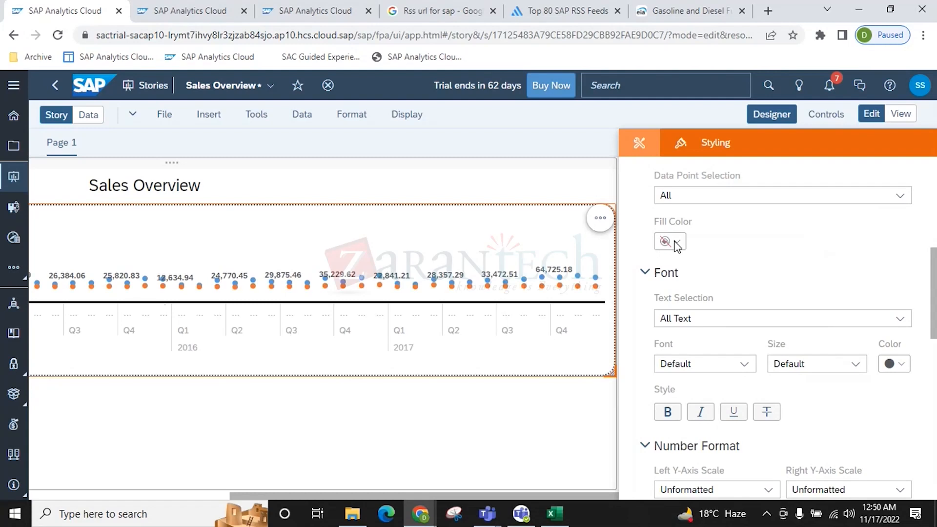
scroll(725, 312, "down", 3)
scroll(725, 312, "up", 3)
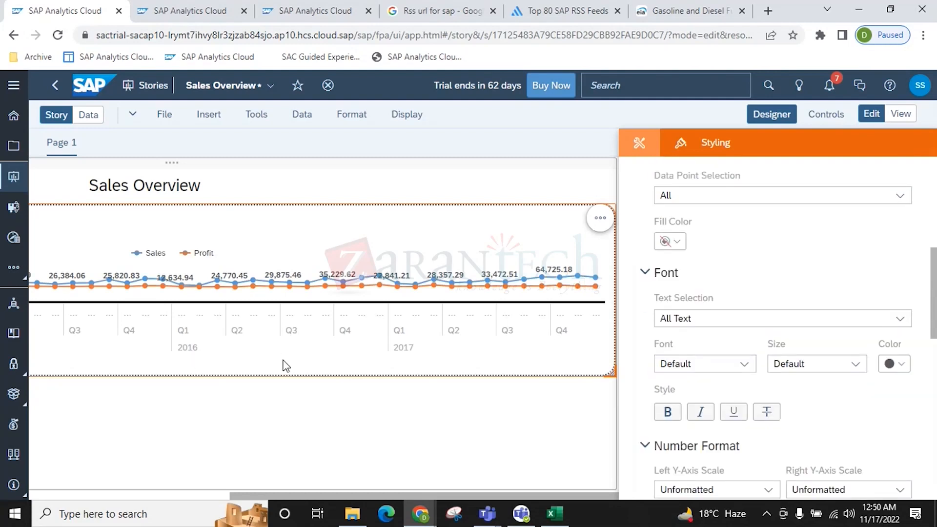
Set Text Selection to Chart Title and give it Verdana font, blue colour and bold
left_click(900, 318)
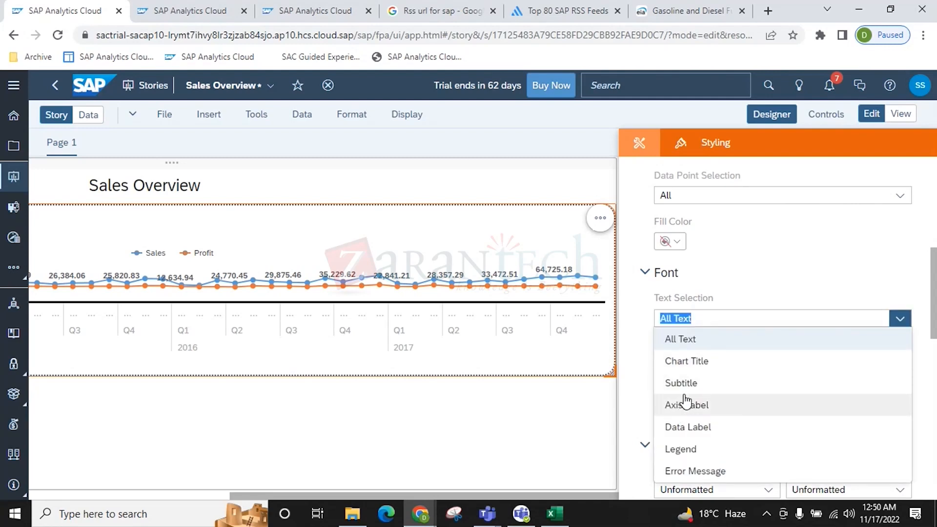
left_click_drag(493, 494, 207, 442)
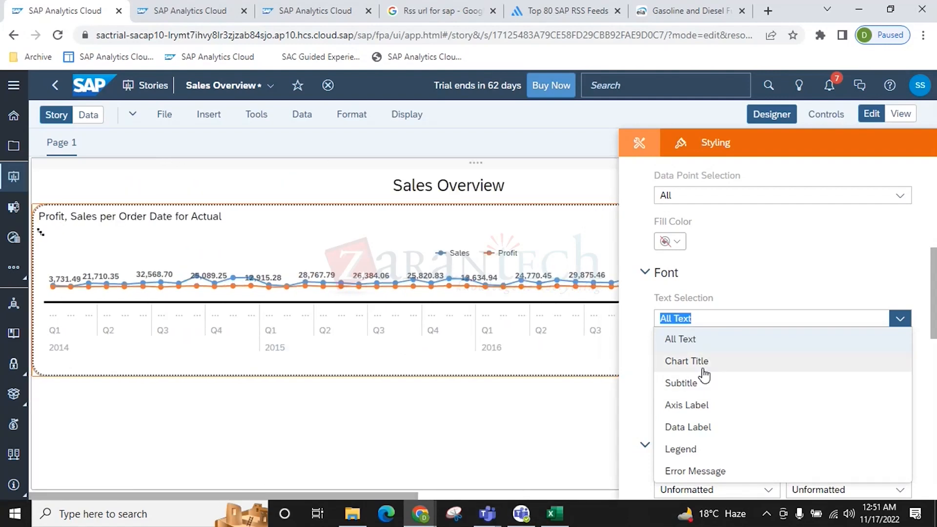
left_click(673, 361)
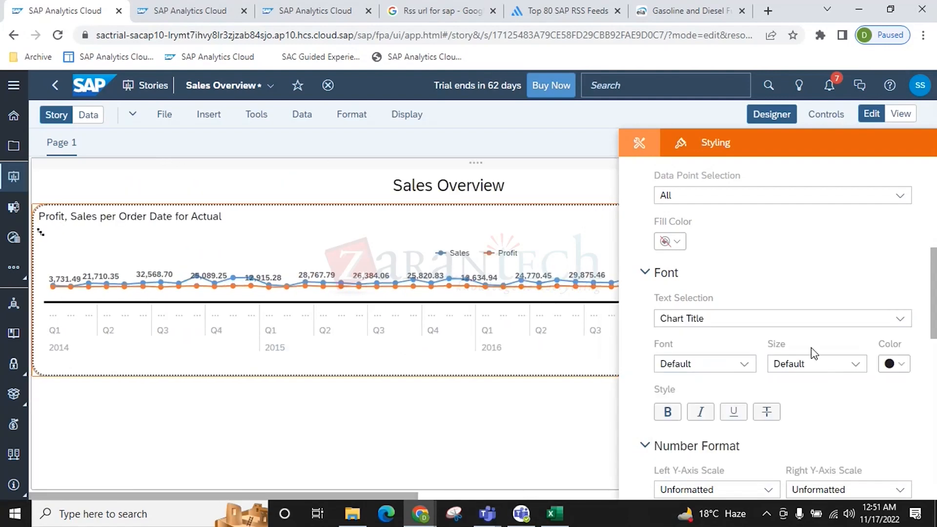
left_click(744, 364)
left_click(687, 347)
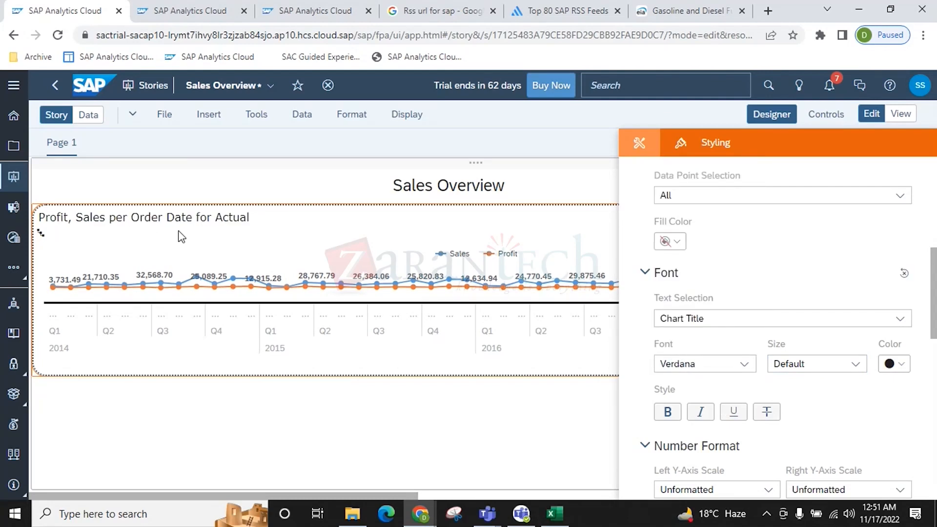
left_click(903, 365)
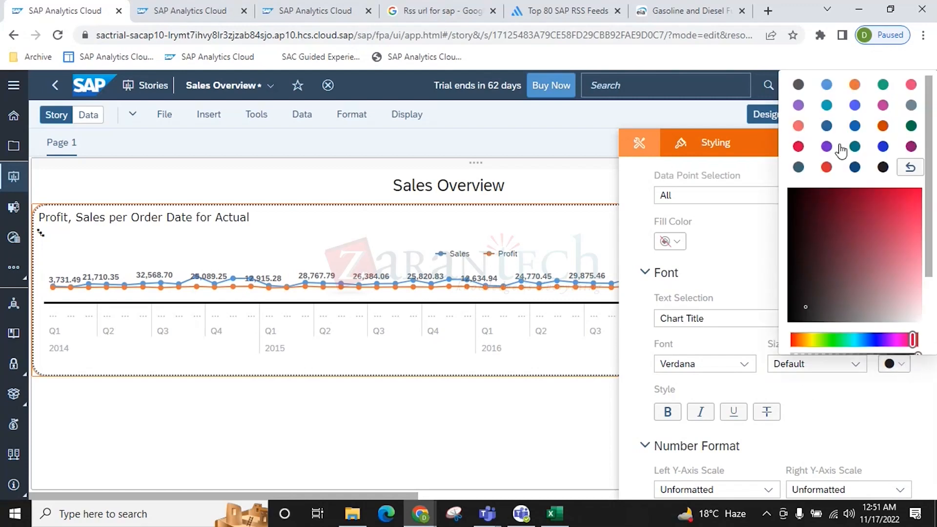
left_click(826, 86)
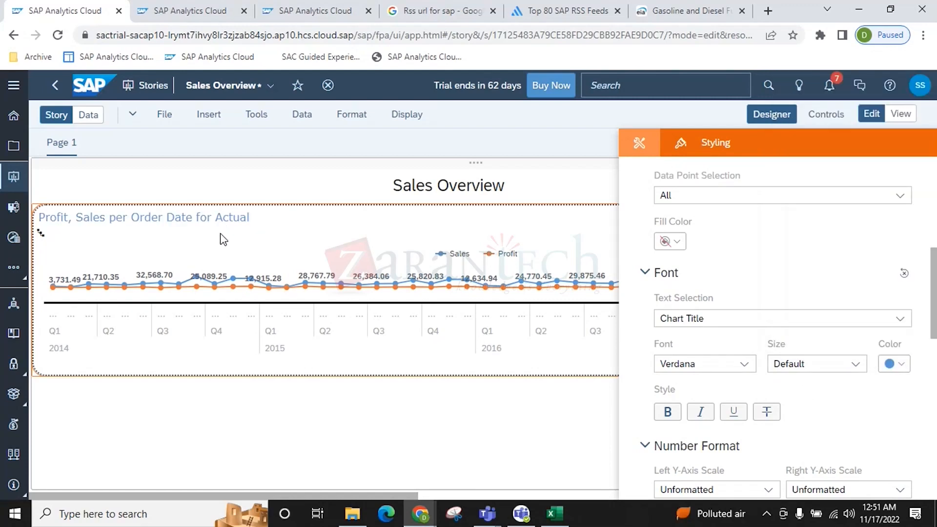
left_click(677, 415)
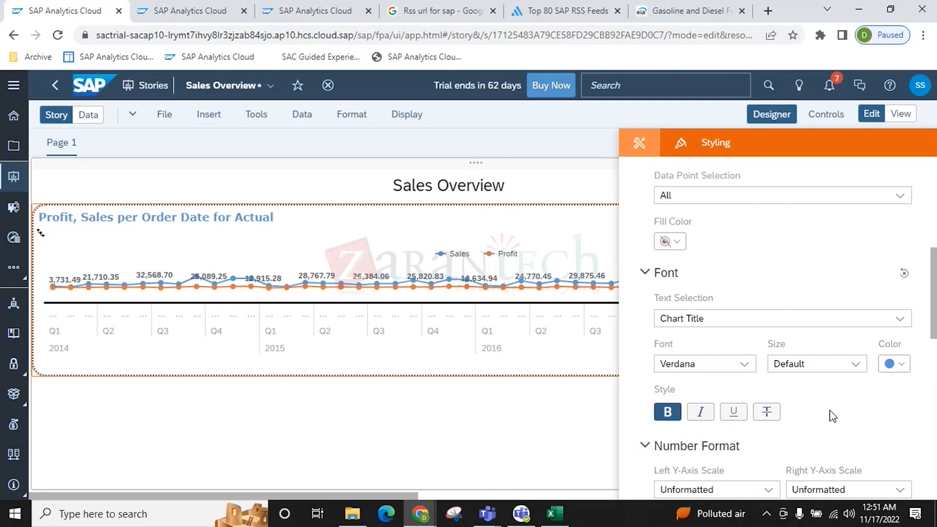
scroll(830, 416, "down", 3)
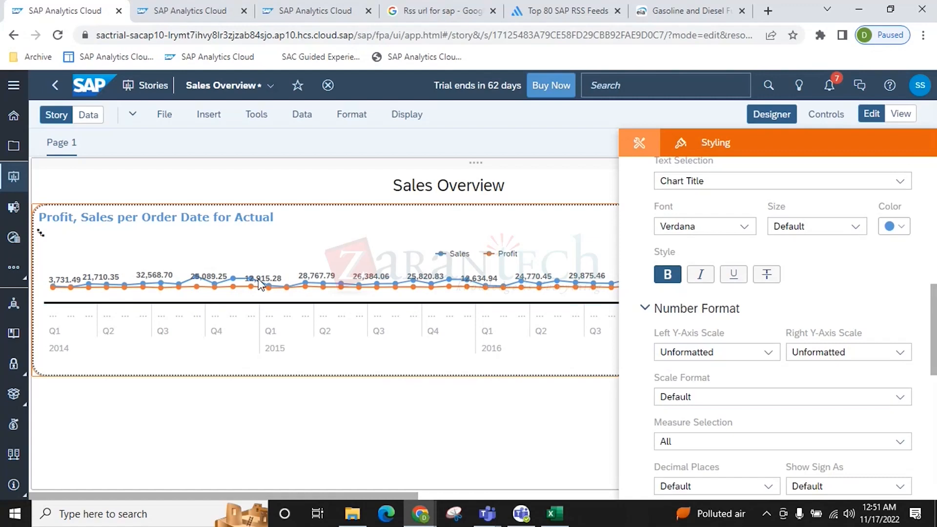
Show left-axis values in thousands and switch text styling back to All Text
left_click(763, 357)
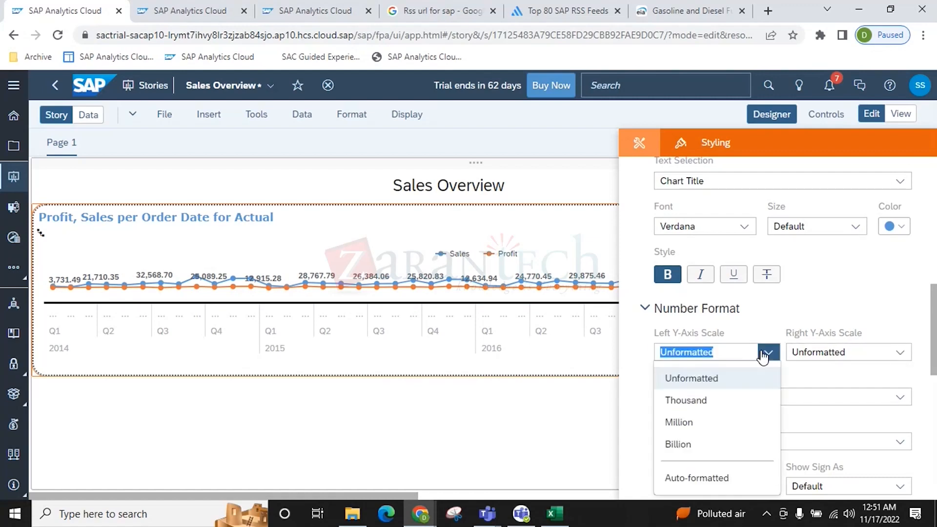
left_click(684, 405)
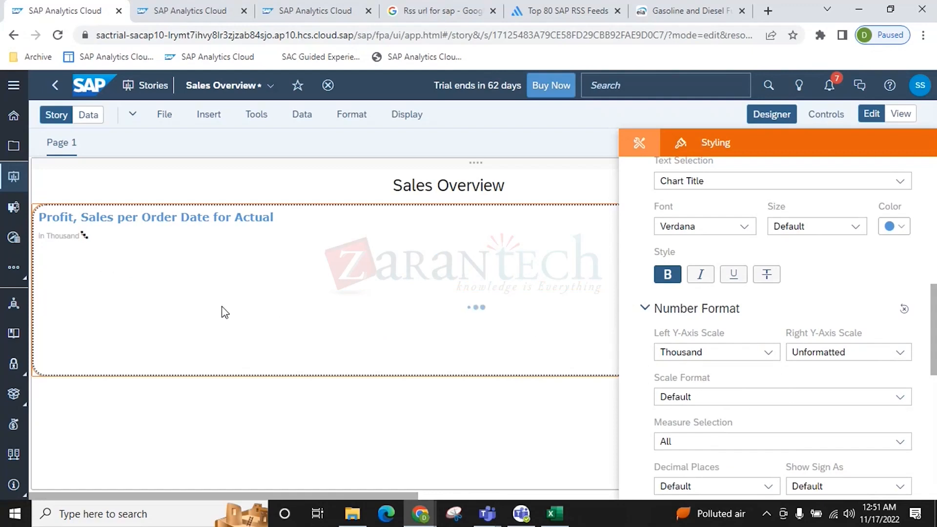
left_click(81, 243)
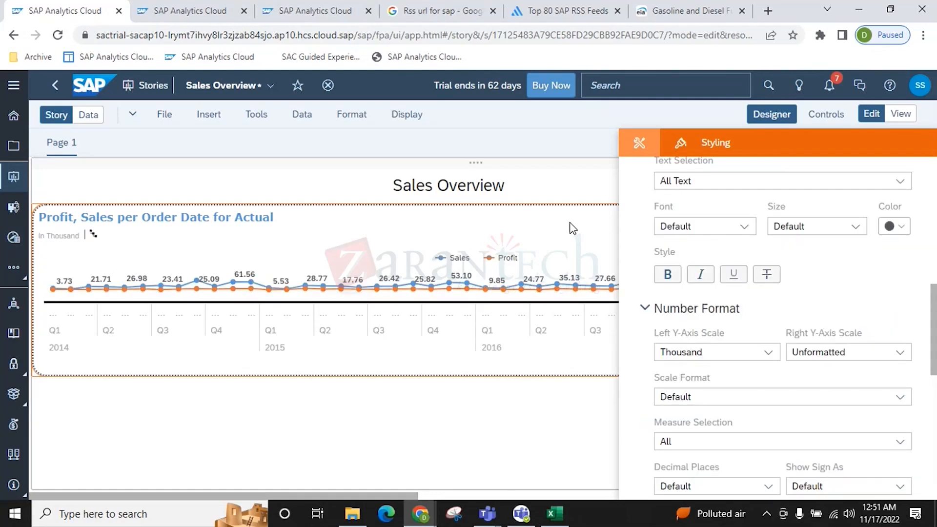
scroll(872, 387, "down", 8)
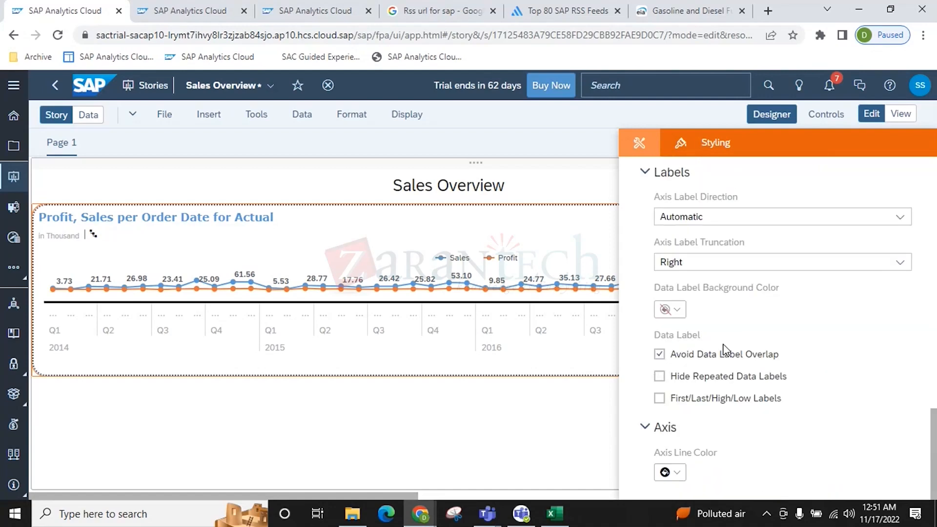
scroll(724, 350, "up", 3)
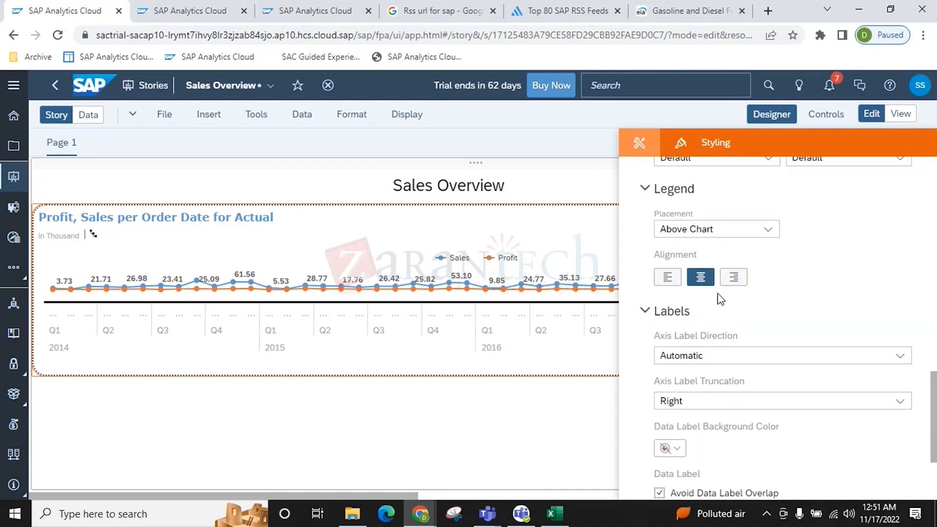
scroll(717, 296, "up", 3)
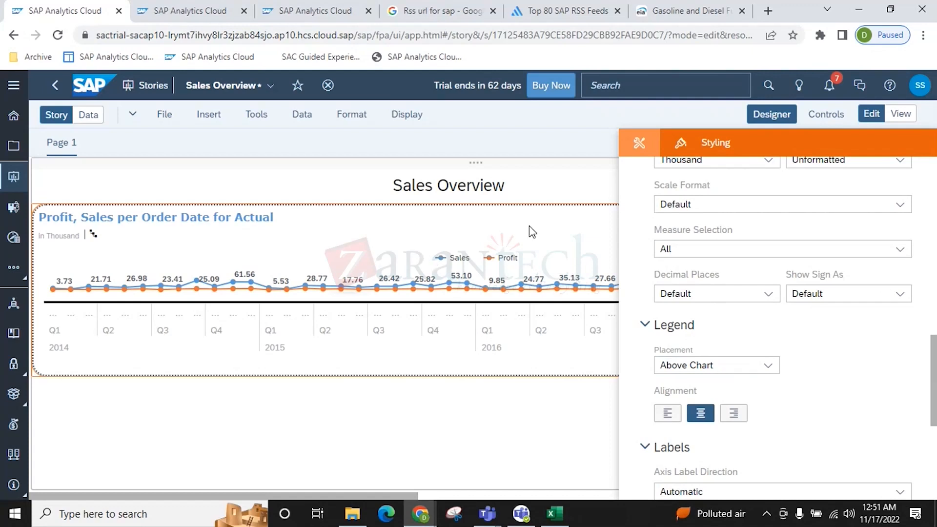
Place the legend beside the chart on the right, then move it below the chart
left_click(769, 365)
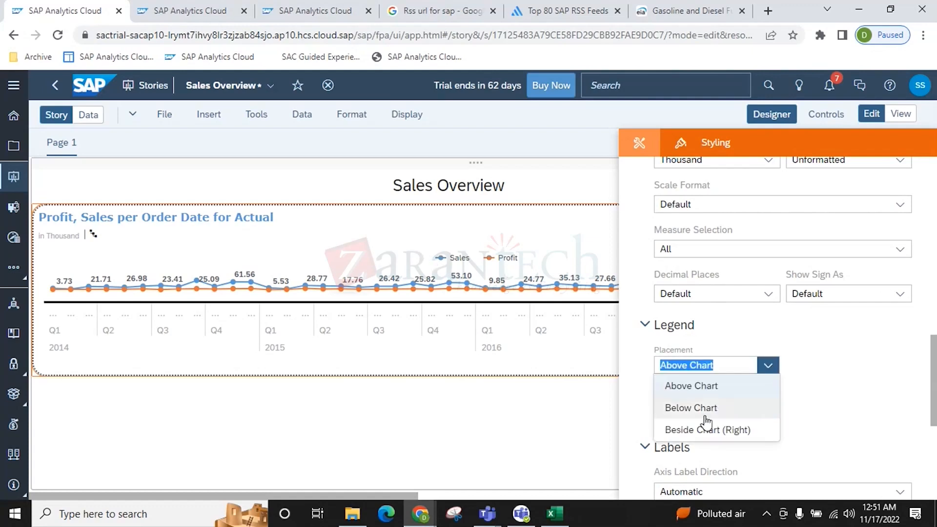
left_click(872, 376)
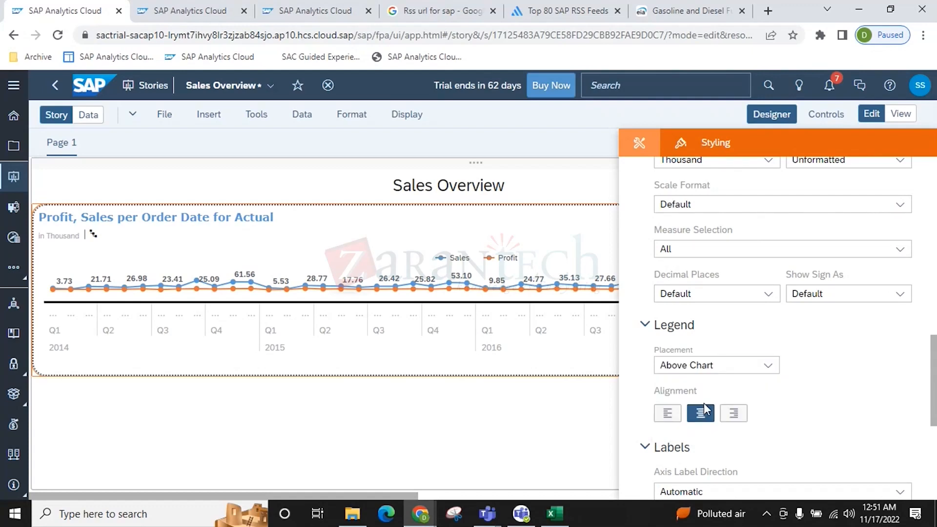
left_click(767, 371)
left_click(693, 429)
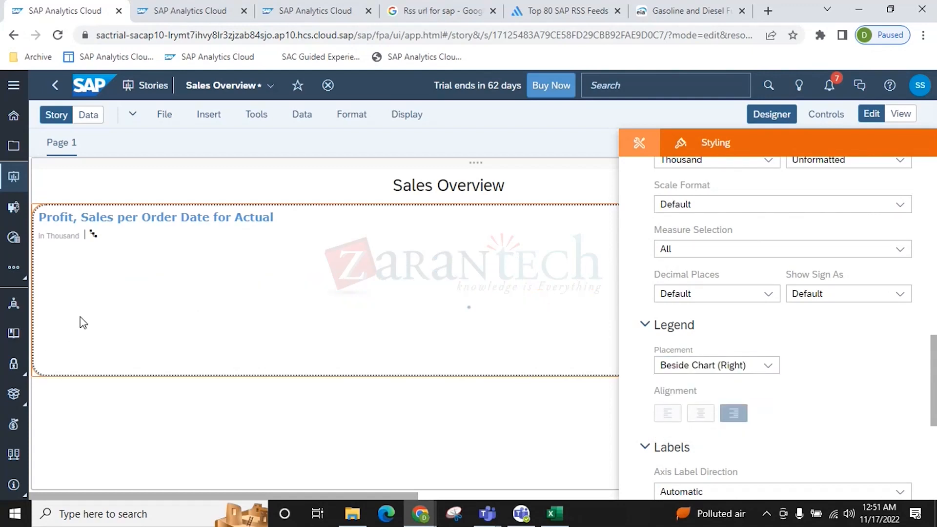
left_click_drag(393, 494, 646, 476)
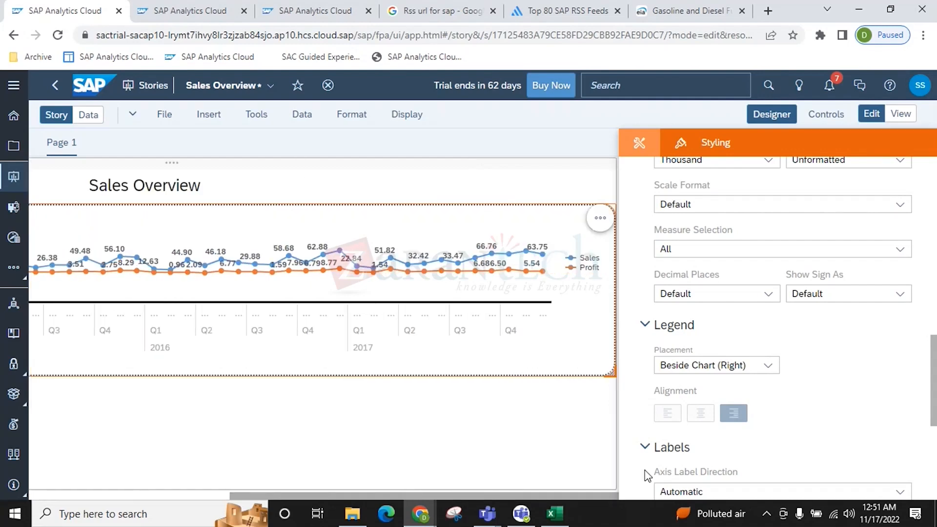
left_click(768, 366)
left_click(709, 410)
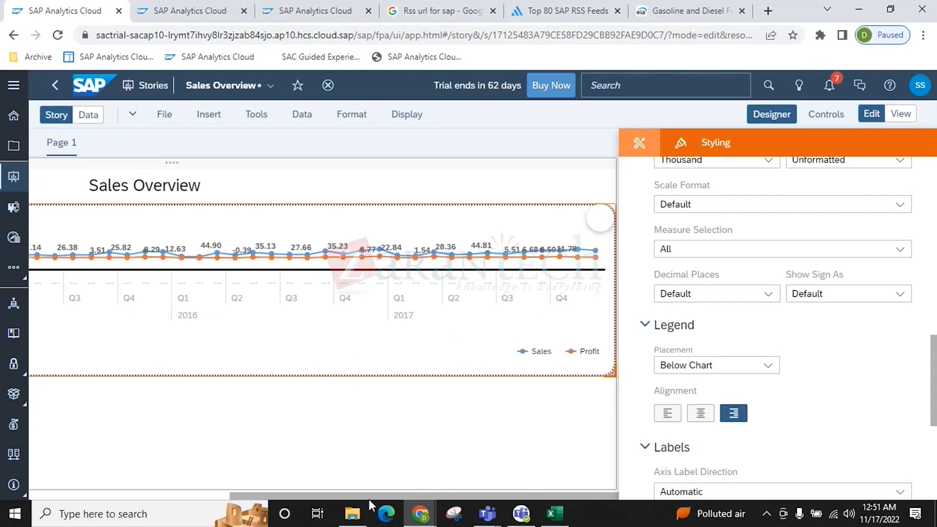
left_click_drag(368, 496, 481, 491)
Make the axis labels horizontal with Middle truncation
scroll(649, 492, "down", 4)
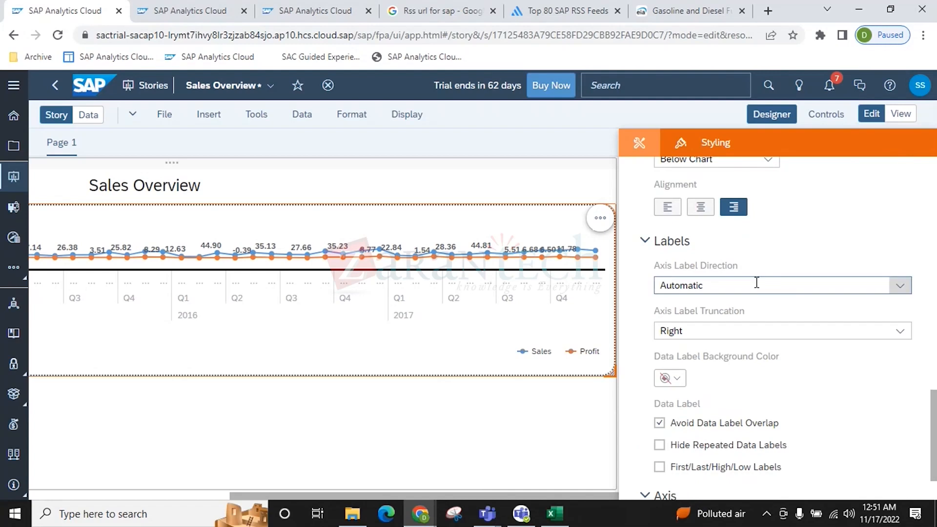
left_click(901, 287)
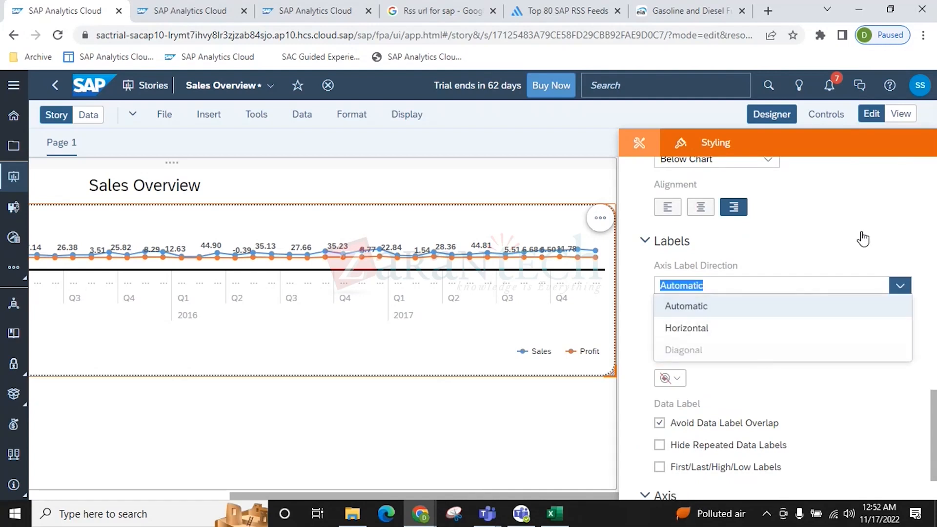
left_click(880, 240)
left_click(644, 394)
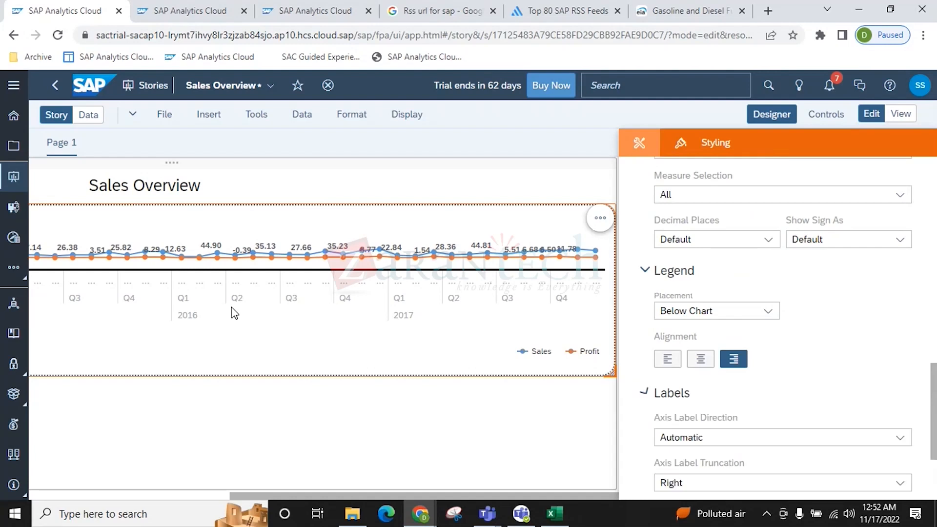
scroll(784, 376, "down", 5)
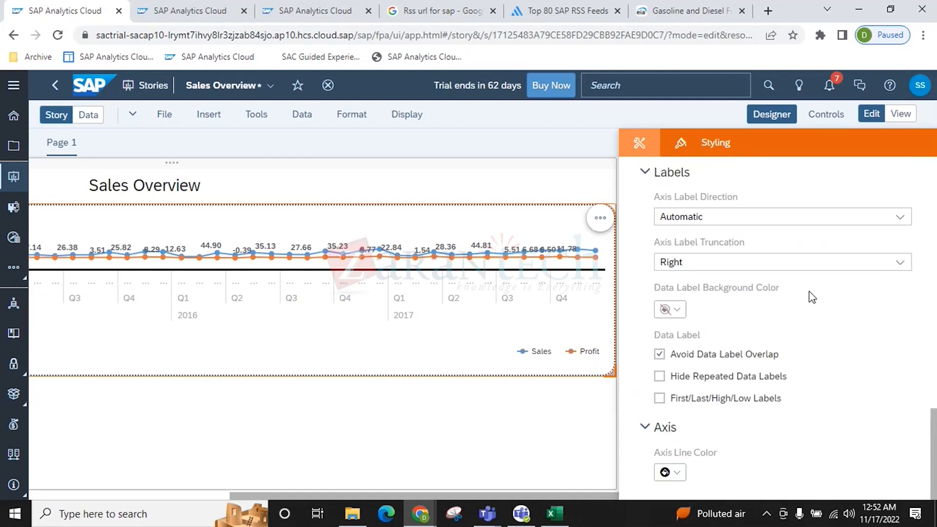
left_click(899, 216)
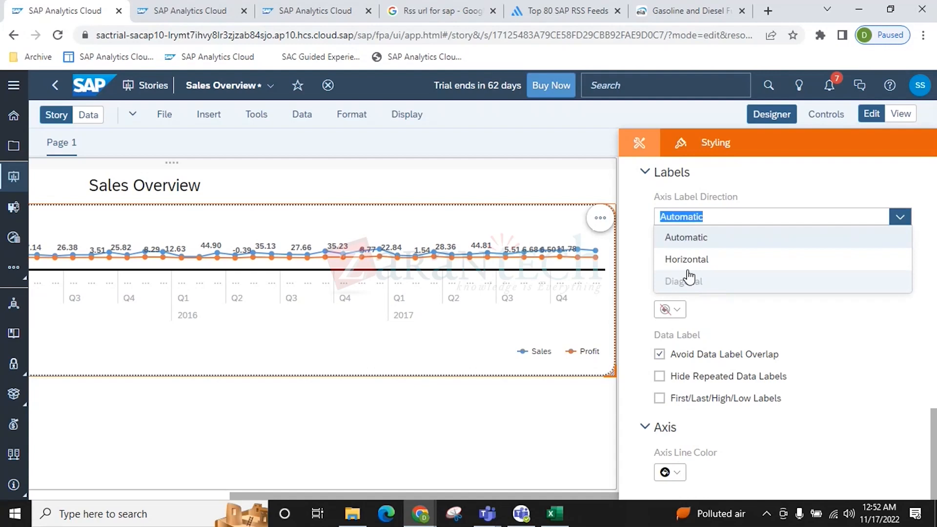
left_click(693, 260)
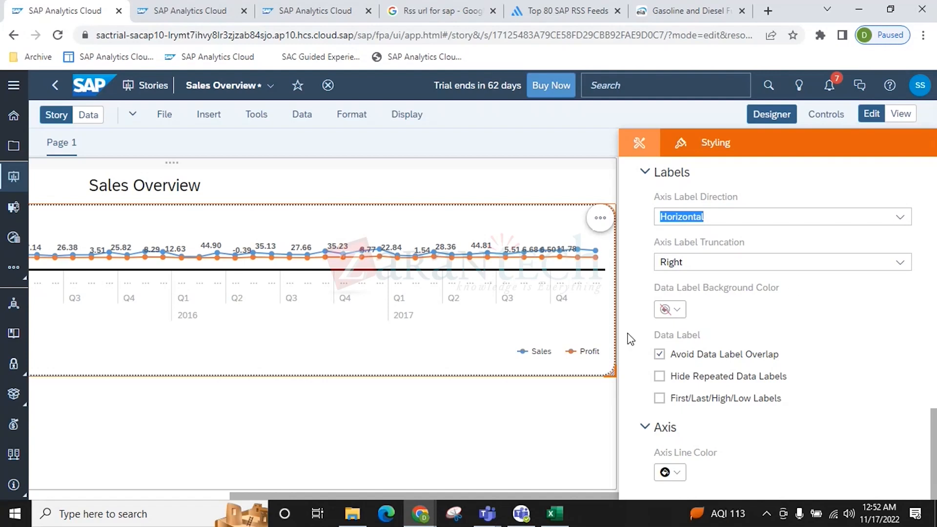
left_click(902, 269)
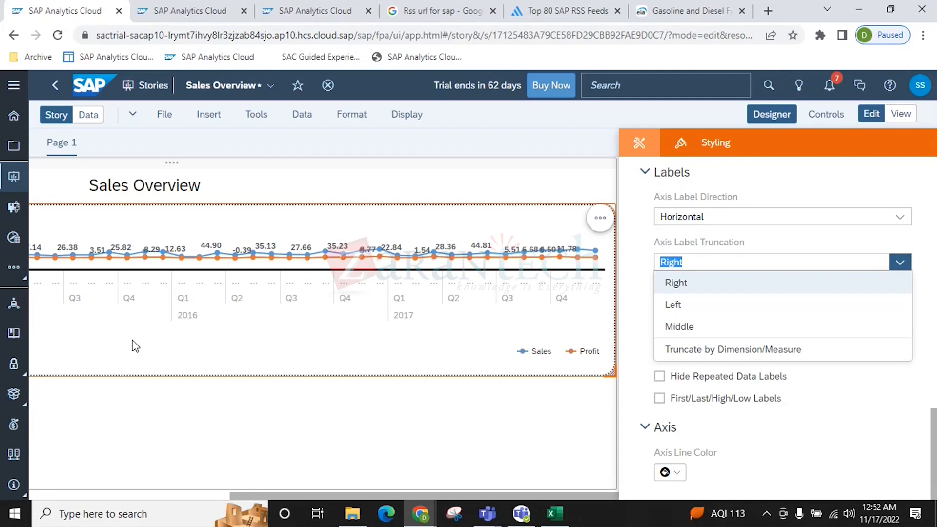
left_click(684, 327)
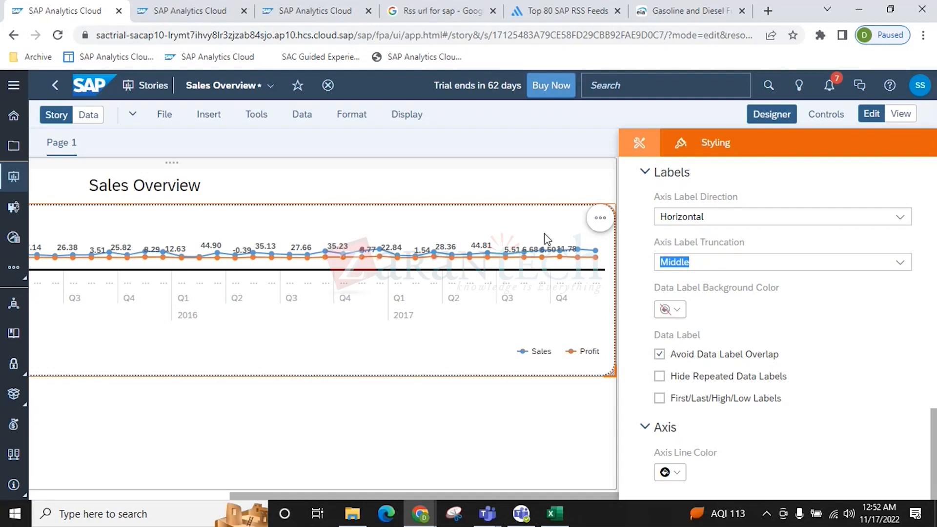
Show the chart at quarter level and toggle Hide Repeated Data Labels off again
left_click_drag(424, 496, 172, 488)
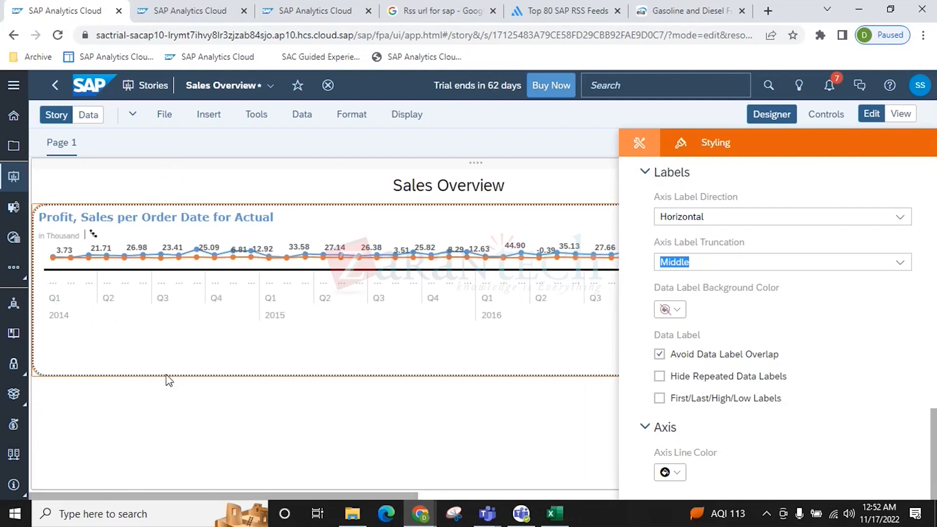
left_click(94, 238)
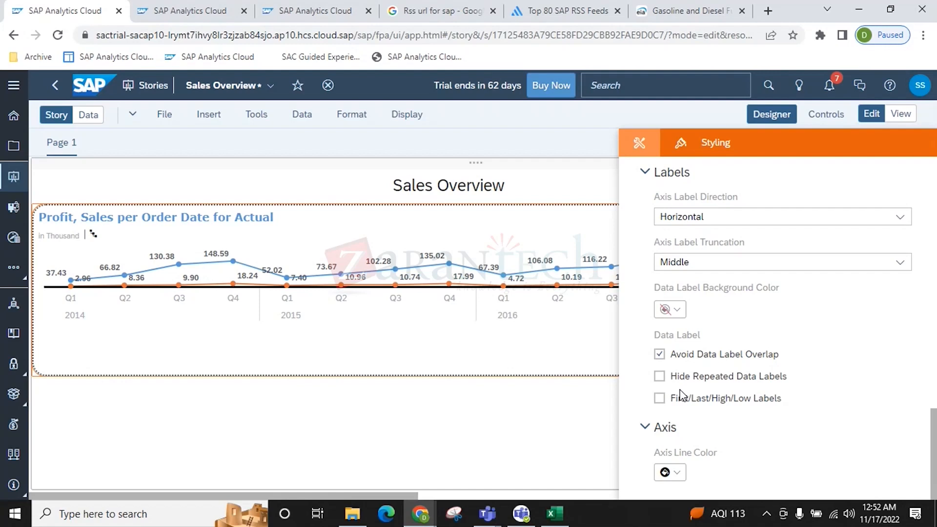
left_click(659, 376)
left_click(660, 376)
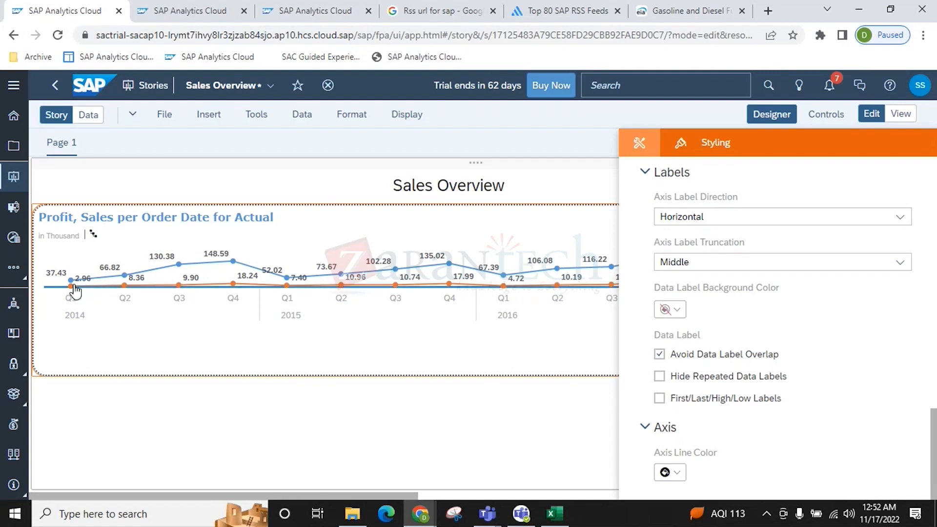
Set the axis line colour to black, after trying green and teal, and close styling
left_click(675, 473)
left_click(730, 84)
left_click(525, 346)
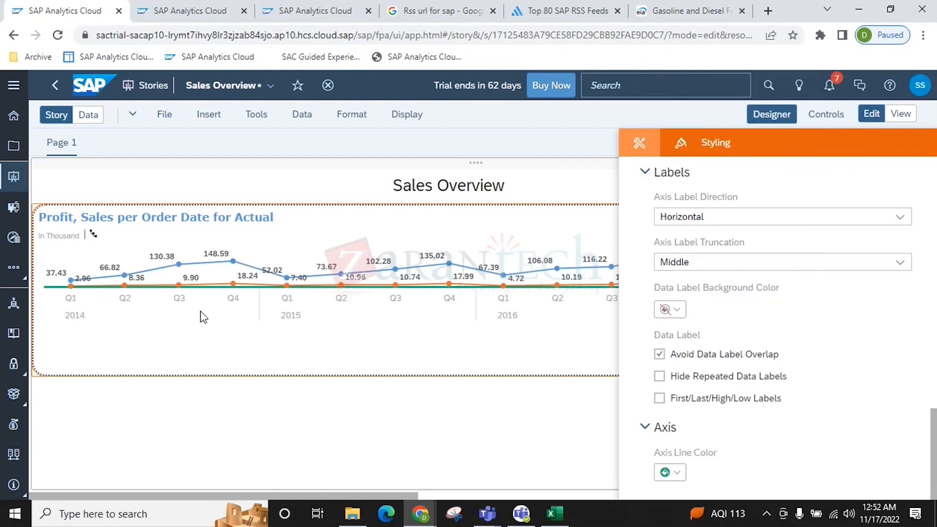
left_click(670, 472)
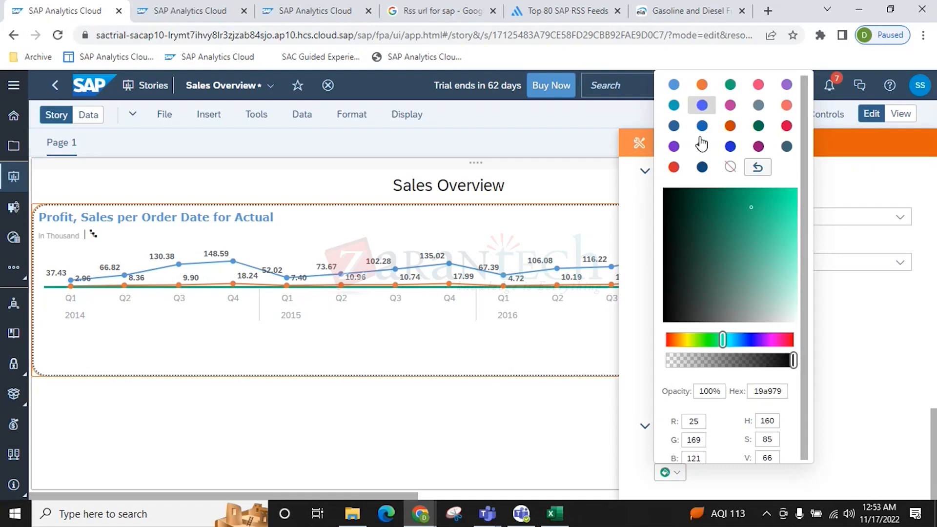
left_click(784, 365)
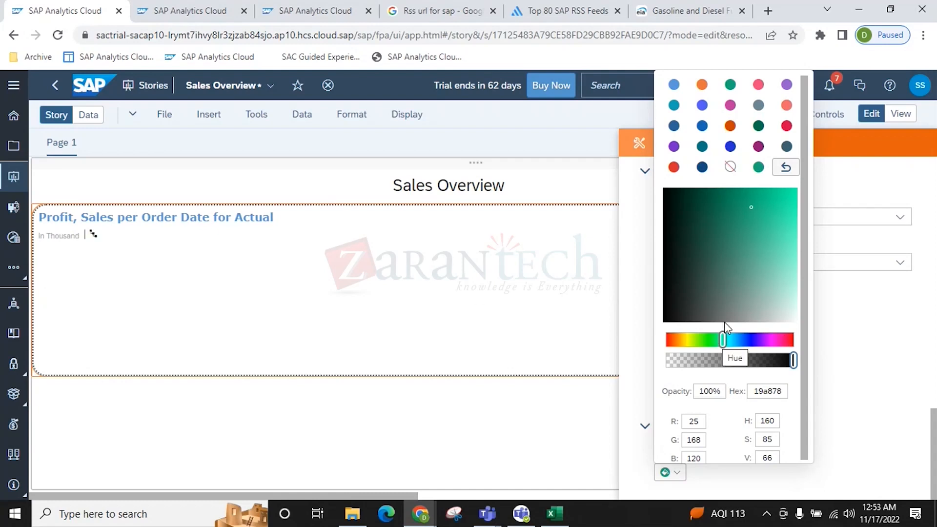
left_click_drag(750, 207, 648, 202)
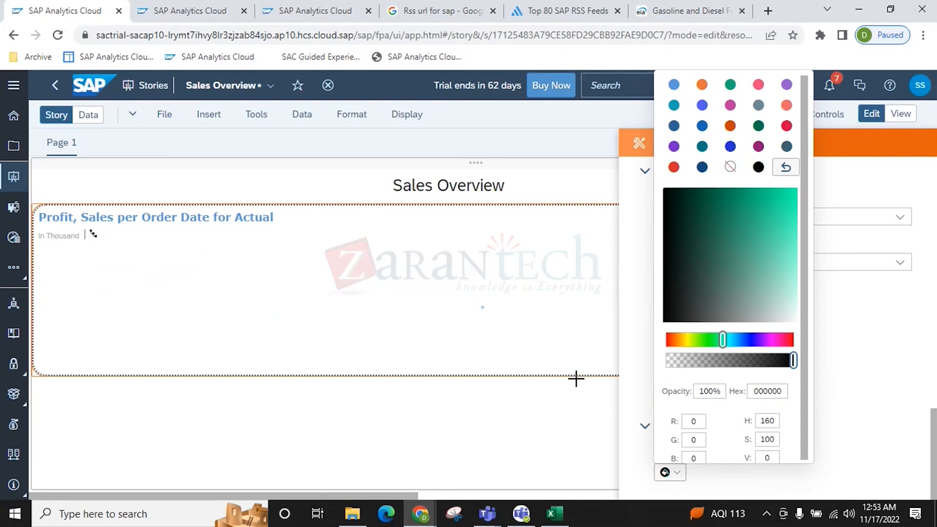
left_click(900, 421)
left_click(337, 413)
left_click(776, 115)
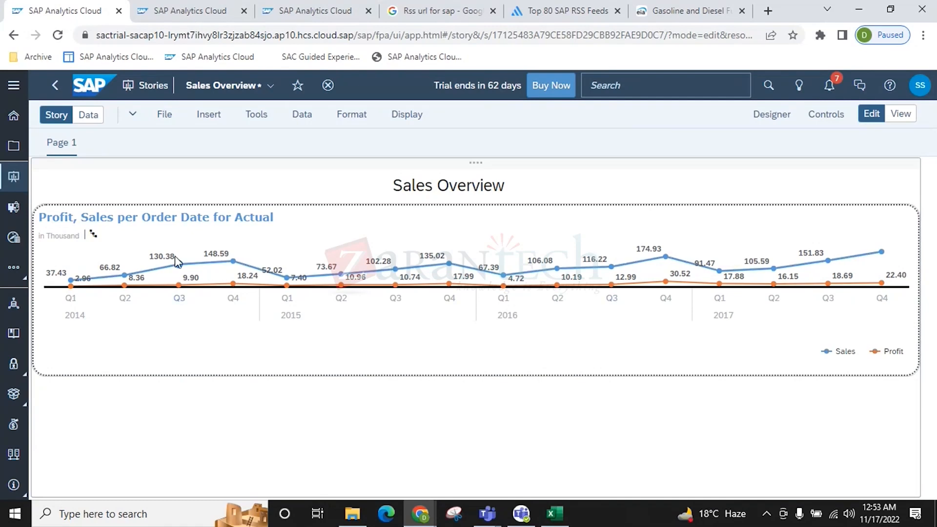
Start exporting the chart data as CSV, then cancel the export
left_click(914, 219)
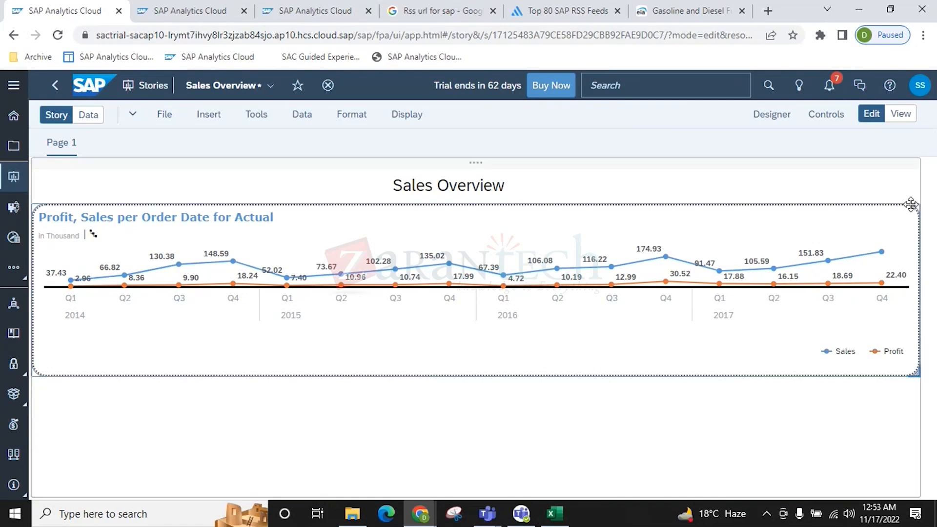
left_click(904, 218)
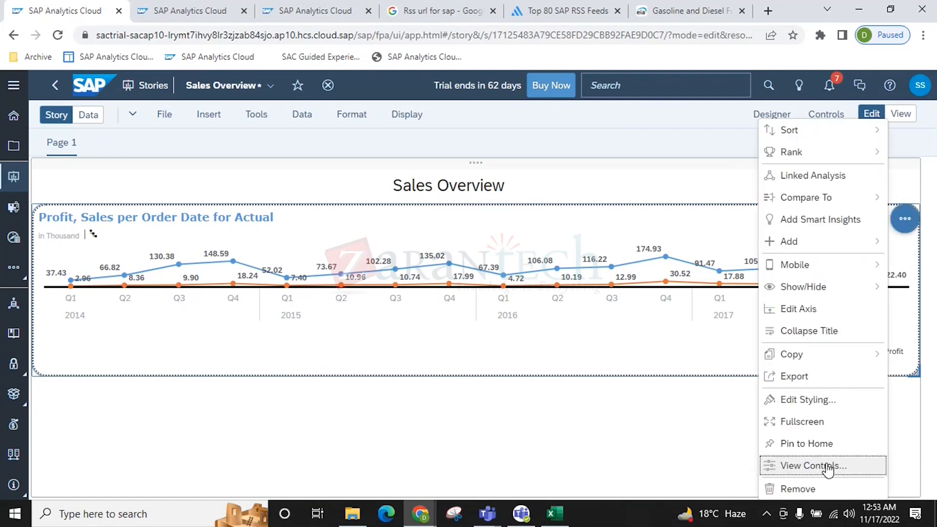
left_click(796, 377)
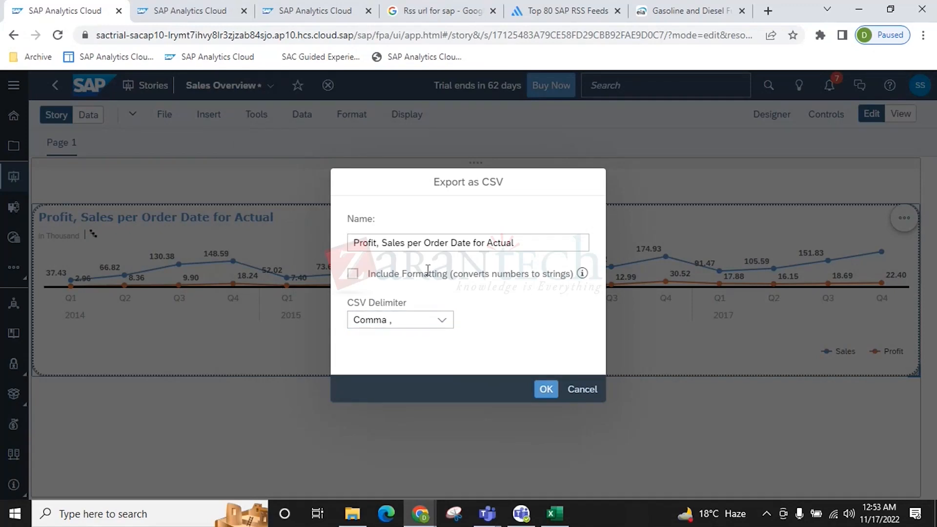
left_click(584, 389)
Copy the chart to Page 1 via Copy > Copy To
left_click(903, 231)
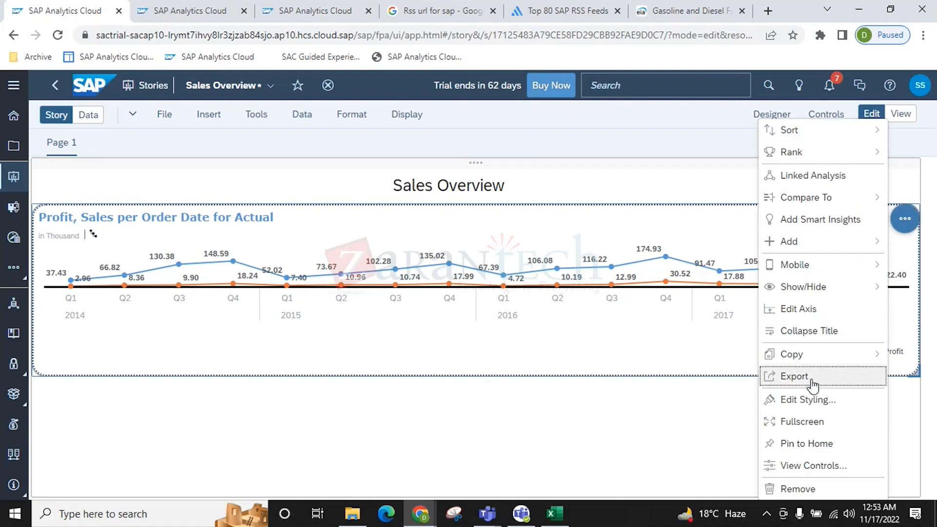
mouse_move(800, 364)
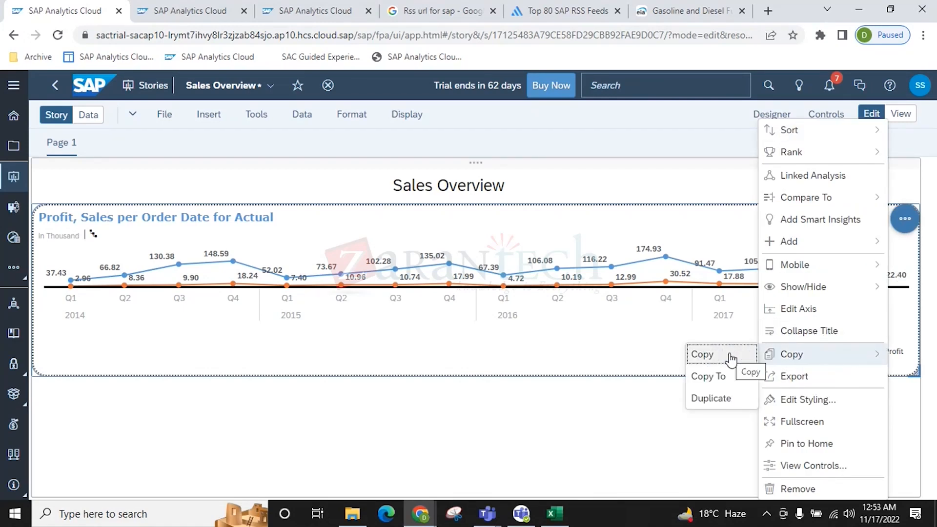
mouse_move(724, 380)
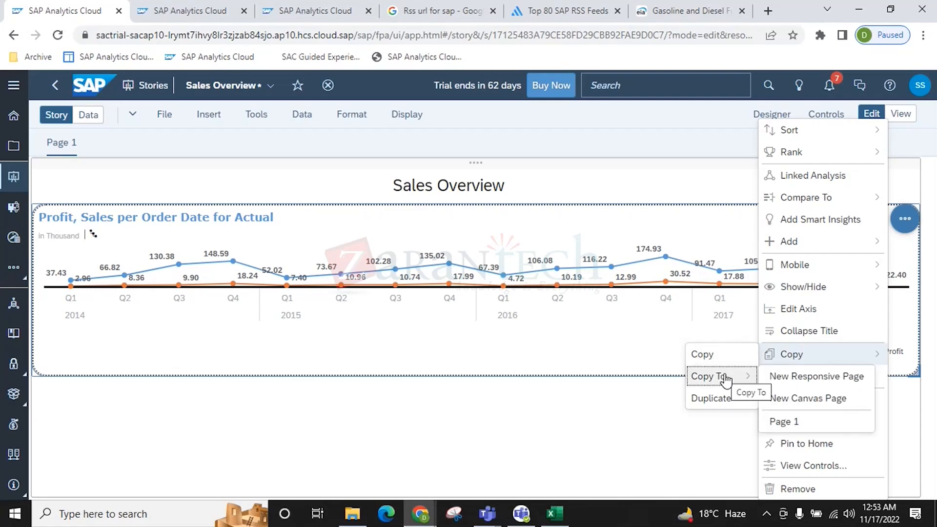
left_click(785, 422)
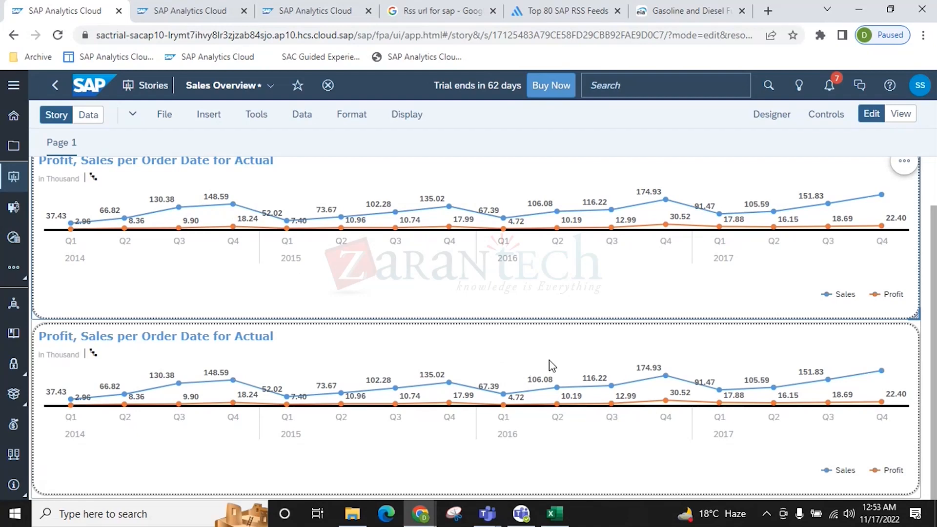
Copy the Sales Overview chart onto a new canvas page, Page 2, then return to Page 1
left_click(906, 169)
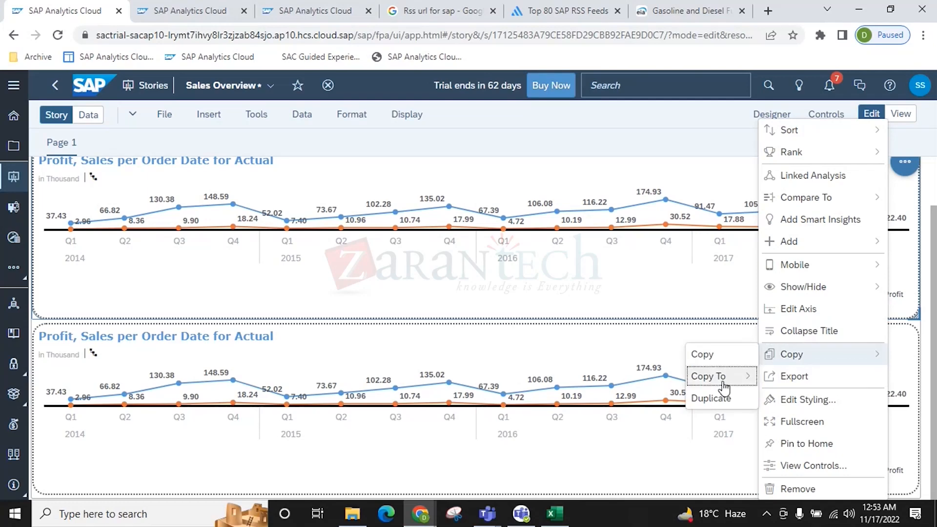
mouse_move(722, 389)
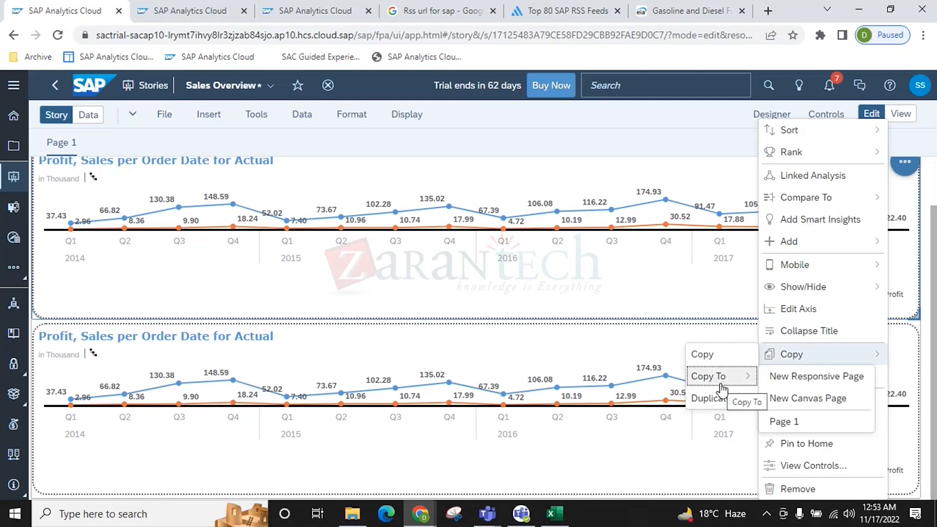
left_click(813, 404)
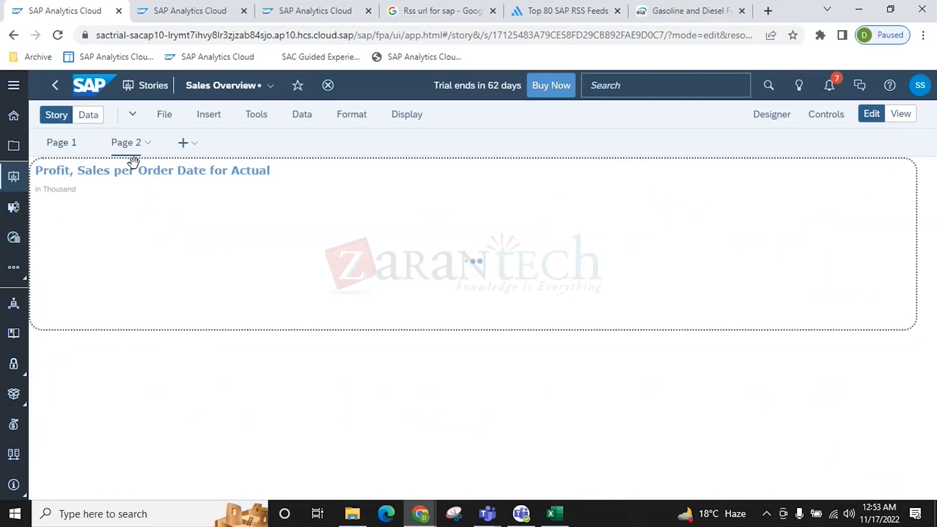
left_click(61, 142)
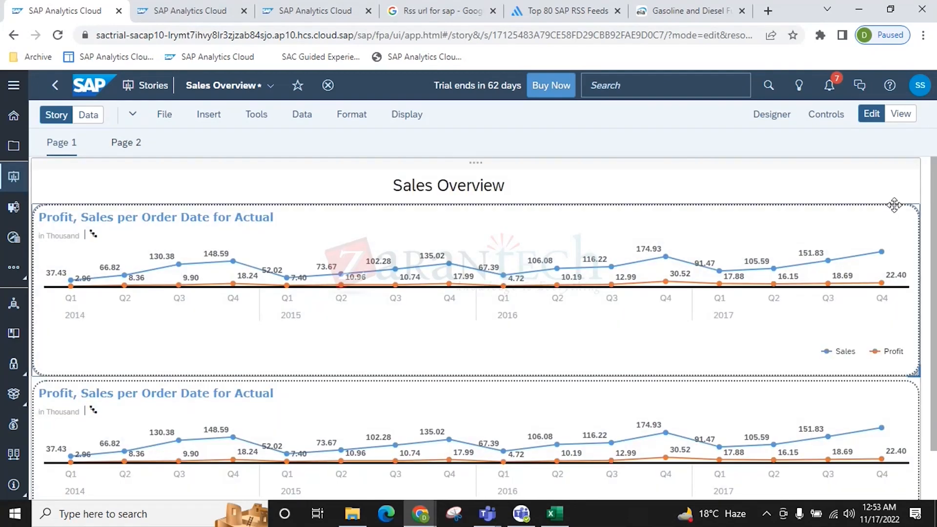
Duplicate the Sales Overview chart on Page 1, then remove the duplicate
left_click(918, 220)
left_click(904, 217)
mouse_move(790, 355)
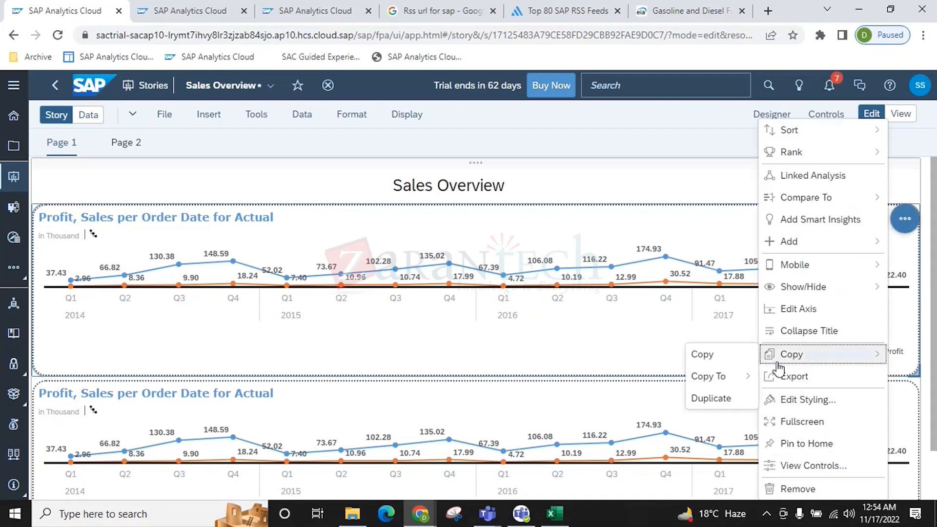
left_click(712, 399)
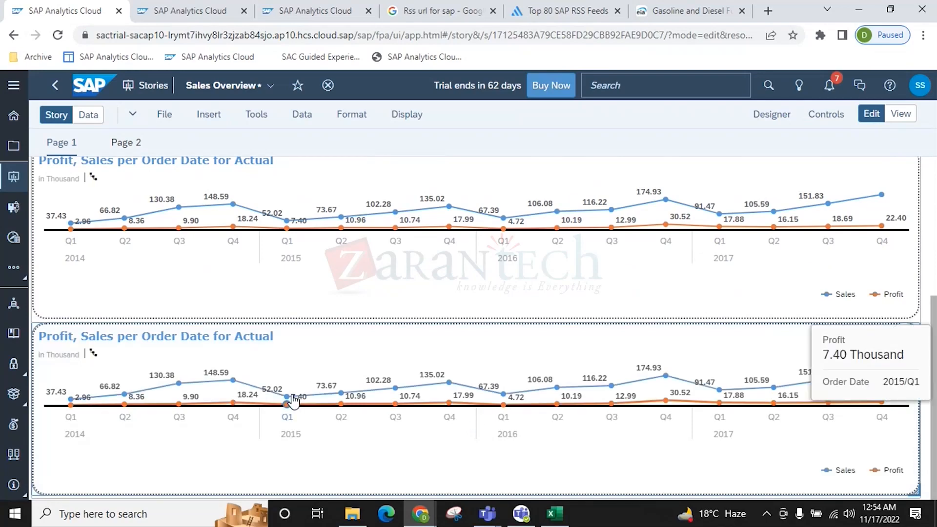
scroll(349, 341, "up", 2)
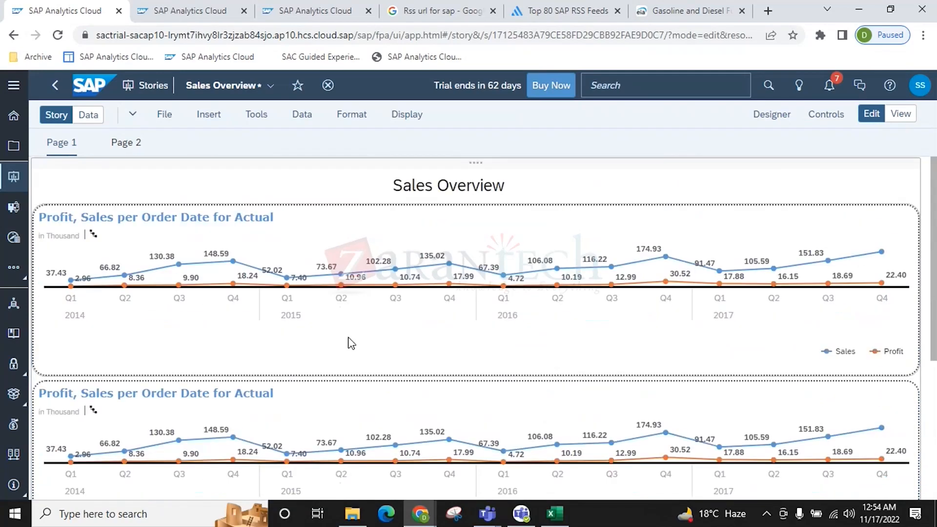
left_click(905, 394)
left_click(865, 489)
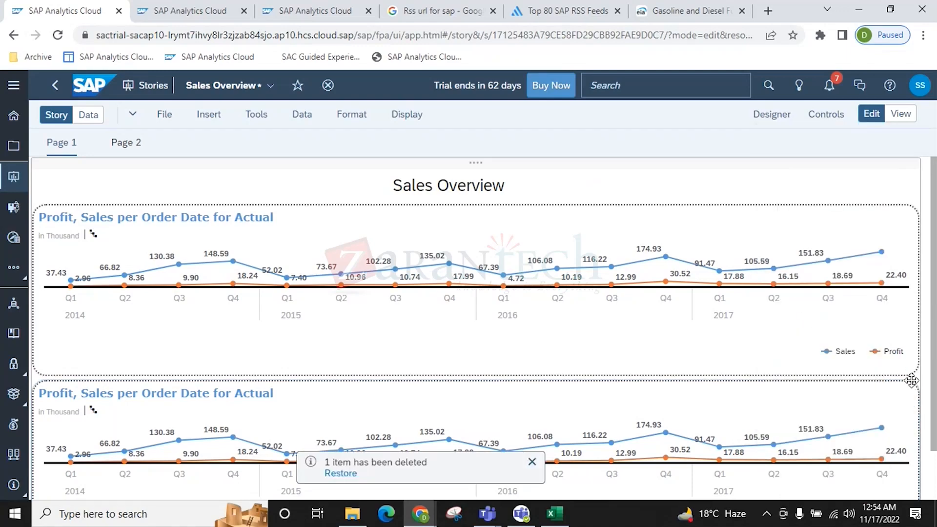
Delete Page 2 from the story and confirm the deletion
left_click(905, 394)
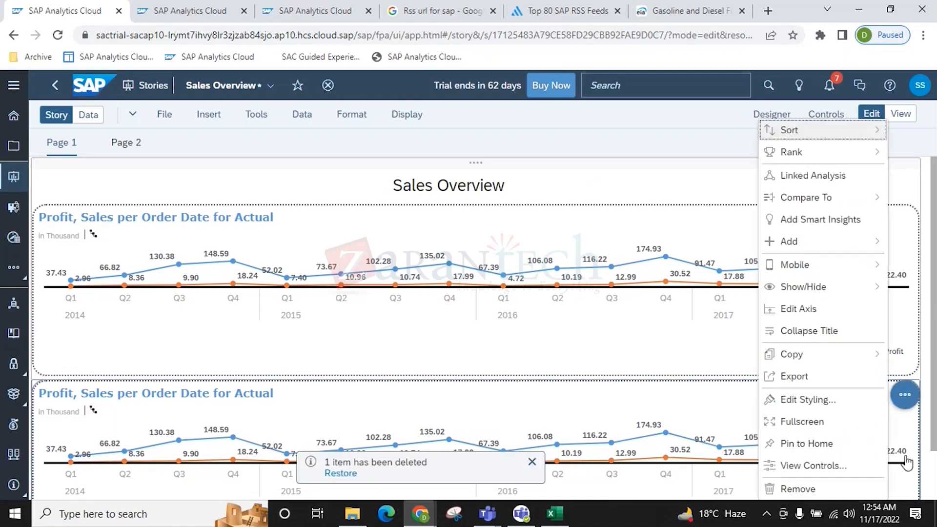
left_click(126, 142)
left_click(148, 143)
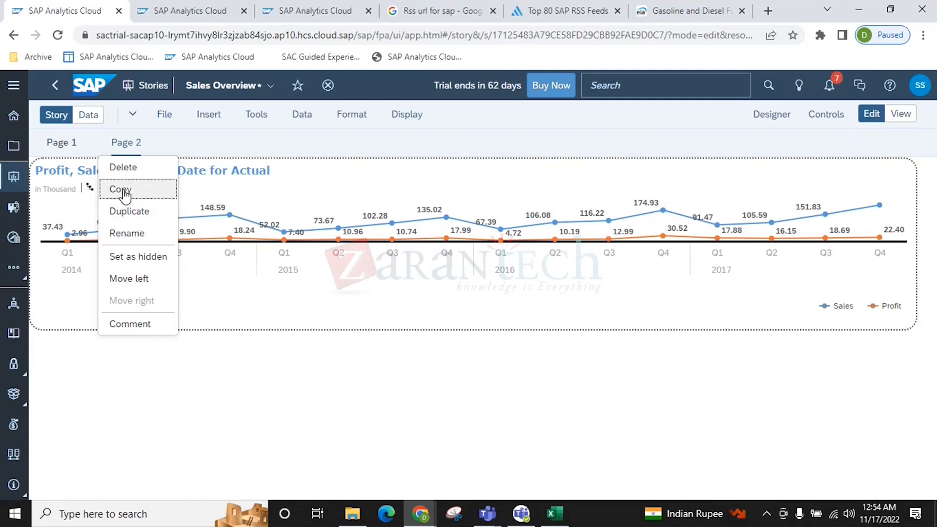
left_click(126, 167)
left_click(532, 330)
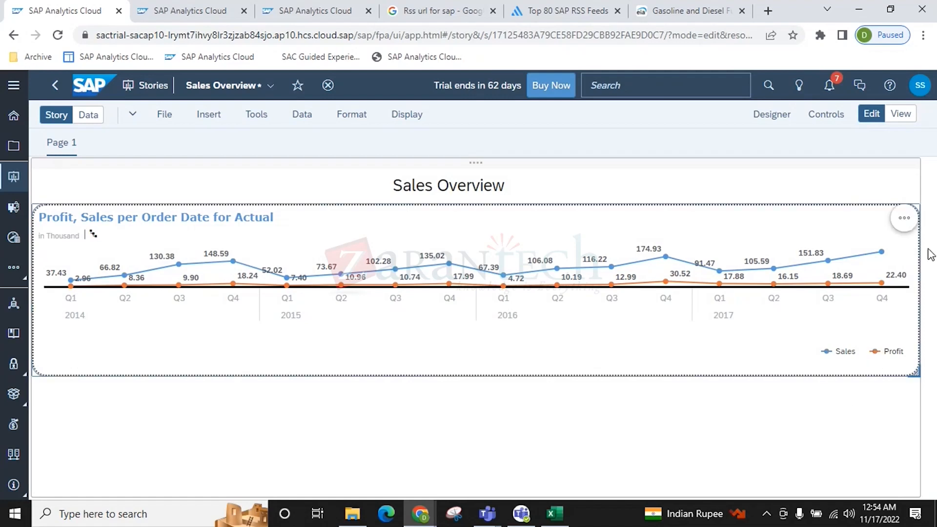
Collapse the Sales Overview chart's title area, then expand it again
left_click(905, 219)
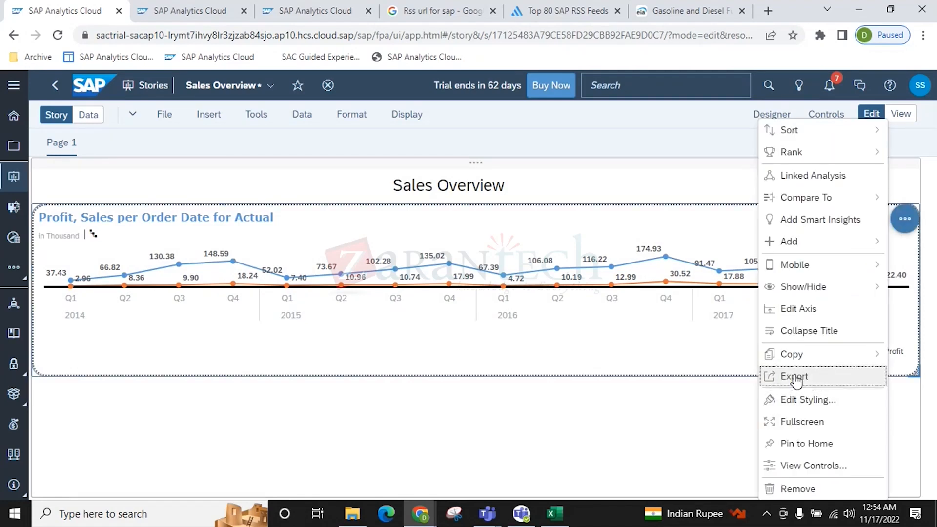
left_click(801, 336)
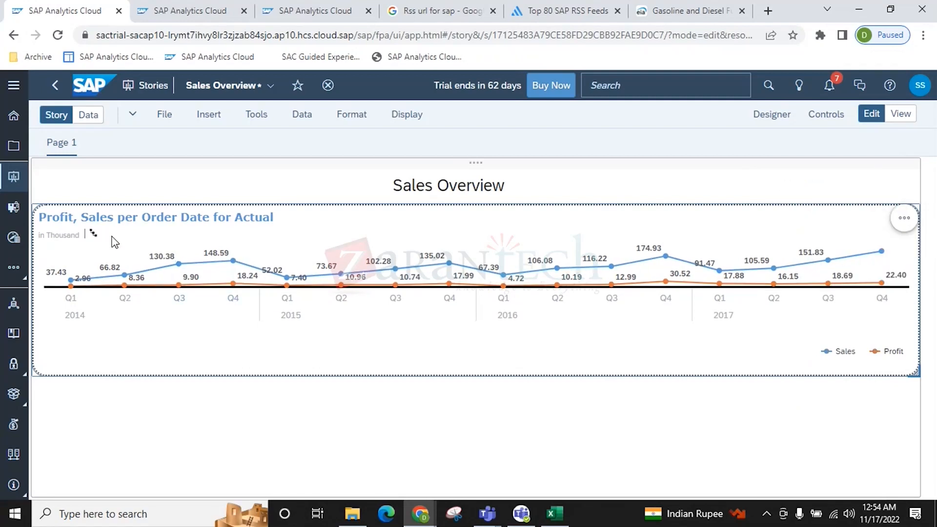
left_click(904, 219)
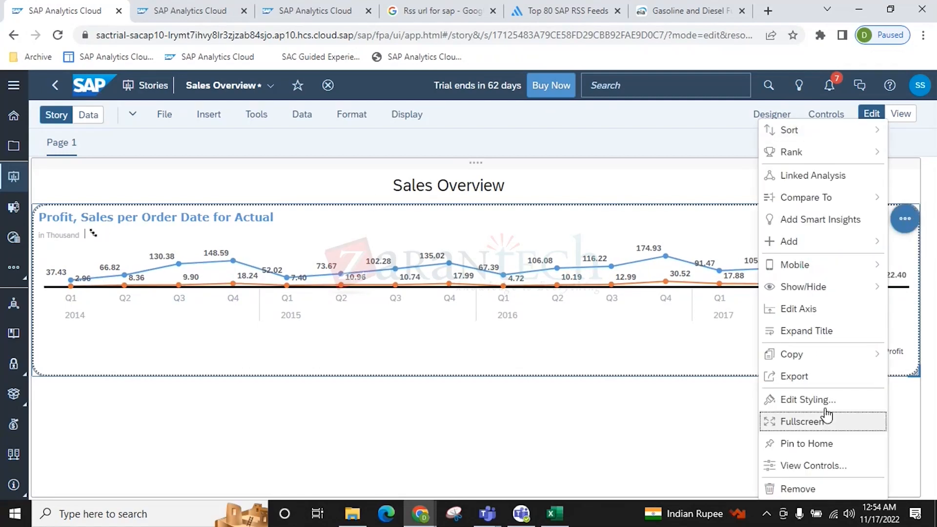
left_click(805, 332)
Open and close the chart's Designer settings, then open Edit Axis for the left Y-axis
mouse_move(215, 257)
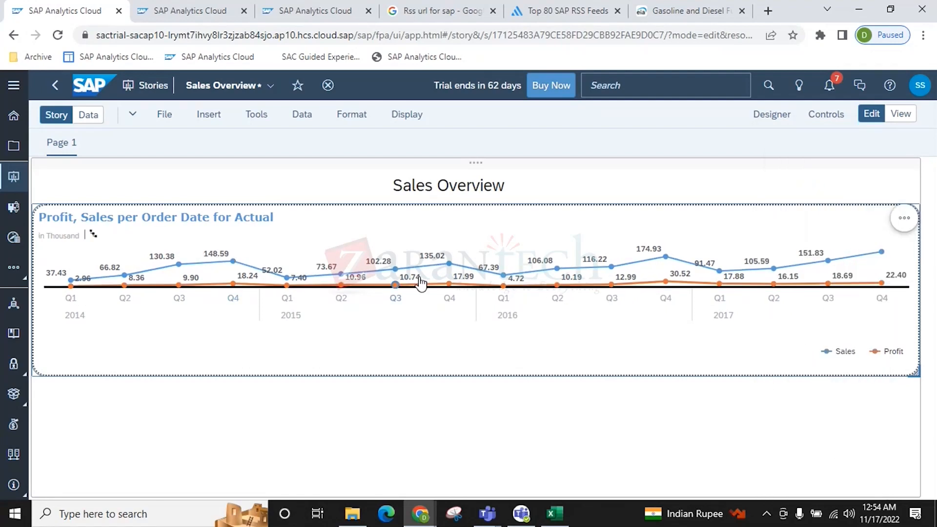
left_click(773, 115)
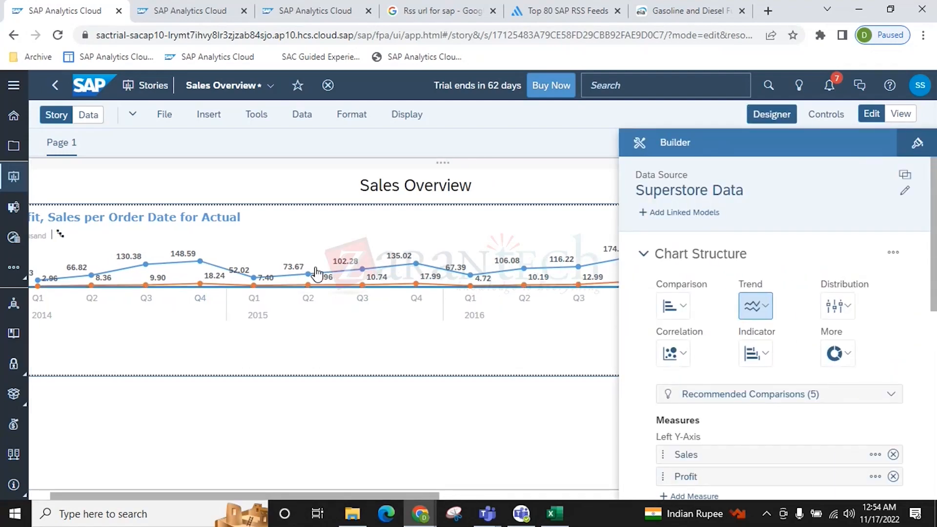
left_click(772, 115)
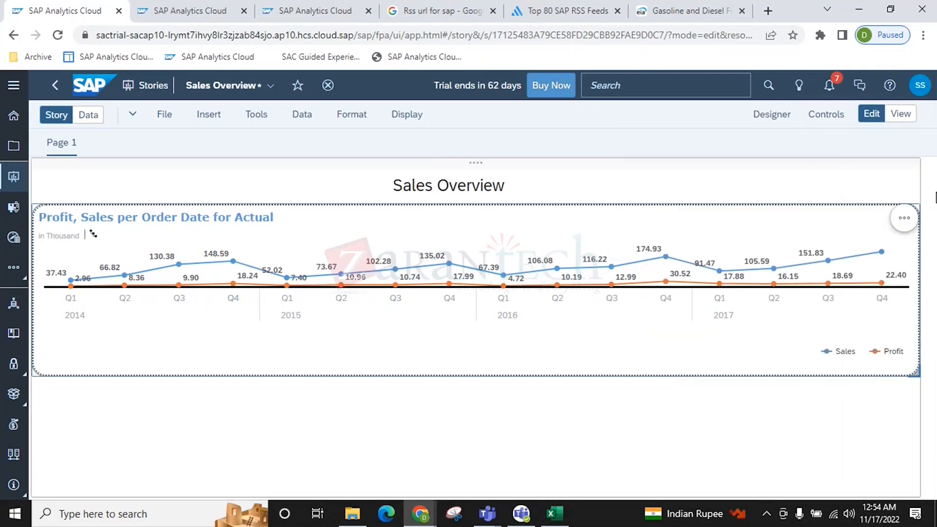
left_click(904, 219)
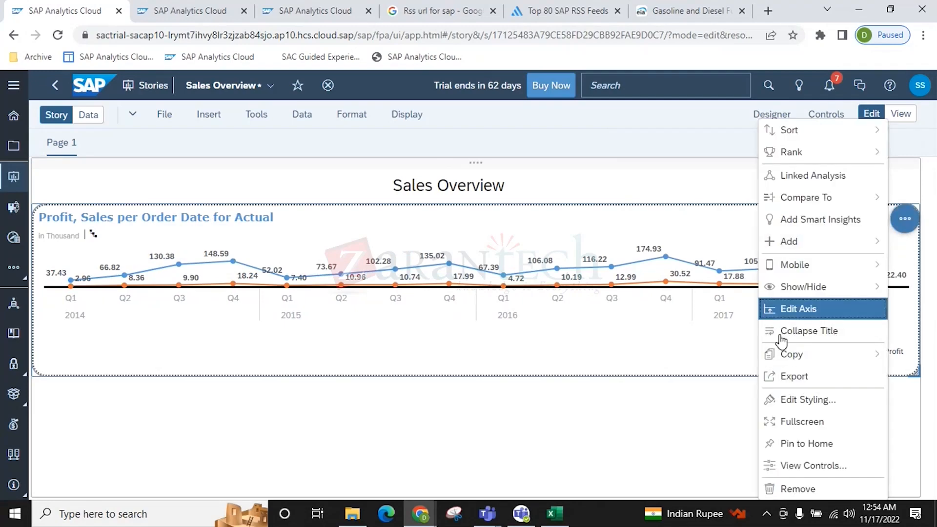
left_click(806, 311)
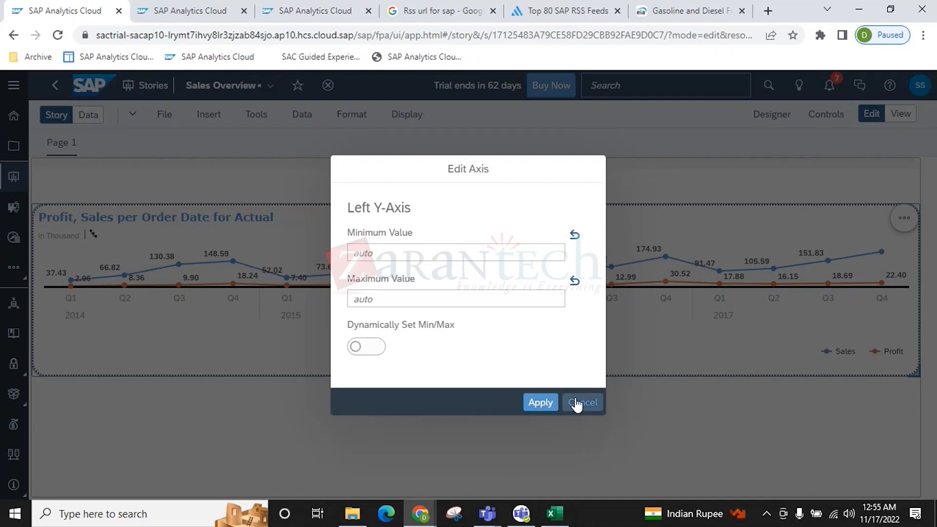
Switch on Dynamically Set Min/Max for the left Y-axis and apply it
left_click(355, 347)
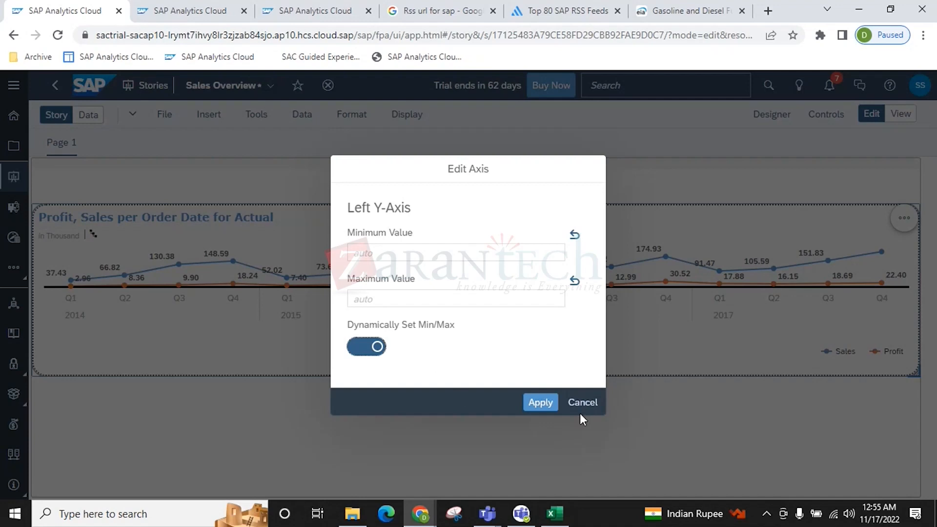
left_click(552, 403)
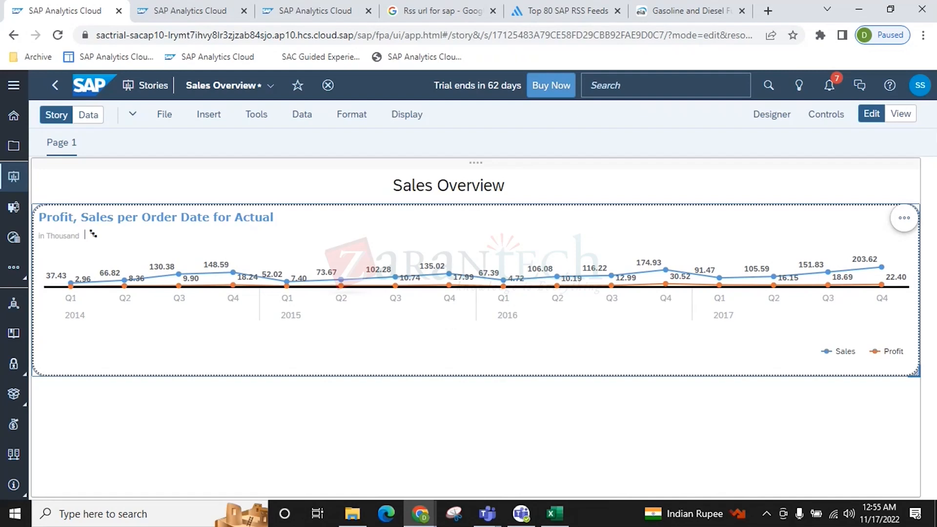
Switch Dynamically Set Min/Max back off in Edit Axis and apply
right_click(746, 405)
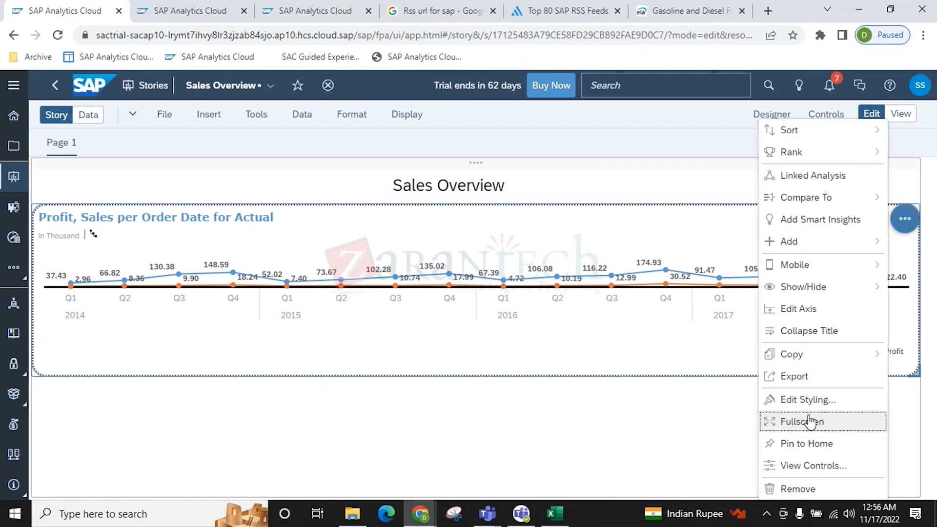
left_click(803, 308)
left_click(361, 347)
left_click(538, 405)
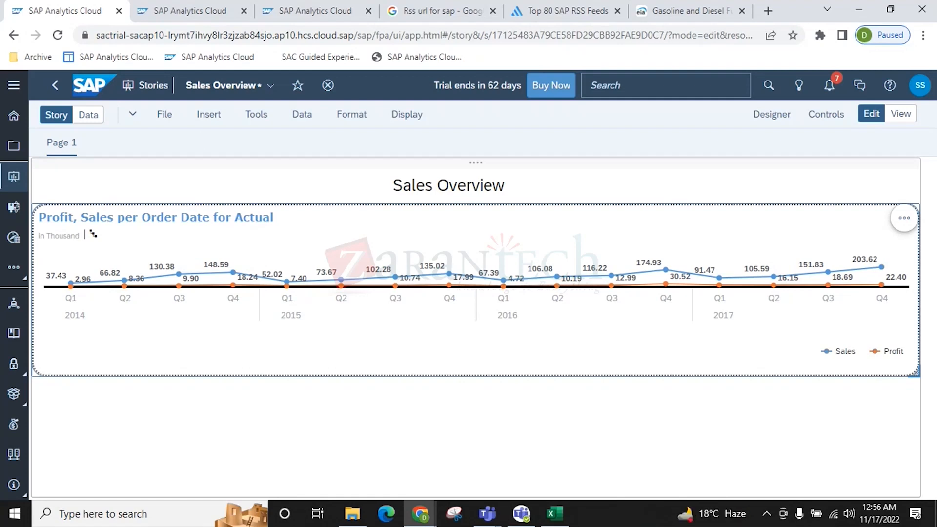
Hide the chart title, 'in Thousand' subtitle, legend and data markers, keeping data labels
left_click(904, 218)
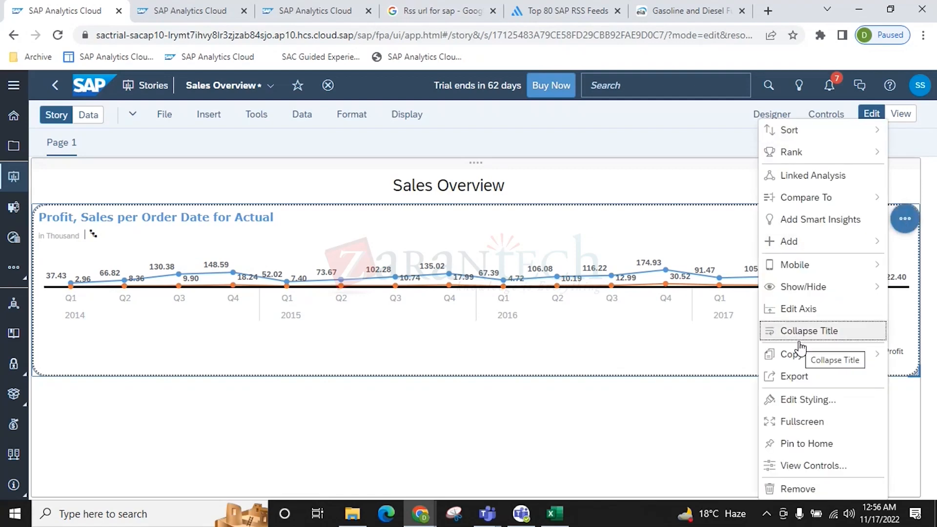
mouse_move(812, 298)
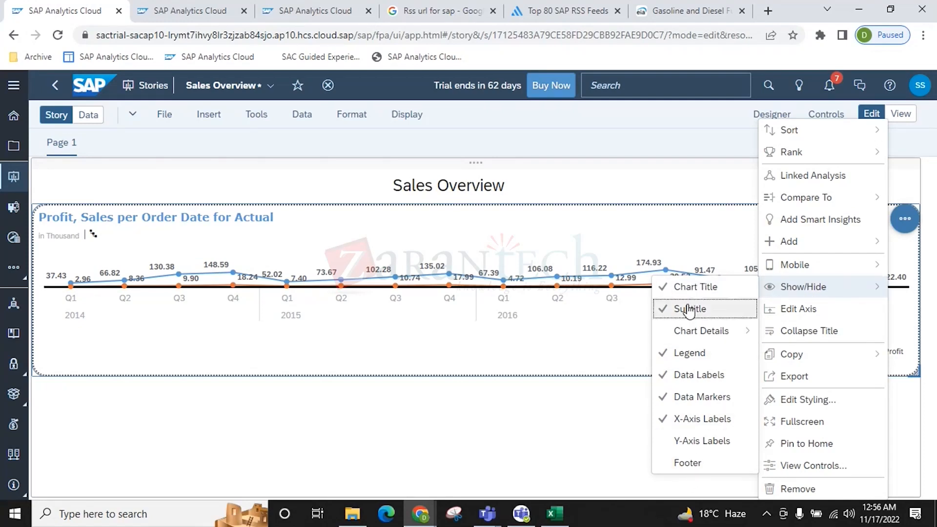
left_click(698, 292)
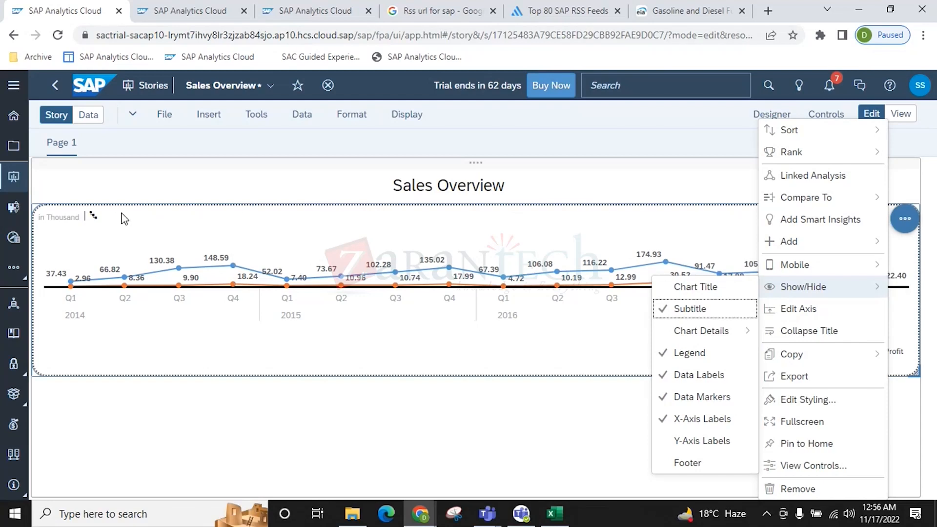
left_click(685, 309)
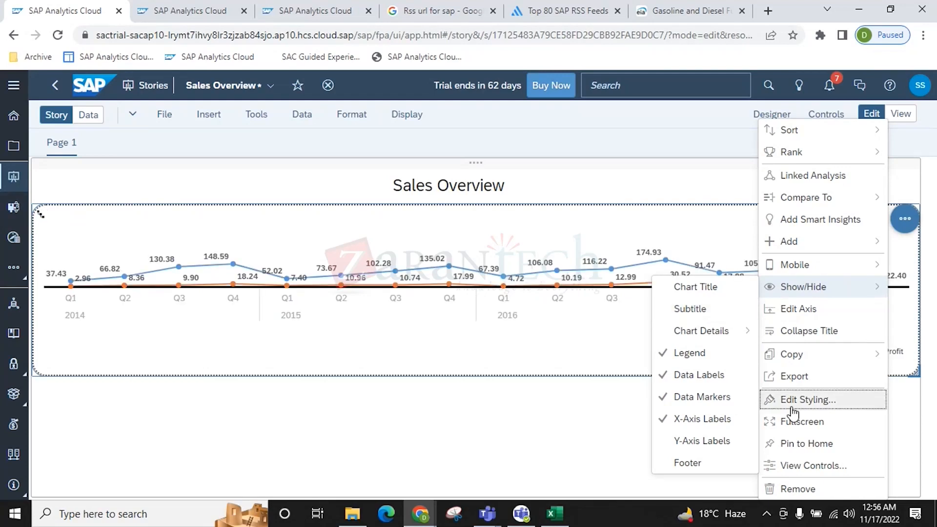
left_click(699, 360)
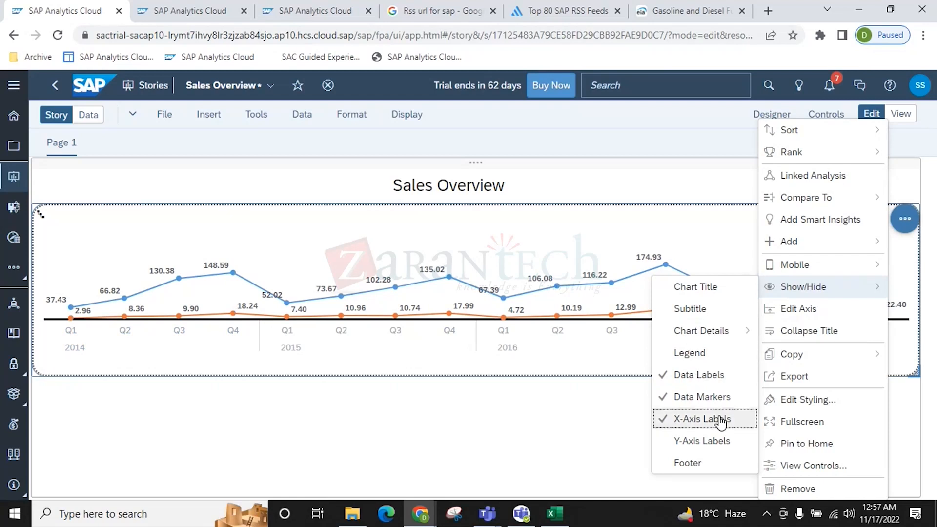
left_click(708, 375)
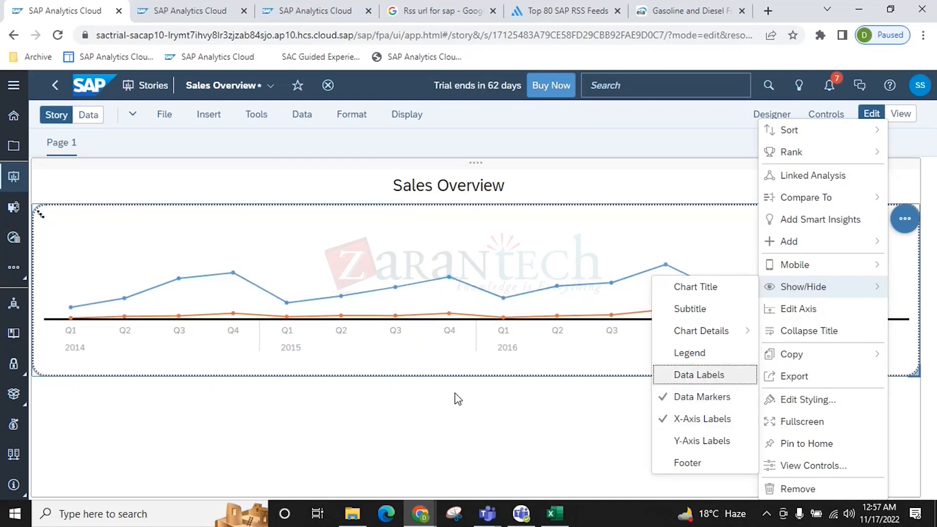
left_click(712, 381)
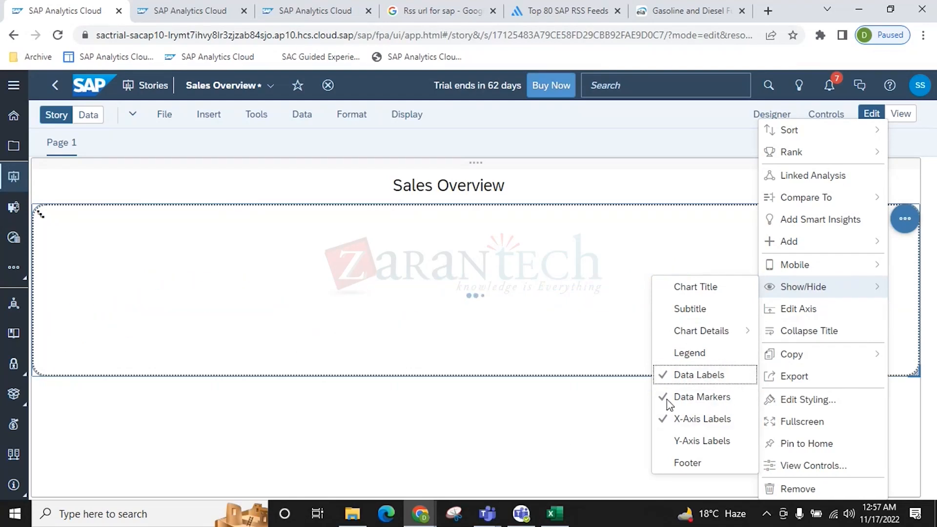
left_click(712, 401)
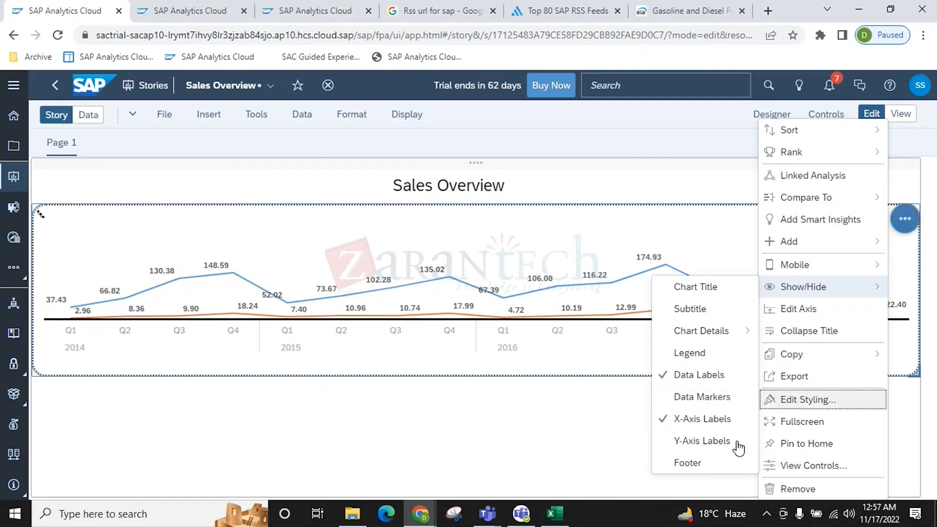
Toggle axis labels, ending with quarter/year labels shown and Y-axis value labels hidden
left_click(703, 421)
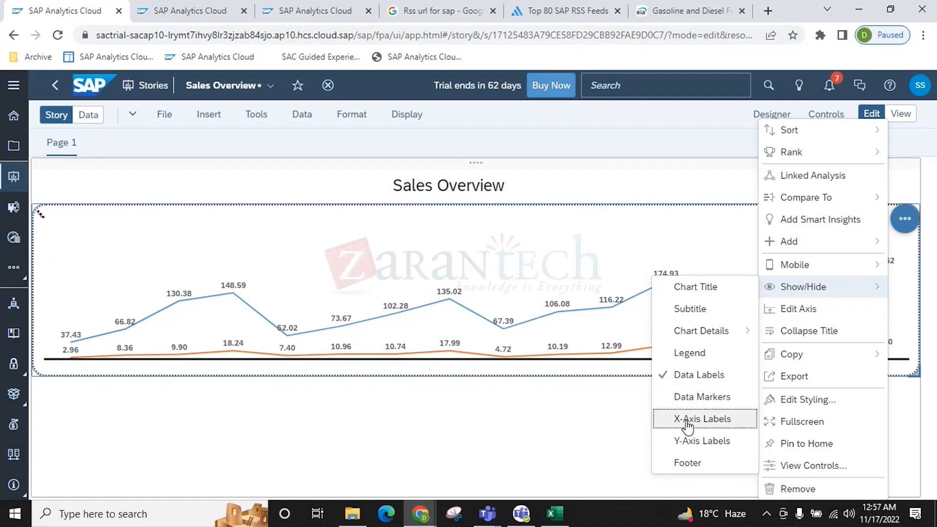
left_click(672, 419)
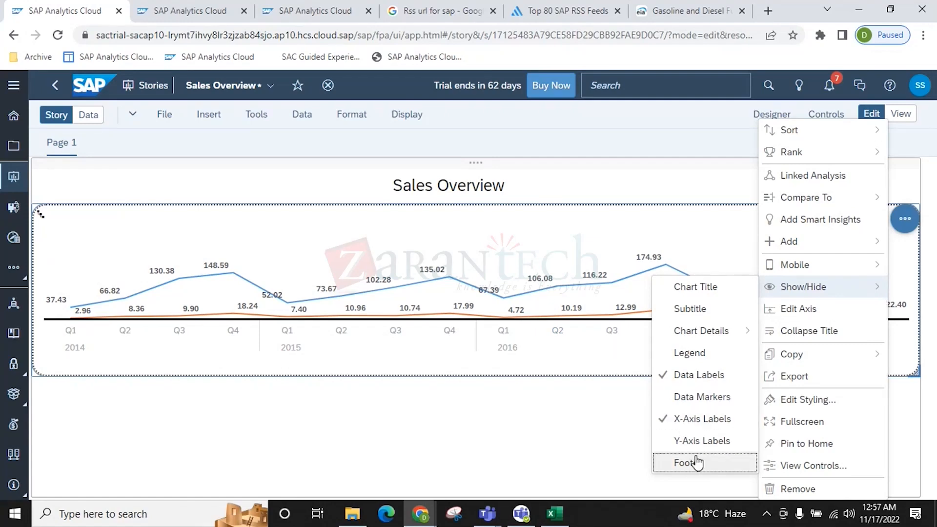
left_click(683, 441)
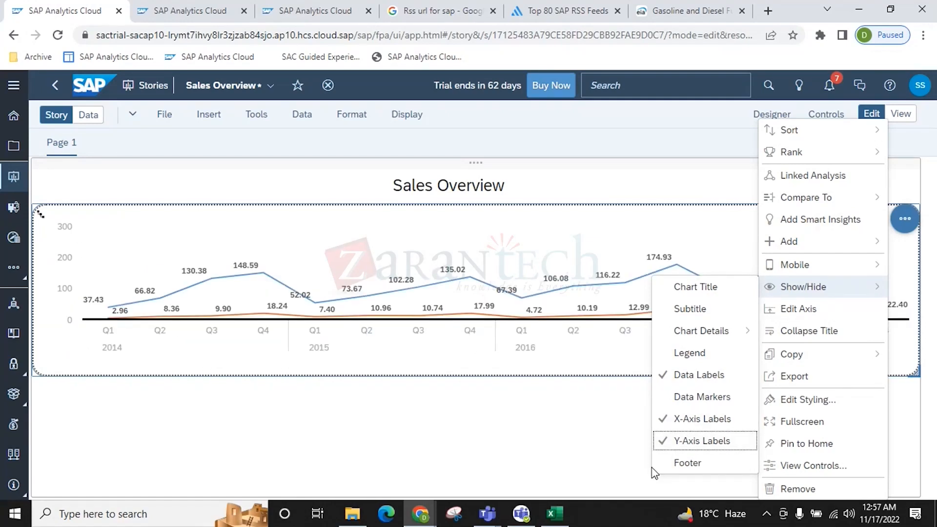
left_click(700, 441)
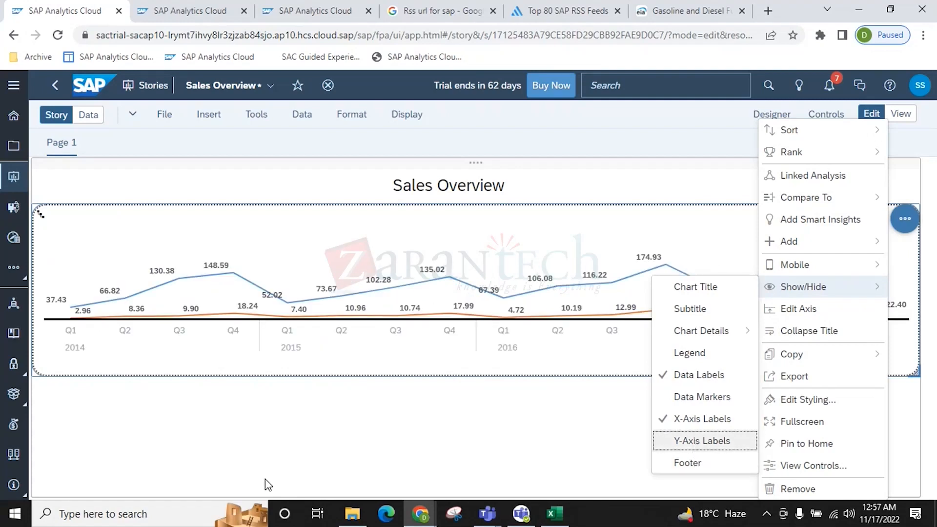
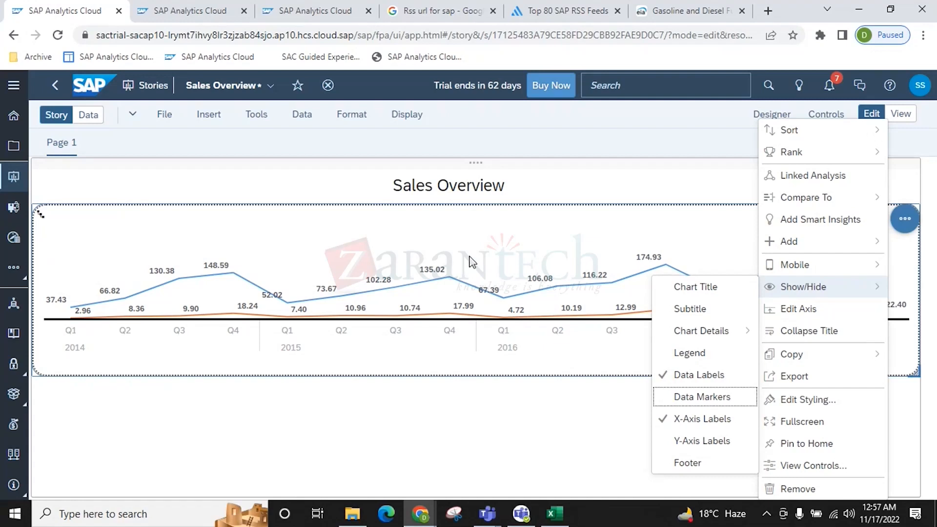
Check the page lane's options, then close them
left_click(900, 415)
left_click(904, 173)
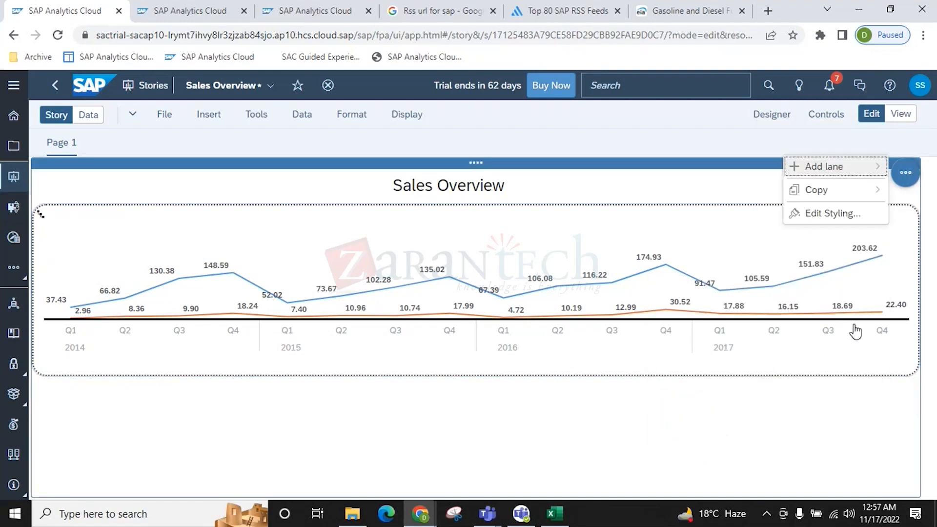
left_click(885, 264)
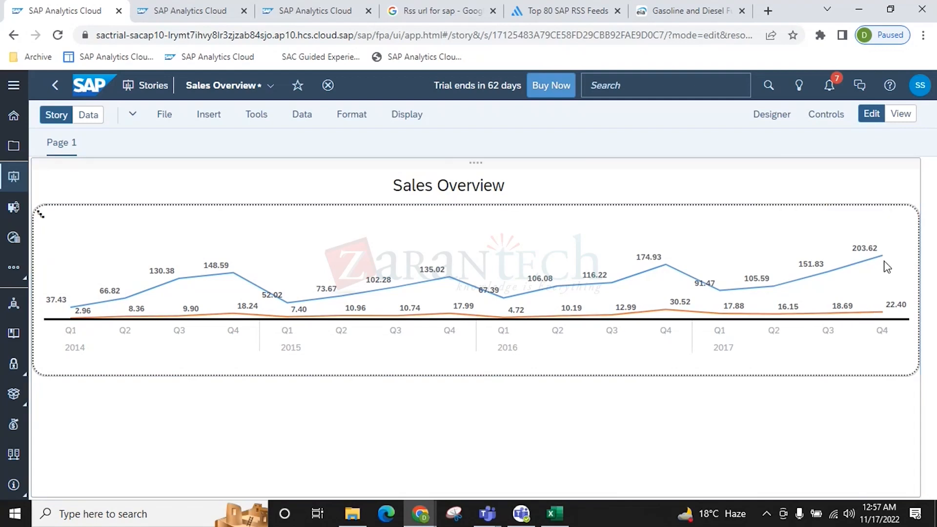
Turn the Sales Overview chart's Mobile Enabled setting off, then back on
left_click(912, 208)
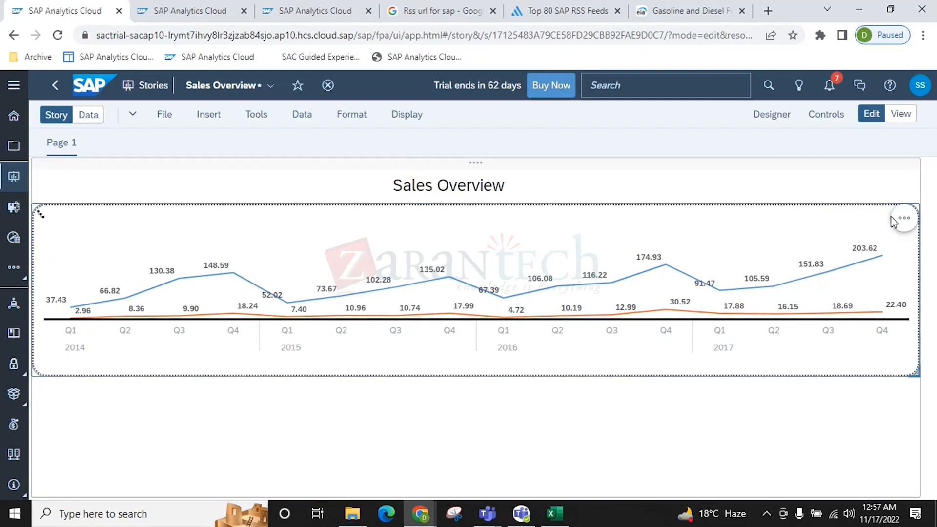
left_click(903, 218)
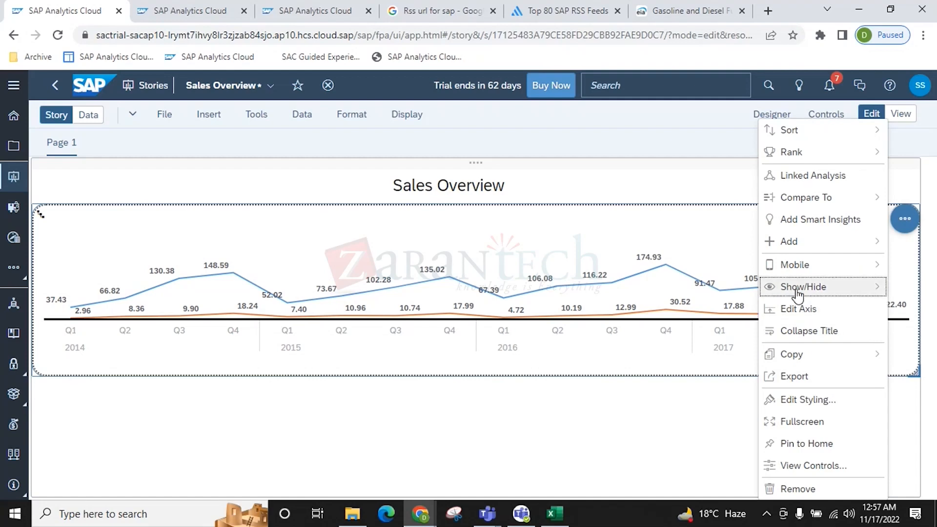
mouse_move(803, 266)
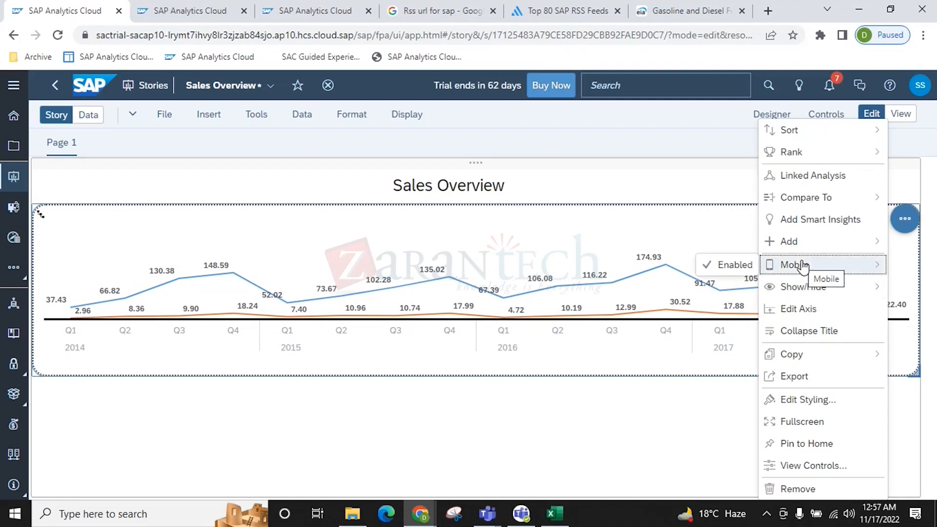
left_click(706, 274)
left_click(904, 219)
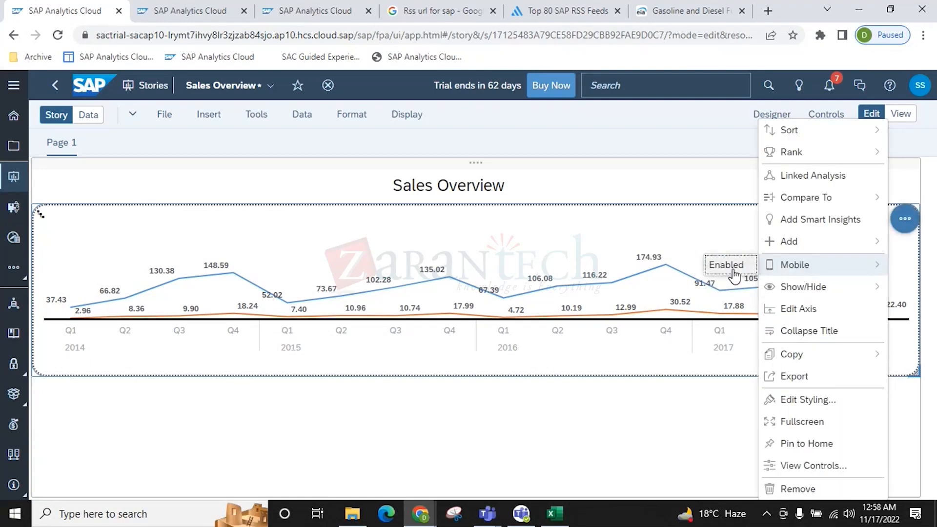
left_click(732, 273)
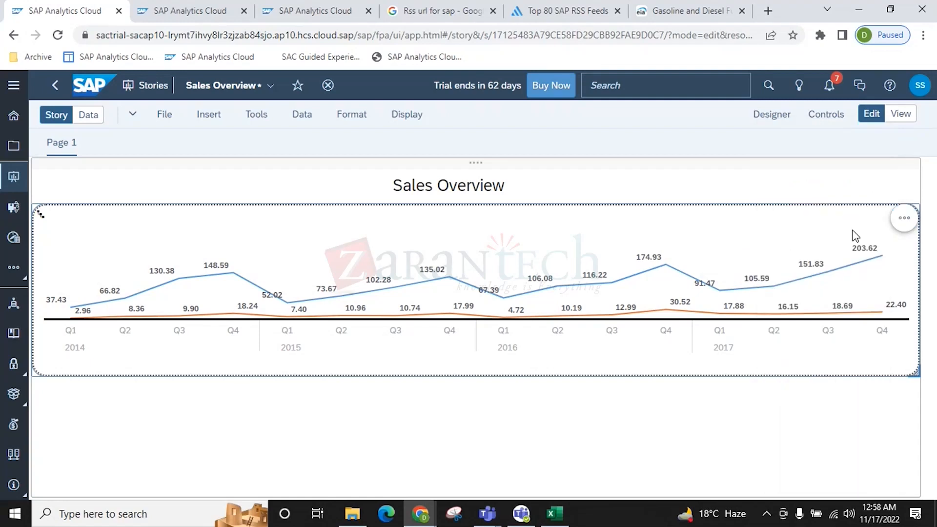
left_click(904, 218)
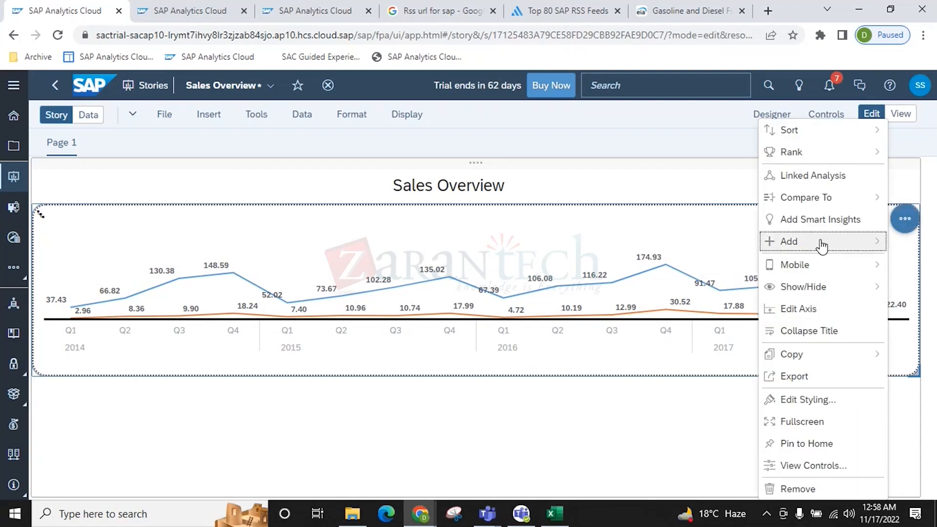
mouse_move(821, 245)
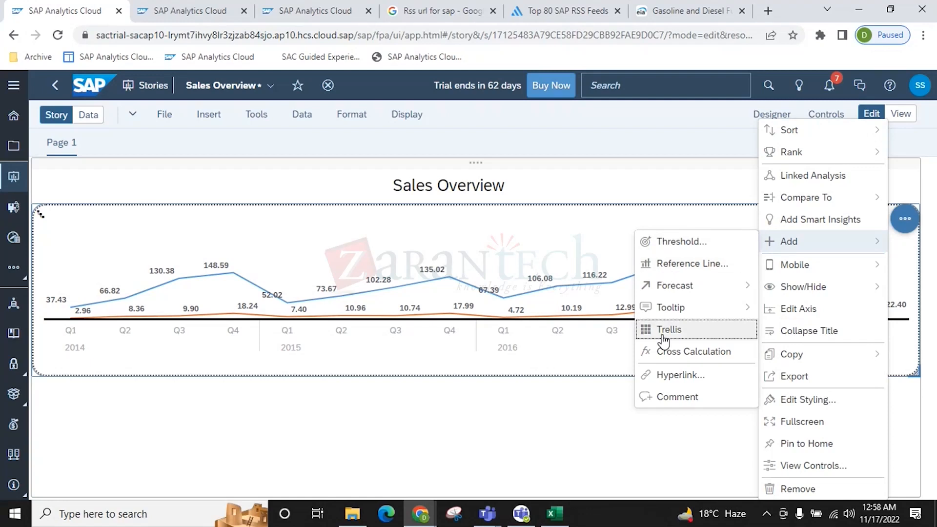
left_click(678, 382)
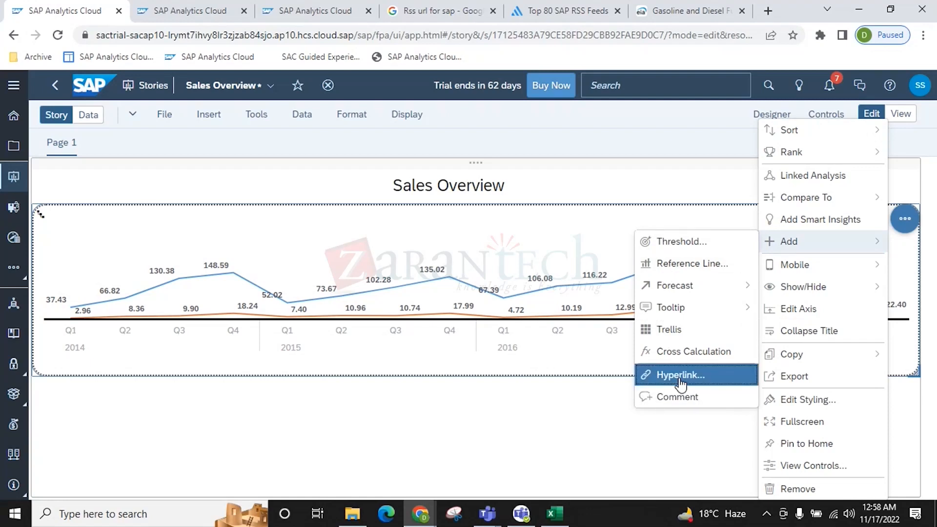
left_click(861, 203)
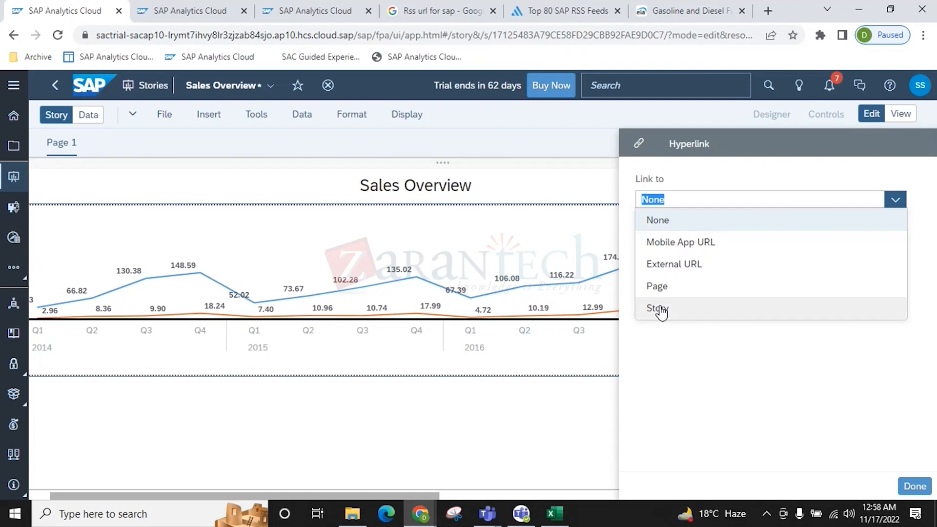
left_click(681, 266)
left_click(674, 253)
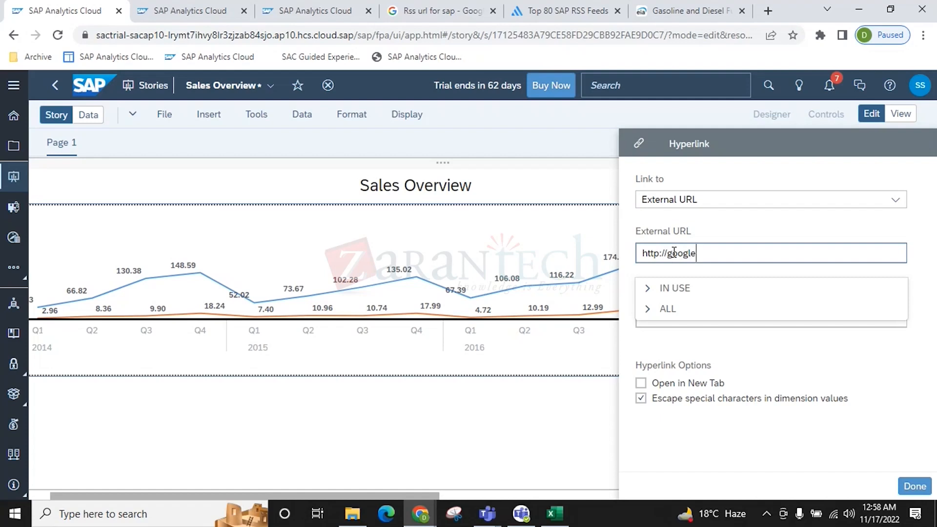
type("com")
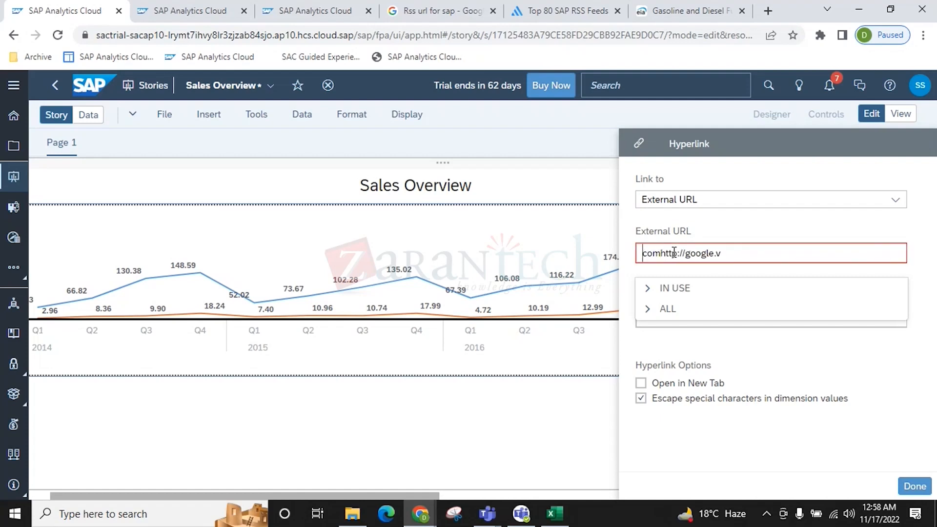
key("BackSpace")
key("BackSpace")
key("BackSpace")
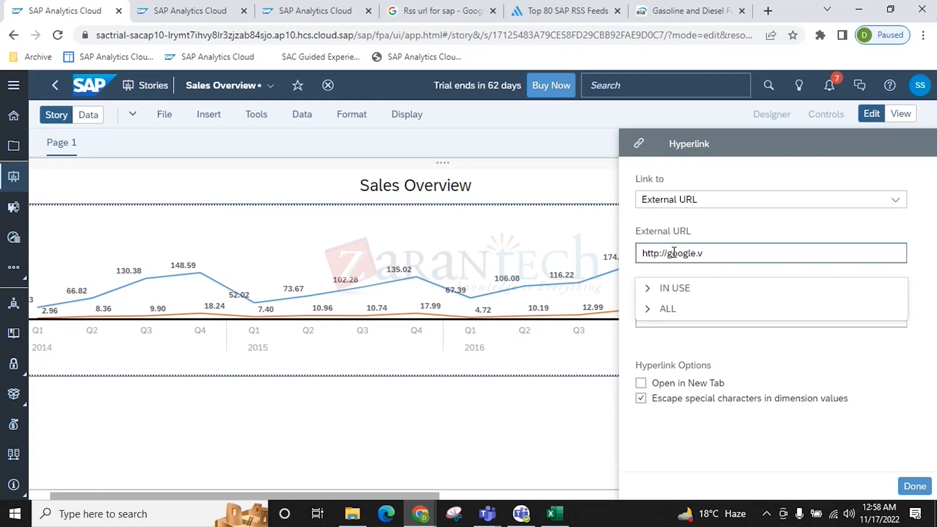
type("s")
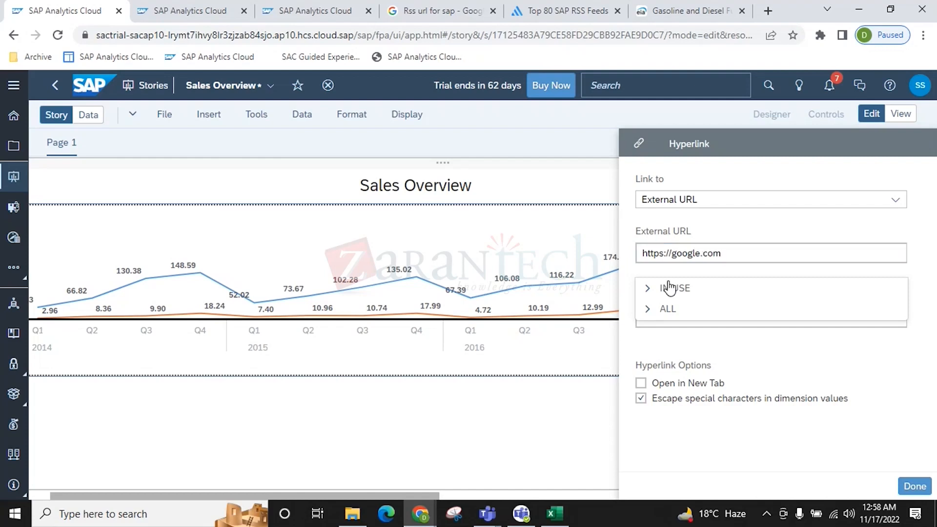
Append Order Date to the URL, label the link Order Date, and finish
left_click(703, 293)
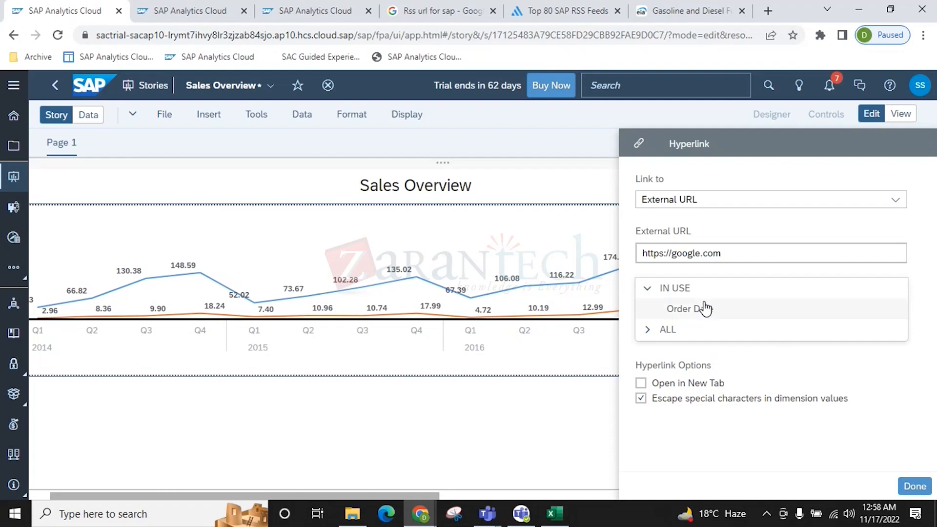
left_click(755, 311)
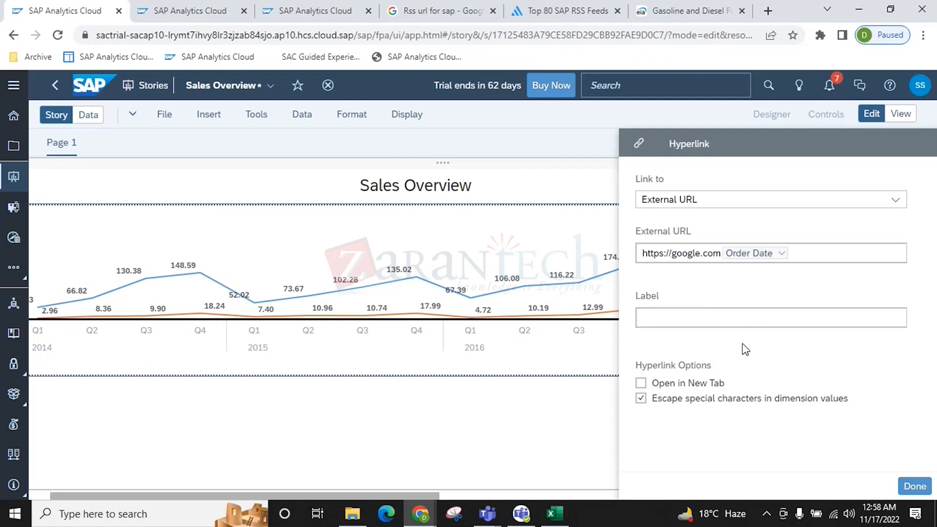
left_click(695, 320)
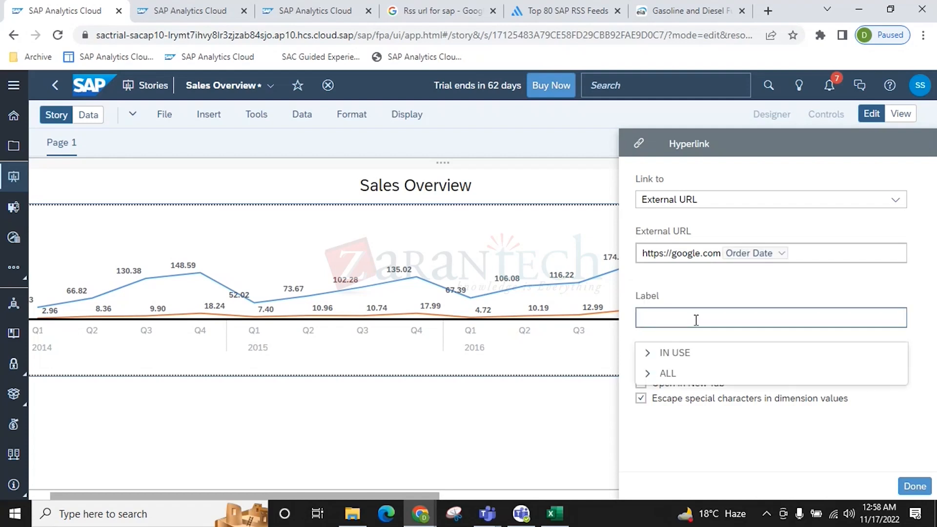
left_click(714, 295)
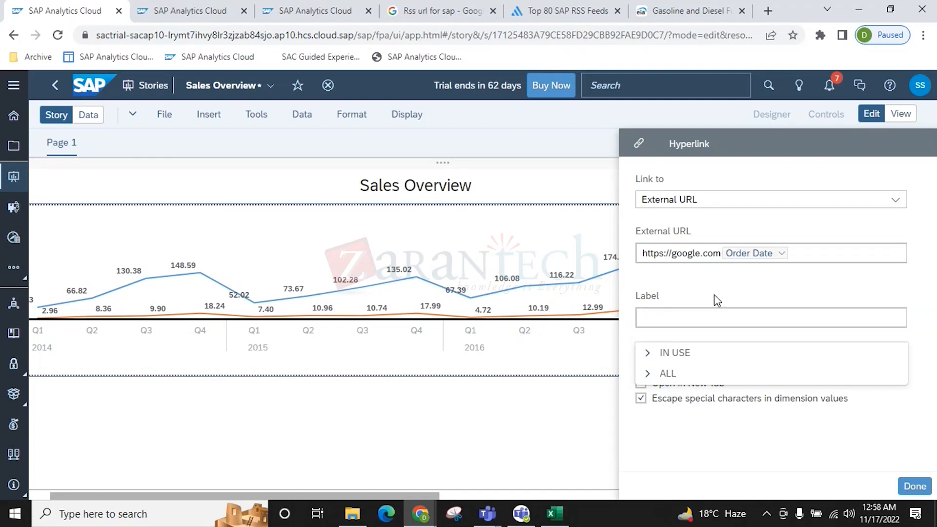
left_click(664, 317)
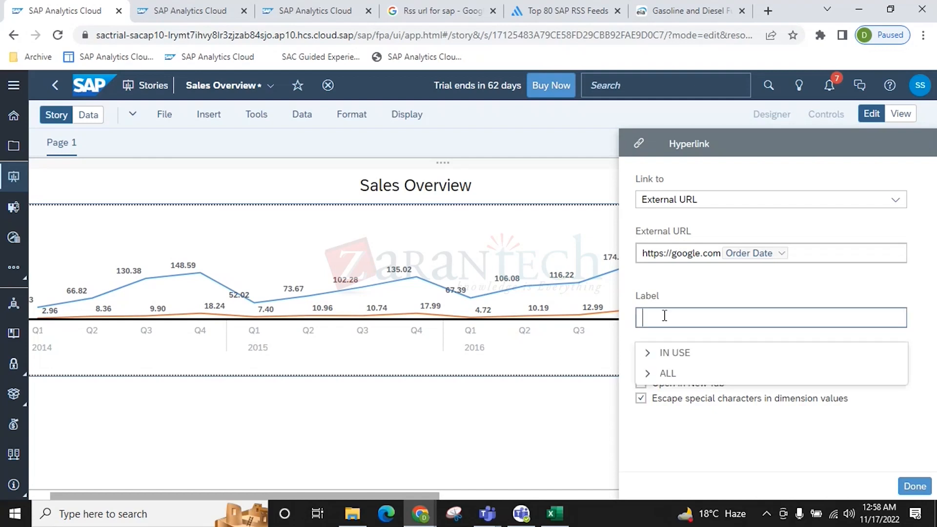
left_click(652, 354)
left_click(698, 374)
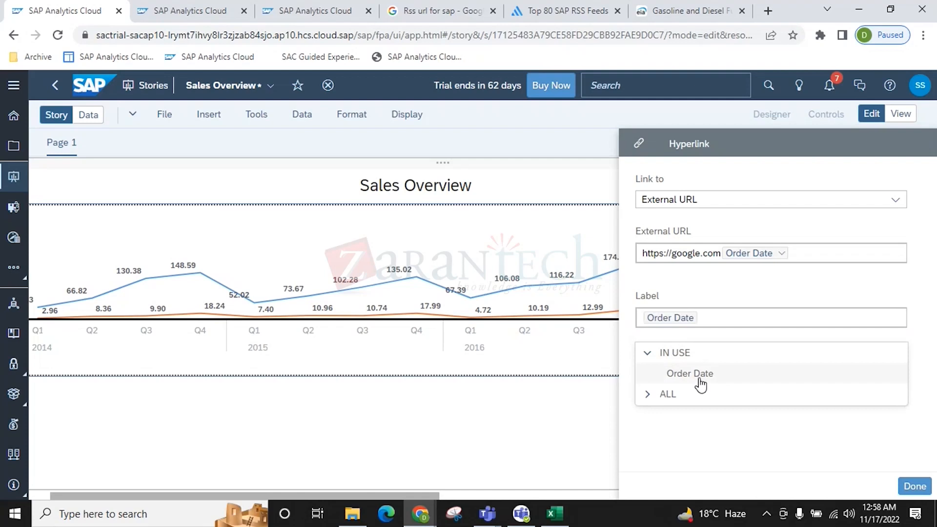
left_click(923, 330)
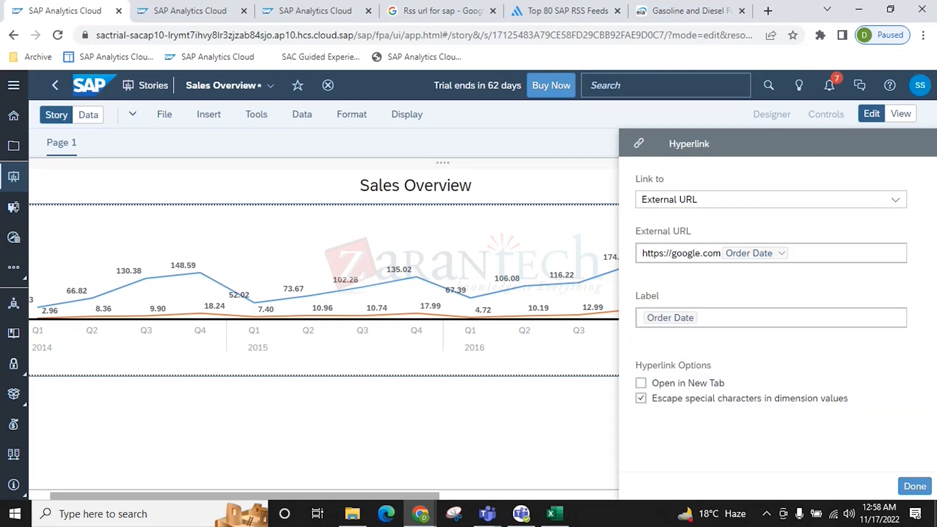
left_click(914, 486)
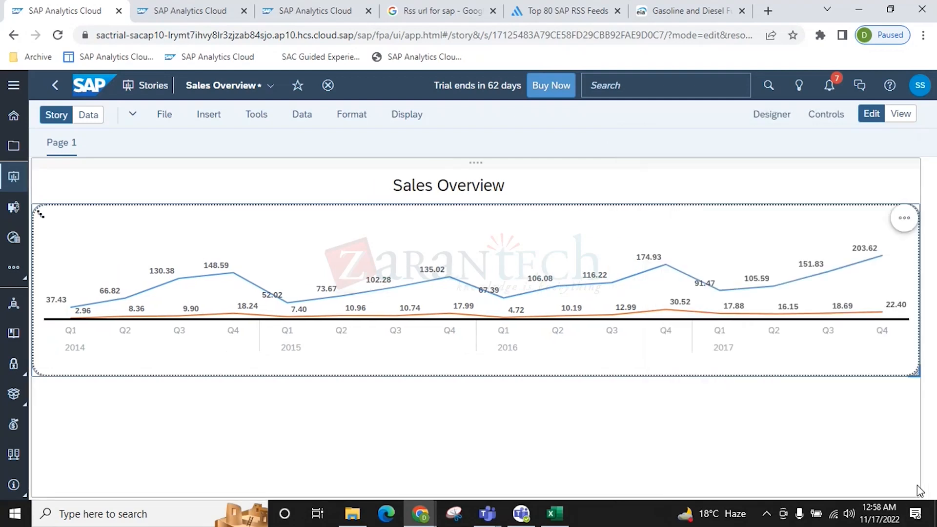
Drill the chart up from 2016 quarters to yearly totals
left_click(506, 345)
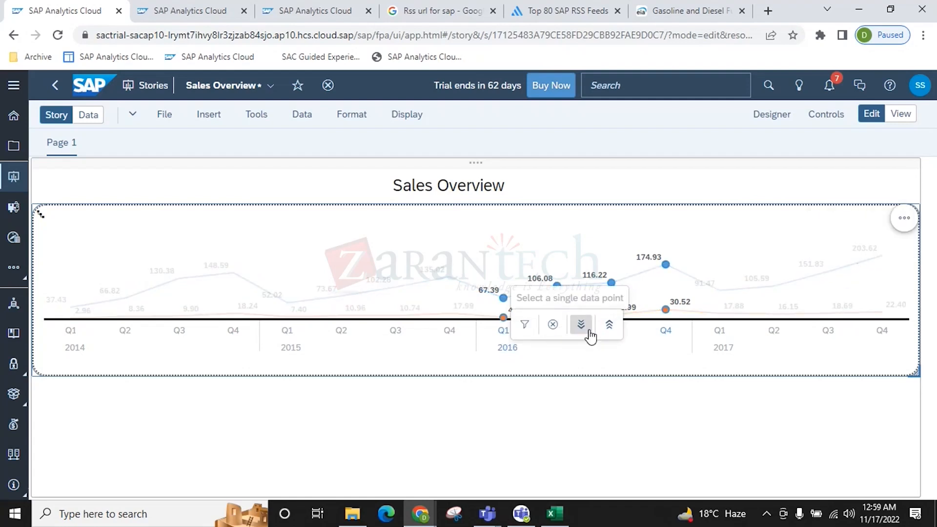
left_click(607, 335)
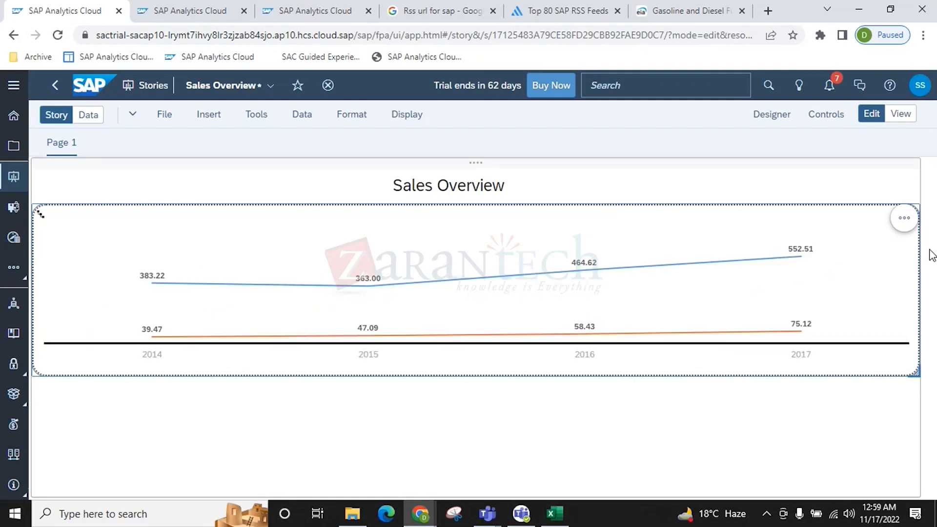
left_click(904, 218)
left_click(535, 450)
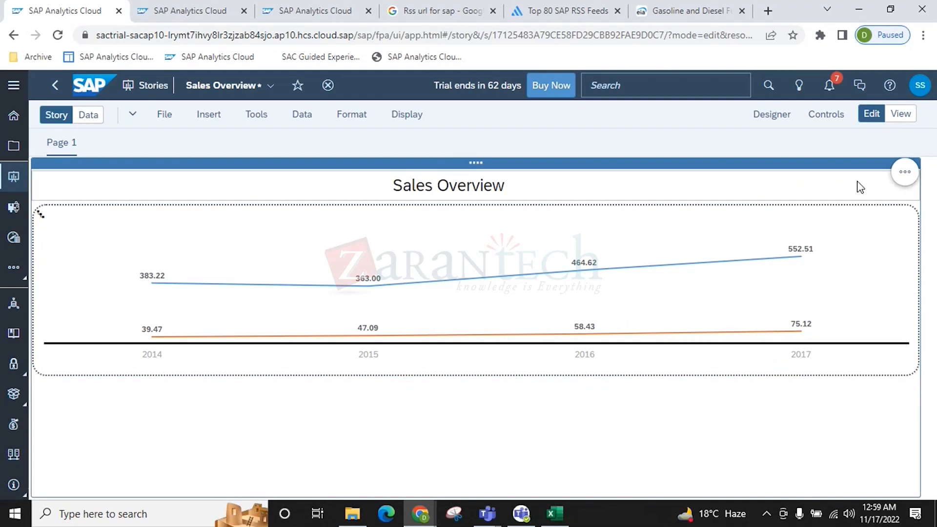
left_click(905, 173)
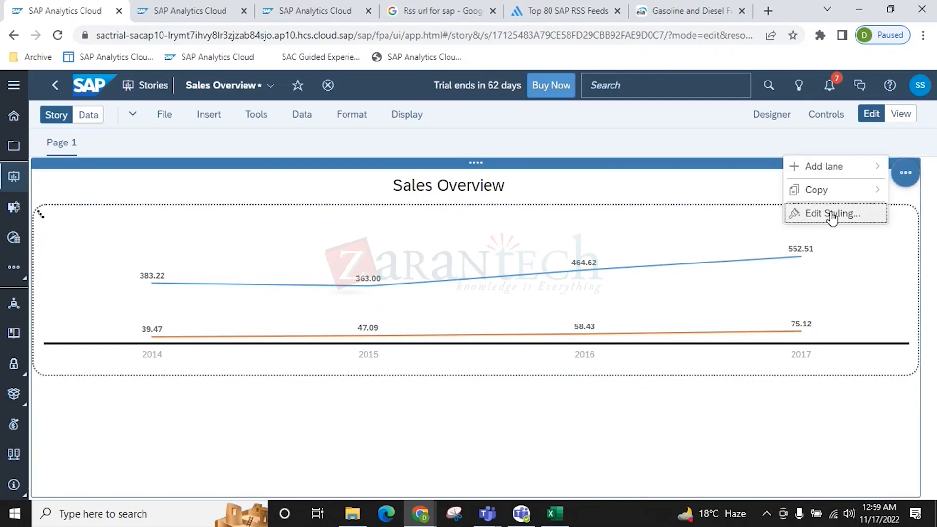
left_click(892, 293)
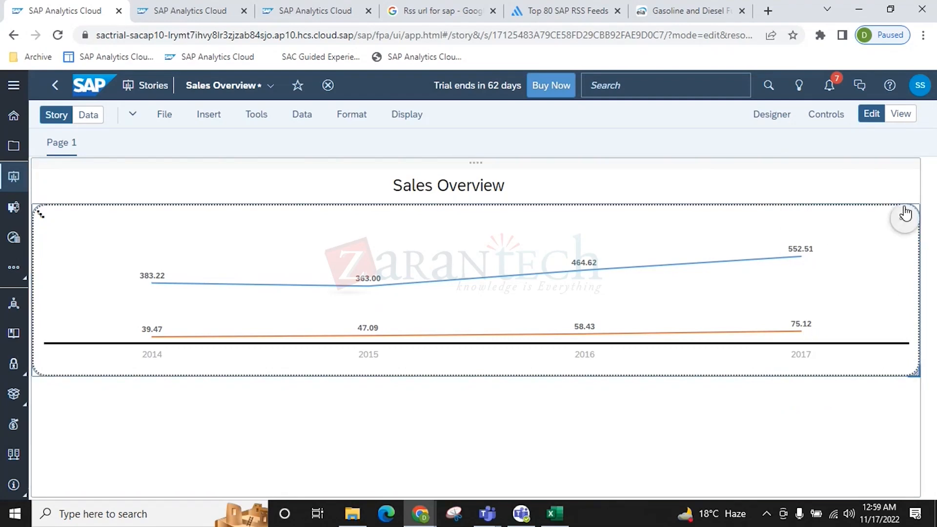
Set the chart's hyperlink destination to None and apply
left_click(905, 218)
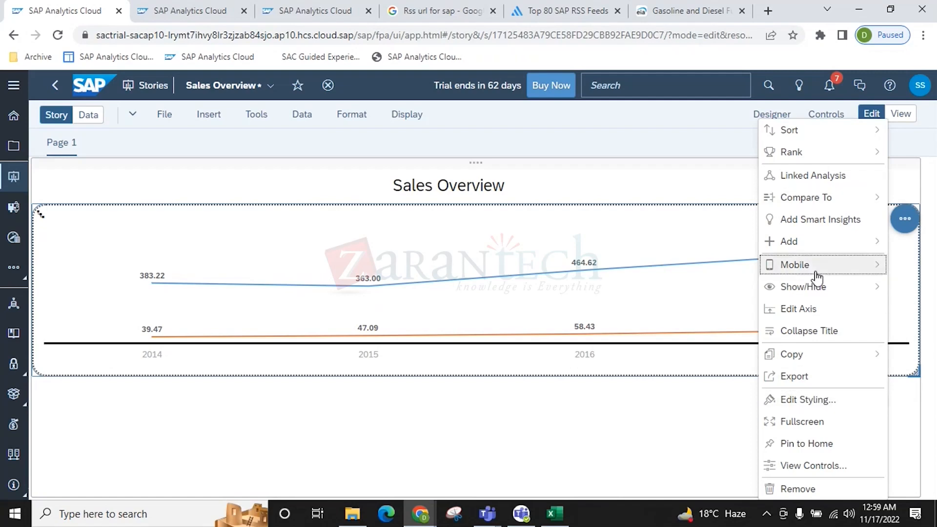
mouse_move(791, 242)
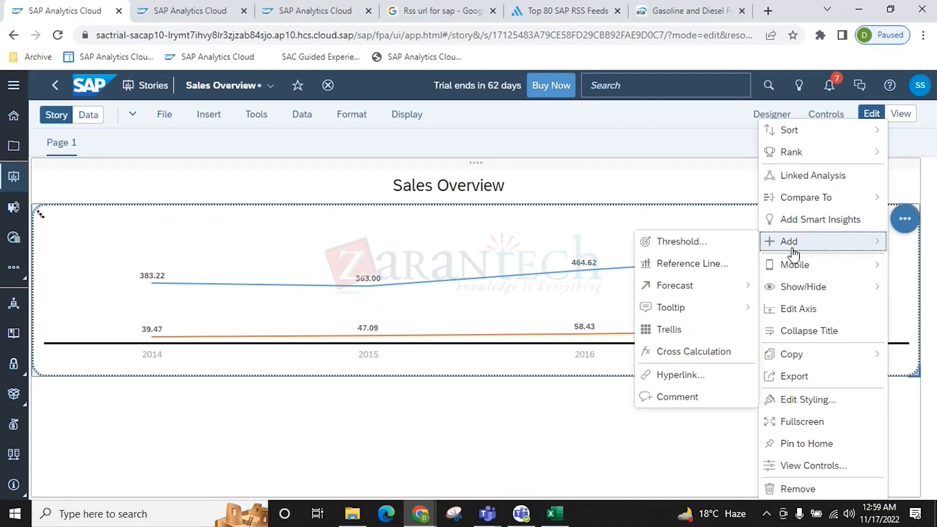
left_click(677, 376)
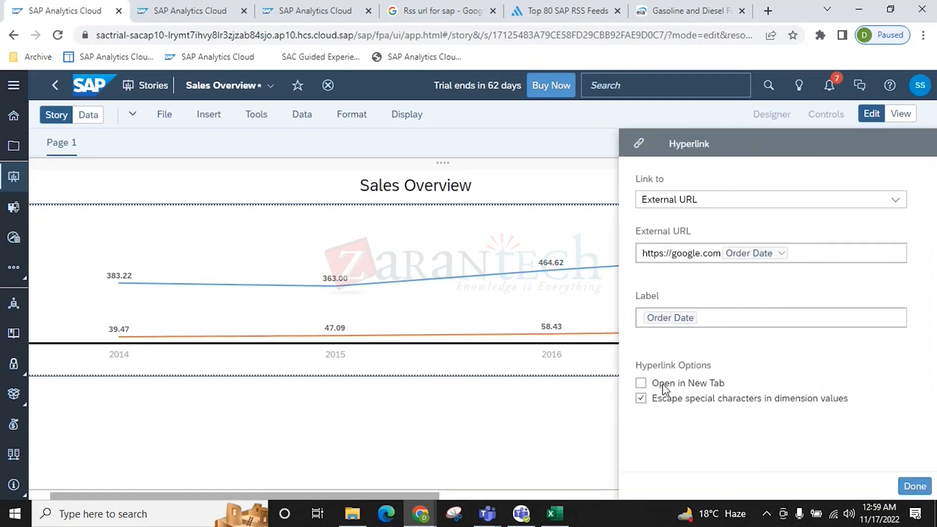
left_click(895, 199)
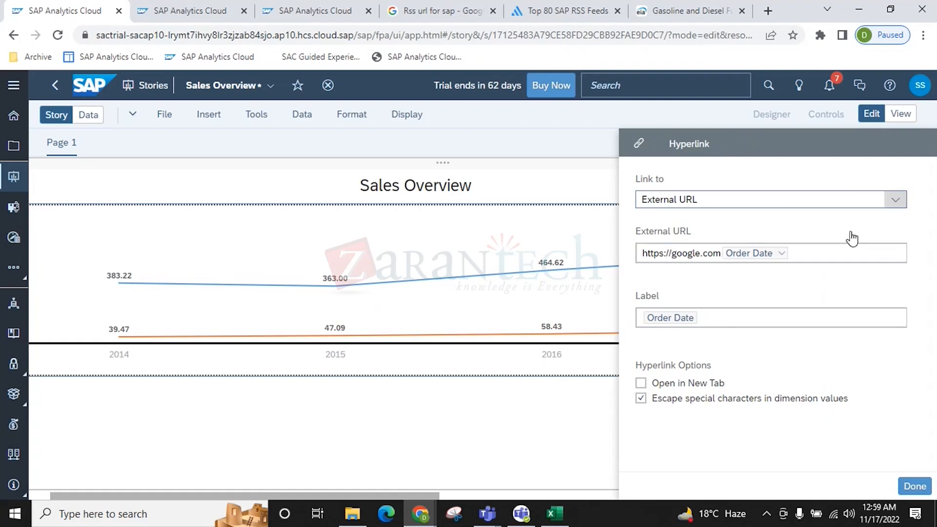
left_click(672, 226)
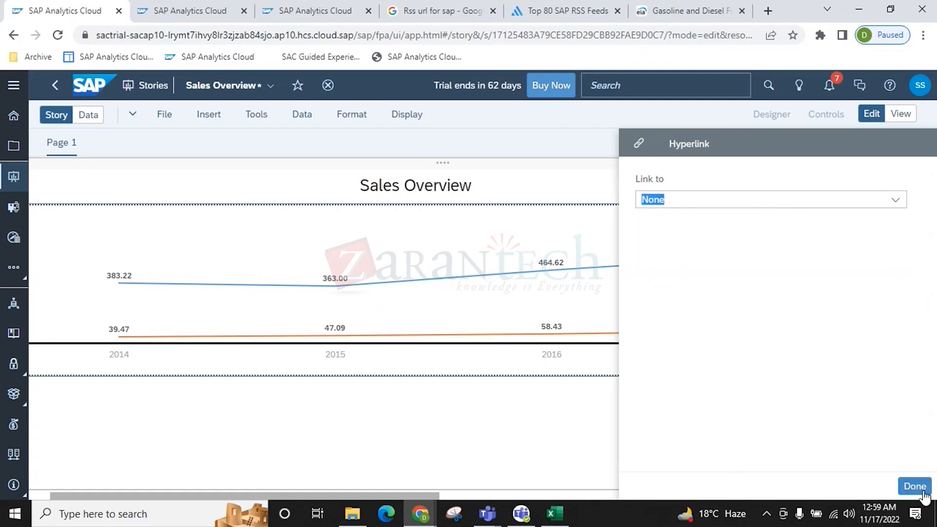
left_click(480, 472)
left_click(880, 212)
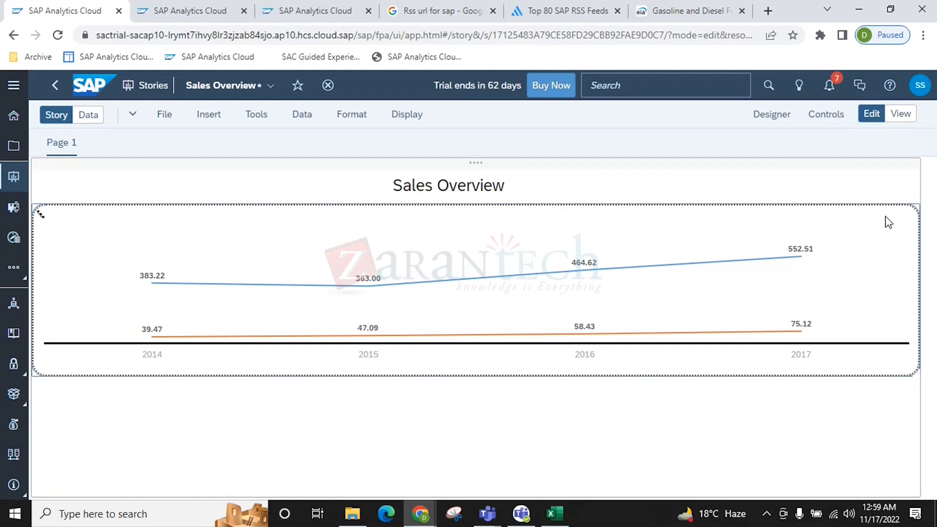
Browse Add > Forecast without adding anything, then reopen the chart's actions list
left_click(905, 218)
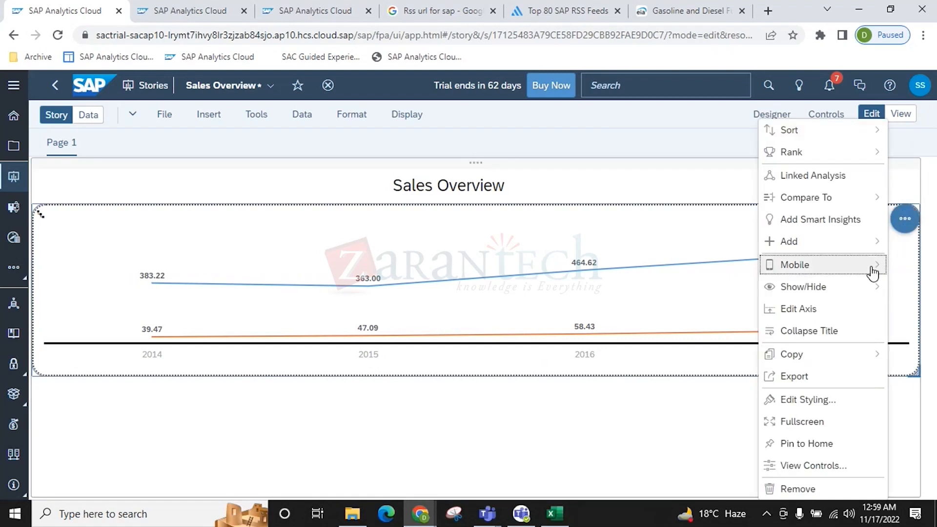
mouse_move(805, 241)
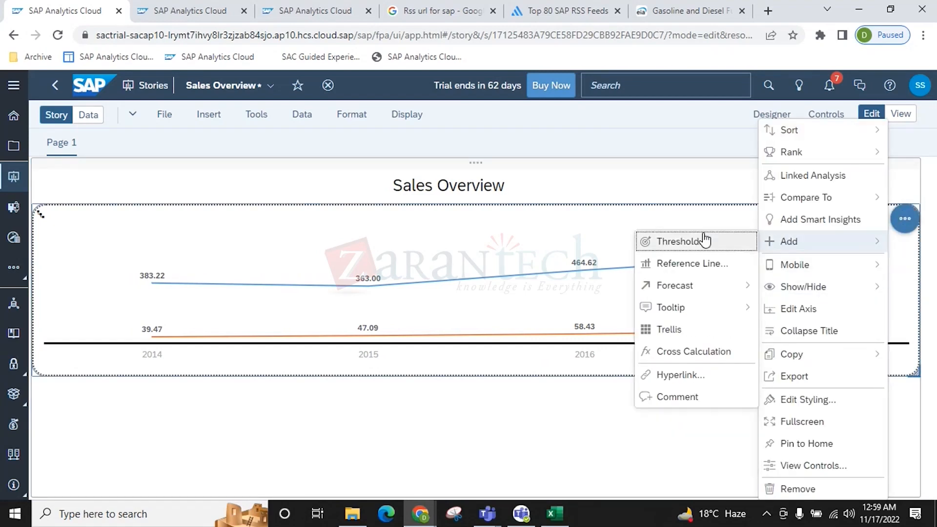
mouse_move(712, 290)
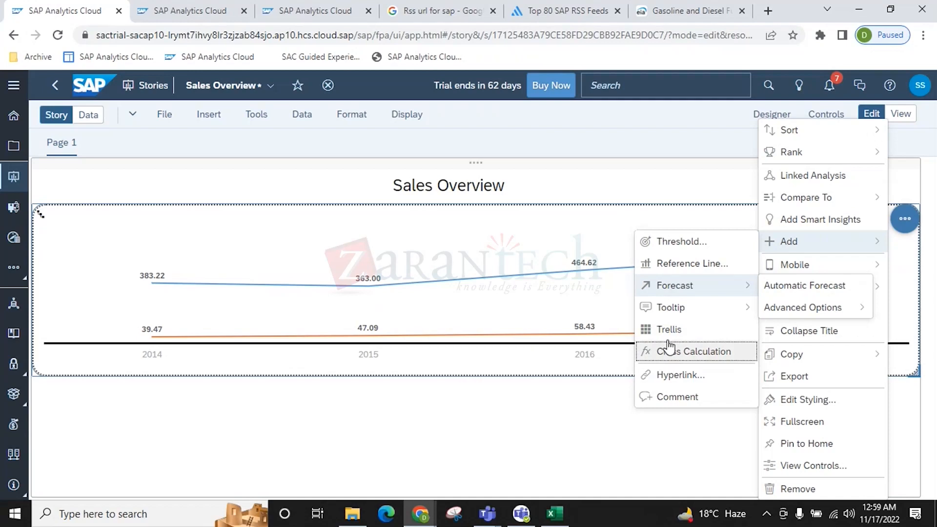
left_click(658, 188)
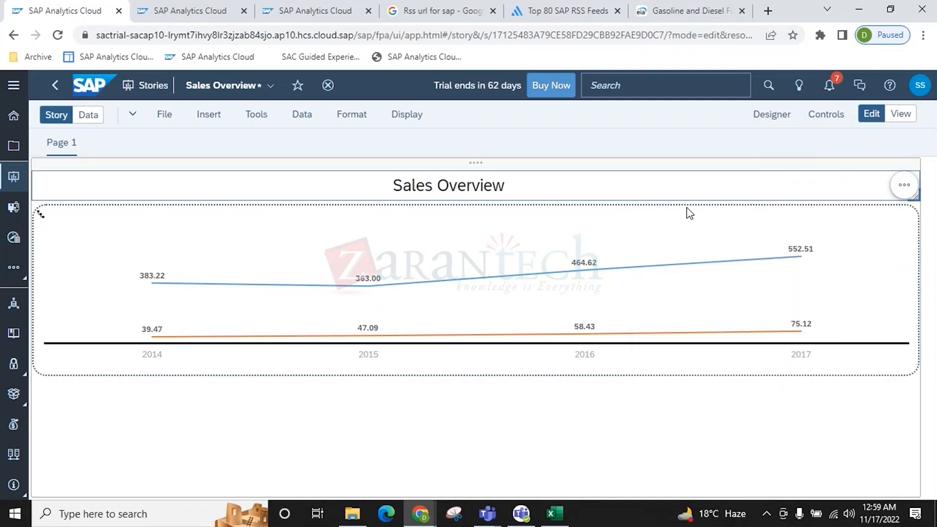
left_click(905, 185)
left_click(901, 220)
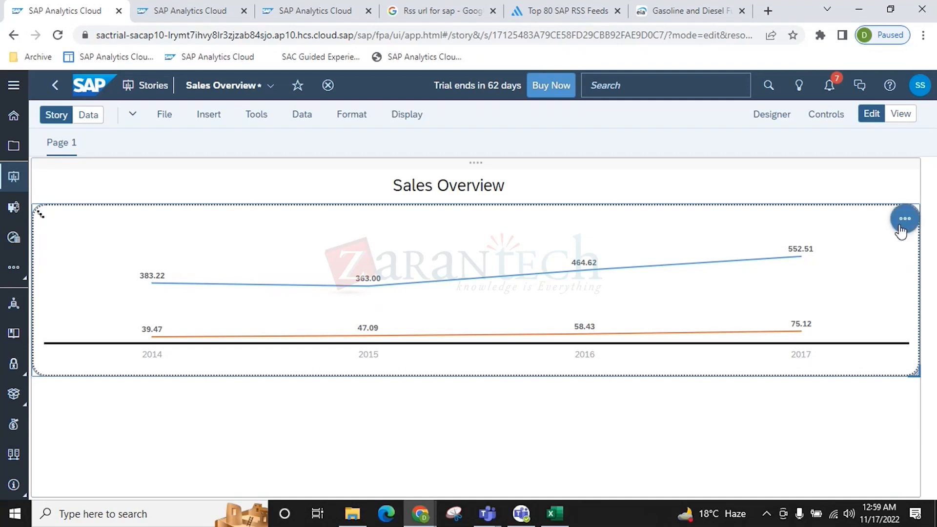
left_click(905, 218)
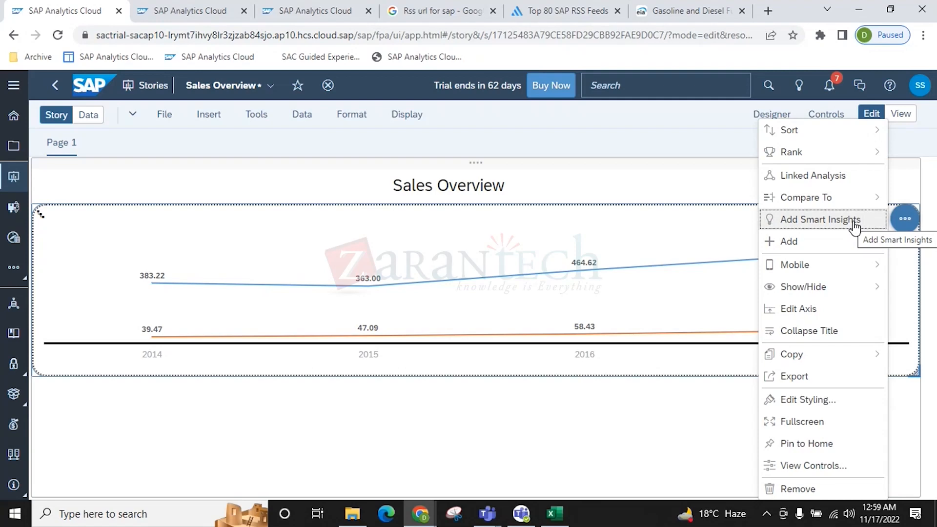
Compare each year to the Previous Year and drill Order Date down to quarters
mouse_move(779, 200)
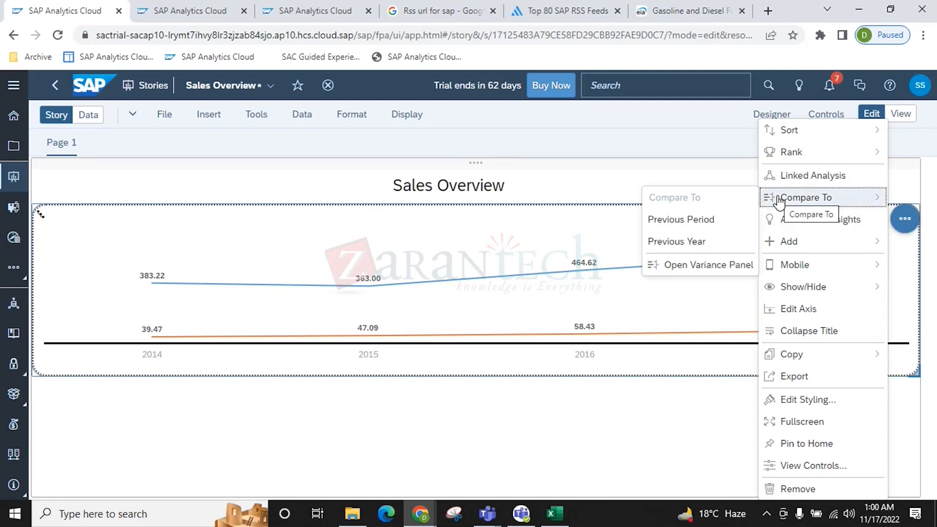
left_click(701, 251)
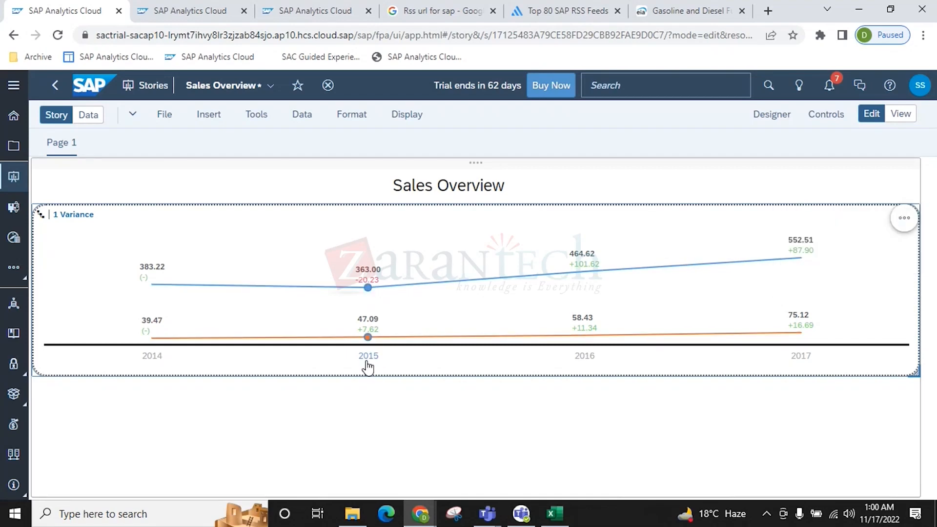
mouse_move(147, 336)
left_click(41, 215)
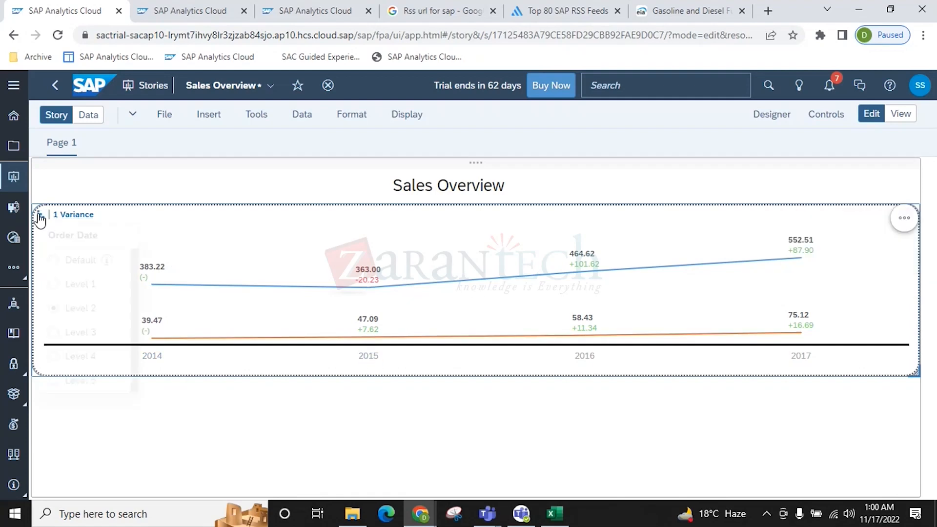
left_click(53, 332)
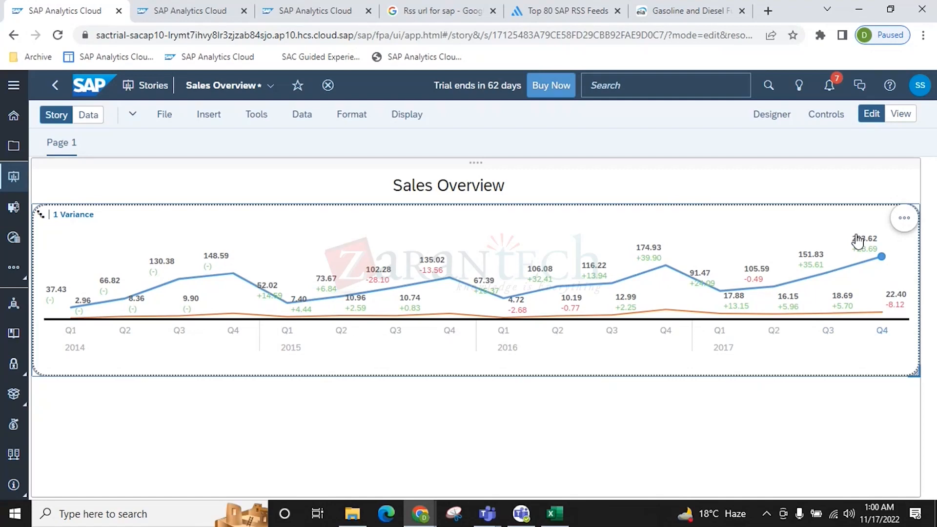
Open the Create Variance panel from Compare To
left_click(905, 218)
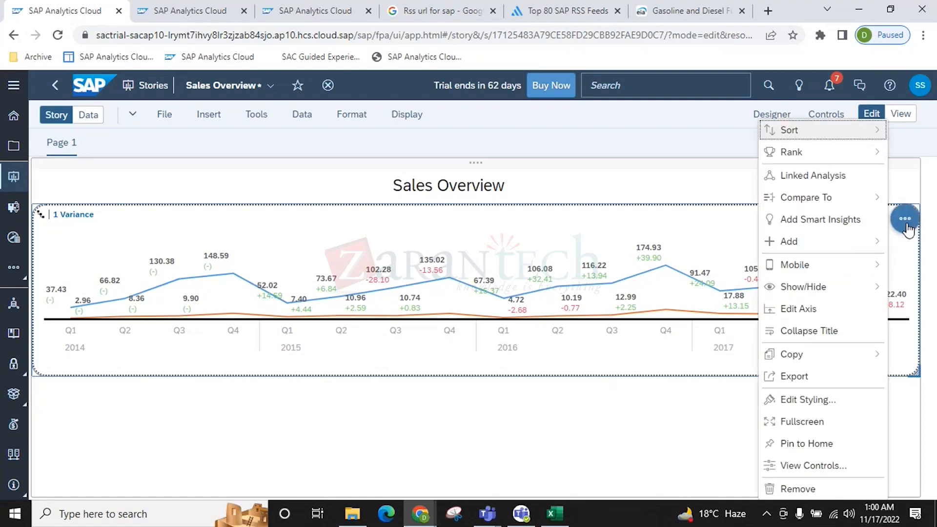
mouse_move(809, 200)
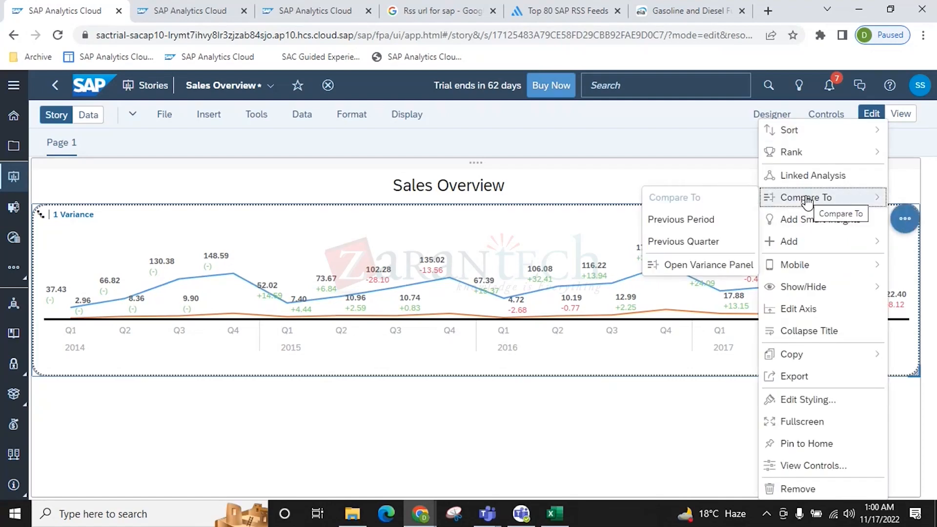
left_click(702, 270)
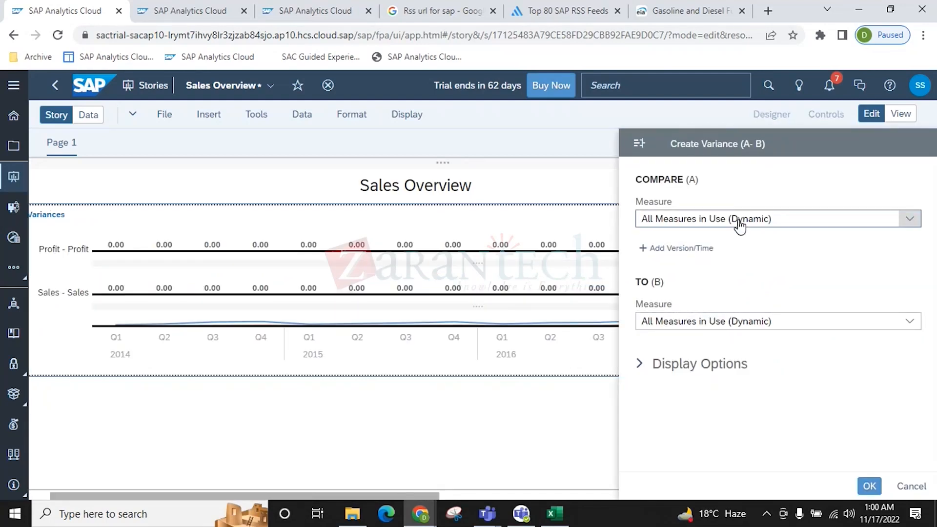
Set the compared value A to Sales with Order Date current period
left_click(910, 218)
left_click(672, 283)
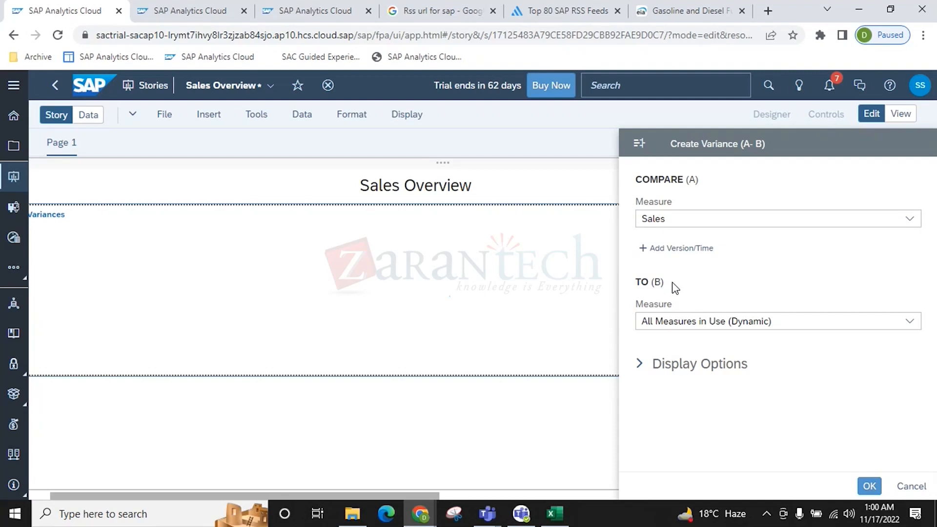
left_click(682, 249)
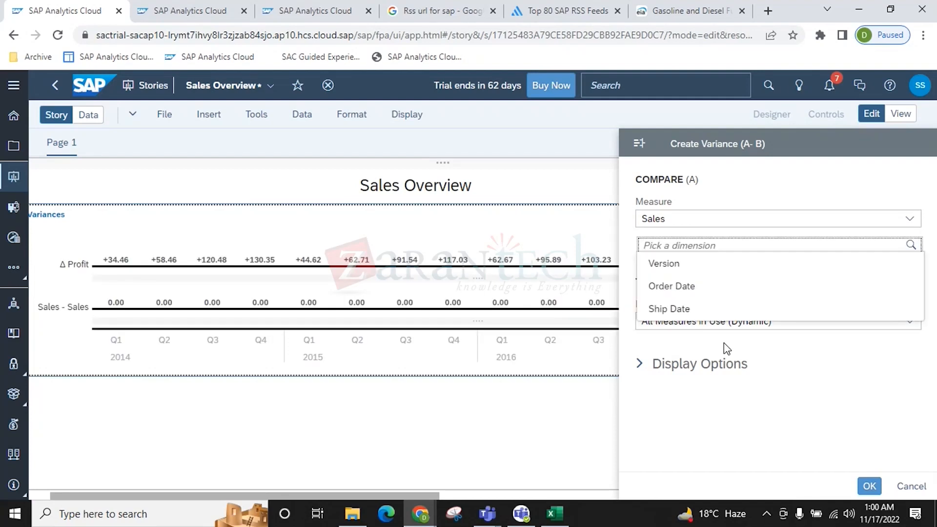
left_click(652, 288)
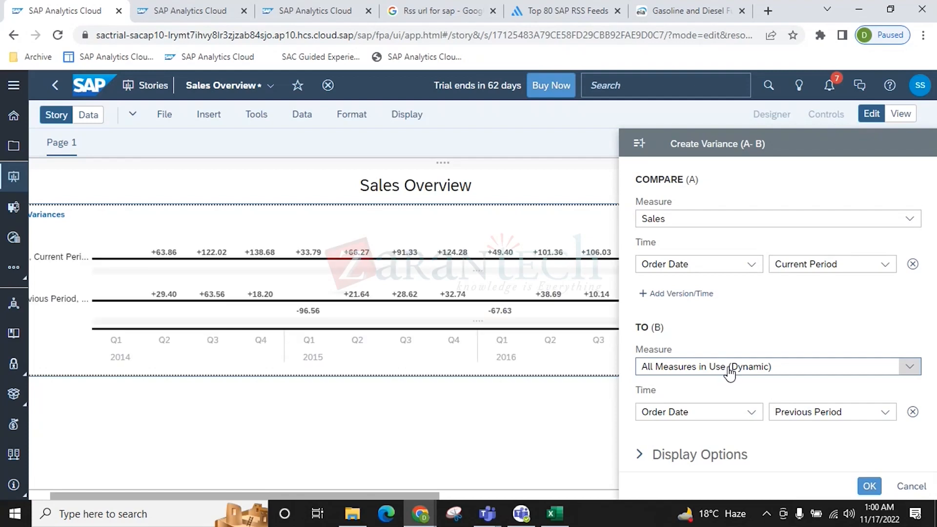
Set baseline B to All Measures in Use, Previous Quarter, and create the variance
left_click(730, 369)
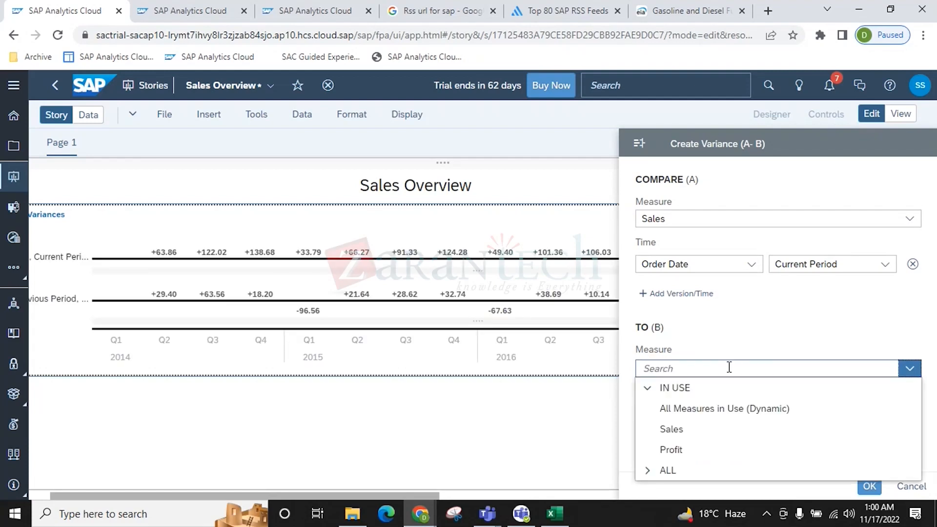
left_click(732, 409)
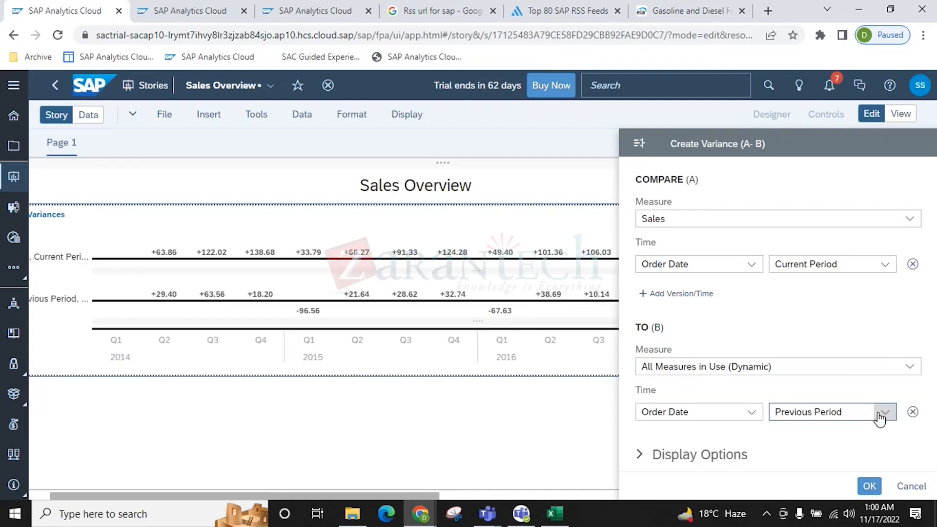
left_click(884, 412)
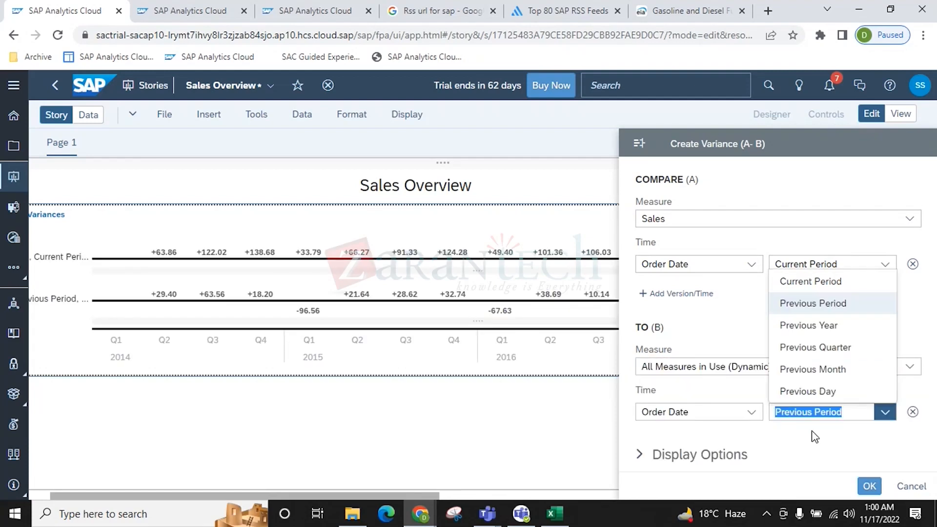
left_click(822, 350)
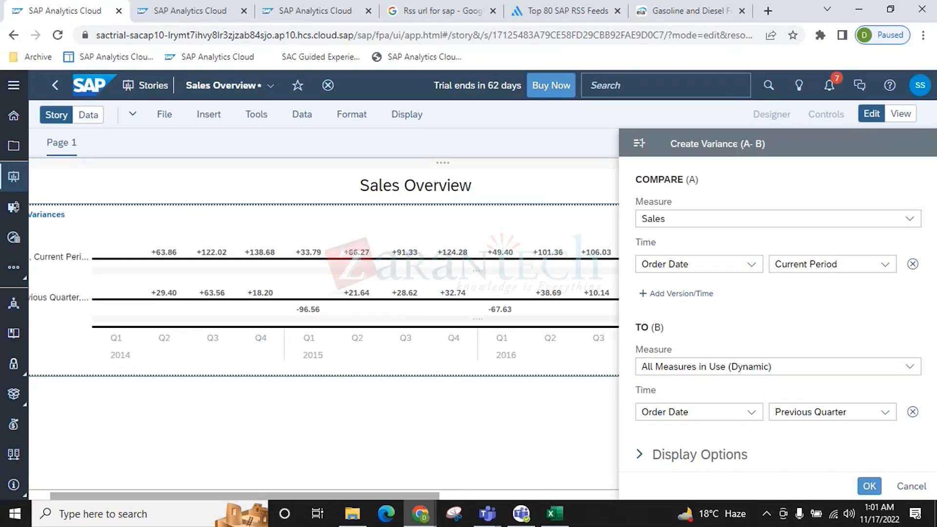
left_click(870, 486)
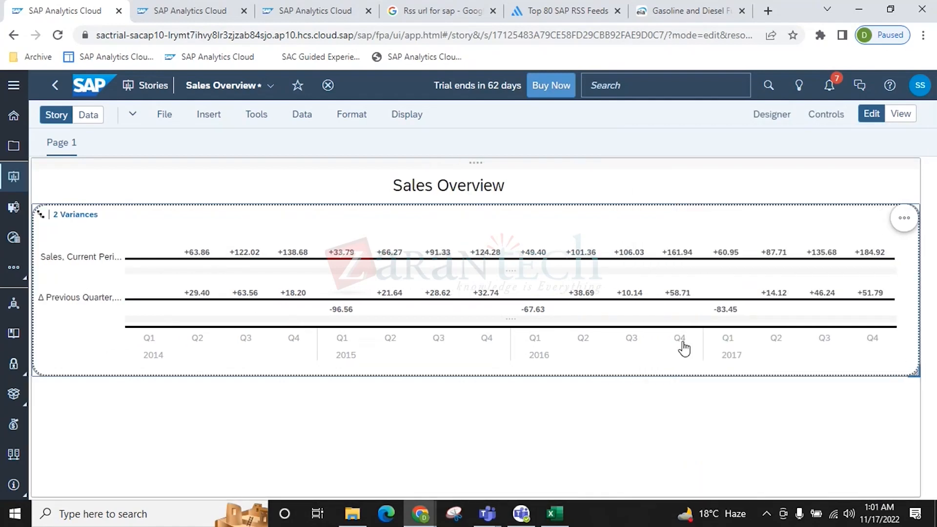
left_click(771, 119)
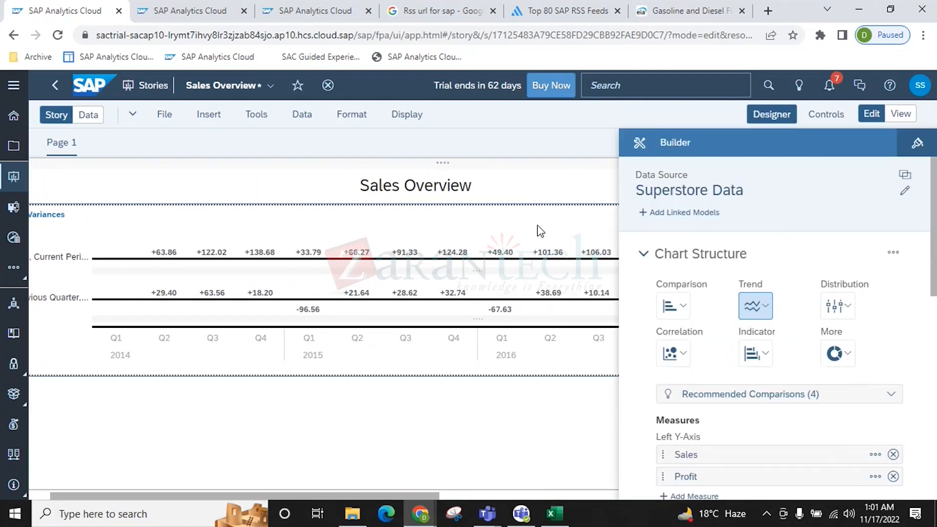
Reopen the variance panel and confirm a third variance on the Sales Overview chart
left_click(529, 188)
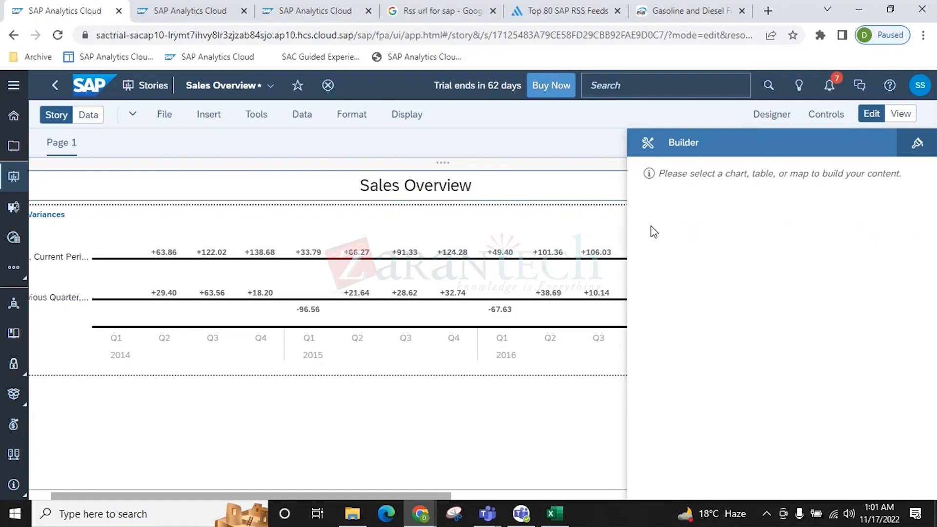
left_click(889, 210)
left_click(905, 215)
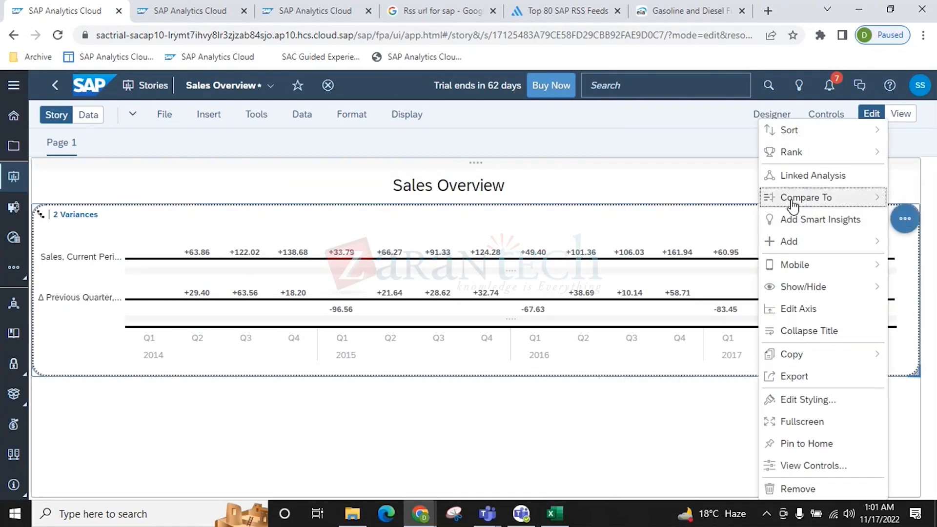
mouse_move(793, 202)
left_click(652, 266)
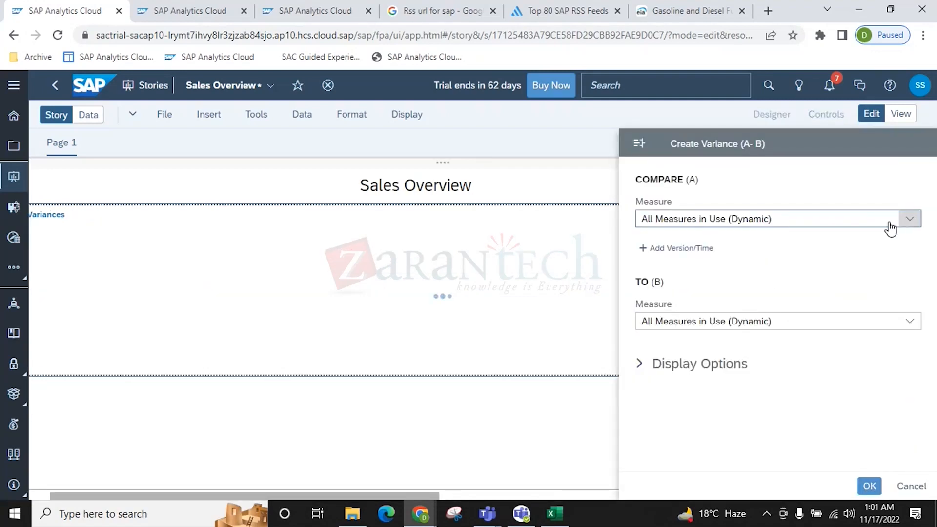
left_click(911, 220)
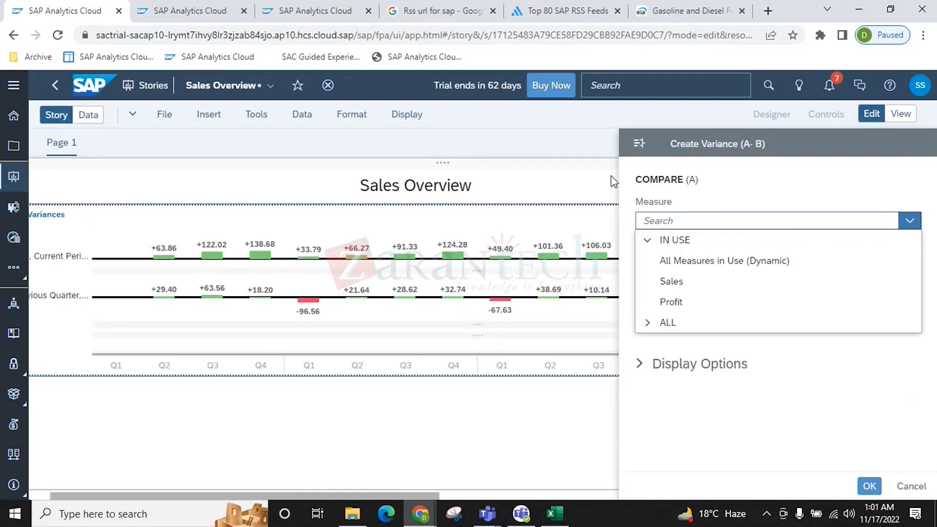
left_click(868, 485)
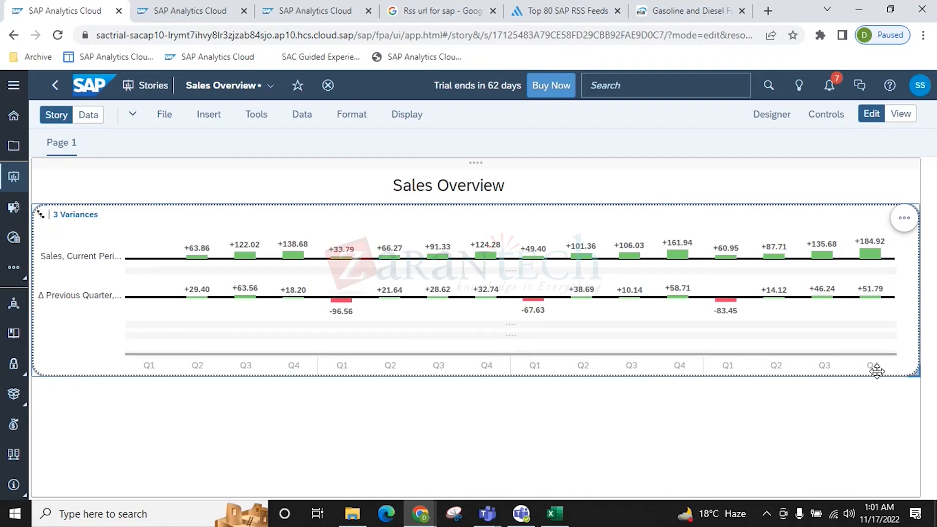
left_click(906, 220)
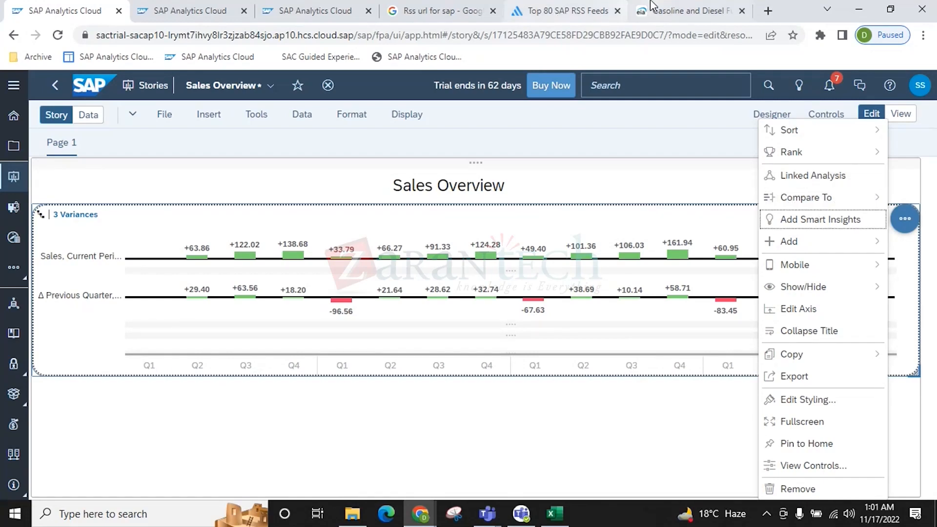
Review Rank > Top N Options with Mode Top, then cancel without applying
left_click(780, 152)
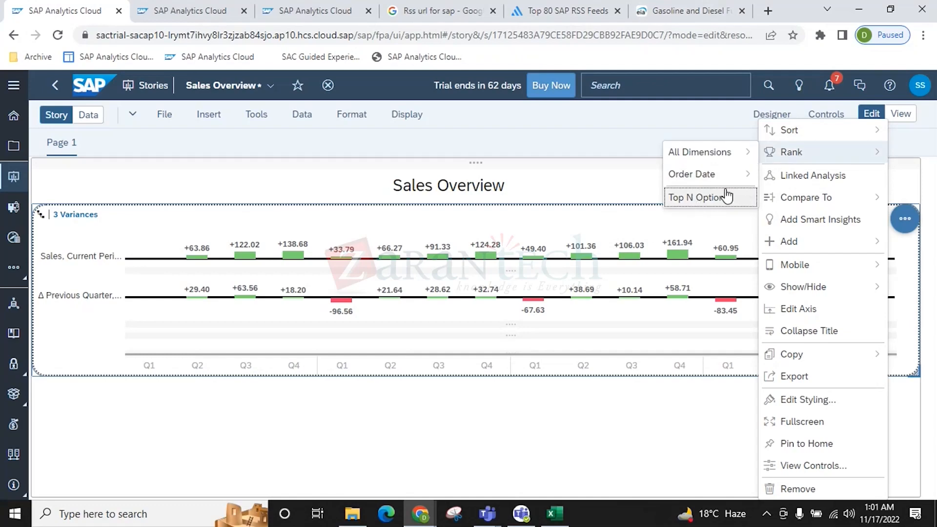
left_click(702, 199)
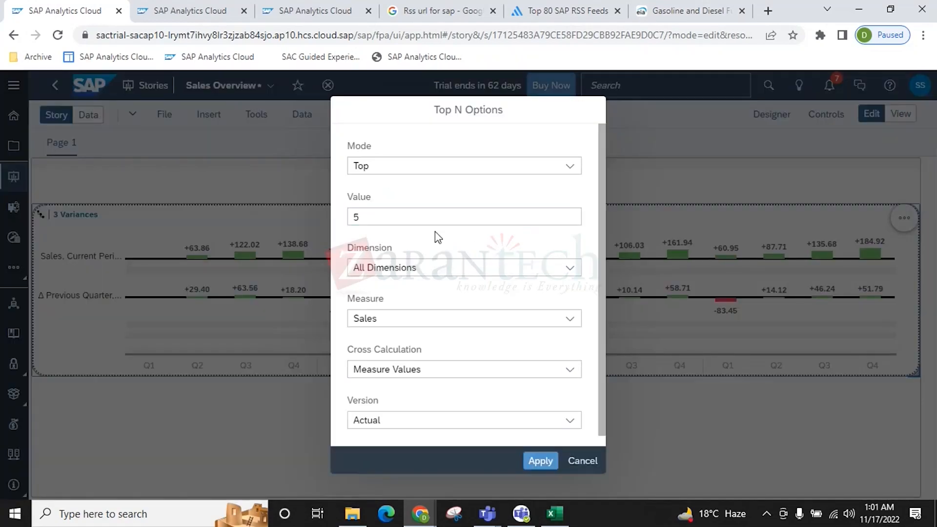
left_click(508, 167)
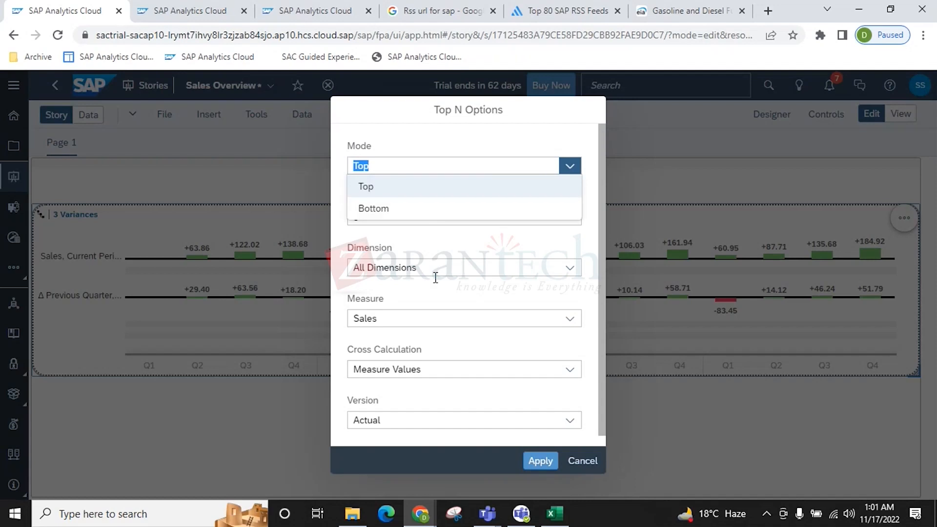
left_click(508, 294)
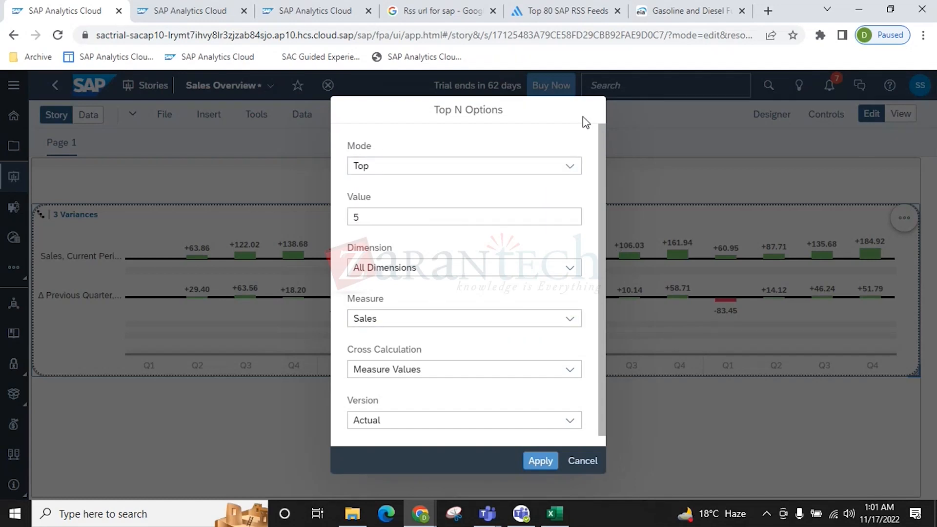
left_click(595, 461)
left_click(904, 218)
mouse_move(781, 132)
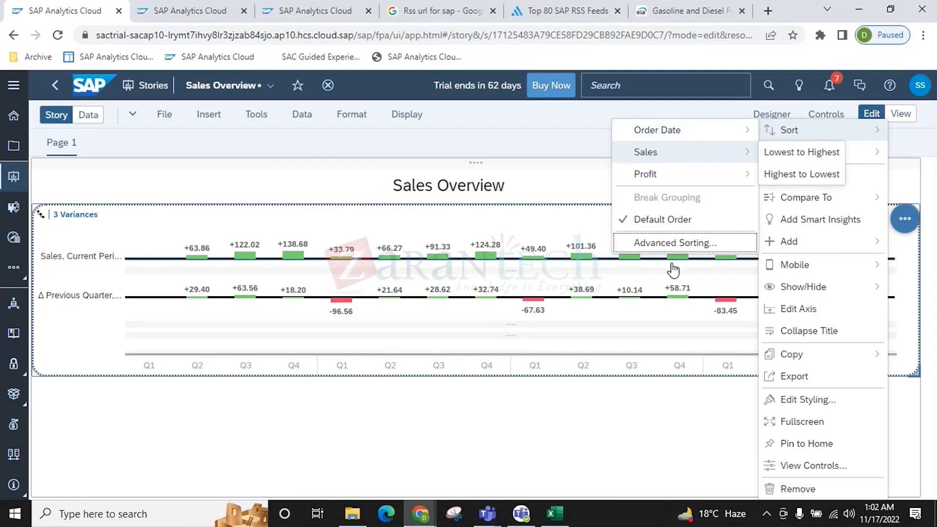
Use Advanced Sorting to sort the chart by Sales, Highest to Lowest
left_click(676, 244)
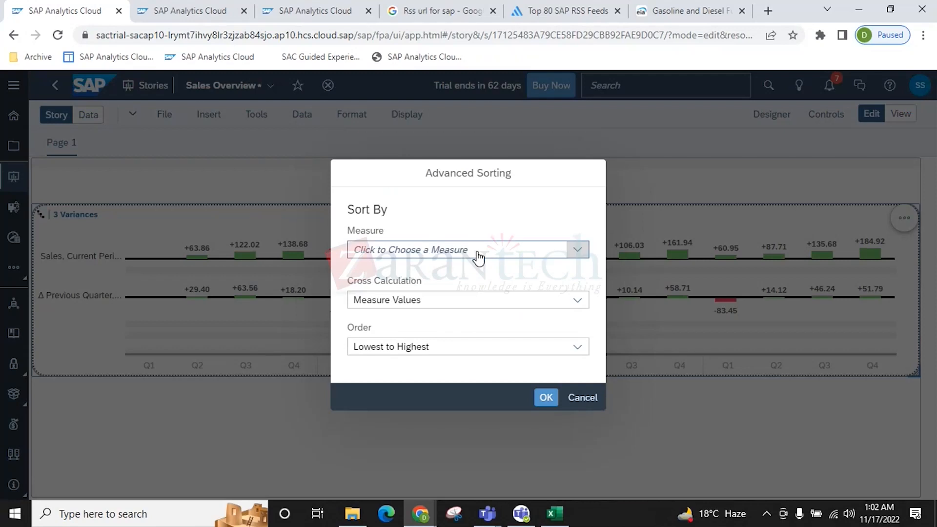
left_click(578, 248)
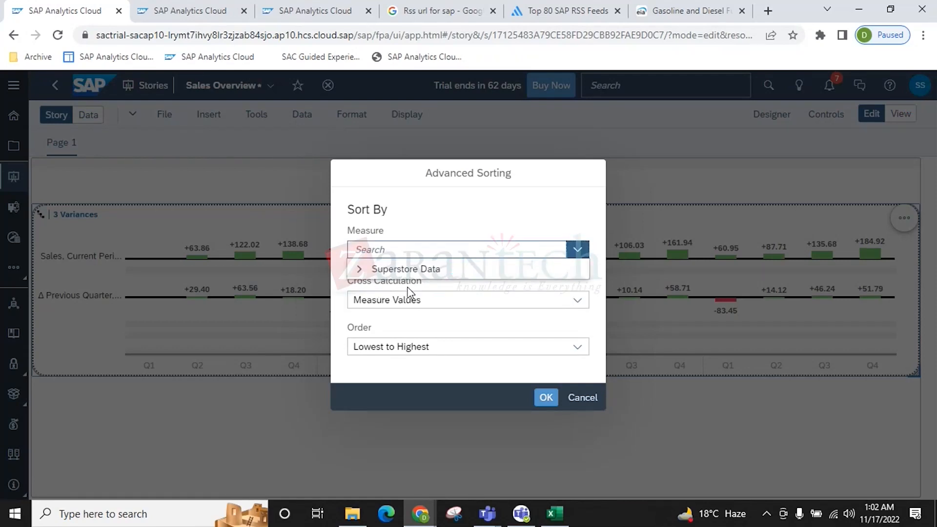
left_click(363, 273)
left_click(391, 292)
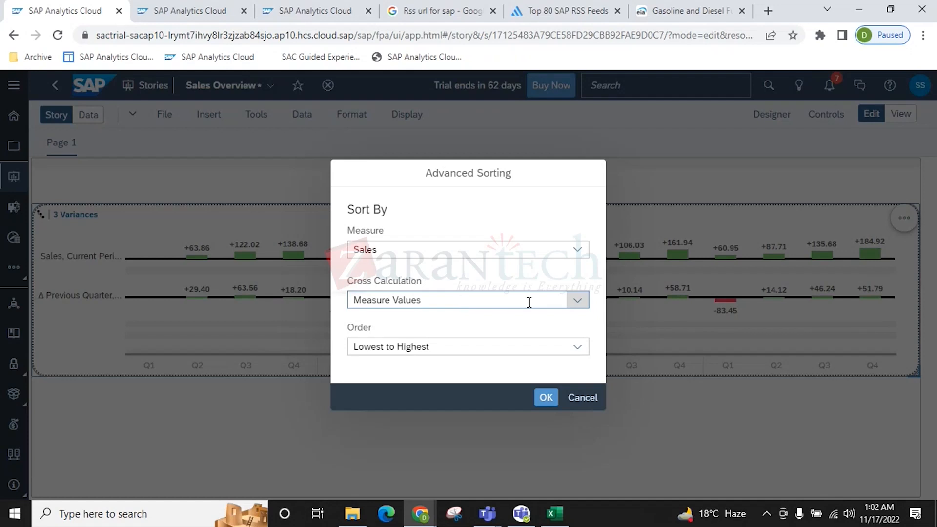
left_click(570, 303)
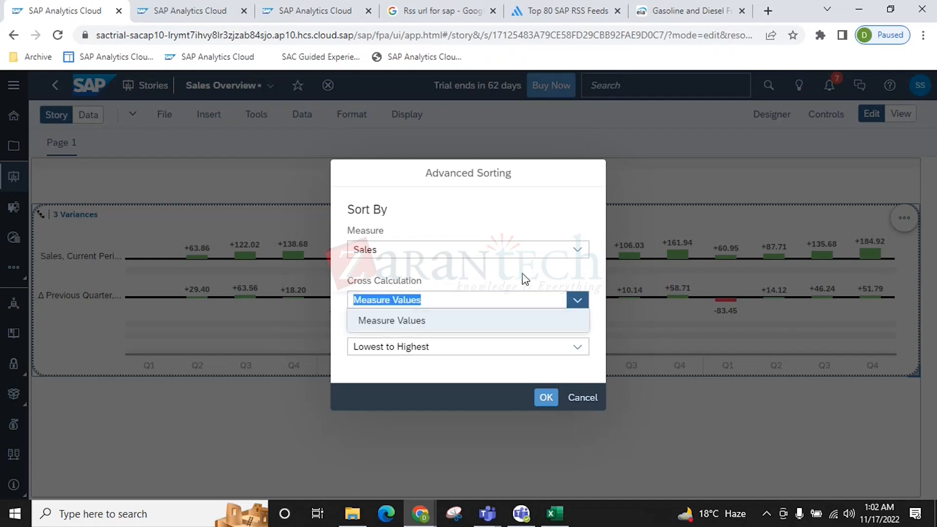
left_click(529, 298)
left_click(575, 347)
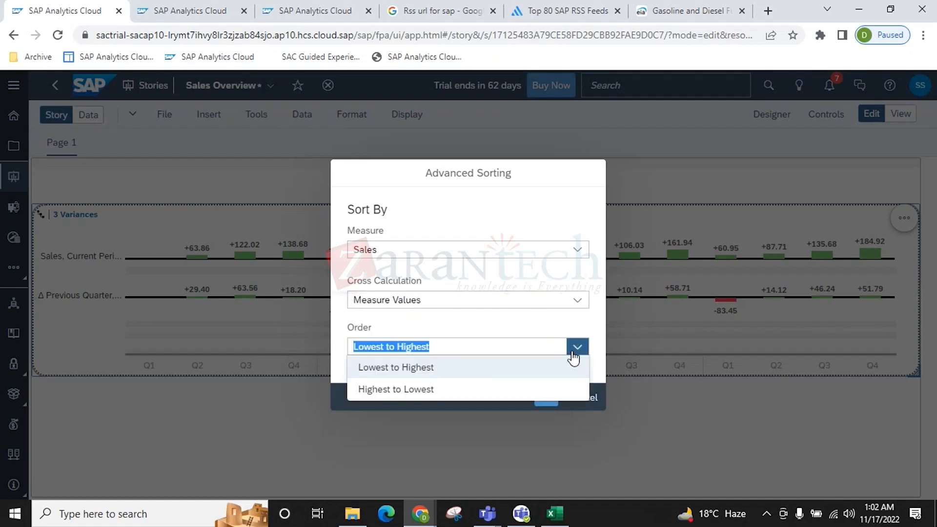
left_click(403, 389)
left_click(545, 397)
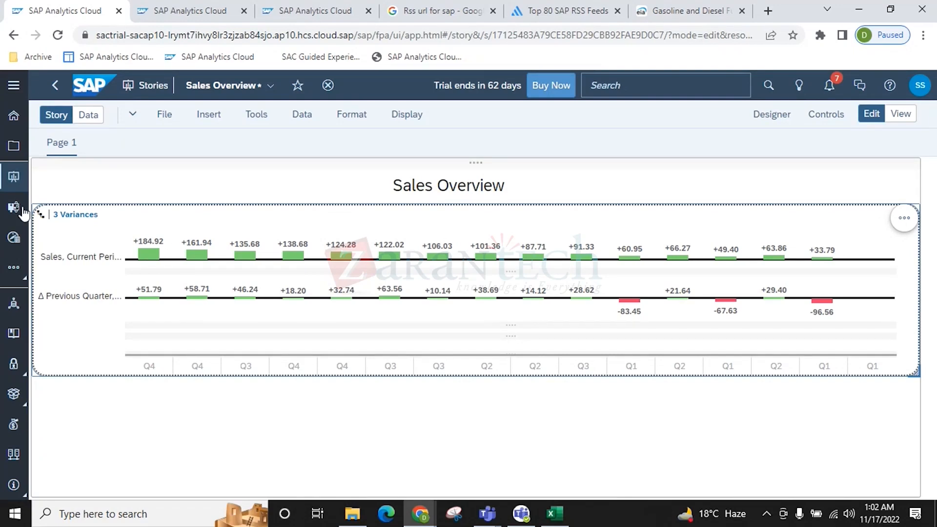
left_click(90, 215)
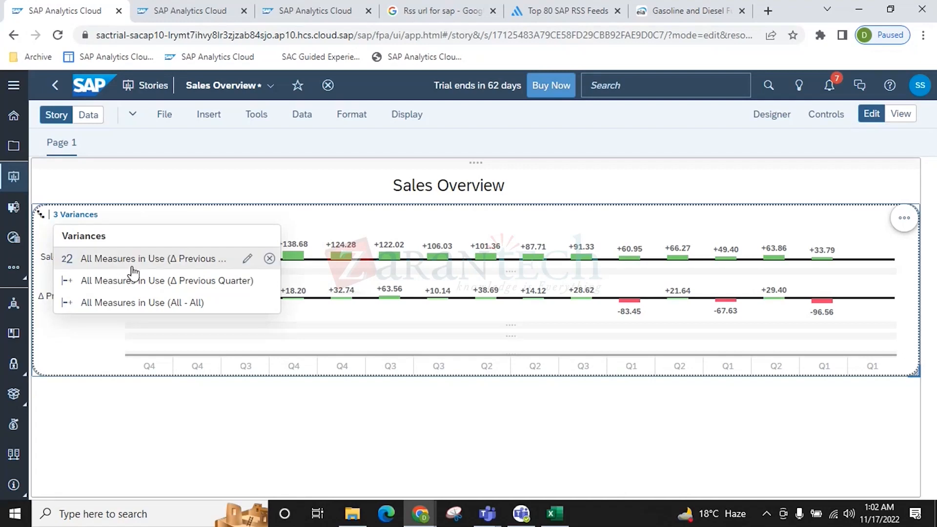
Remove the 3 variances and read the plain quarterly Sales and Profit values
left_click(102, 217)
left_click(103, 216)
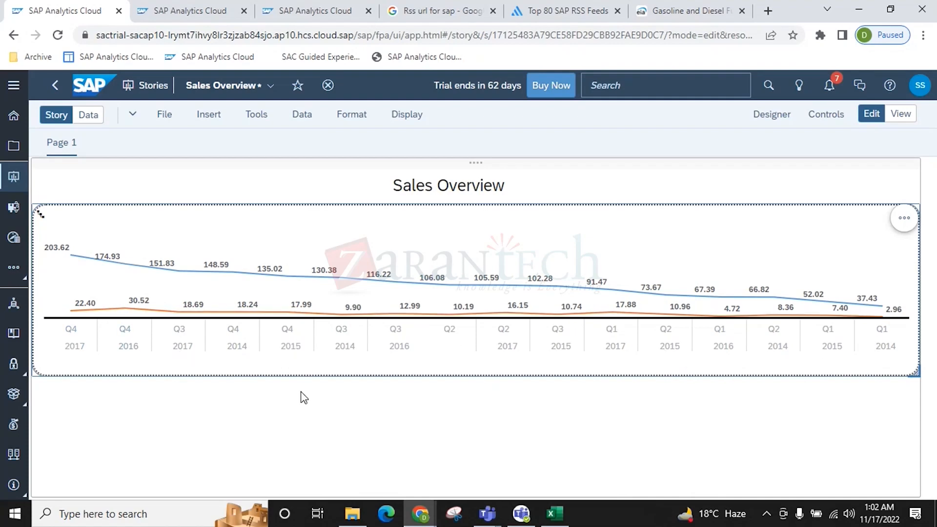
mouse_move(61, 255)
mouse_move(864, 302)
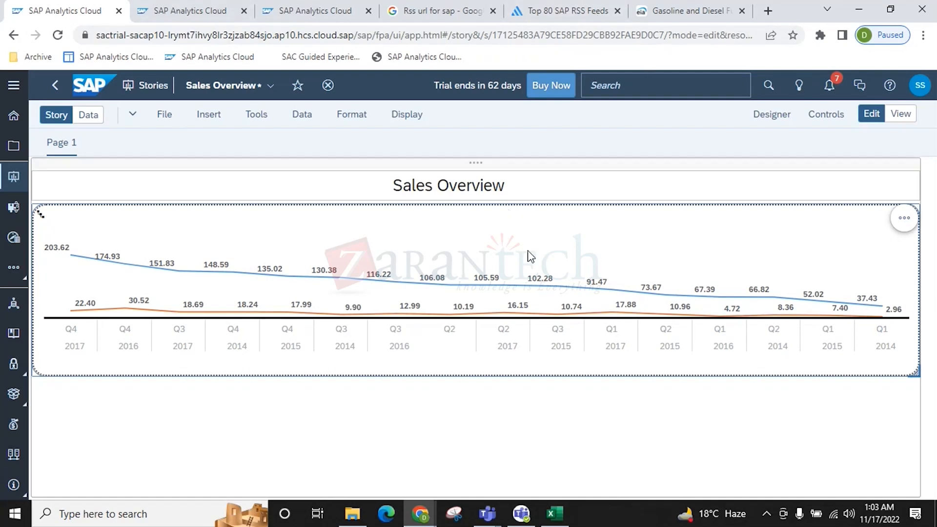
mouse_move(460, 314)
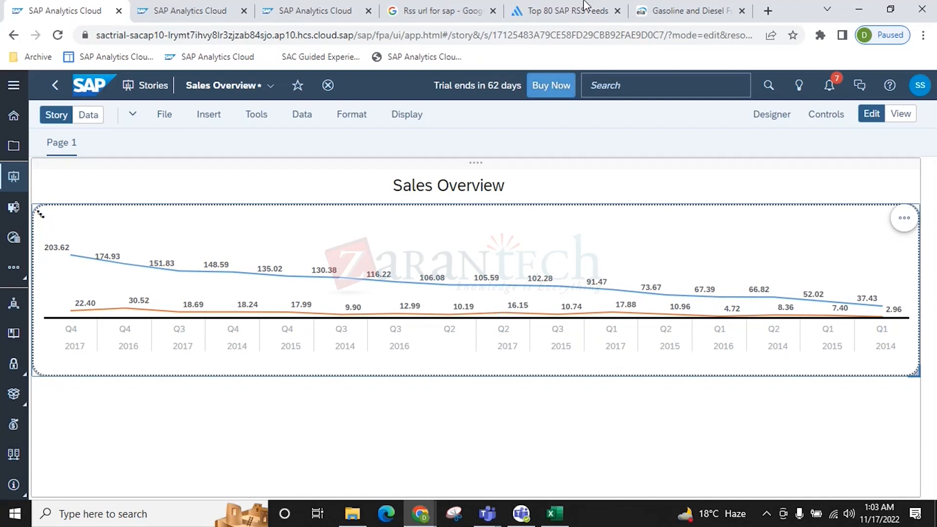
left_click(634, 10)
left_click(43, 216)
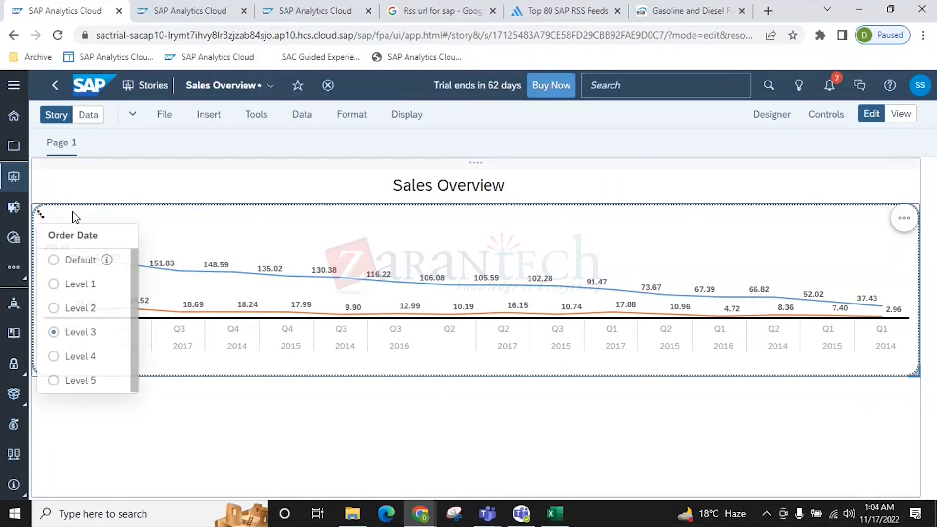
Browse the chart's Rank and Compare To options without changing anything
left_click(419, 431)
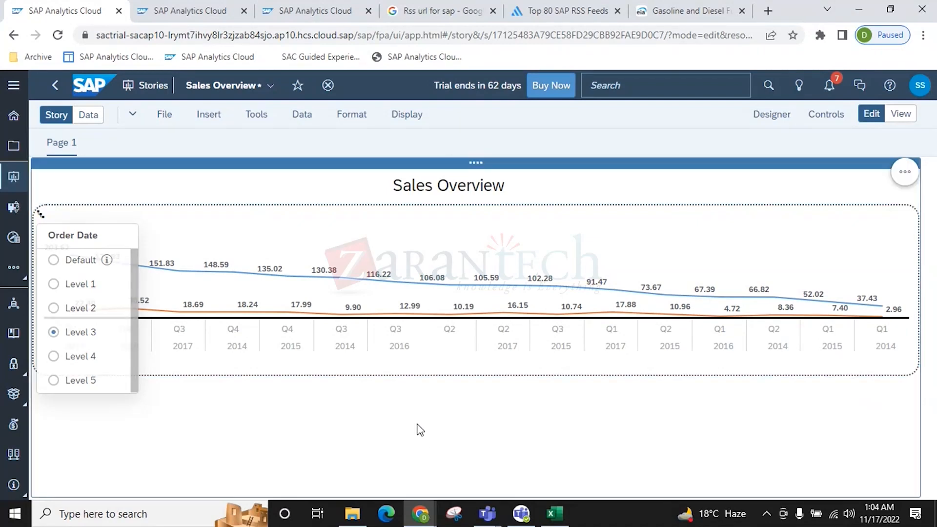
left_click(898, 213)
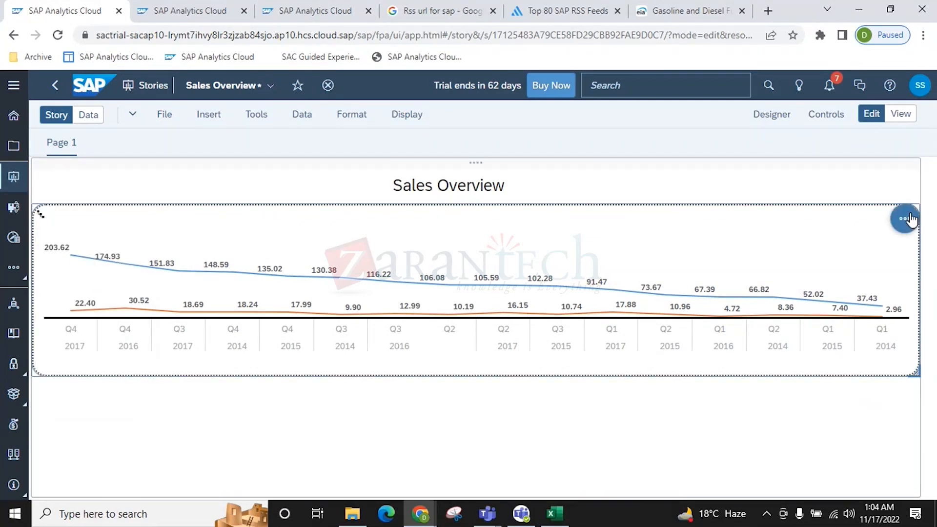
left_click(910, 217)
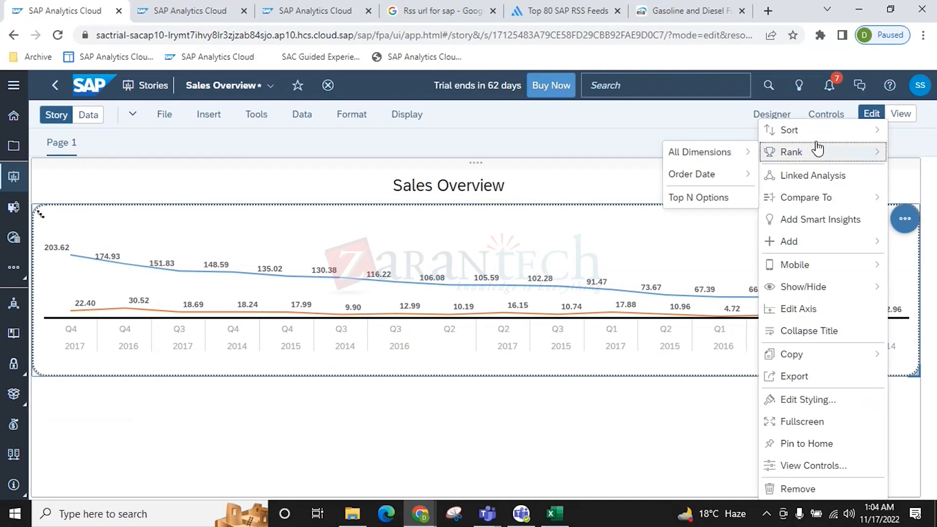
left_click(810, 198)
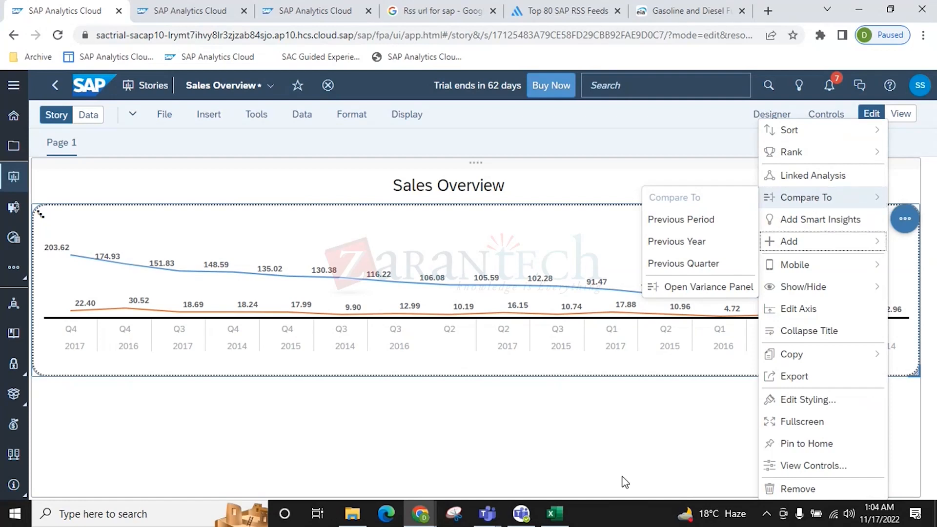
left_click(601, 433)
Add smart insights to the Sales Overview chart, showing Q4 2017 has the highest Sales
left_click(842, 207)
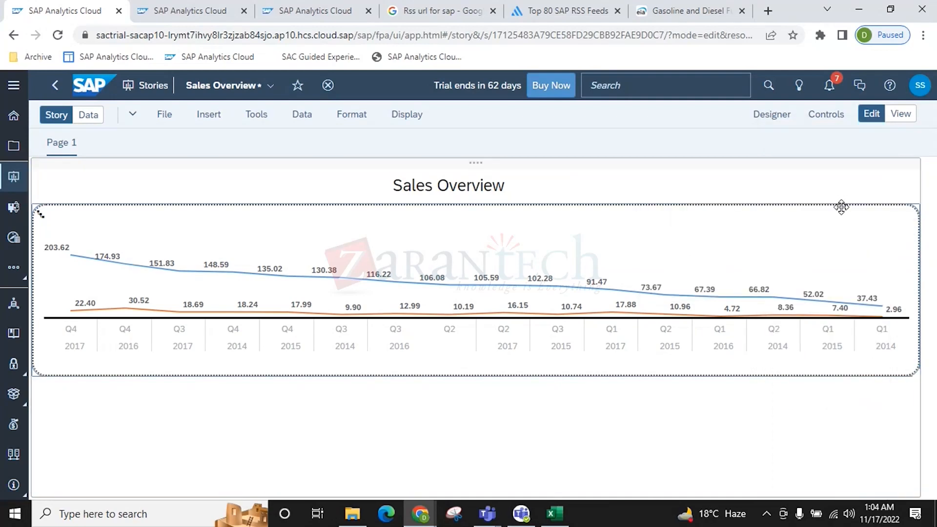
left_click(904, 218)
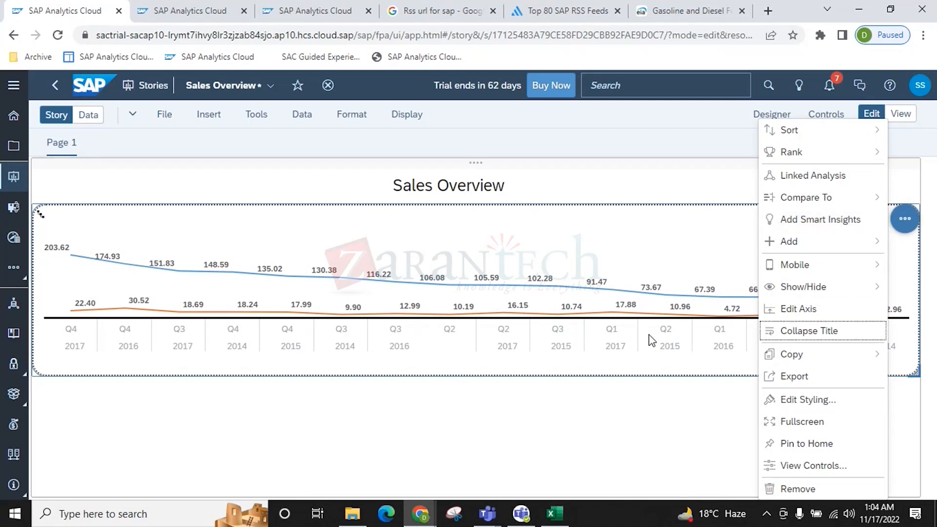
left_click(823, 222)
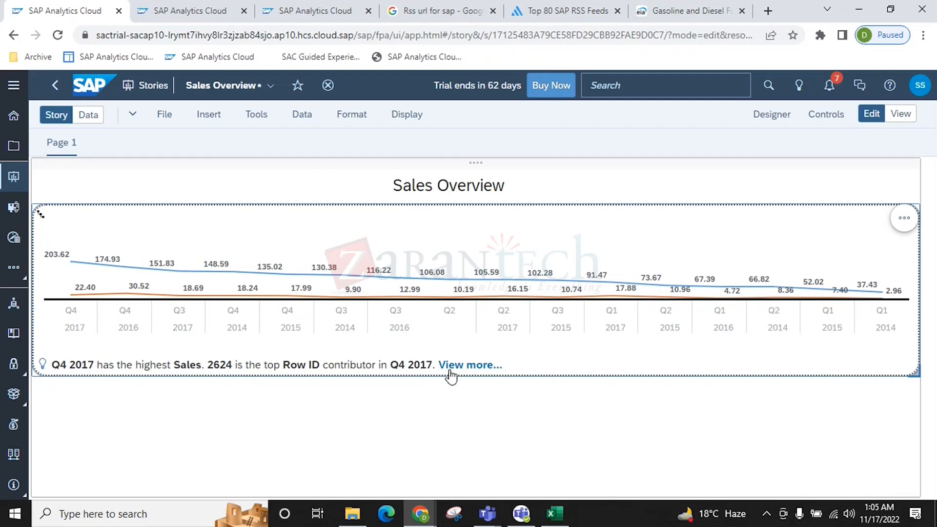
left_click(496, 367)
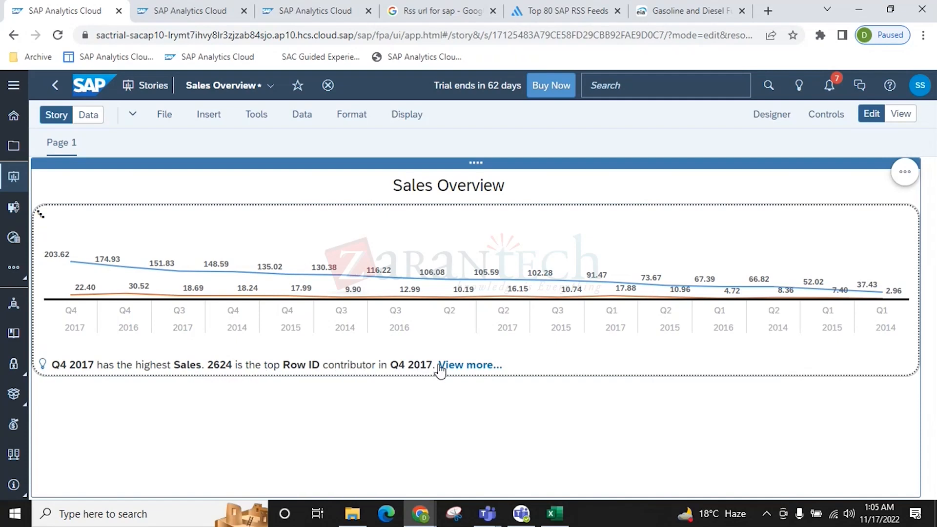
left_click(776, 114)
Open the empty chart in Designer and keep the Bar/Column chart type
left_click(206, 117)
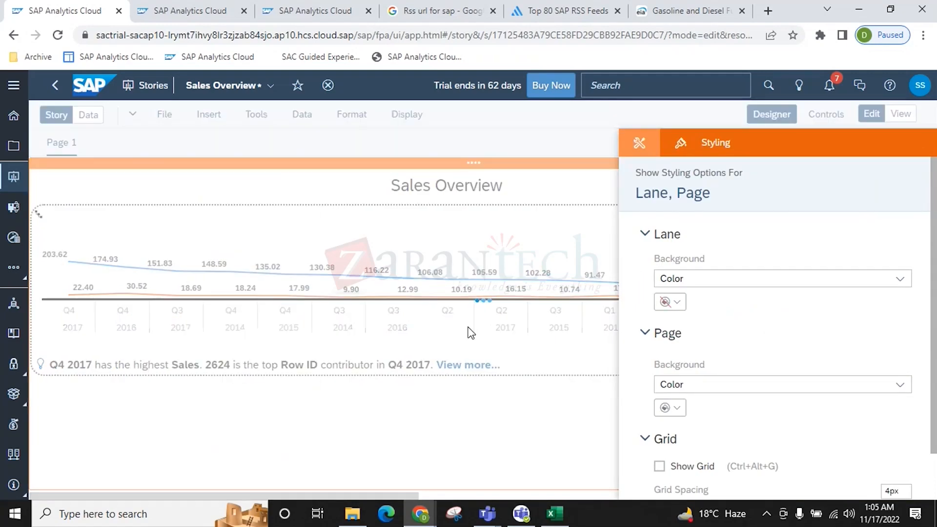
left_click(784, 117)
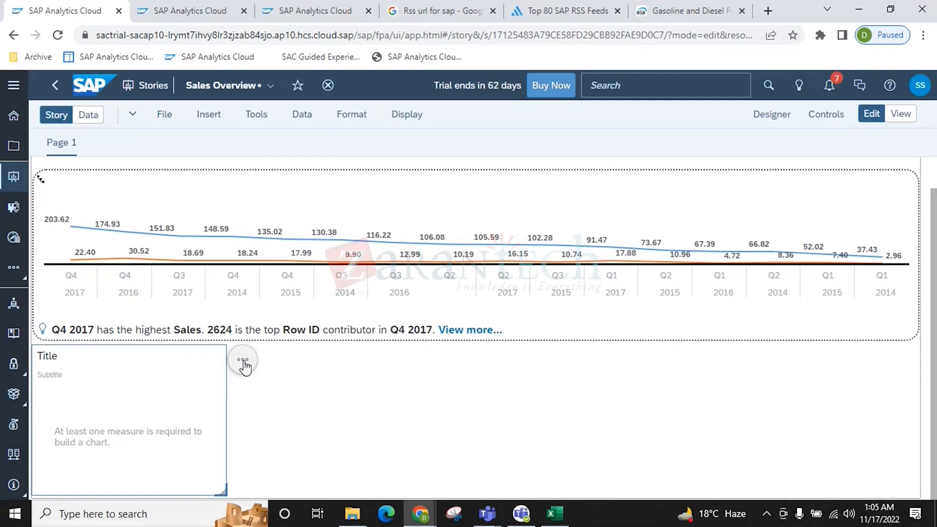
left_click(252, 369)
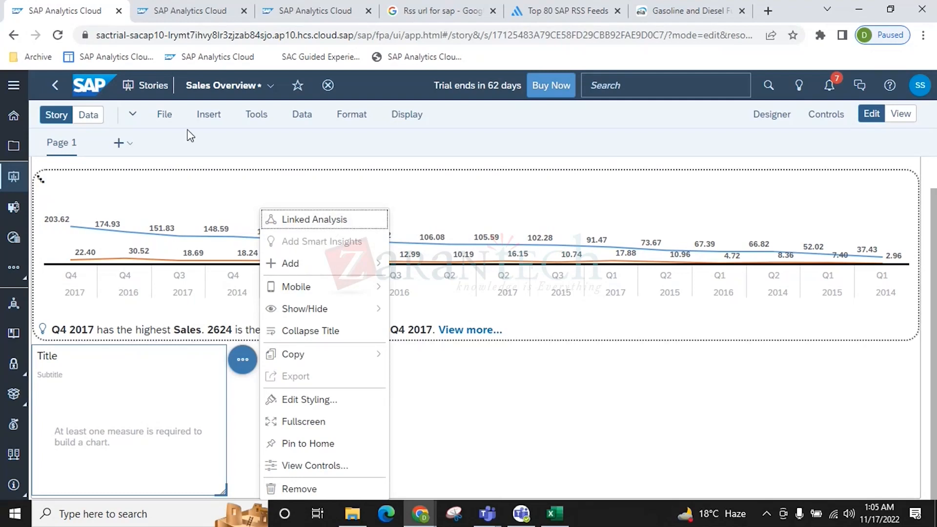
left_click(771, 114)
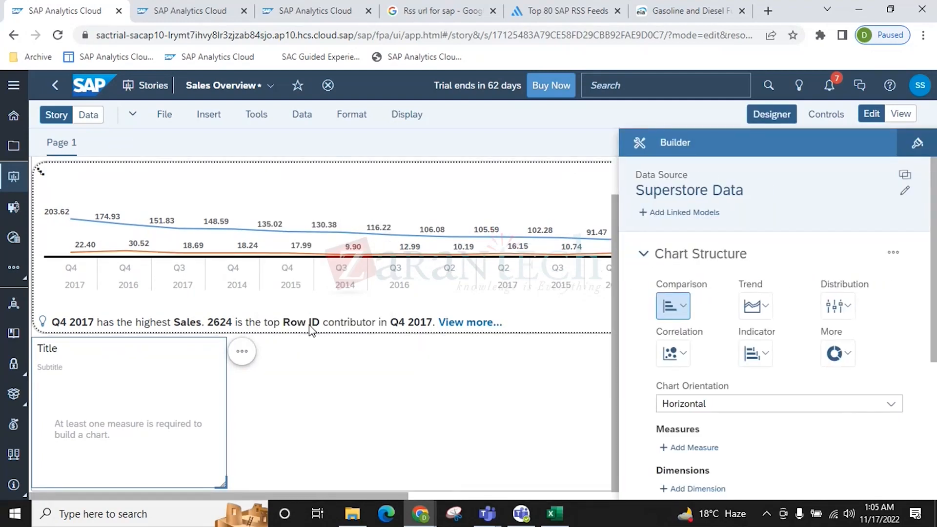
left_click(679, 306)
left_click(701, 341)
Plot Sales as the measure, broken down by the Customer Name dimension
left_click(692, 448)
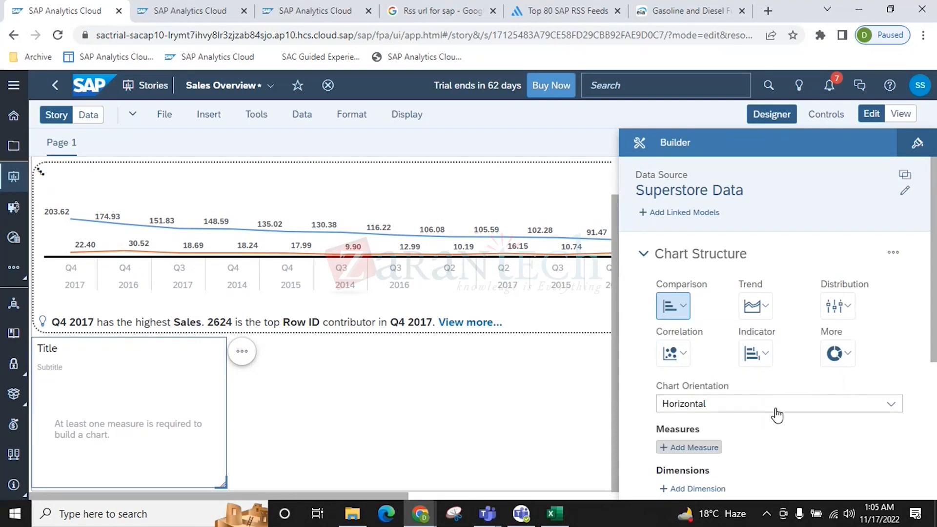
scroll(736, 401, "down", 2)
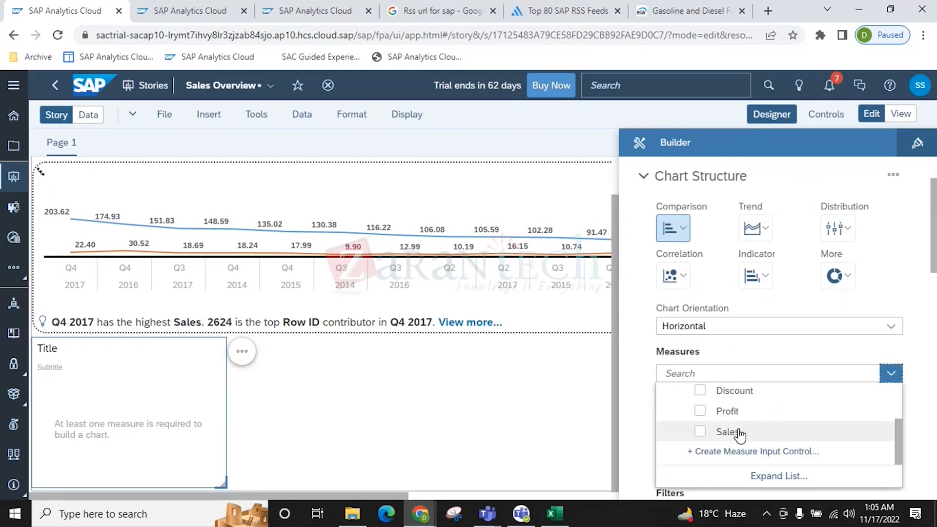
left_click(702, 434)
left_click(642, 411)
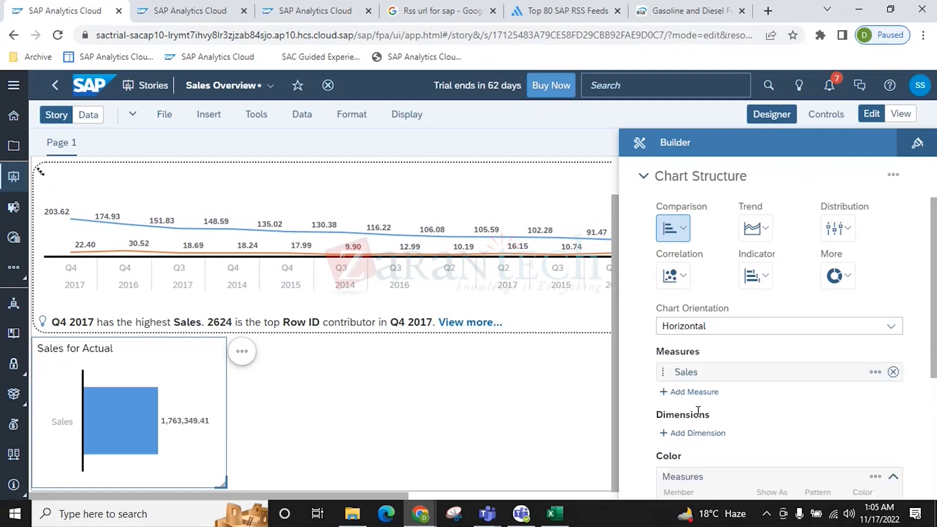
left_click(705, 439)
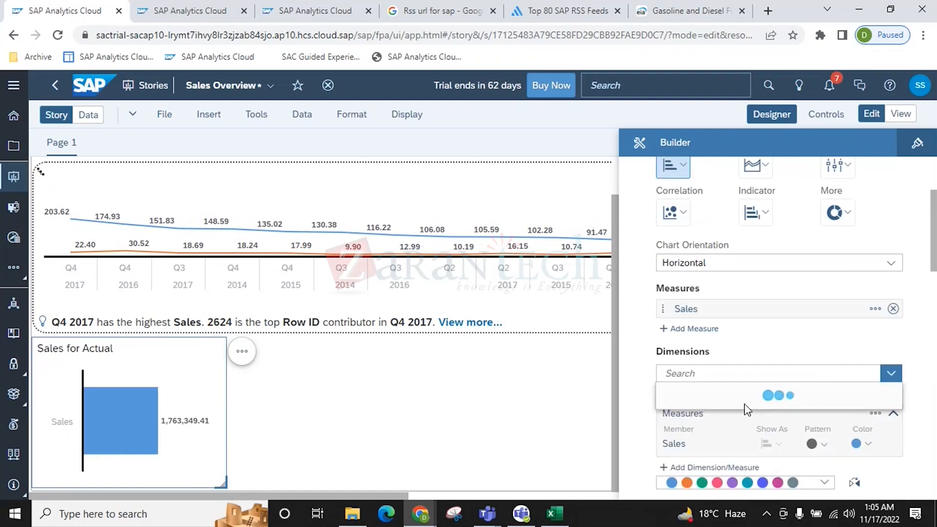
scroll(737, 420, "down", 3)
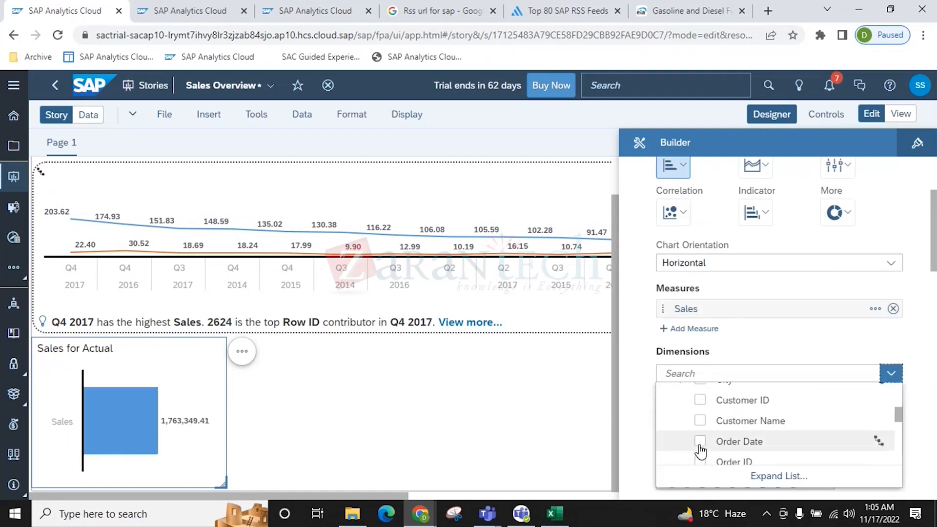
left_click(707, 431)
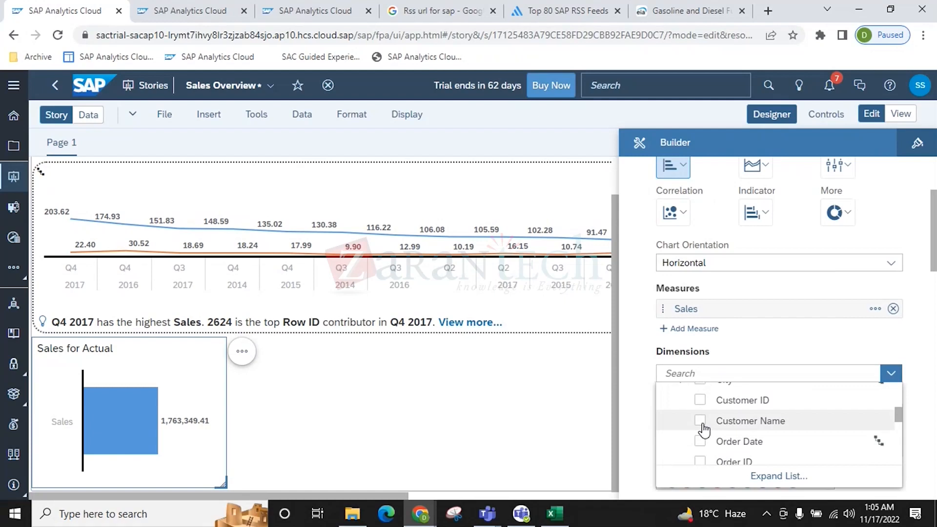
left_click(626, 421)
Add smart insights to the Sales per Customer Name chart
left_click(242, 351)
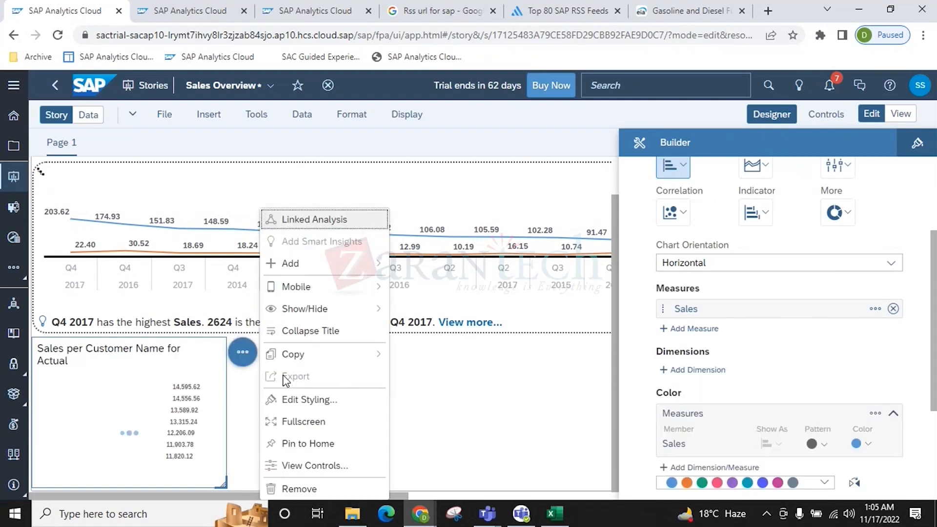
left_click(242, 352)
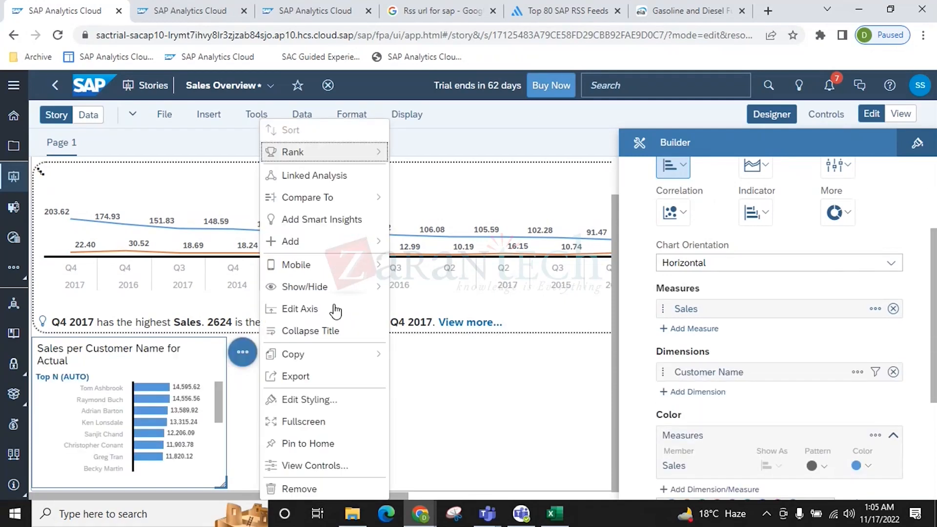
left_click(323, 219)
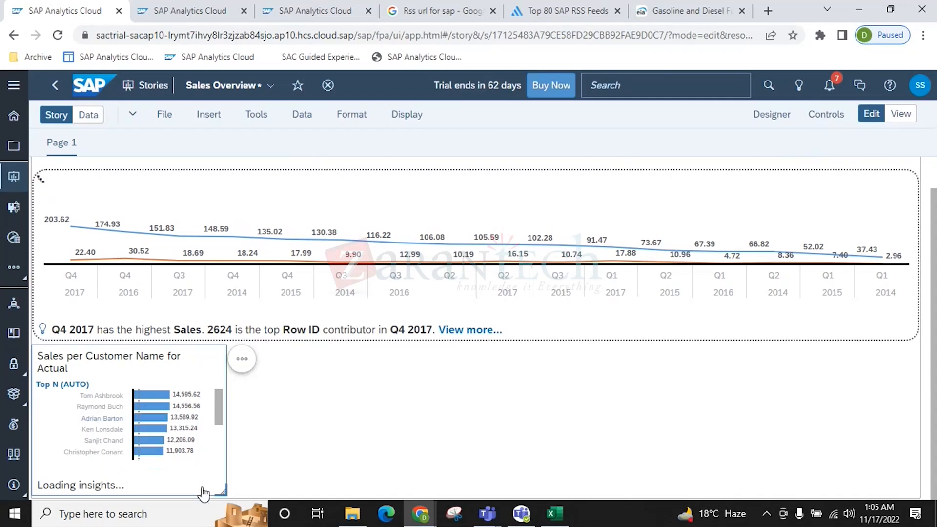
Stretch the customer chart to full page width and review its measures unchanged
left_click_drag(225, 492, 911, 522)
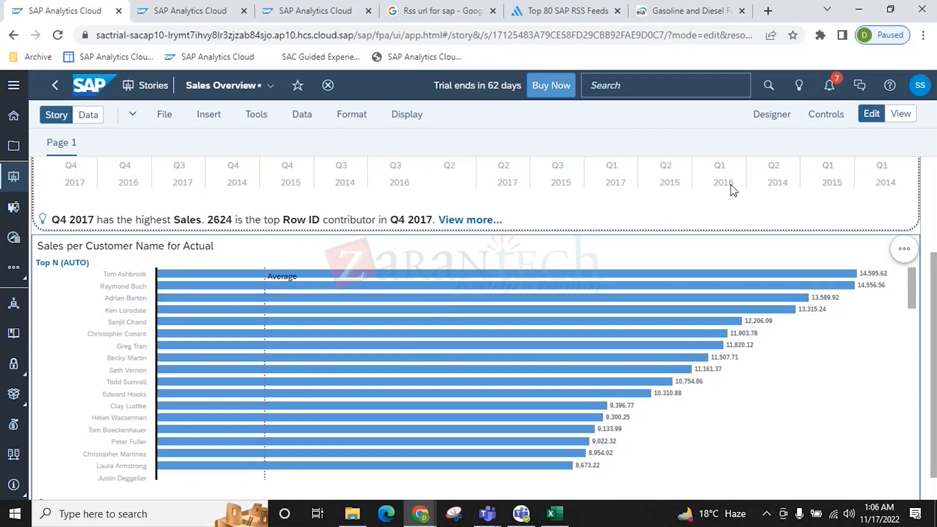
left_click(772, 114)
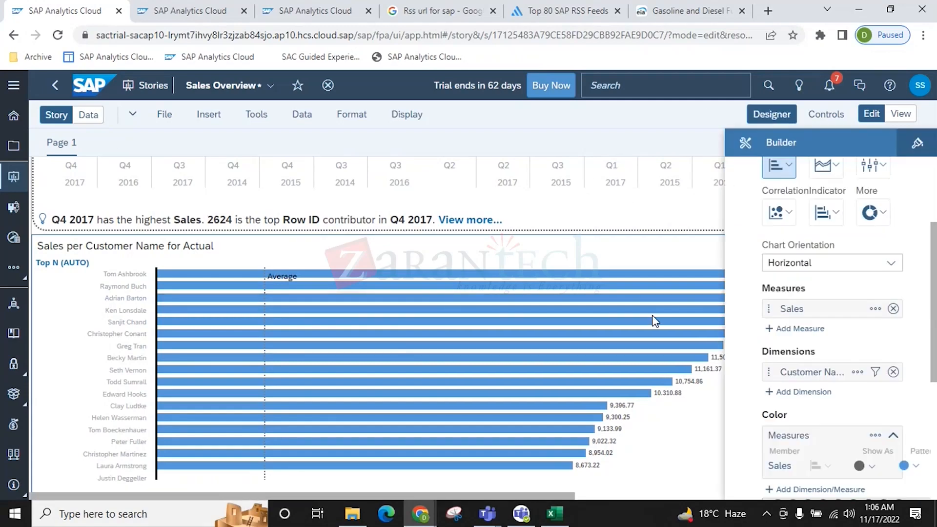
left_click(696, 330)
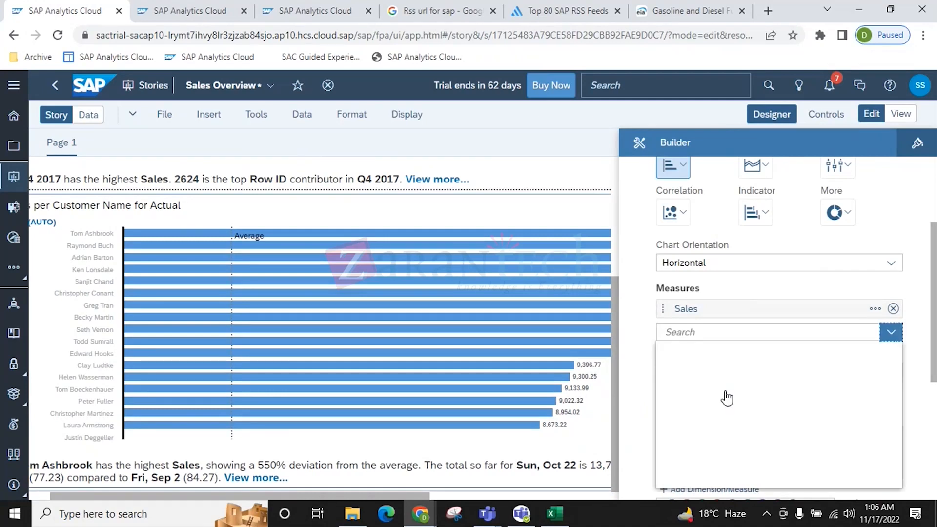
scroll(764, 424, "down", 1)
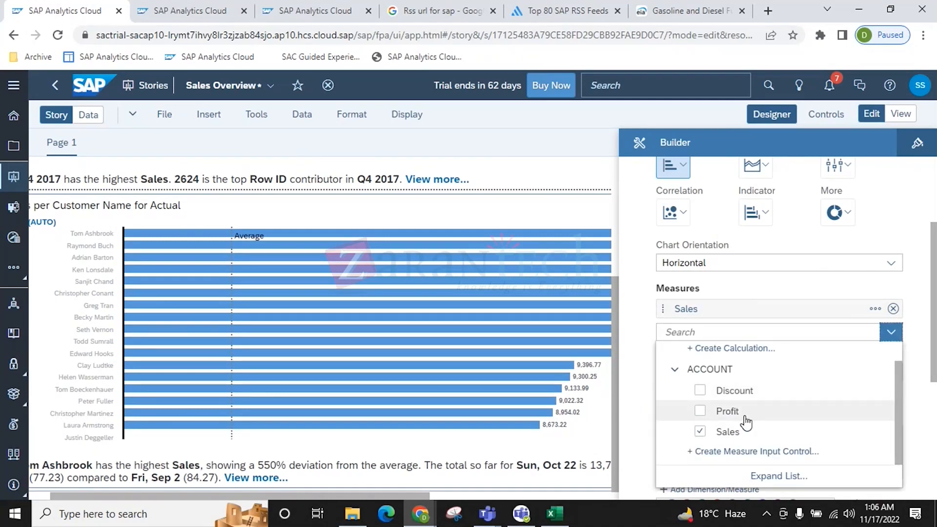
left_click(909, 367)
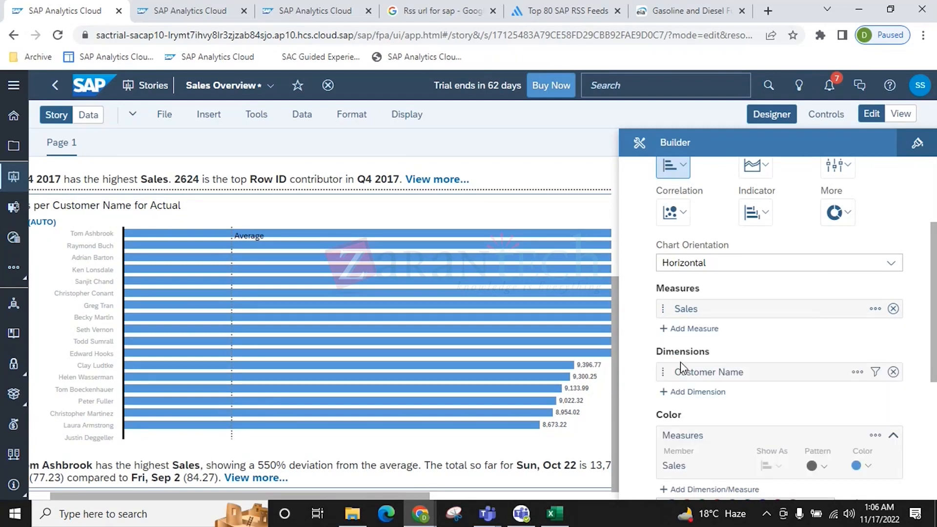
Replace the Customer Name dimension with Order Date
left_click(787, 392)
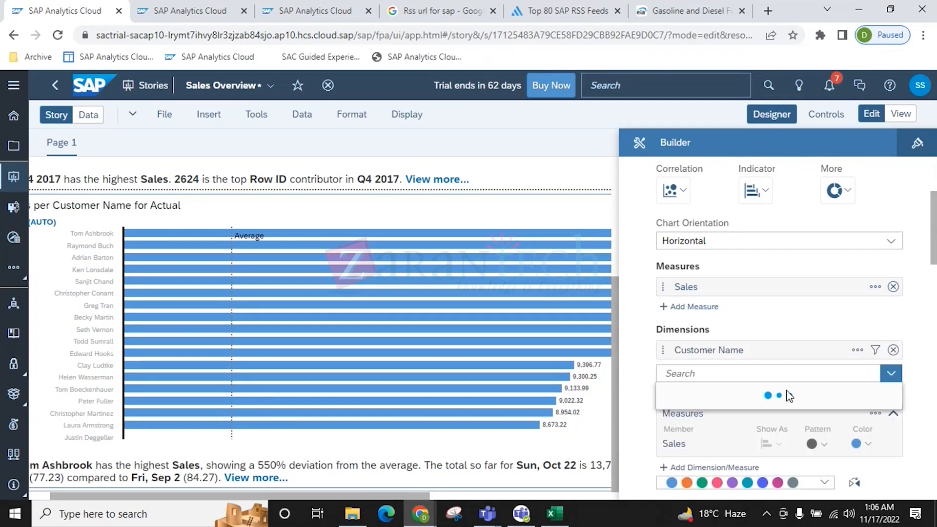
scroll(781, 410, "down", 3)
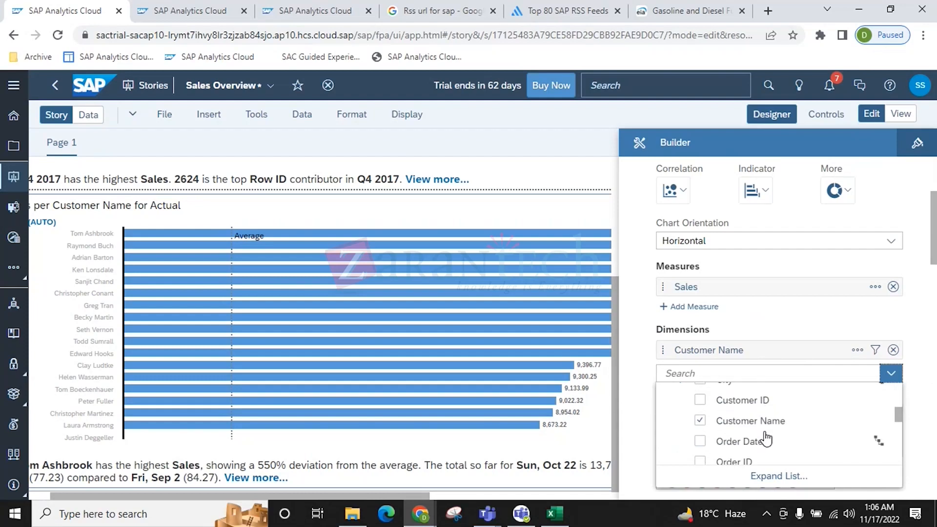
scroll(765, 439, "down", 2)
scroll(764, 439, "up", 2)
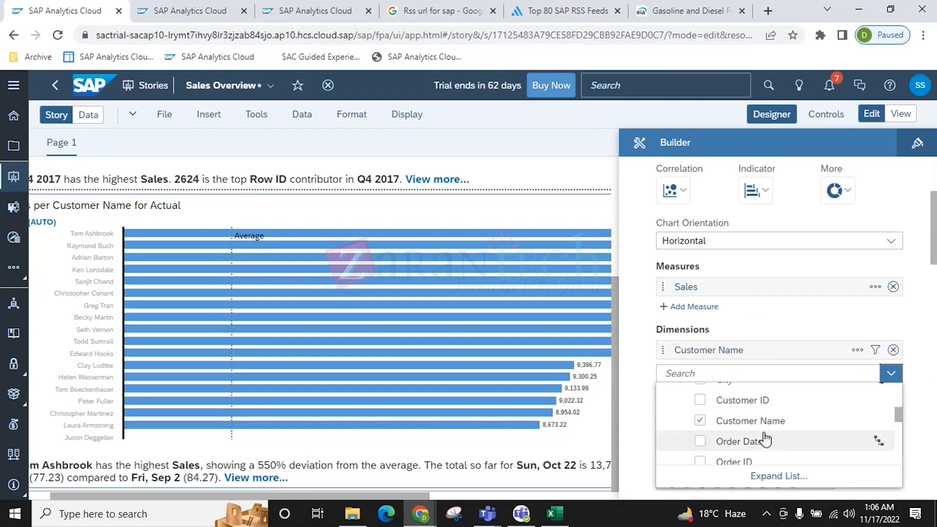
scroll(705, 439, "down", 2)
scroll(703, 444, "up", 2)
left_click(701, 445)
left_click(701, 421)
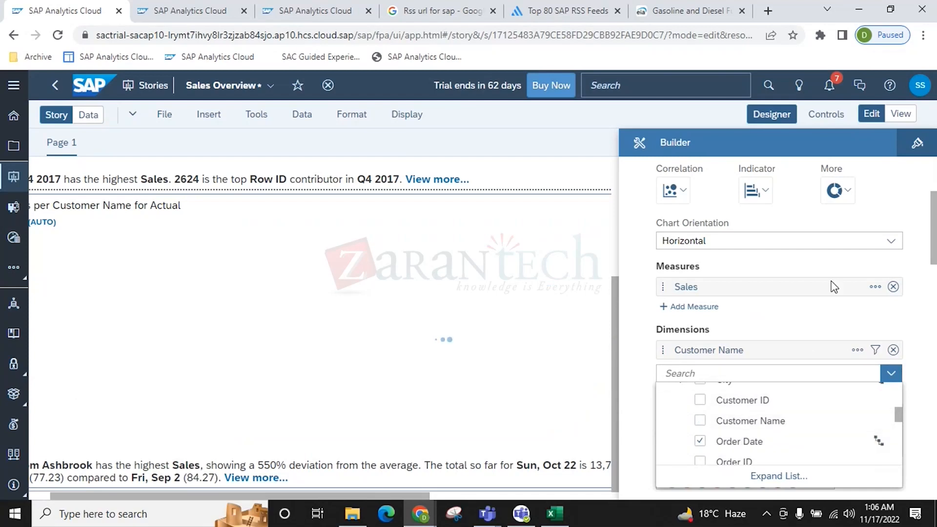
left_click(638, 388)
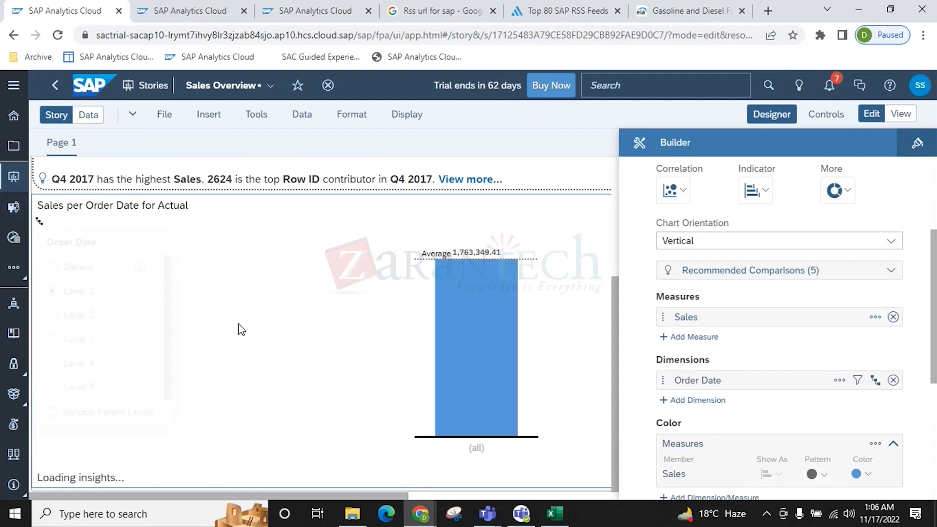
Drill Order Date down to monthly bars and filter the chart to the 2014 bars
left_click(39, 221)
left_click(73, 362)
left_click(270, 369)
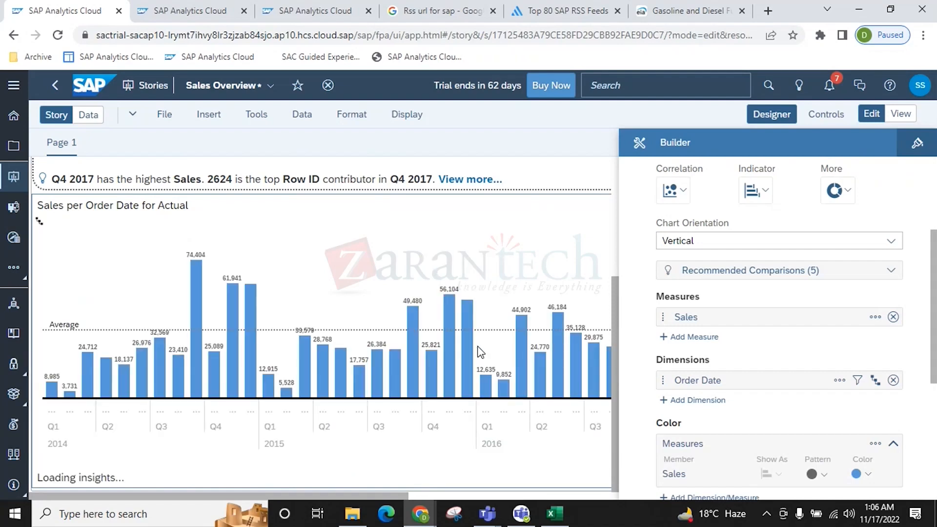
left_click(771, 112)
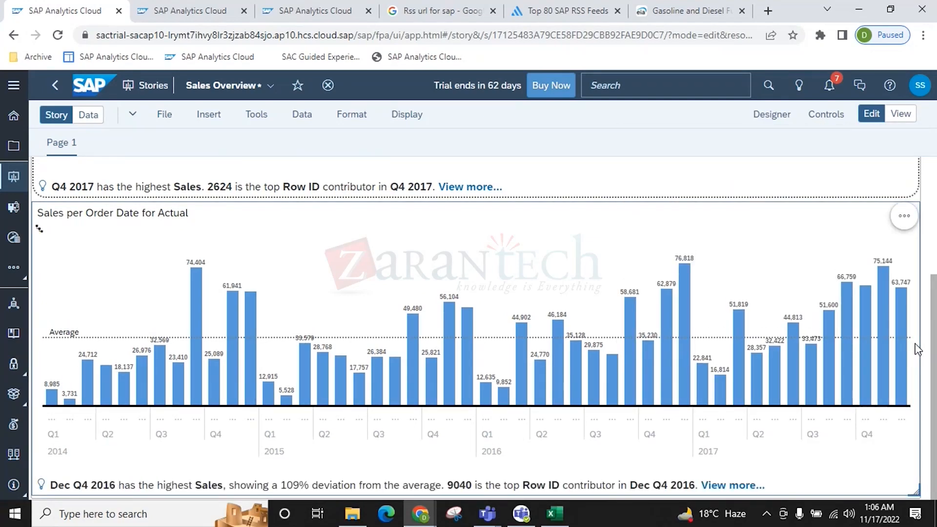
left_click(59, 452)
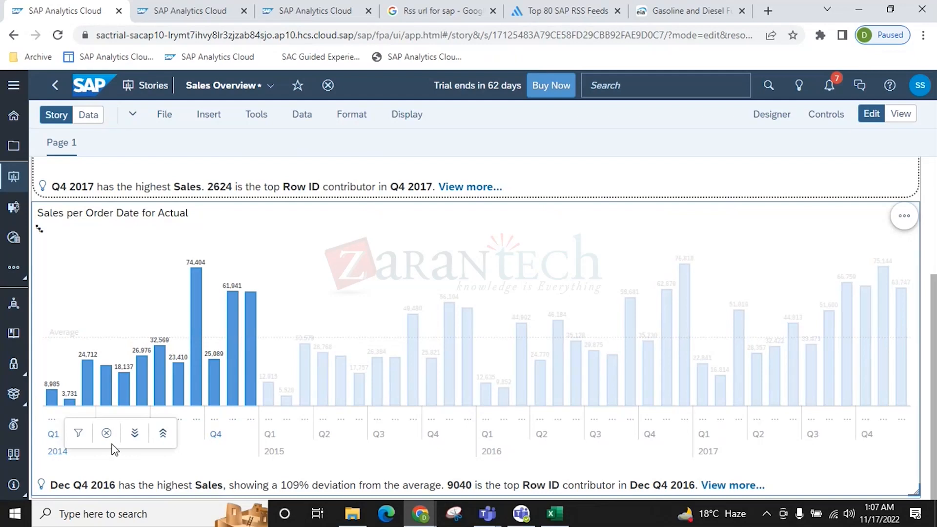
left_click(78, 433)
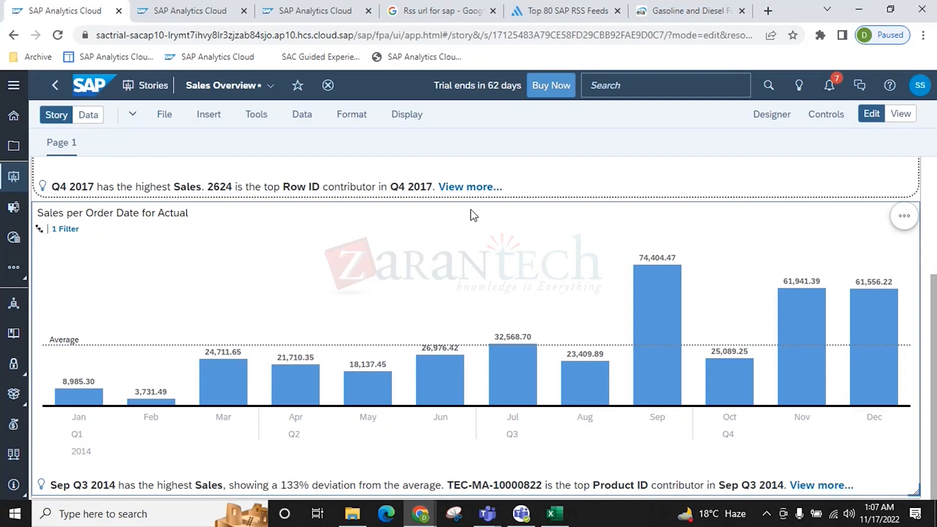
scroll(437, 410, "up", 4)
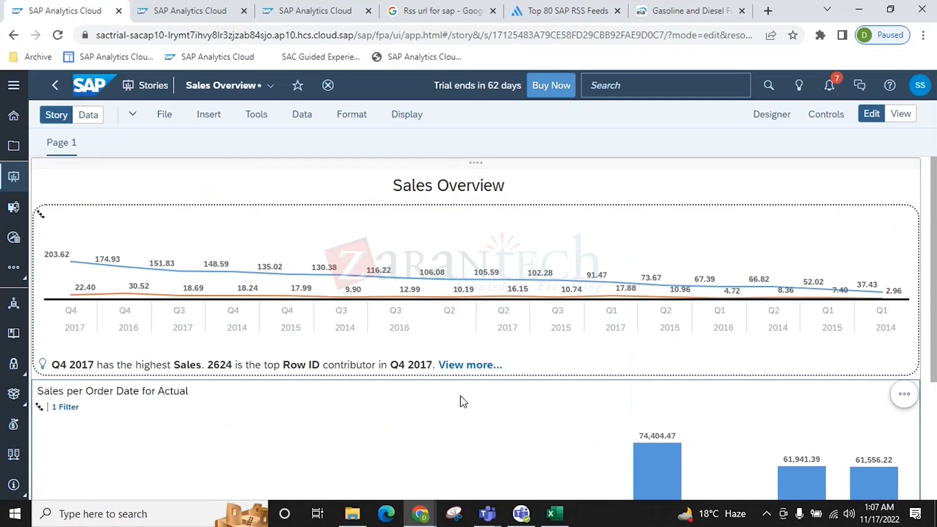
scroll(463, 402, "down", 4)
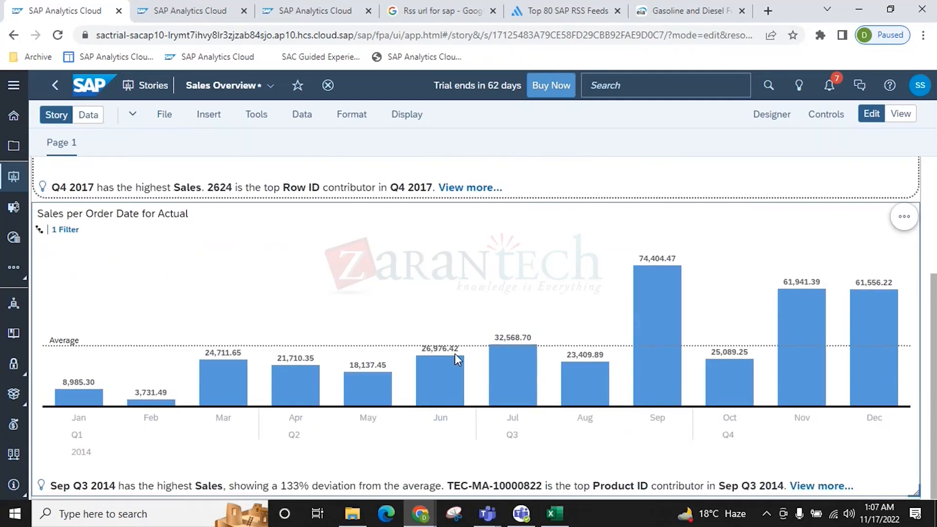
scroll(454, 353, "up", 3)
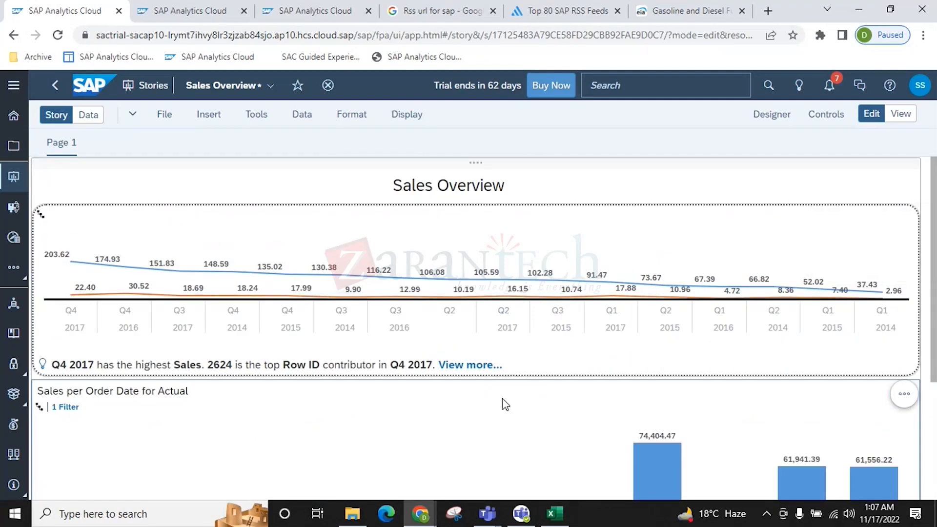
scroll(510, 285, "down", 3)
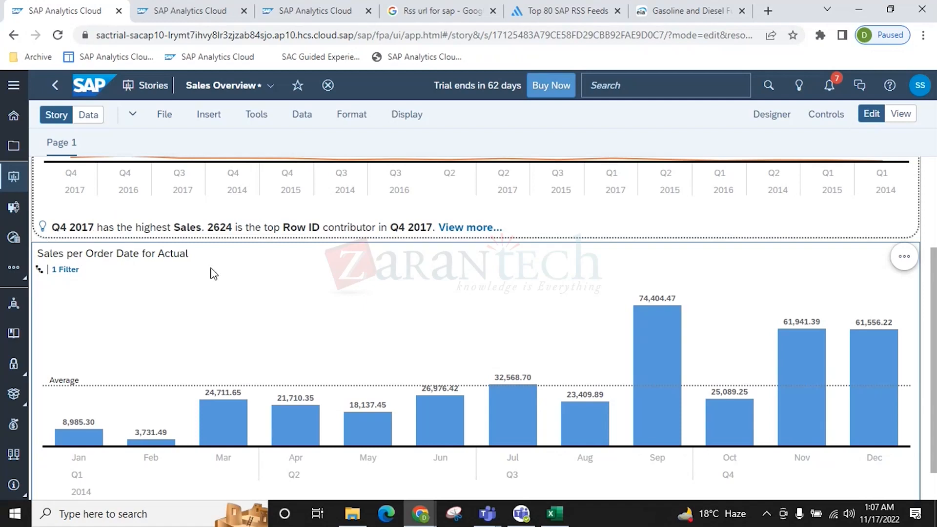
scroll(212, 391, "down", 1)
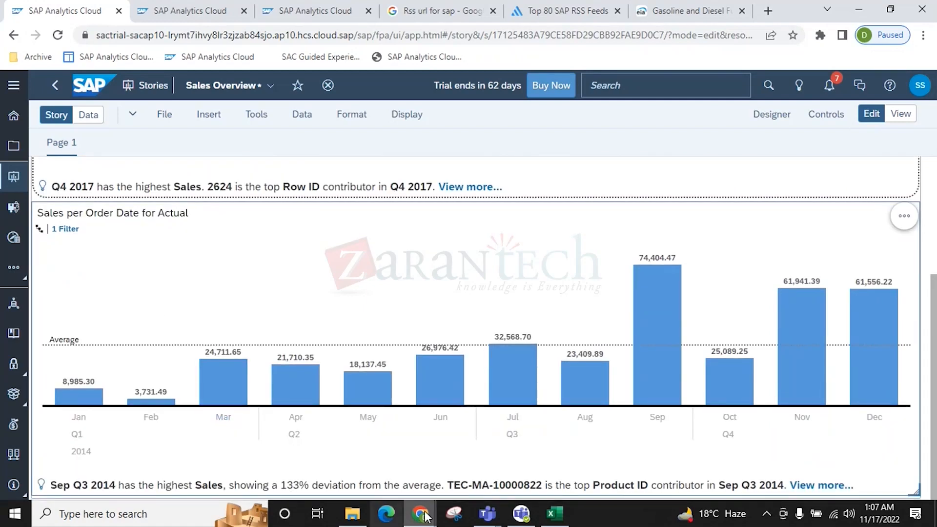
mouse_move(217, 367)
scroll(192, 328, "up", 2)
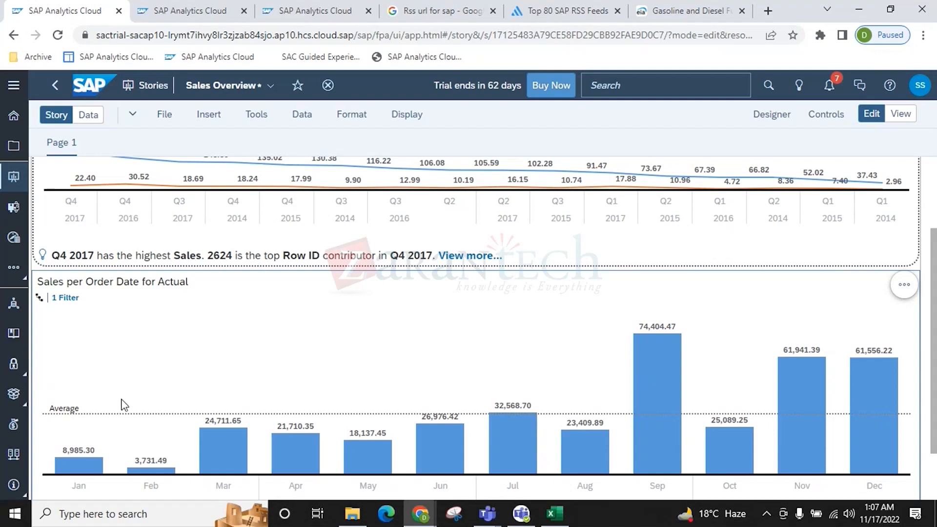
scroll(517, 367, "up", 3)
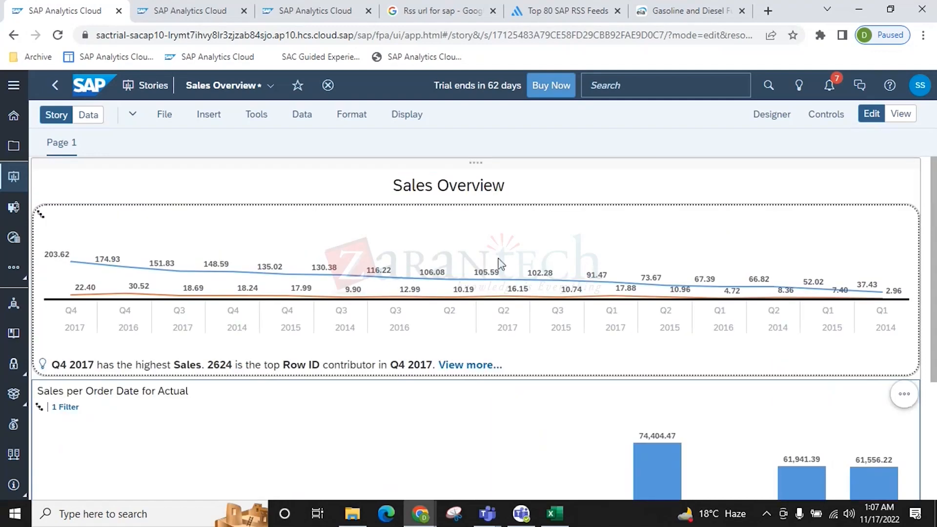
scroll(310, 441, "down", 4)
mouse_move(851, 415)
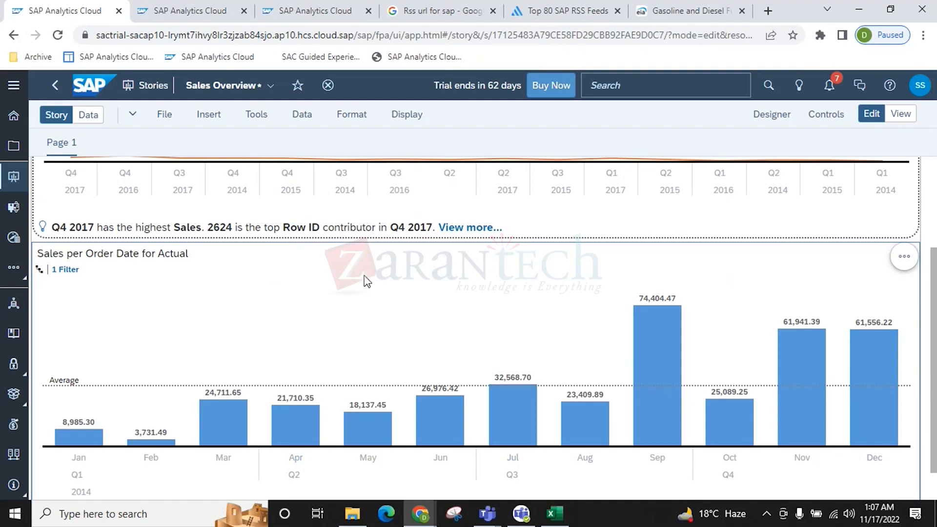
scroll(422, 313, "up", 3)
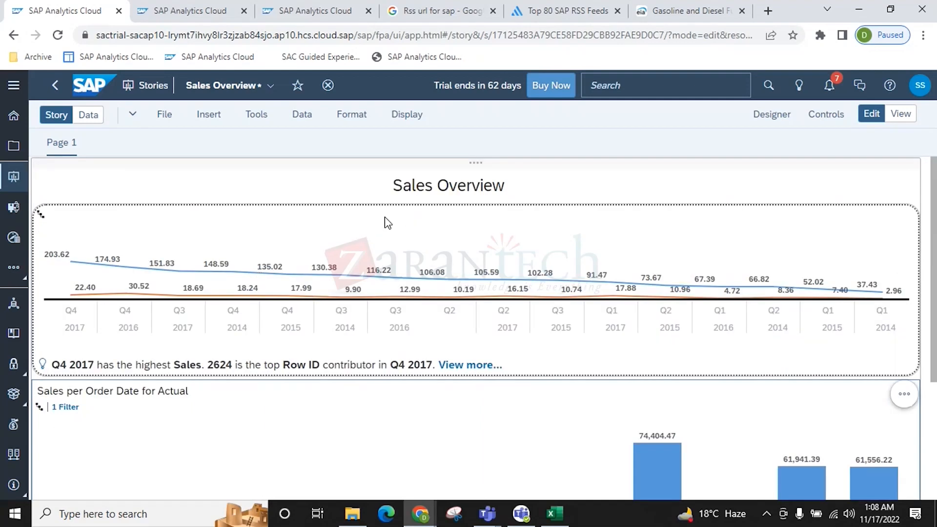
mouse_move(66, 147)
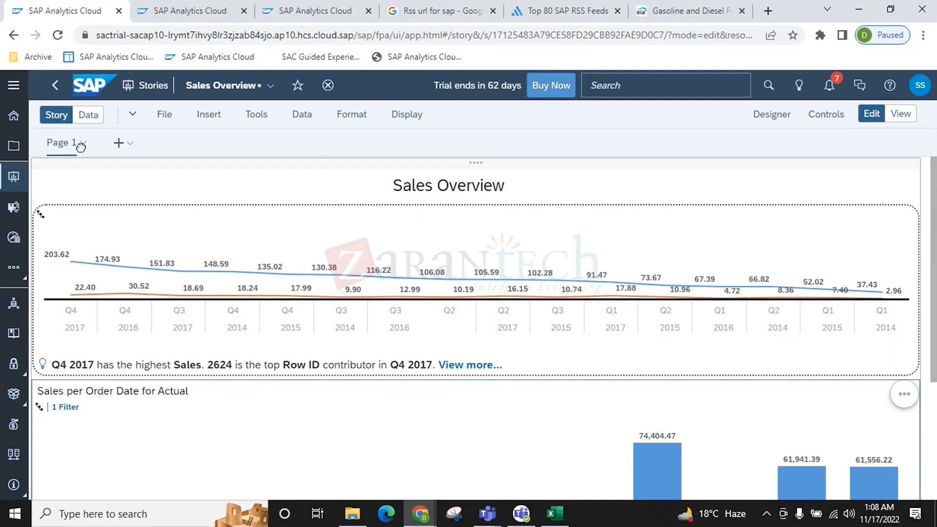
Rename the Page 1 tab to 'Sales Overview'
left_click(80, 145)
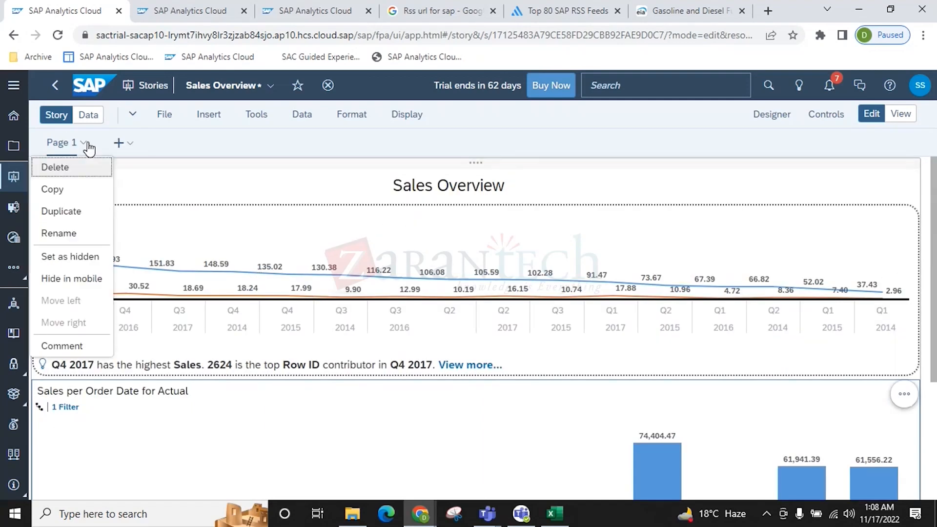
left_click(59, 233)
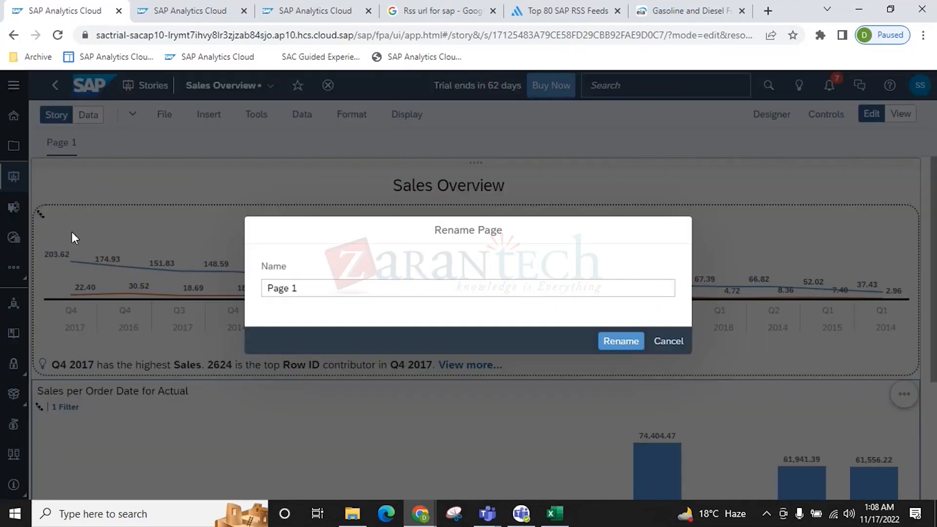
left_click(308, 288)
left_click_drag(307, 288, 127, 286)
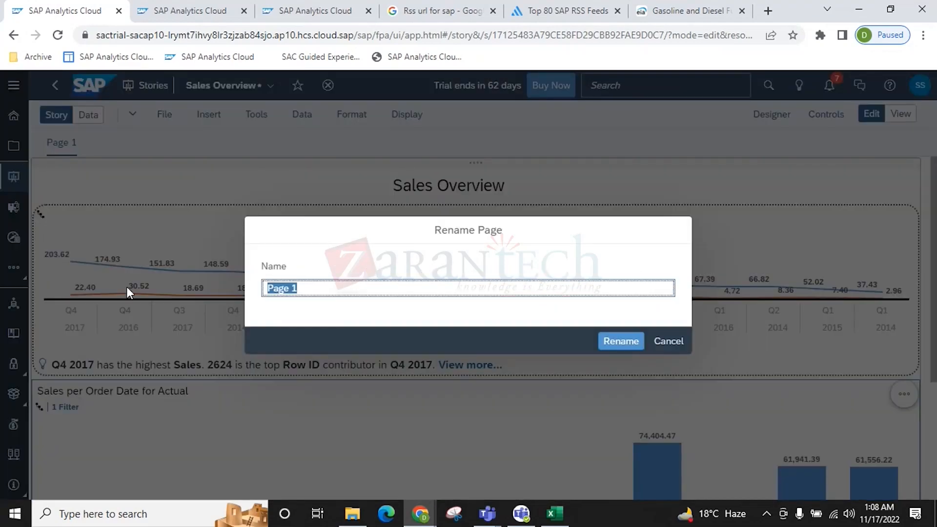
type("Sales")
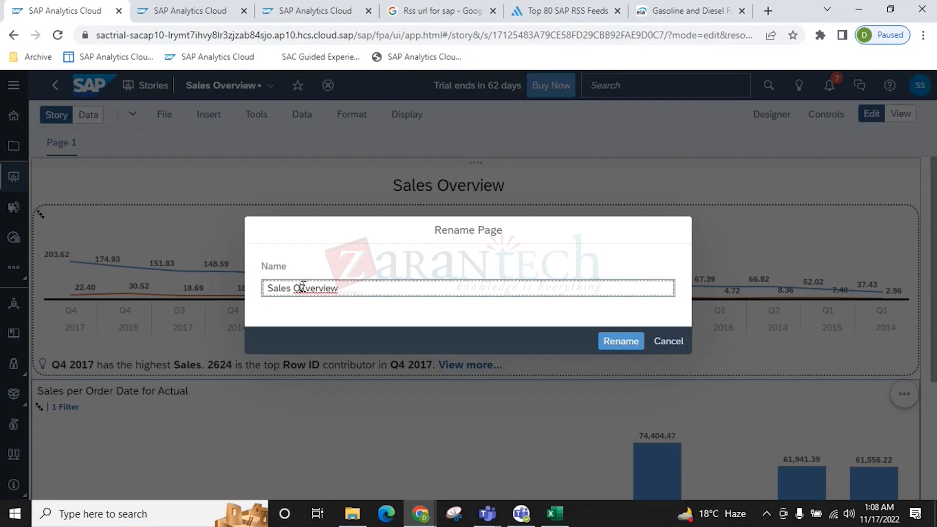
key("Delete")
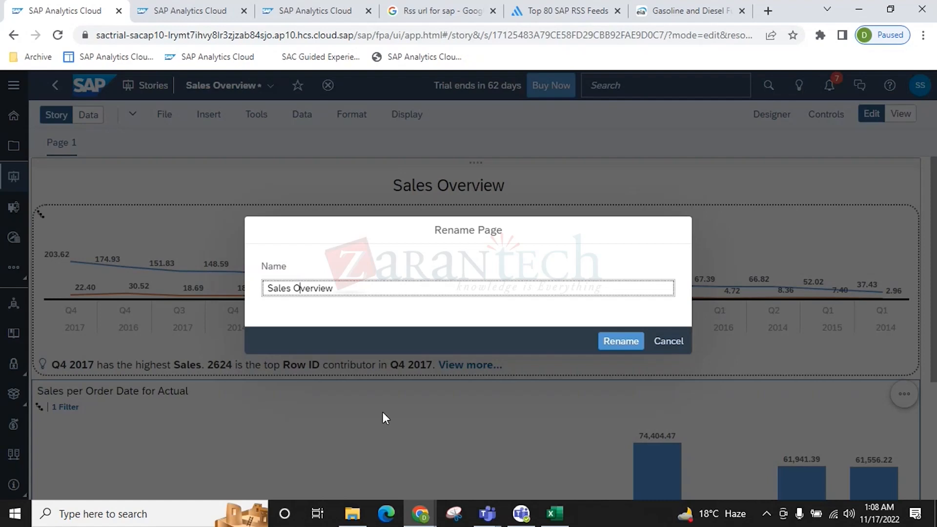
left_click(629, 343)
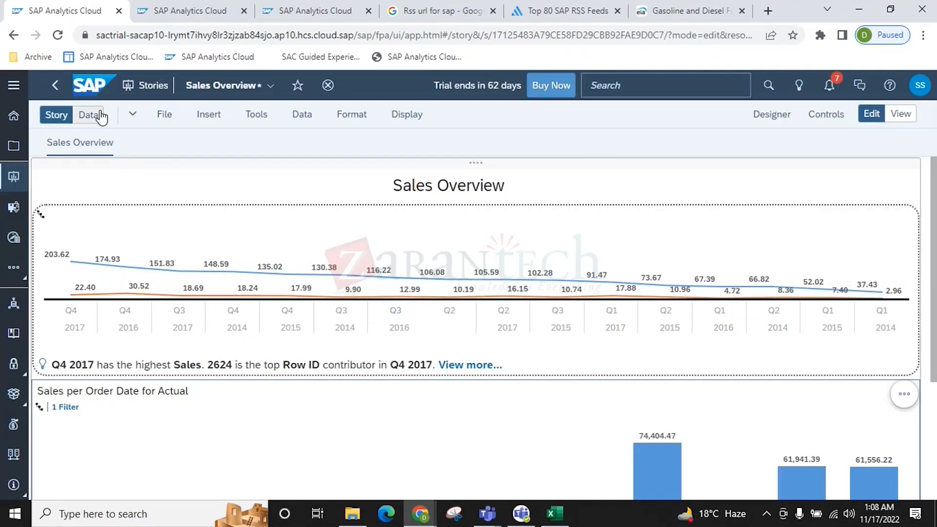
Expand the toolbar into grouped story tools and browse the More menu
left_click(404, 130)
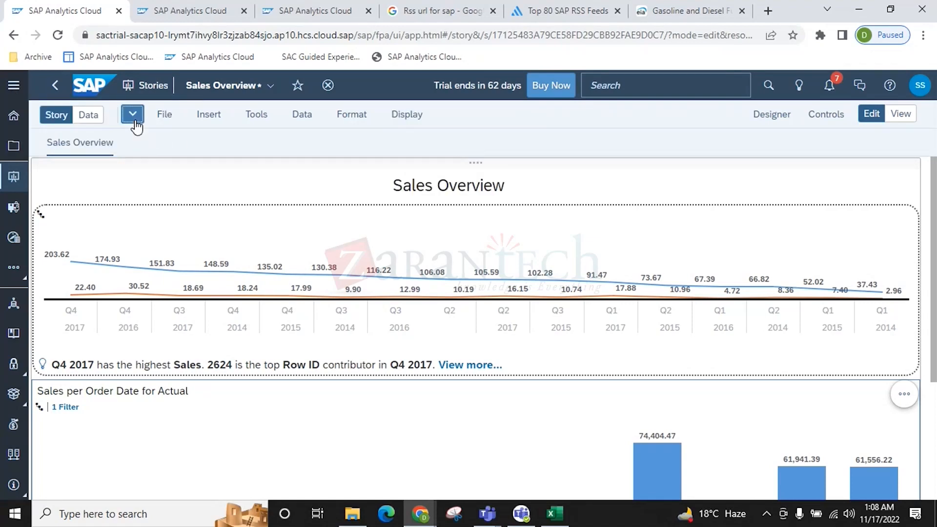
left_click(132, 115)
left_click(585, 129)
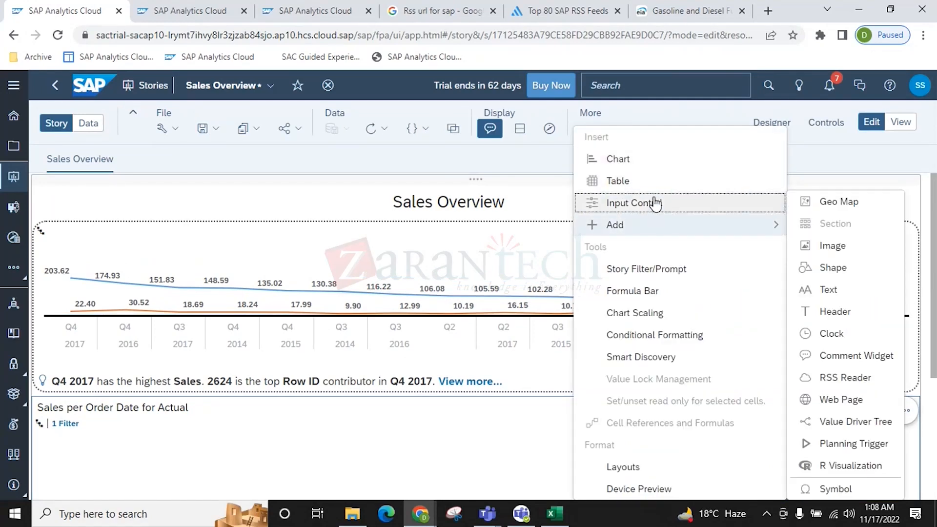
left_click(403, 160)
Save the Sales Overview story from the Save dropdown
left_click(216, 131)
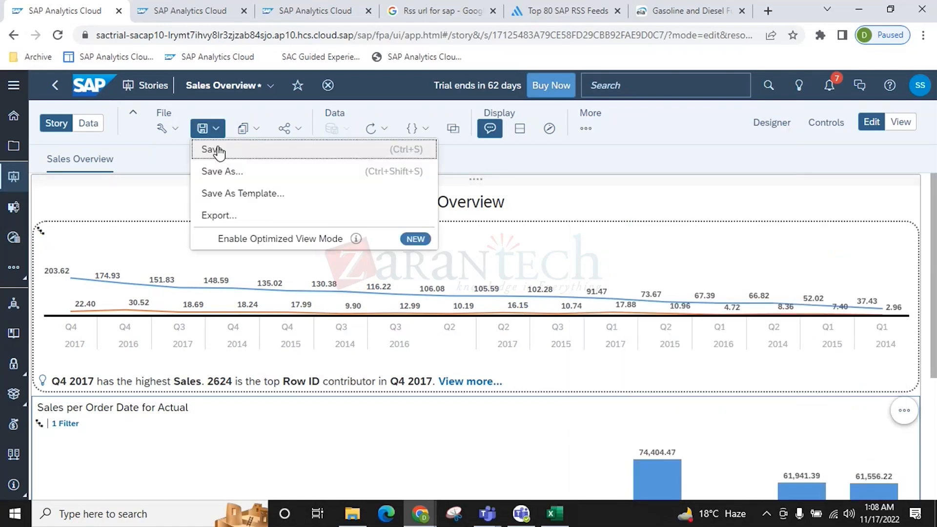
left_click(219, 150)
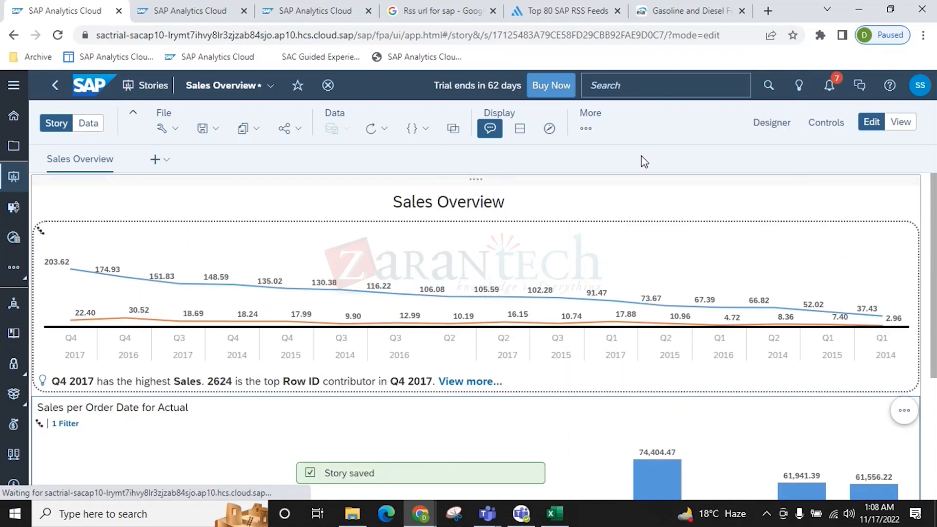
scroll(624, 330, "down", 4)
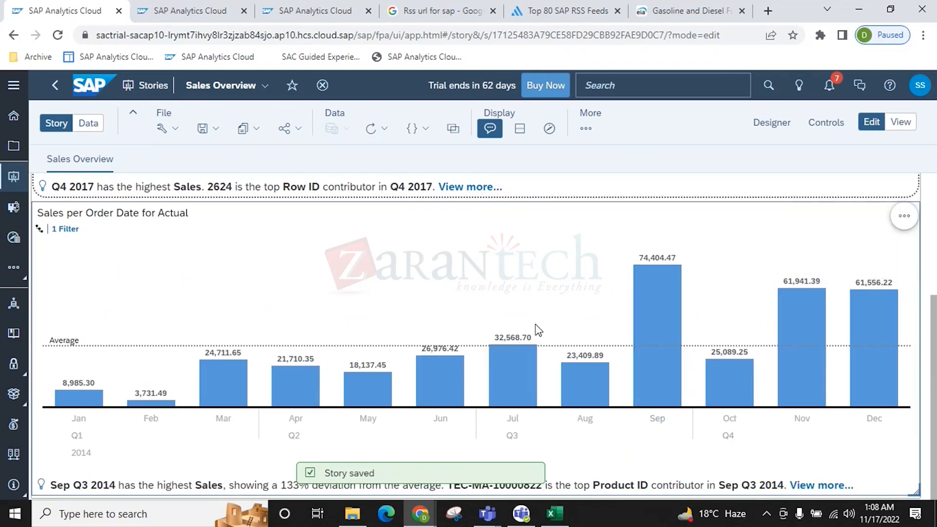
scroll(726, 230, "up", 4)
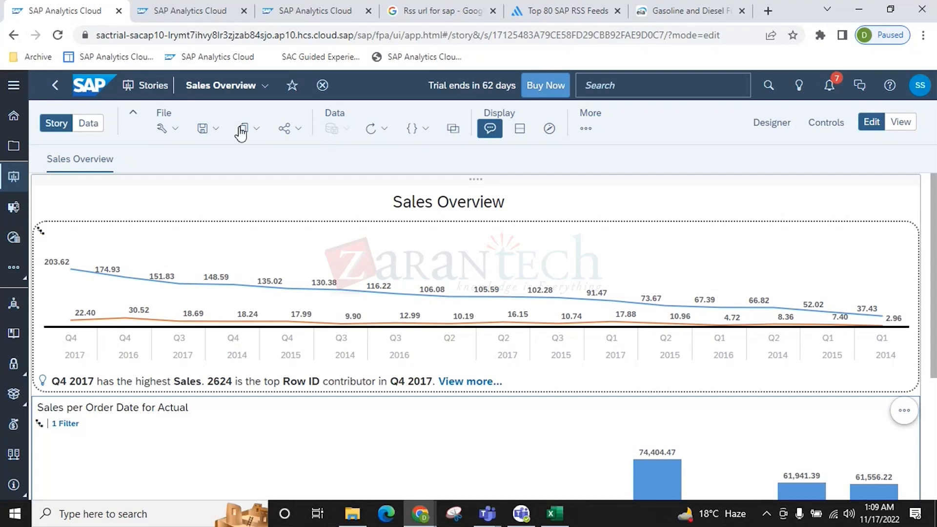
Set the story's page background colour to red in Story Preferences
left_click(168, 129)
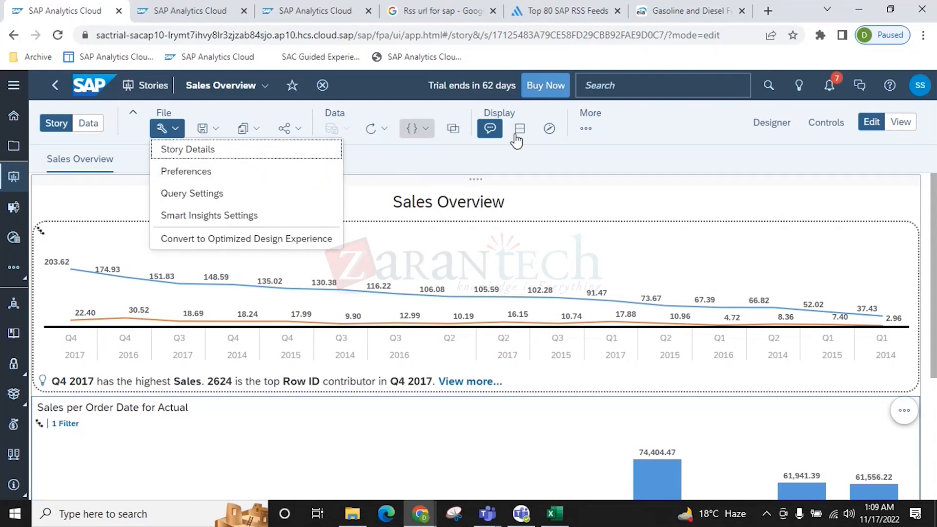
left_click(203, 176)
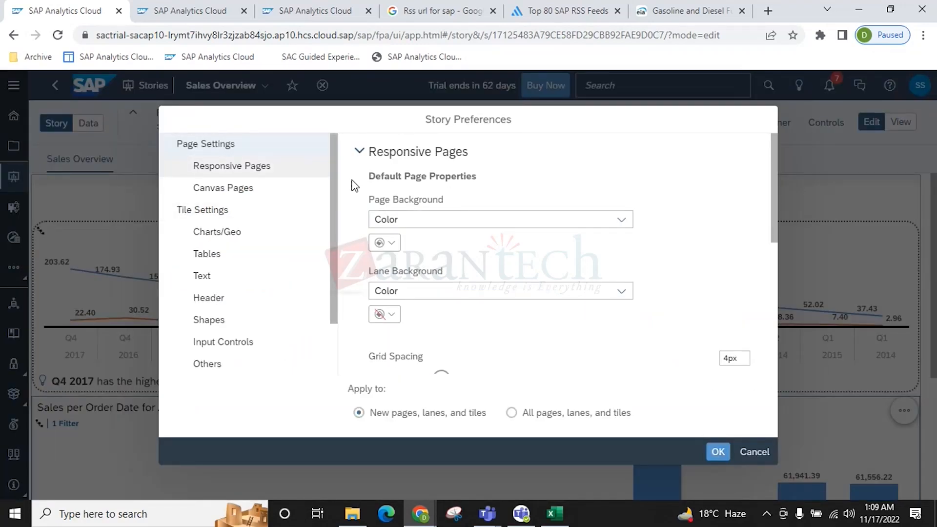
left_click(620, 219)
left_click(630, 242)
left_click(393, 246)
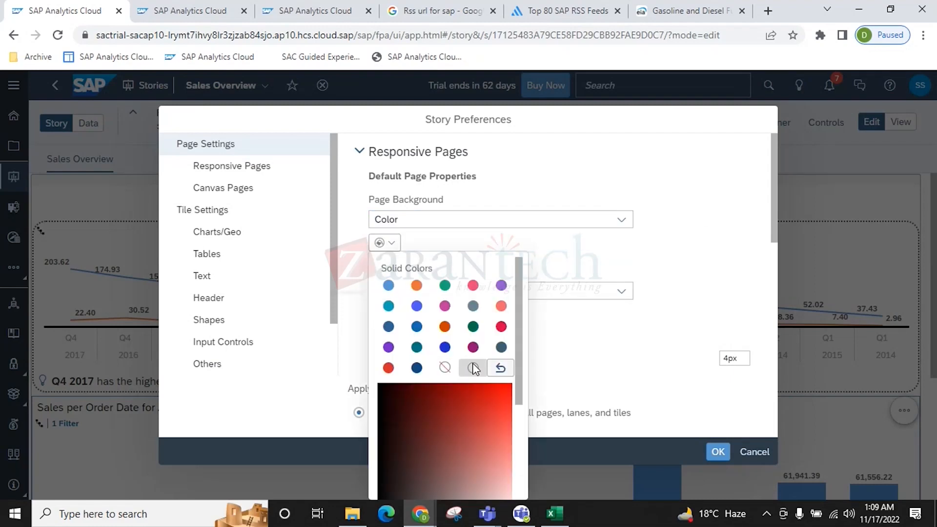
left_click(388, 368)
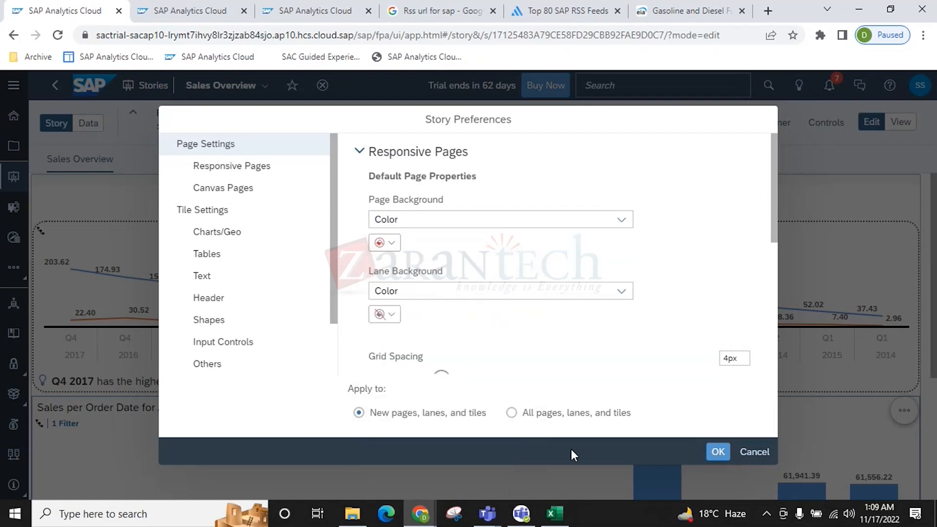
left_click(725, 458)
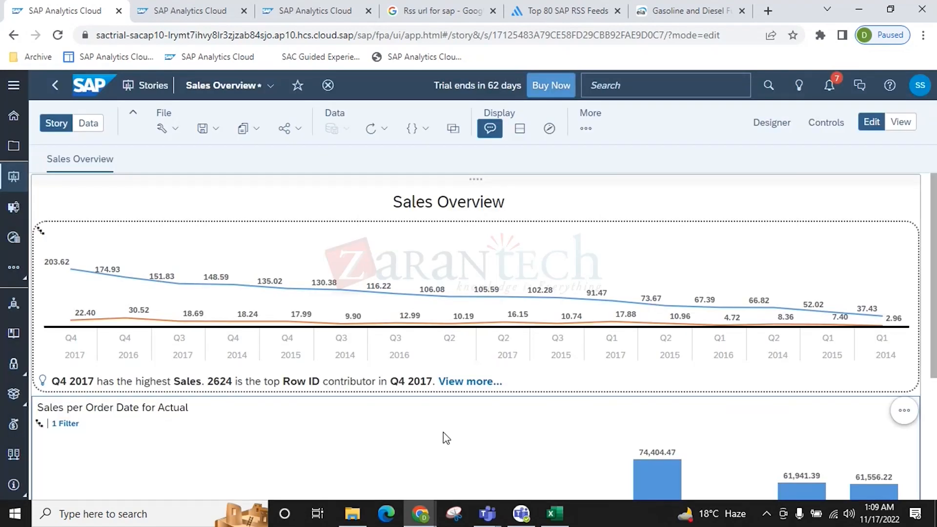
Set the lane background colour to blue in Story Preferences
left_click(176, 130)
left_click(205, 173)
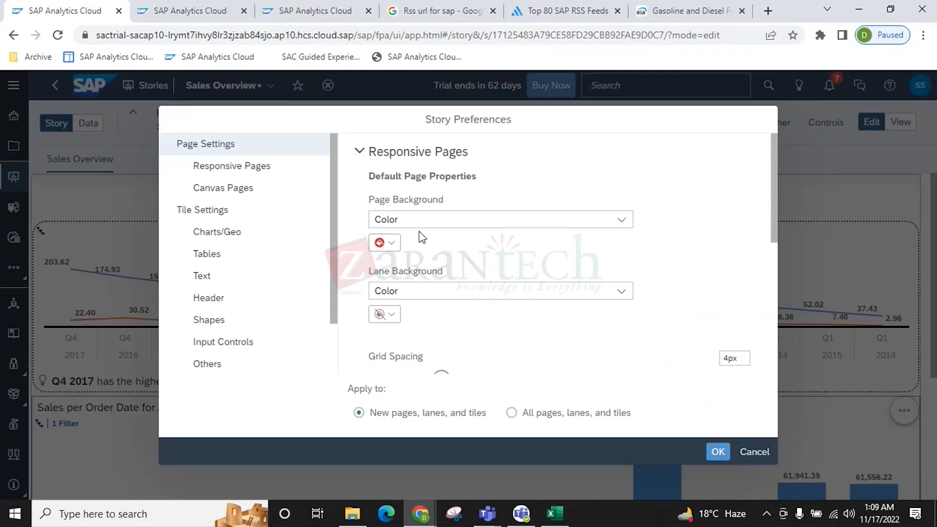
left_click(622, 292)
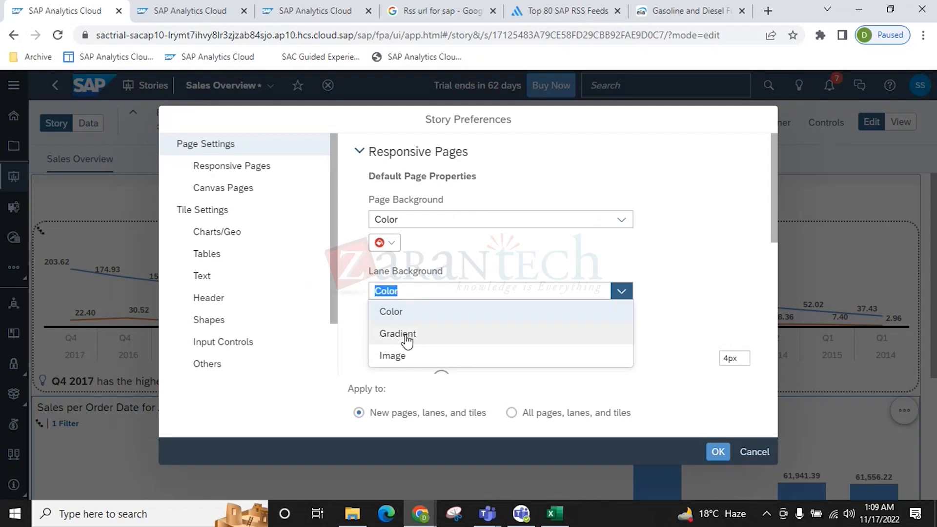
left_click(407, 319)
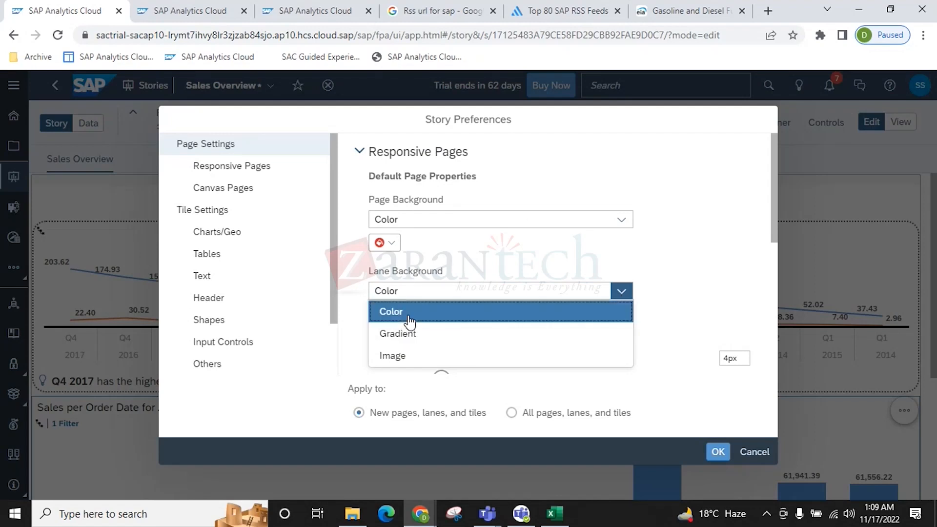
left_click(396, 318)
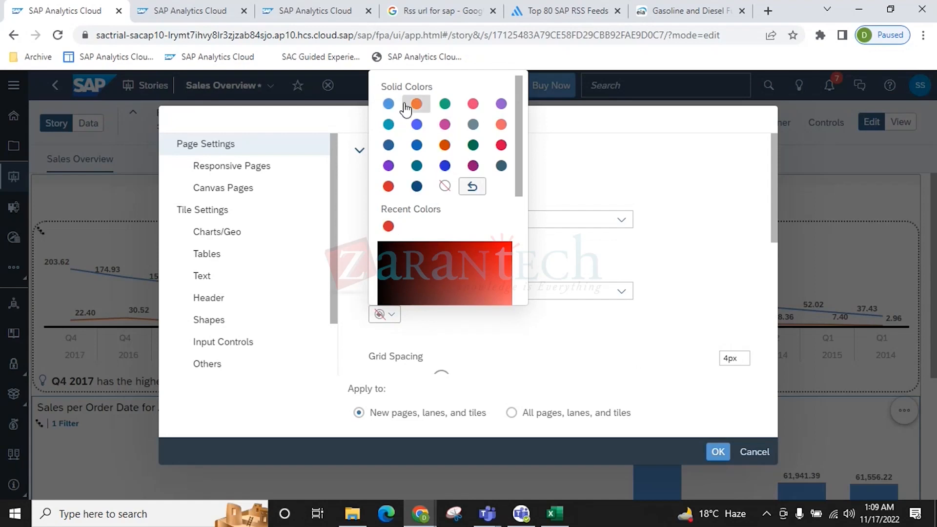
left_click(388, 103)
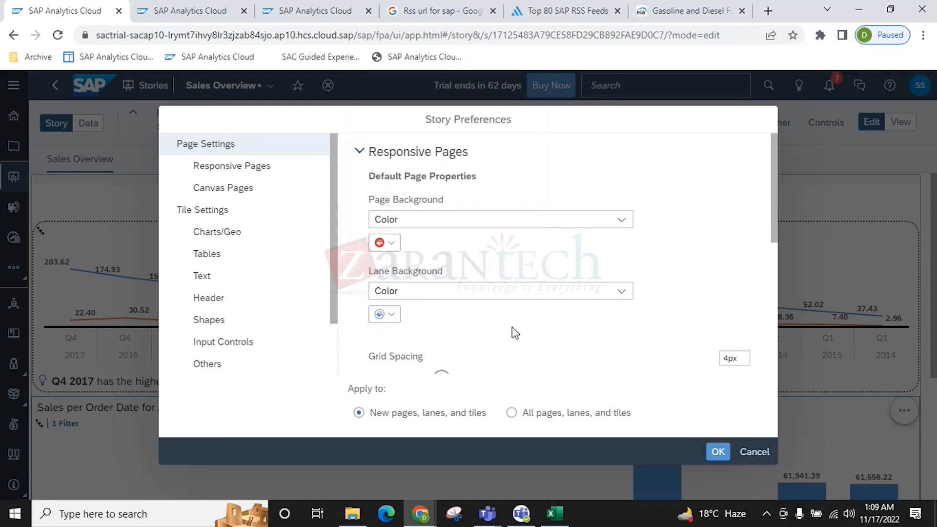
left_click(713, 452)
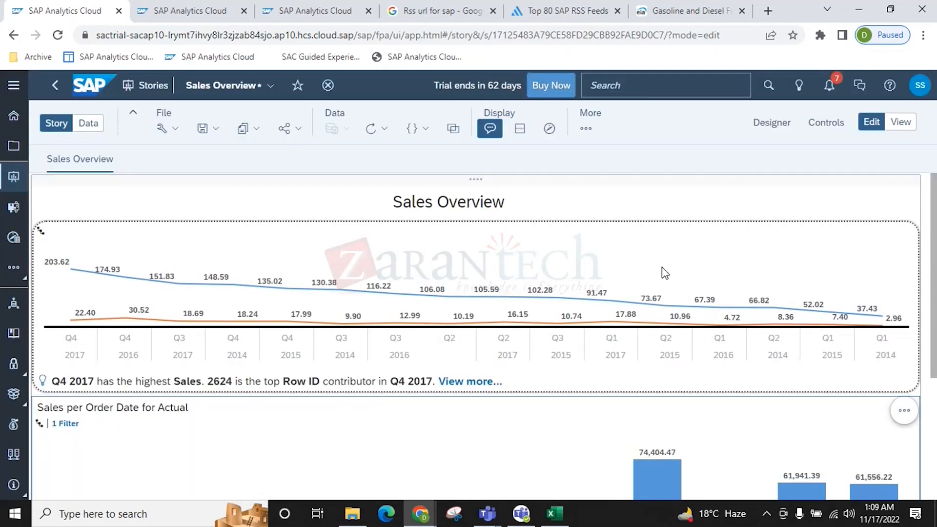
Change the lane background to No Fill in Story Preferences
left_click(611, 218)
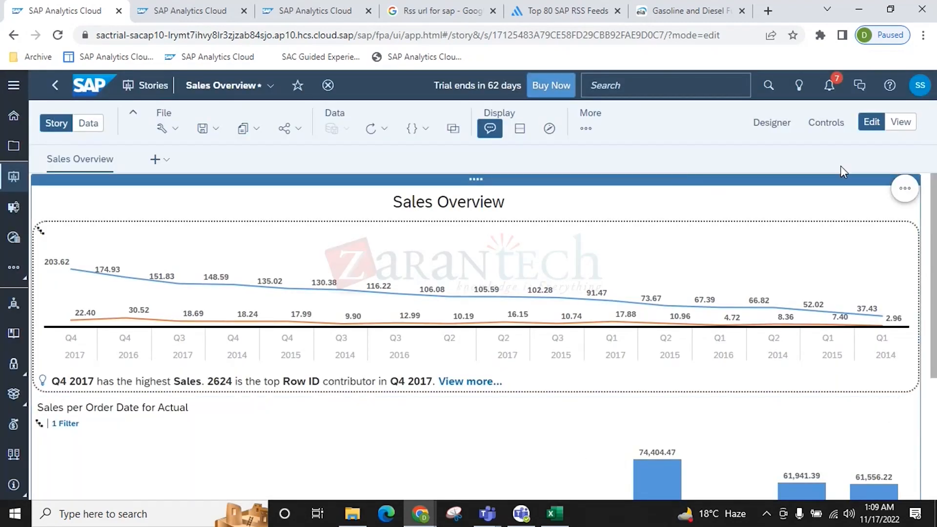
left_click(164, 130)
left_click(187, 173)
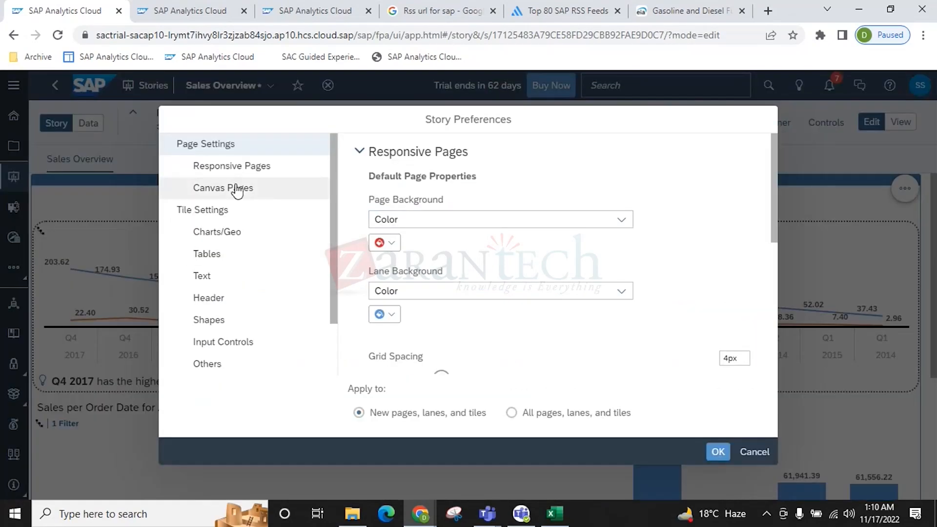
left_click(391, 243)
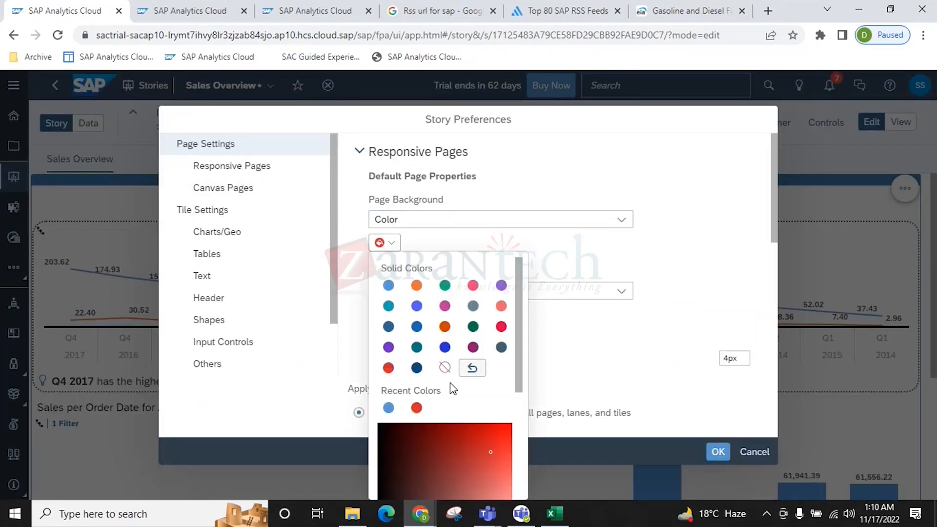
left_click(449, 368)
left_click(384, 314)
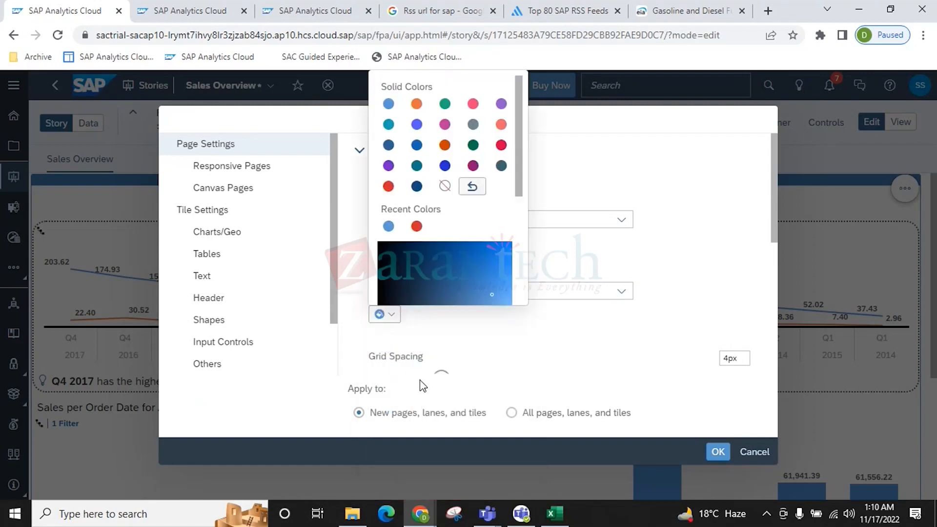
left_click(446, 185)
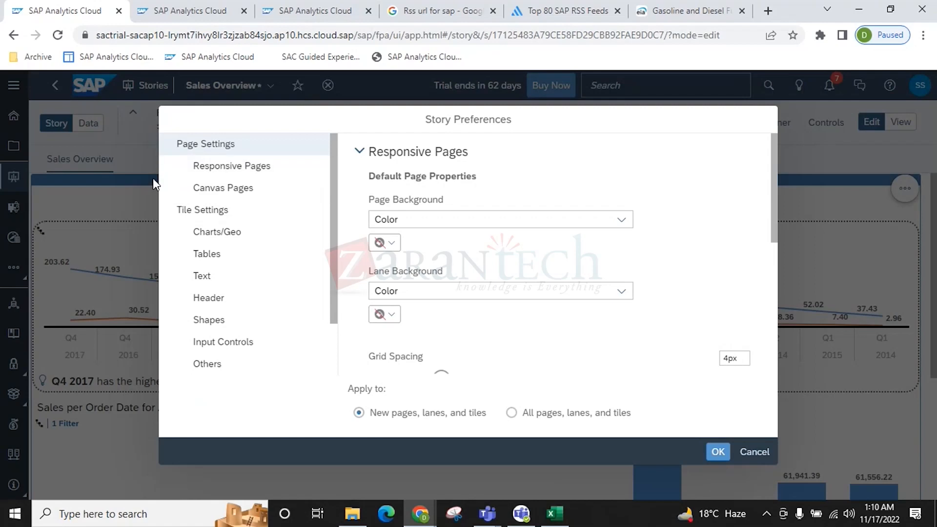
left_click(236, 171)
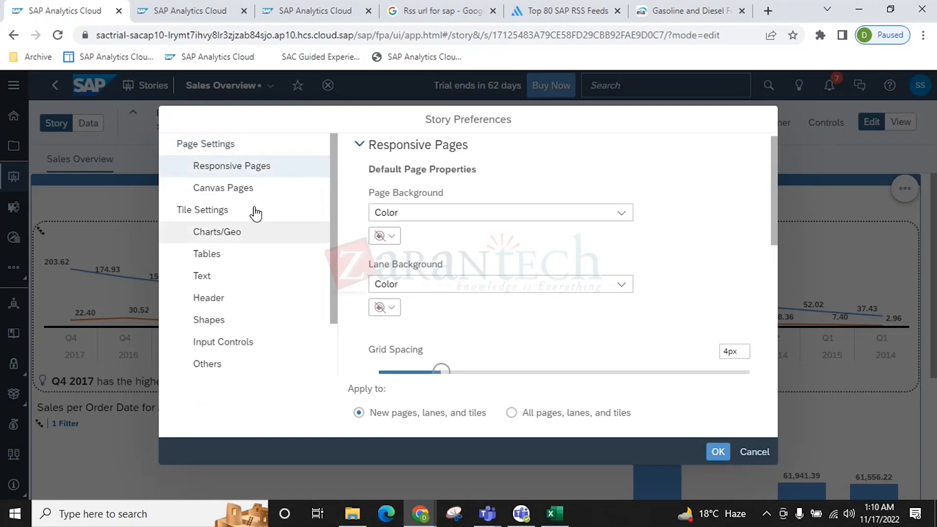
Review Canvas Pages, Charts/Geo and Tables defaults, keeping Default font and TEMPLATE_DEFAULT
left_click(224, 188)
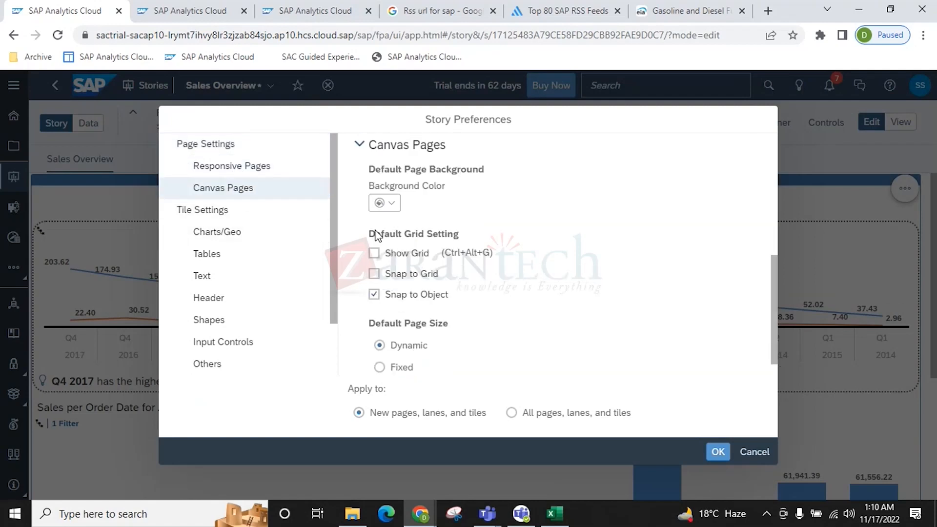
left_click(229, 232)
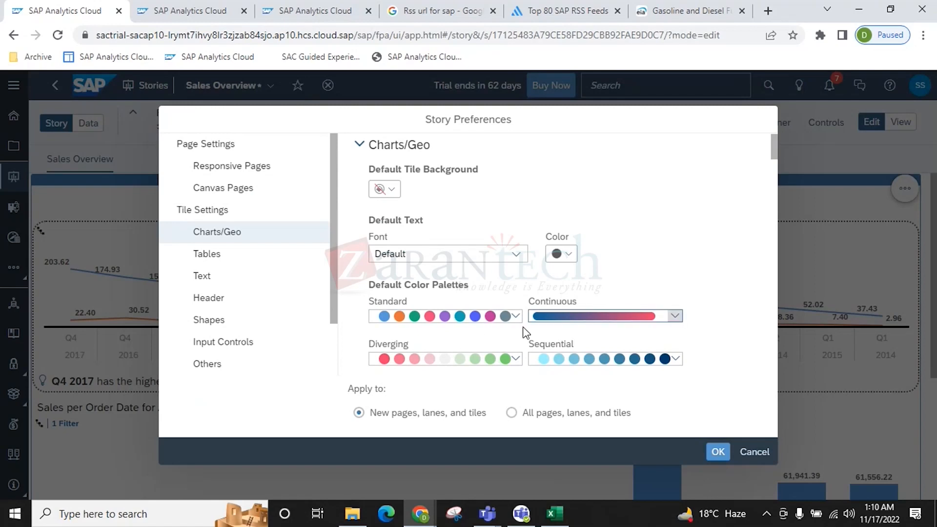
left_click(211, 258)
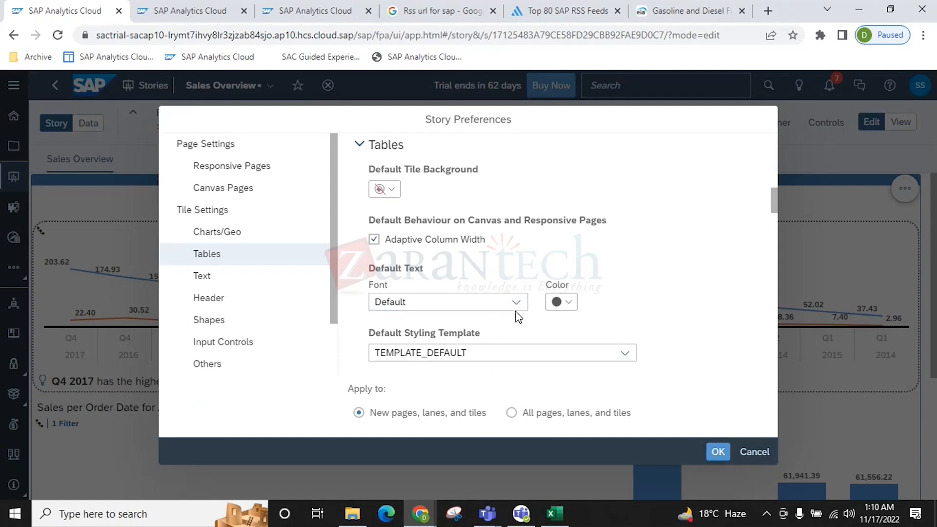
left_click(503, 303)
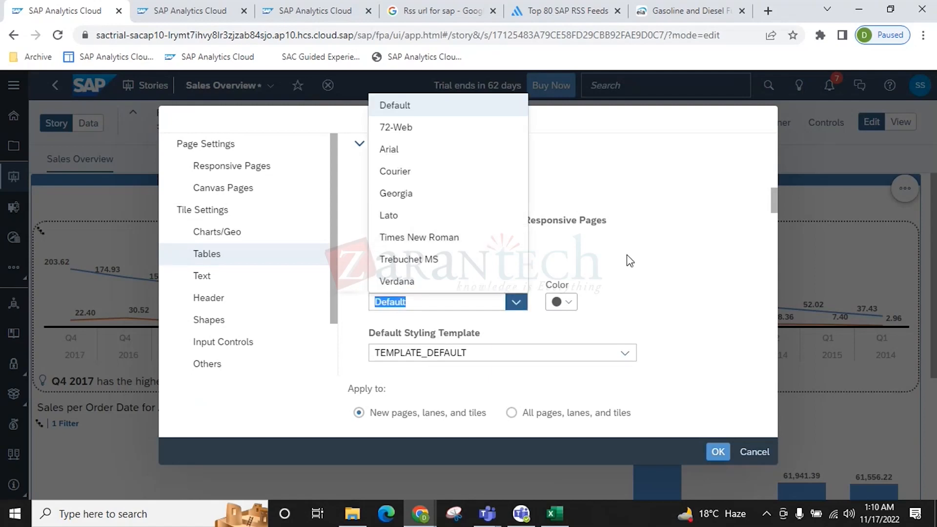
left_click(562, 303)
left_click(561, 303)
left_click(512, 283)
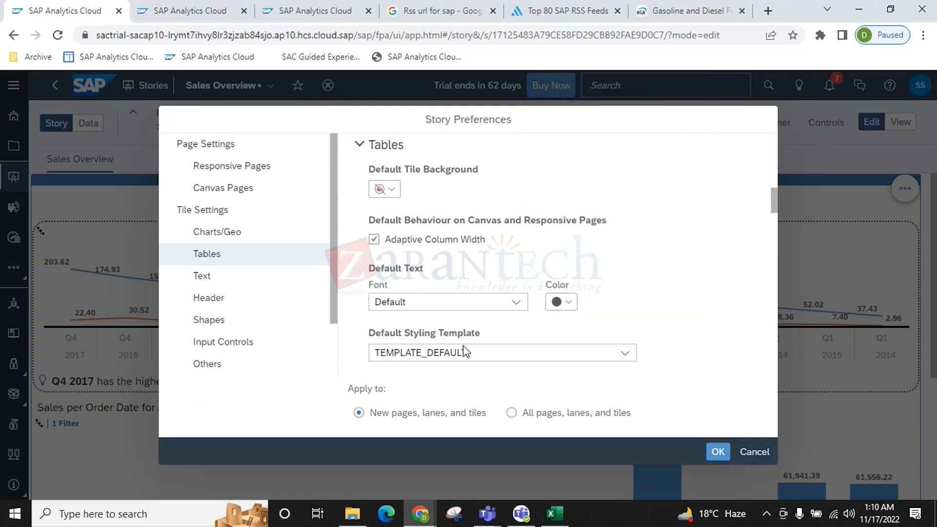
left_click(624, 353)
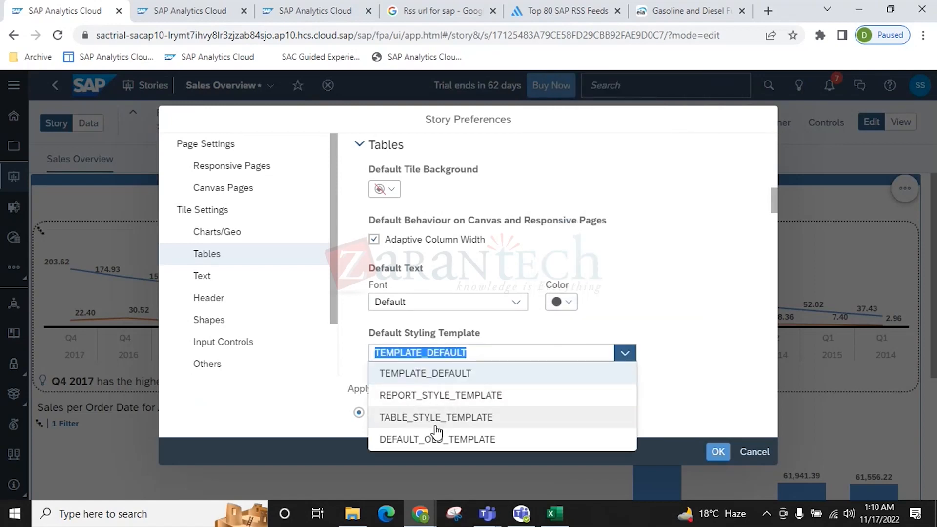
left_click(704, 318)
Review the Text and Shapes defaults, then cancel Story Preferences without applying changes
left_click(213, 281)
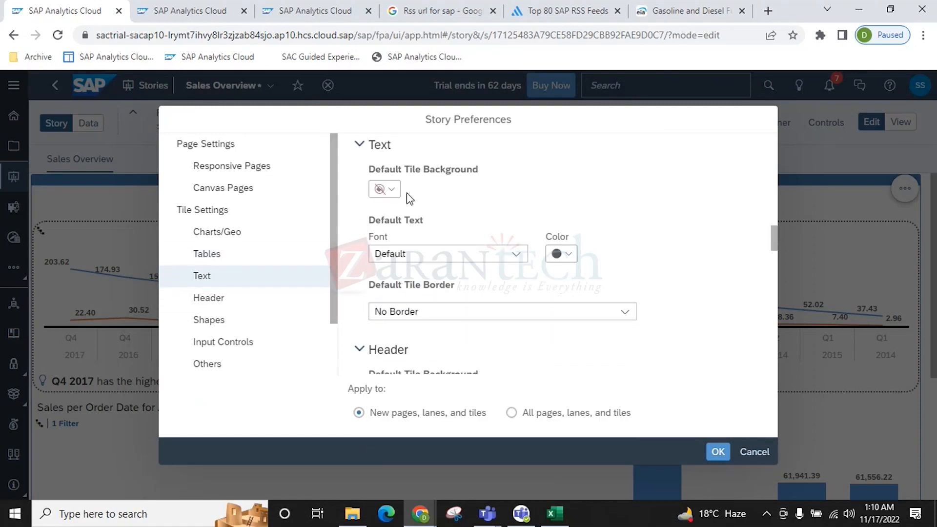
left_click(483, 294)
scroll(491, 316, "down", 5)
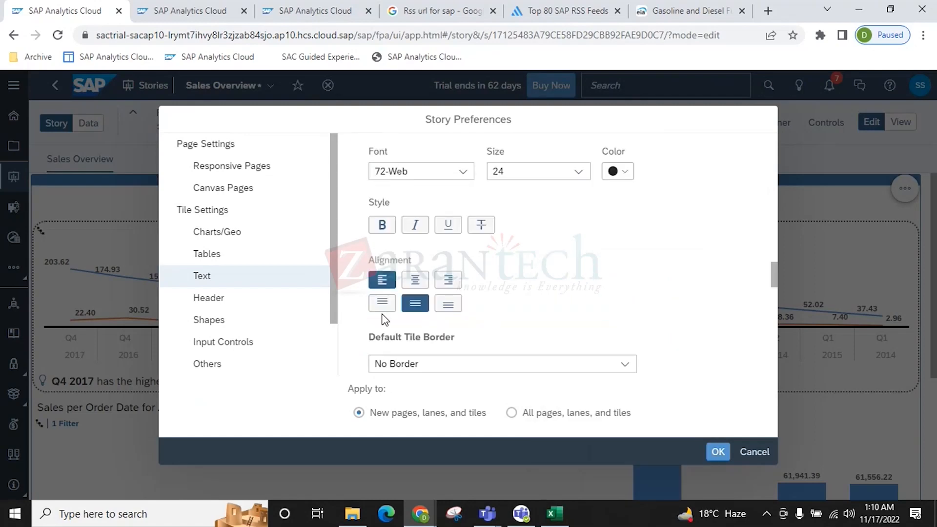
left_click(210, 321)
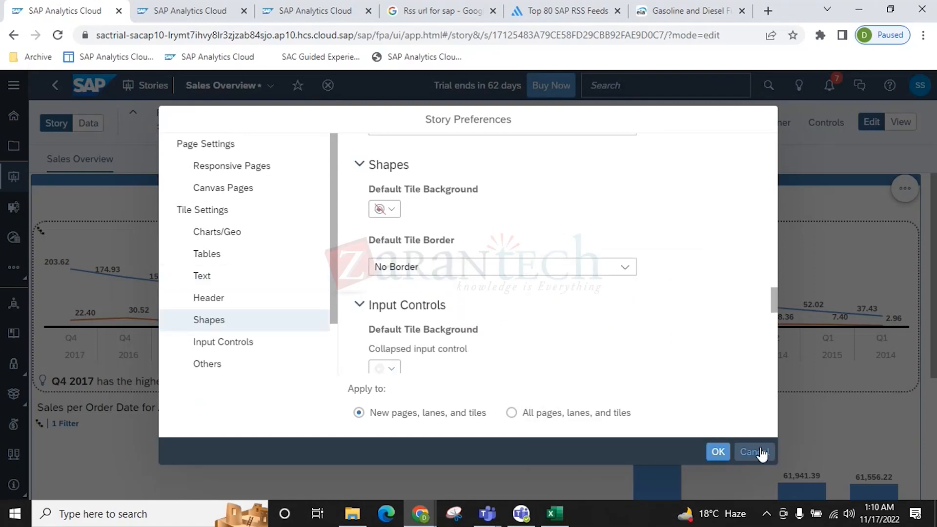
left_click(759, 453)
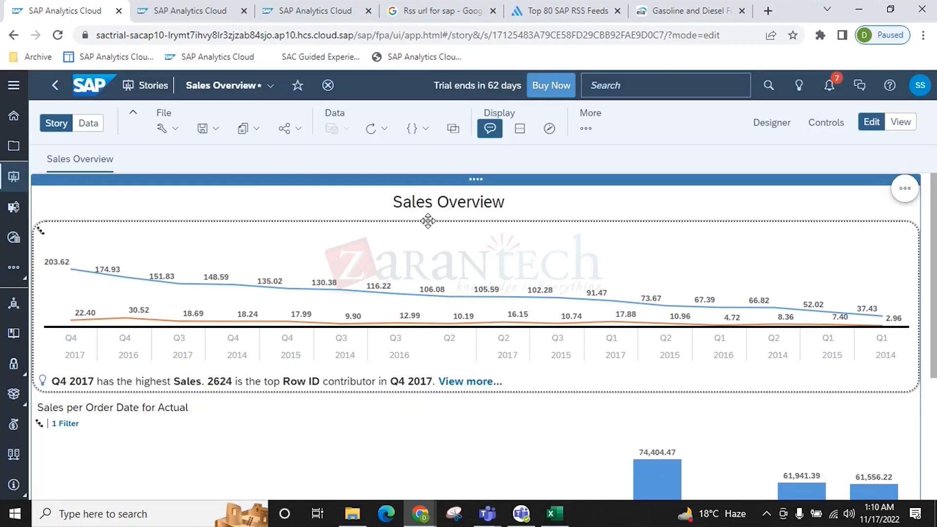
left_click(765, 128)
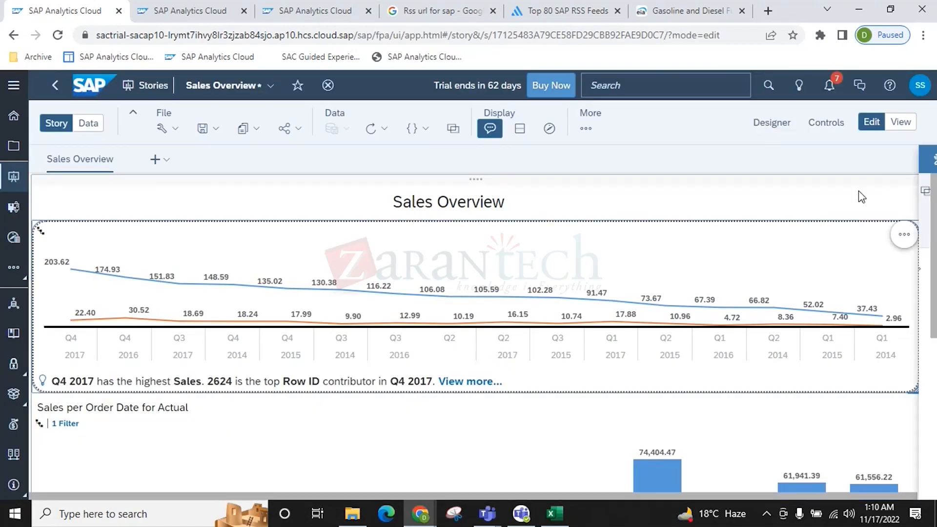
left_click(915, 165)
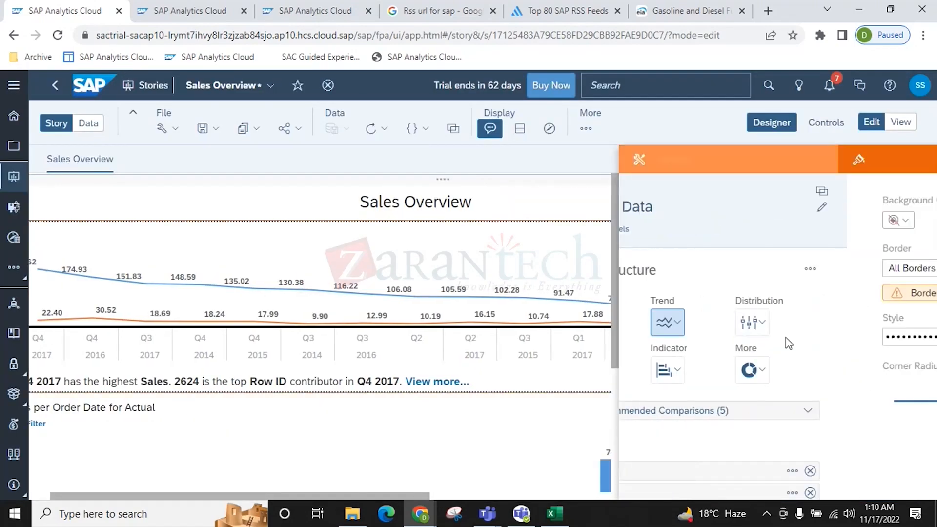
scroll(747, 341, "down", 15)
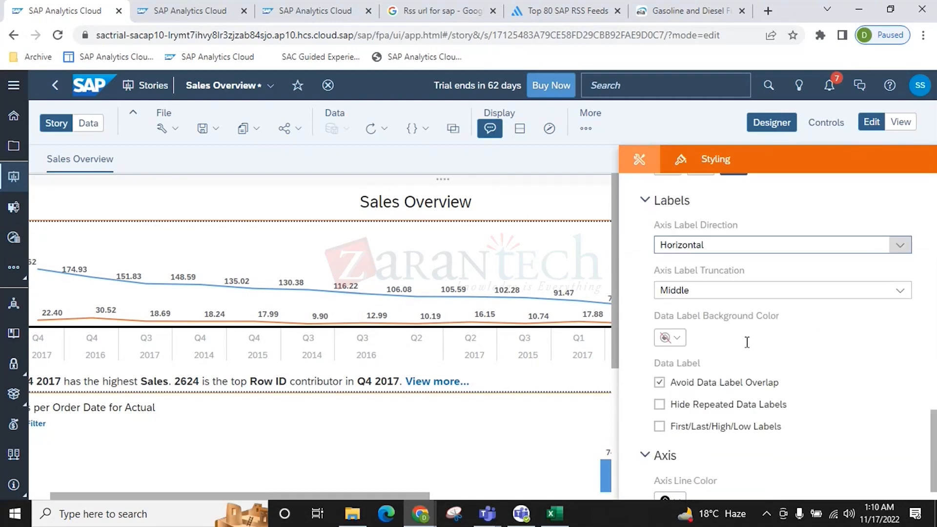
left_click(770, 128)
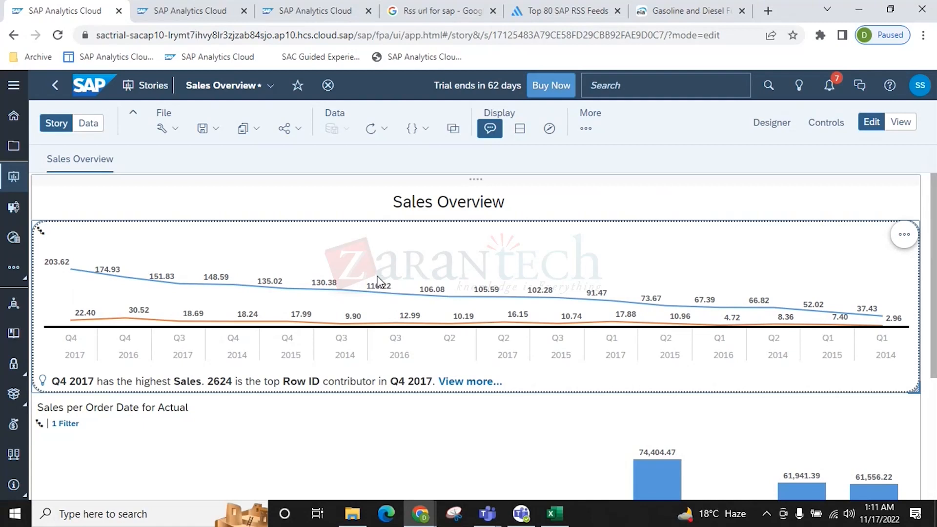
left_click(170, 133)
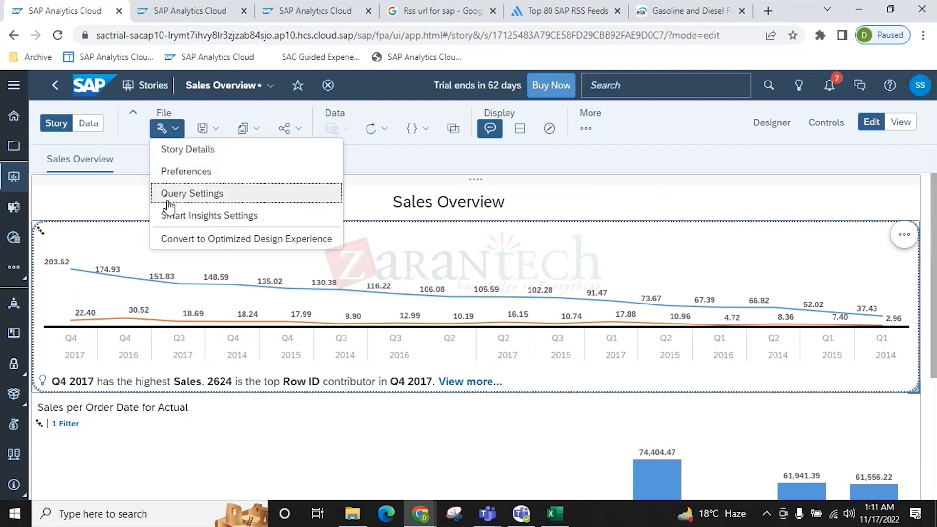
left_click(219, 224)
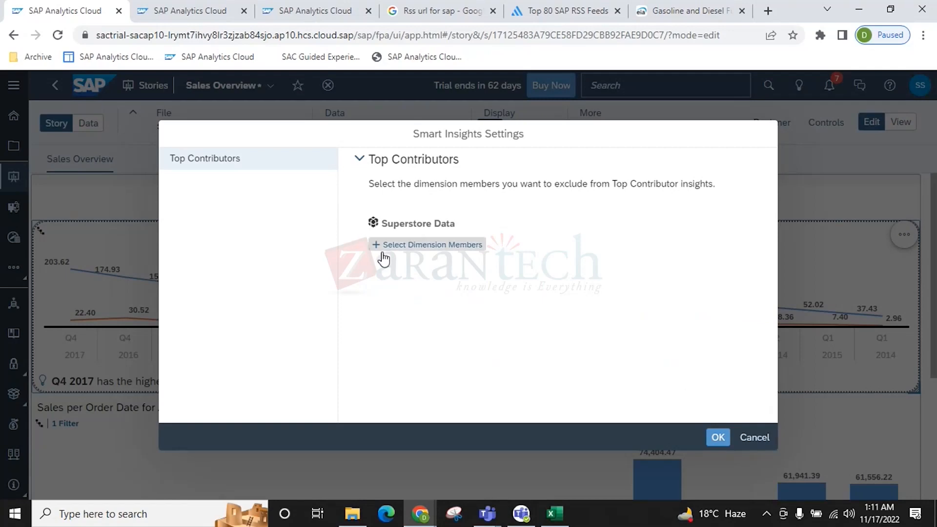
left_click(748, 439)
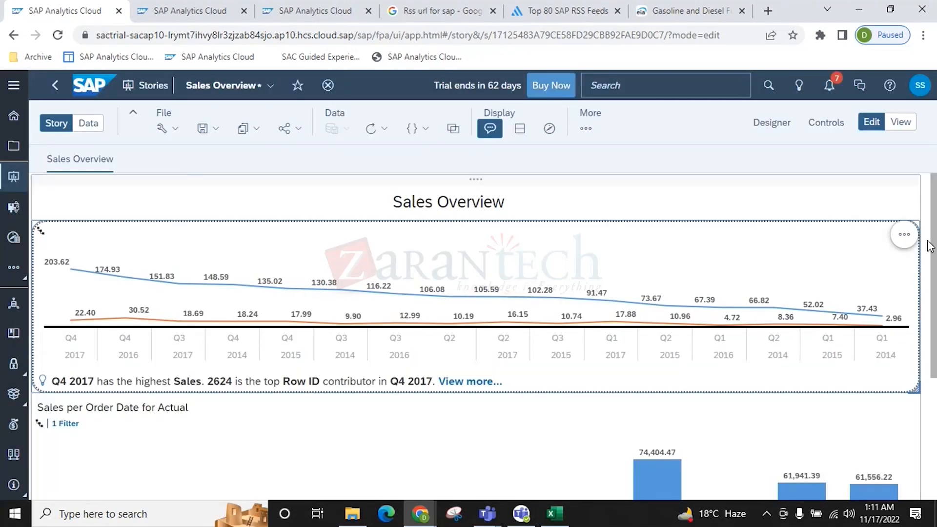
left_click(167, 129)
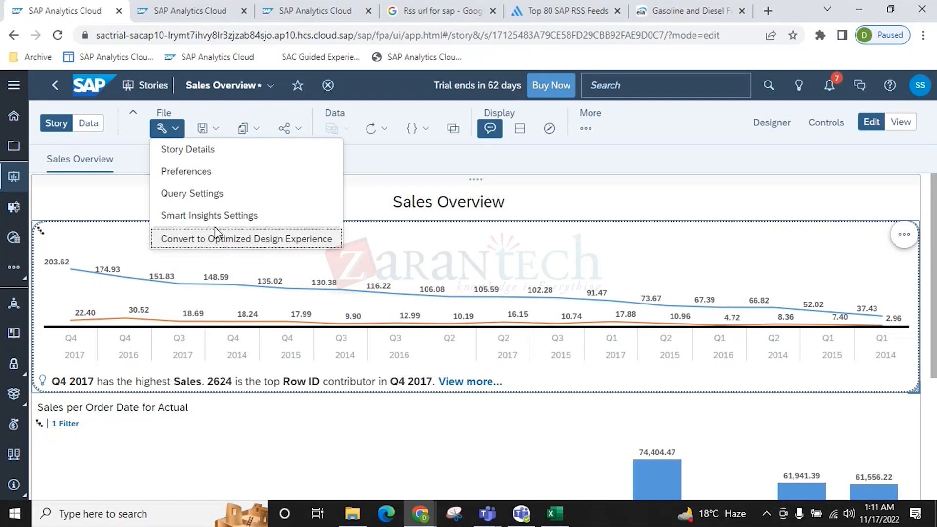
left_click(194, 194)
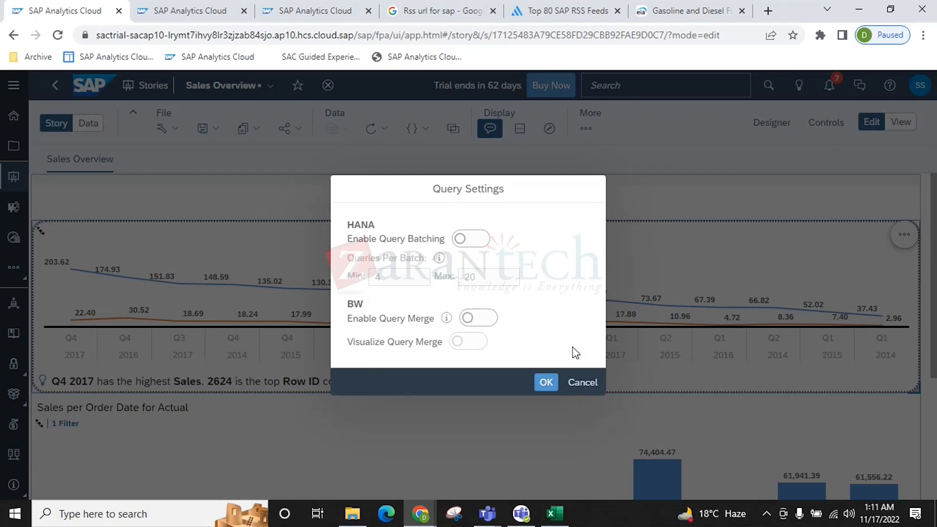
left_click(581, 384)
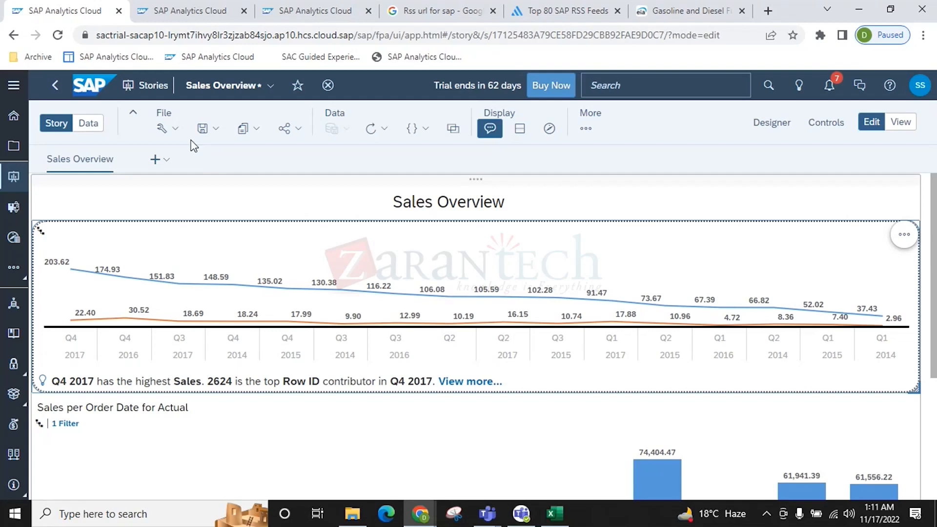
left_click(211, 130)
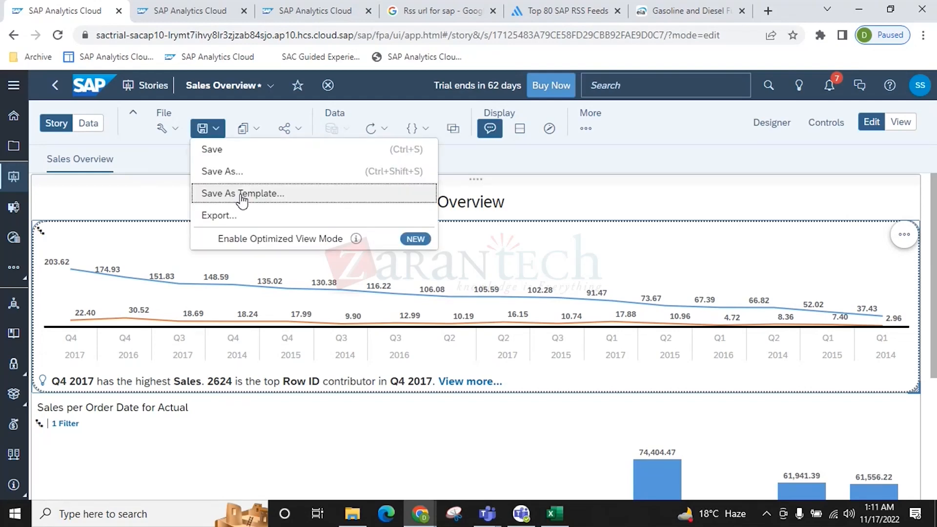
left_click(221, 220)
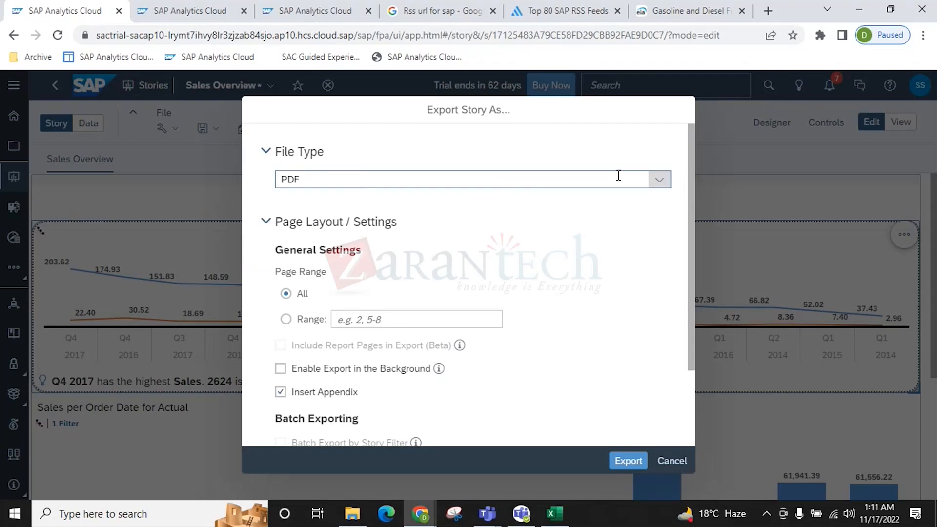
left_click(637, 177)
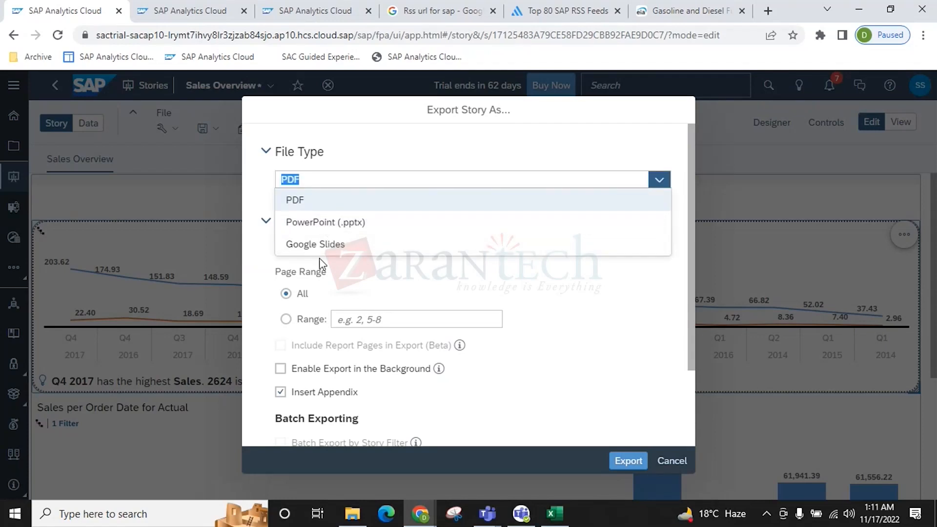
scroll(402, 347, "down", 2)
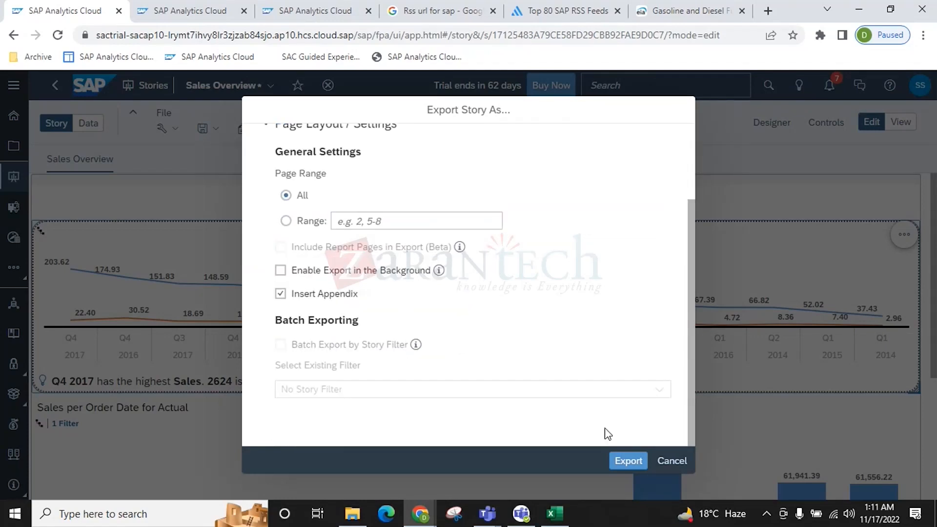
left_click(671, 461)
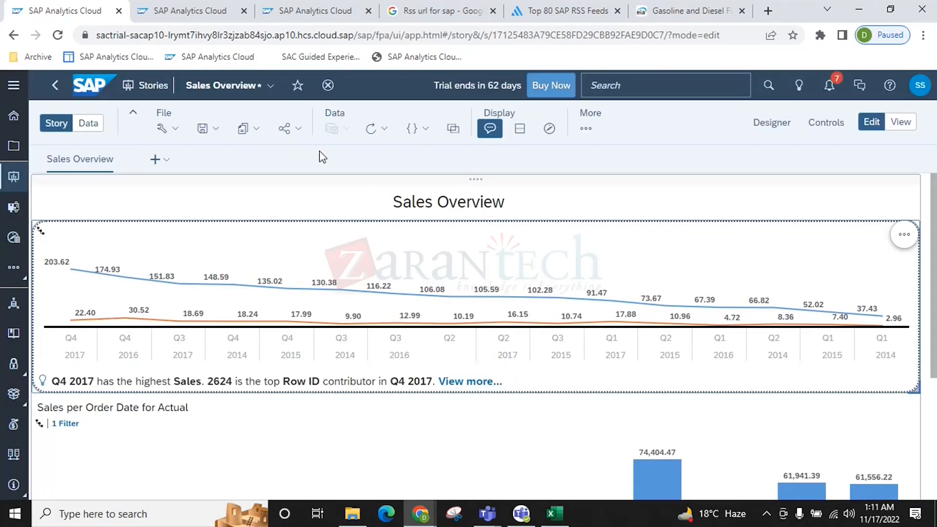
left_click(215, 129)
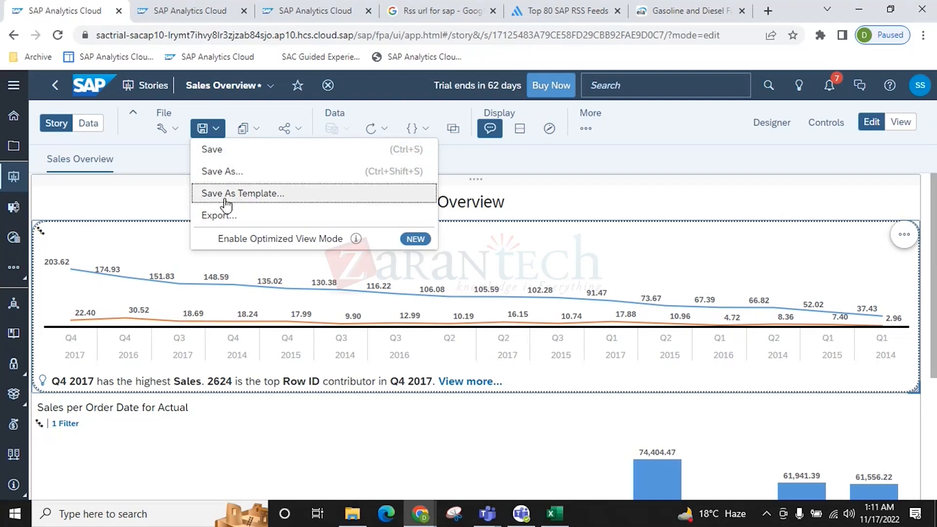
left_click(547, 245)
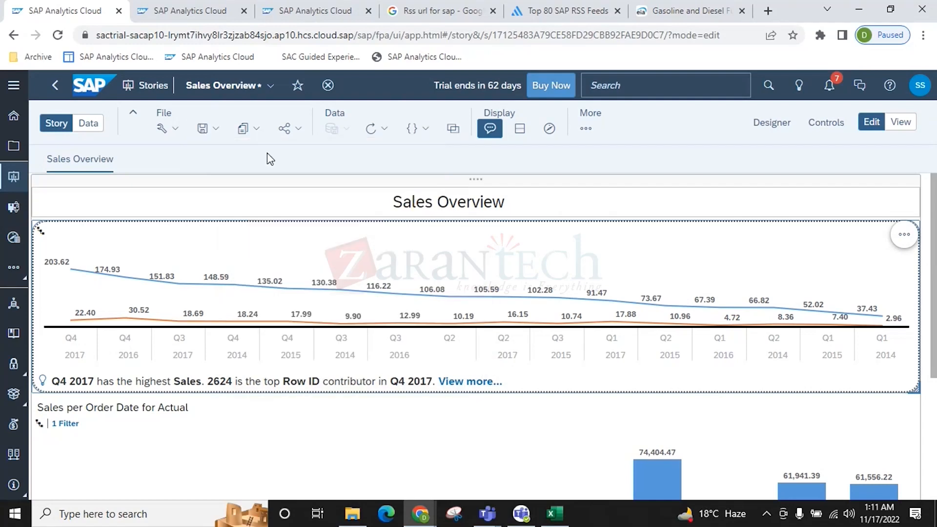
left_click(243, 130)
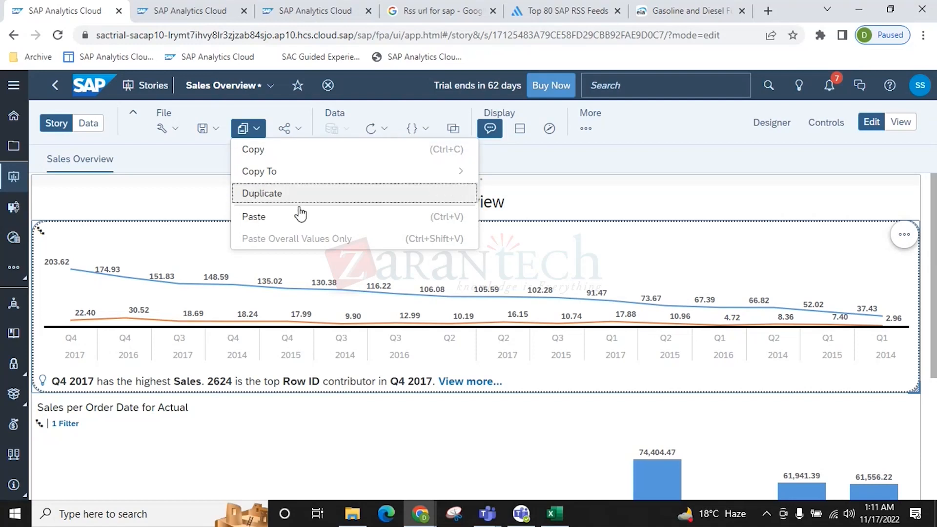
Dismiss the copy options and refresh the story's data
left_click(602, 175)
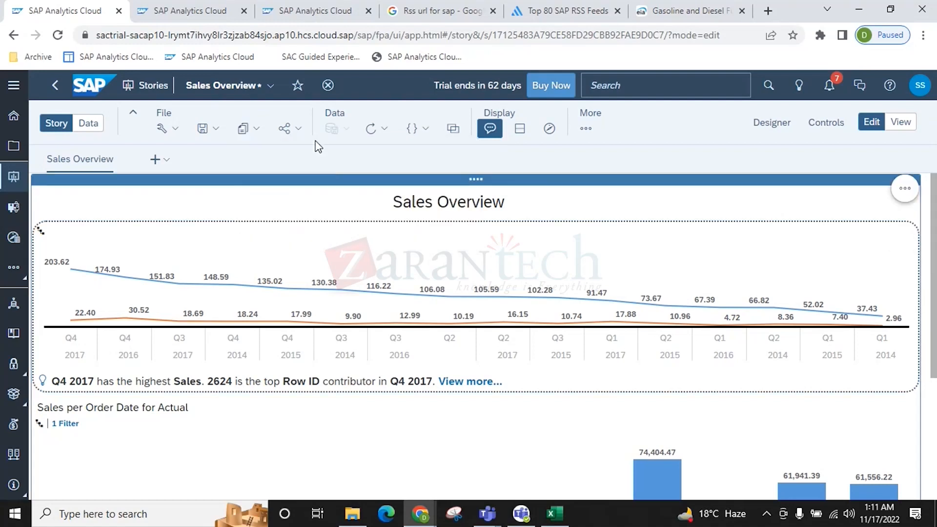
left_click(288, 132)
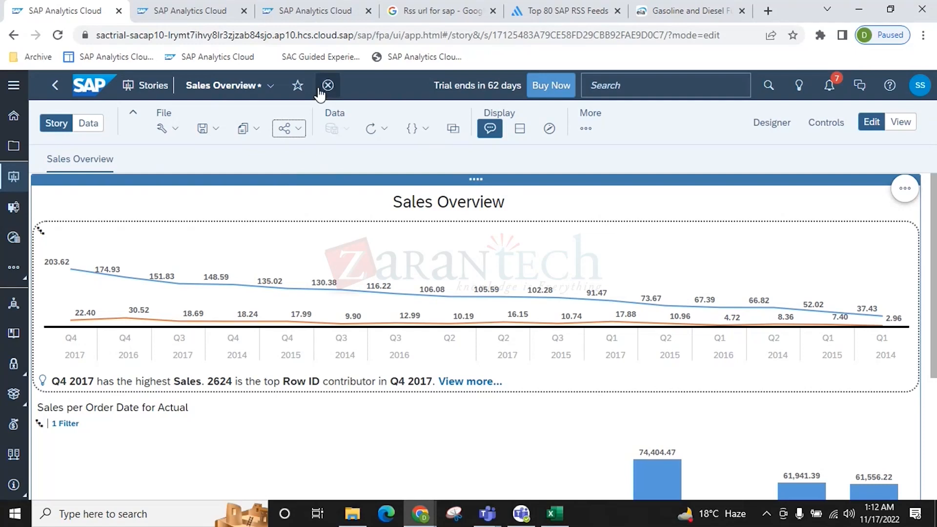
left_click(381, 131)
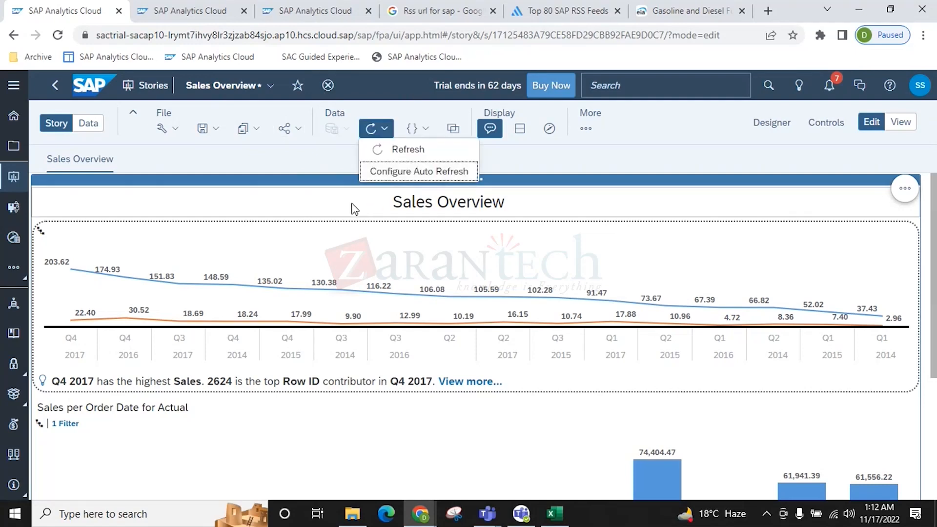
left_click(373, 147)
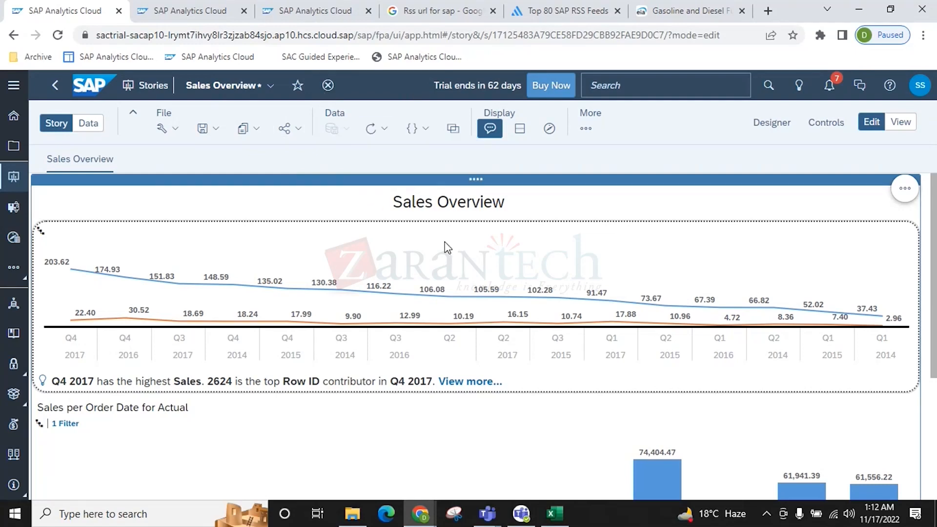
Tick Enable Auto Refresh, then cancel so auto refresh stays off
left_click(372, 130)
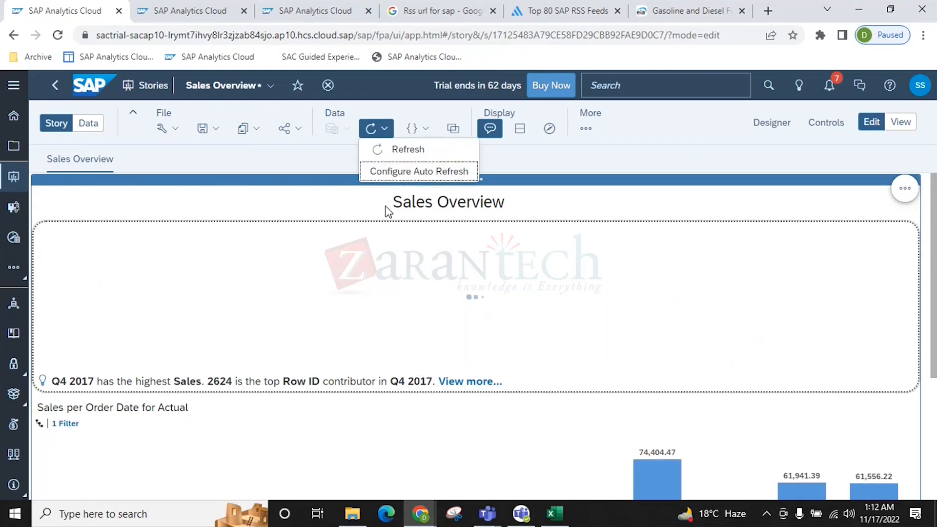
left_click(399, 178)
left_click(326, 215)
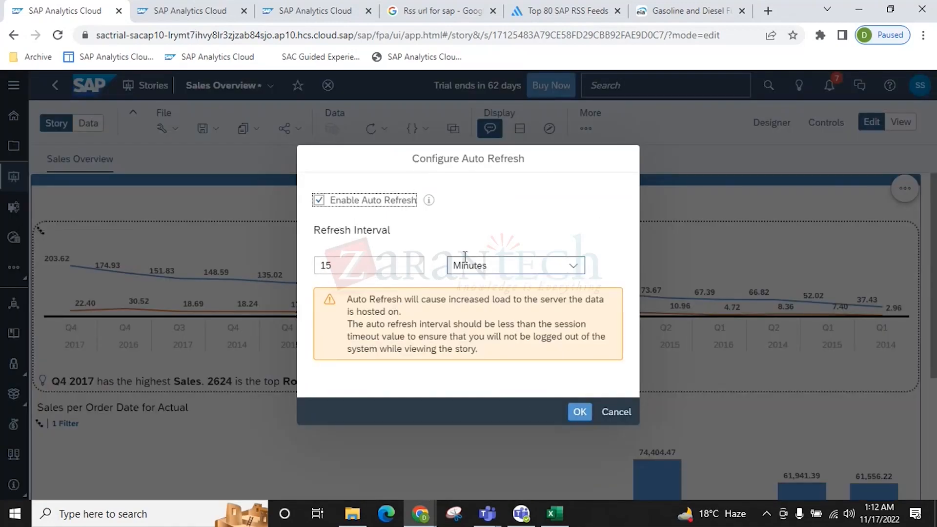
left_click(615, 414)
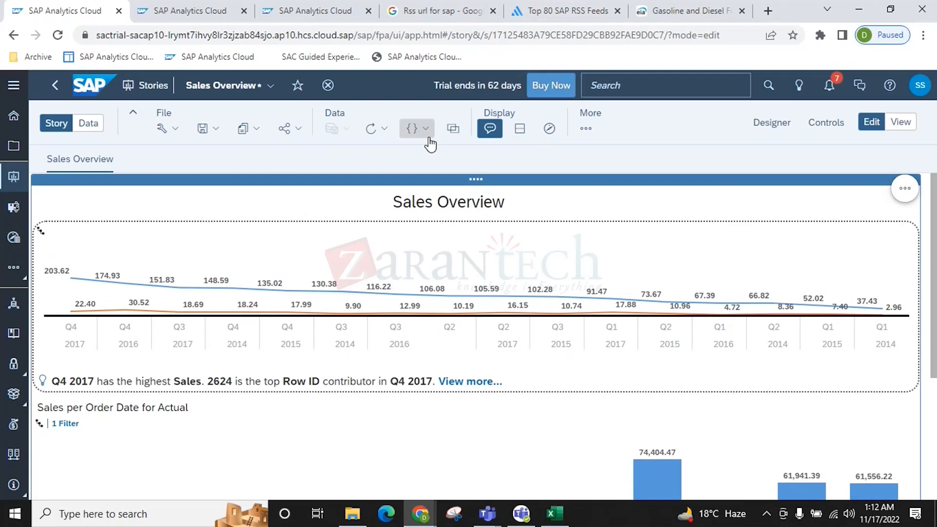
left_click(428, 134)
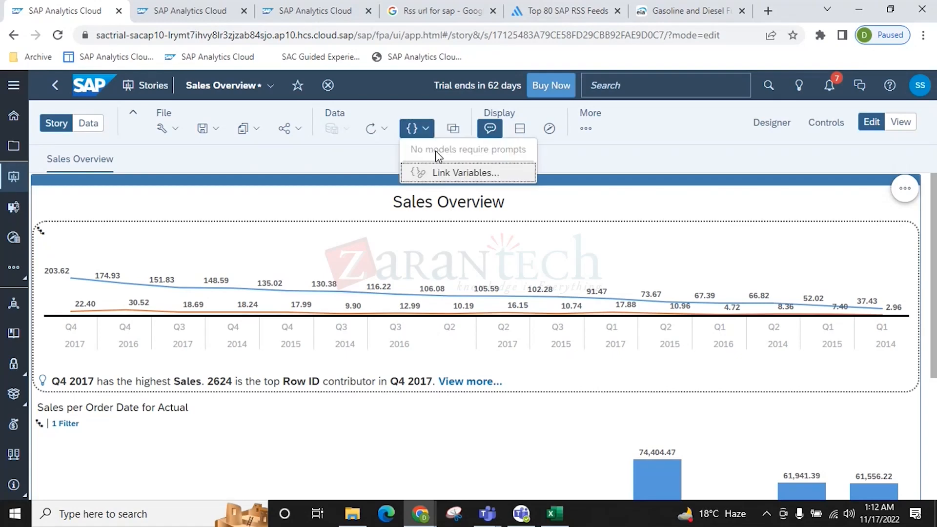
left_click(463, 173)
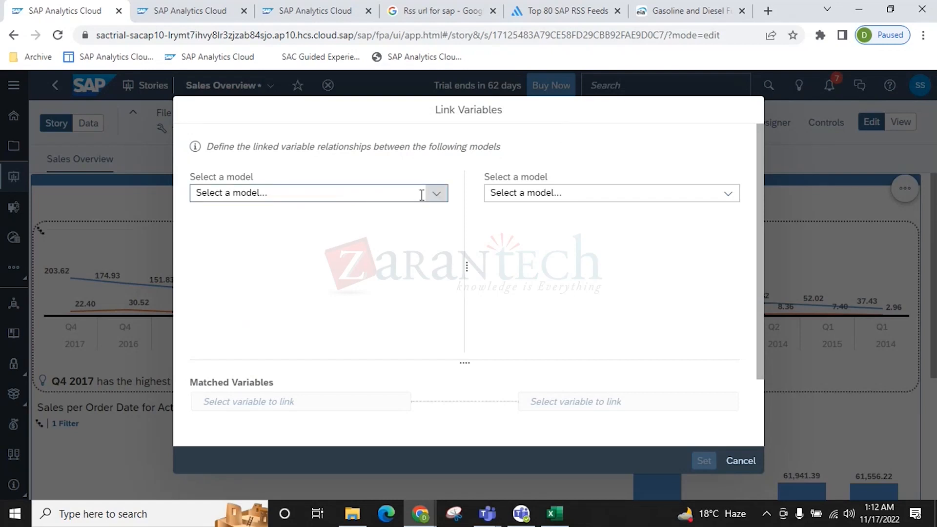
left_click(441, 194)
left_click(230, 217)
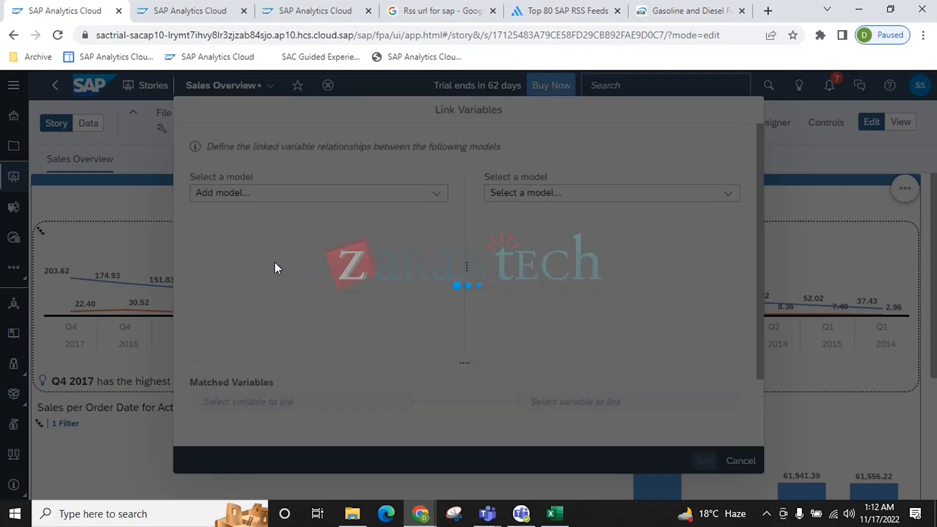
left_click(613, 333)
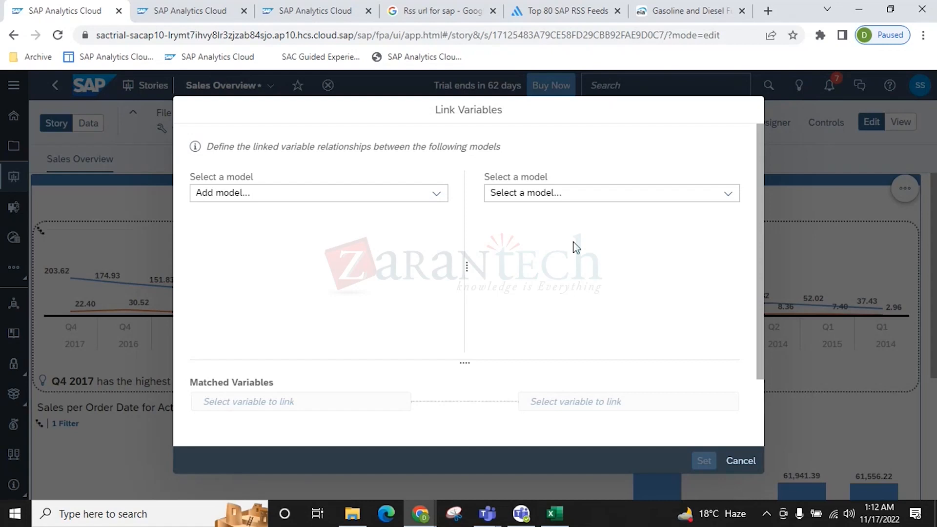
left_click(726, 197)
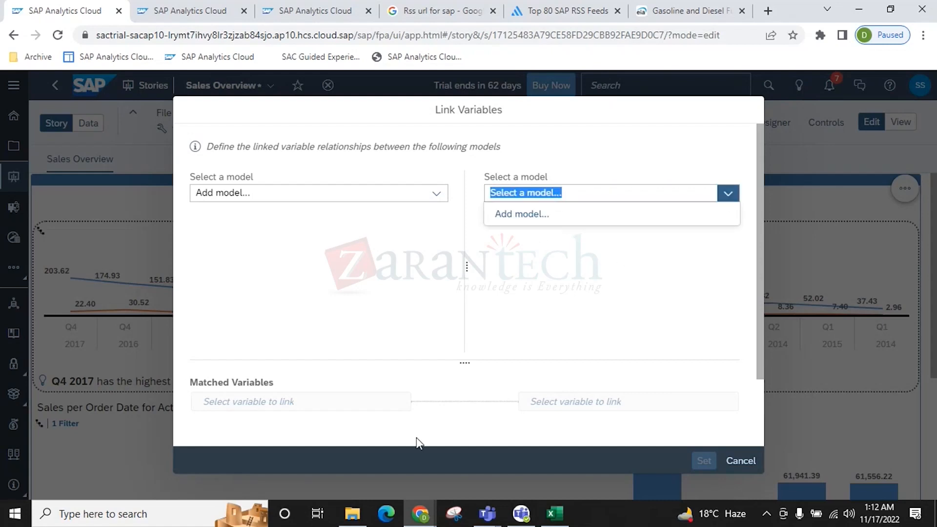
left_click(740, 461)
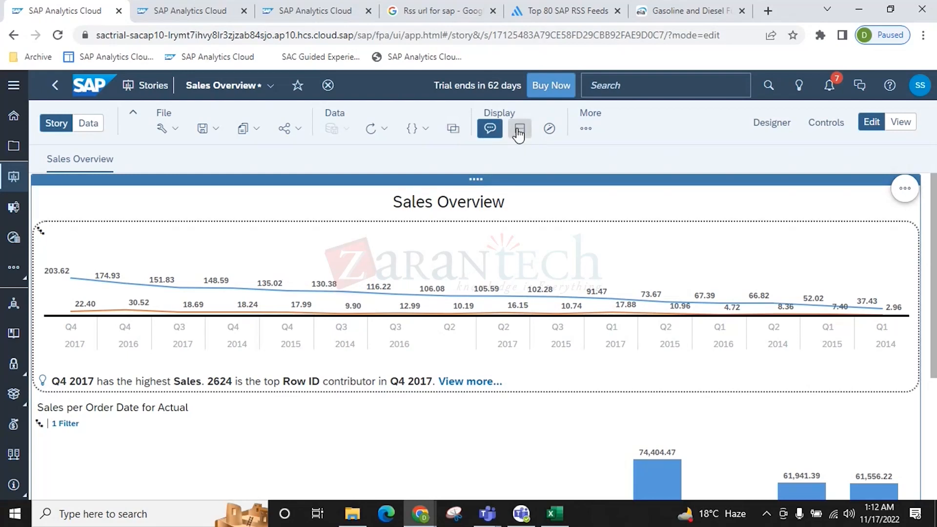
left_click(494, 131)
left_click(493, 131)
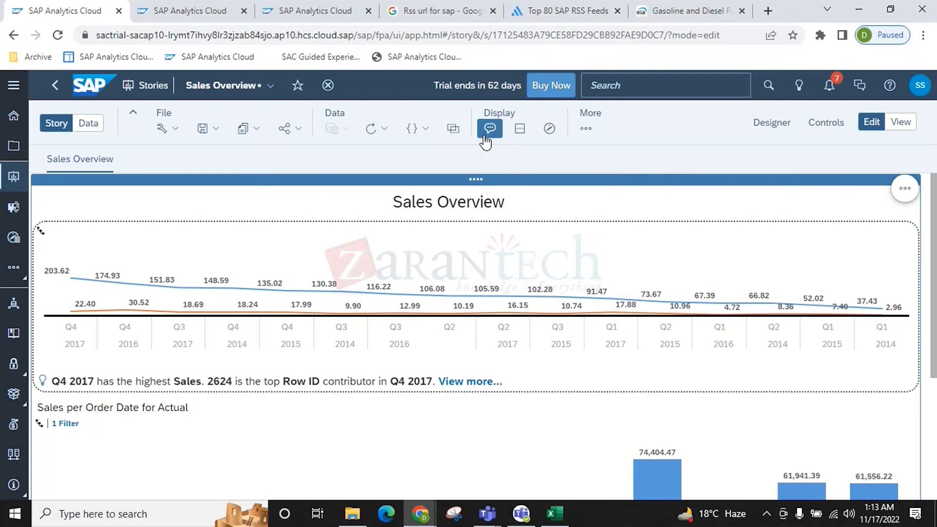
left_click(517, 134)
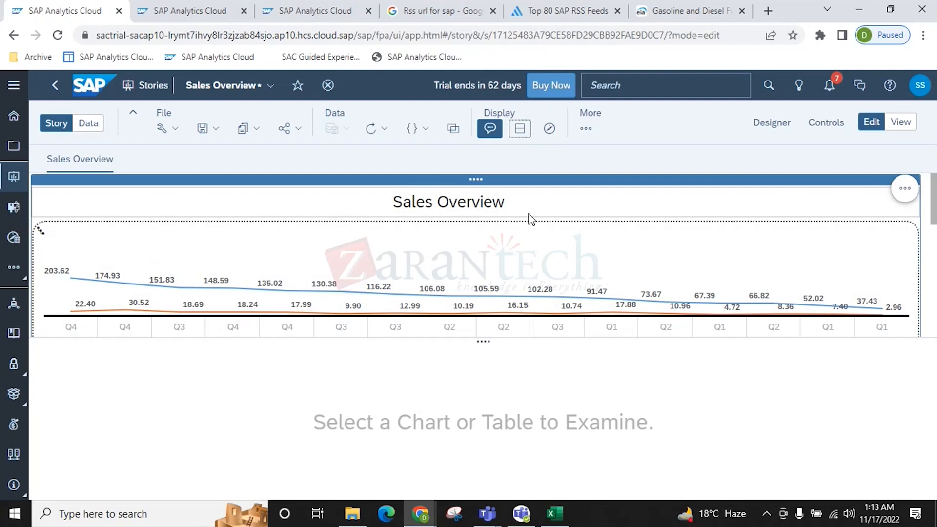
left_click(513, 277)
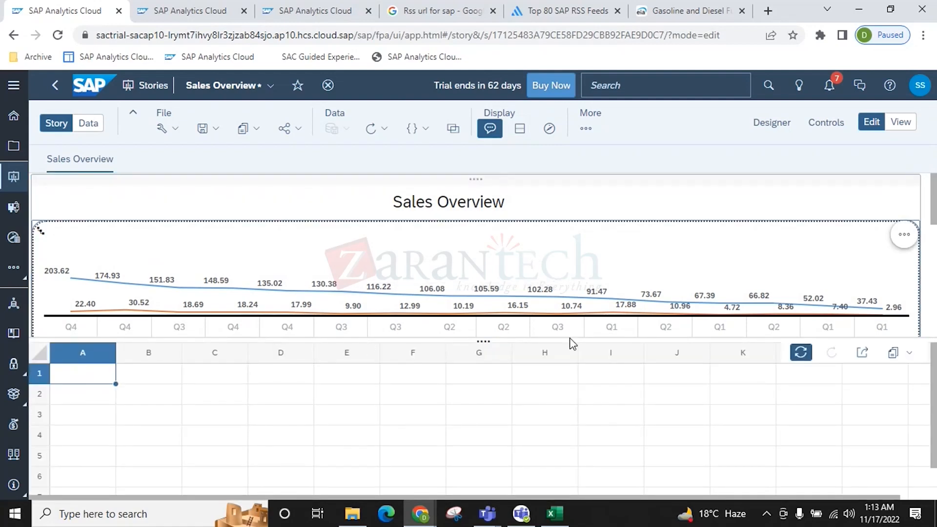
scroll(164, 447, "down", 5)
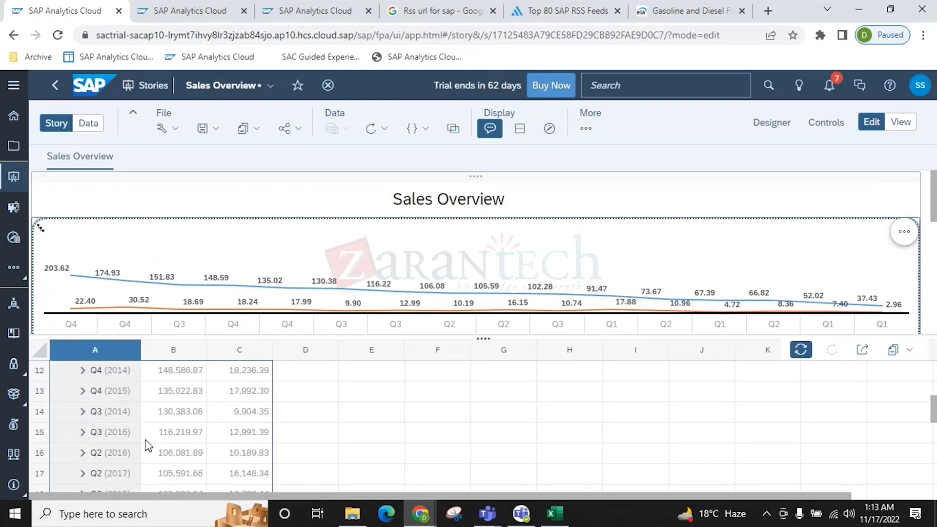
scroll(148, 446, "up", 5)
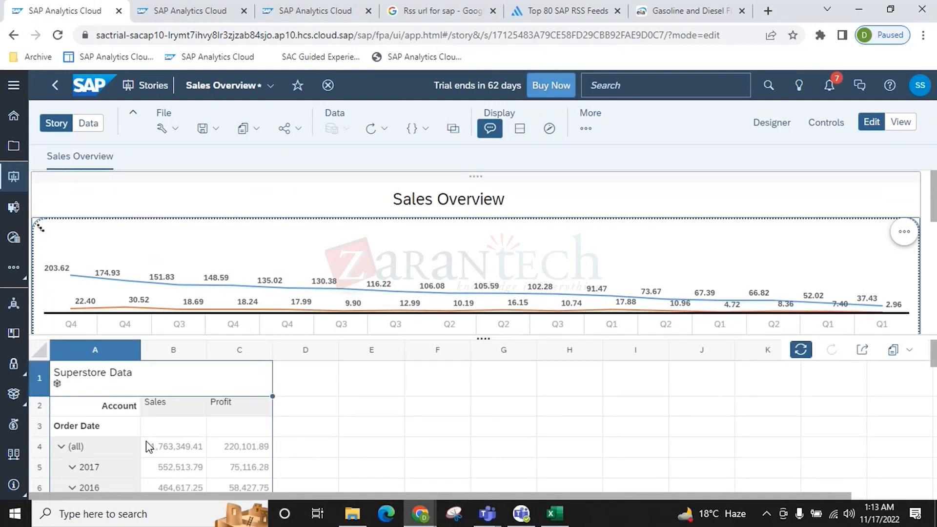
scroll(149, 439, "down", 8)
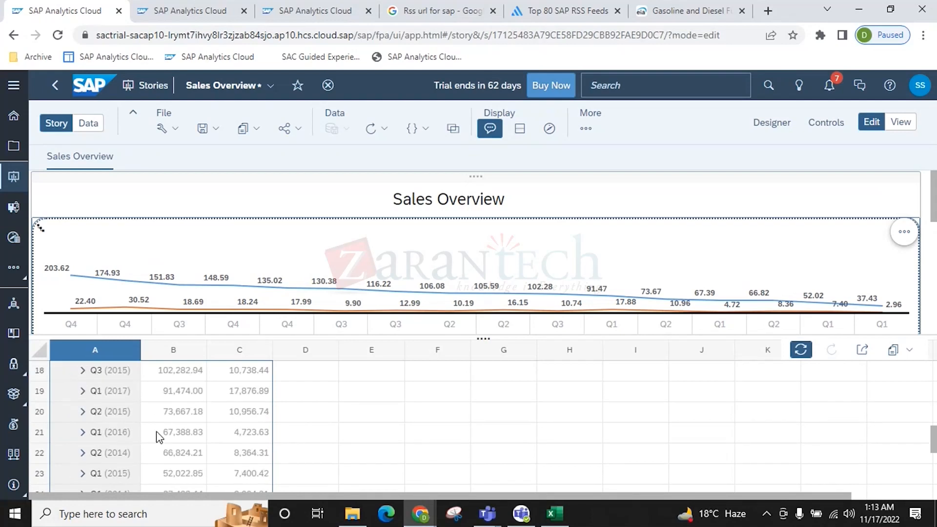
scroll(158, 436, "down", 3)
scroll(175, 423, "up", 6)
scroll(193, 413, "up", 1)
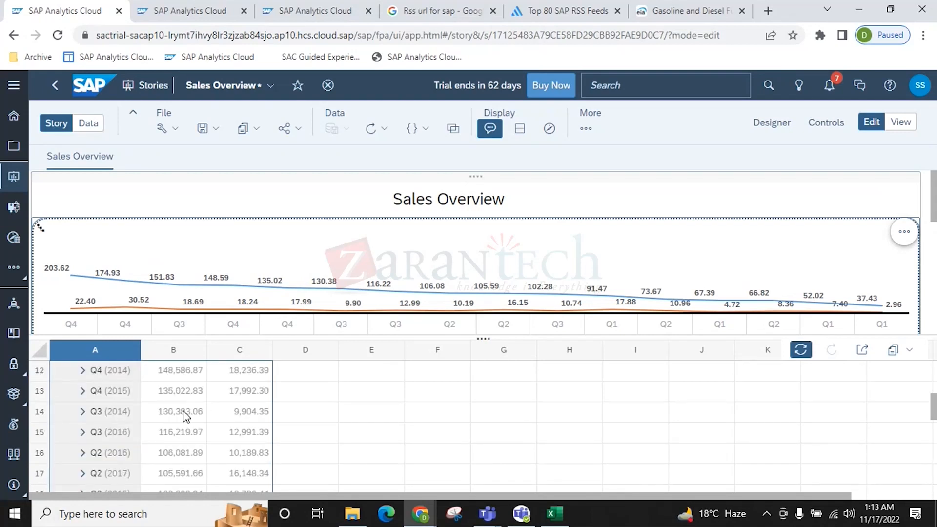
left_click(519, 130)
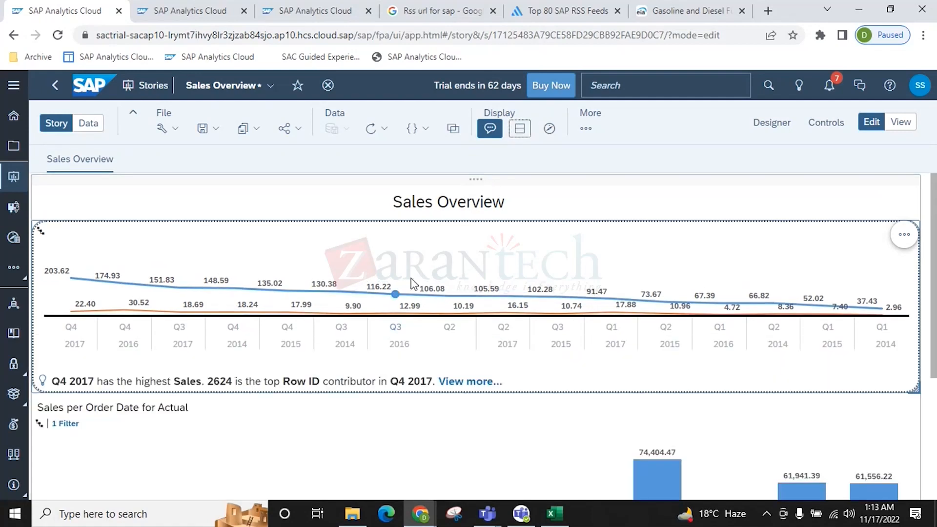
Enable Explorer for all charts and tables, preview explorer view, then return to the story
left_click(550, 138)
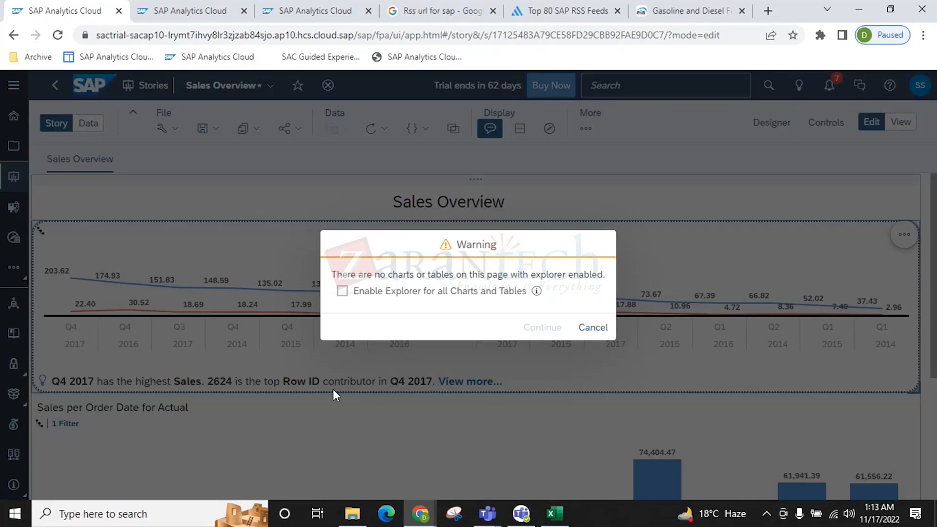
left_click(356, 292)
left_click(557, 328)
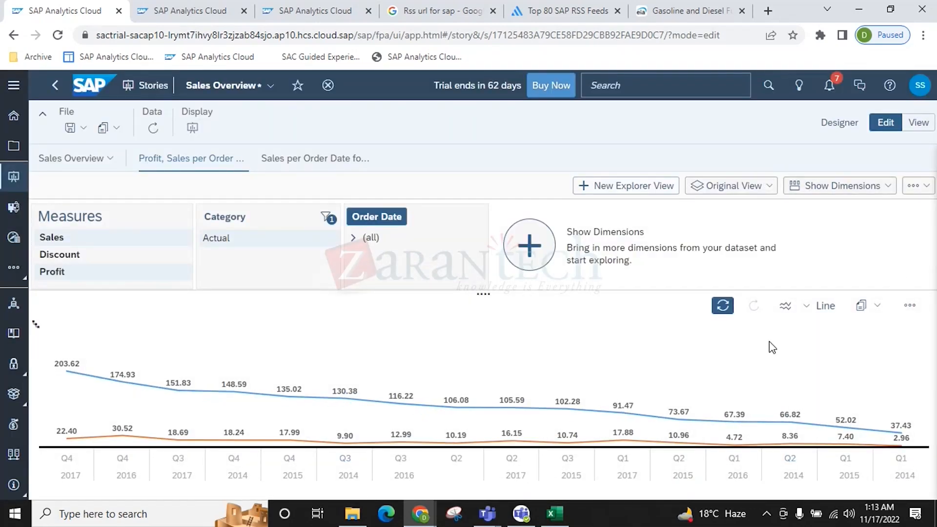
left_click(188, 133)
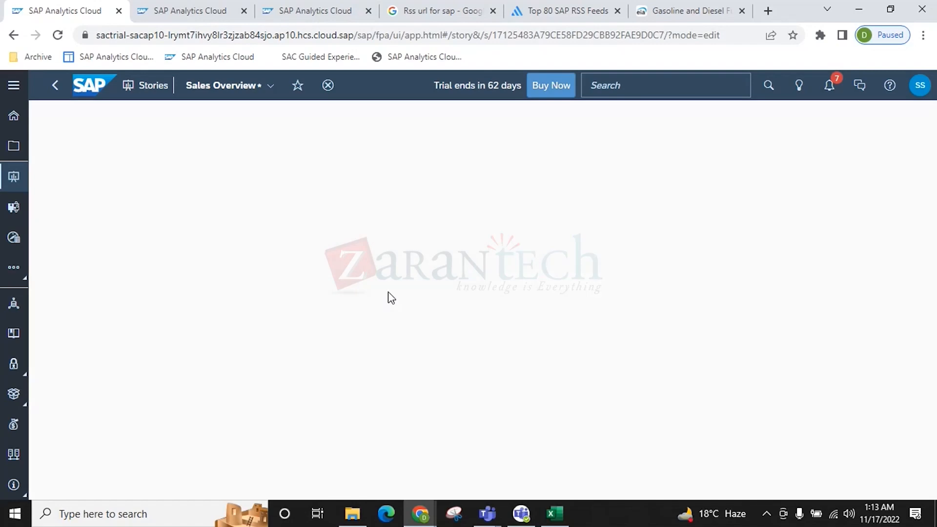
left_click(585, 131)
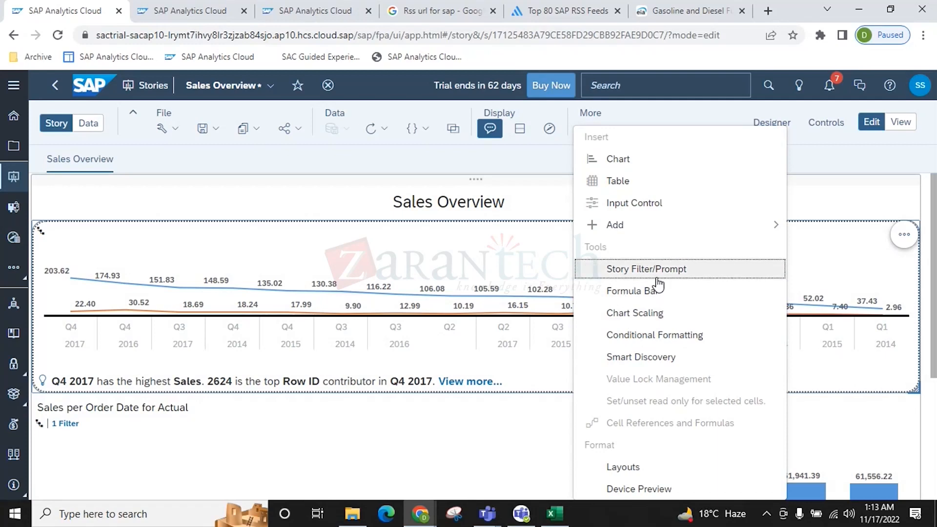
Show the formula bar above the page and open the Layouts panel from the More menu
left_click(644, 298)
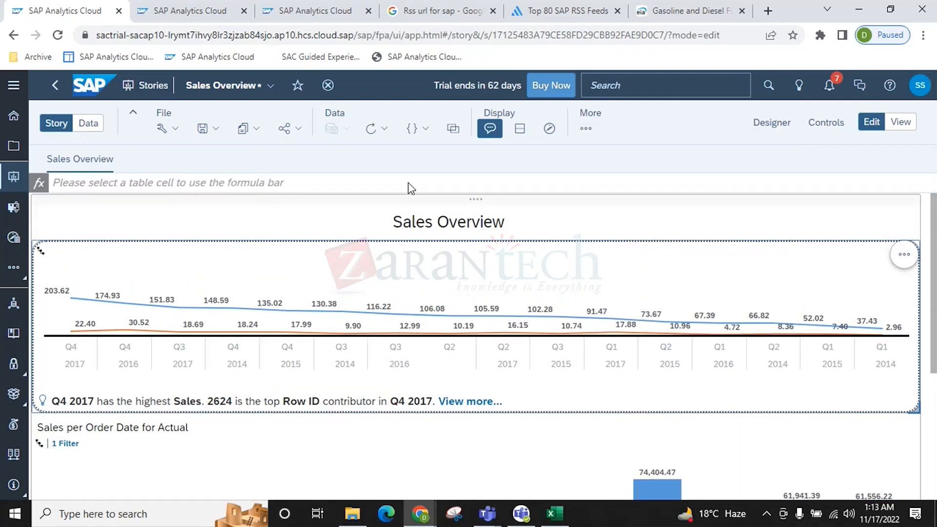
left_click(586, 129)
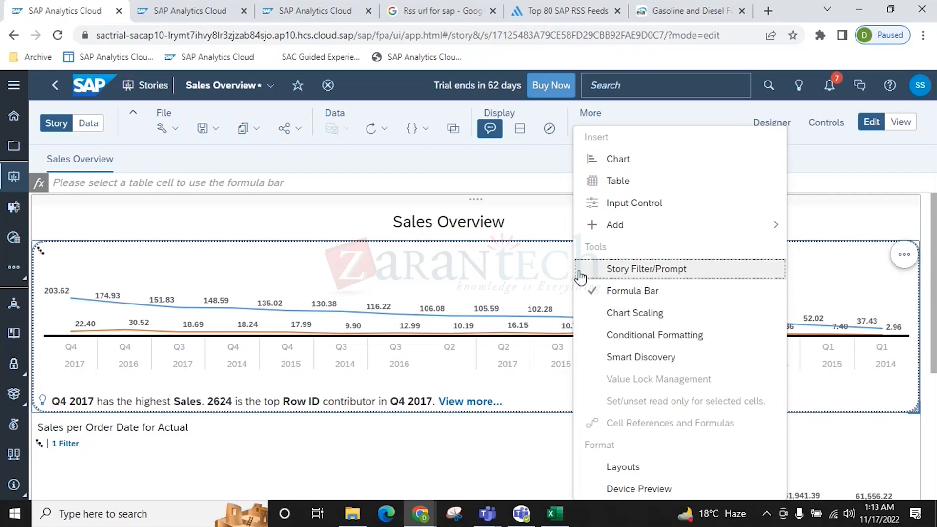
mouse_move(611, 237)
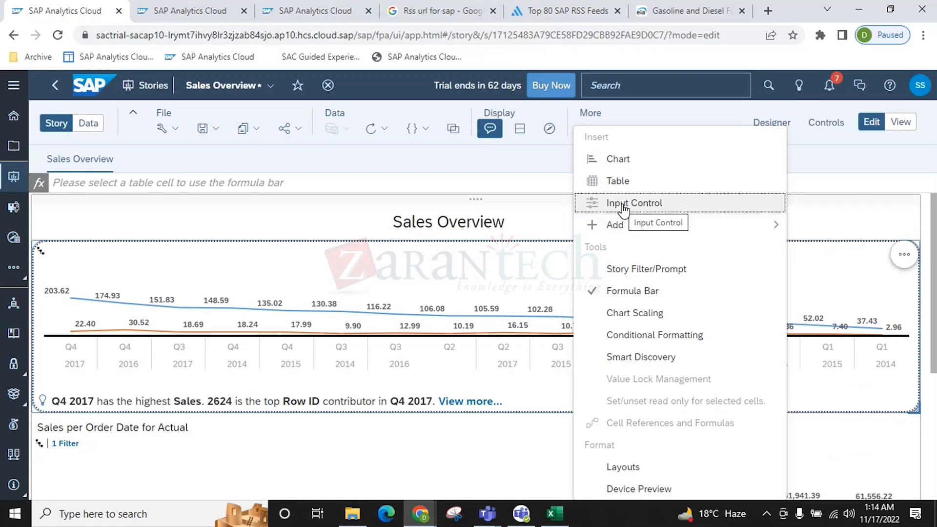
left_click(627, 468)
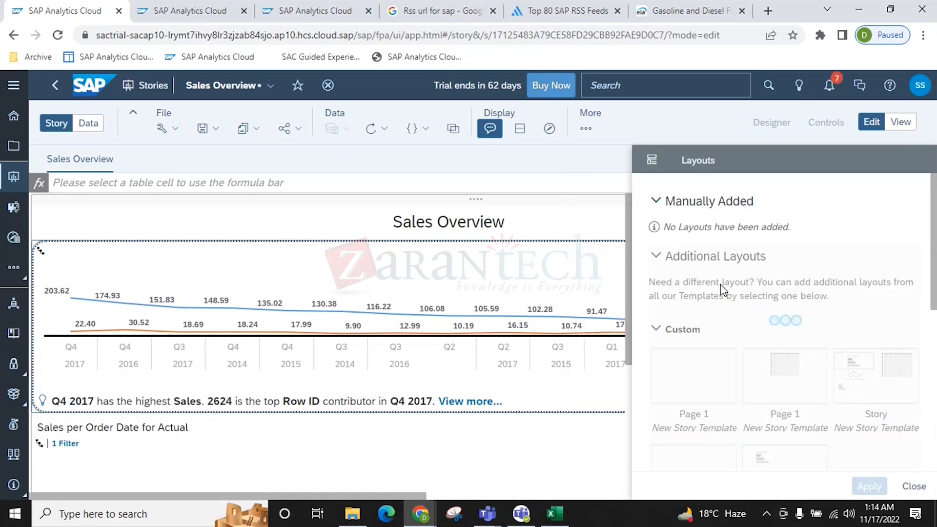
Scroll through the custom and SAP Analytics layout templates, then reopen the More options list
scroll(754, 322, "down", 5)
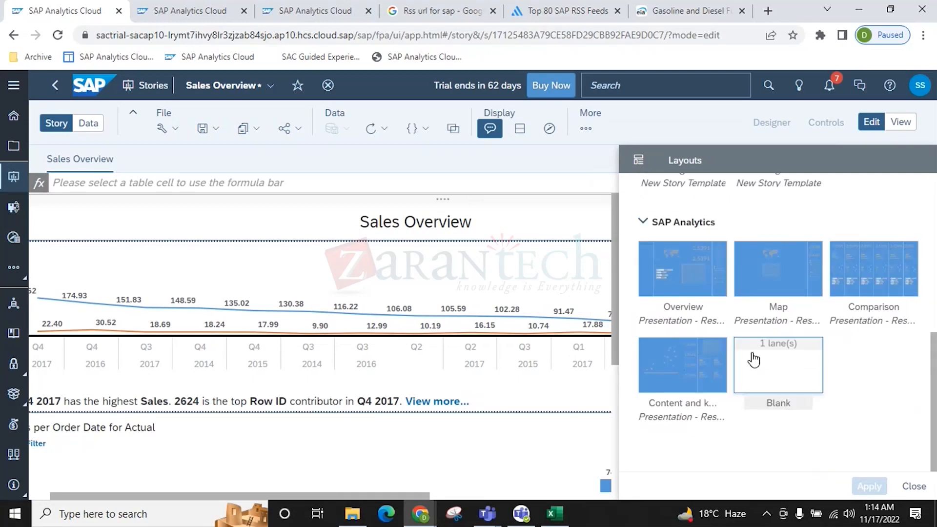
scroll(736, 378, "up", 3)
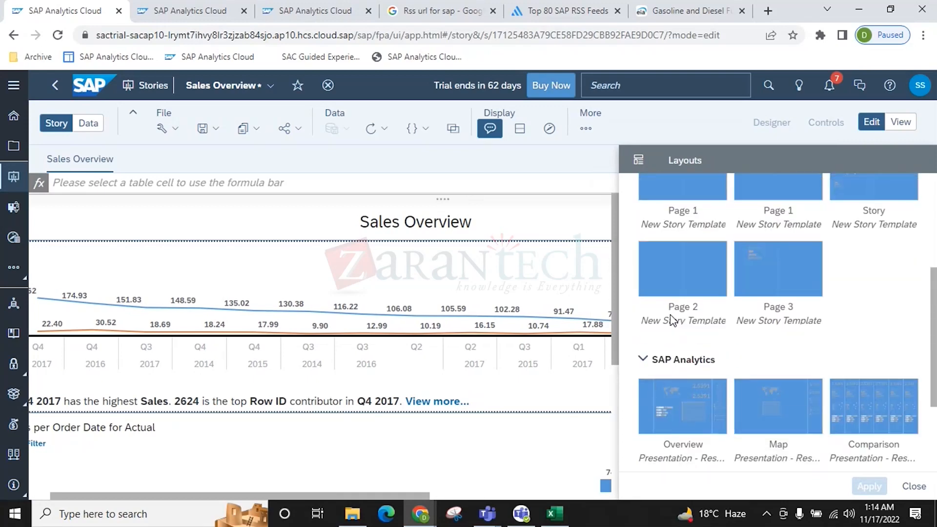
scroll(769, 360, "up", 4)
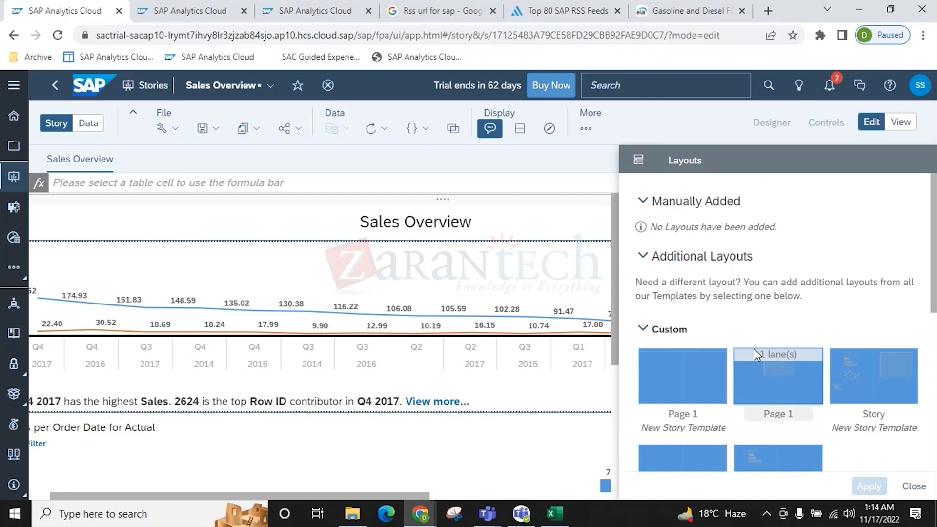
left_click(580, 136)
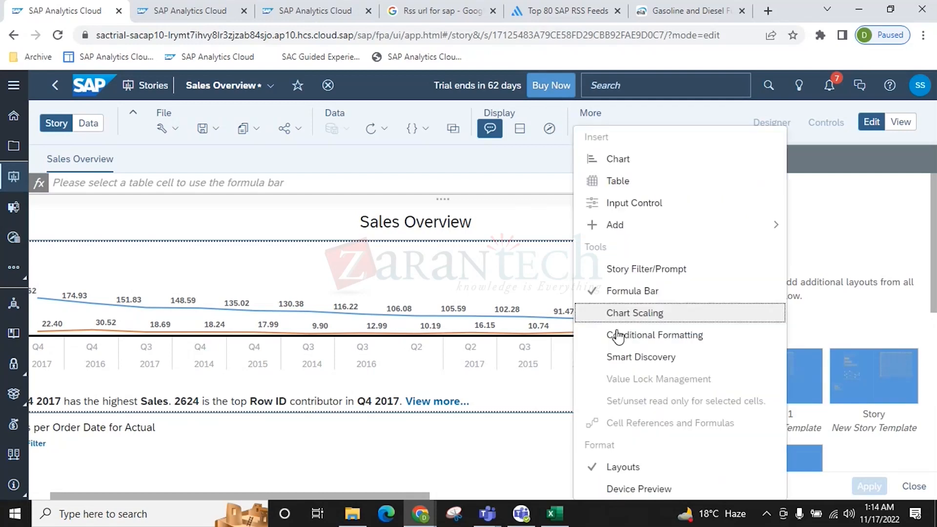
Enter Device Preview and show the Sales Overview story on an iOS Large Tablet
left_click(639, 489)
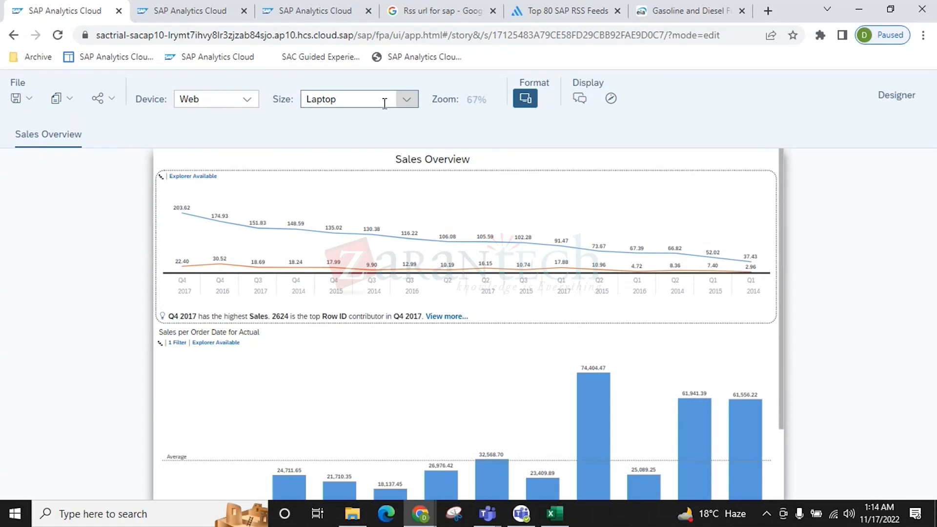
left_click(249, 99)
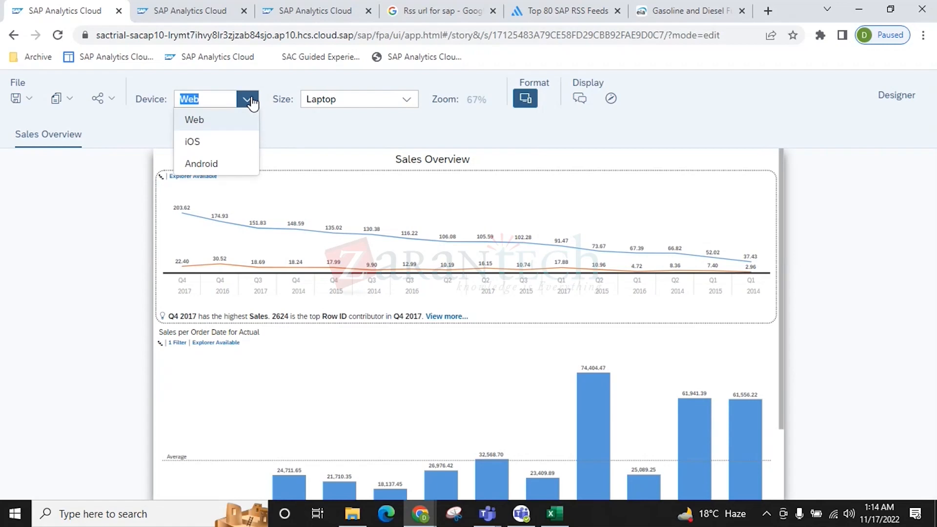
left_click(228, 141)
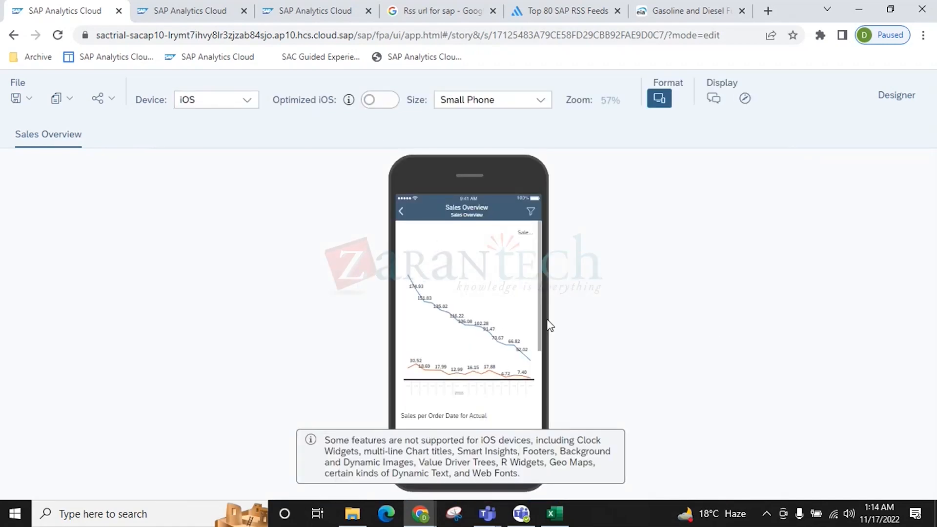
left_click(539, 101)
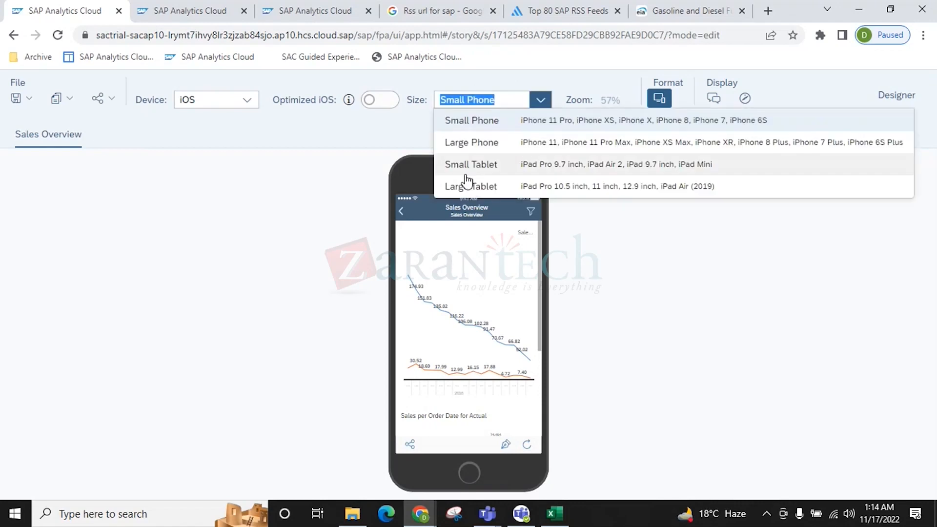
left_click(470, 187)
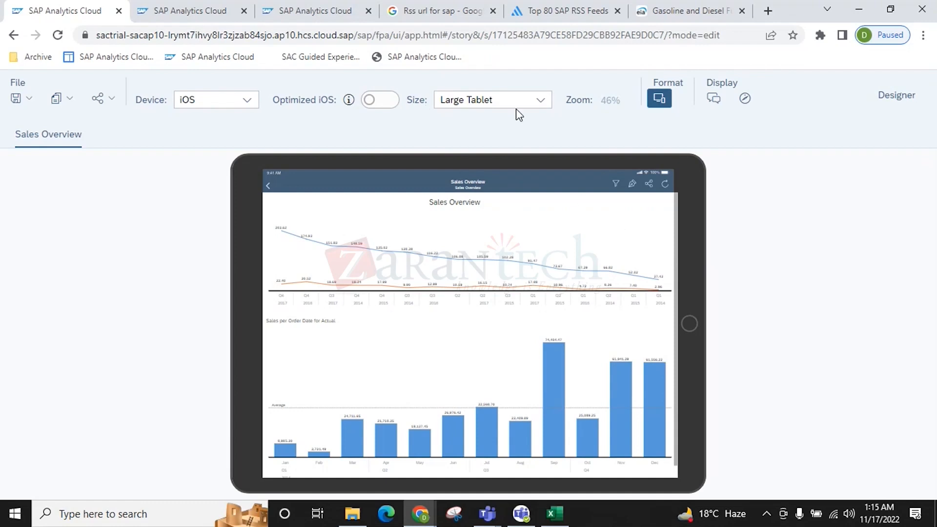
left_click(541, 100)
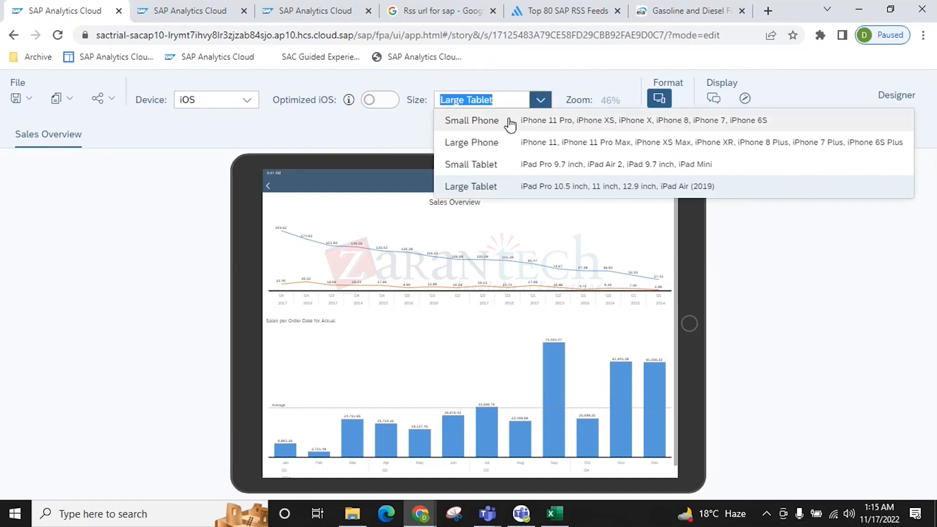
left_click(324, 134)
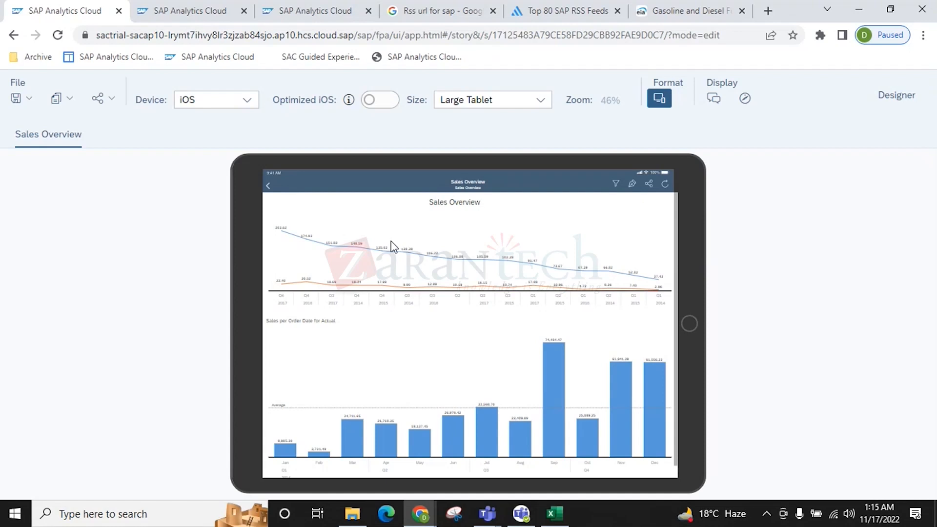
left_click(242, 101)
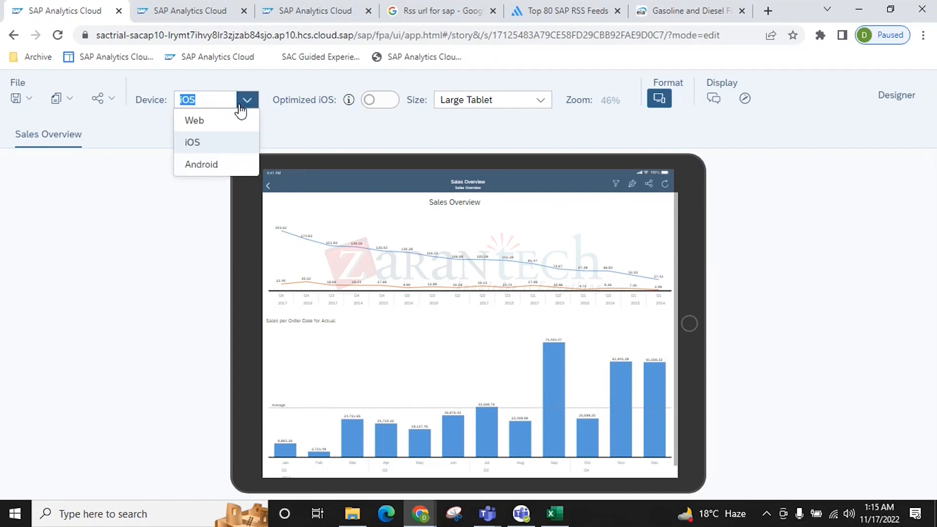
Switch the device preview to Android with the Large Tablet screen size
left_click(190, 169)
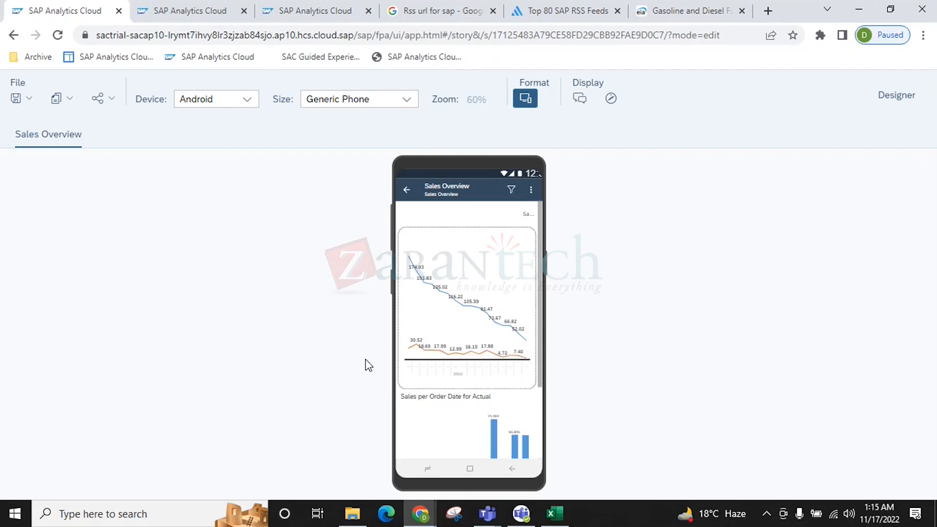
scroll(492, 452, "down", 3)
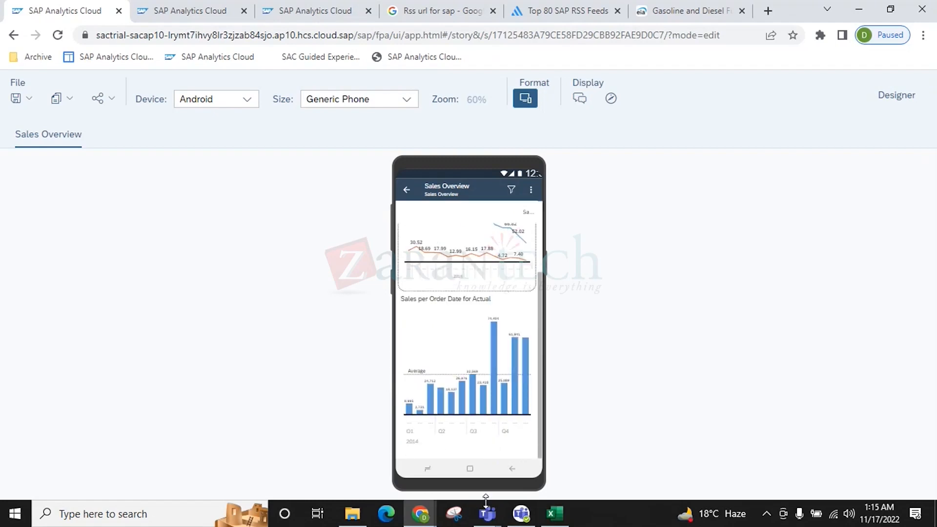
scroll(481, 362, "up", 3)
scroll(479, 366, "down", 3)
scroll(479, 369, "up", 3)
scroll(478, 391, "down", 3)
scroll(459, 391, "up", 3)
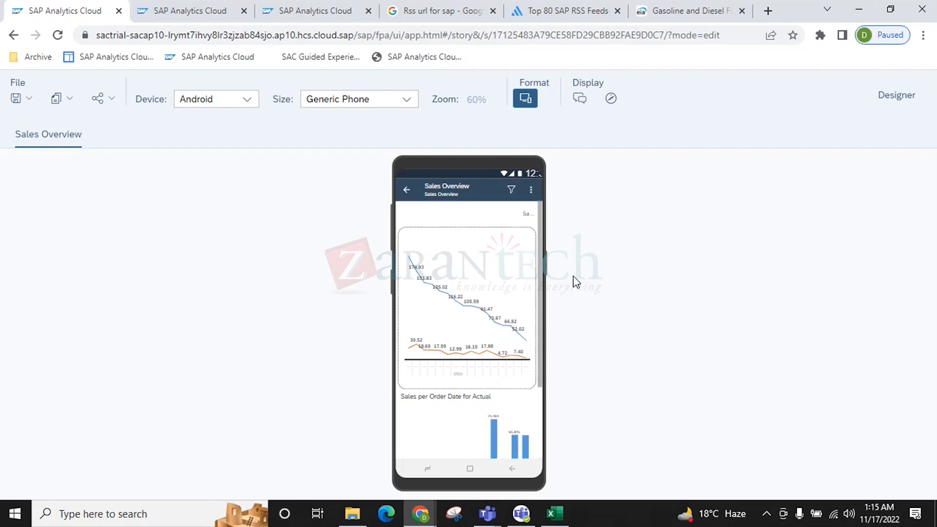
left_click(406, 99)
left_click(351, 165)
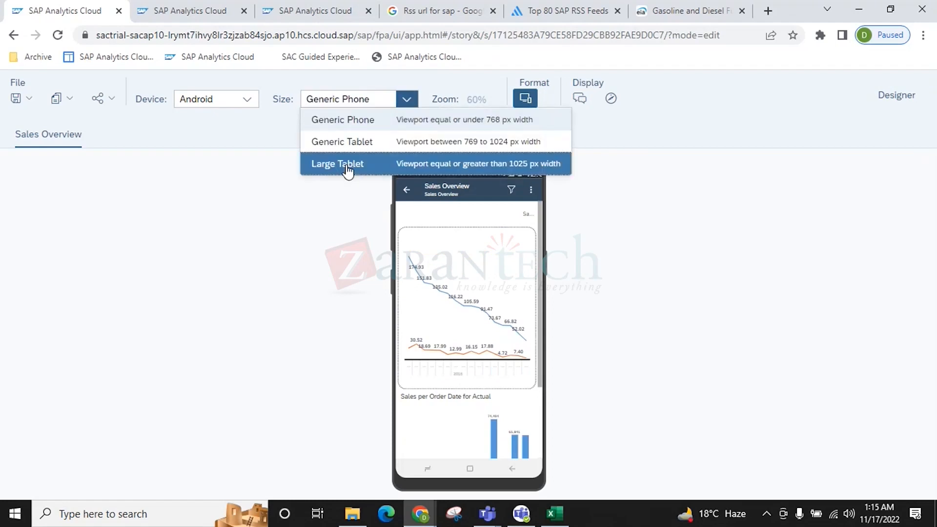
scroll(604, 356, "down", 5)
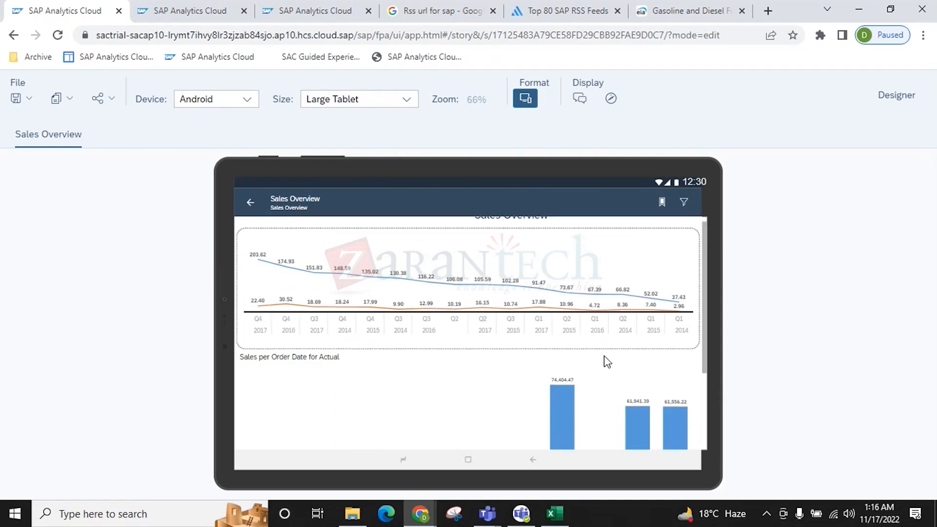
scroll(604, 355, "up", 5)
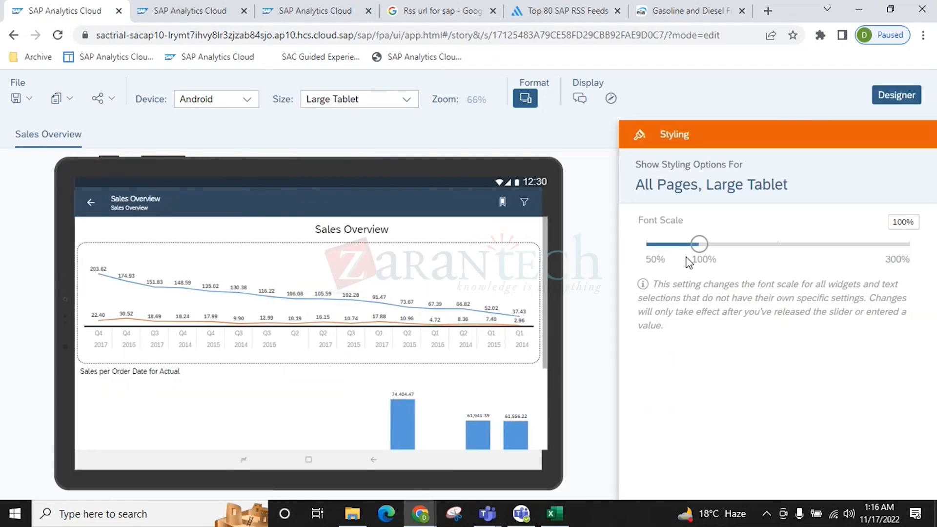
Set the Android layout's font scale to 87% in Designer, then hide the styling panel
left_click_drag(699, 244, 909, 244)
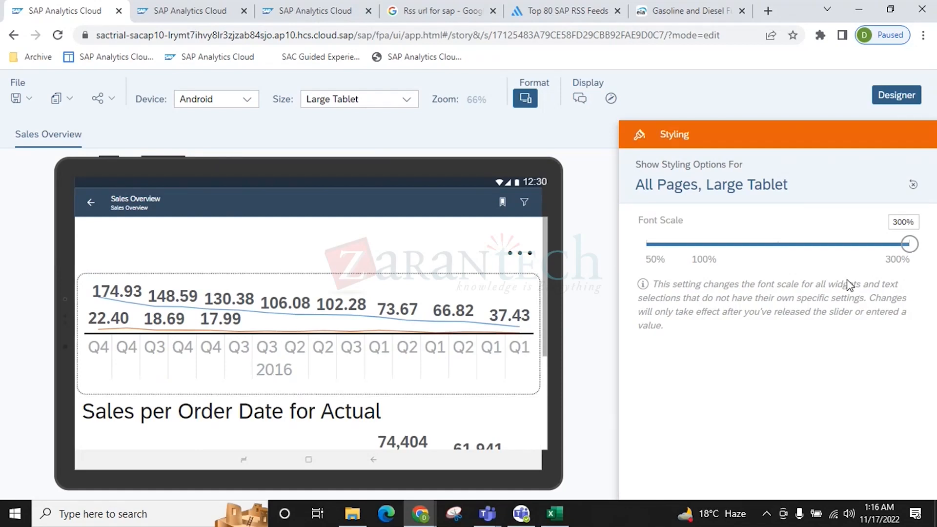
left_click(850, 250)
left_click_drag(846, 248, 797, 248)
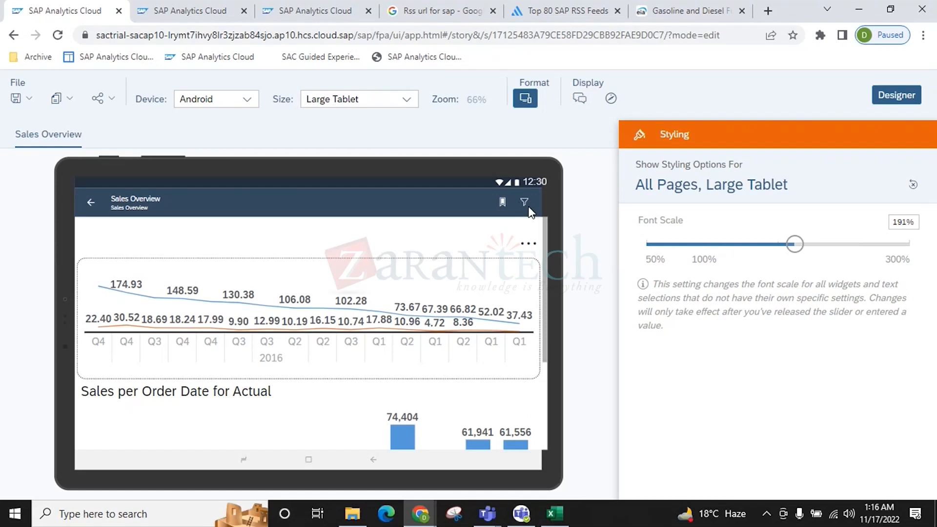
left_click(685, 244)
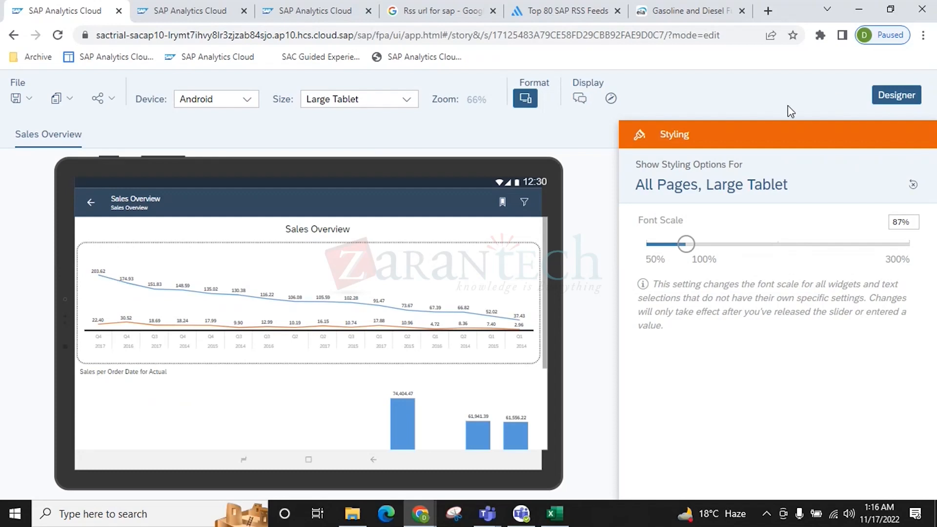
left_click(897, 95)
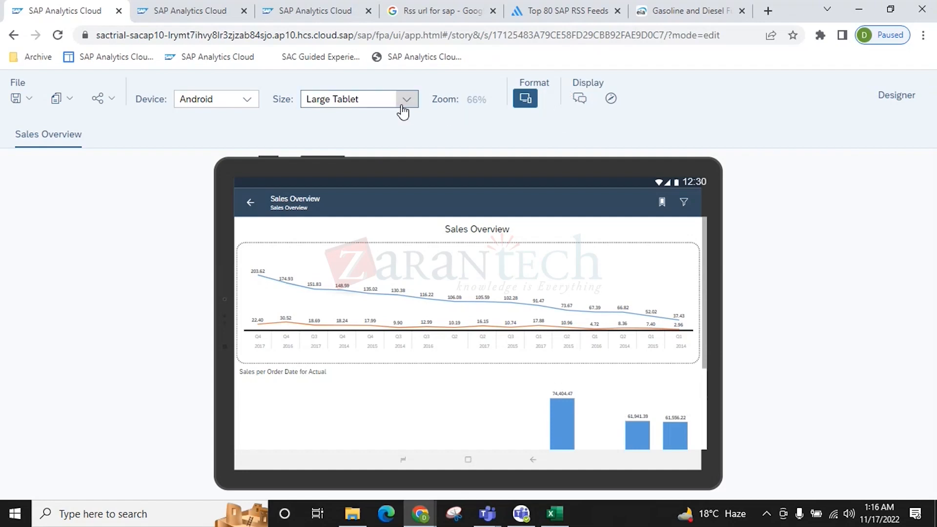
Exit device preview to the story editor and open the add-page choices beside Sales Overview
left_click(525, 99)
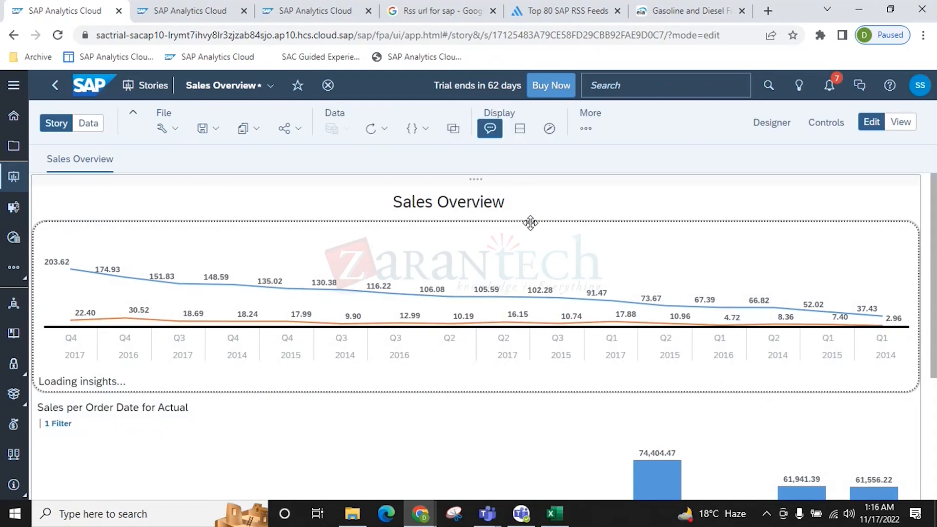
scroll(646, 293, "down", 4)
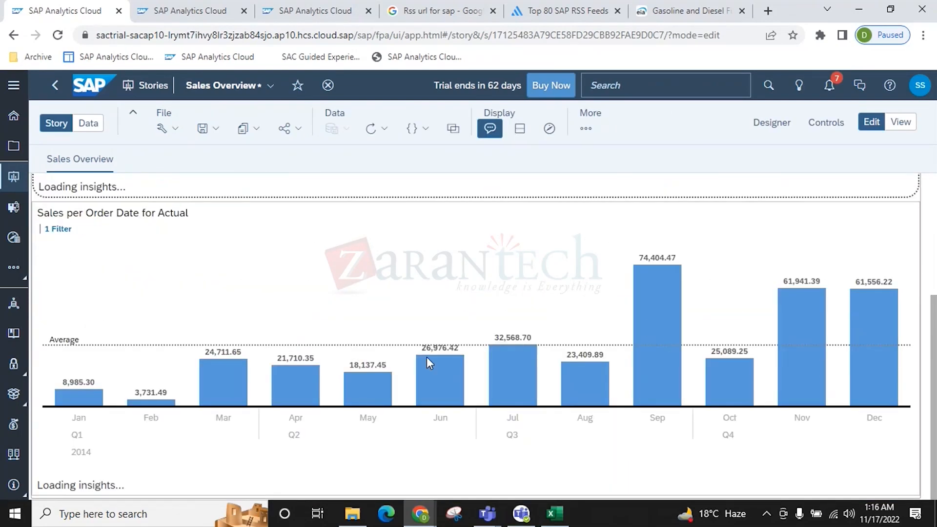
scroll(426, 356, "up", 4)
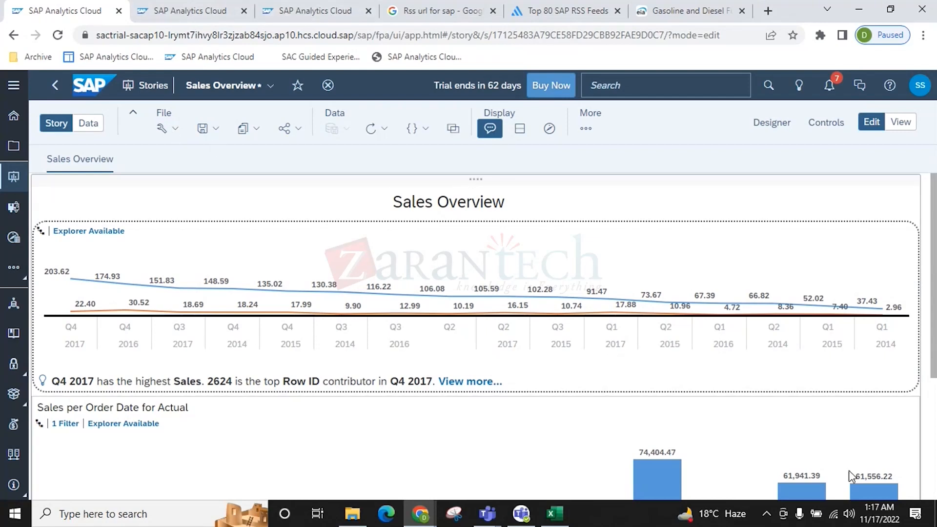
scroll(534, 352, "down", 4)
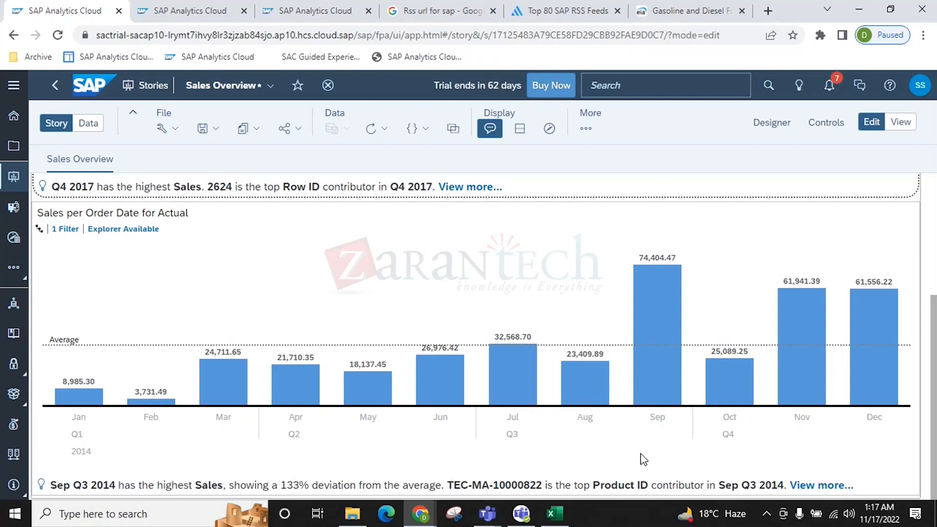
scroll(207, 374, "up", 4)
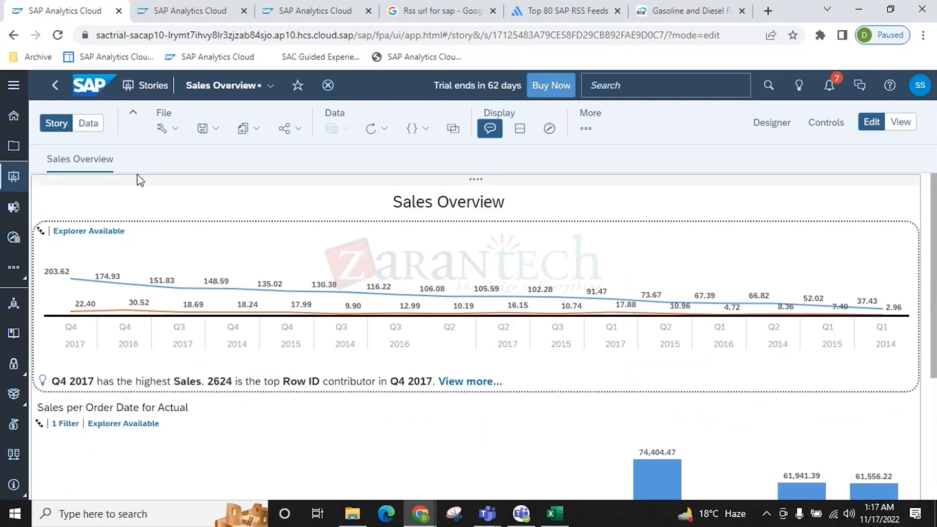
left_click(155, 160)
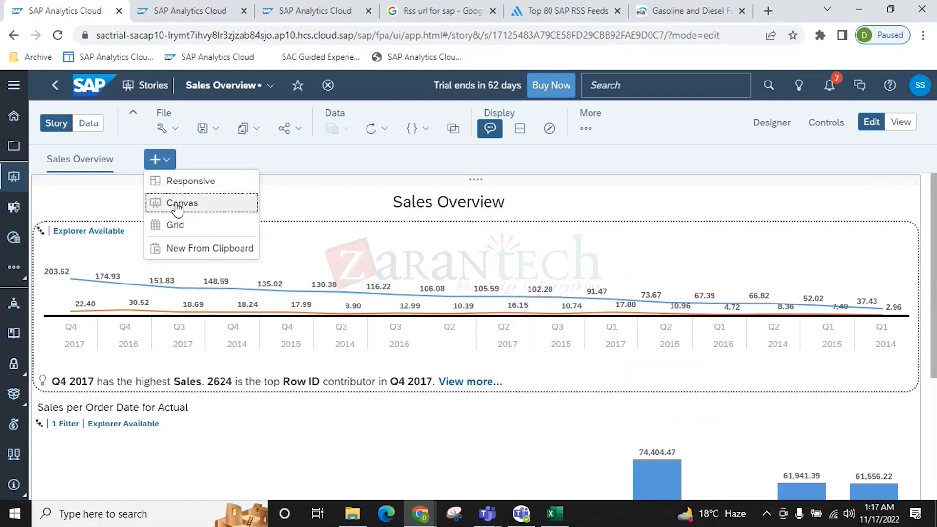
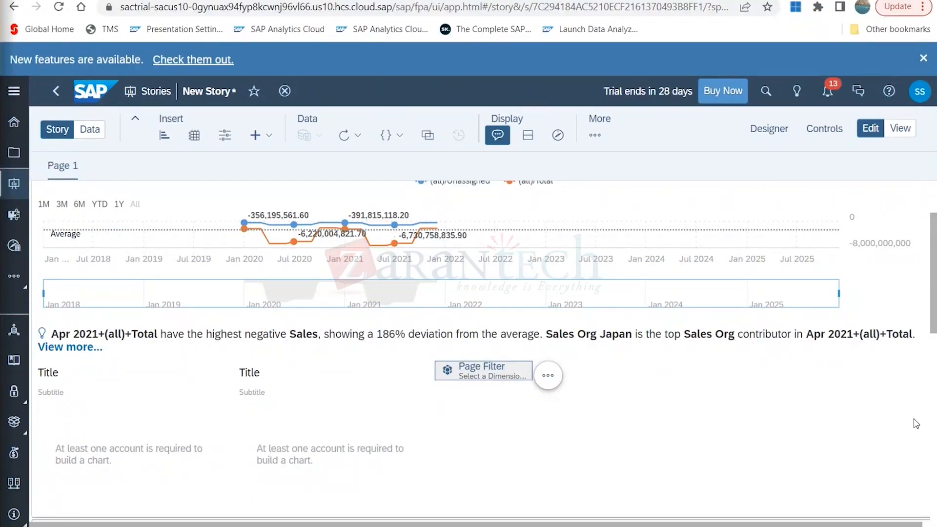
Briefly open and close the Builder panel, then select the Sales chart and scroll to its title
left_click(767, 135)
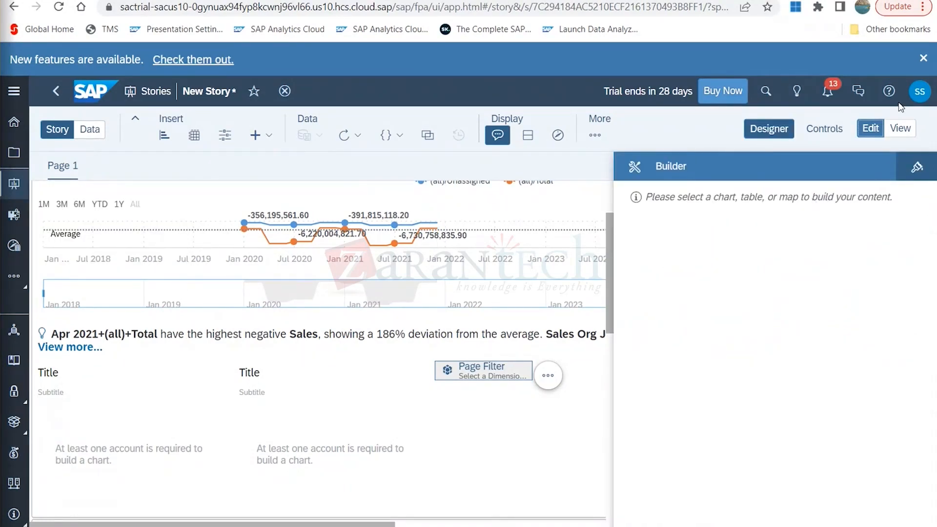
left_click(771, 137)
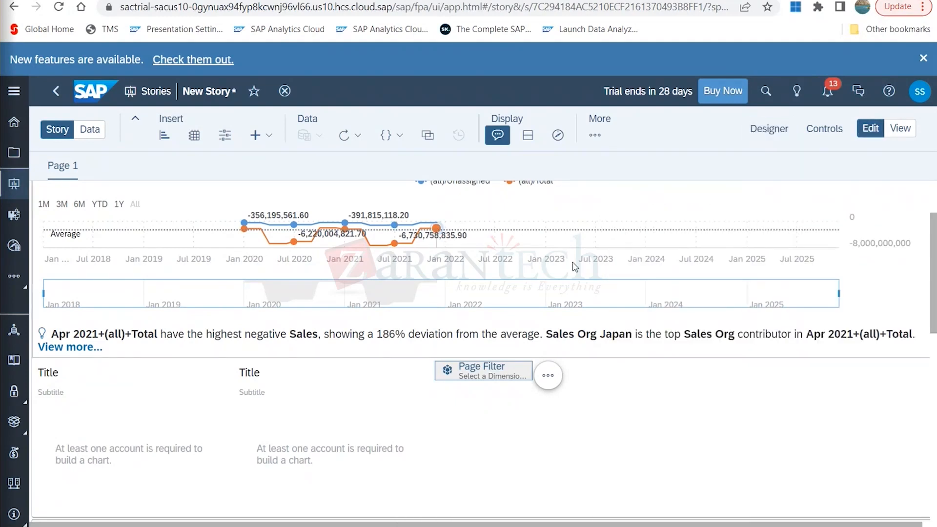
left_click(650, 350)
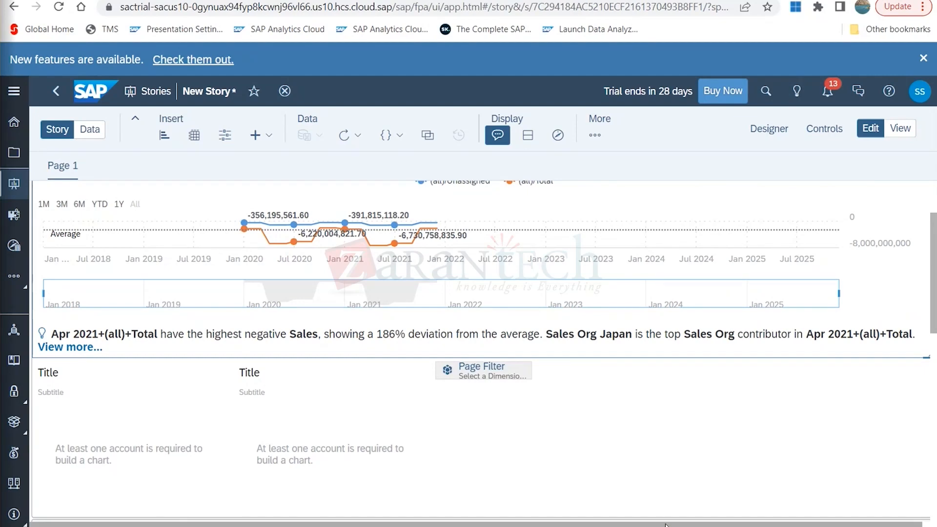
left_click_drag(665, 524, 690, 522)
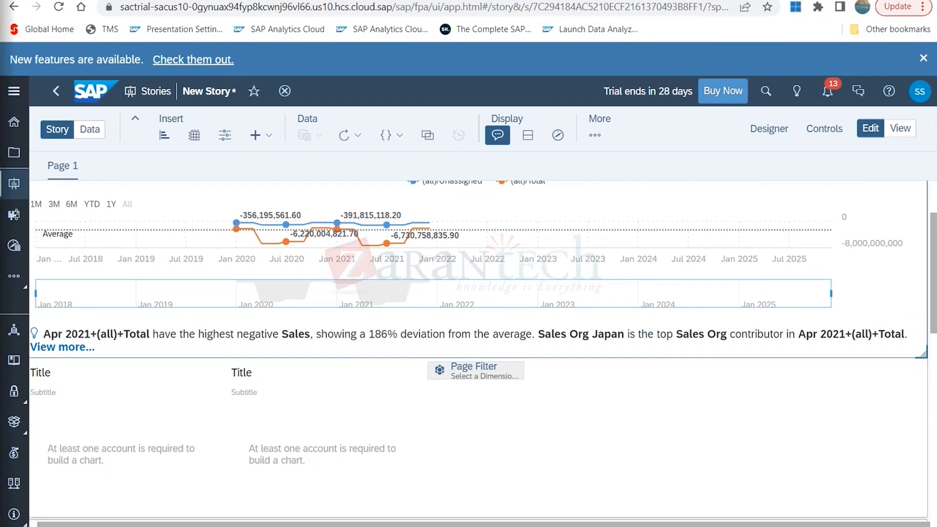
left_click_drag(932, 236, 932, 205)
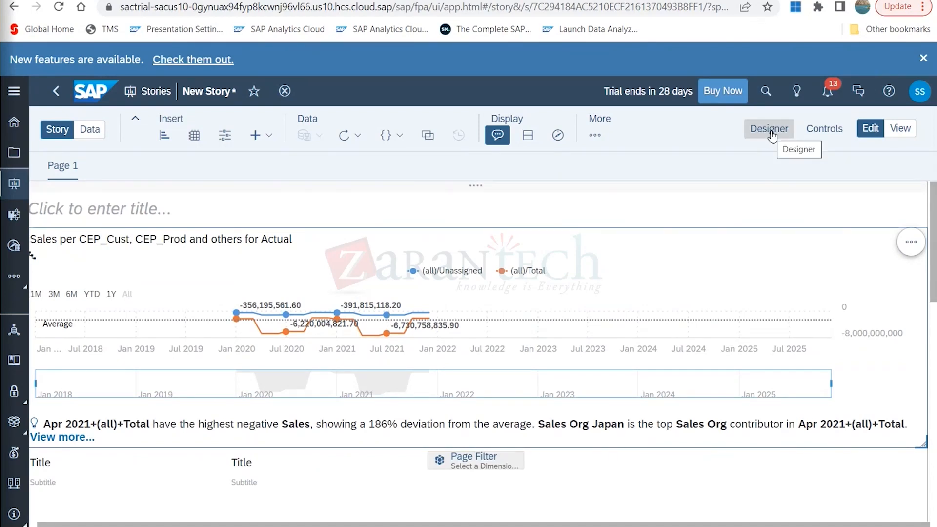
Check the drill dimensions, then add an Automatic Forecast to the Sales time-series chart
left_click(33, 258)
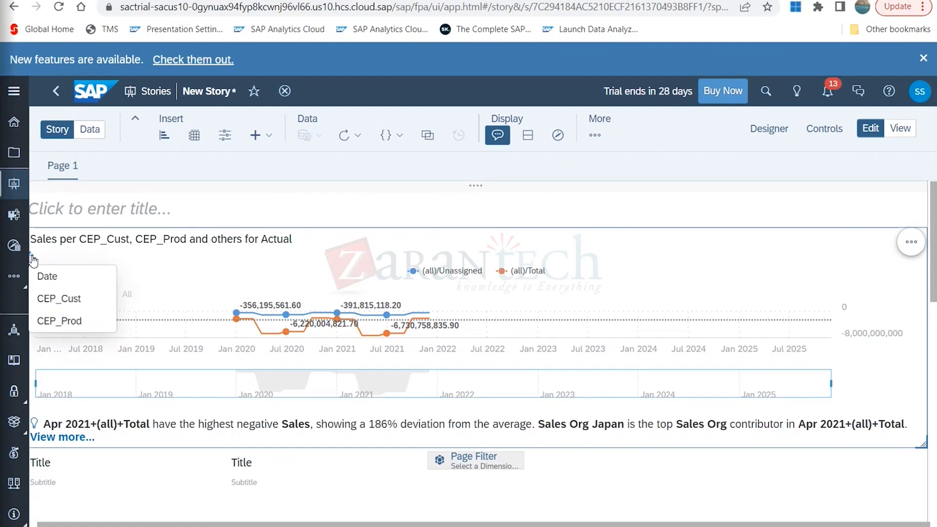
left_click(322, 270)
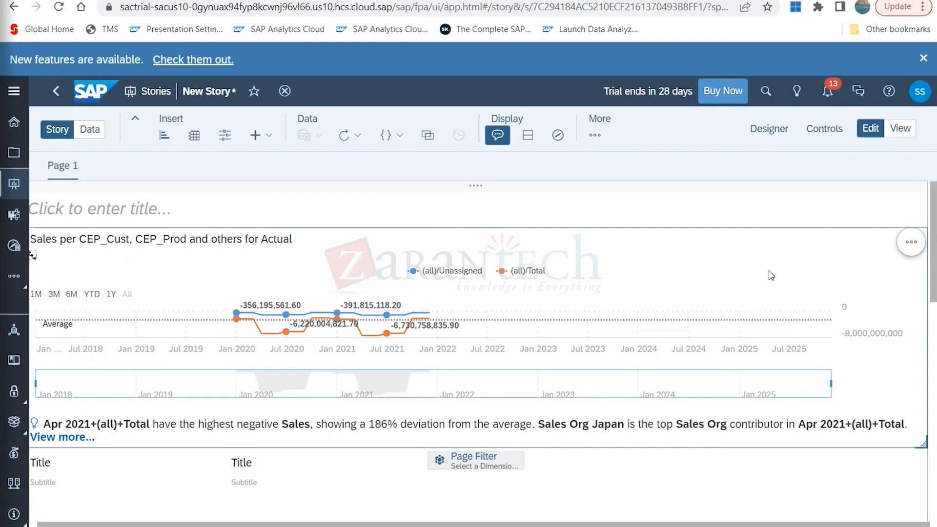
left_click(914, 249)
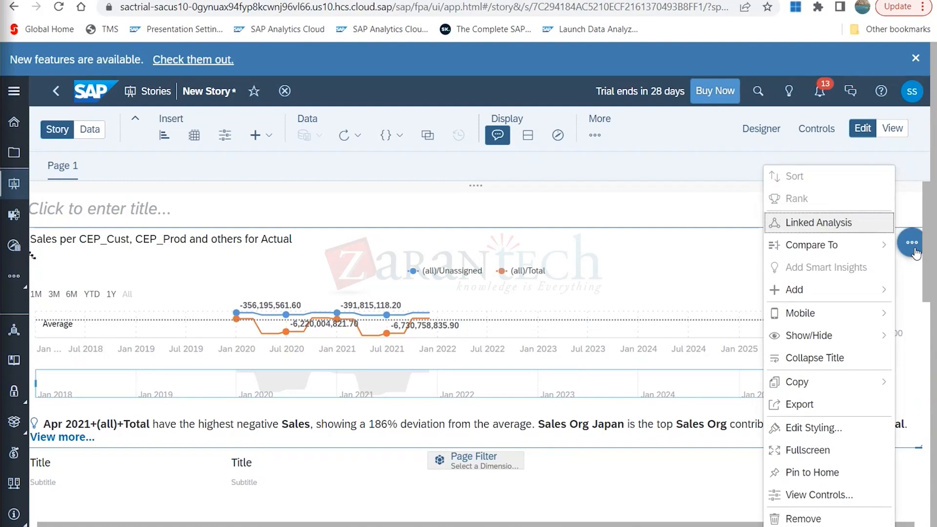
mouse_move(890, 251)
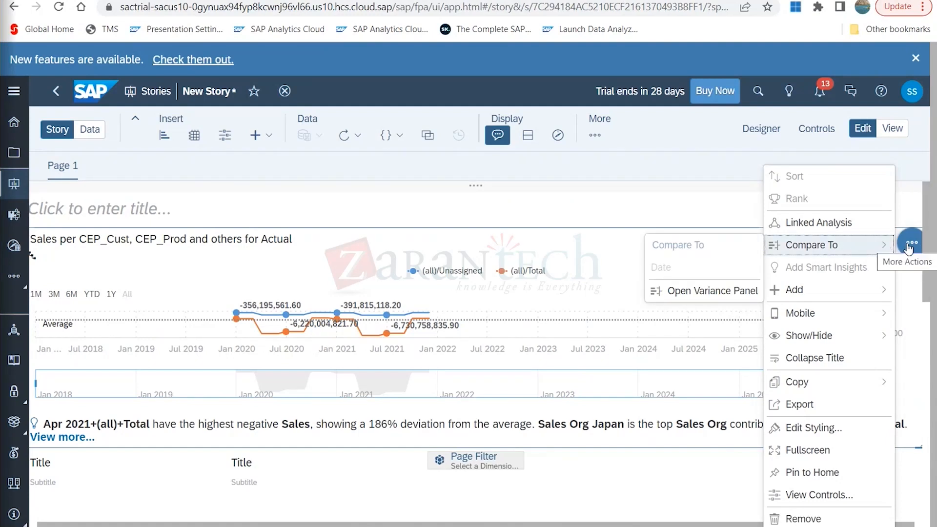
mouse_move(877, 296)
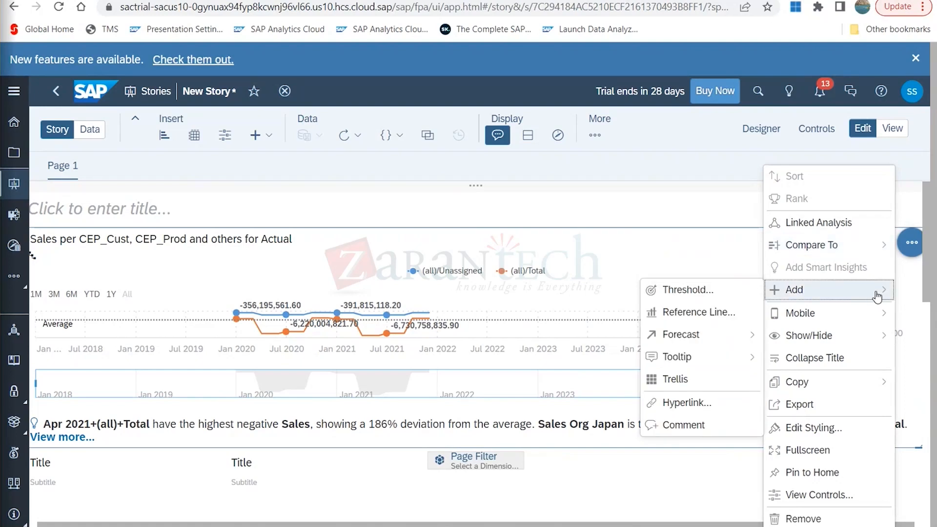
mouse_move(692, 345)
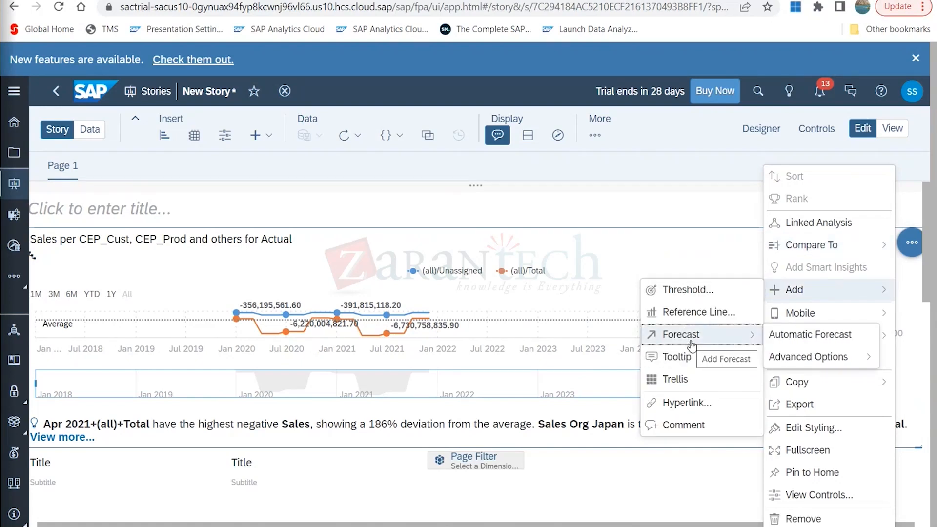
left_click(814, 337)
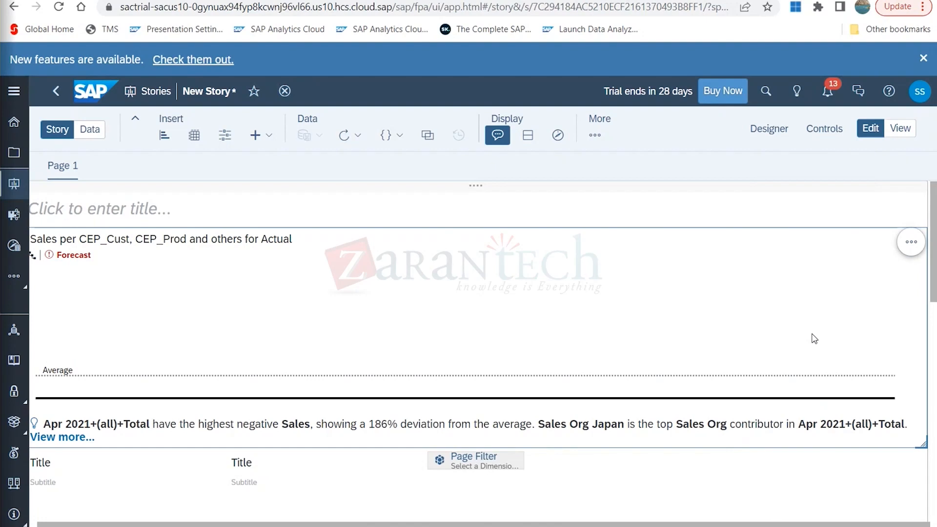
Review the chart's structure in the Builder panel, then switch to the compact menu bar
left_click(770, 129)
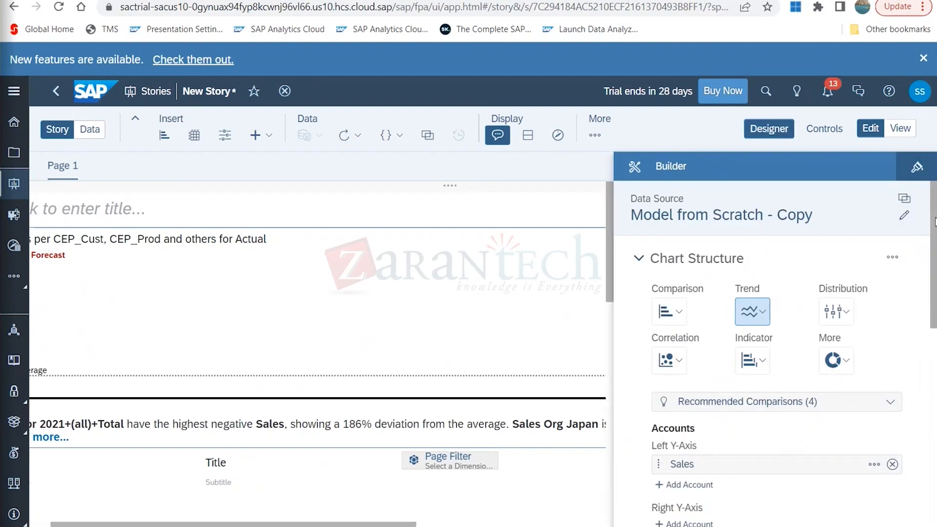
left_click_drag(935, 230, 935, 307)
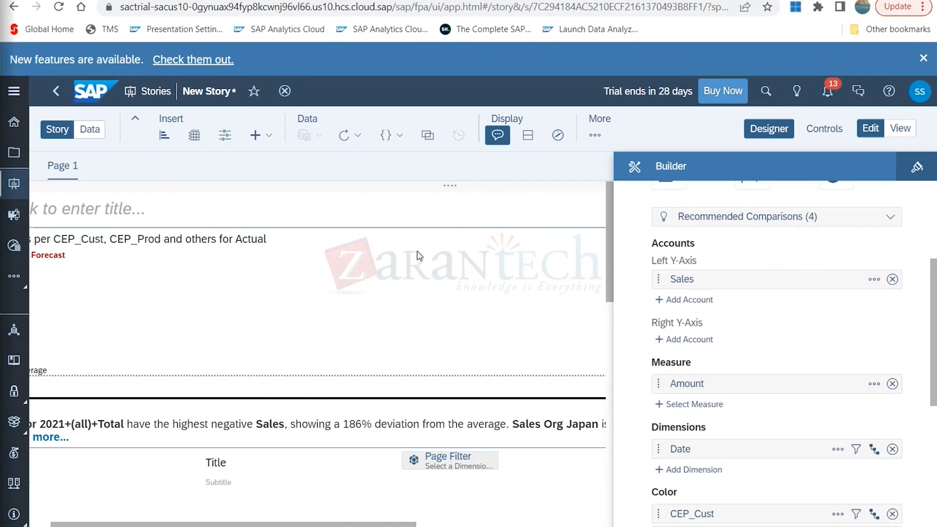
left_click(767, 129)
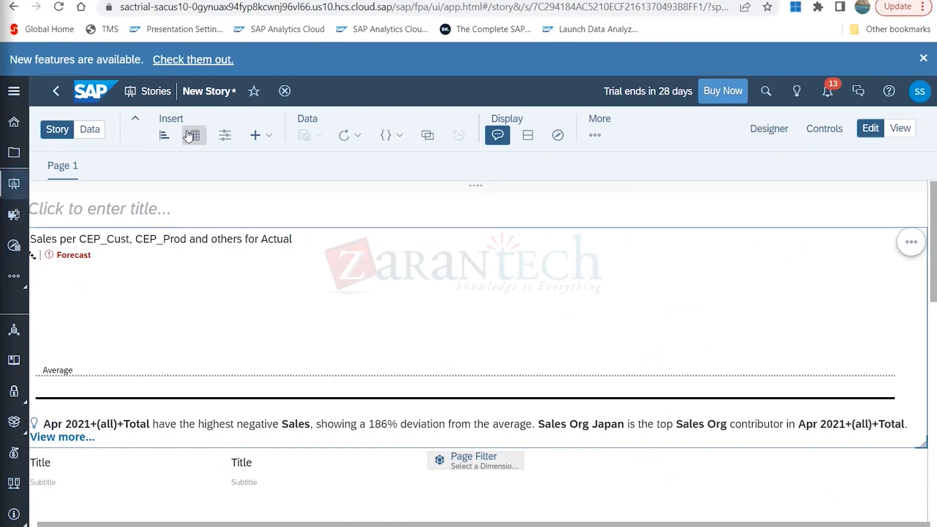
left_click(138, 119)
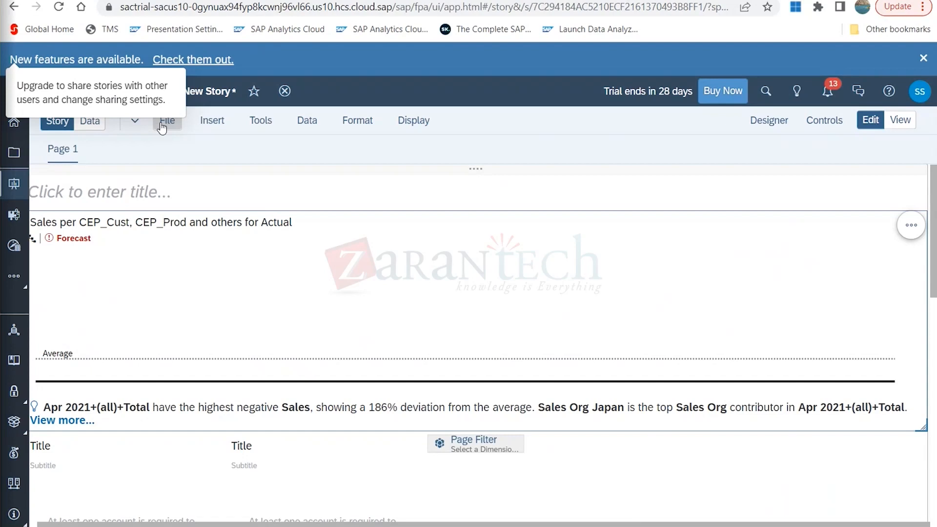
Leave the story, discarding unsaved changes, and go to the Modeler start page
left_click(13, 192)
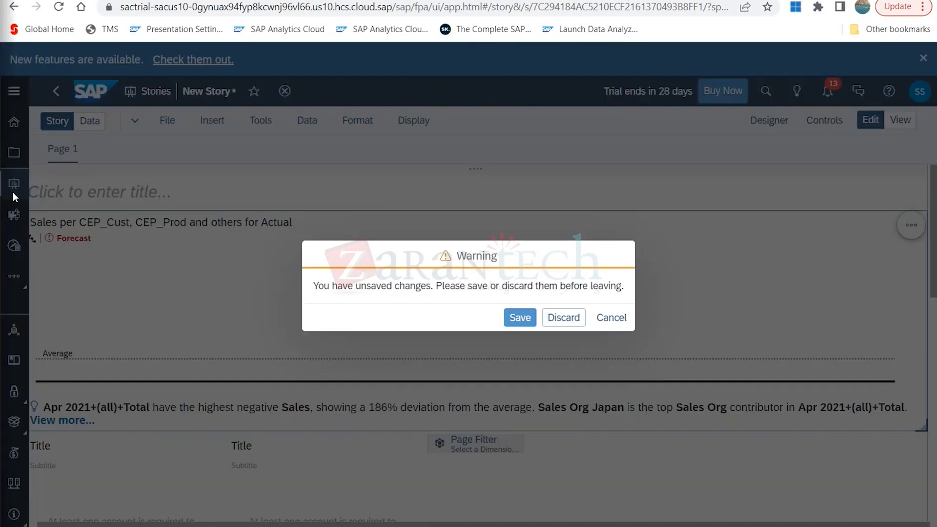
left_click(571, 318)
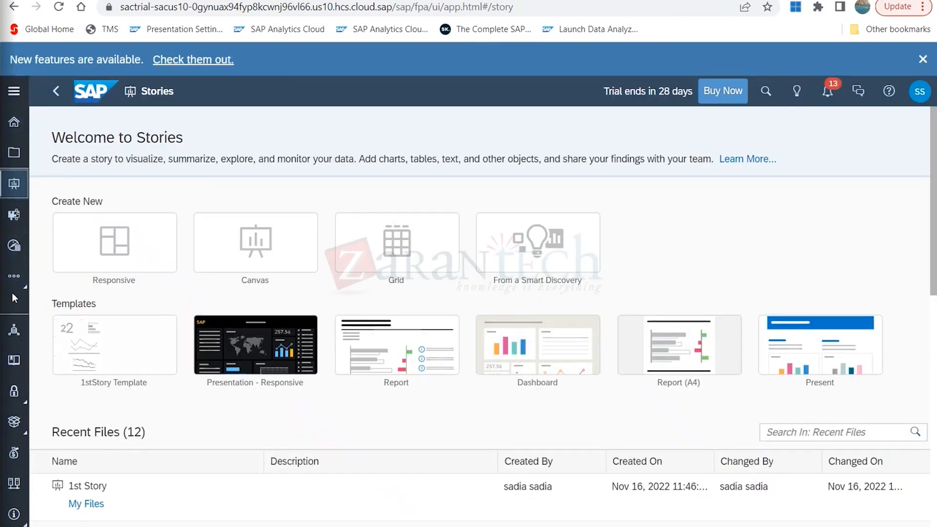
left_click(14, 275)
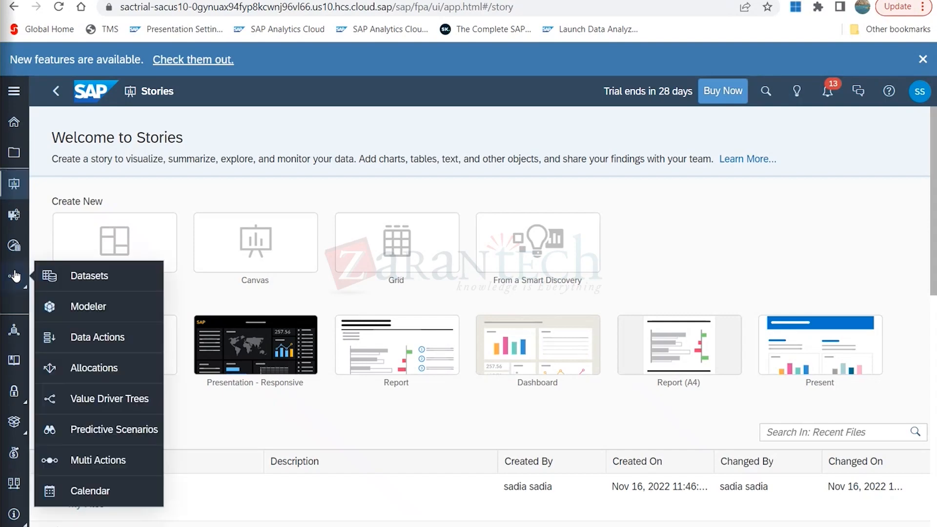
left_click(82, 311)
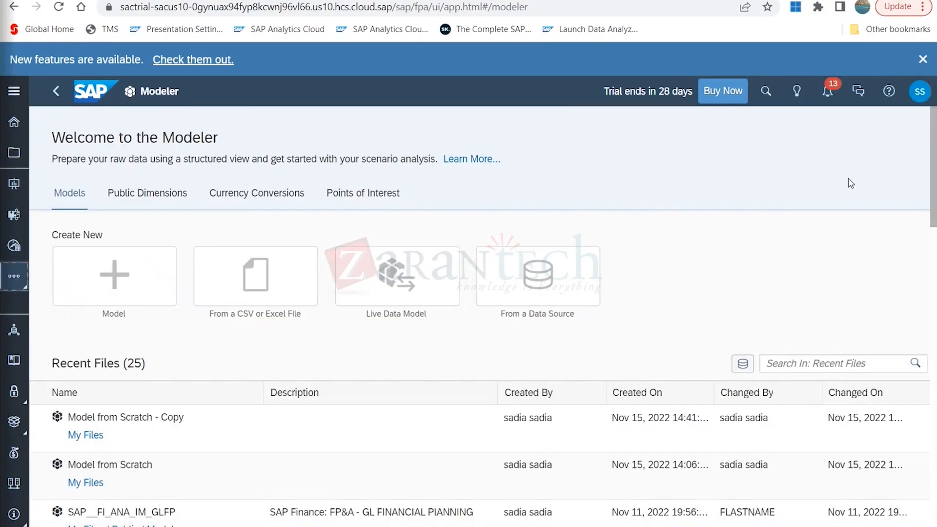
scroll(478, 317, "down", 5)
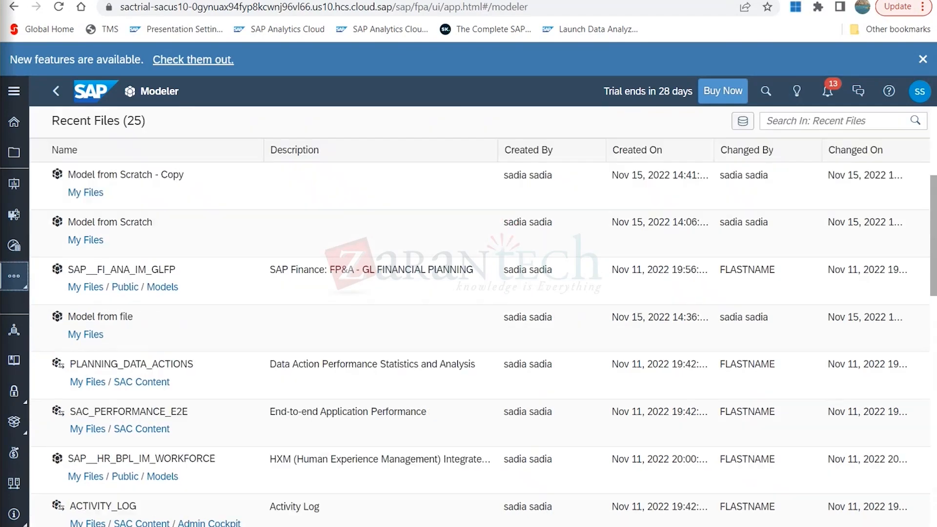
scroll(121, 238, "up", 5)
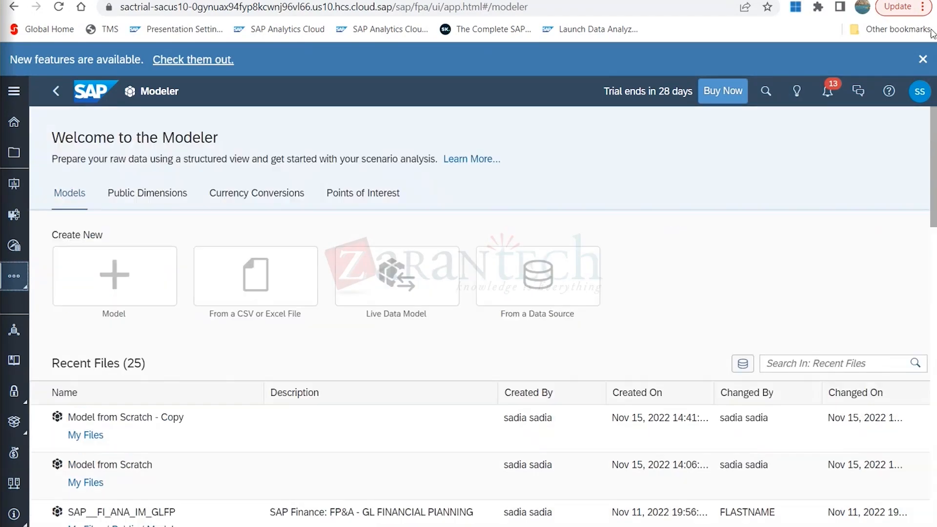
Create a new model by importing the file Exercise 2 - Superstore Data.csv
left_click(304, 291)
left_click(341, 260)
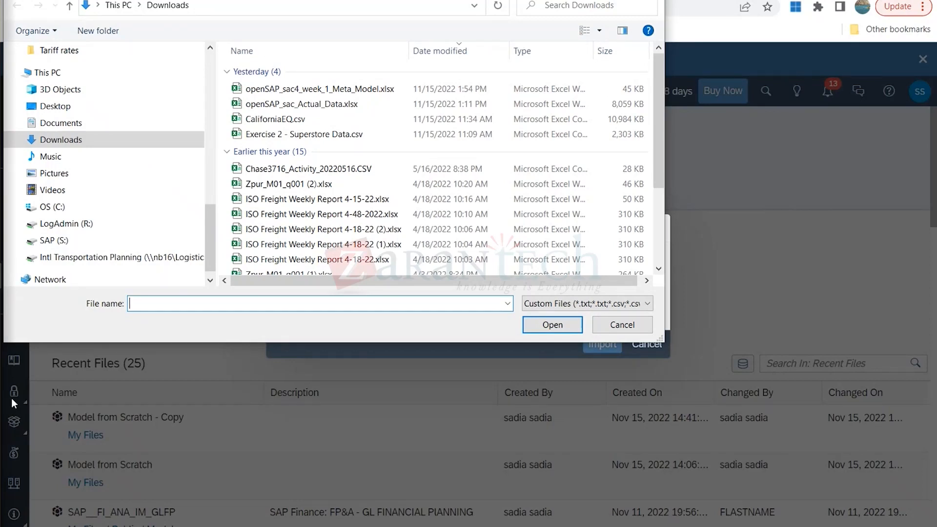
double_click(288, 139)
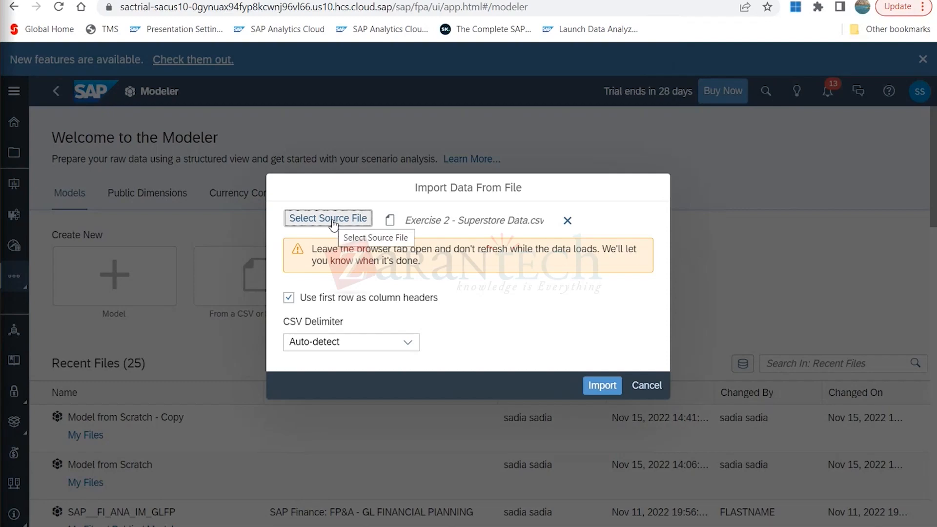
left_click(602, 385)
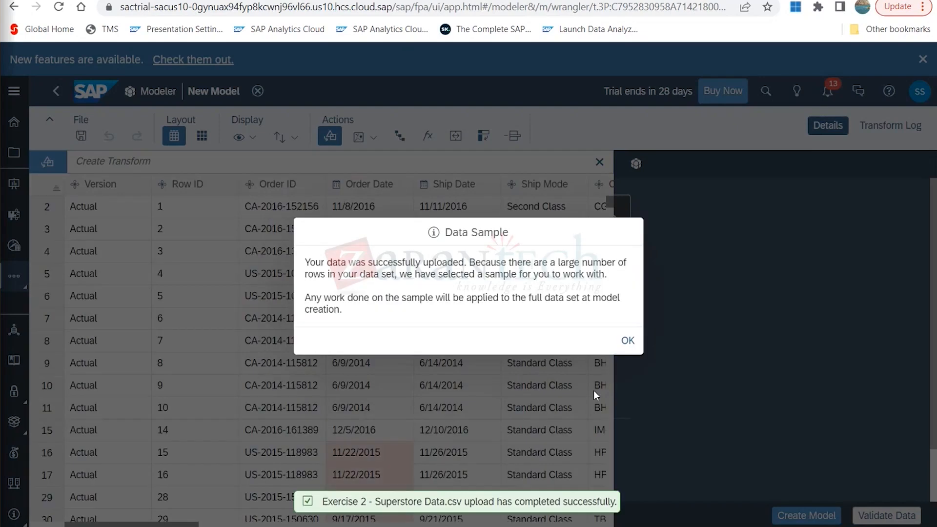
Review the model requirements and the Order Date column's data quality issues
left_click(624, 346)
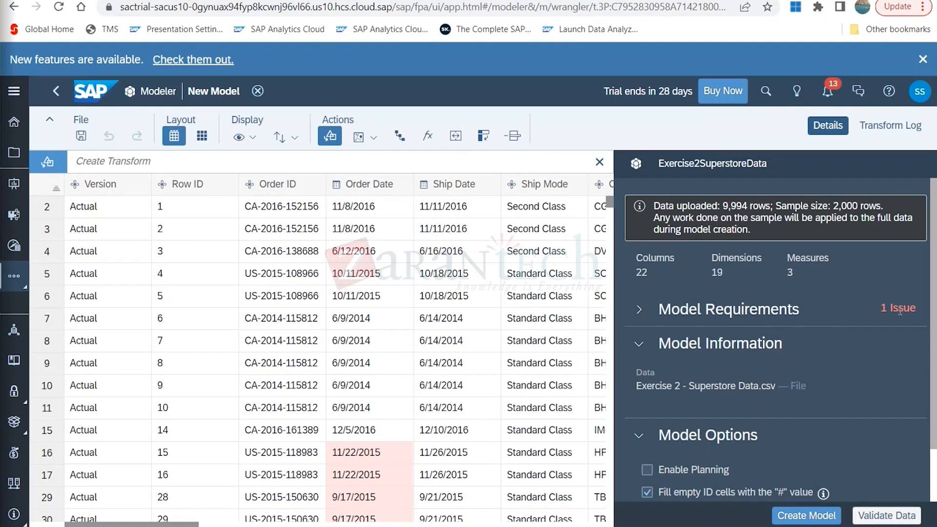
left_click(638, 312)
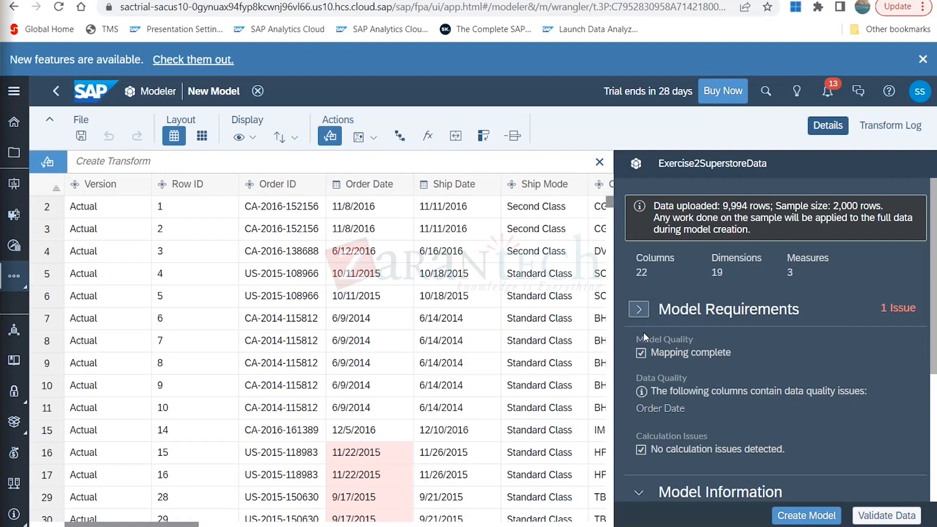
left_click(664, 410)
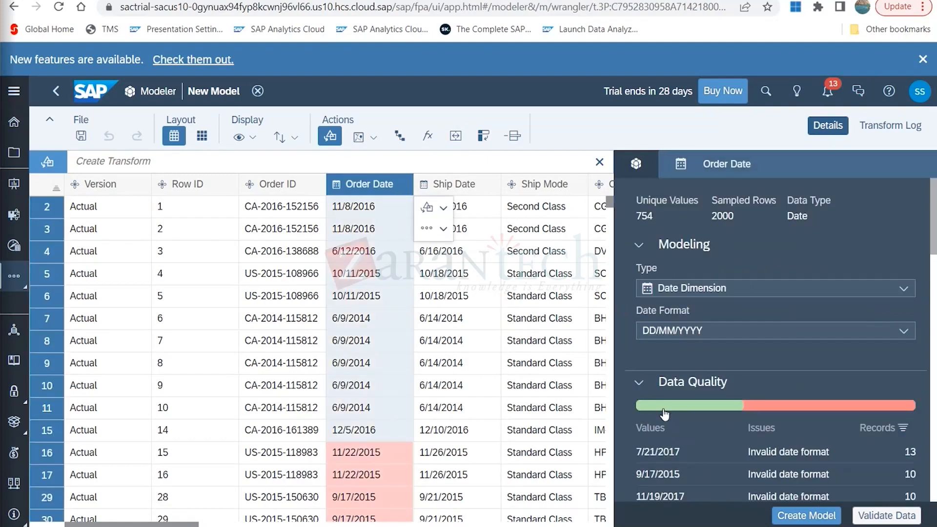
Set the Order Date format to MM/DD/YYYY and start creating the model
left_click(656, 332)
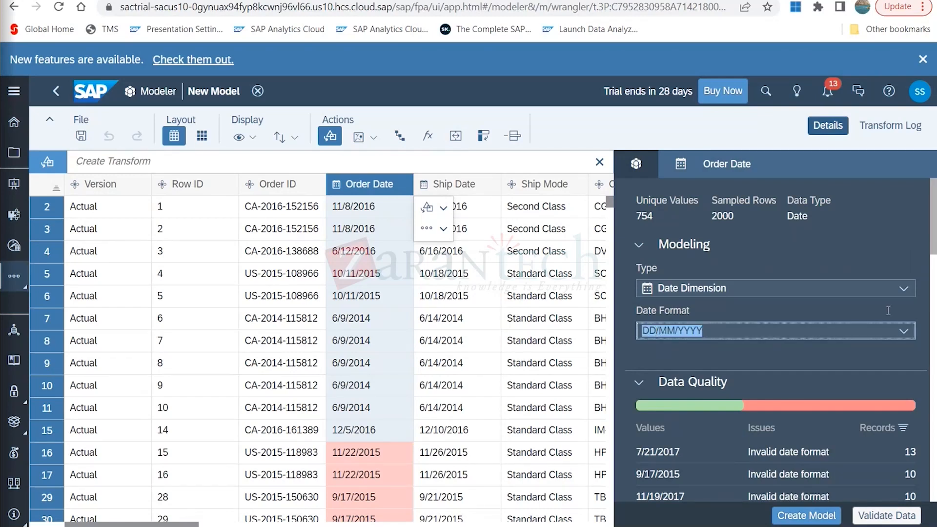
left_click(903, 333)
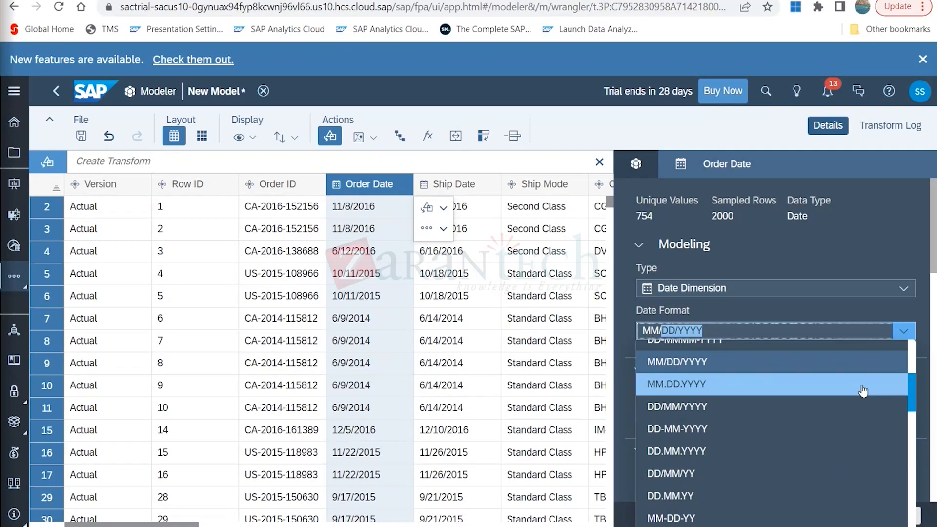
left_click(863, 385)
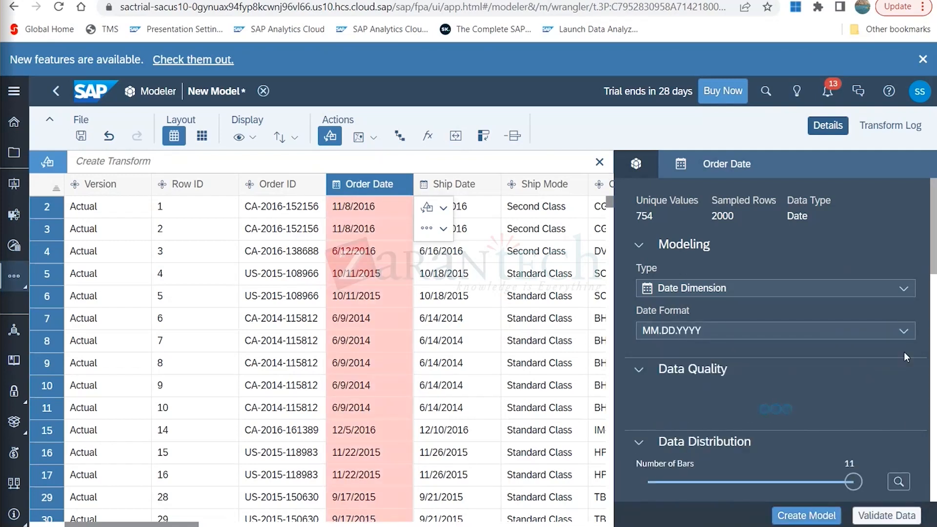
left_click(901, 332)
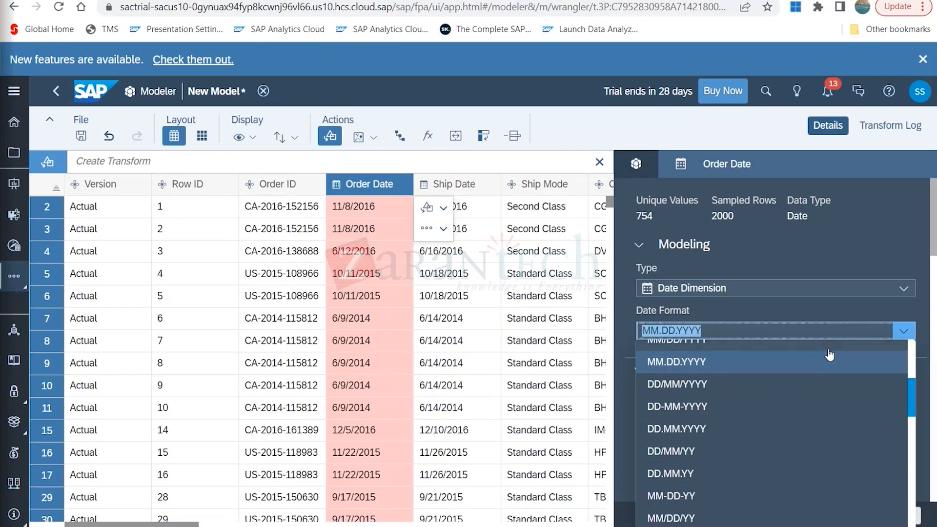
scroll(828, 351, "up", 1)
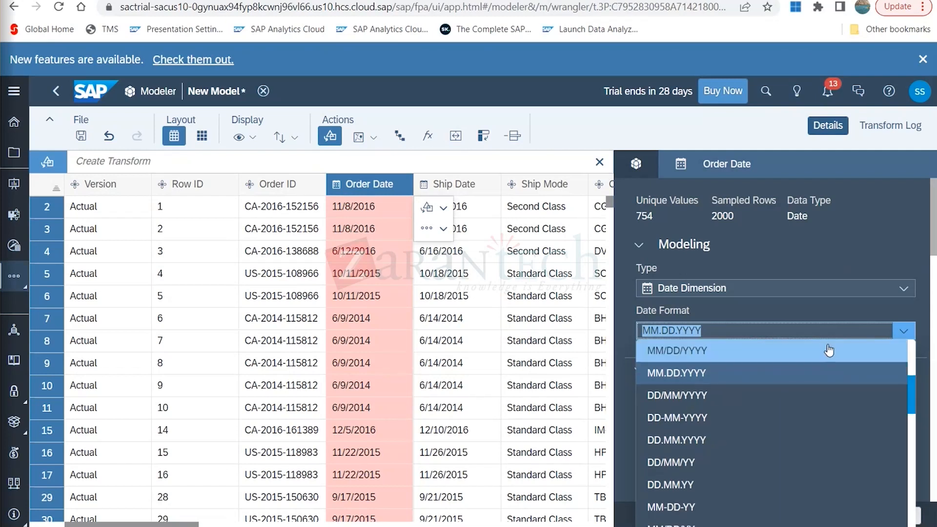
left_click(786, 352)
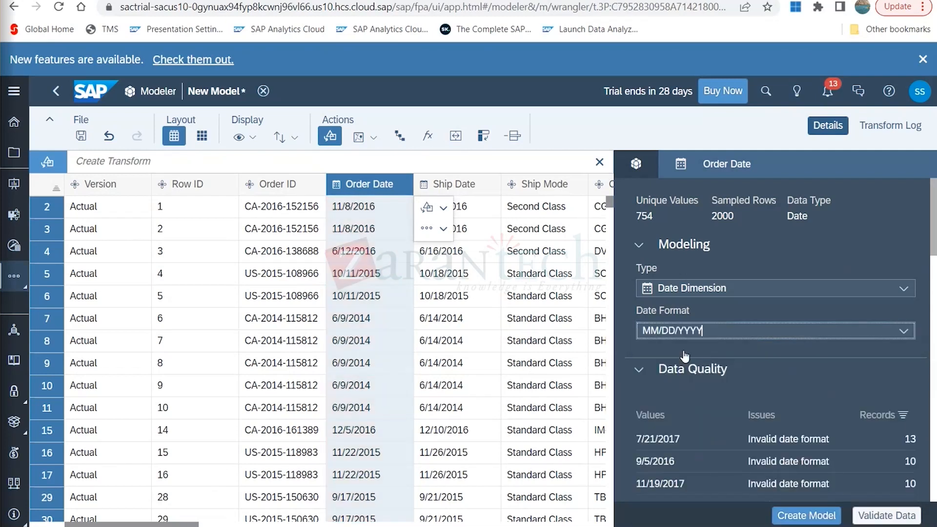
left_click(807, 519)
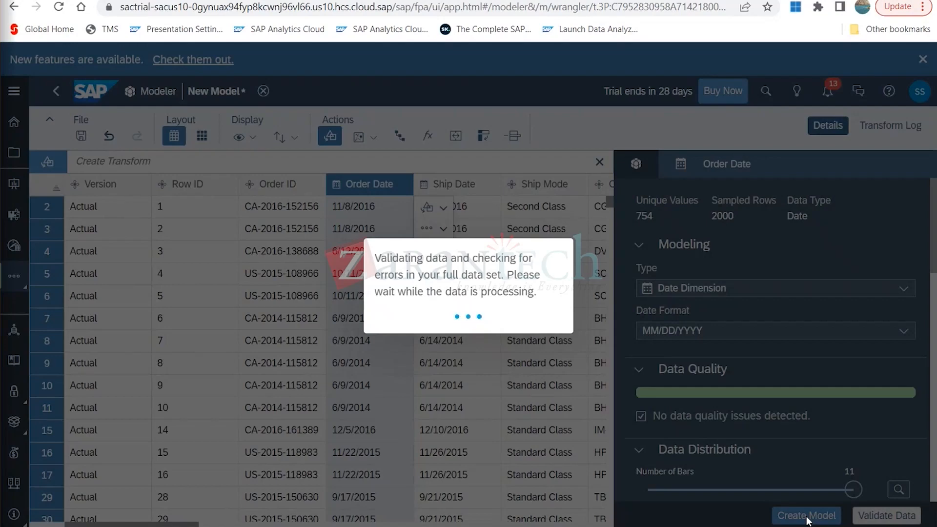
Save the model as Exercise2SuperstoreData, check its import job, and return to Modeler
left_click(574, 332)
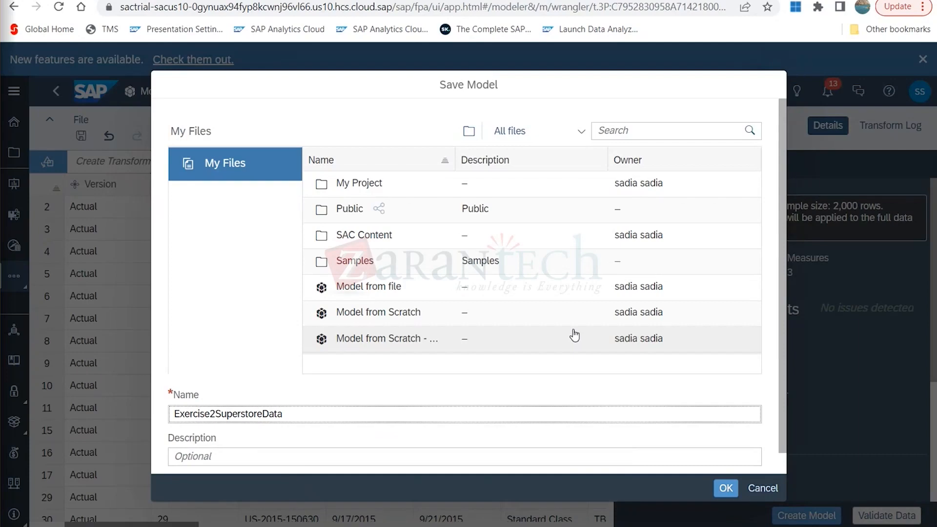
left_click(726, 489)
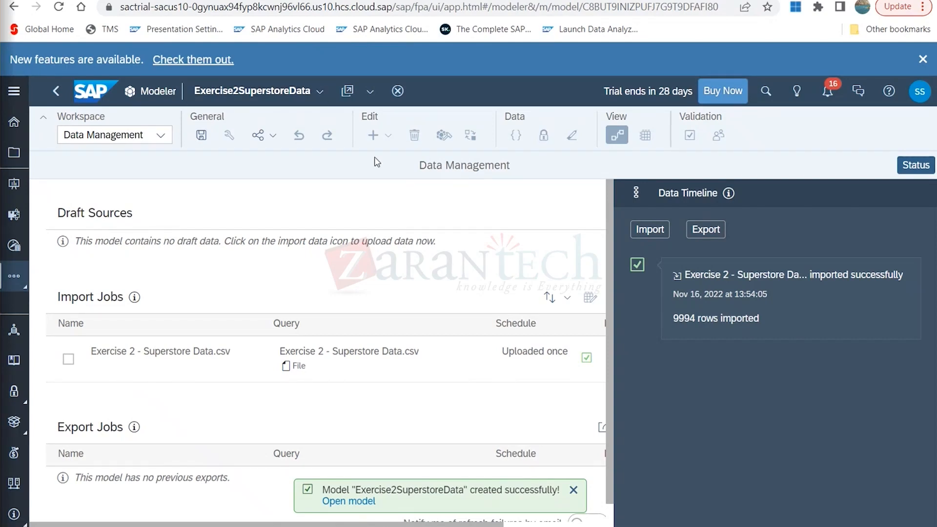
left_click(69, 360)
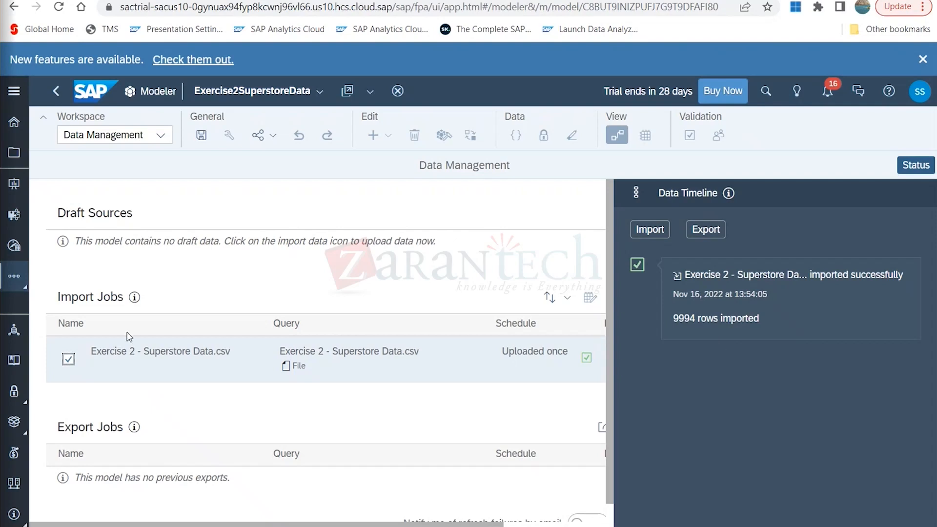
left_click(153, 358)
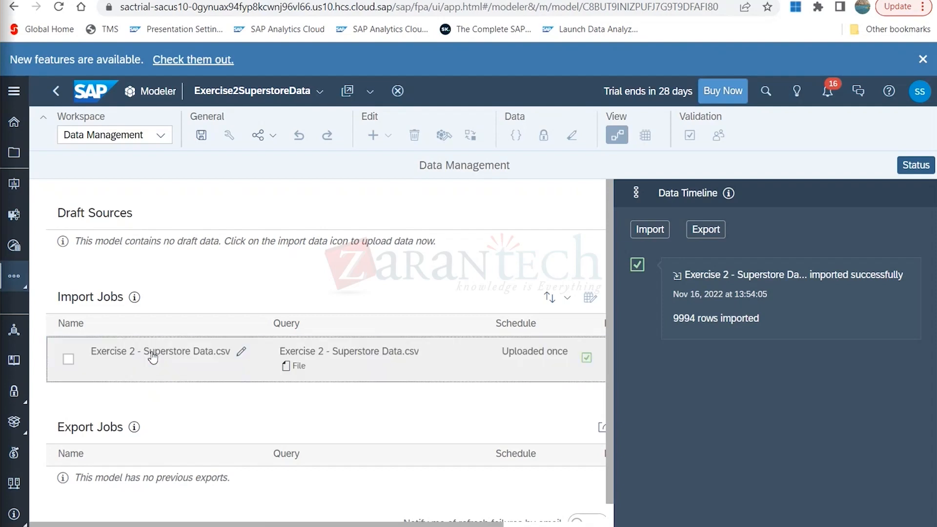
left_click(152, 358)
left_click(153, 358)
left_click(16, 275)
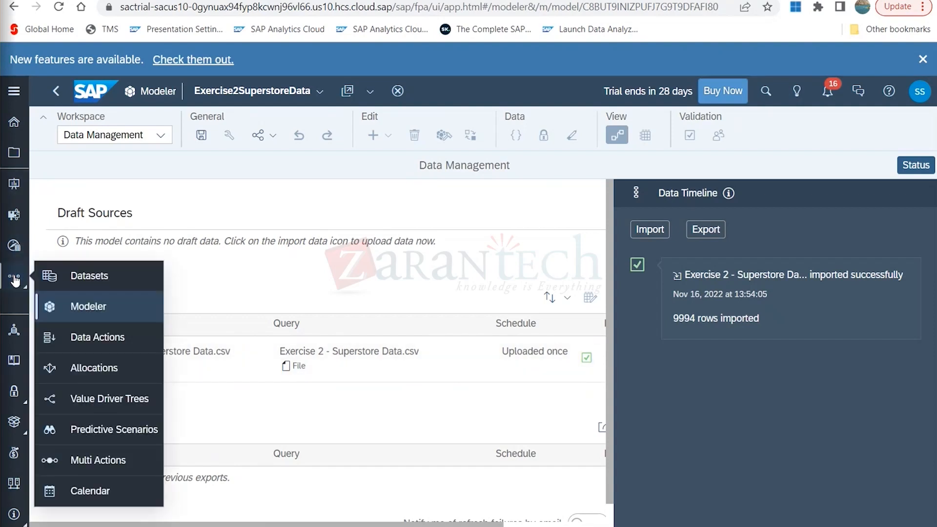
left_click(91, 311)
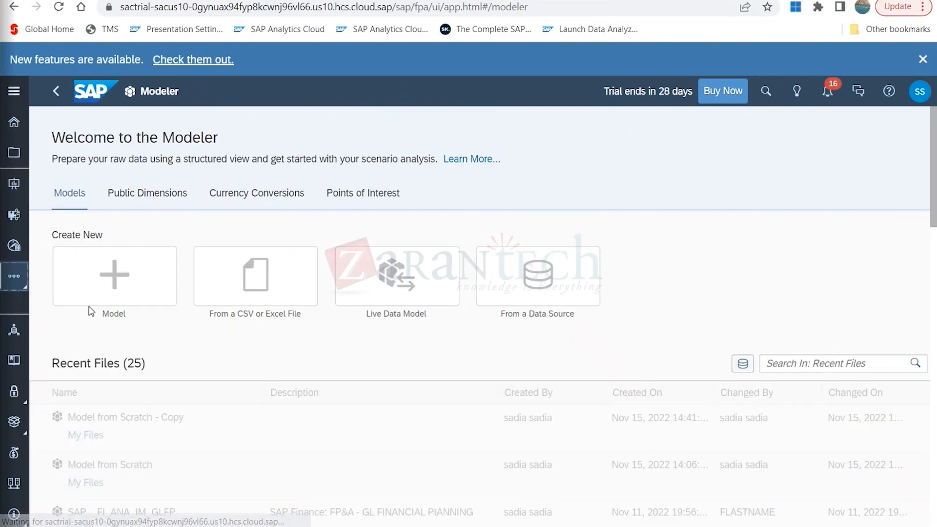
Create a new responsive story from the Exercise2SuperstoreData model
left_click(184, 438)
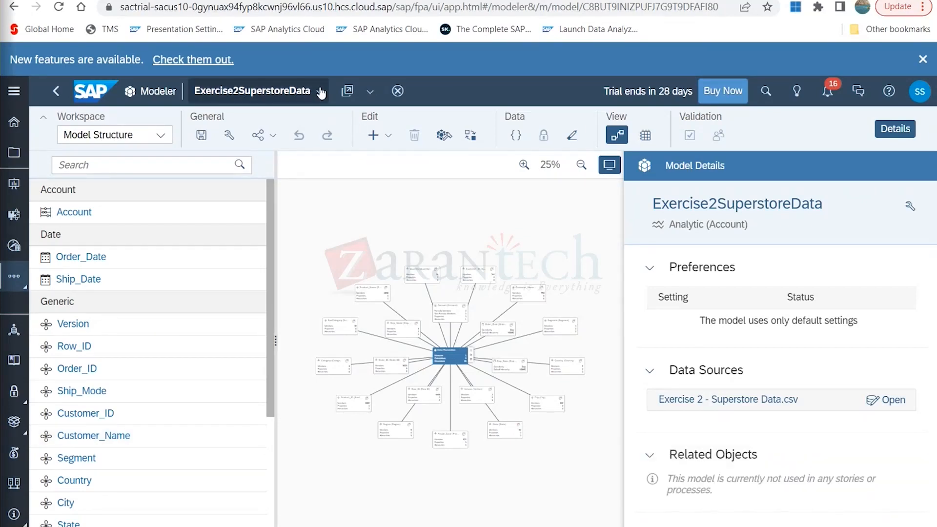
left_click(347, 91)
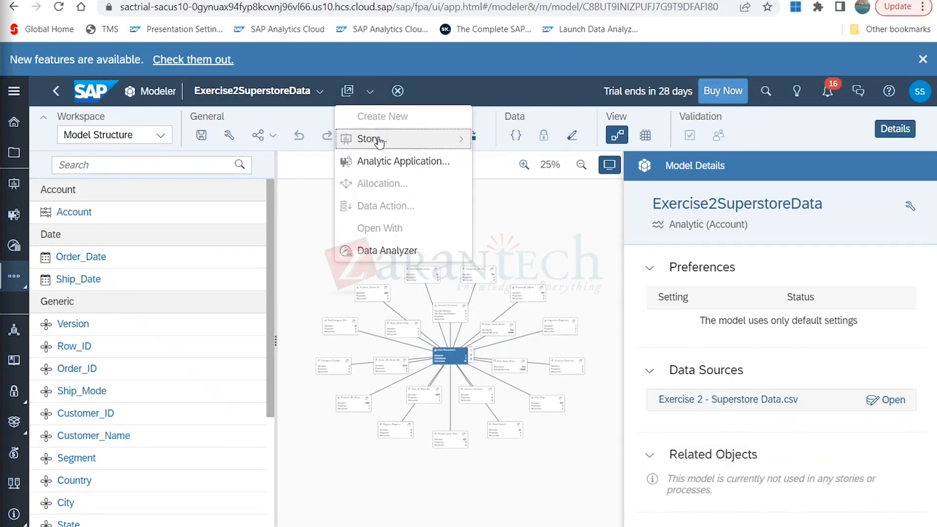
mouse_move(380, 142)
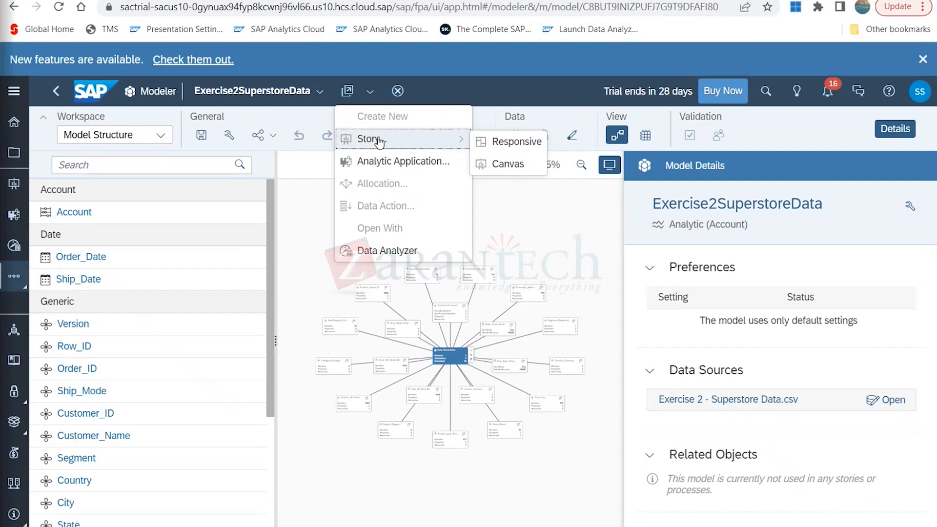
left_click(522, 144)
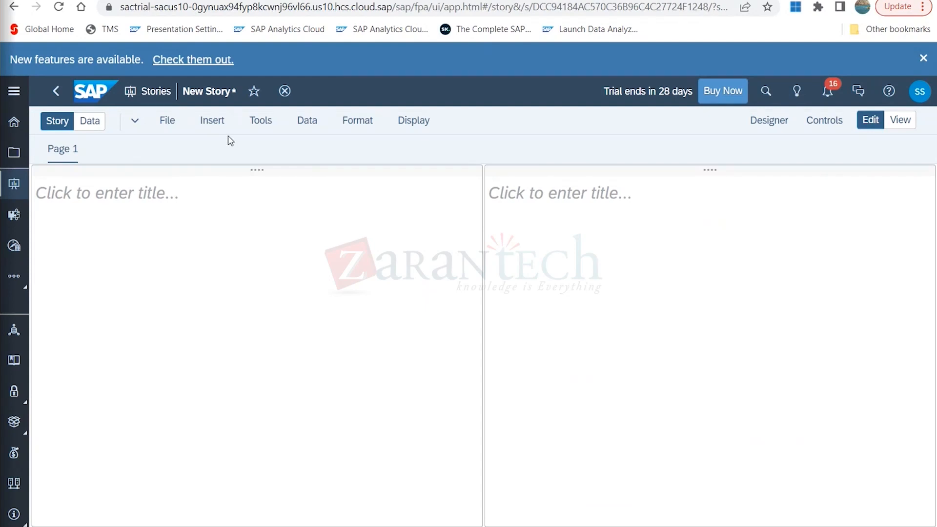
Delete the page's right lane and insert a chart into the remaining lane
left_click(211, 124)
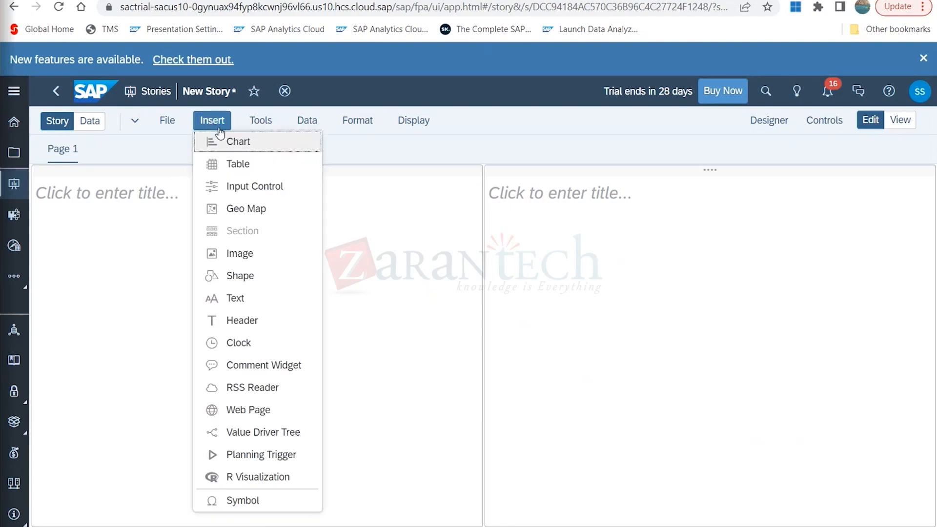
left_click(412, 339)
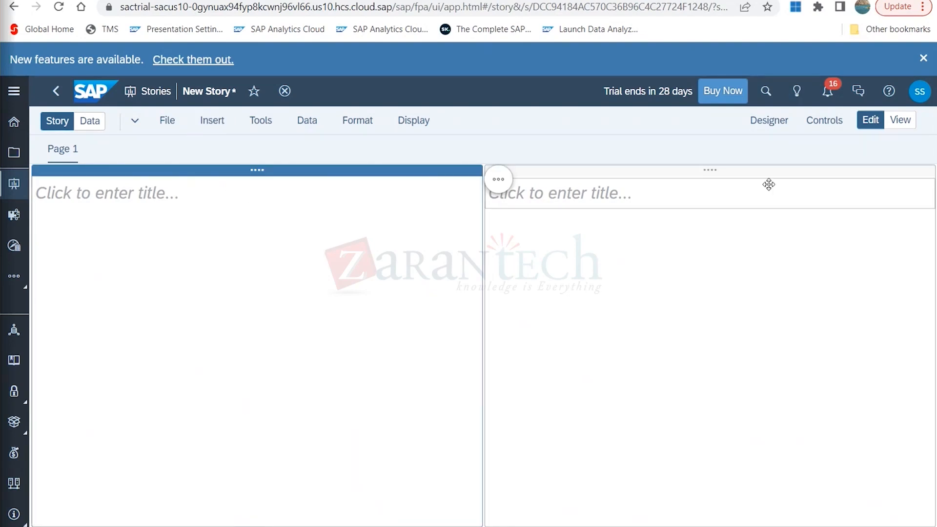
left_click(764, 123)
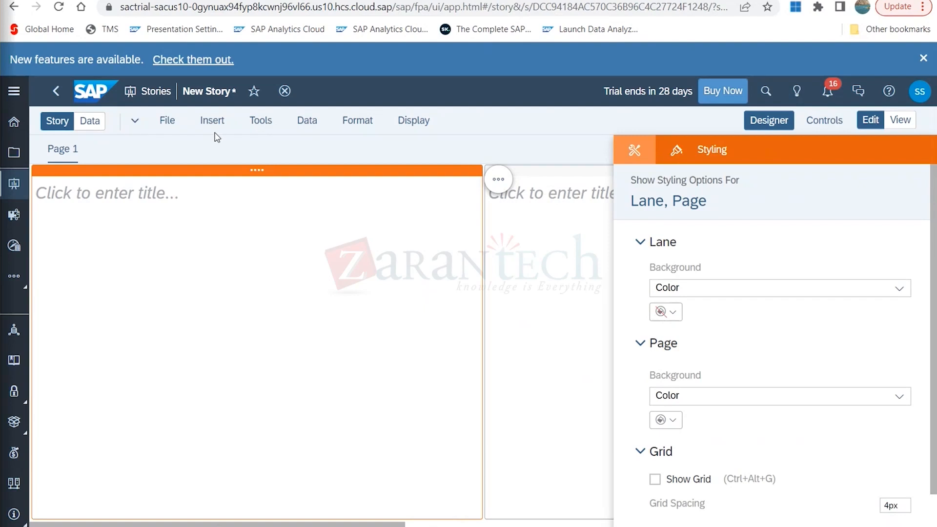
left_click(499, 184)
left_click(550, 247)
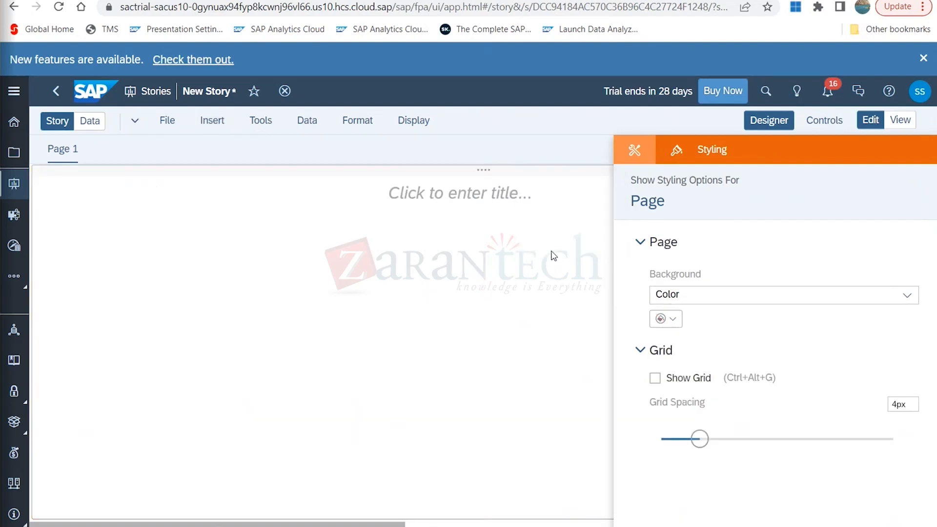
left_click(212, 122)
left_click(222, 143)
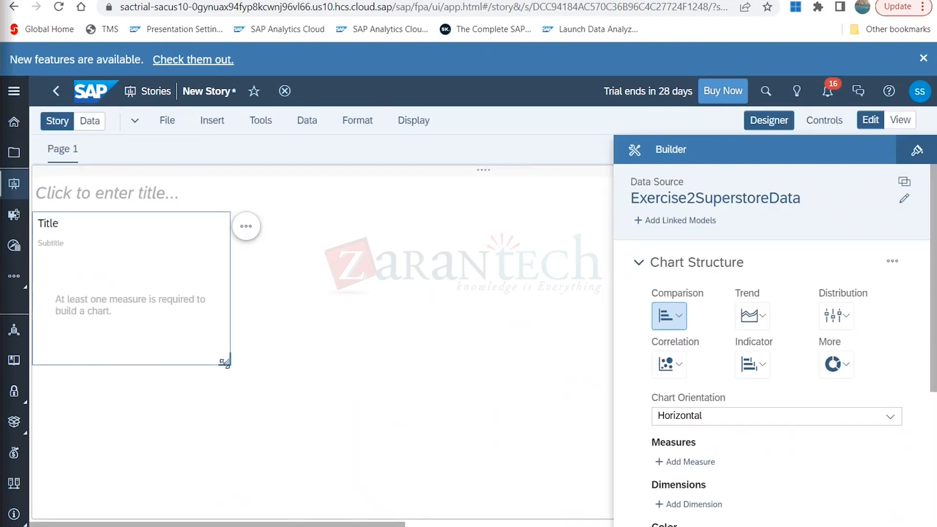
Enlarge the chart across the page and change it to a Trend > Time Series chart
left_click_drag(226, 363, 606, 431)
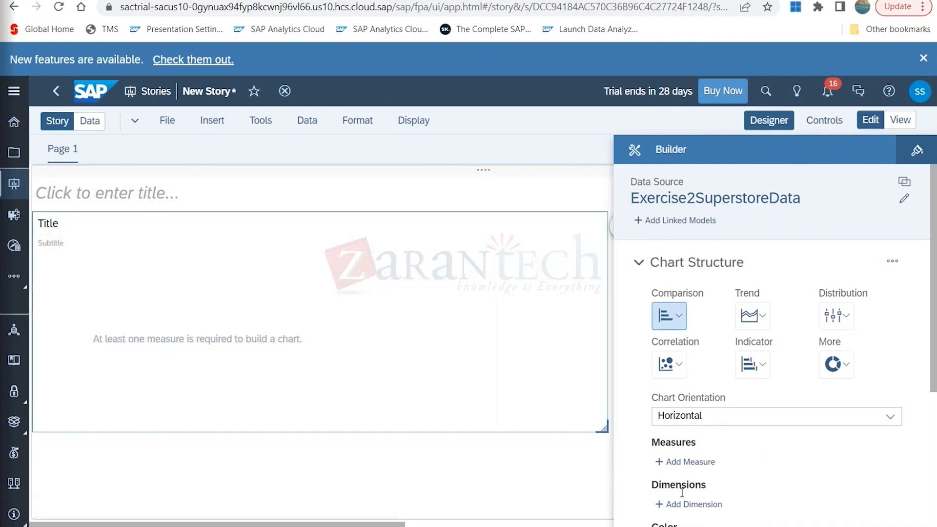
scroll(933, 268, "down", 3)
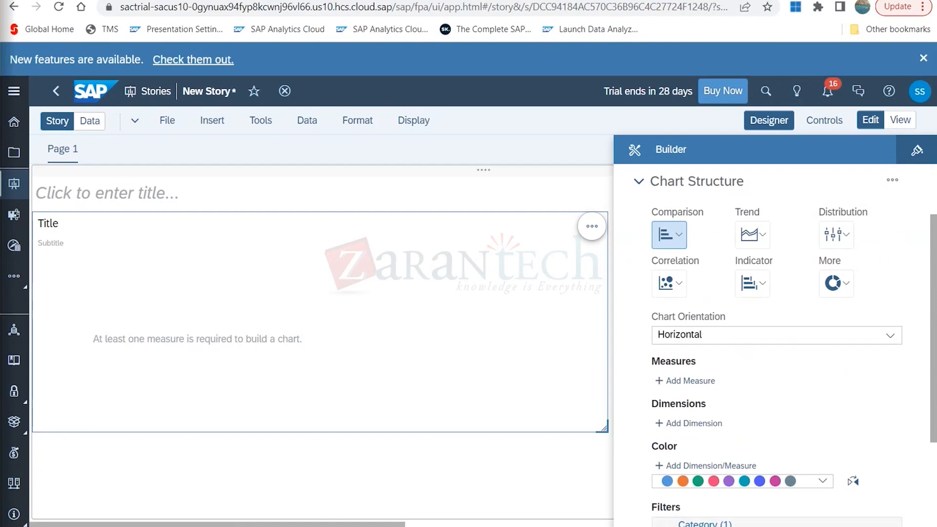
left_click(751, 234)
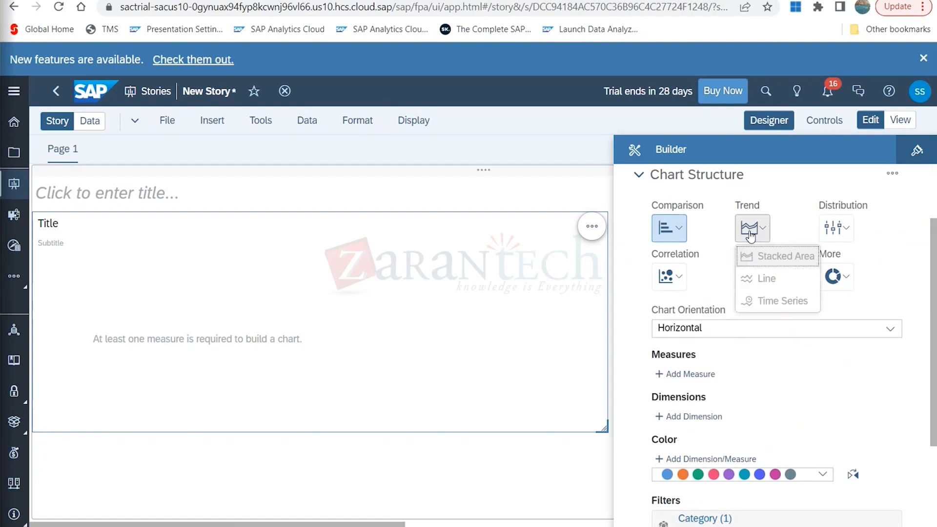
left_click(768, 302)
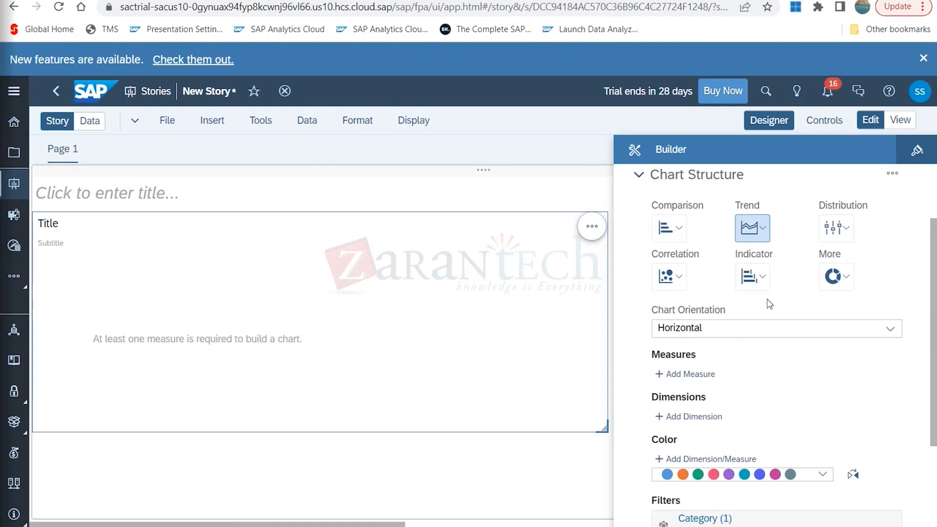
Add Sales as the measure and Order Date as the time dimension
scroll(934, 290, "down", 3)
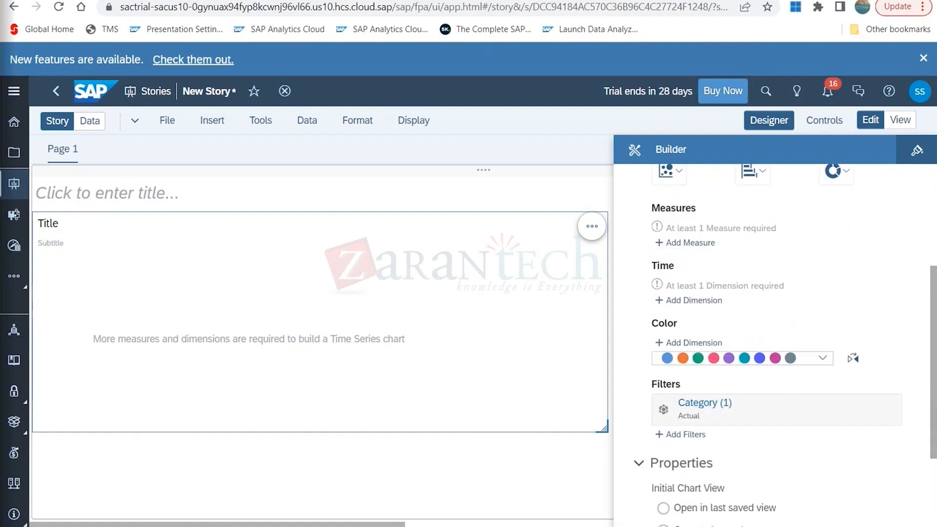
left_click(677, 244)
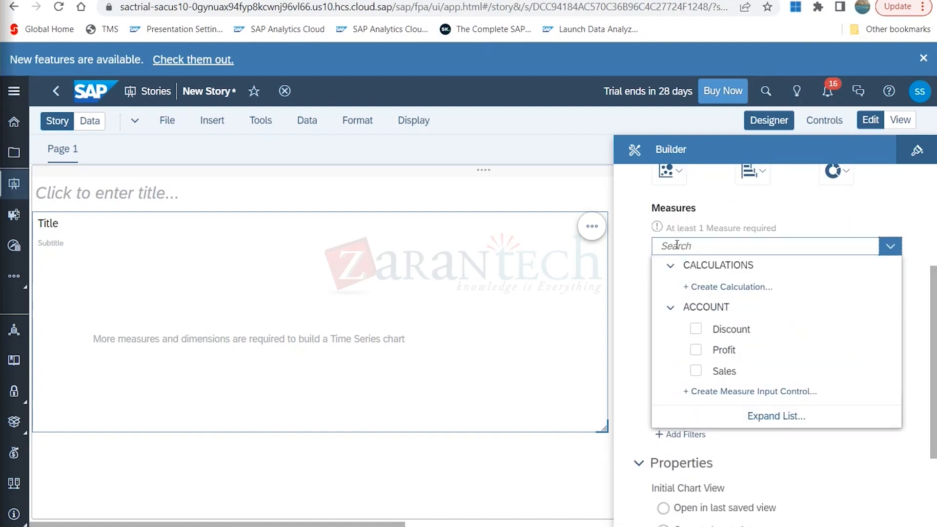
left_click(709, 375)
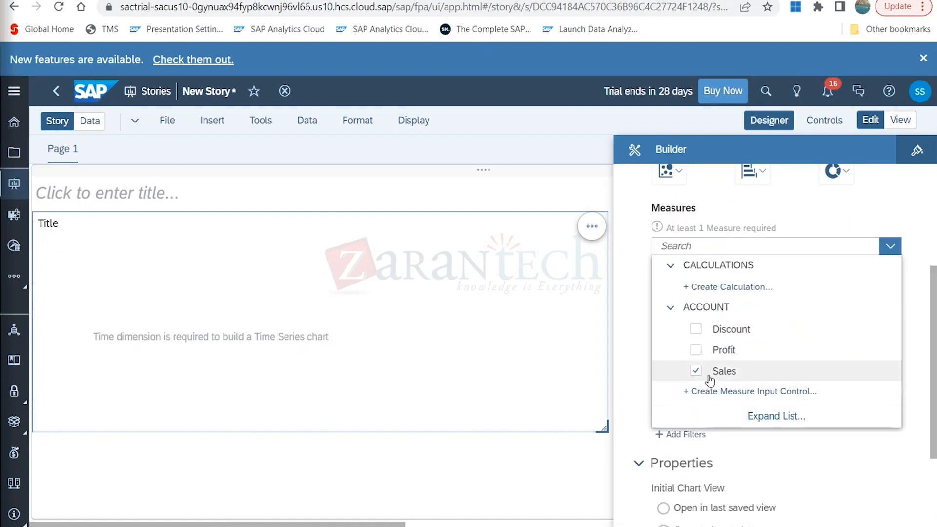
left_click(639, 323)
left_click(691, 309)
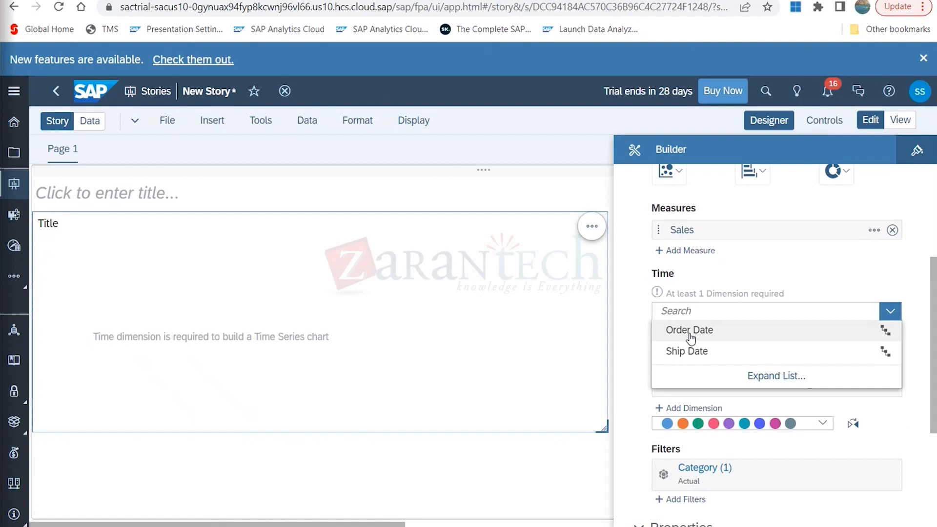
left_click(690, 331)
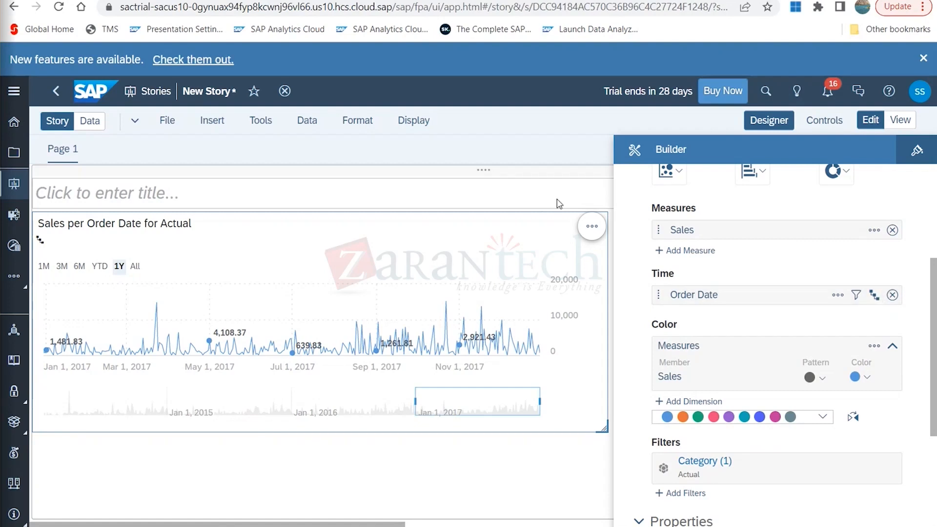
Add an Automatic Forecast to the Sales per Order Date chart via Add > Forecast
left_click(592, 229)
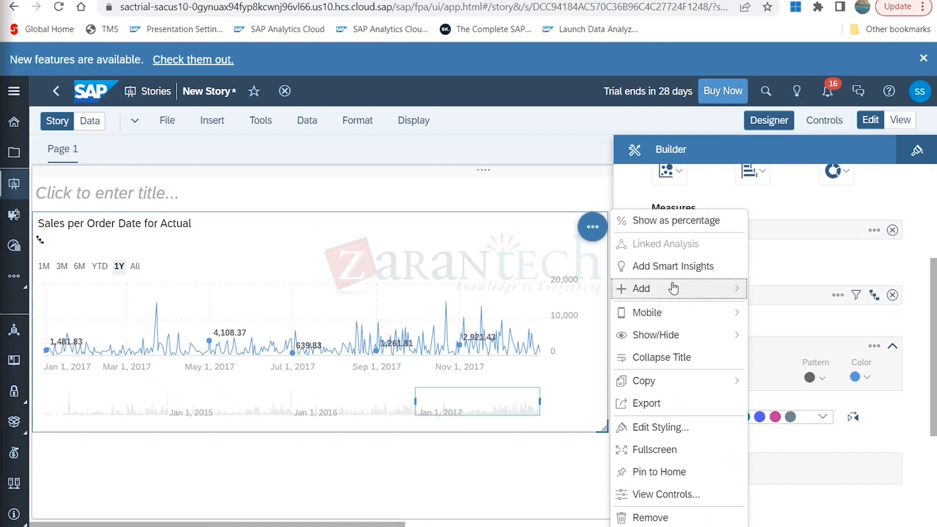
mouse_move(673, 290)
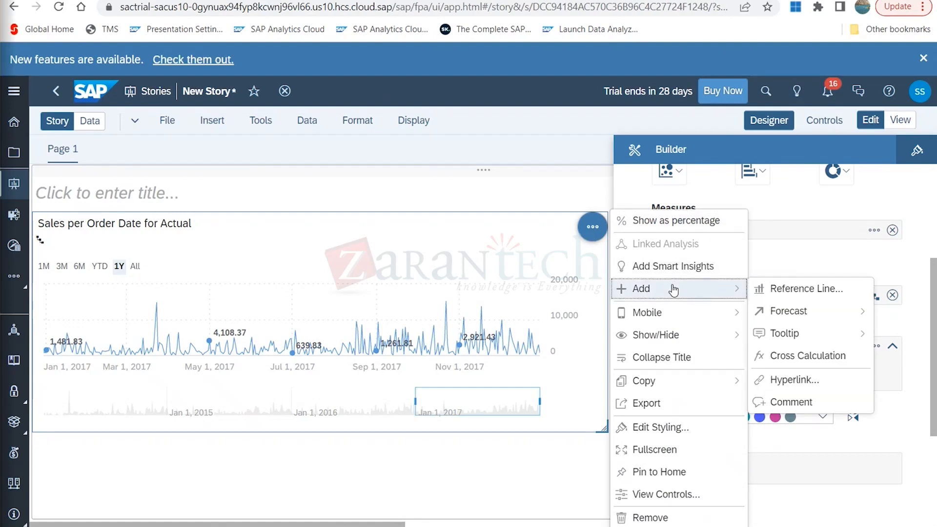
mouse_move(781, 313)
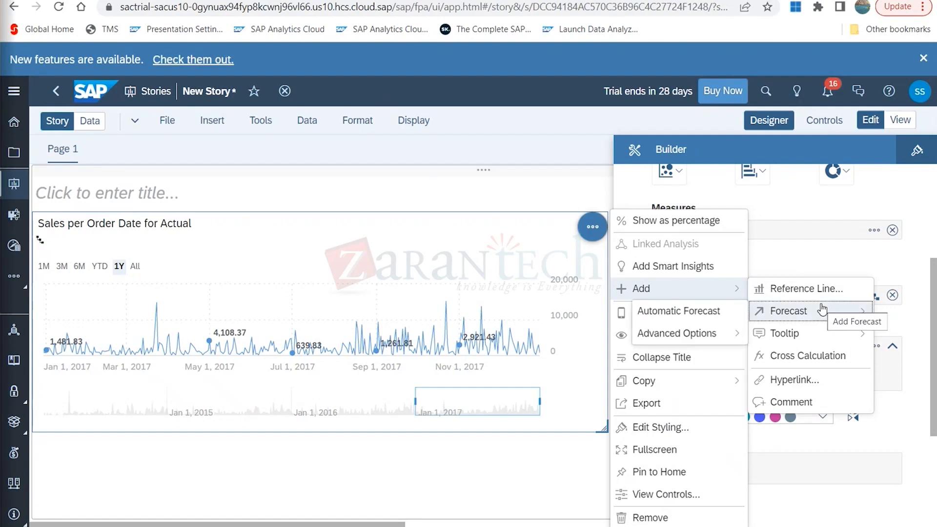
left_click(683, 320)
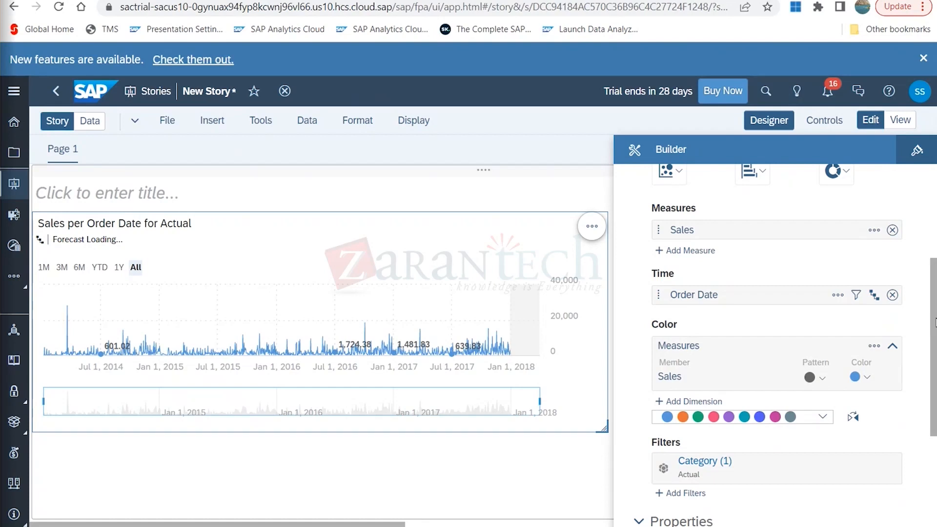
Zoom the Sales per Order Date chart's range navigator to about January 2016 through March 2017
scroll(781, 342, "down", 4)
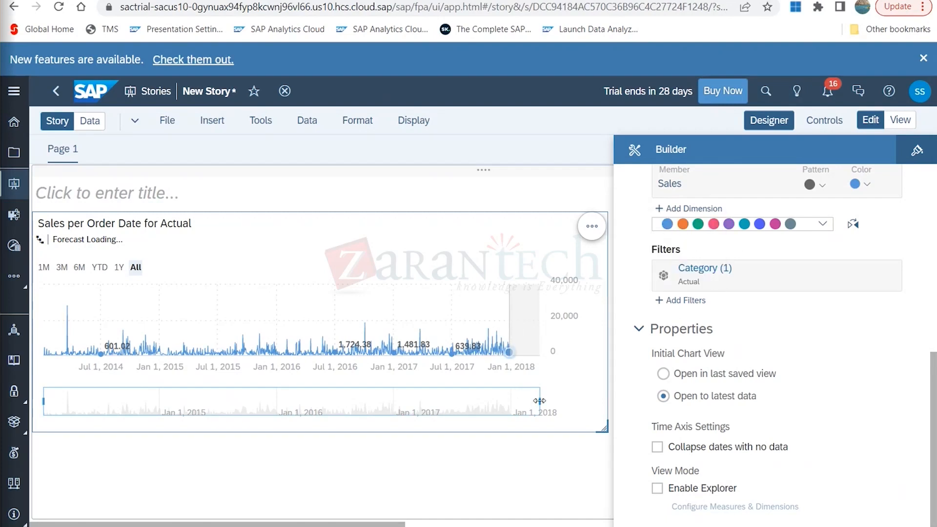
left_click_drag(539, 401, 547, 402)
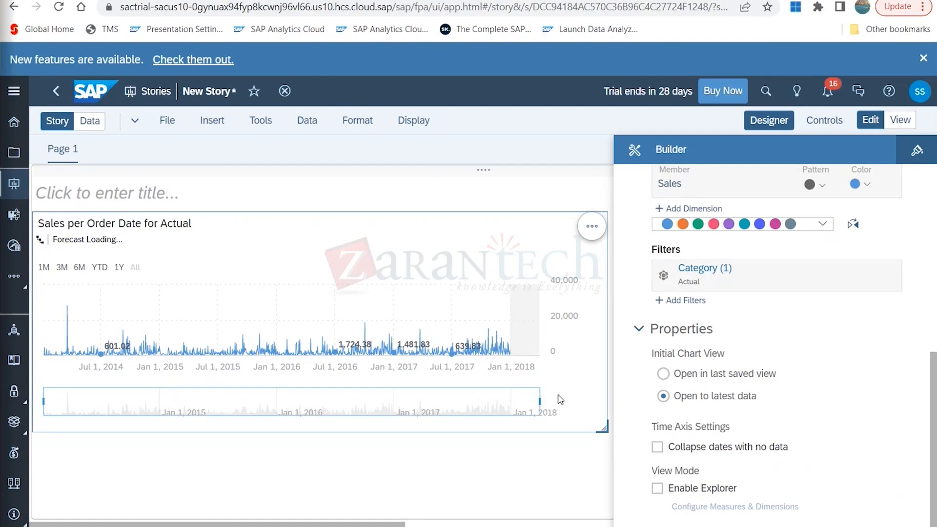
left_click_drag(539, 401, 393, 395)
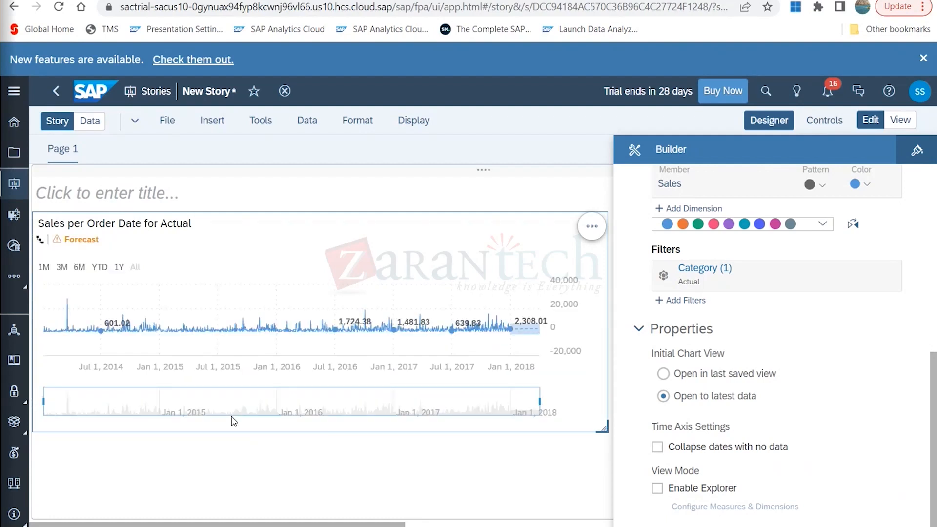
left_click_drag(44, 400, 273, 401)
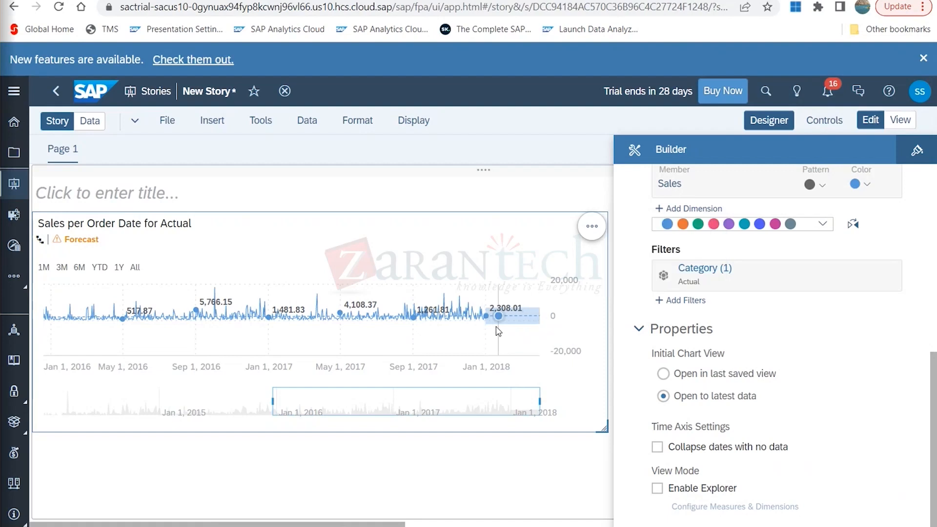
mouse_move(541, 329)
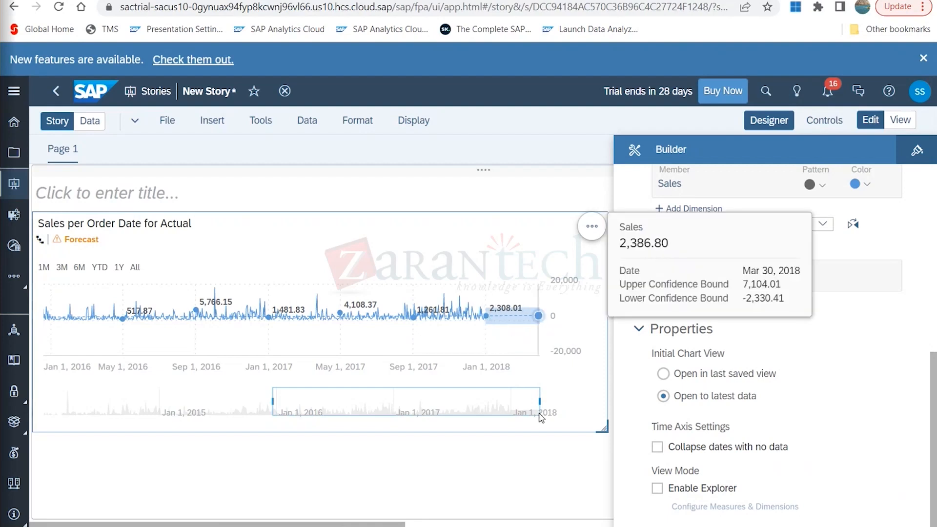
left_click_drag(538, 395, 423, 396)
mouse_move(533, 338)
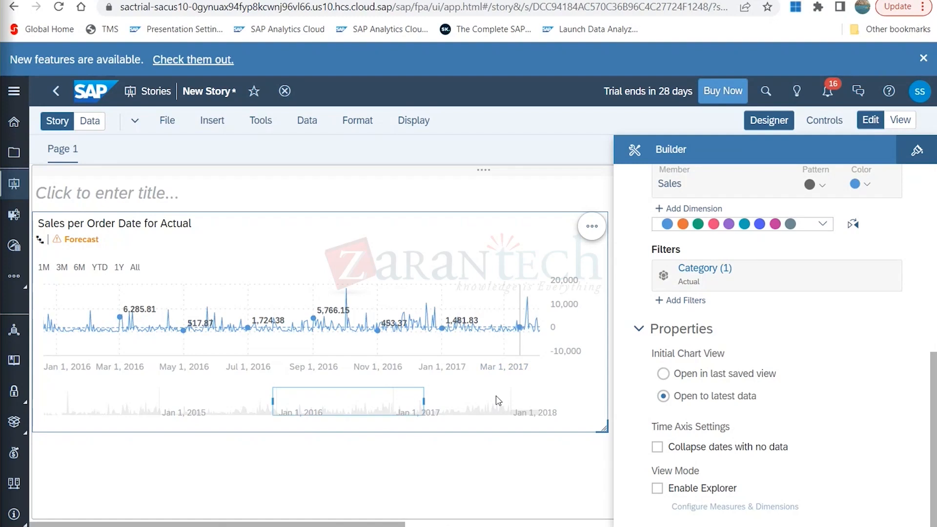
Review the Sales forecast quality details (1/5, very low), then dismiss them
left_click(68, 240)
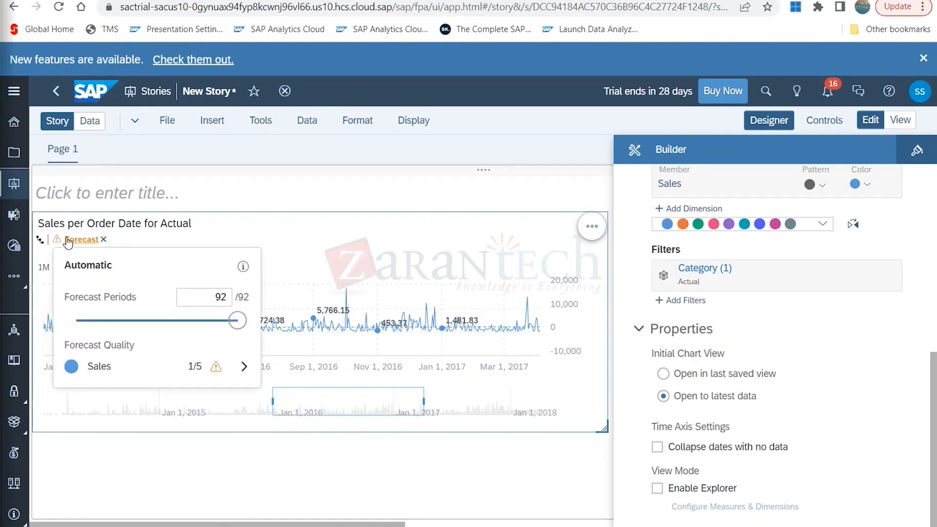
left_click(244, 366)
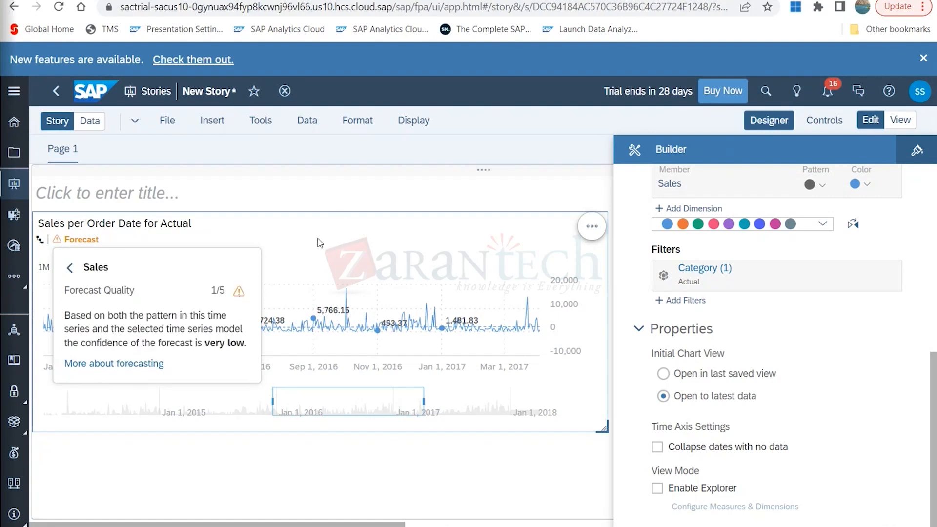
left_click(335, 244)
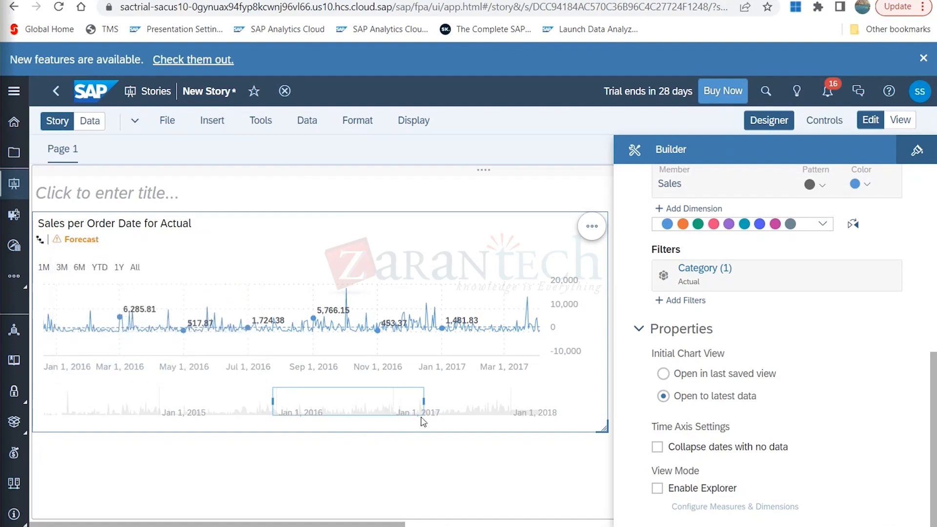
Shift the chart's visible period to run from 2017 into the 2018 forecast
left_click_drag(422, 400, 321, 401)
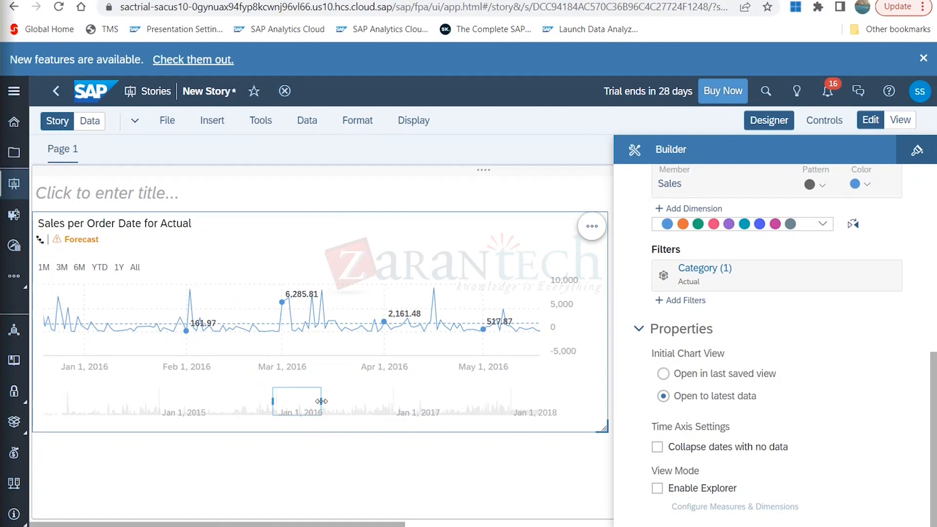
left_click_drag(321, 400, 457, 401)
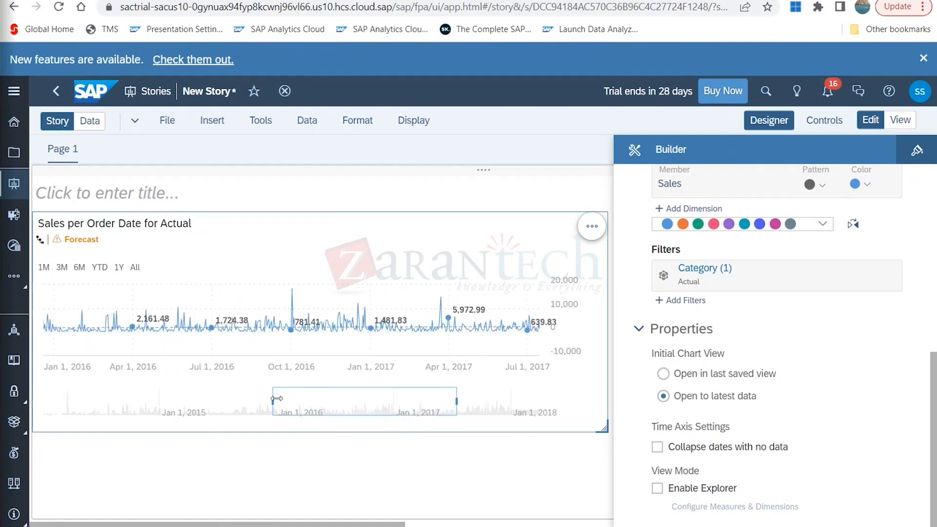
left_click_drag(277, 398, 540, 400)
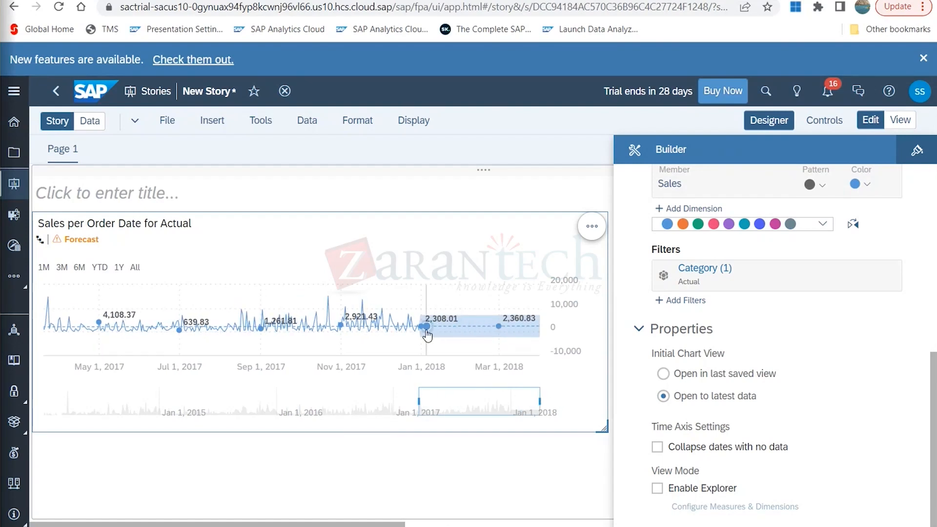
mouse_move(428, 329)
Hide the builder, add Smart Insights under the Sales forecast chart, and stretch the chart larger
left_click(768, 124)
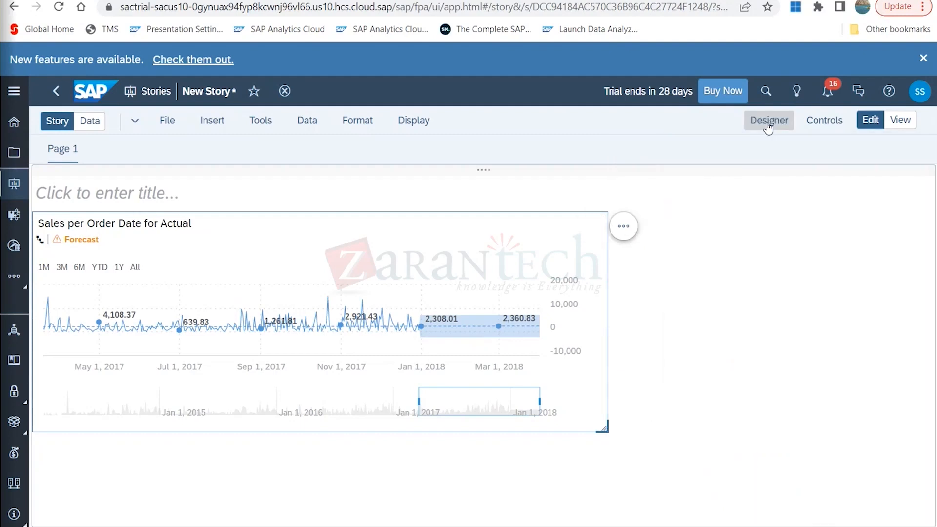
left_click(625, 230)
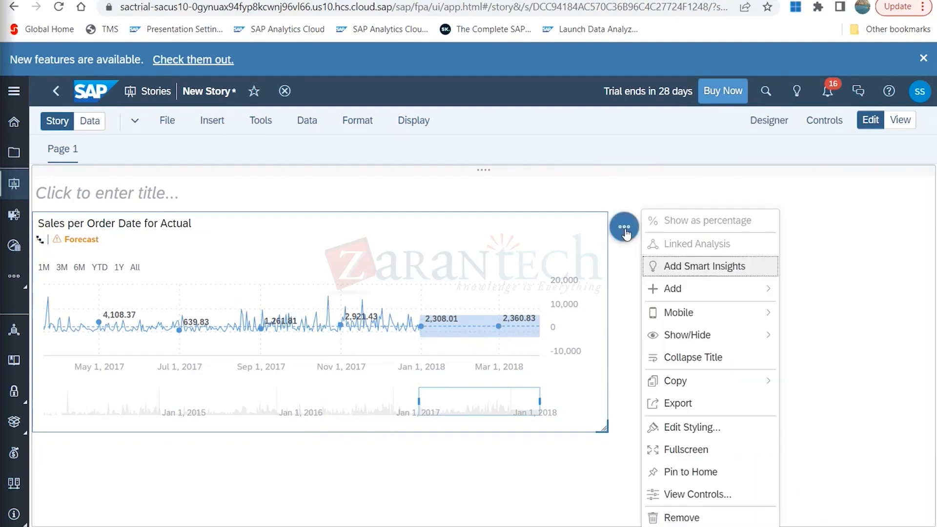
left_click(680, 269)
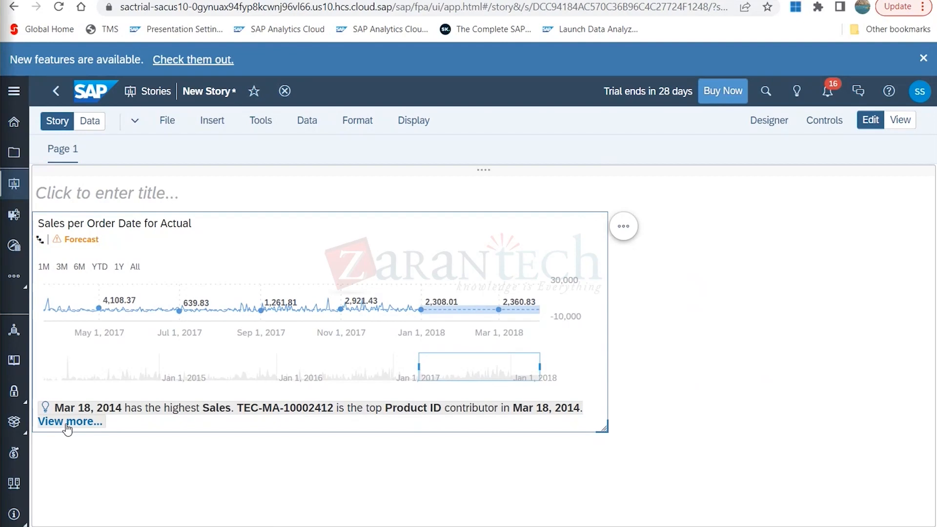
left_click_drag(604, 429, 807, 517)
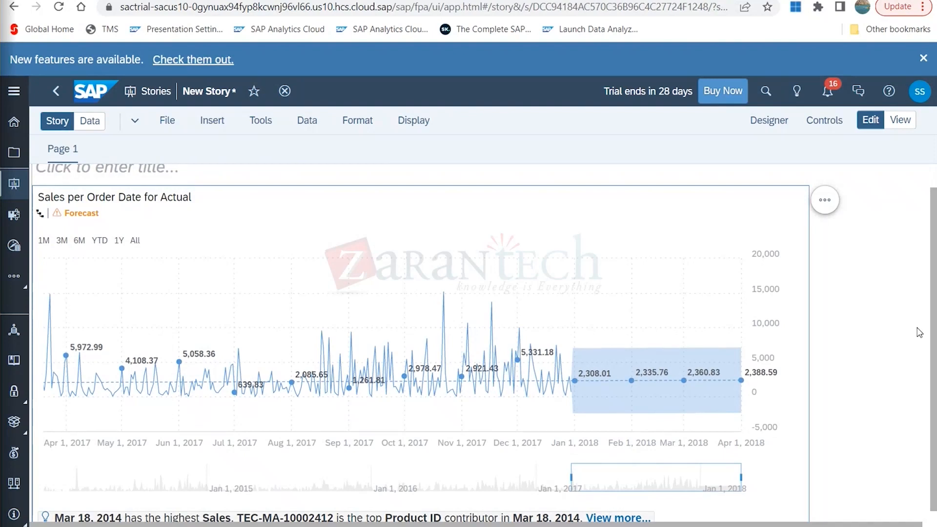
scroll(933, 361, "down", 1)
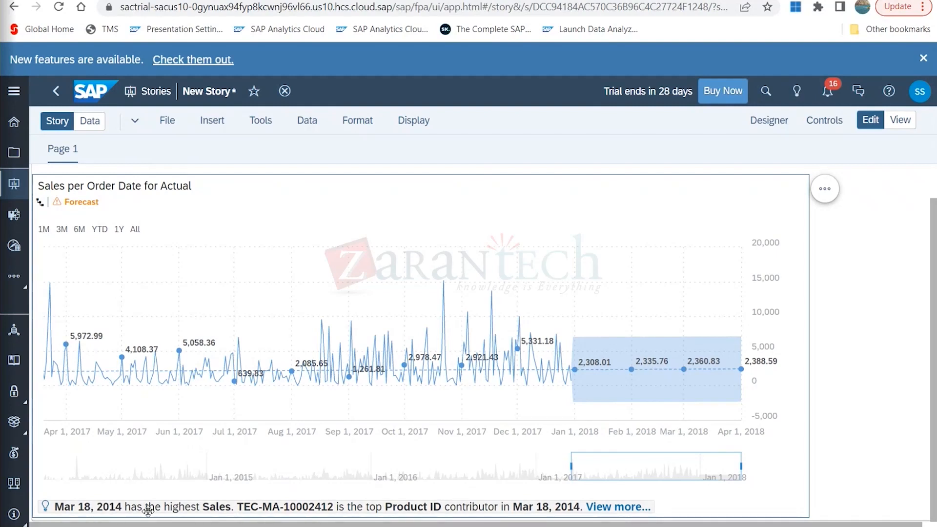
left_click(613, 508)
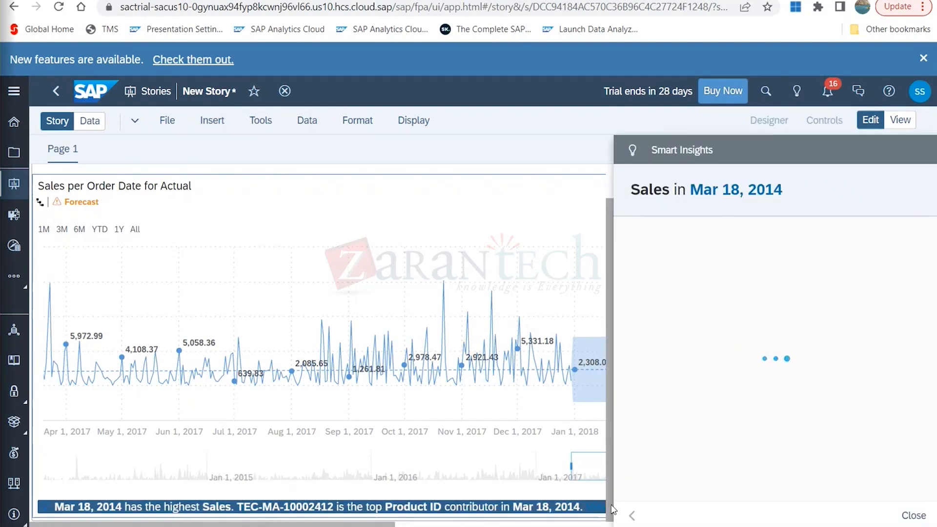
left_click(594, 512)
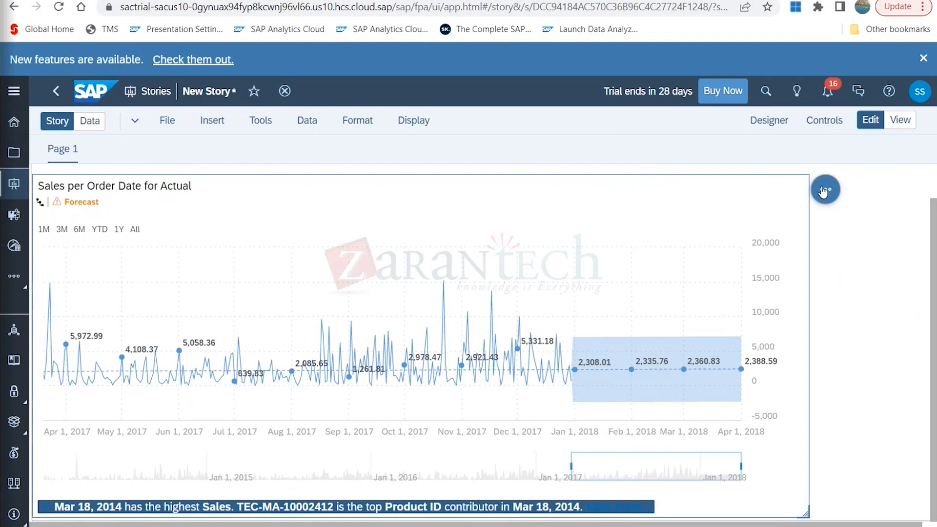
left_click(825, 190)
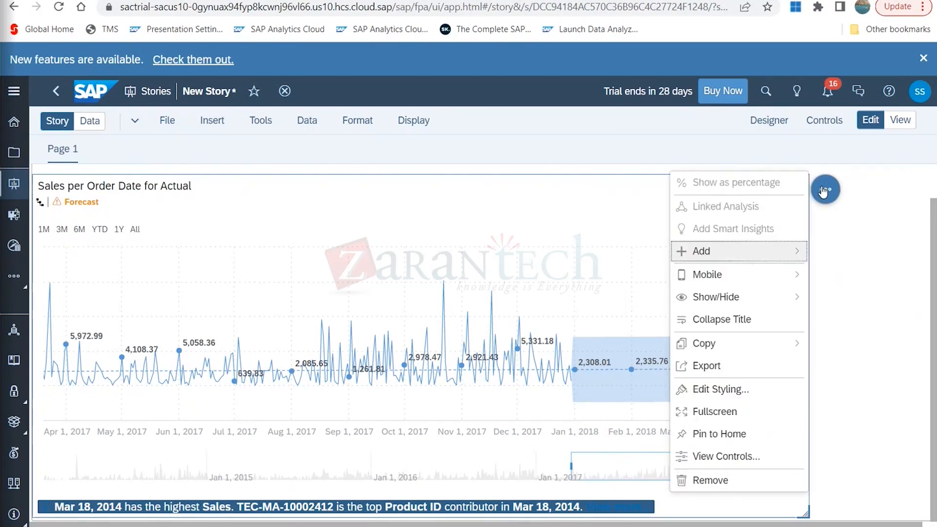
mouse_move(732, 275)
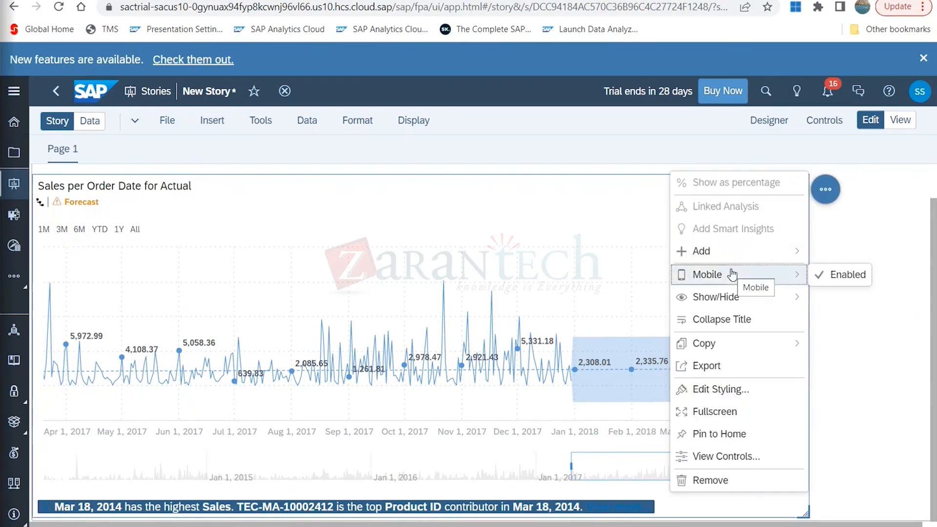
mouse_move(743, 251)
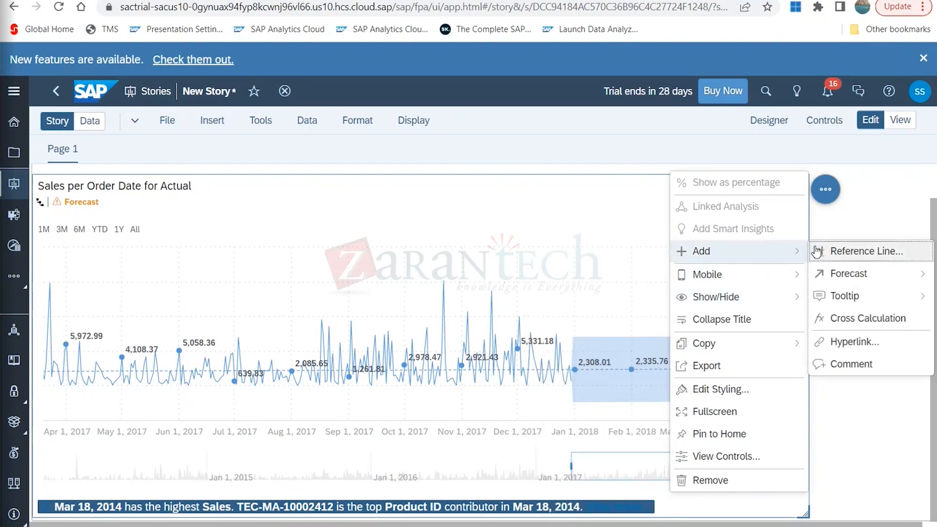
mouse_move(835, 272)
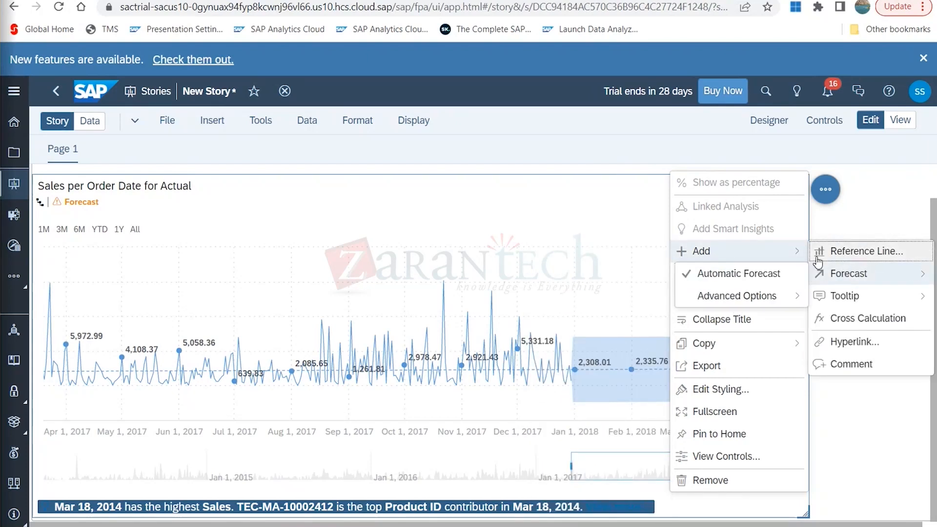
left_click(866, 222)
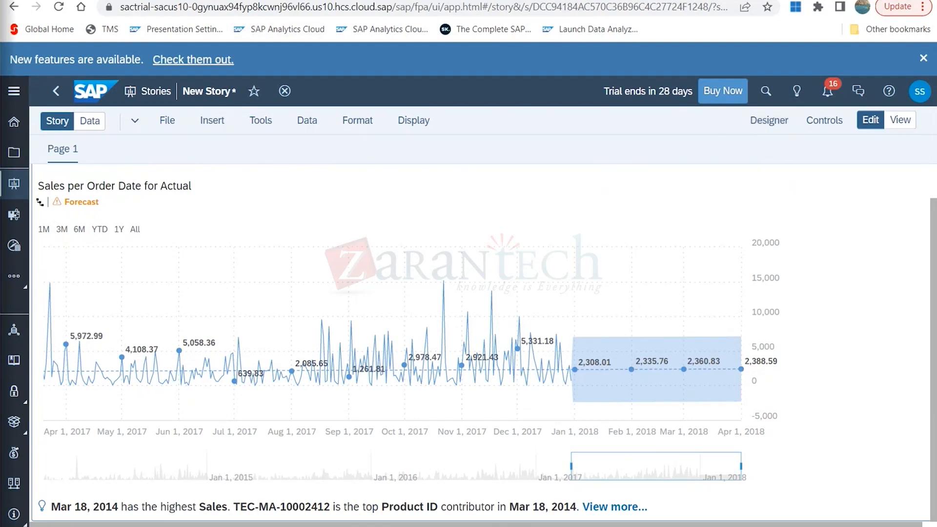
left_click(166, 126)
mouse_move(355, 526)
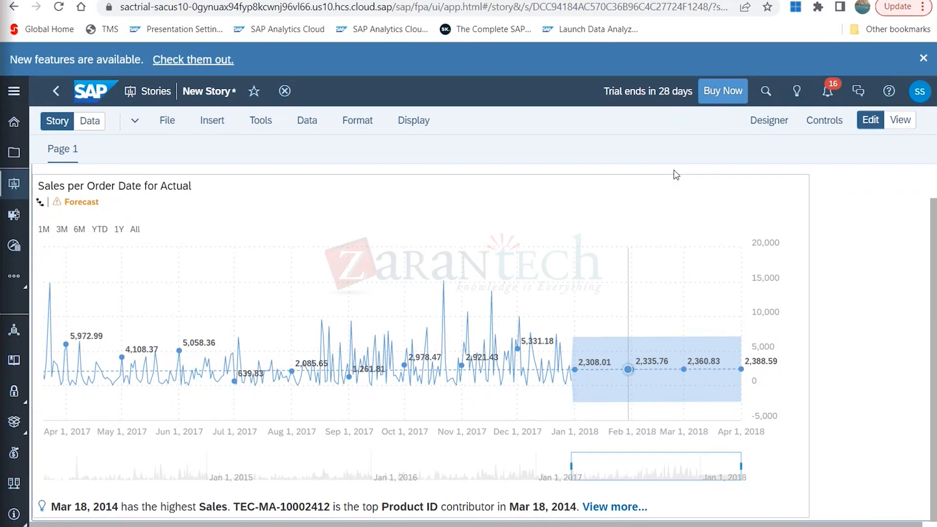
In Builder, change the Sales per Order Date chart type to Comparison > Bar/Column
left_click(768, 127)
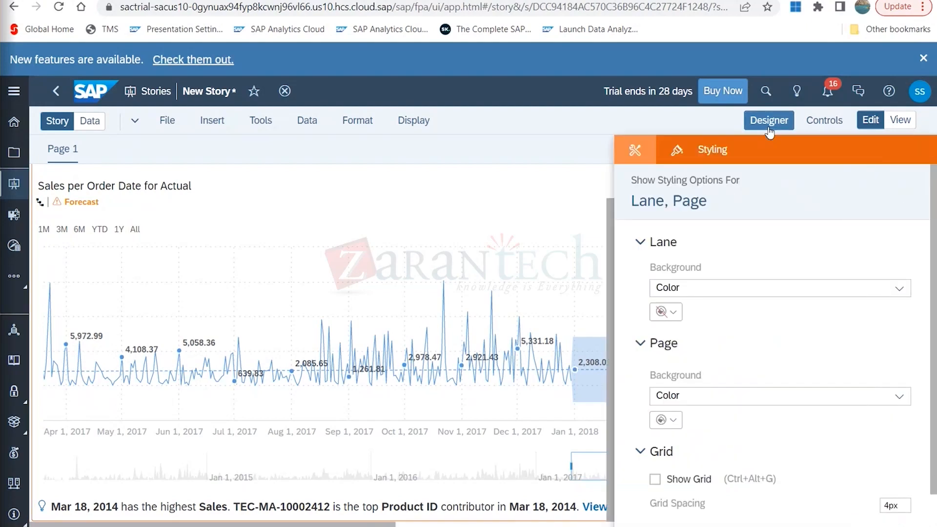
left_click(634, 152)
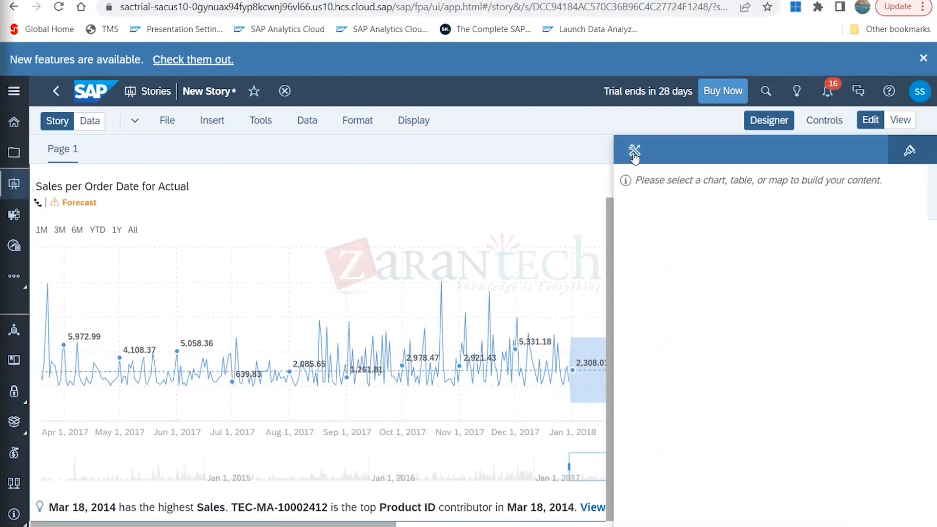
left_click(466, 282)
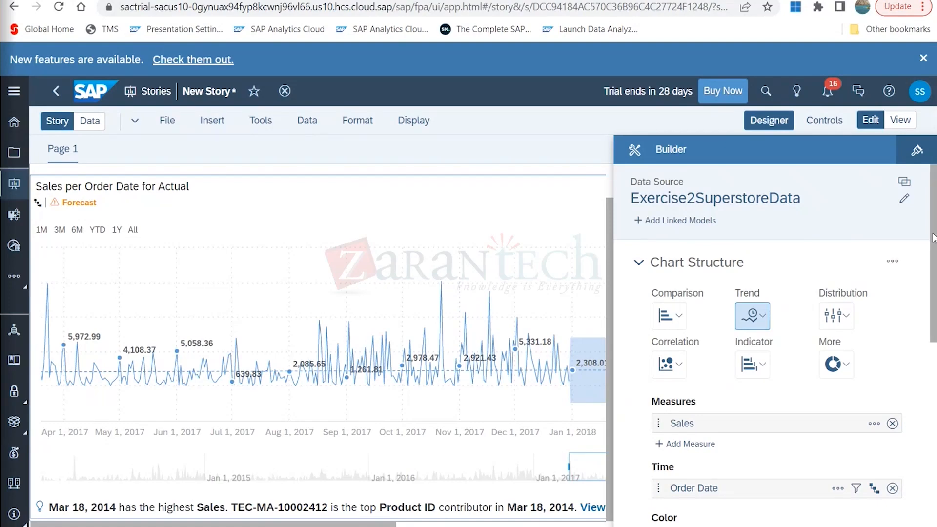
left_click_drag(933, 239, 904, 251)
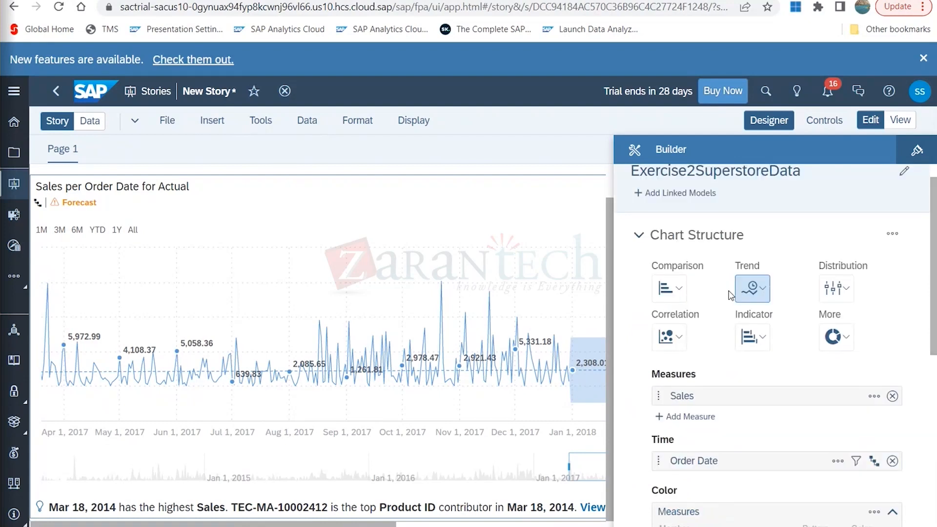
left_click(747, 289)
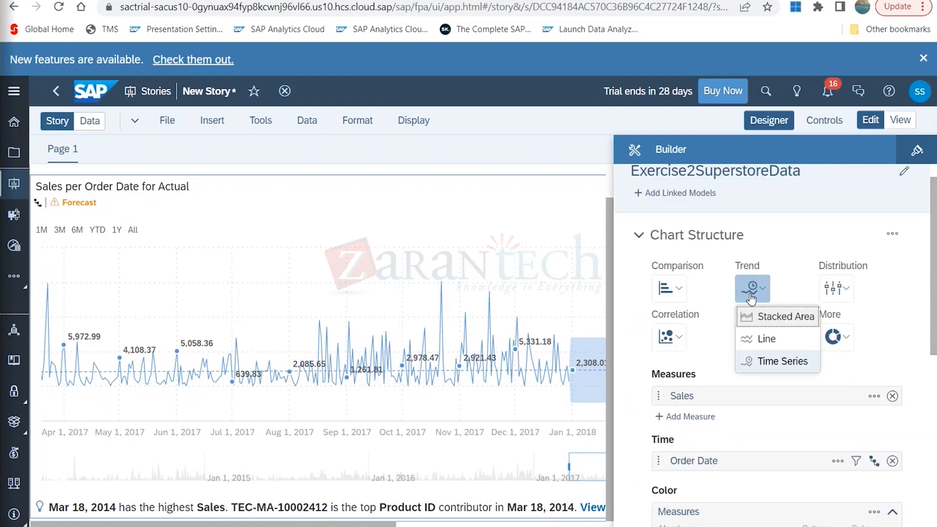
left_click(666, 293)
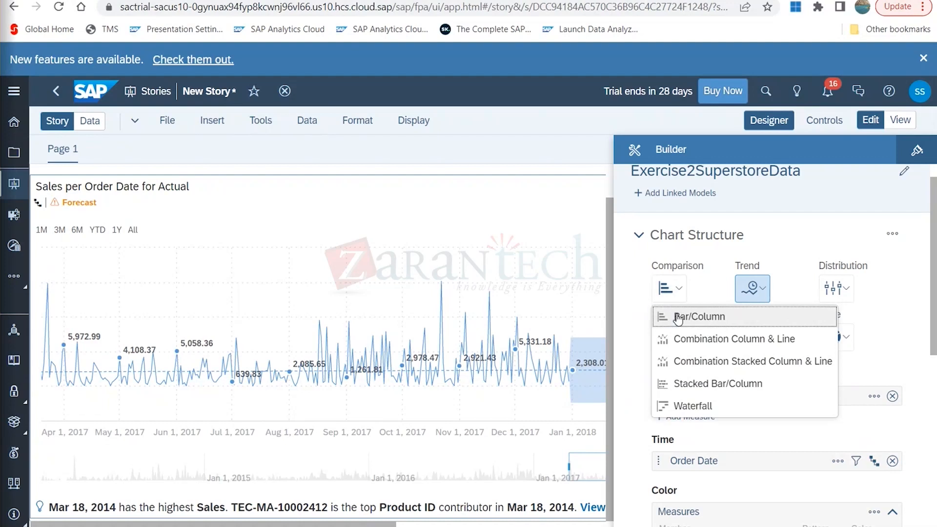
left_click(678, 316)
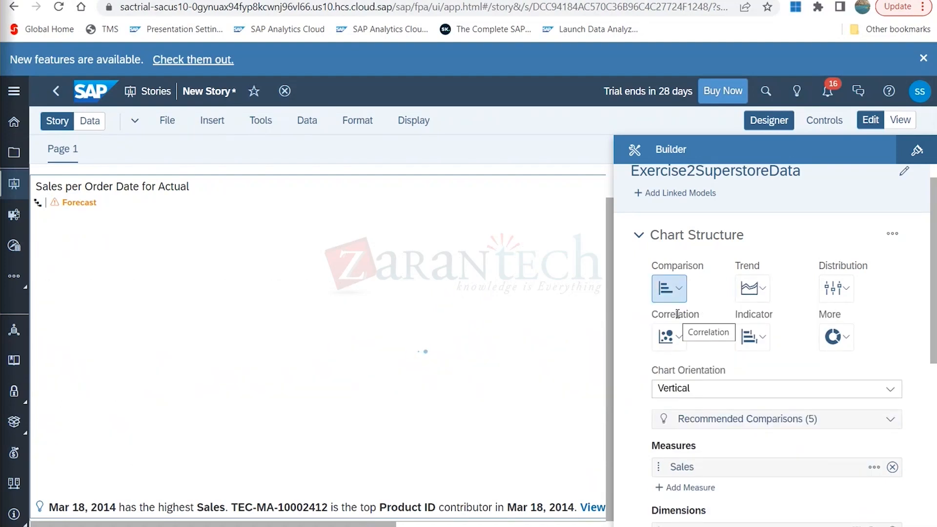